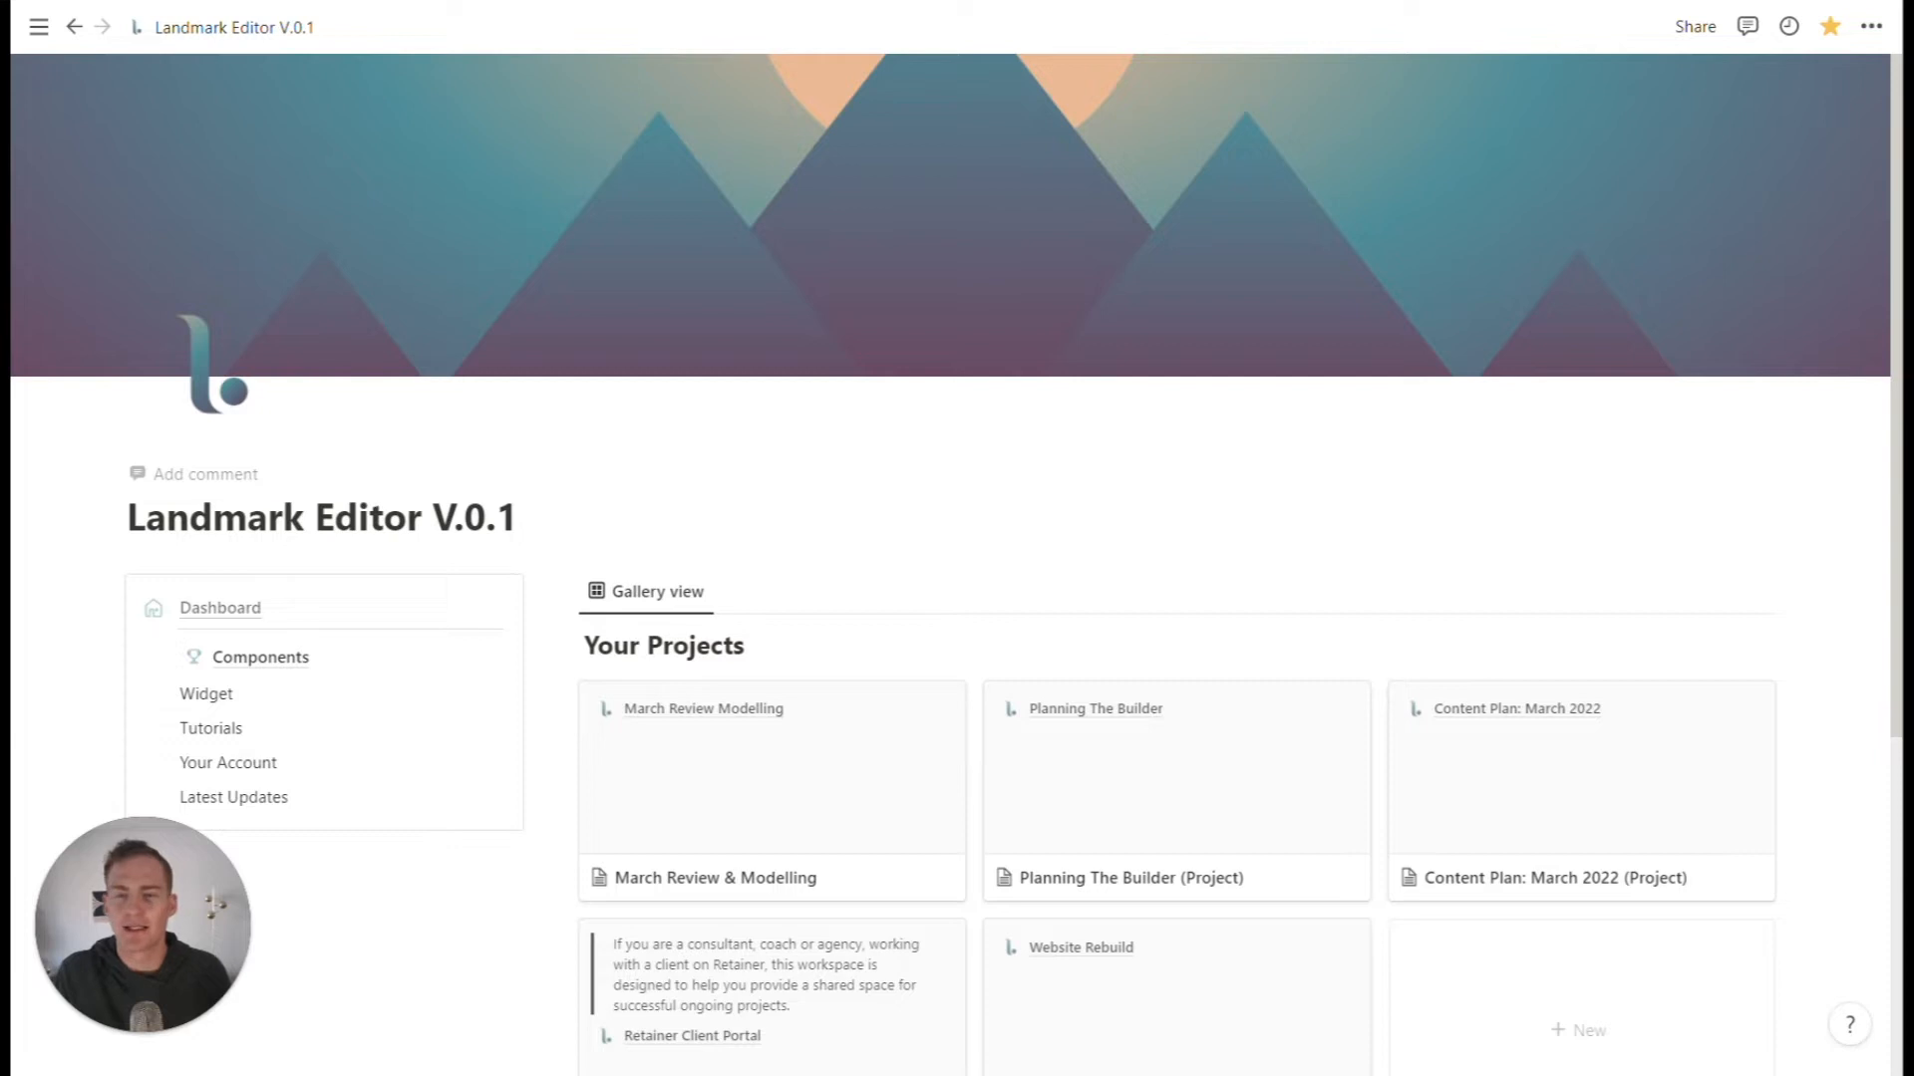
{"action": "scroll", "coordinate": [1762, 498], "scroll_direction": "down", "scroll_amount": 1}
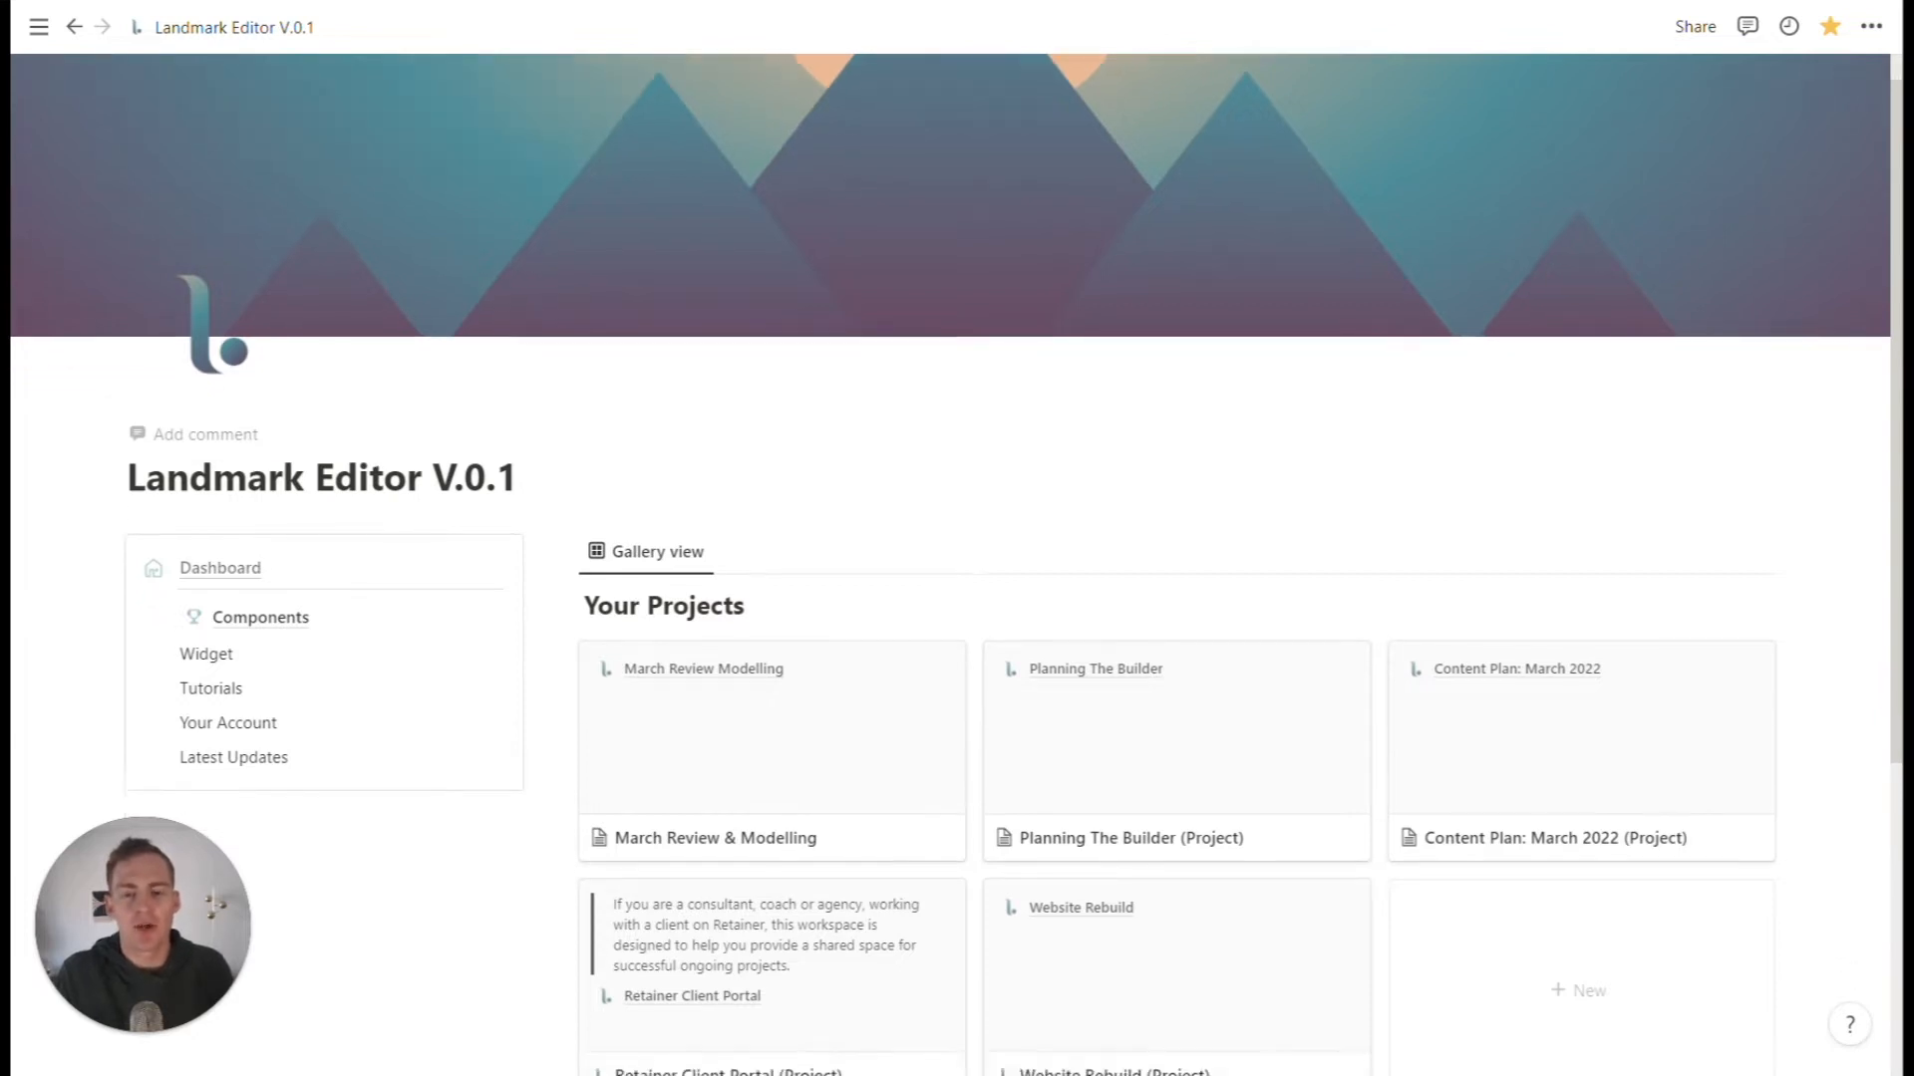
{"action": "scroll", "coordinate": [1769, 489], "scroll_direction": "up", "scroll_amount": 1}
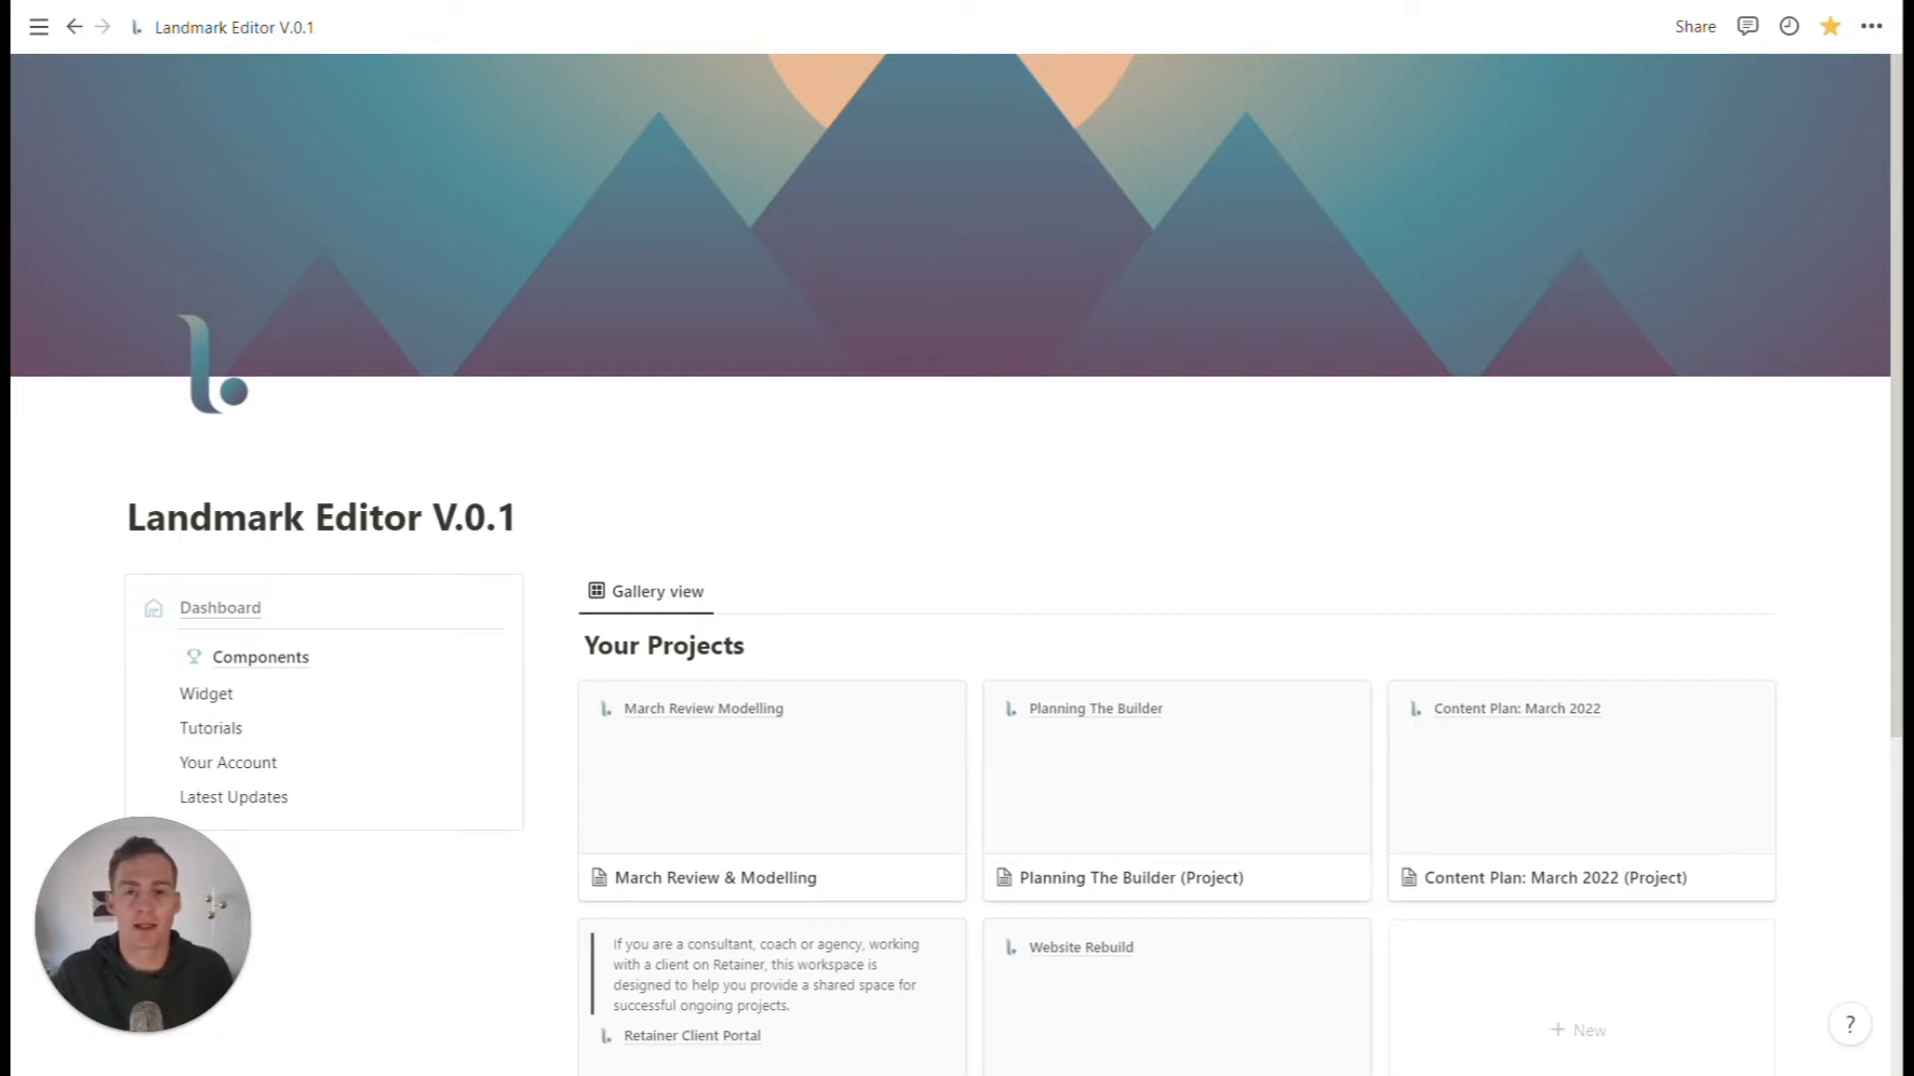
{"action": "scroll", "coordinate": [955, 551], "scroll_direction": "down", "scroll_amount": 1}
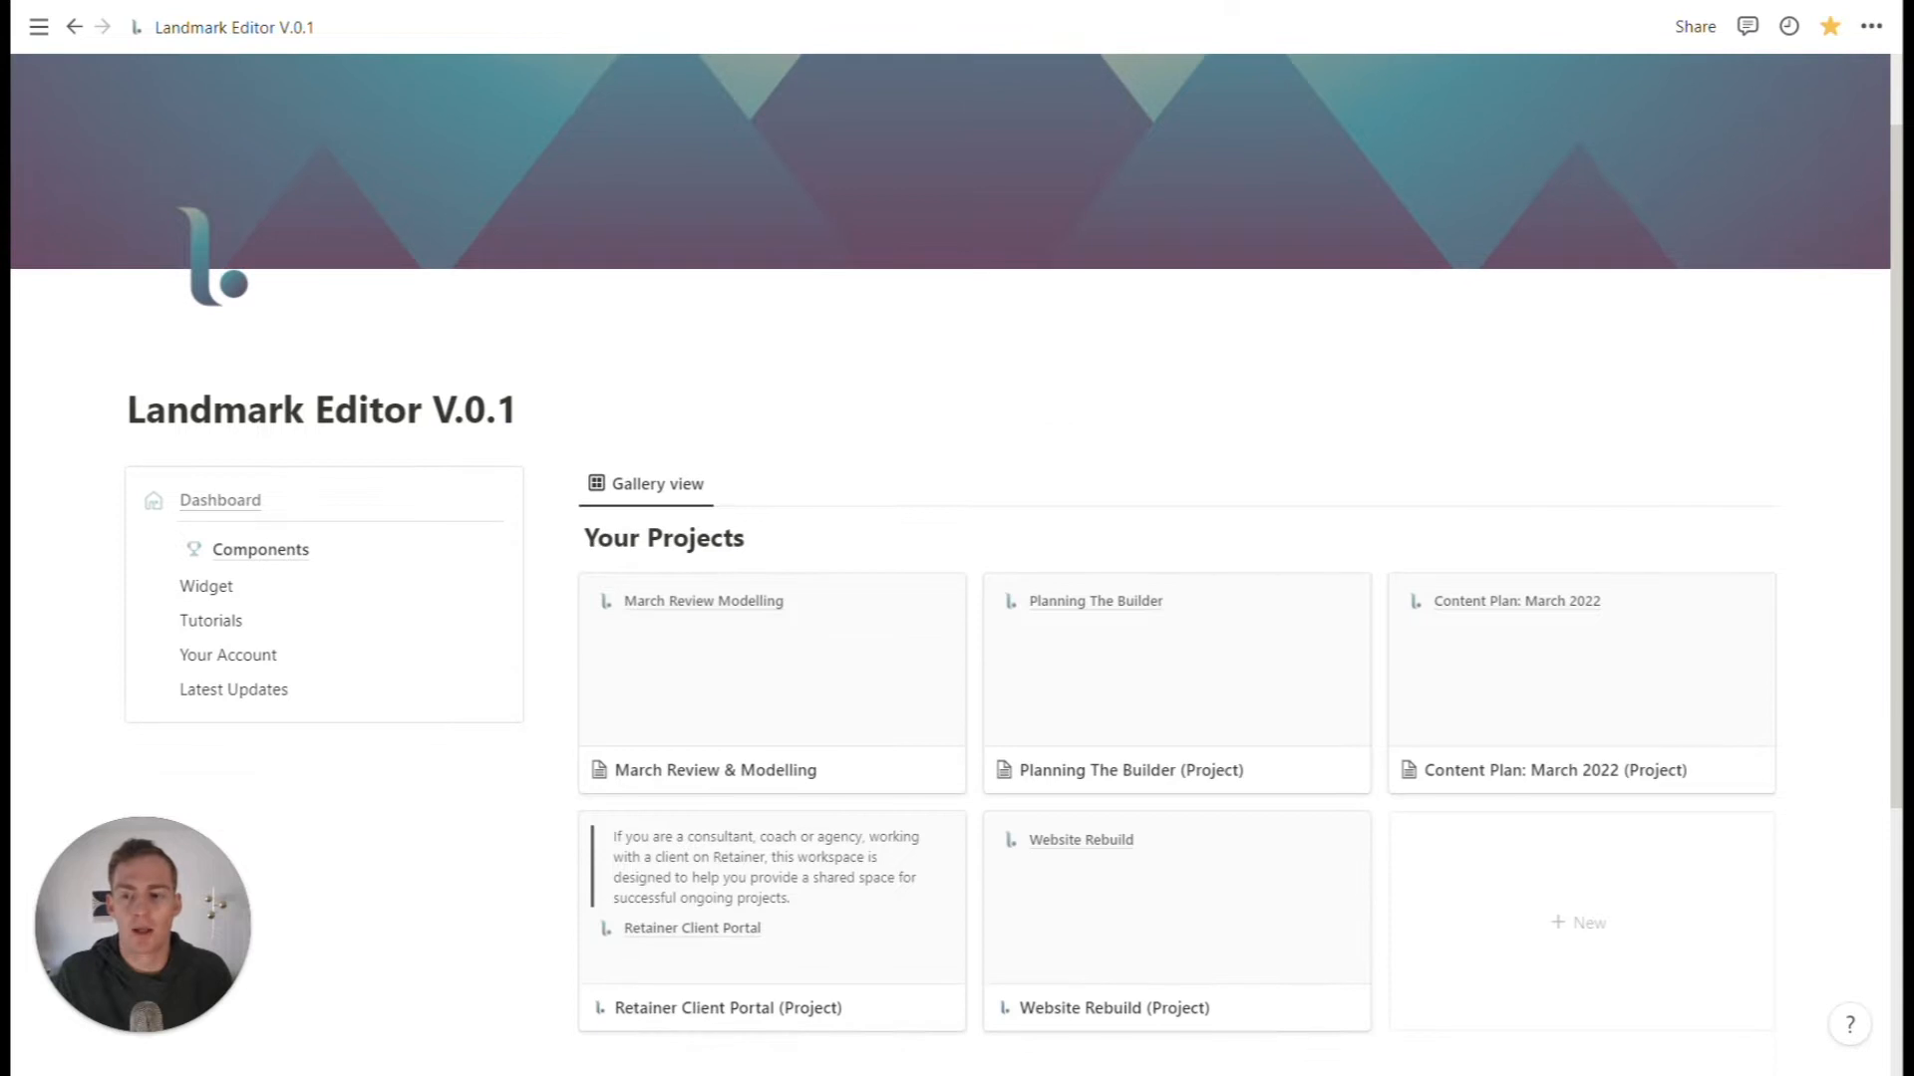
{"action": "scroll", "coordinate": [955, 550], "scroll_direction": "up", "scroll_amount": 1}
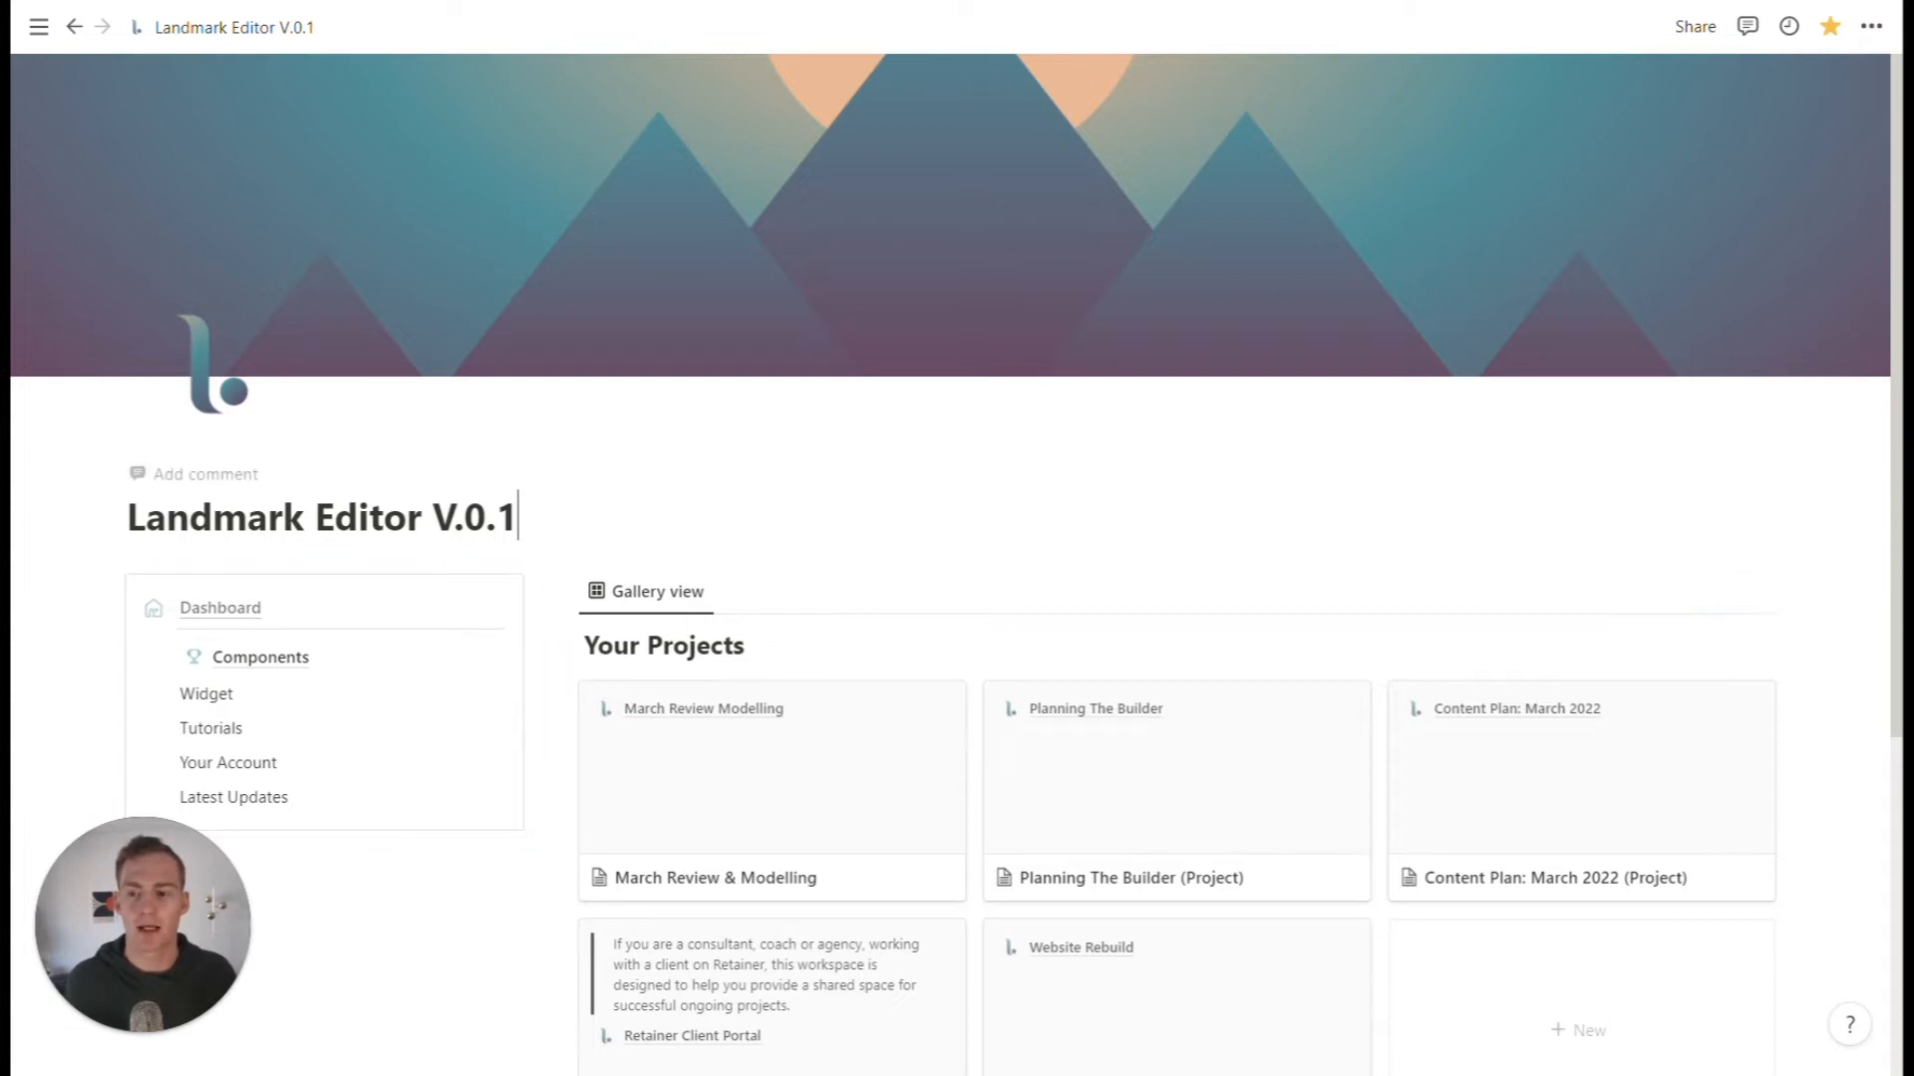
{"action": "scroll", "coordinate": [957, 548], "scroll_direction": "down", "scroll_amount": 1}
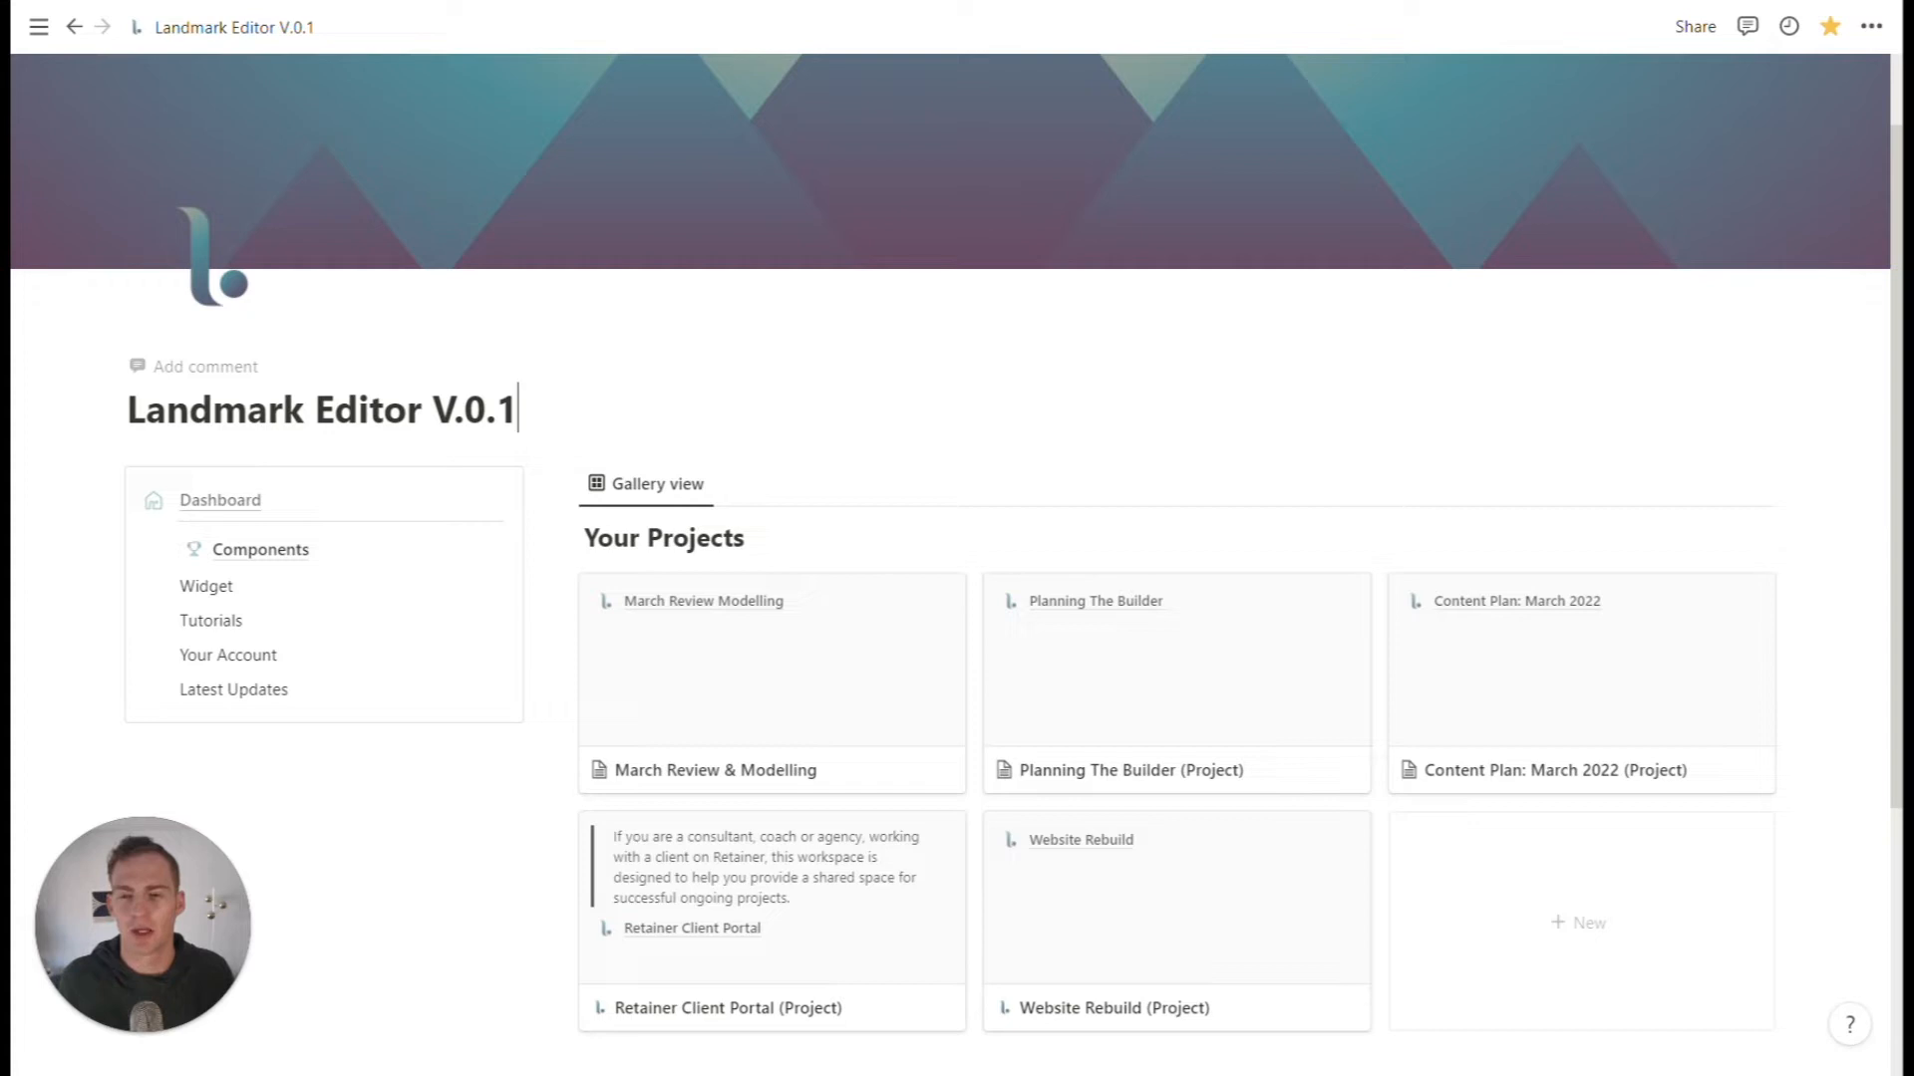
{"action": "scroll", "coordinate": [957, 558], "scroll_direction": "up", "scroll_amount": 1}
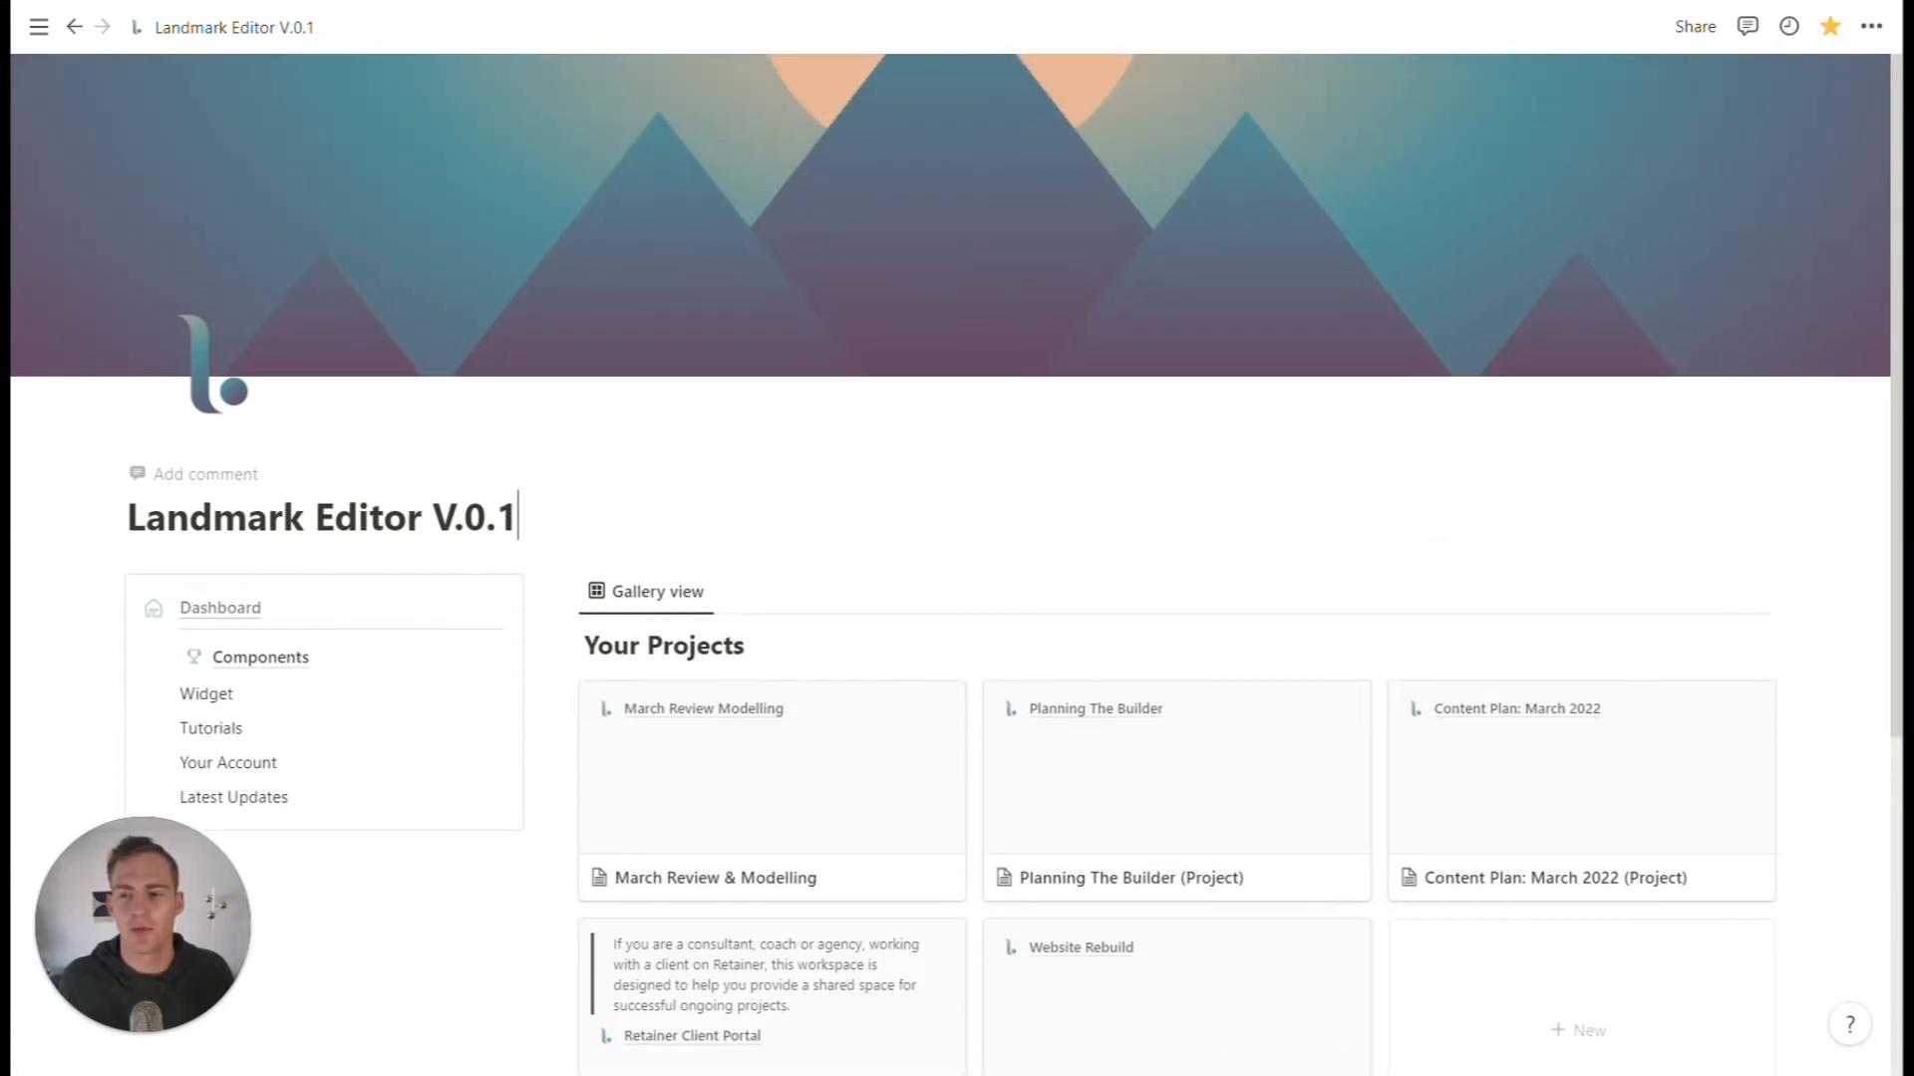
- Add a new entry to the Your Projects gallery using the New Editor Project template
{"action": "scroll", "coordinate": [1341, 374], "scroll_direction": "down", "scroll_amount": 1}
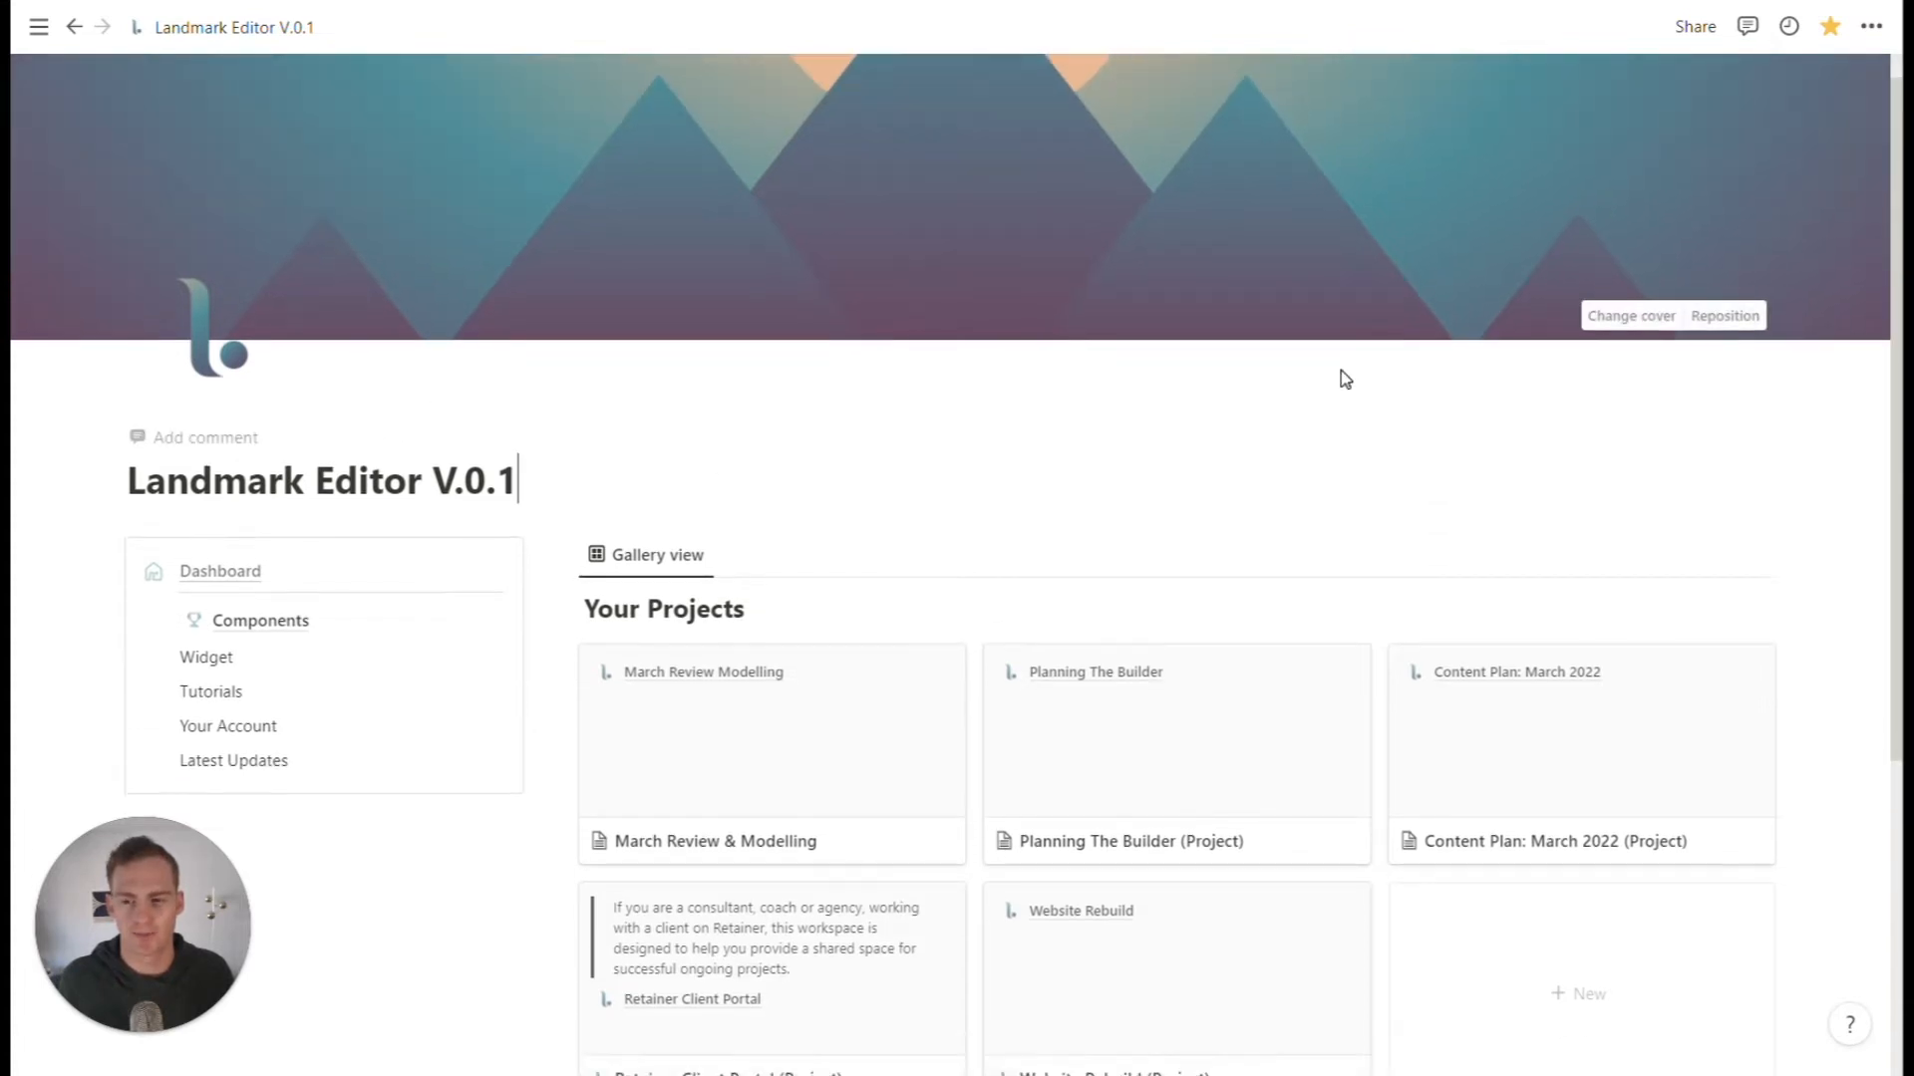
{"action": "scroll", "coordinate": [1342, 368], "scroll_direction": "down", "scroll_amount": 1}
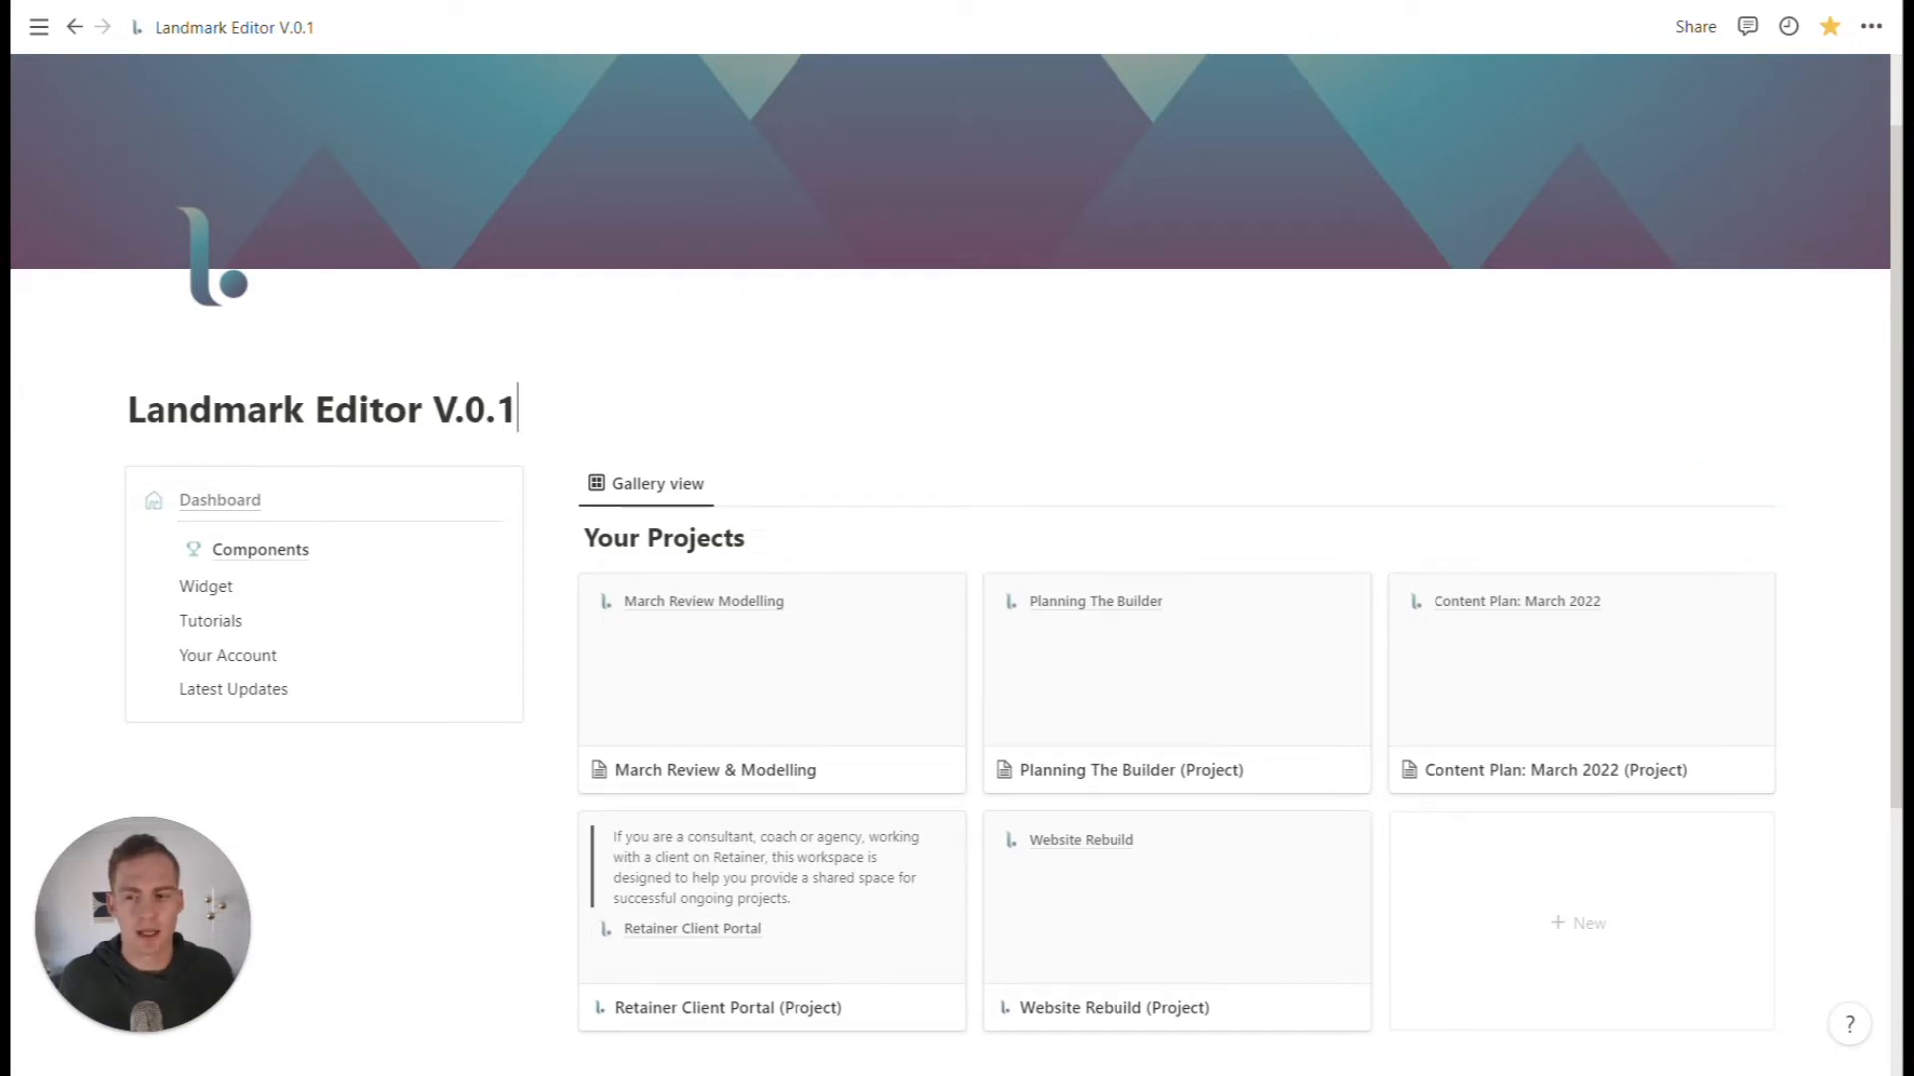
{"action": "scroll", "coordinate": [955, 499], "scroll_direction": "down", "scroll_amount": 2}
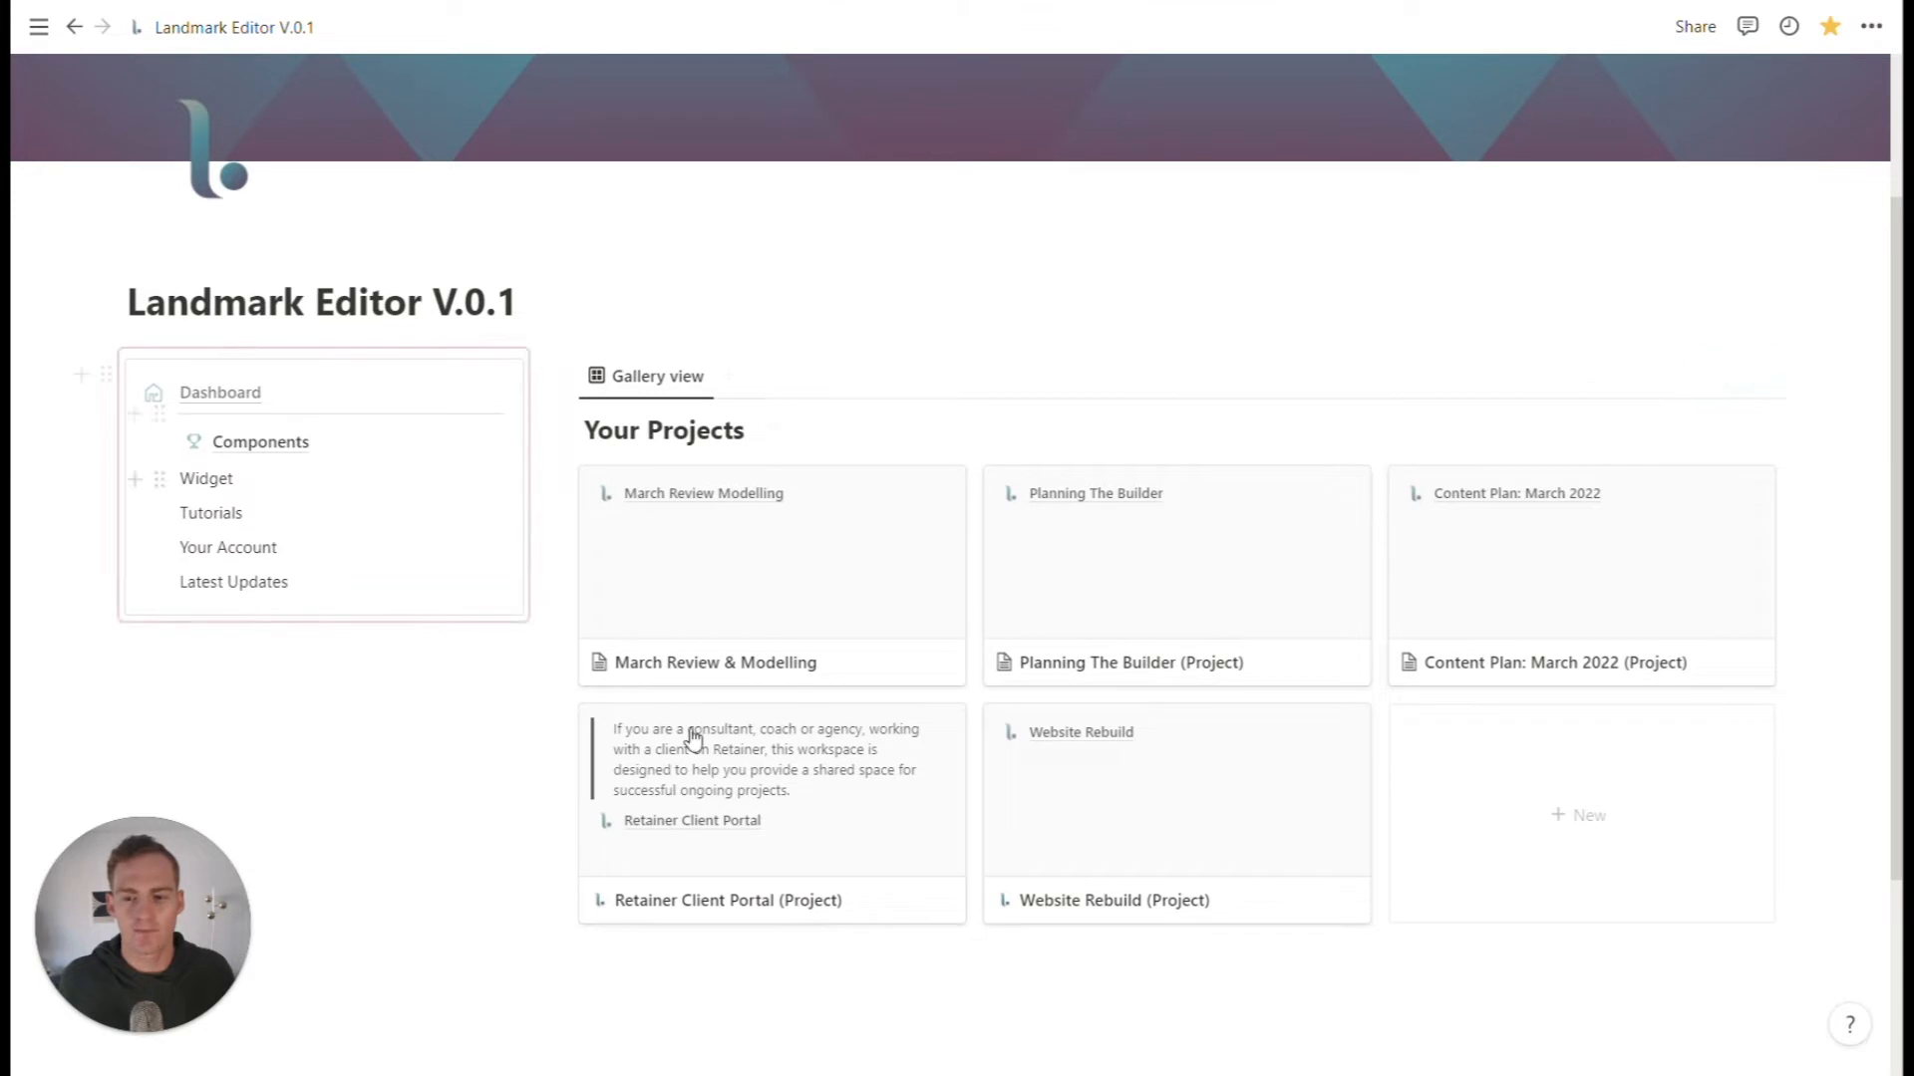
{"action": "left_click", "coordinate": [1579, 809]}
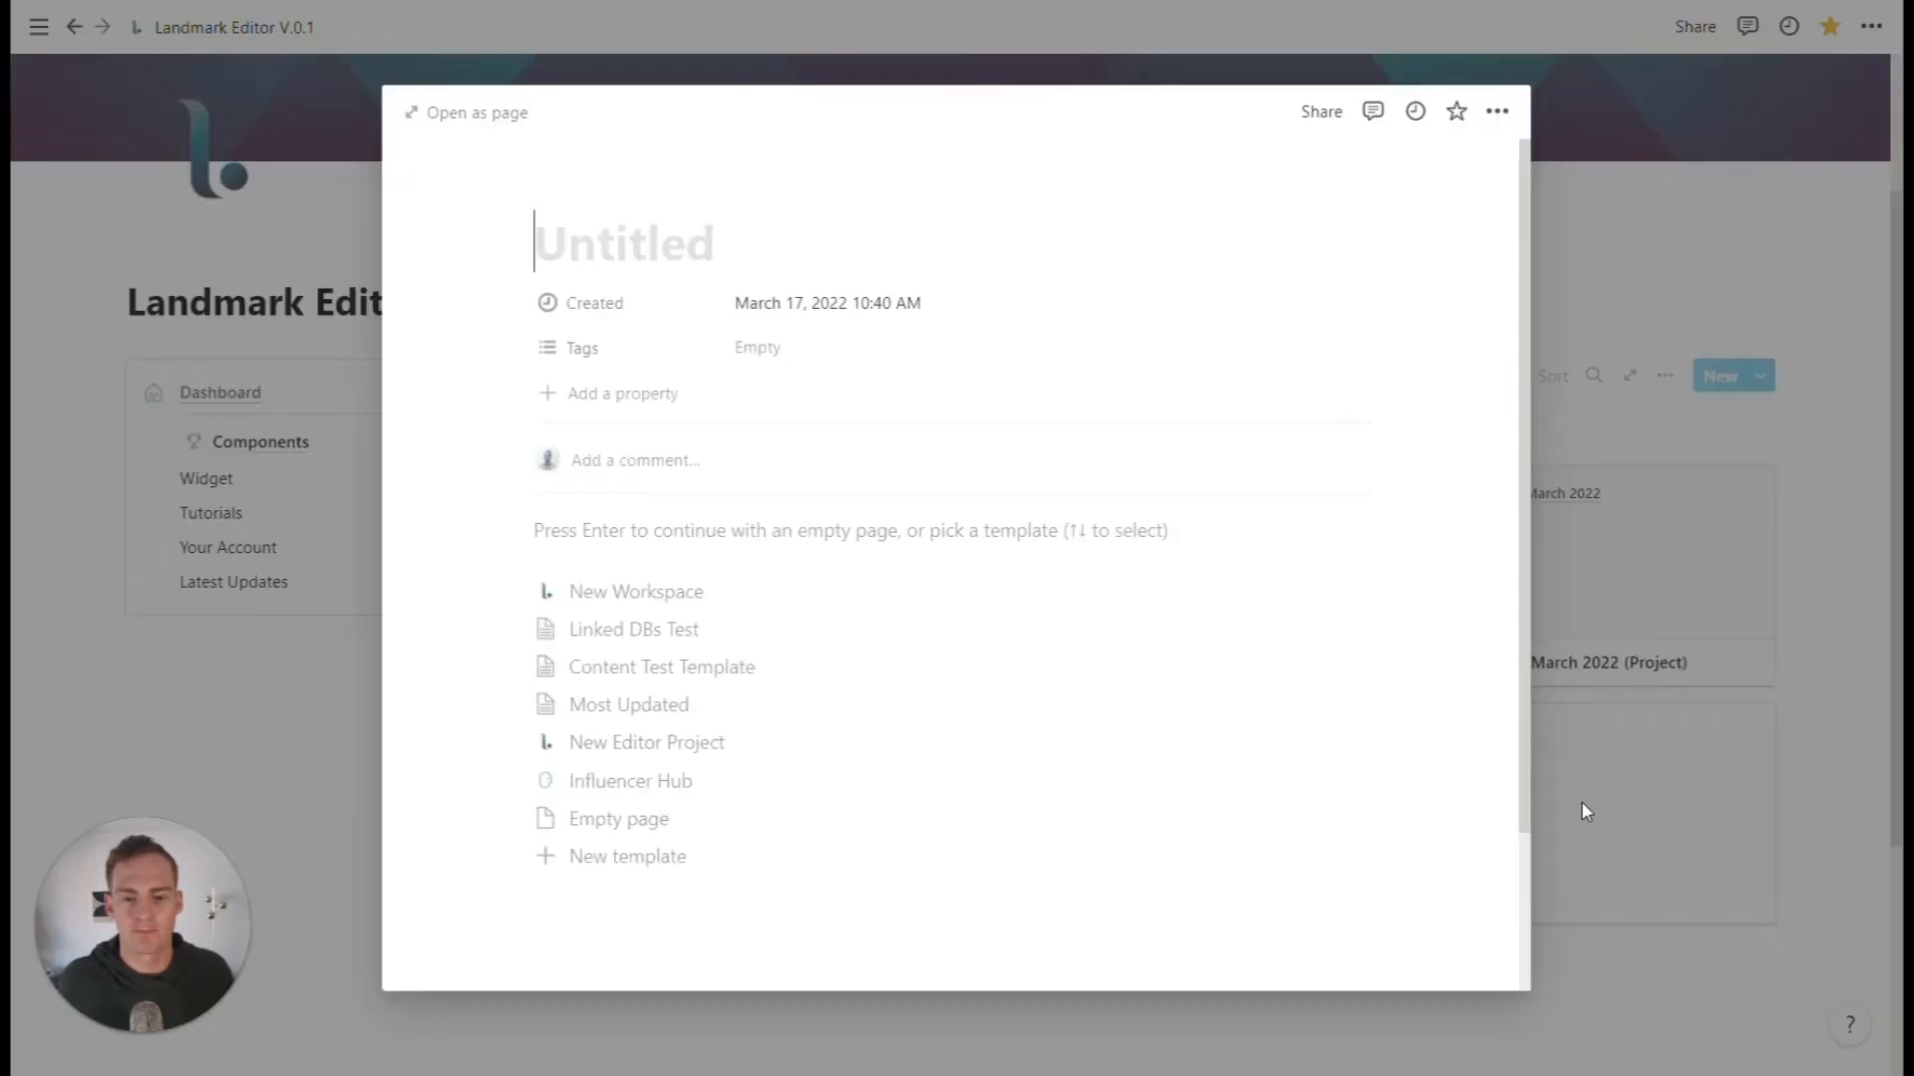
{"action": "left_click", "coordinate": [792, 753]}
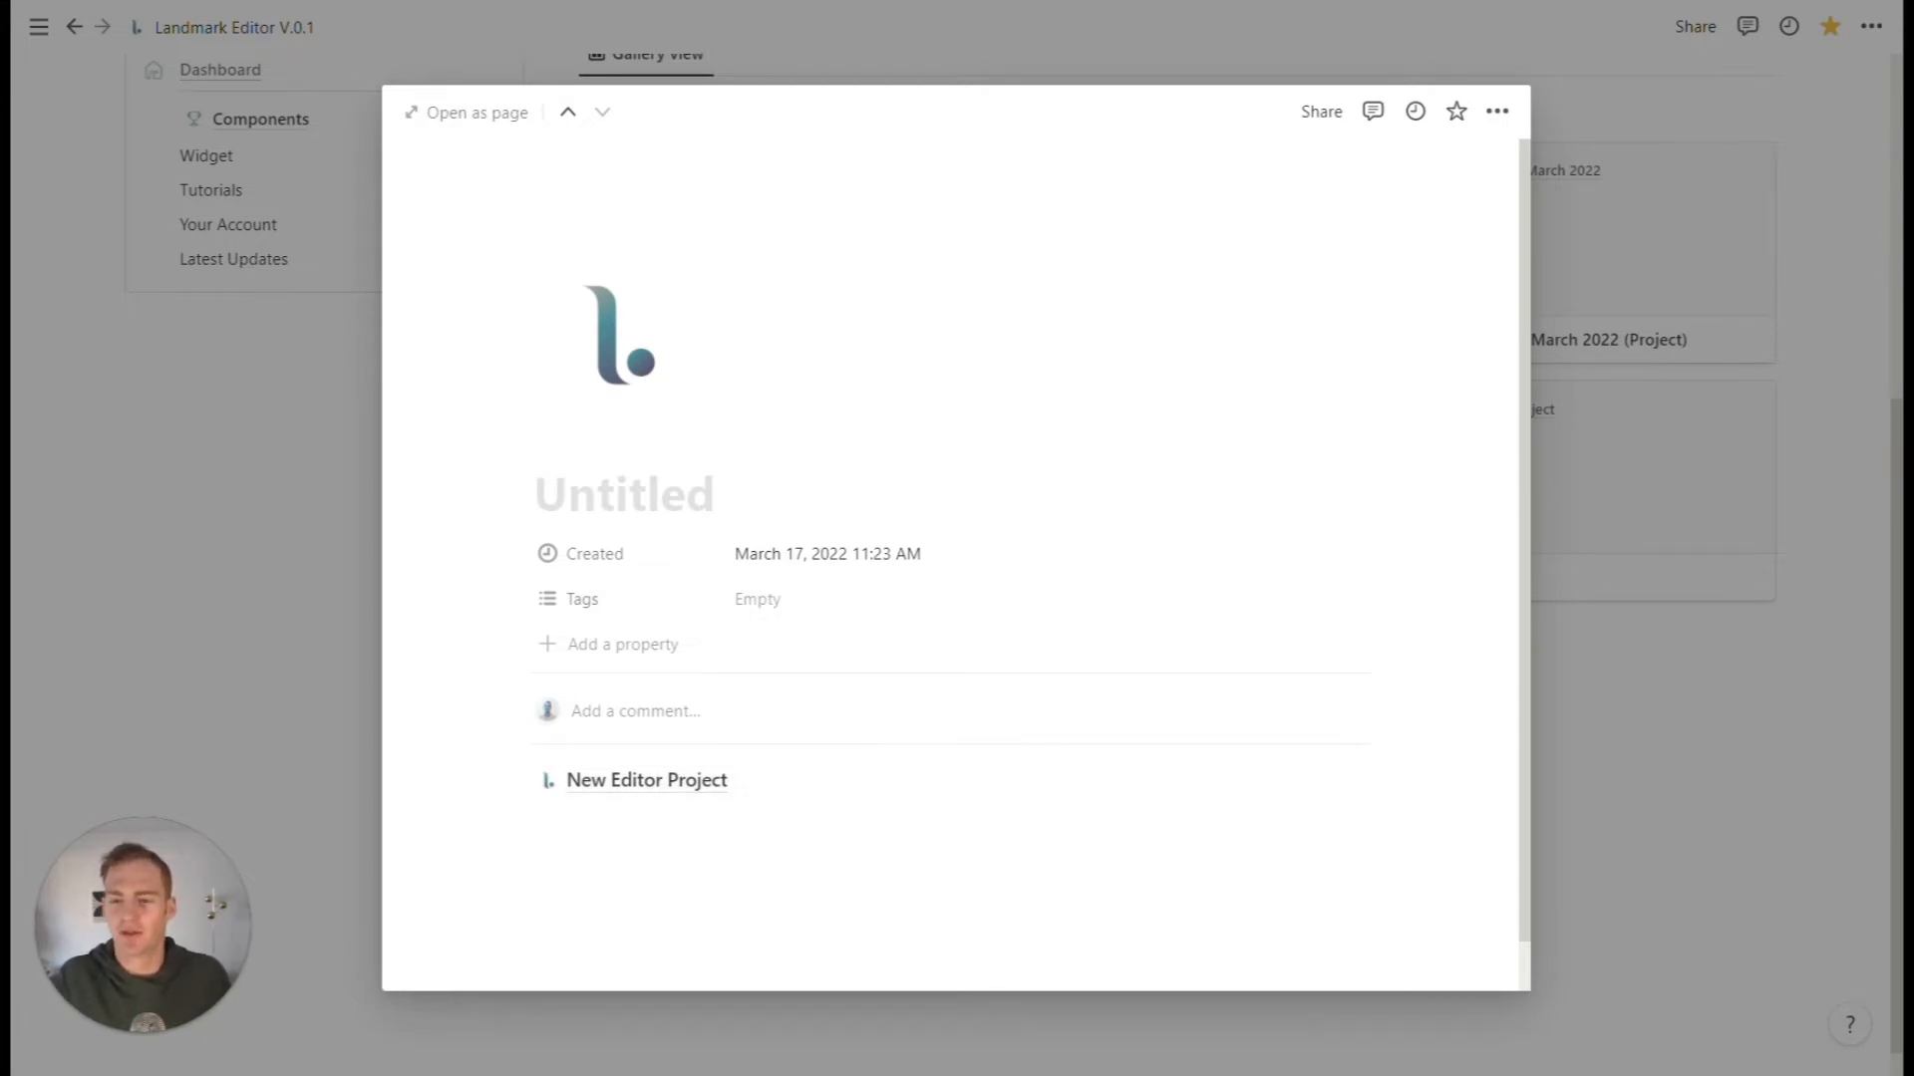
- Title the new project entry "Email Hub (Project)"
{"action": "left_click", "coordinate": [658, 495]}
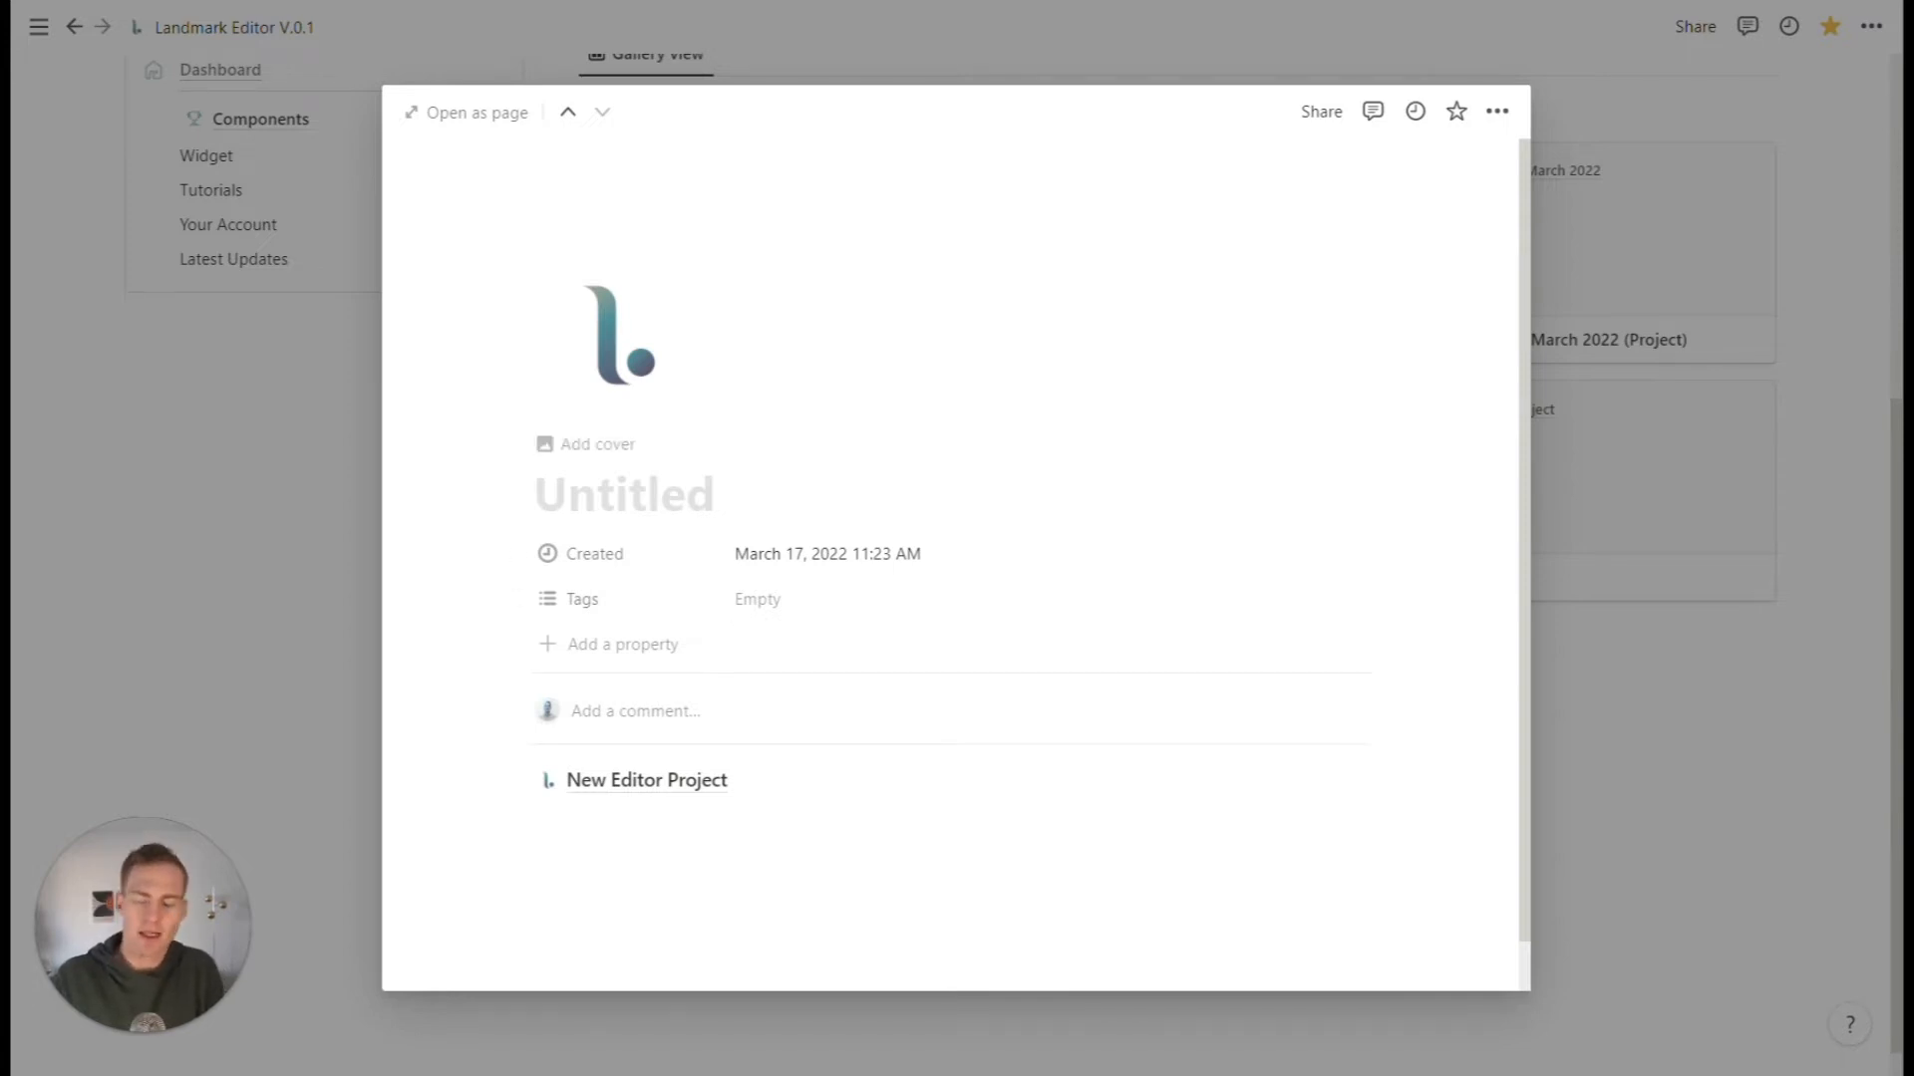
{"action": "type", "text": "E,a"}
{"action": "key", "text": "BackSpace"}
{"action": "key", "text": "BackSpace"}
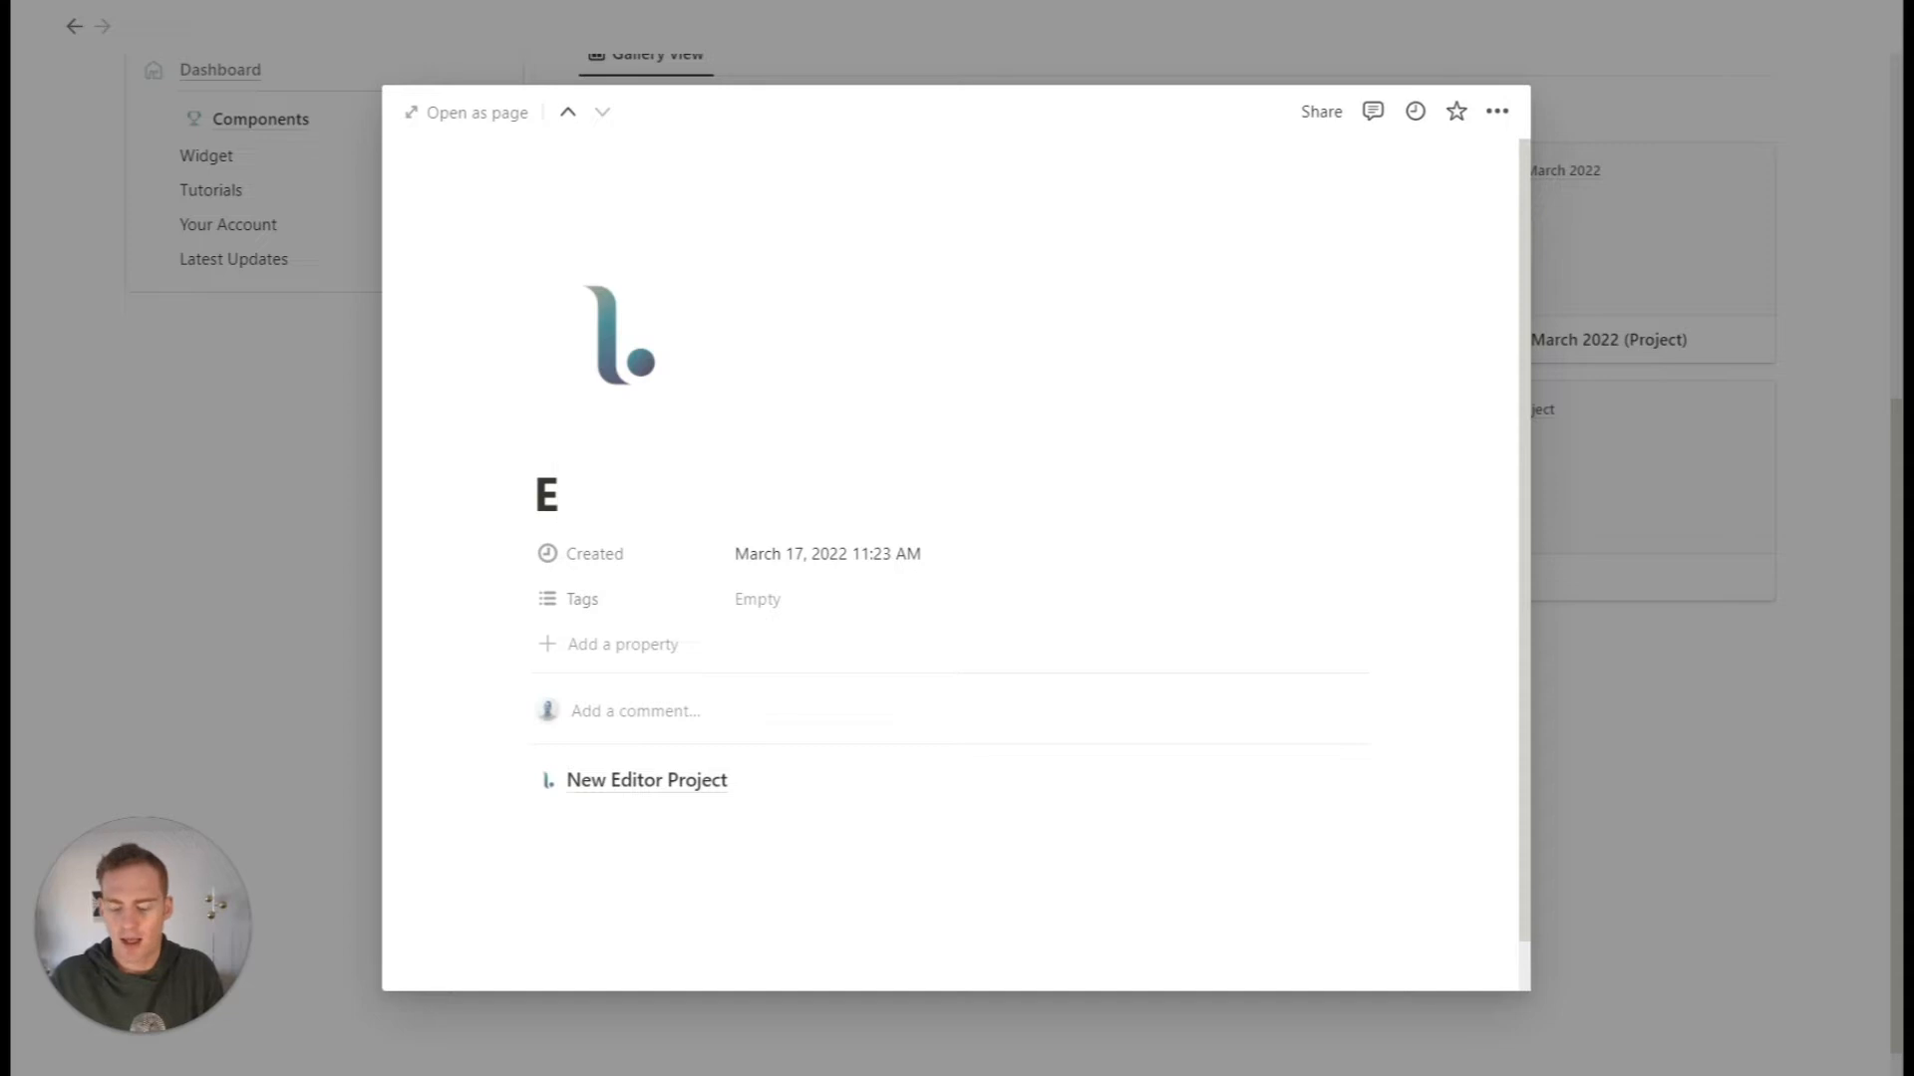
{"action": "type", "text": "mail Hub"}
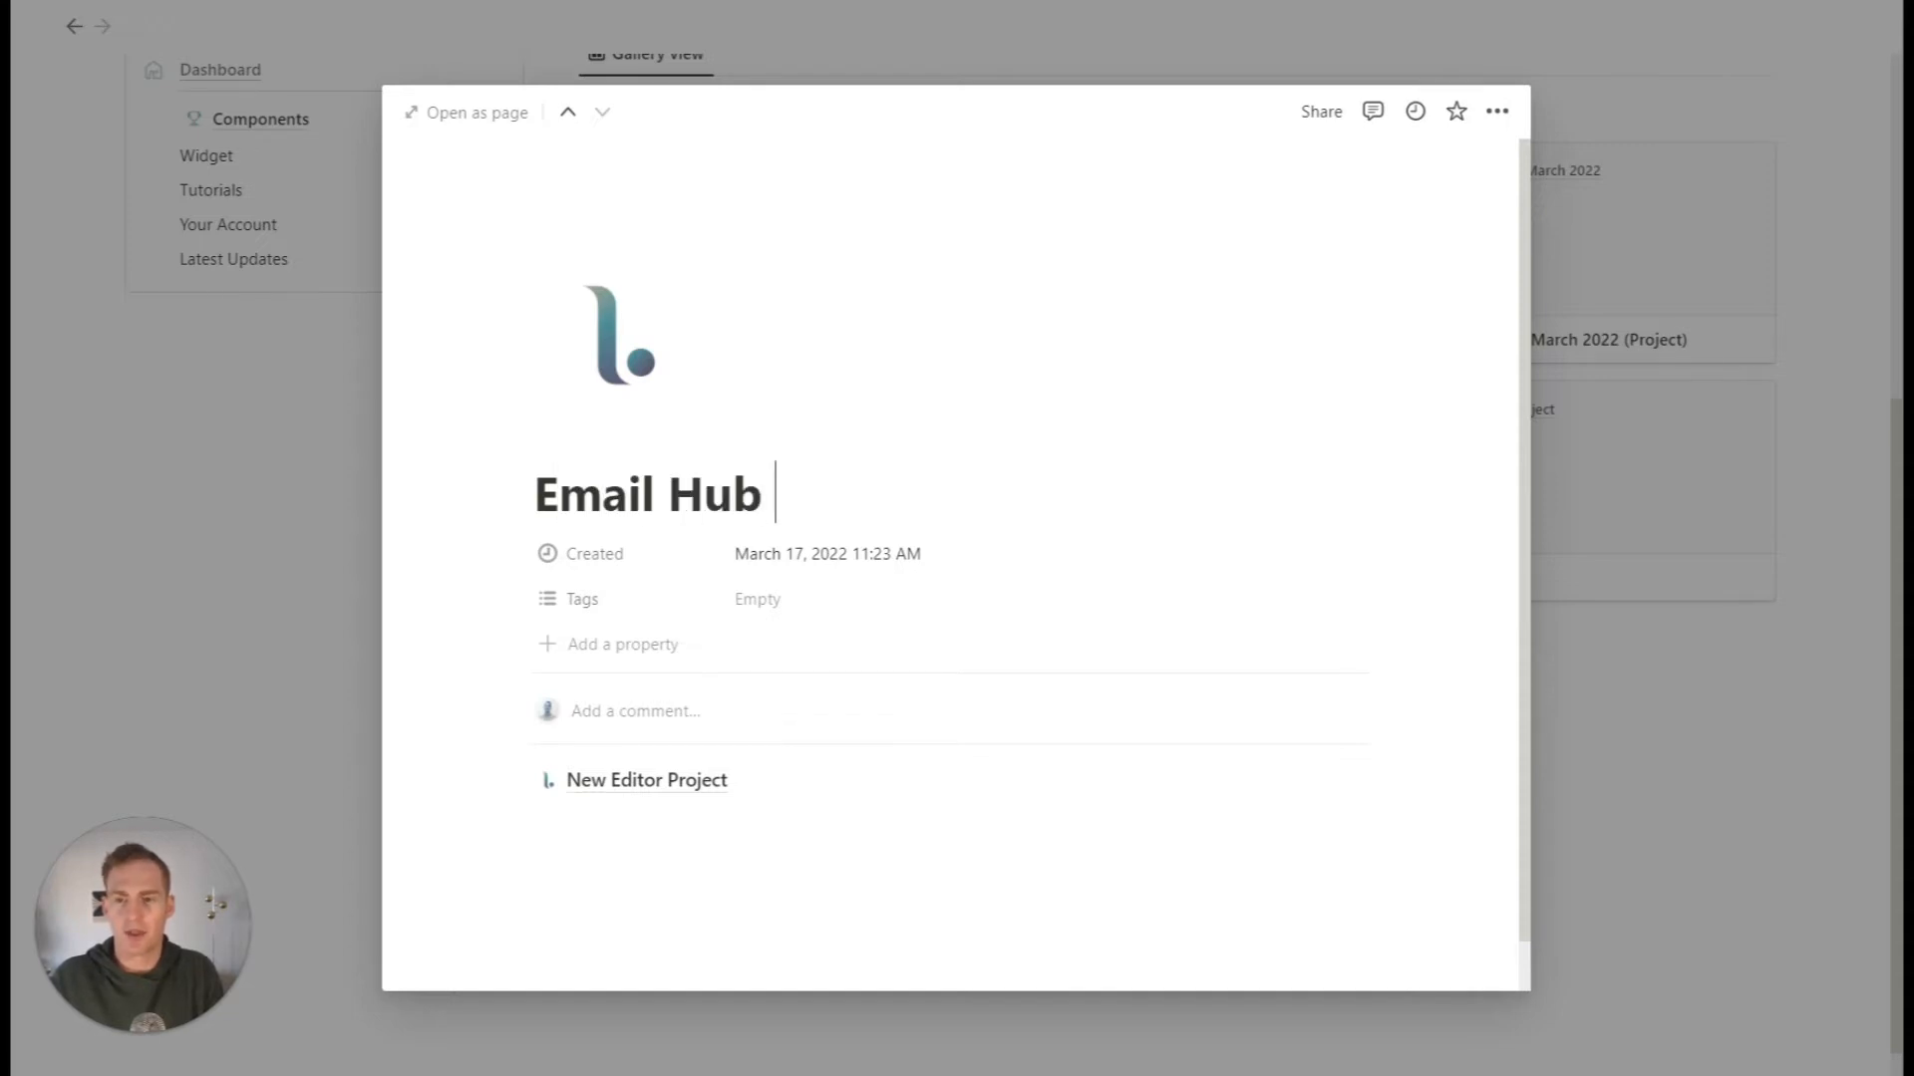
{"action": "type", "text": " ("}
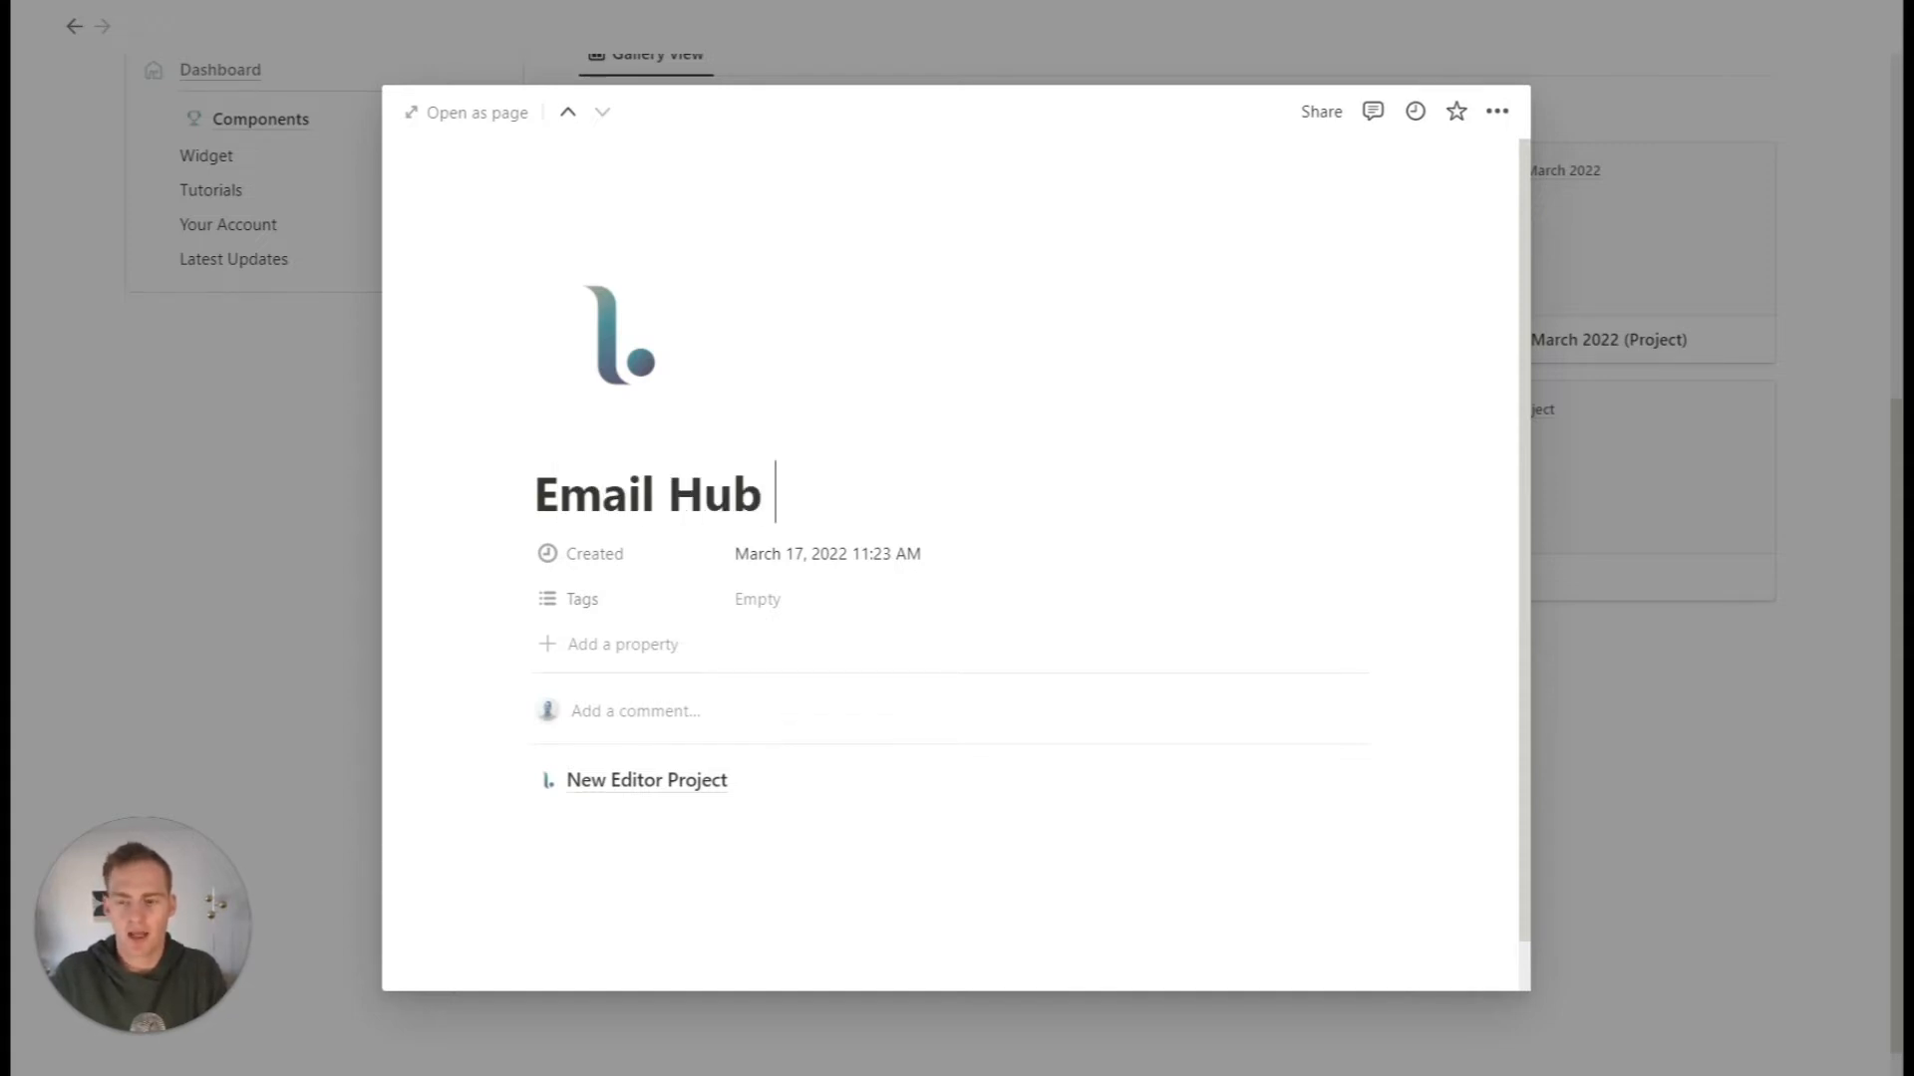
{"action": "type", "text": "Prokec"}
{"action": "key", "text": "BackSpace"}
{"action": "key", "text": "BackSpace"}
{"action": "key", "text": "BackSpace"}
{"action": "type", "text": "ject)"}
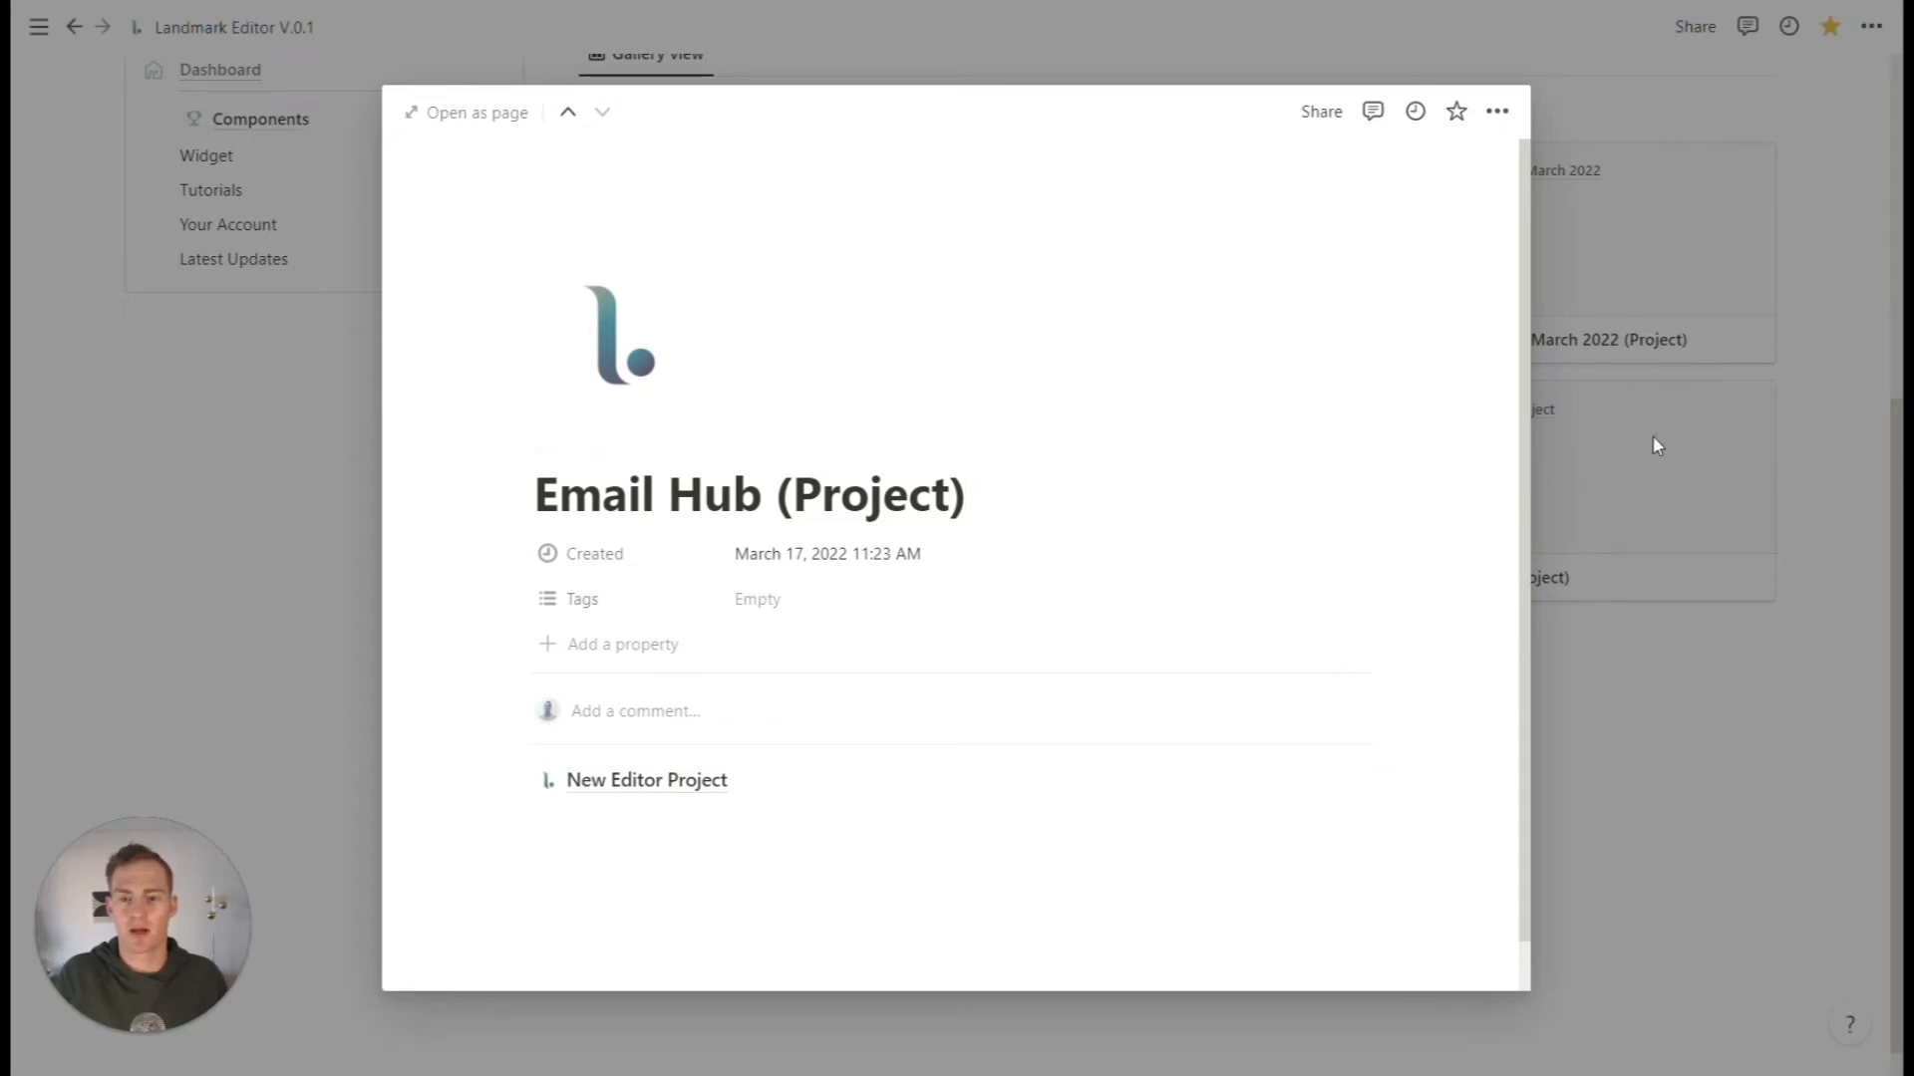
- Open the nested New Editor Project page and rename it "Email Hub"
{"action": "left_click", "coordinate": [709, 779]}
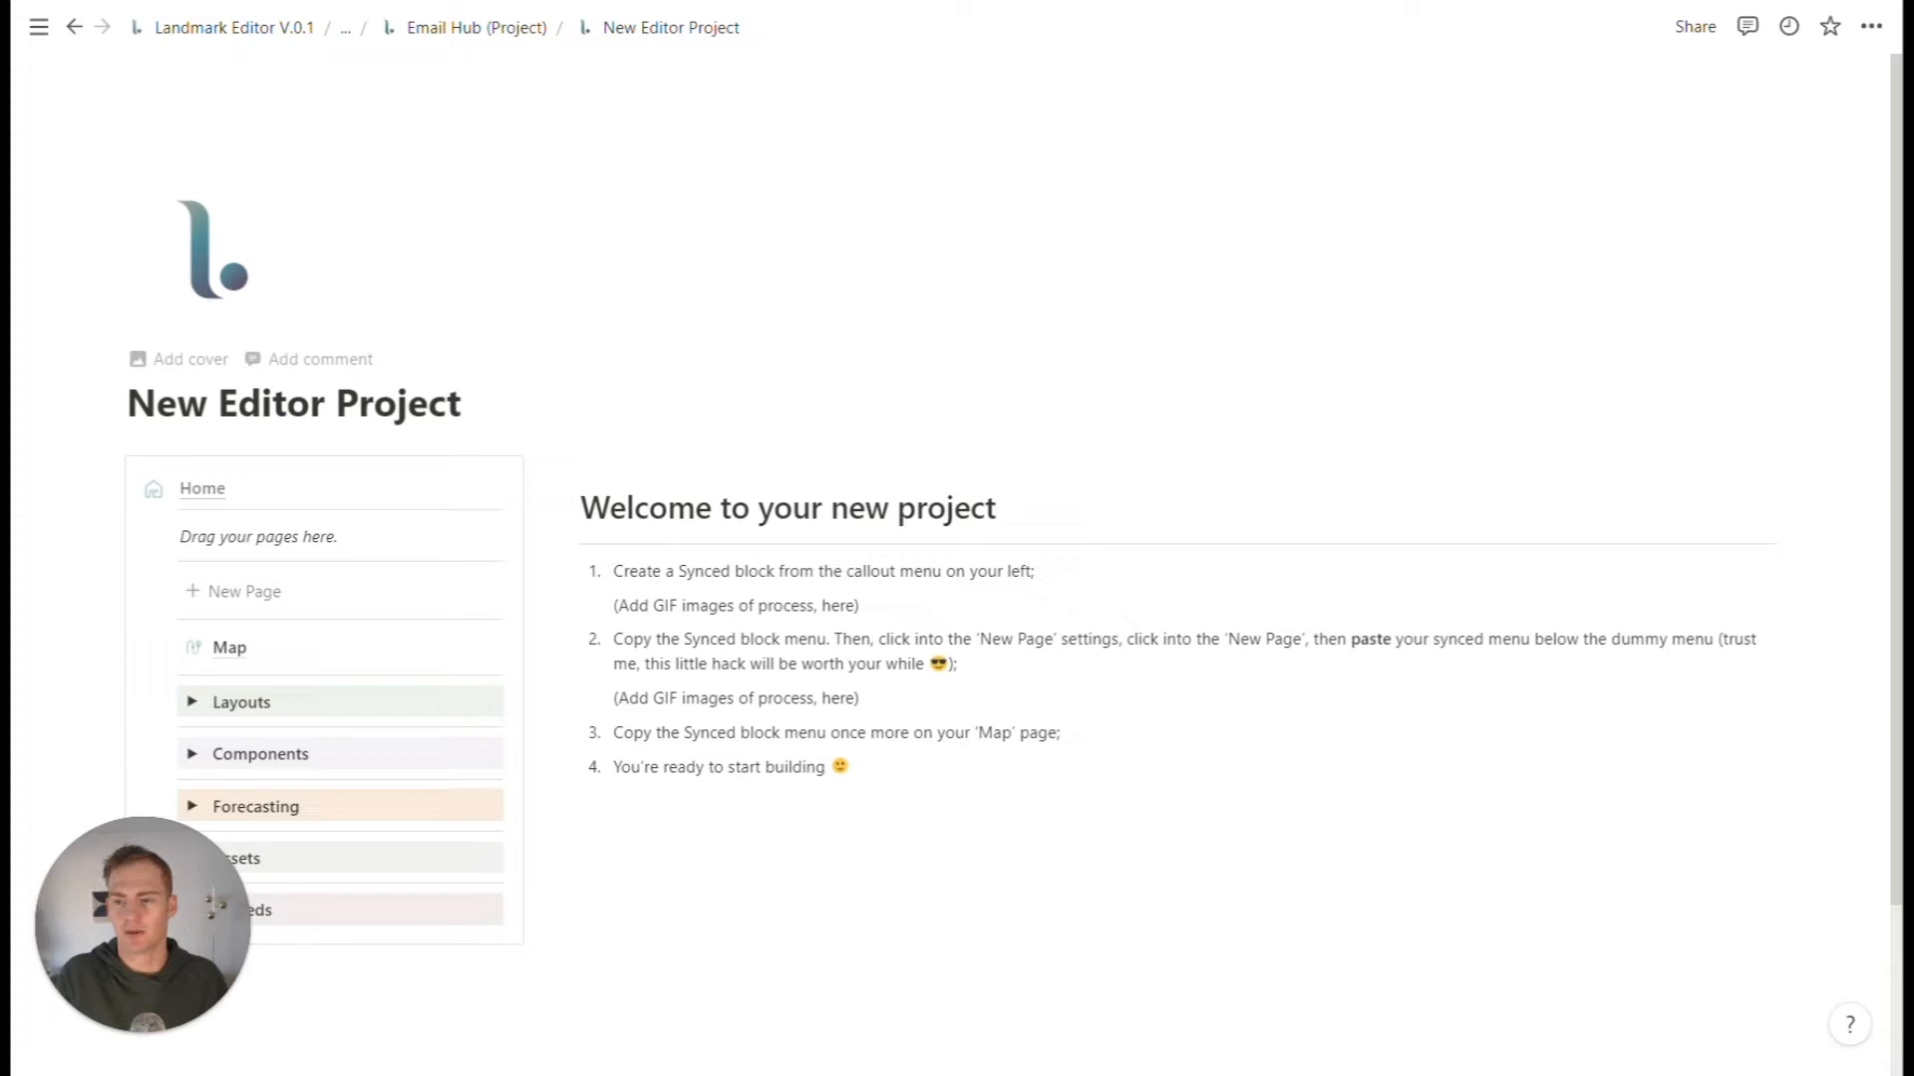
{"action": "triple_click", "coordinate": [447, 404]}
{"action": "type", "text": "E"}
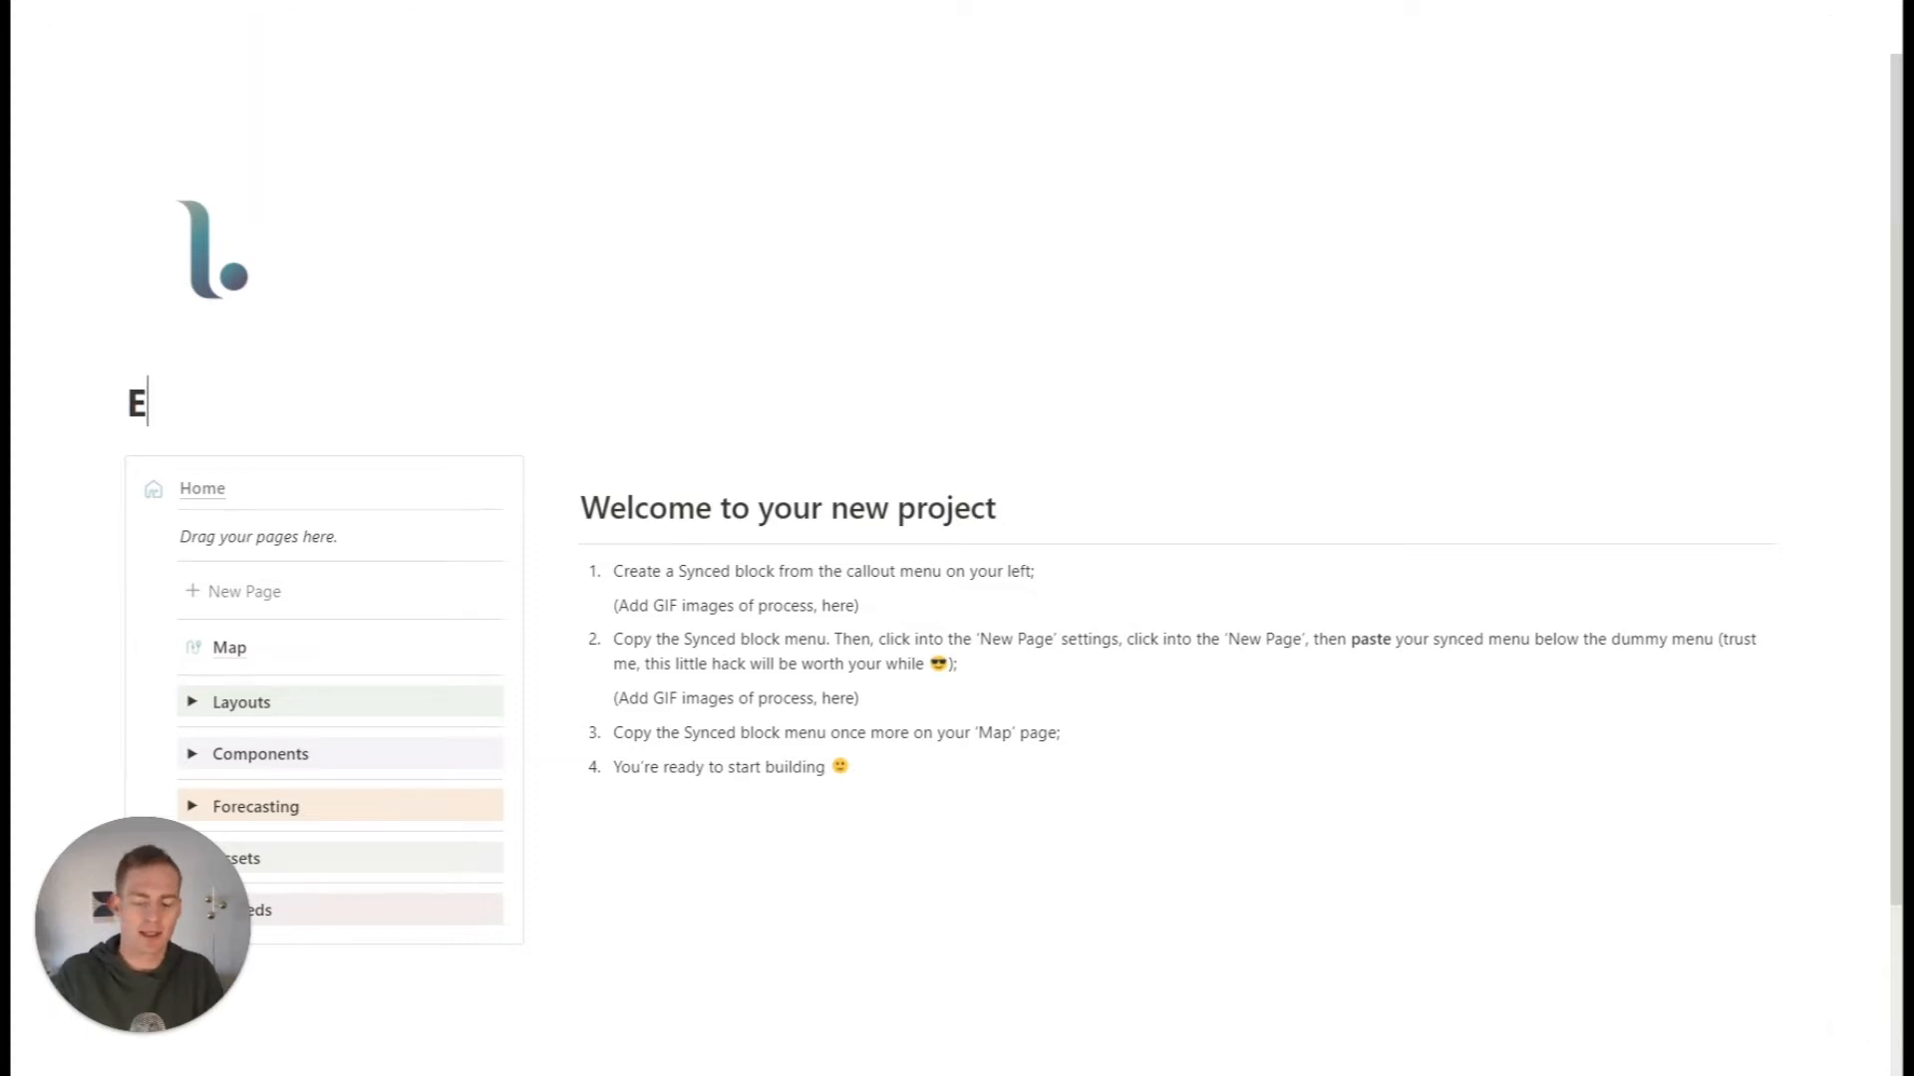
{"action": "type", "text": "mail Hub"}
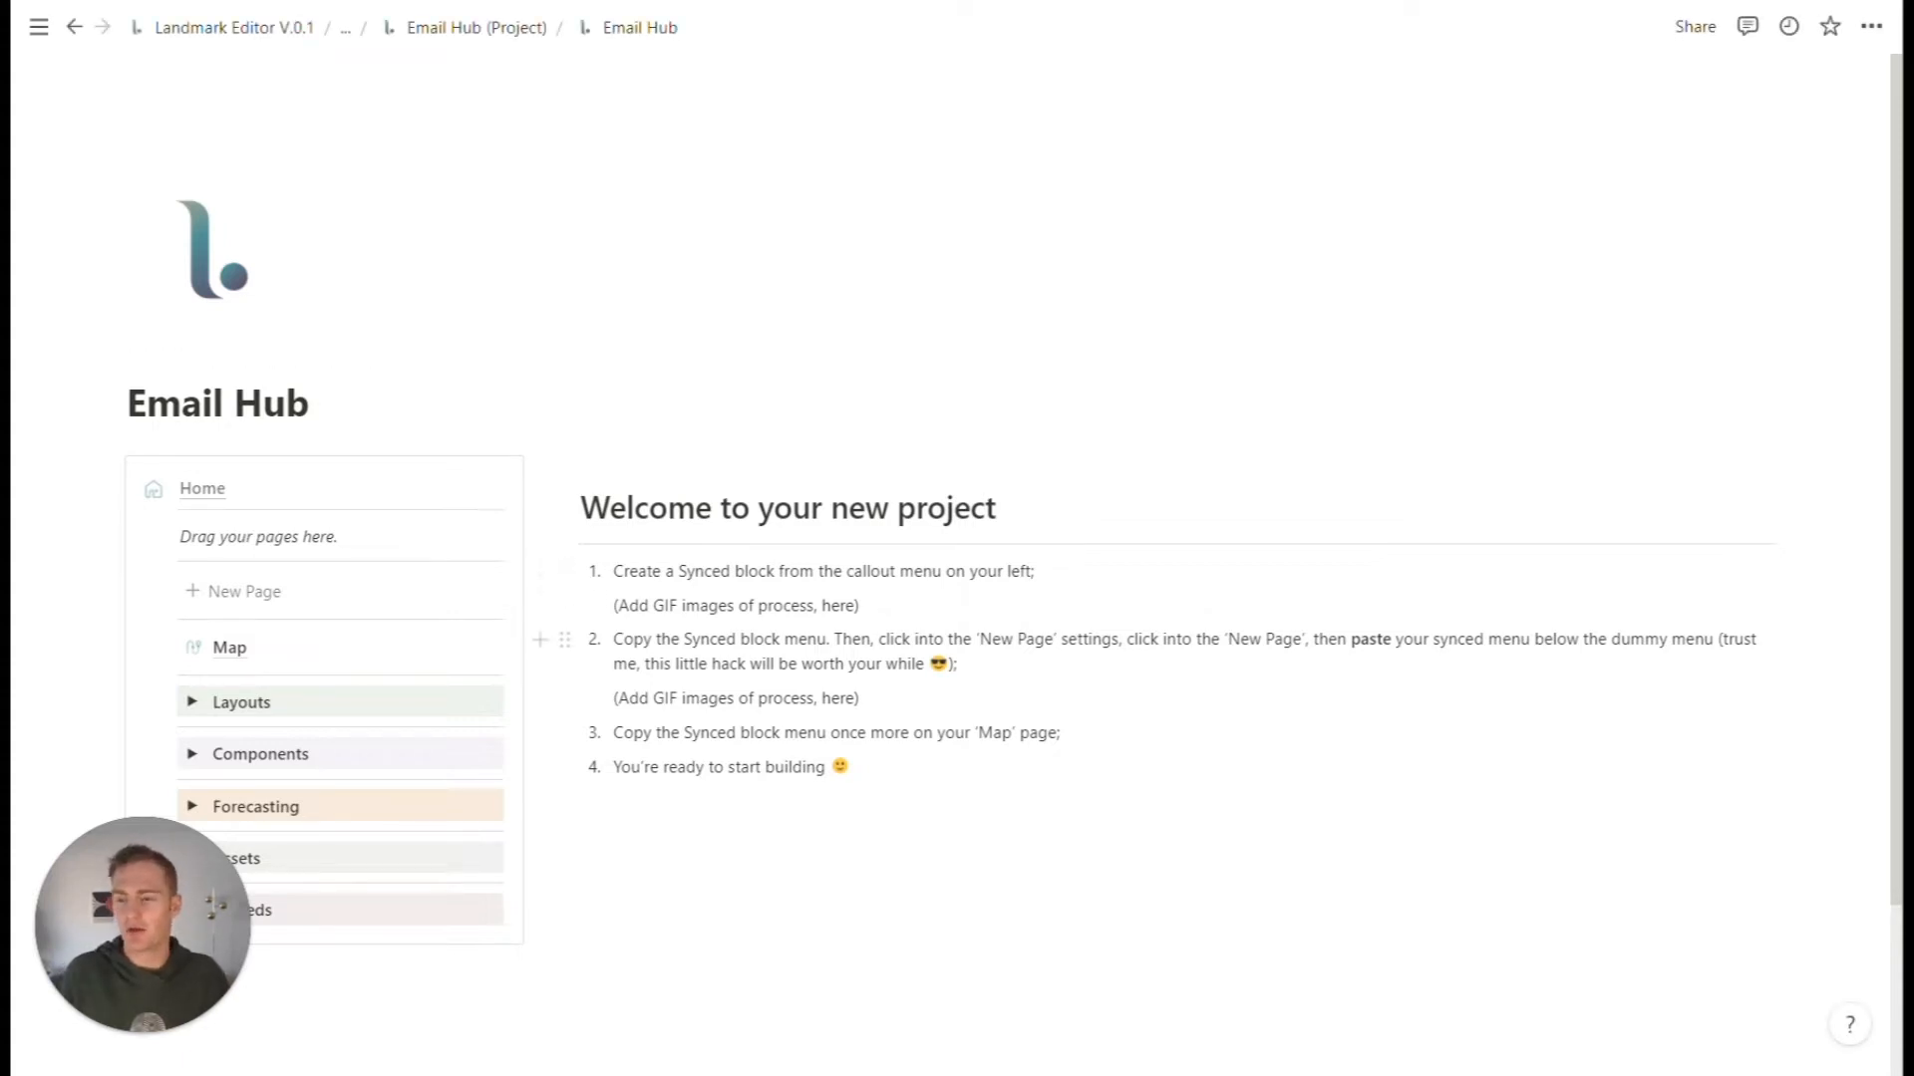
- Look over the Email Hub setup instructions and side menu, view its Map page, and return to Email Hub
{"action": "left_click", "coordinate": [860, 698]}
{"action": "scroll", "coordinate": [861, 698], "scroll_direction": "down", "scroll_amount": 1}
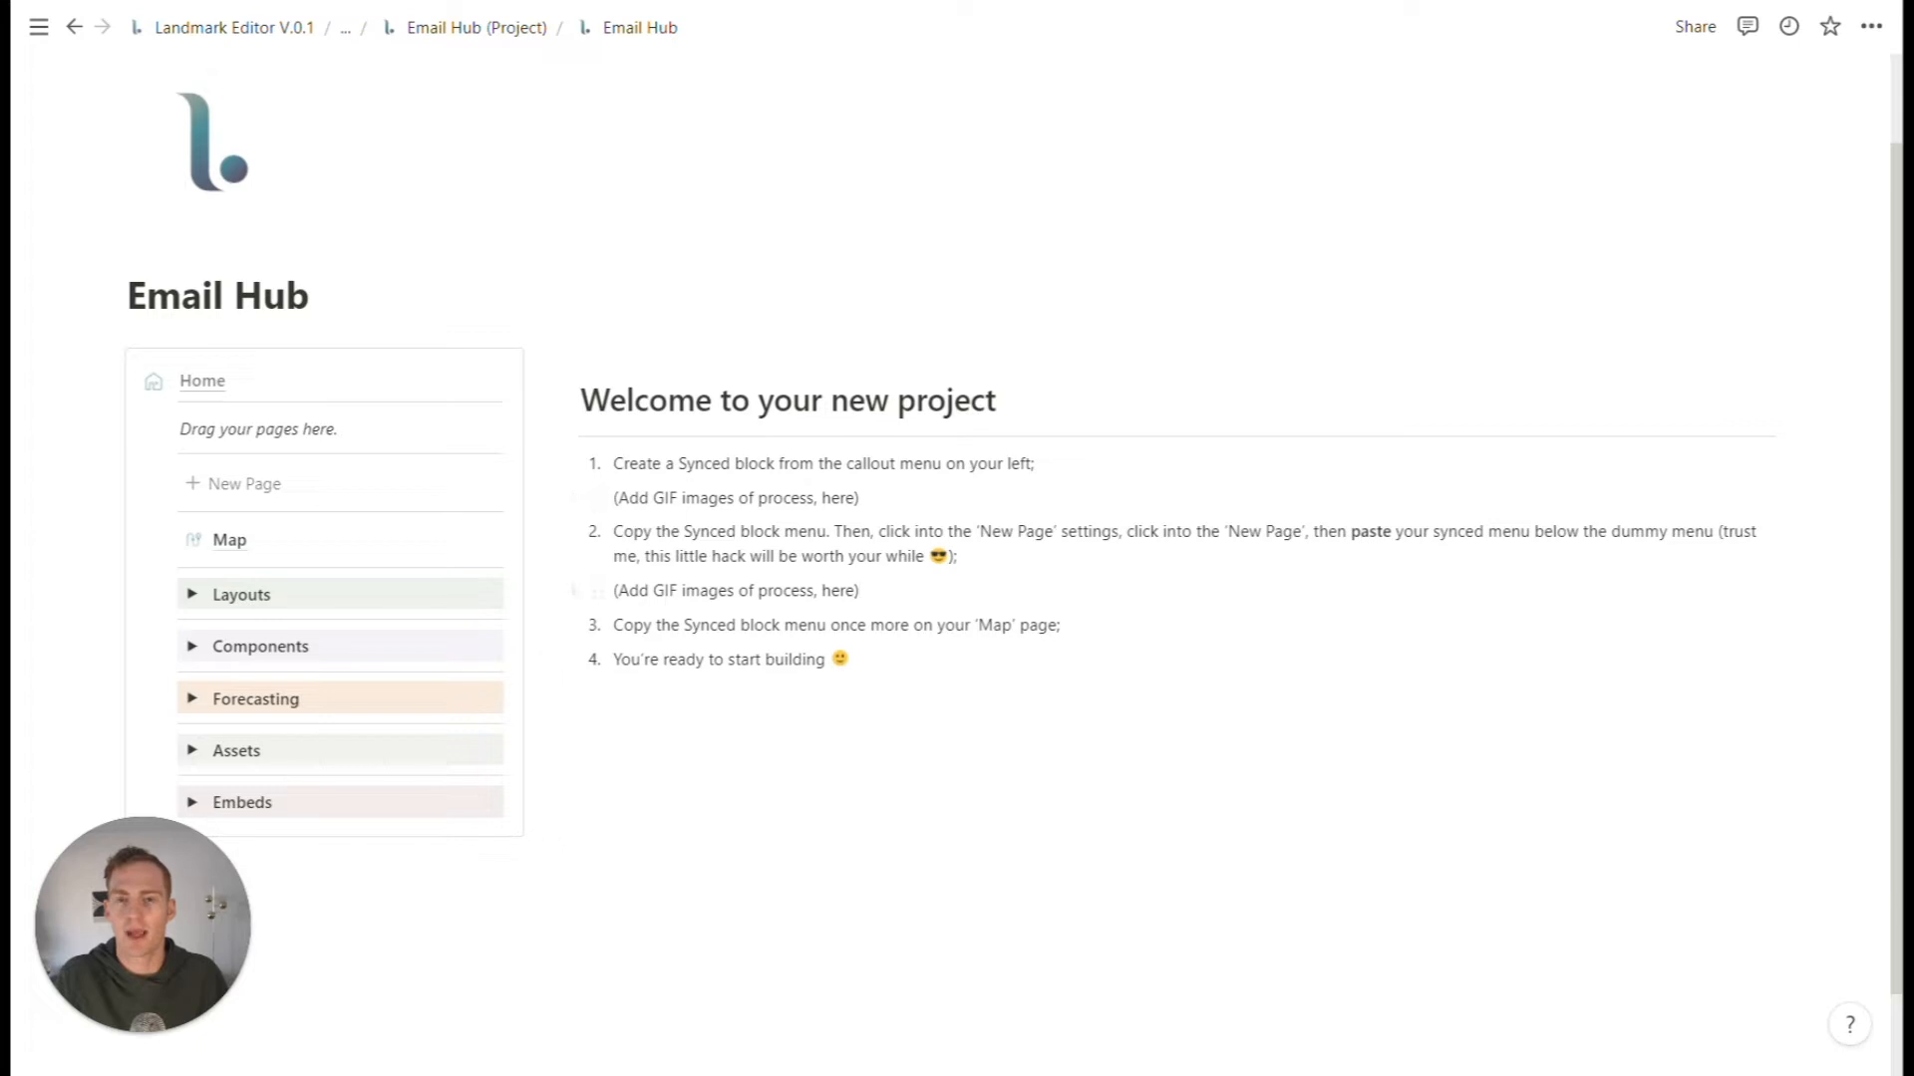
{"action": "mouse_move", "coordinate": [221, 393]}
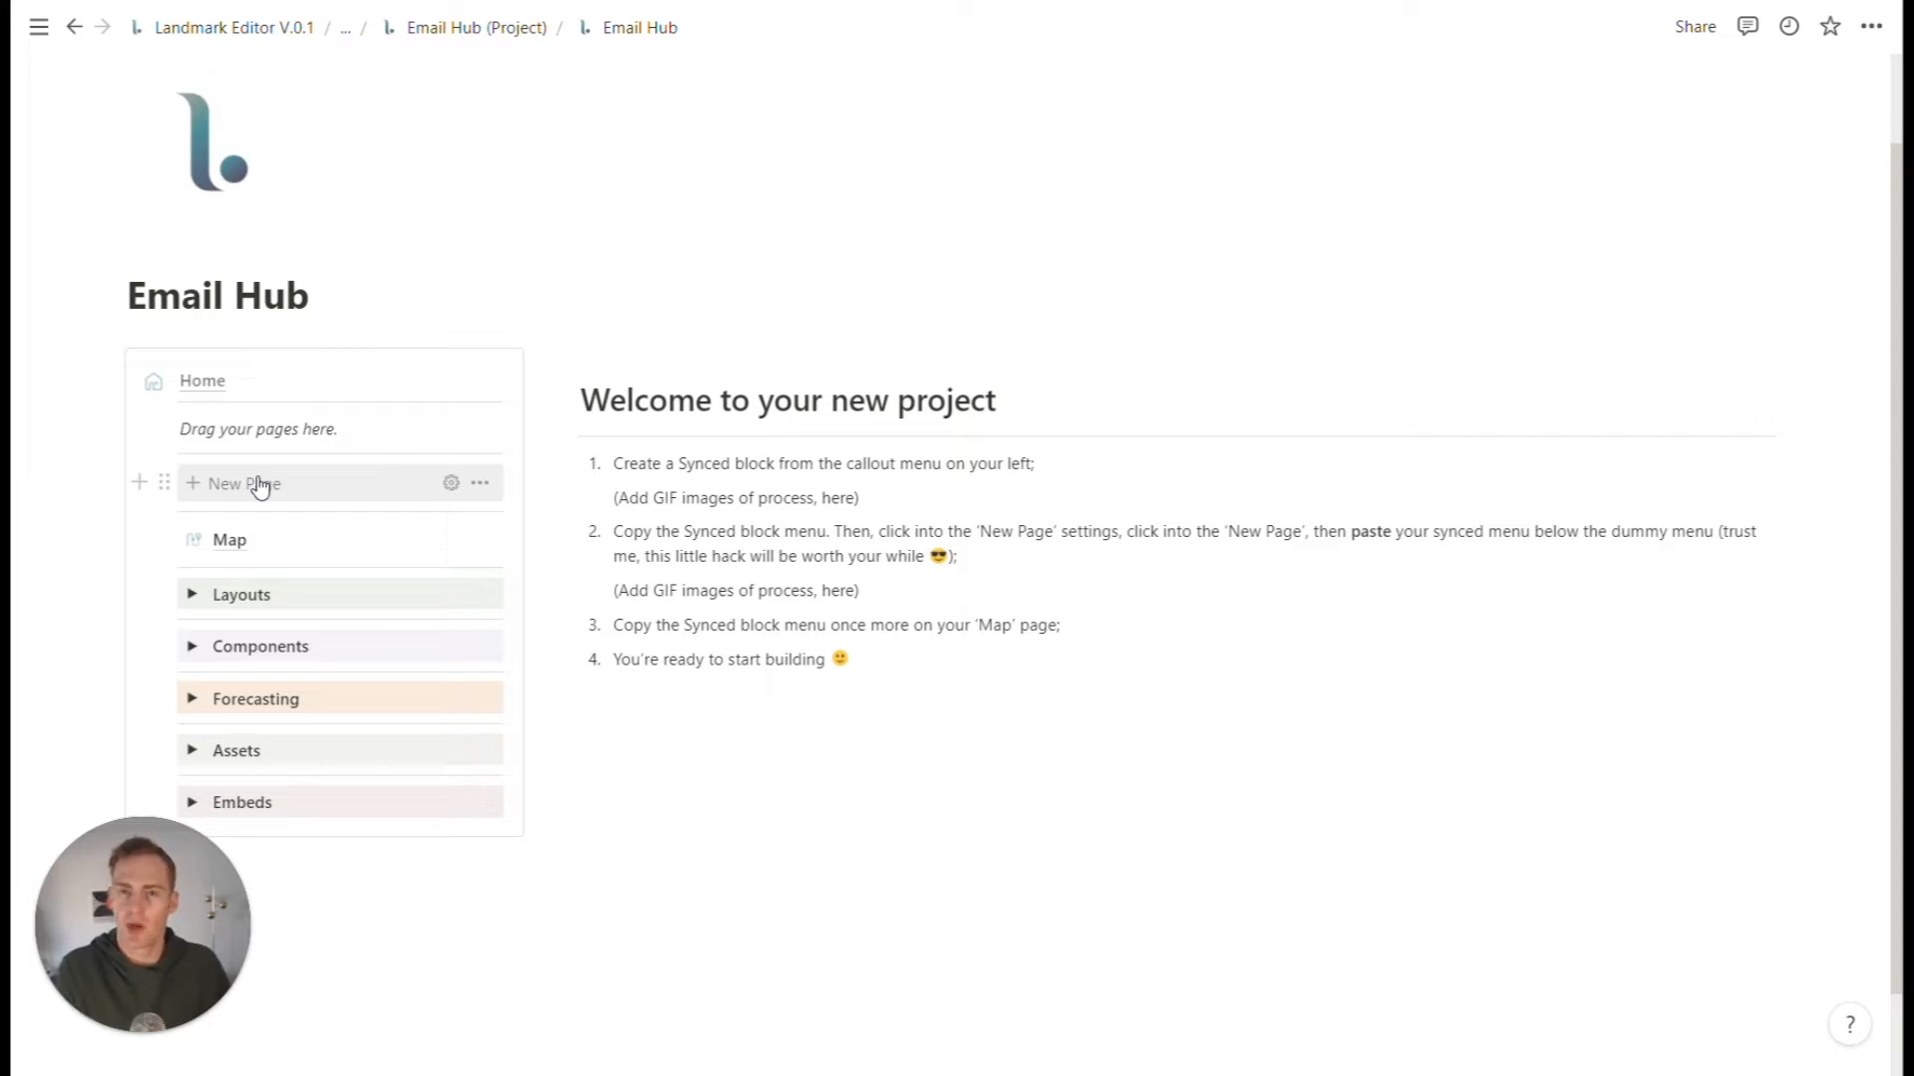
{"action": "left_click", "coordinate": [246, 541]}
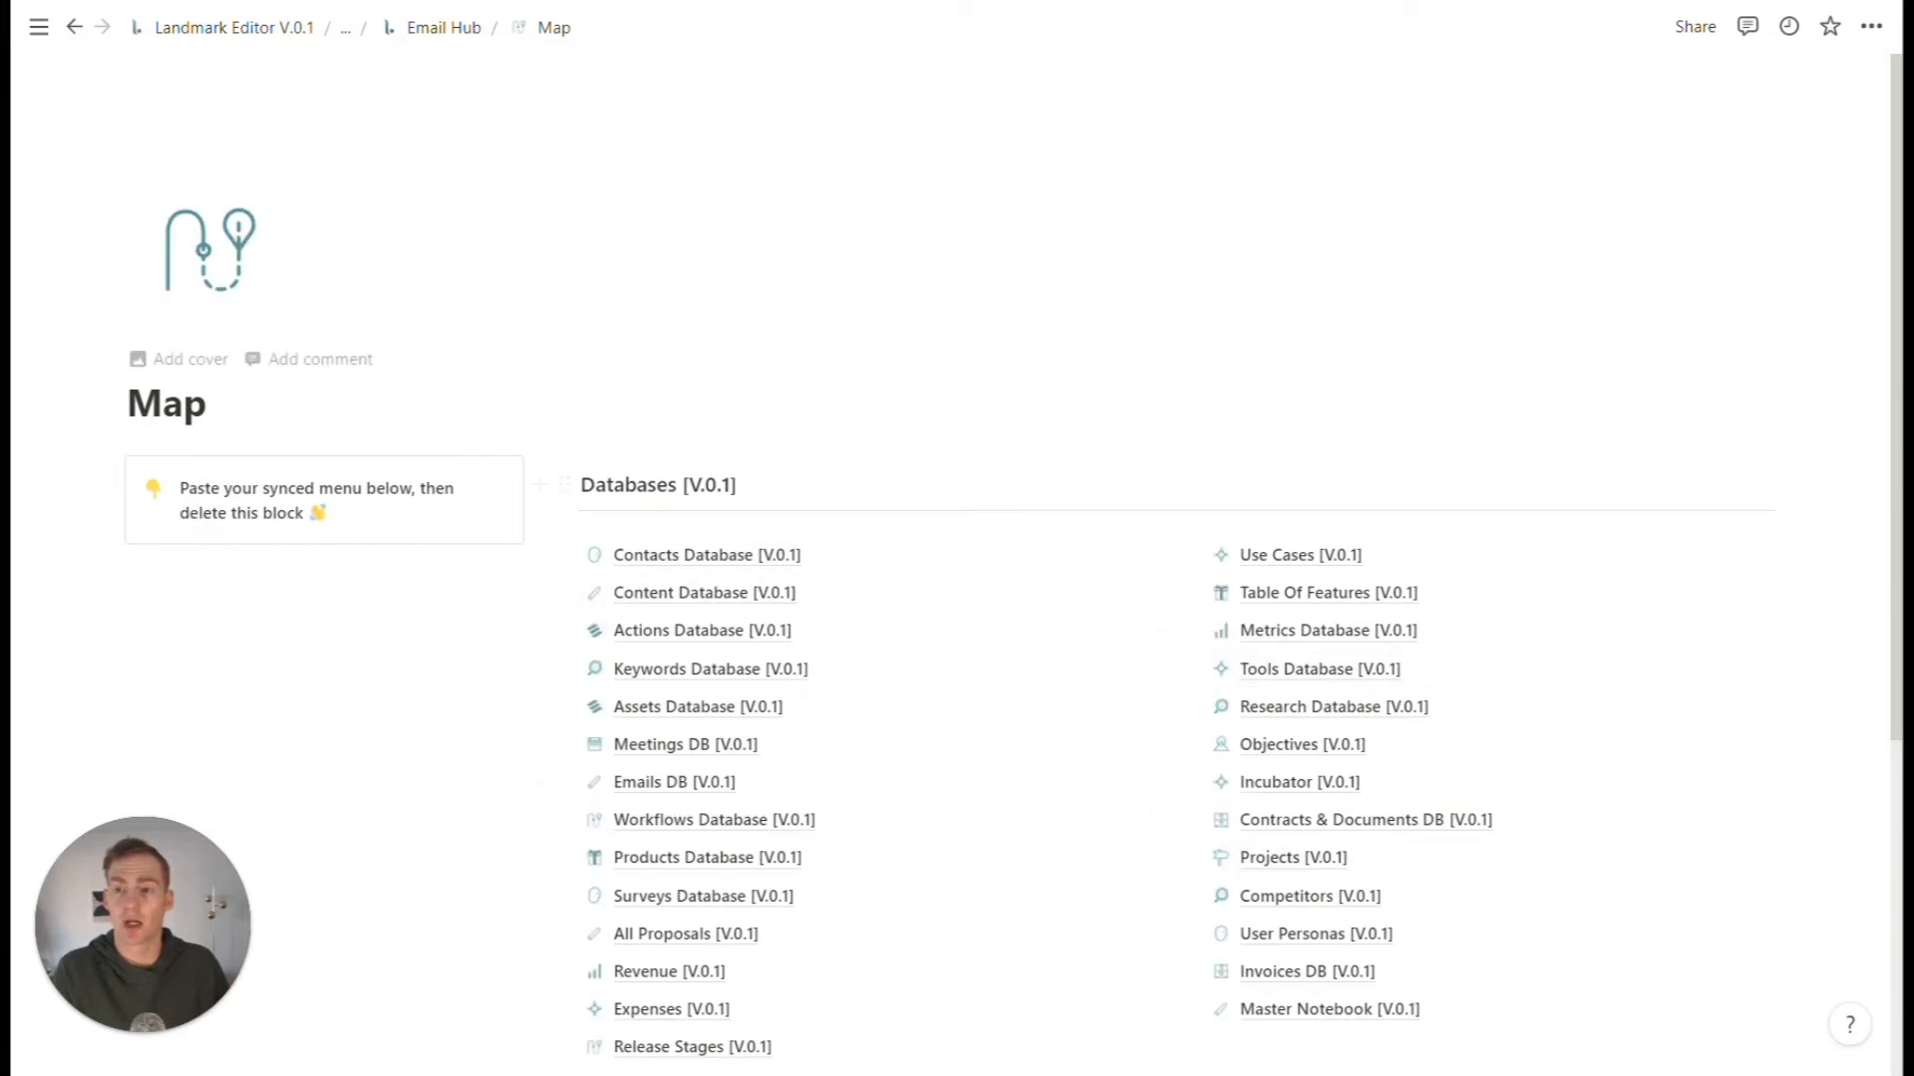
{"action": "left_click", "coordinate": [444, 27]}
- Turn the Email Hub callout menu into a synced block and copy it for syncing to other pages
{"action": "scroll", "coordinate": [297, 698], "scroll_direction": "down", "scroll_amount": 1}
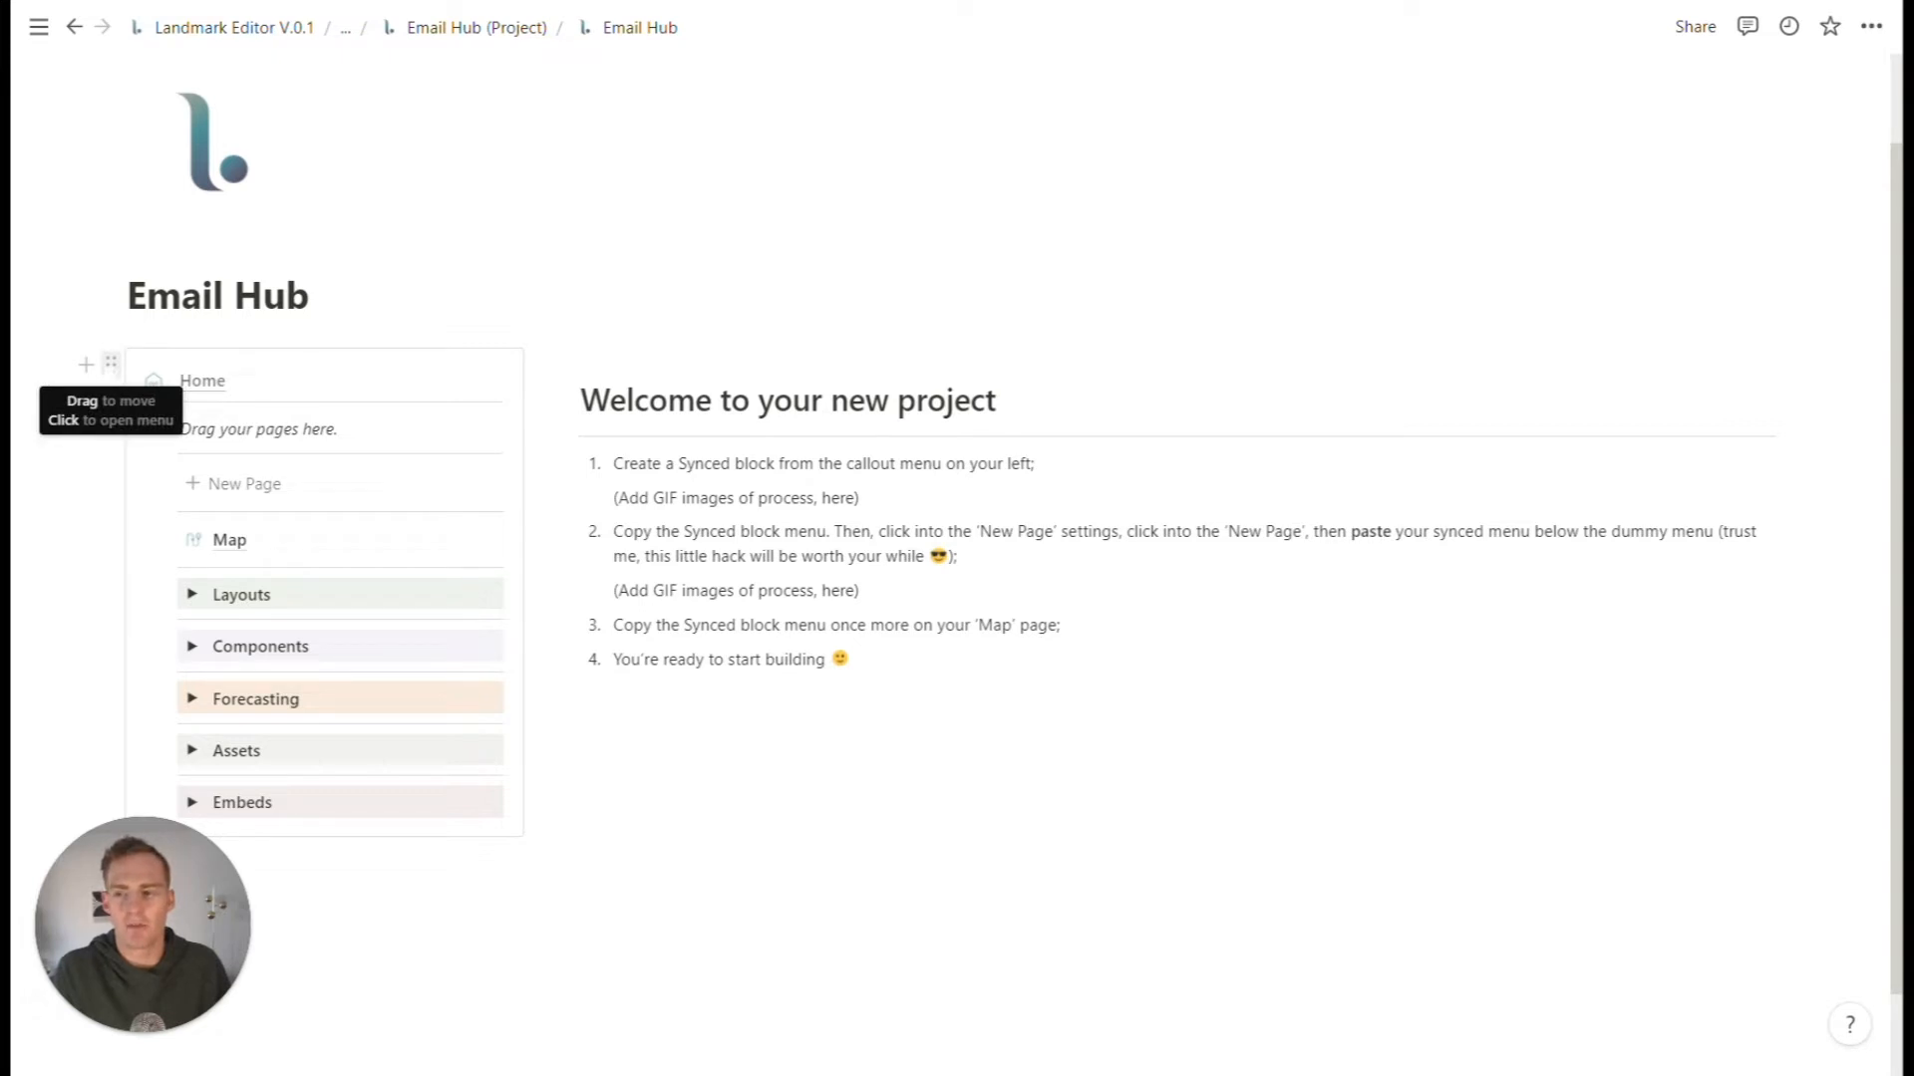
{"action": "left_click", "coordinate": [111, 363]}
{"action": "mouse_move", "coordinate": [329, 293]}
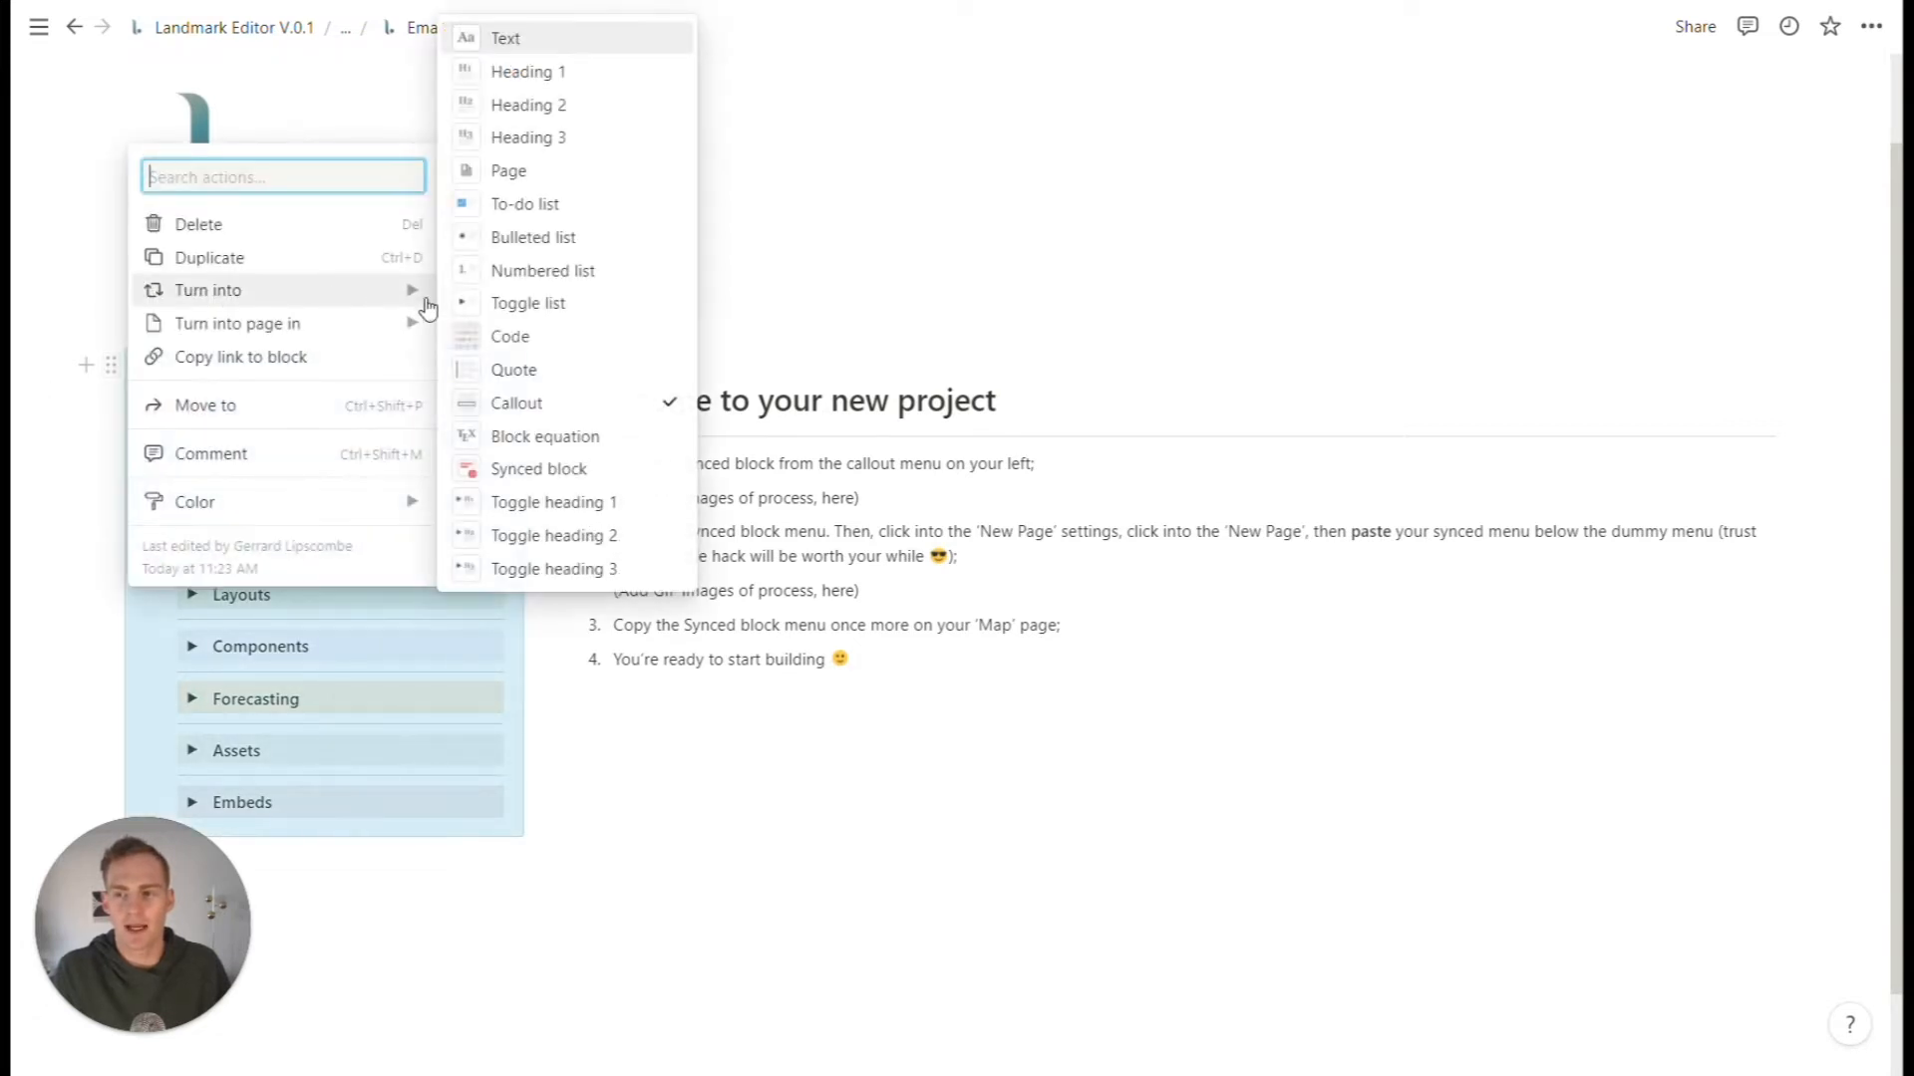
{"action": "left_click", "coordinate": [543, 469]}
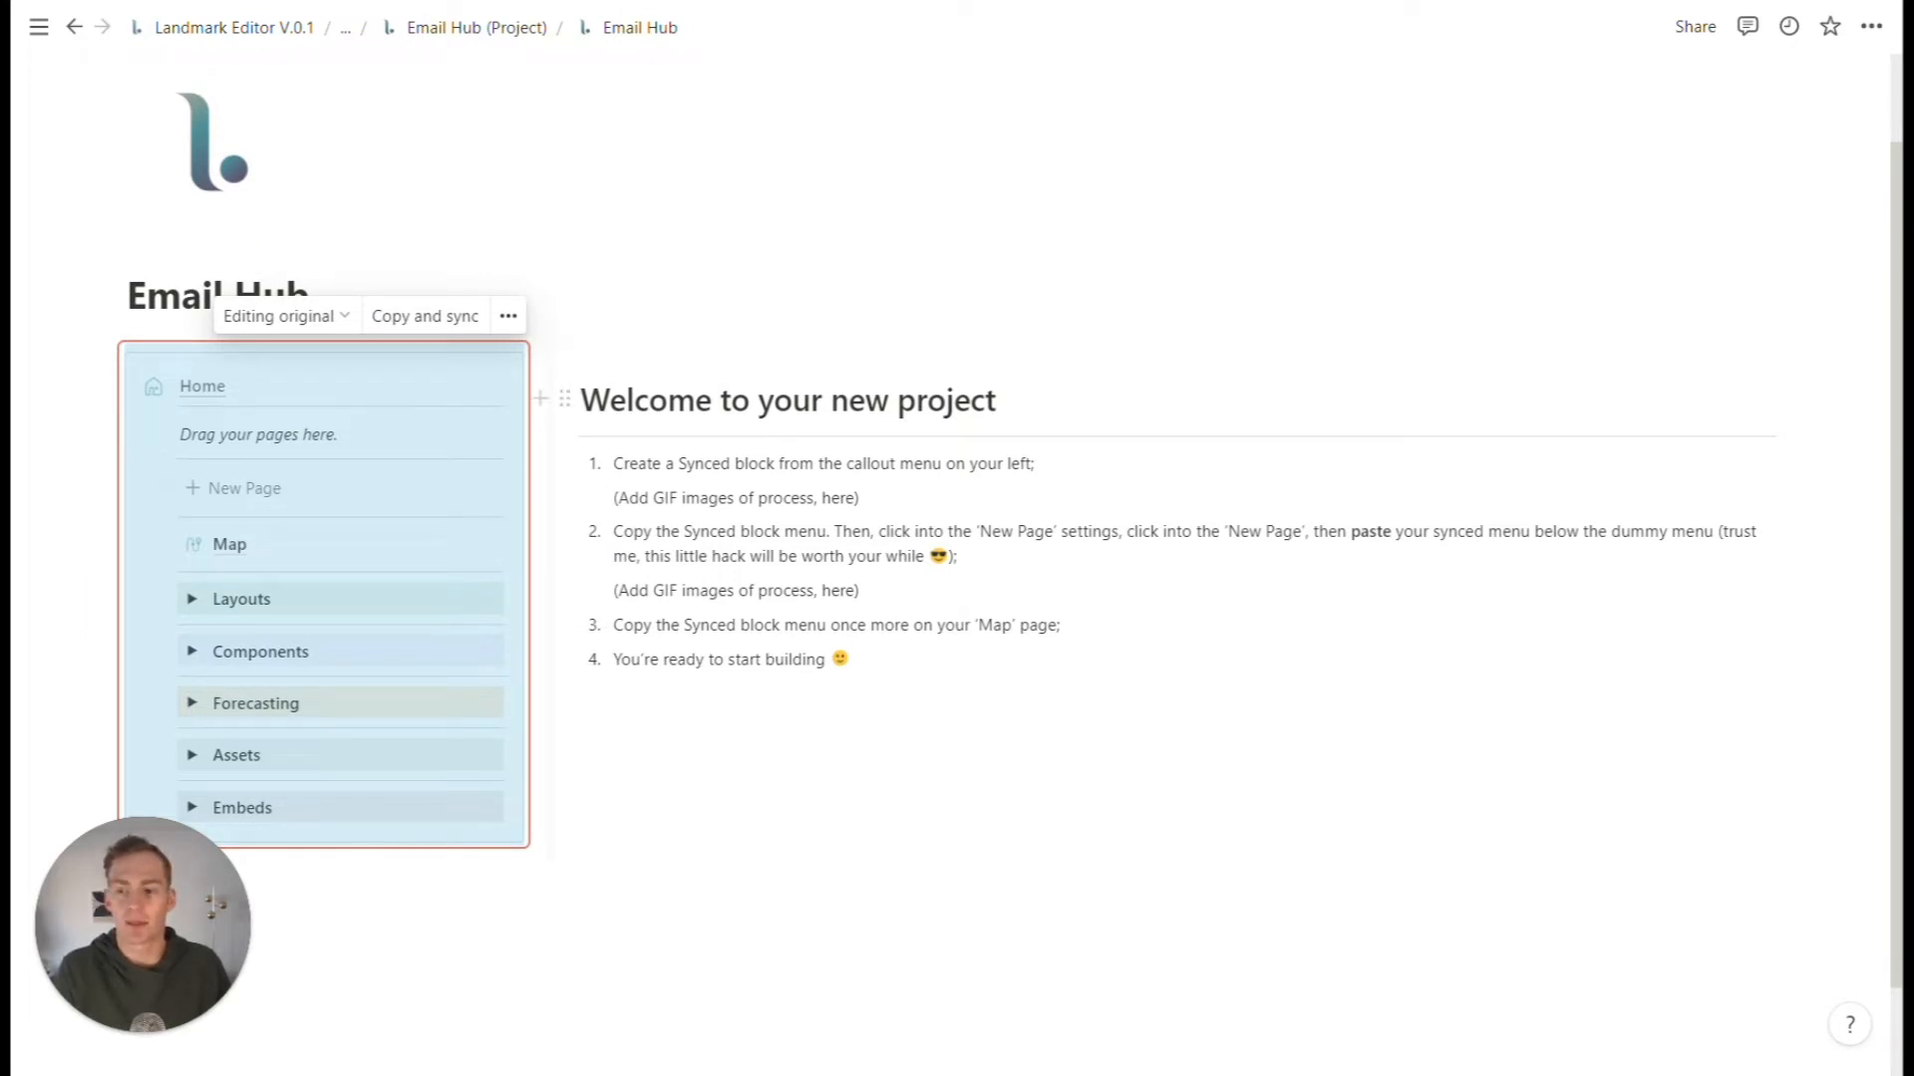
{"action": "left_click", "coordinate": [450, 320]}
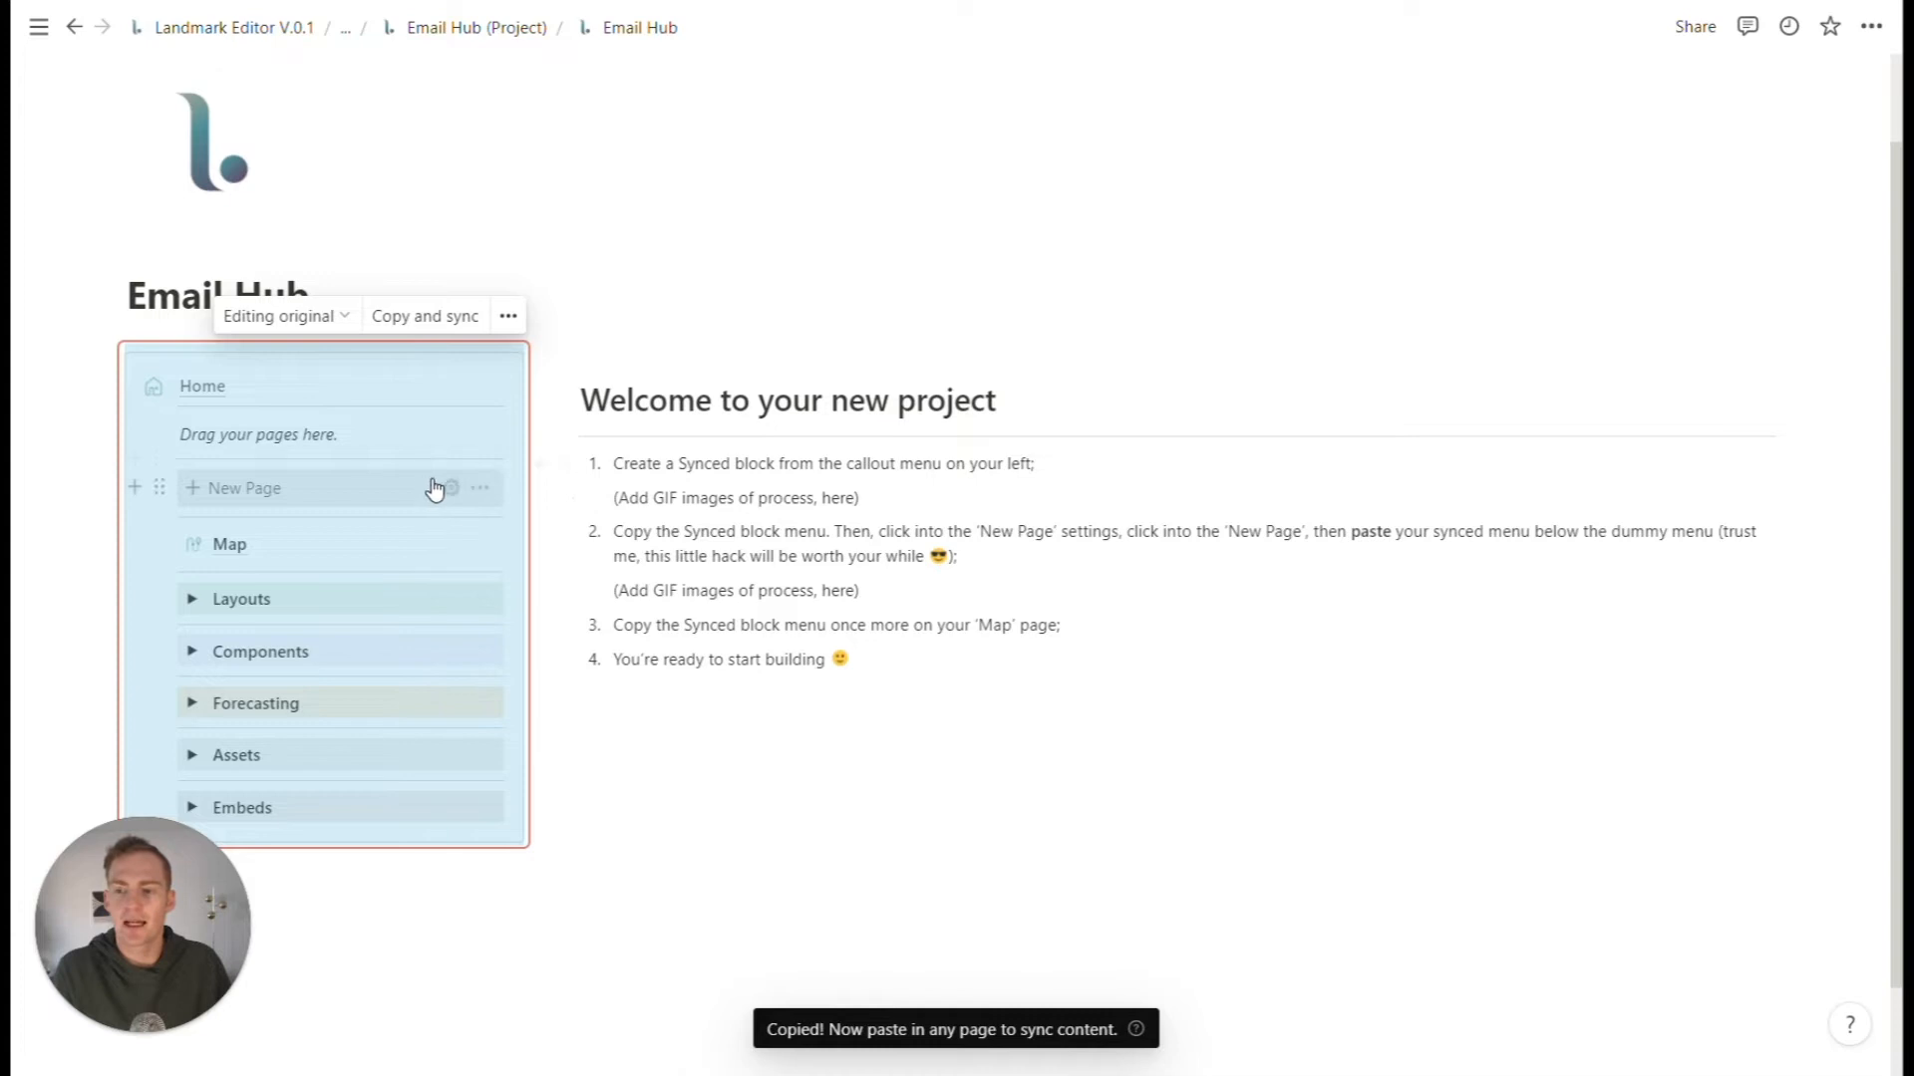
{"action": "left_click", "coordinate": [653, 498]}
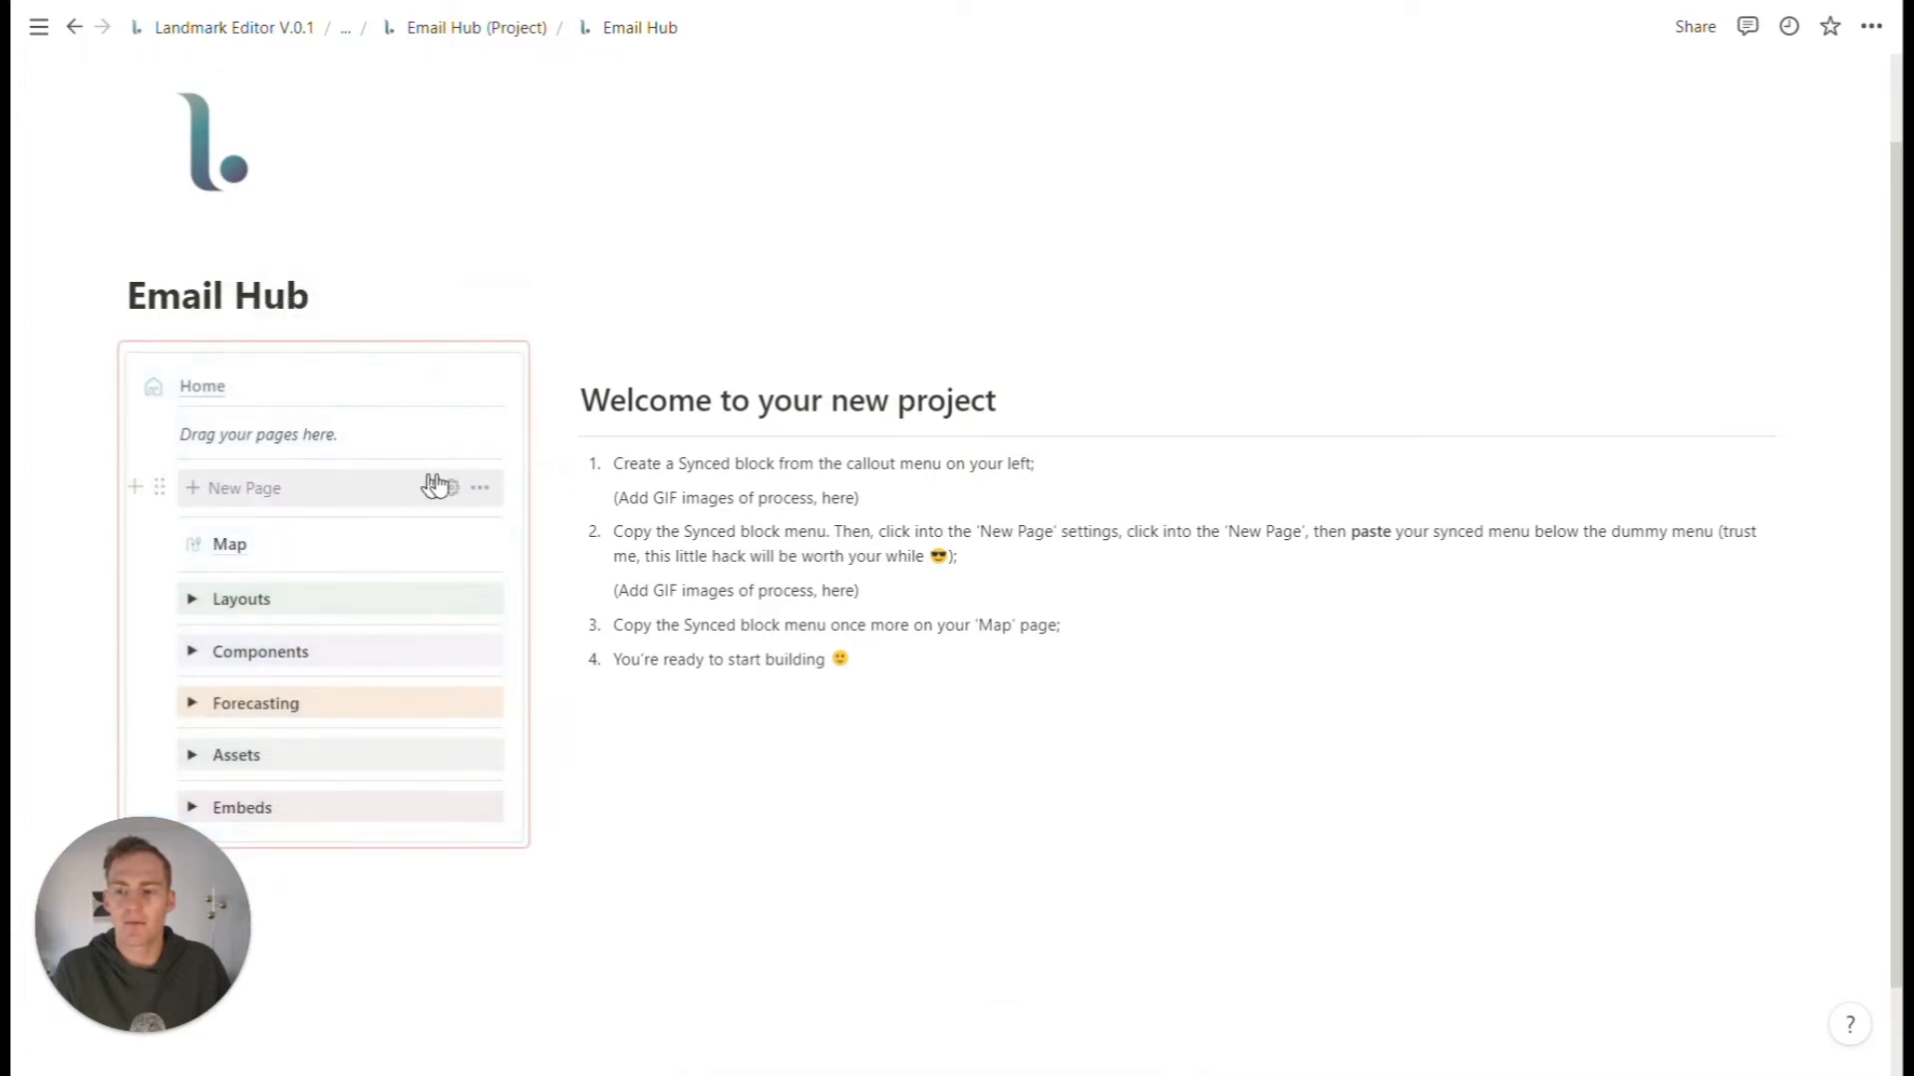
- Open the page template inside the New Page template button's settings and paste the synced menu below its placeholder callout
{"action": "left_click", "coordinate": [451, 489]}
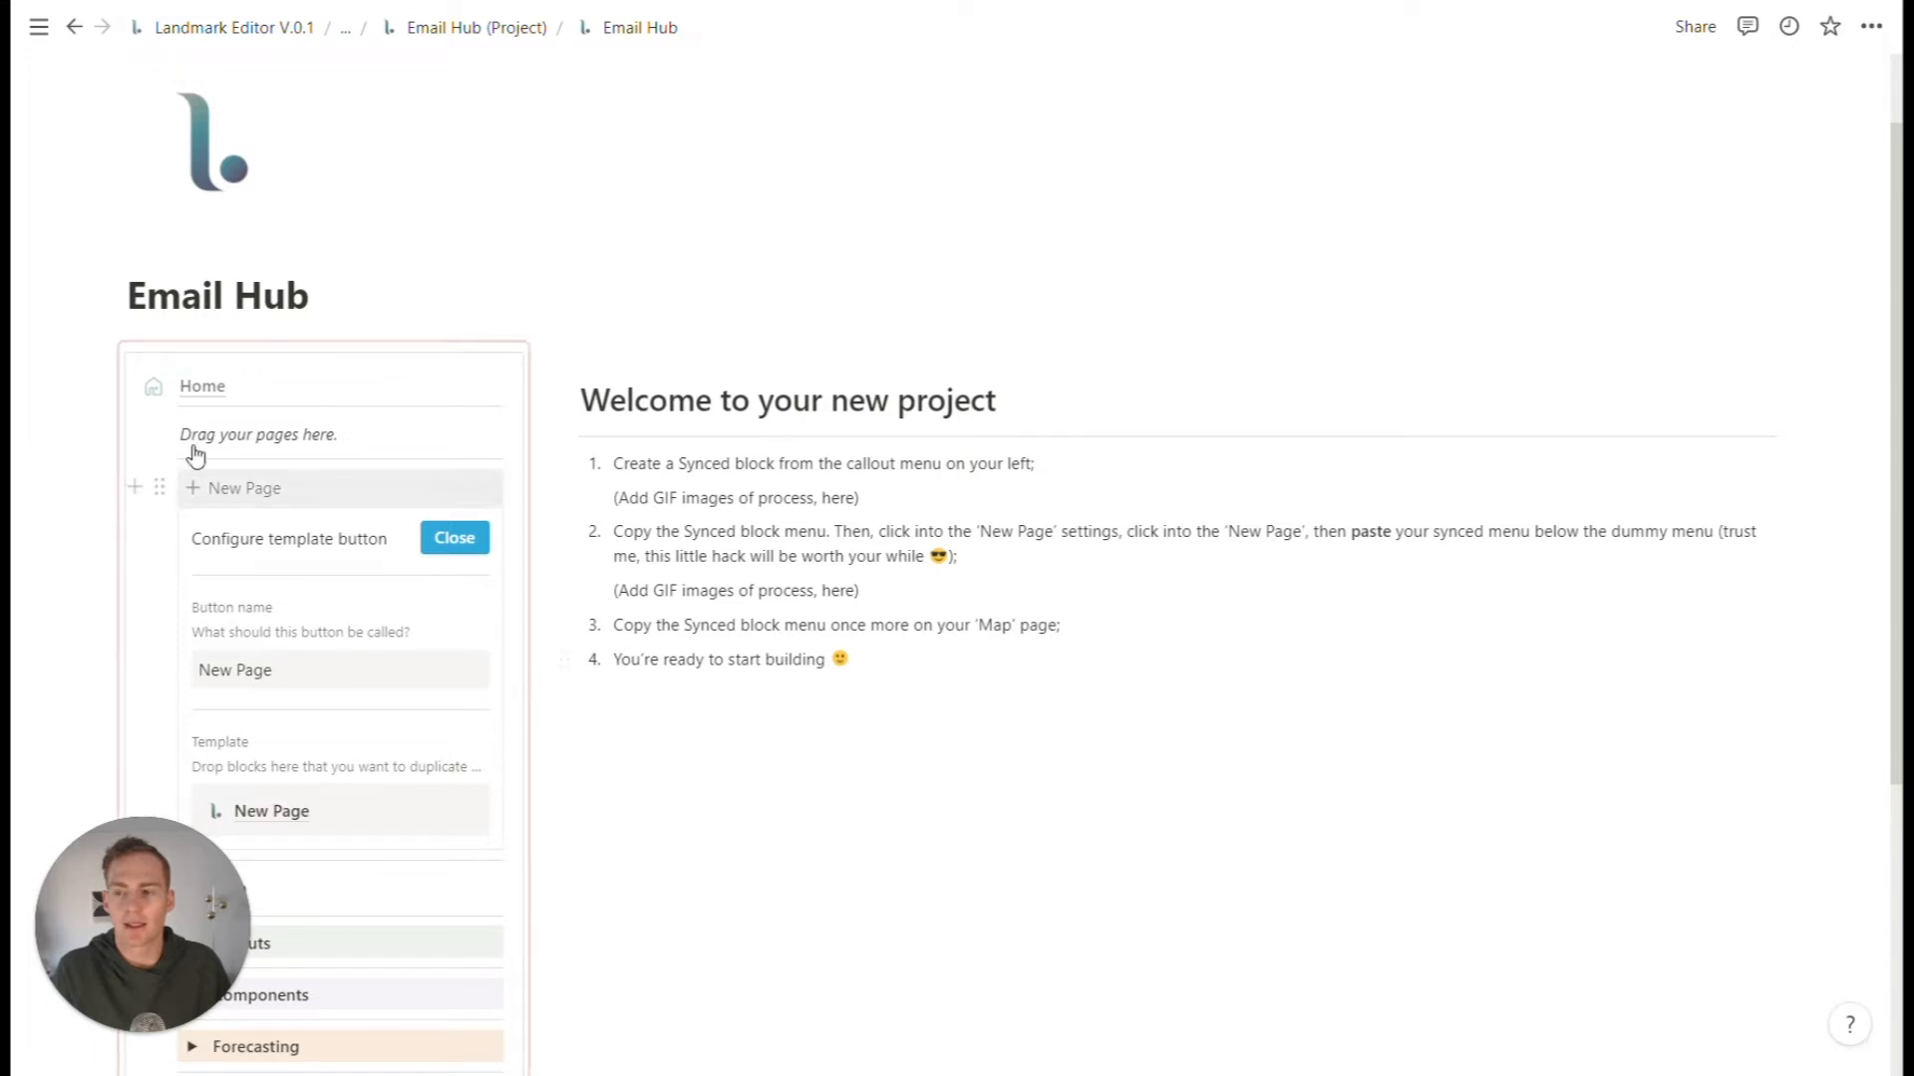
{"action": "scroll", "coordinate": [407, 638], "scroll_direction": "down", "scroll_amount": 1}
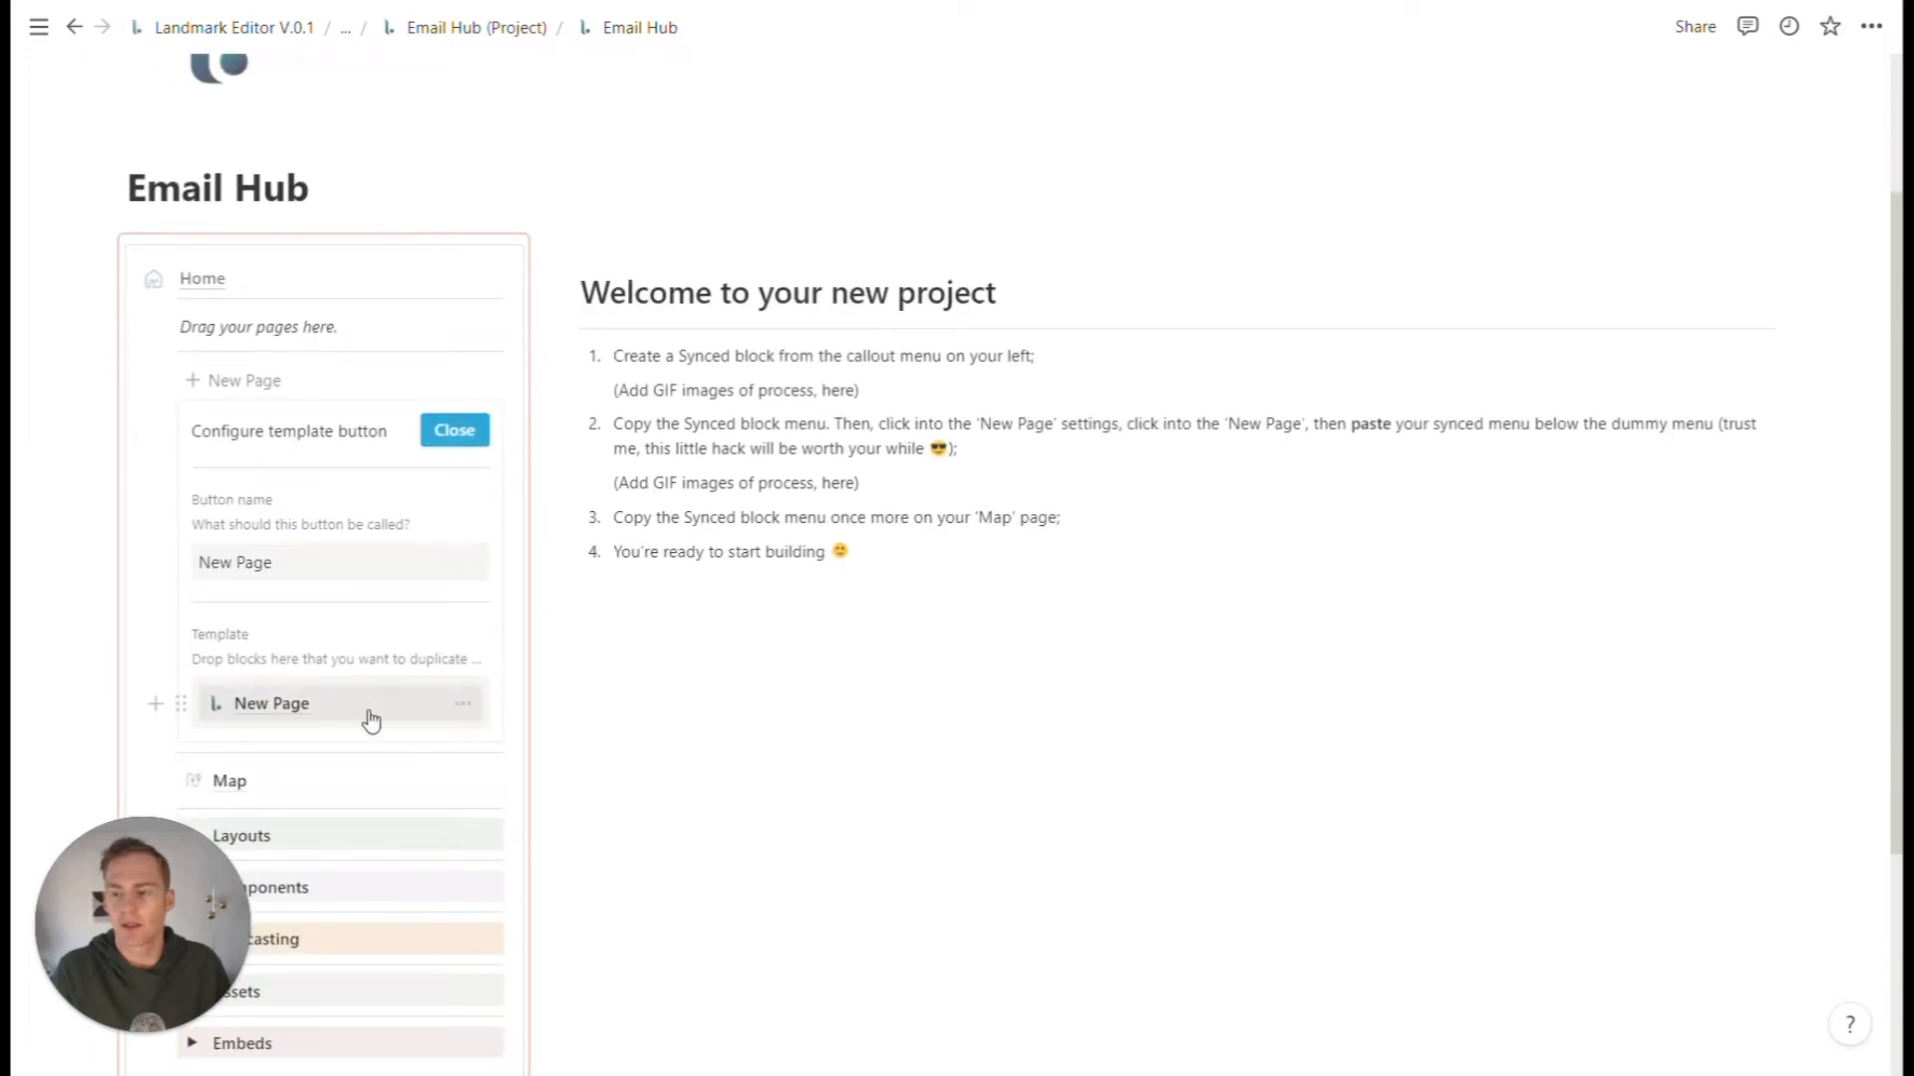
{"action": "left_click", "coordinate": [271, 705]}
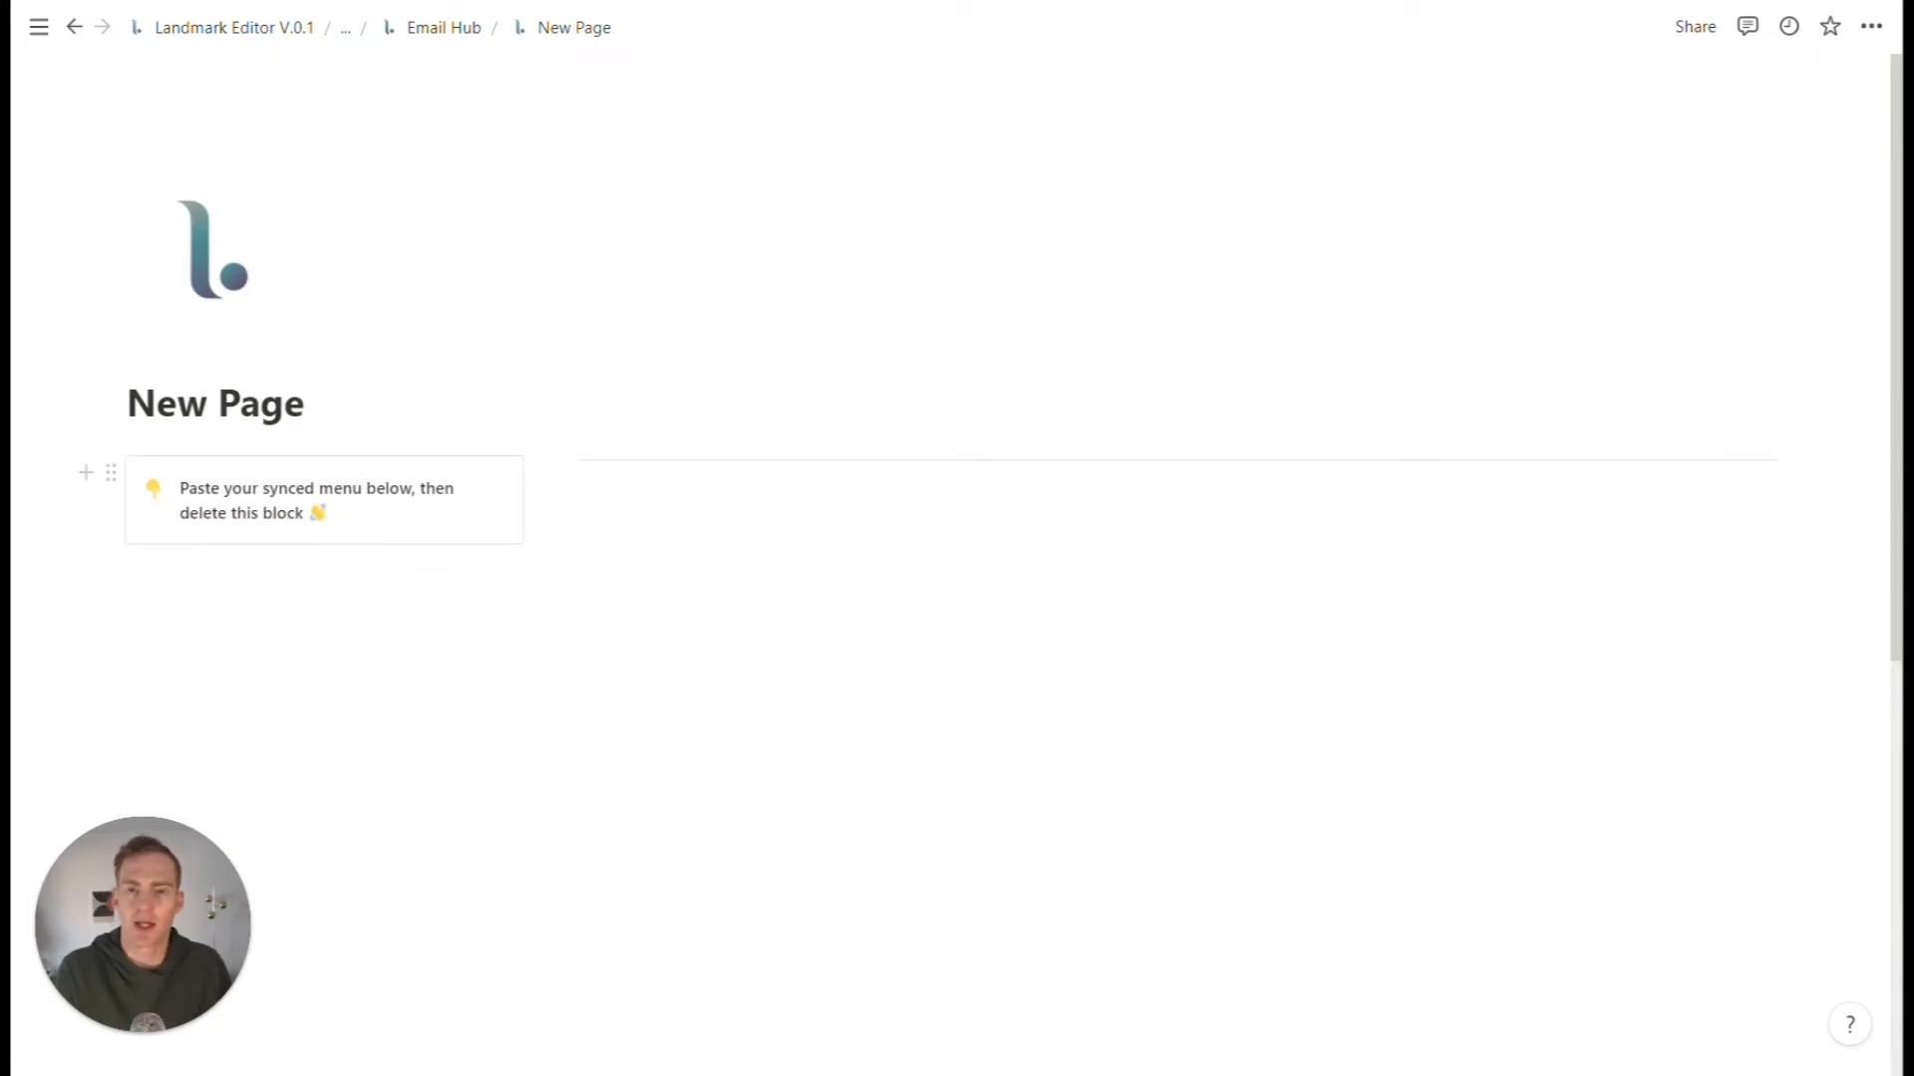
{"action": "left_click", "coordinate": [86, 473]}
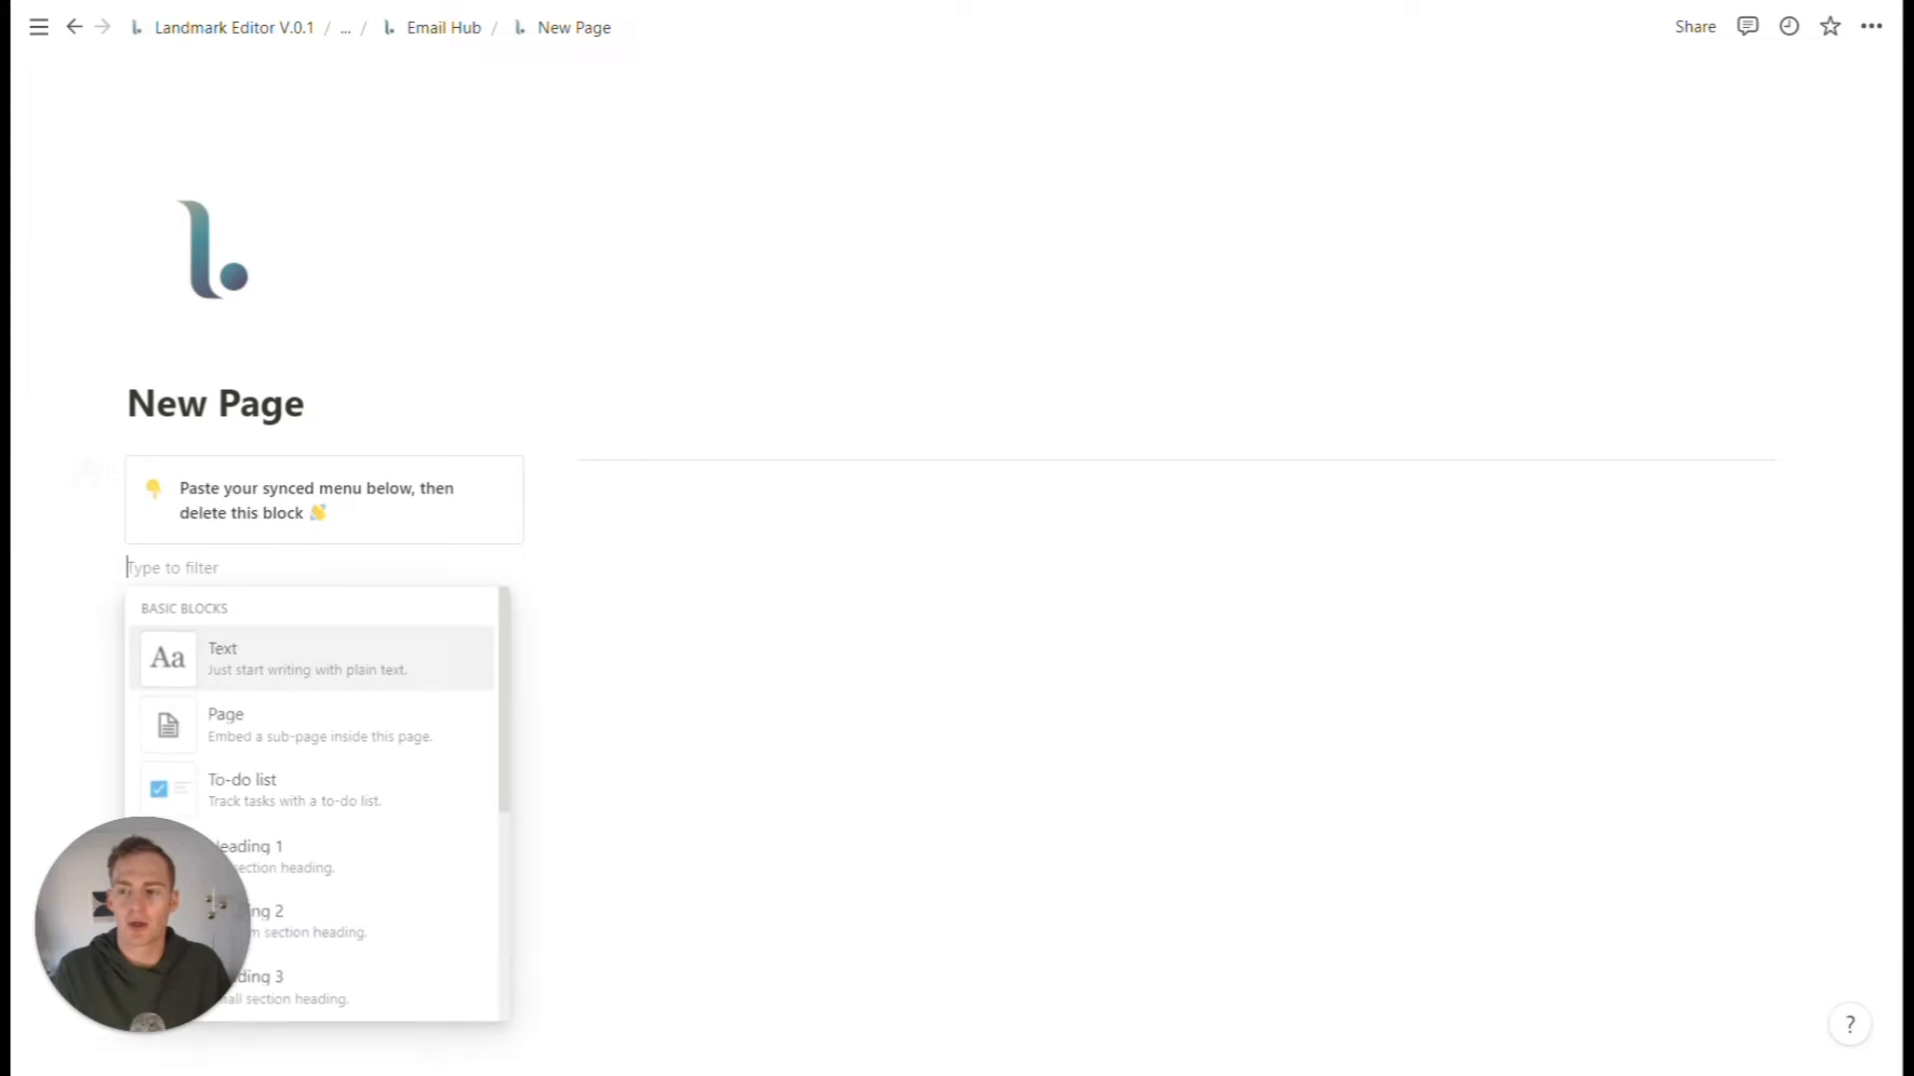
{"action": "key", "text": "ctrl+v"}
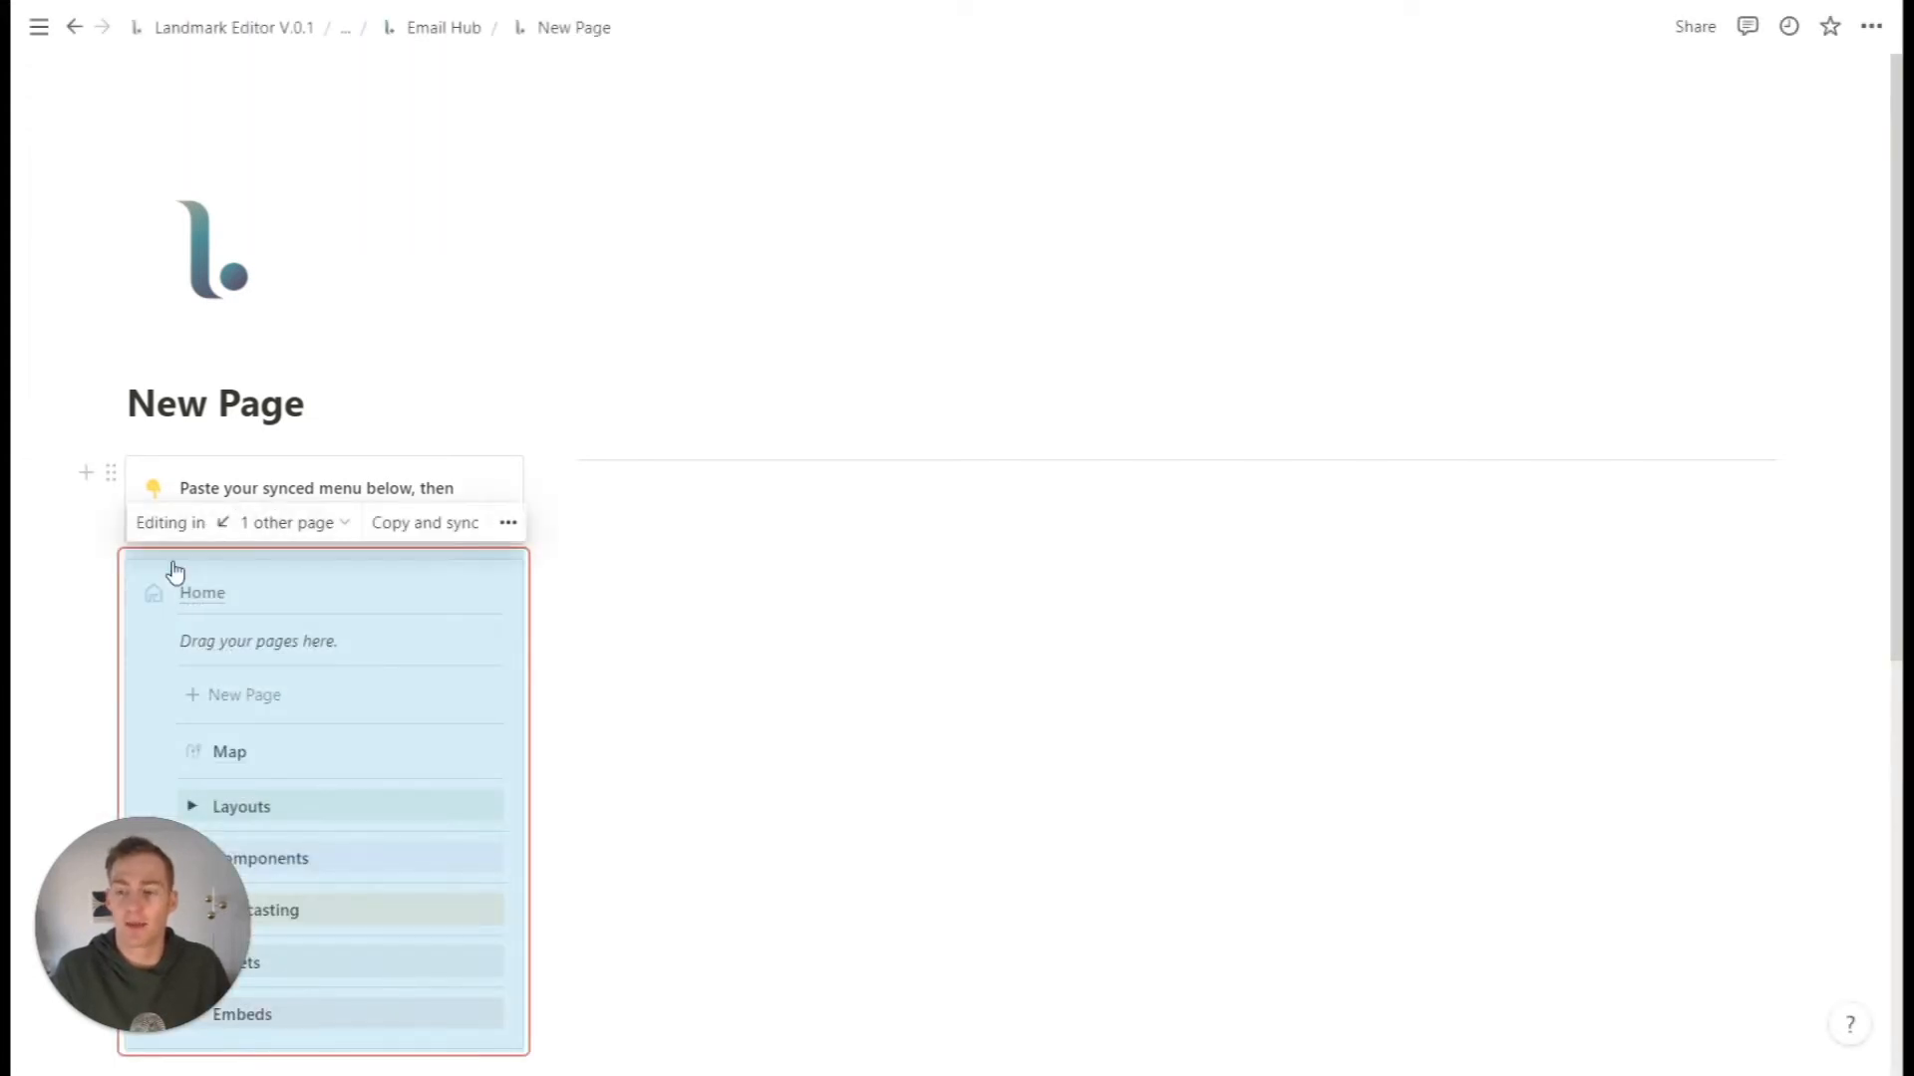
- Delete the placeholder callout from the New Page template and return to the Email Hub home page
{"action": "left_click", "coordinate": [106, 472]}
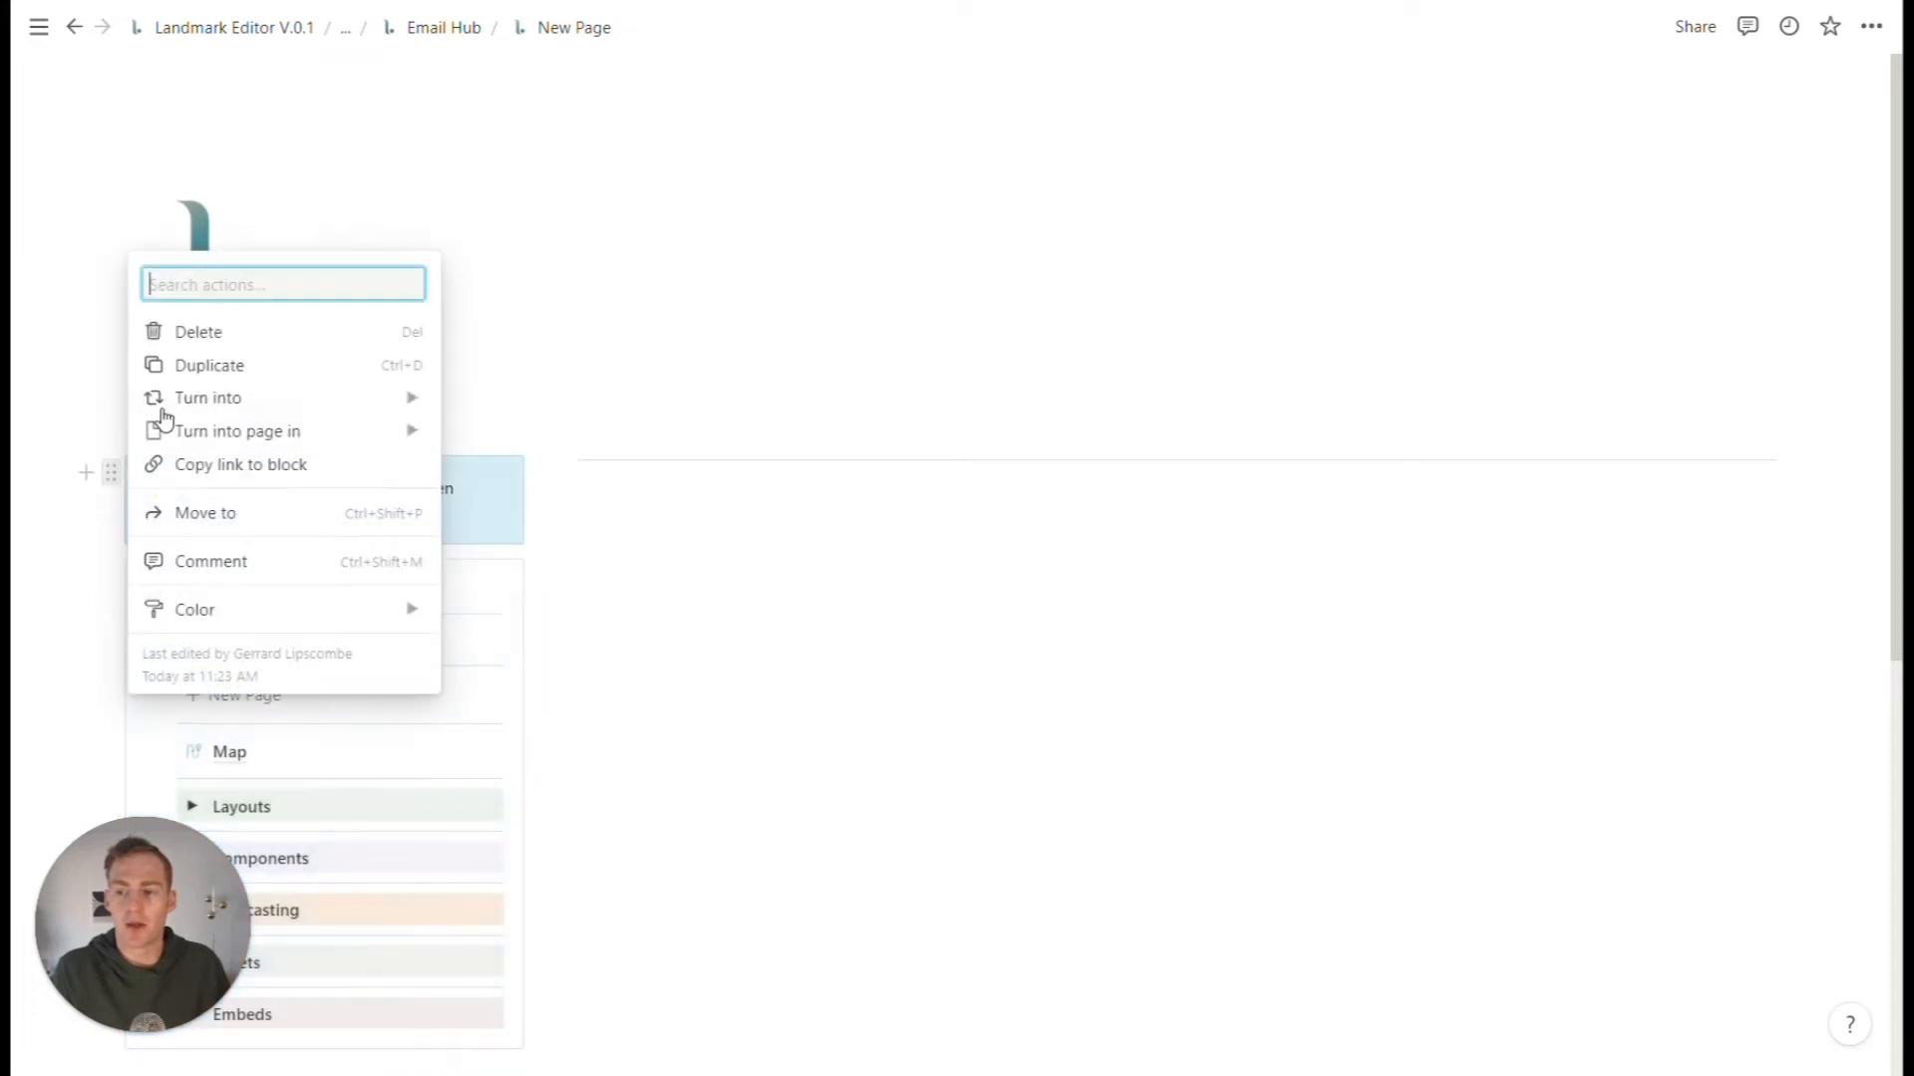
{"action": "left_click", "coordinate": [199, 333]}
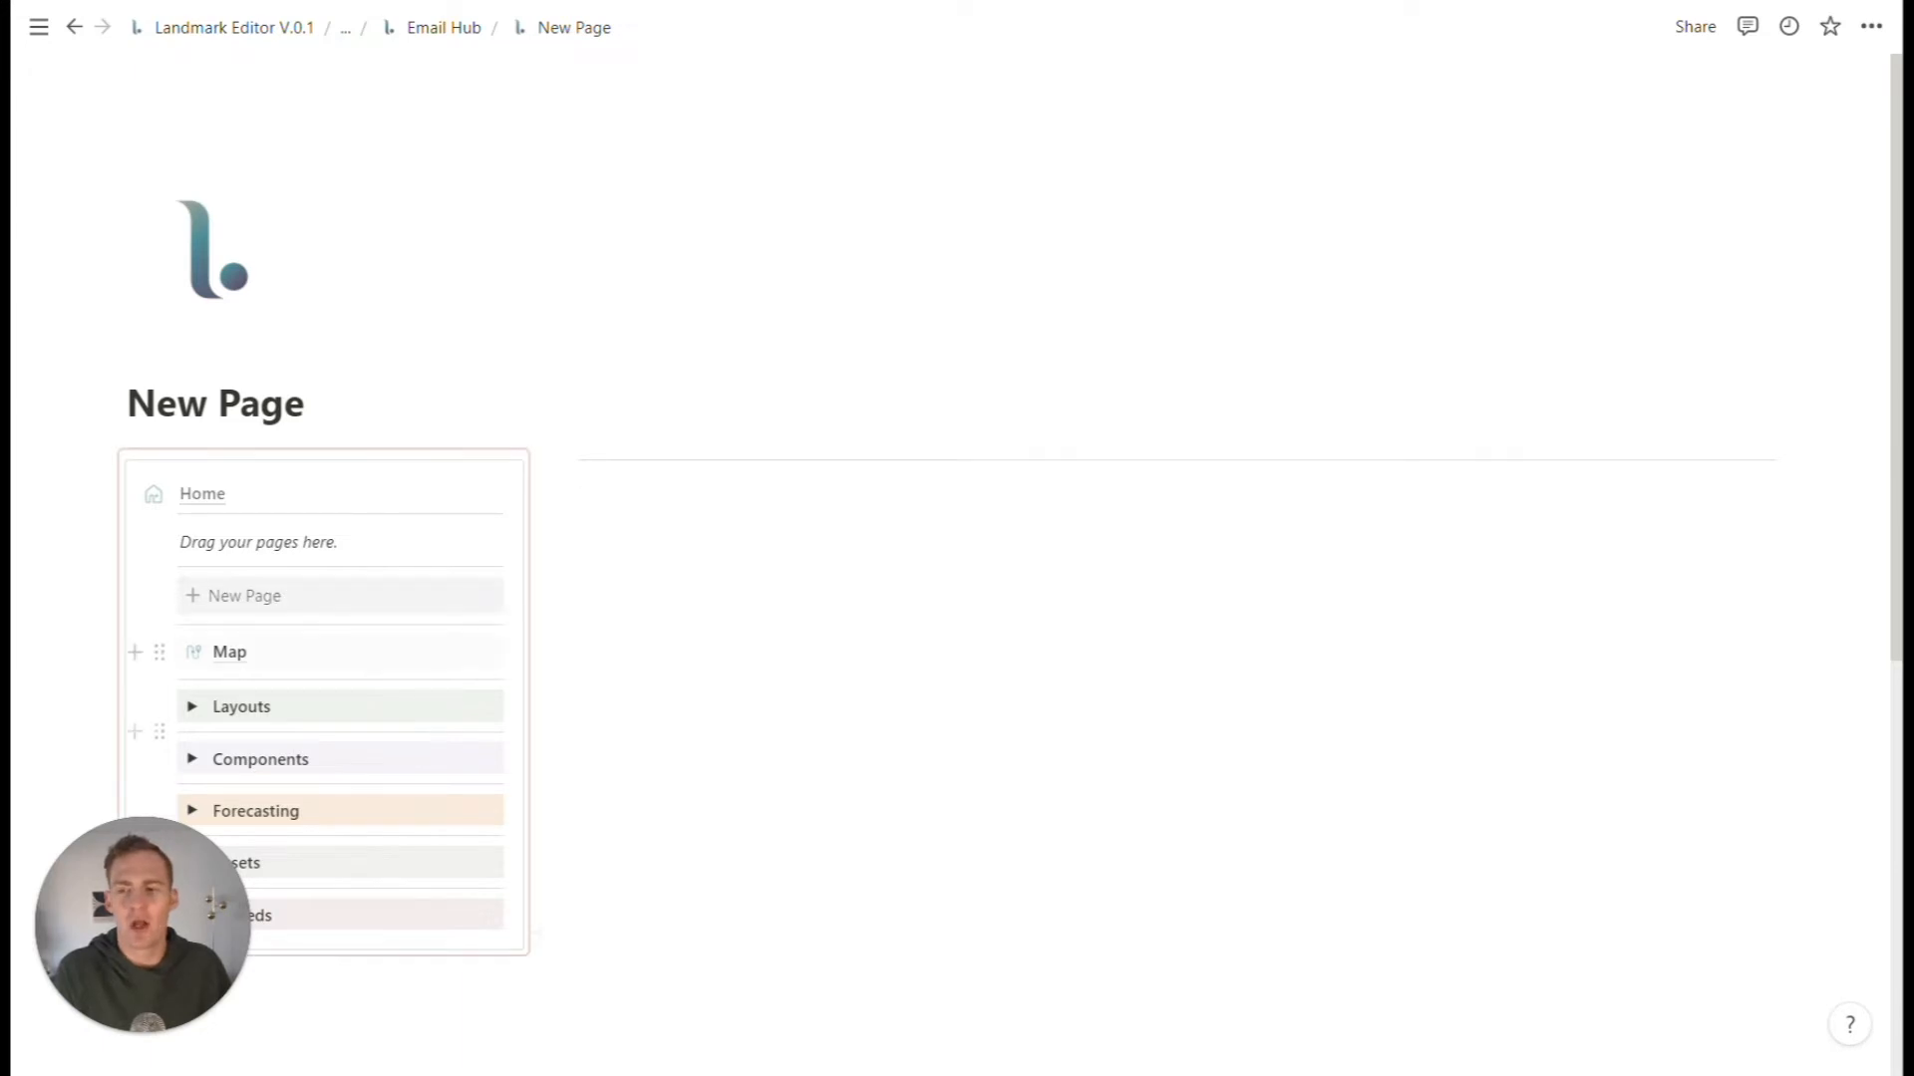
{"action": "left_click", "coordinate": [205, 495]}
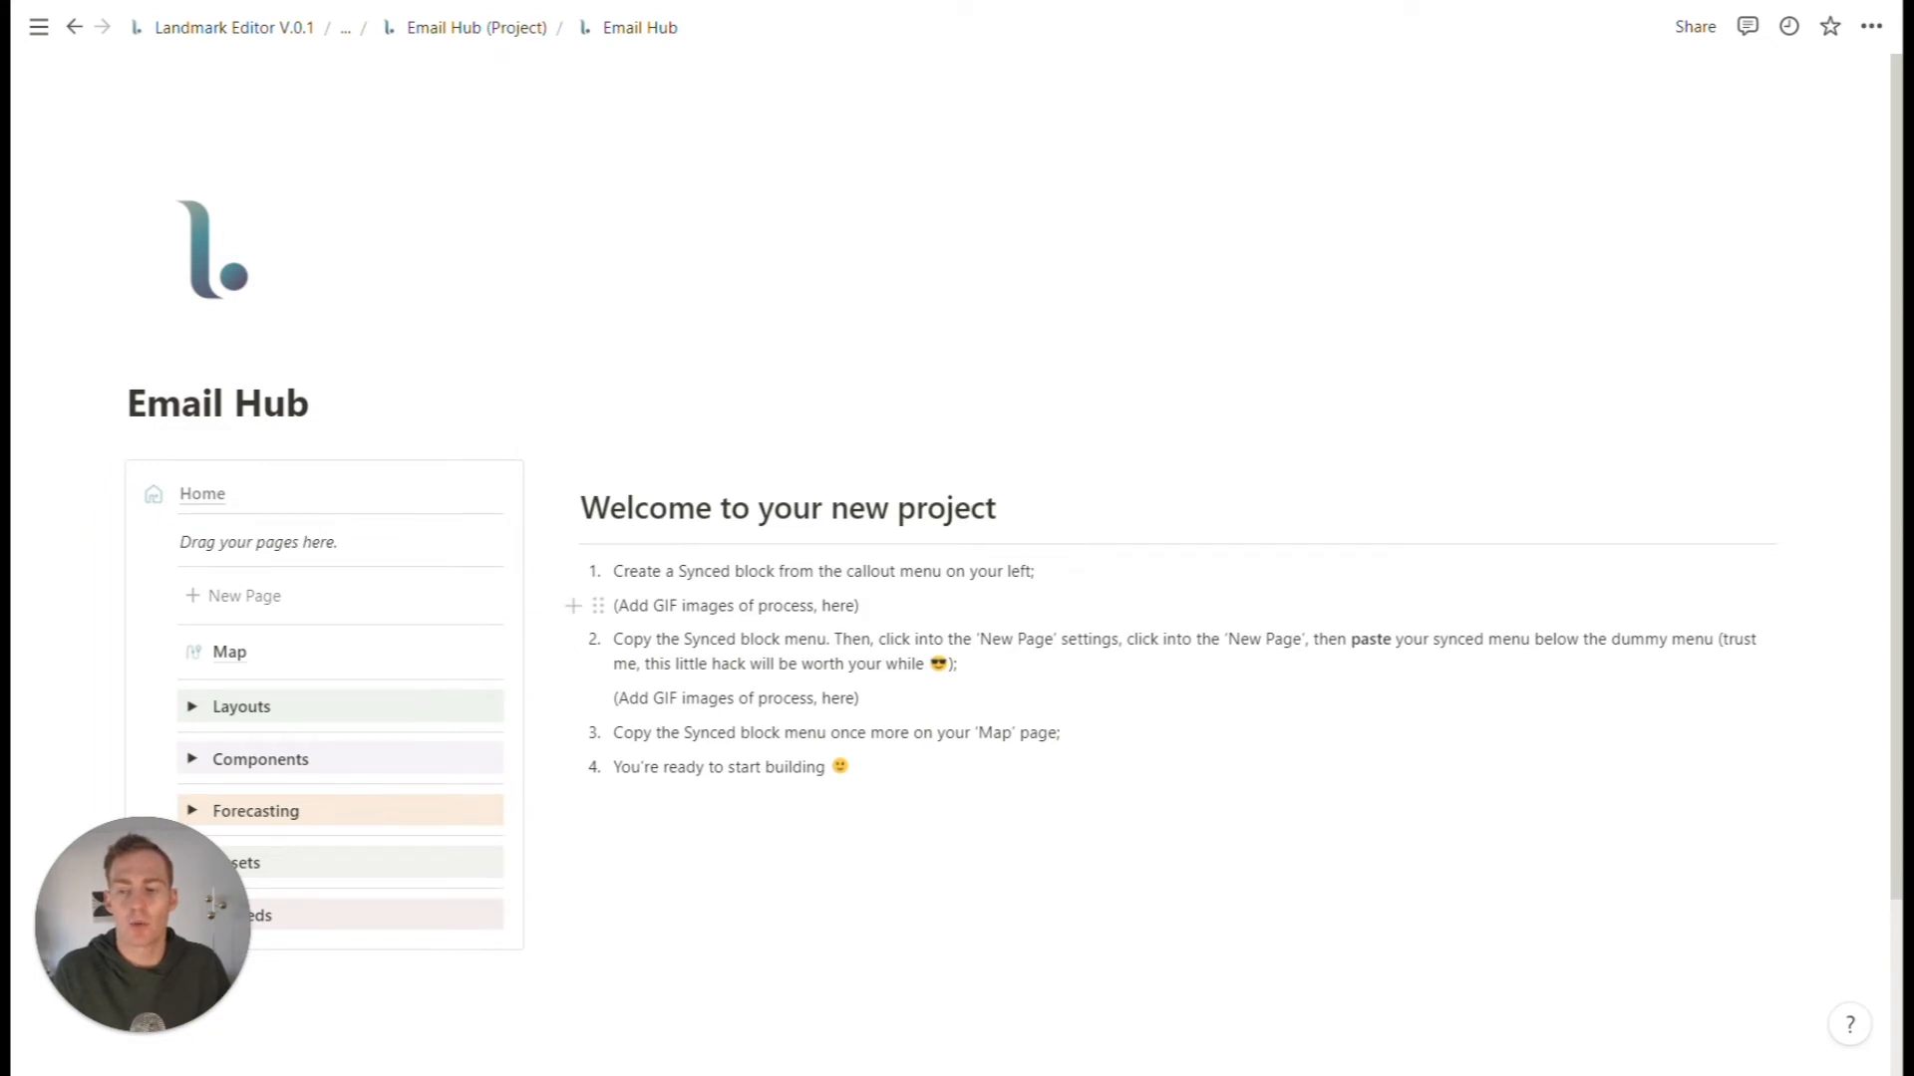
- Copy the synced menu from the Email Hub home page and paste it below the placeholder callout on the Map page
{"action": "left_click", "coordinate": [107, 477]}
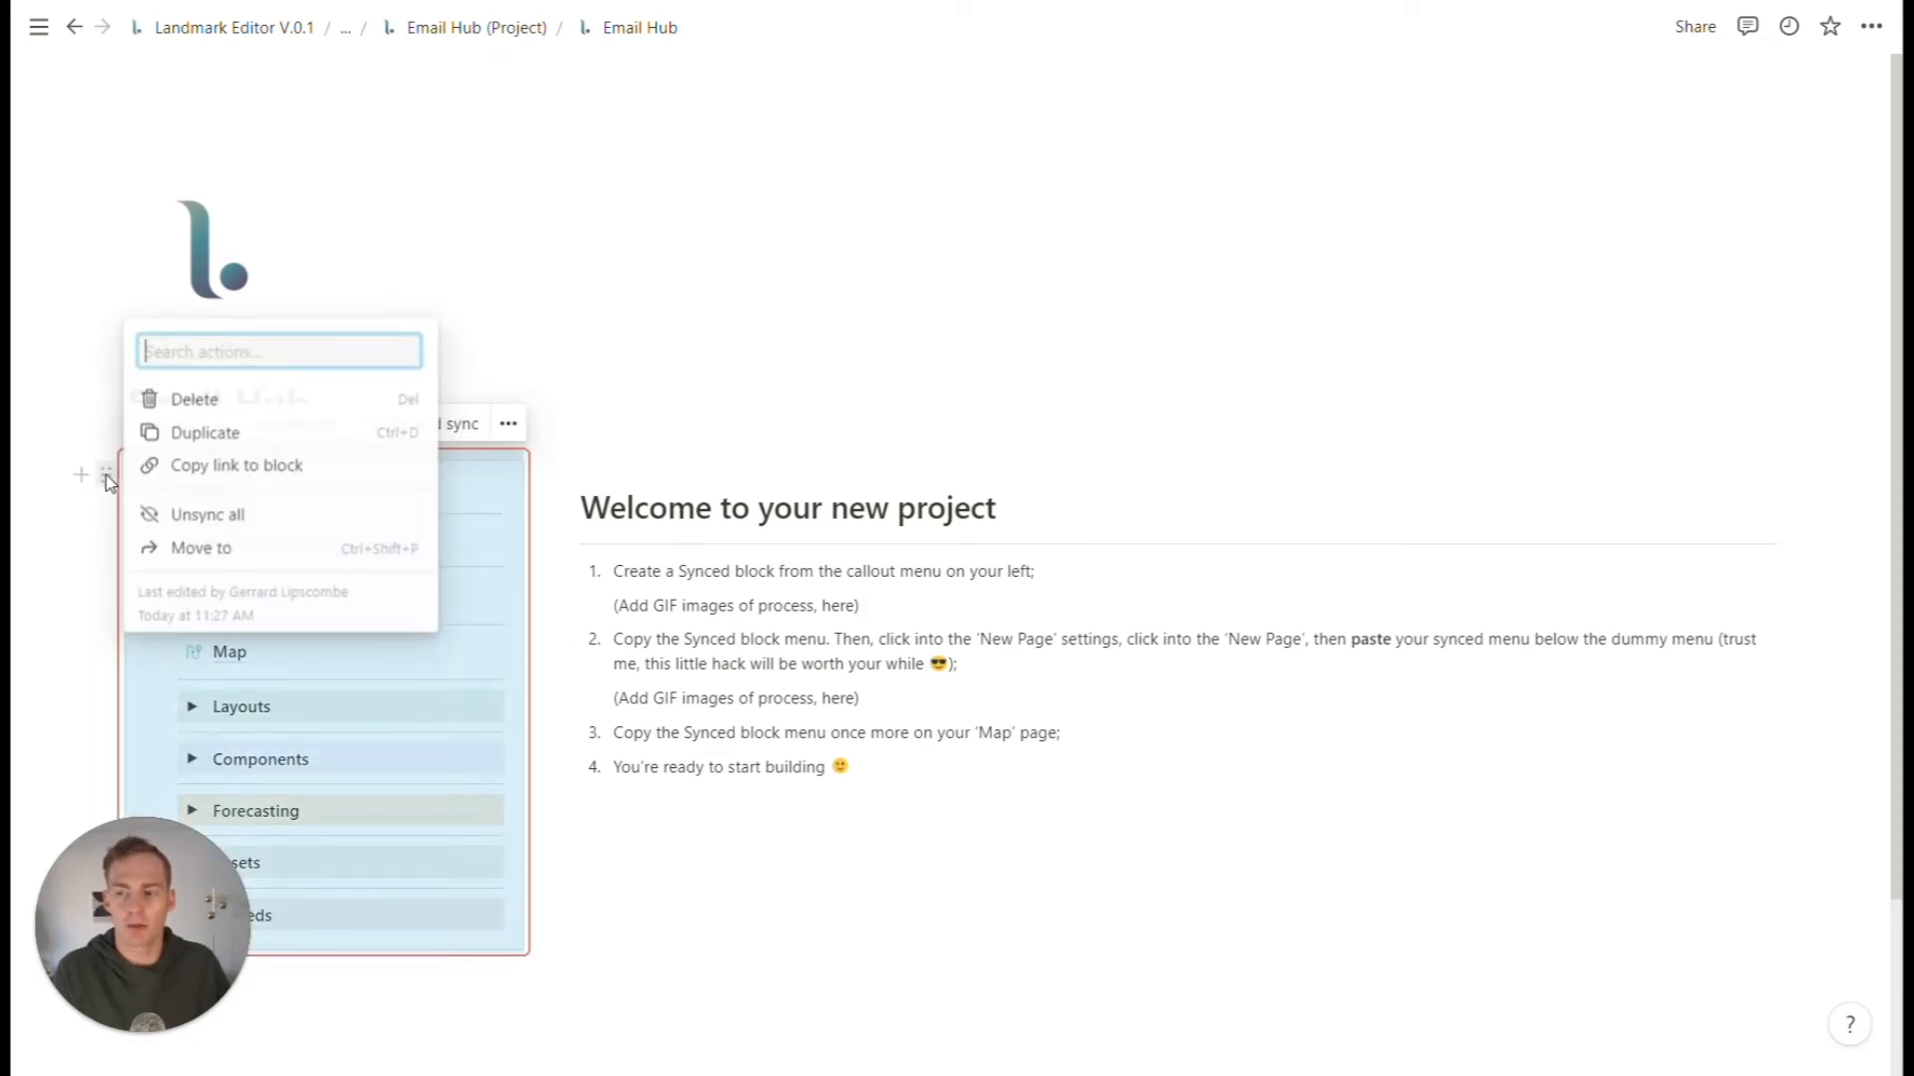
{"action": "key", "text": "Escape"}
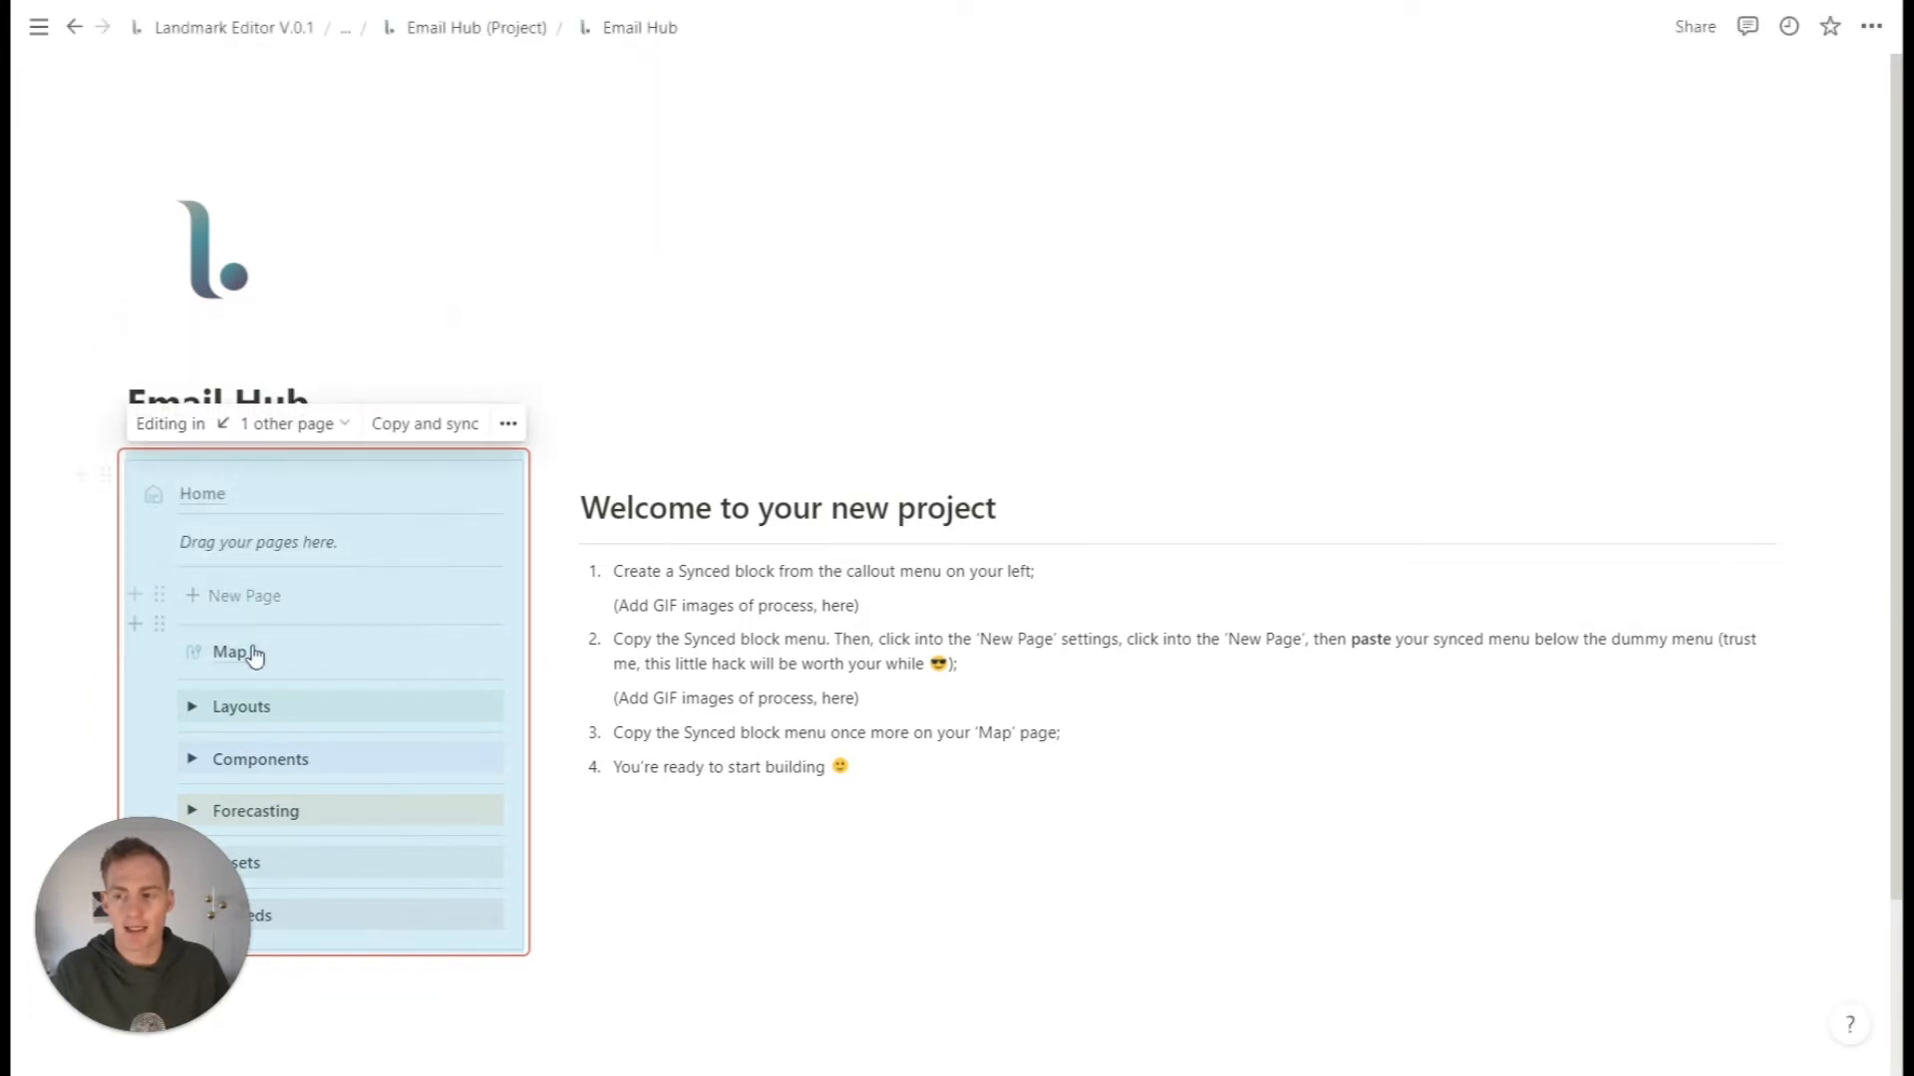
{"action": "left_click", "coordinate": [231, 652]}
{"action": "left_click", "coordinate": [86, 472]}
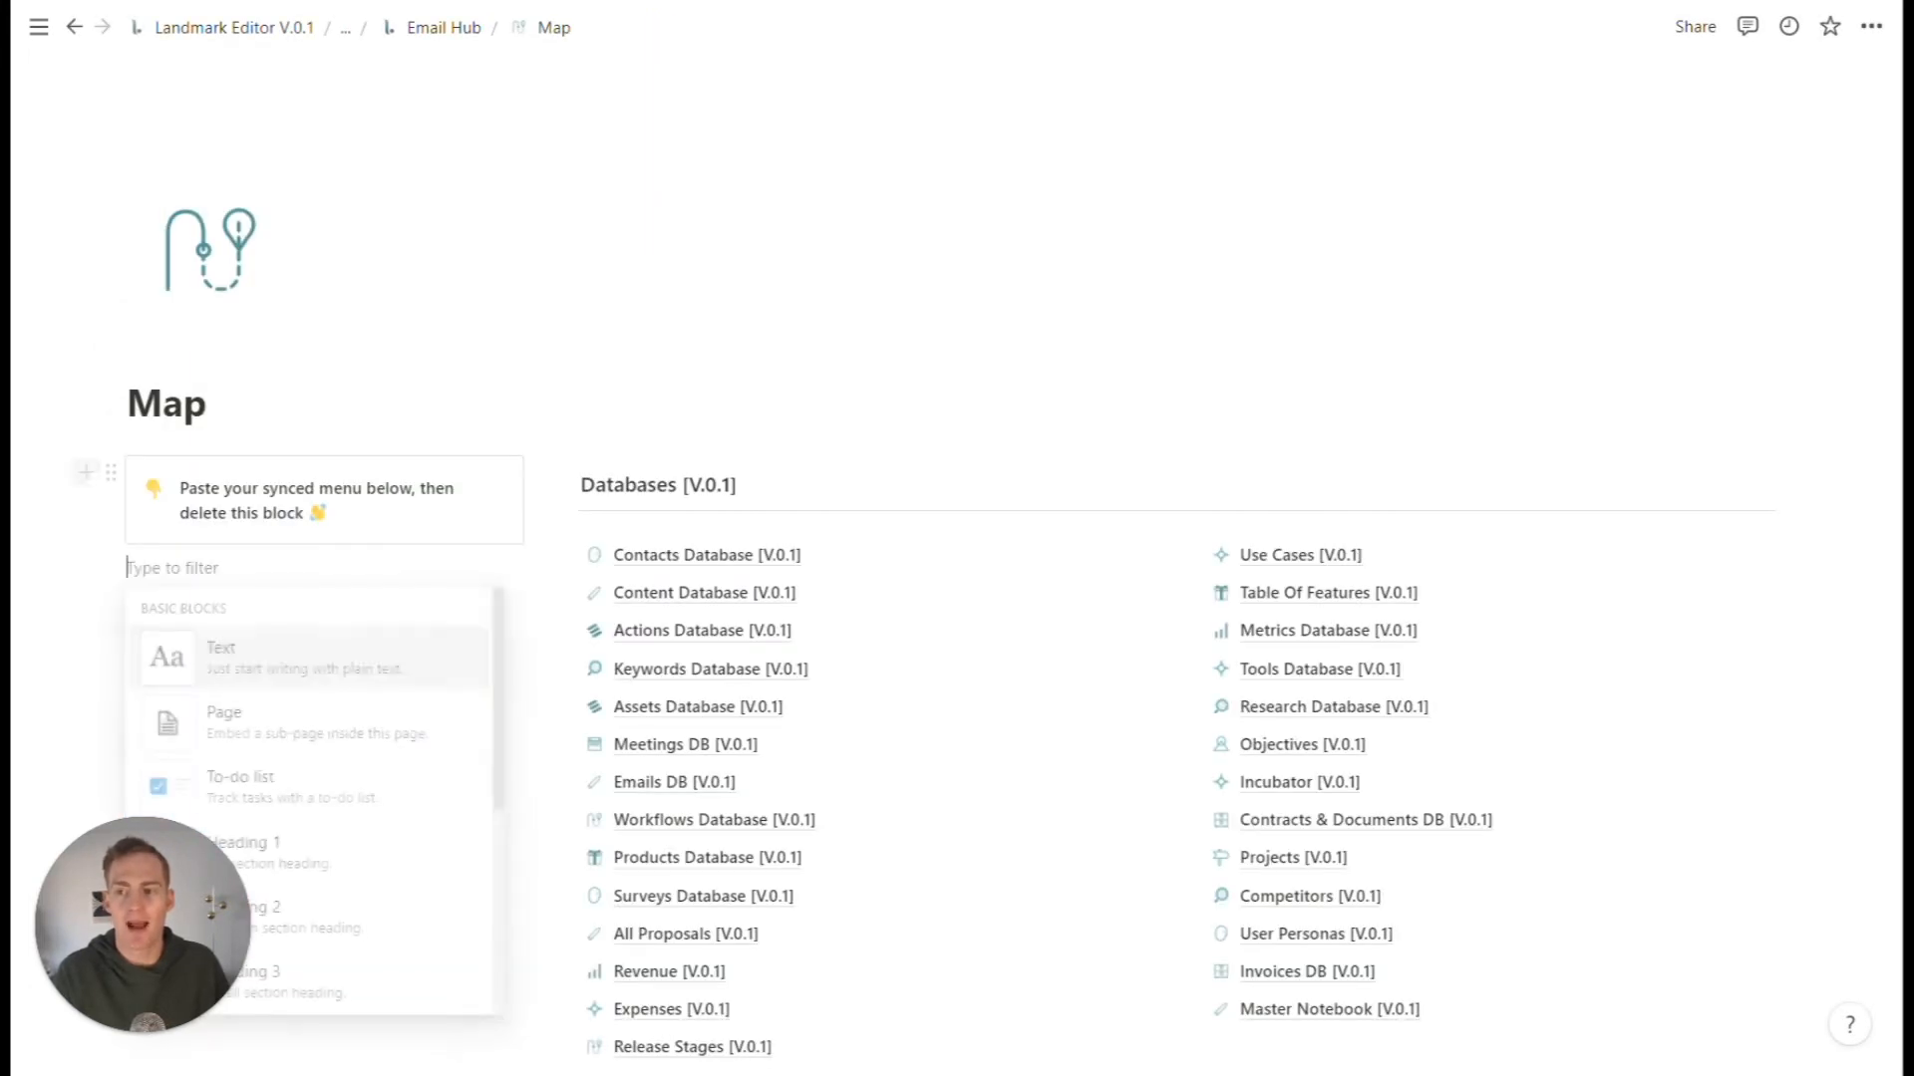
{"action": "key", "text": "ctrl+v"}
- Delete the placeholder callout from the Map page and return to the Email Hub home page
{"action": "left_click", "coordinate": [111, 472]}
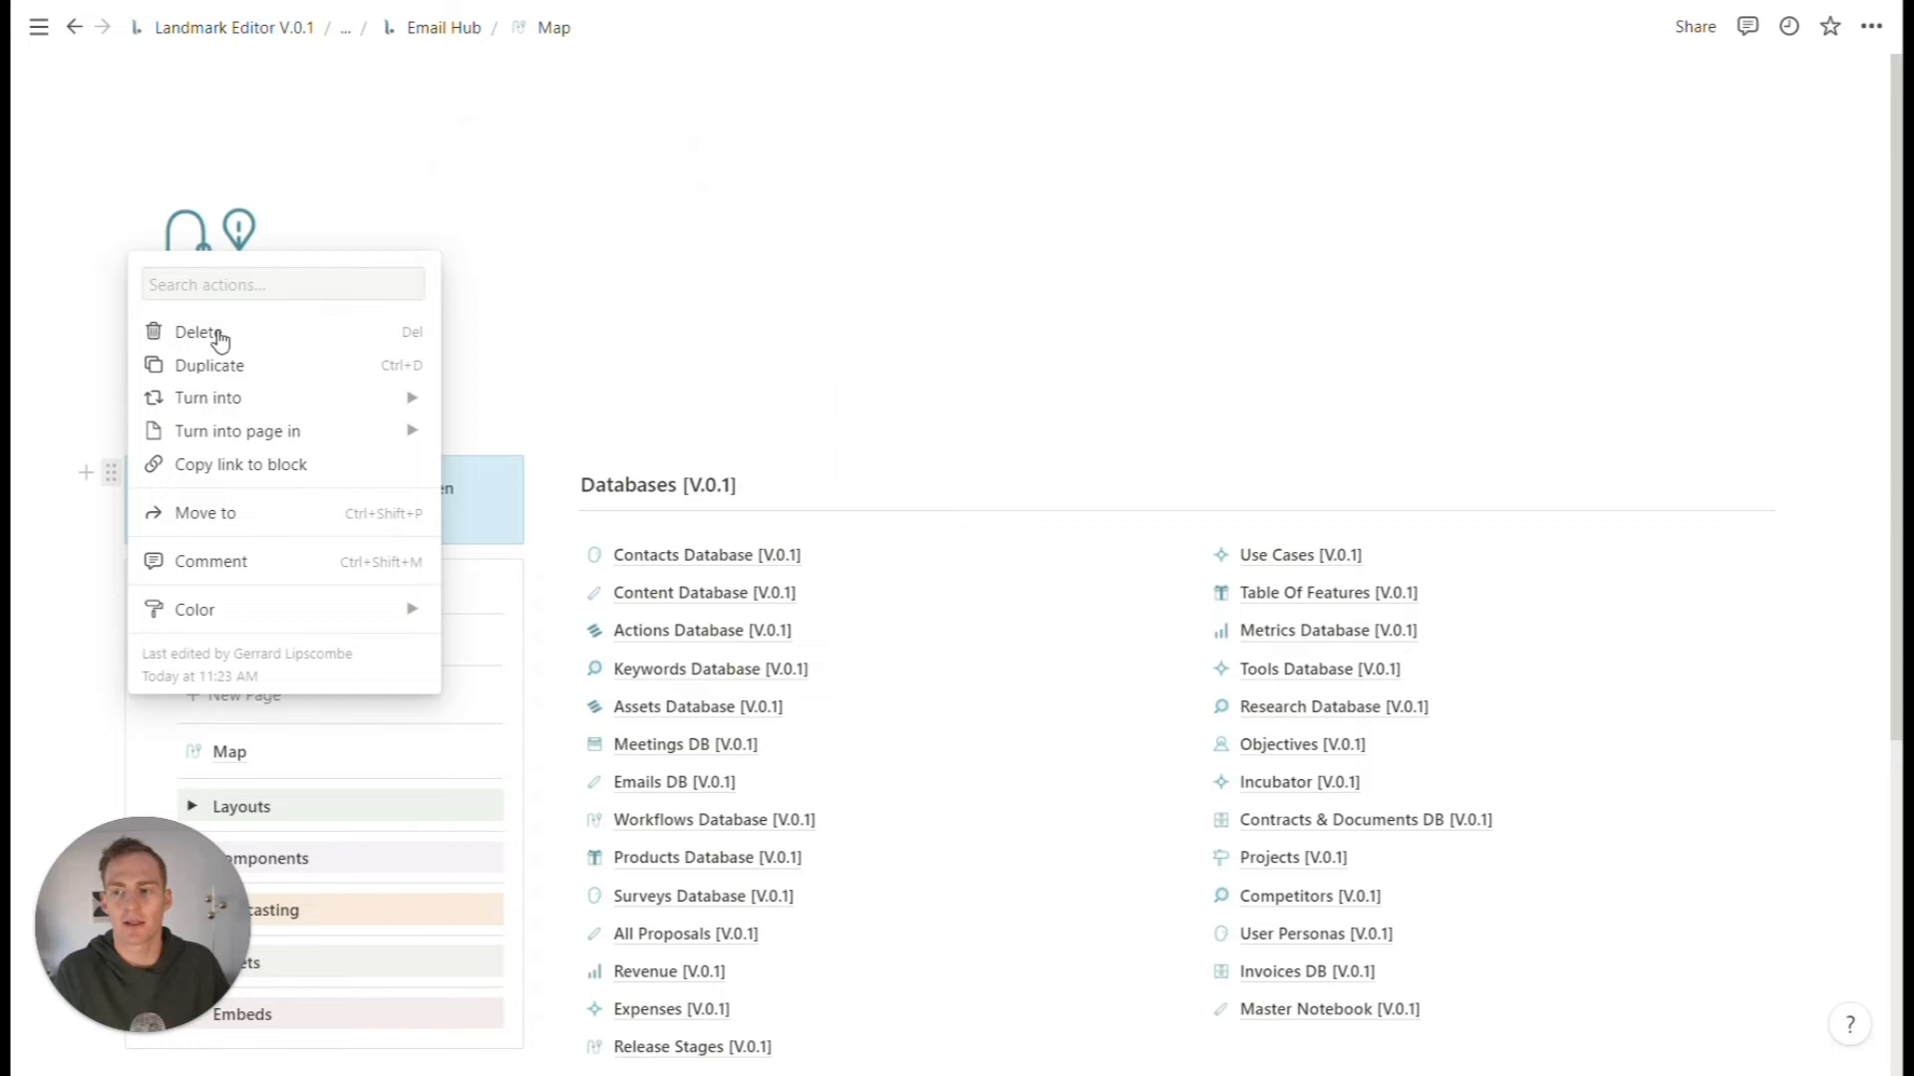
{"action": "left_click", "coordinate": [219, 334]}
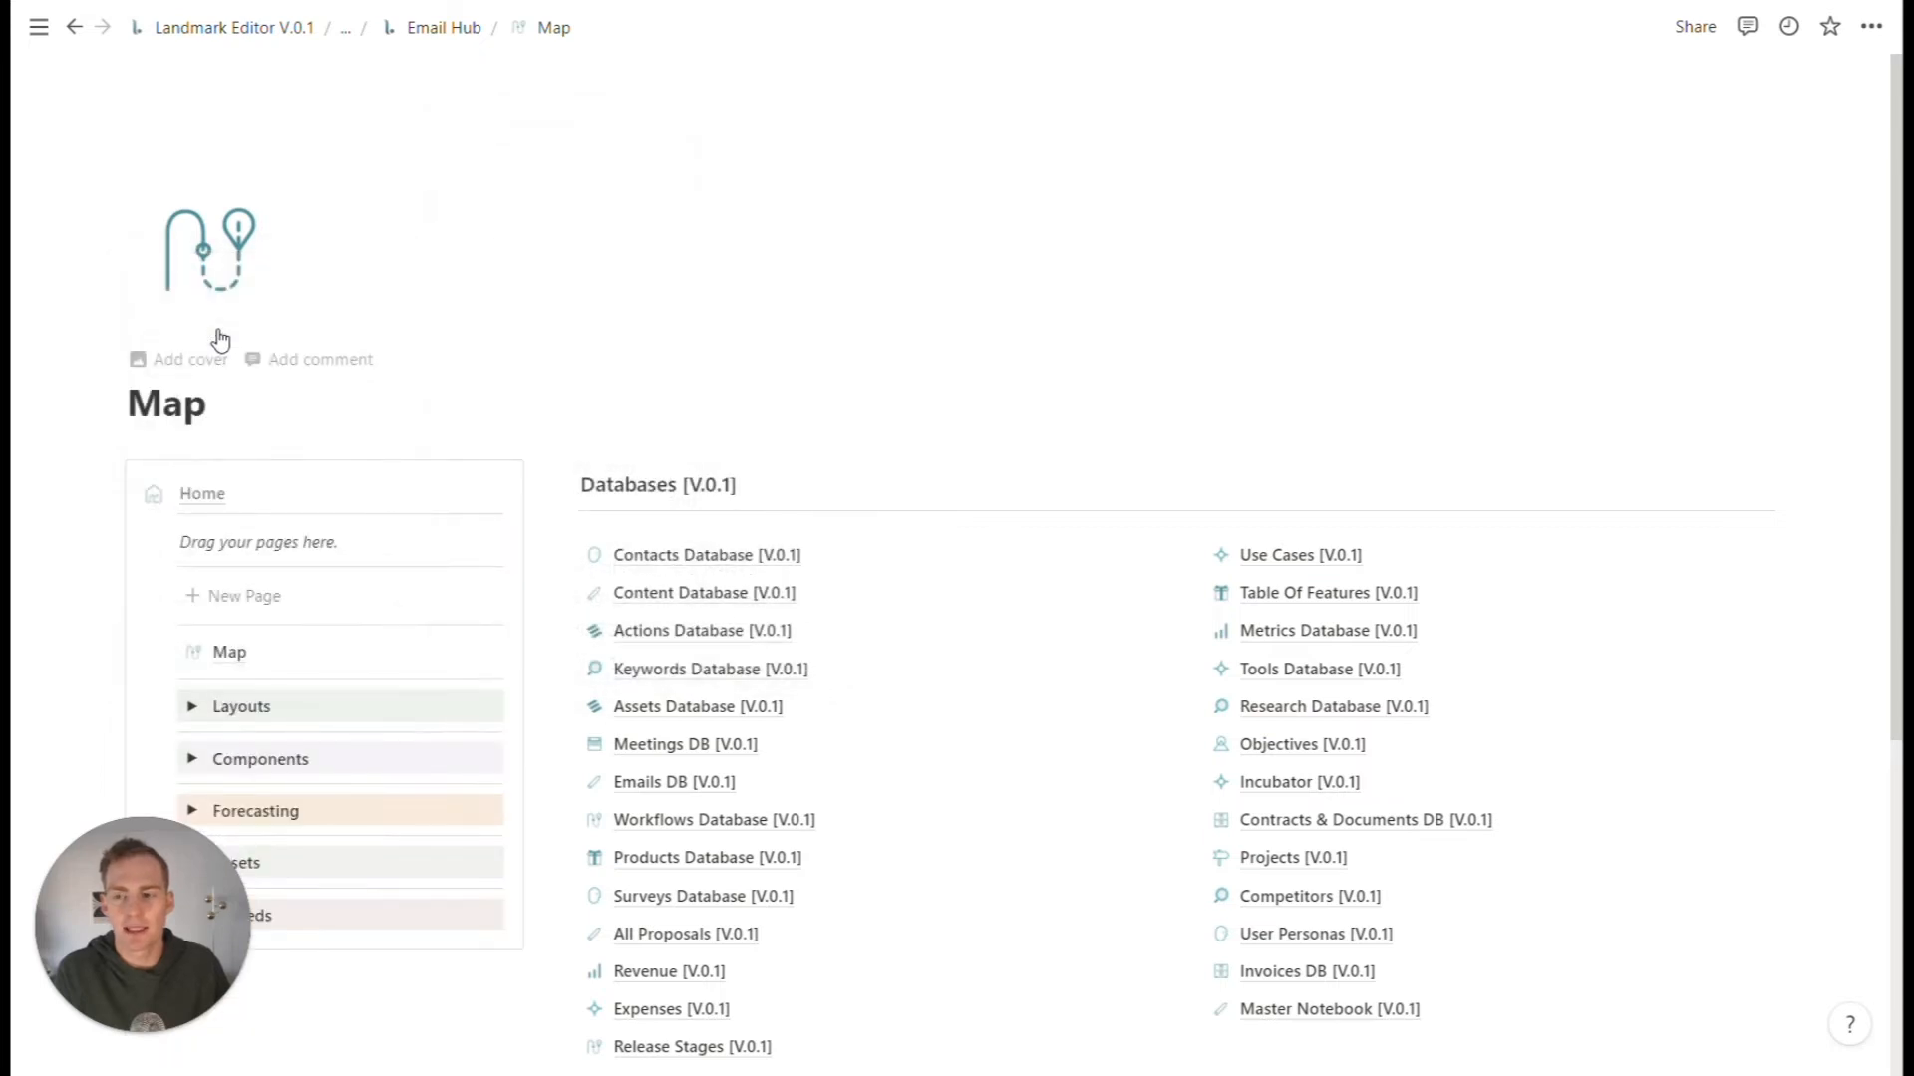
{"action": "left_click", "coordinate": [204, 496]}
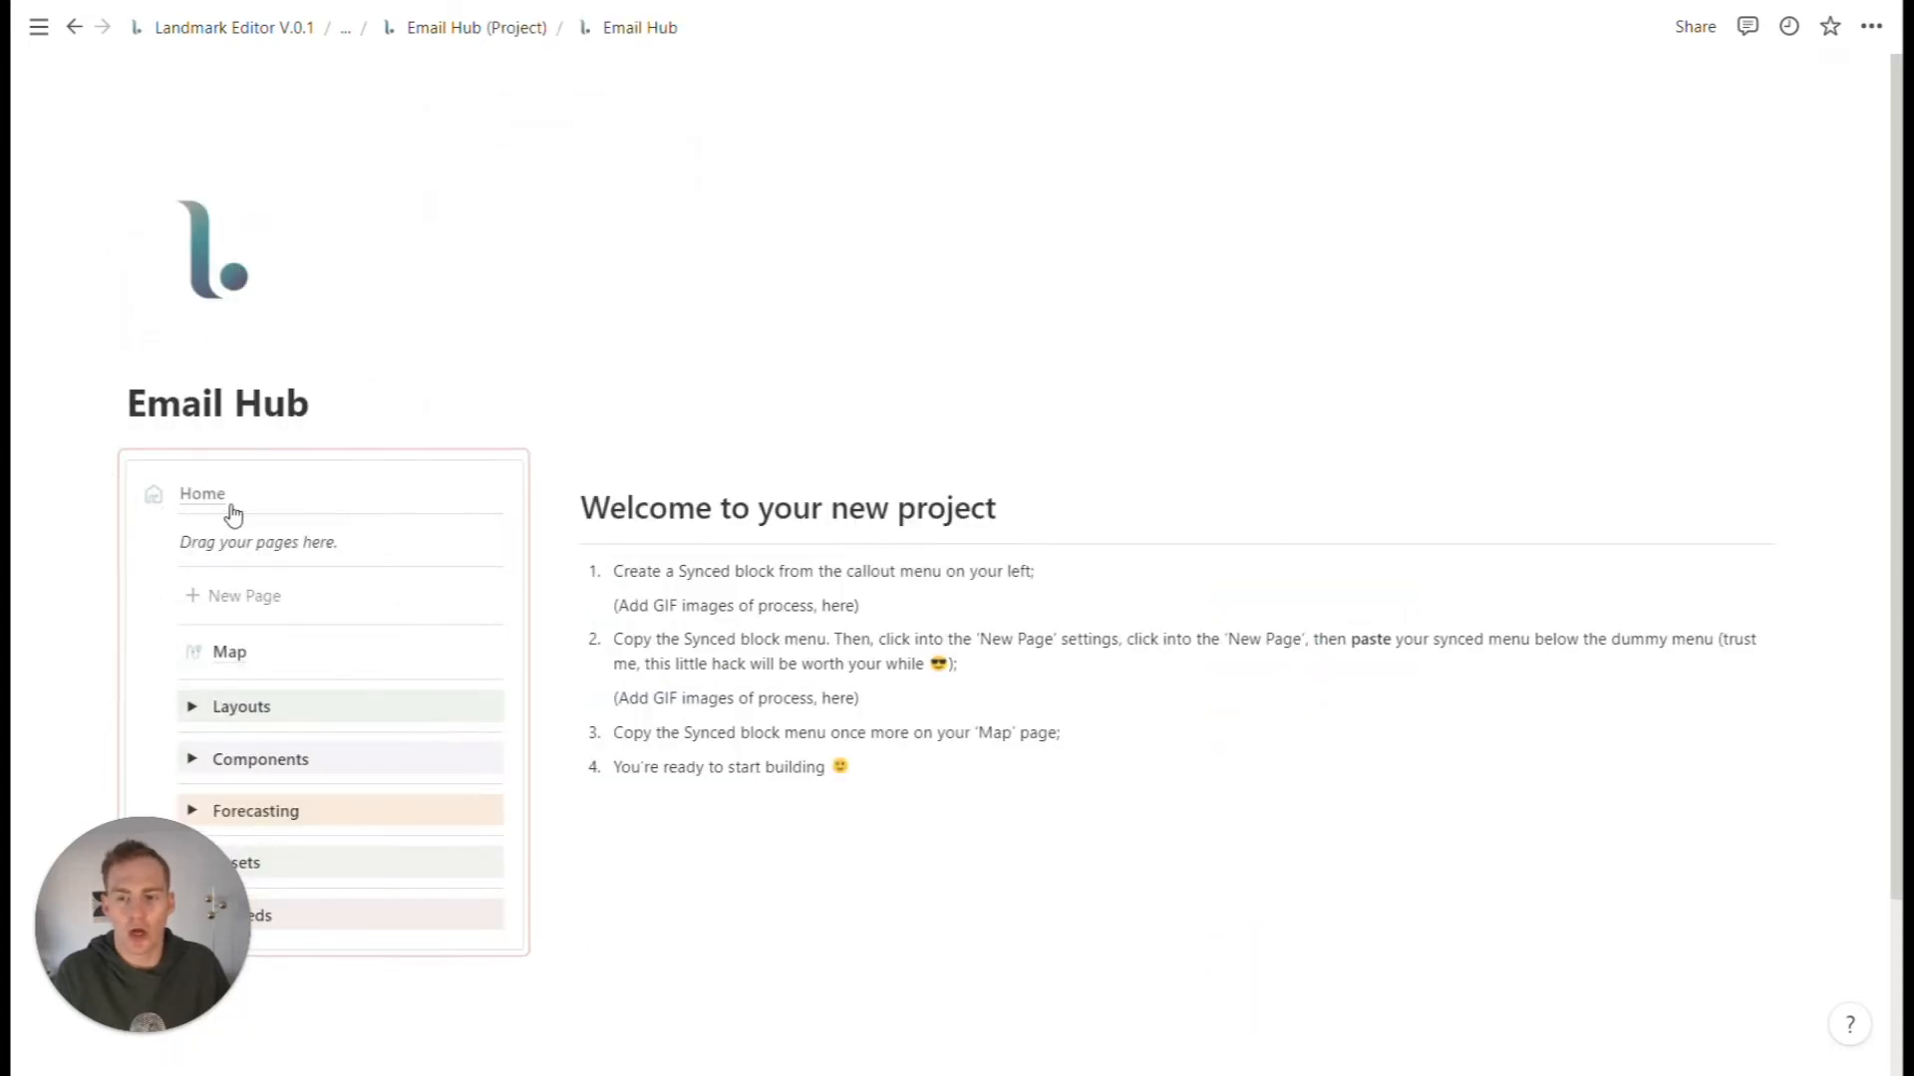
- Delete all the numbered setup instructions beneath the "Welcome to your new project" heading
{"action": "left_click_drag", "start_coordinate": [860, 767], "coordinate": [625, 571]}
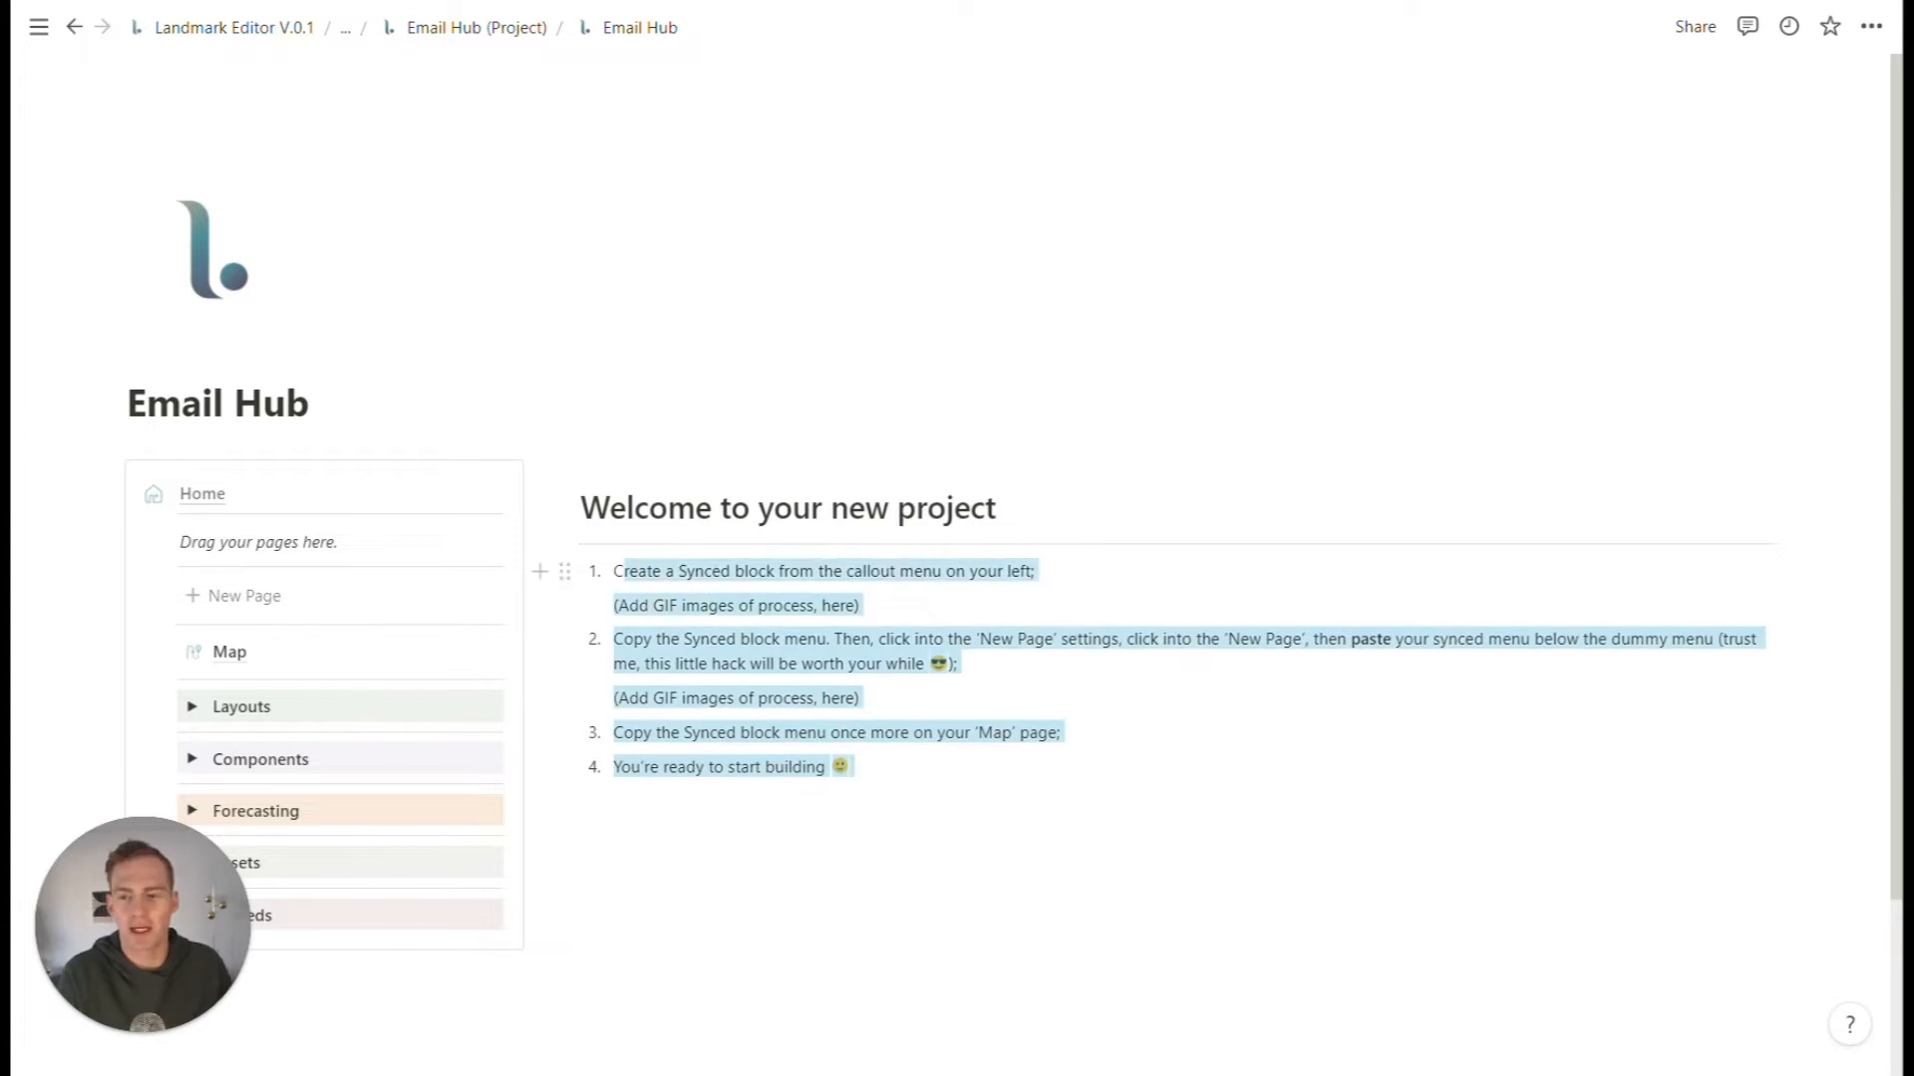
{"action": "key", "text": "BackSpace"}
{"action": "key", "text": "BackSpace"}
{"action": "key", "text": "BackSpace"}
{"action": "key", "text": "BackSpace"}
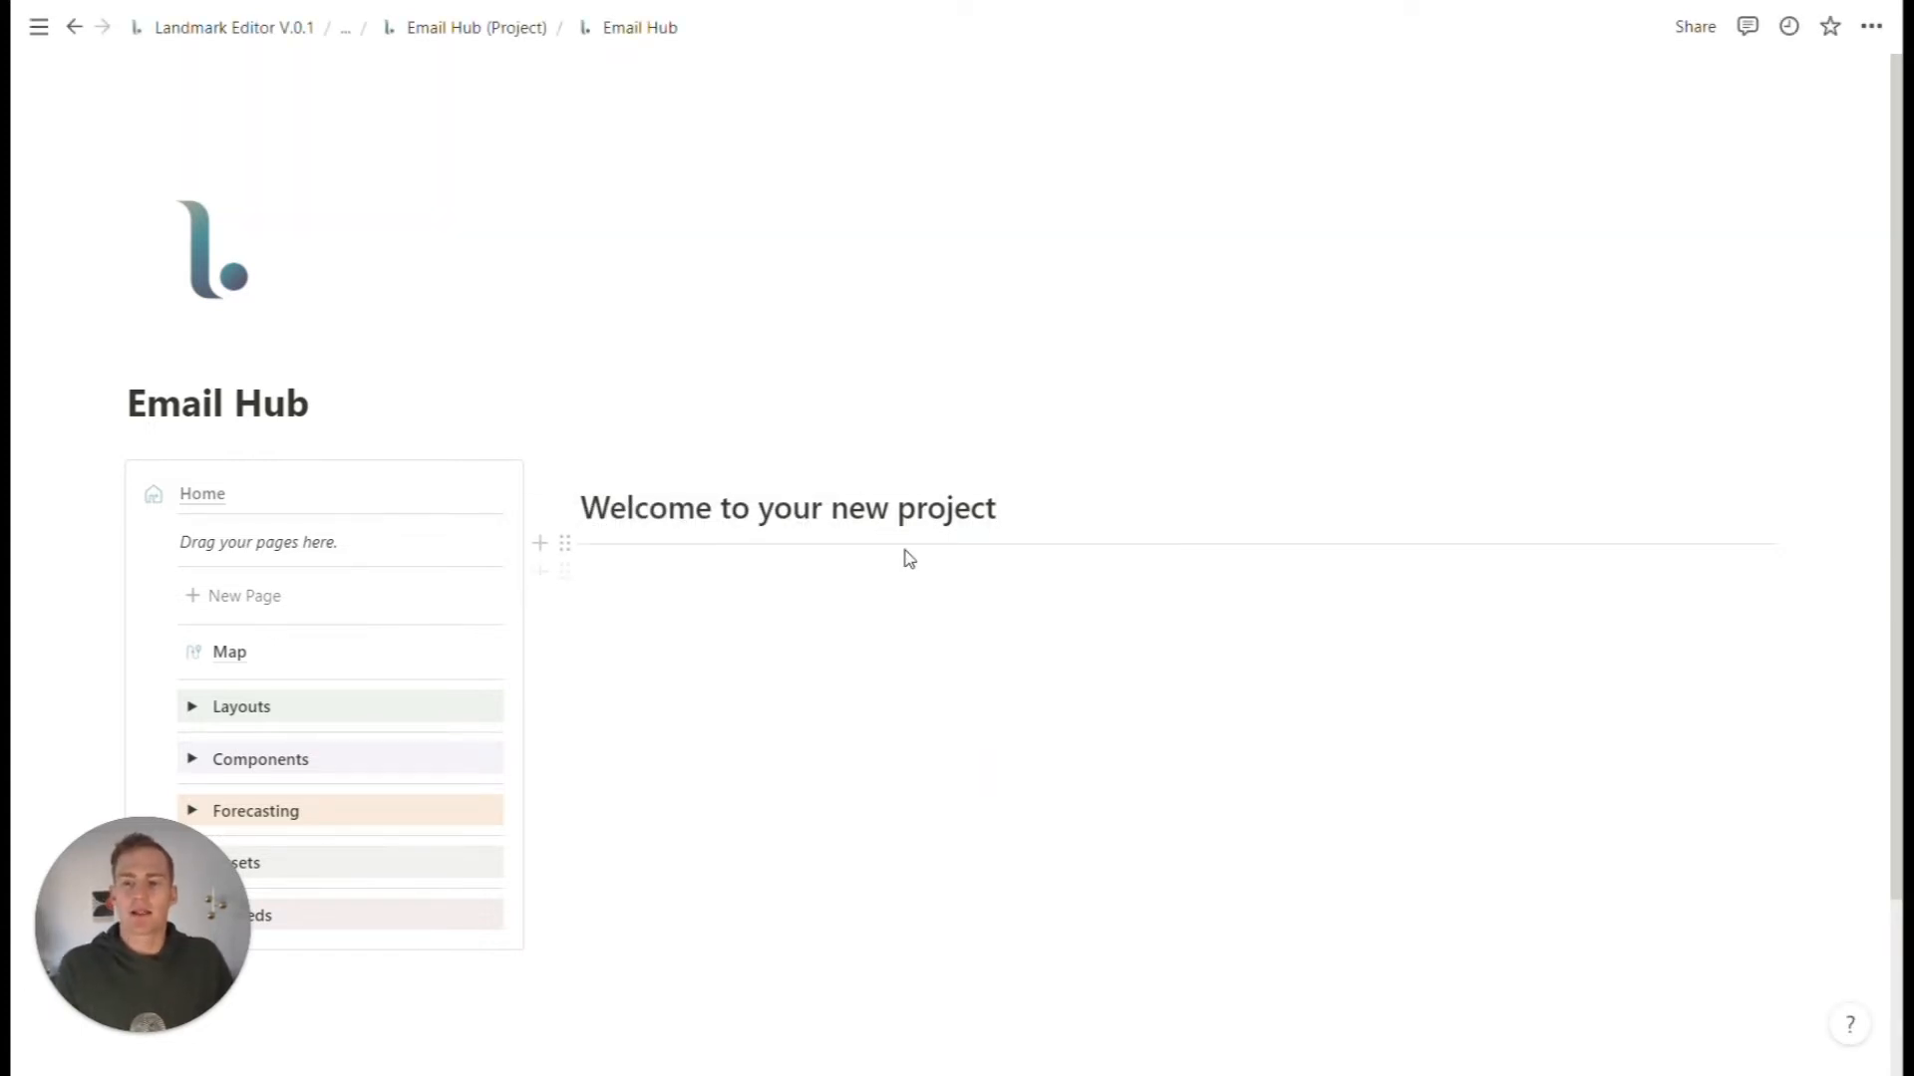
{"action": "scroll", "coordinate": [957, 538], "scroll_direction": "down", "scroll_amount": 2}
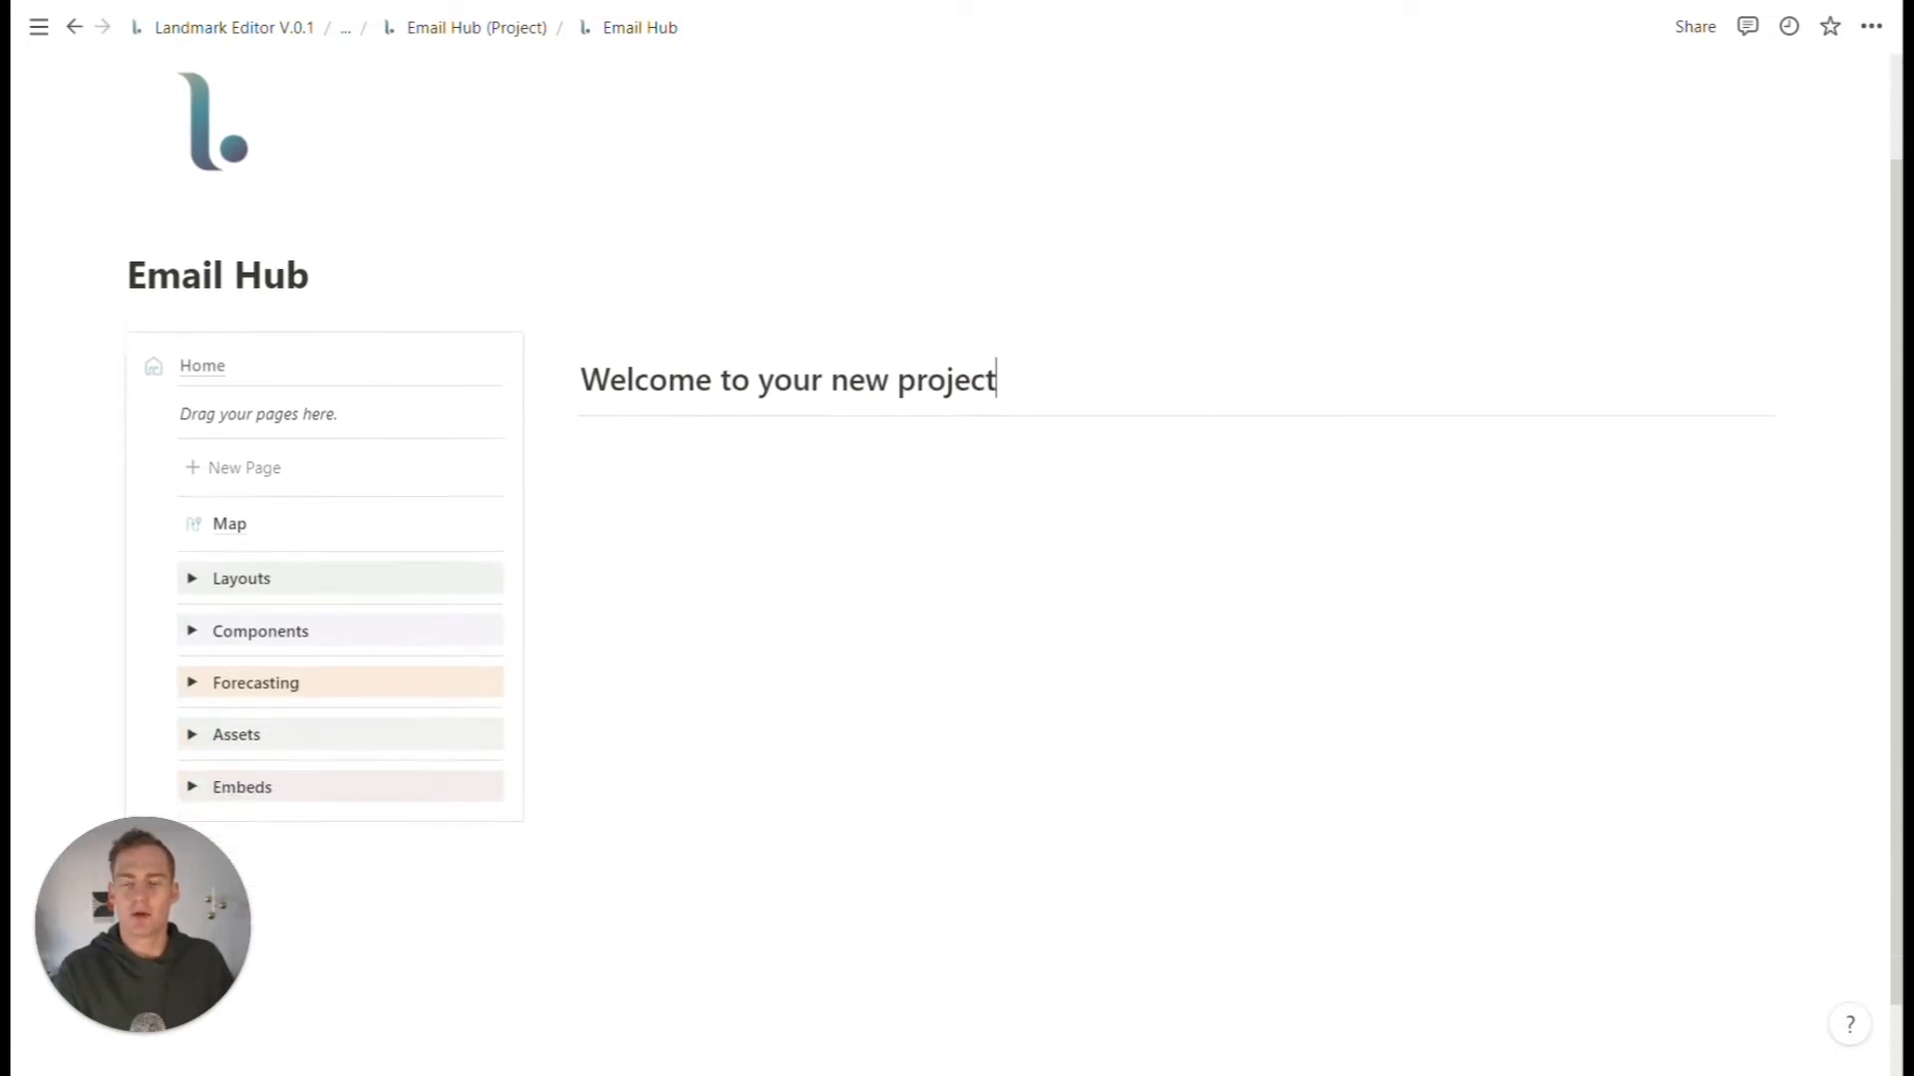
{"action": "scroll", "coordinate": [859, 451], "scroll_direction": "up", "scroll_amount": 1}
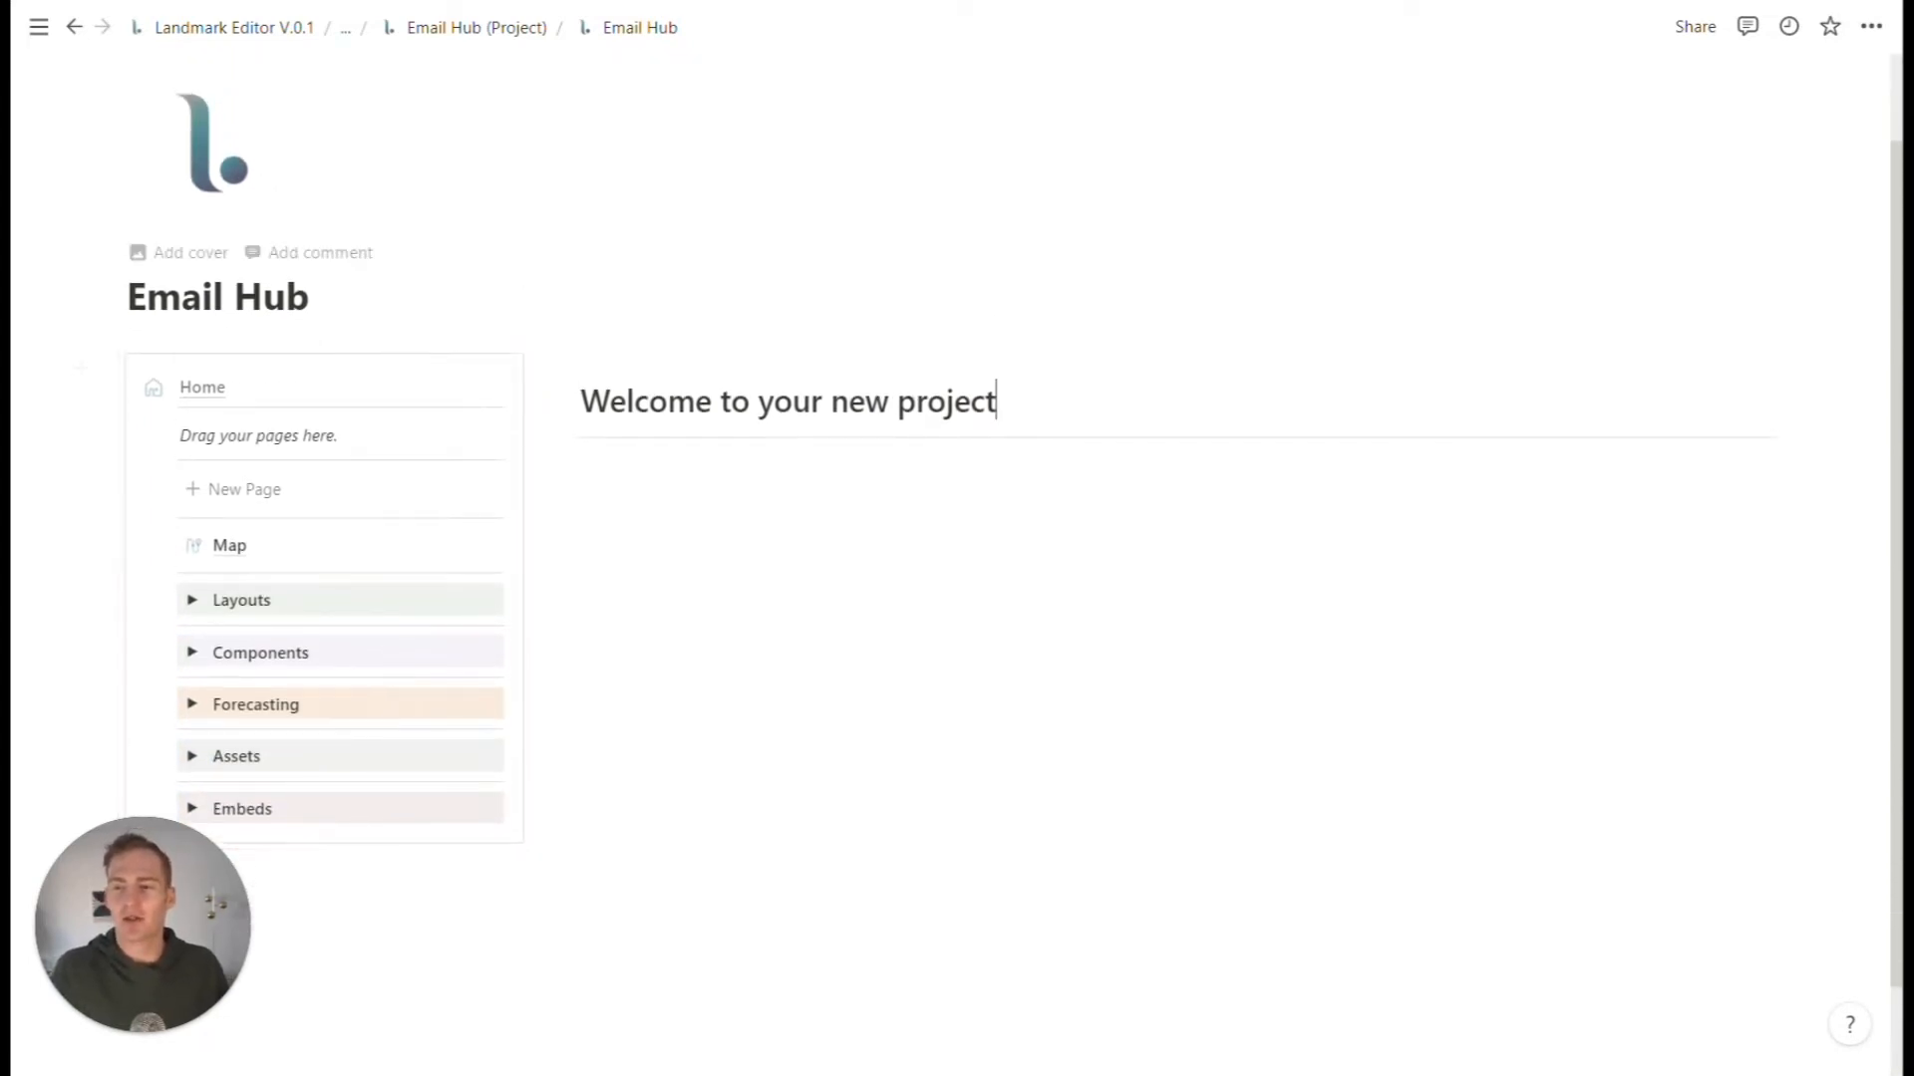
- Add a quote block under the heading's divider reading "Purpose: To help plan, organize, create and manage performance of our email marketing."
{"action": "left_click", "coordinate": [860, 452]}
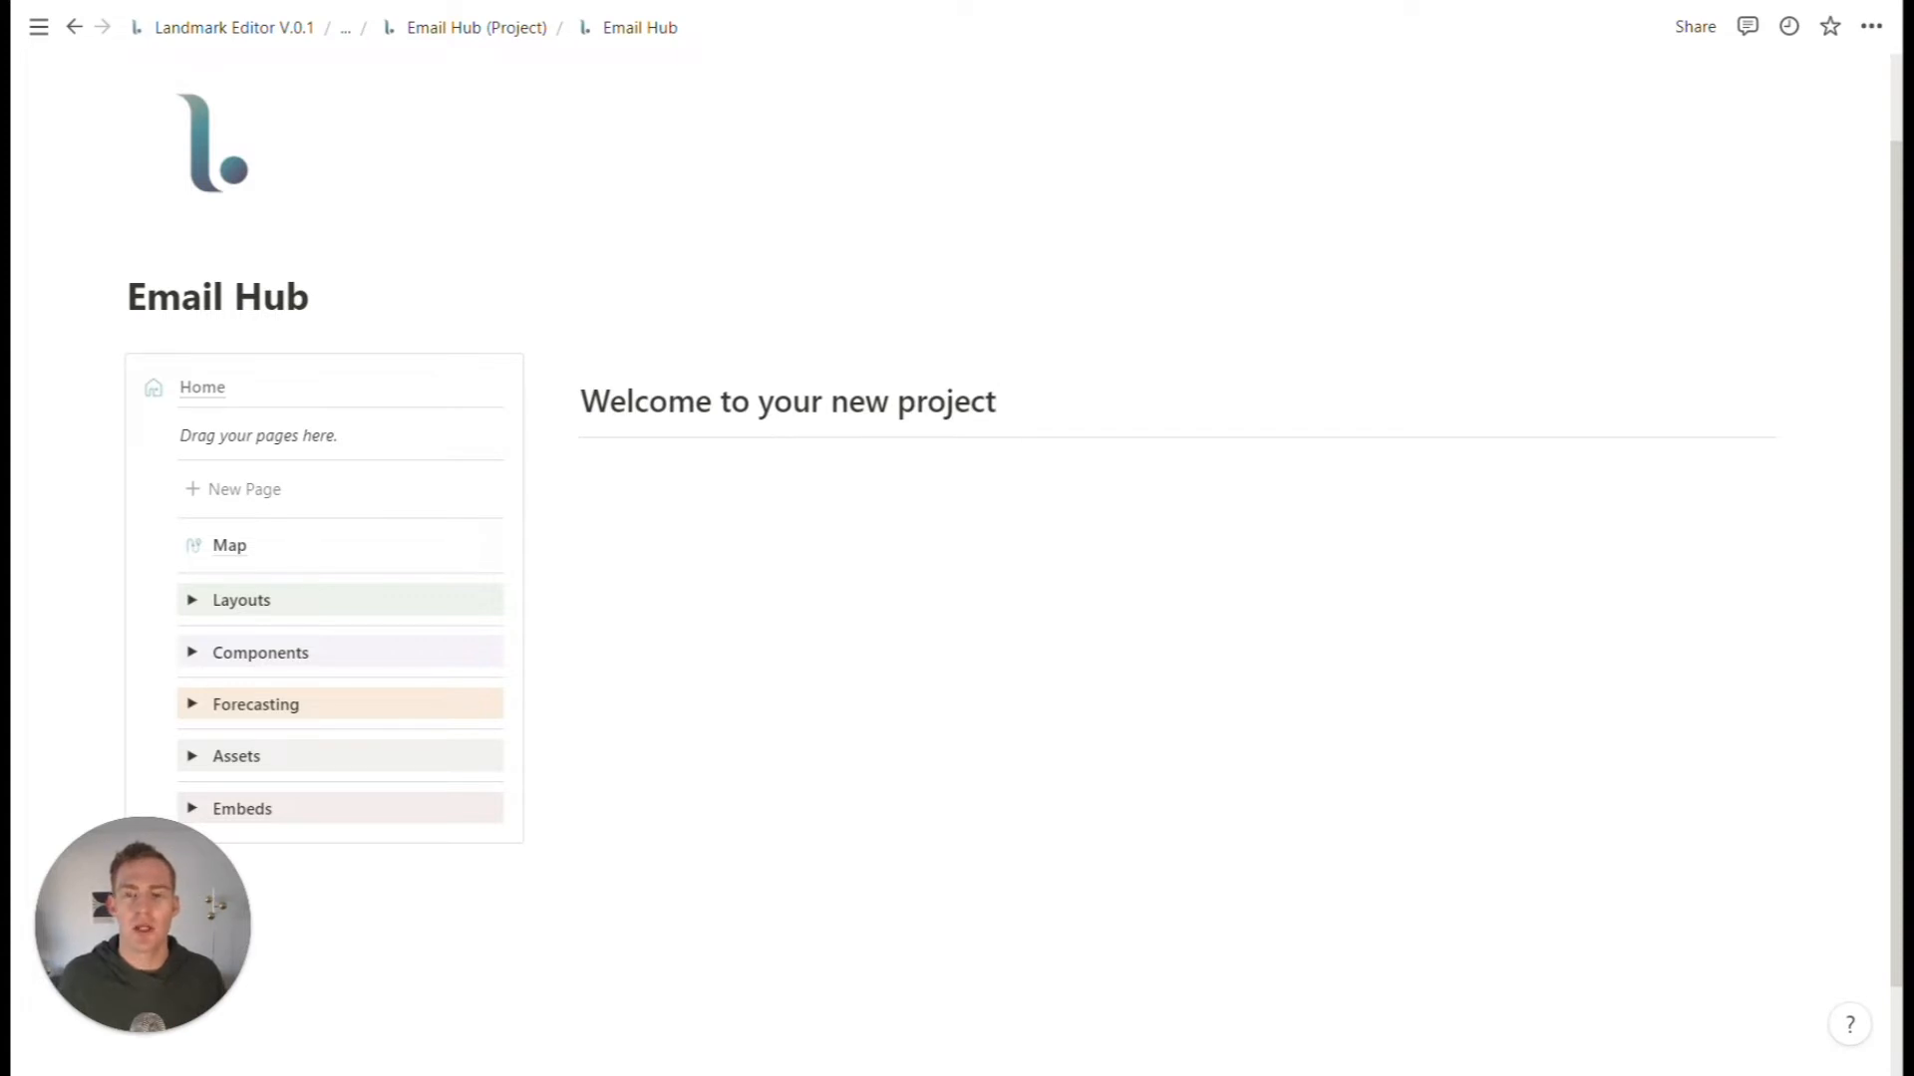
{"action": "key", "text": "Return"}
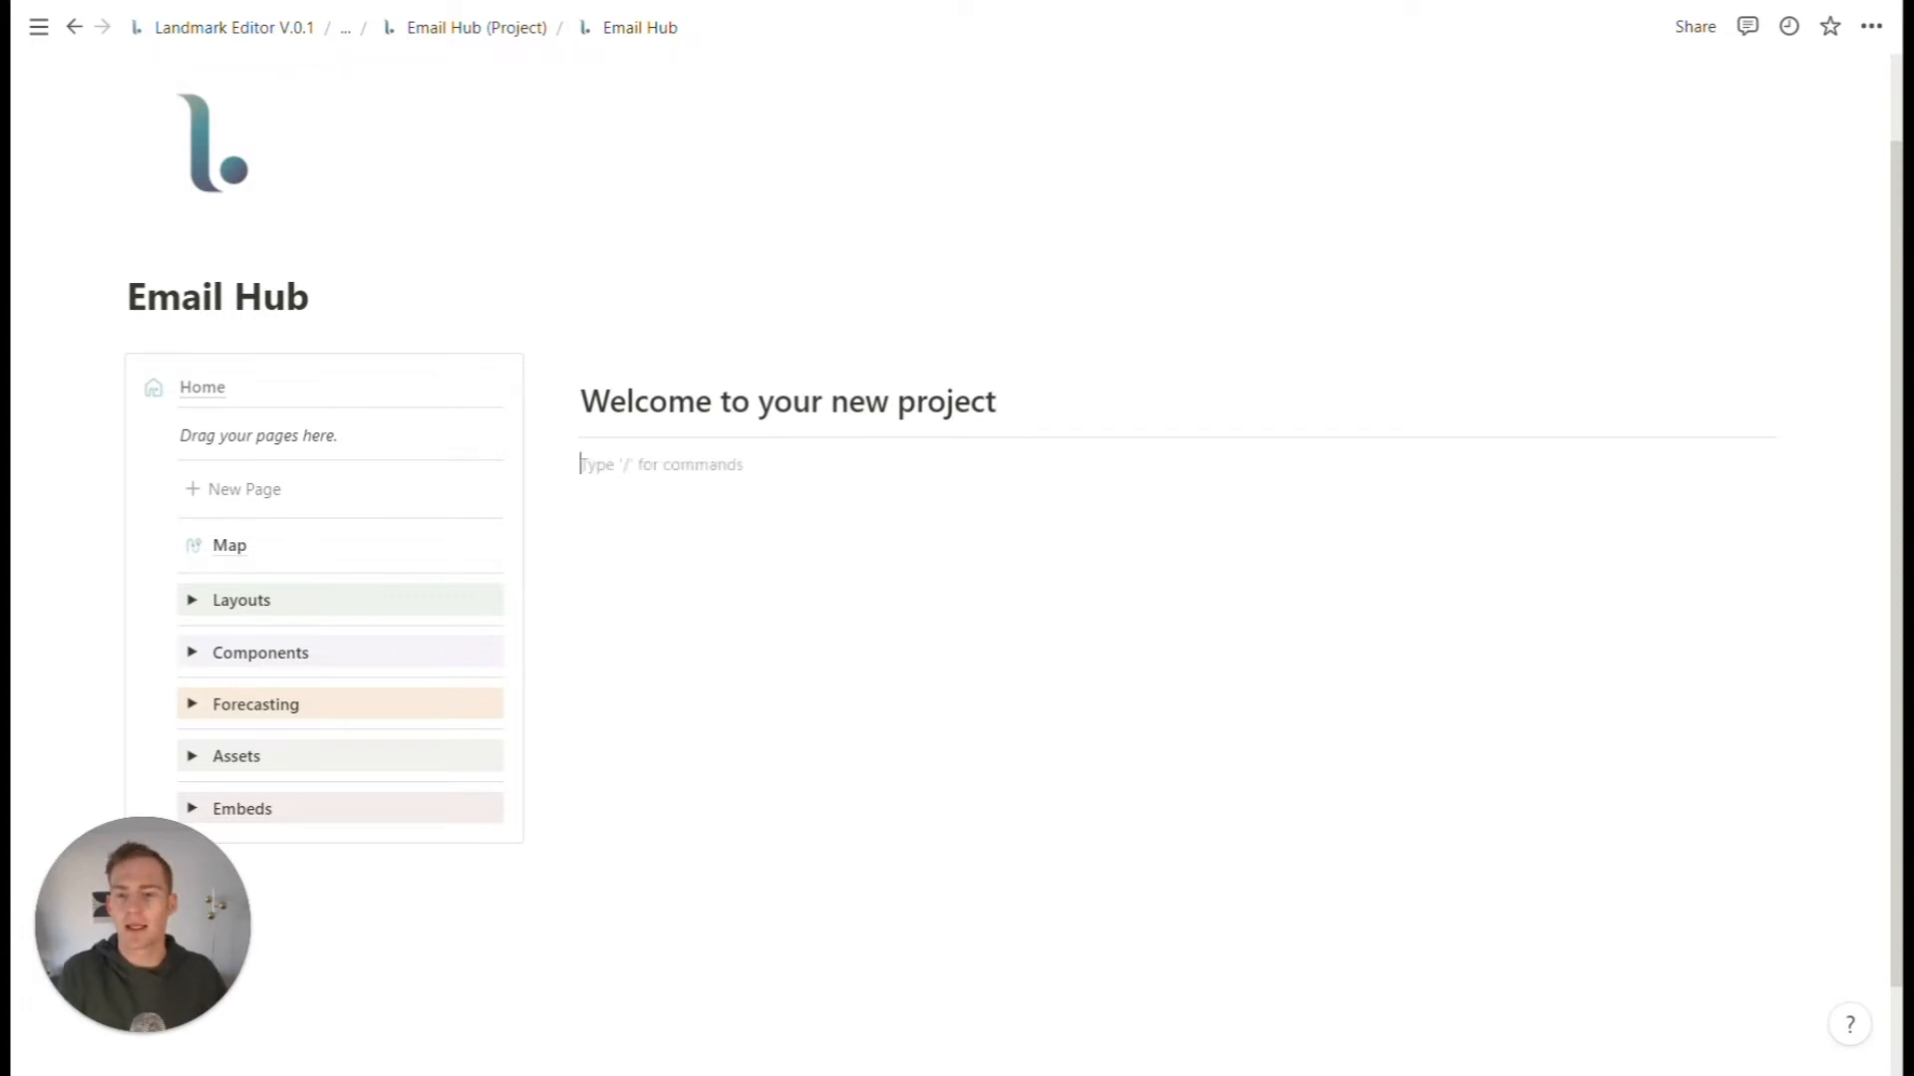
{"action": "type", "text": "/"}
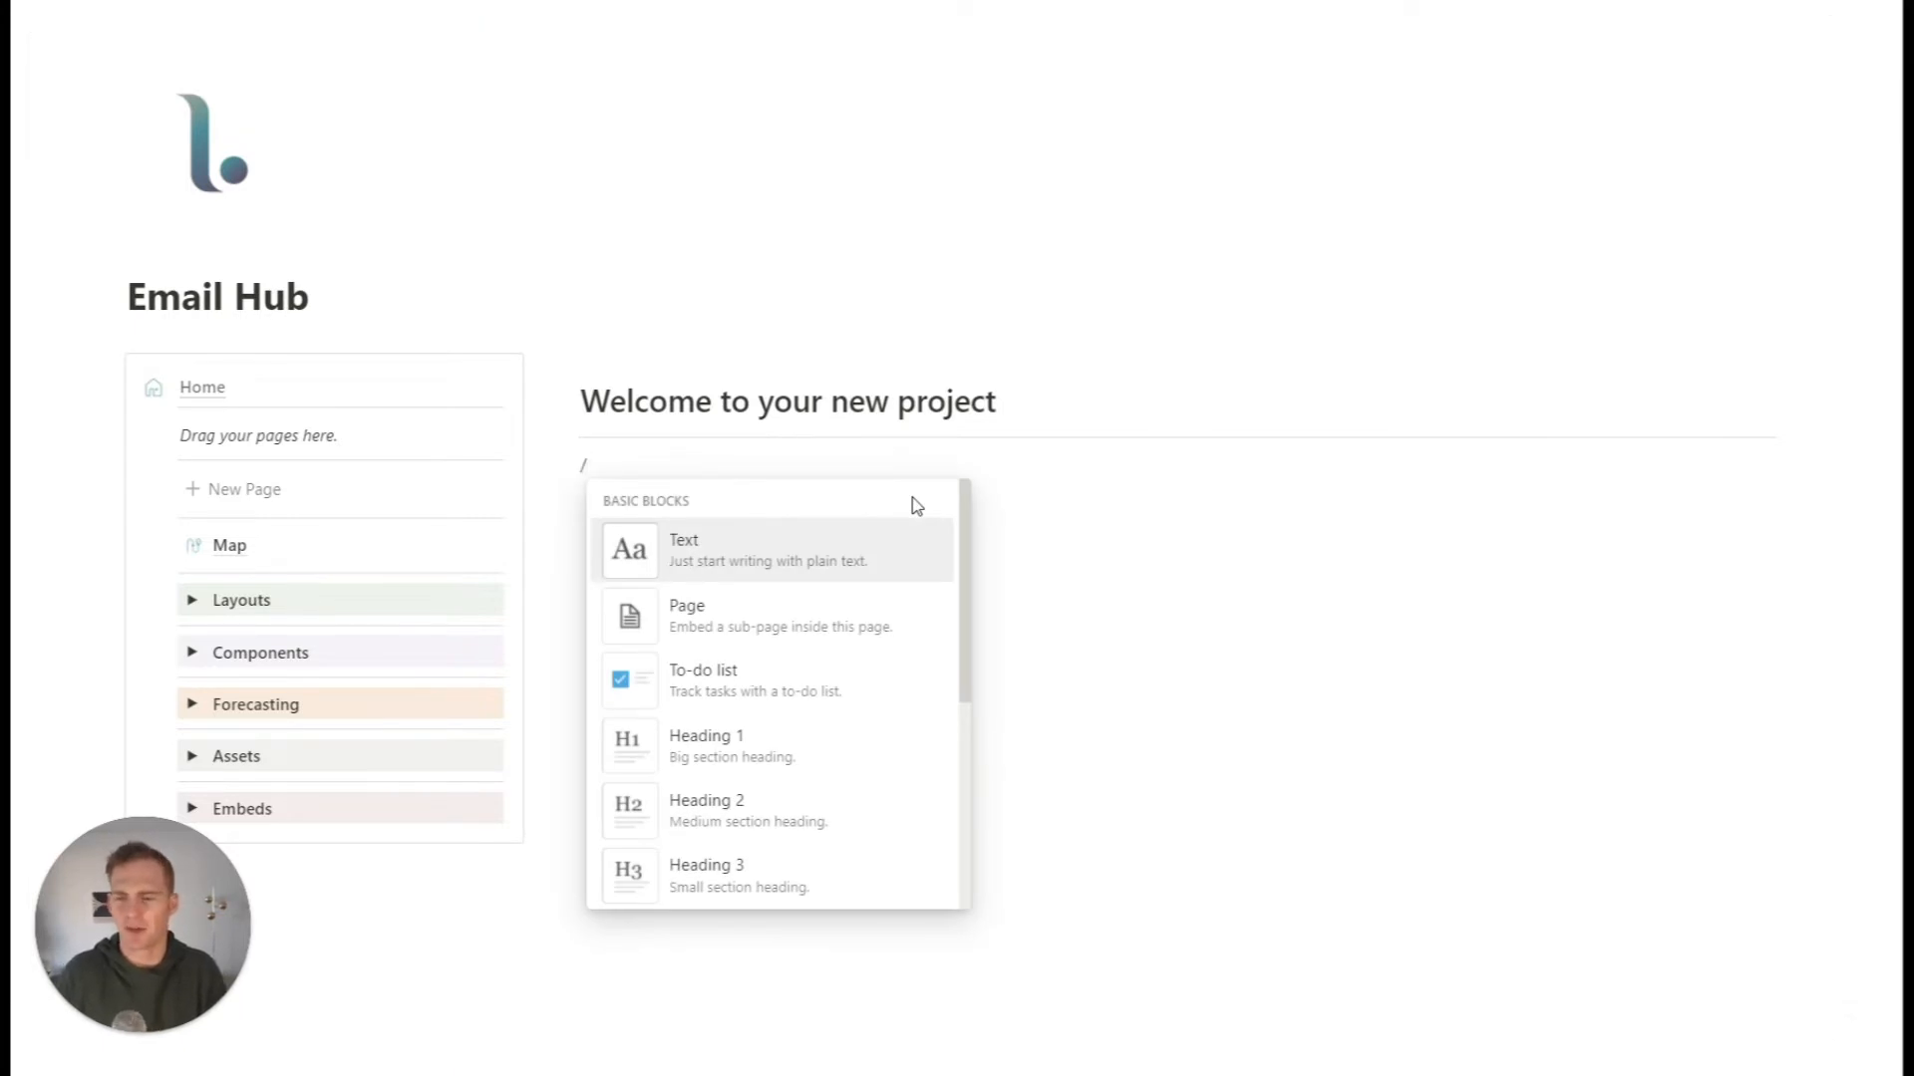
{"action": "type", "text": "quote"}
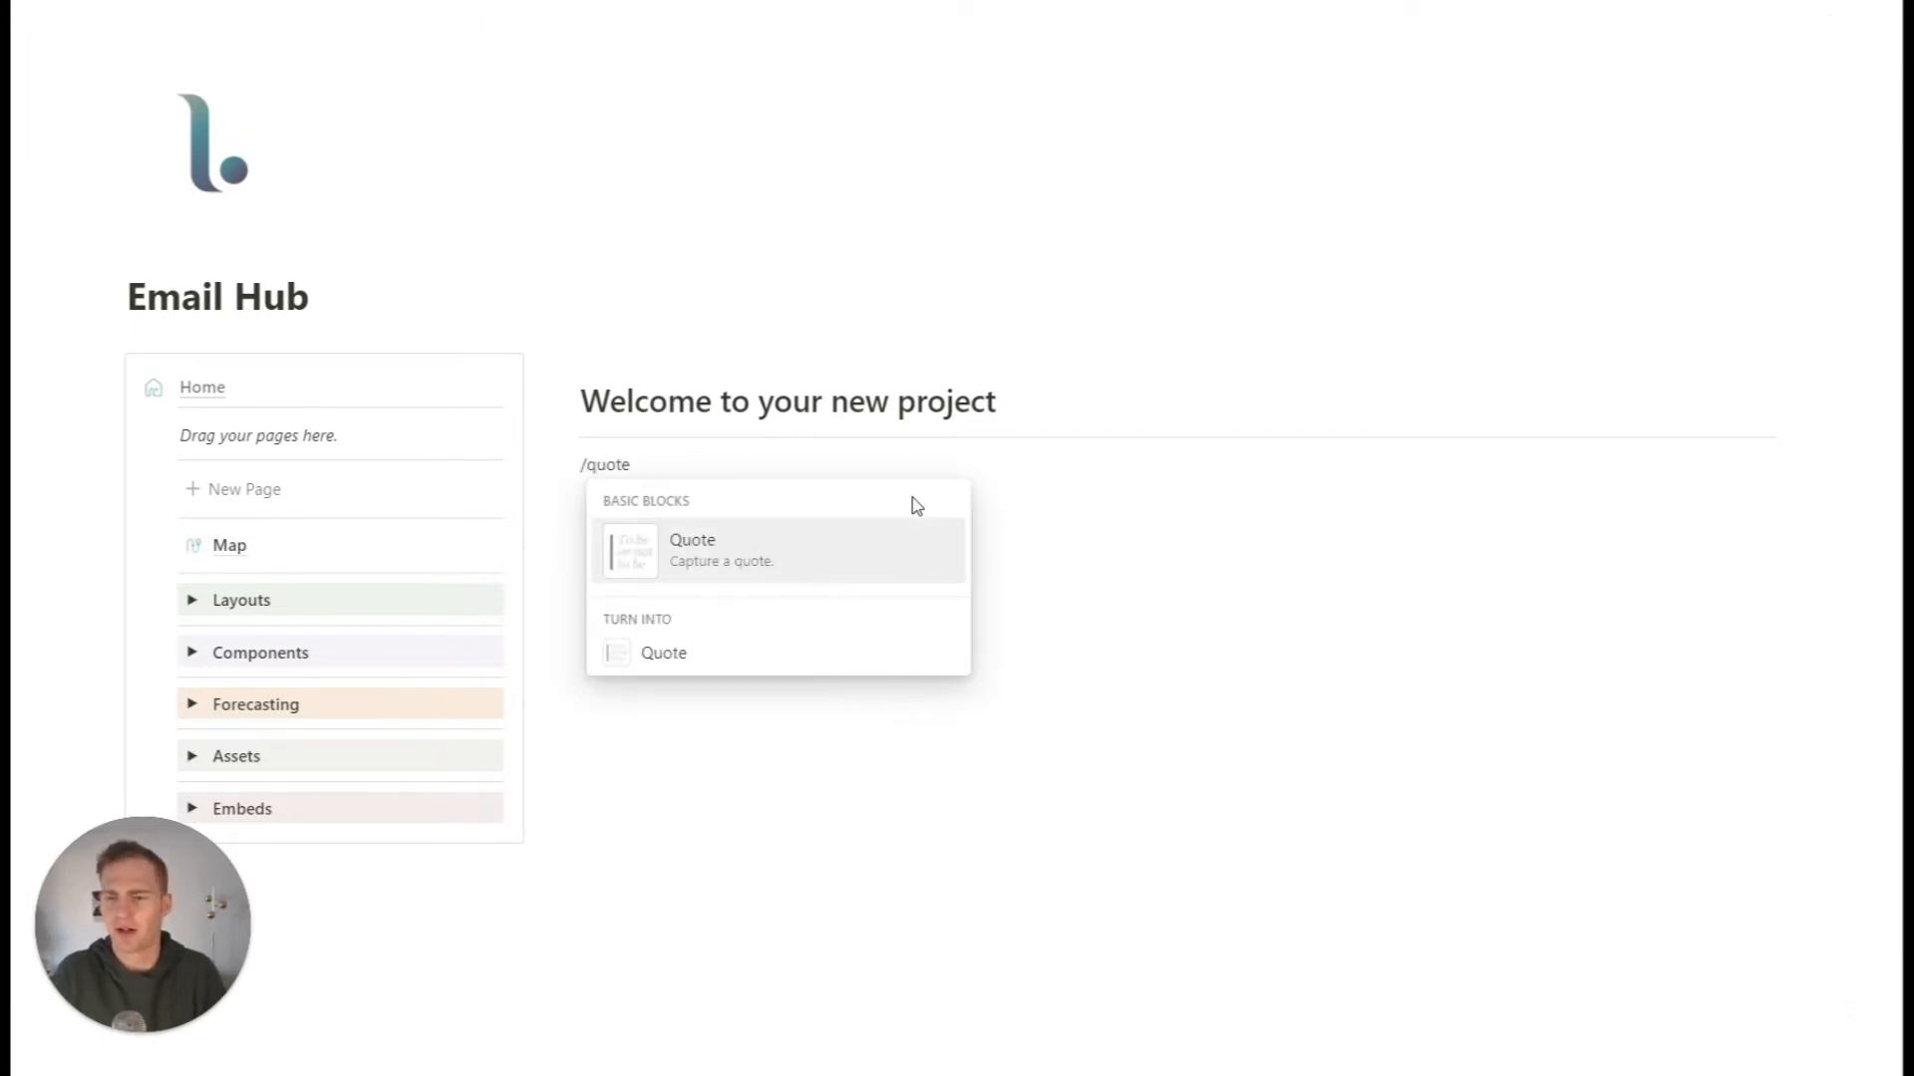
{"action": "key", "text": "Return"}
{"action": "type", "text": "Purpose:"}
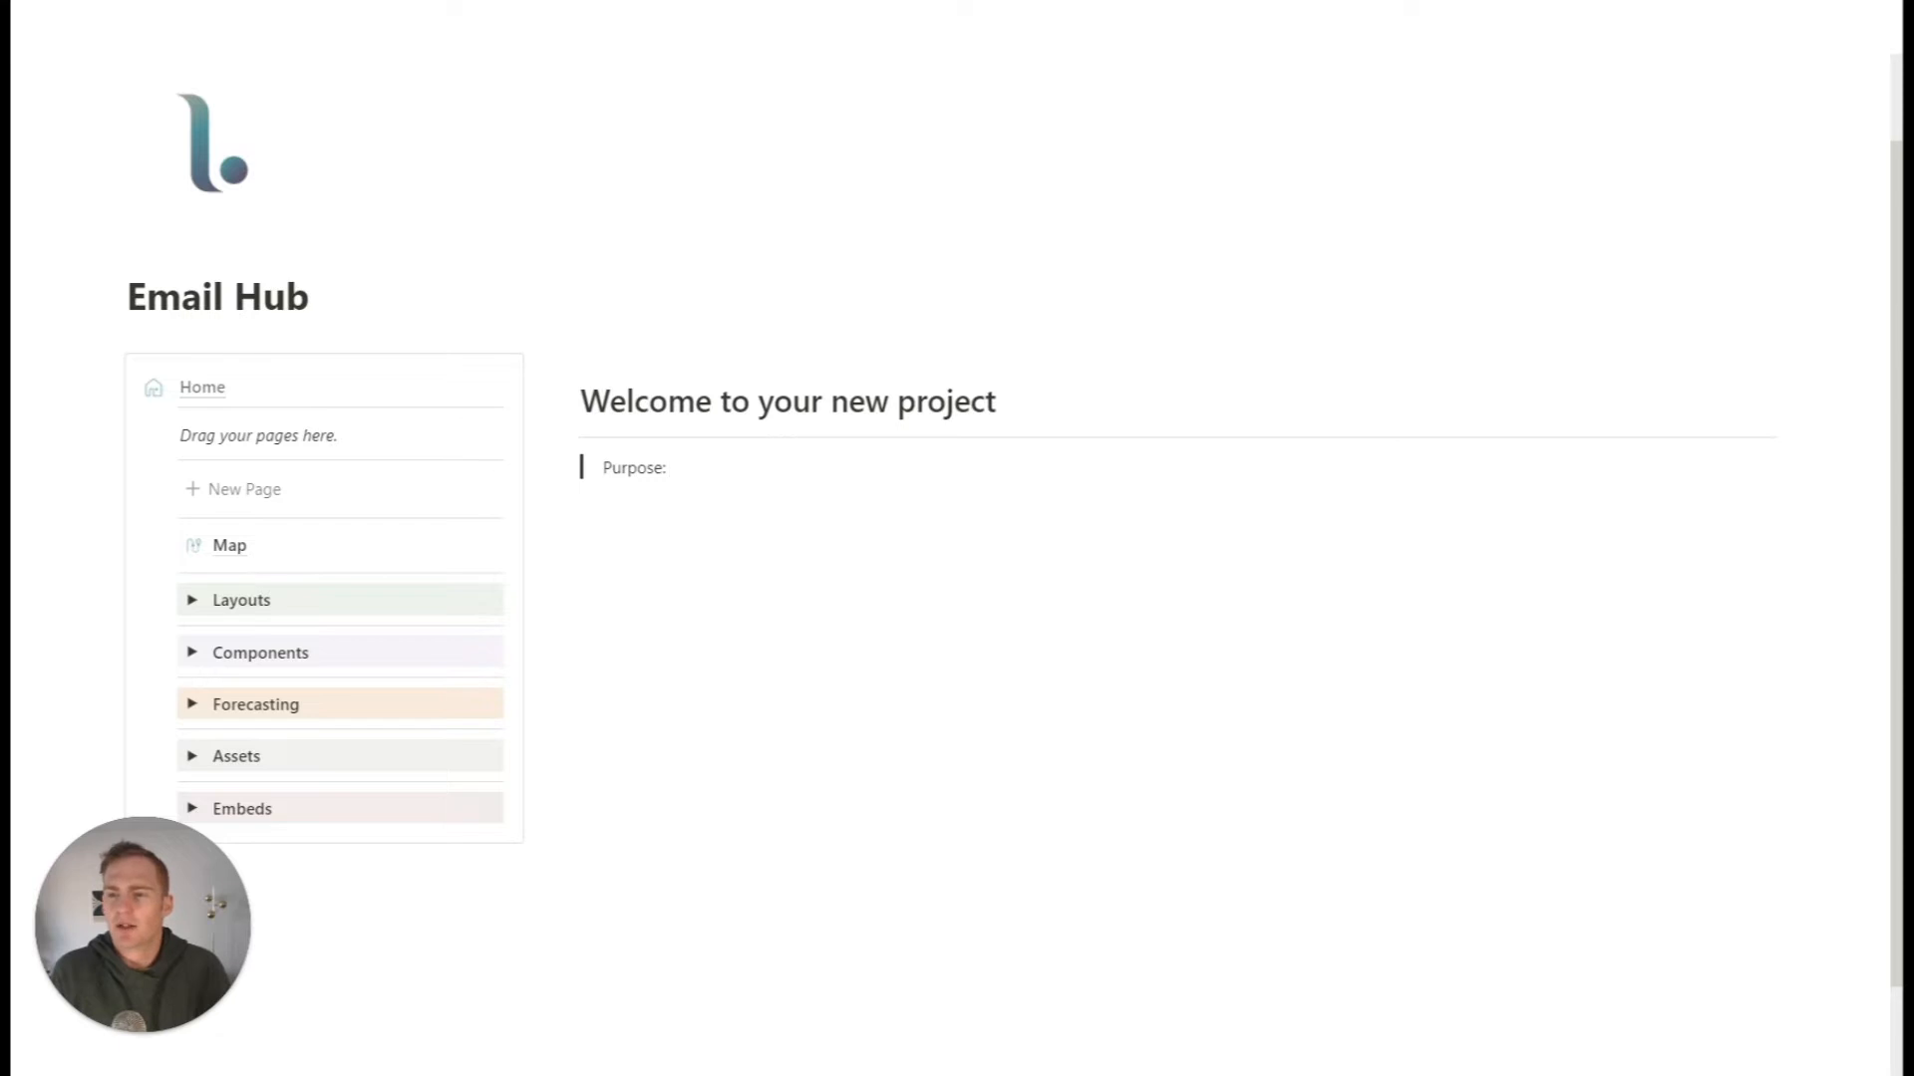
{"action": "type", "text": "To help plan, organize, create and manage performance of "}
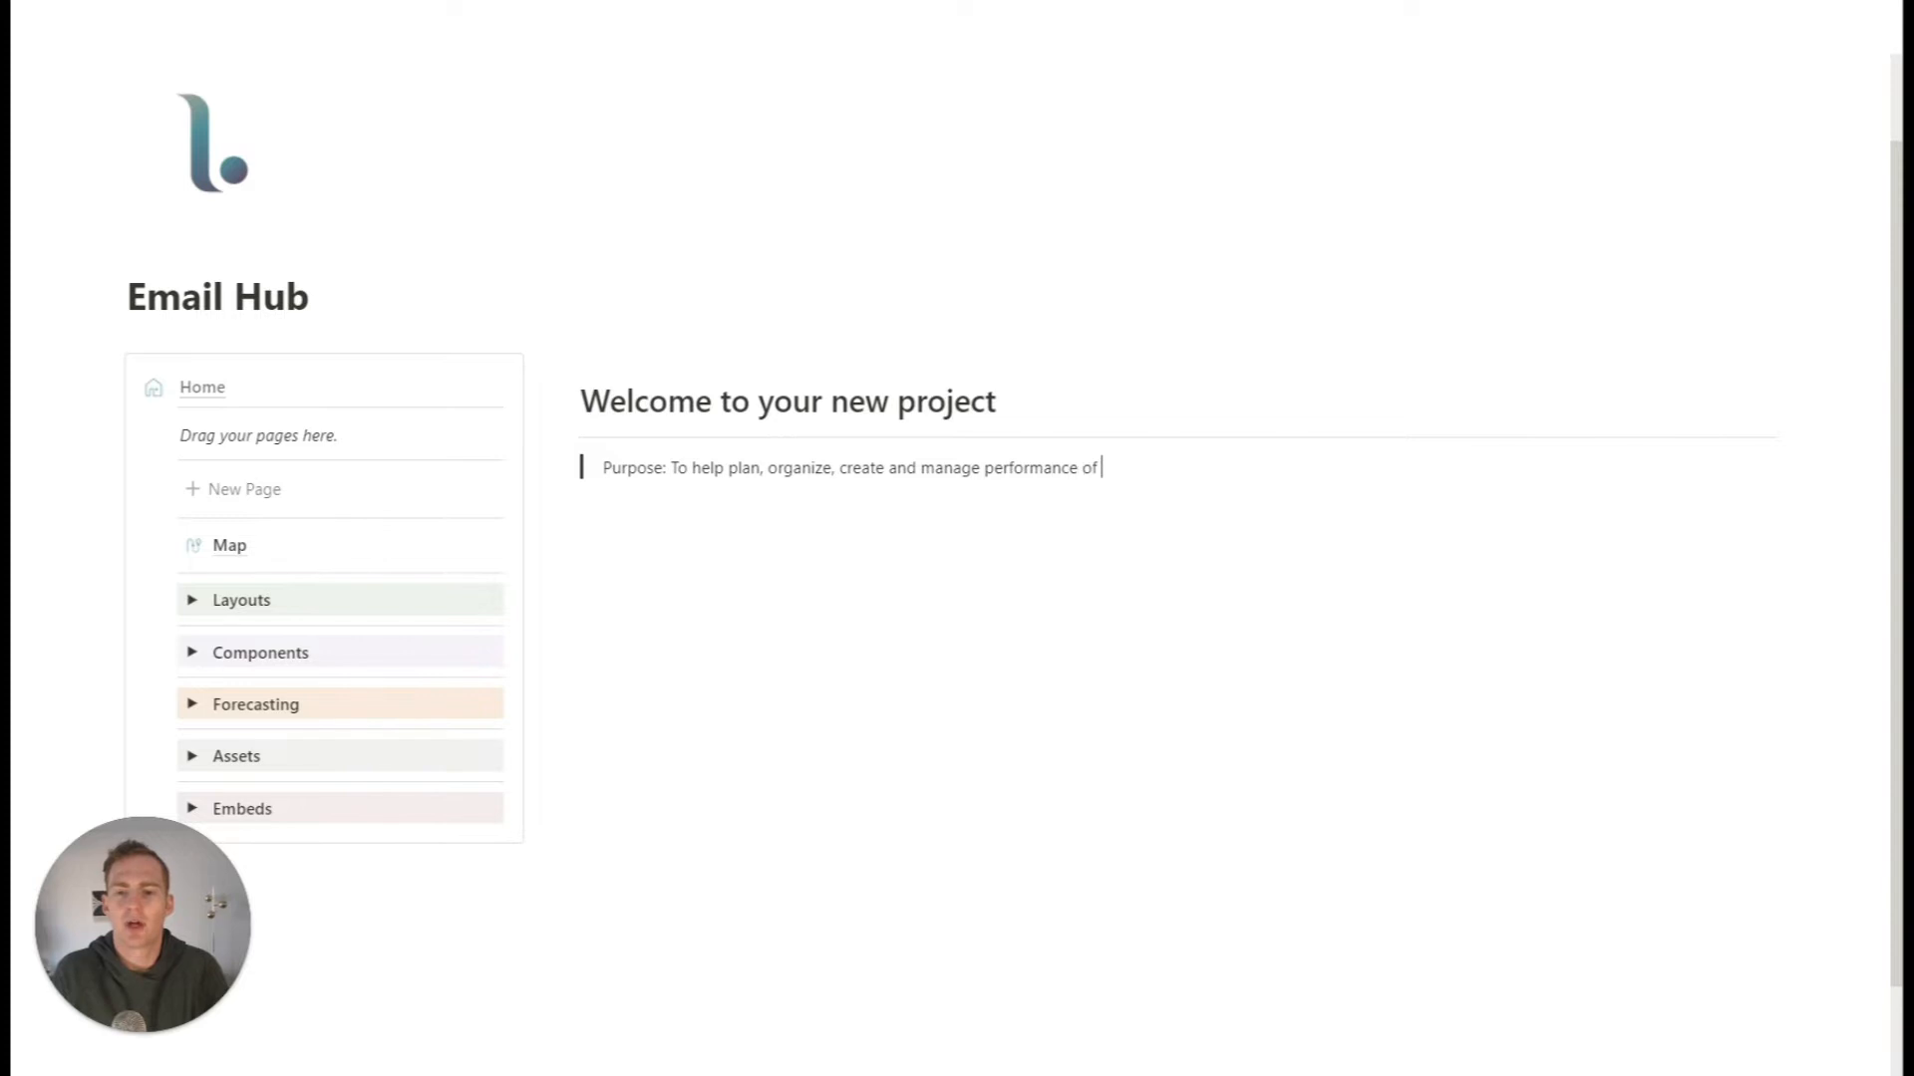
{"action": "type", "text": "our email marketing."}
{"action": "key", "text": "Return"}
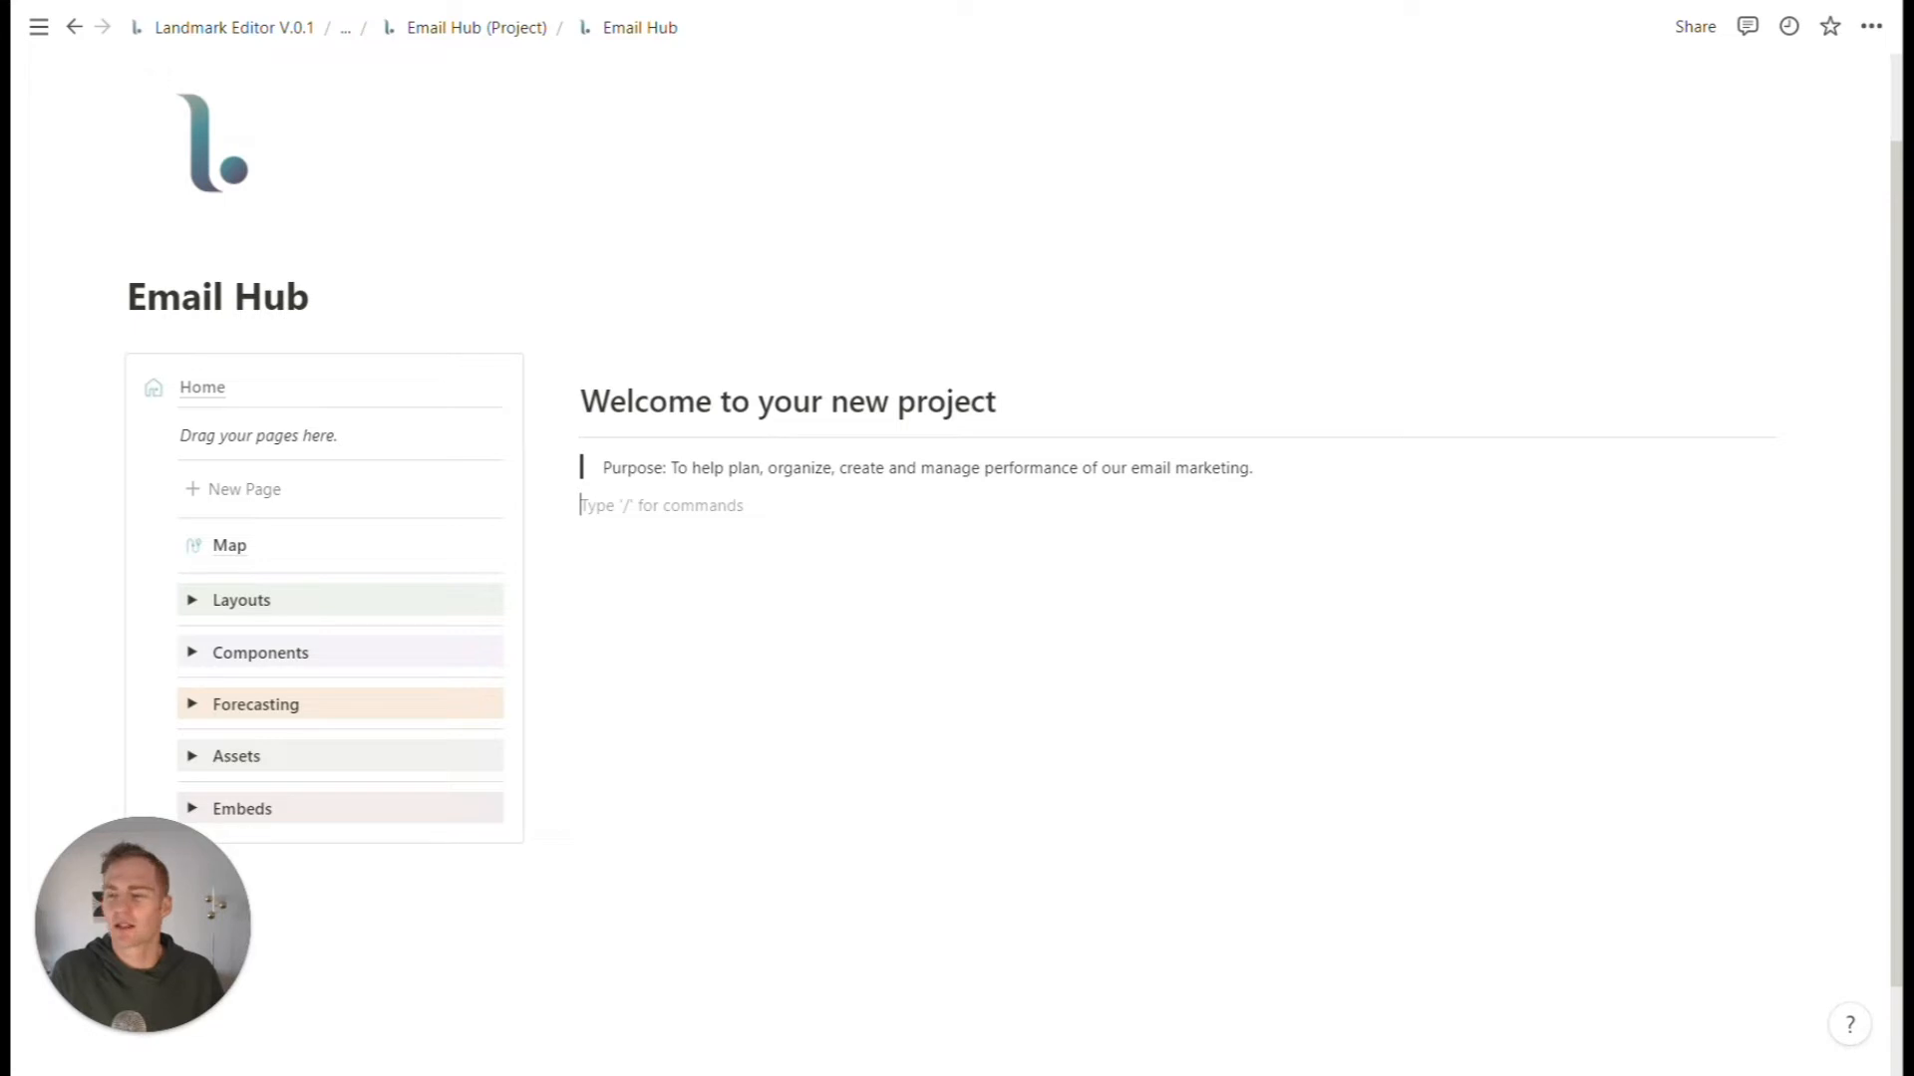
- Replace the welcome heading's text with "Planning the build"
{"action": "left_click_drag", "start_coordinate": [998, 402], "coordinate": [581, 402]}
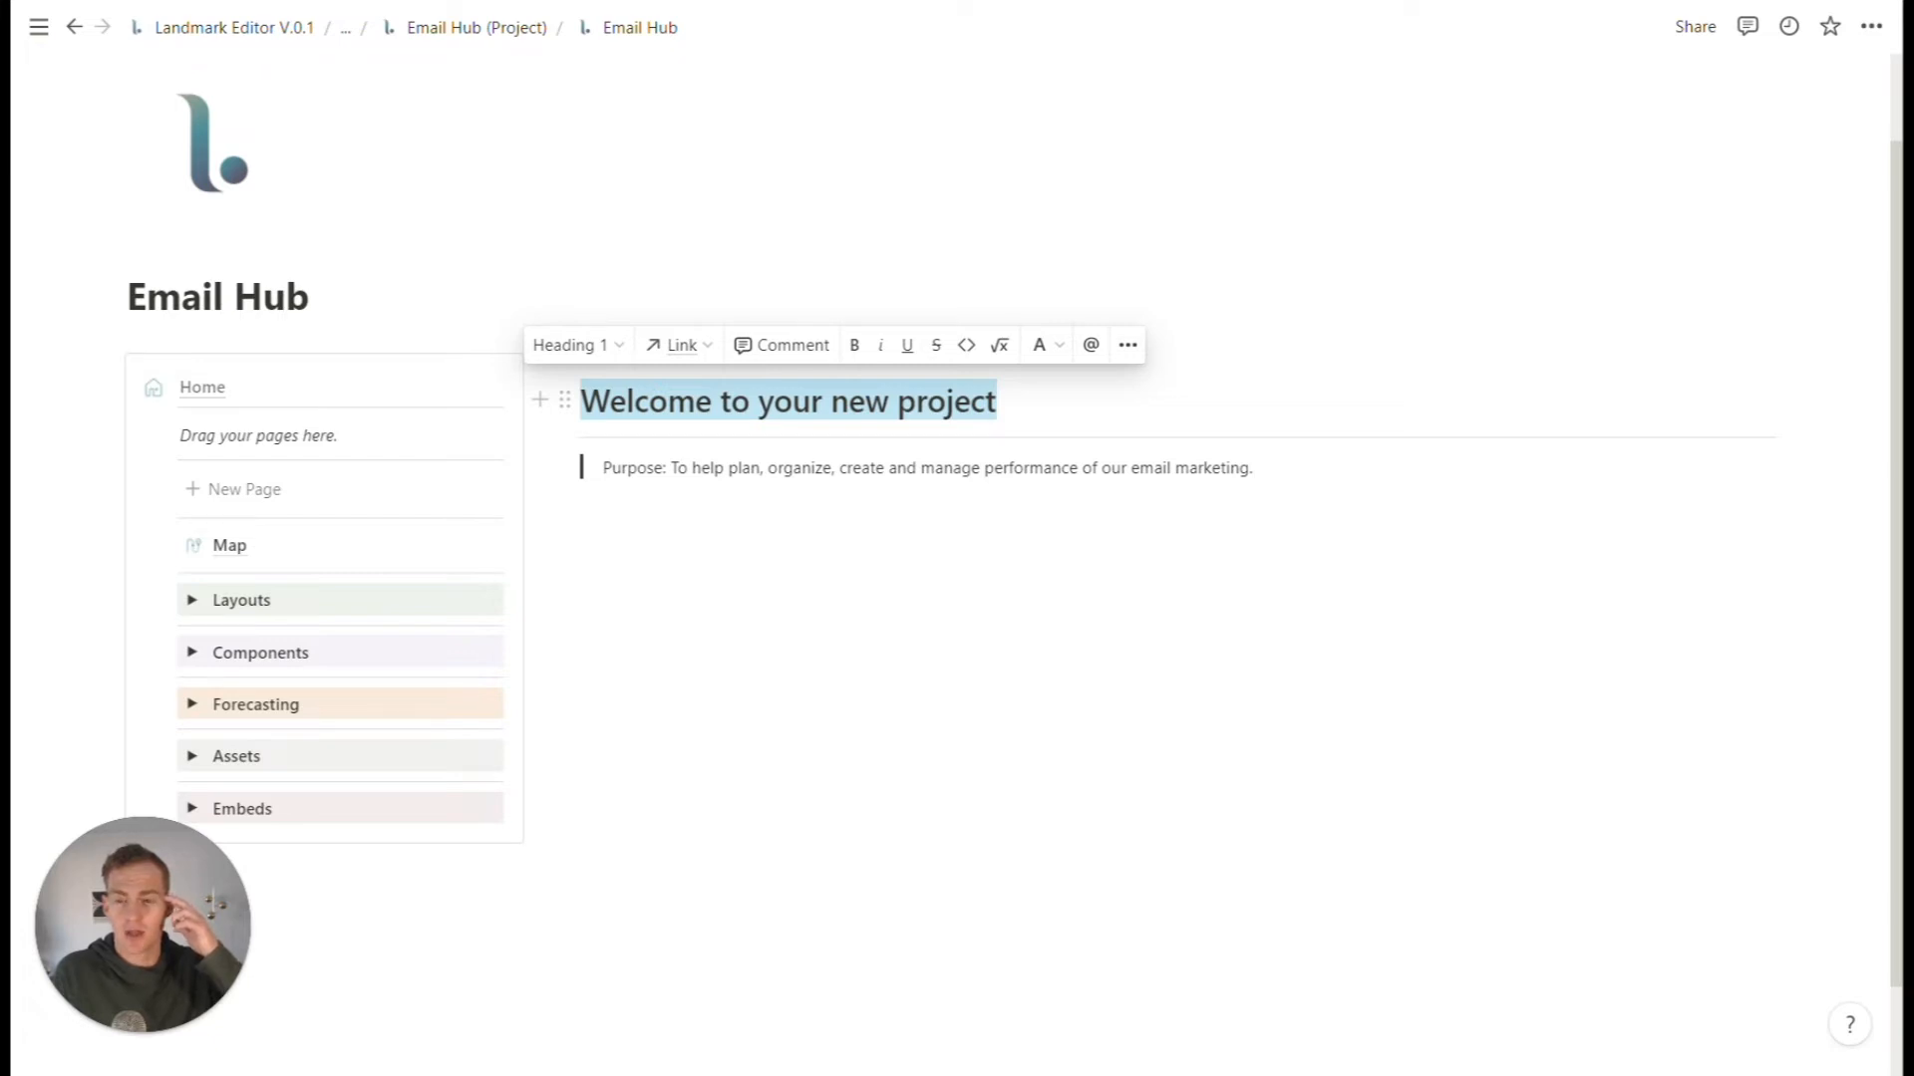
{"action": "type", "text": "Pa"}
{"action": "key", "text": "BackSpace"}
{"action": "type", "text": "lanning "}
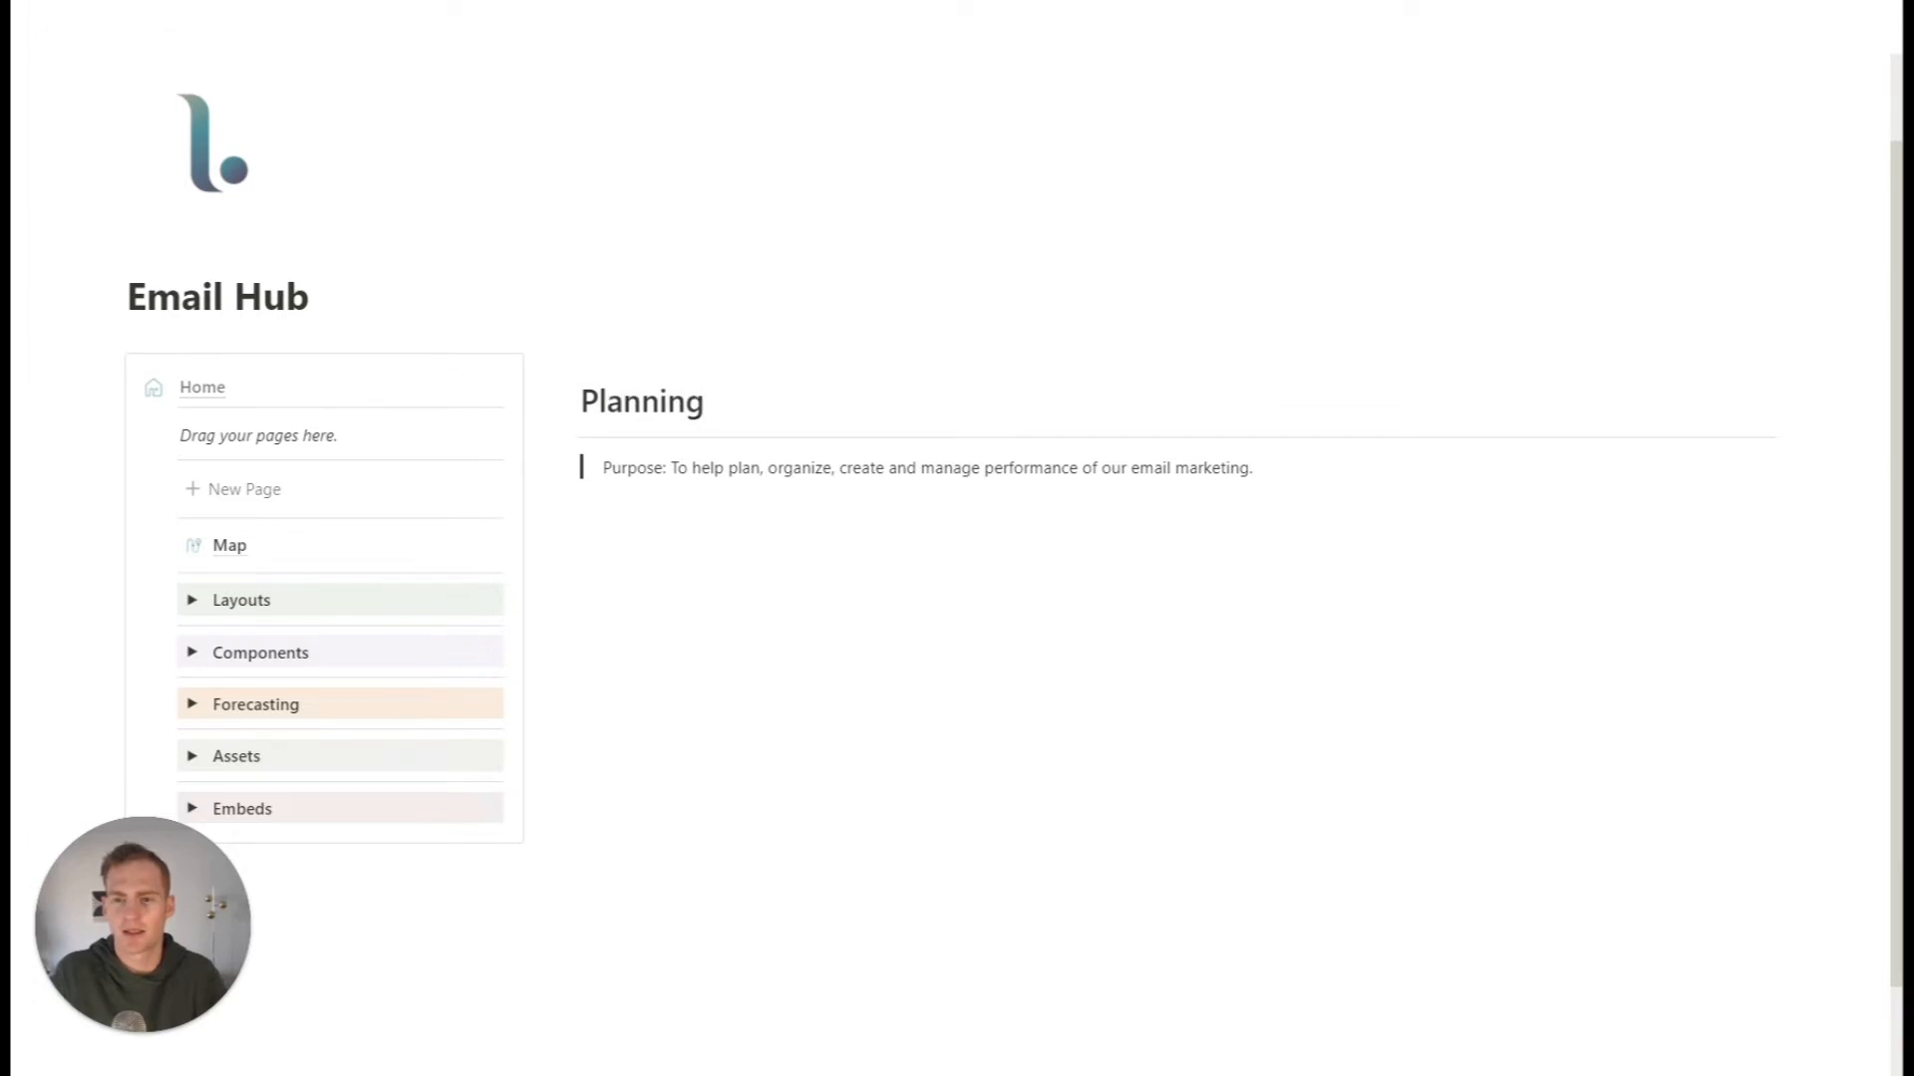
{"action": "type", "text": "the build"}
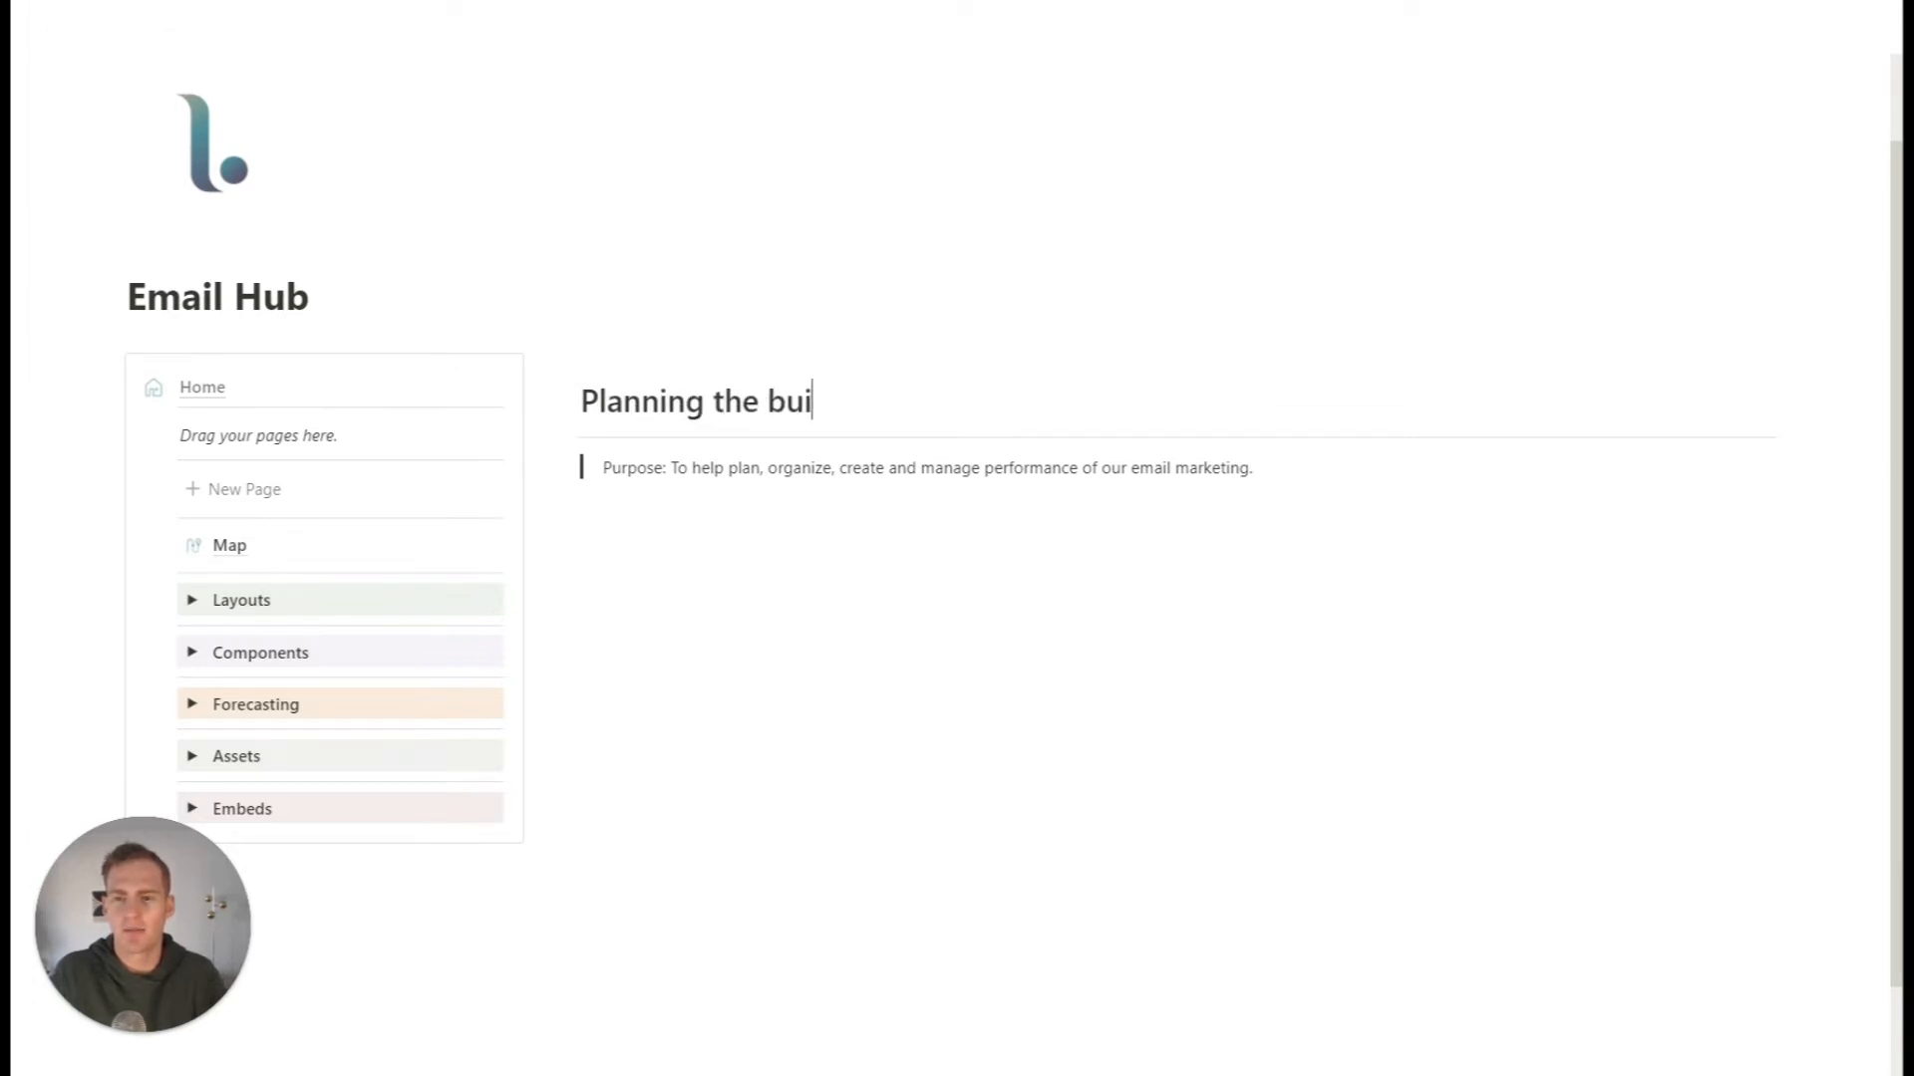
- Add a Heading 2 titled "Key Pages" below the purpose quote, with a divider beneath it
{"action": "left_click", "coordinate": [662, 505]}
{"action": "type", "text": "/h2"}
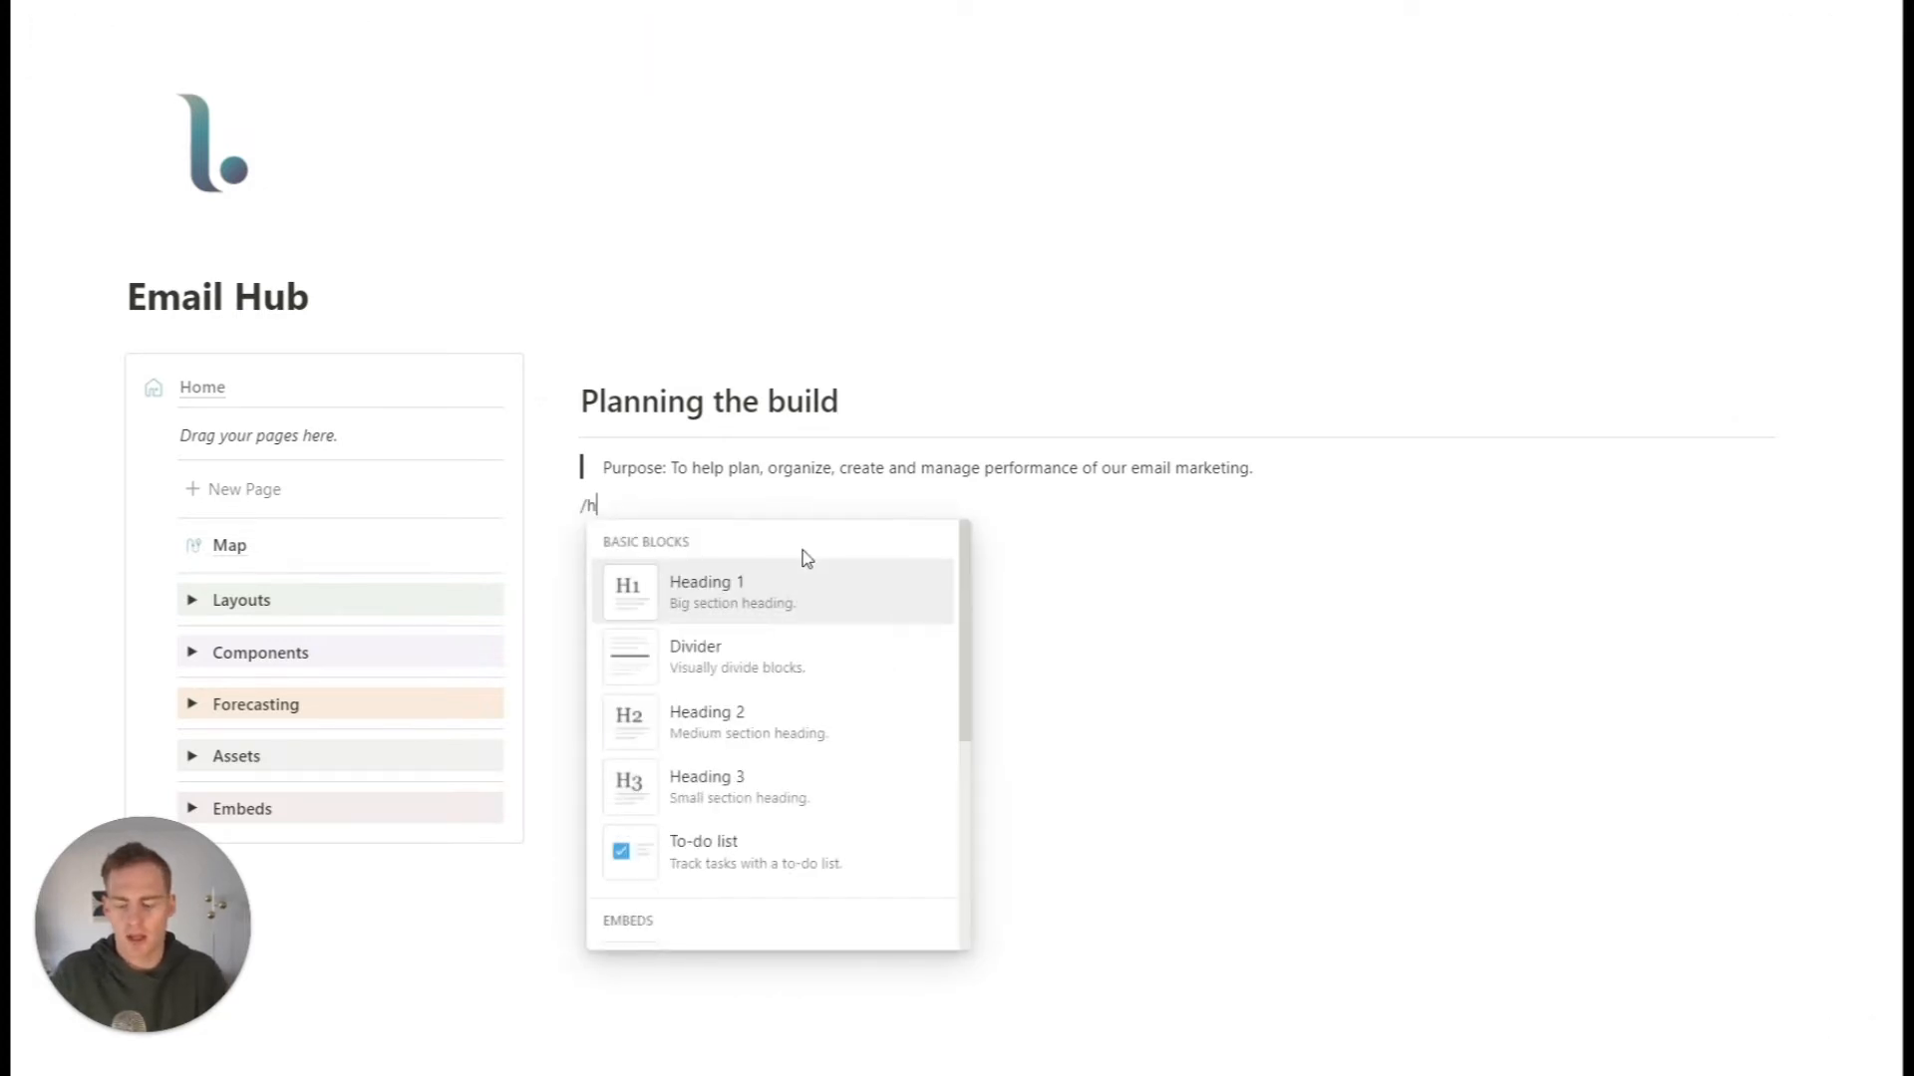
{"action": "key", "text": "Return"}
{"action": "type", "text": "Key Pages"}
{"action": "key", "text": "Return"}
{"action": "type", "text": "---"}
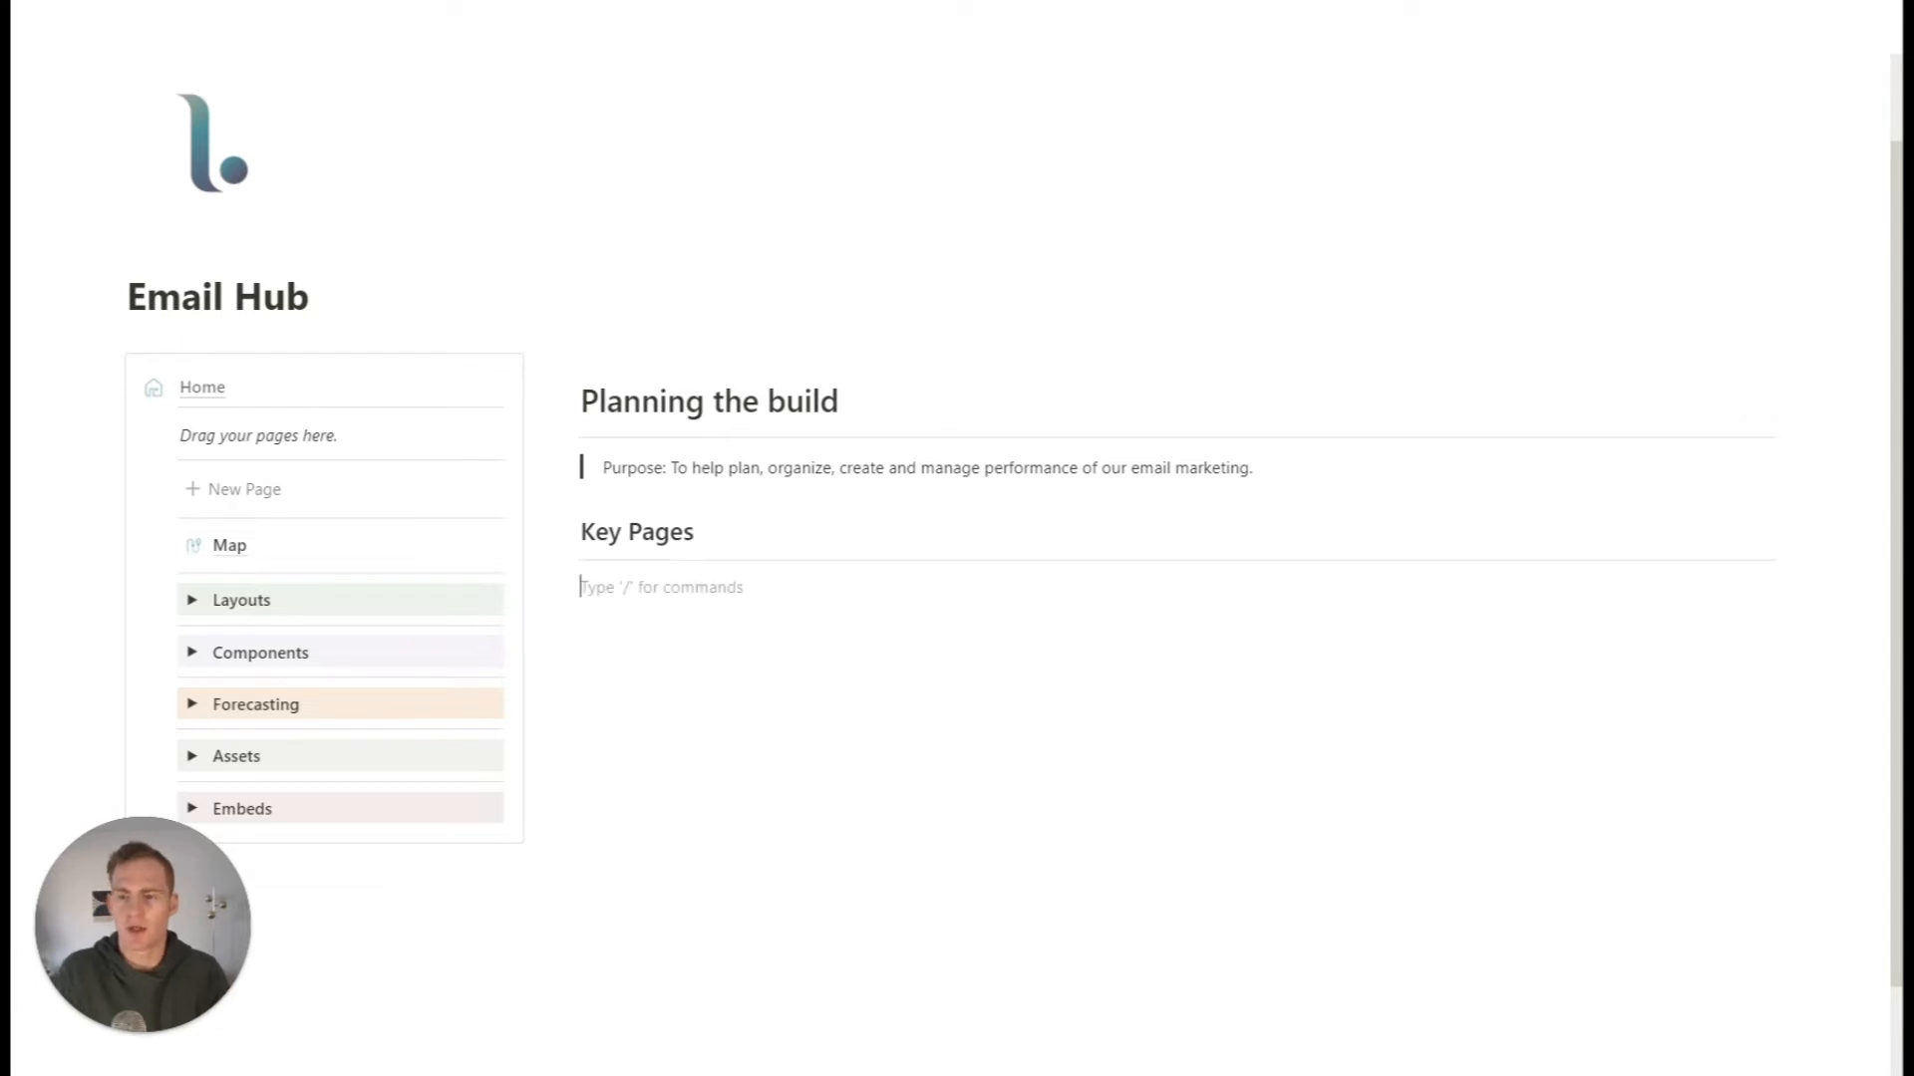
- Create a bulleted list under Key Pages with the items Plan, Organize, Create and Performance
{"action": "type", "text": "- Plan"}
{"action": "key", "text": "Return"}
{"action": "type", "text": "Organize"}
{"action": "key", "text": "Return"}
{"action": "type", "text": "Create"}
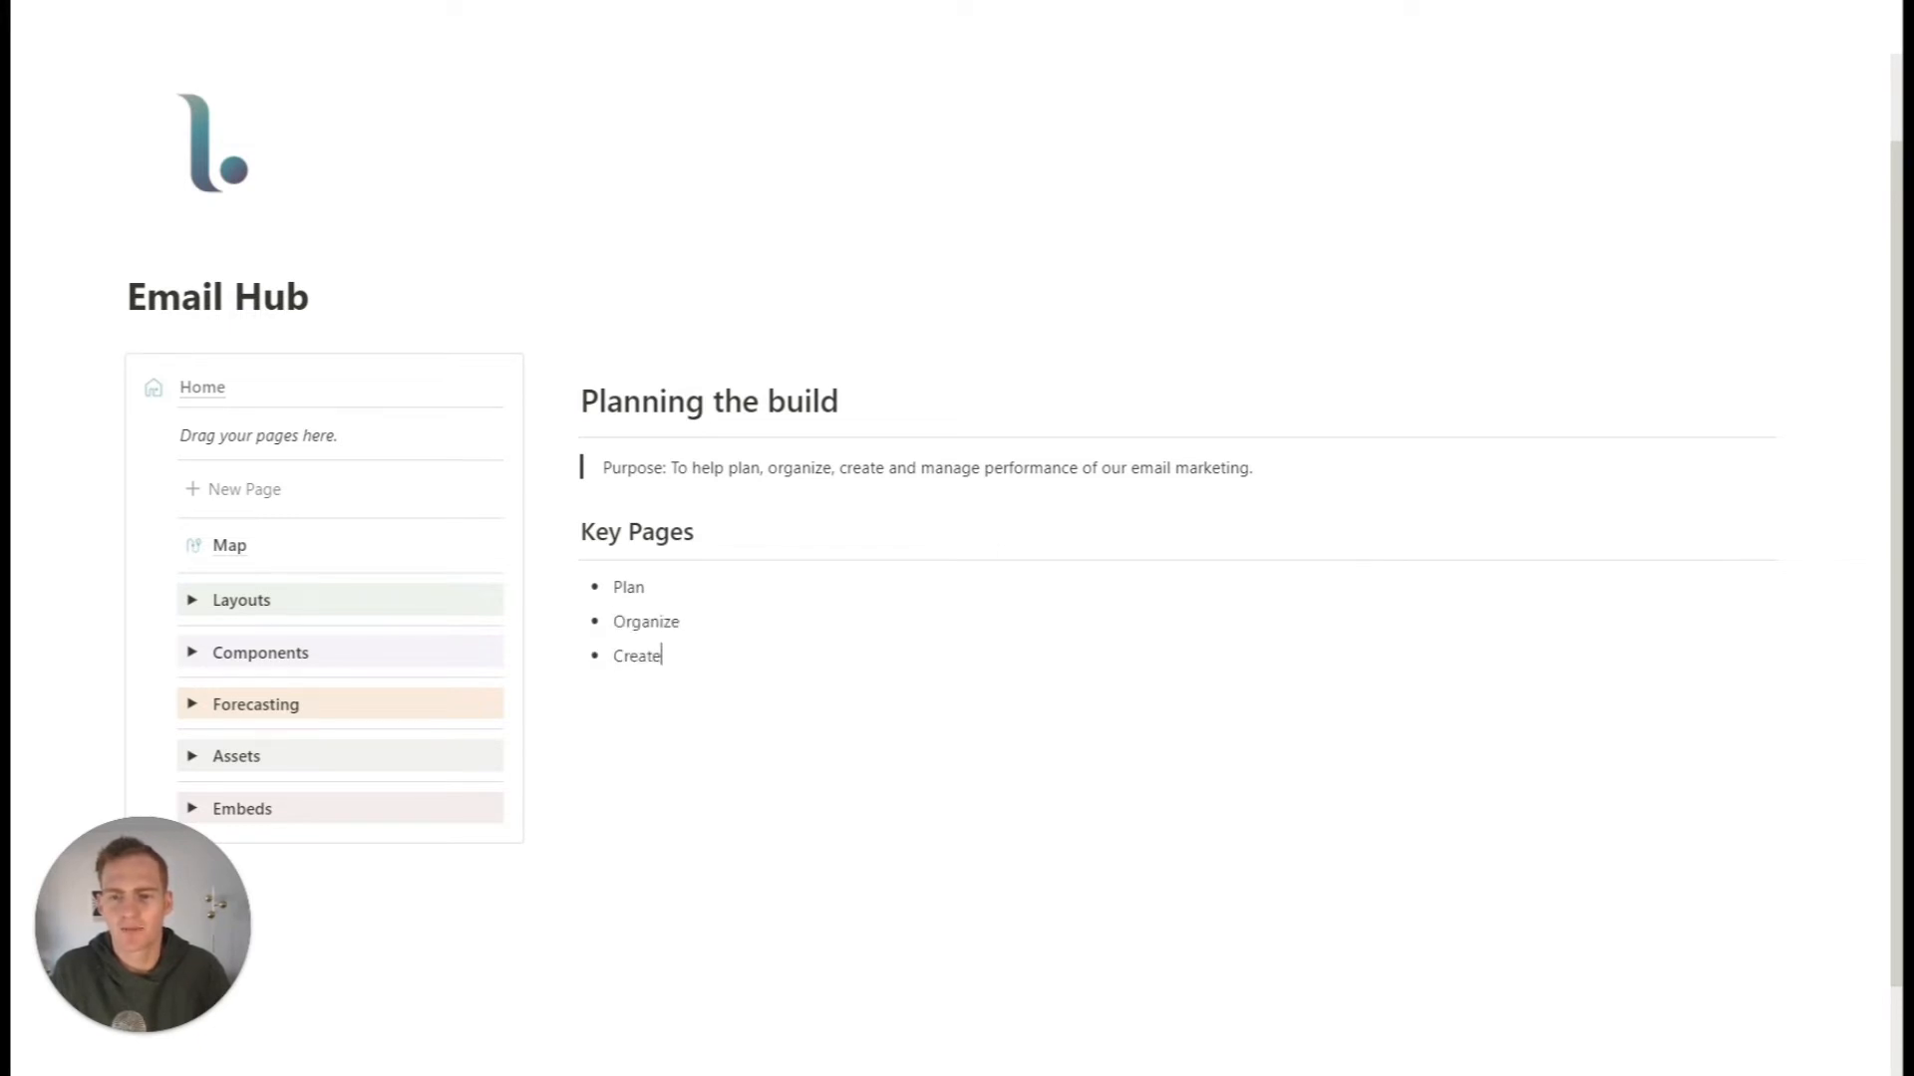
{"action": "key", "text": "Return"}
{"action": "type", "text": "Manage"}
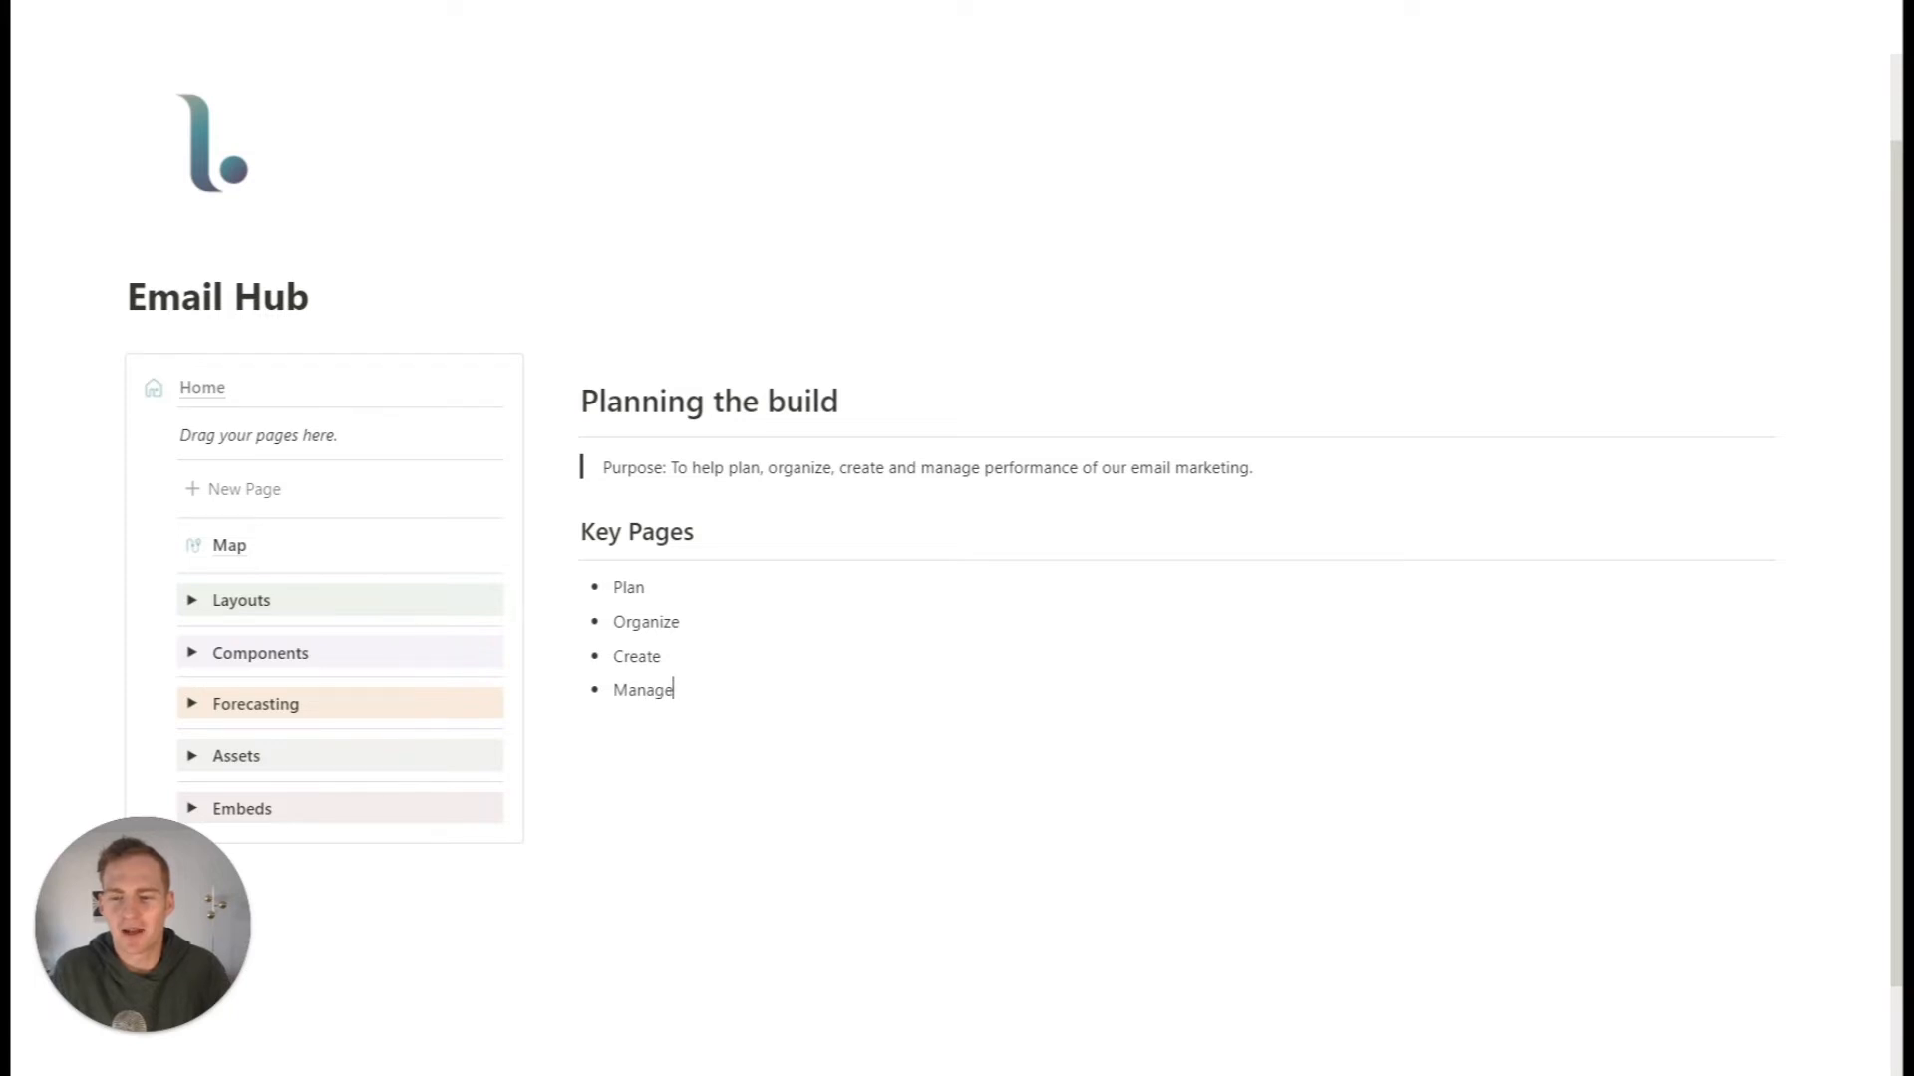
{"action": "key", "text": "ctrl+BackSpace"}
{"action": "type", "text": "Performance"}
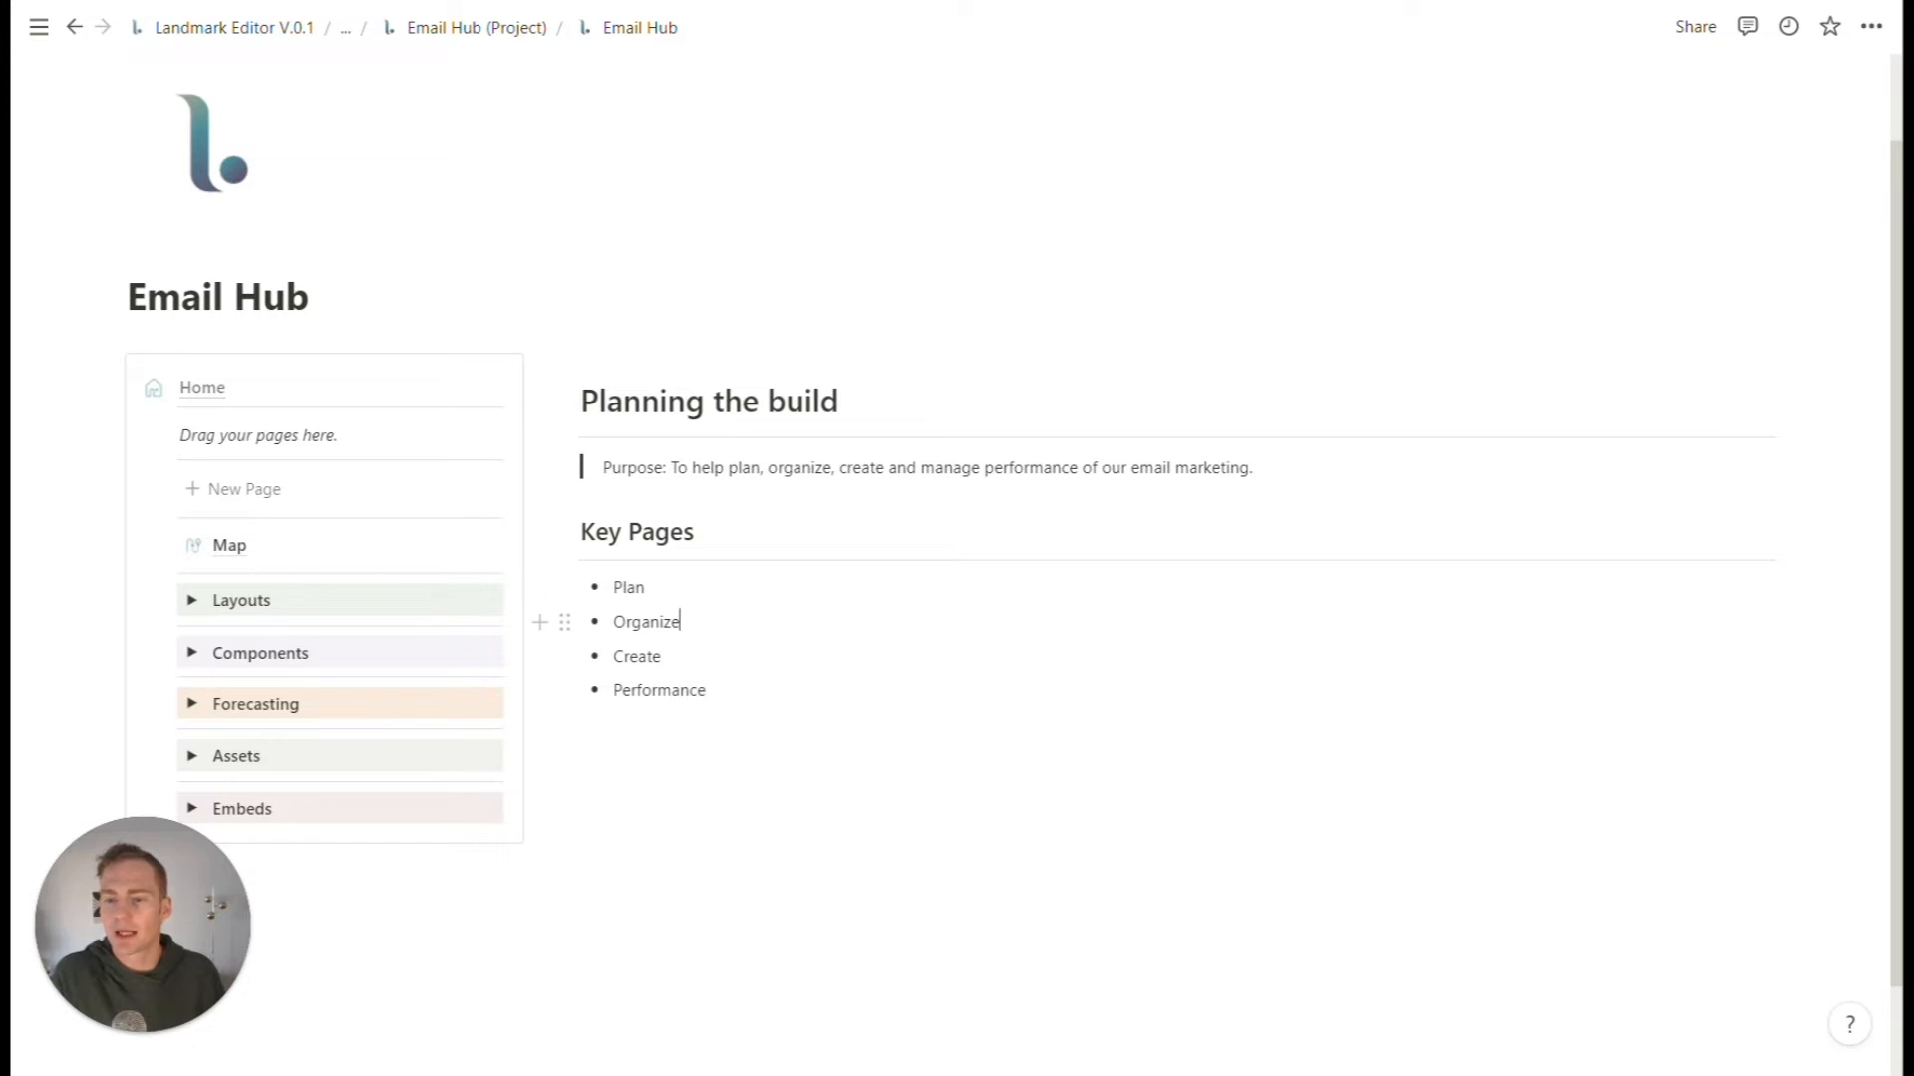
- Remove the Organize bullet from the Key Pages list and rename the Plan bullet to "Planning"
{"action": "left_click", "coordinate": [682, 622]}
{"action": "key", "text": "ctrl+BackSpace"}
{"action": "key", "text": "BackSpace"}
{"action": "key", "text": "BackSpace"}
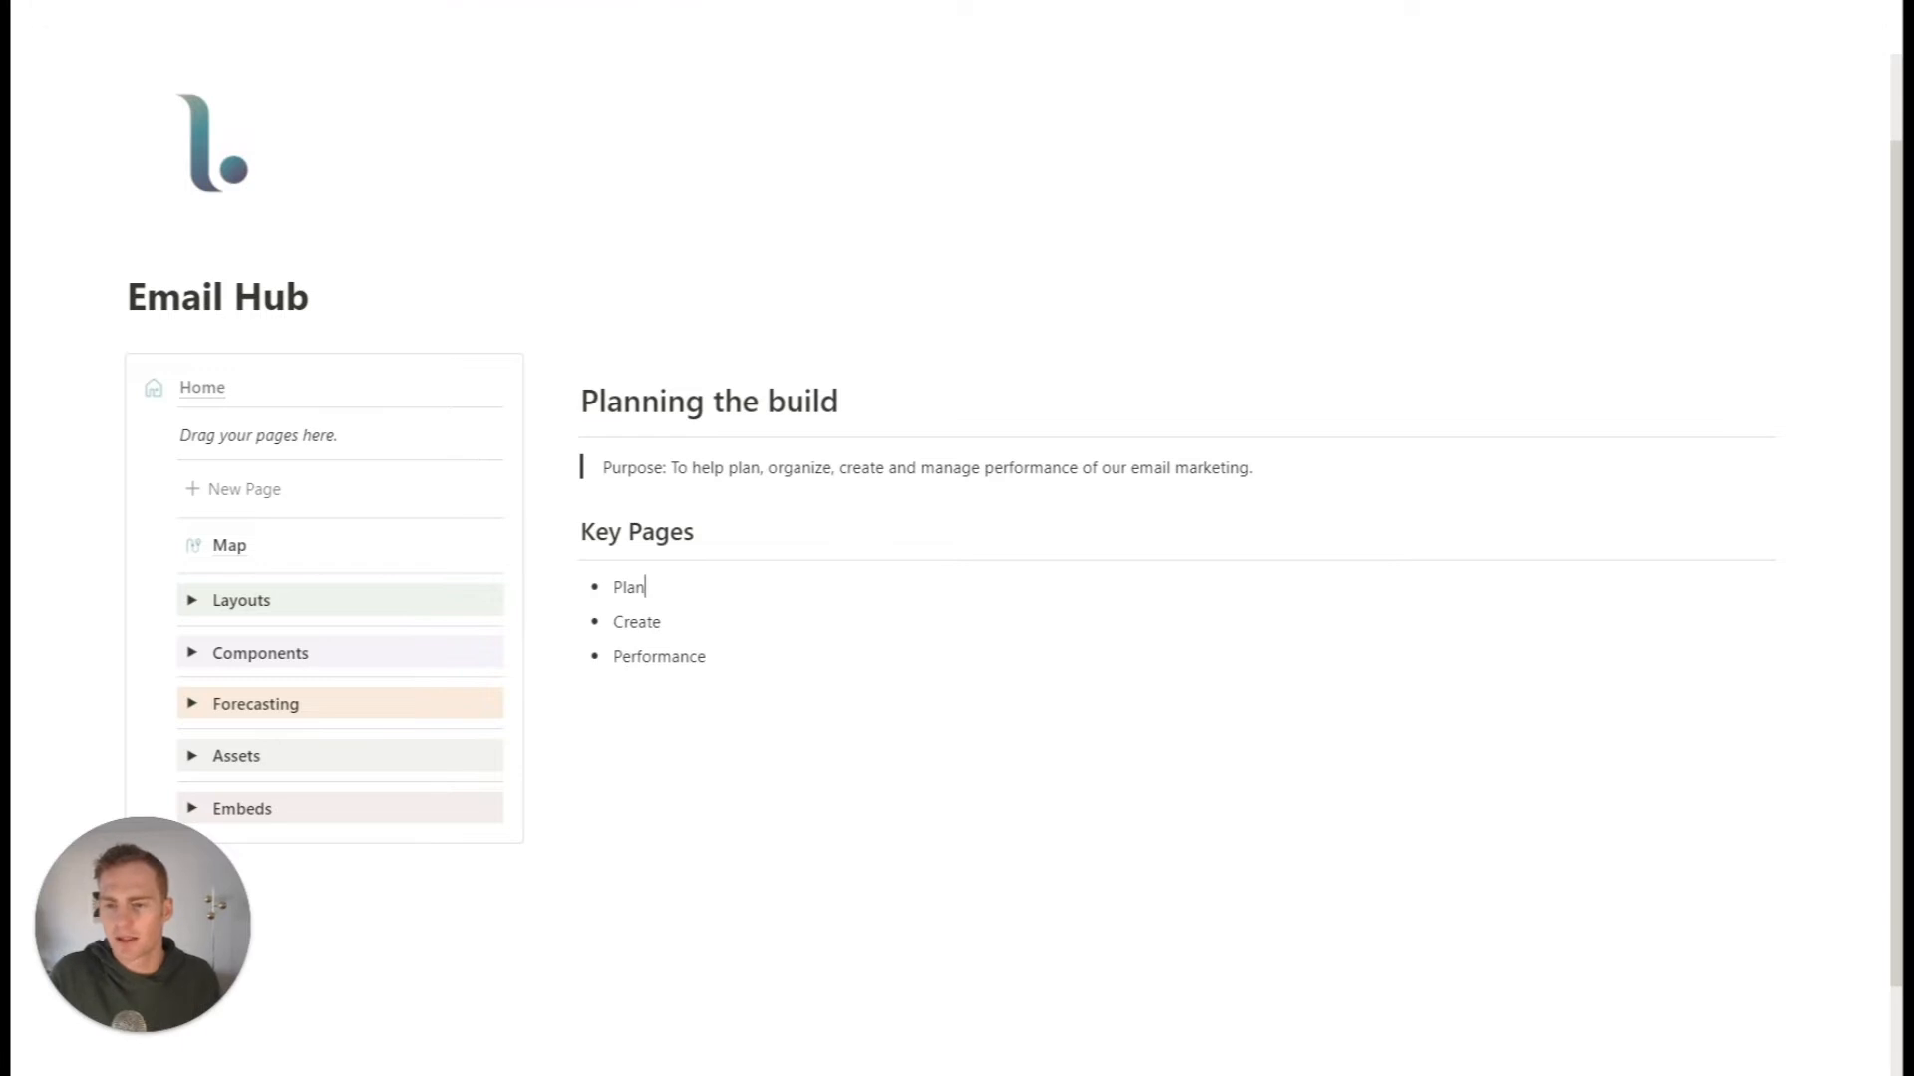
{"action": "type", "text": "ning"}
- Nest the bullets Campaigns, Research, Competitors and Brainstorming under Planning
{"action": "key", "text": "Return"}
{"action": "key", "text": "Tab"}
{"action": "type", "text": "Campaign"}
{"action": "key", "text": "Return"}
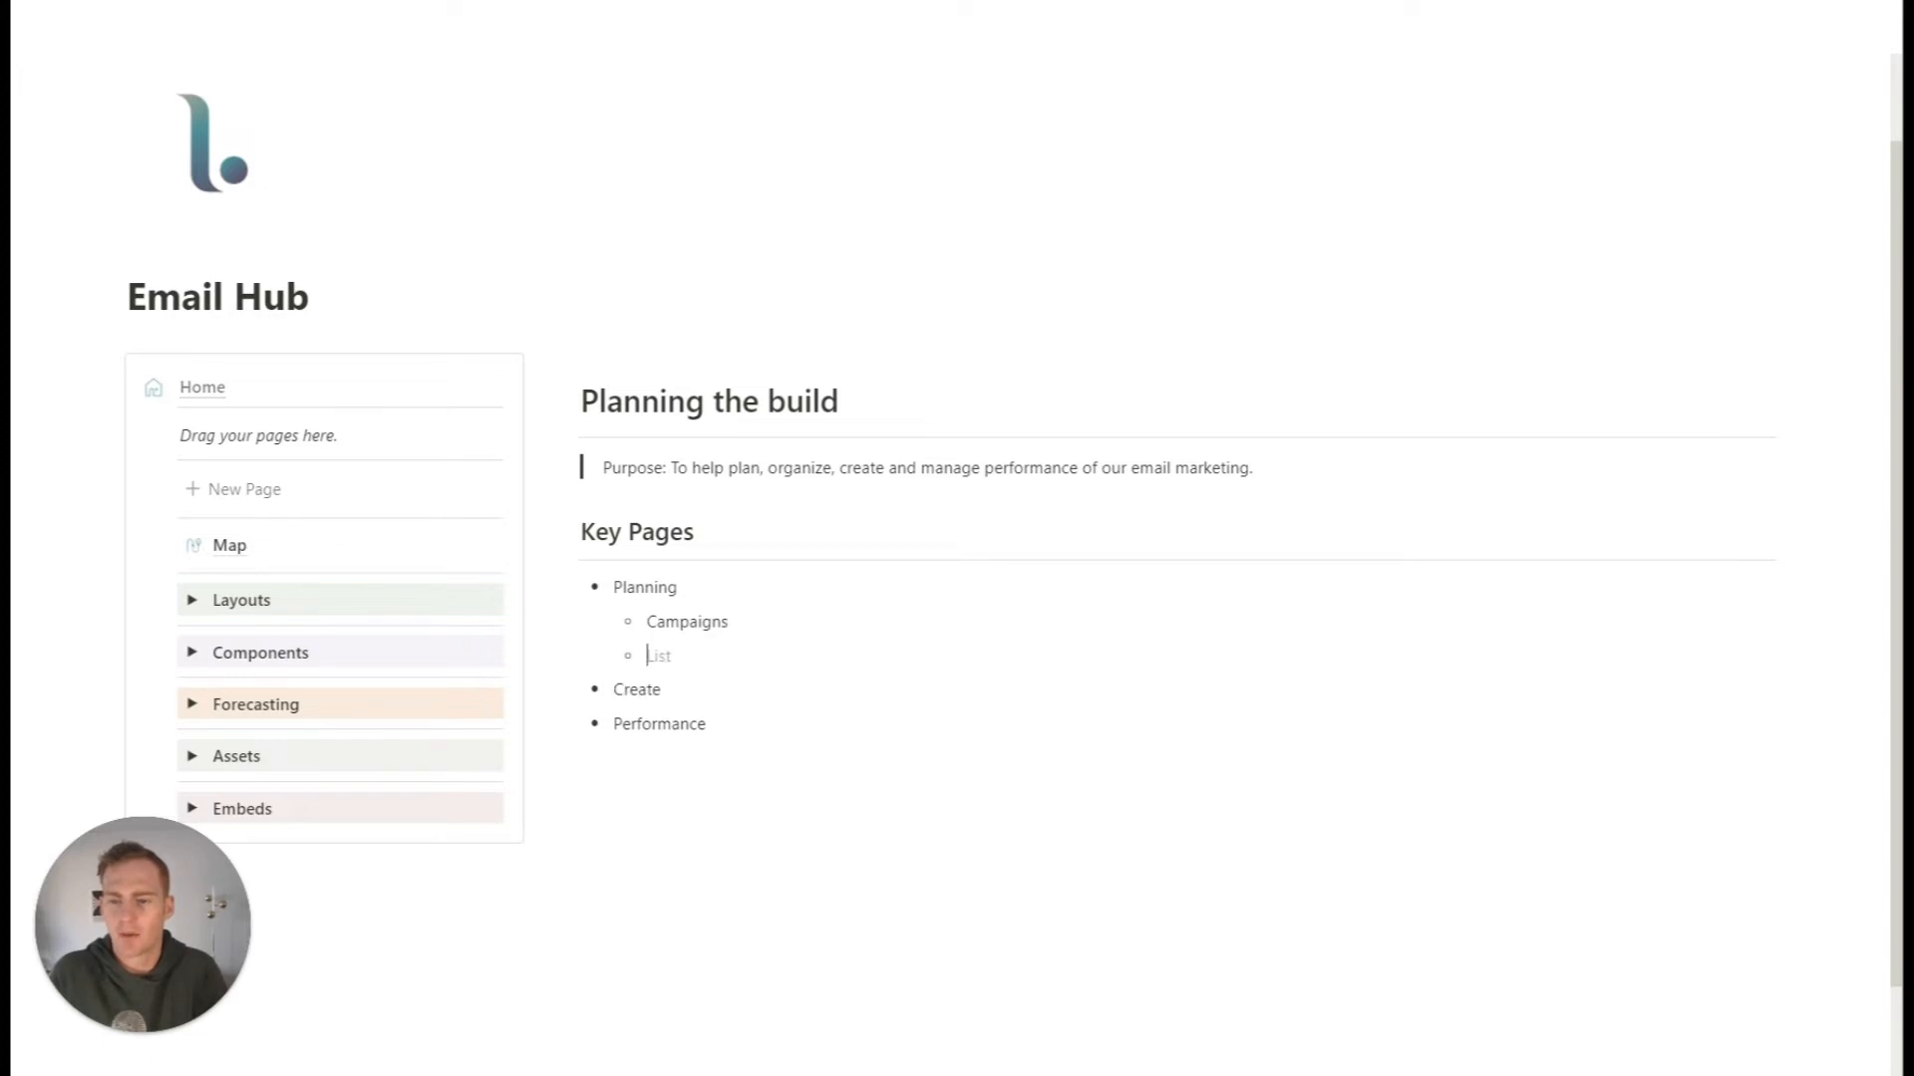
{"action": "type", "text": "Research"}
{"action": "key", "text": "Return"}
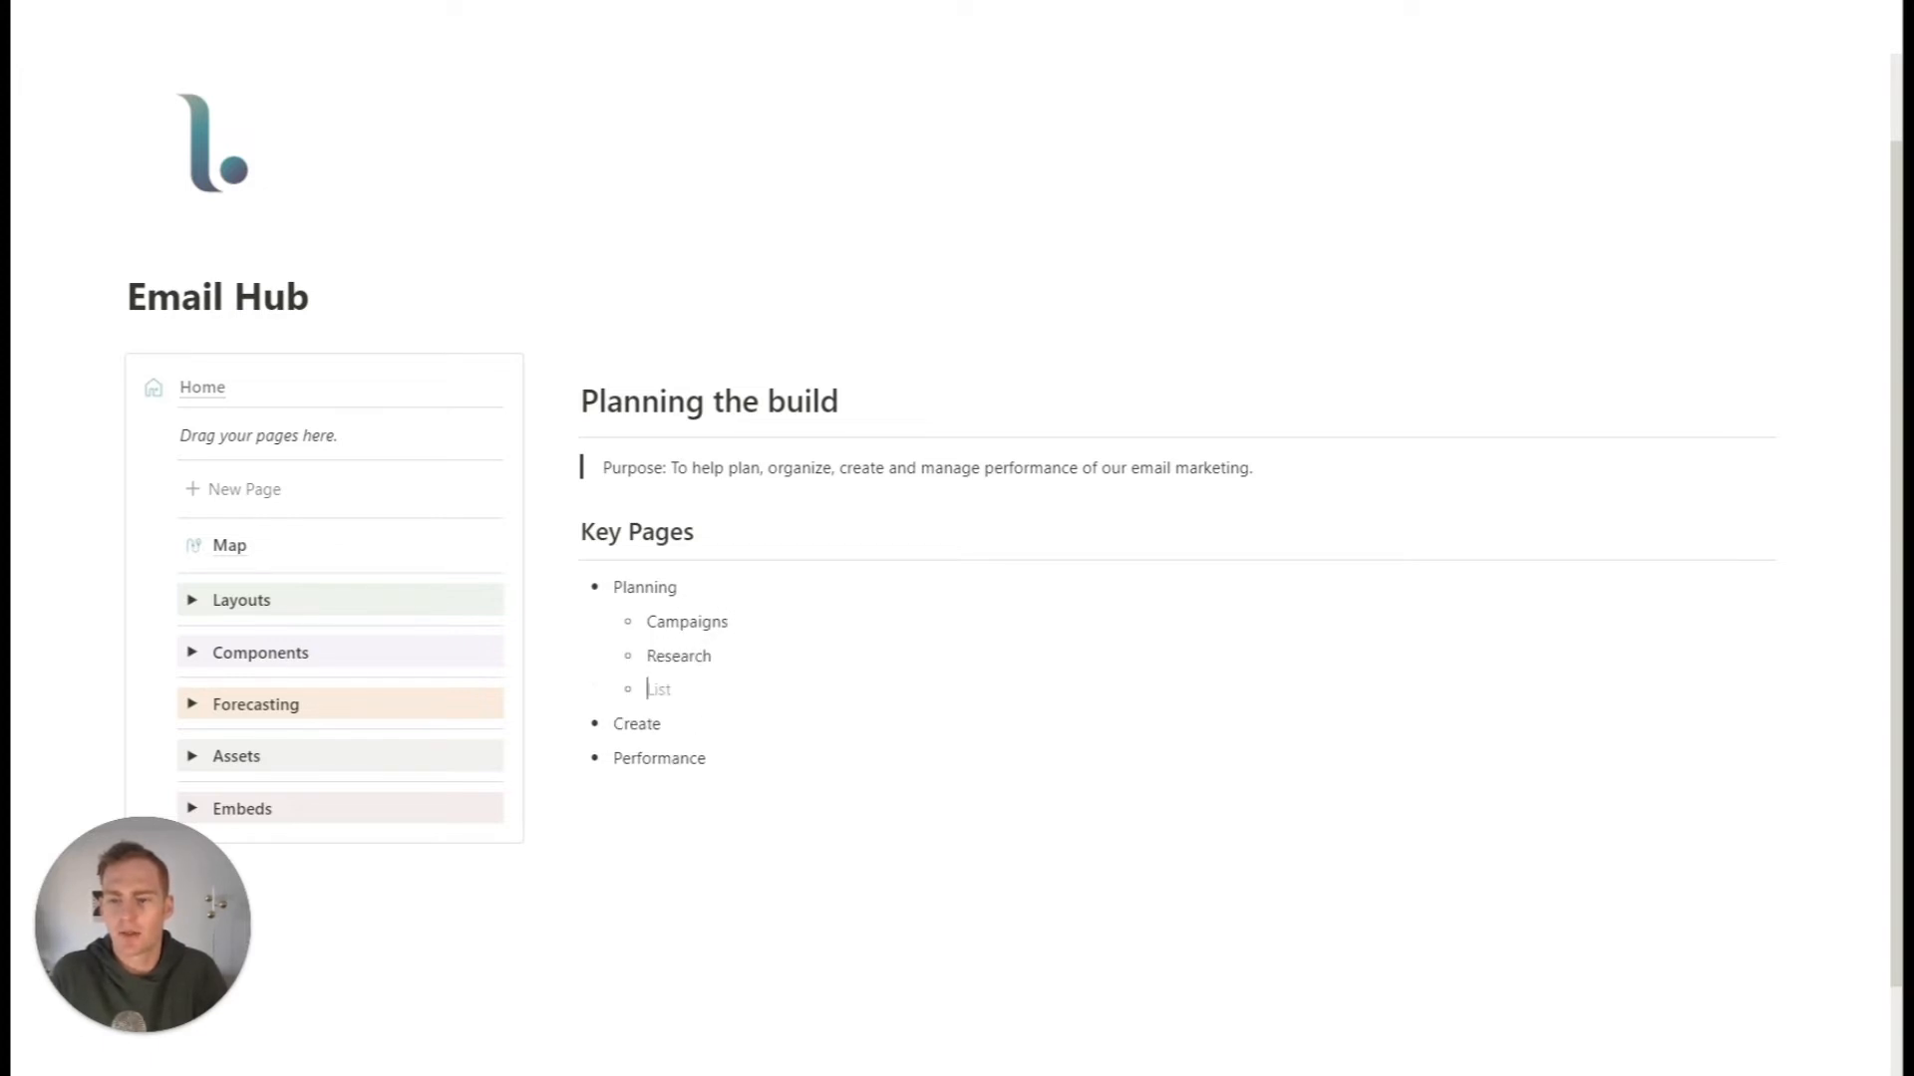
{"action": "type", "text": "Compeitt"}
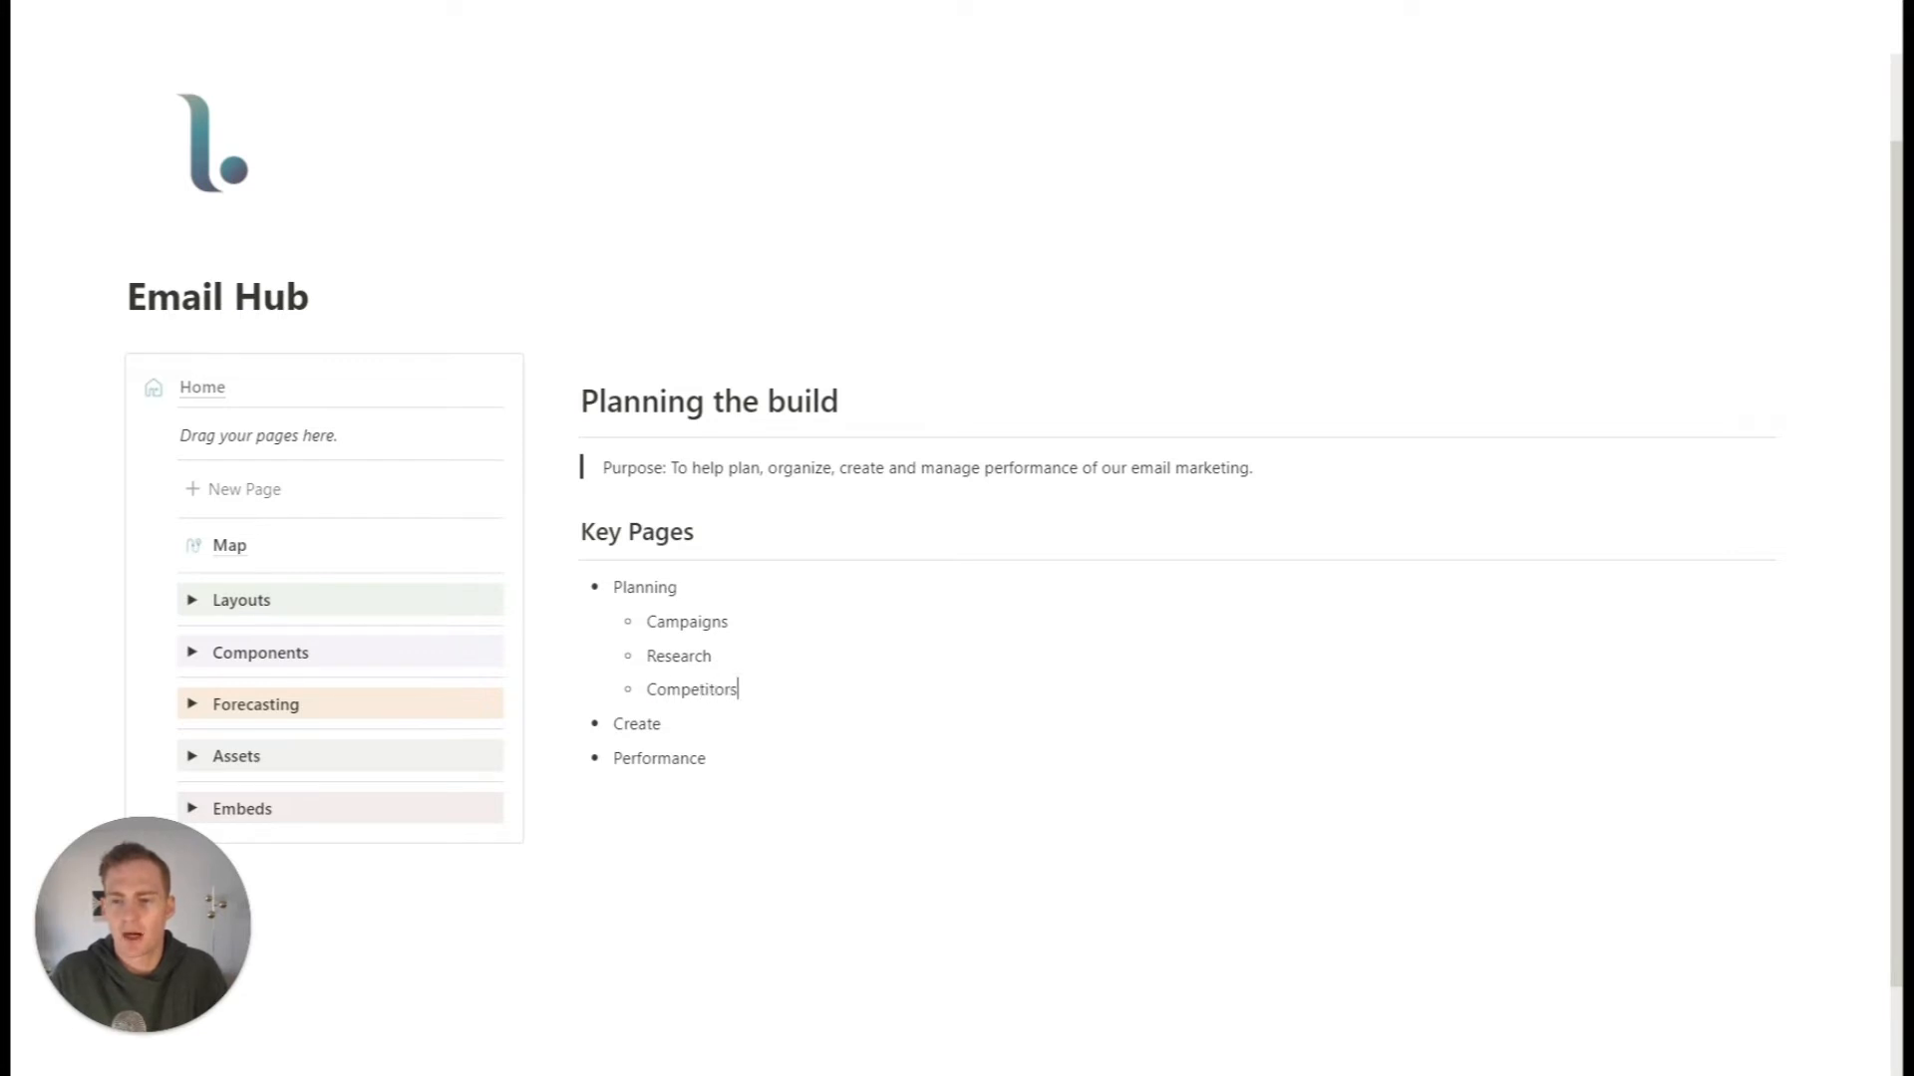
{"action": "key", "text": "Return"}
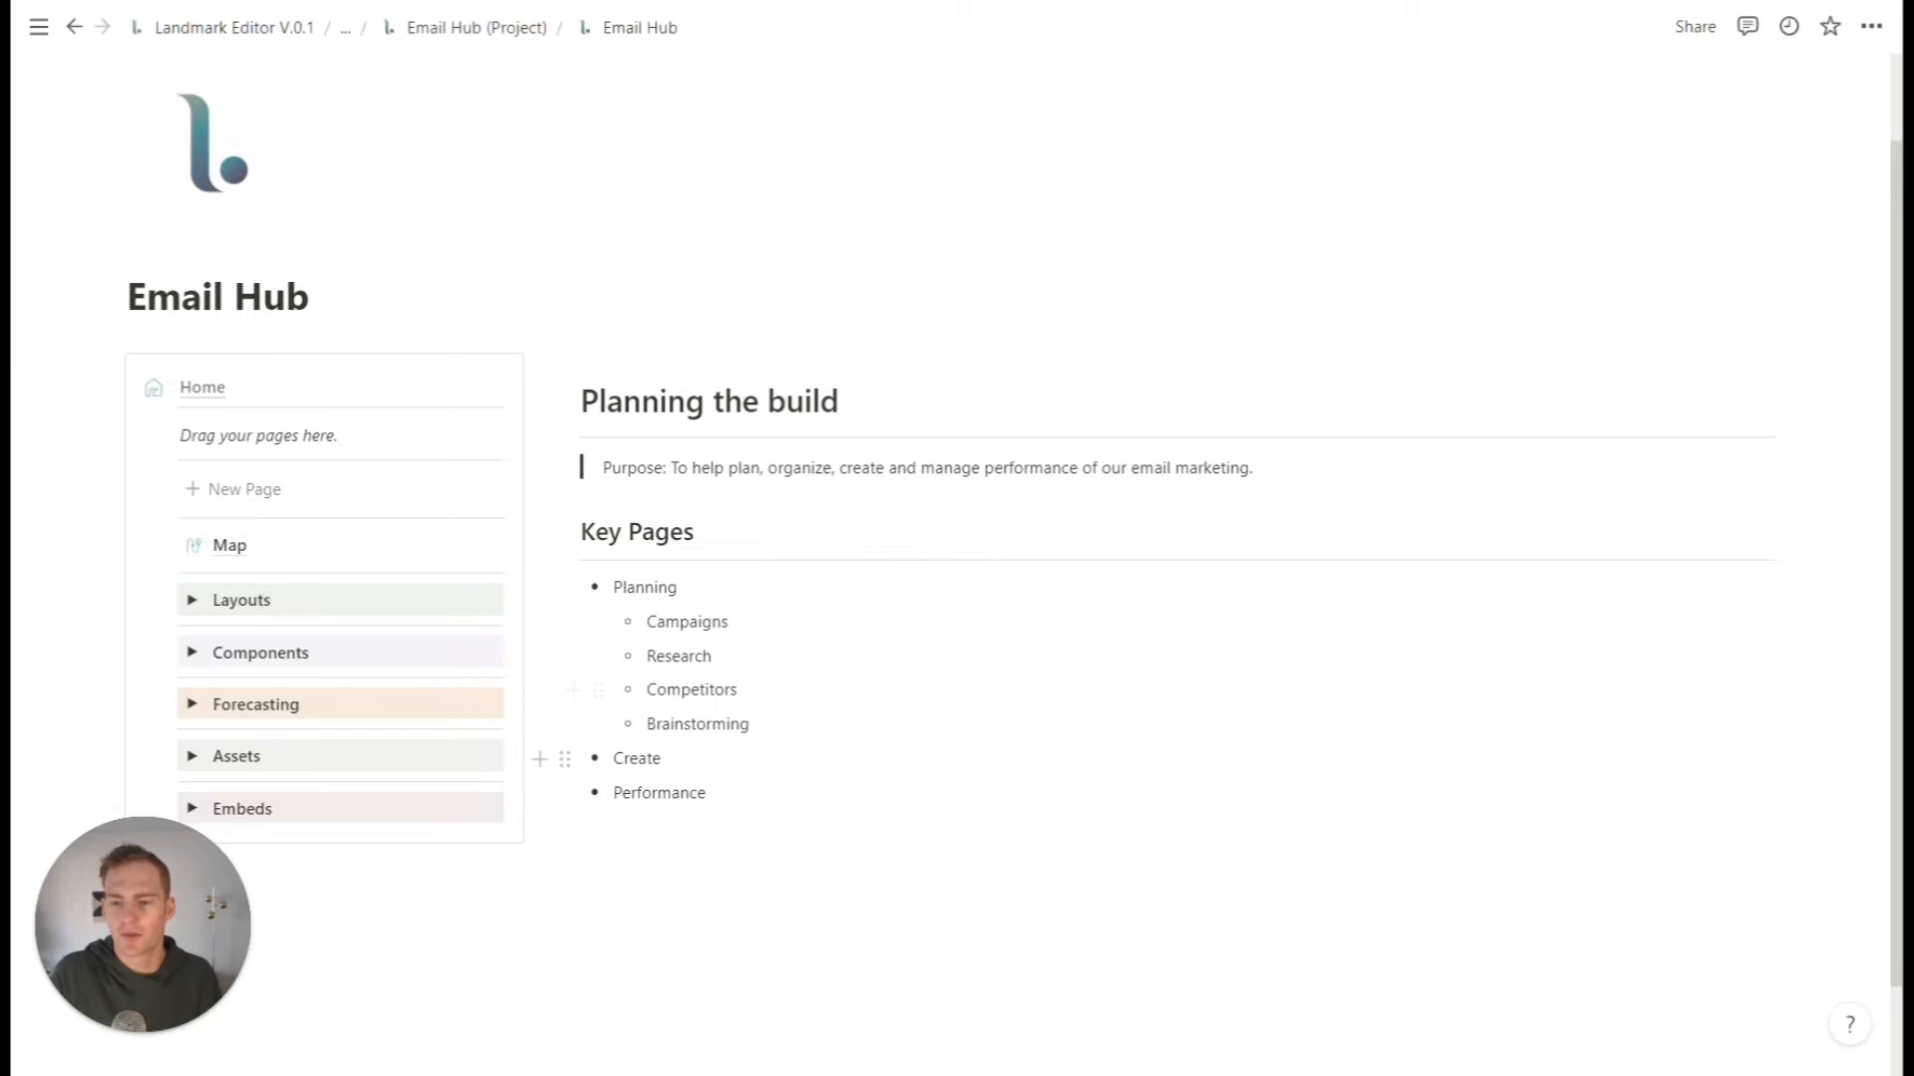
- Nest the bullets Emails and Tasks under Create in the Key Pages list
{"action": "key", "text": "Return"}
{"action": "key", "text": "Tab"}
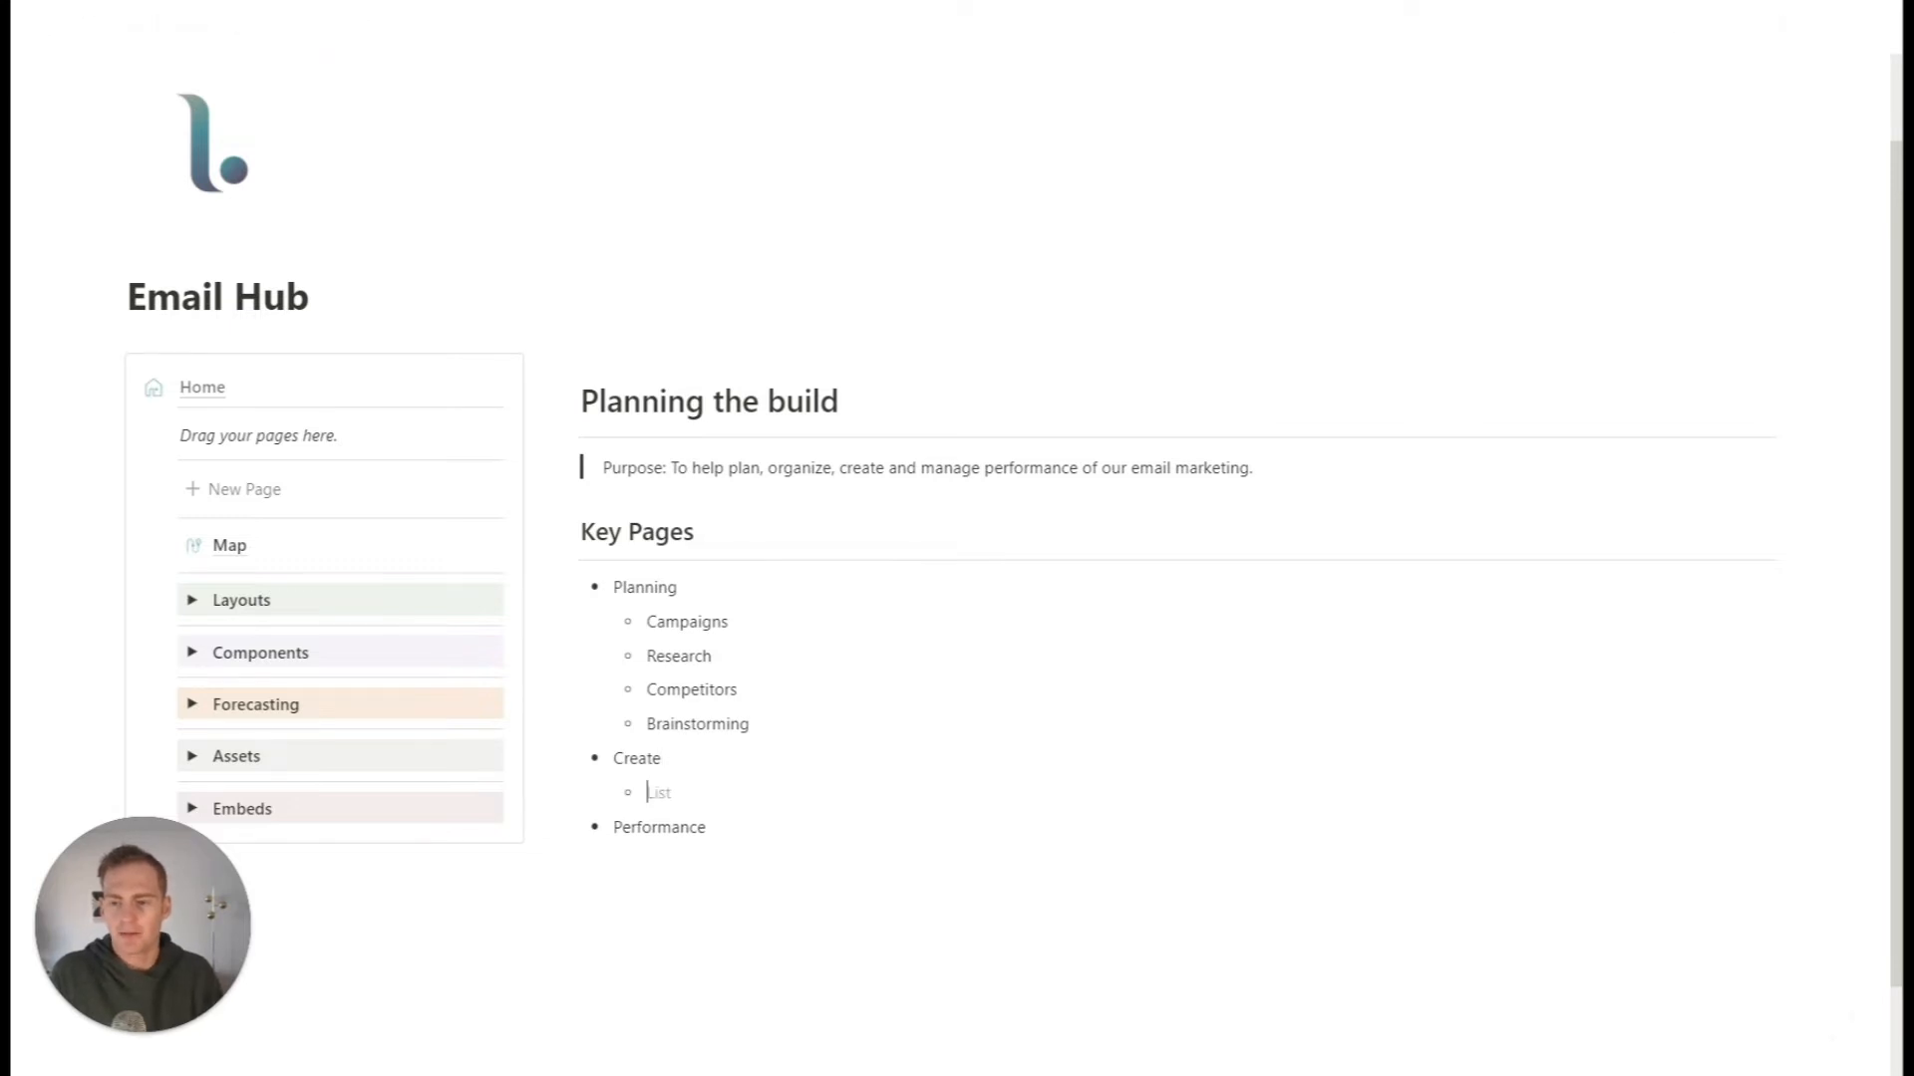
{"action": "type", "text": "Emails"}
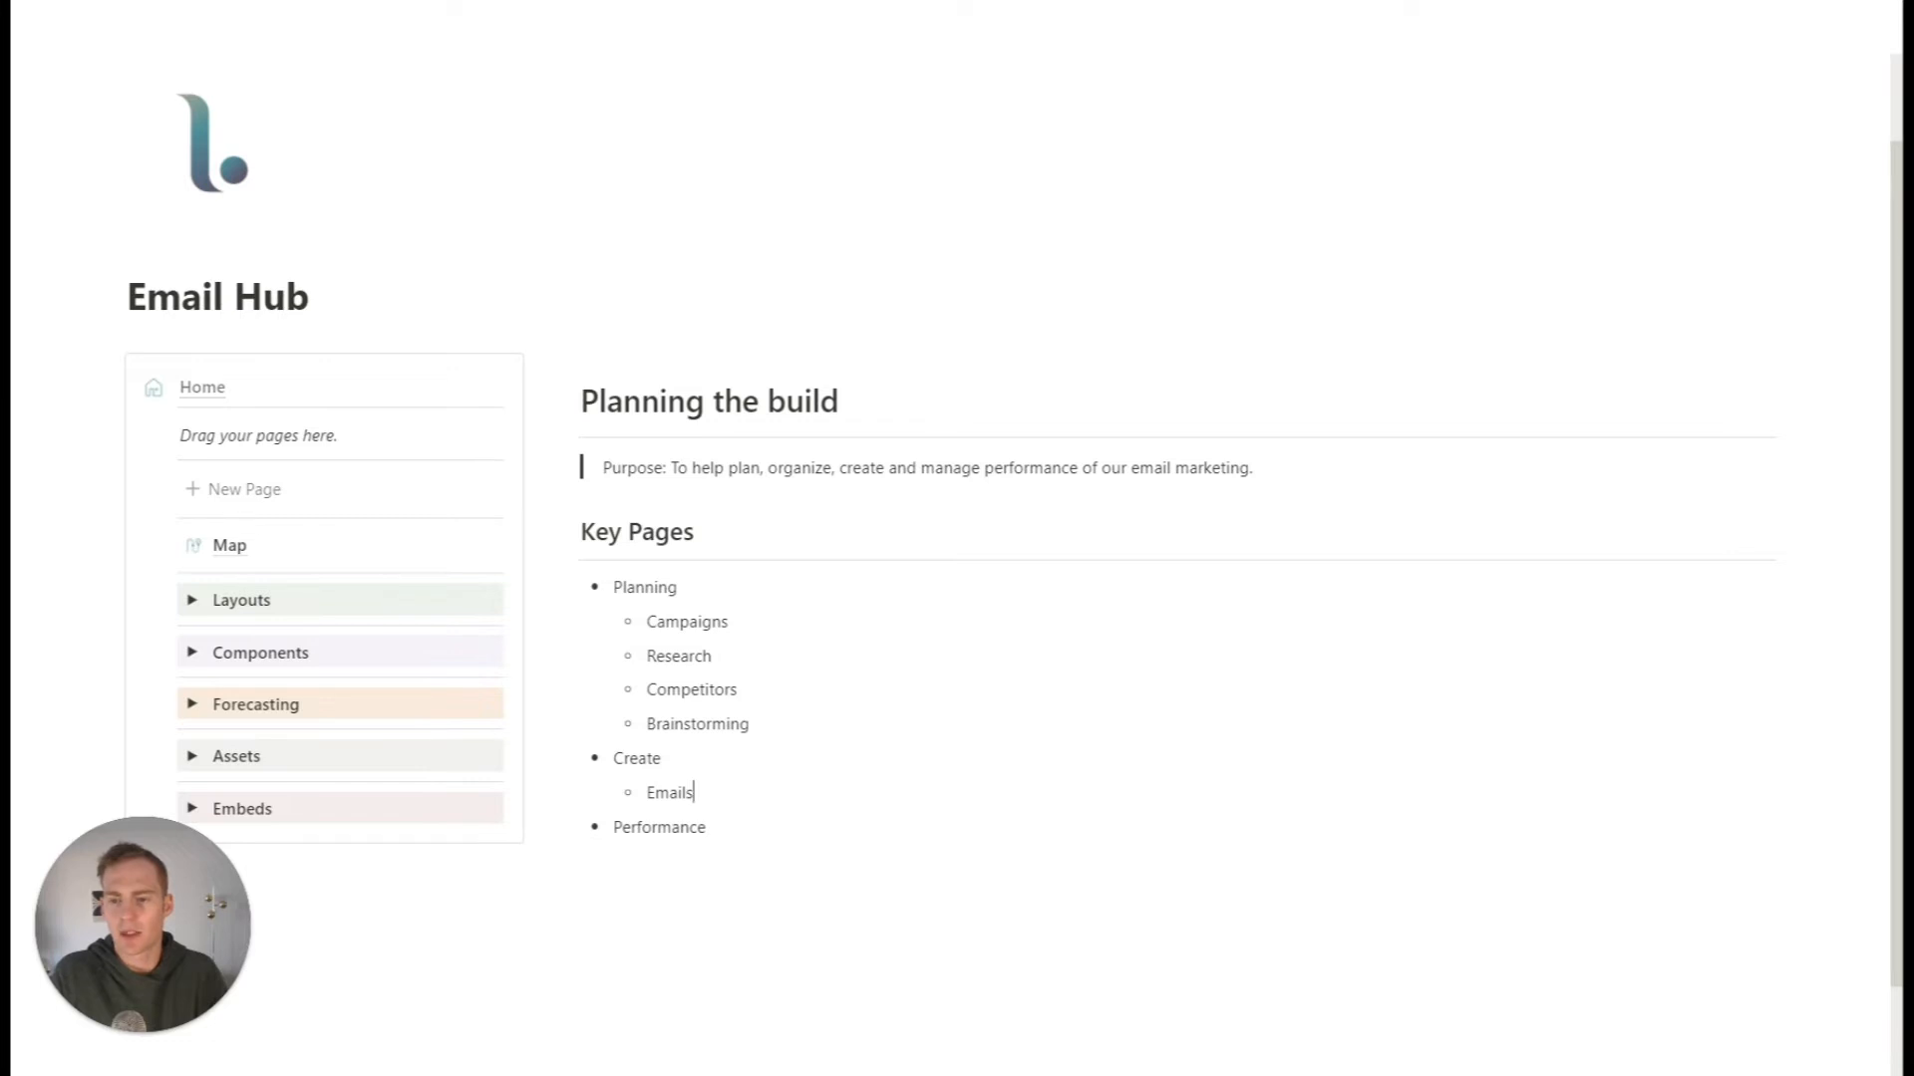
{"action": "key", "text": "Return"}
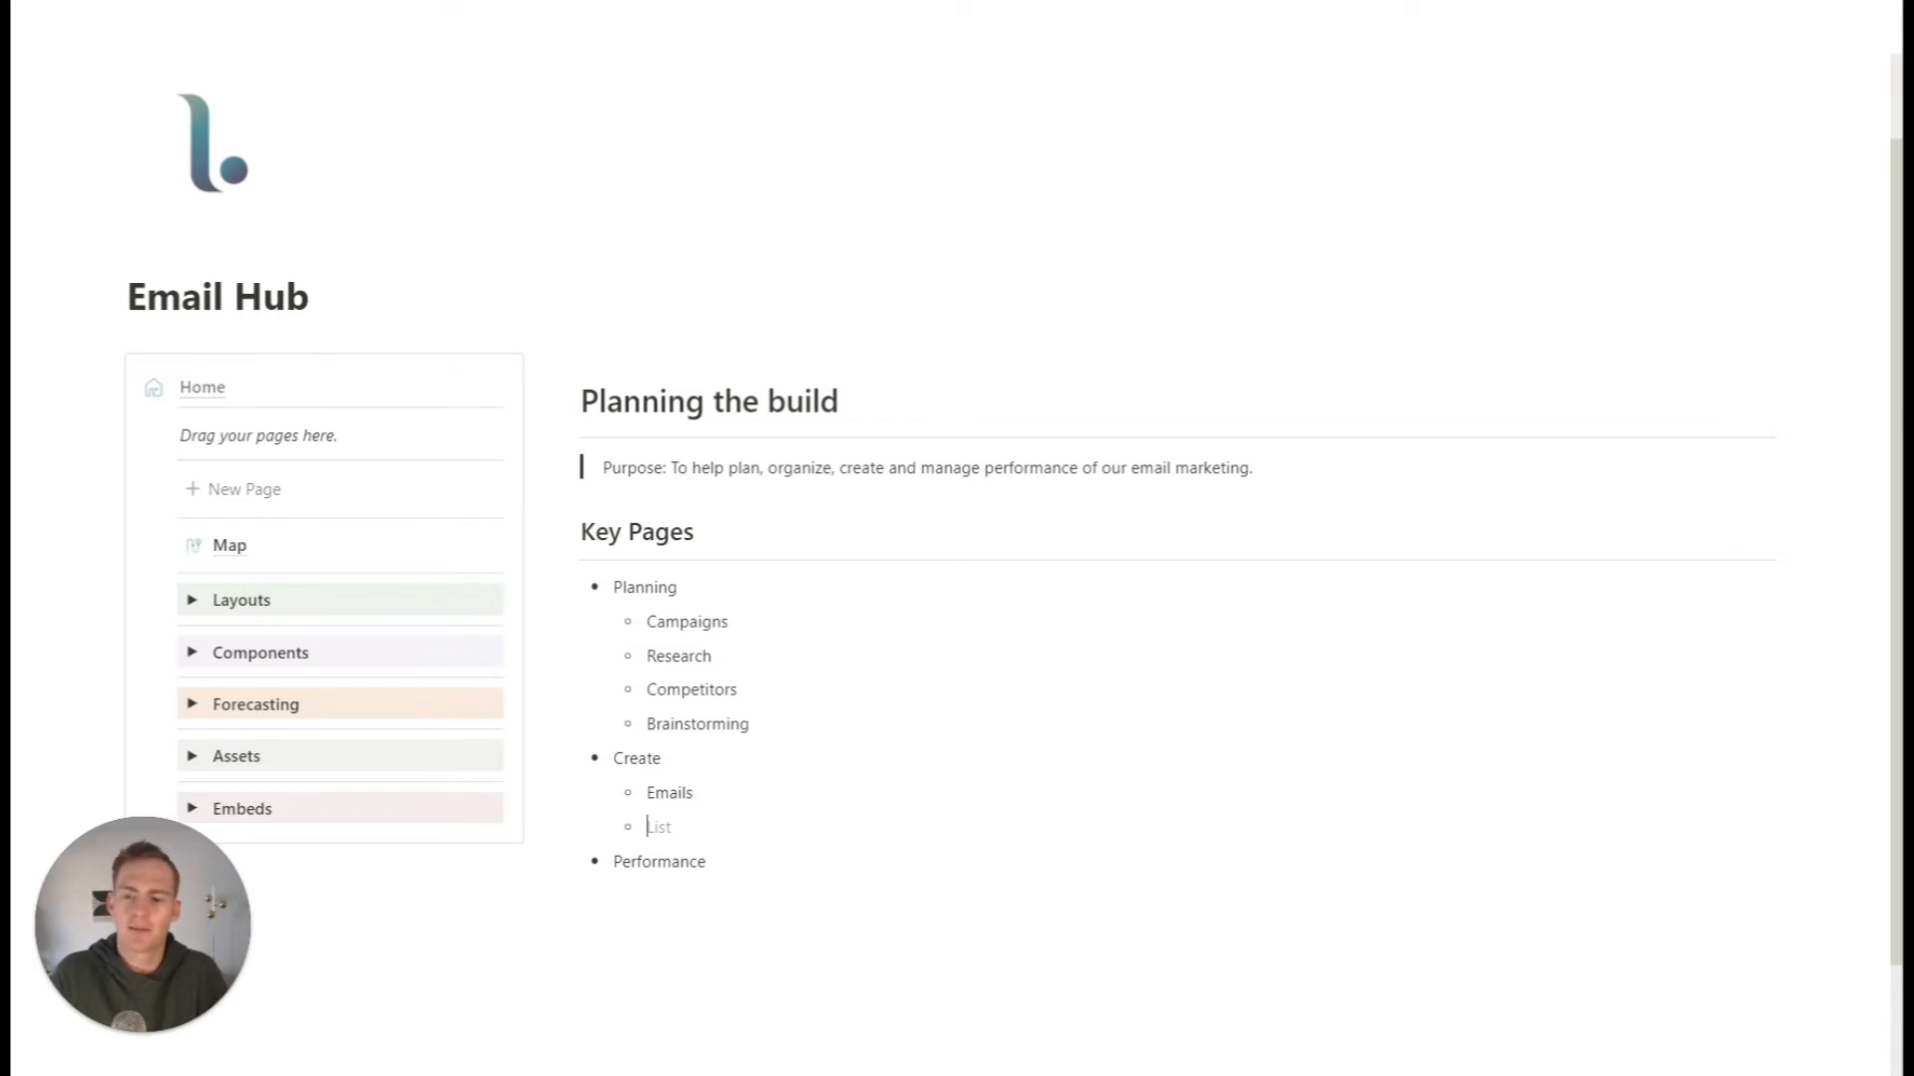
{"action": "type", "text": "Tasks"}
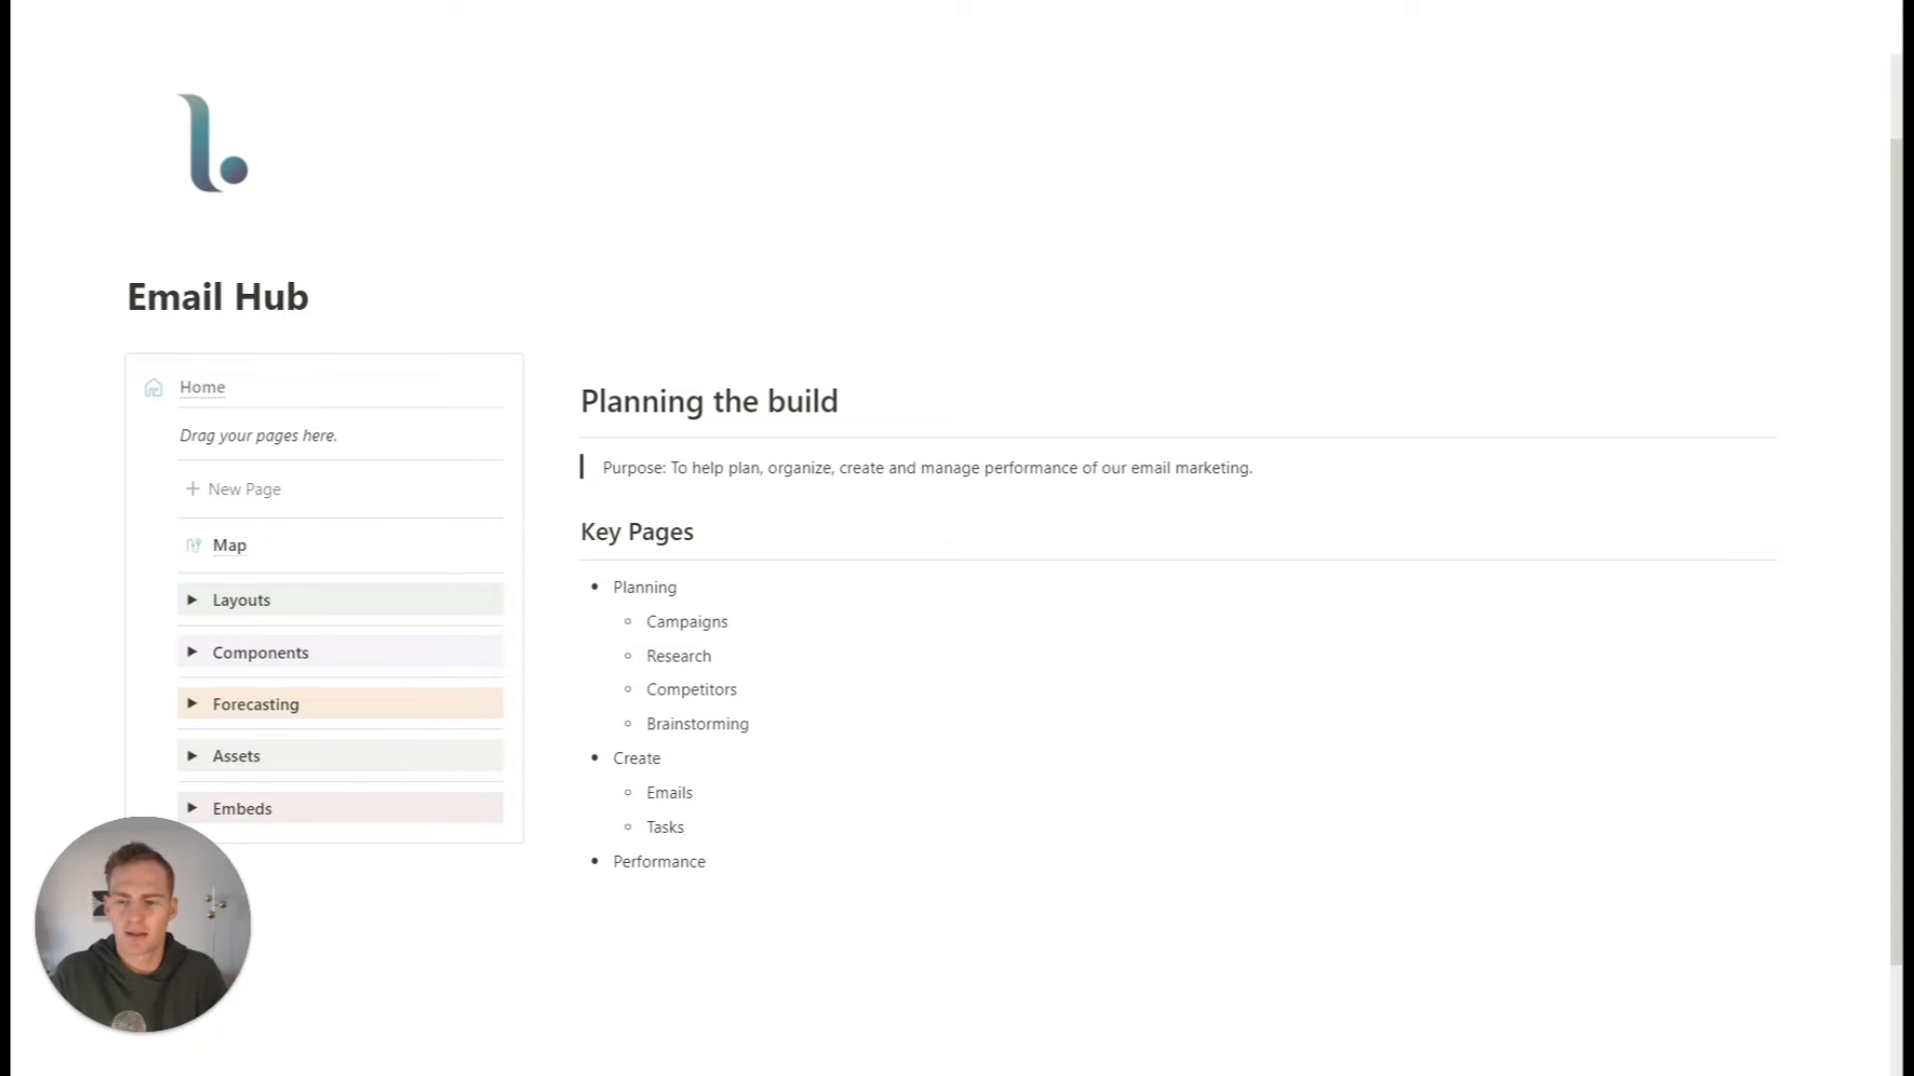
- Nest the bullets Open rates, CTR and Replies under Performance and add an Objectives bullet under Planning
{"action": "scroll", "coordinate": [697, 725], "scroll_direction": "down", "scroll_amount": 1}
{"action": "left_click", "coordinate": [658, 760]}
{"action": "type", "text": "-"}
{"action": "key", "text": "BackSpace"}
{"action": "key", "text": "BackSpace"}
{"action": "key", "text": "Return"}
{"action": "key", "text": "Tab"}
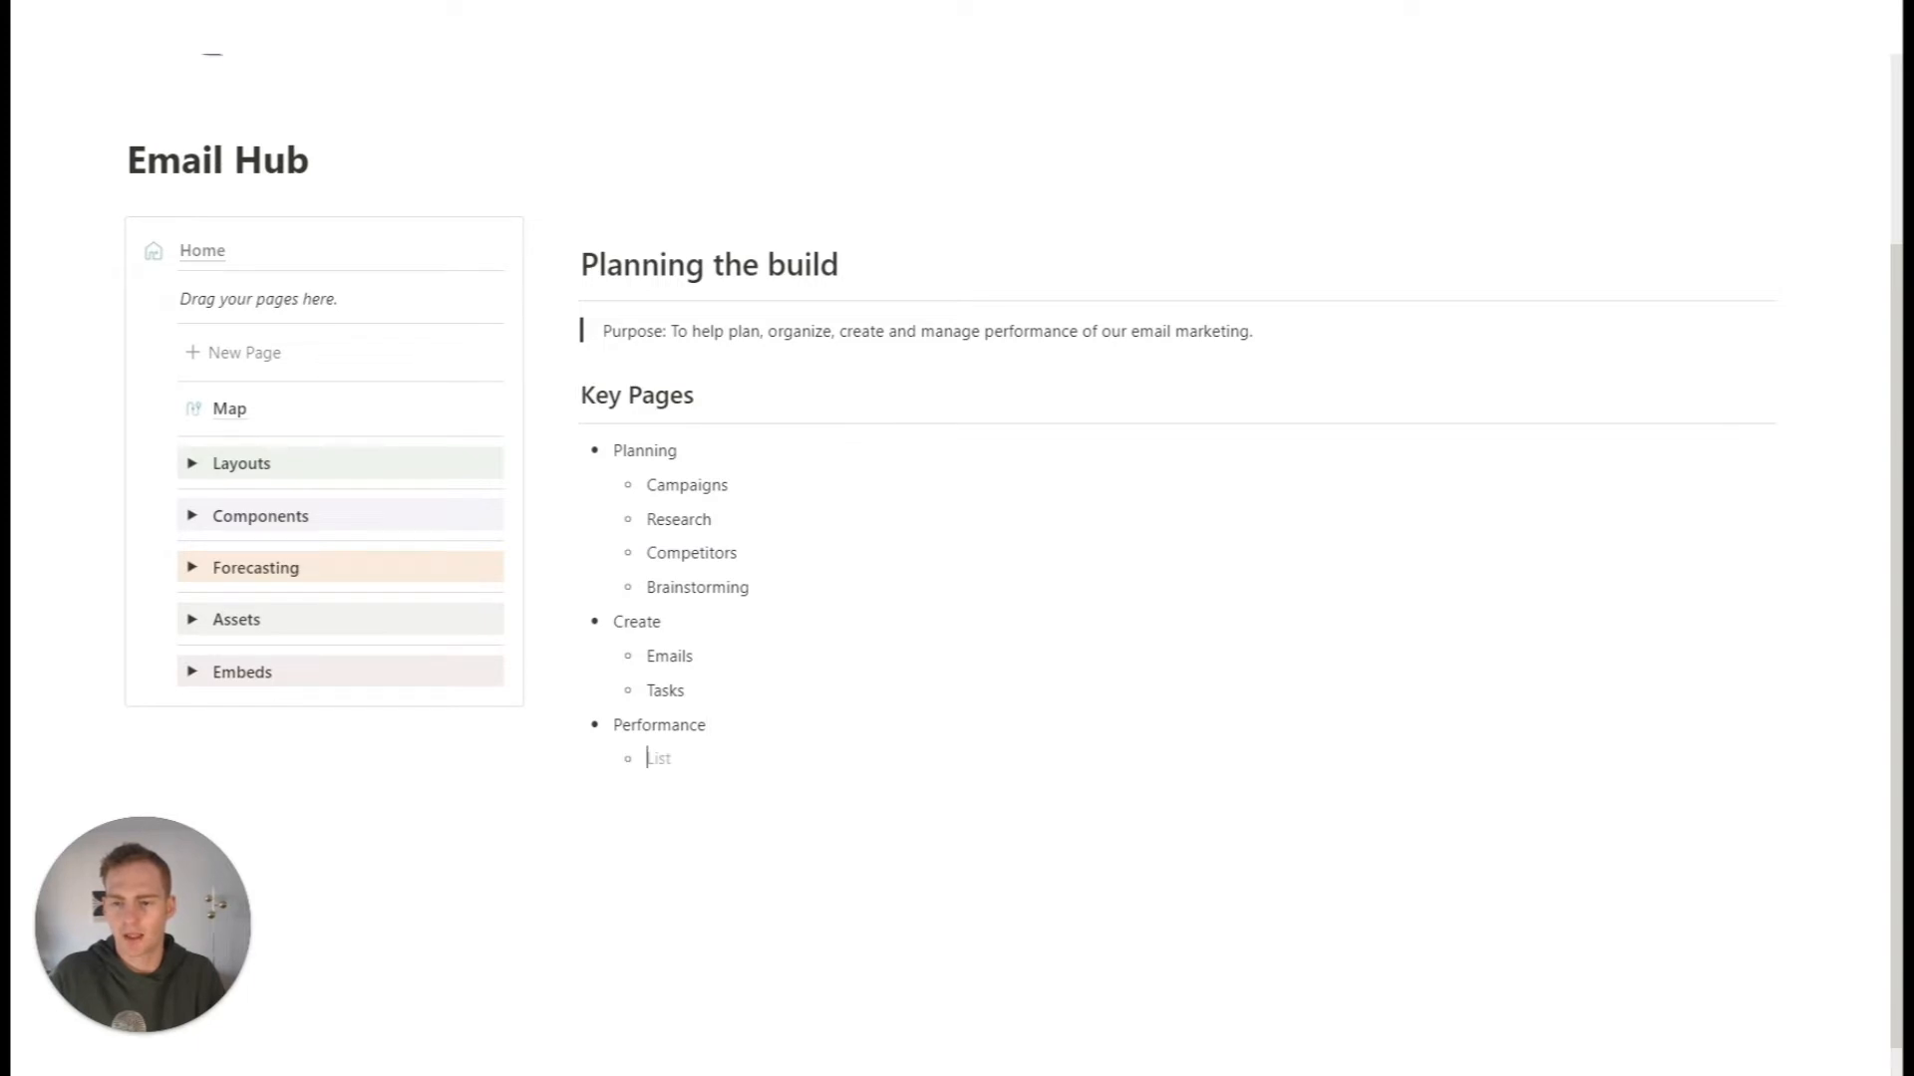
{"action": "type", "text": "Open rates"}
{"action": "key", "text": "Return"}
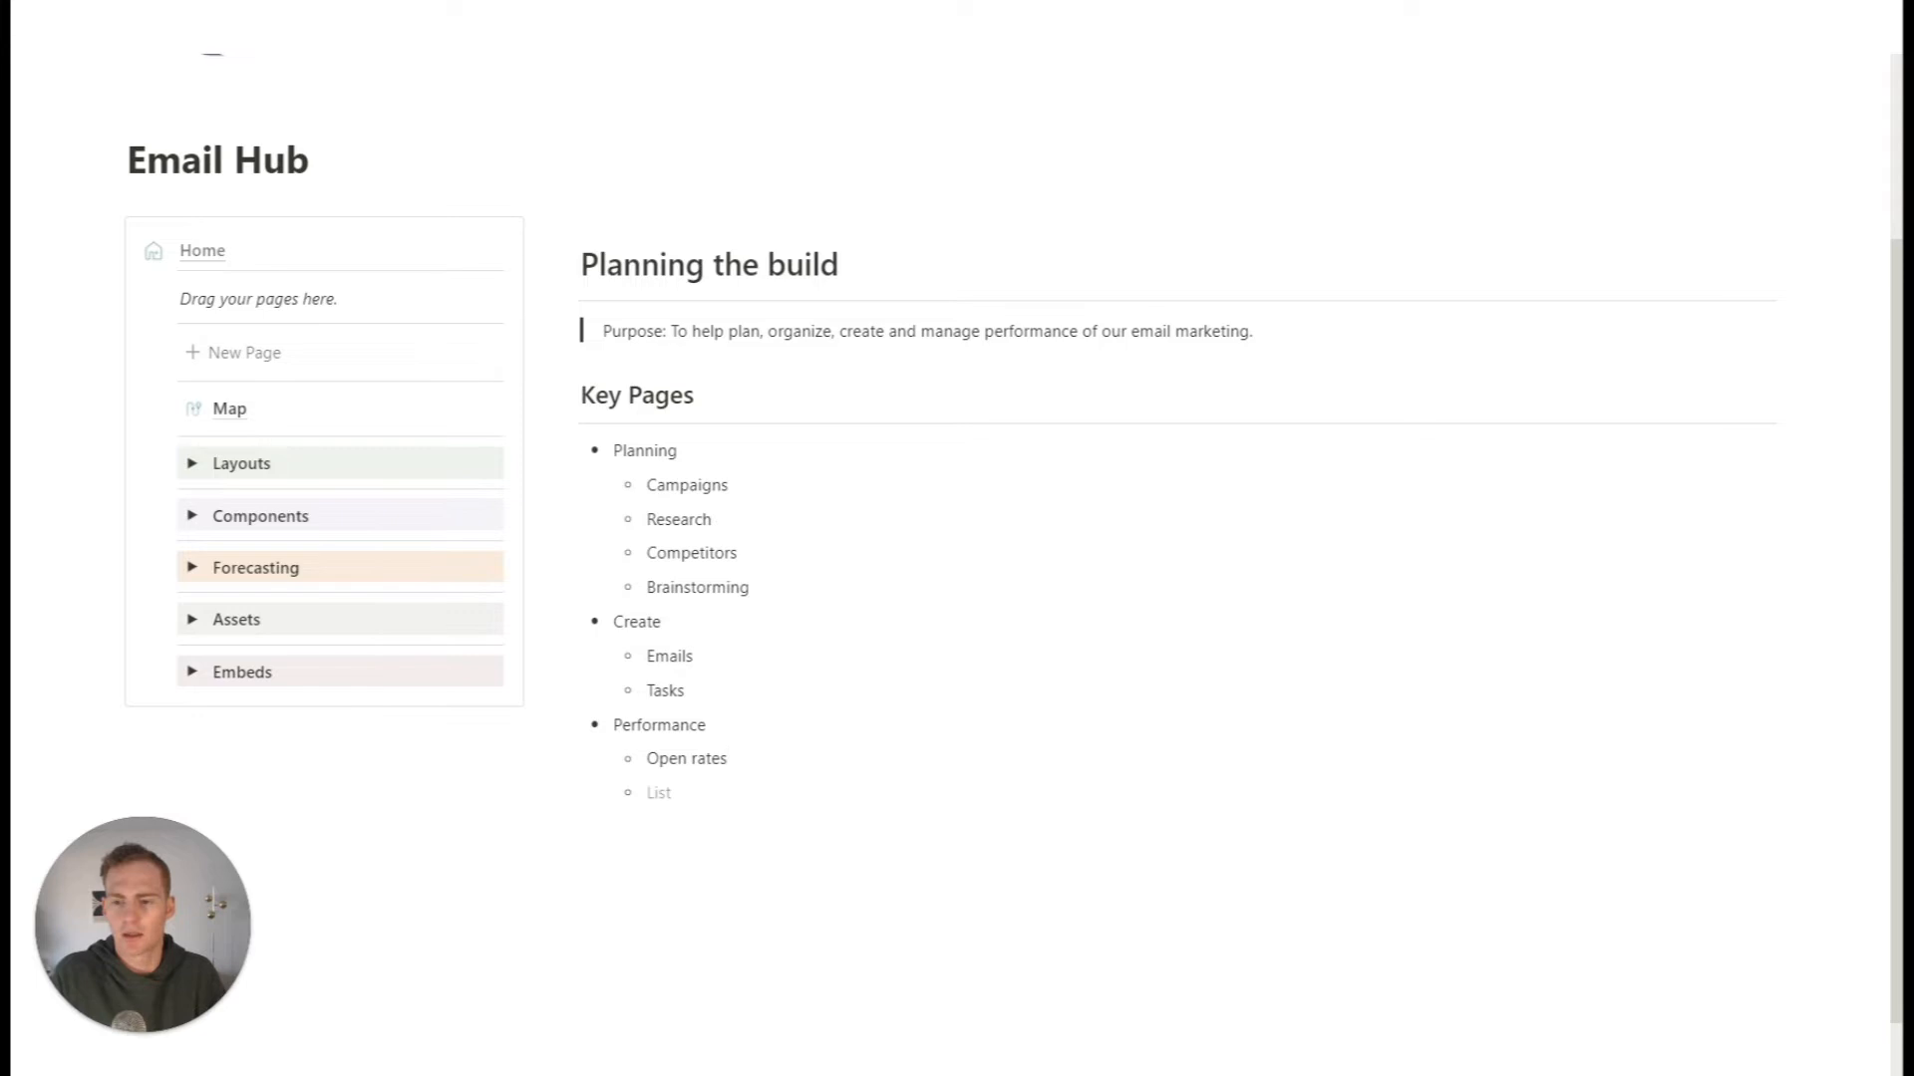
{"action": "type", "text": "CTR"}
{"action": "key", "text": "Return"}
{"action": "type", "text": "Replies"}
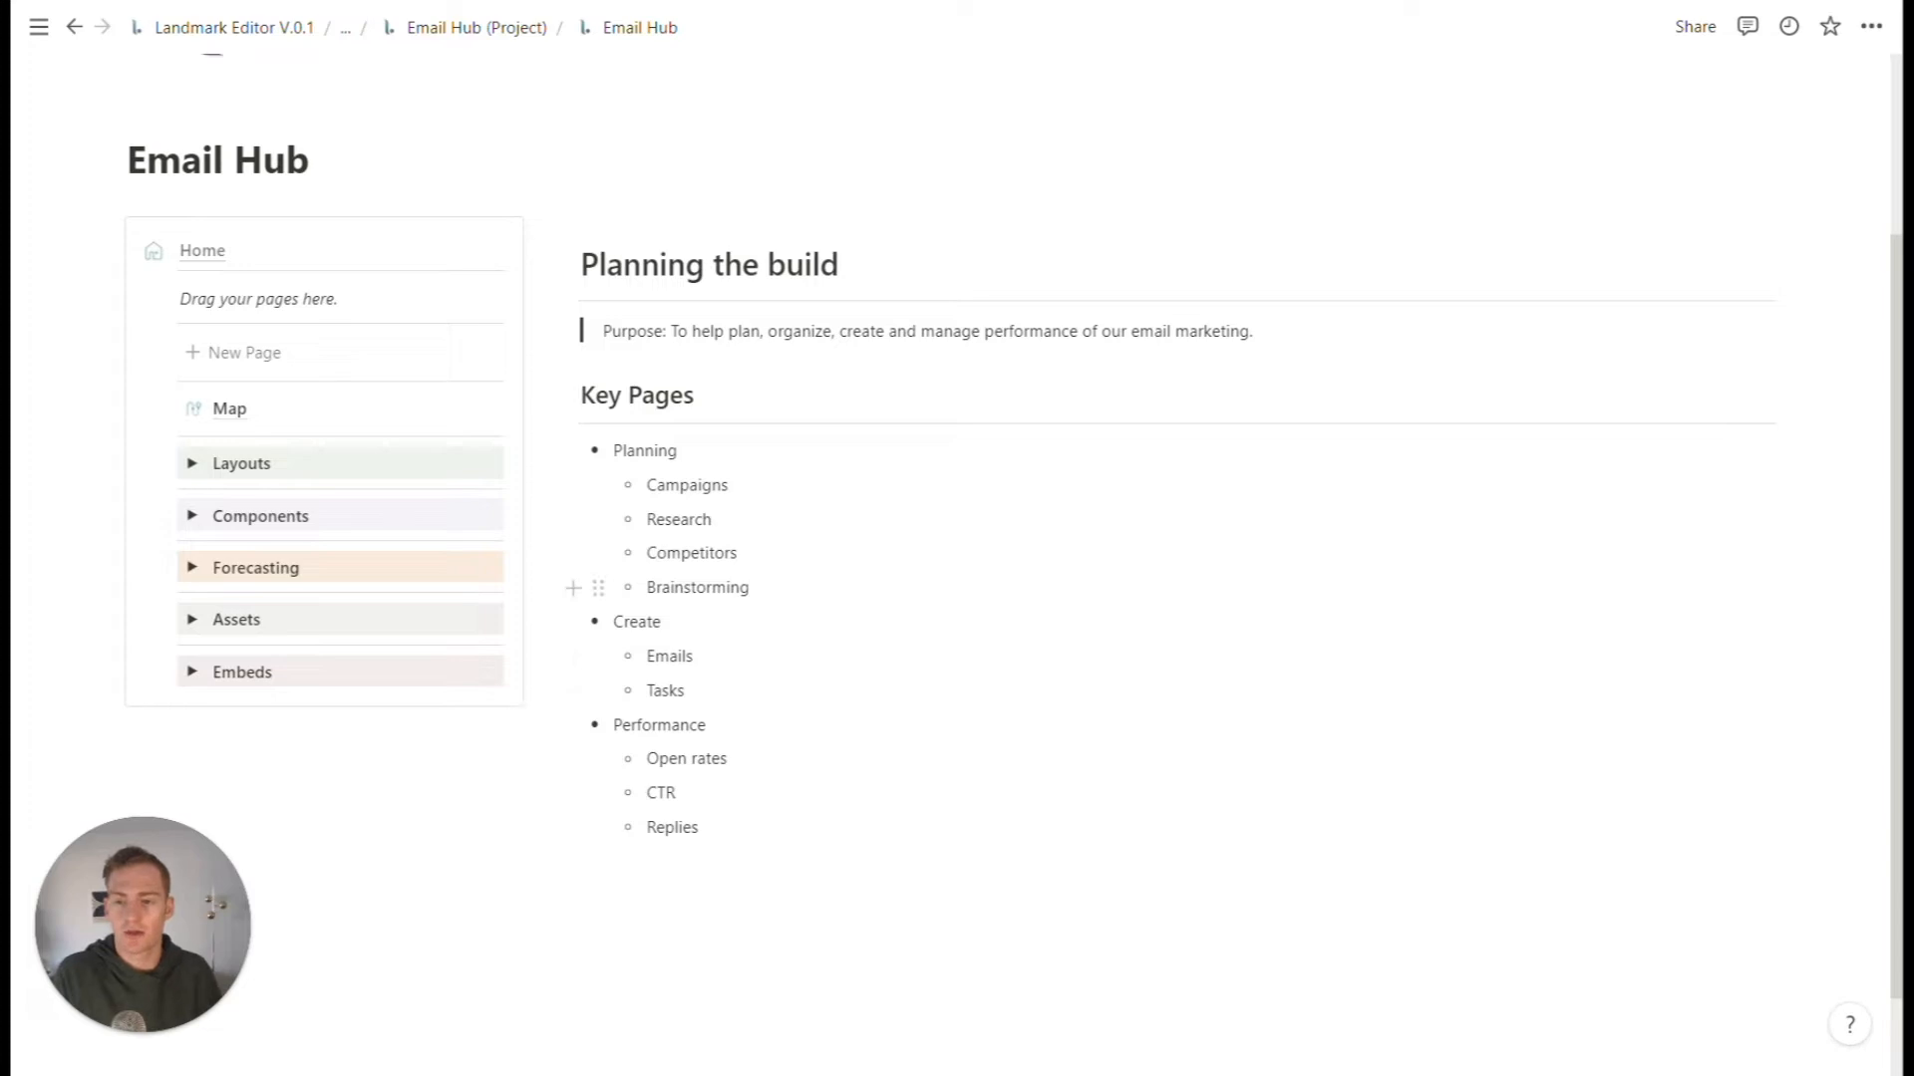
{"action": "key", "text": "Return"}
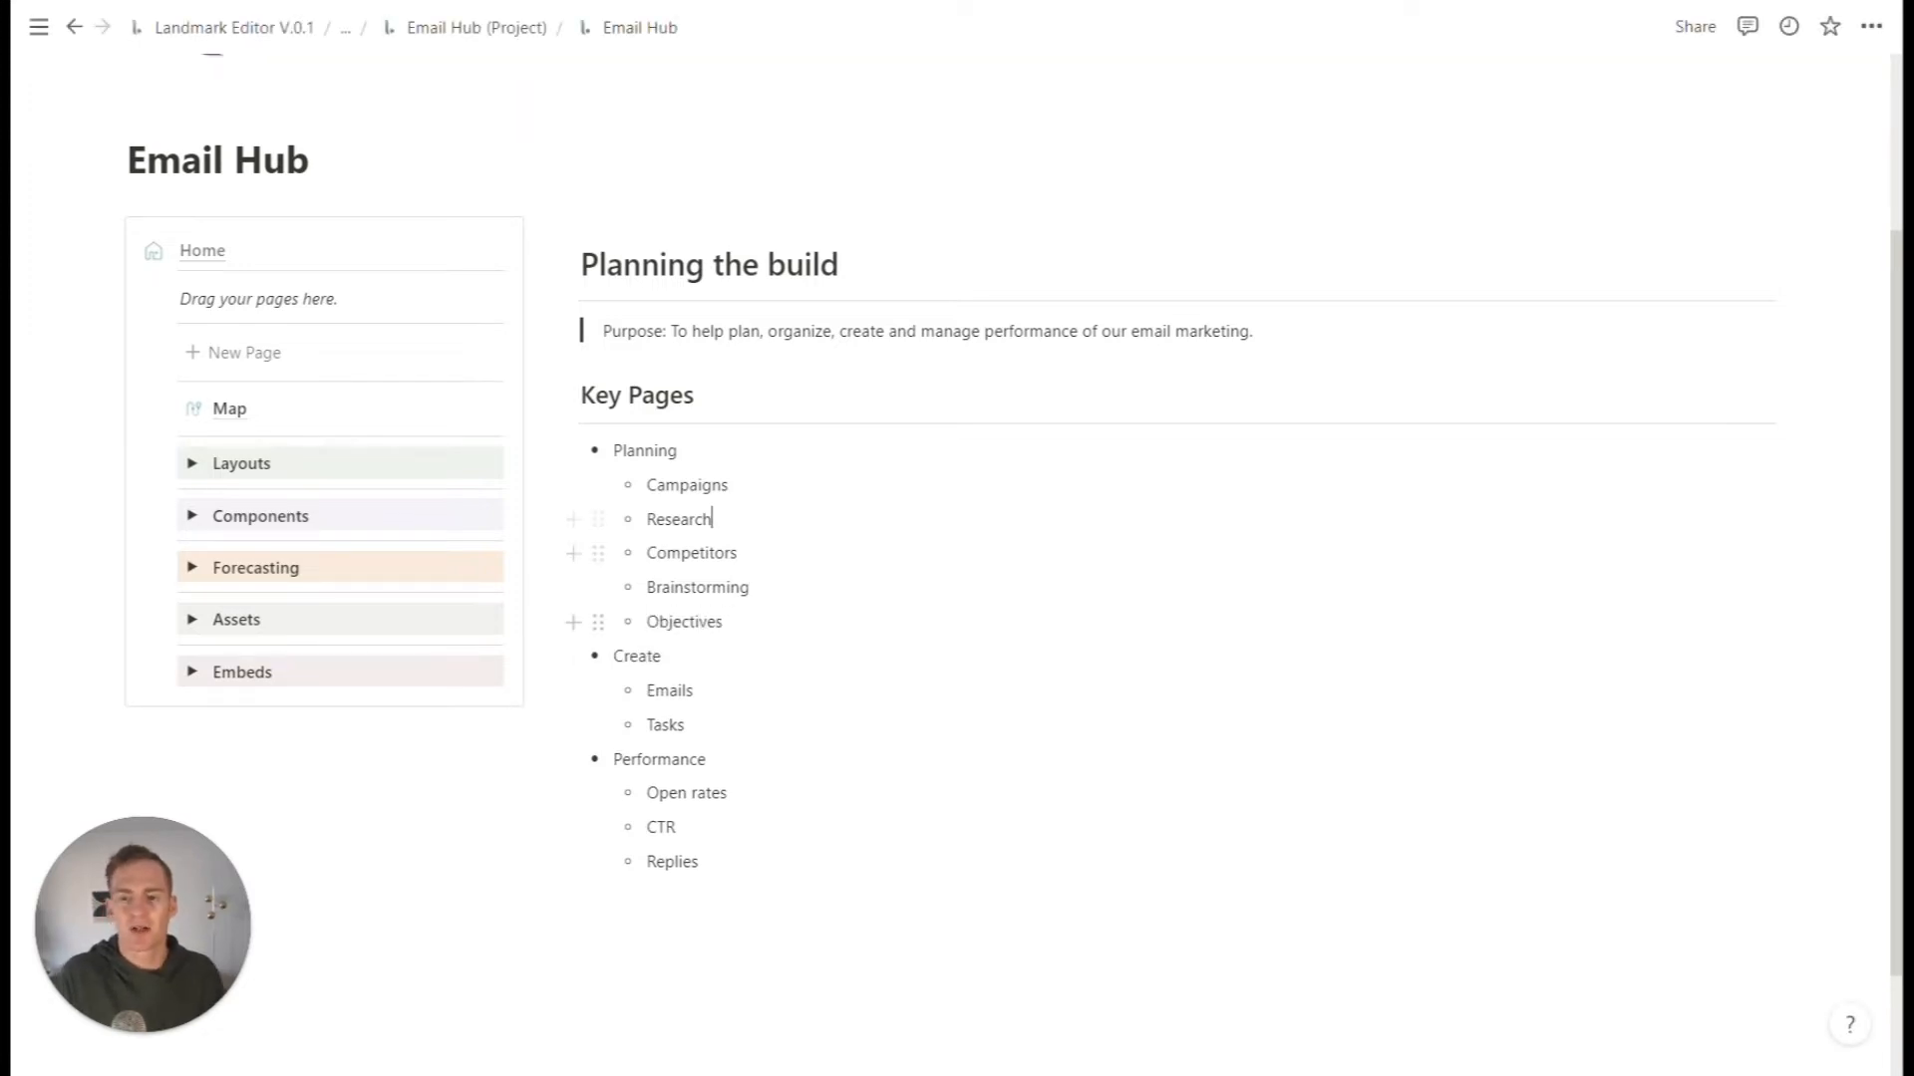
- Create a new page from the navigation menu and move its link directly below Home
{"action": "left_click", "coordinate": [231, 361]}
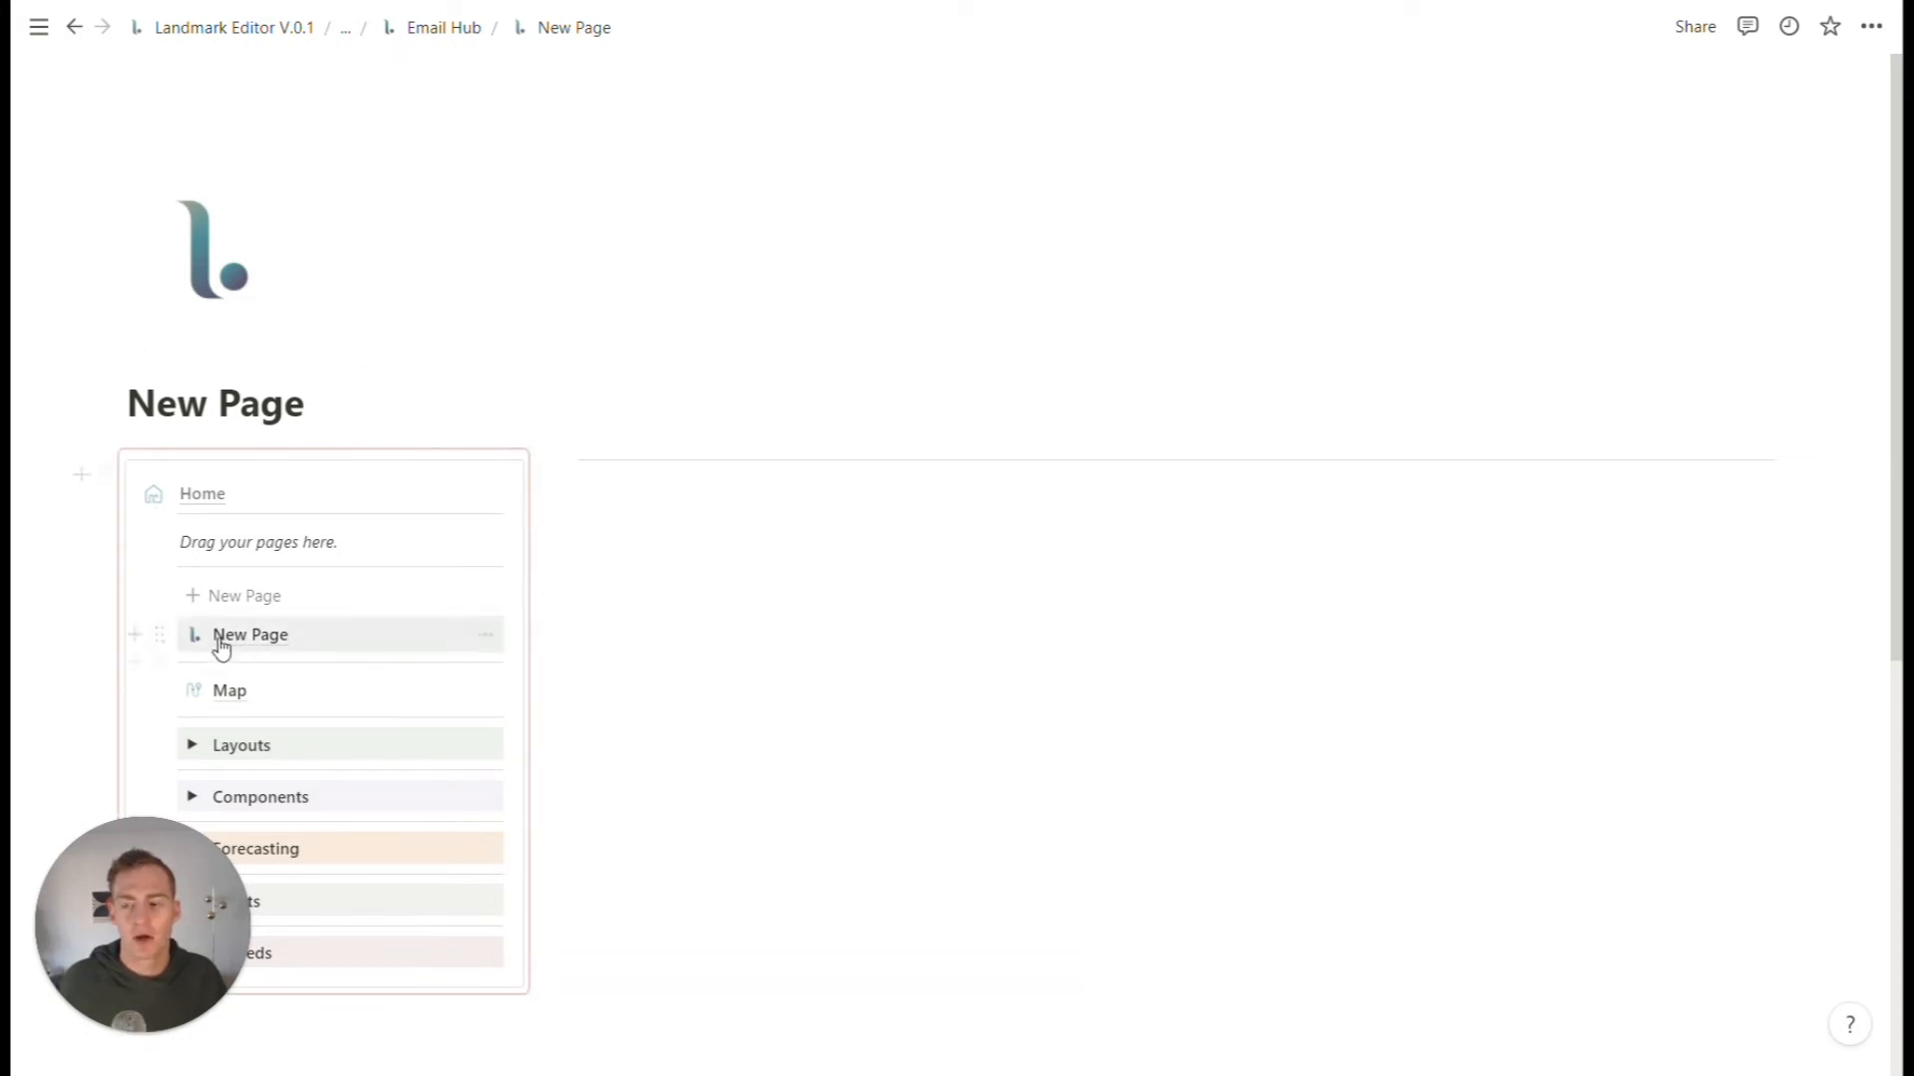
{"action": "left_click_drag", "start_coordinate": [158, 634], "coordinate": [174, 526]}
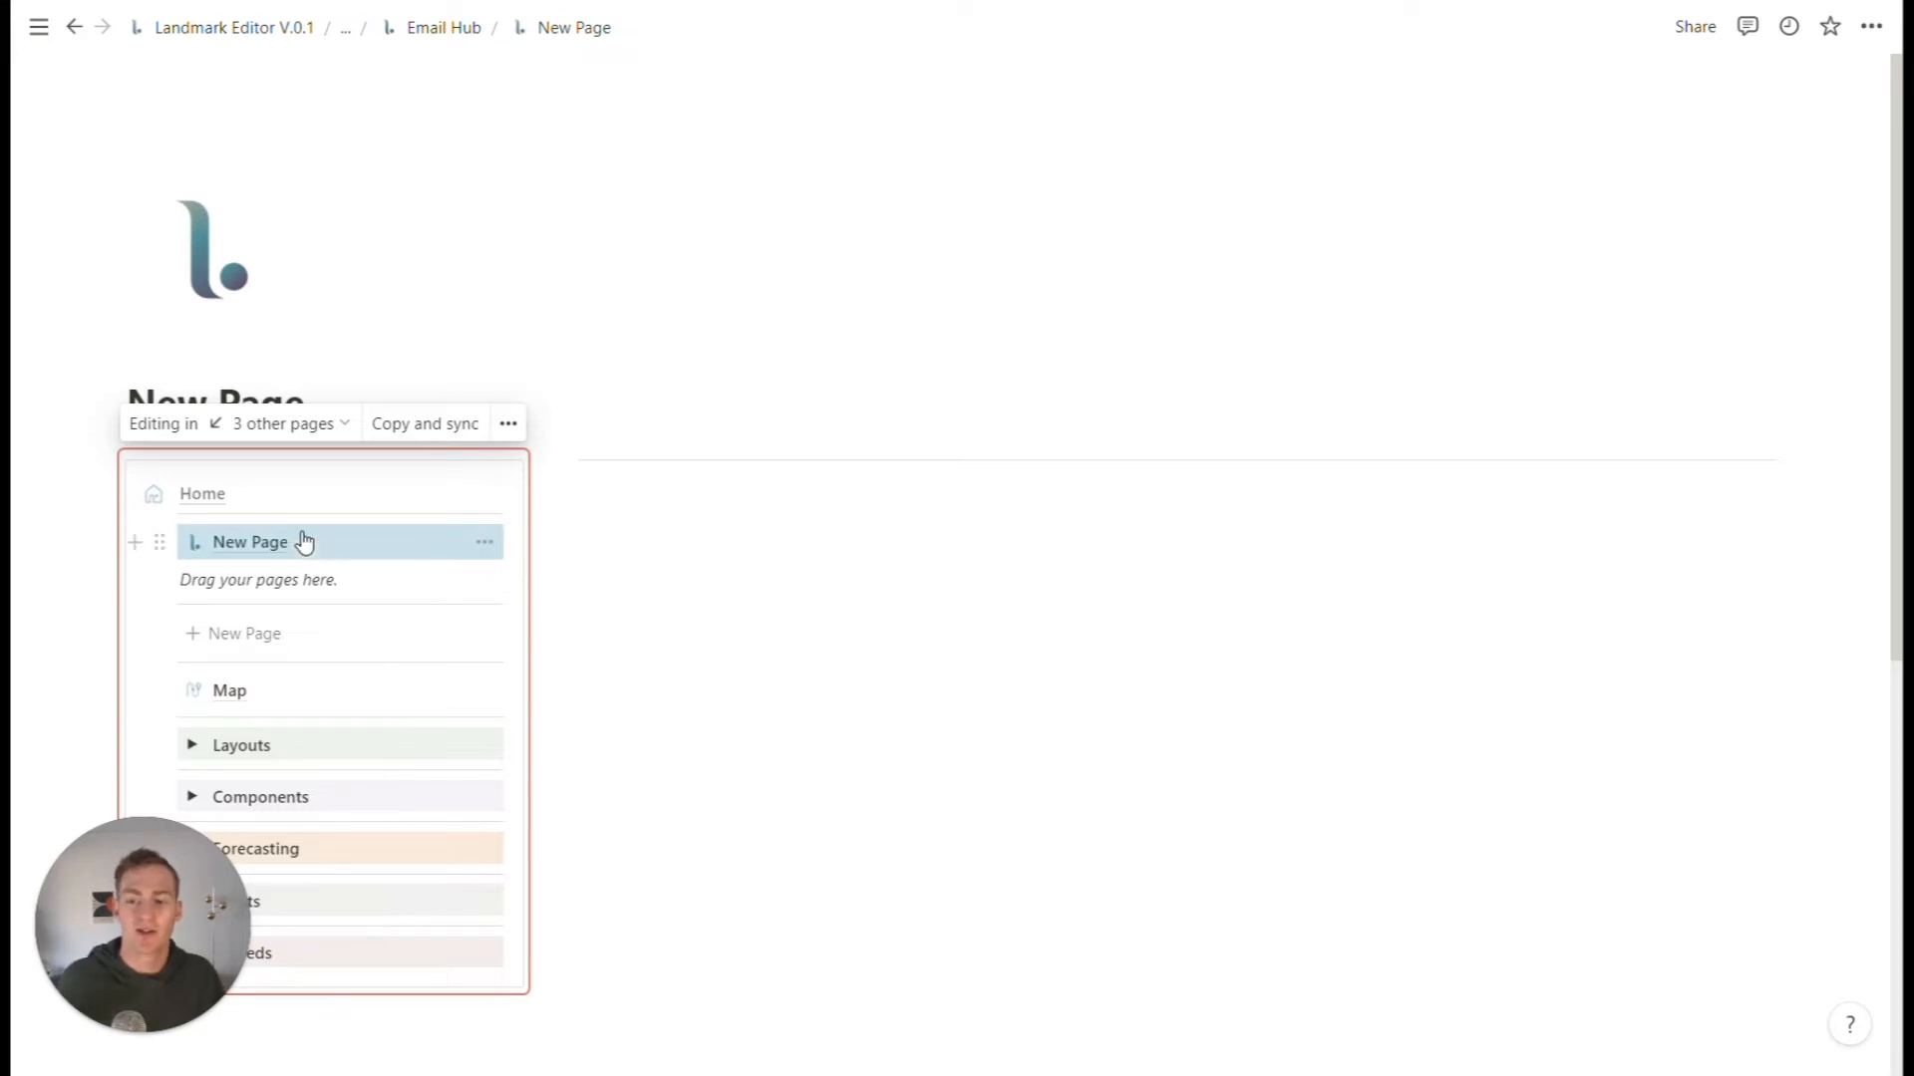
- Check the Key Pages plan on the Email Hub home page, reopen the new page and rename it "Campaigns"
{"action": "left_click", "coordinate": [203, 494]}
{"action": "scroll", "coordinate": [698, 544], "scroll_direction": "down", "scroll_amount": 2}
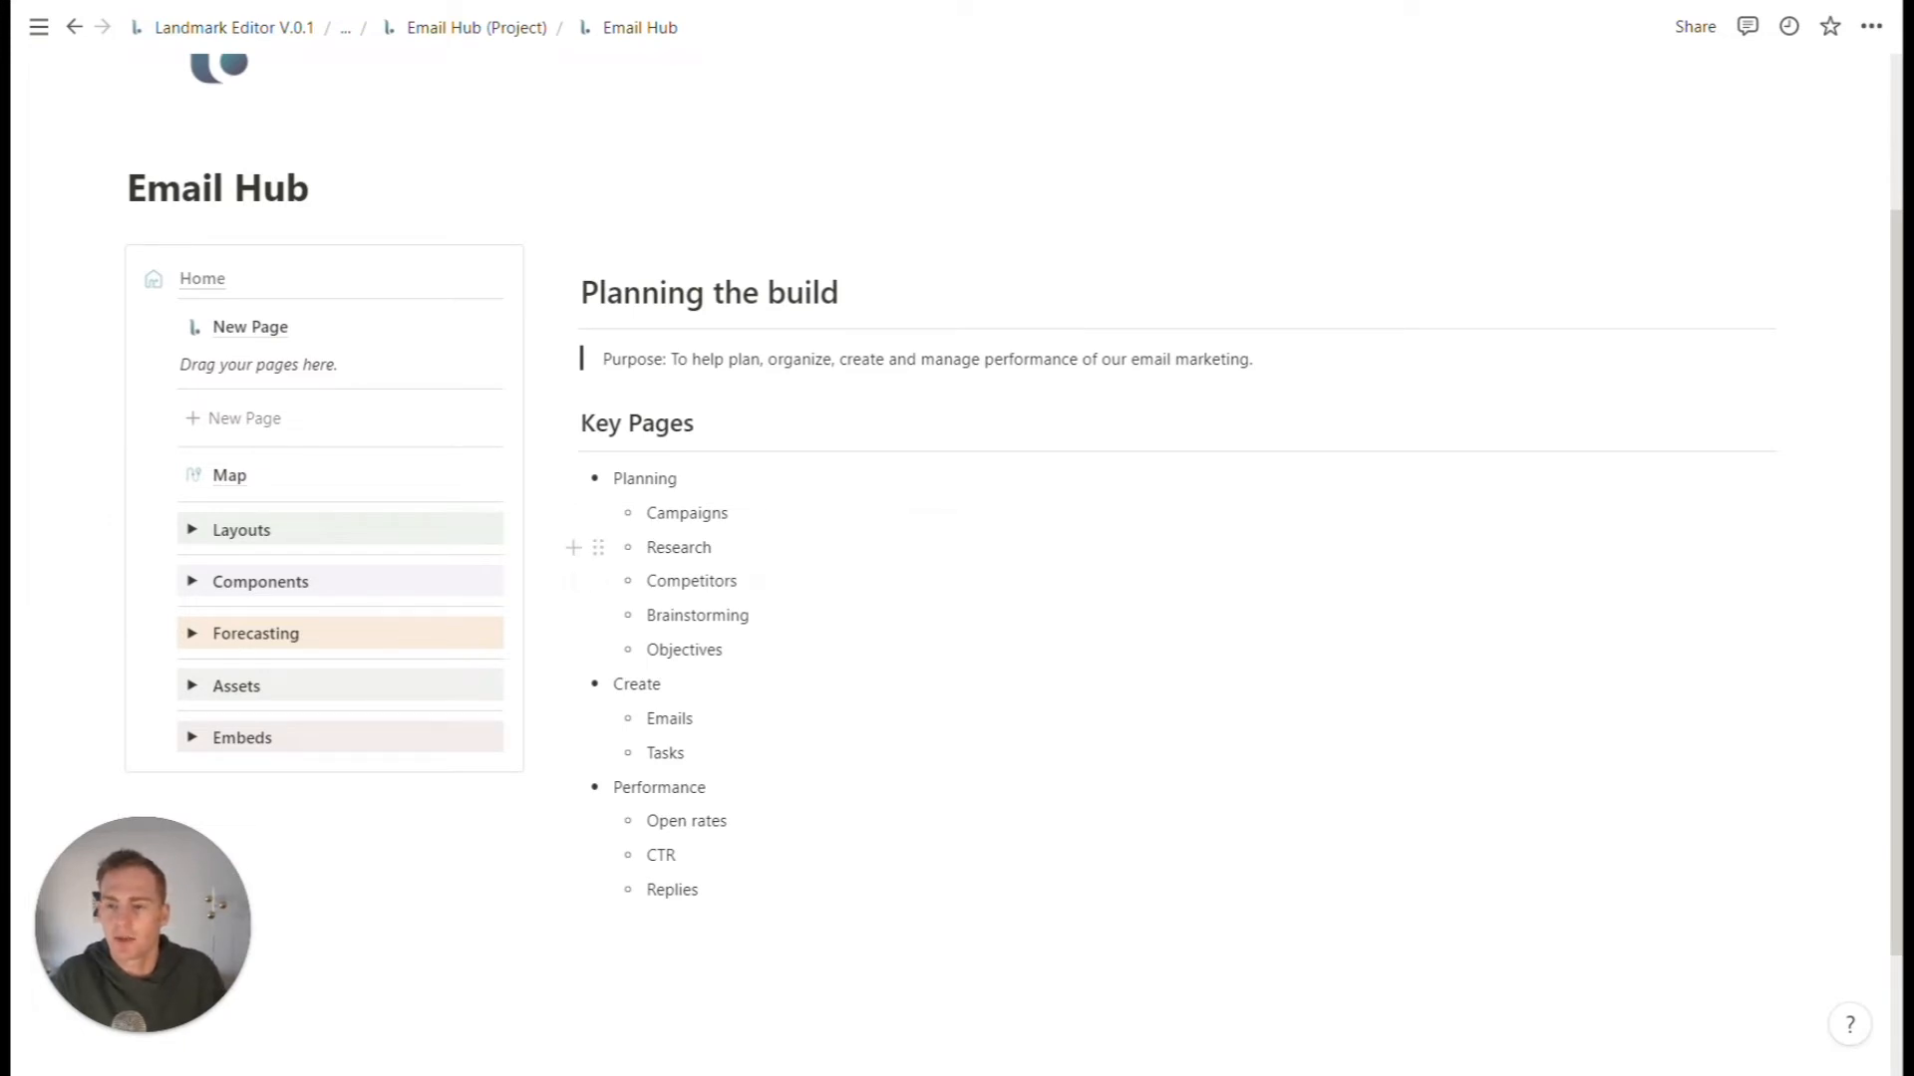
{"action": "left_click", "coordinate": [252, 331]}
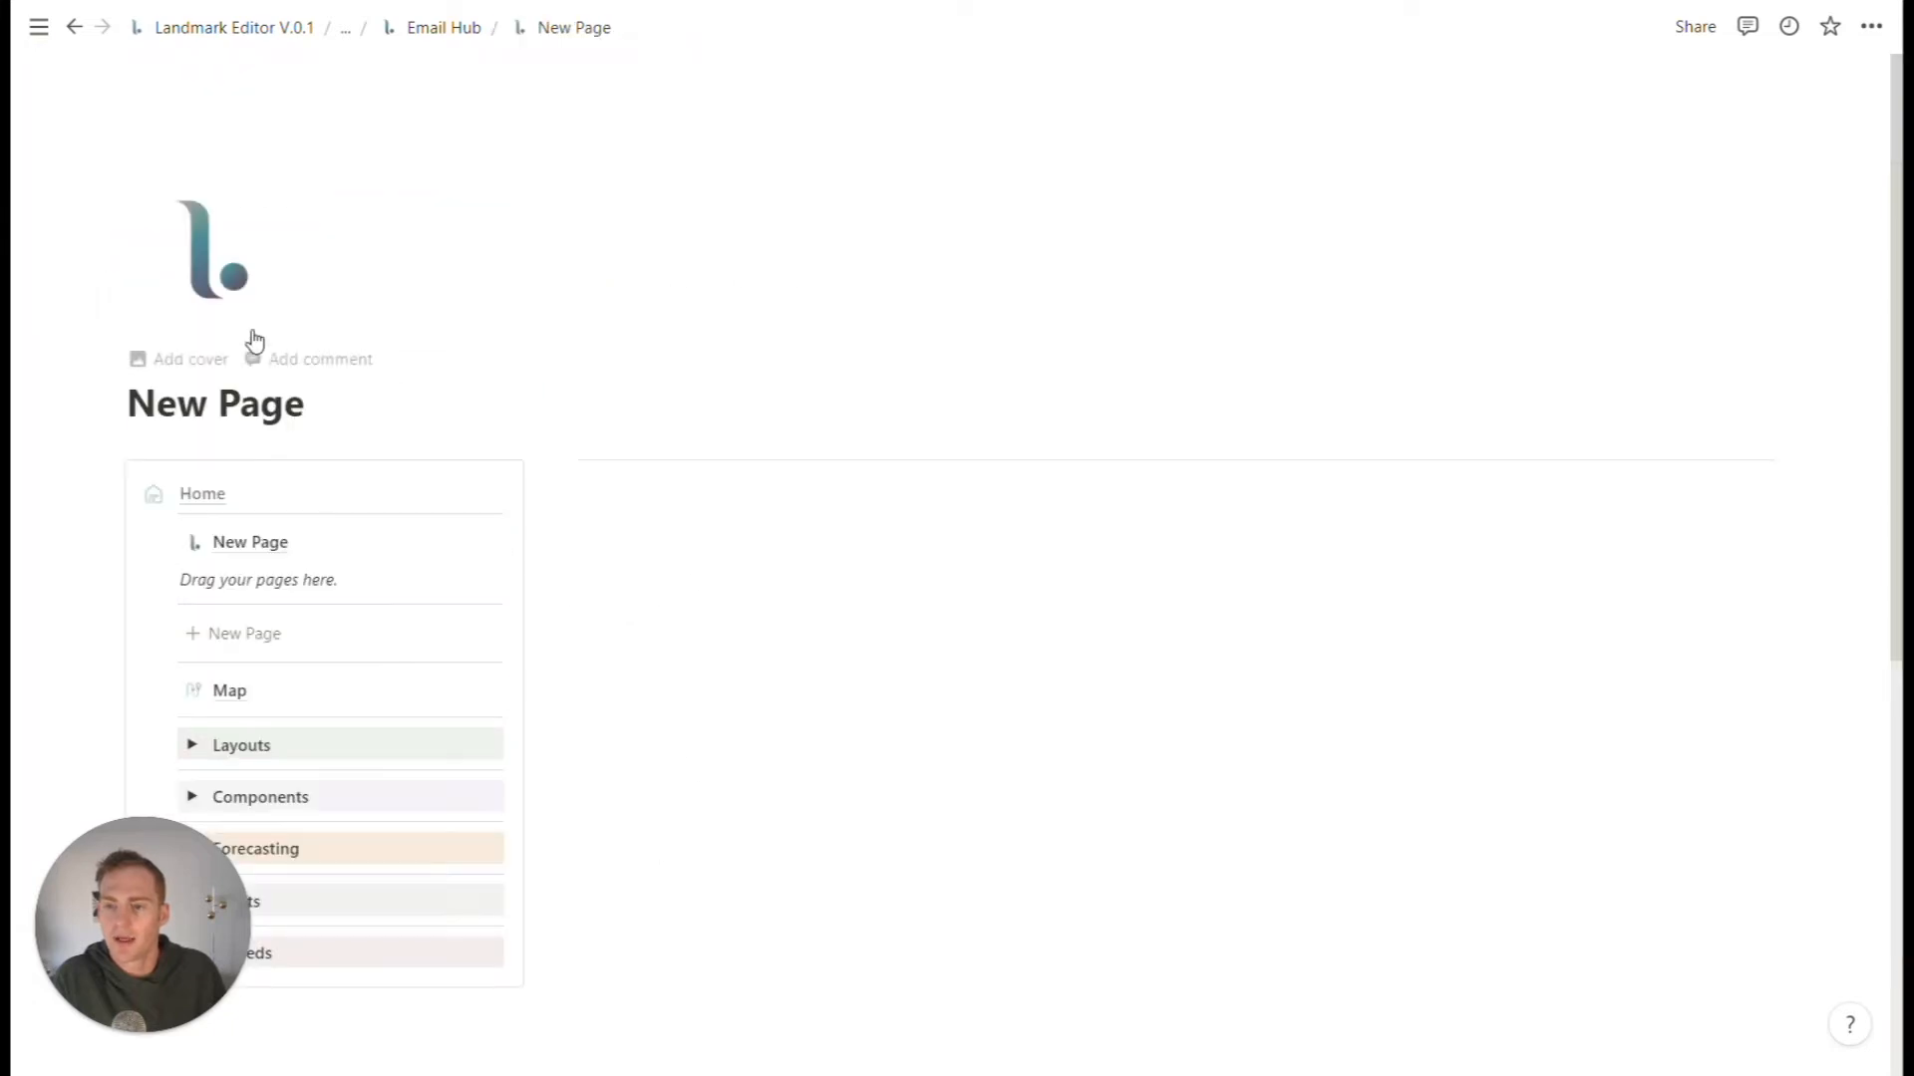
{"action": "left_click", "coordinate": [307, 402]}
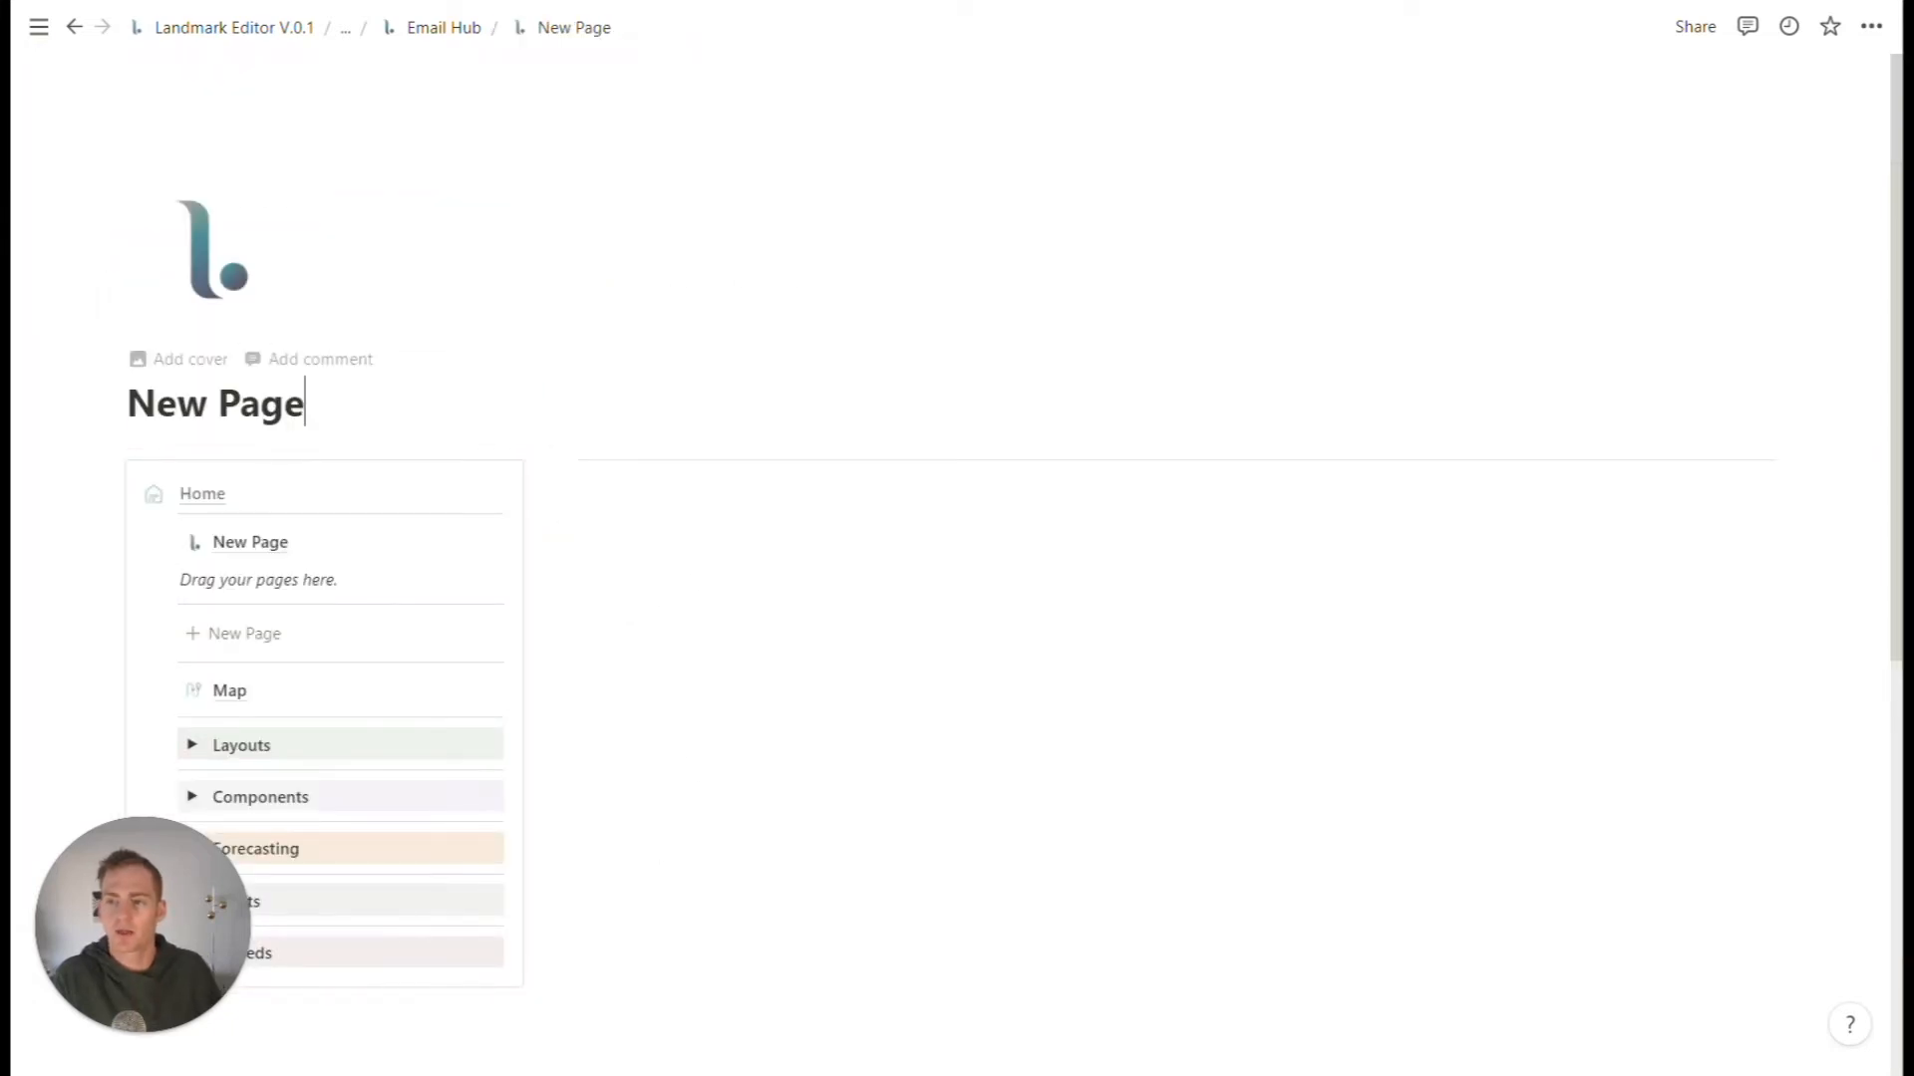
{"action": "key", "text": "ctrl+shift+Left"}
{"action": "key", "text": "ctrl+shift+Left"}
{"action": "type", "text": "Campai"}
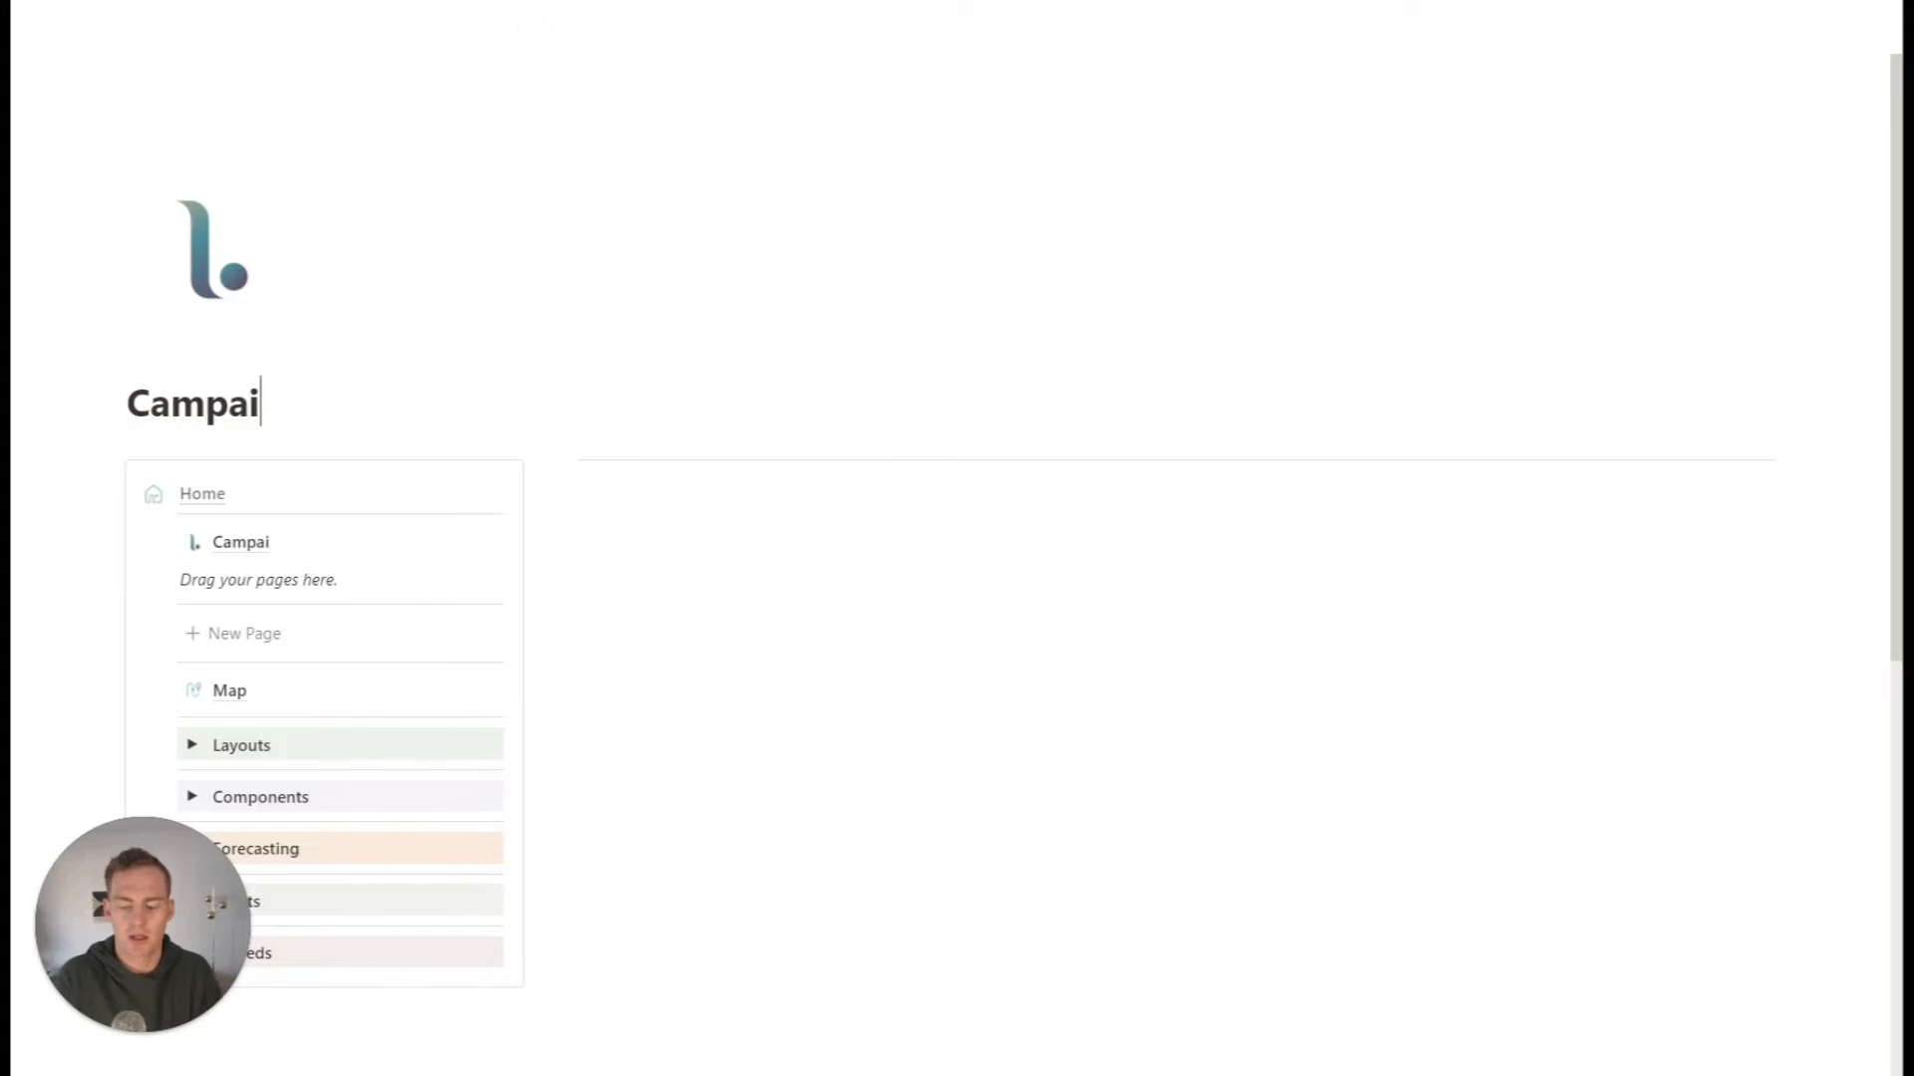
{"action": "type", "text": "gns"}
- Insert the Projects component from Operations, place it below the divider in the main column of the Campaigns page, and collapse Components
{"action": "scroll", "coordinate": [329, 598], "scroll_direction": "down", "scroll_amount": 1}
{"action": "scroll", "coordinate": [299, 645], "scroll_direction": "down", "scroll_amount": 1}
{"action": "left_click", "coordinate": [193, 581]}
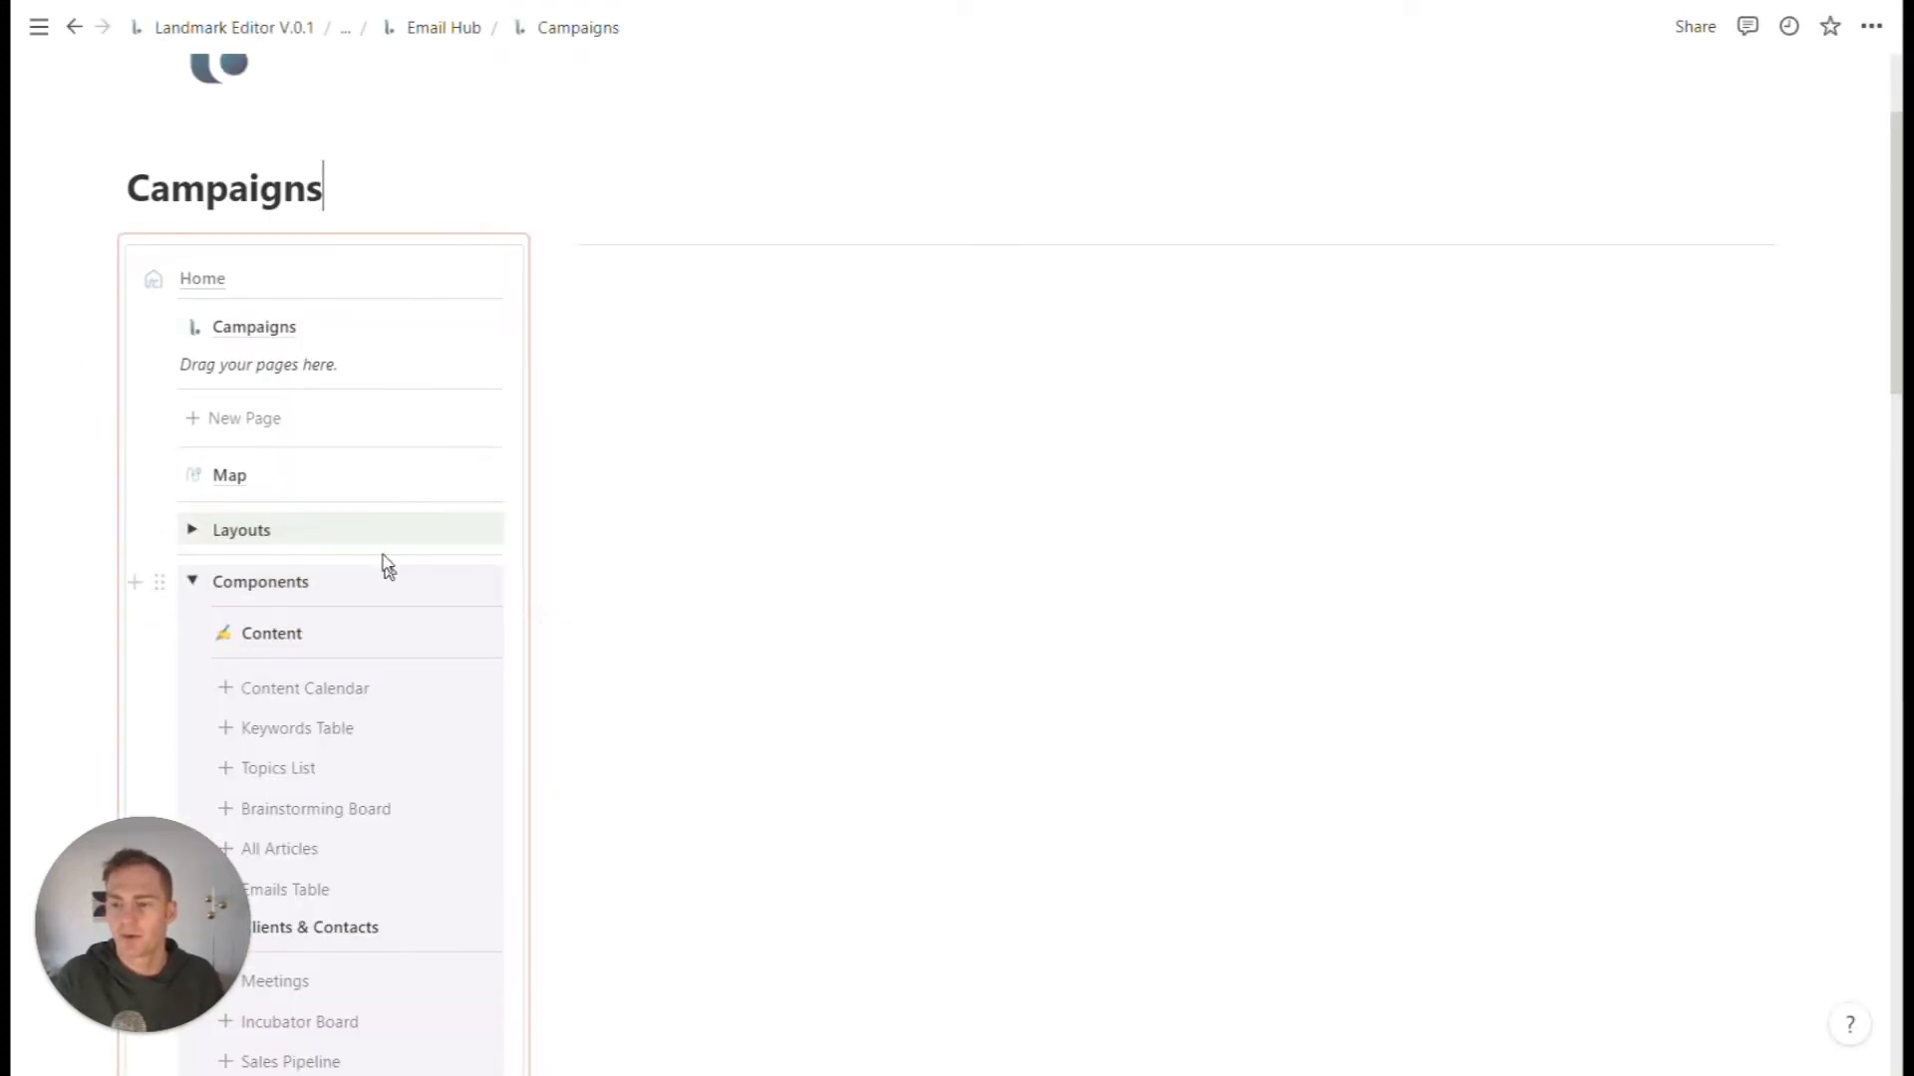
{"action": "scroll", "coordinate": [384, 558], "scroll_direction": "down", "scroll_amount": 6}
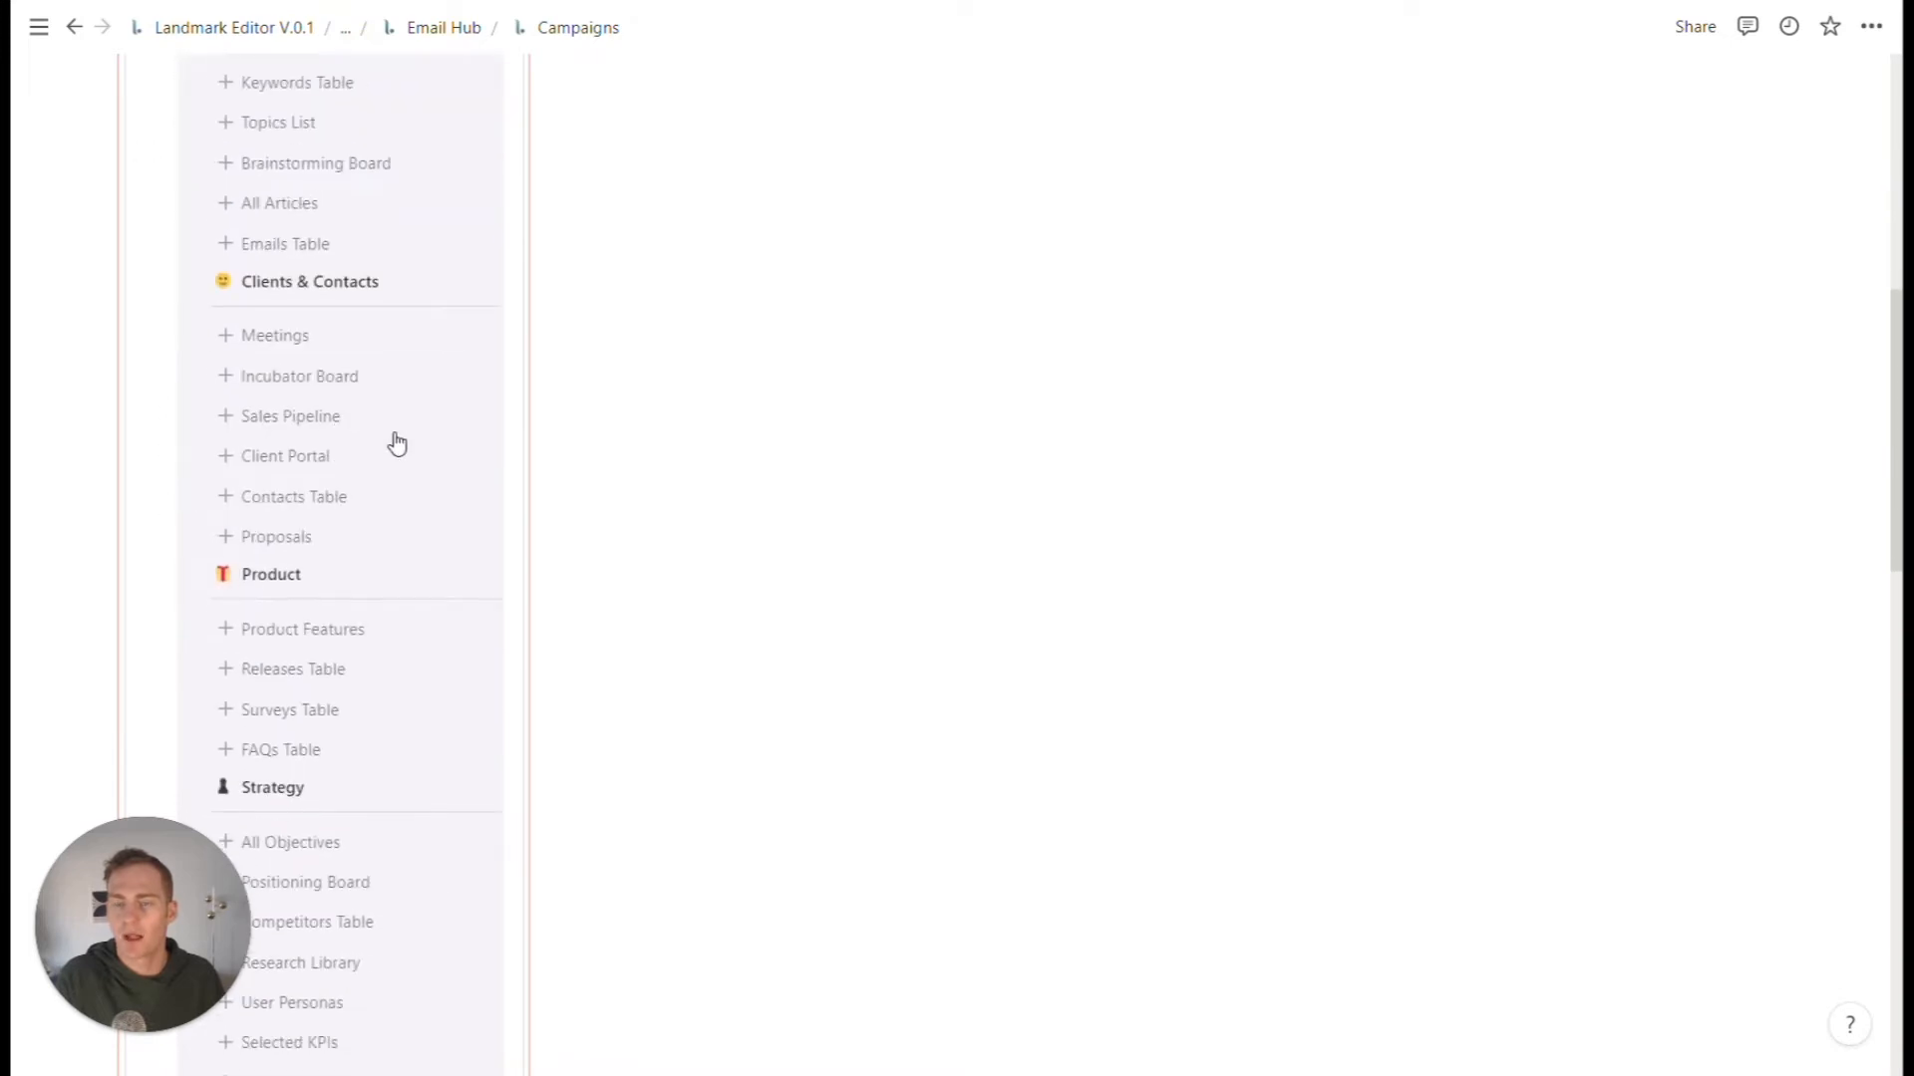
{"action": "scroll", "coordinate": [396, 443], "scroll_direction": "down", "scroll_amount": 3}
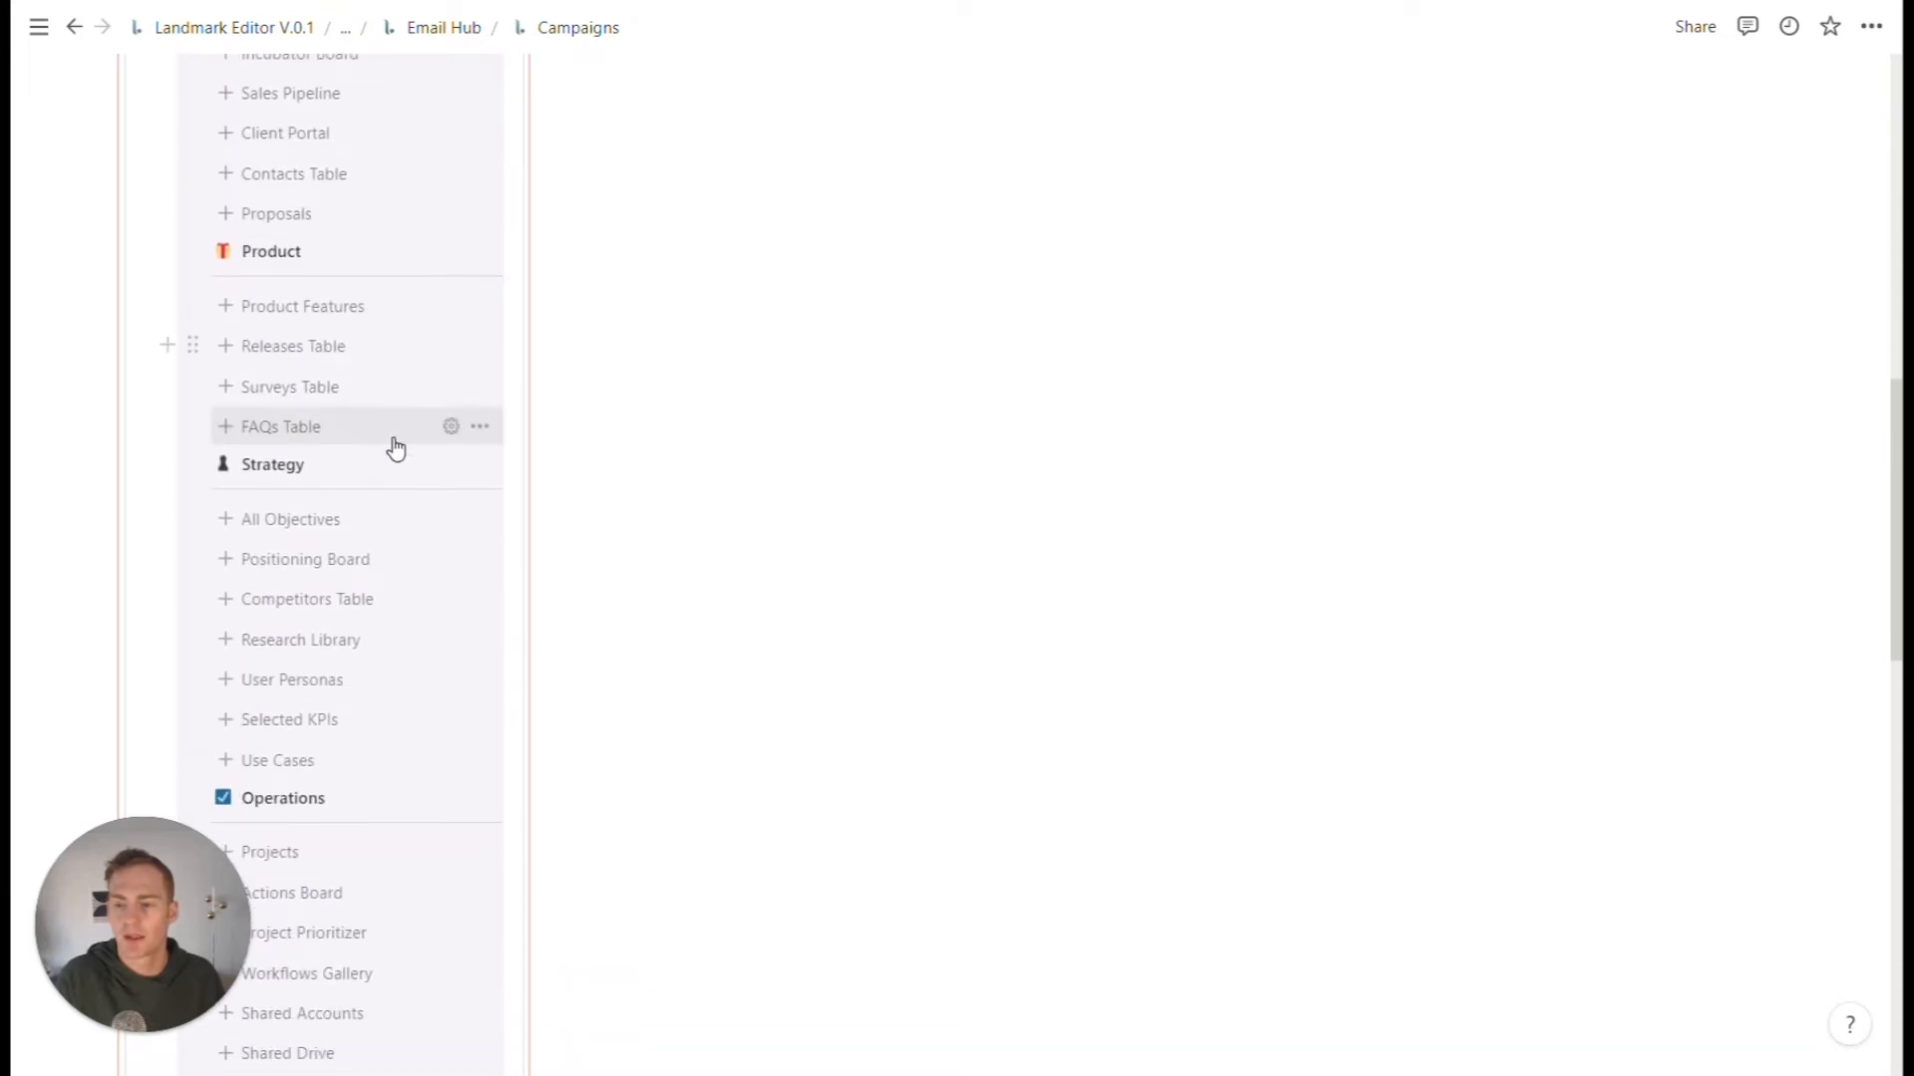
{"action": "scroll", "coordinate": [396, 449], "scroll_direction": "down", "scroll_amount": 3}
{"action": "left_click", "coordinate": [303, 535]}
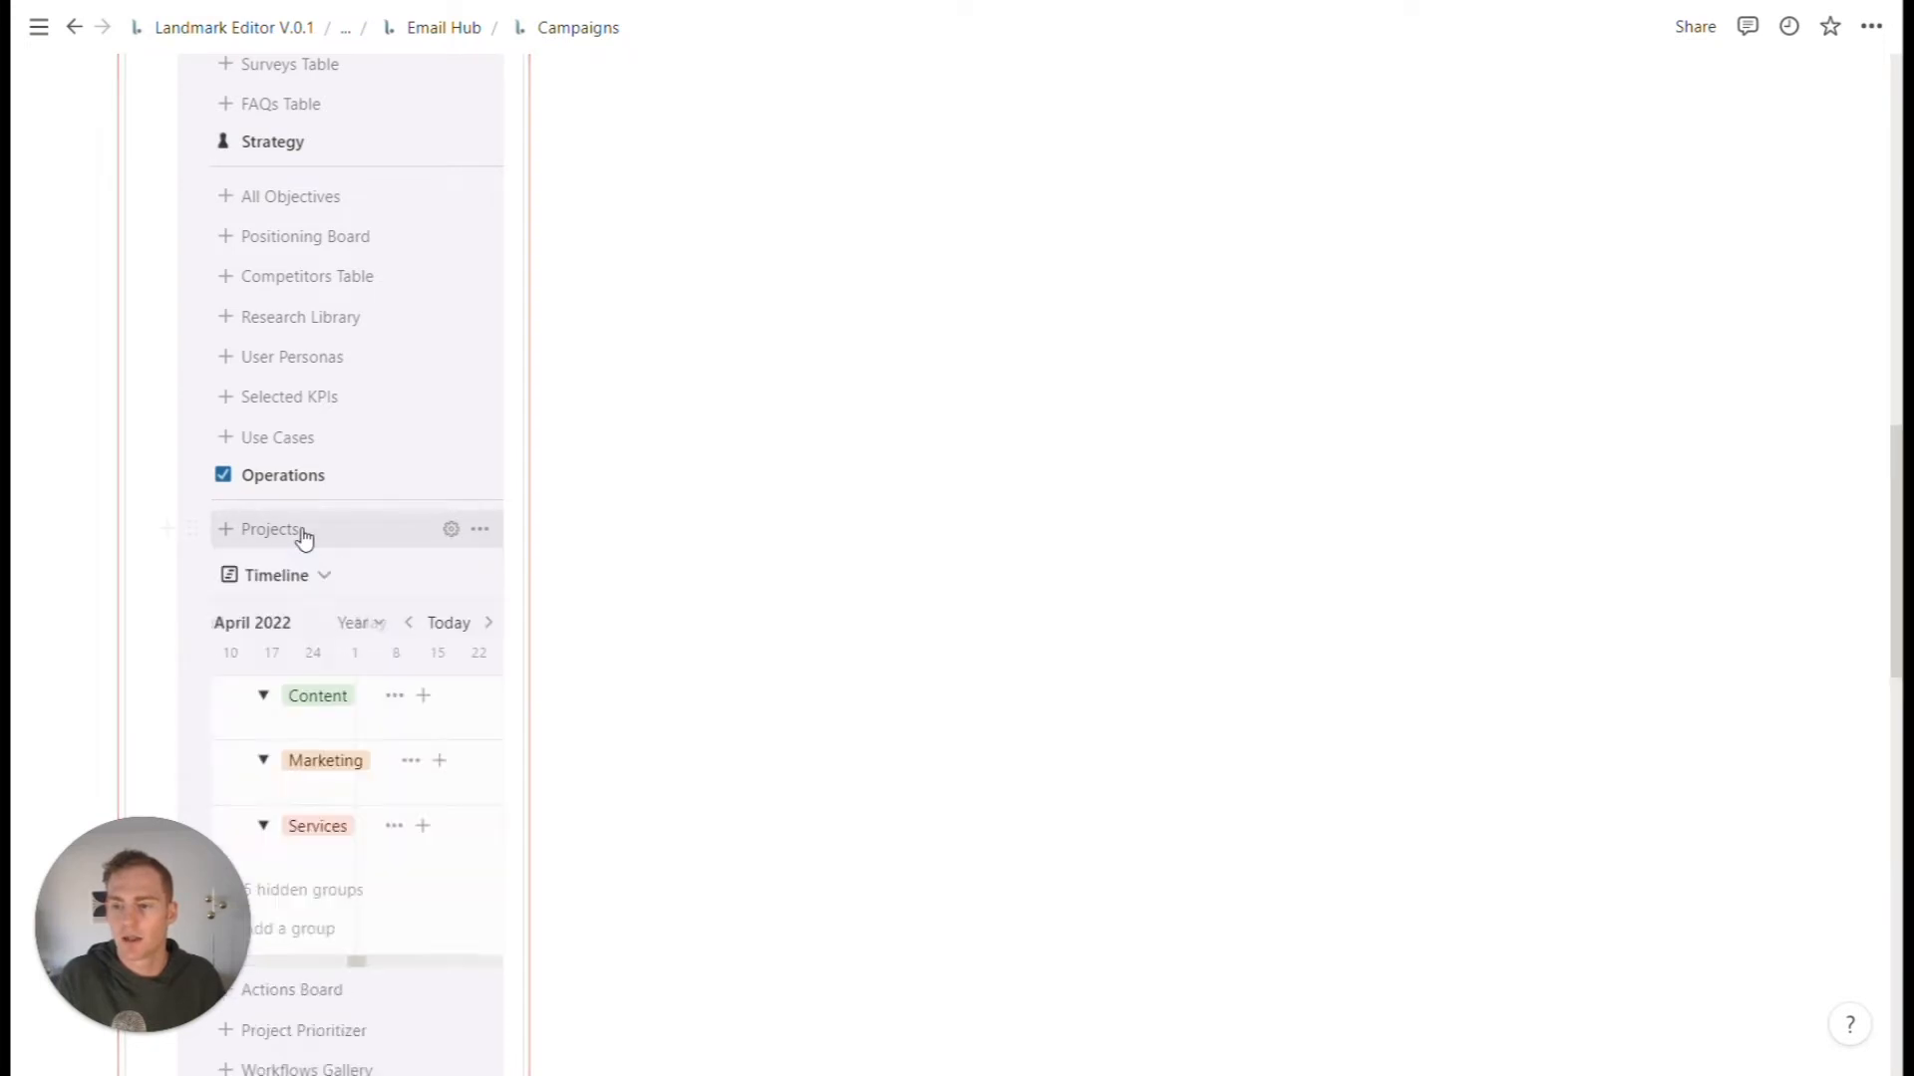
{"action": "left_click_drag", "start_coordinate": [193, 573], "coordinate": [697, 74]}
{"action": "left_click_drag", "start_coordinate": [709, 261], "coordinate": [650, 175]}
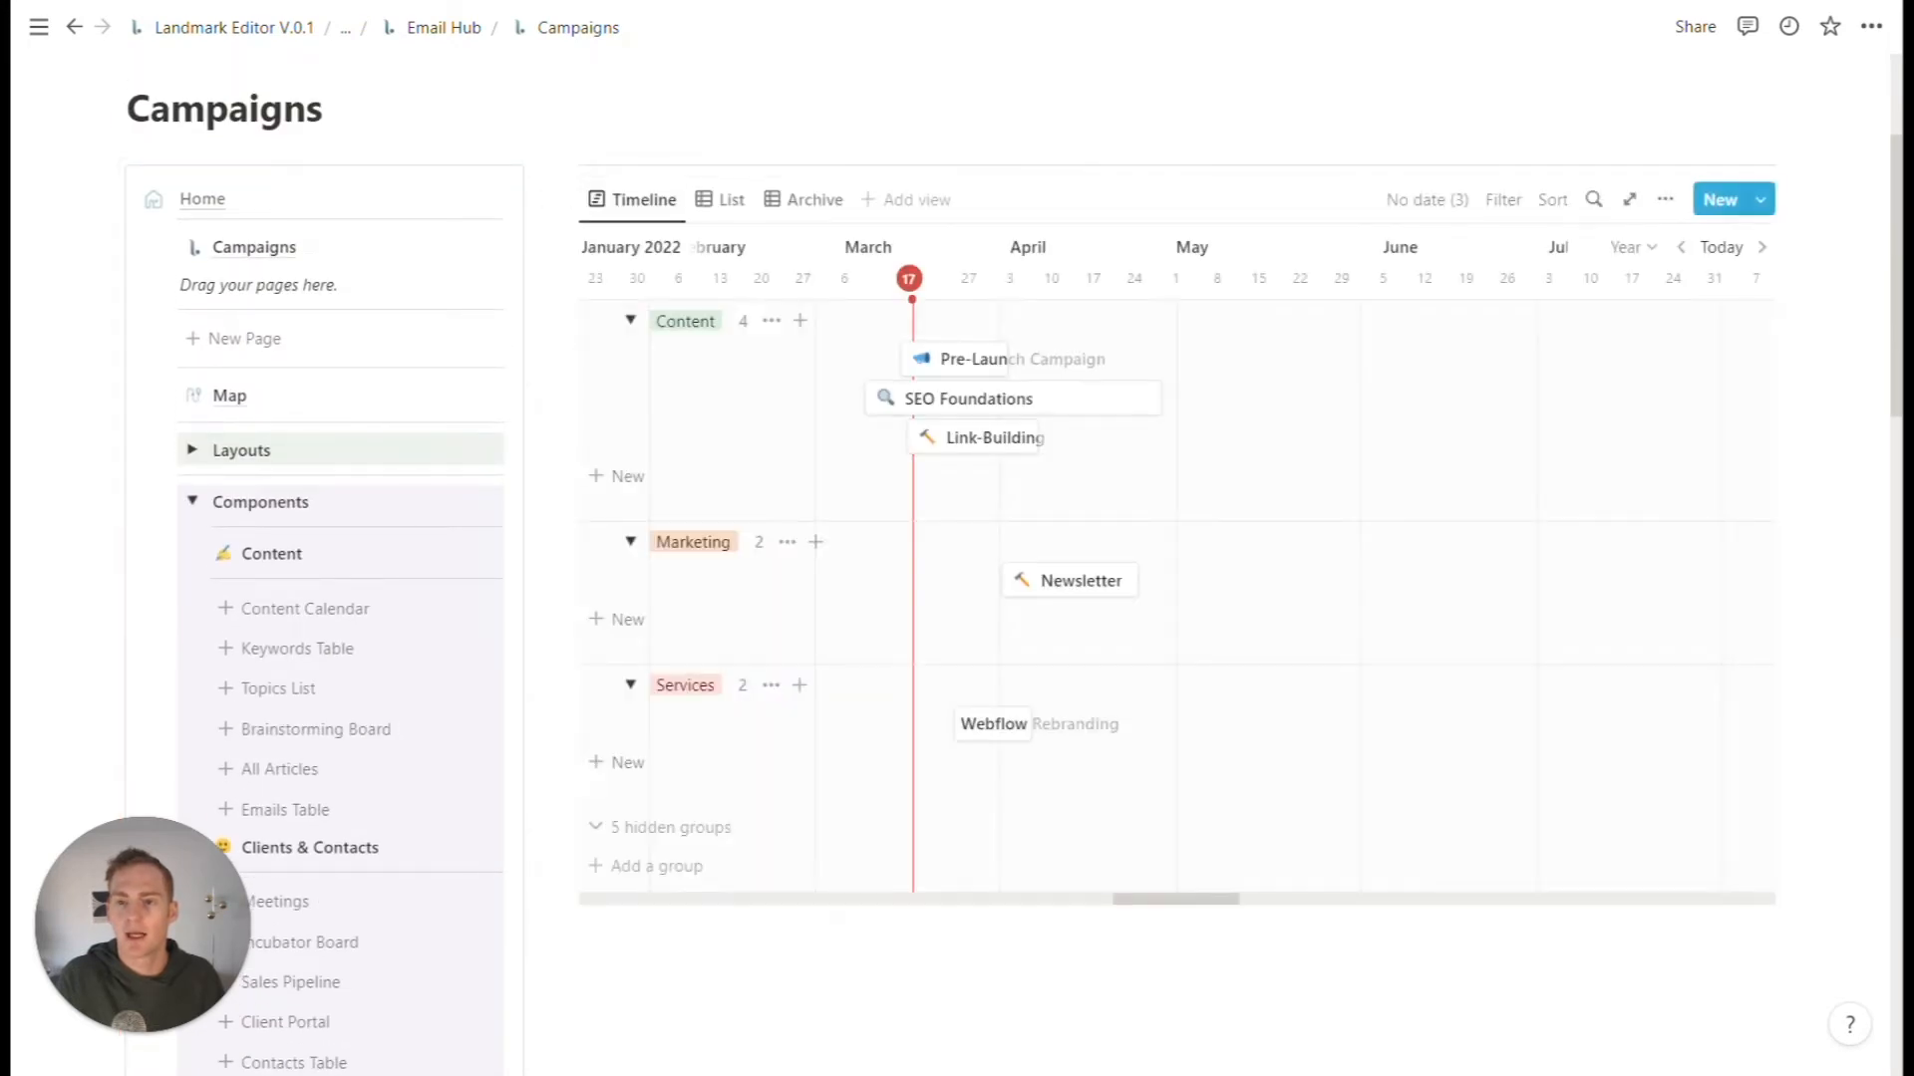
{"action": "left_click", "coordinate": [193, 502]}
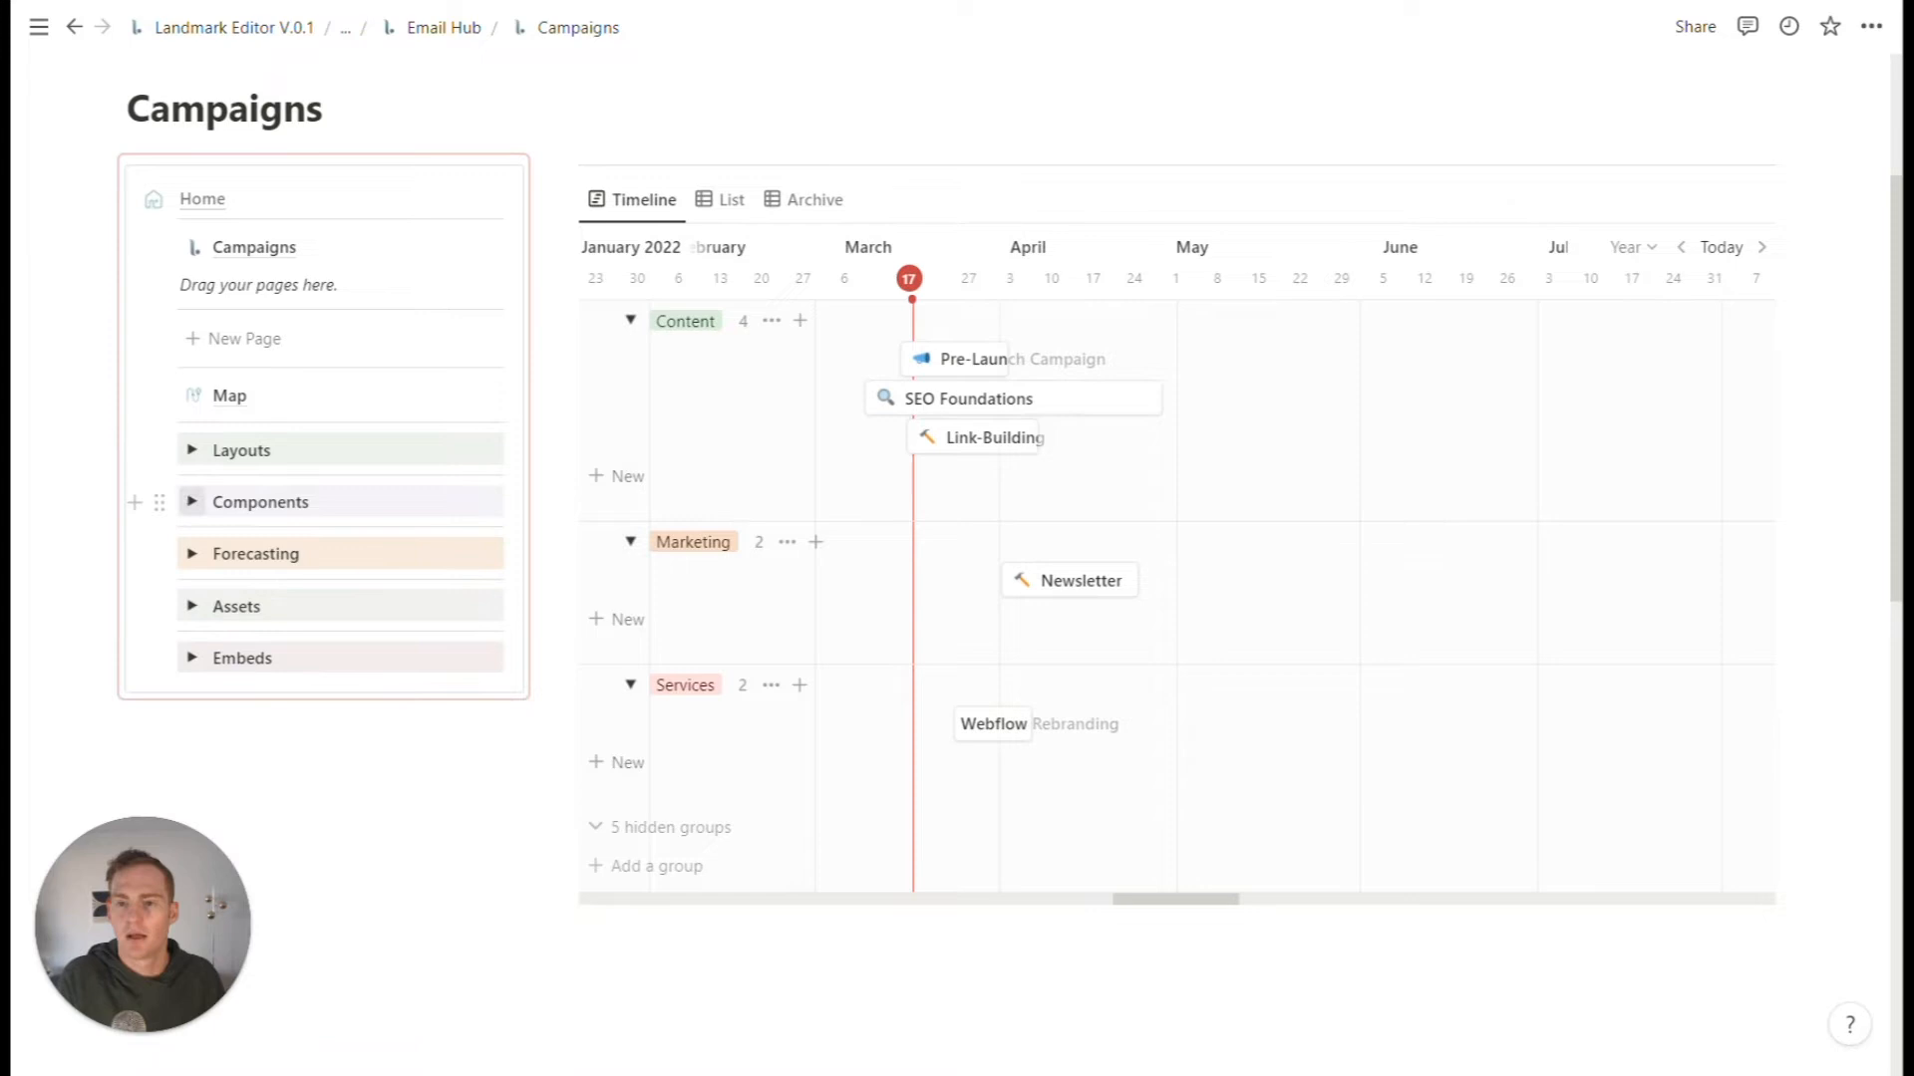
- Review the List and Archive views of the Campaigns projects database and return to the Timeline view
{"action": "scroll", "coordinate": [1017, 339], "scroll_direction": "up", "scroll_amount": 2}
{"action": "left_click", "coordinate": [733, 307]}
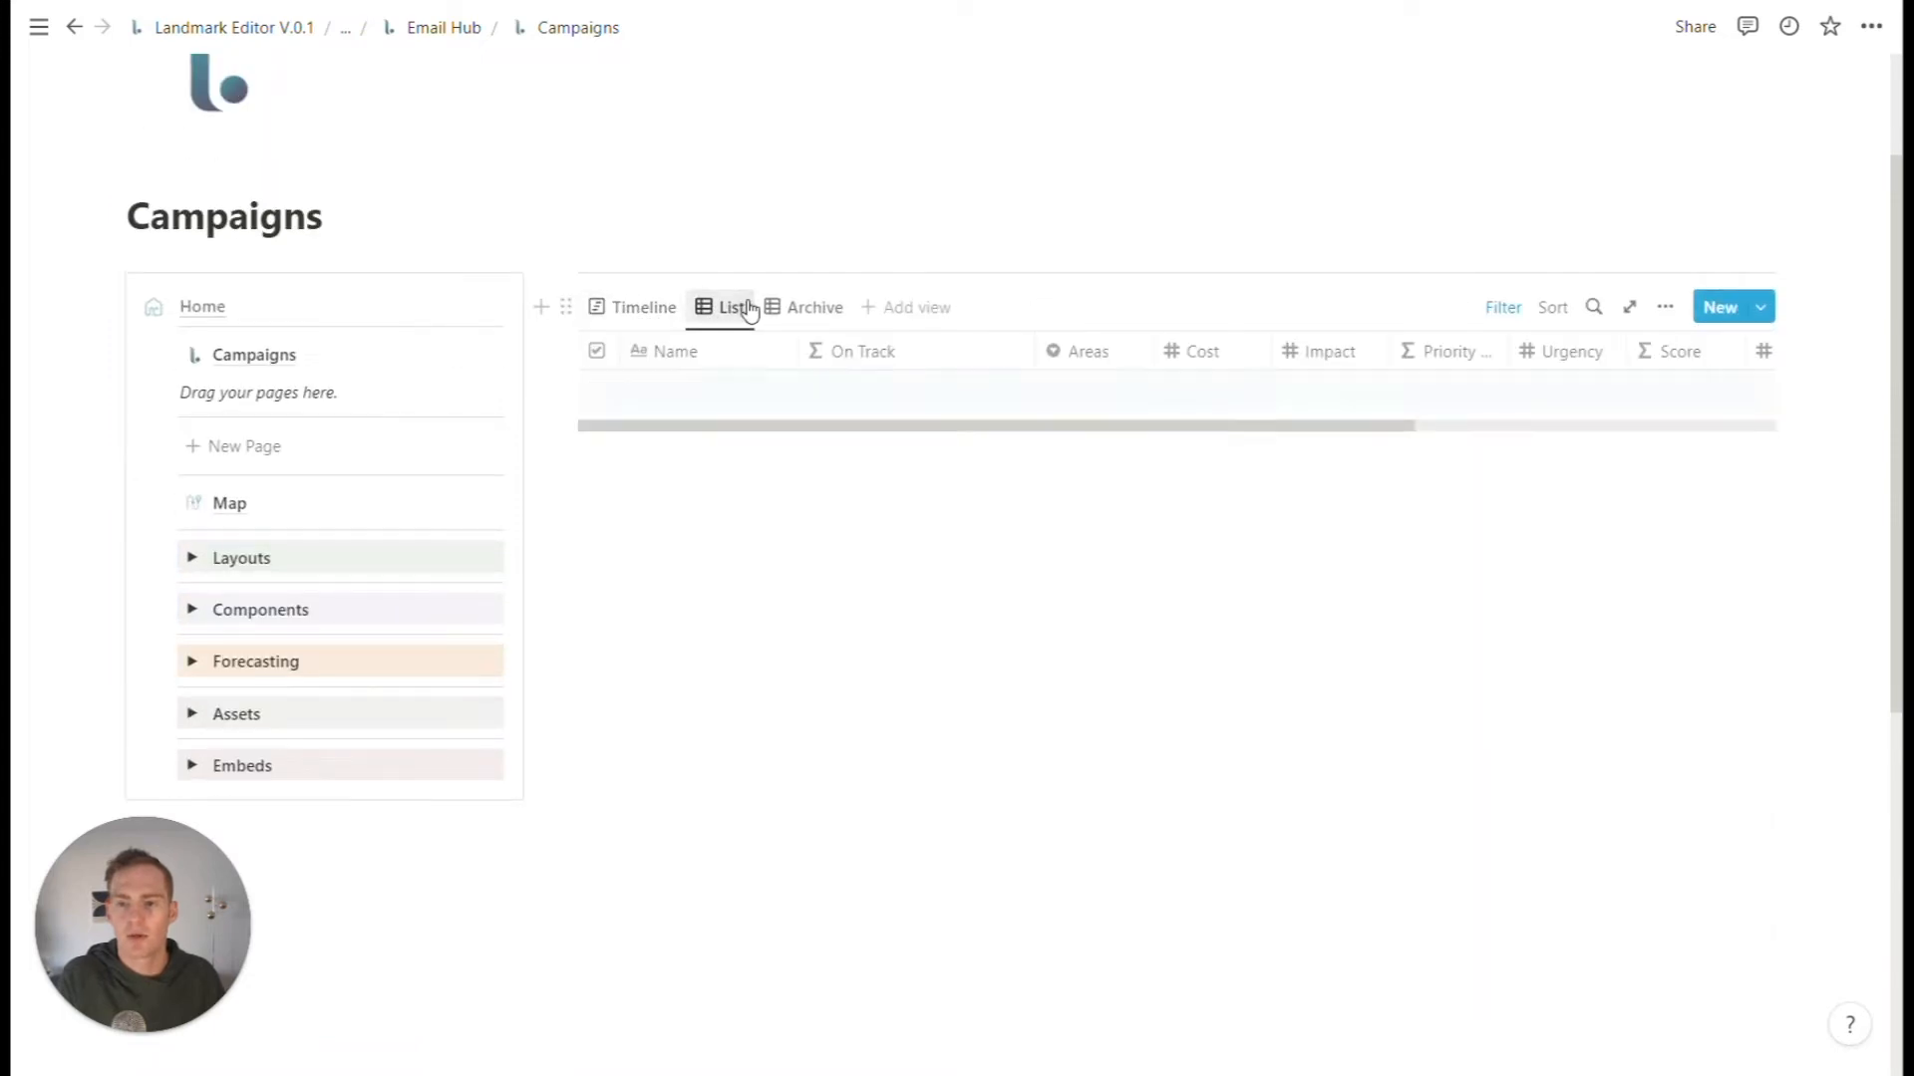
{"action": "left_click", "coordinate": [801, 311]}
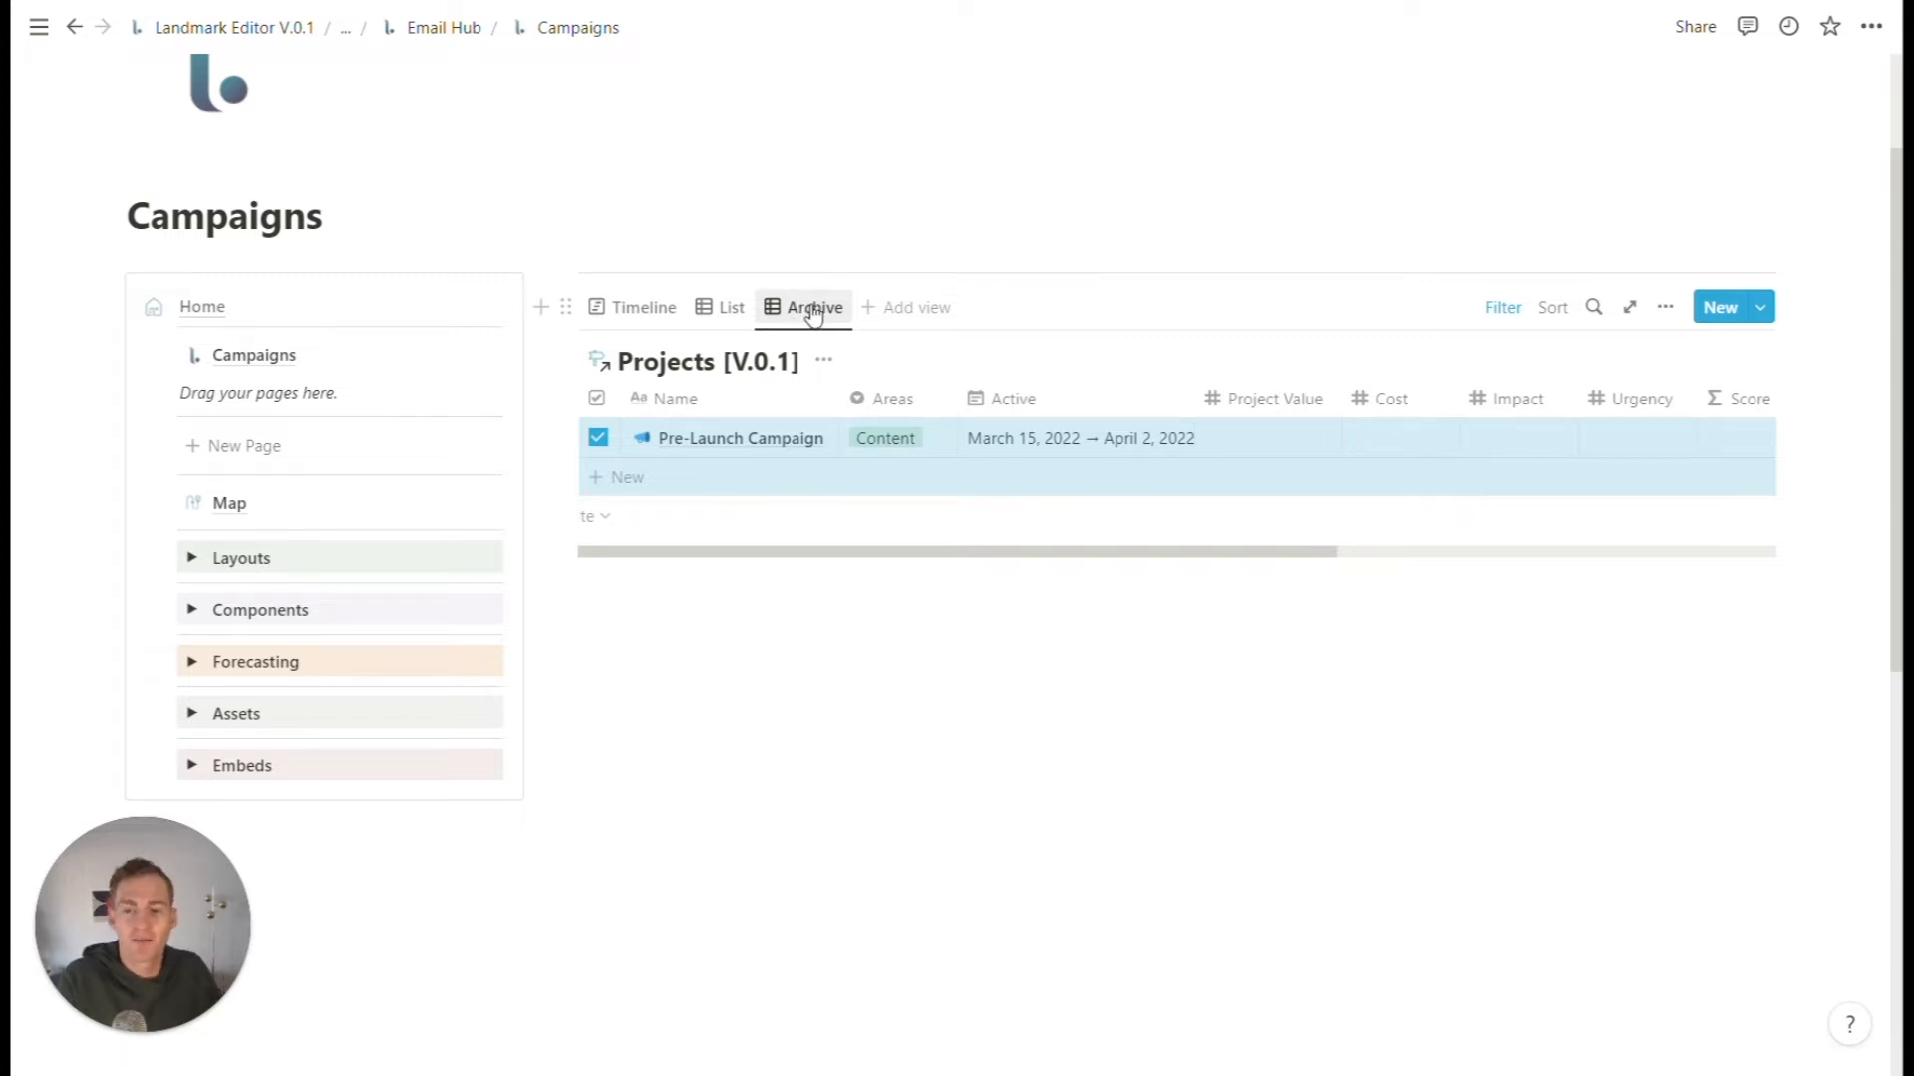
{"action": "left_click", "coordinate": [725, 311]}
{"action": "left_click", "coordinate": [798, 311]}
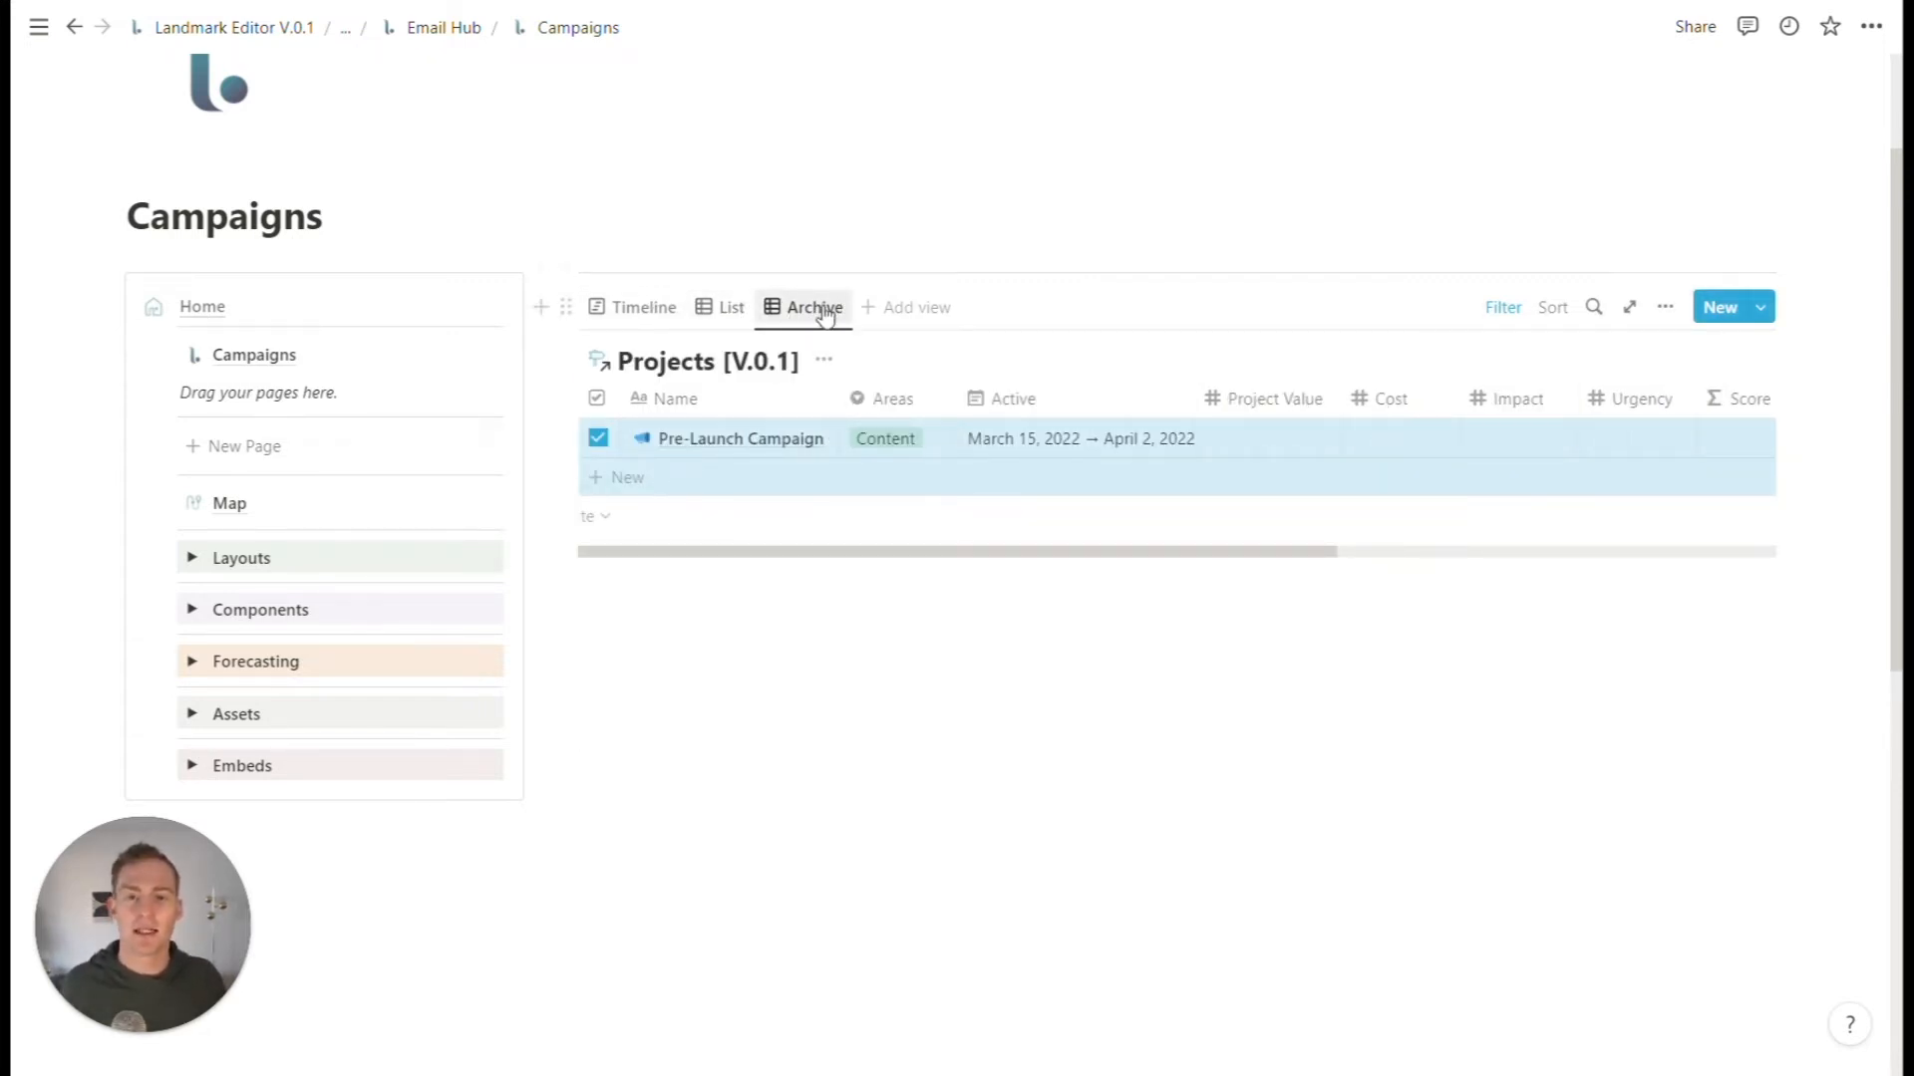
{"action": "left_click", "coordinate": [645, 308]}
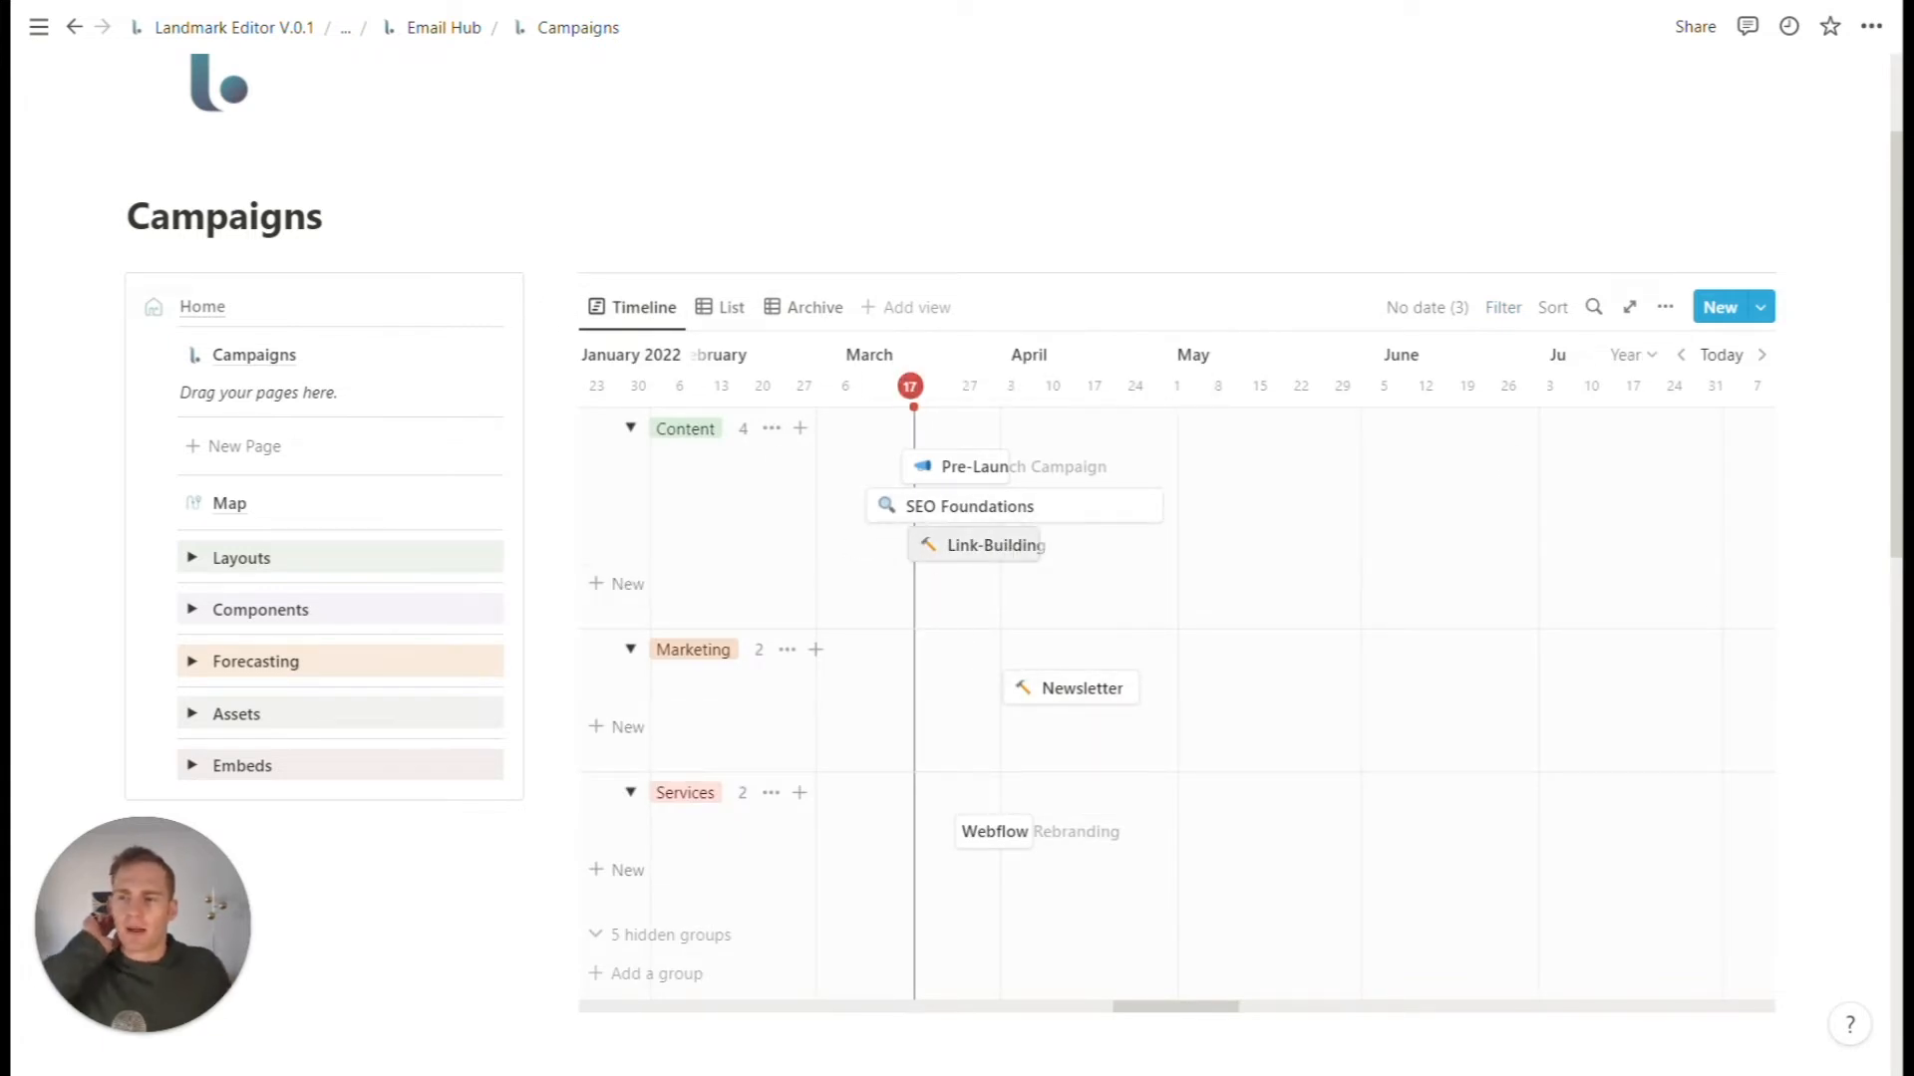
- Rename the Content group in the Campaigns timeline to "Newsletter"
{"action": "mouse_move", "coordinate": [224, 322]}
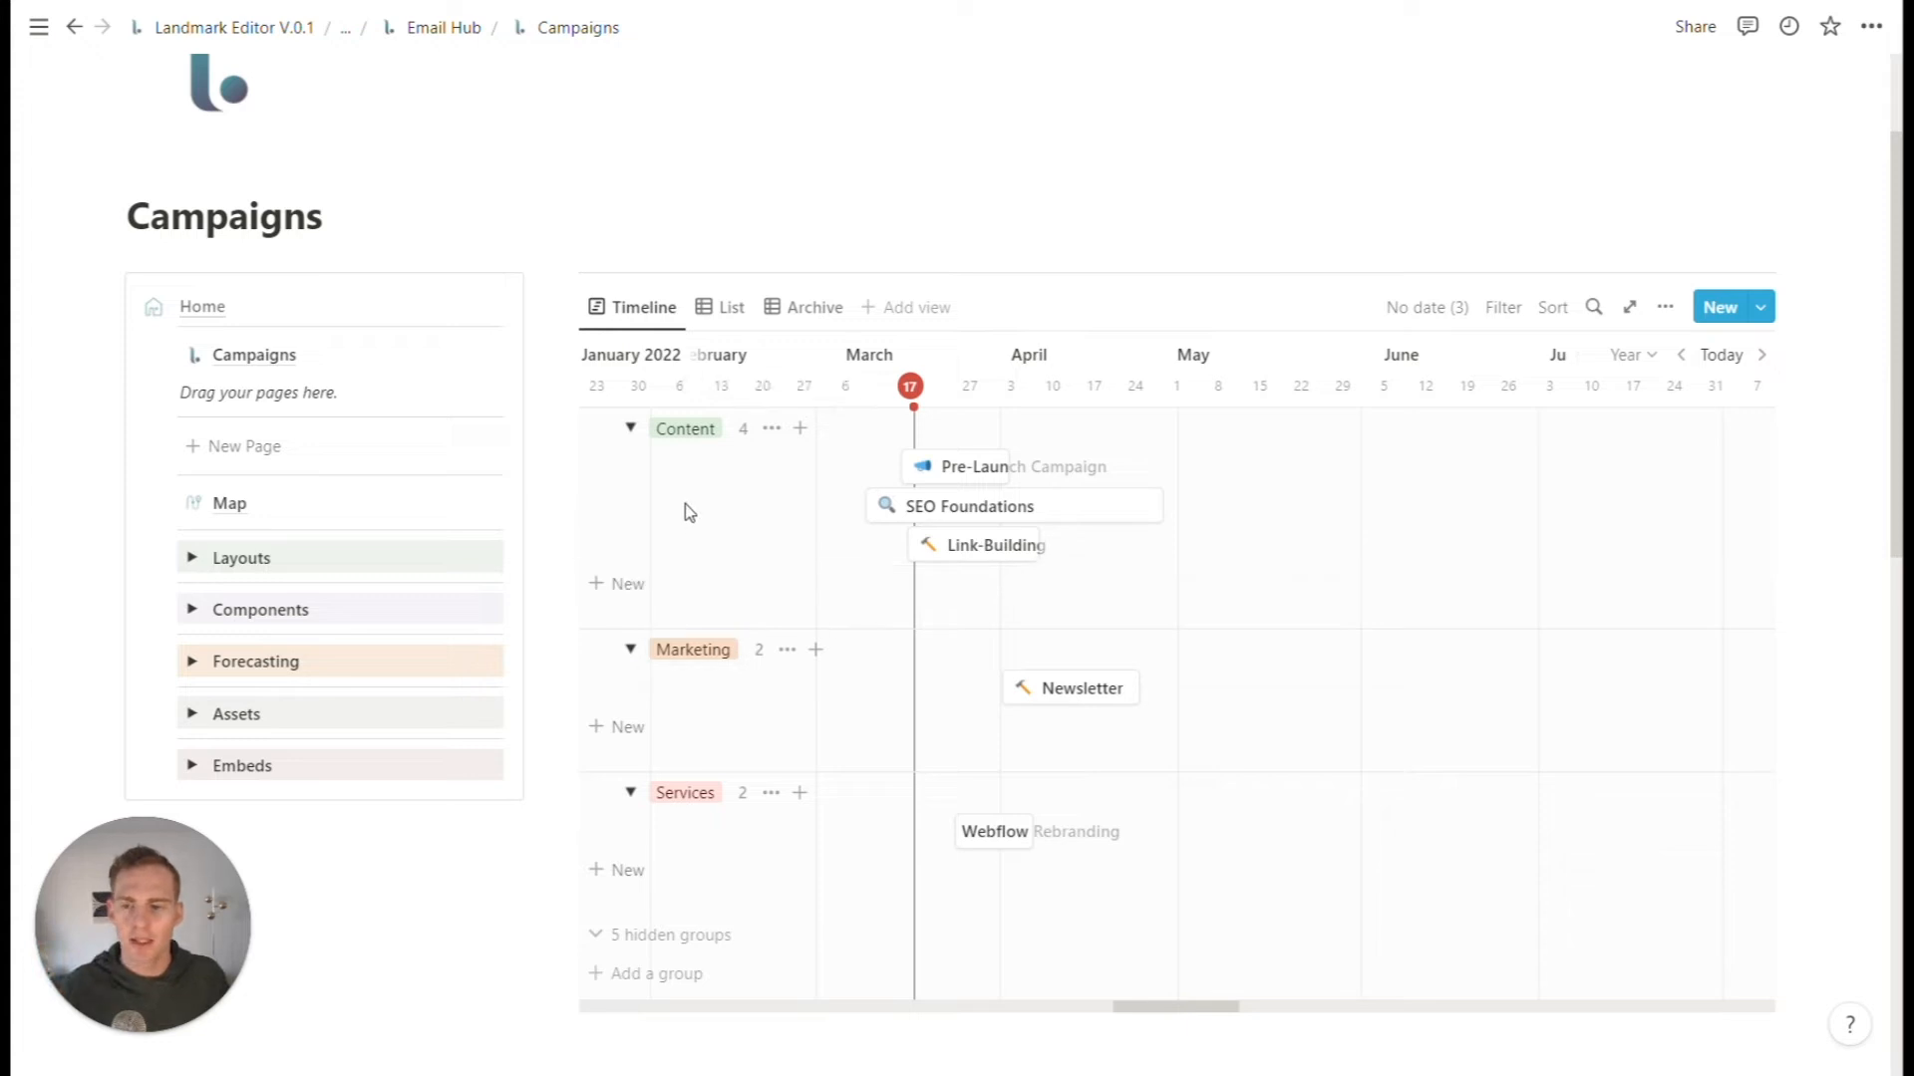
{"action": "left_click", "coordinate": [679, 444]}
{"action": "left_click", "coordinate": [641, 559]}
{"action": "left_click", "coordinate": [686, 438]}
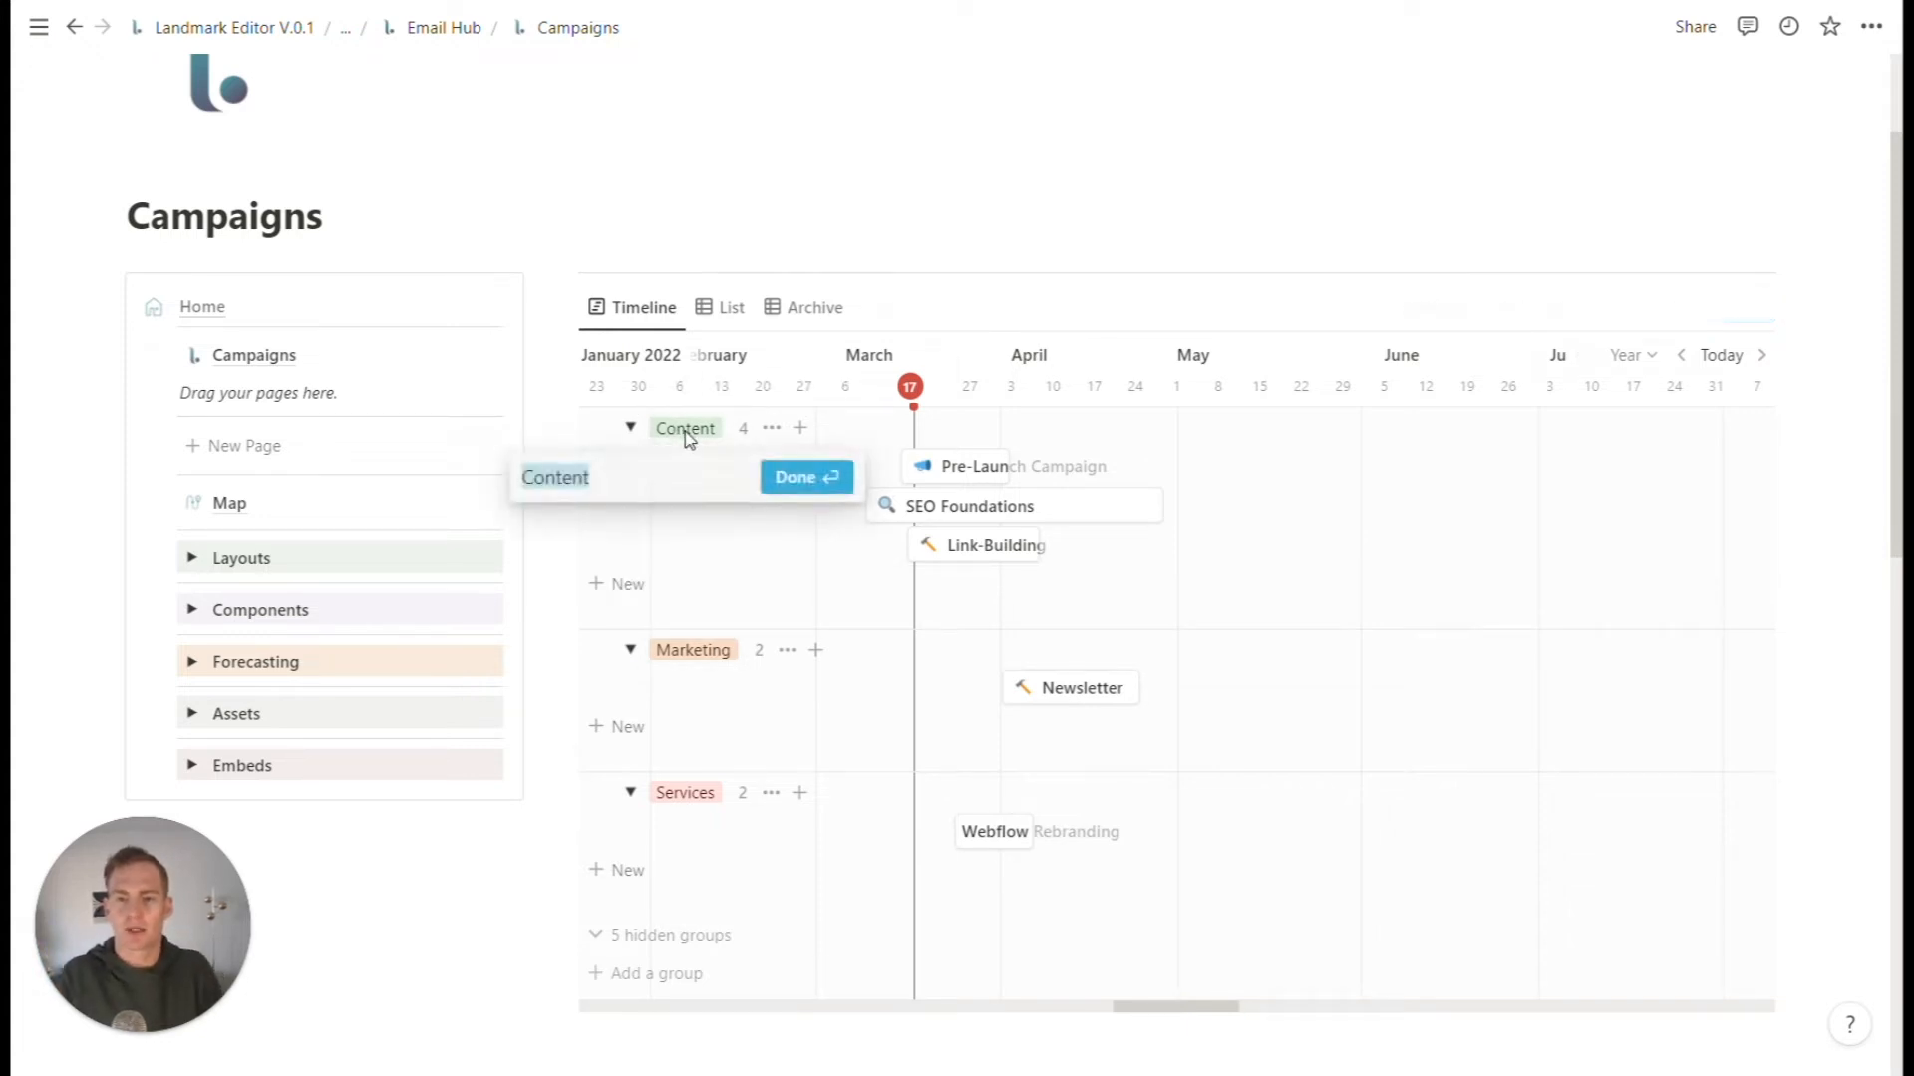
{"action": "type", "text": "Newsletter"}
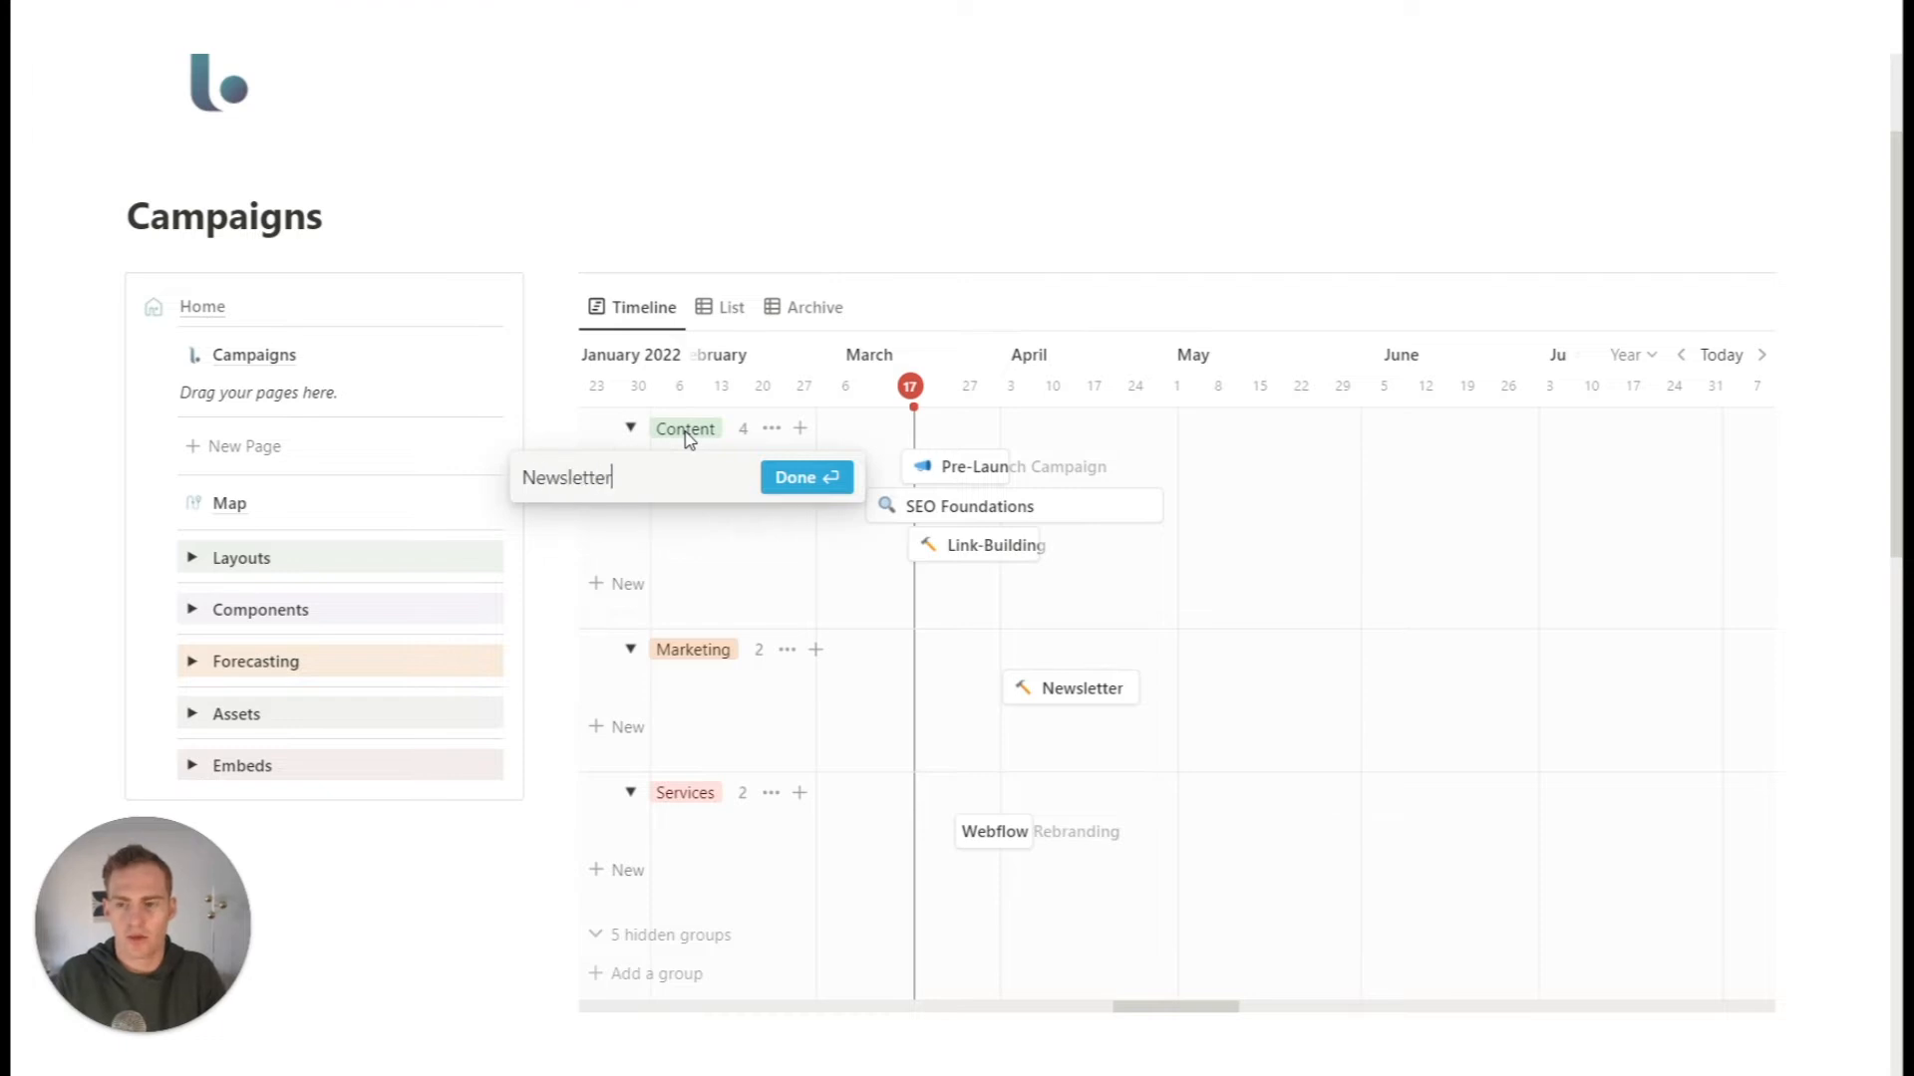
{"action": "left_click", "coordinate": [798, 477]}
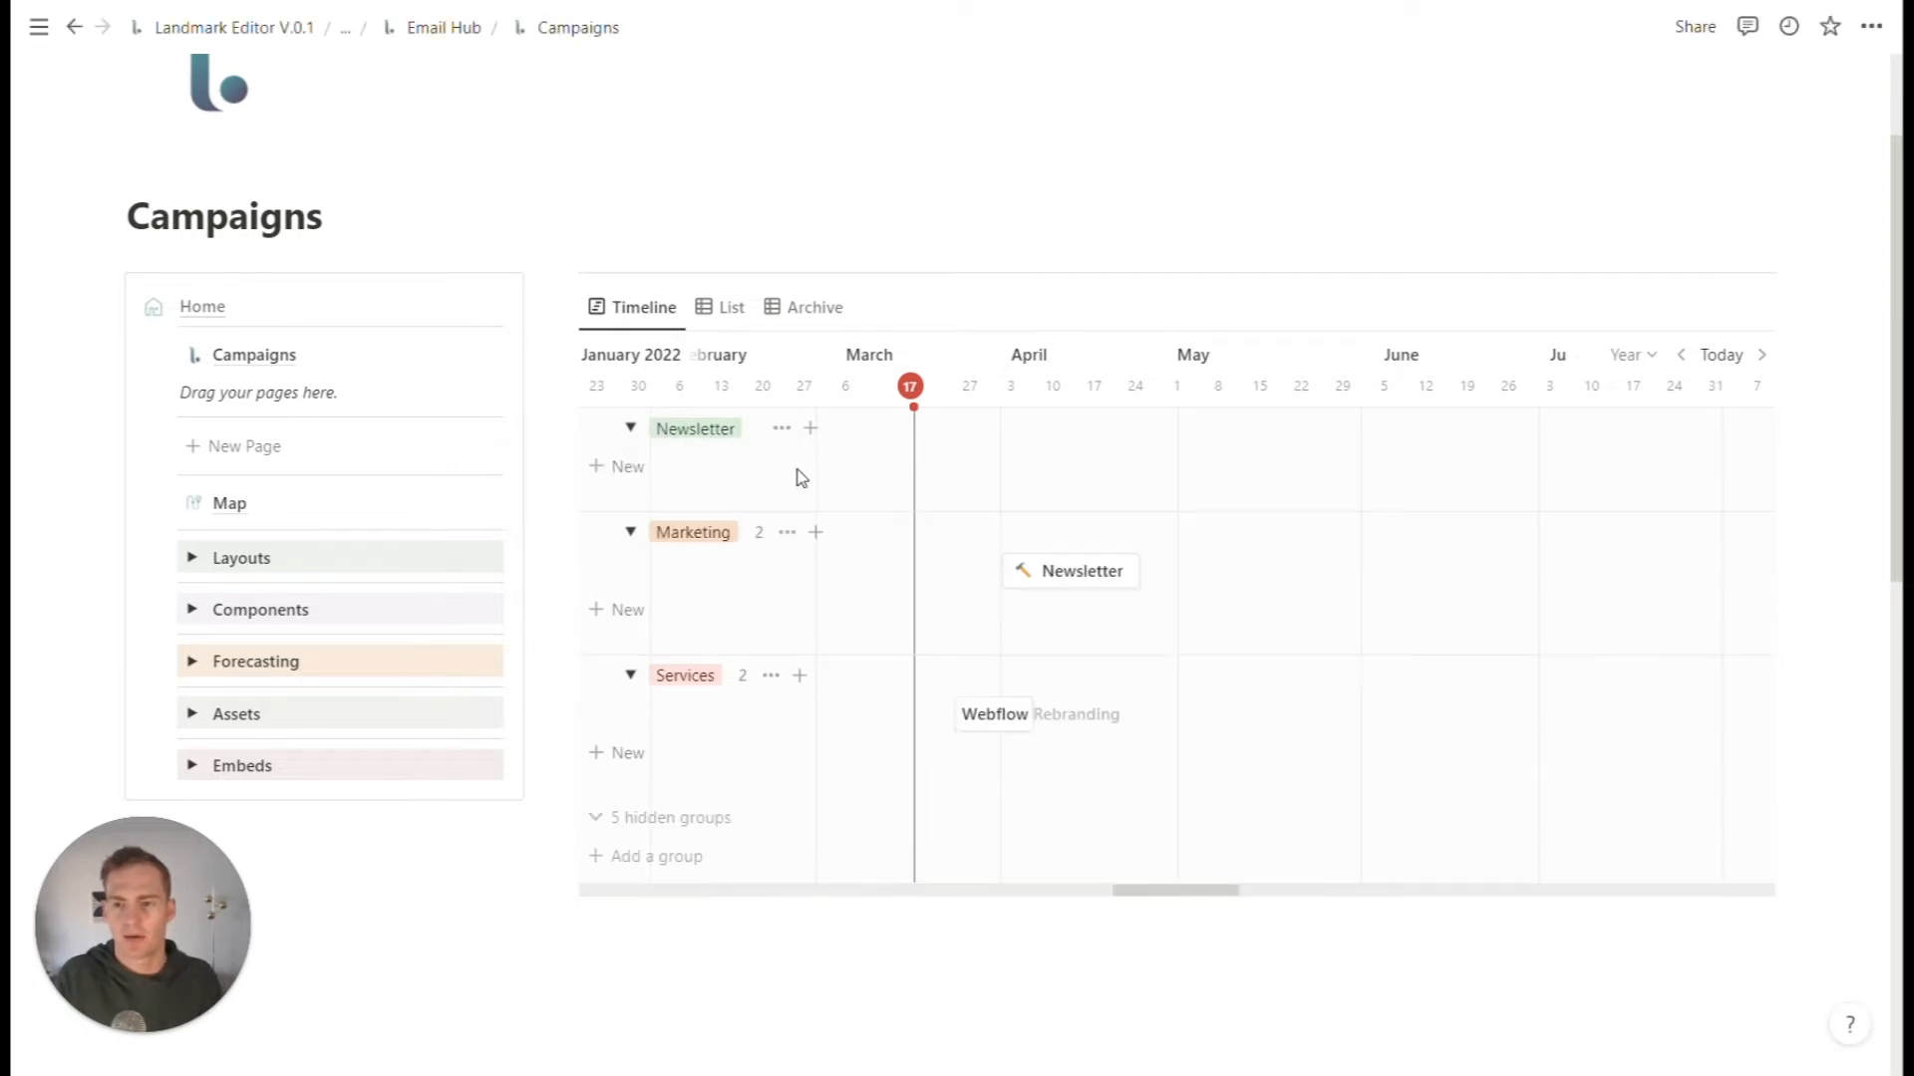
- Rename the Marketing group in the Campaigns timeline to "Sales & Promo"
{"action": "left_click", "coordinate": [711, 537]}
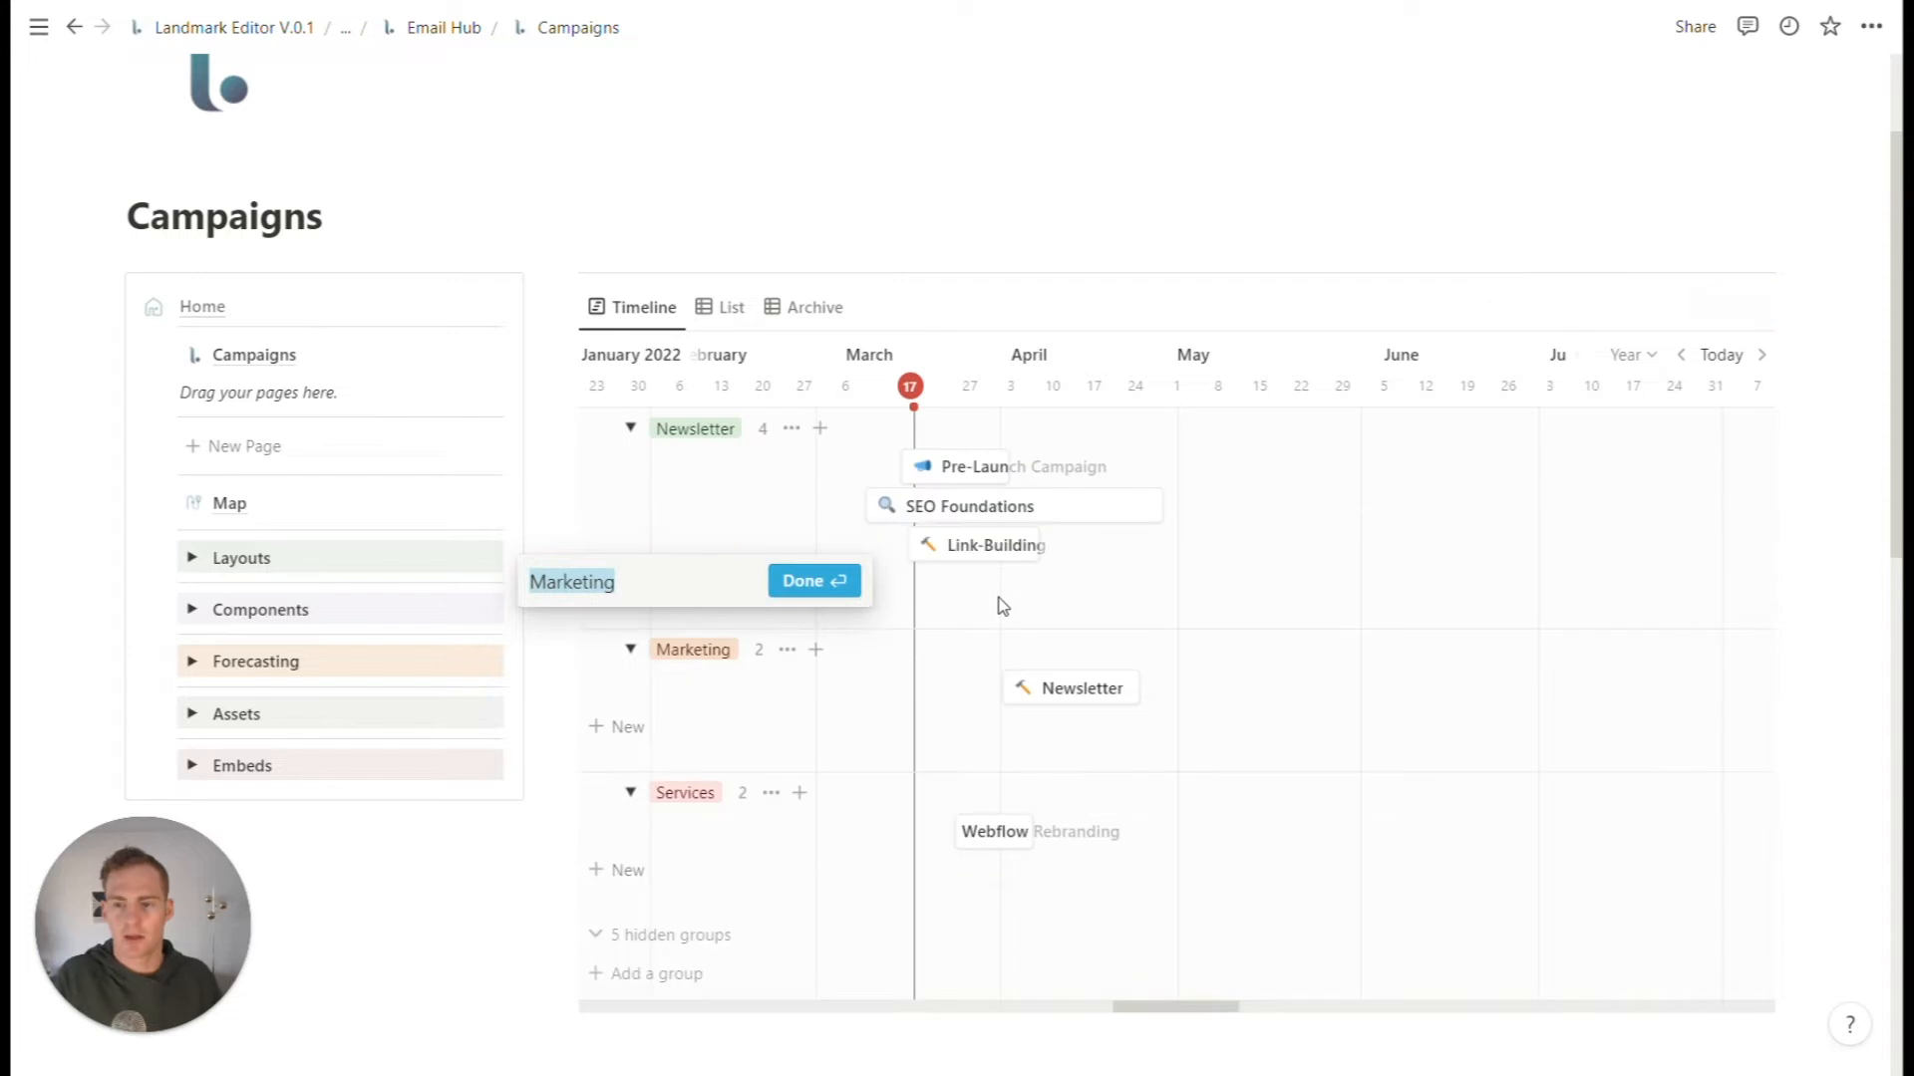
{"action": "type", "text": "Sales"}
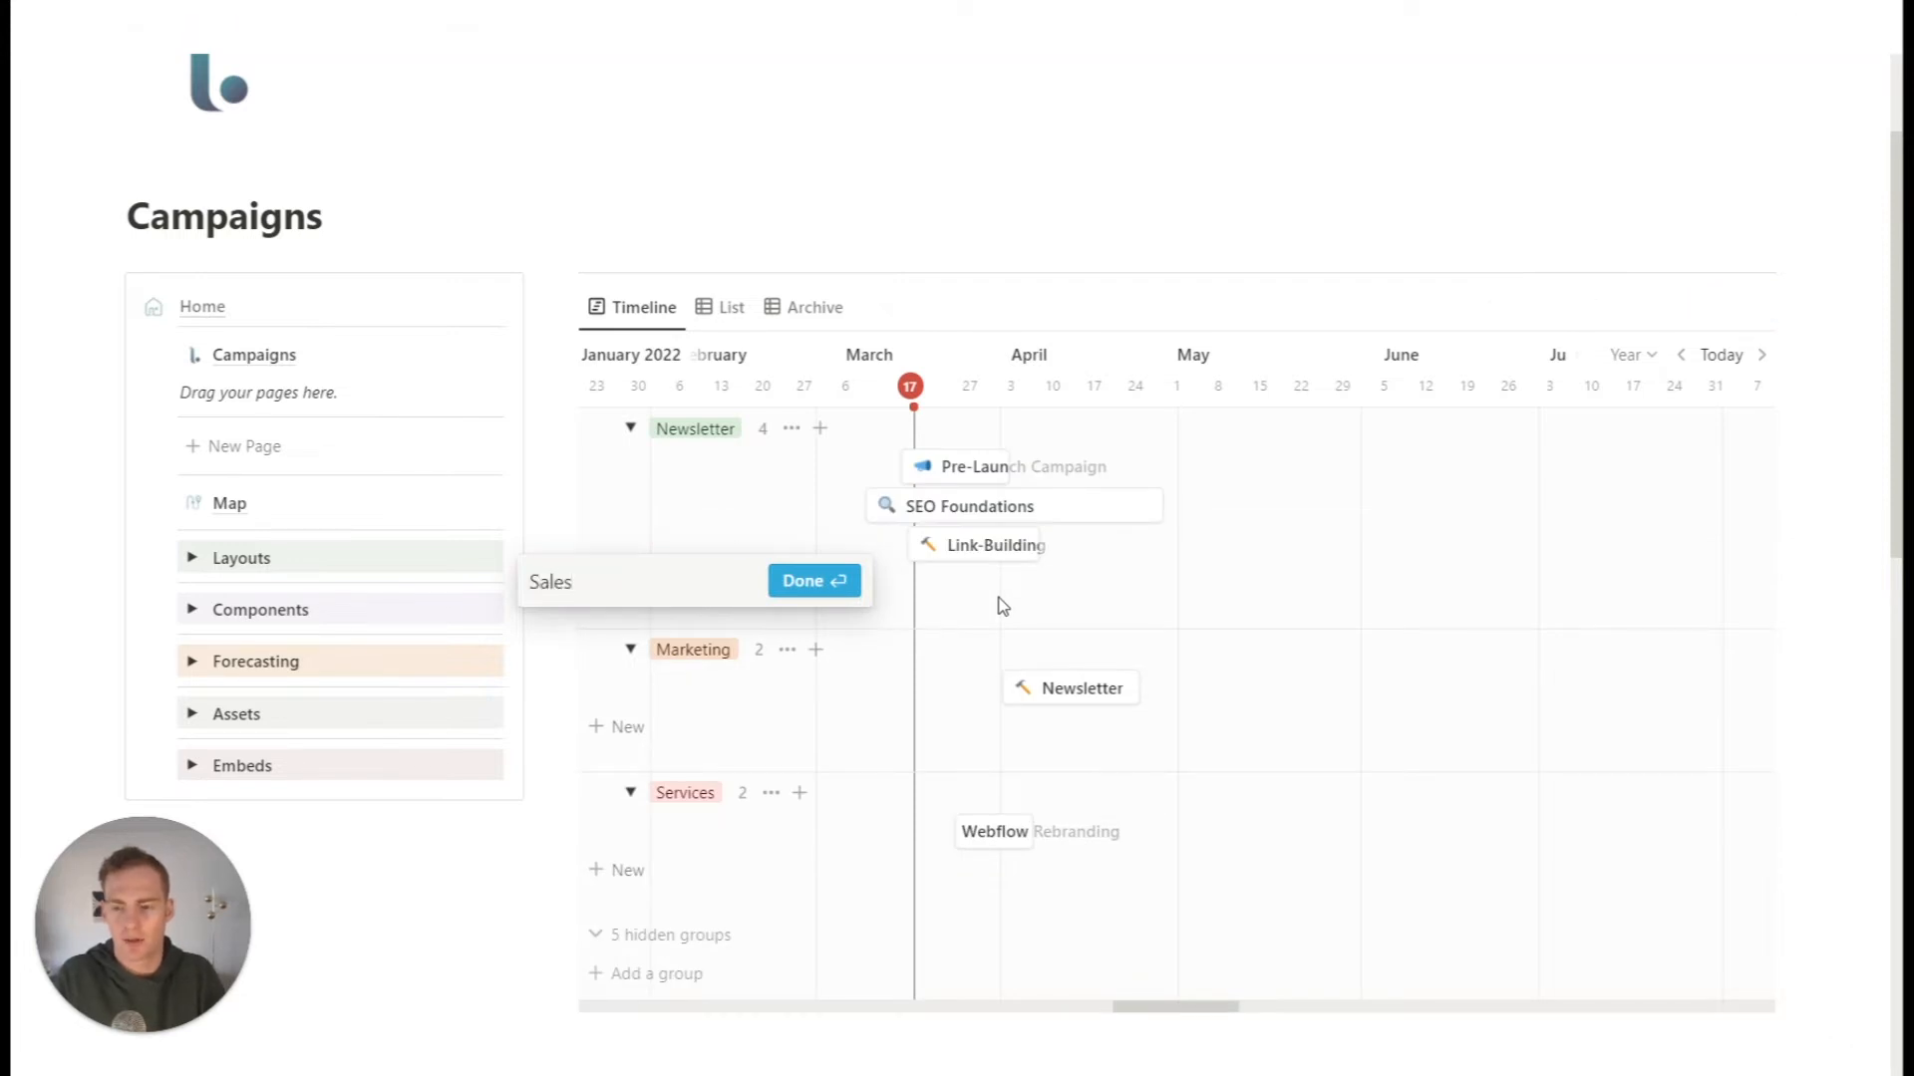
{"action": "type", "text": " & Promo"}
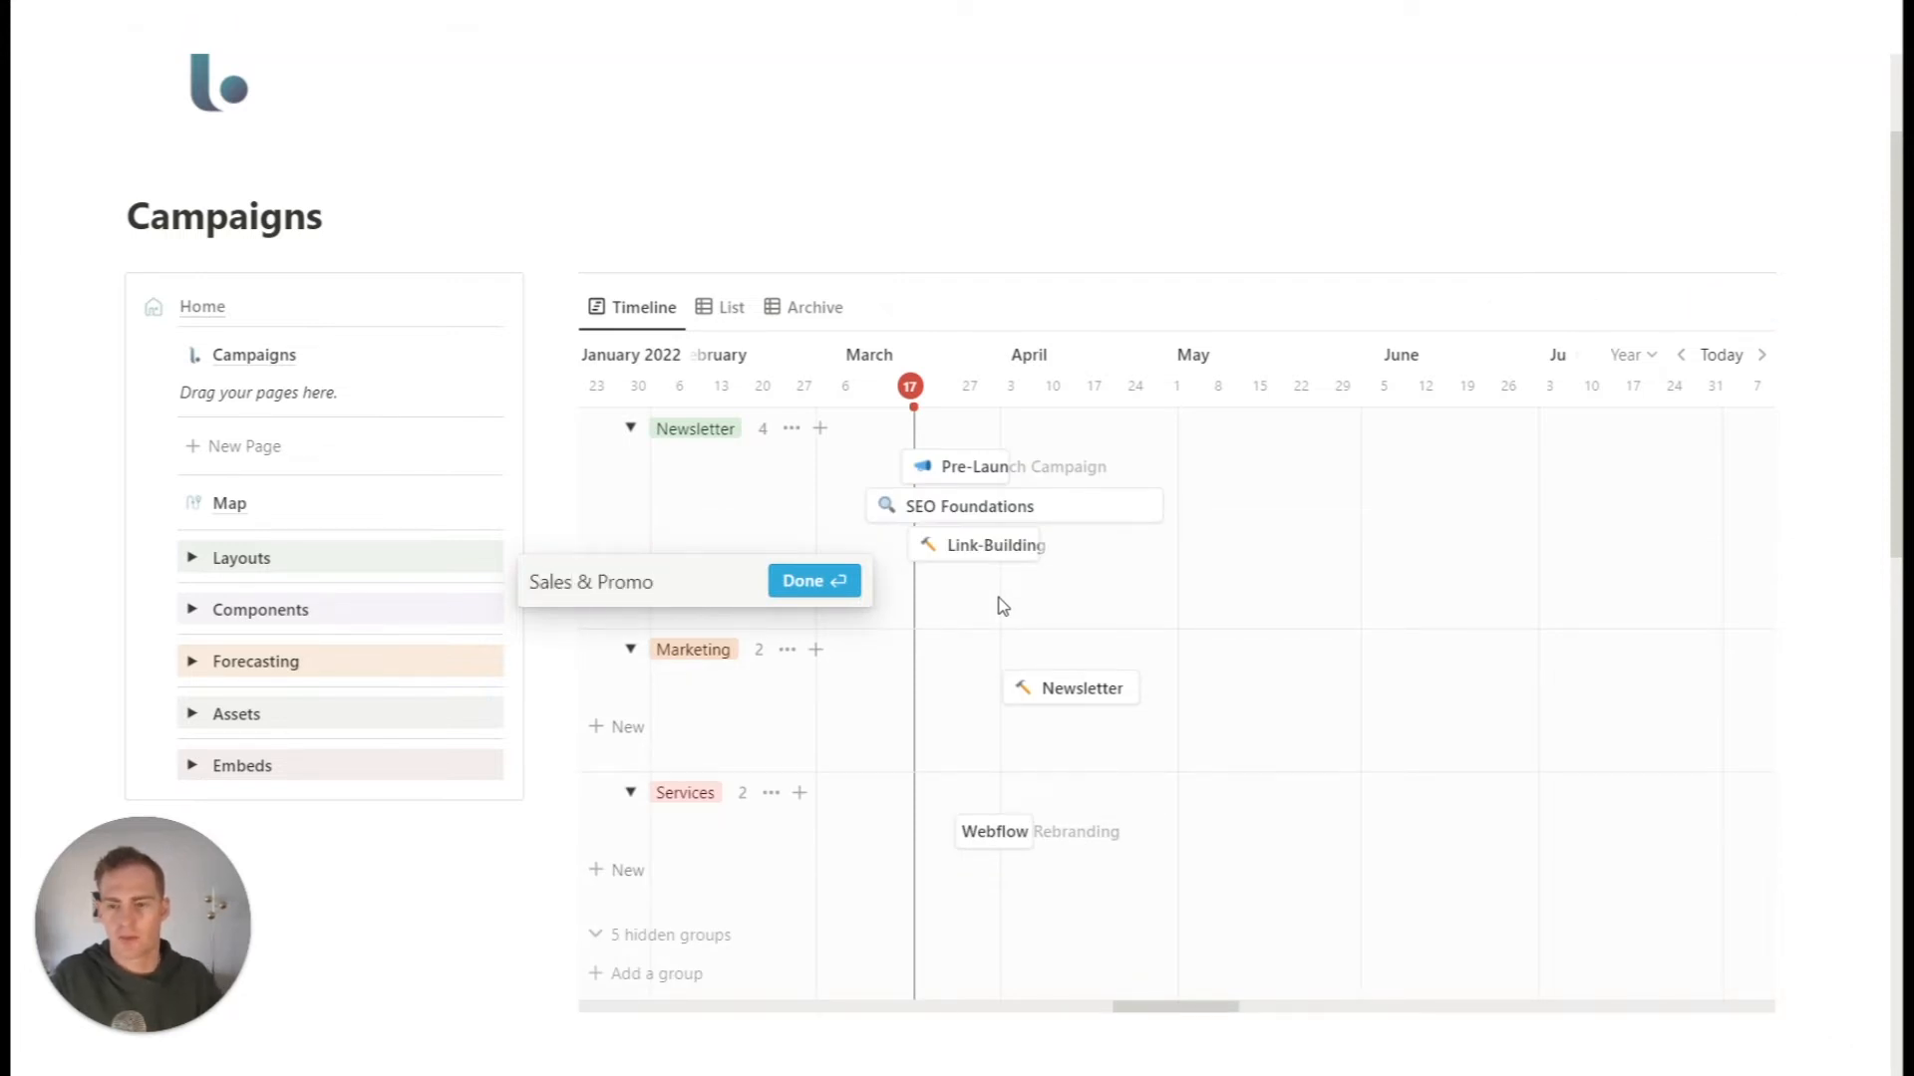
{"action": "left_click", "coordinate": [812, 581]}
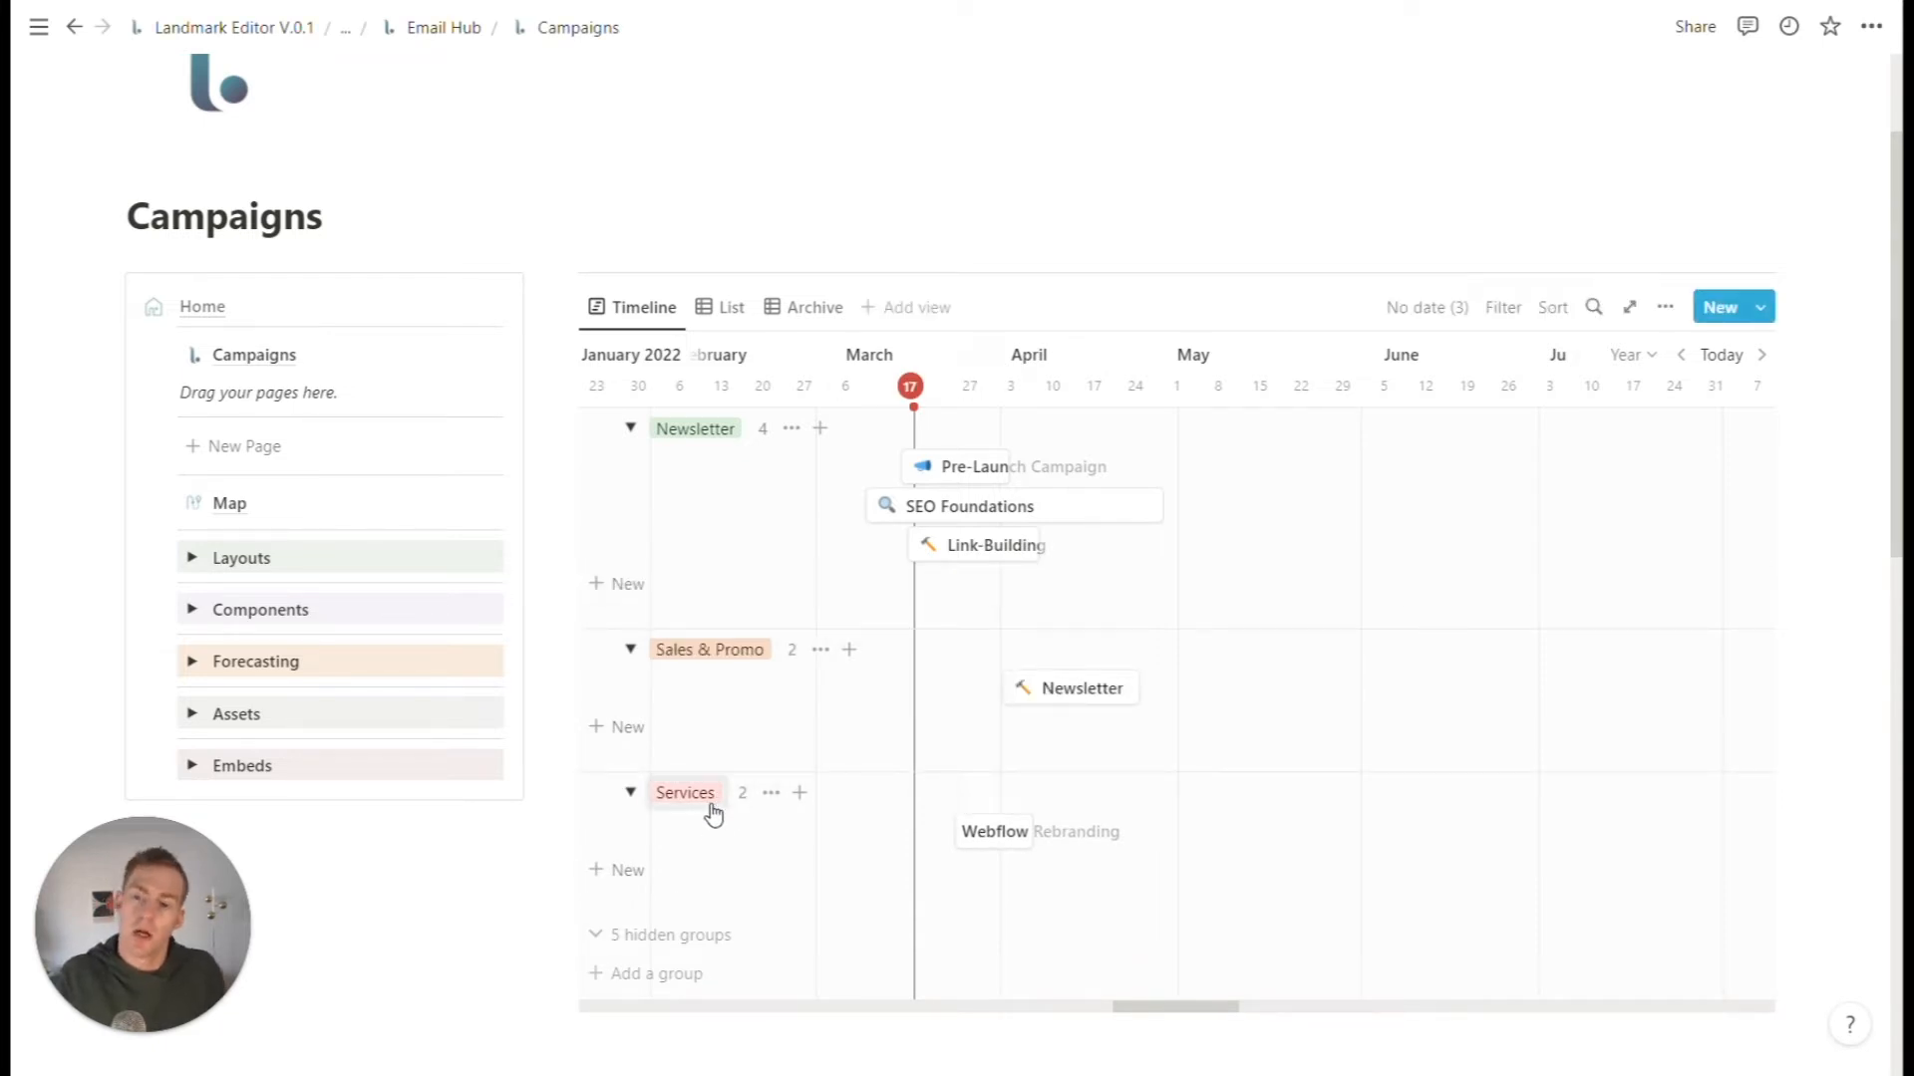
- Rename the Services group in the Campaigns timeline to "Company Updates"
{"action": "left_click", "coordinate": [715, 813]}
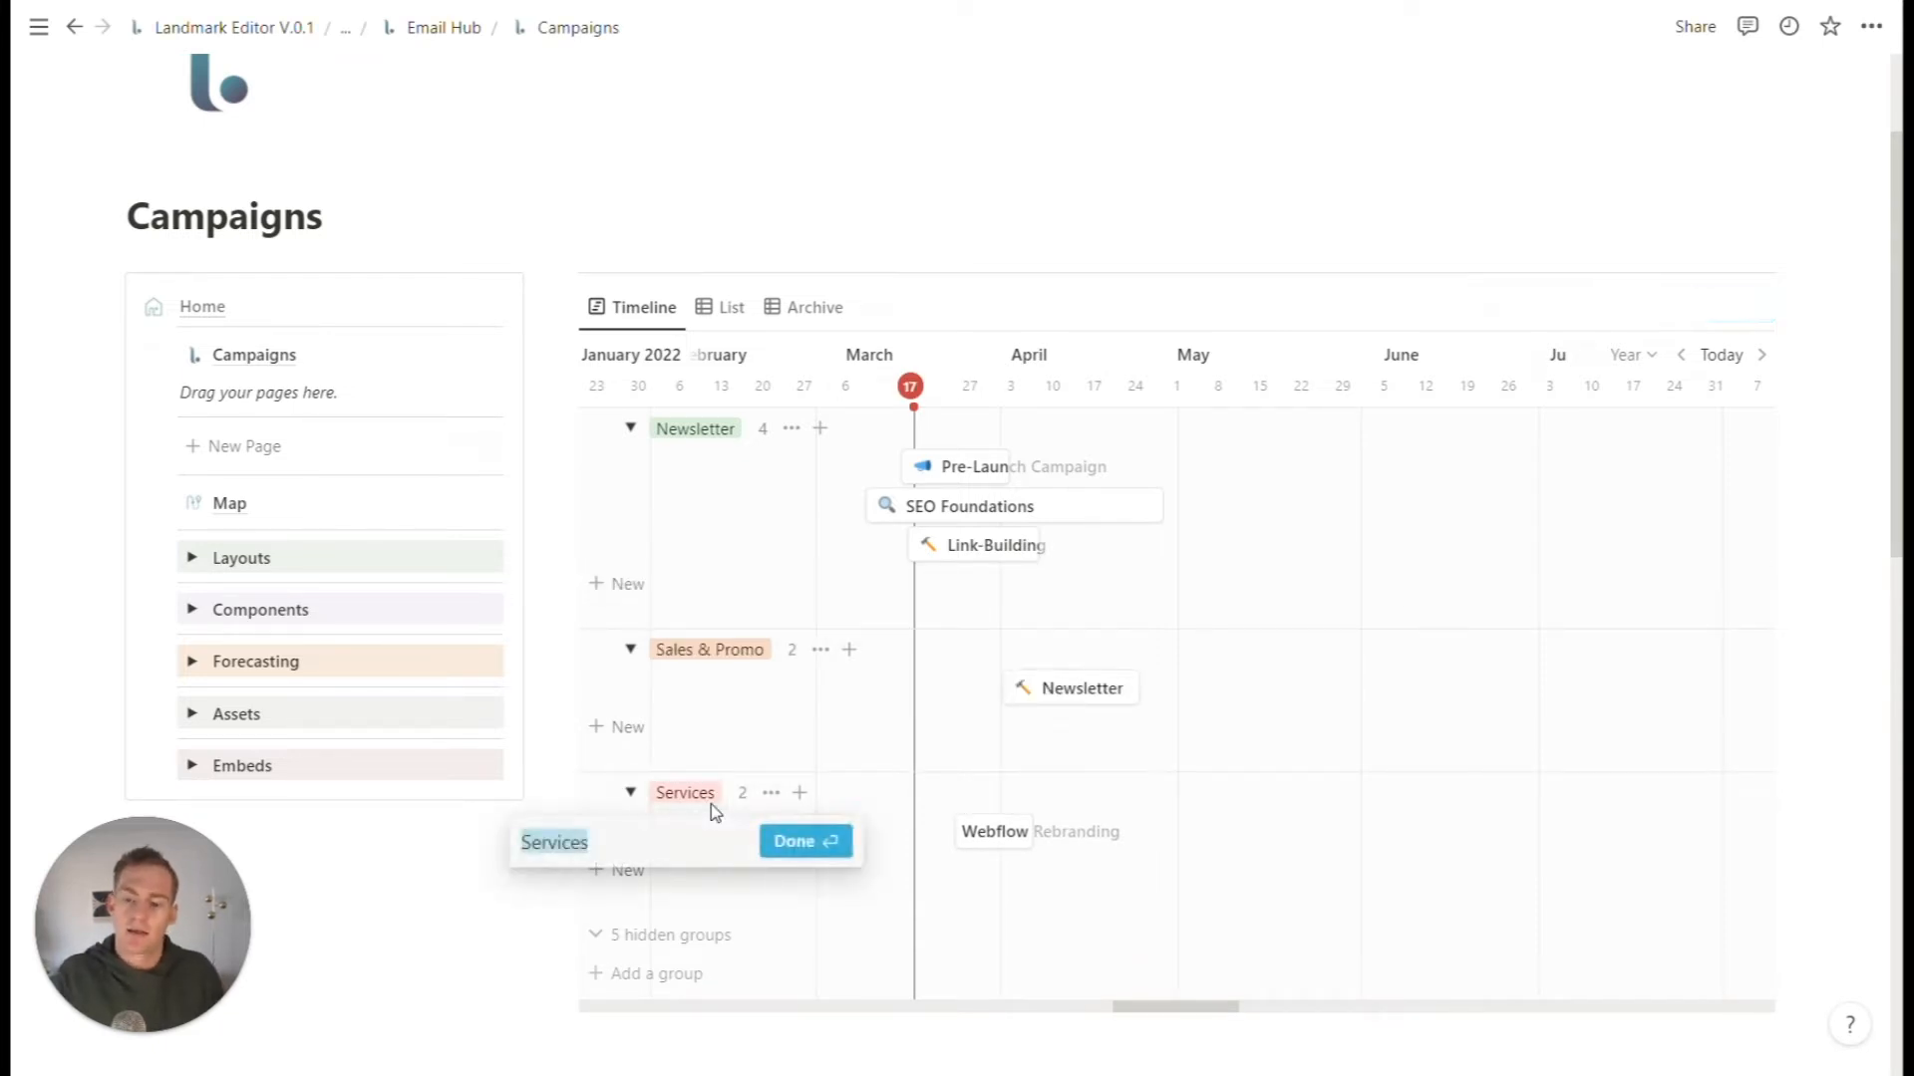
{"action": "type", "text": "Company Updates"}
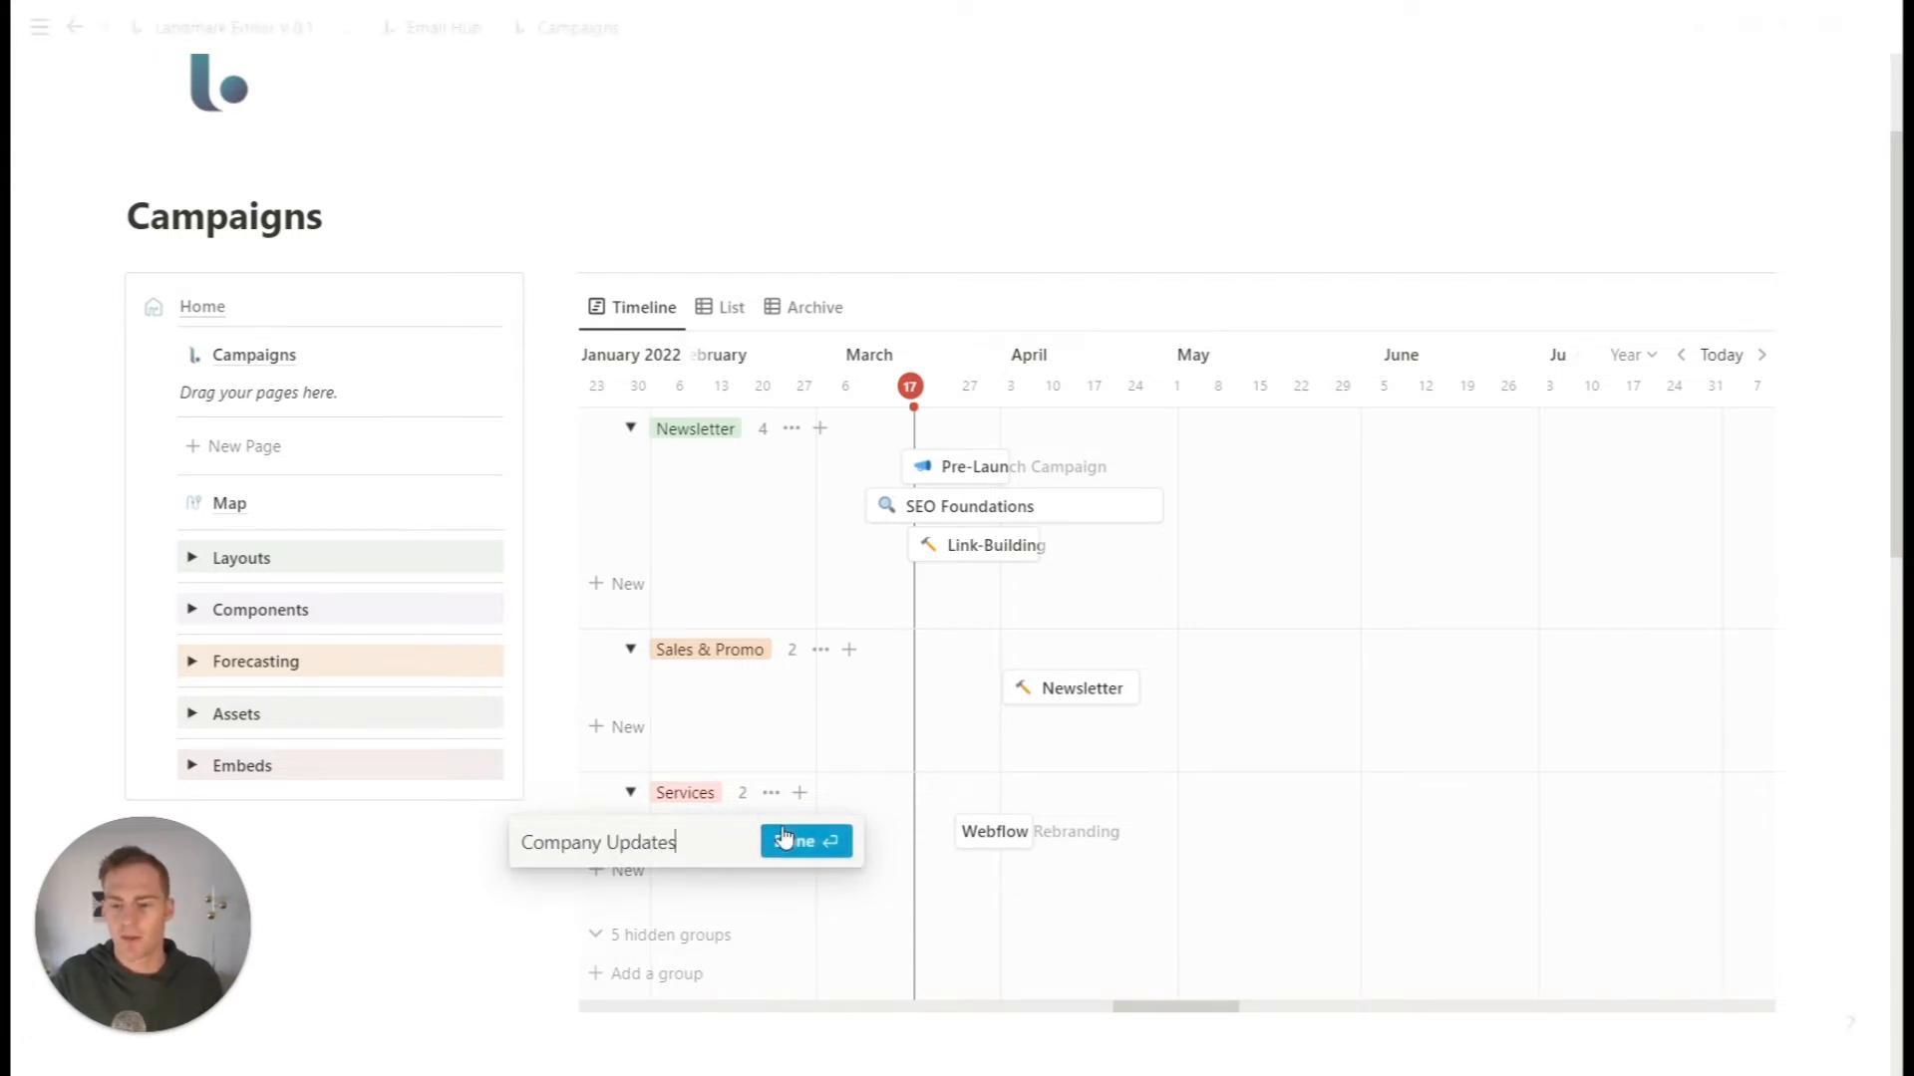
{"action": "left_click", "coordinate": [797, 841]}
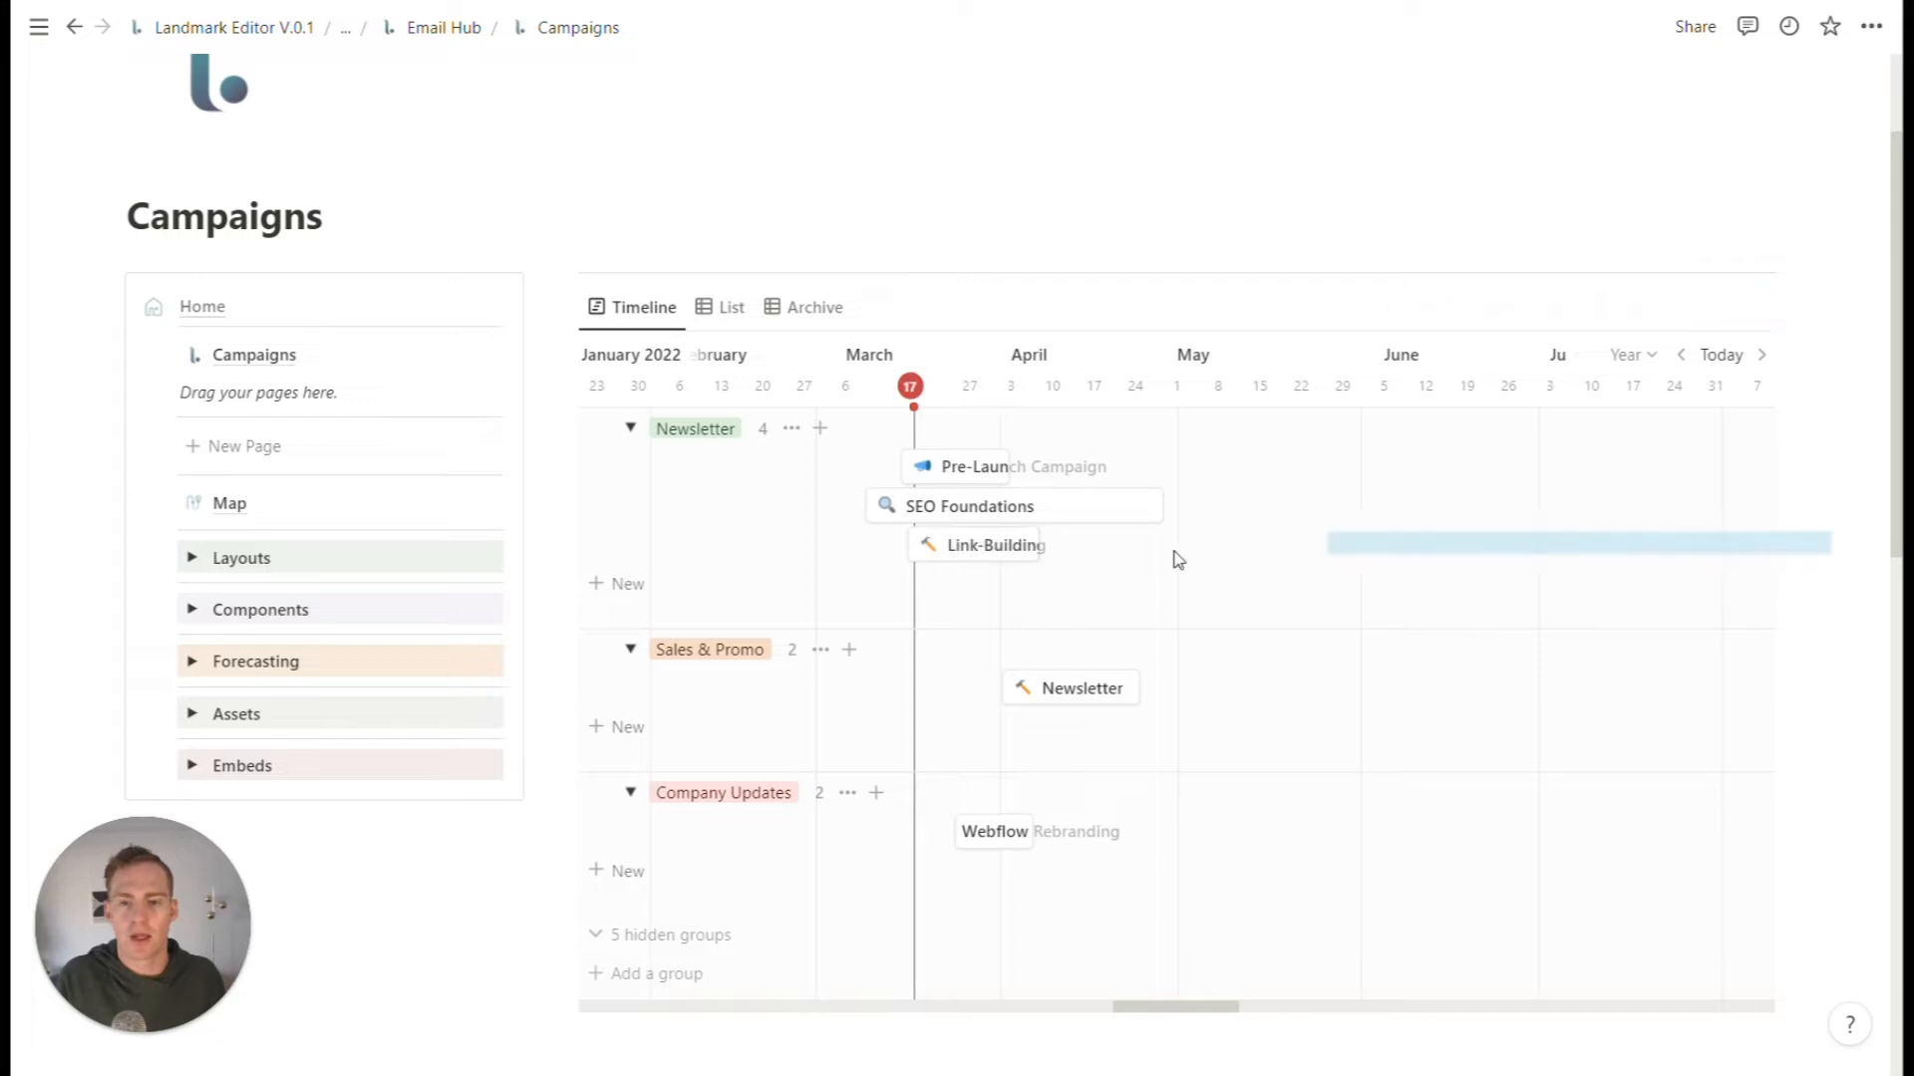
- Delete the SEO Foundations and Link-Building entries from the Newsletter group of the timeline
{"action": "left_click_drag", "start_coordinate": [948, 518], "coordinate": [948, 516]}
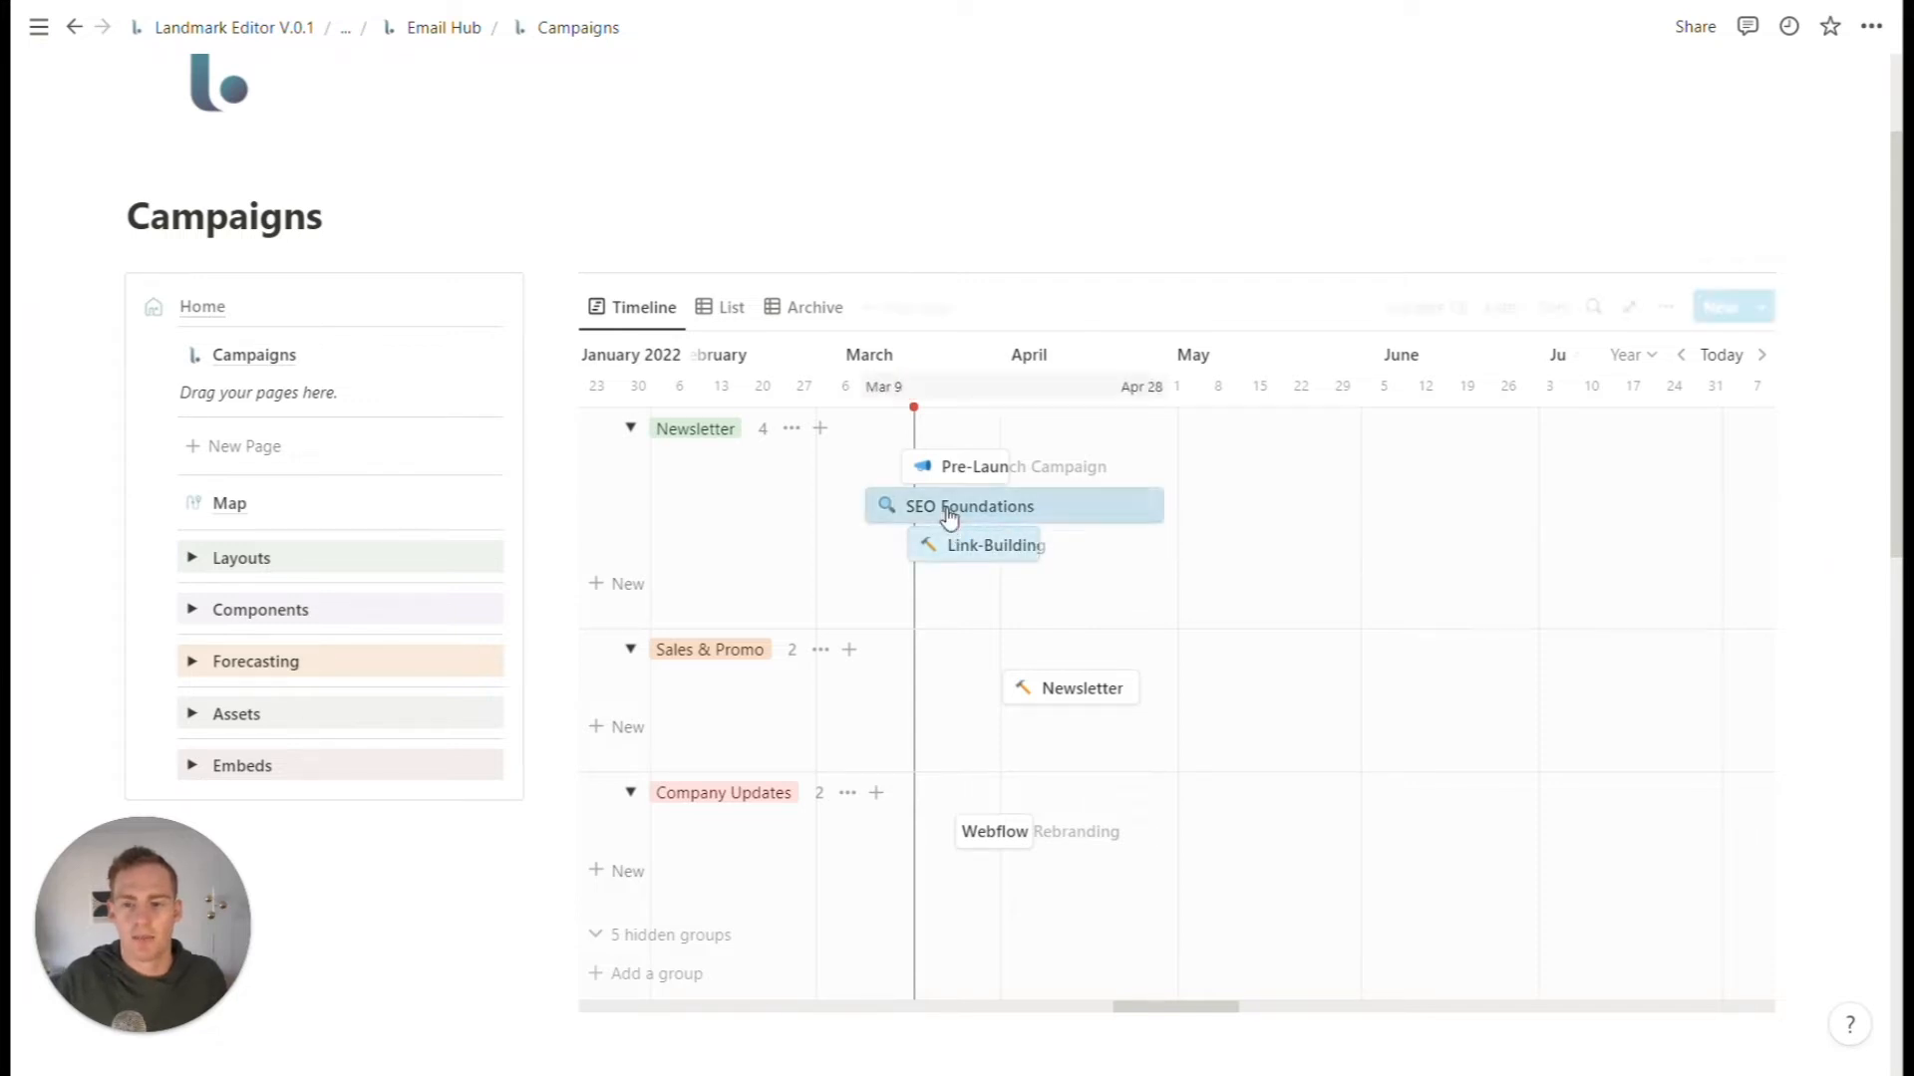
{"action": "key", "text": "Delete"}
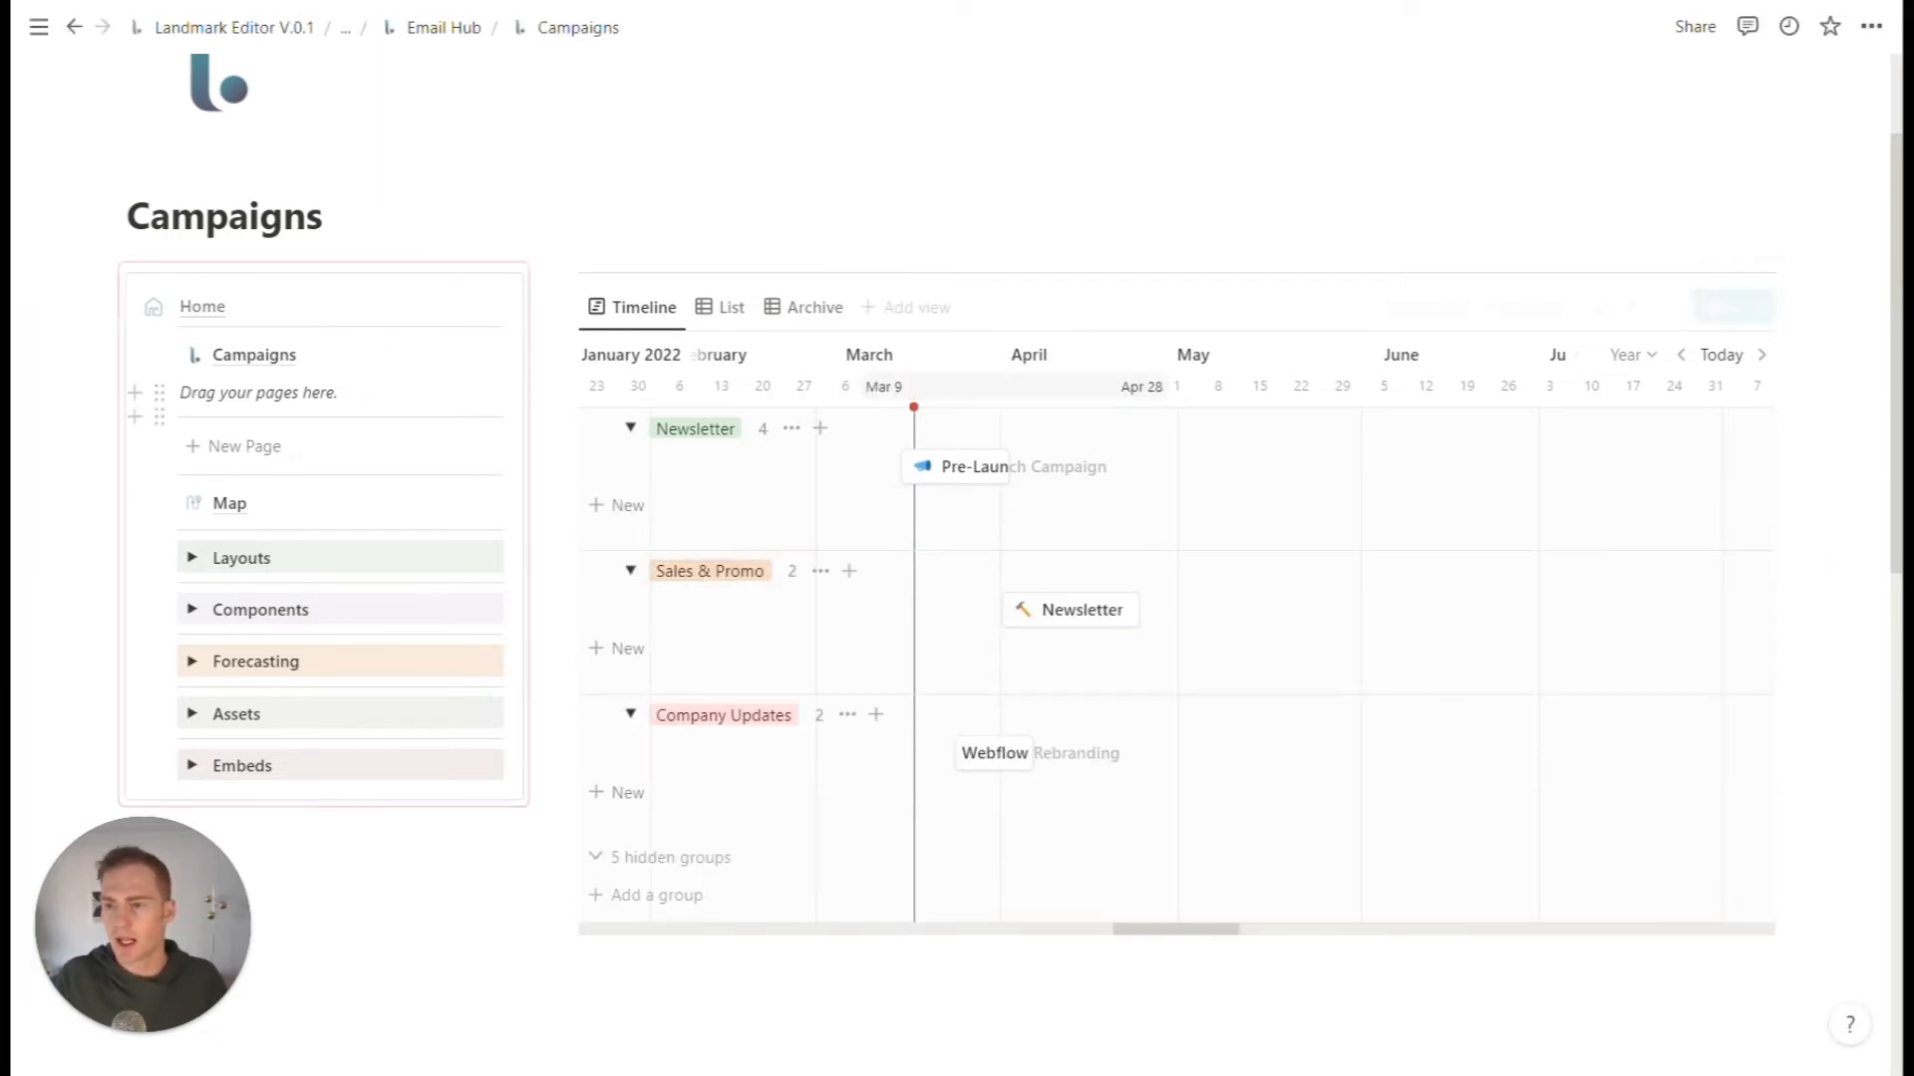
- Add a new page to the Email Hub, title it "Brainstorming" and give it the brain emoji as its icon
{"action": "left_click", "coordinate": [287, 447]}
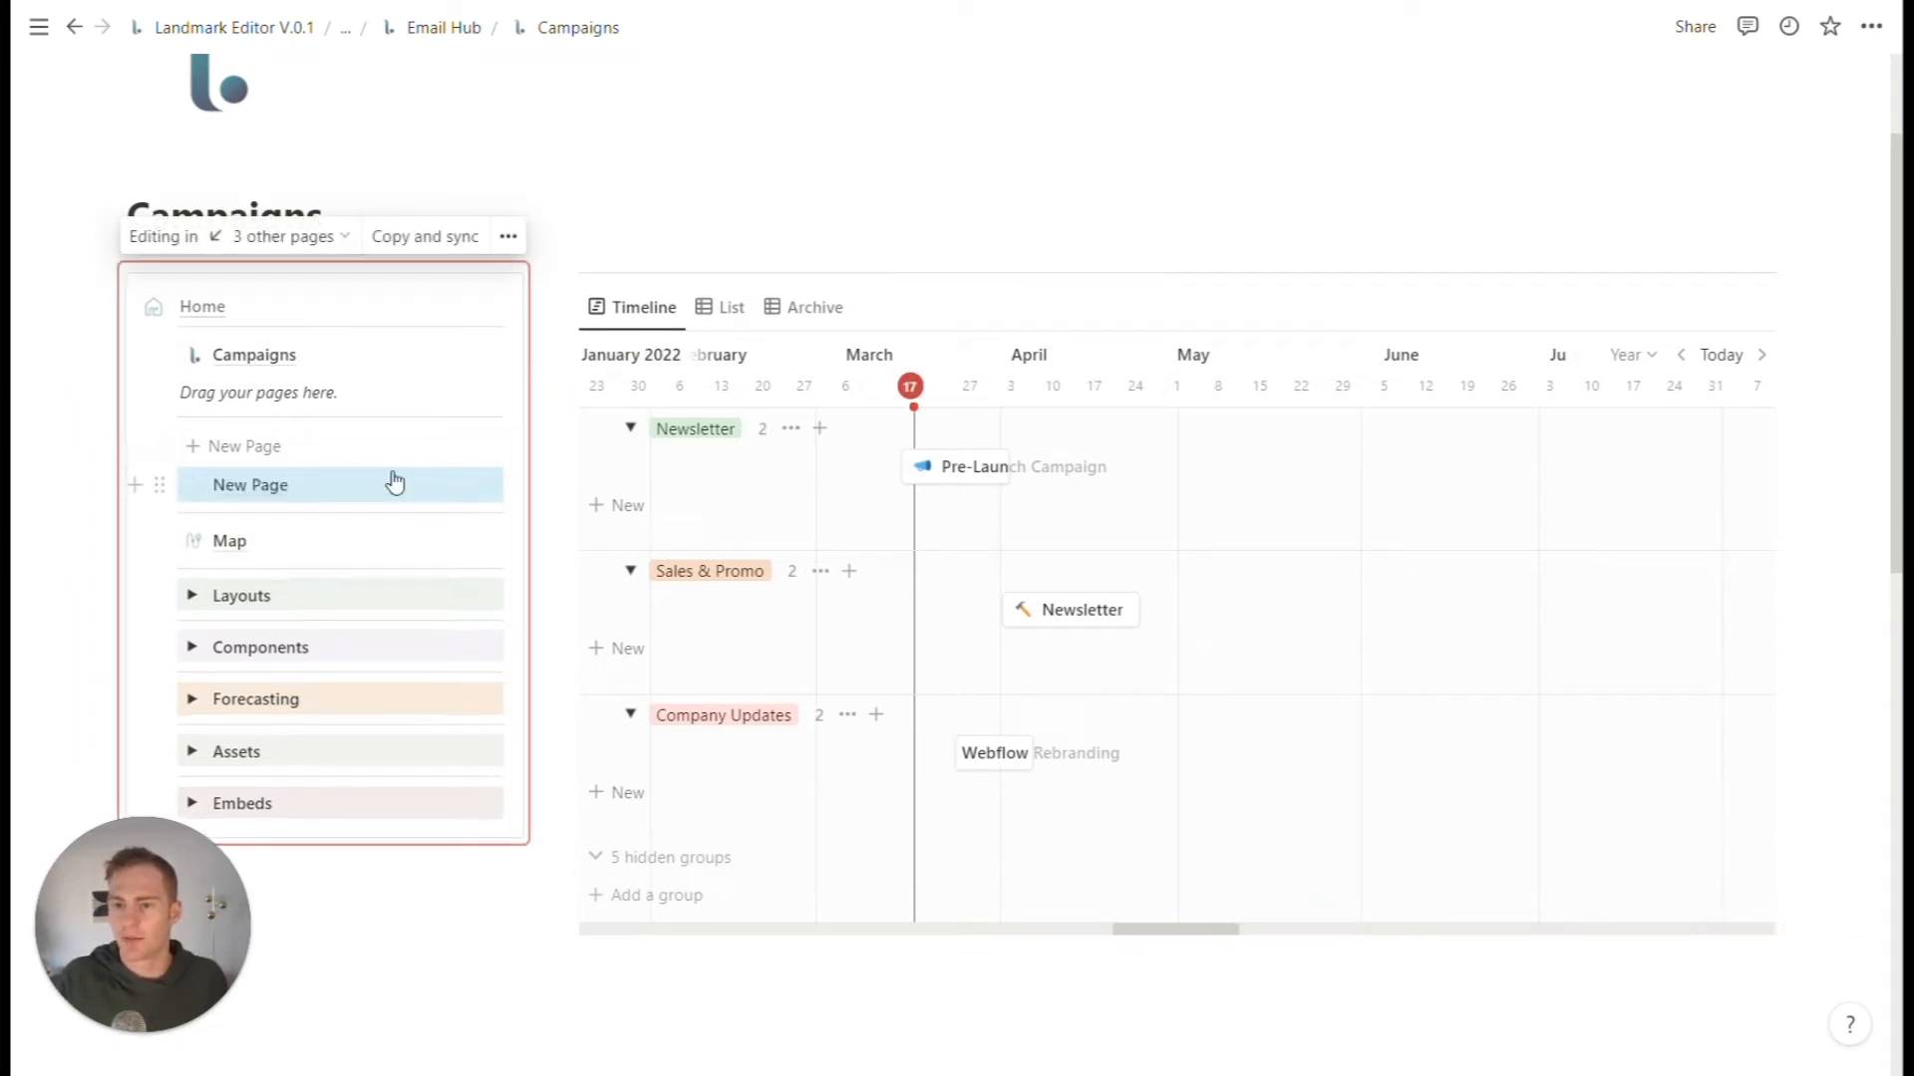
{"action": "left_click", "coordinate": [251, 486]}
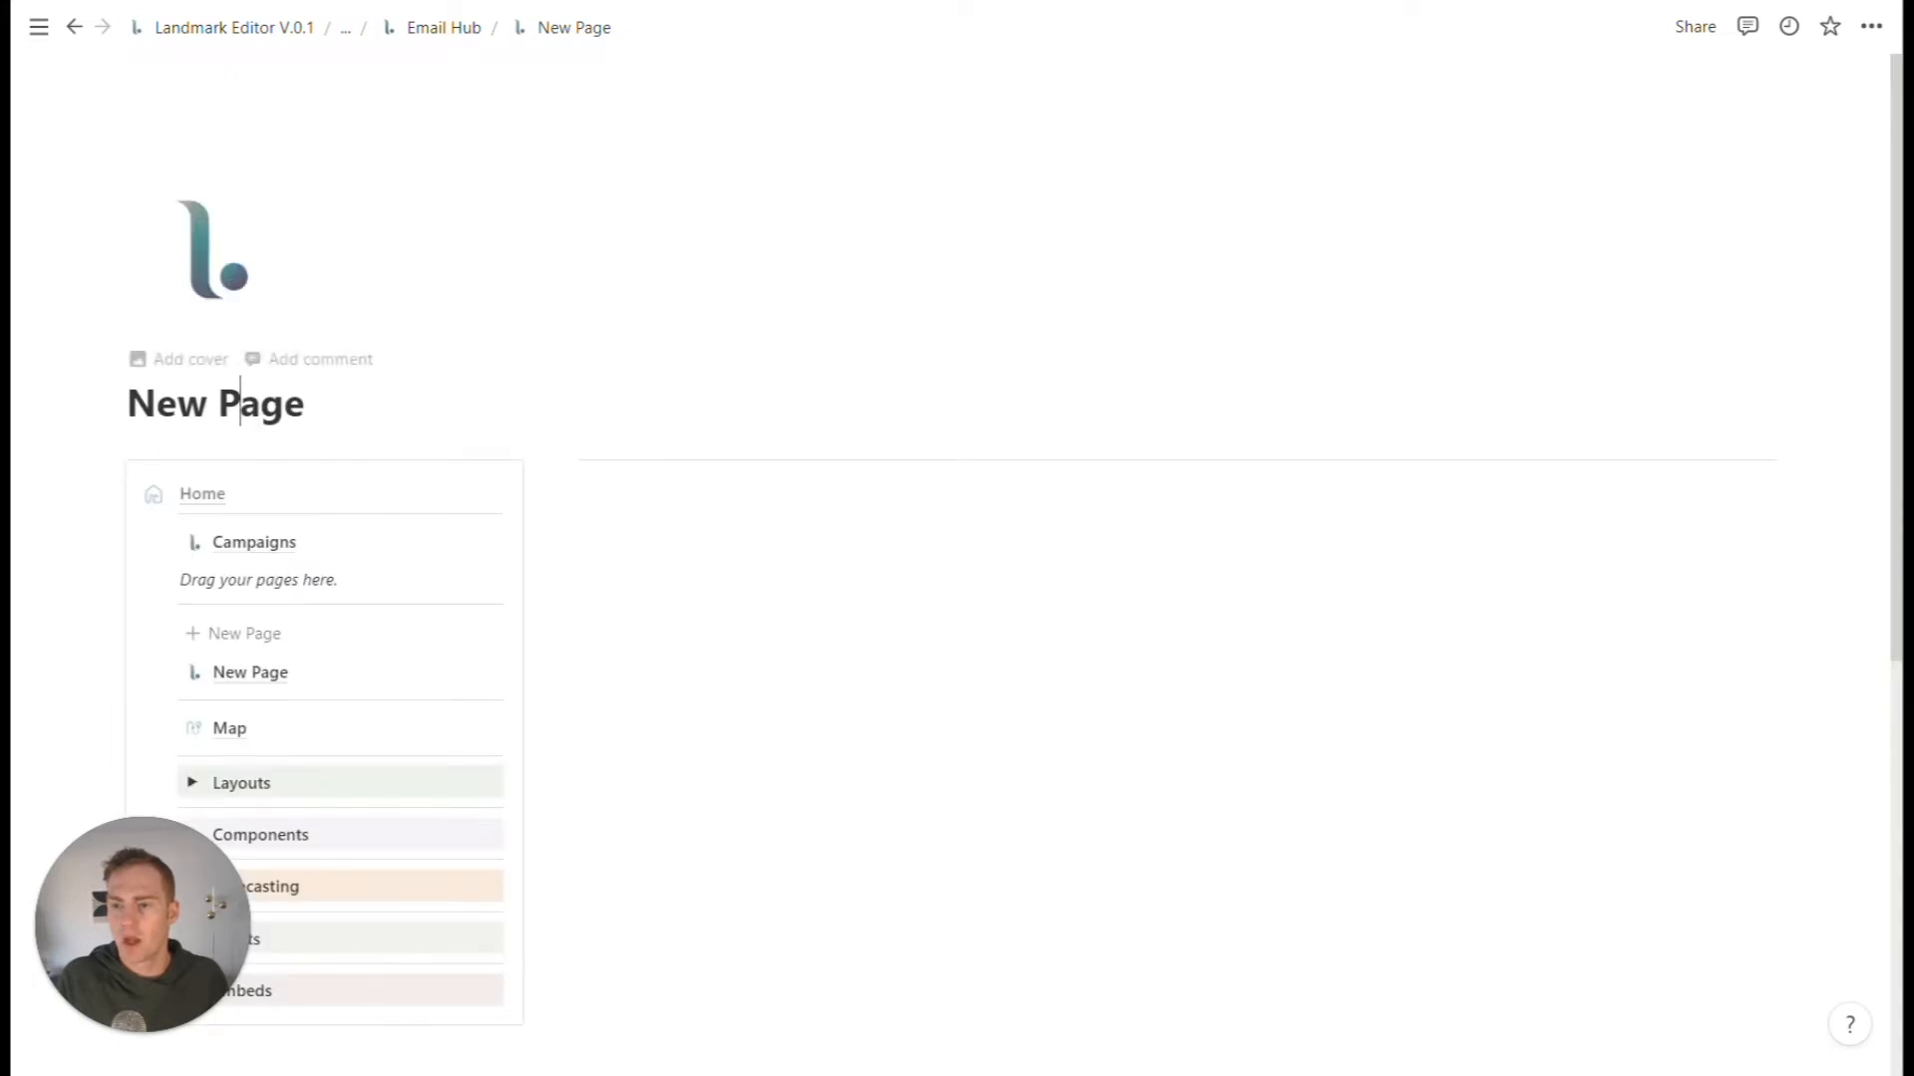
{"action": "triple_click", "coordinate": [240, 401]}
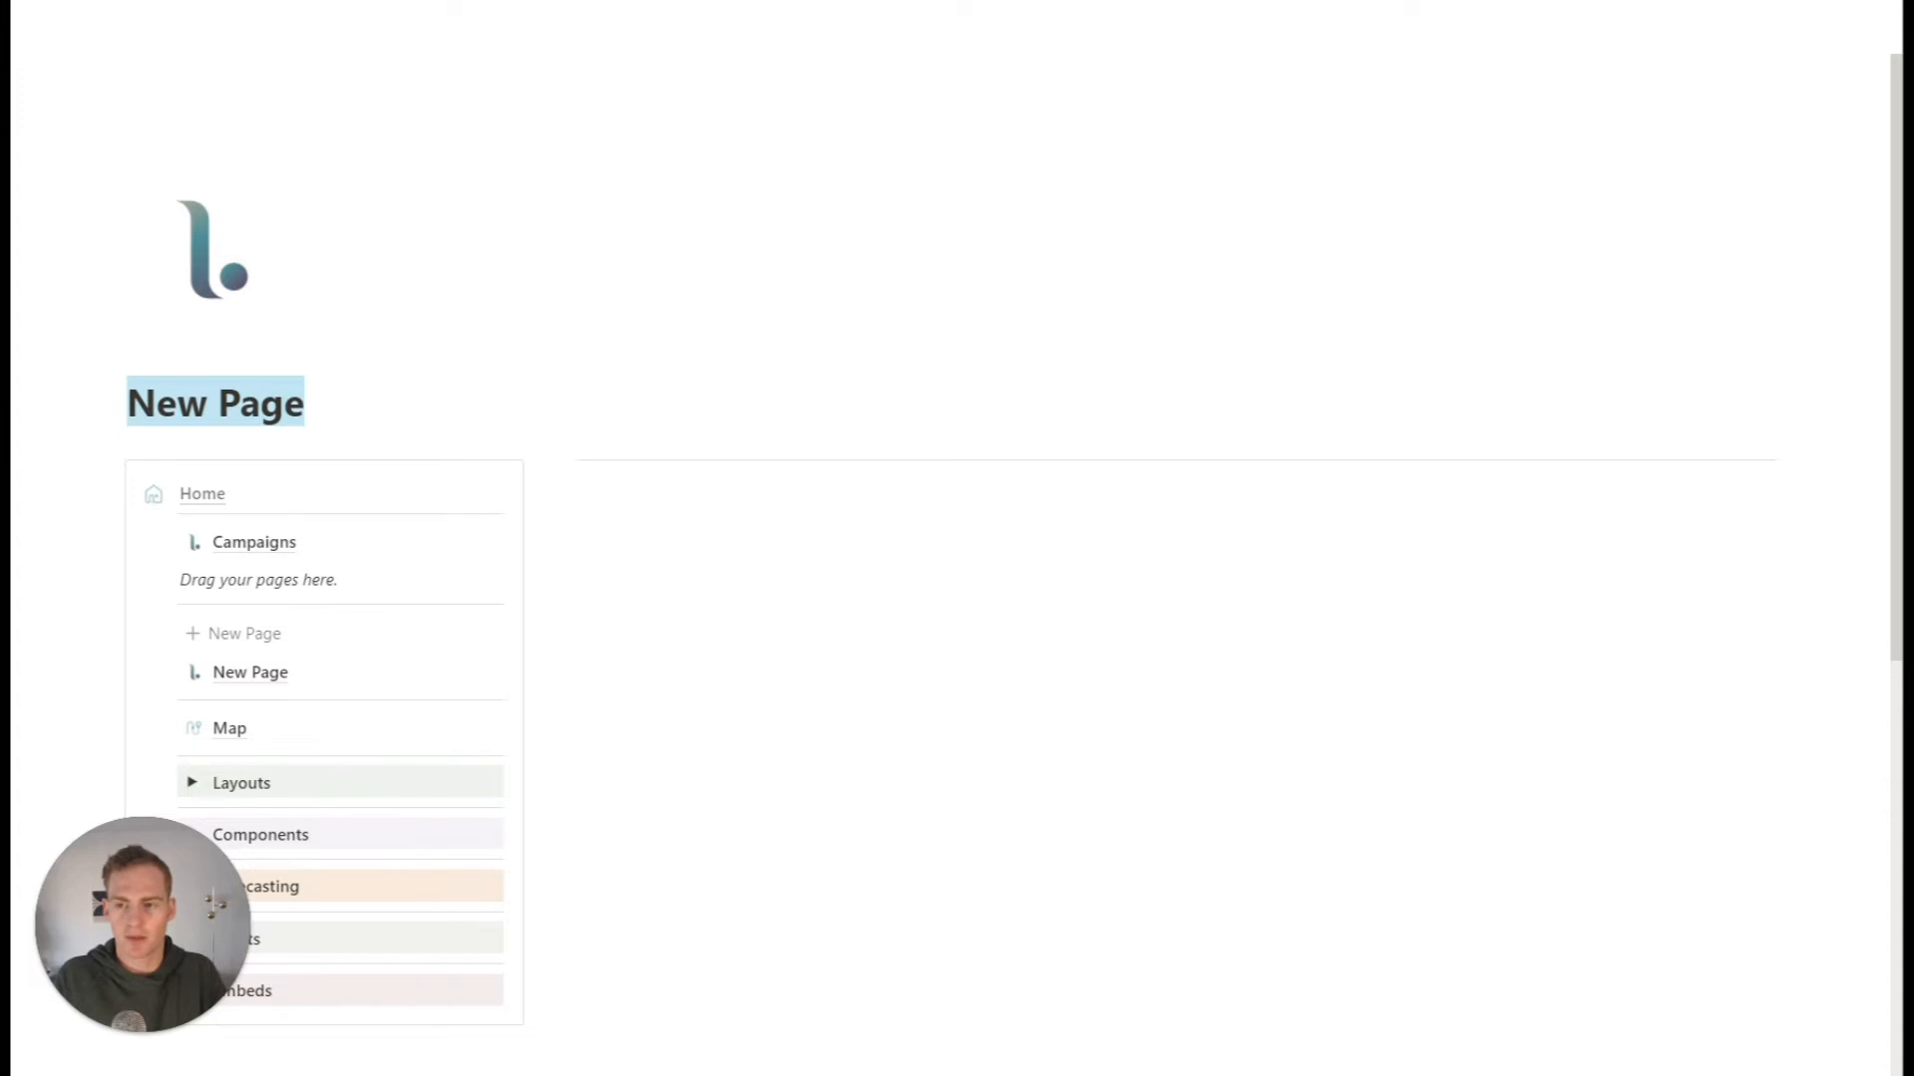
{"action": "type", "text": "Brainstorming"}
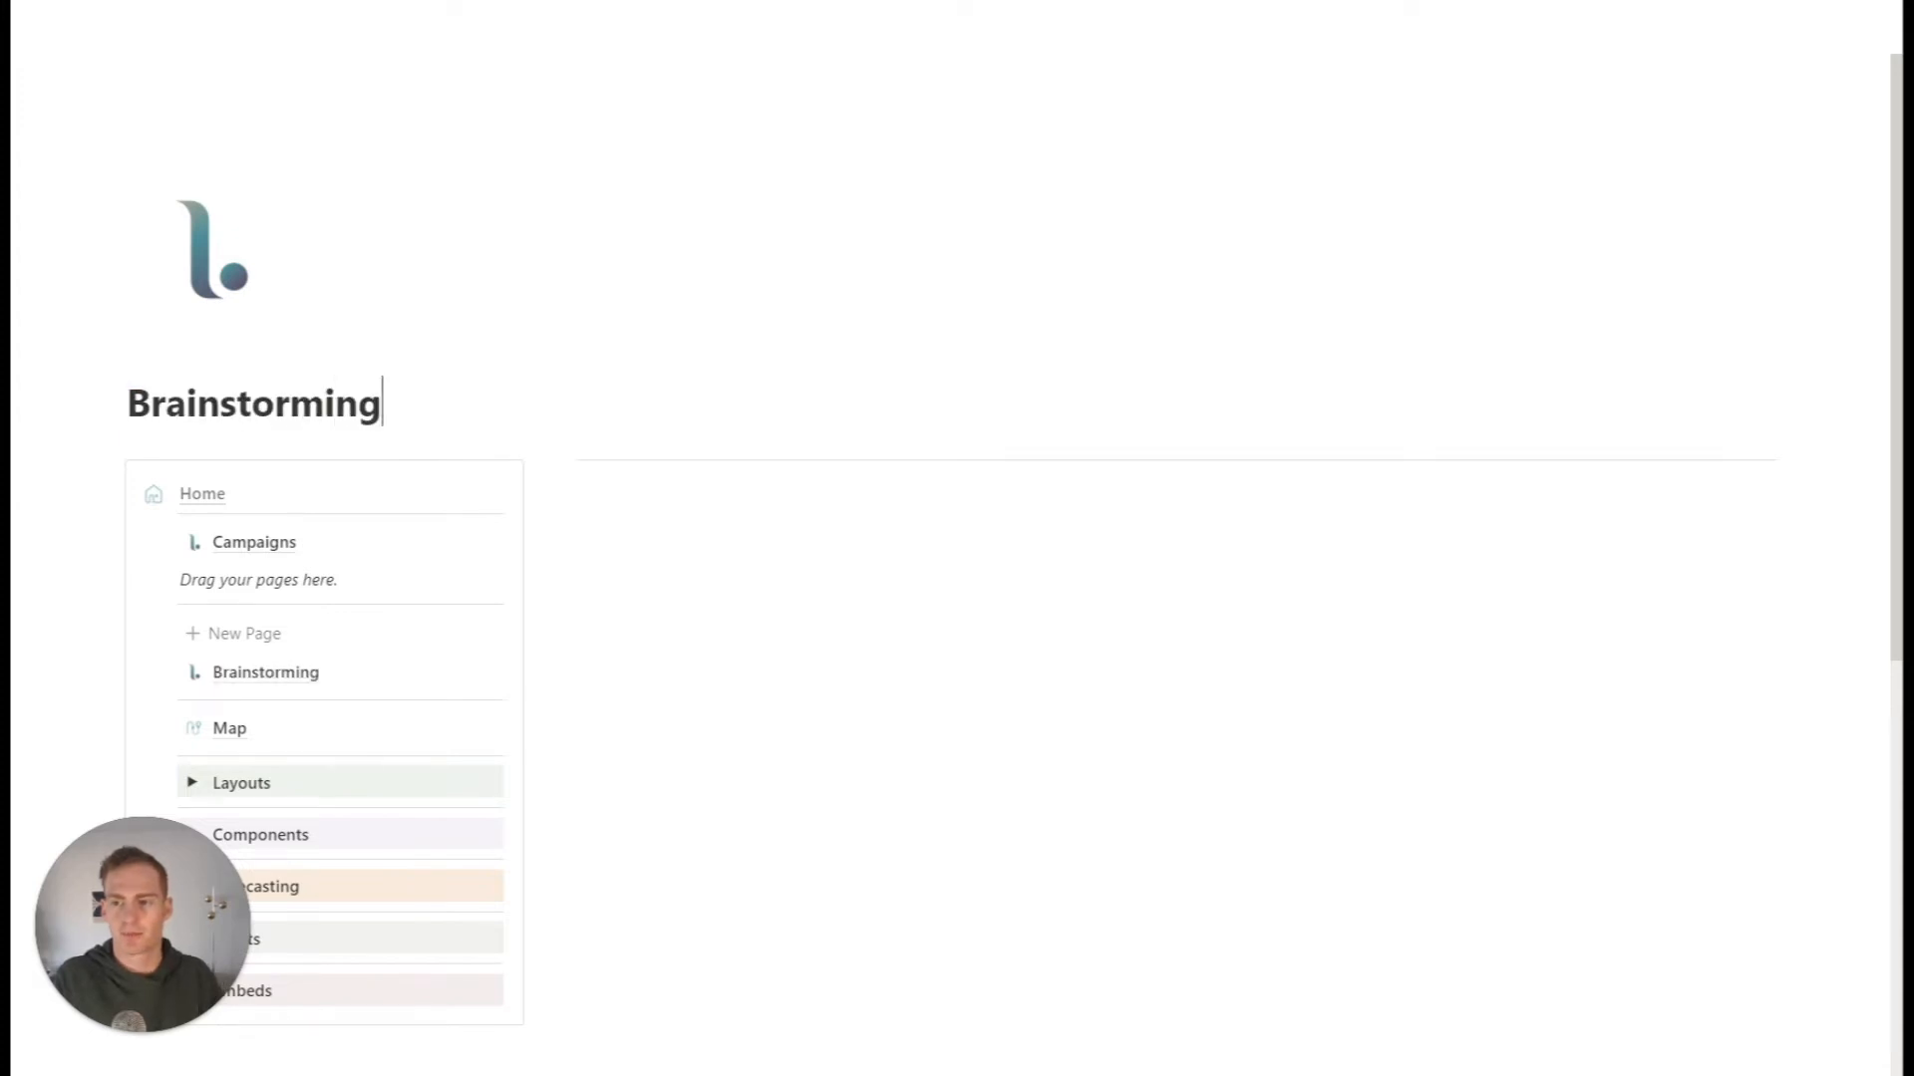
{"action": "left_click", "coordinate": [195, 674]}
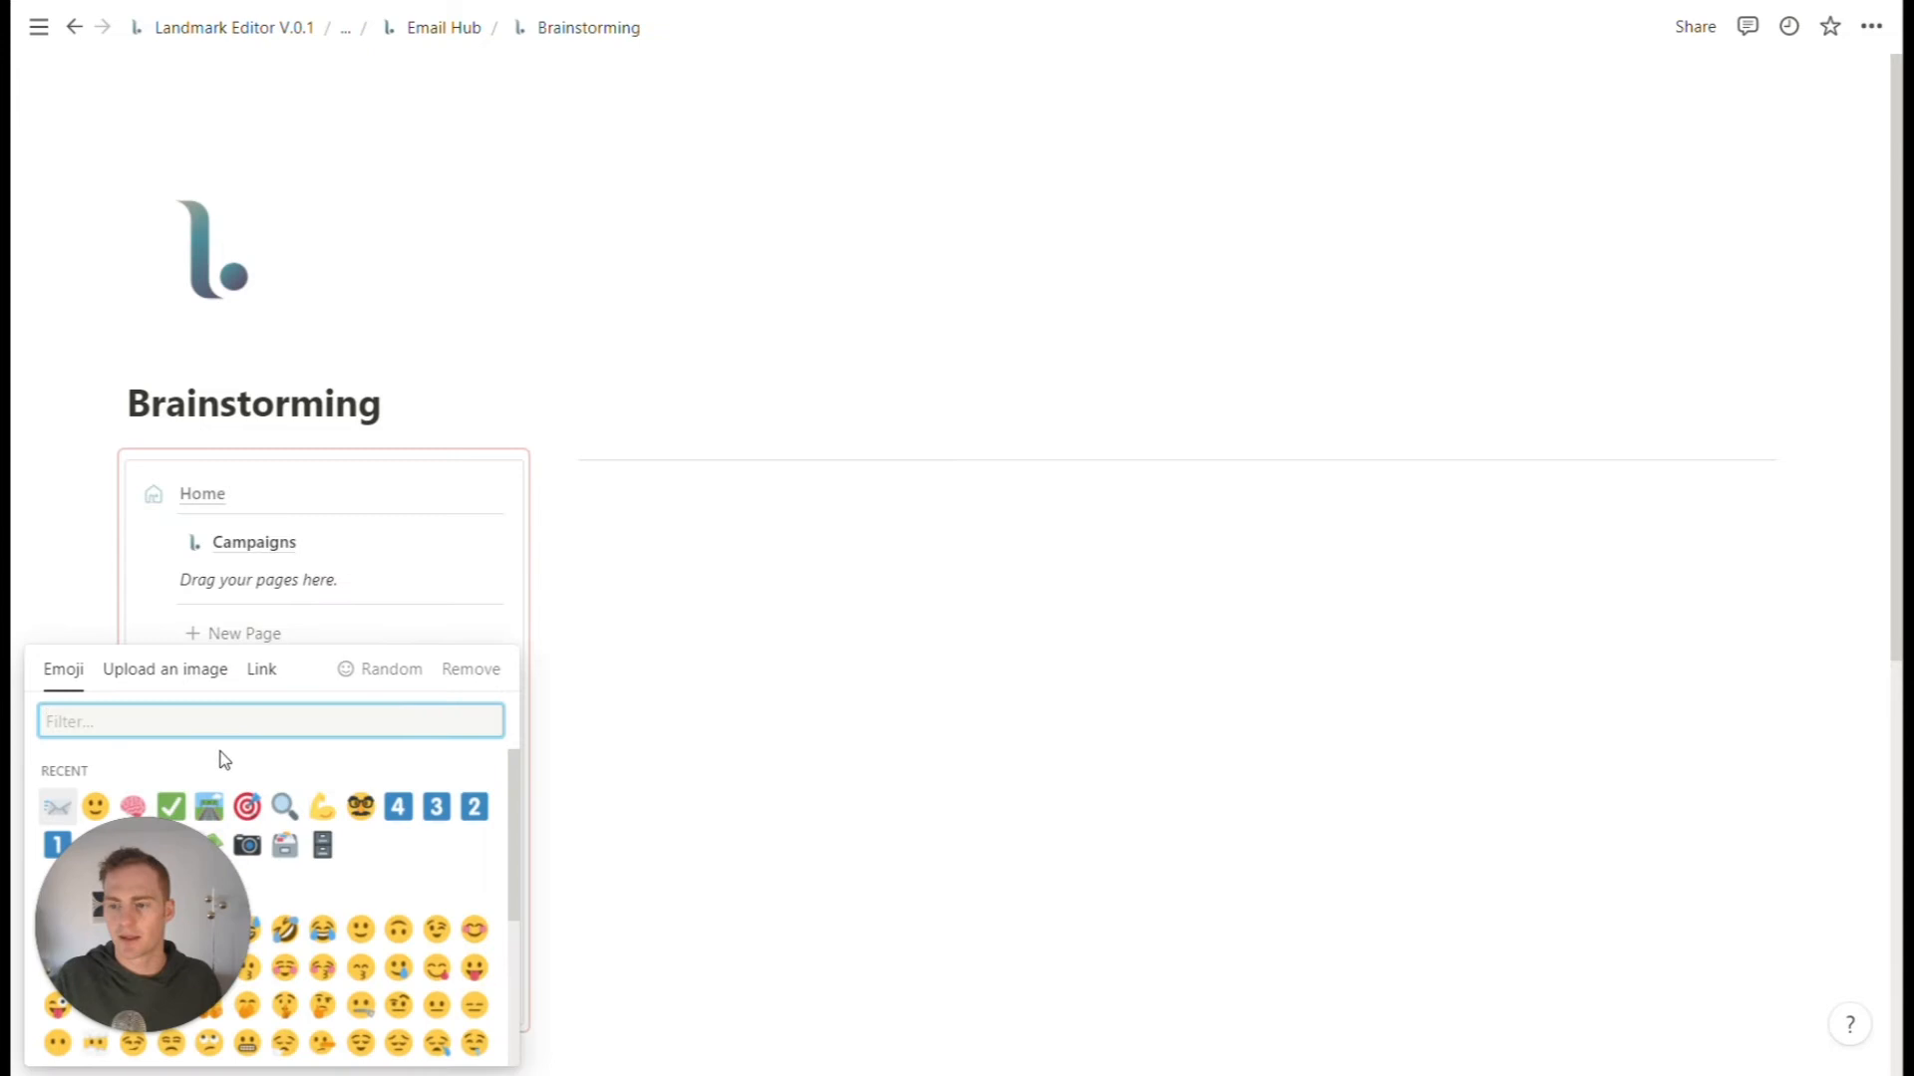
{"action": "left_click", "coordinate": [133, 807]}
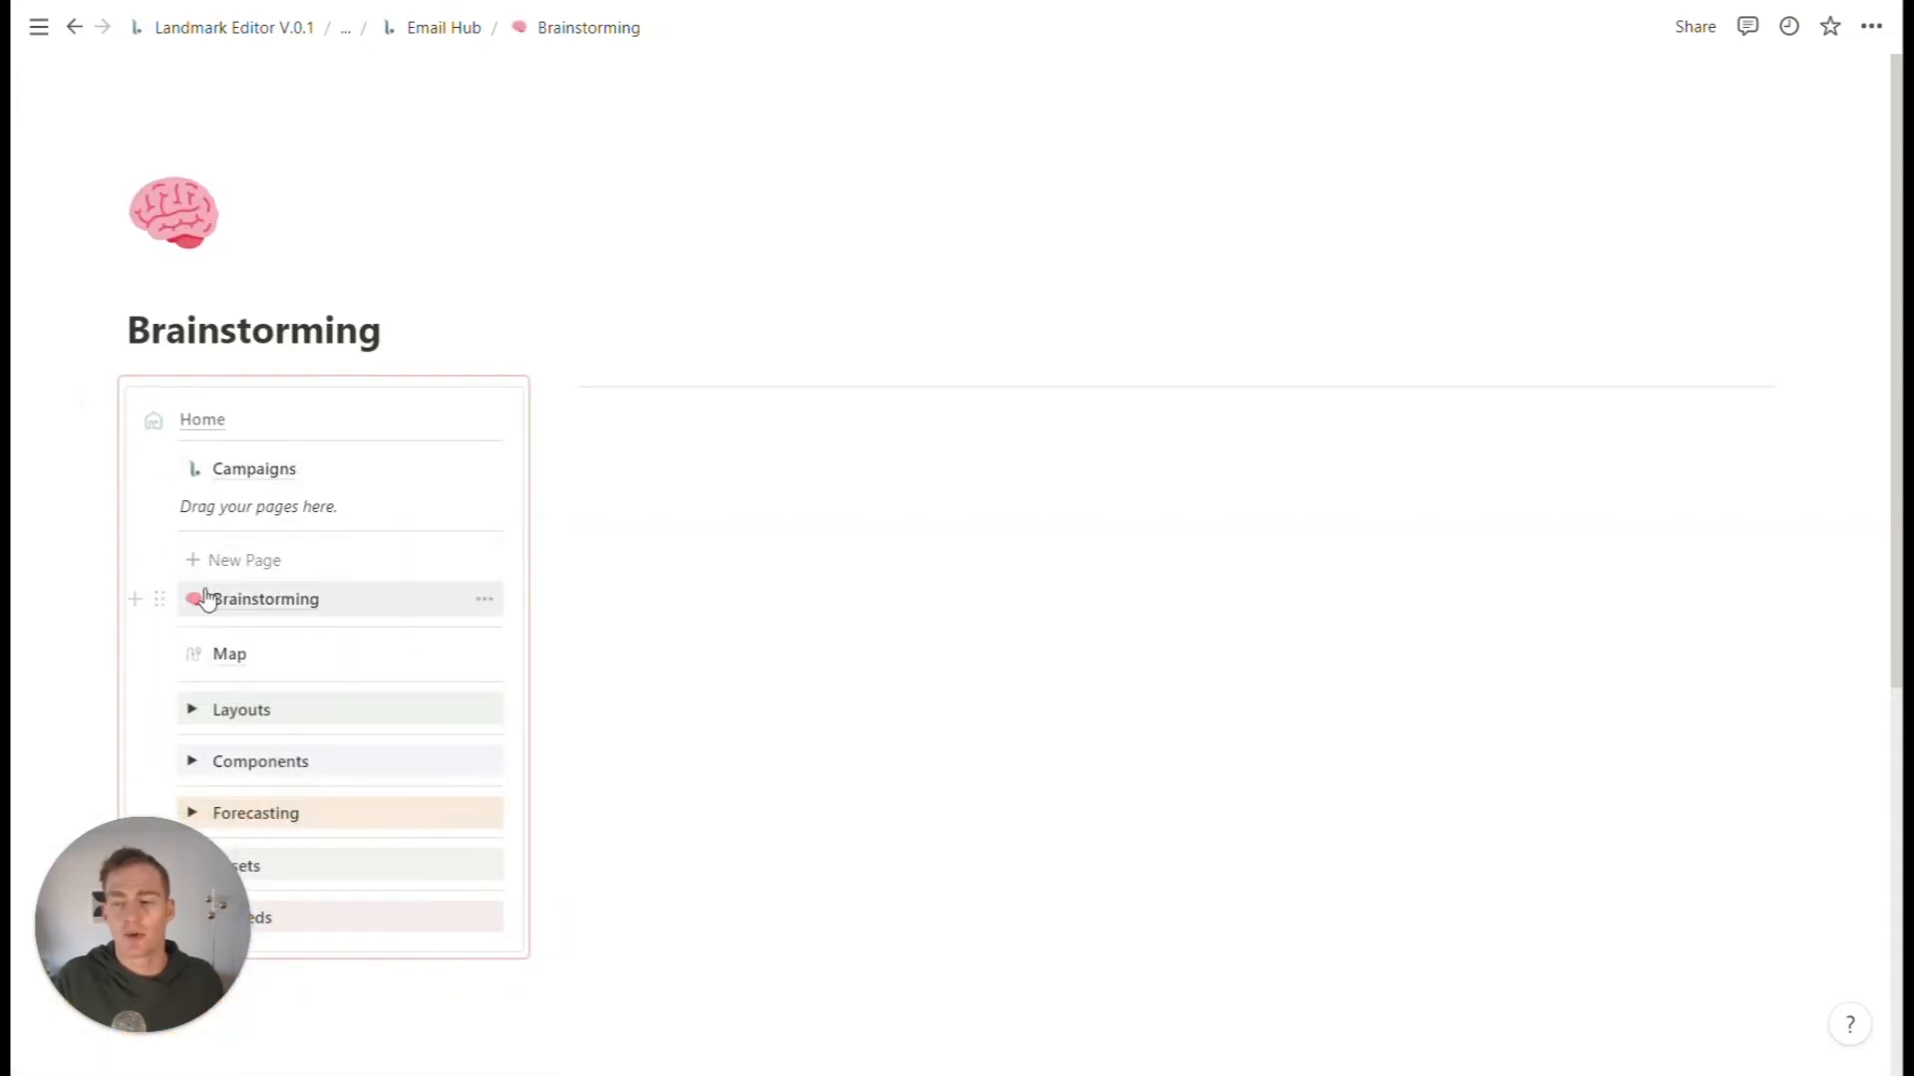
- Move the Brainstorming page directly below Campaigns in the navigation block and delete the "Drag your pages here." placeholder
{"action": "left_click_drag", "start_coordinate": [159, 599], "coordinate": [160, 499]}
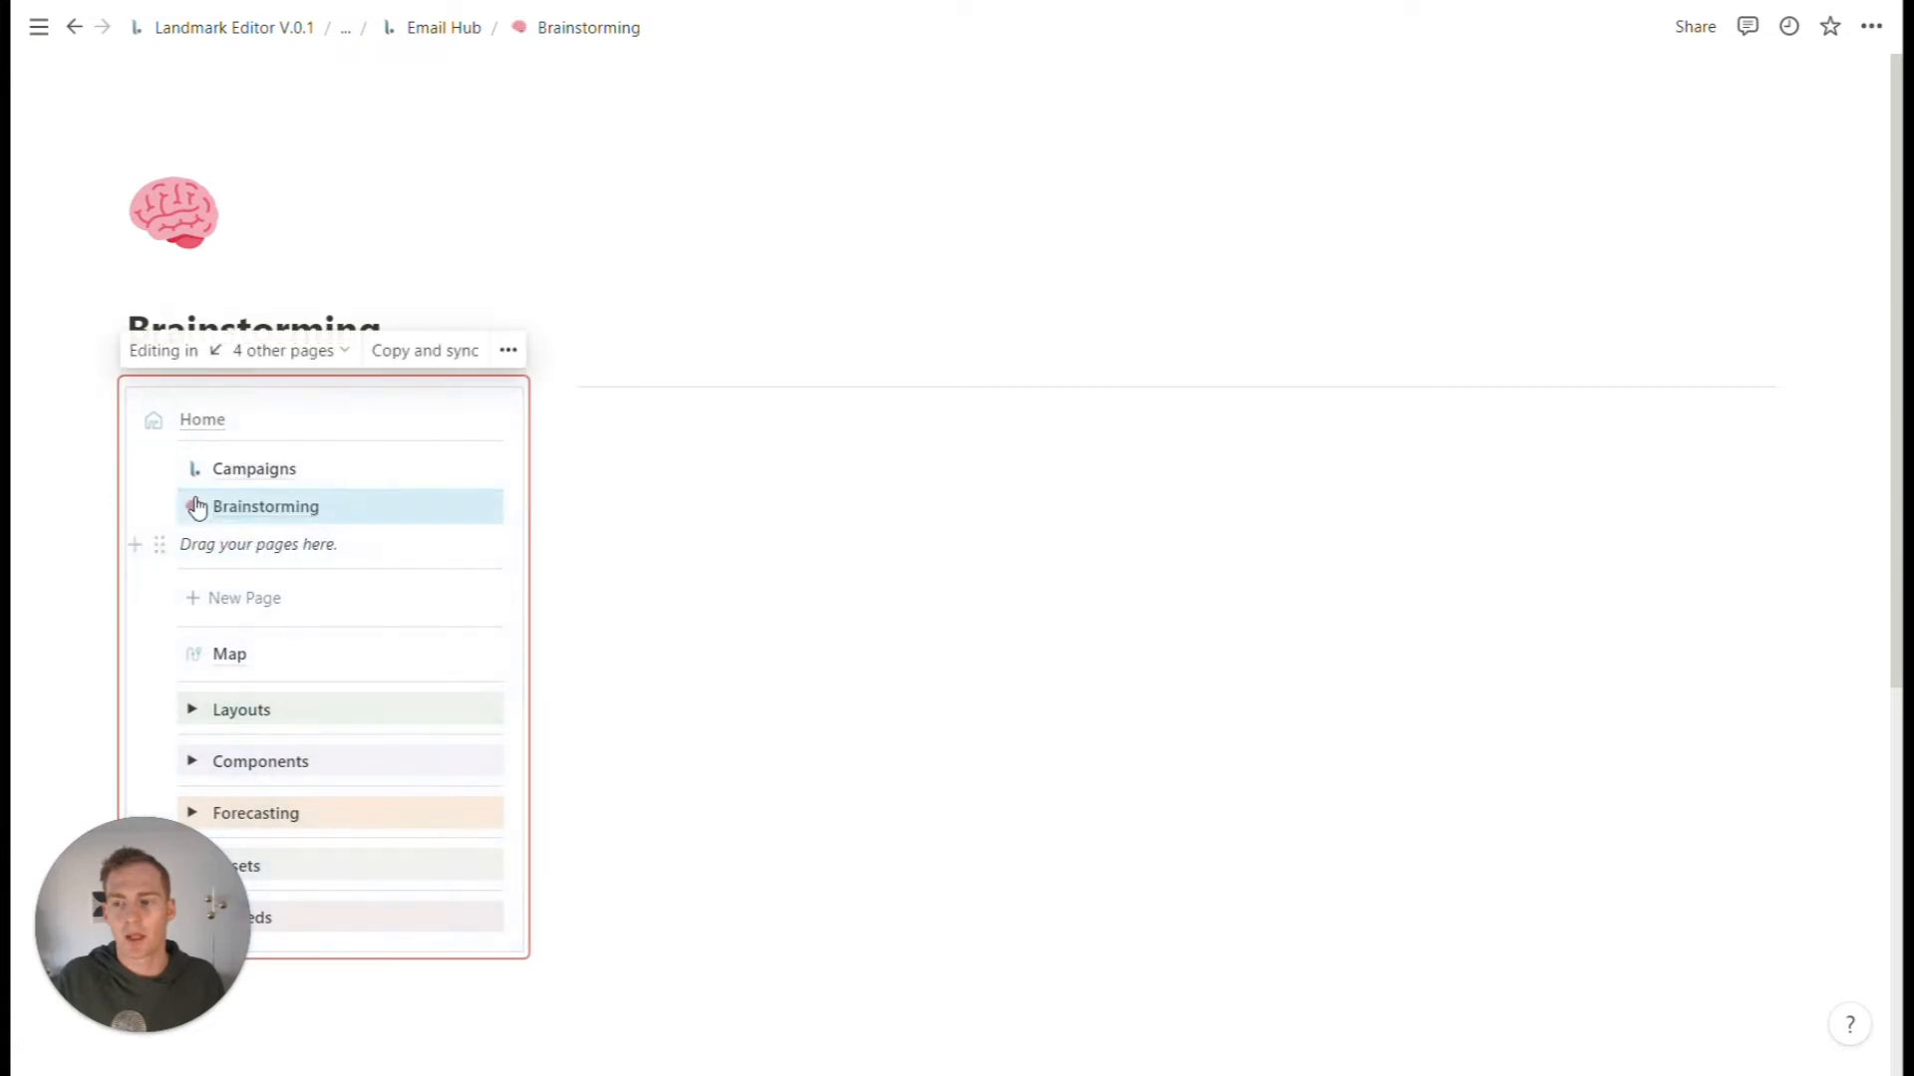
{"action": "left_click", "coordinate": [158, 547]}
{"action": "left_click", "coordinate": [254, 403]}
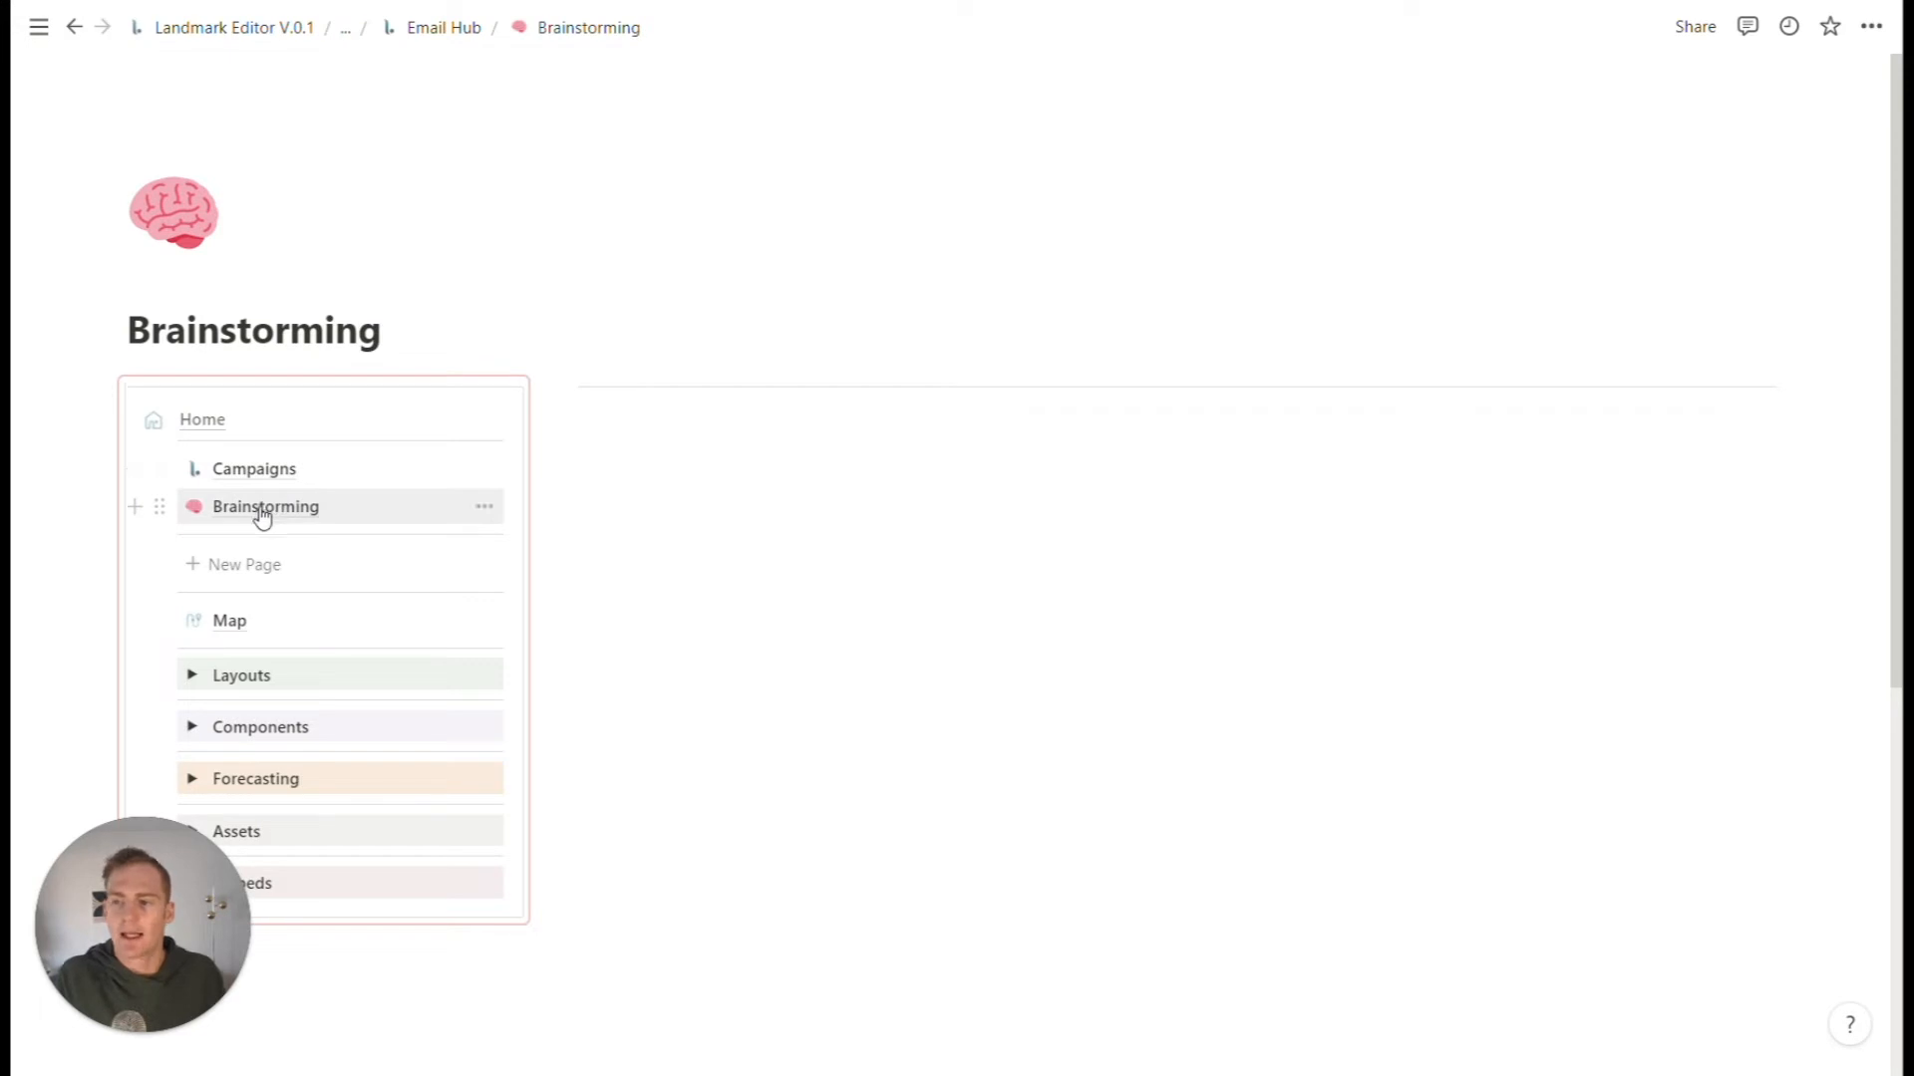
- Add a Heading 3 reading "Brainstorming" to the main content column of the Brainstorming page
{"action": "left_click", "coordinate": [586, 415]}
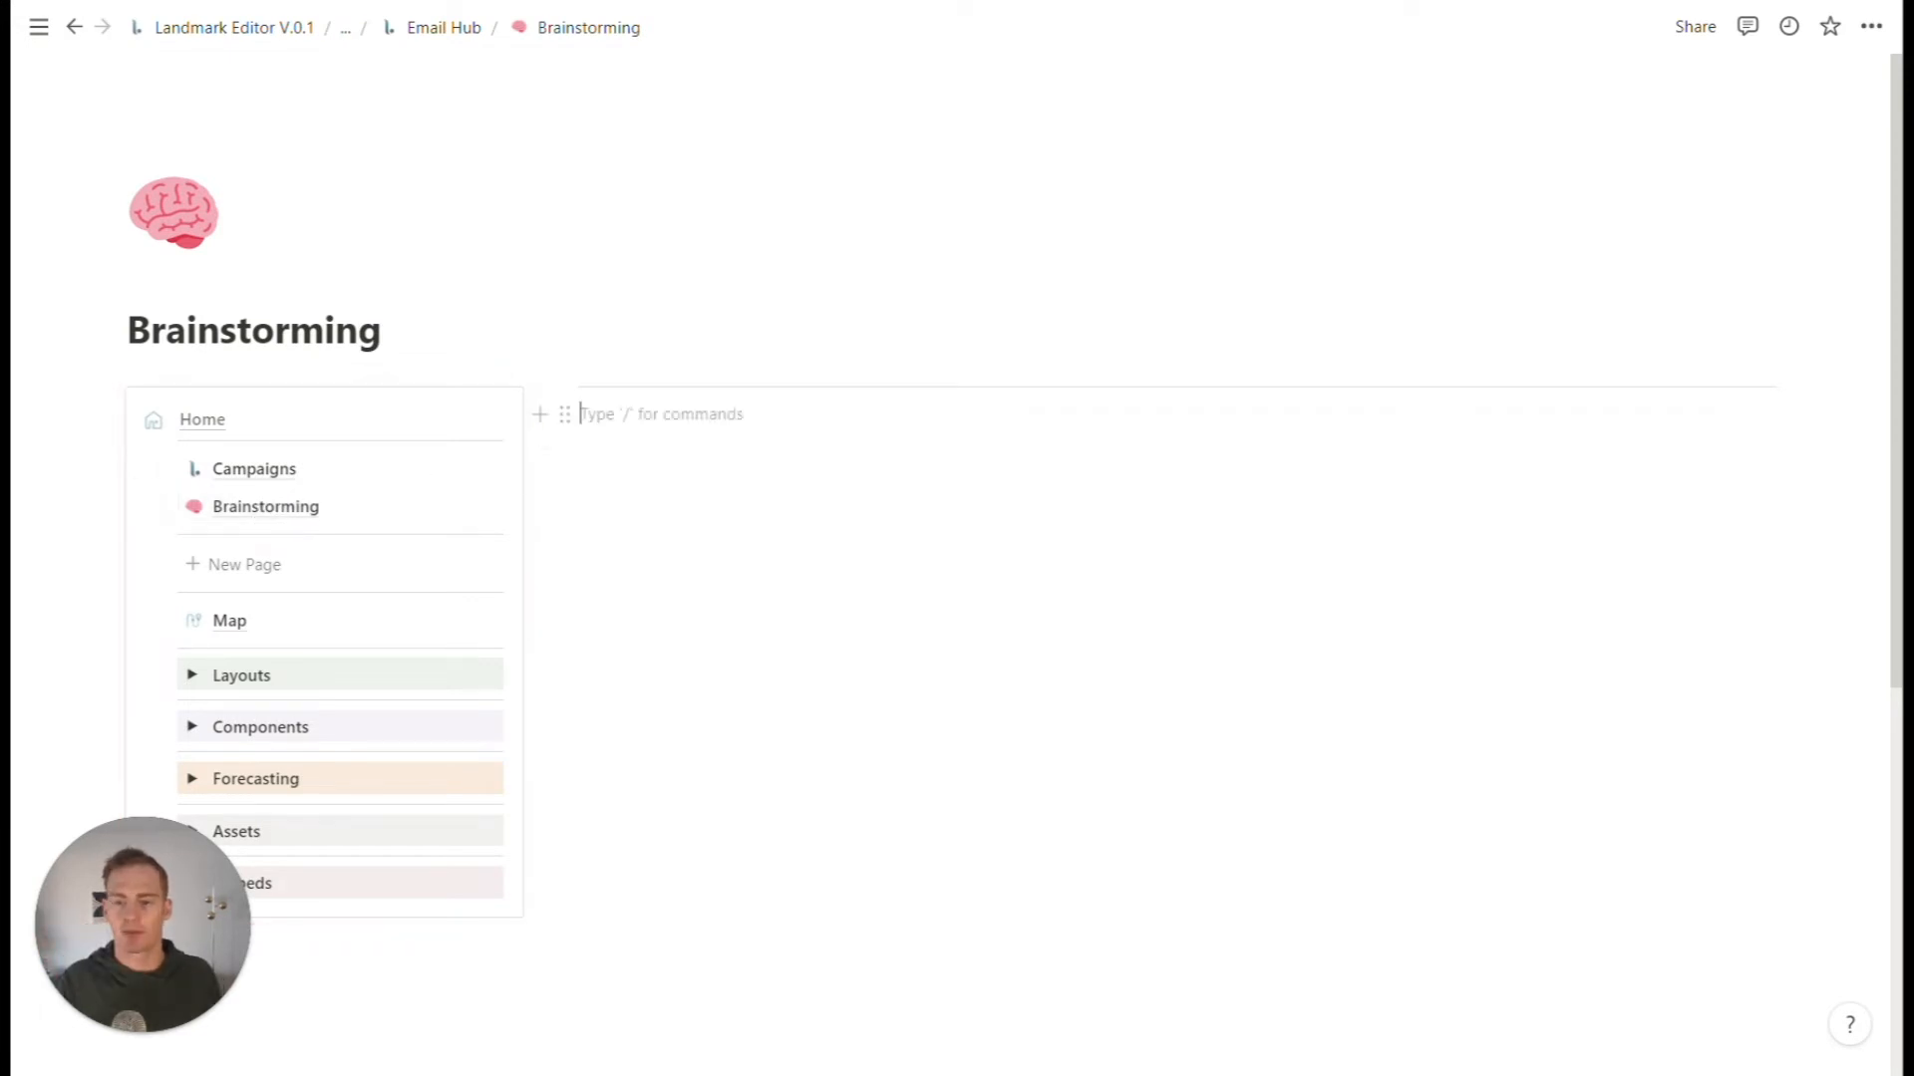
{"action": "type", "text": "/h3"}
{"action": "key", "text": "Return"}
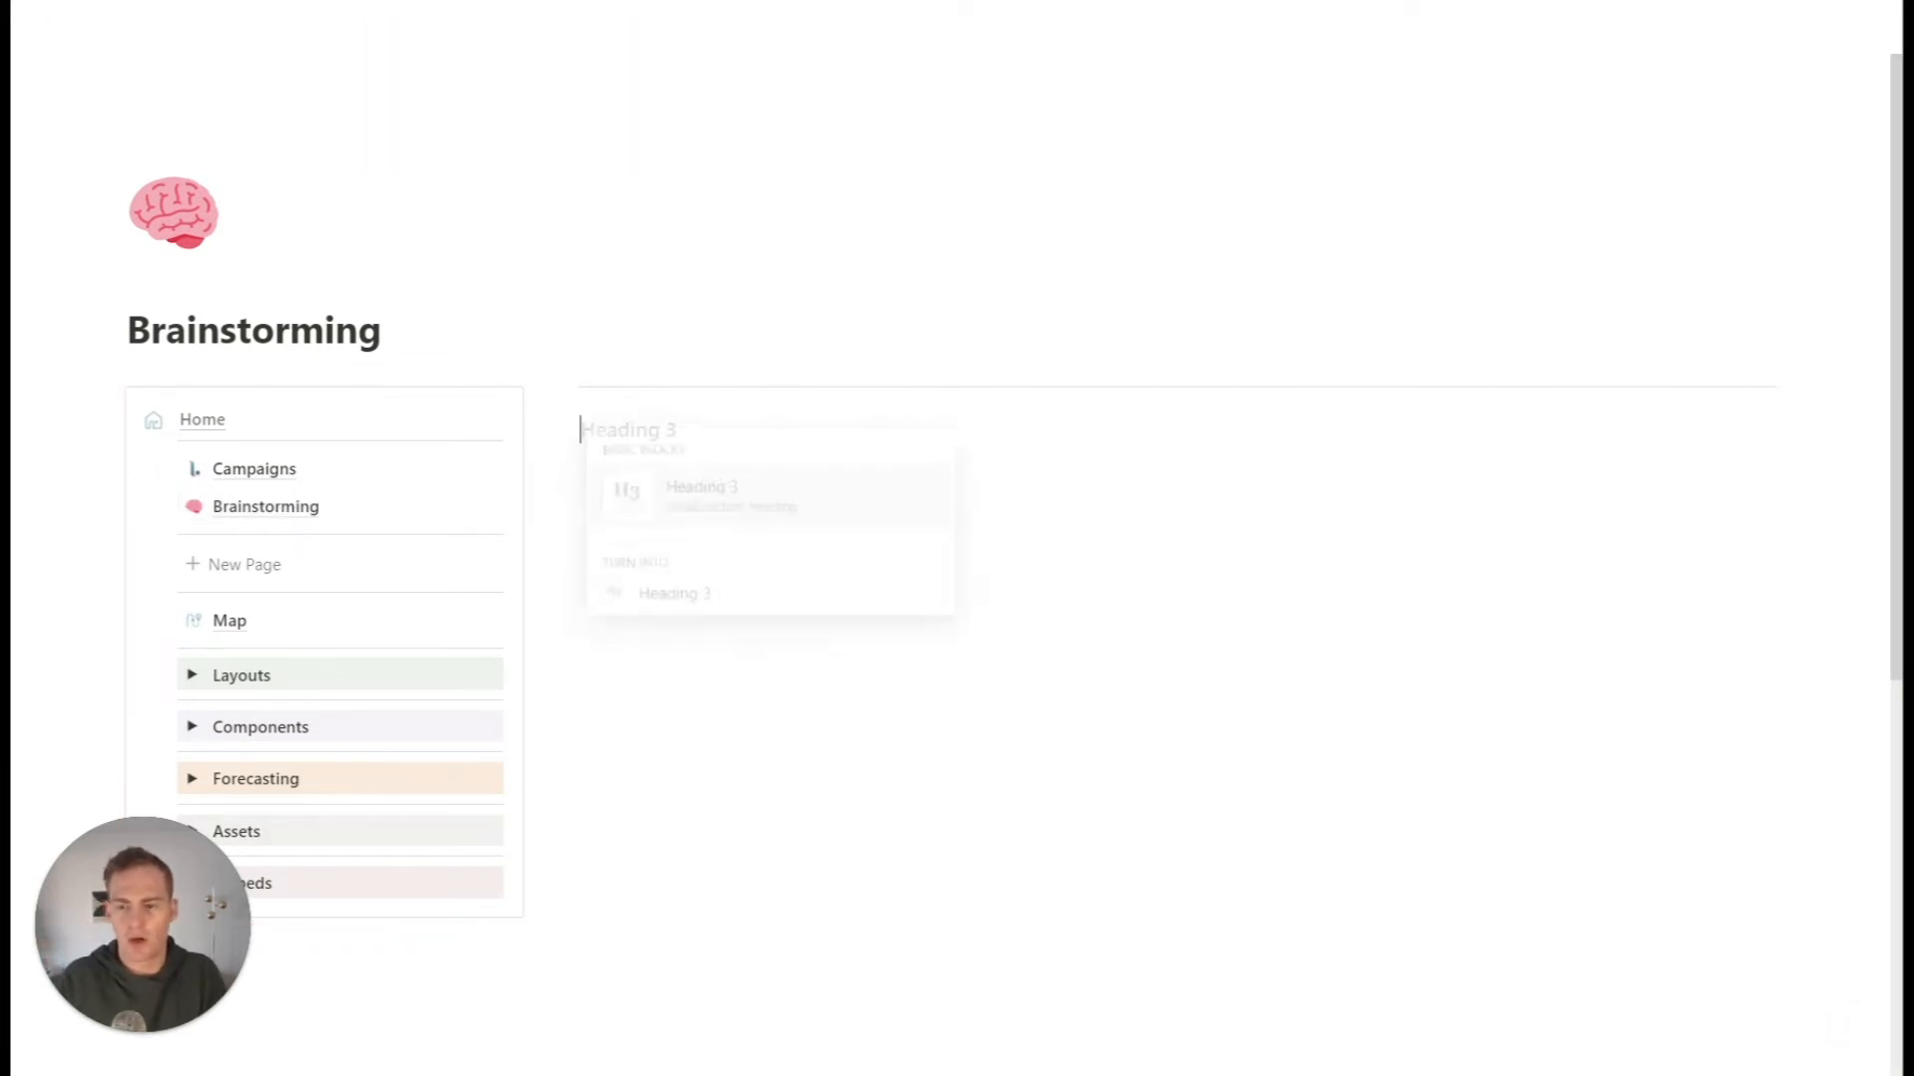
{"action": "type", "text": "Brainstorming"}
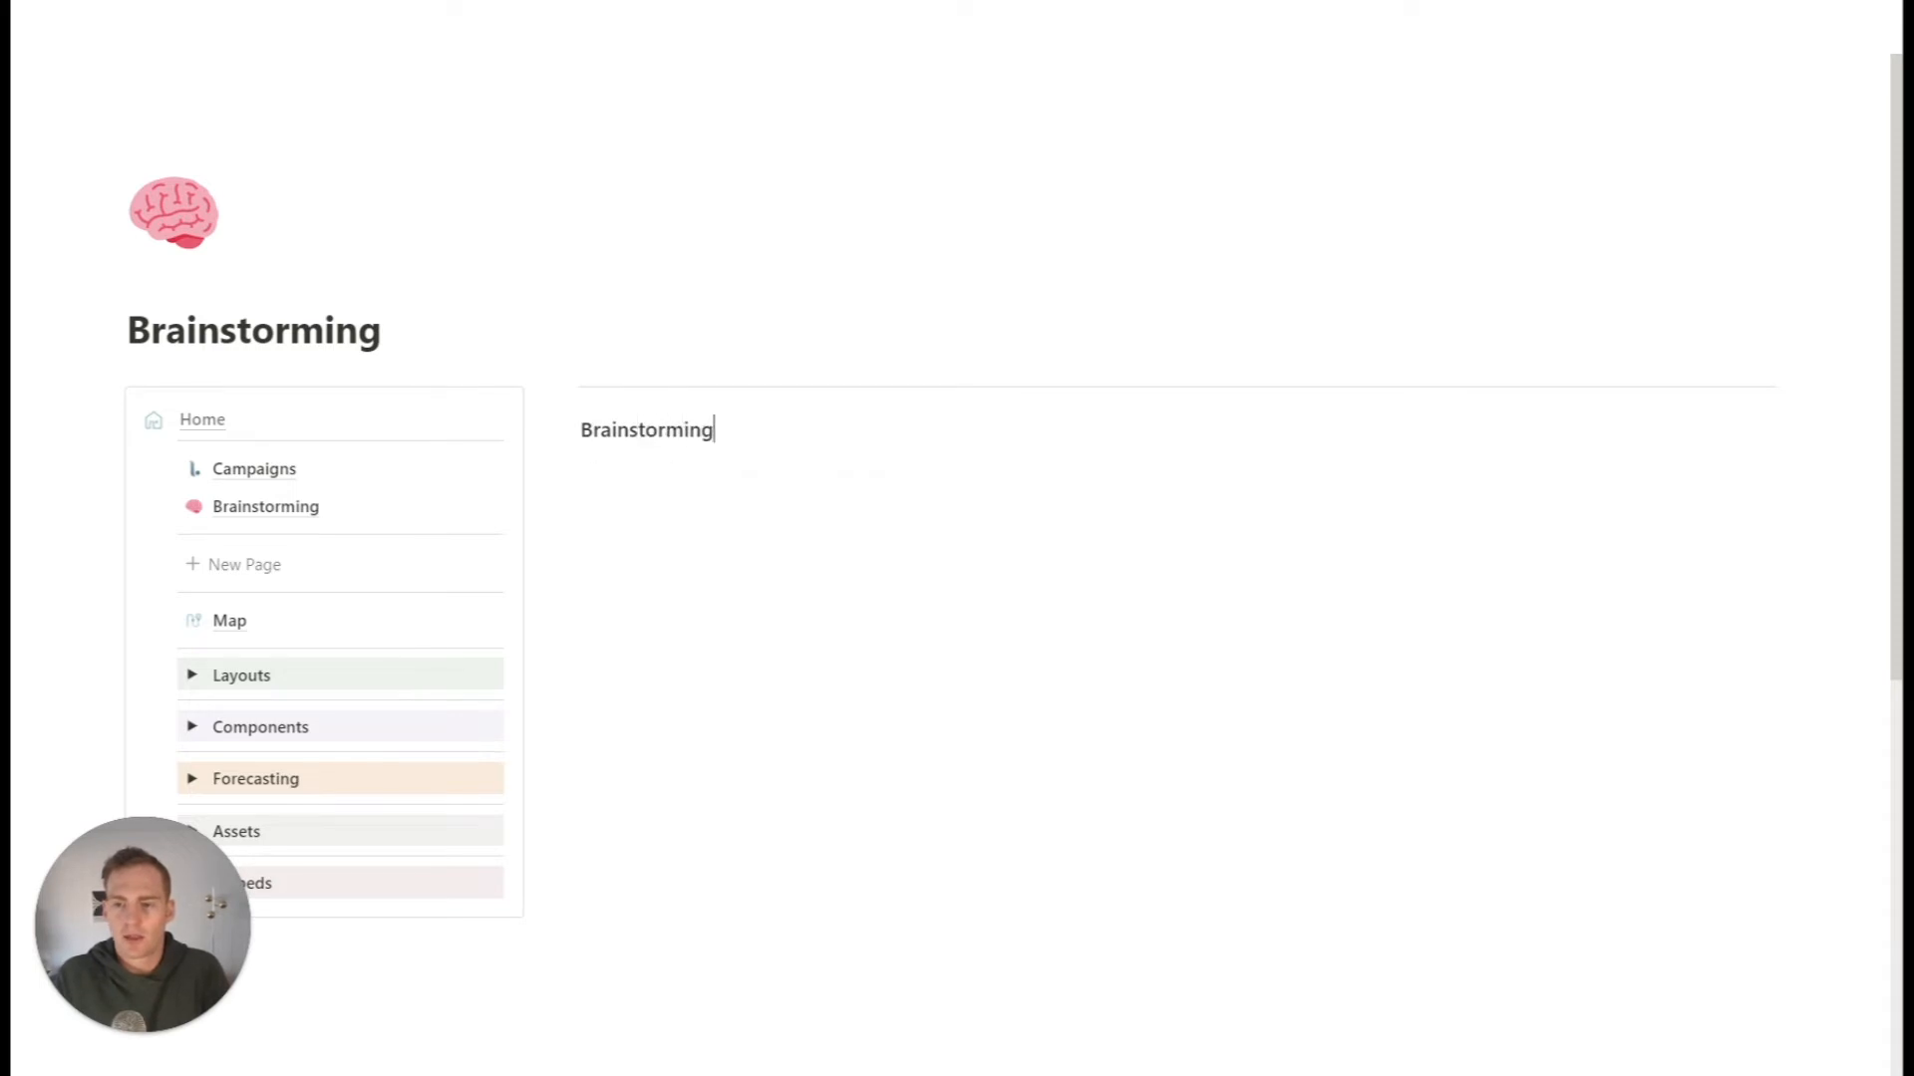
{"action": "key", "text": "Return"}
- Insert a divider below the Brainstorming heading, followed by a bulleted list of Campaigns, Emails and Tactics
{"action": "type", "text": "-0-- Cmapa"}
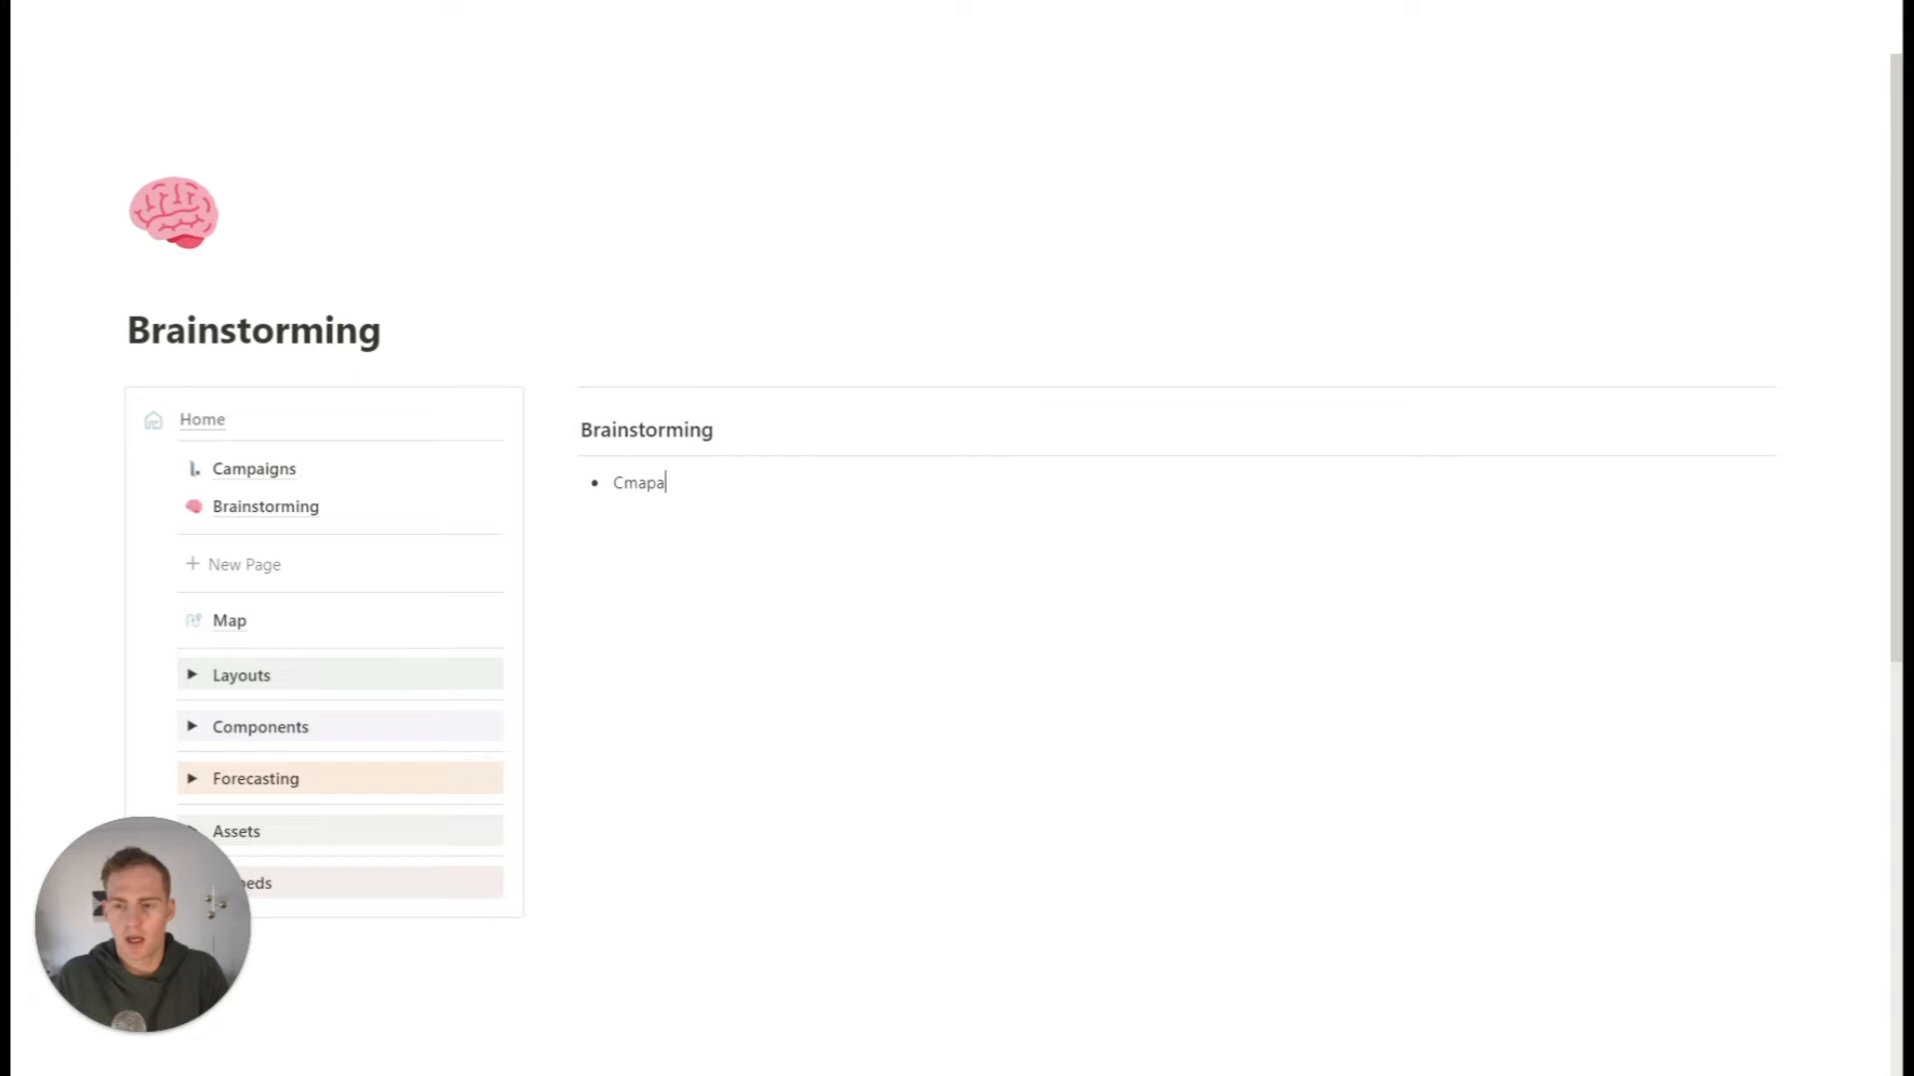
{"action": "type", "text": "s"}
{"action": "key", "text": "Return"}
{"action": "type", "text": "Ema"}
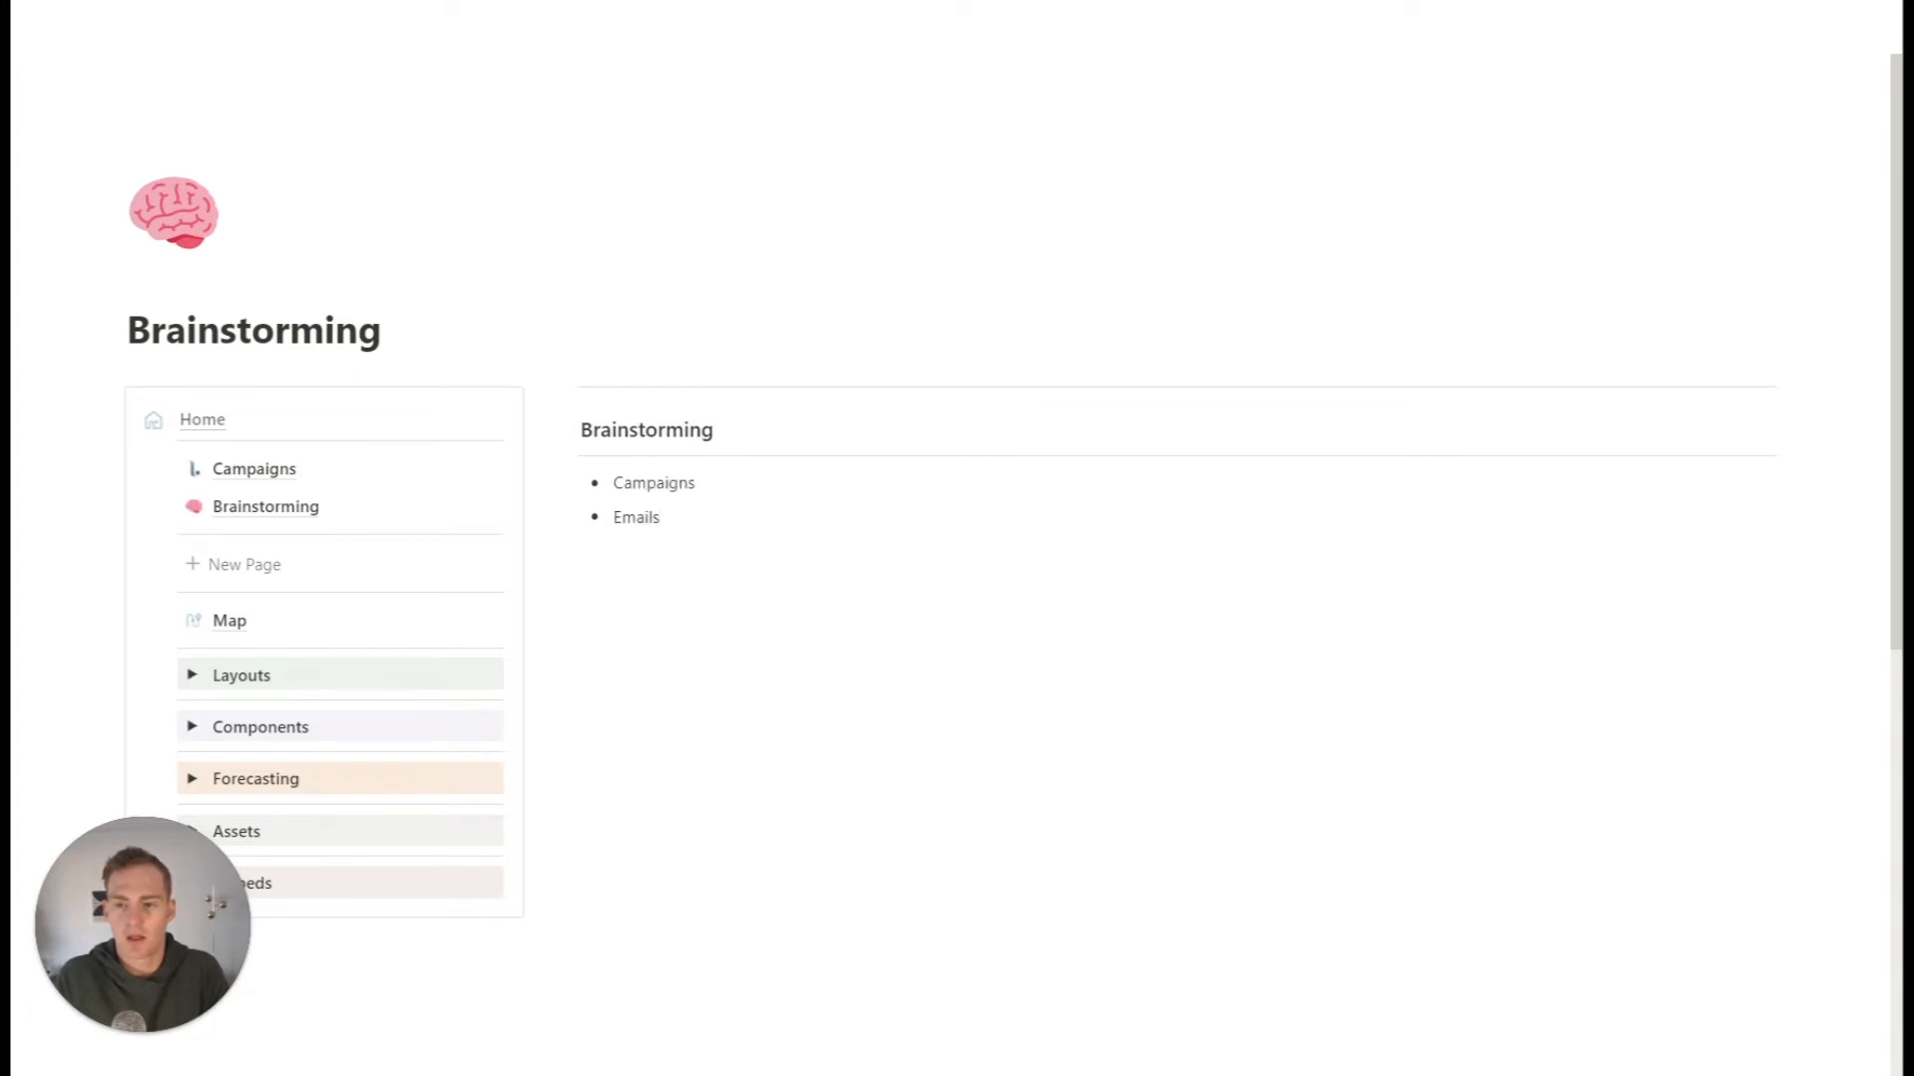
{"action": "key", "text": "Return"}
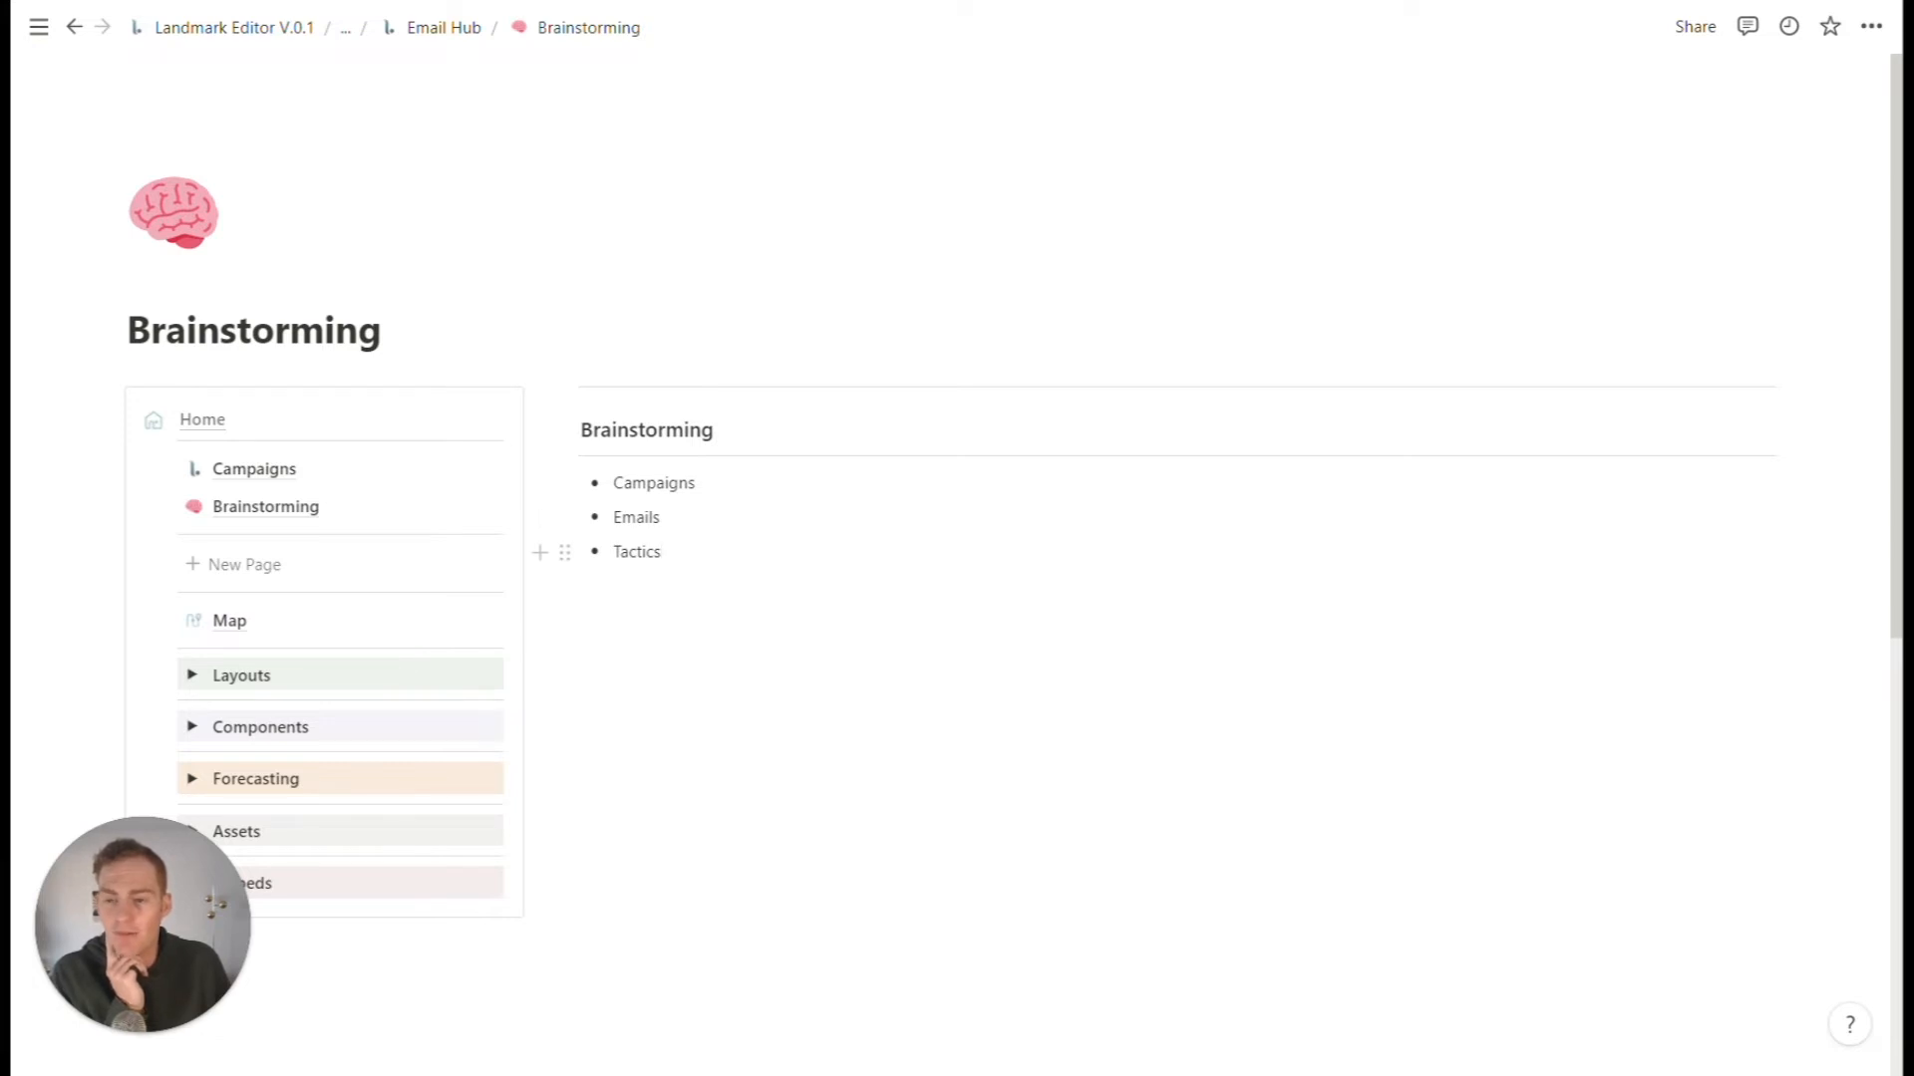
- Expand the Layouts section of the navigation block and create a Tabs layout from its template
{"action": "left_click", "coordinate": [193, 674]}
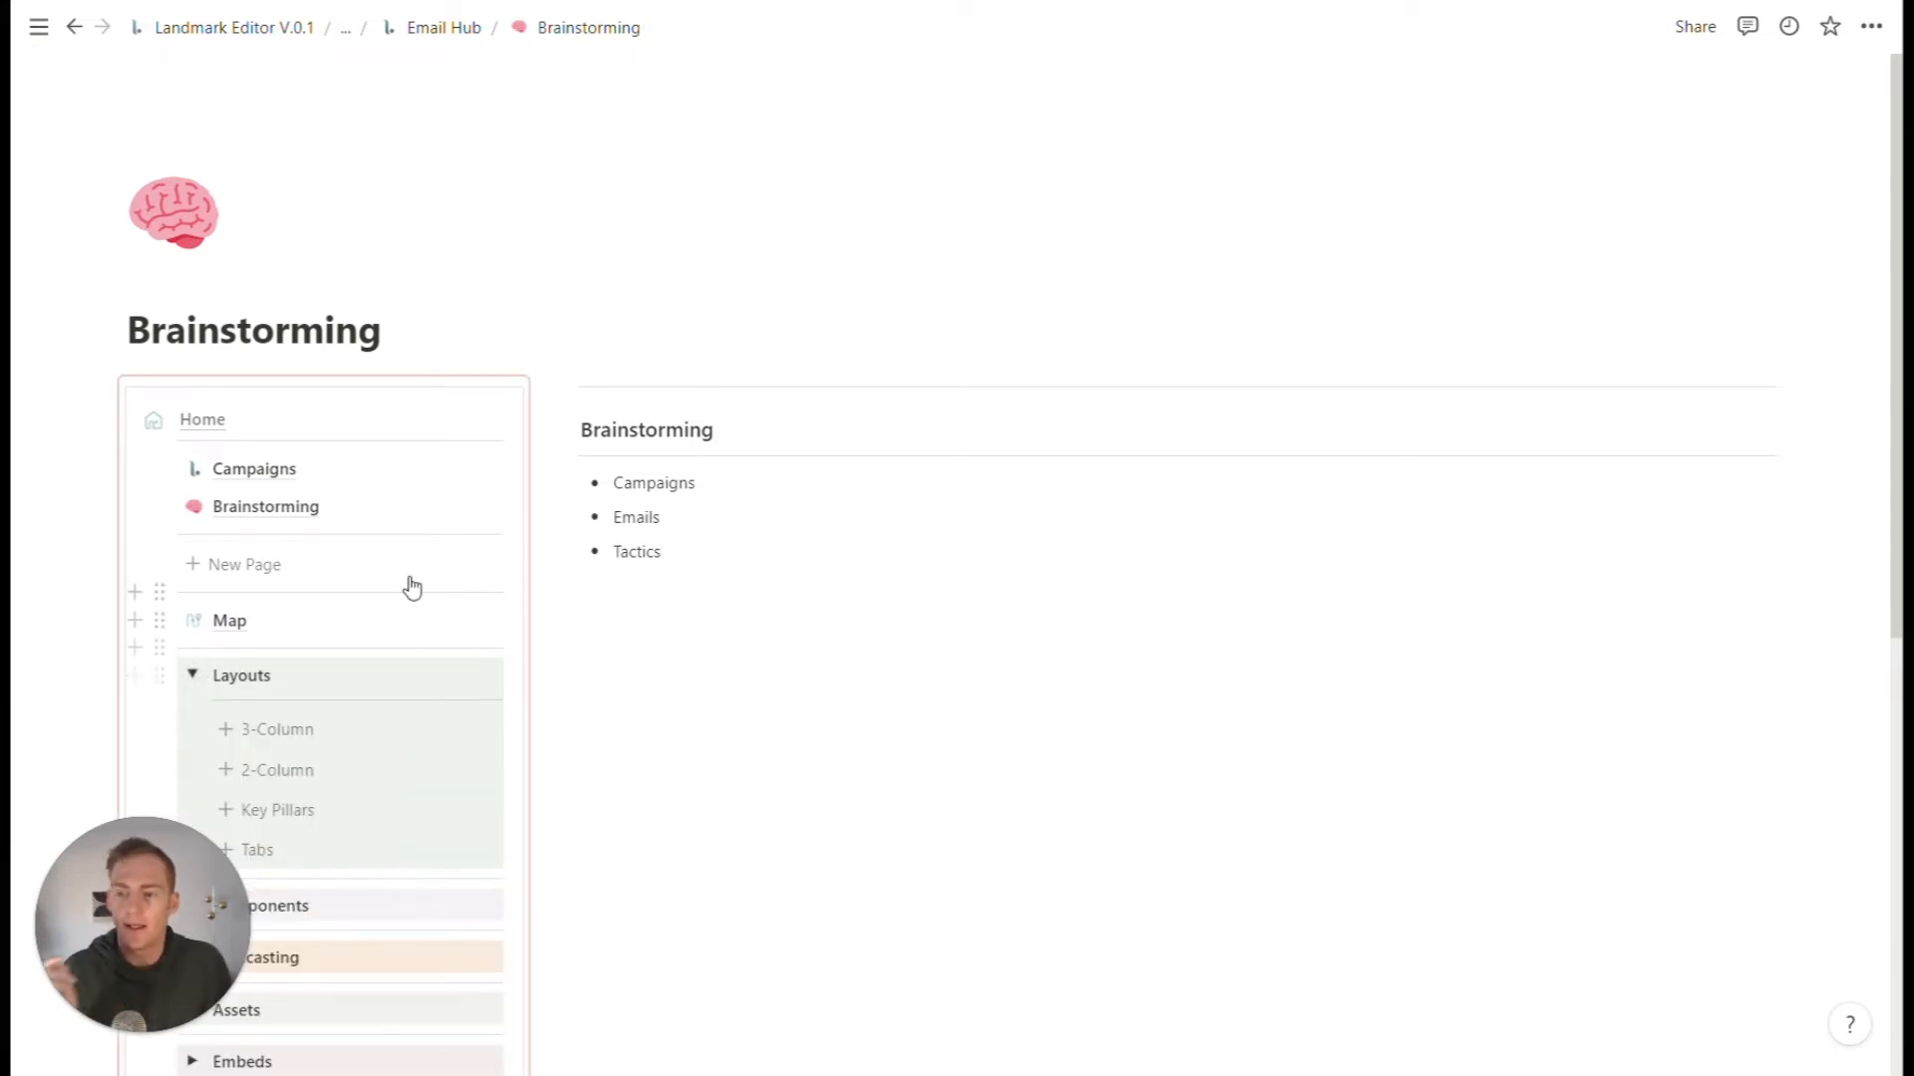
{"action": "scroll", "coordinate": [414, 585], "scroll_direction": "down", "scroll_amount": 1}
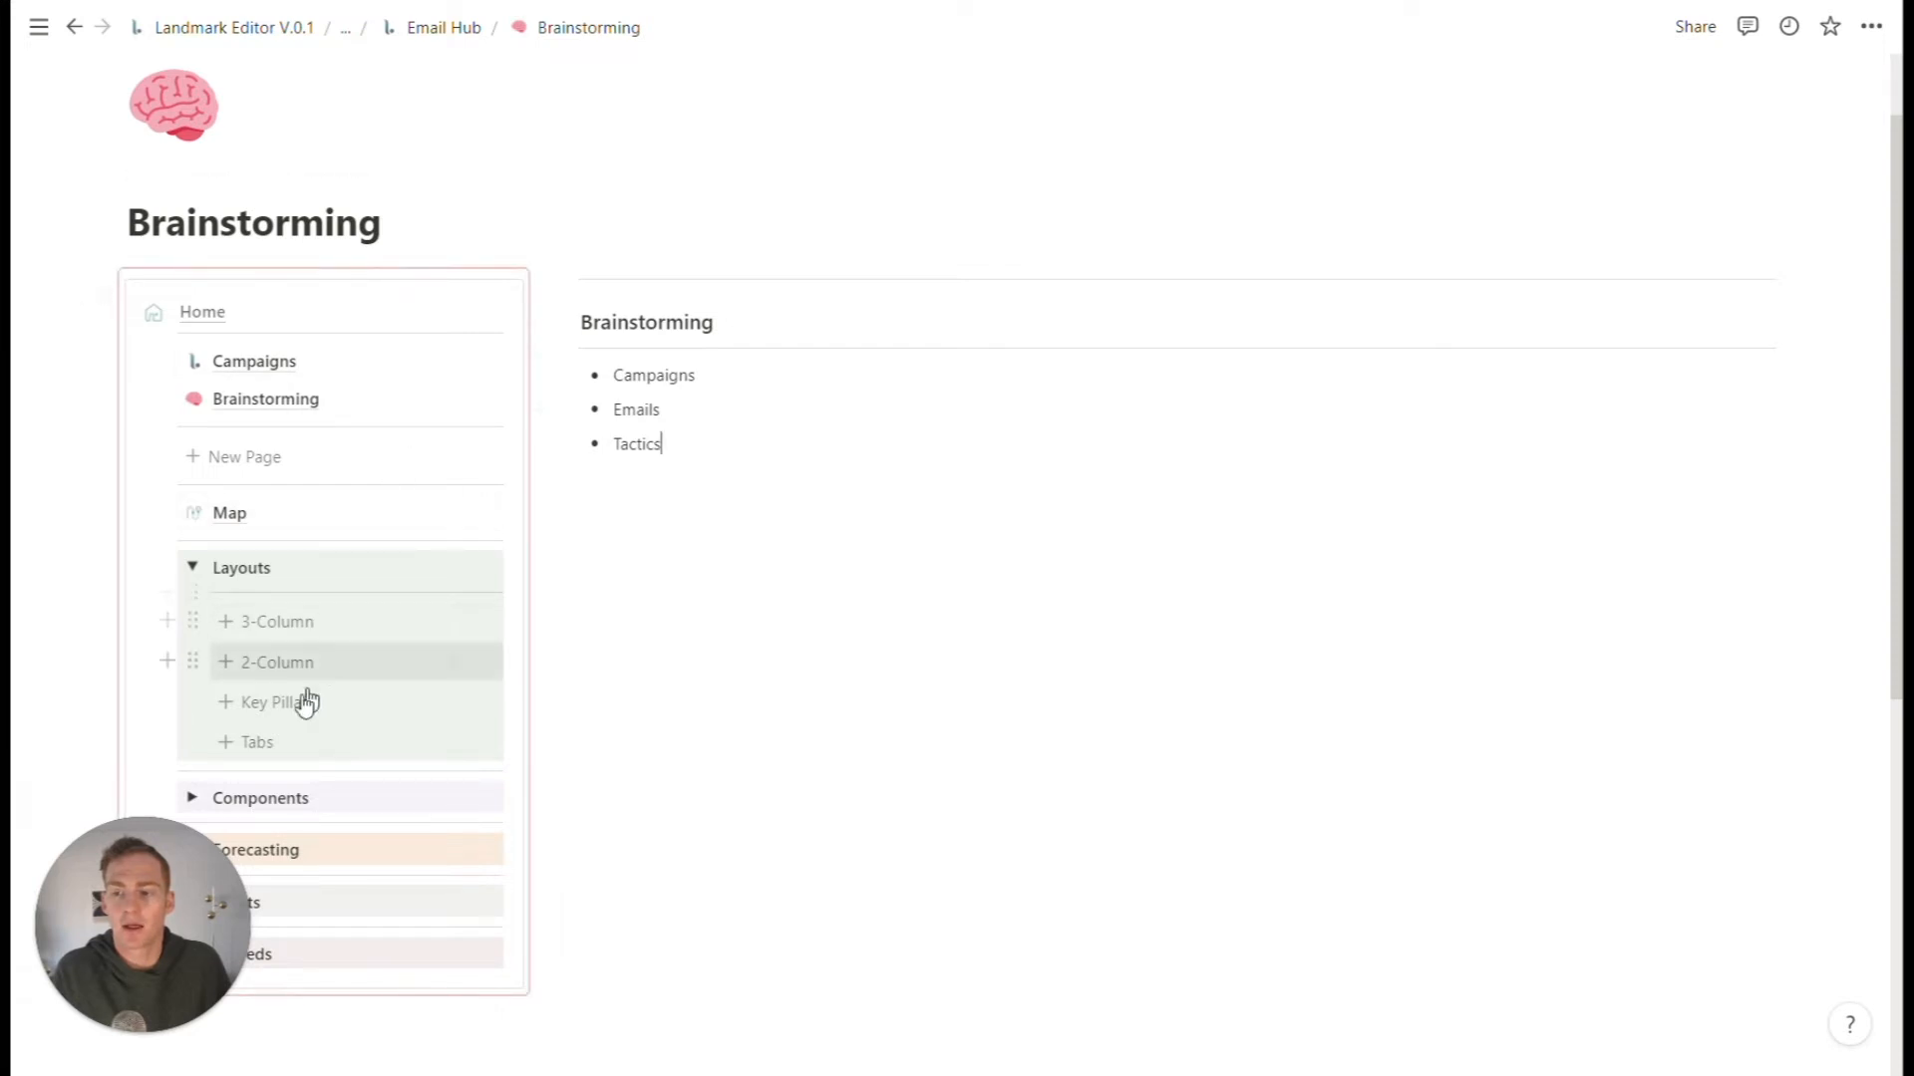
{"action": "left_click", "coordinate": [257, 743]}
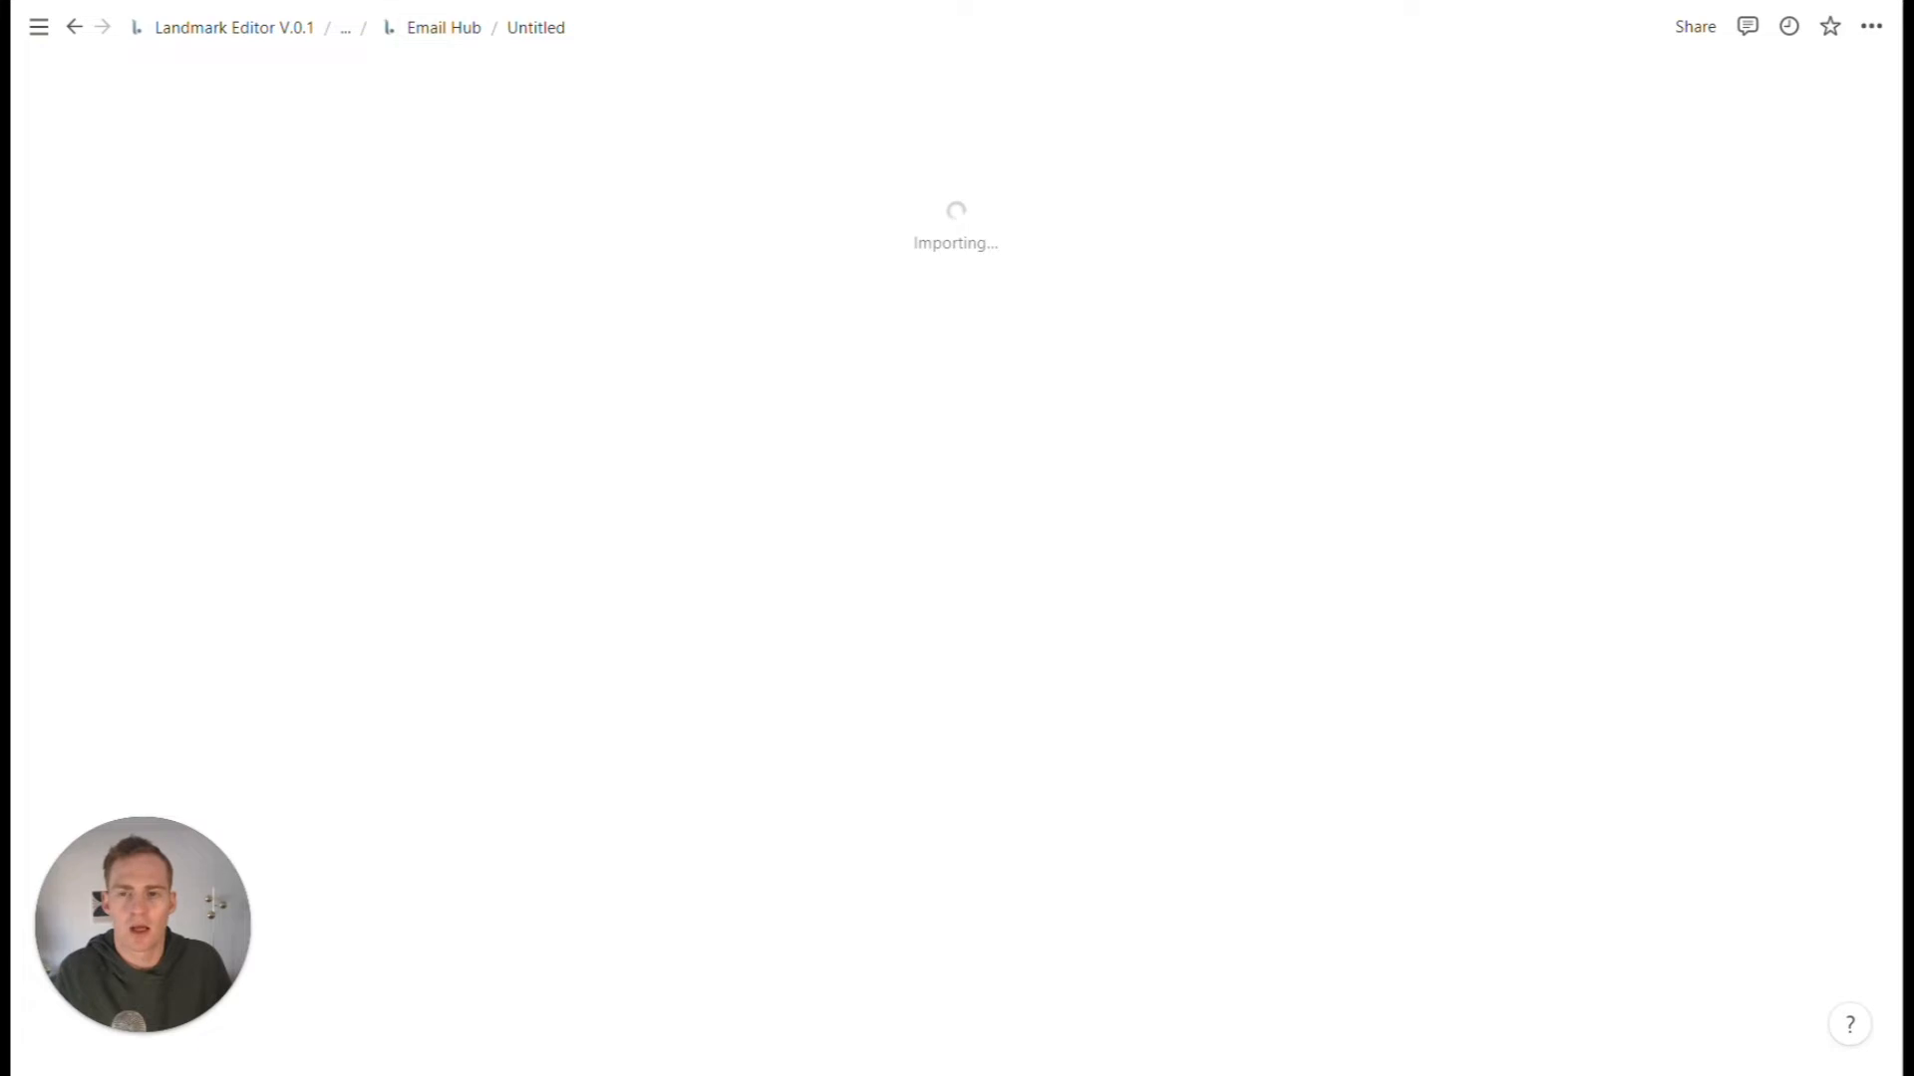
- Review the Key Pages plan on the Email Hub page
{"action": "left_click", "coordinate": [468, 28]}
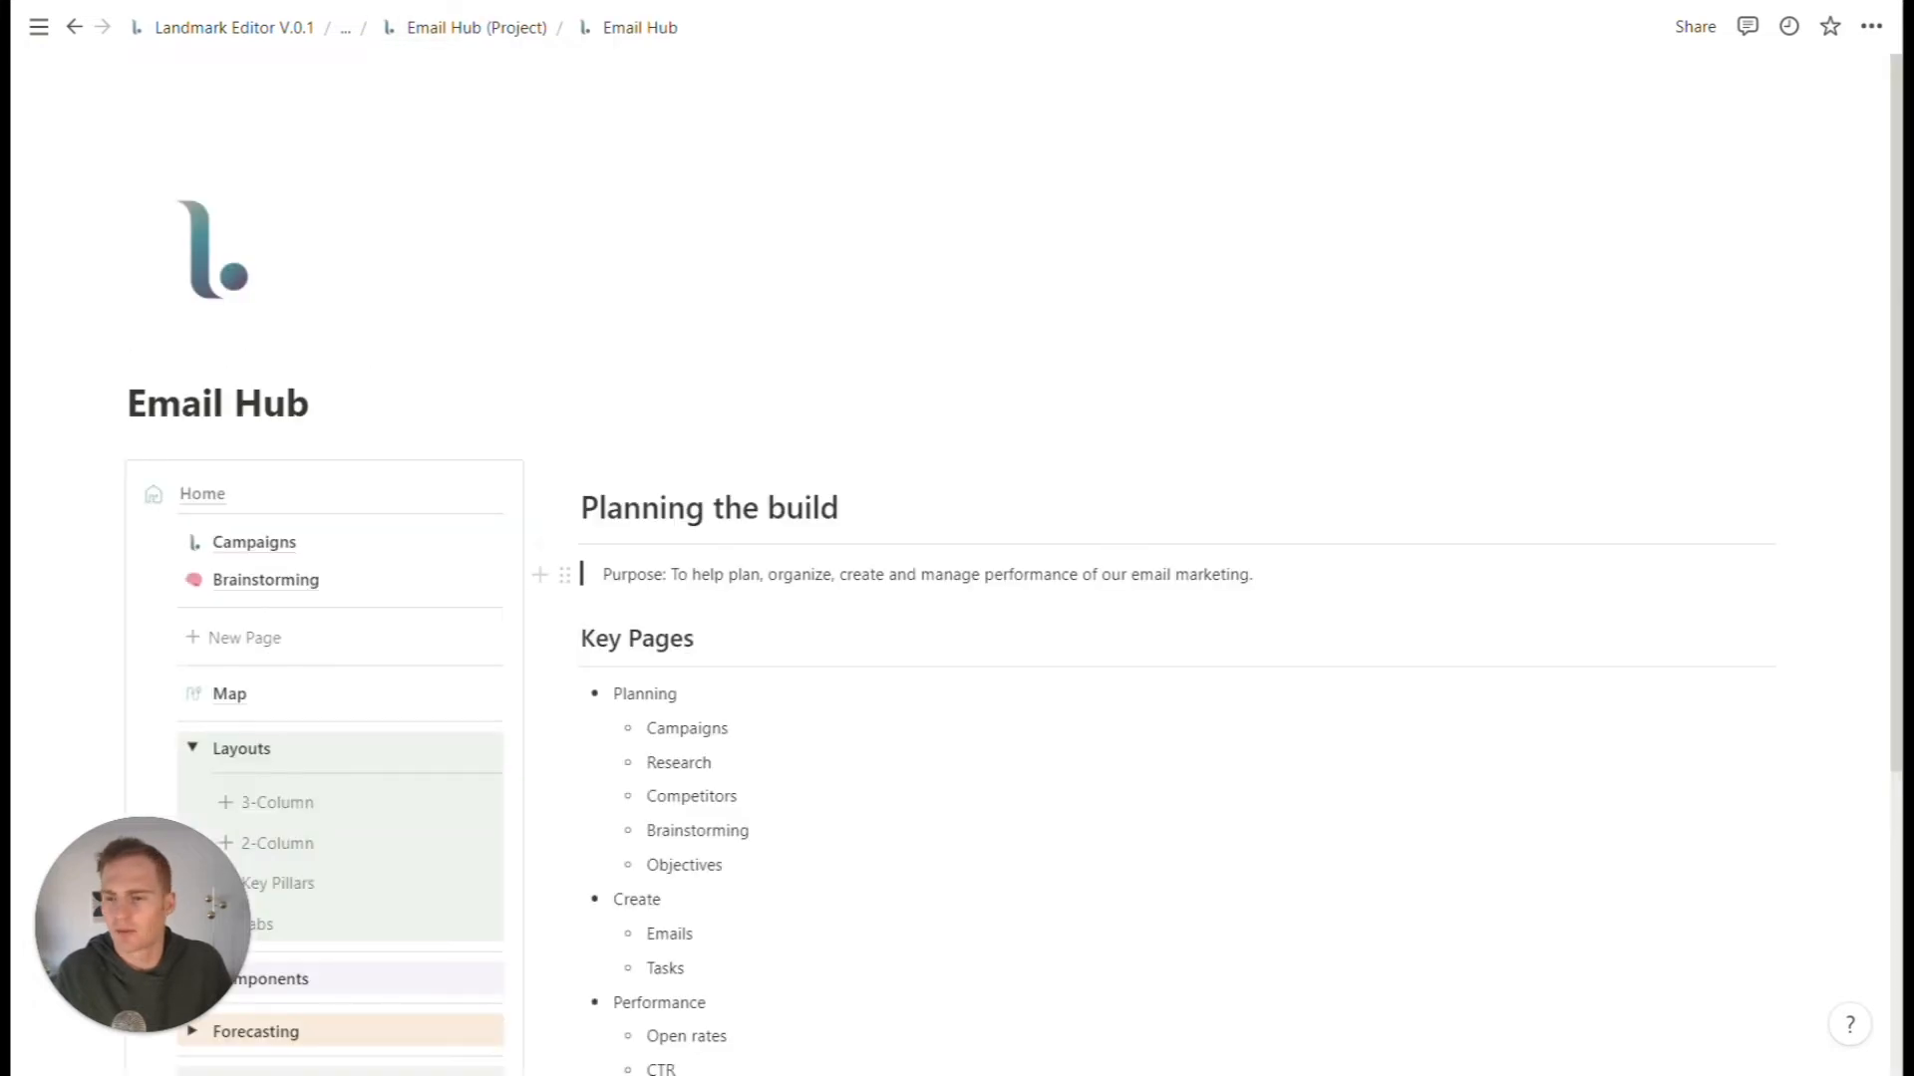
{"action": "scroll", "coordinate": [588, 502], "scroll_direction": "down", "scroll_amount": 4}
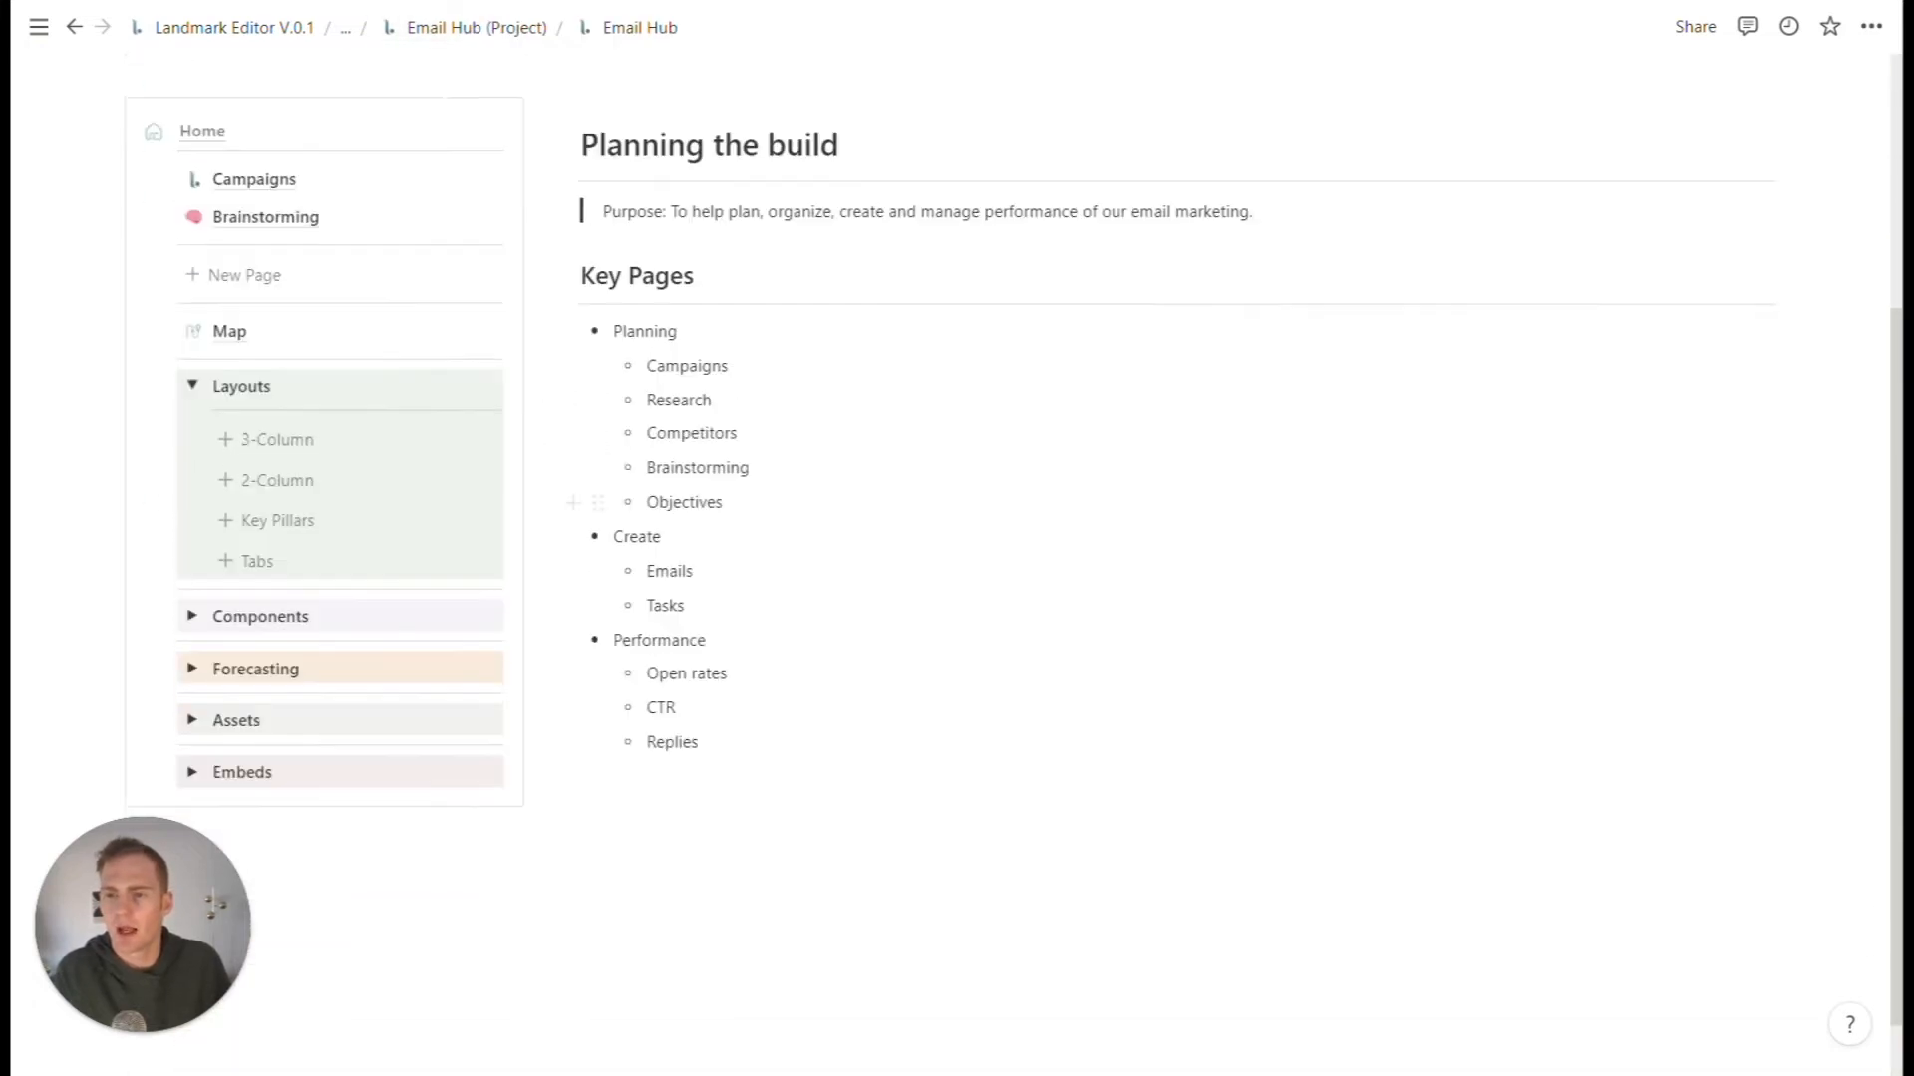
{"action": "scroll", "coordinate": [588, 502], "scroll_direction": "up", "scroll_amount": 1}
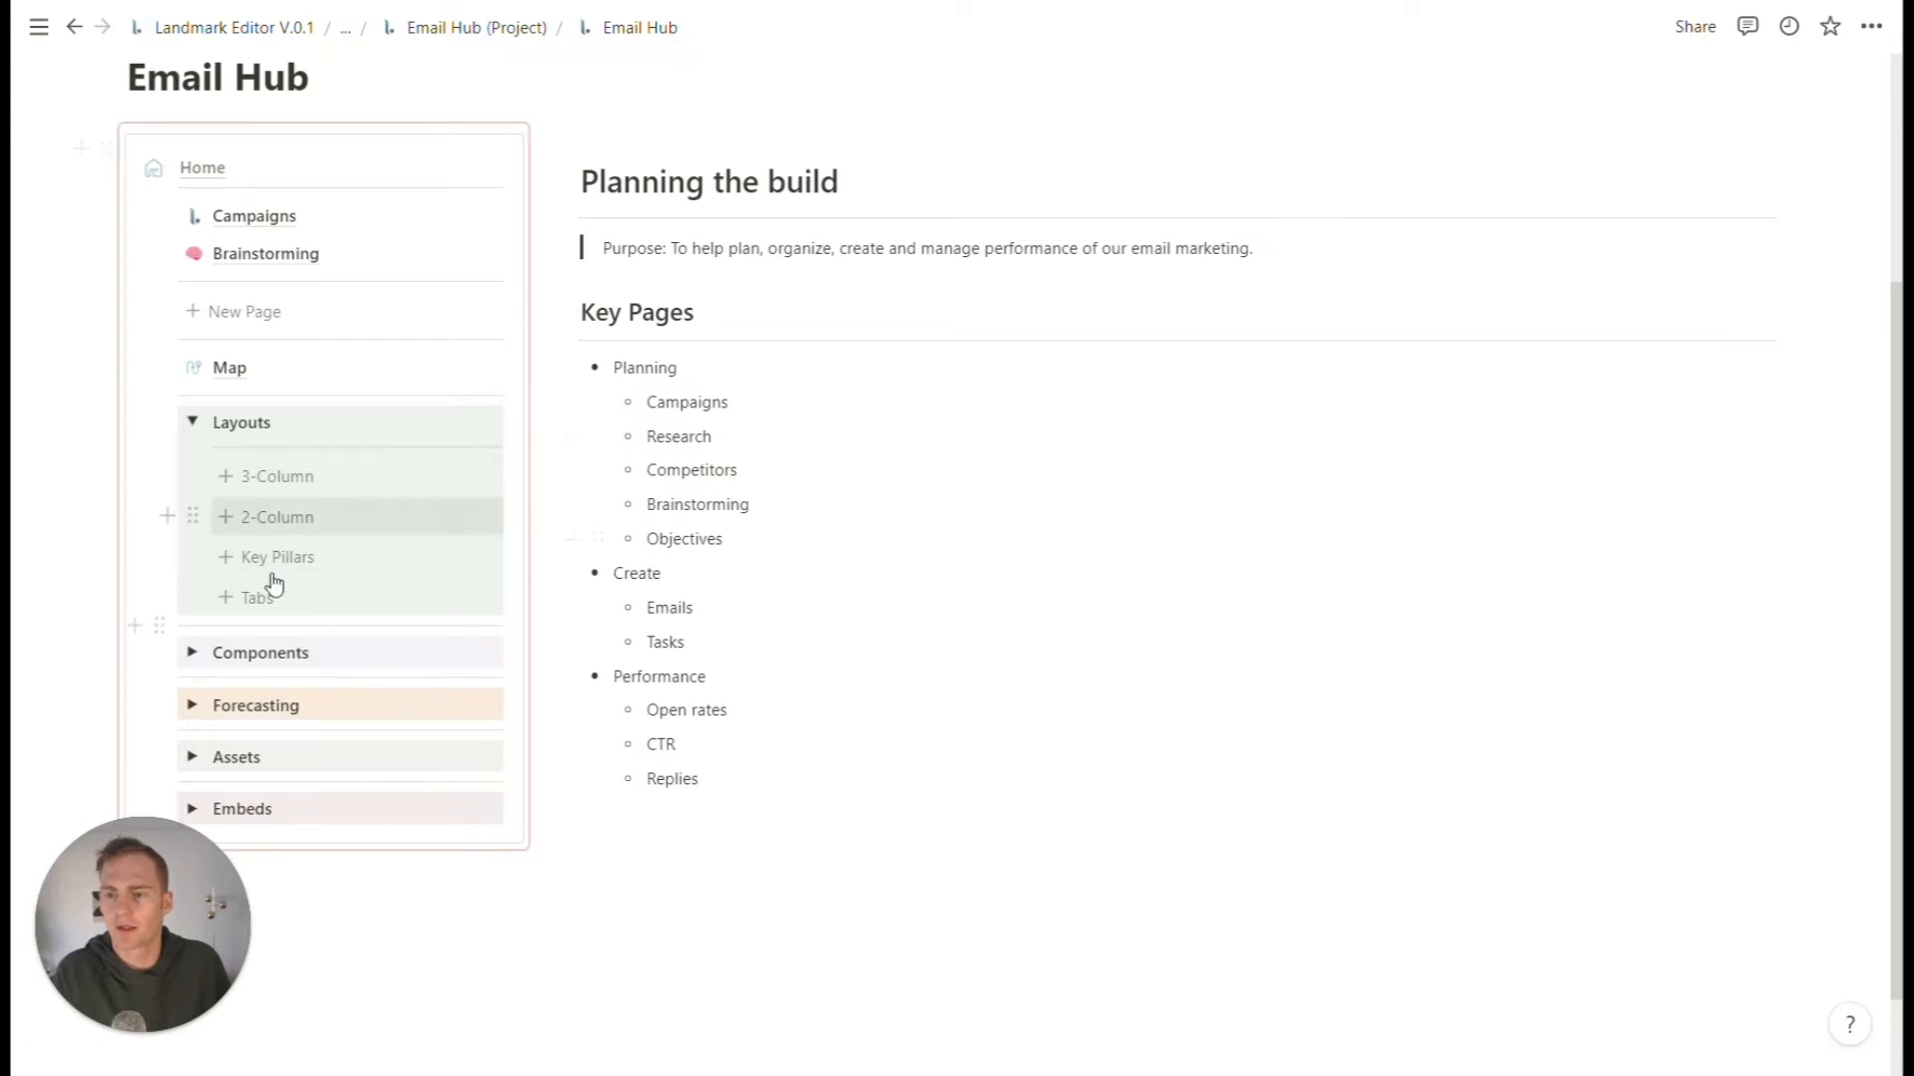
{"action": "left_click", "coordinate": [194, 422]}
{"action": "left_click", "coordinate": [193, 423]}
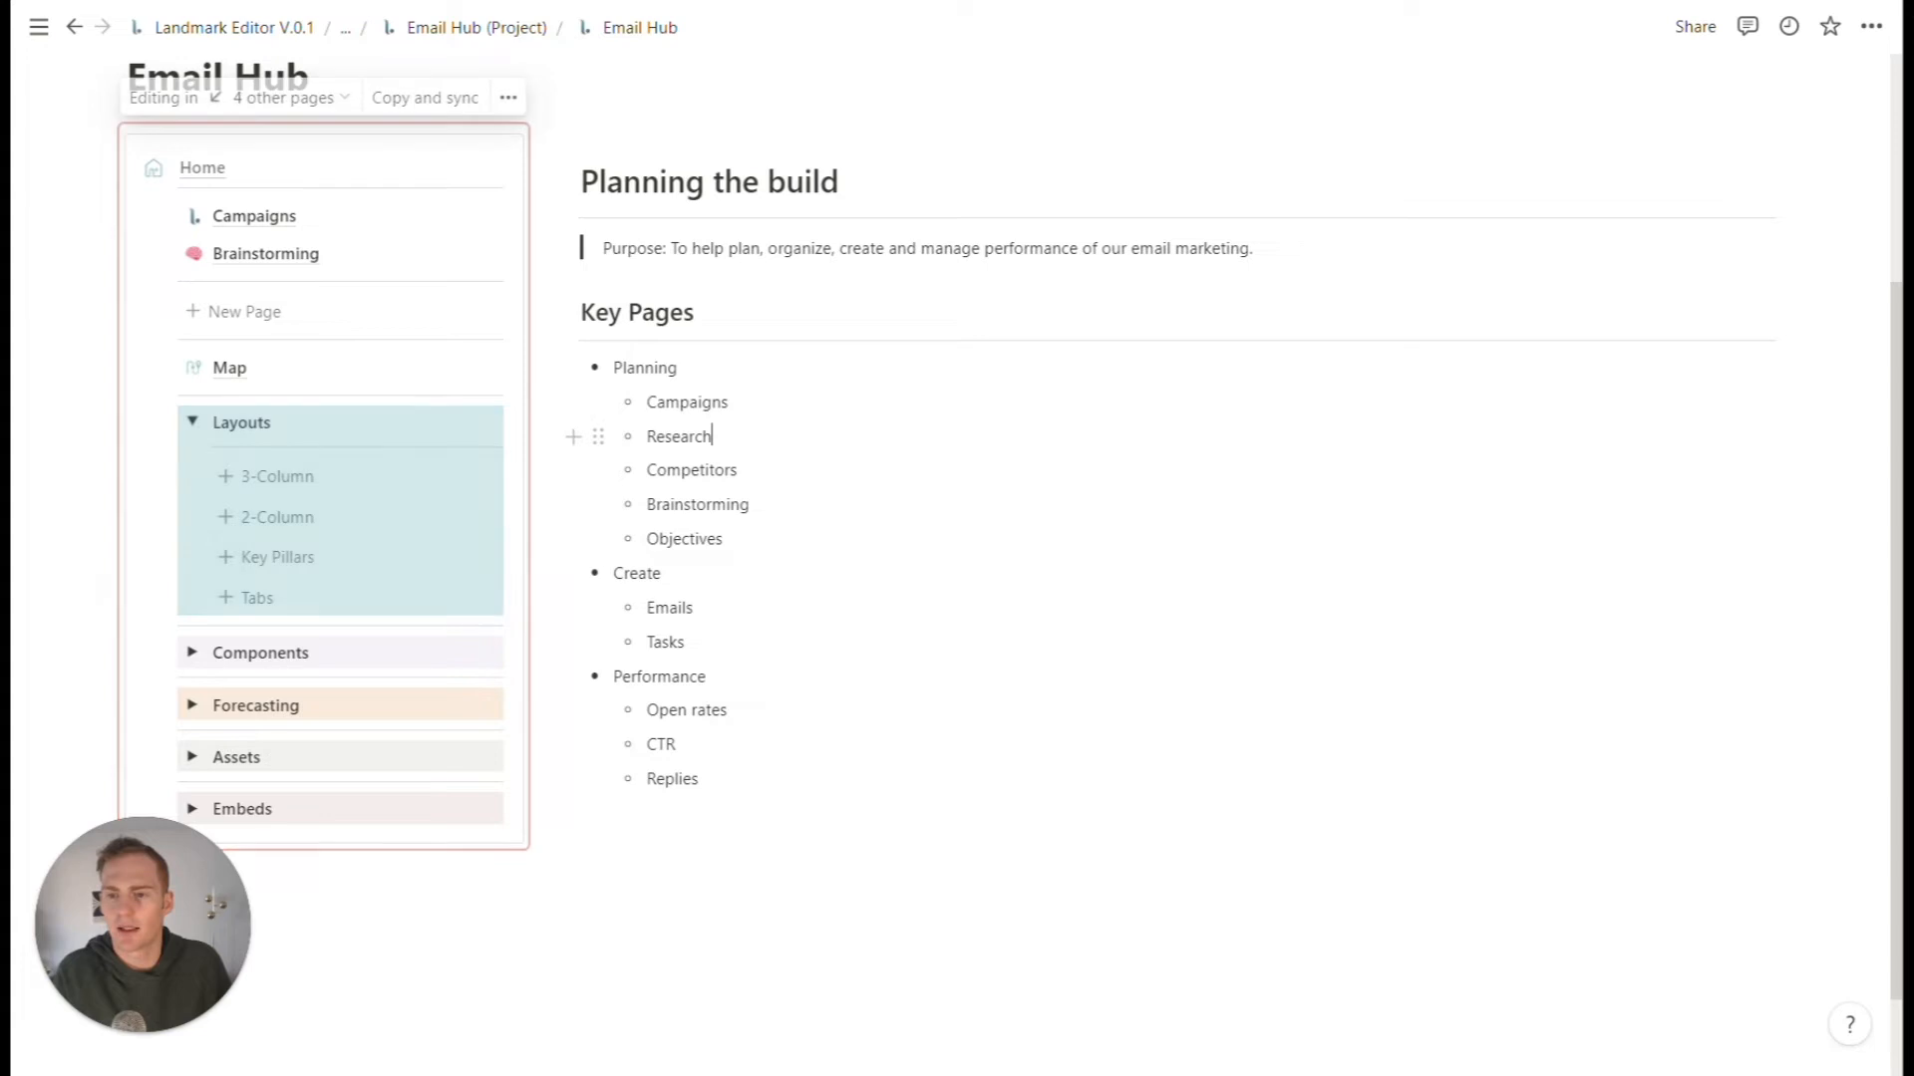
{"action": "left_click", "coordinate": [714, 436]}
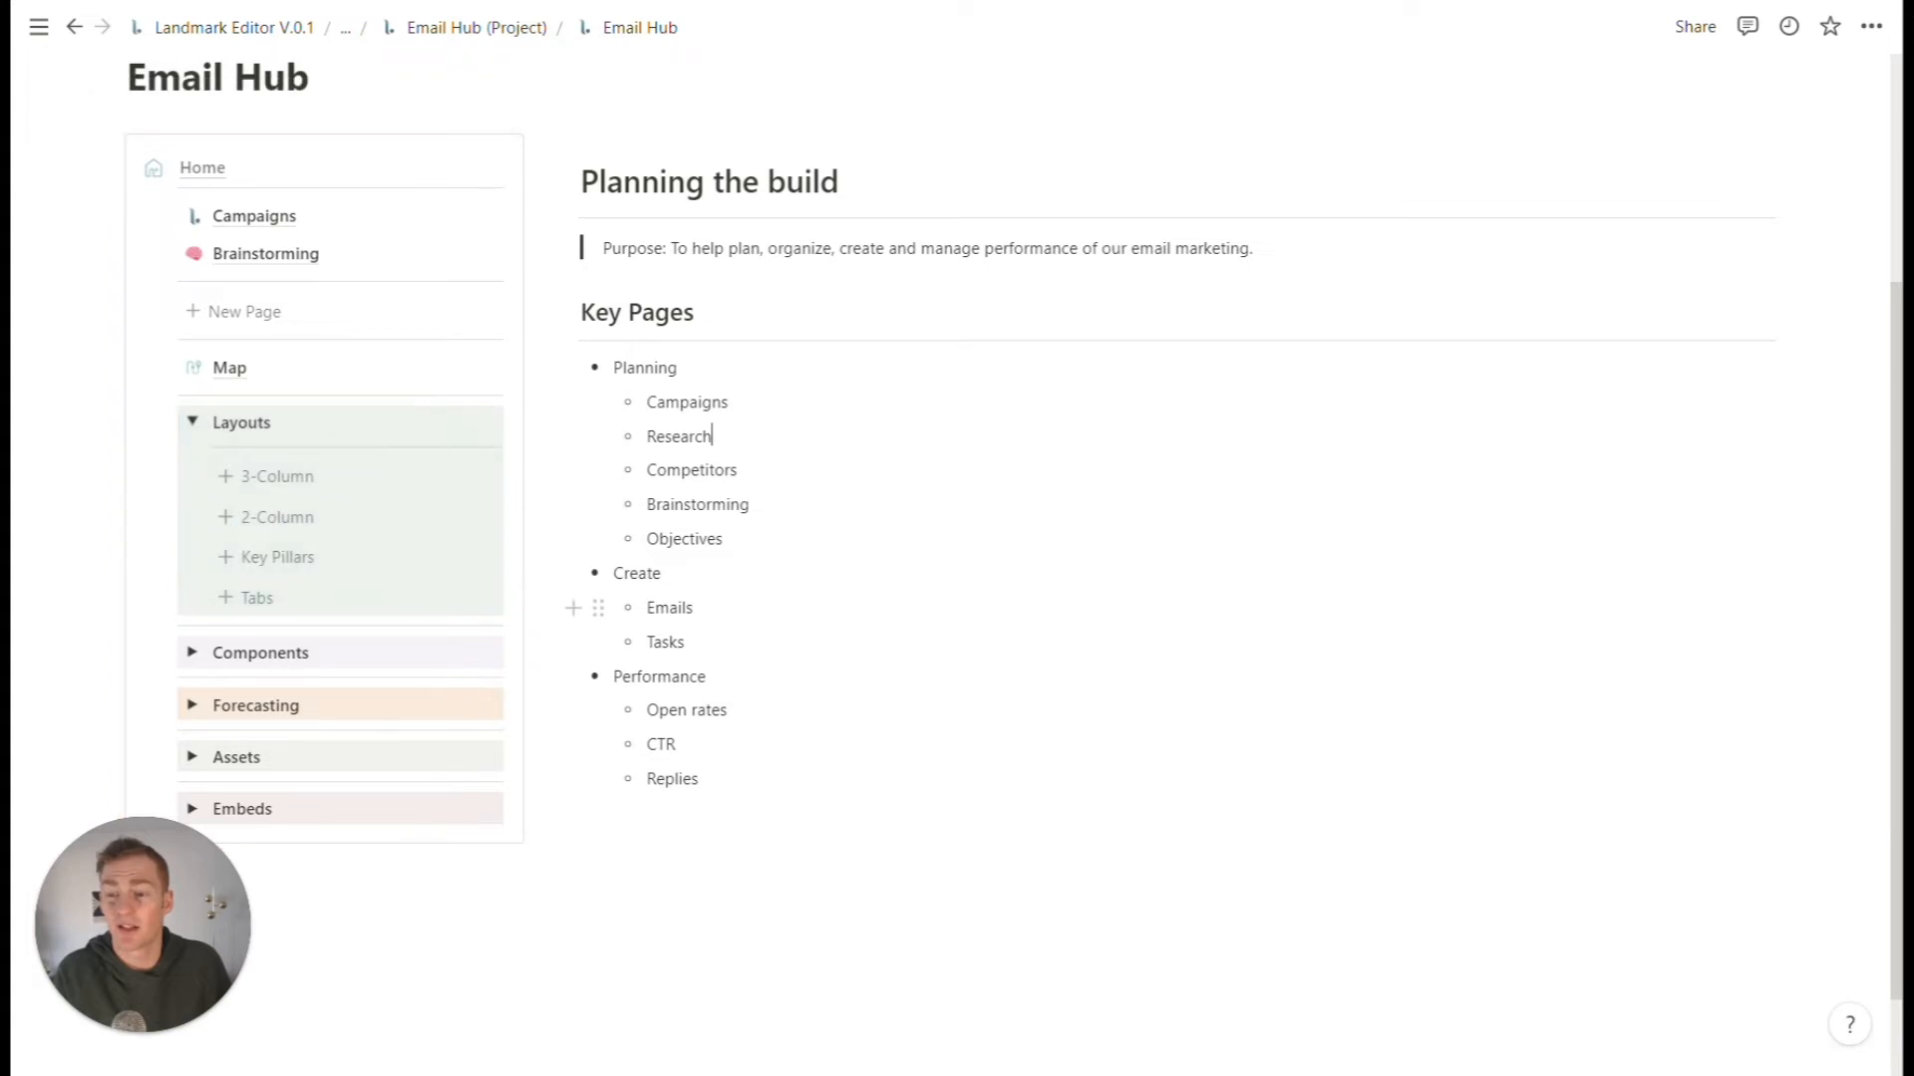
- Return to the Brainstorming page and move the "Tabs (*turn into text)" page to the top of its main content column
{"action": "left_click", "coordinate": [299, 257]}
{"action": "scroll", "coordinate": [487, 368], "scroll_direction": "down", "scroll_amount": 2}
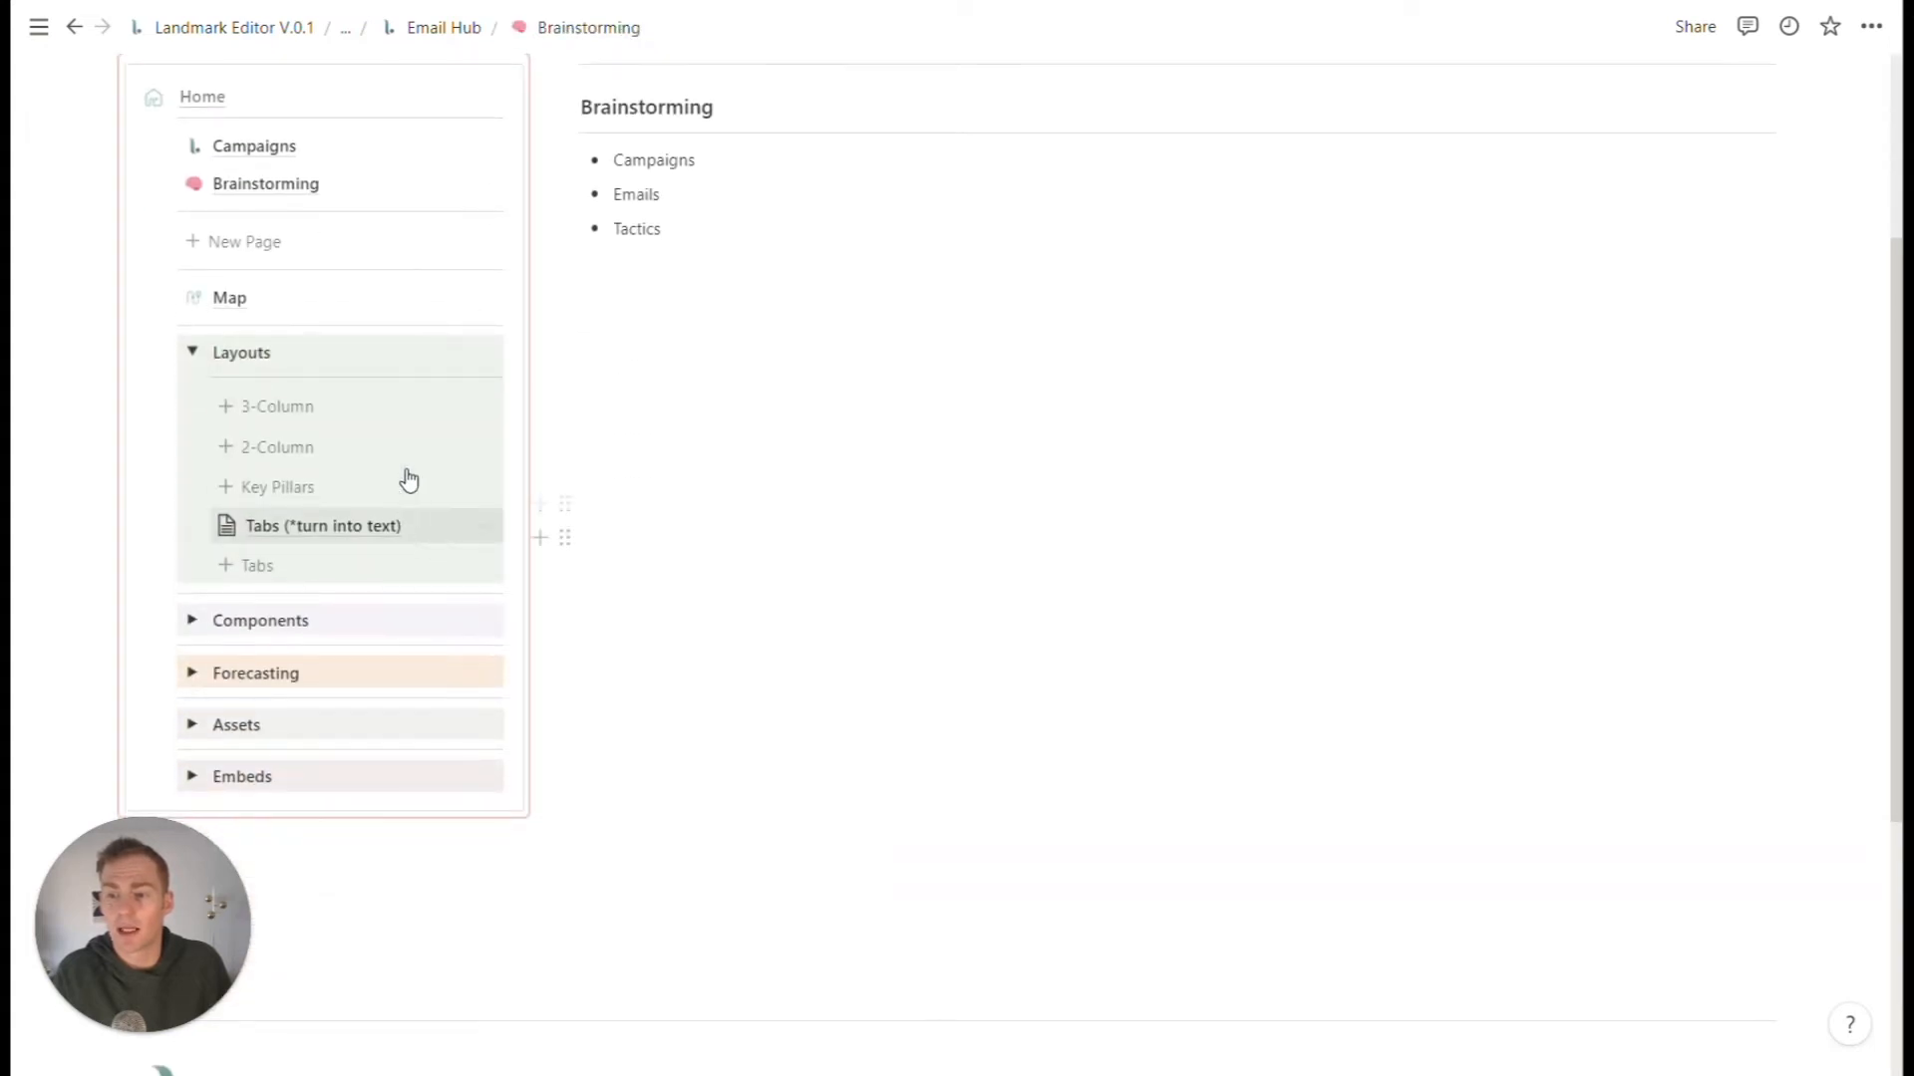
{"action": "left_click_drag", "start_coordinate": [323, 642], "coordinate": [774, 176]}
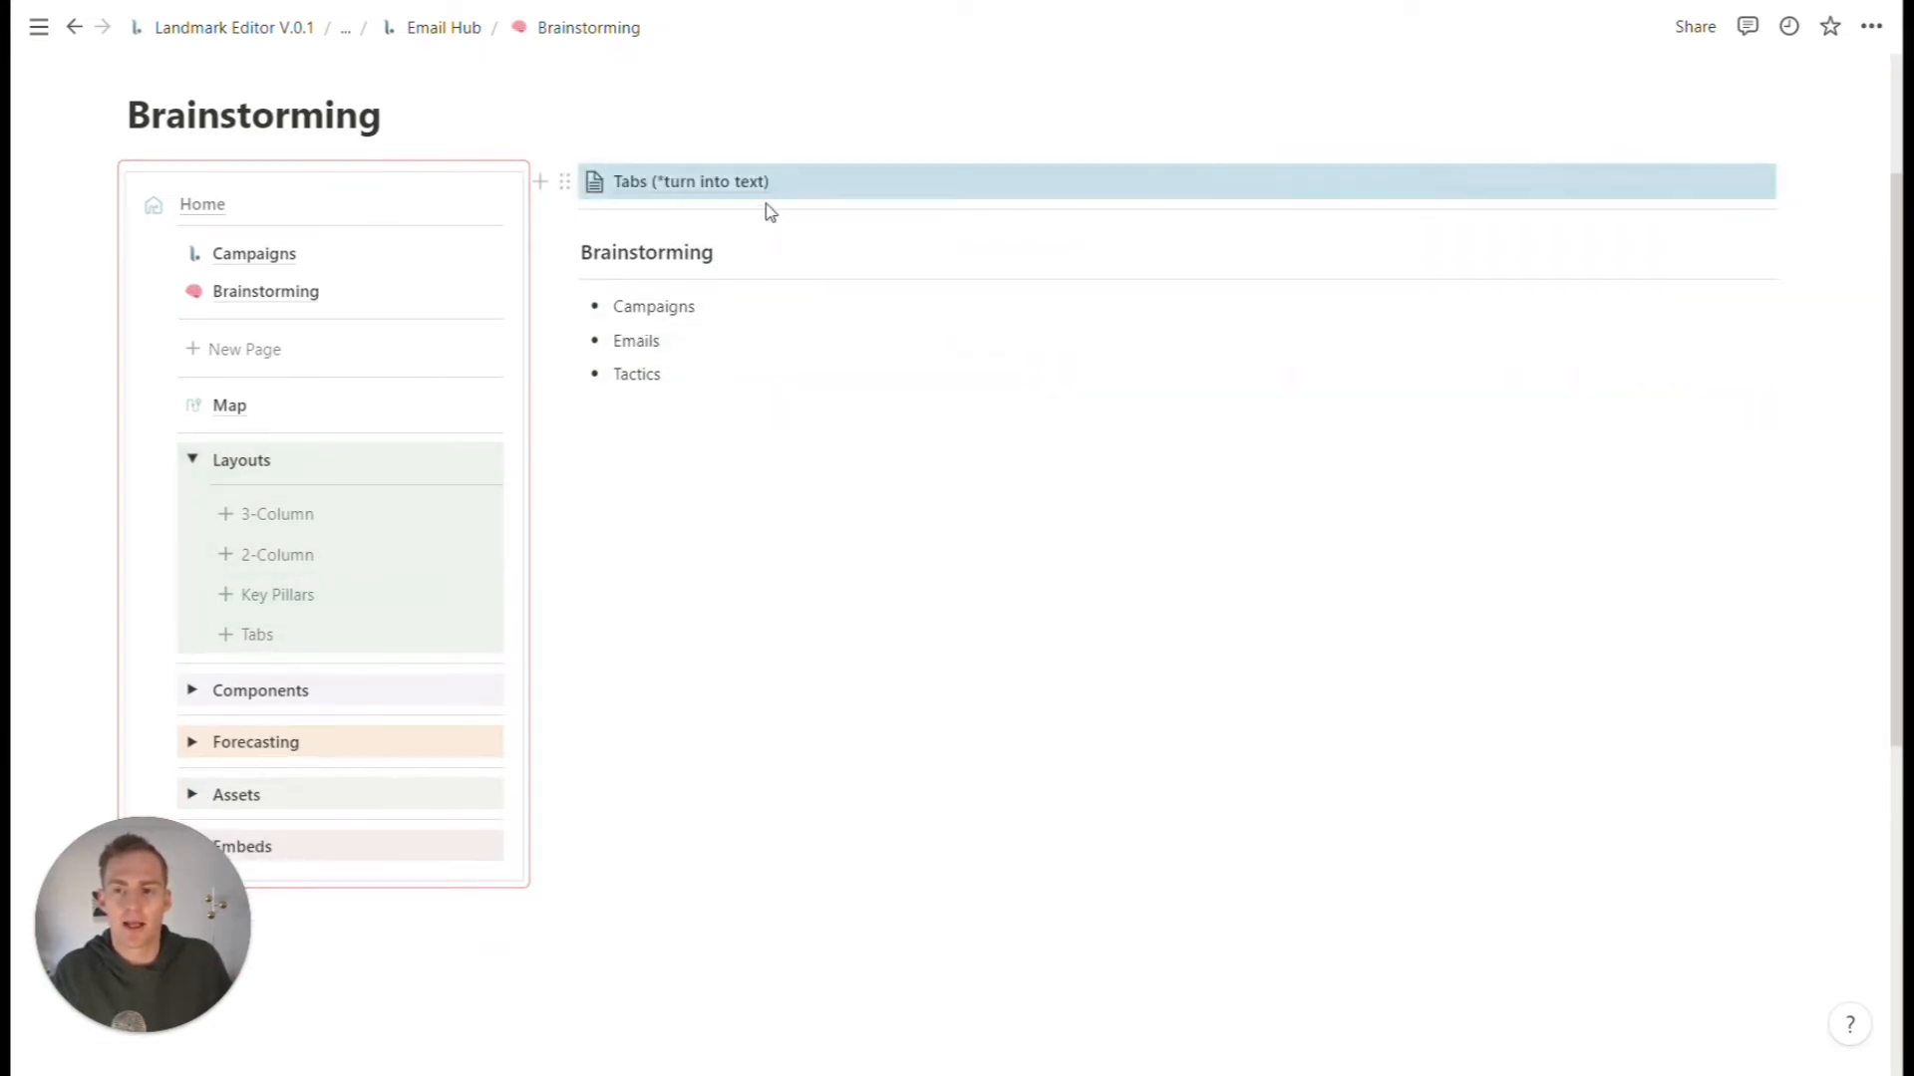
{"action": "scroll", "coordinate": [829, 283], "scroll_direction": "up", "scroll_amount": 1}
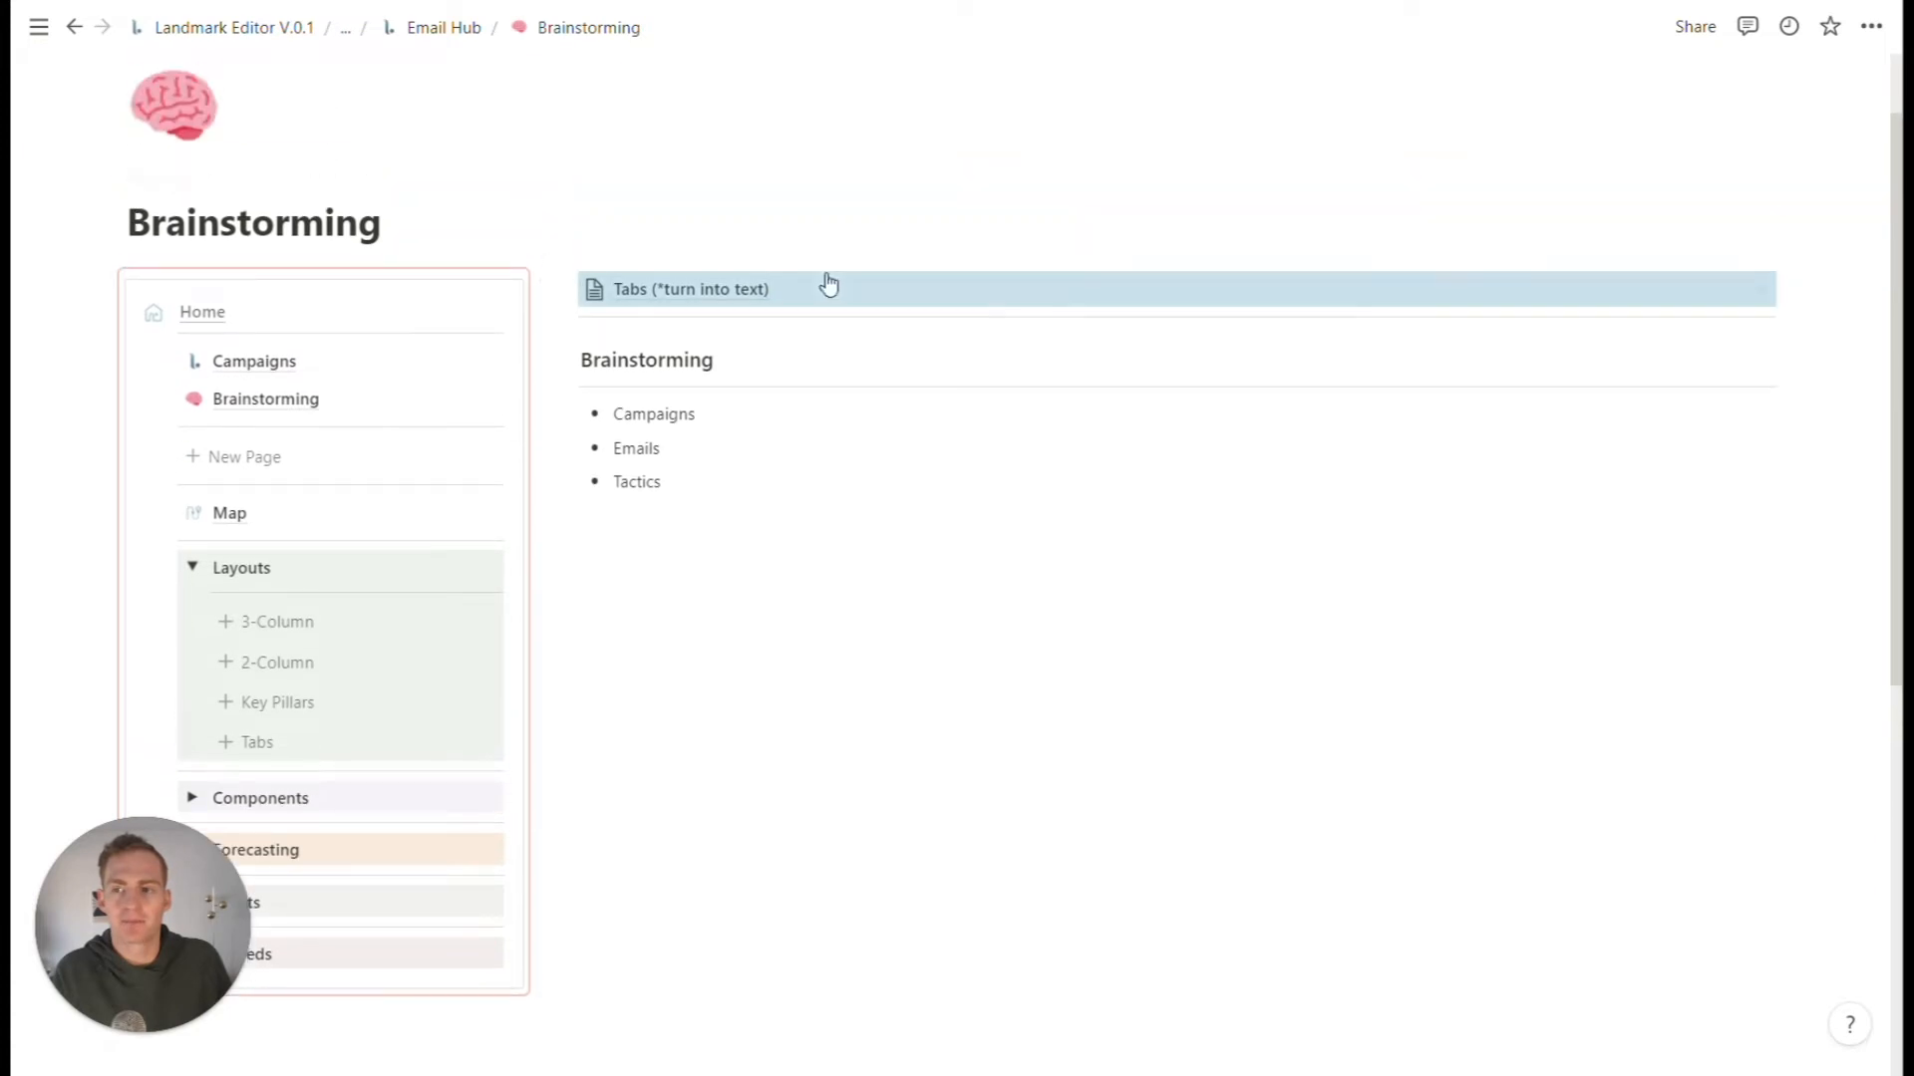
- Turn the Tabs page block into text and delete its leftover "Tabs (*turn into text)" title line
{"action": "right_click", "coordinate": [671, 296]}
{"action": "mouse_move", "coordinate": [937, 435]}
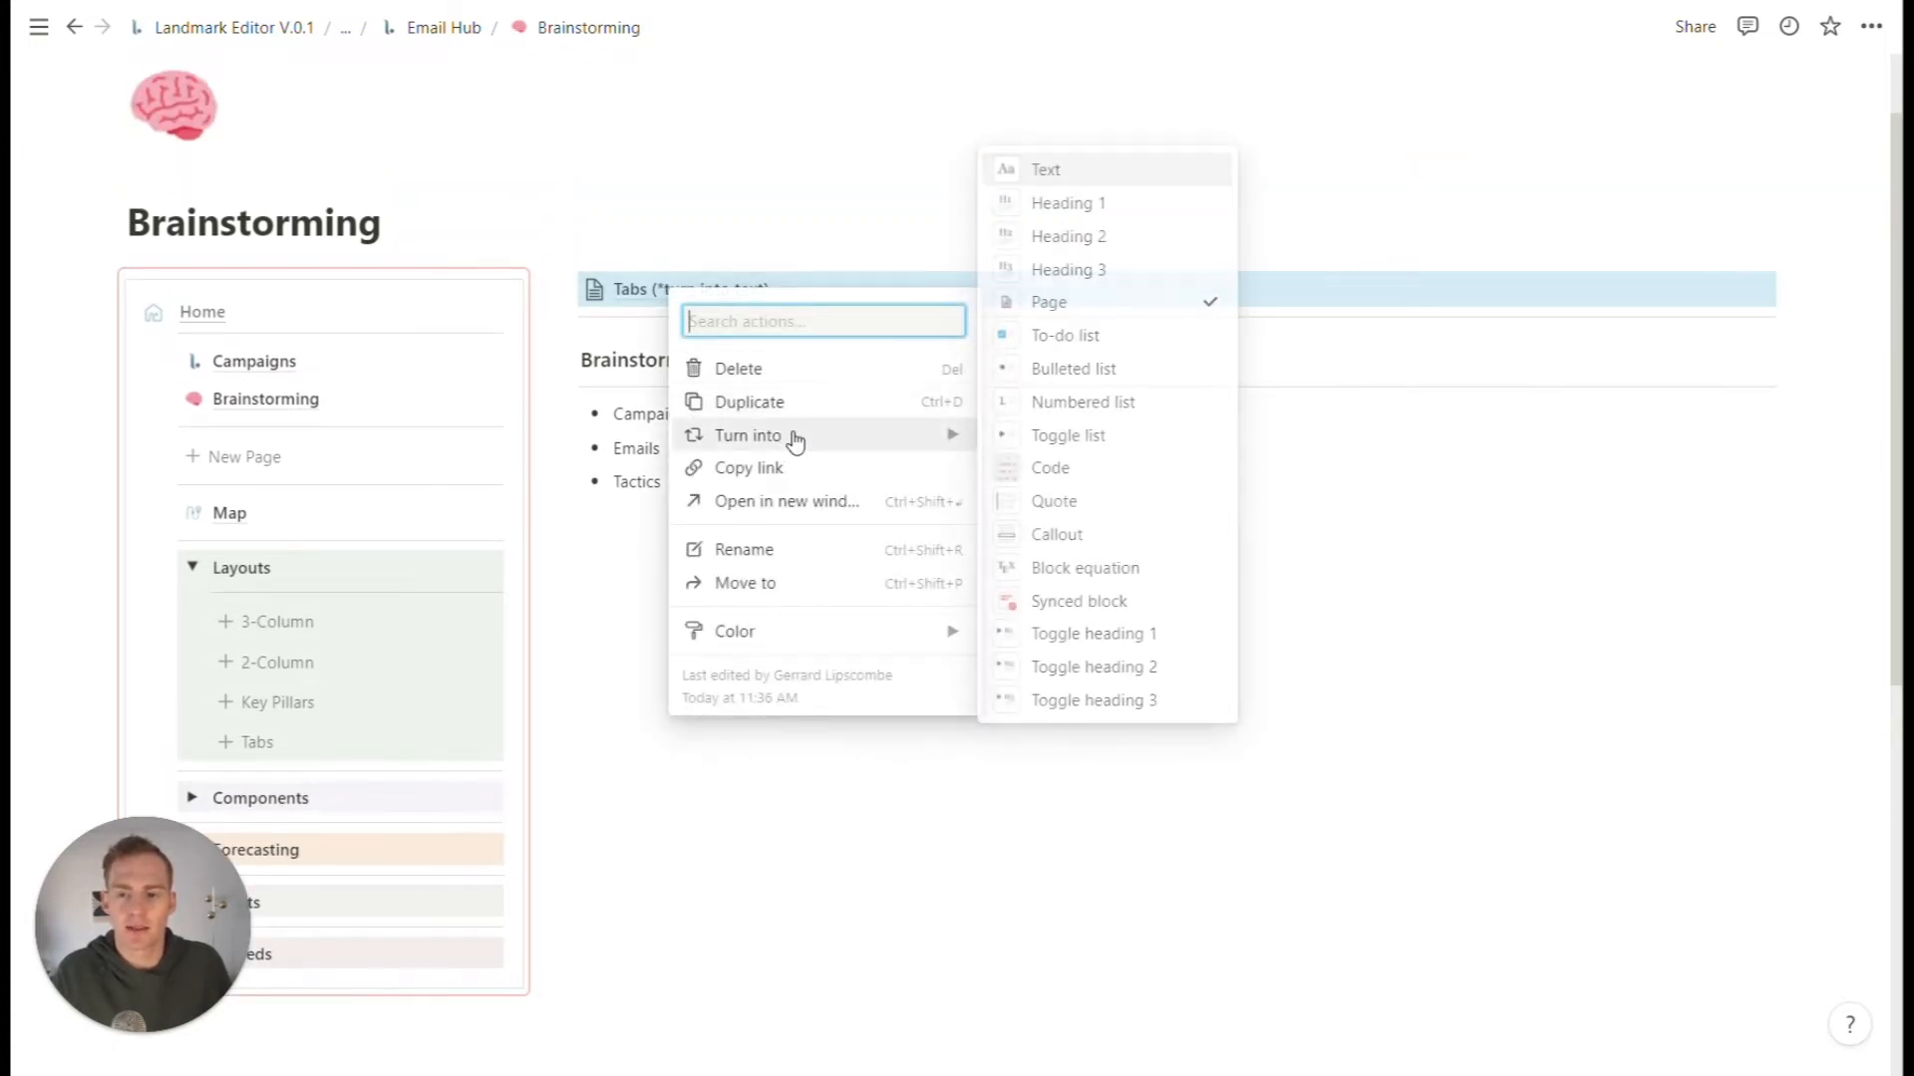
{"action": "left_click", "coordinate": [1037, 172]}
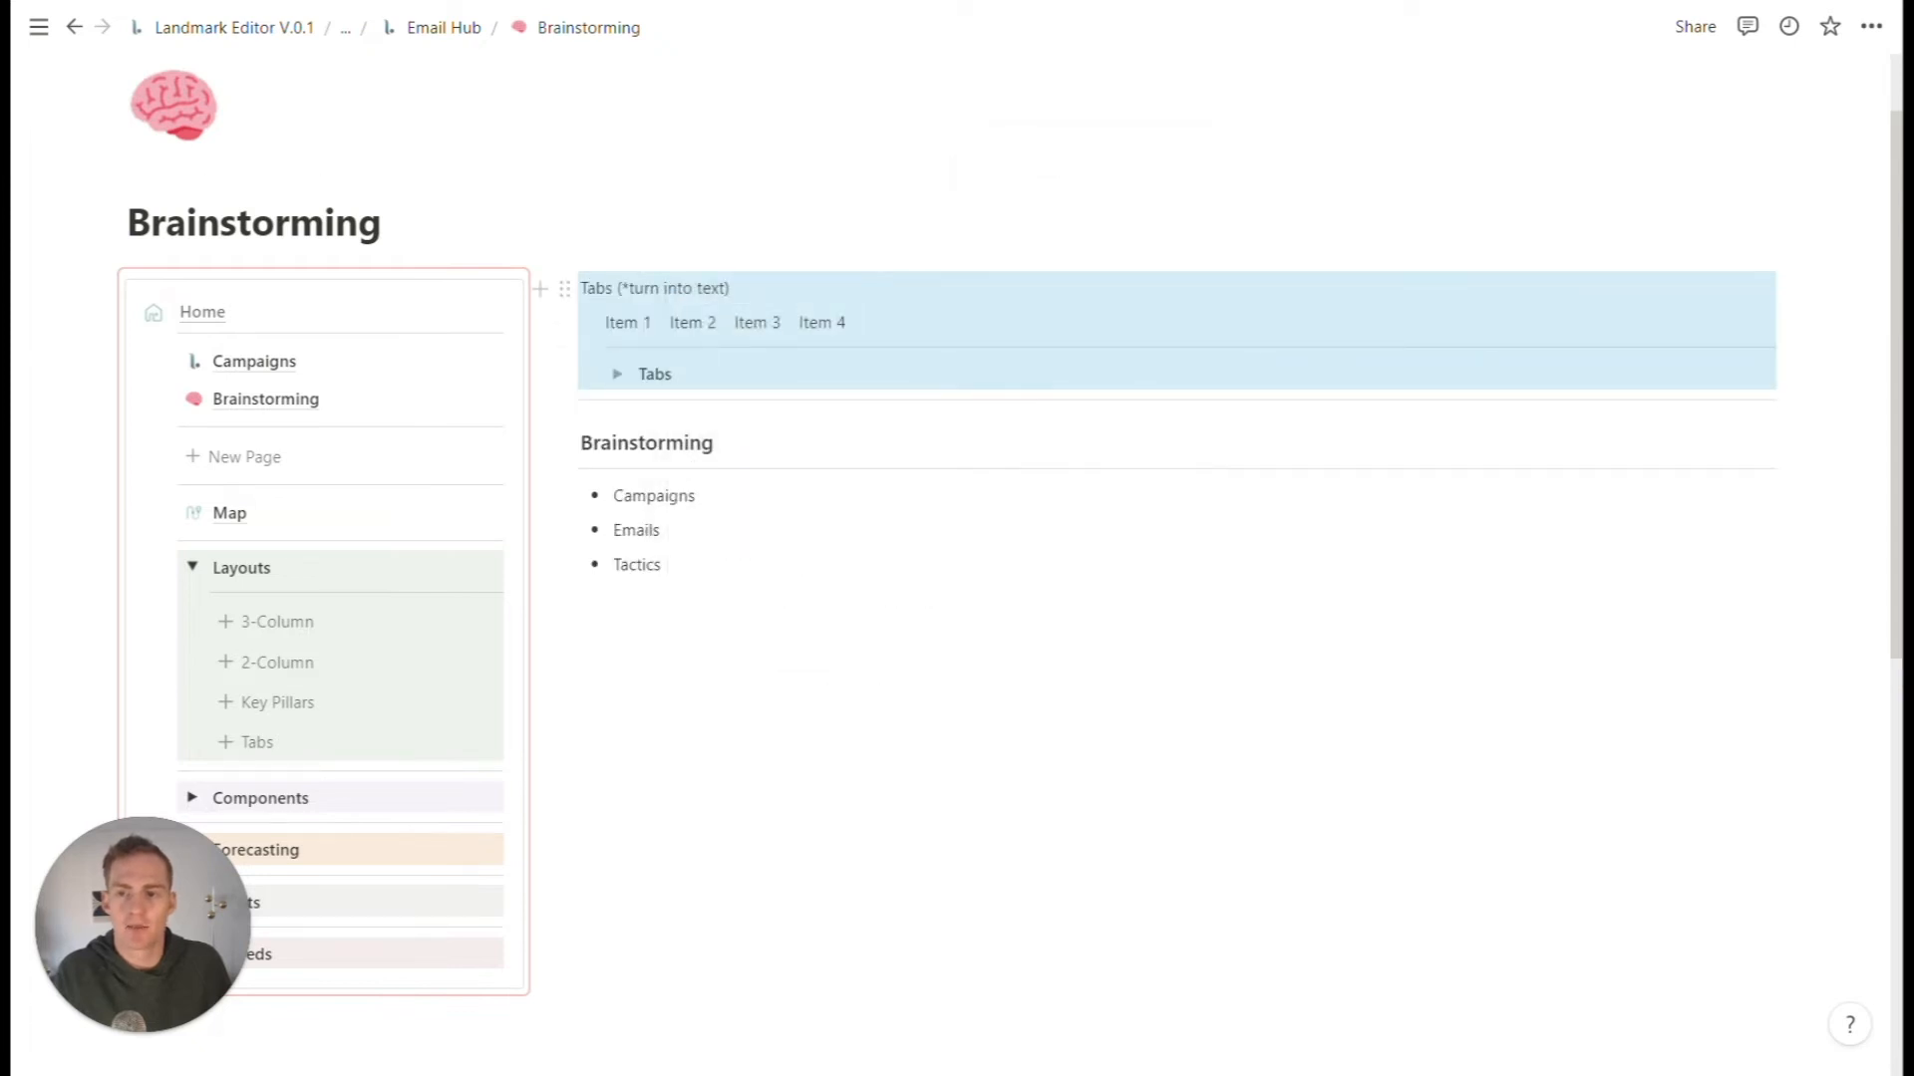
{"action": "triple_click", "coordinate": [677, 289]}
{"action": "key", "text": "BackSpace"}
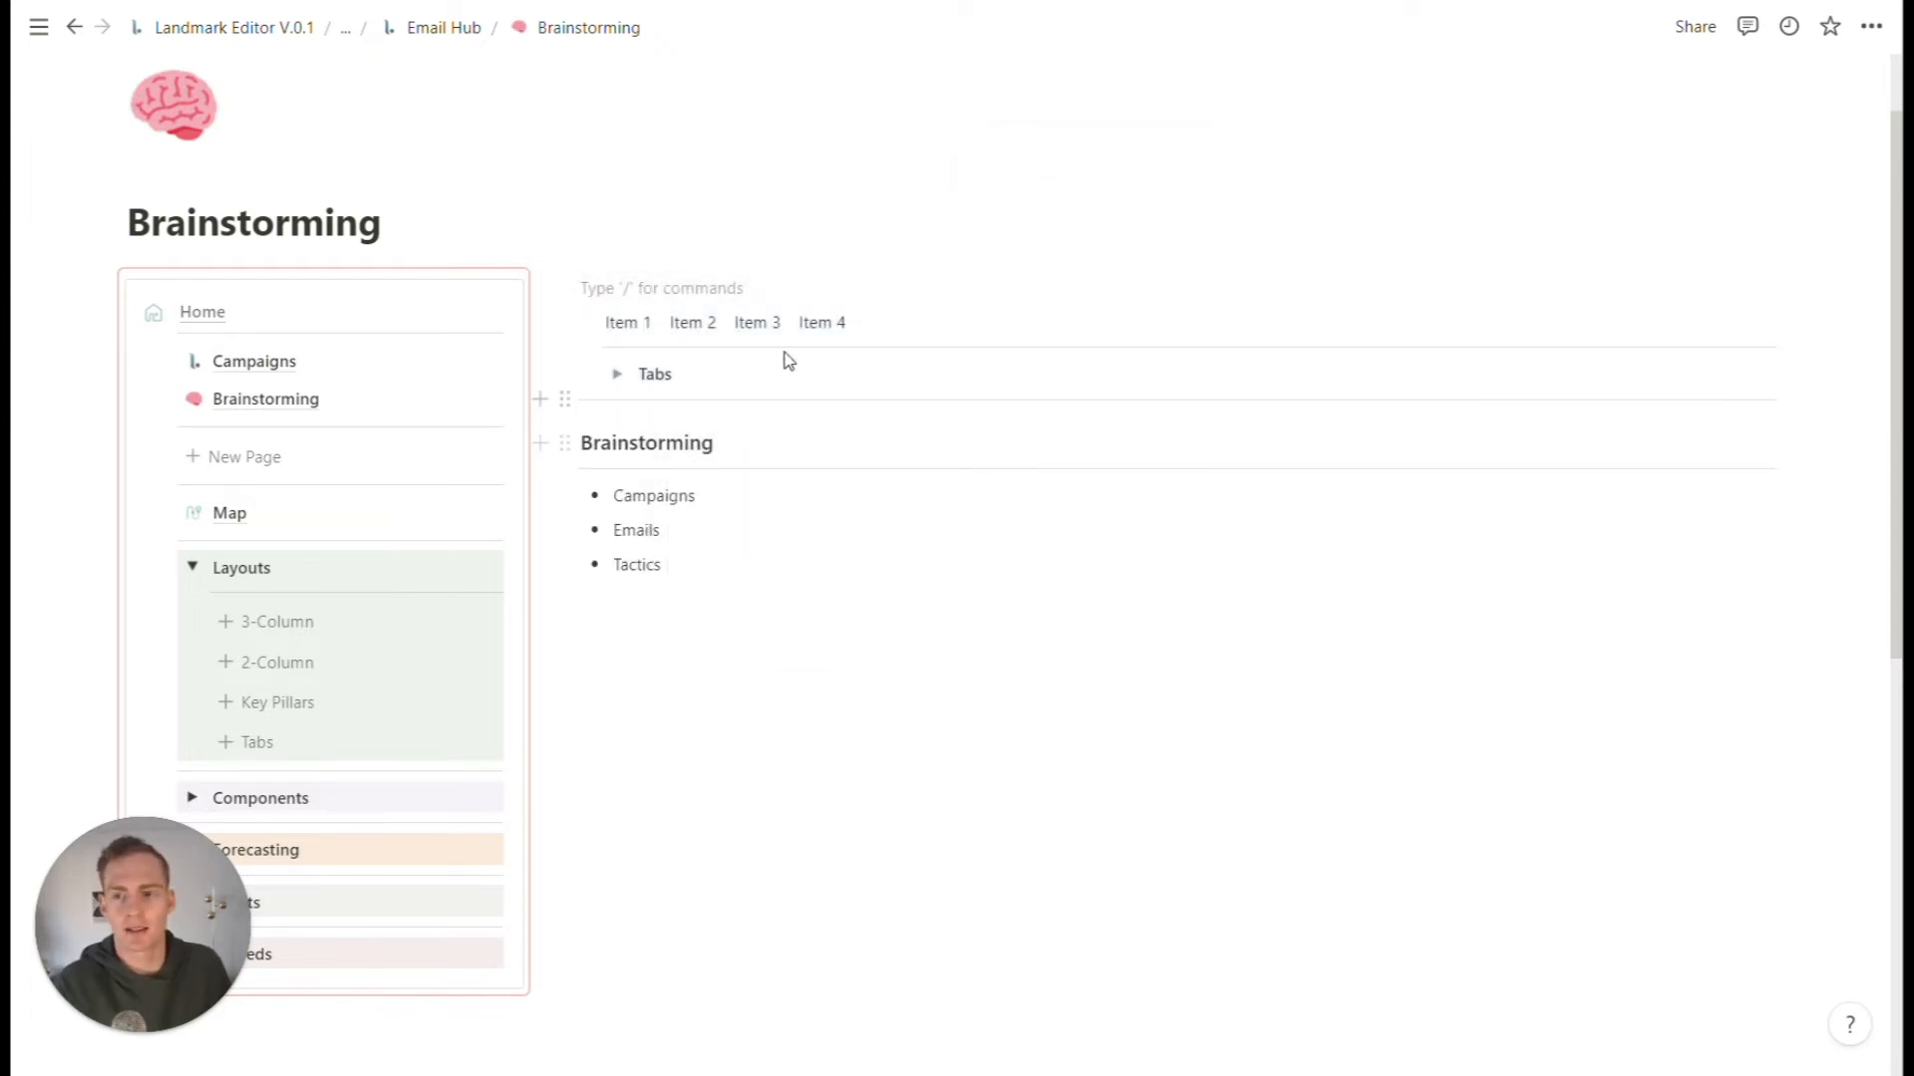
{"action": "key", "text": "BackSpace"}
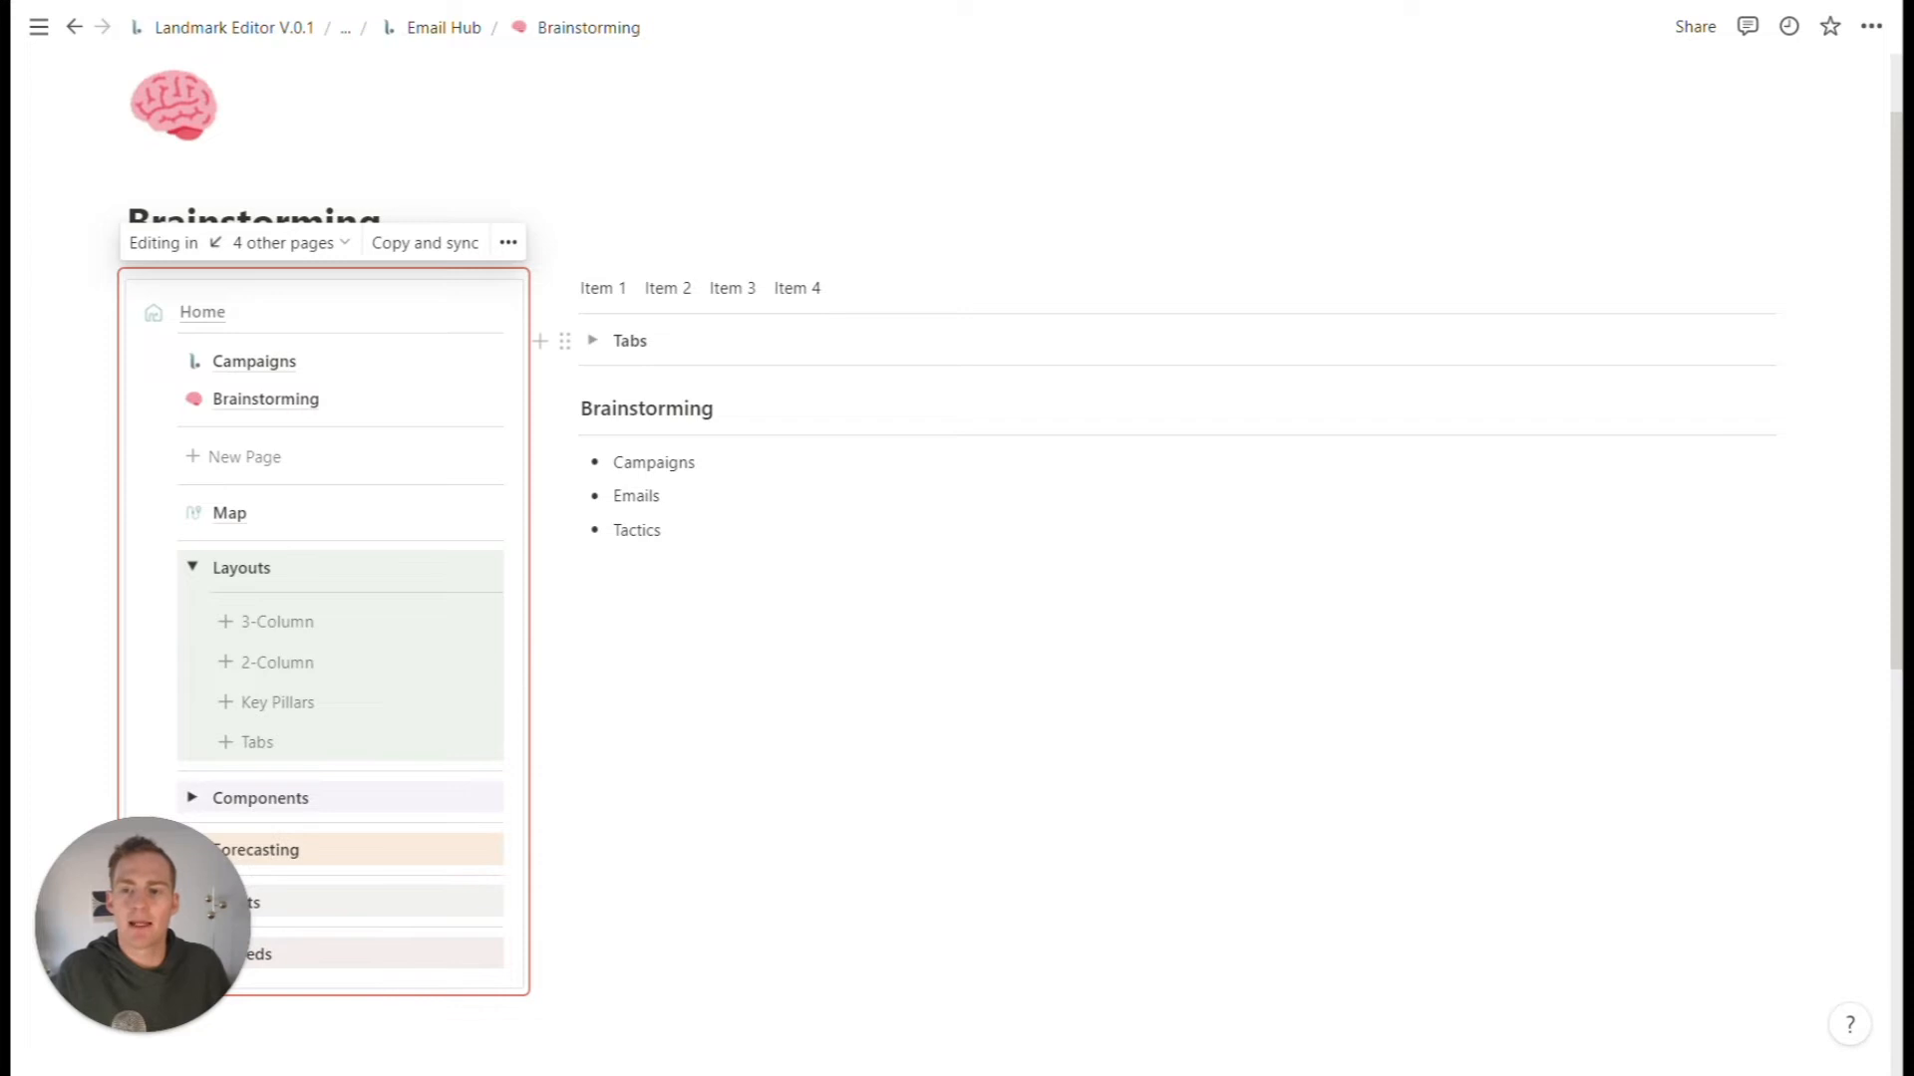
- Check the contents of the Tabs toggle and rename the Item 1 tab label to "Overview"
{"action": "left_click", "coordinate": [592, 340]}
{"action": "left_click", "coordinate": [592, 340]}
{"action": "left_click", "coordinate": [598, 288]}
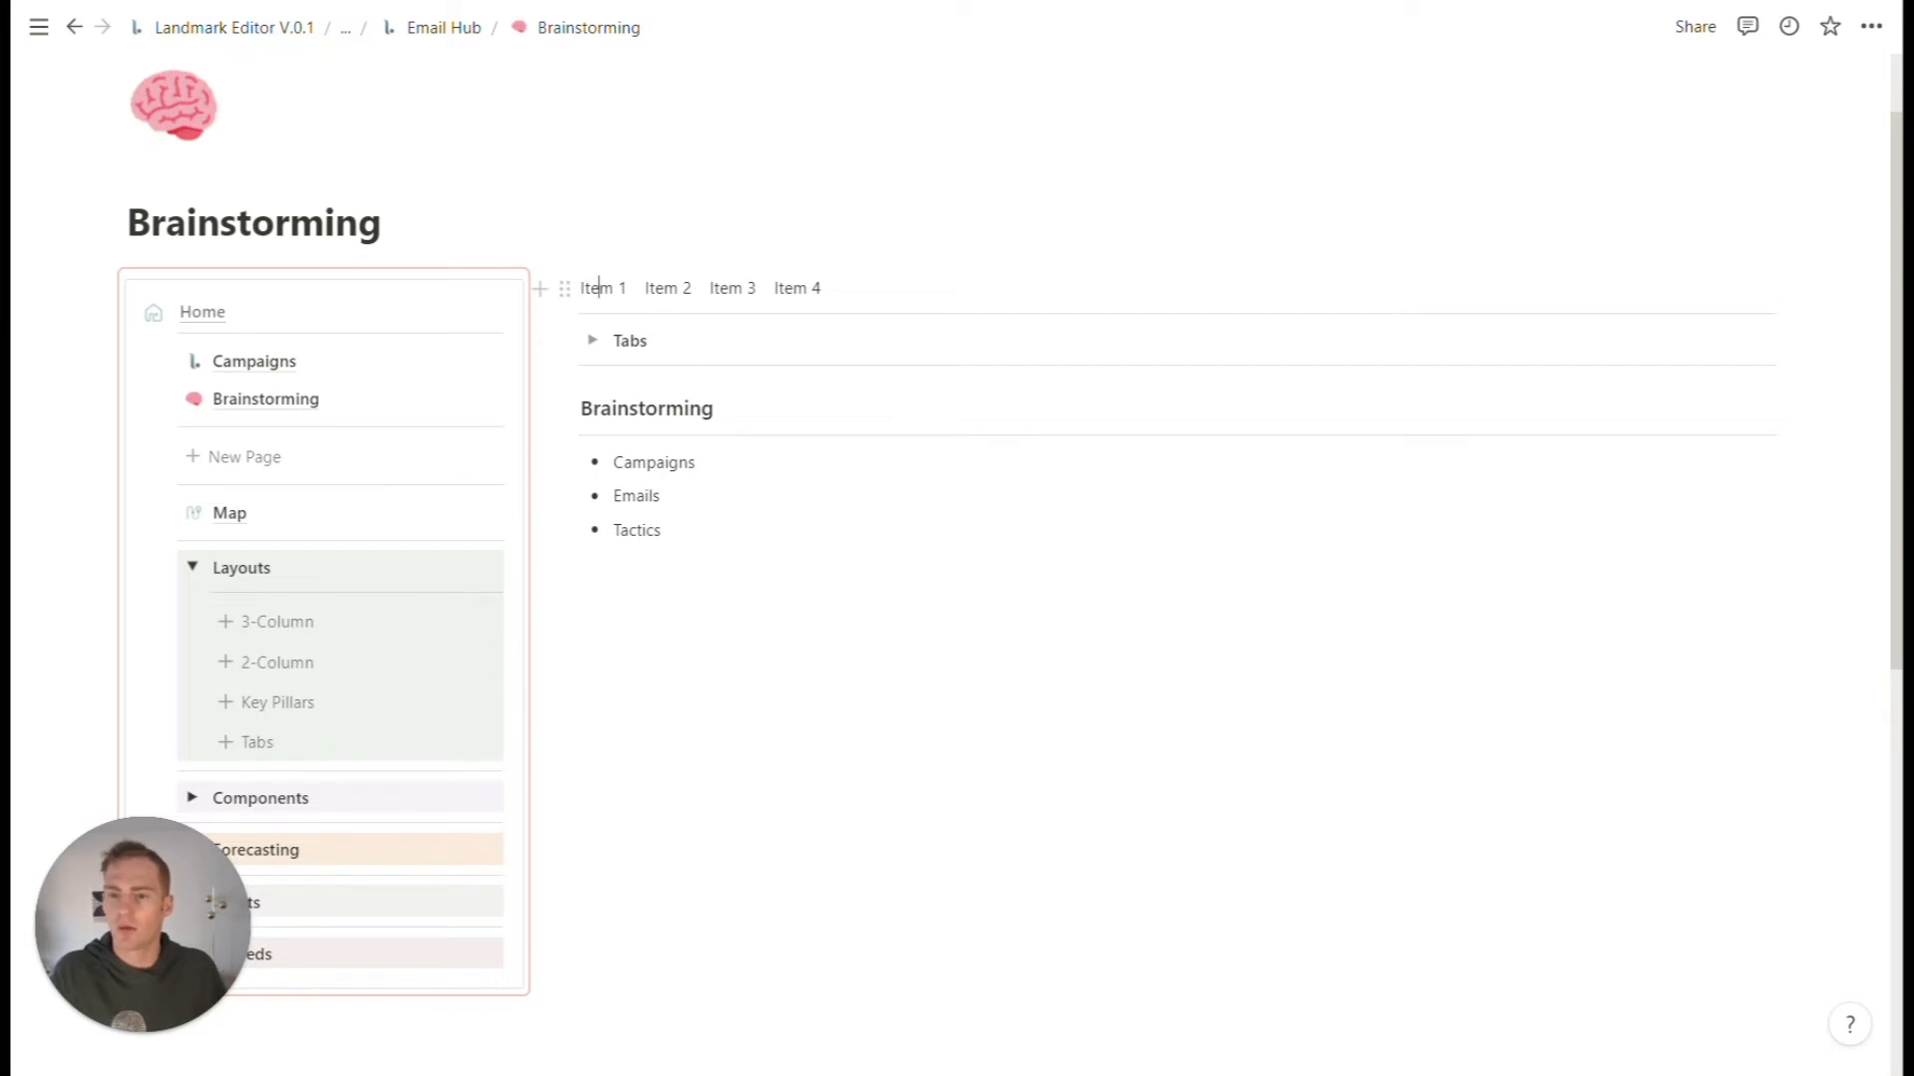
{"action": "left_click_drag", "start_coordinate": [626, 288], "coordinate": [580, 288]}
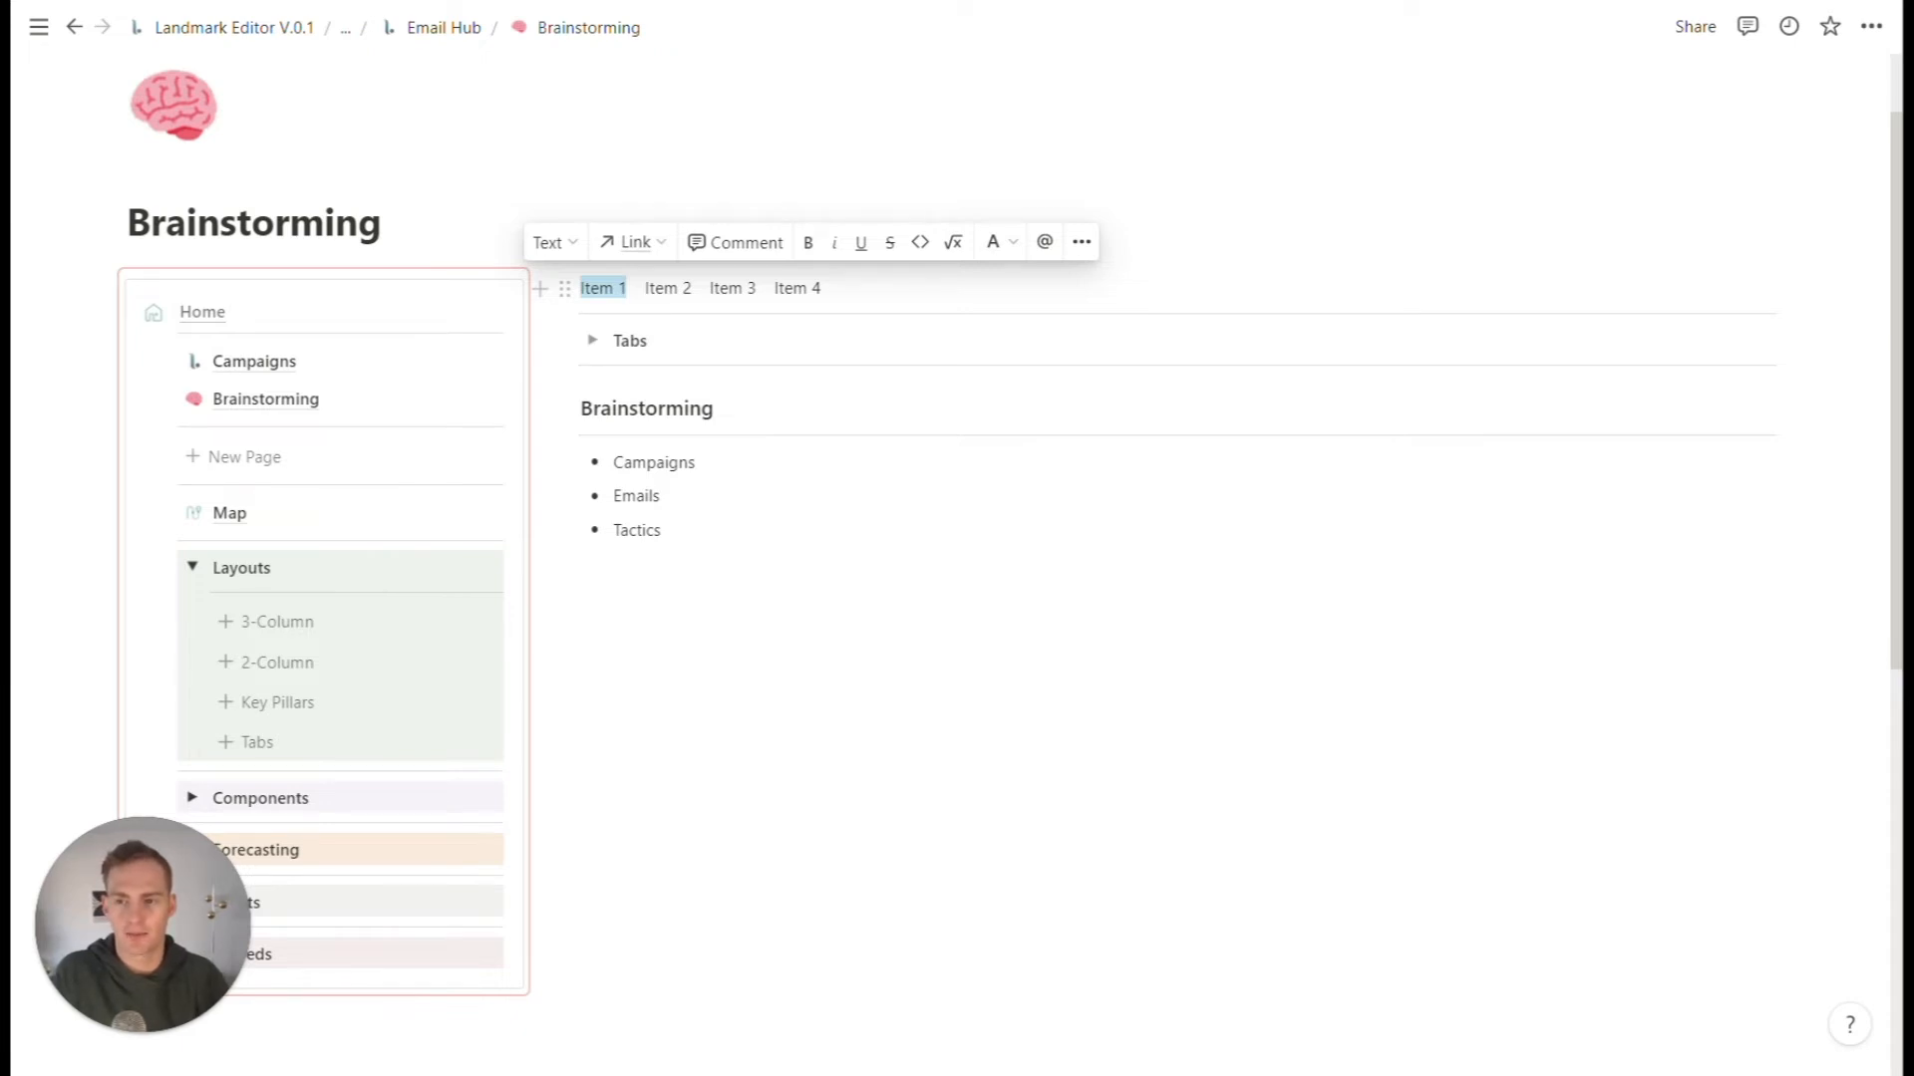
{"action": "type", "text": "Overview"}
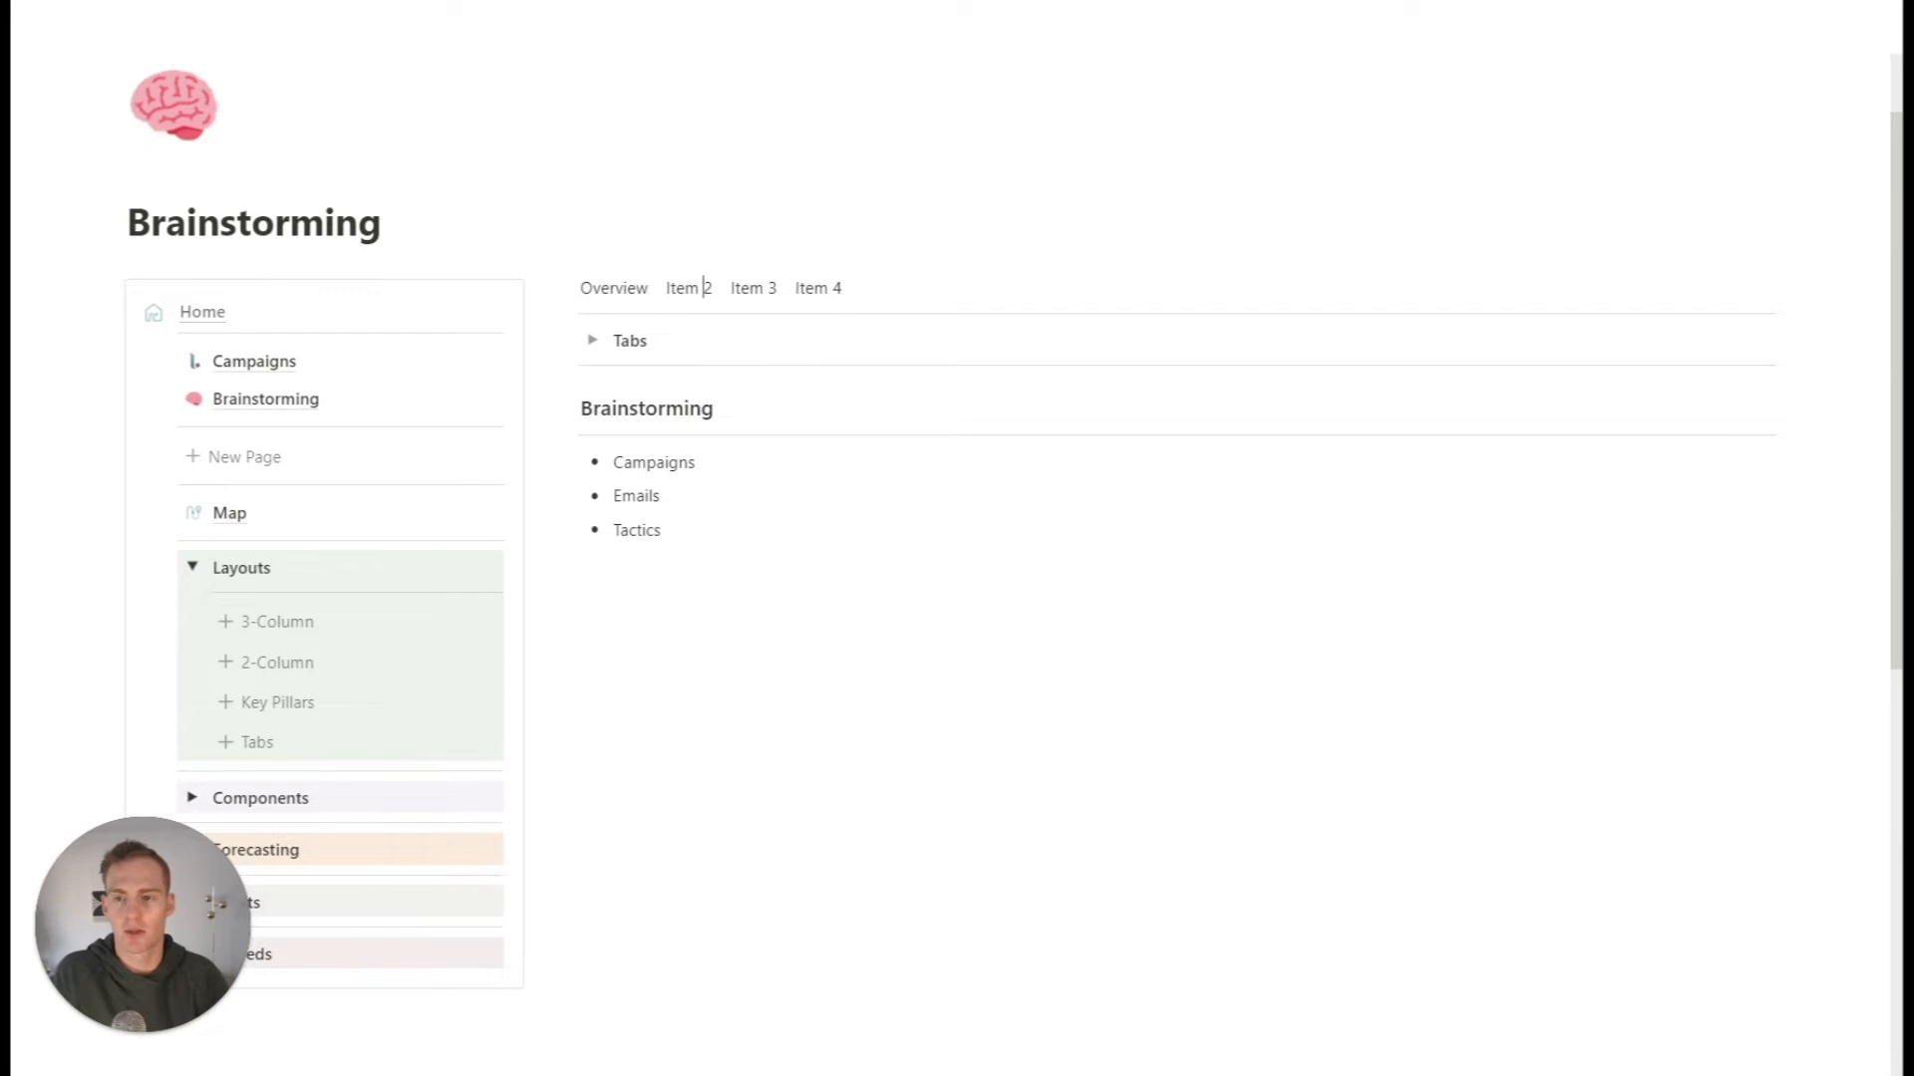
- Rename the Item 2 tab label to "Campaign"
{"action": "key", "text": "BackSpace"}
{"action": "key", "text": "BackSpace"}
{"action": "key", "text": "BackSpace"}
{"action": "key", "text": "BackSpace"}
{"action": "key", "text": "BackSpace"}
{"action": "key", "text": "BackSpace"}
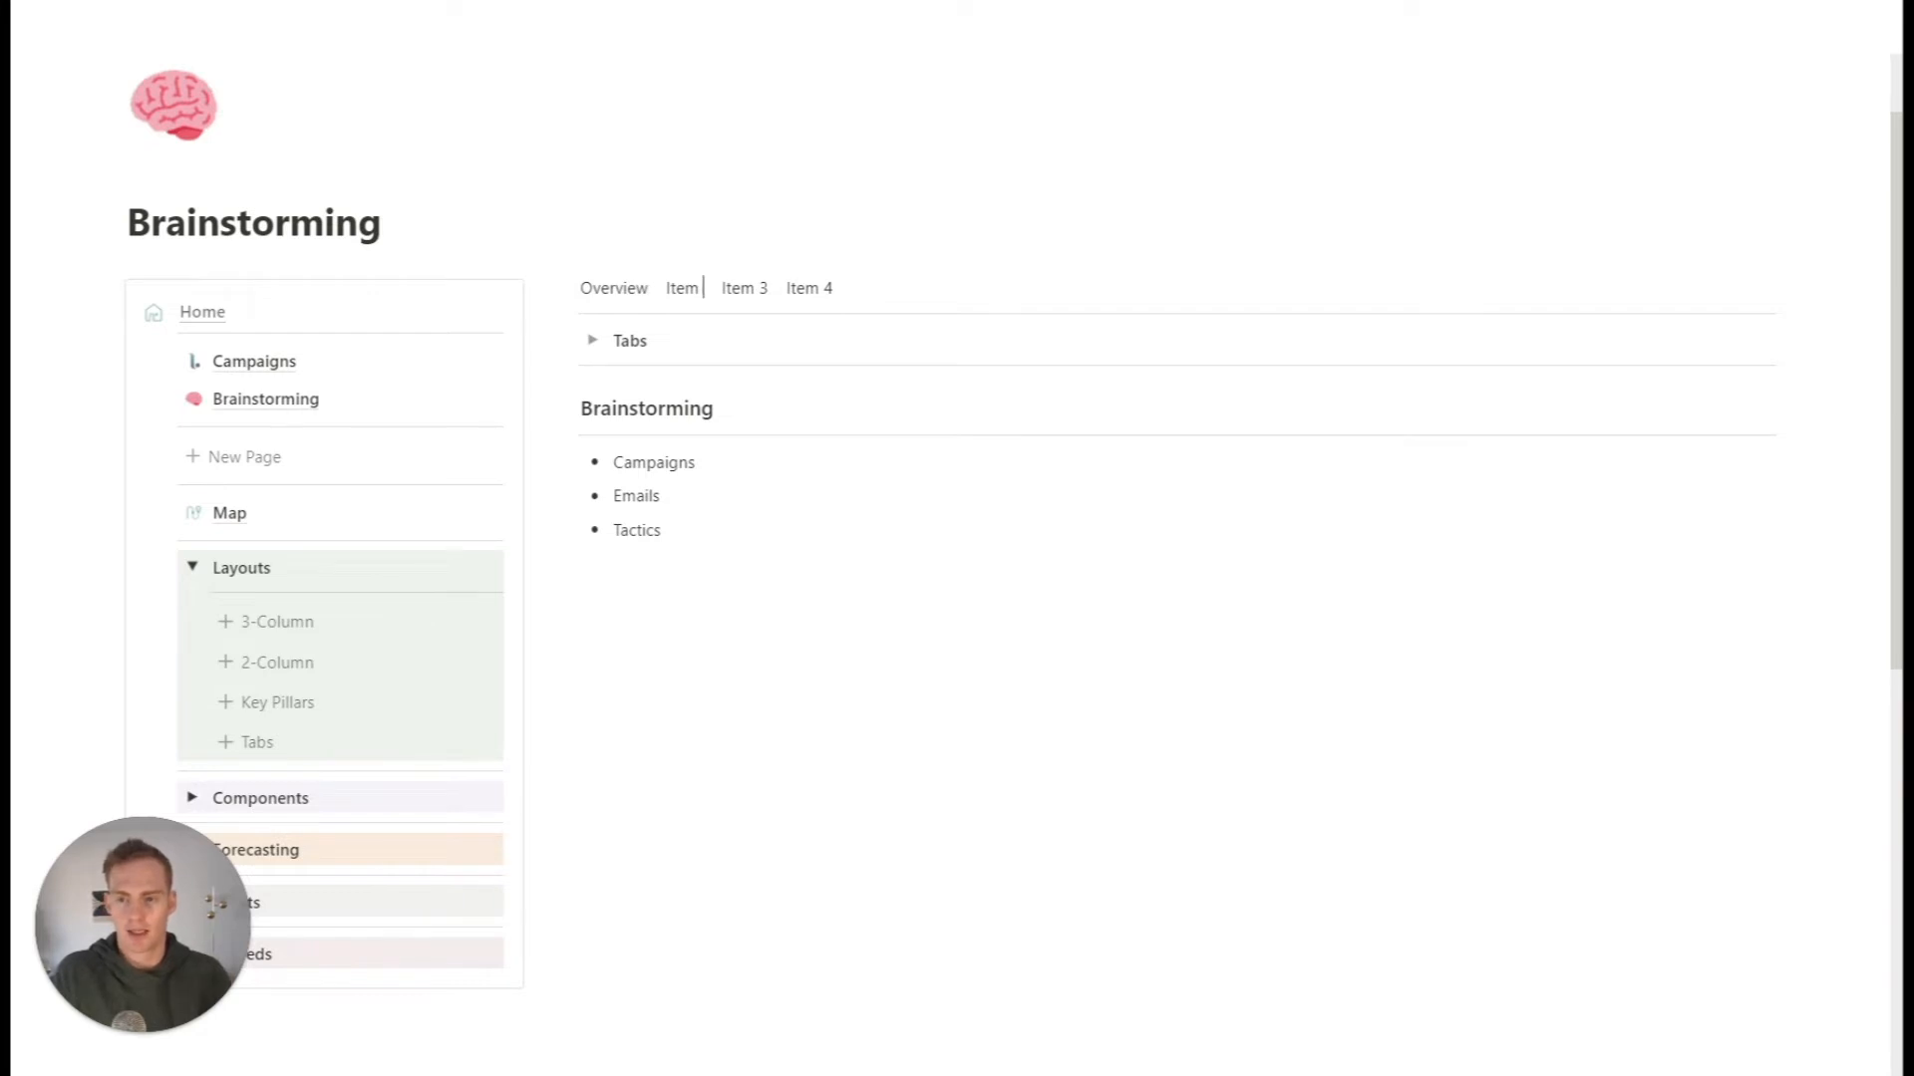
{"action": "type", "text": "Campaign"}
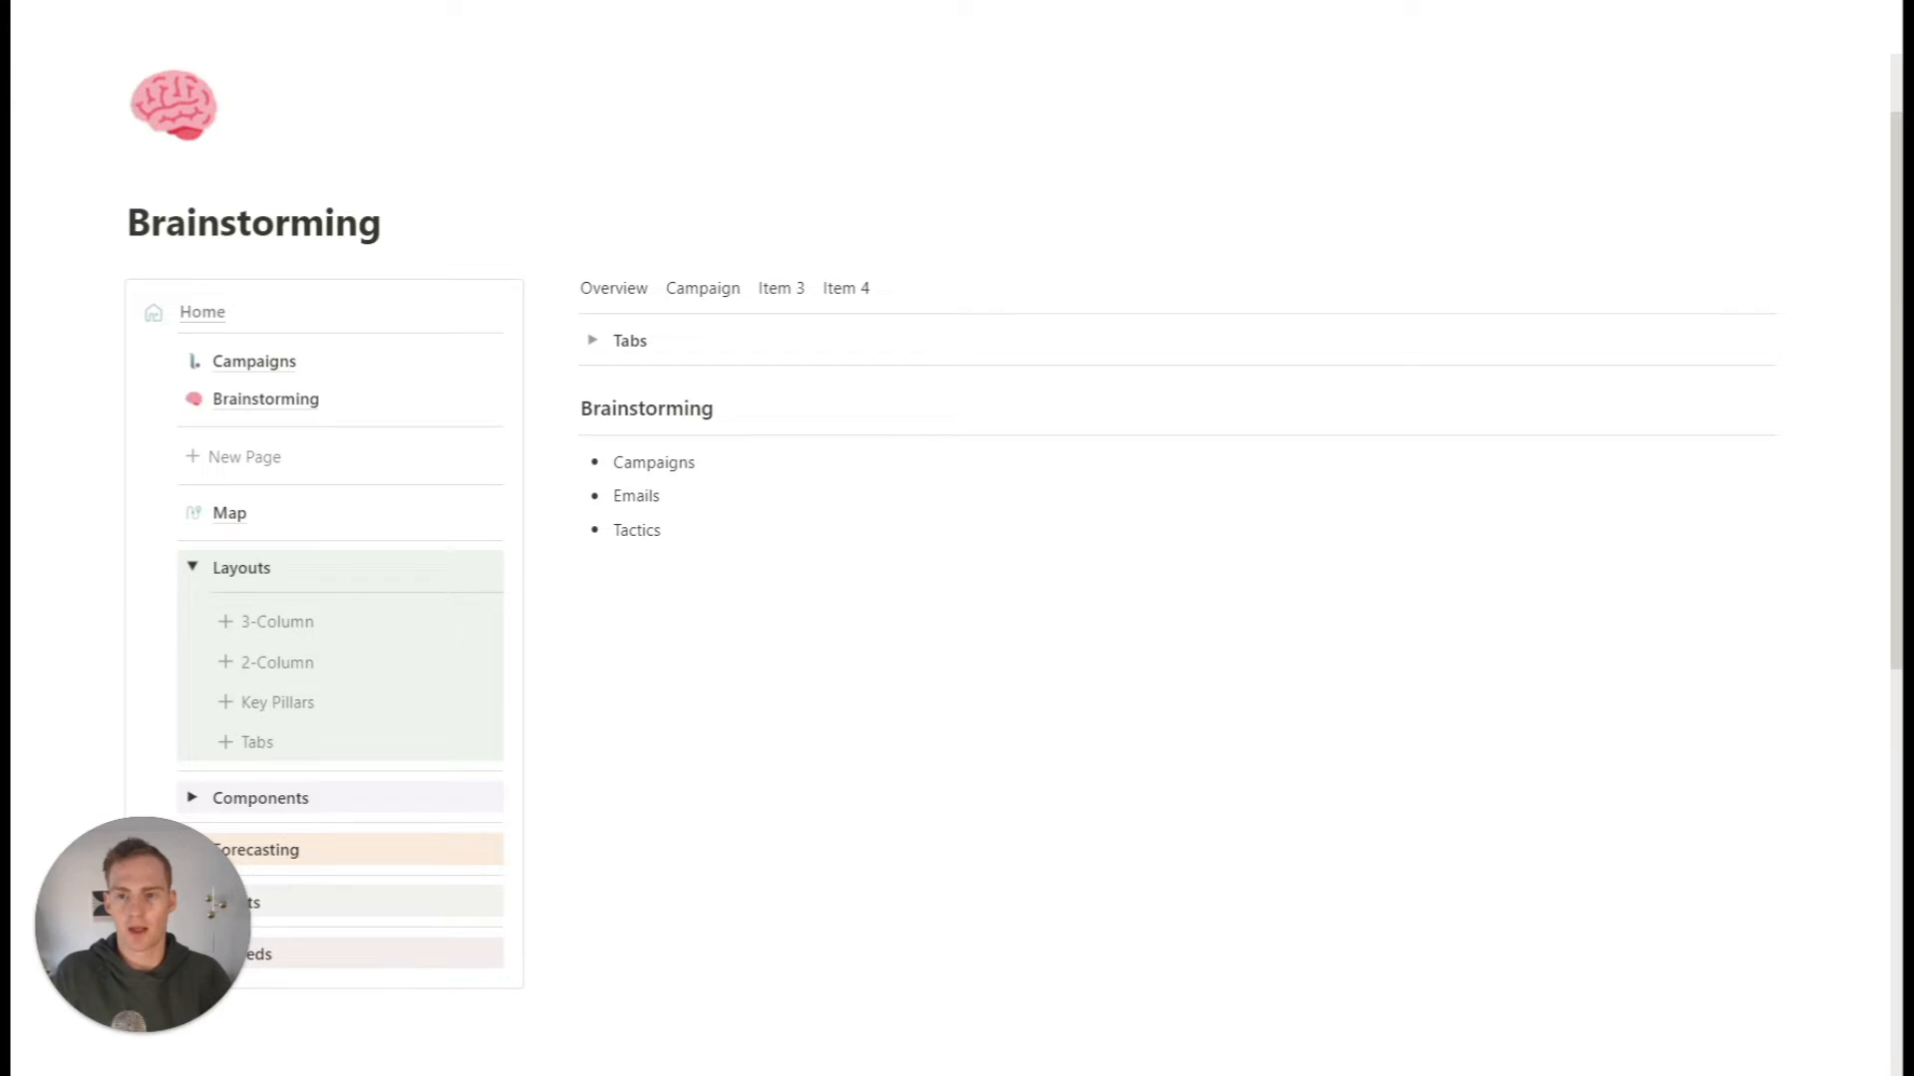
- Rename the Item 3 tab label to "Emails"
{"action": "key", "text": "BackSpace"}
{"action": "key", "text": "BackSpace"}
{"action": "key", "text": "BackSpace"}
{"action": "key", "text": "BackSpace"}
{"action": "key", "text": "BackSpace"}
{"action": "key", "text": "BackSpace"}
{"action": "type", "text": "Emails"}
- Rename the Item 4 tab label to "Tactics"
{"action": "key", "text": "BackSpace"}
{"action": "key", "text": "BackSpace"}
{"action": "key", "text": "BackSpace"}
{"action": "key", "text": "BackSpace"}
{"action": "type", "text": "Tactics"}
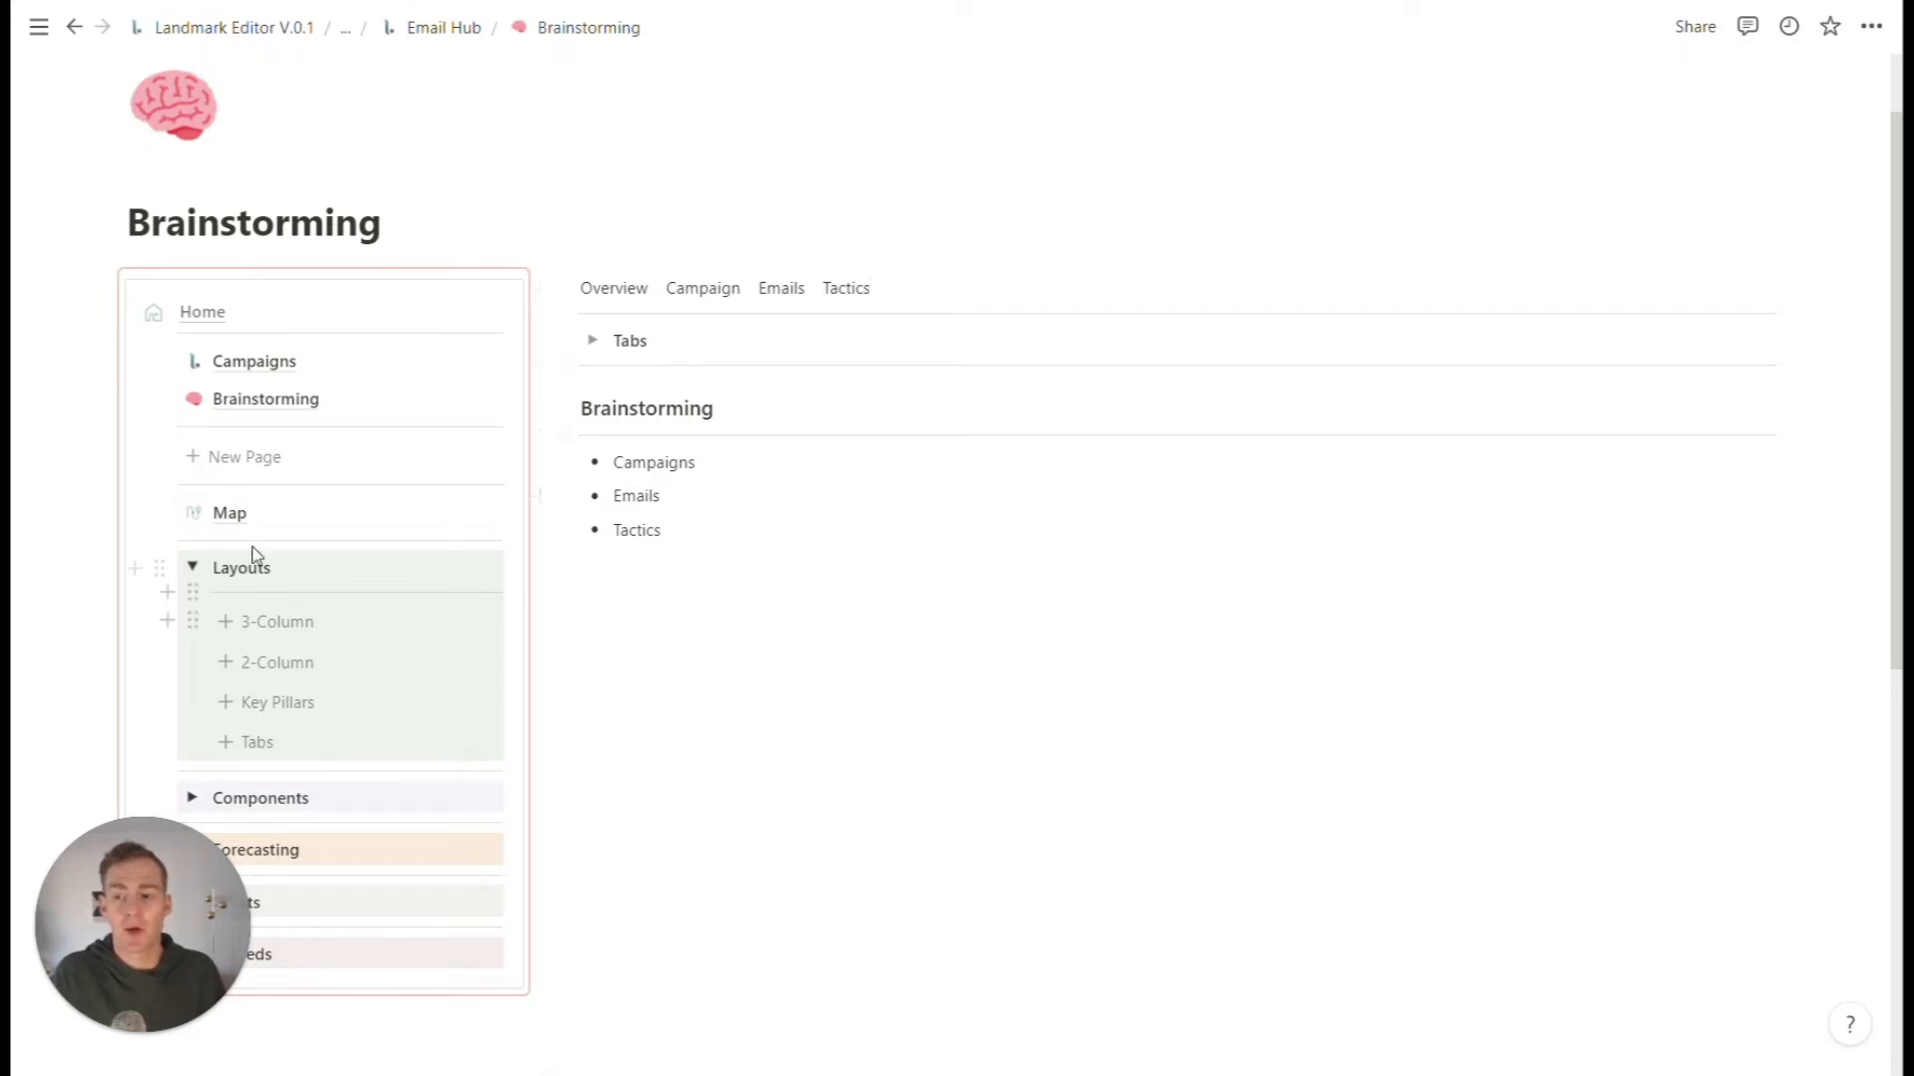
- Add a new page to the Email Hub and title it "Campaign Ideas"
{"action": "left_click", "coordinate": [239, 456]}
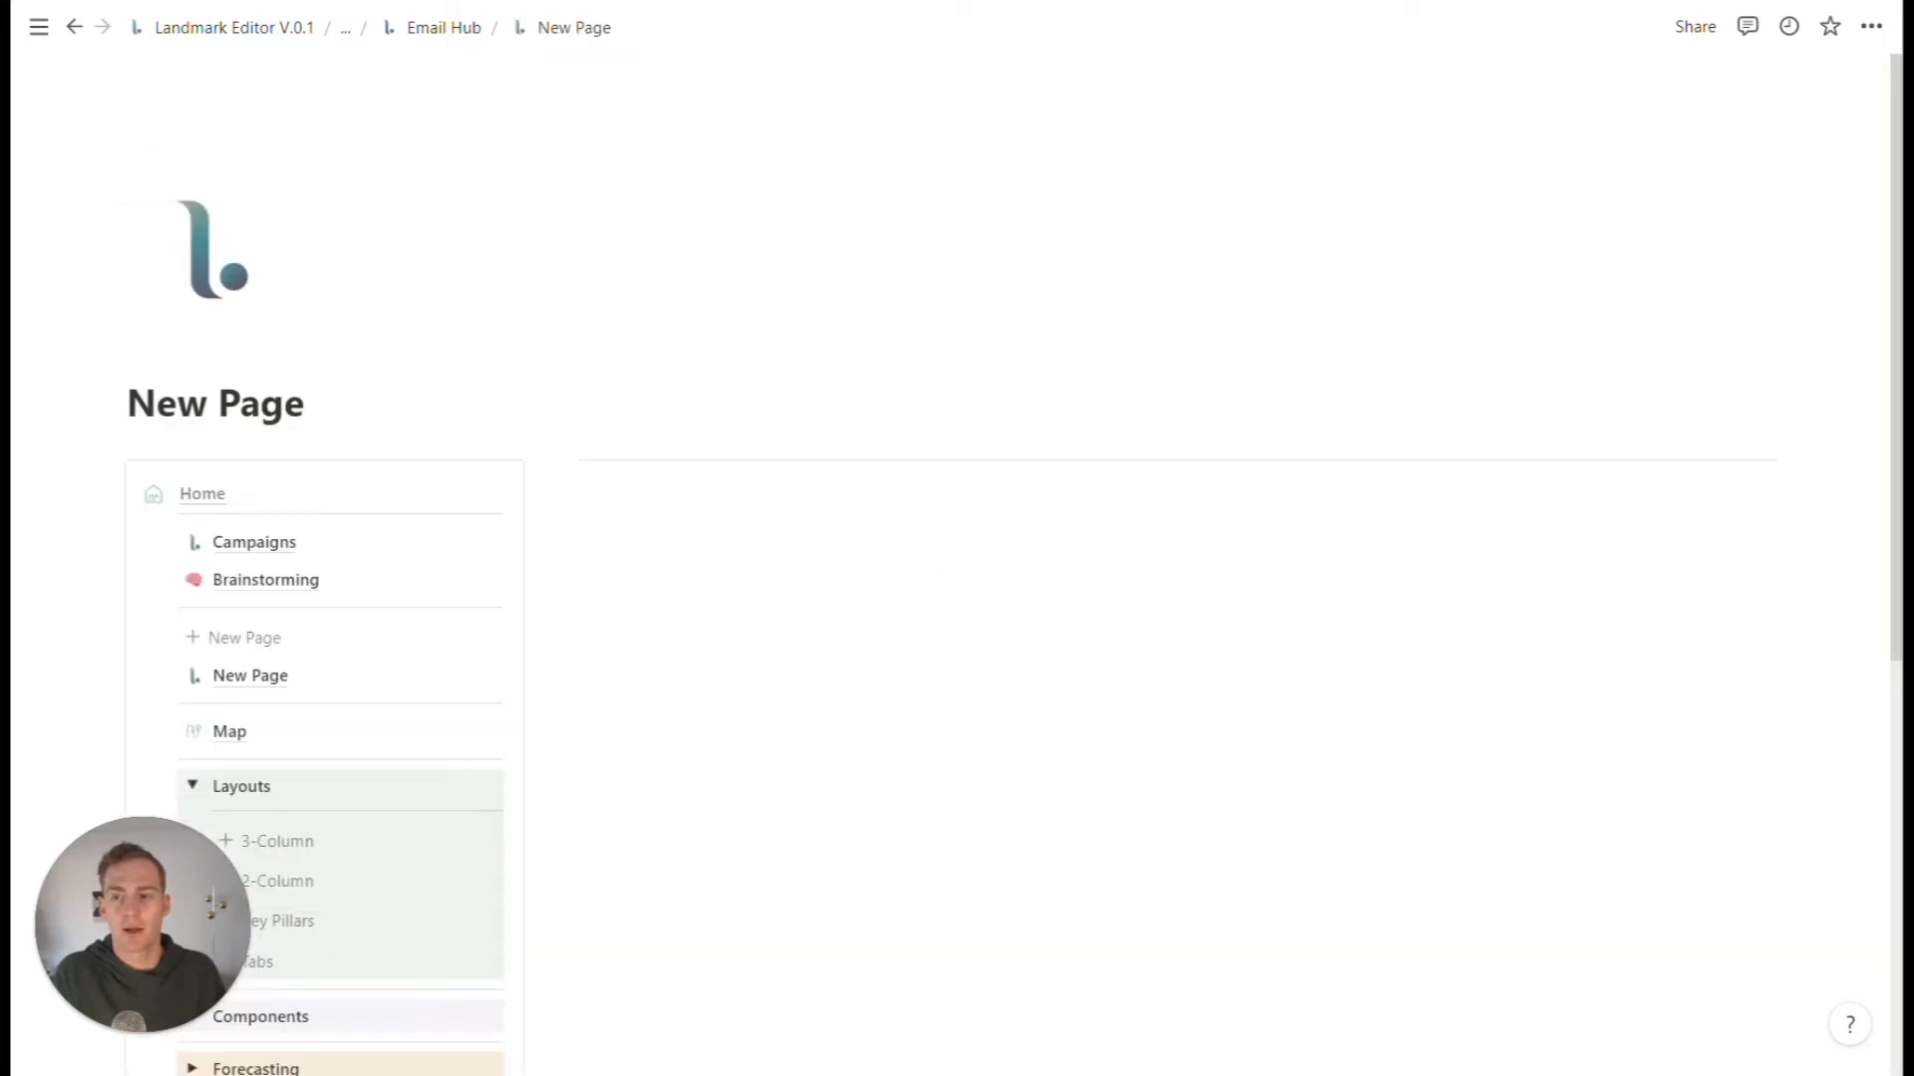
{"action": "key", "text": "ctrl+a"}
{"action": "type", "text": "Cam"}
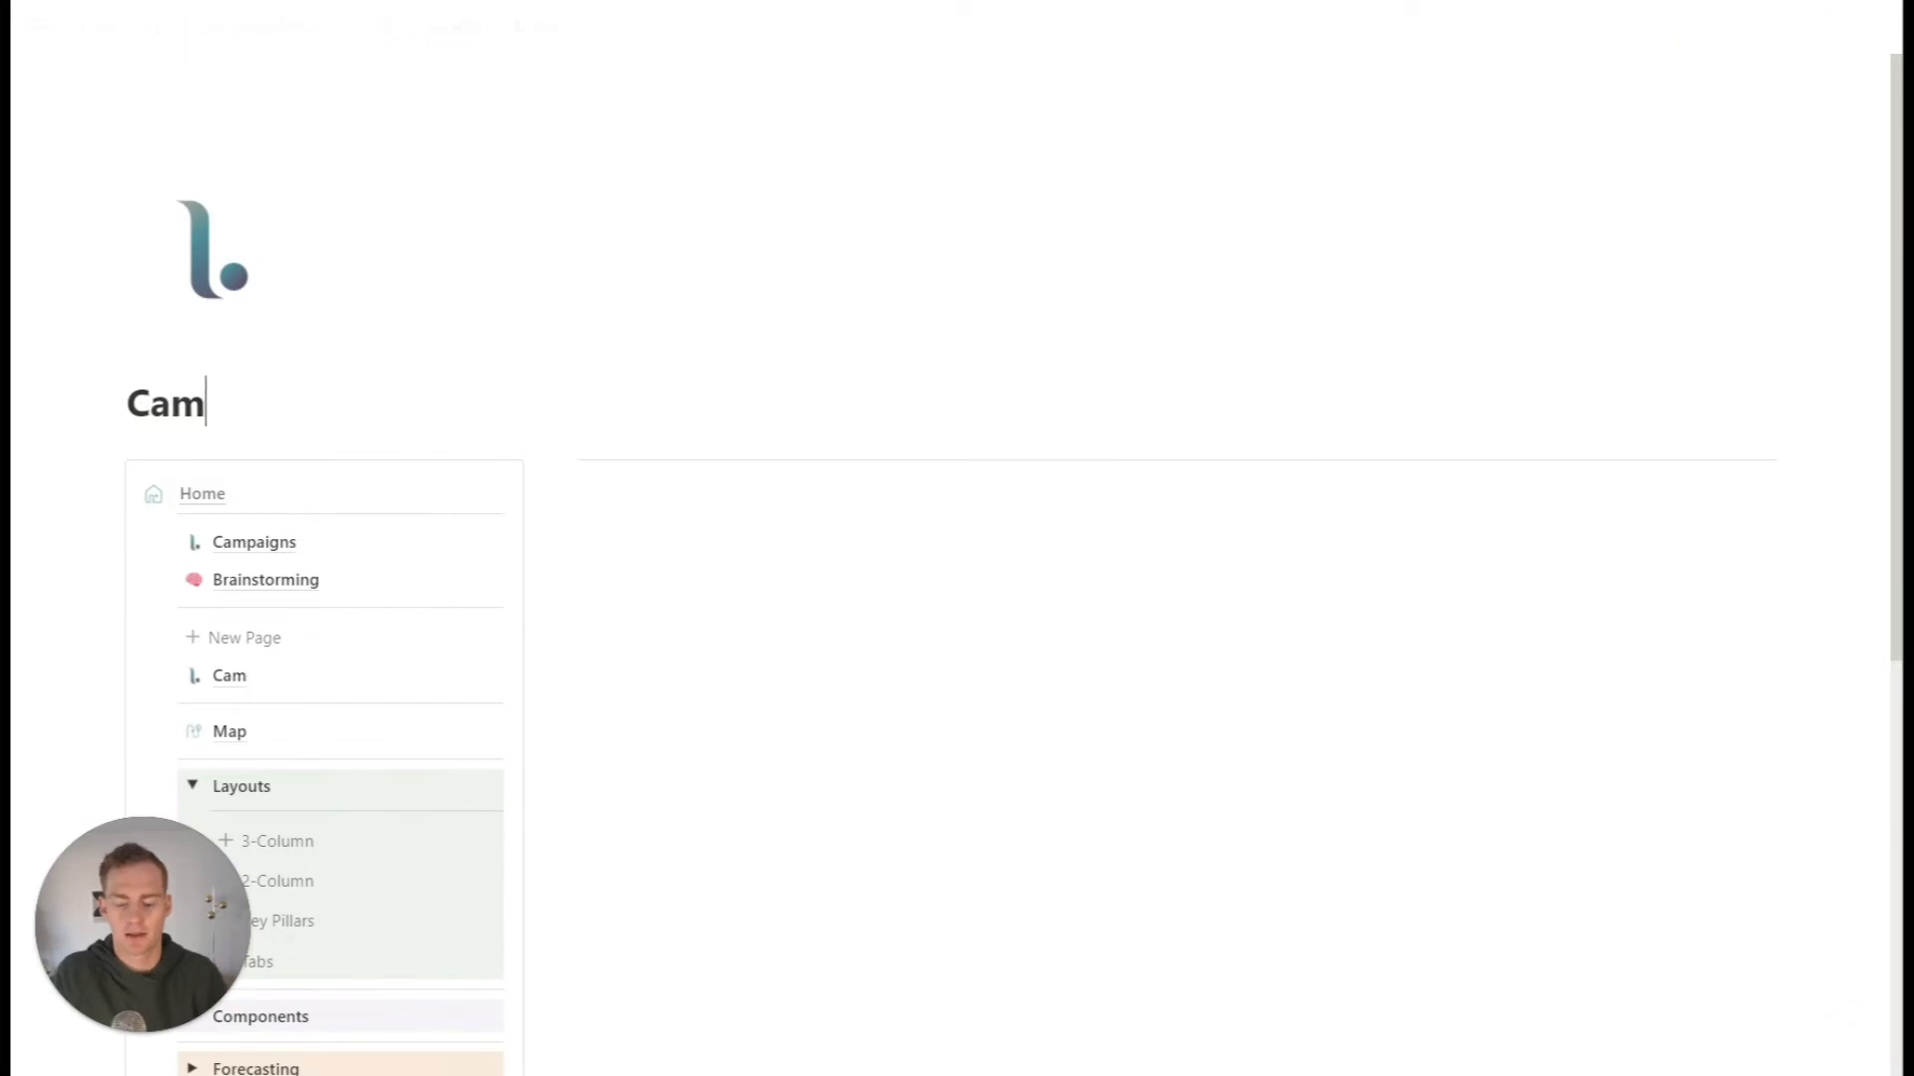
{"action": "type", "text": "paign Ideas"}
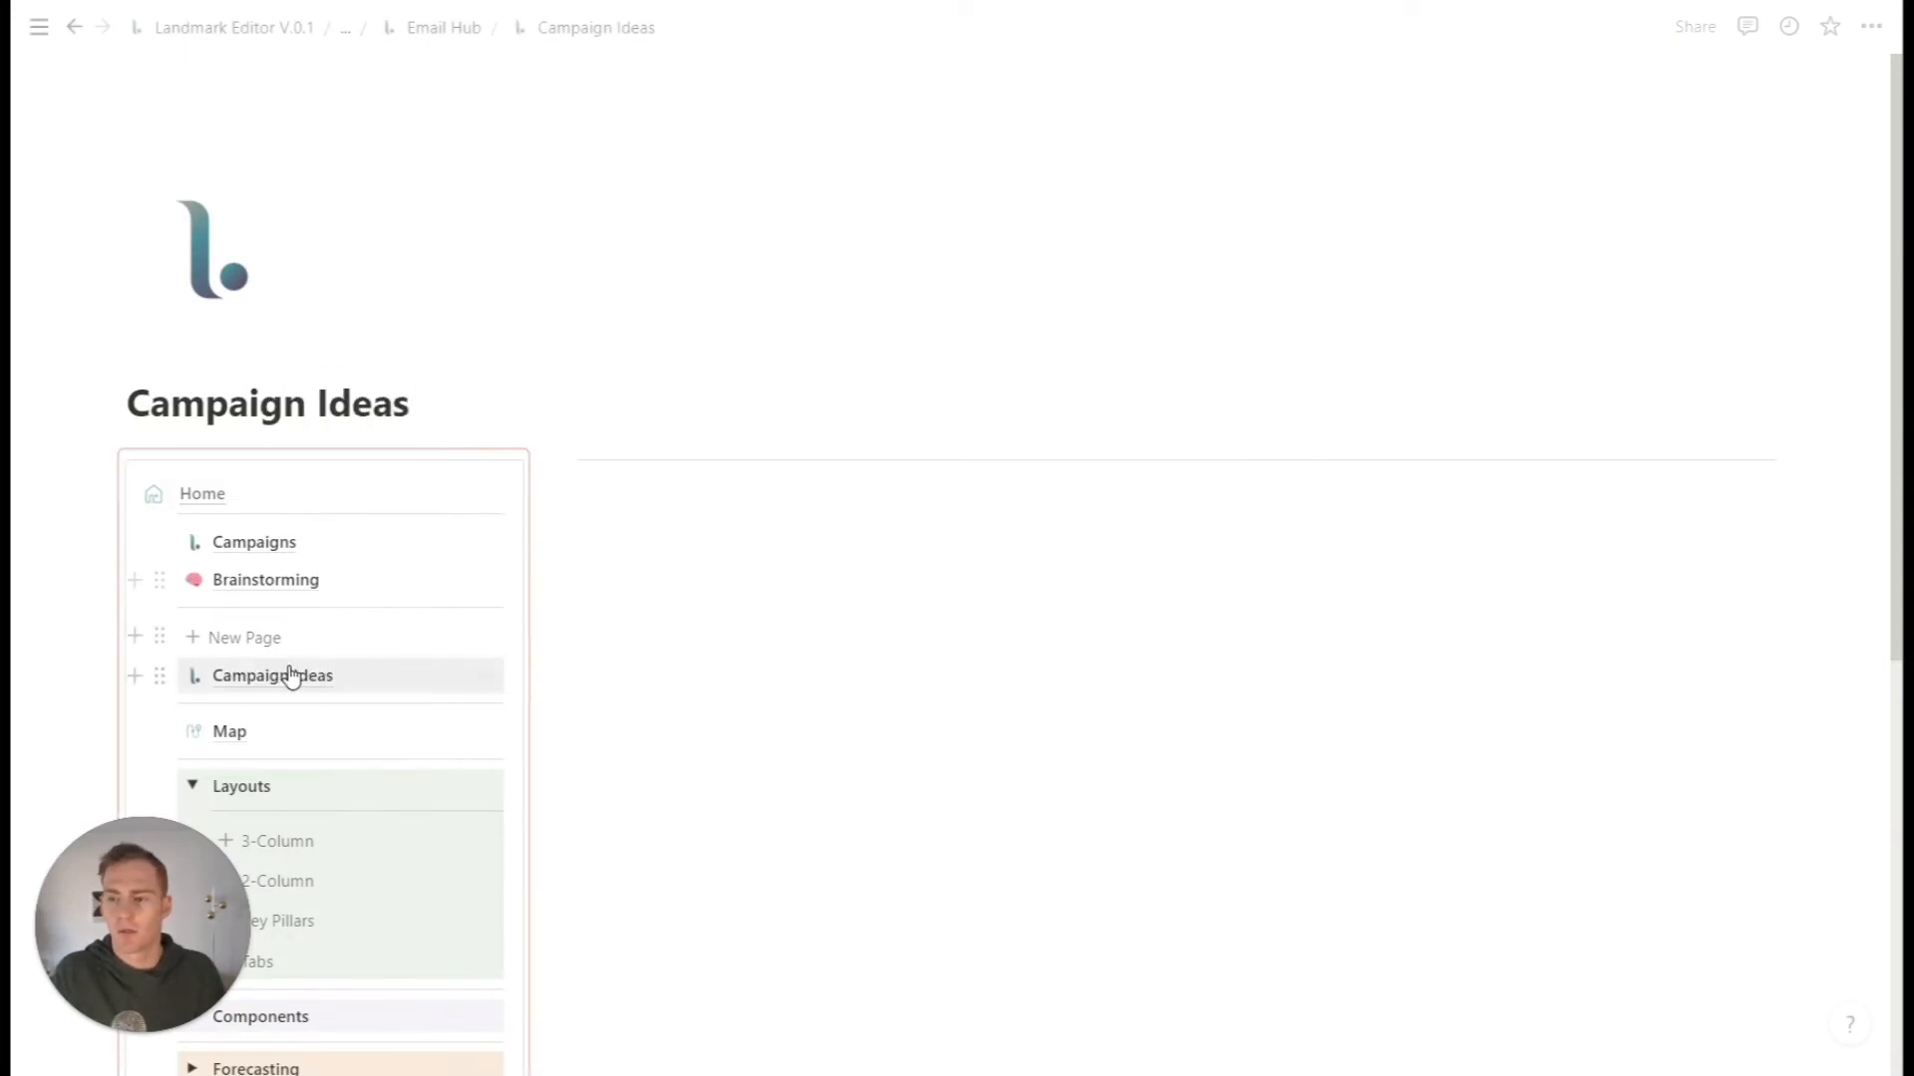
- Add two more pages to the Email Hub, titled "Email Ideas" and "Tactics"
{"action": "left_click", "coordinate": [253, 646]}
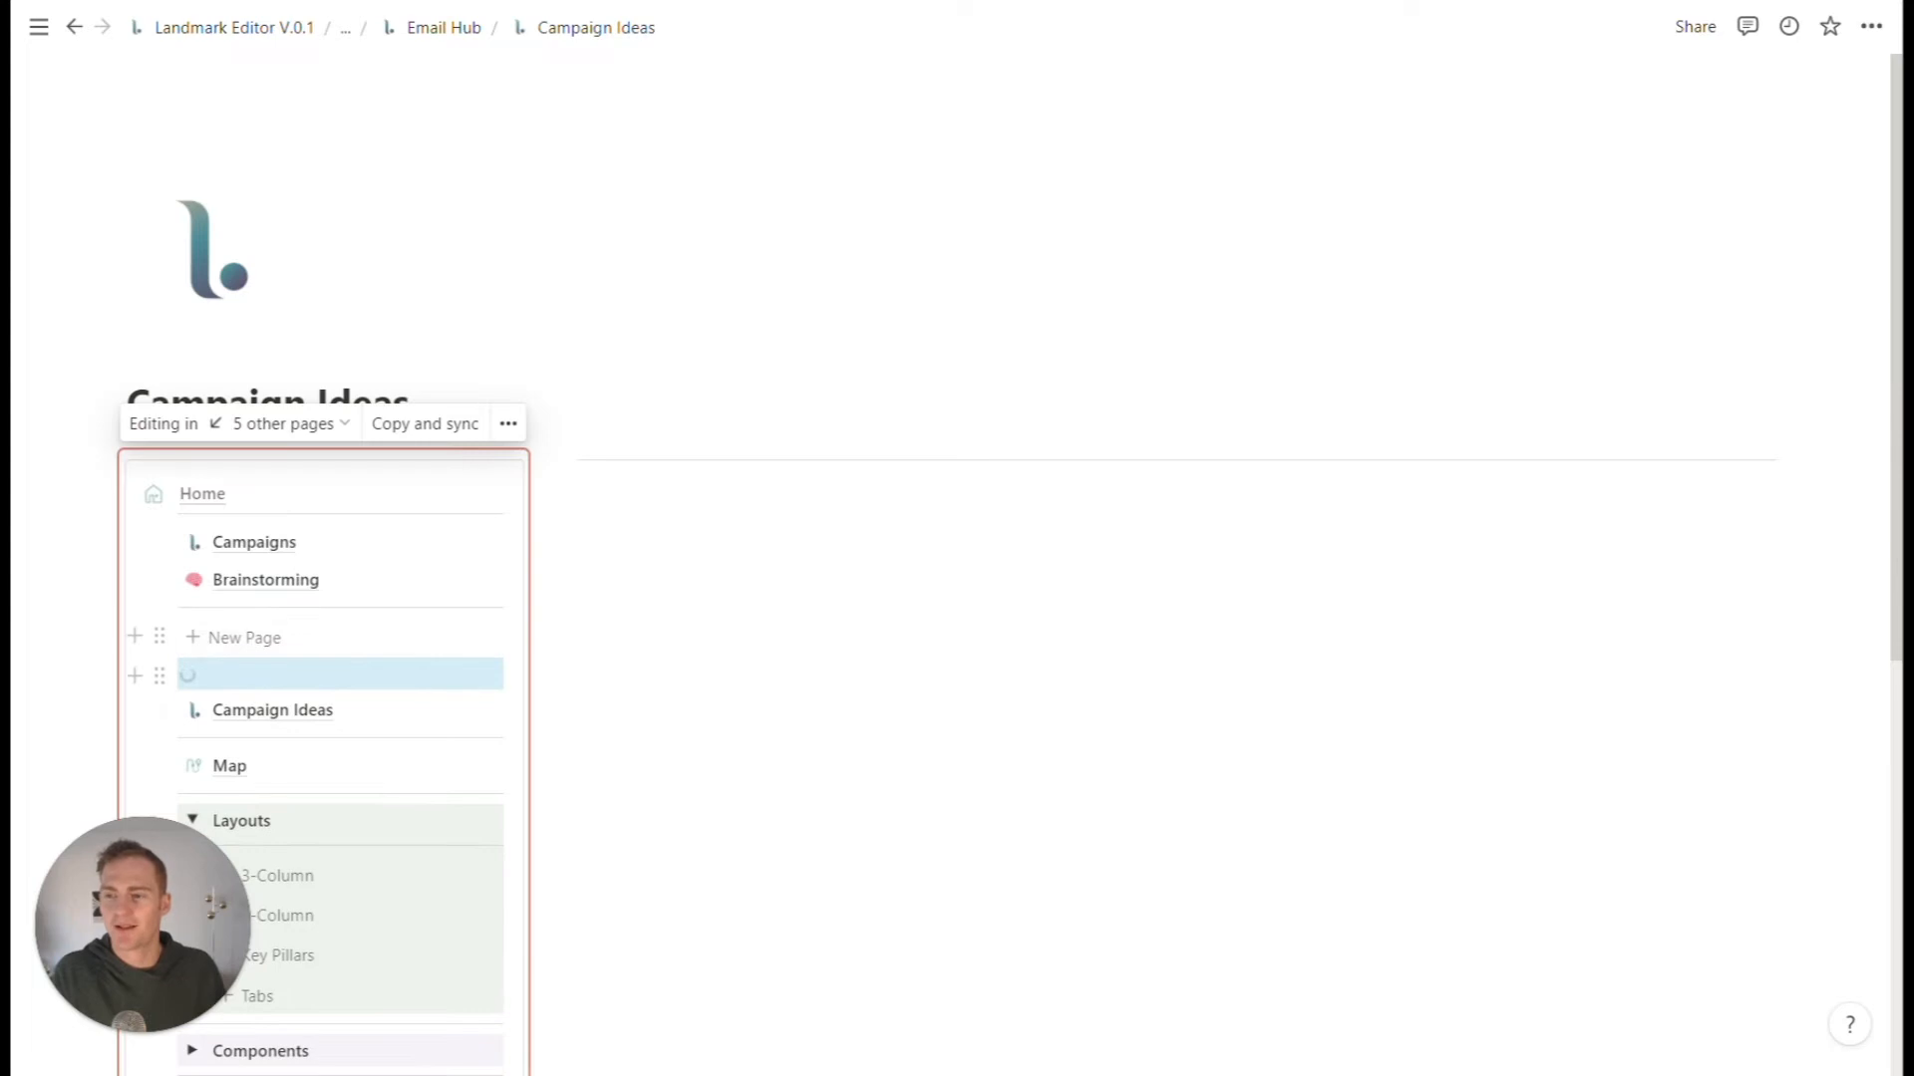
{"action": "left_click", "coordinate": [250, 676]}
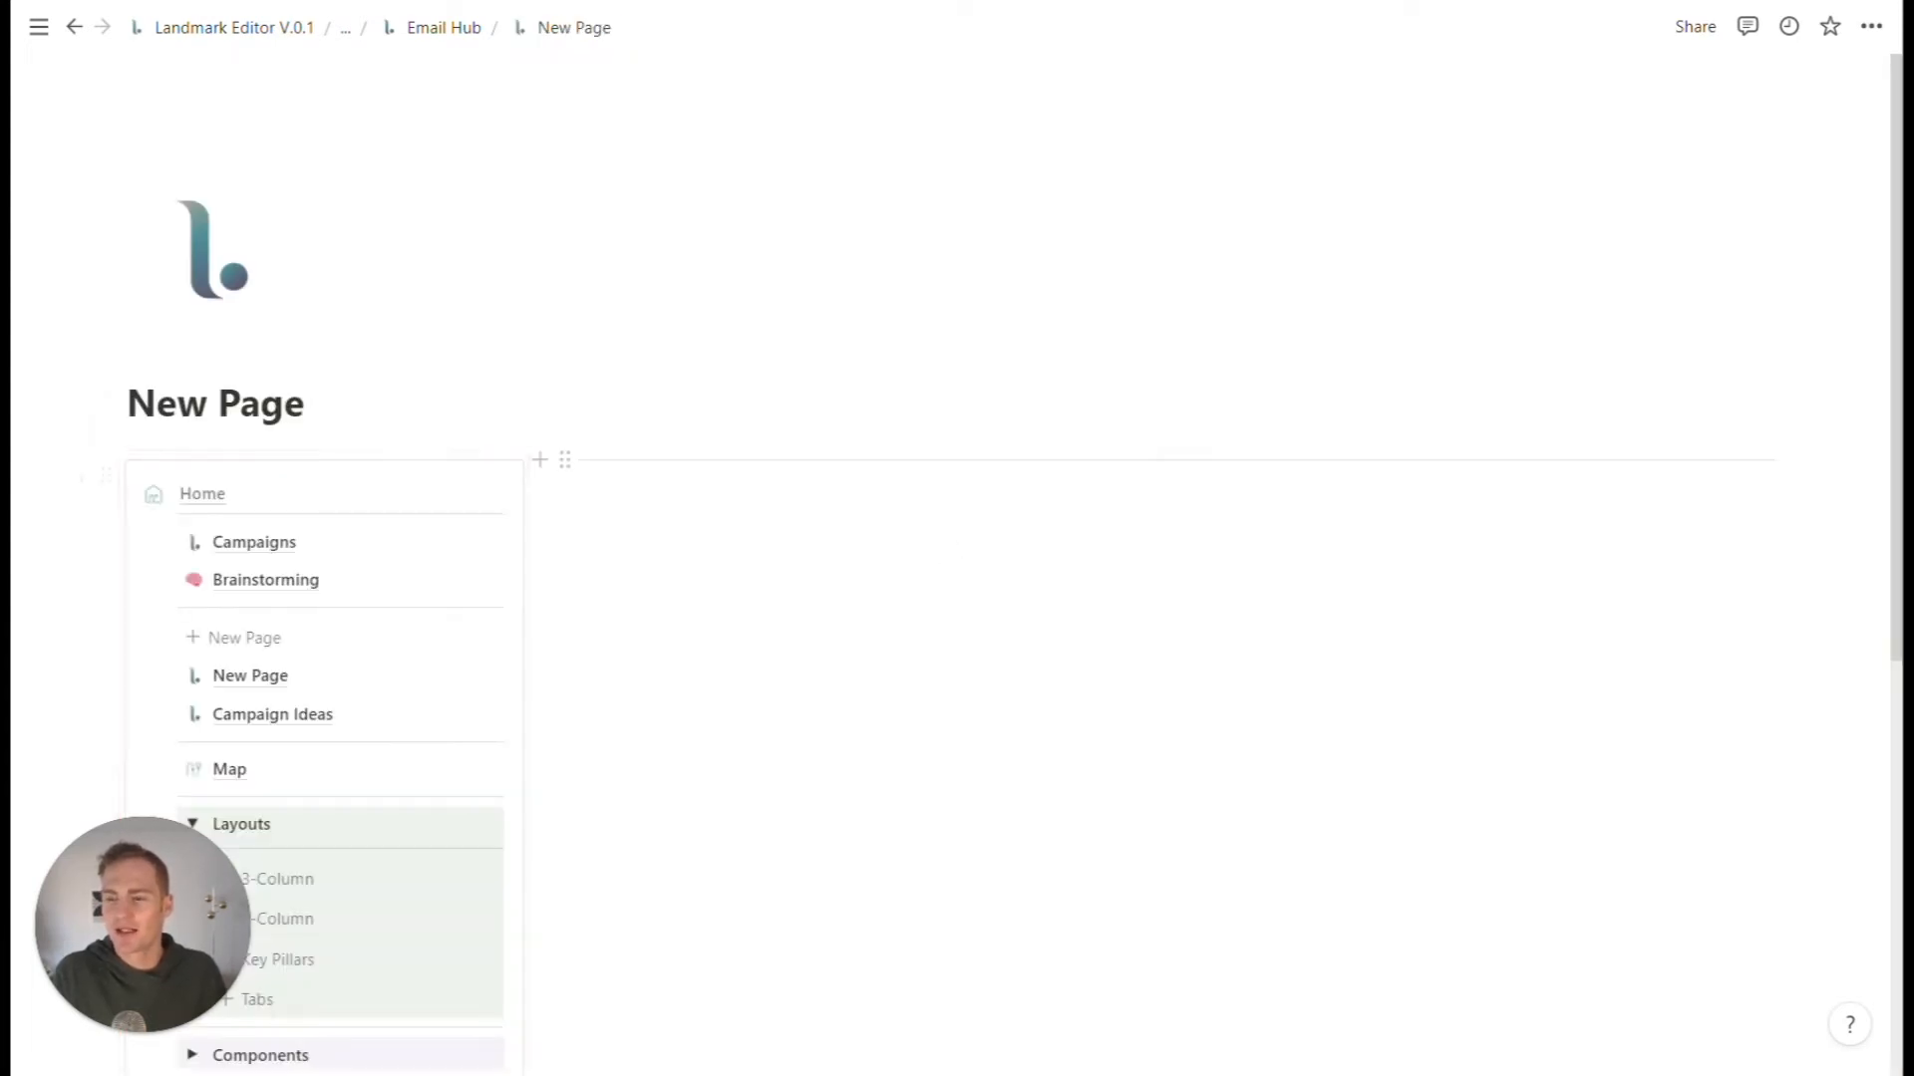
{"action": "left_click", "coordinate": [275, 588]}
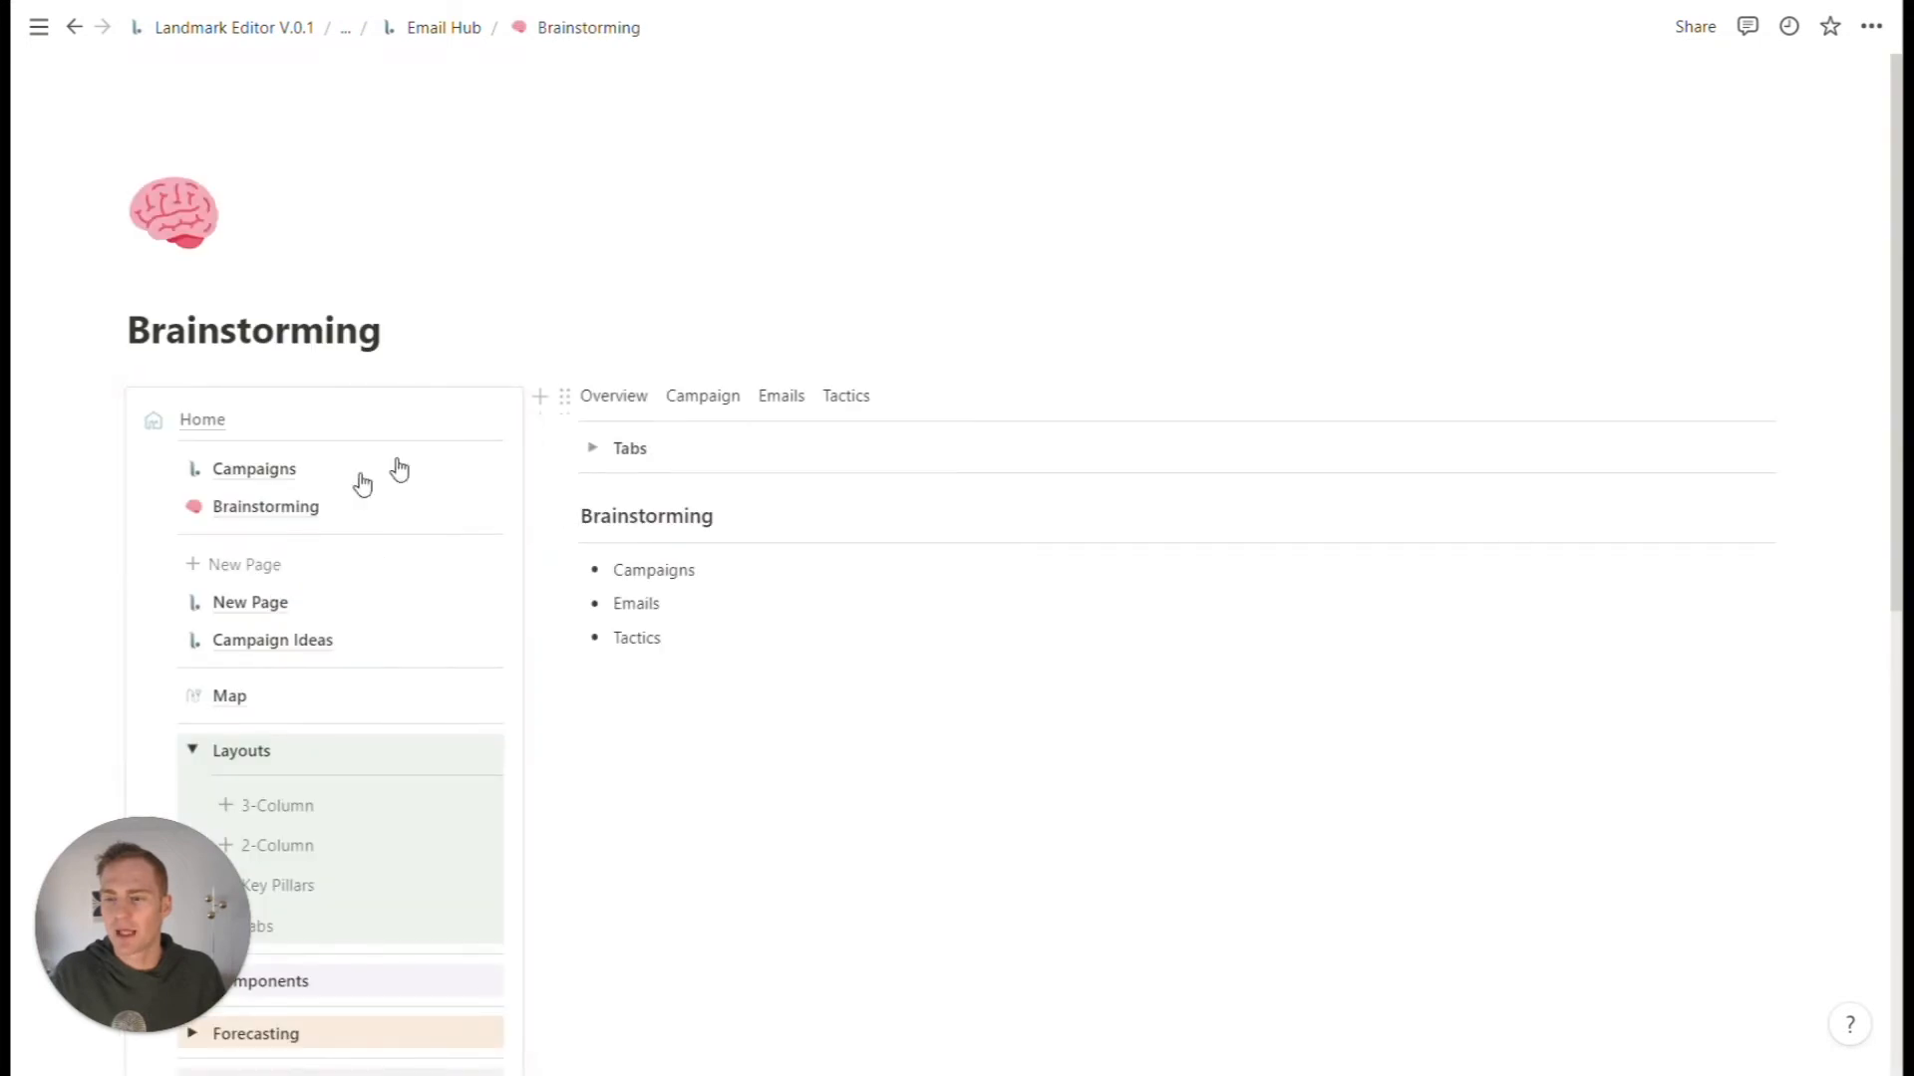
{"action": "left_click", "coordinate": [255, 604]}
{"action": "left_click_drag", "start_coordinate": [304, 404], "coordinate": [128, 404]}
{"action": "type", "text": "Email Ideas"}
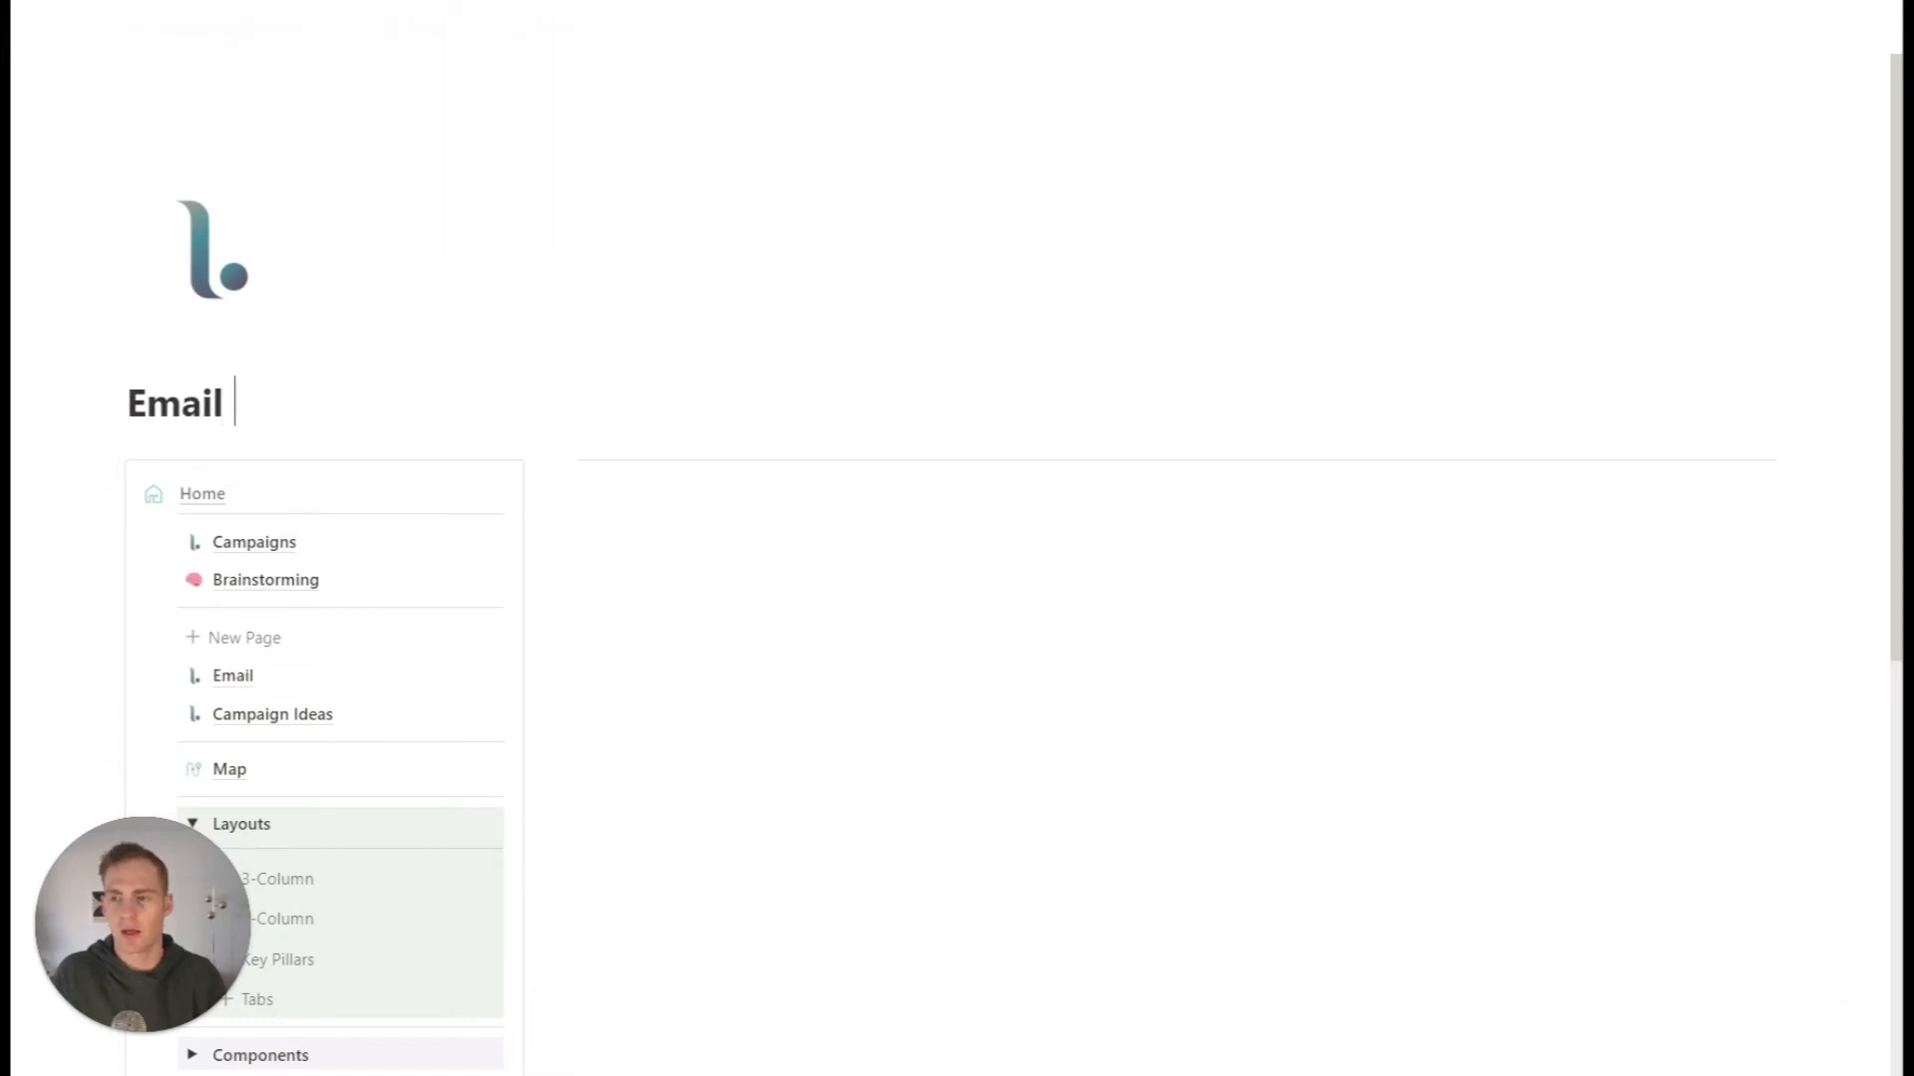
{"action": "left_click", "coordinate": [230, 640]}
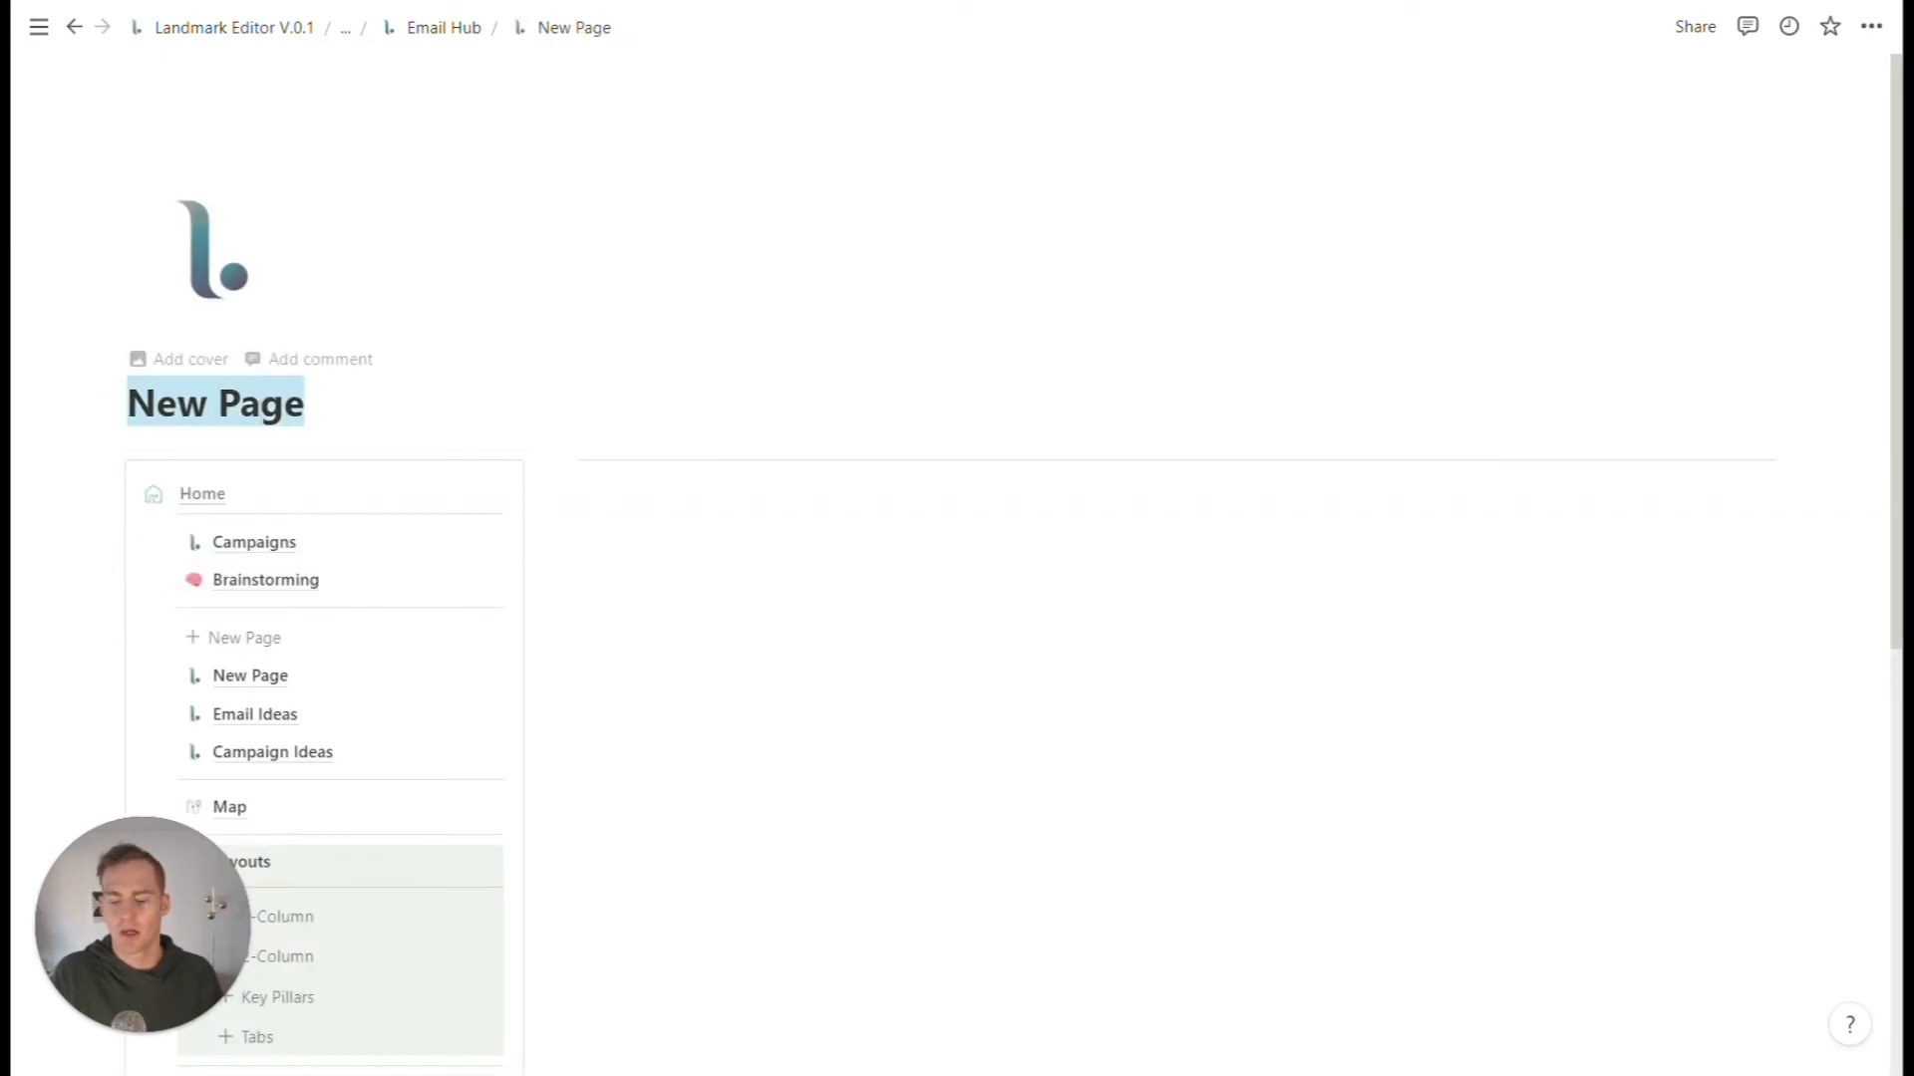
{"action": "type", "text": "Tactics"}
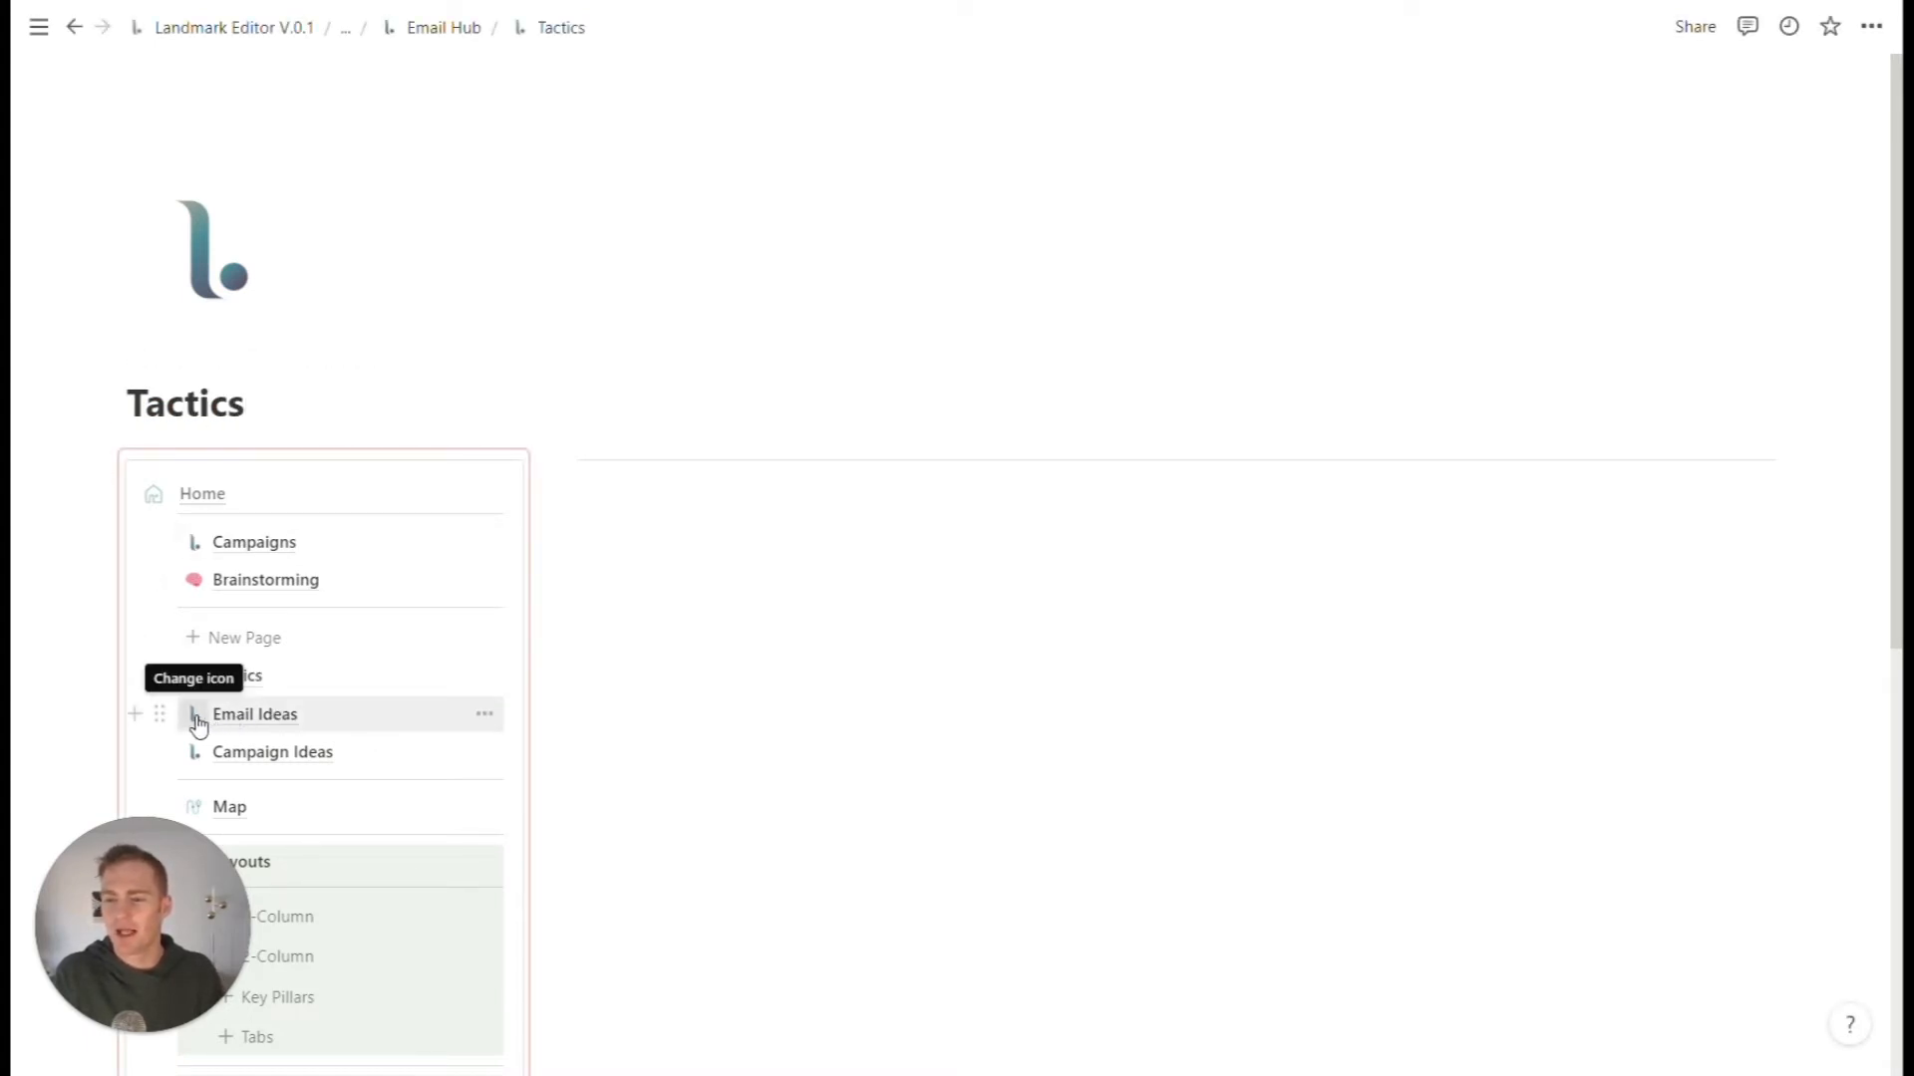
- Move the Tactics, Email Ideas and Campaign Ideas pages from the navigation into the Tabs toggle on the Brainstorming page
{"action": "left_click", "coordinate": [260, 586]}
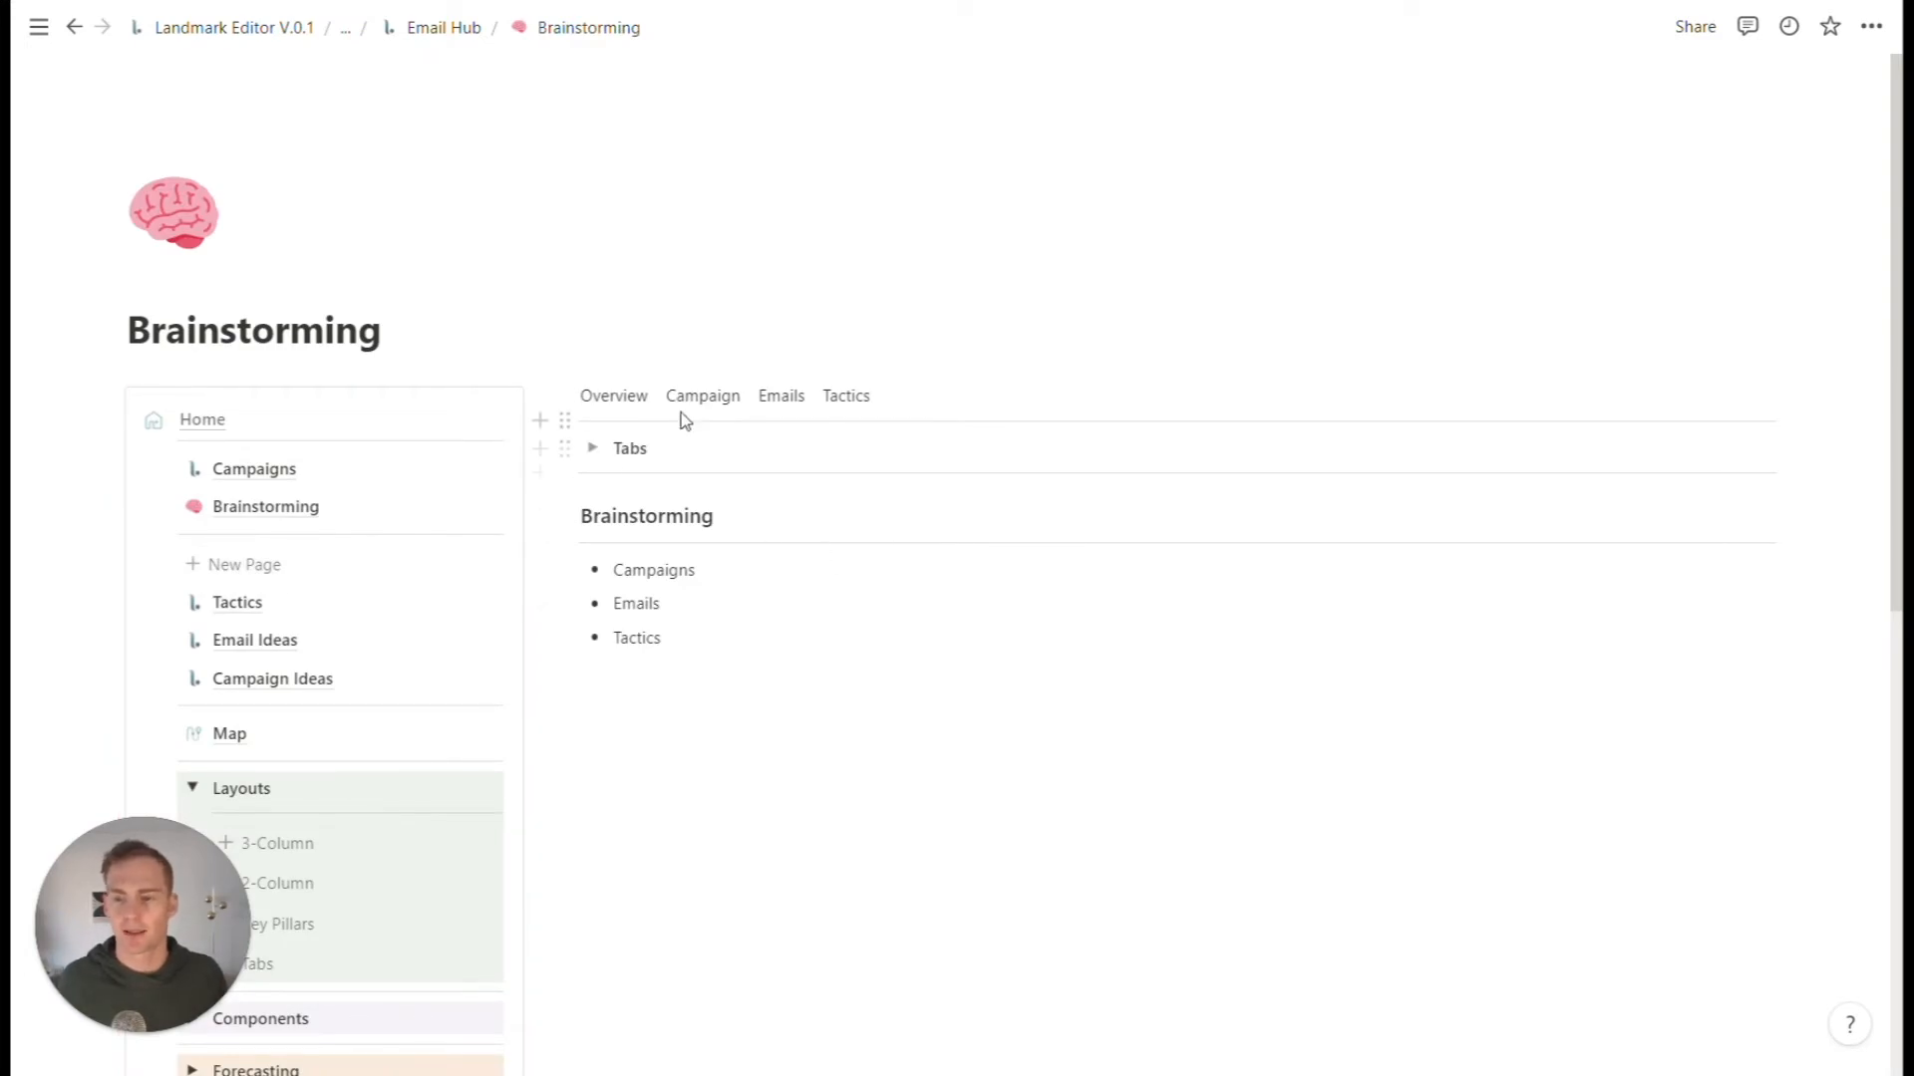
{"action": "left_click_drag", "start_coordinate": [239, 612], "coordinate": [680, 447]}
{"action": "left_click_drag", "start_coordinate": [284, 606], "coordinate": [678, 451]}
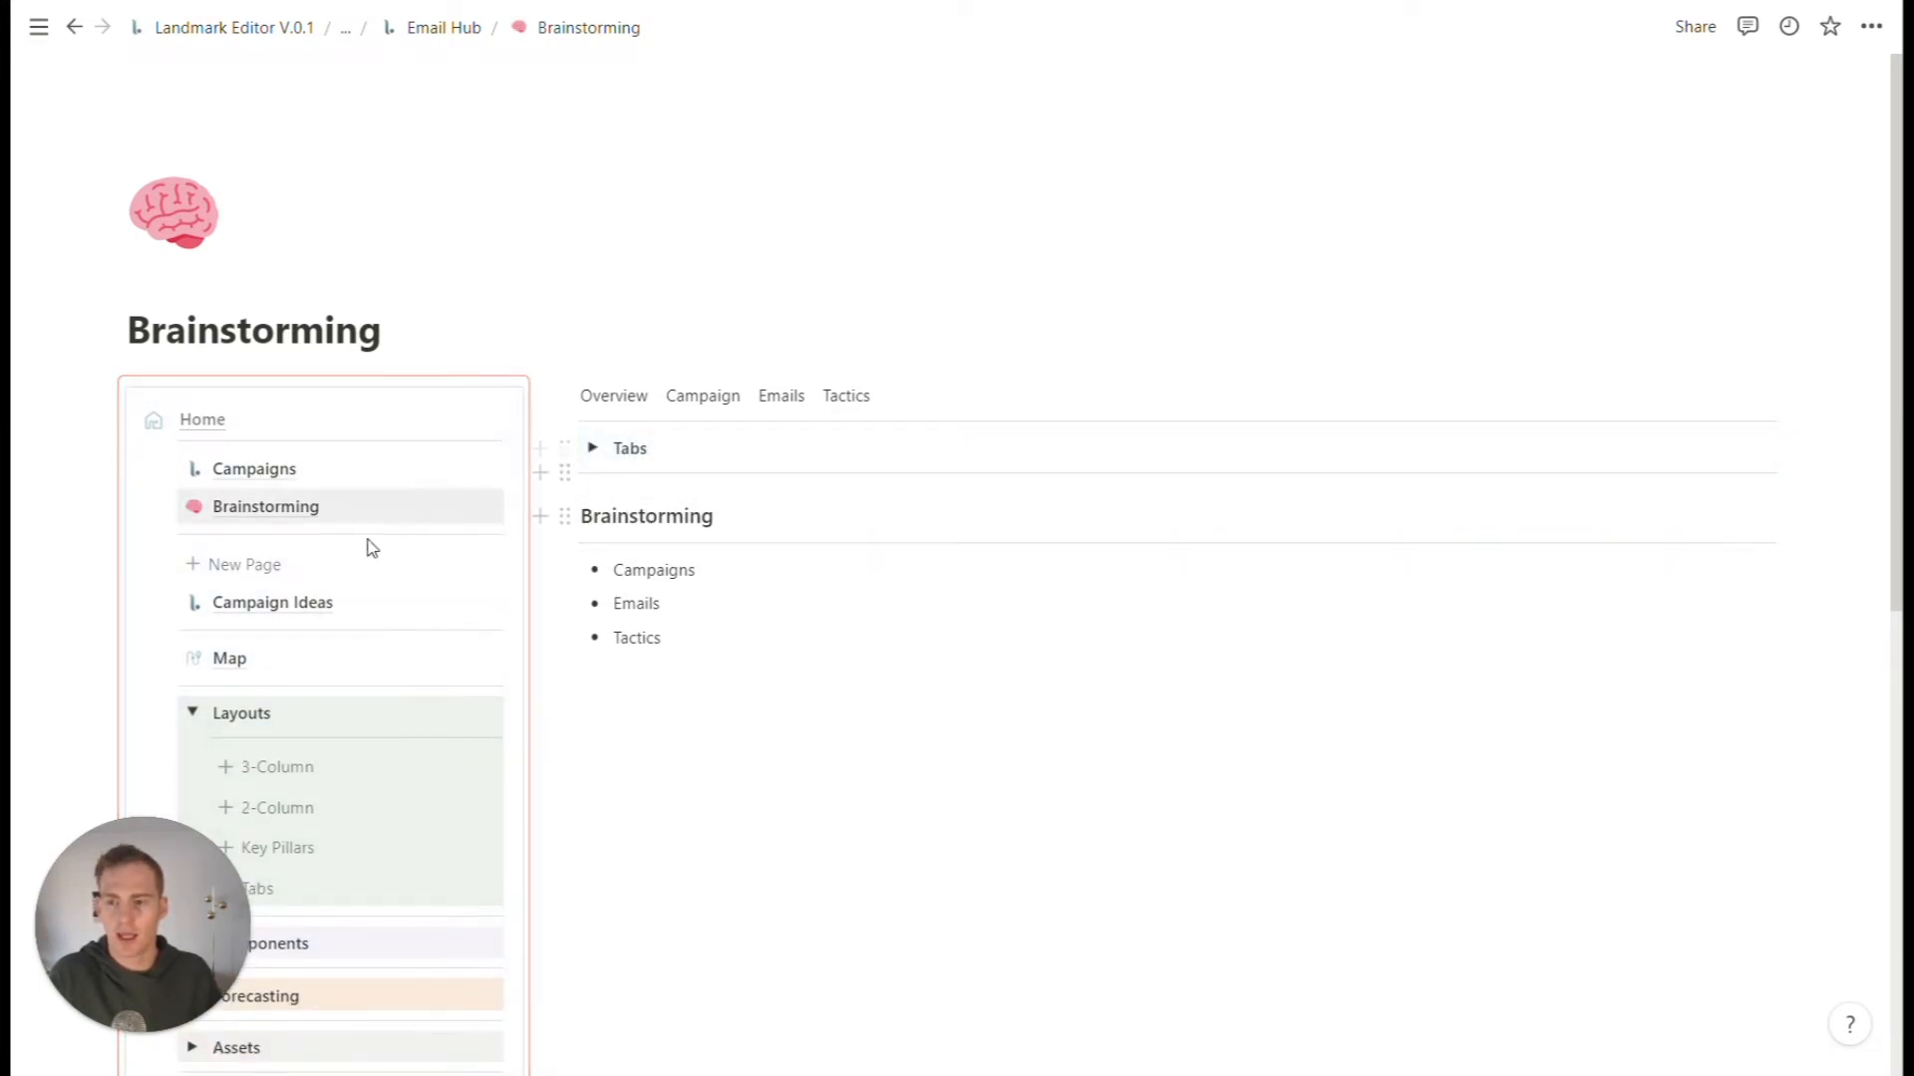
{"action": "left_click_drag", "start_coordinate": [252, 604], "coordinate": [653, 449]}
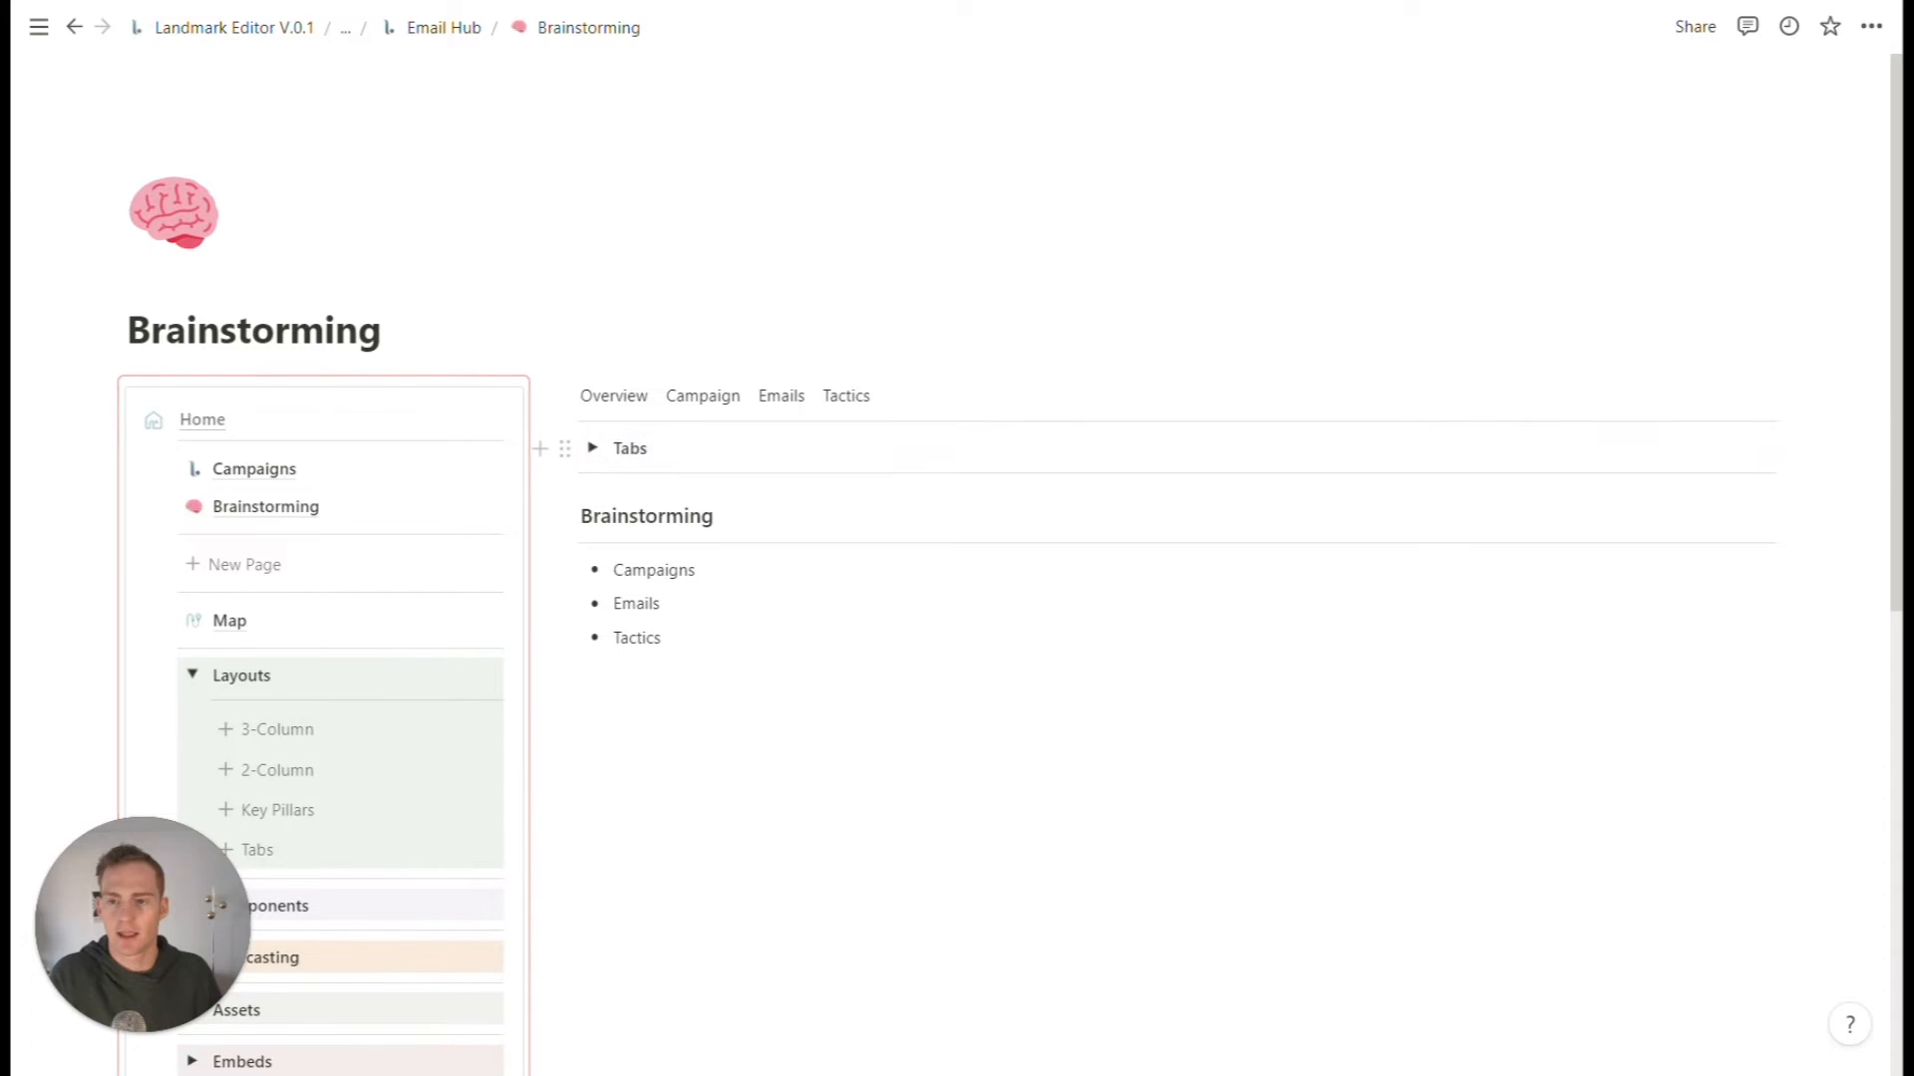
- Rename the Tabs toggle to "Brainstorming Tabs" and make the whole title bold
{"action": "type", "text": "Br"}
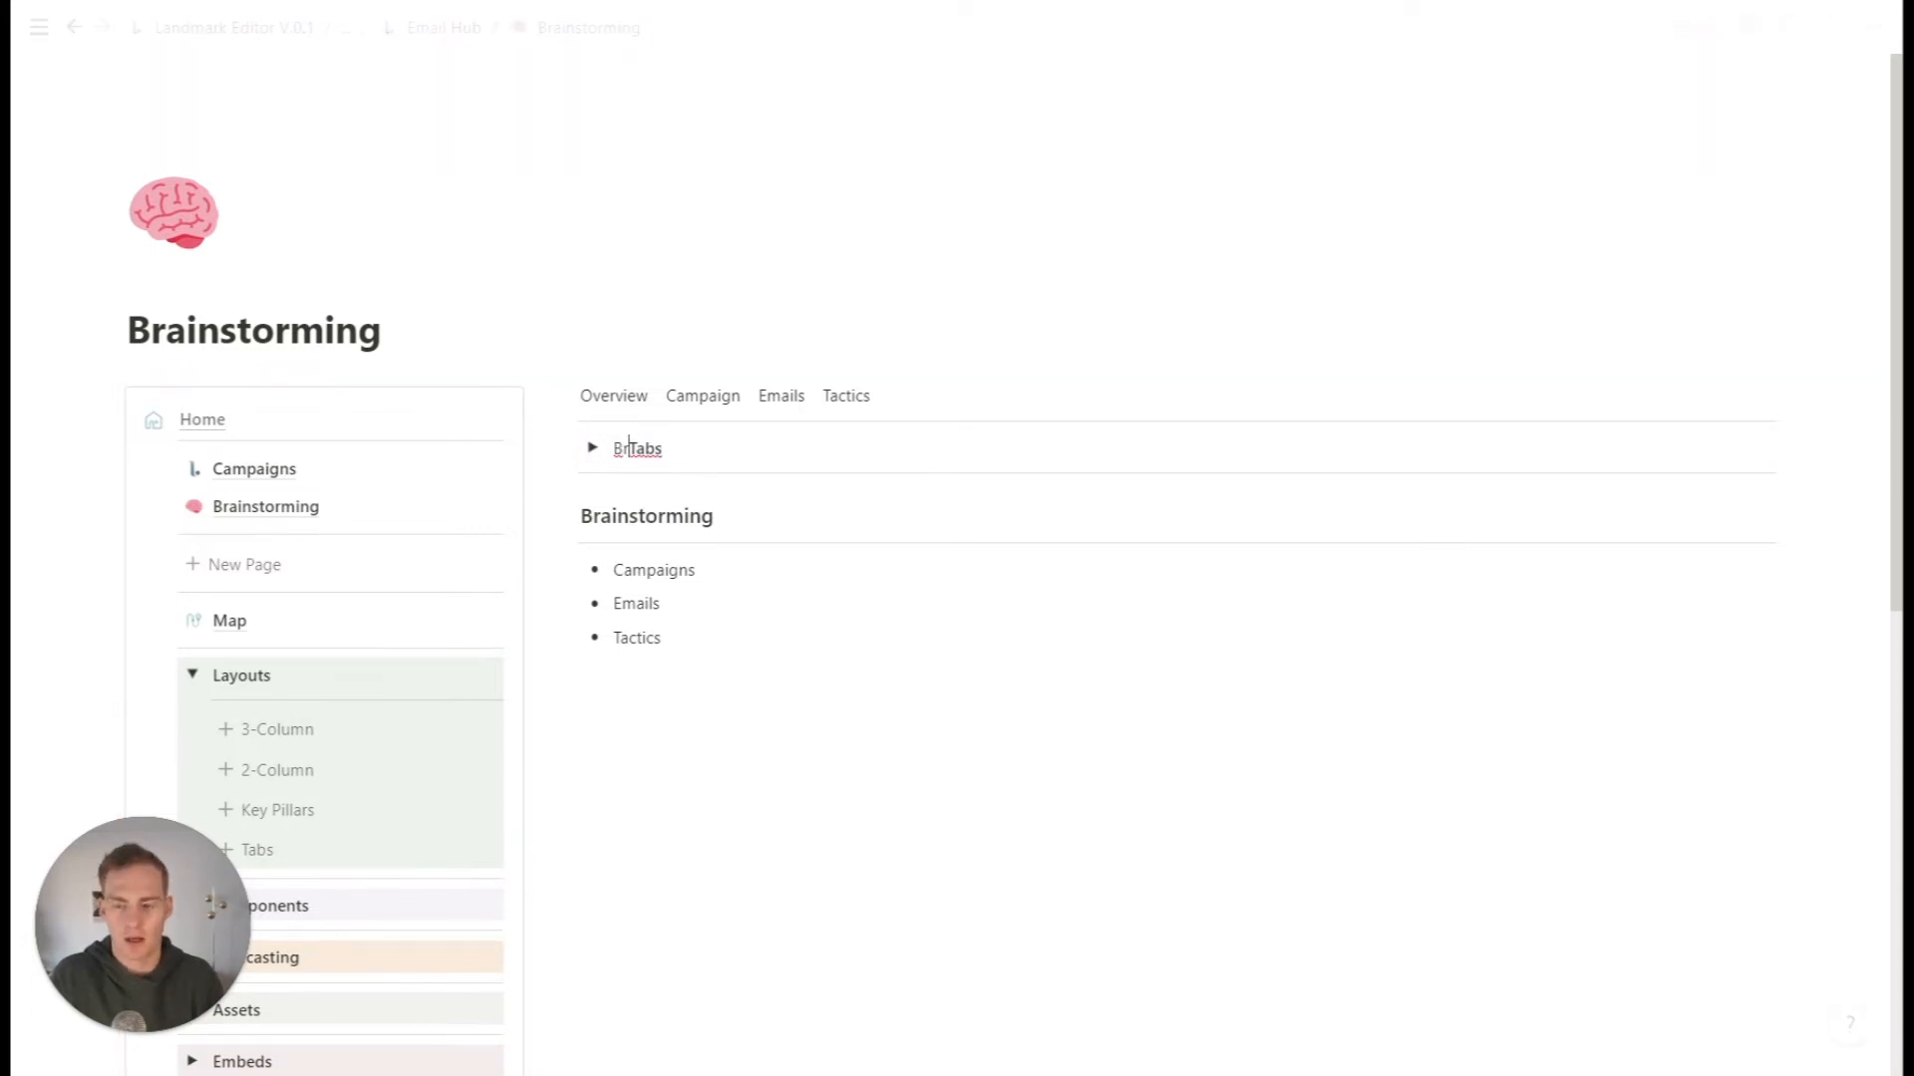
{"action": "type", "text": "ainstormin"}
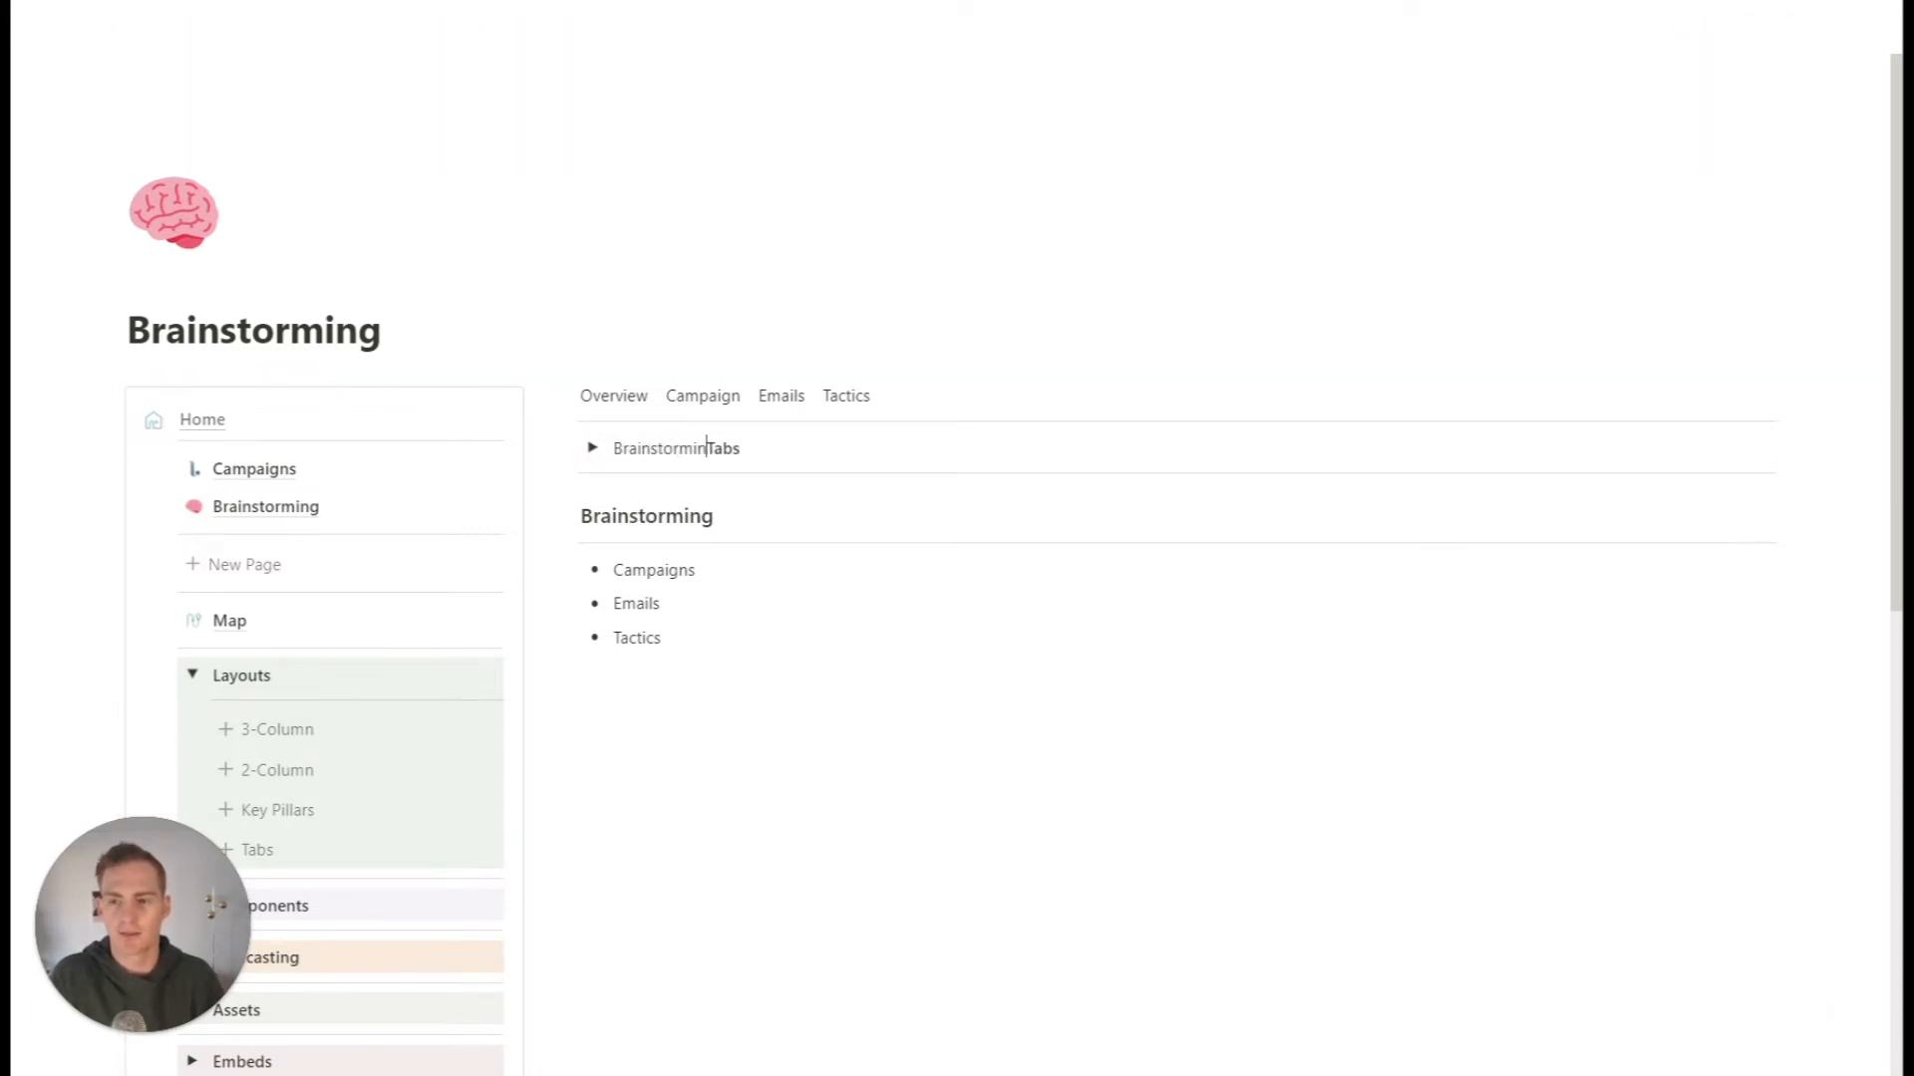
{"action": "type", "text": "g"}
{"action": "key", "text": "ctrl+a"}
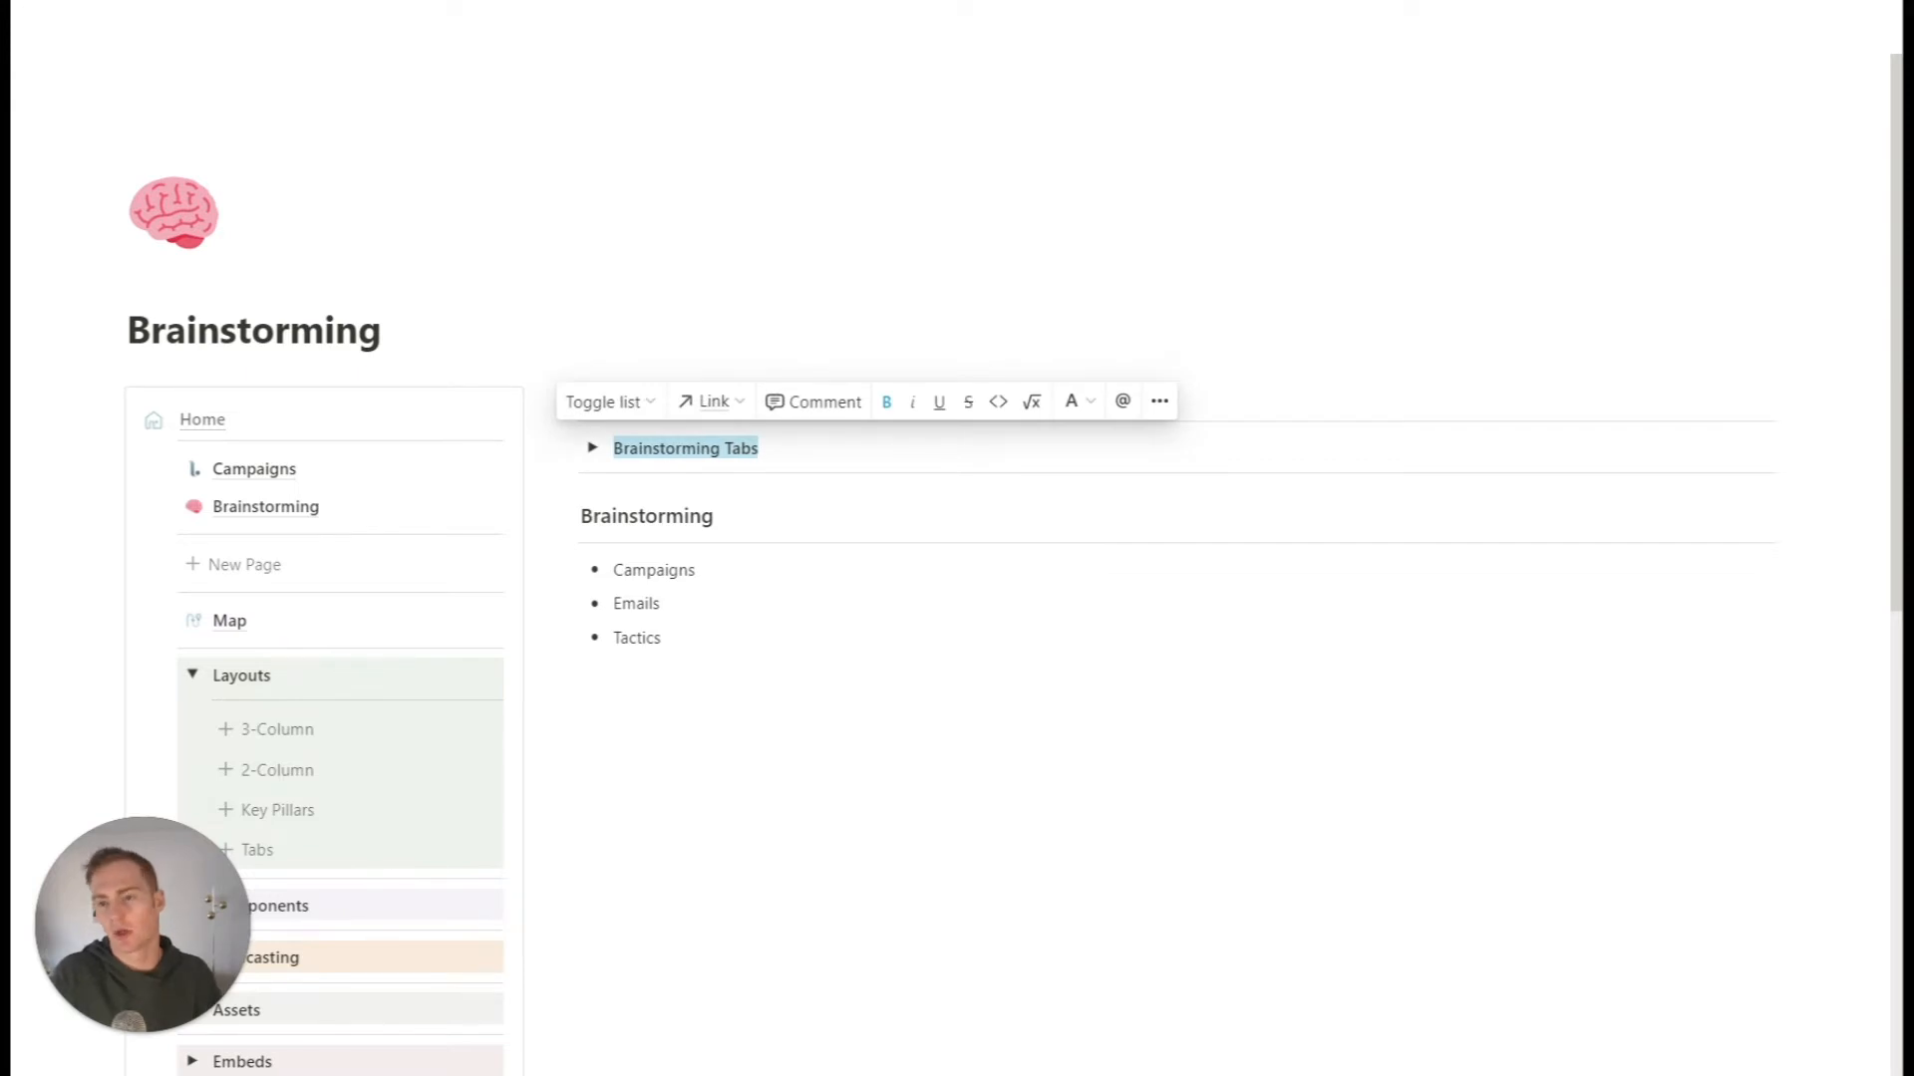
- Delete the Brainstorming heading and its bulleted list below the toggle
{"action": "left_click_drag", "start_coordinate": [666, 640], "coordinate": [611, 516]}
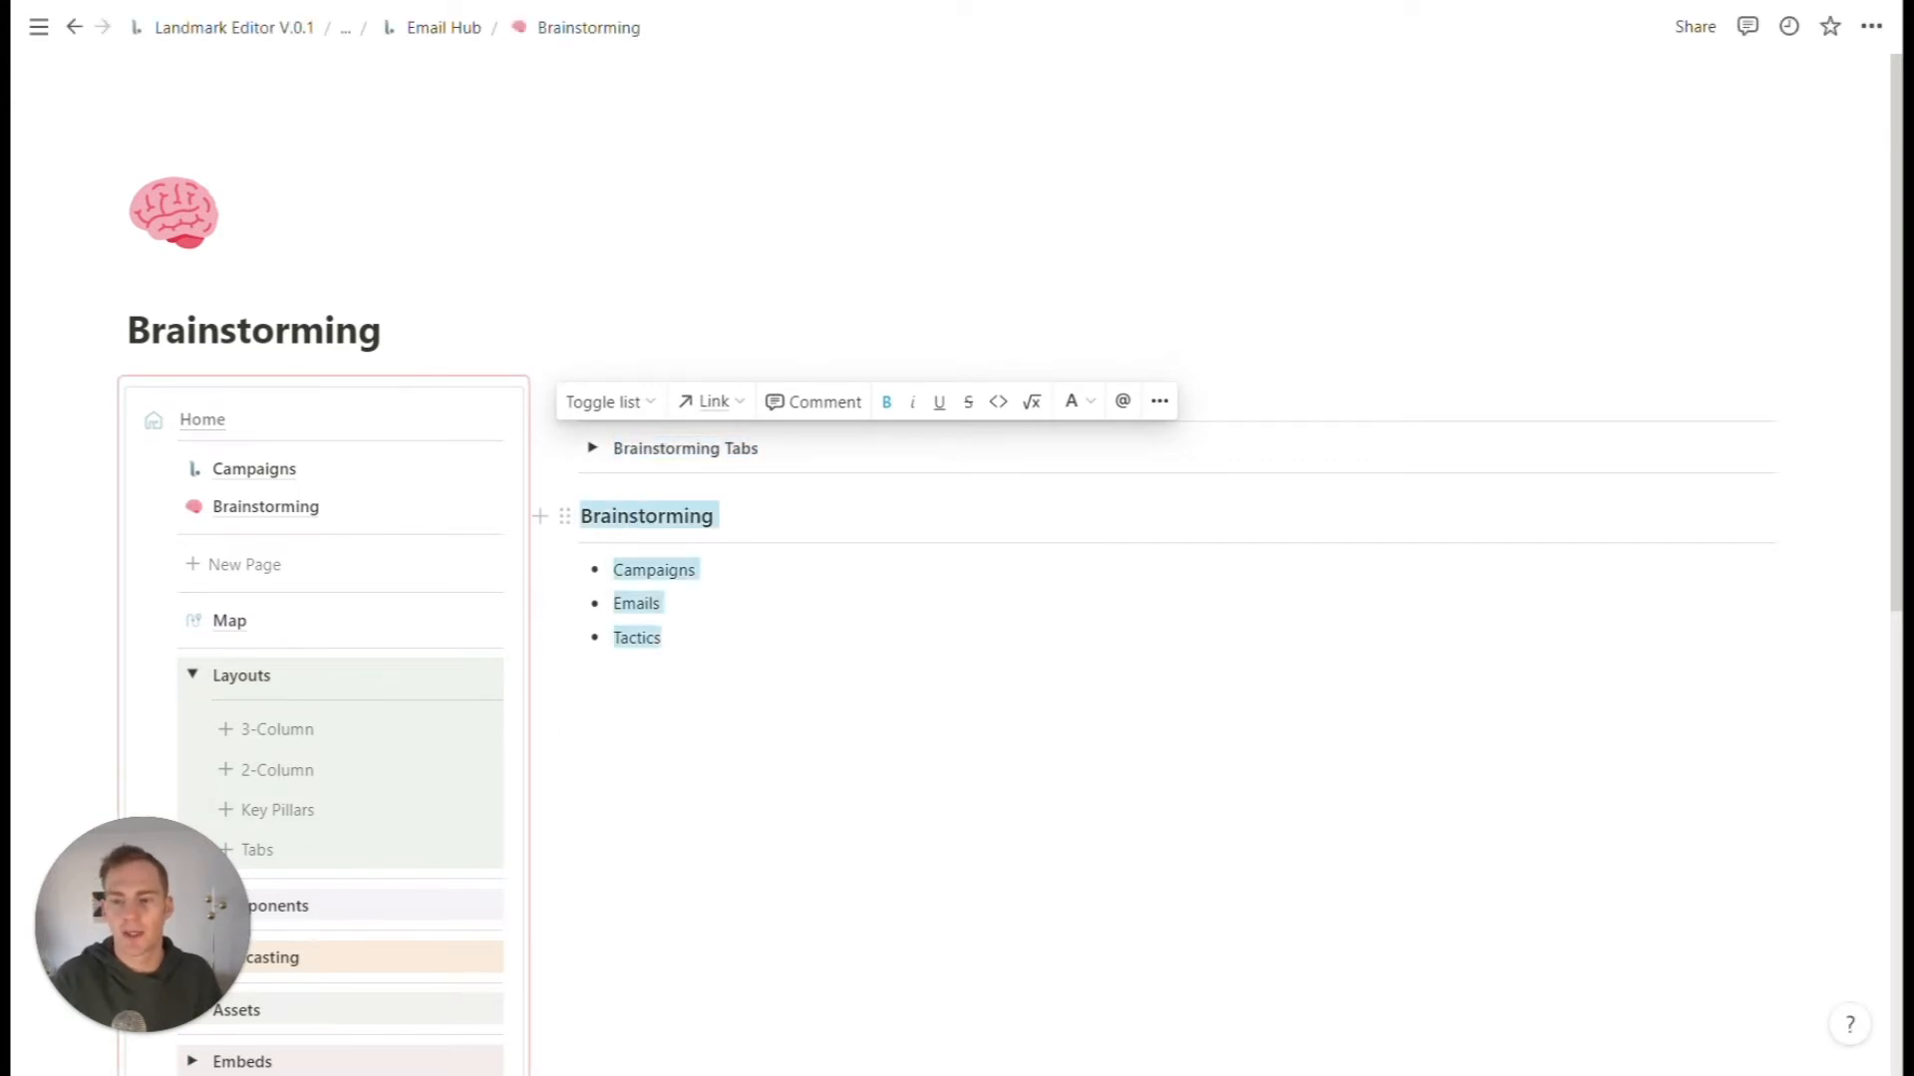
{"action": "key", "text": "BackSpace"}
{"action": "key", "text": "BackSpace"}
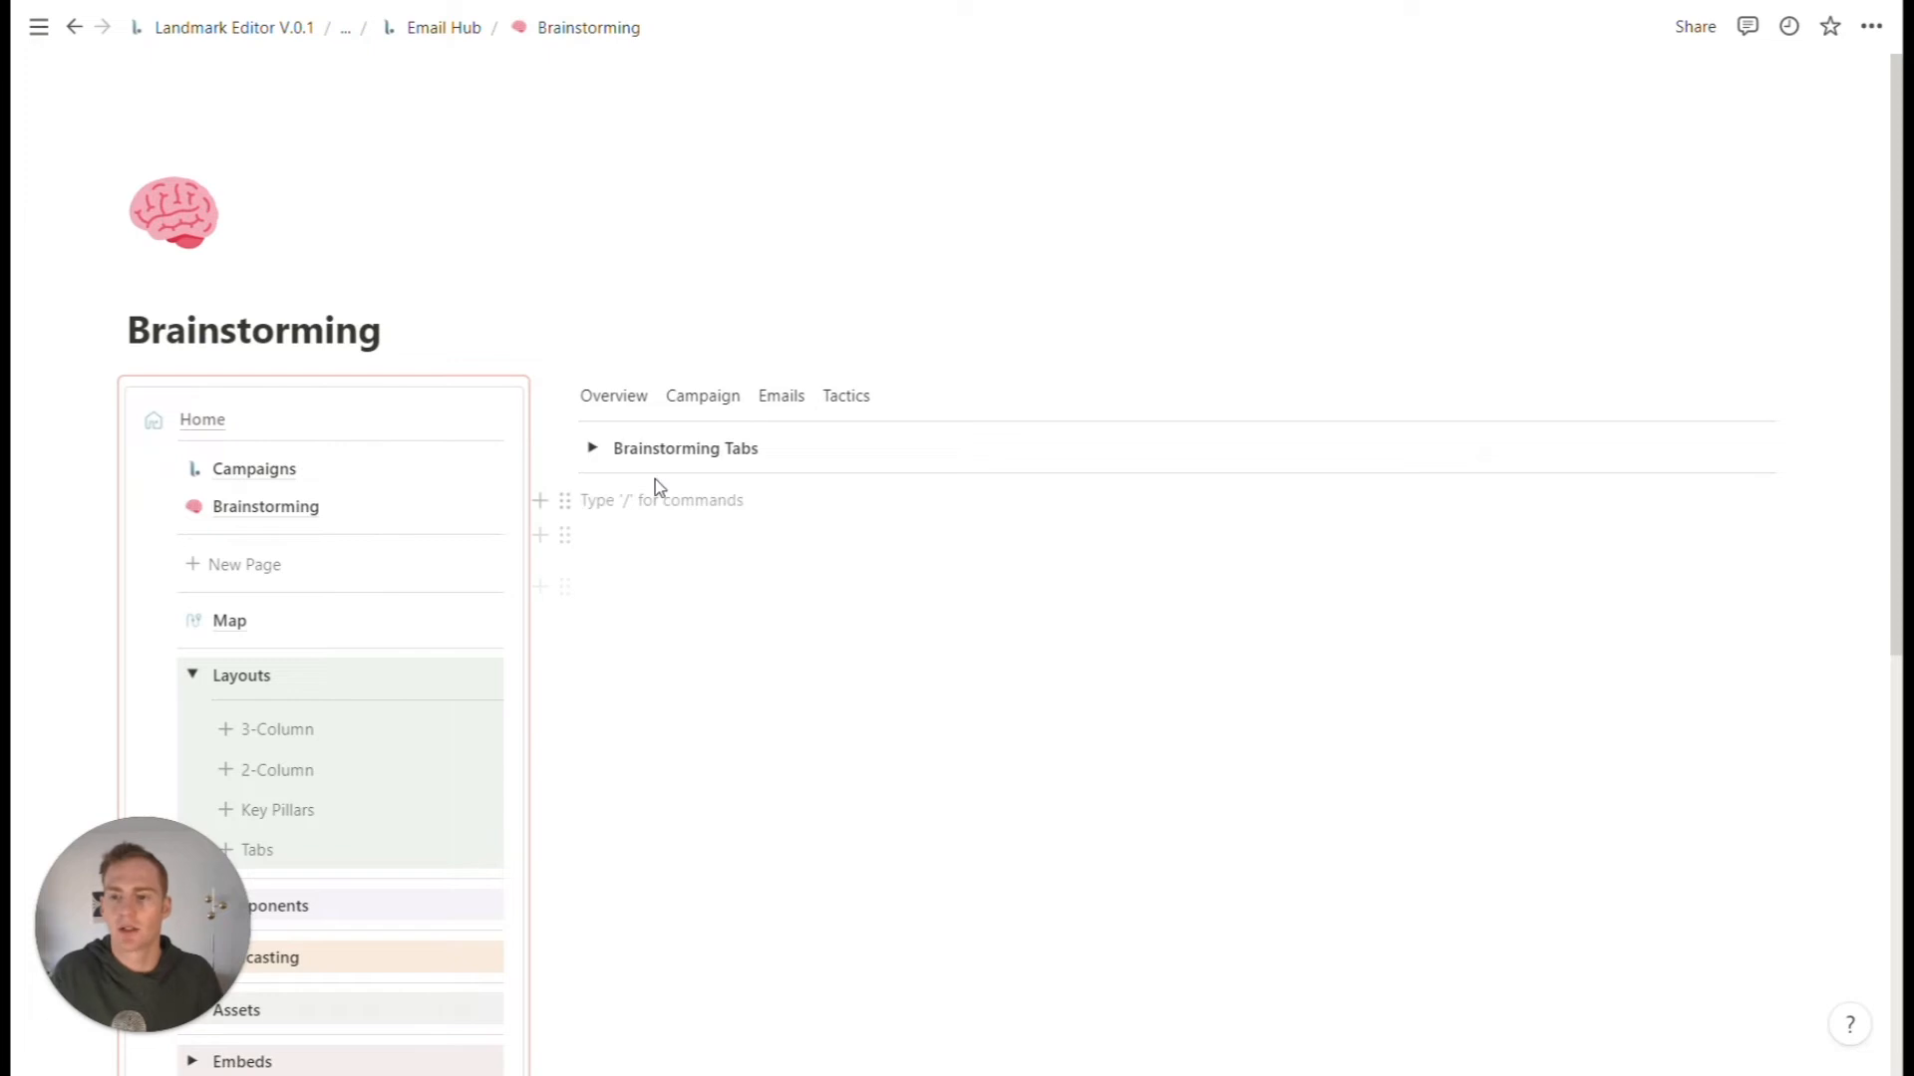
- Expand the Brainstorming Tabs toggle and link the Campaign tab label to the Campaign Ideas page
{"action": "left_click", "coordinate": [593, 450]}
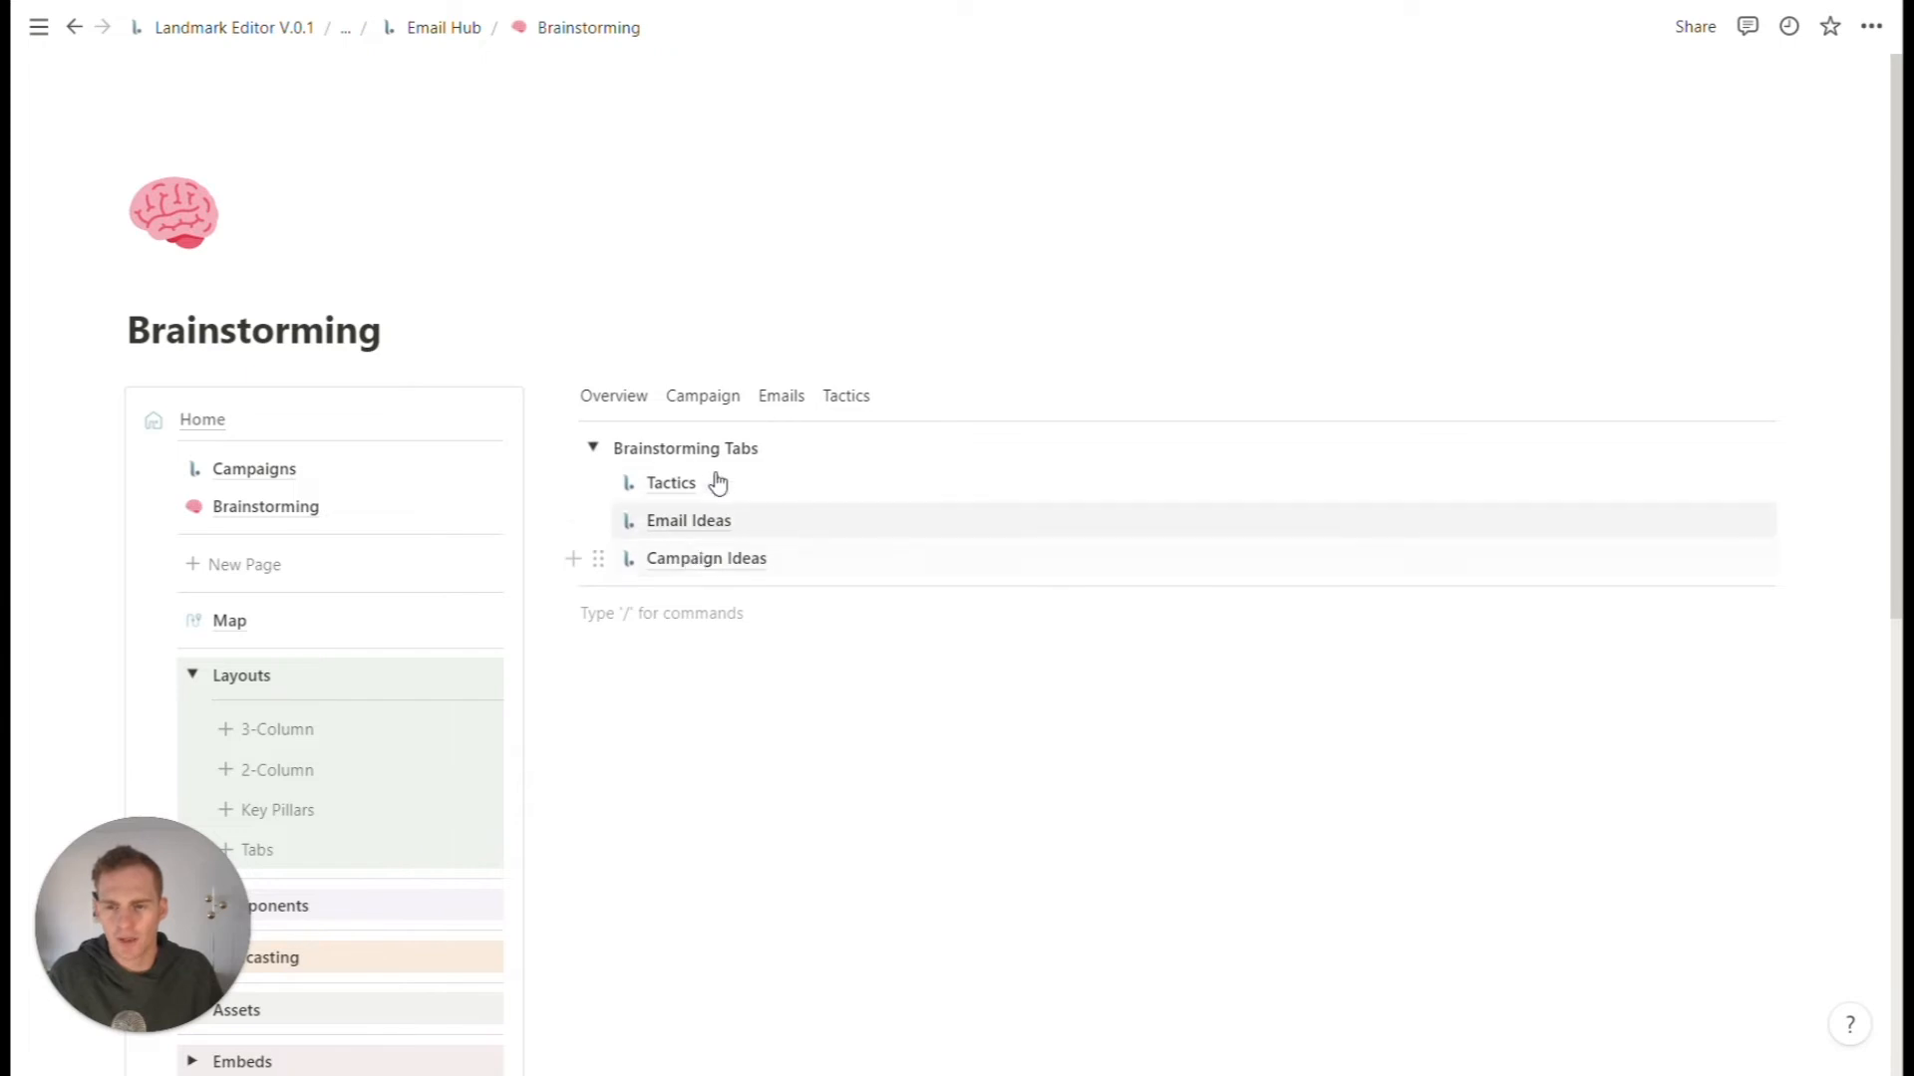
{"action": "right_click", "coordinate": [700, 555]}
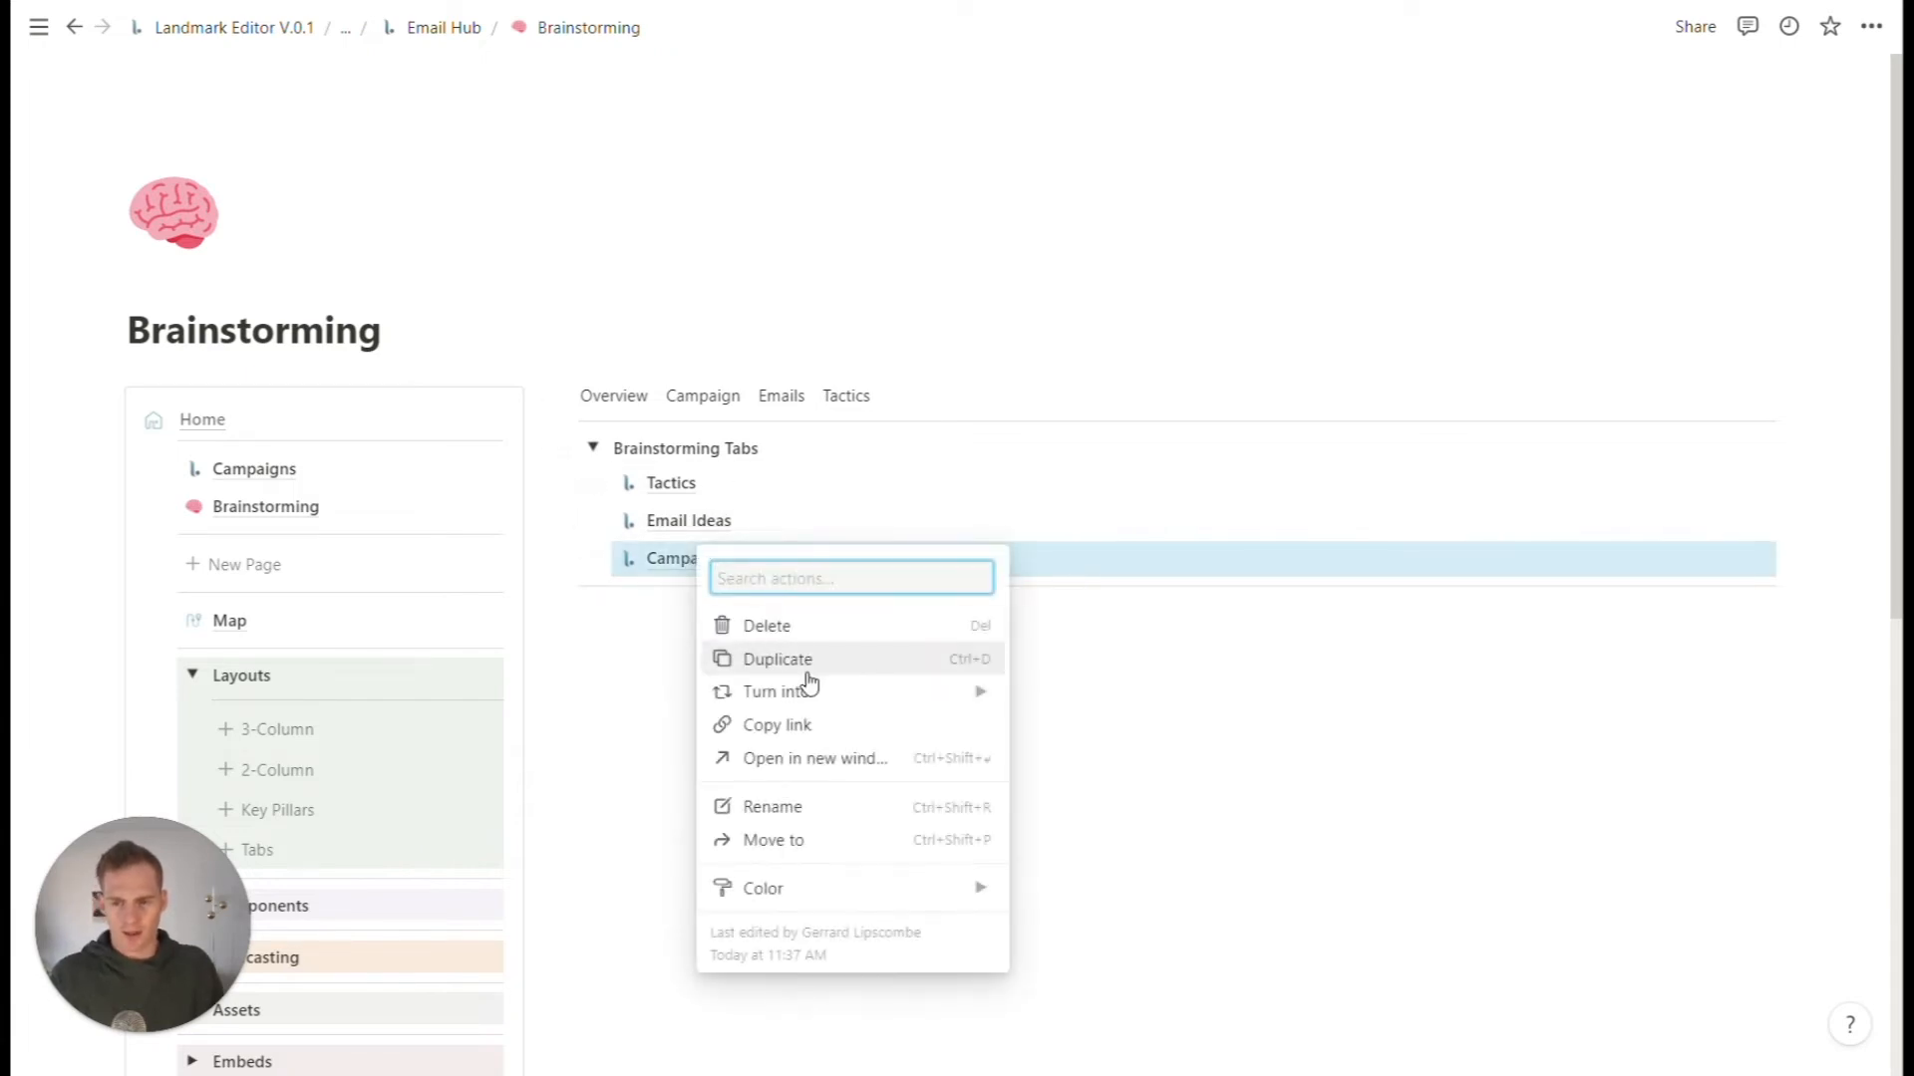
{"action": "left_click", "coordinate": [841, 726]}
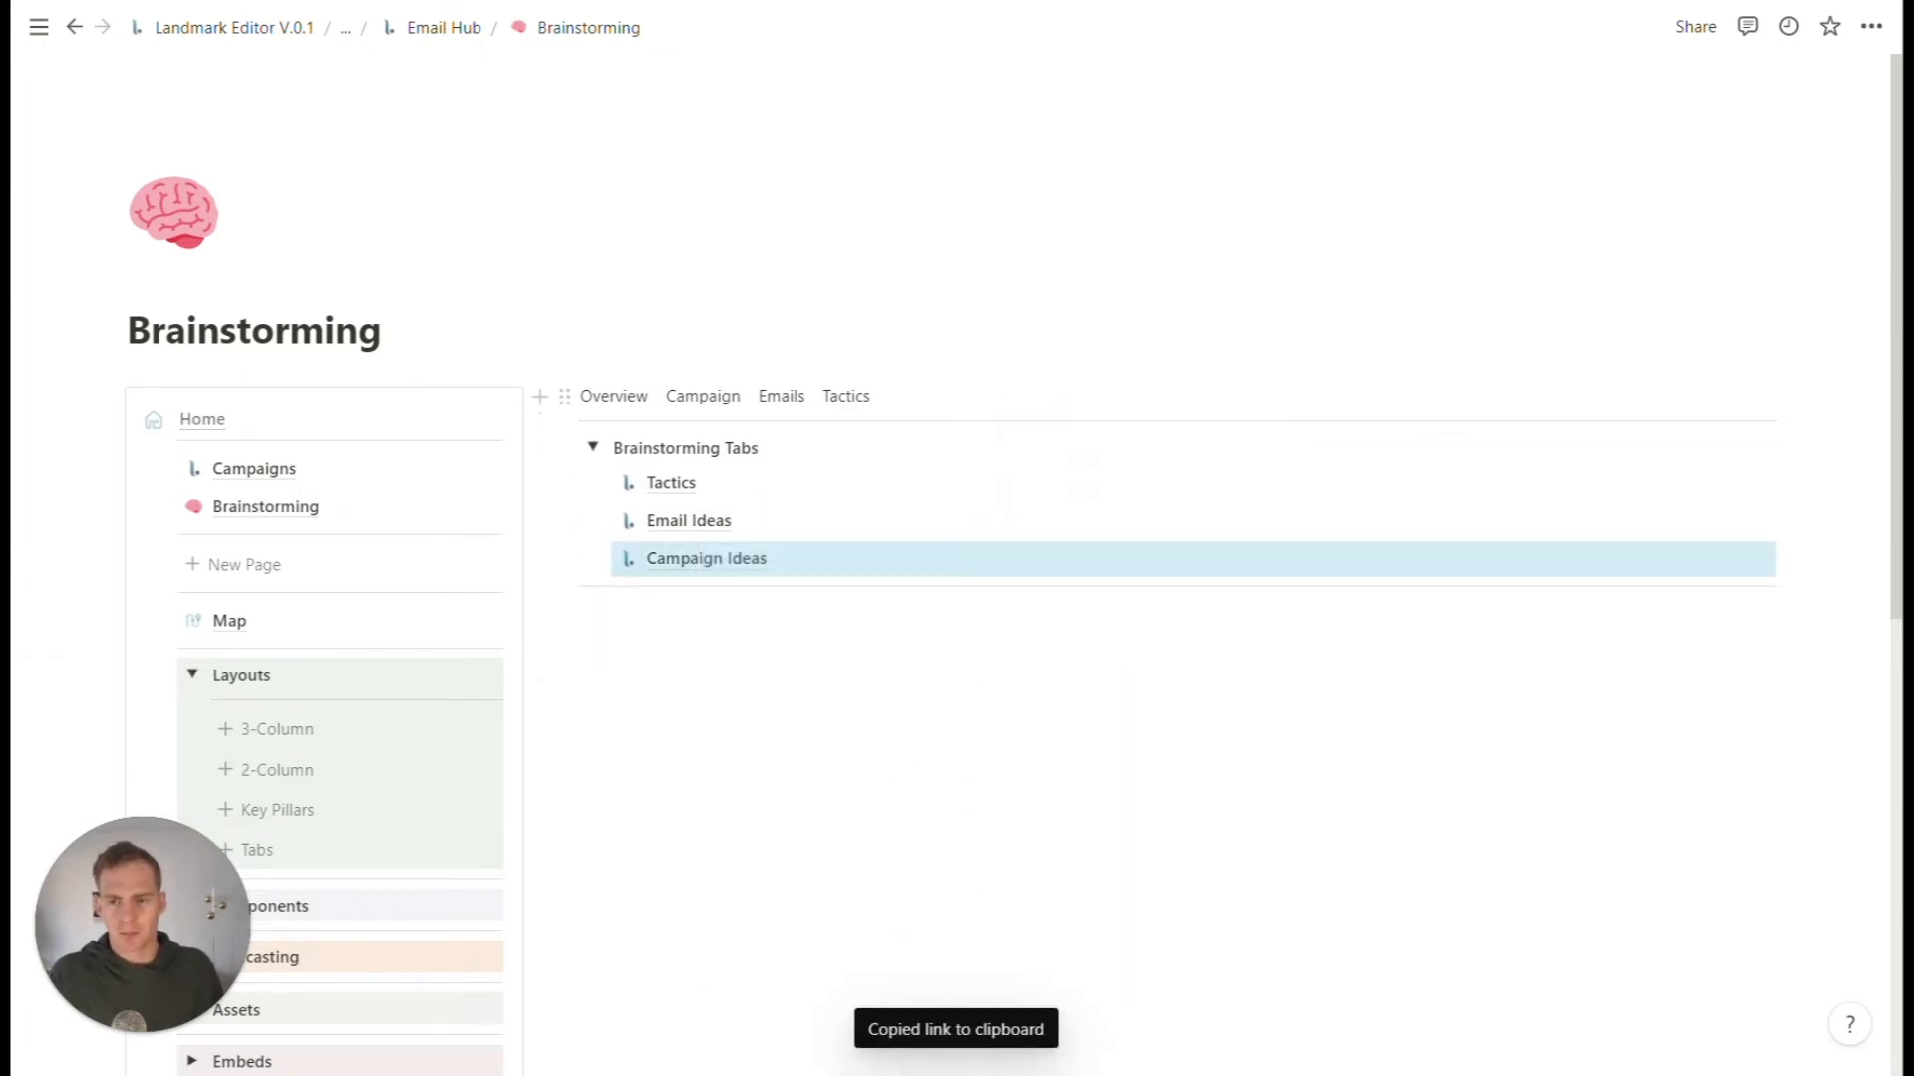
{"action": "key", "text": "ctrl+v"}
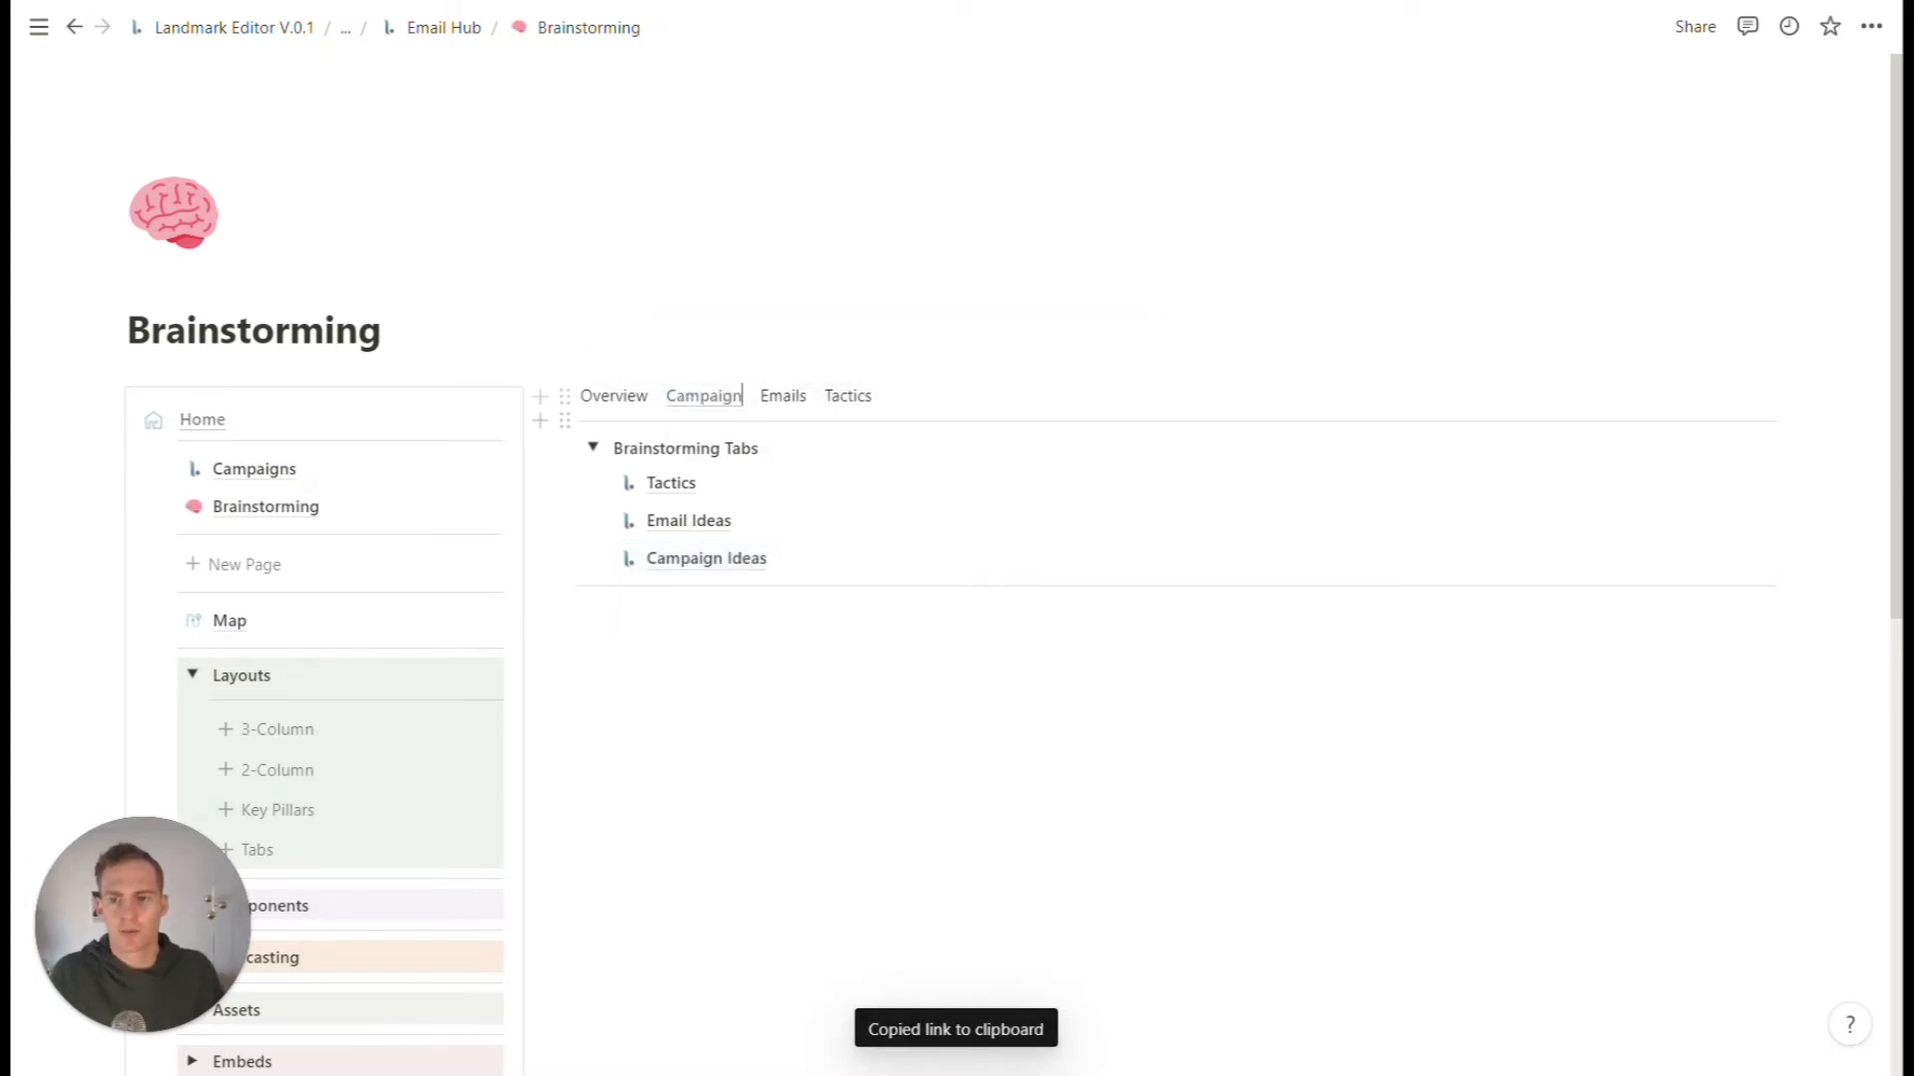
{"action": "mouse_move", "coordinate": [723, 402]}
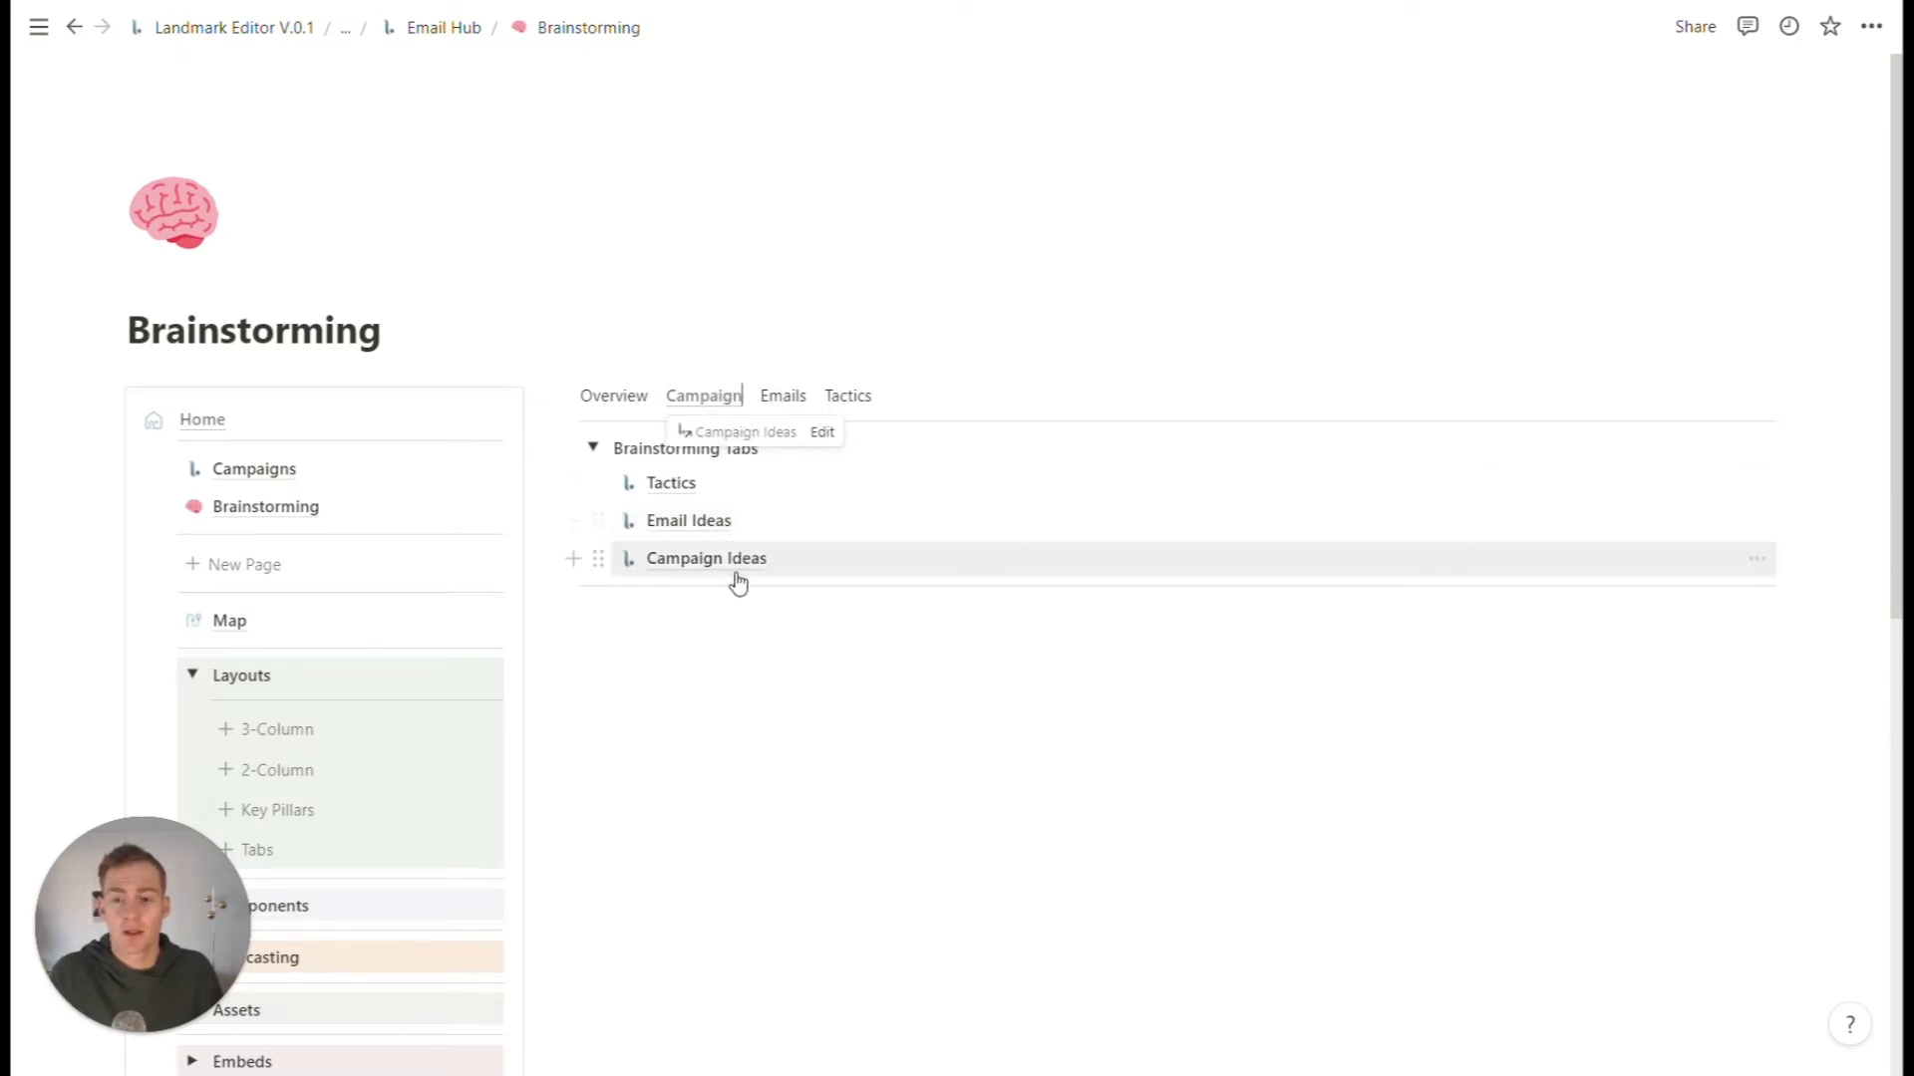
- Link the Emails tab label to the Email Ideas page and the Tactics tab label to the Tactics page
{"action": "right_click", "coordinate": [735, 520]}
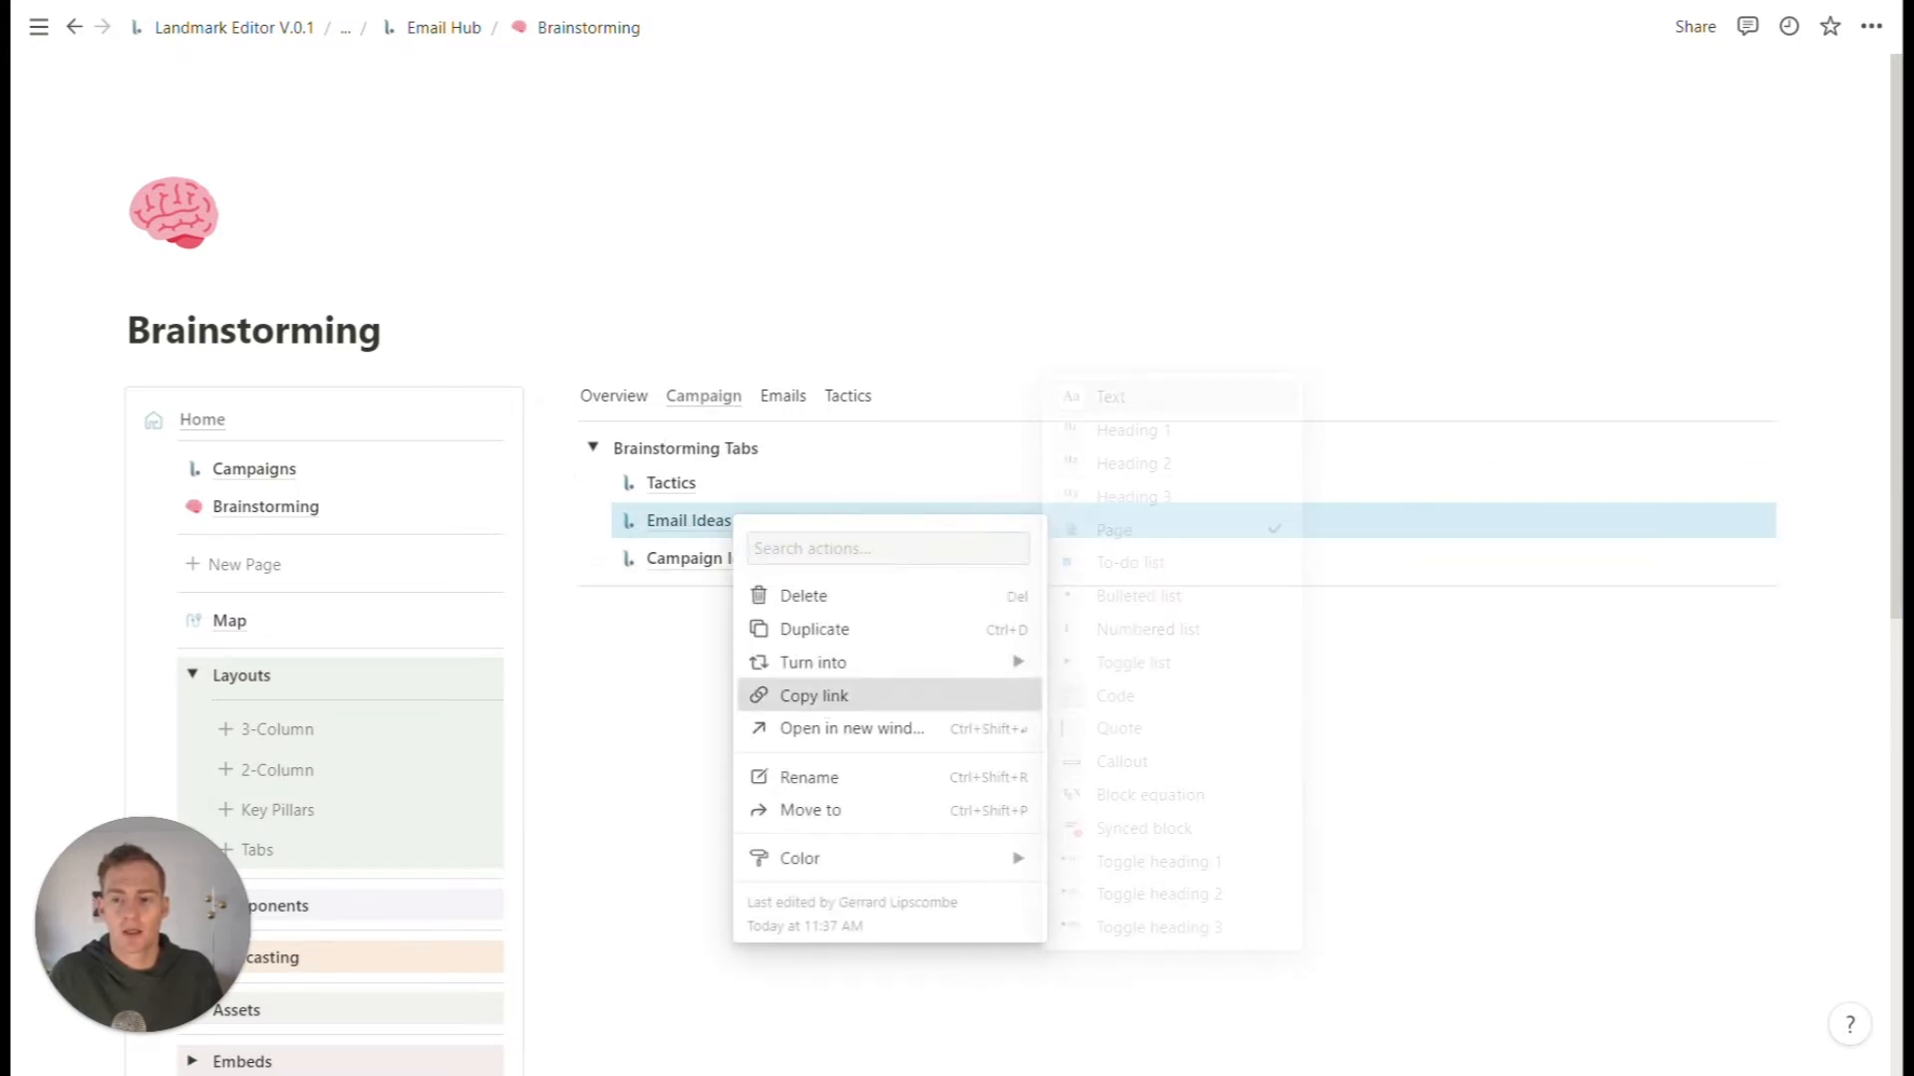
{"action": "left_click", "coordinate": [813, 696]}
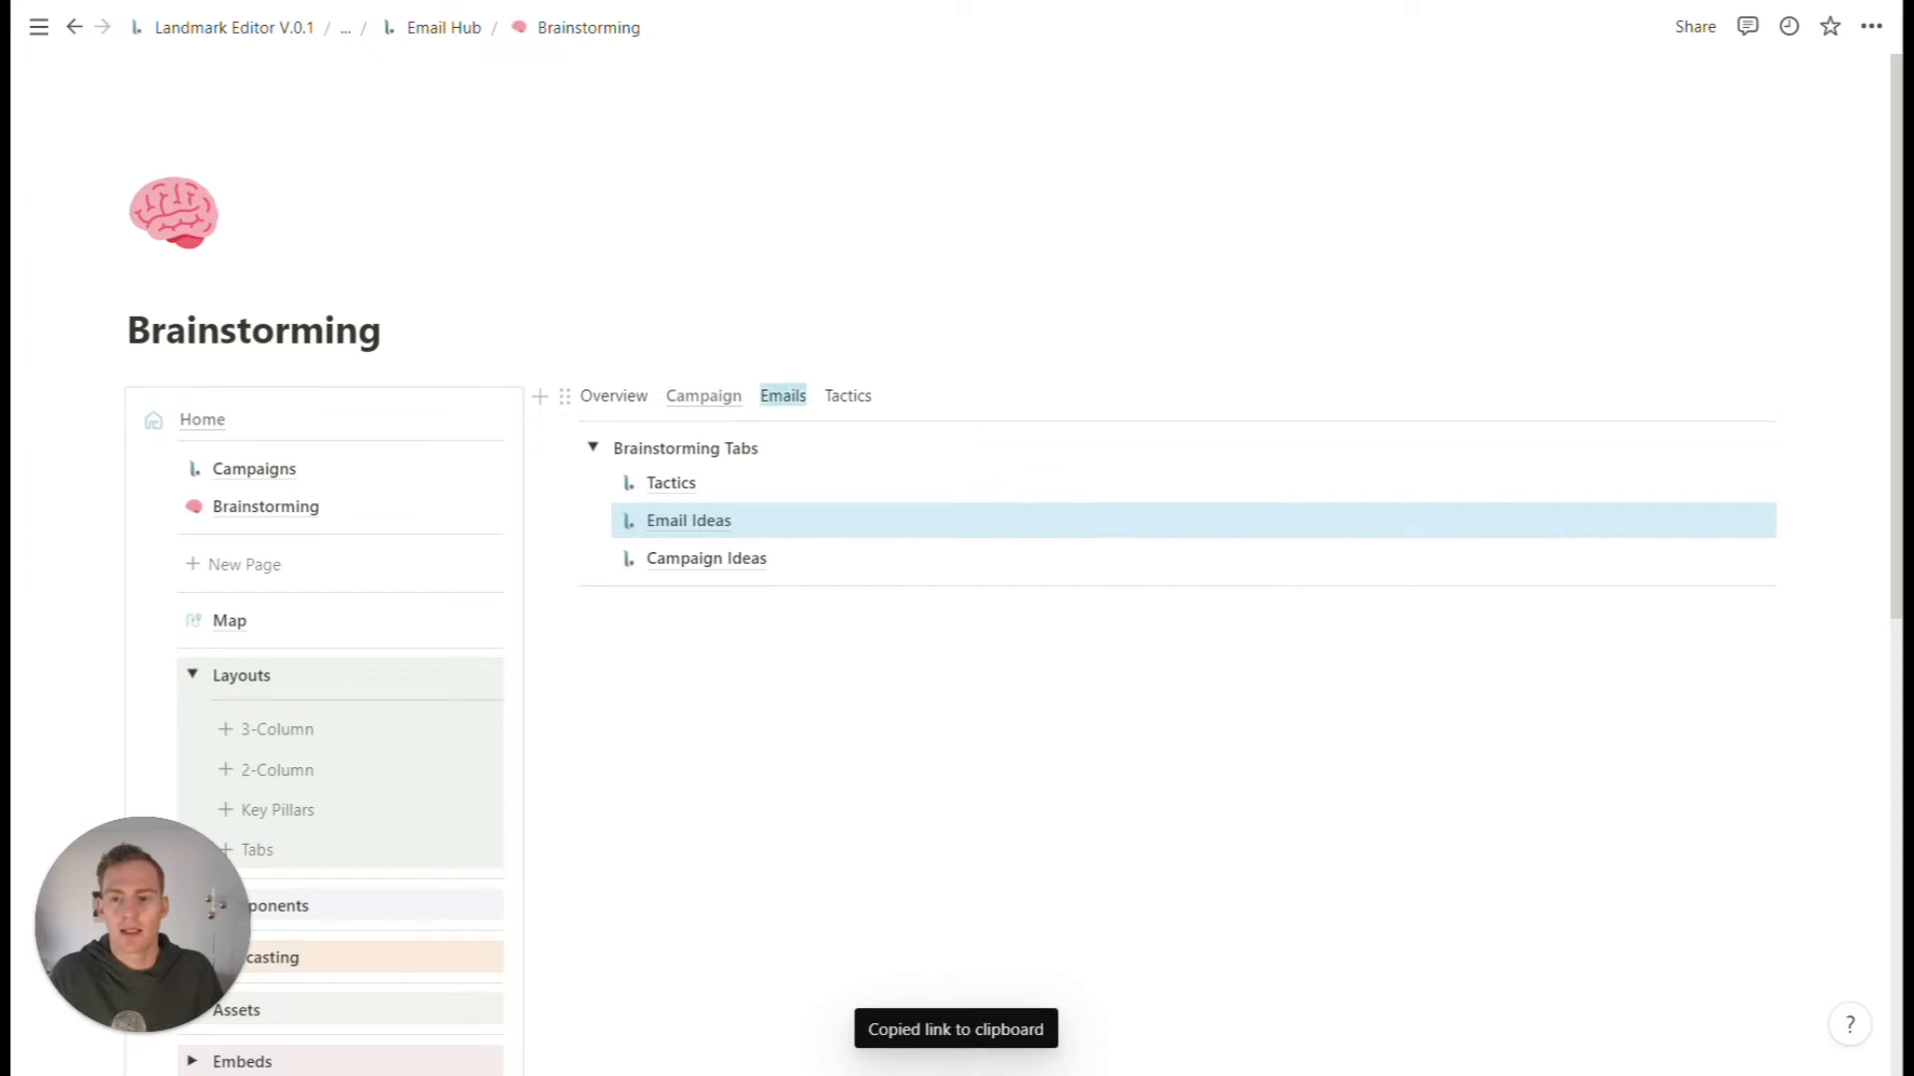
{"action": "right_click", "coordinate": [757, 486]}
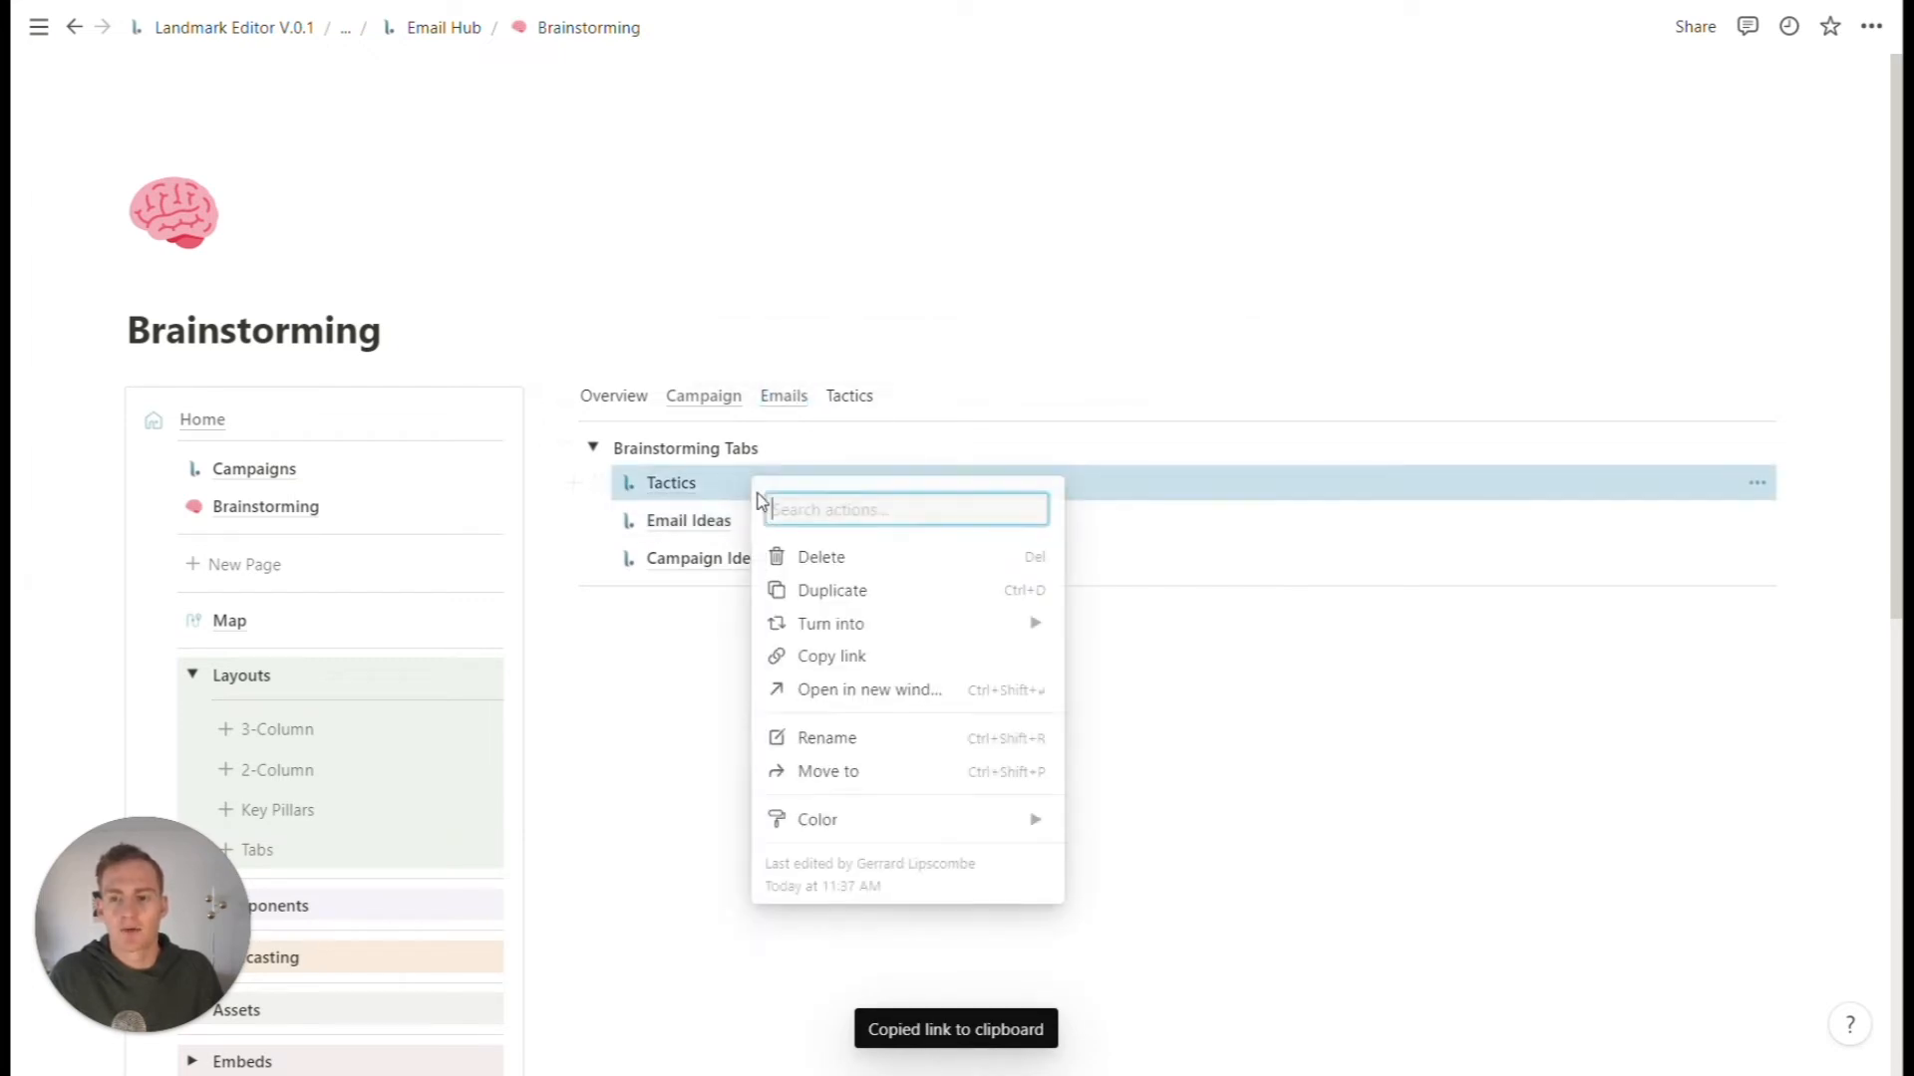
{"action": "left_click", "coordinate": [847, 655]}
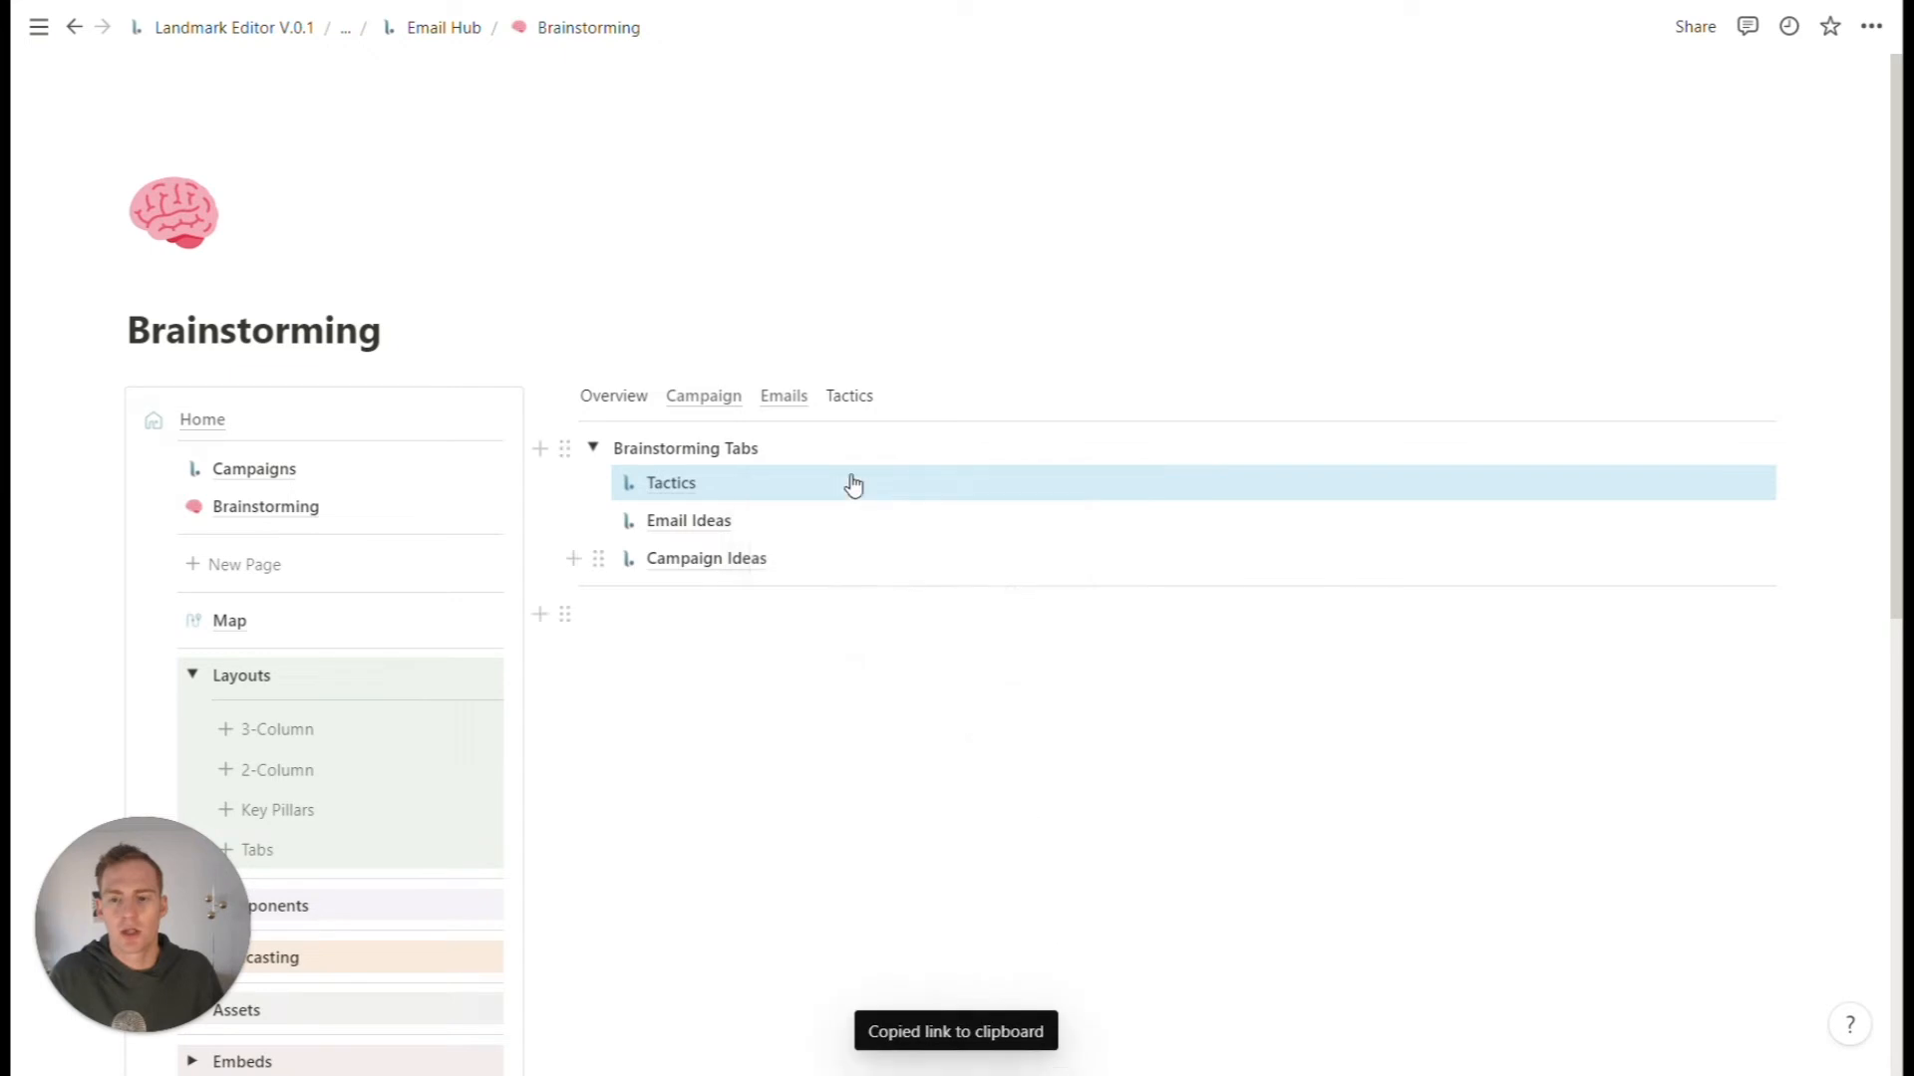
{"action": "left_click_drag", "start_coordinate": [833, 397], "coordinate": [826, 397]}
{"action": "key", "text": "ctrl+v"}
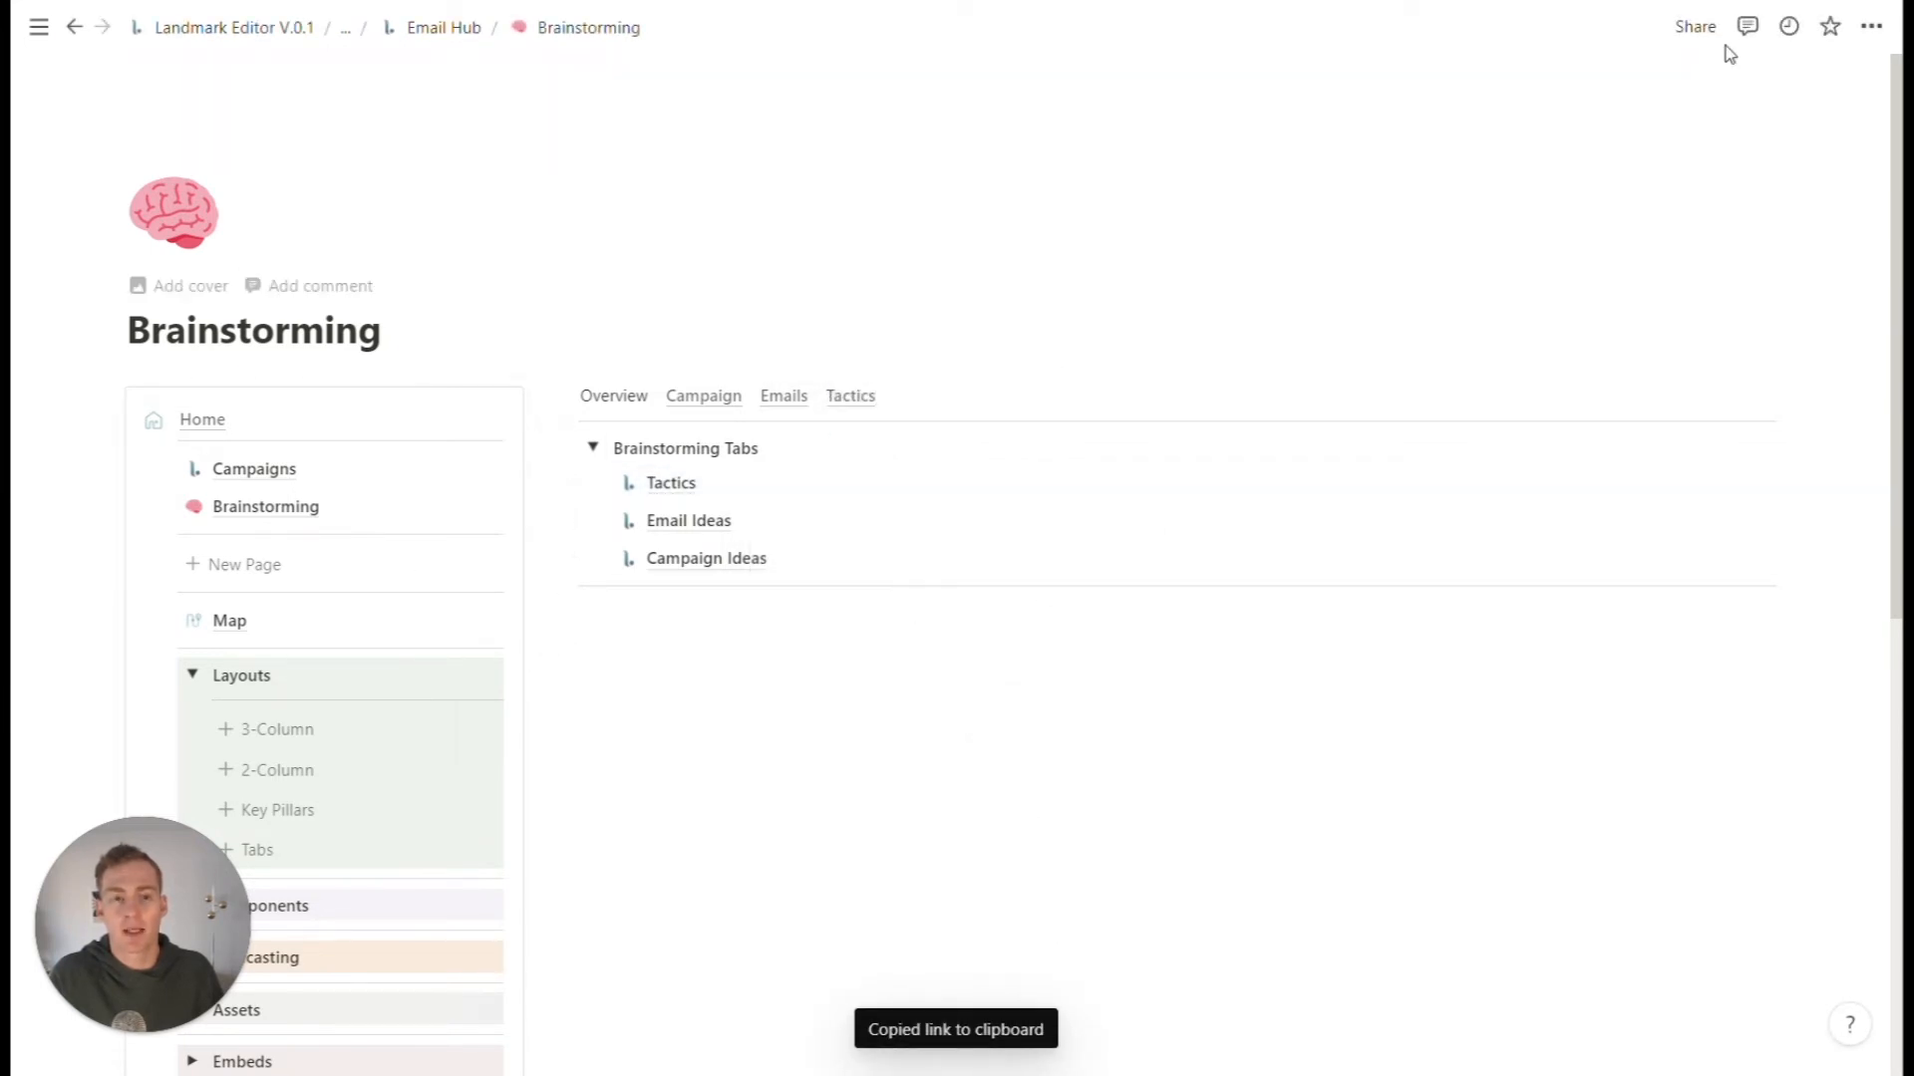
- Link the Overview tab label to the Brainstorming page
{"action": "right_click", "coordinate": [291, 526]}
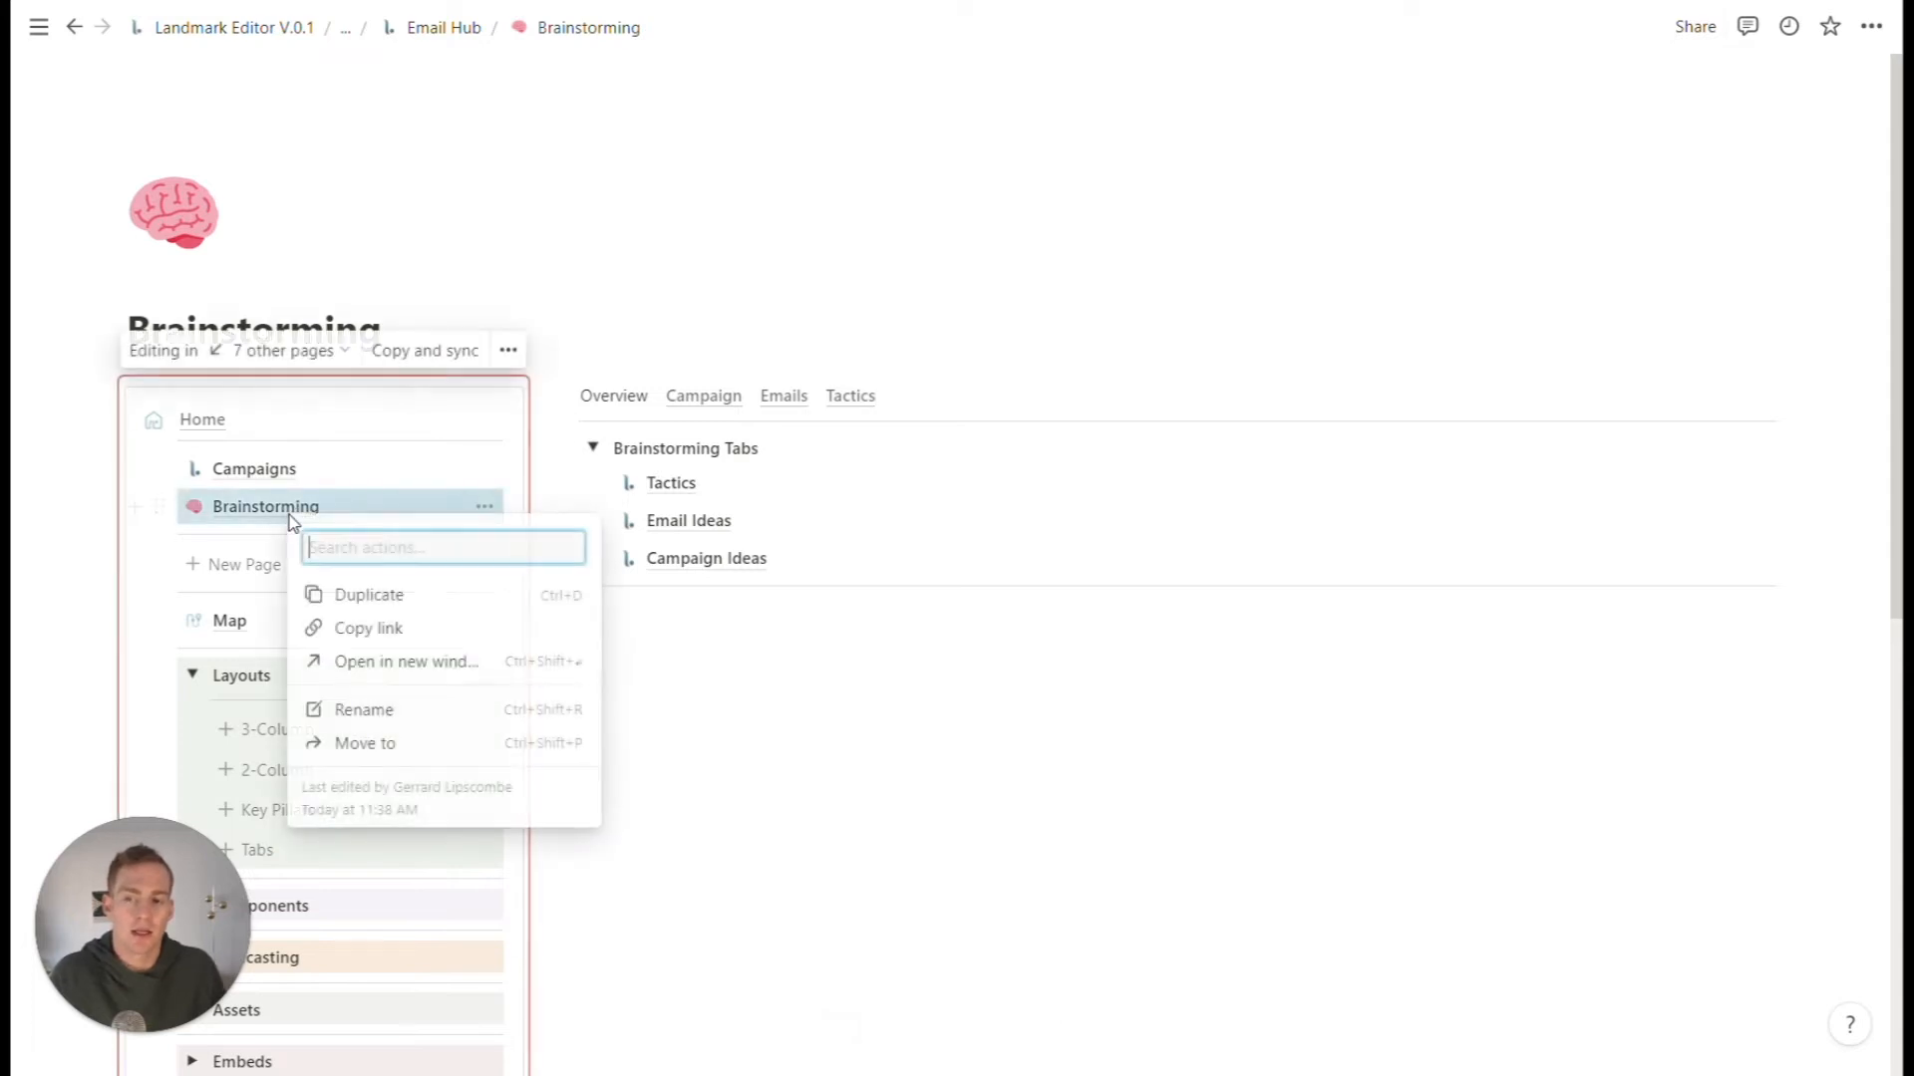
{"action": "left_click", "coordinate": [398, 626]}
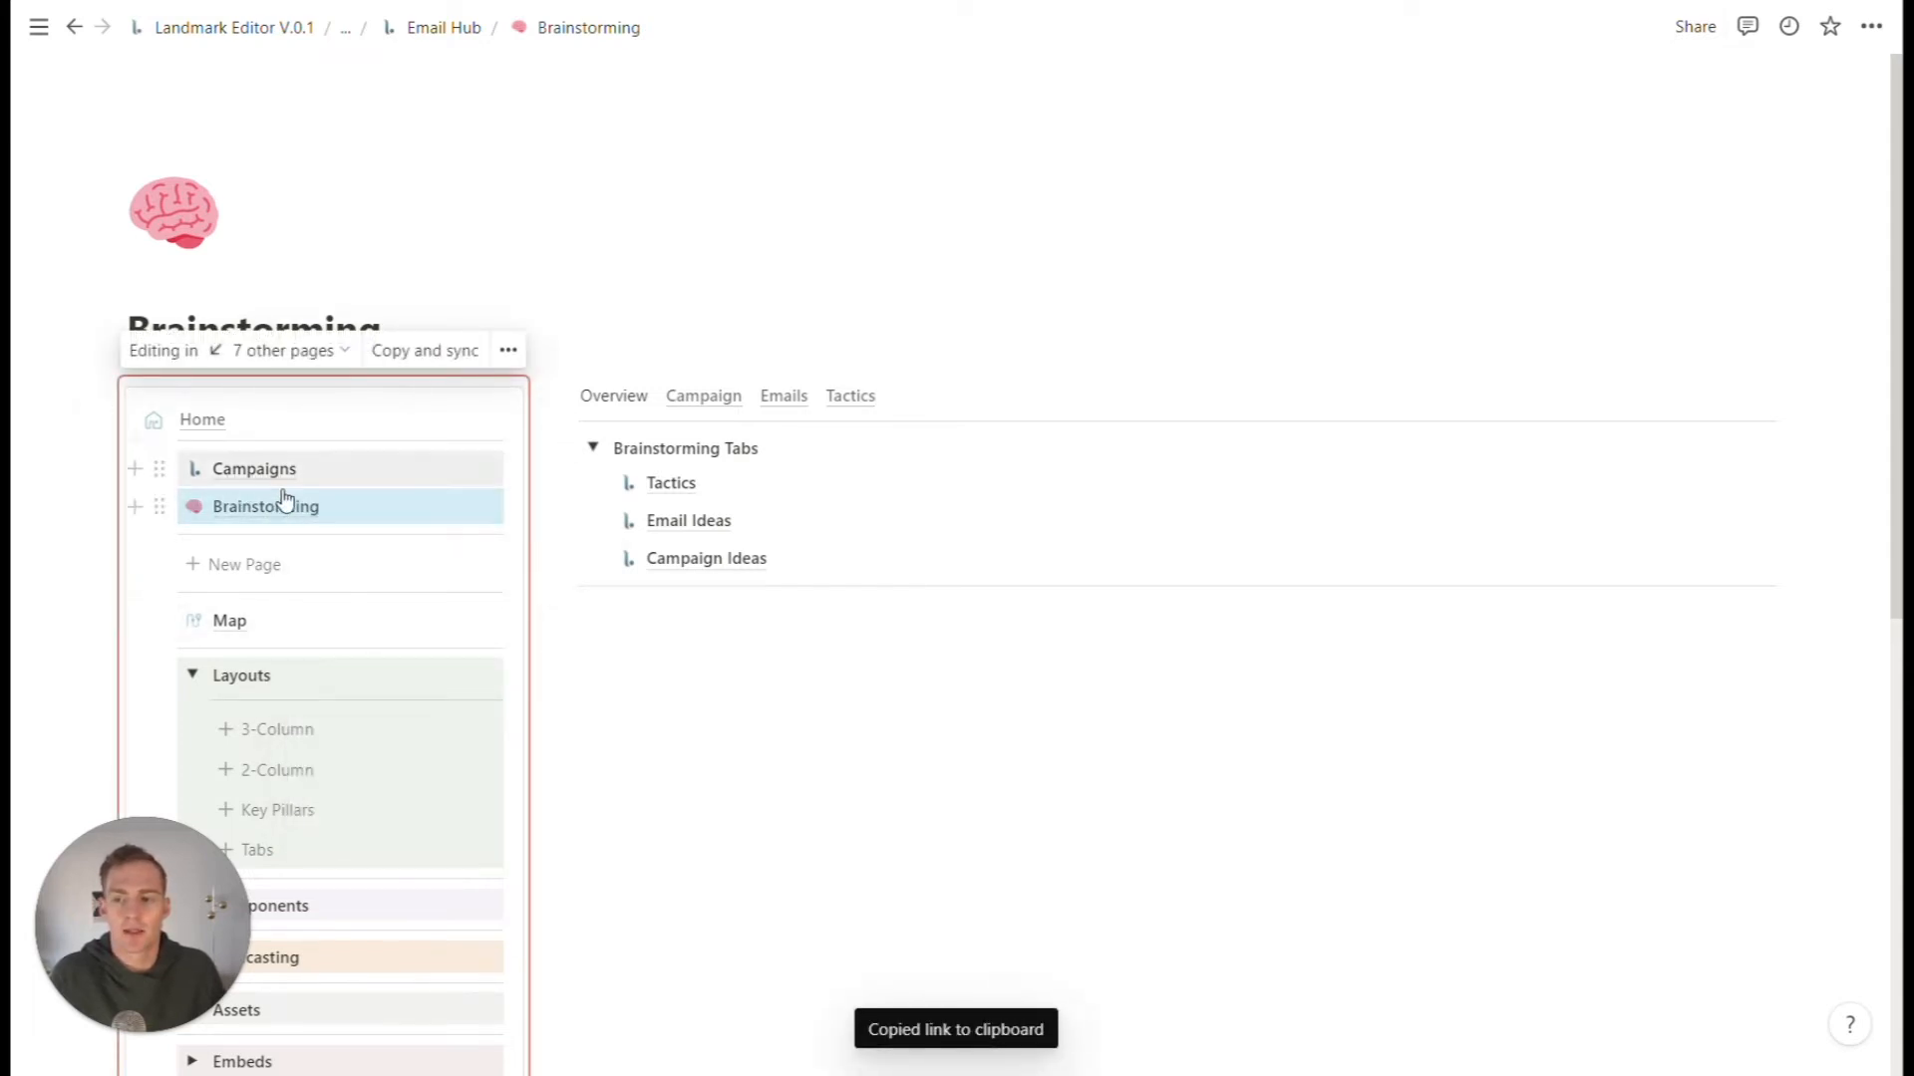
{"action": "key", "text": "ctrl+v"}
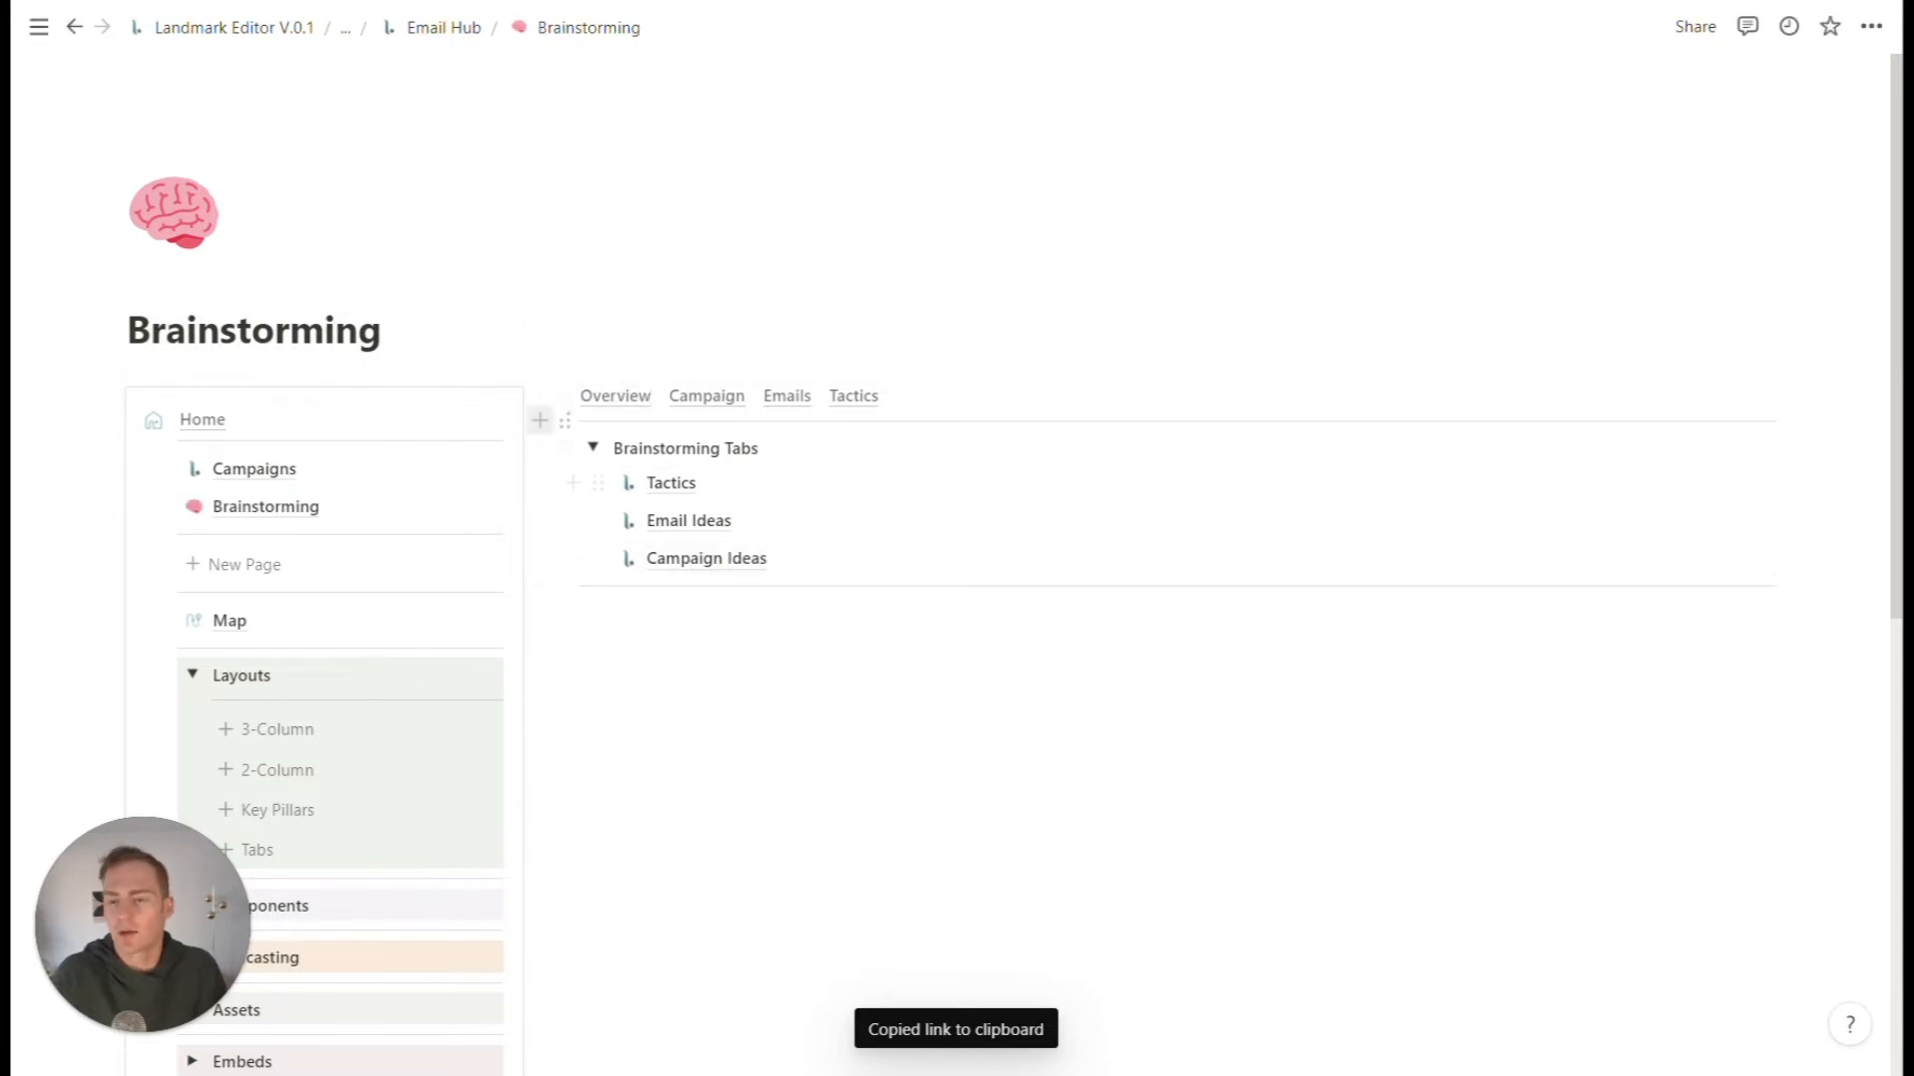
- Turn the row of tab links into a synced block and check the Emails and Overview link targets
{"action": "left_click", "coordinate": [564, 397]}
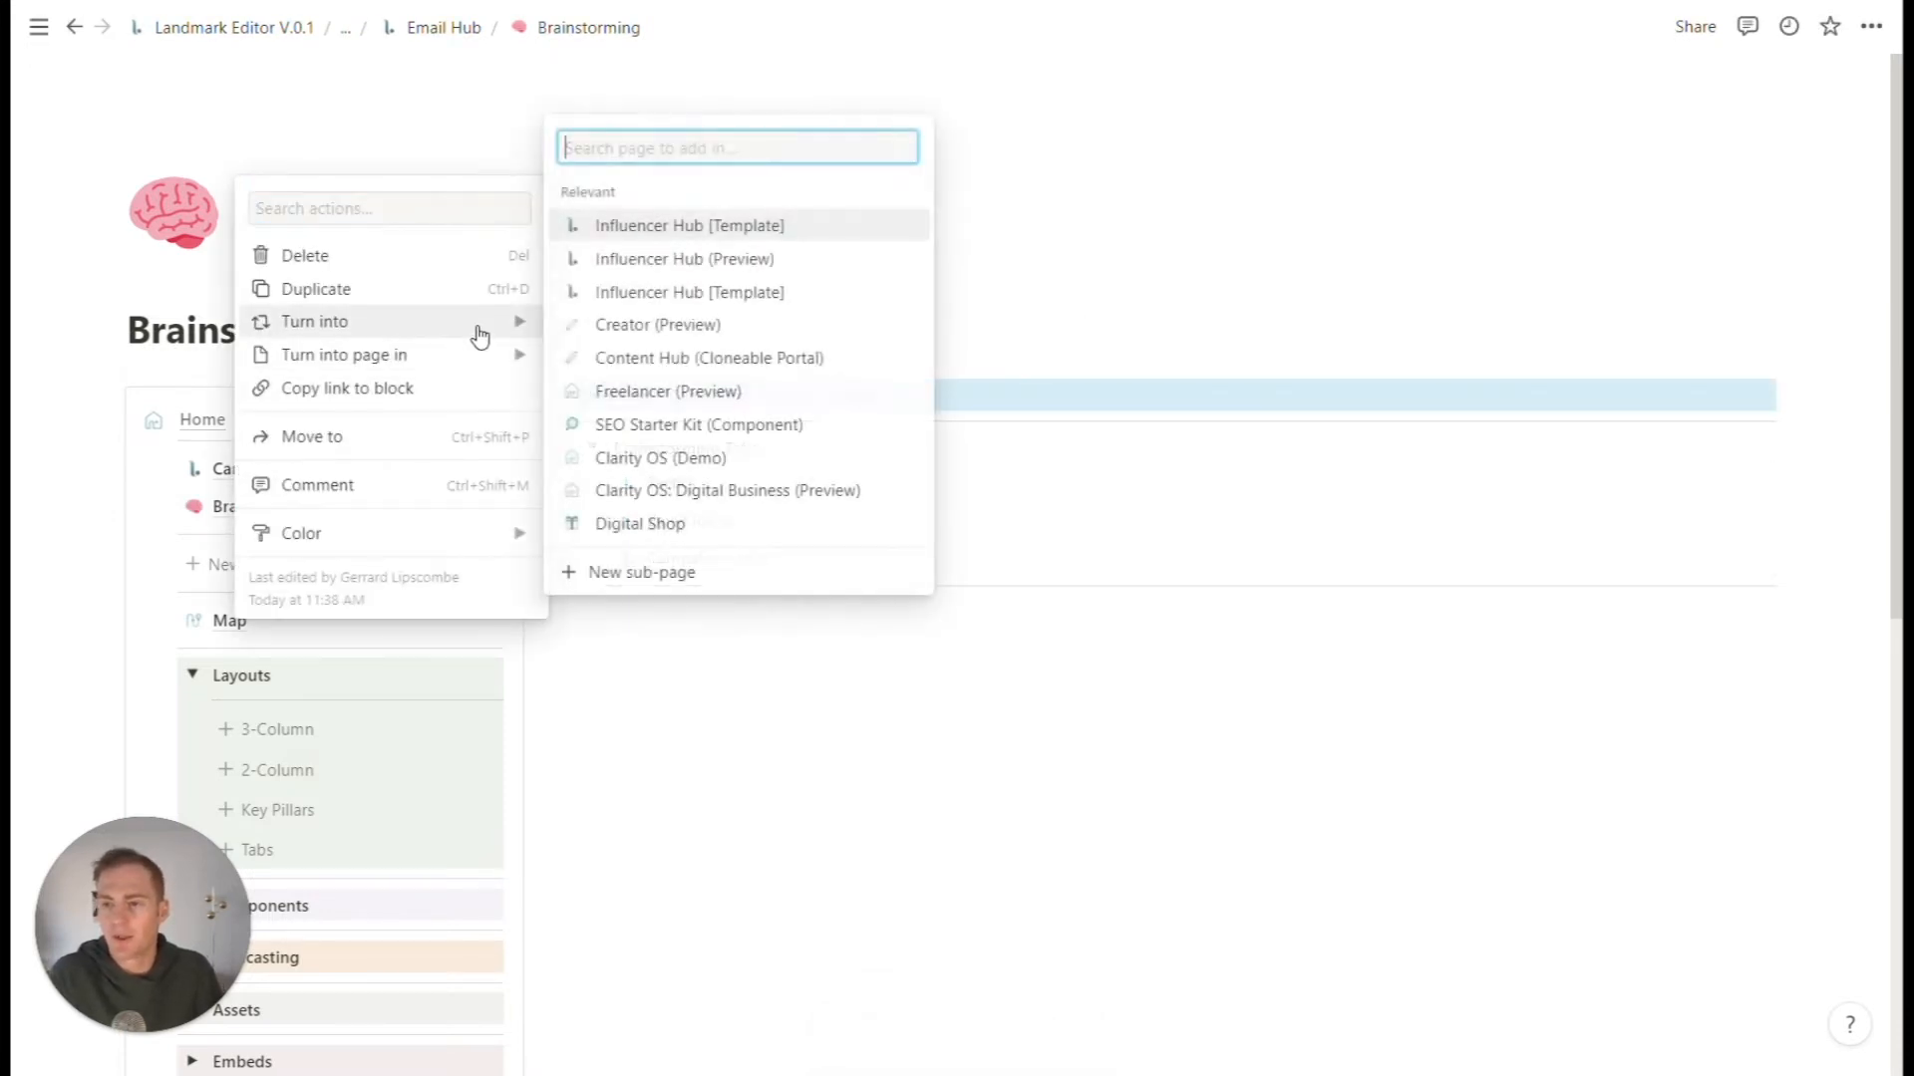
{"action": "mouse_move", "coordinate": [480, 327]}
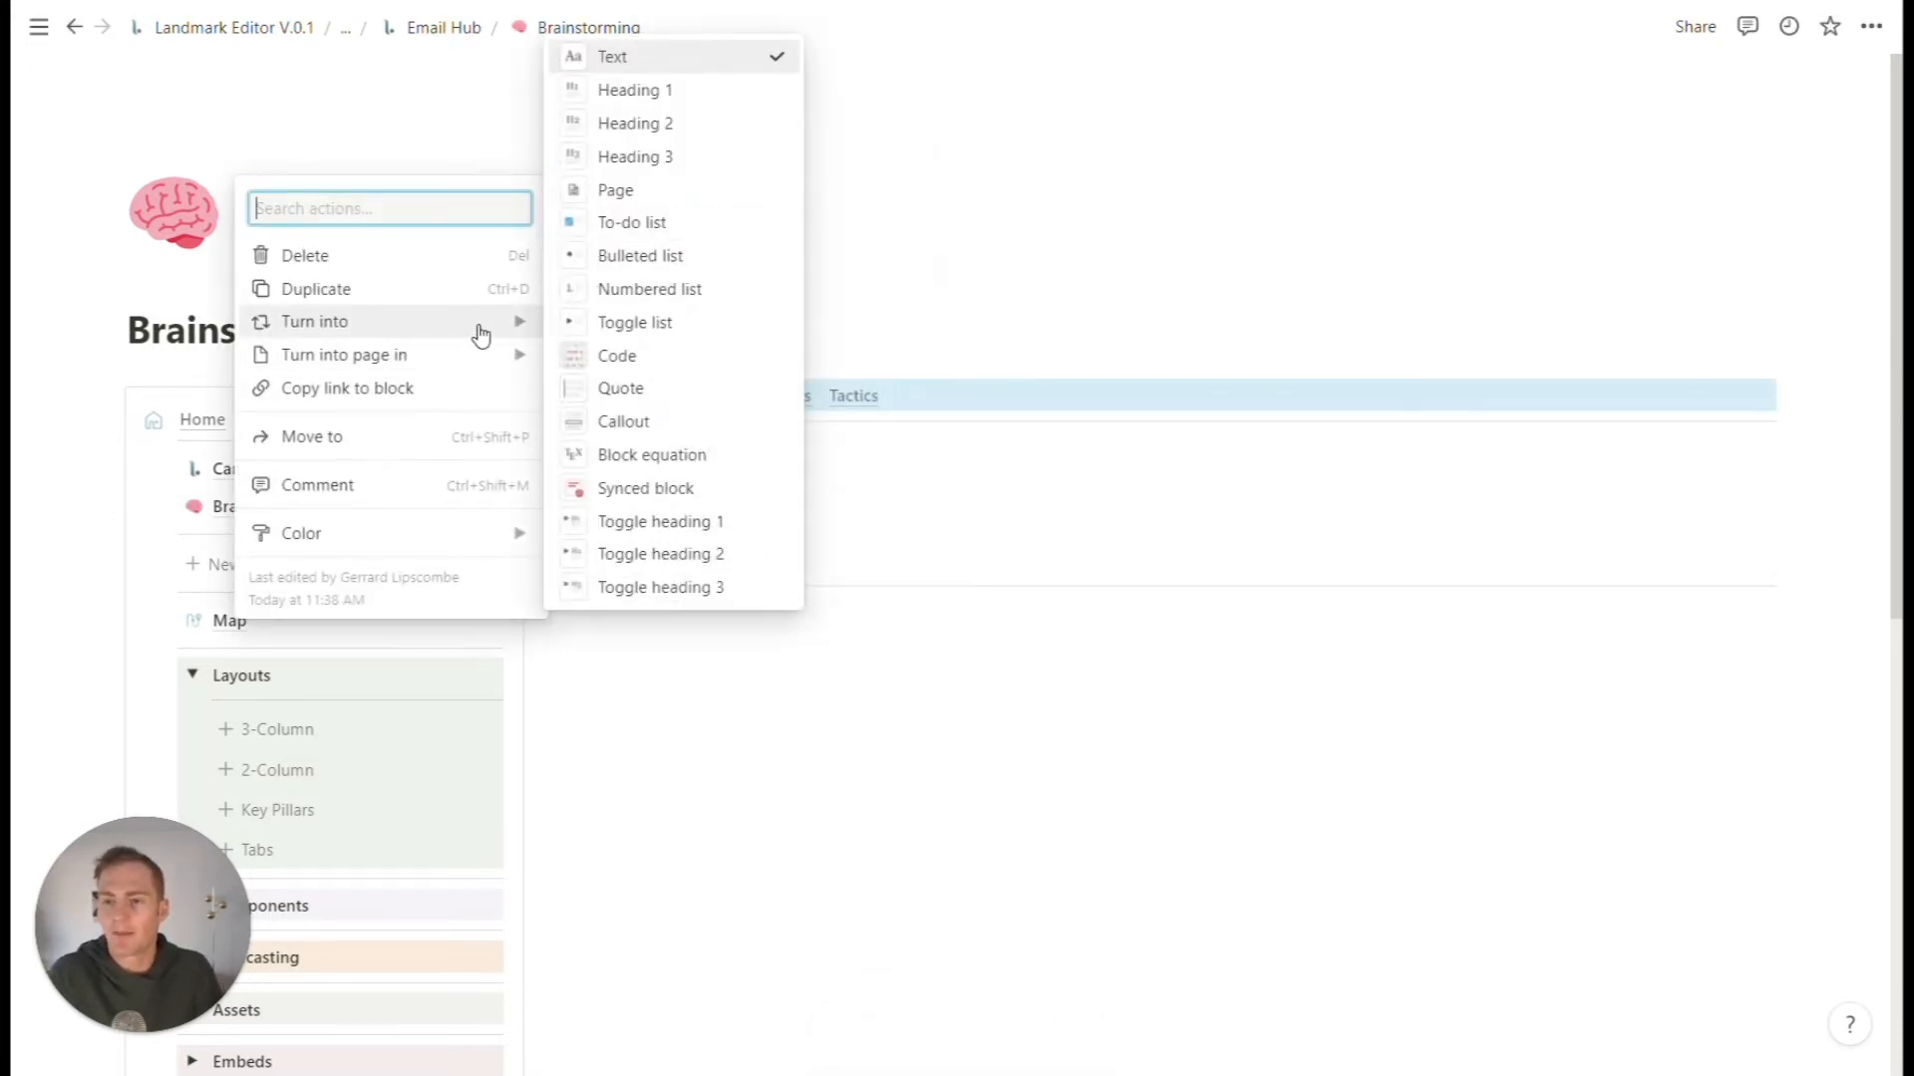
{"action": "left_click", "coordinate": [648, 488]}
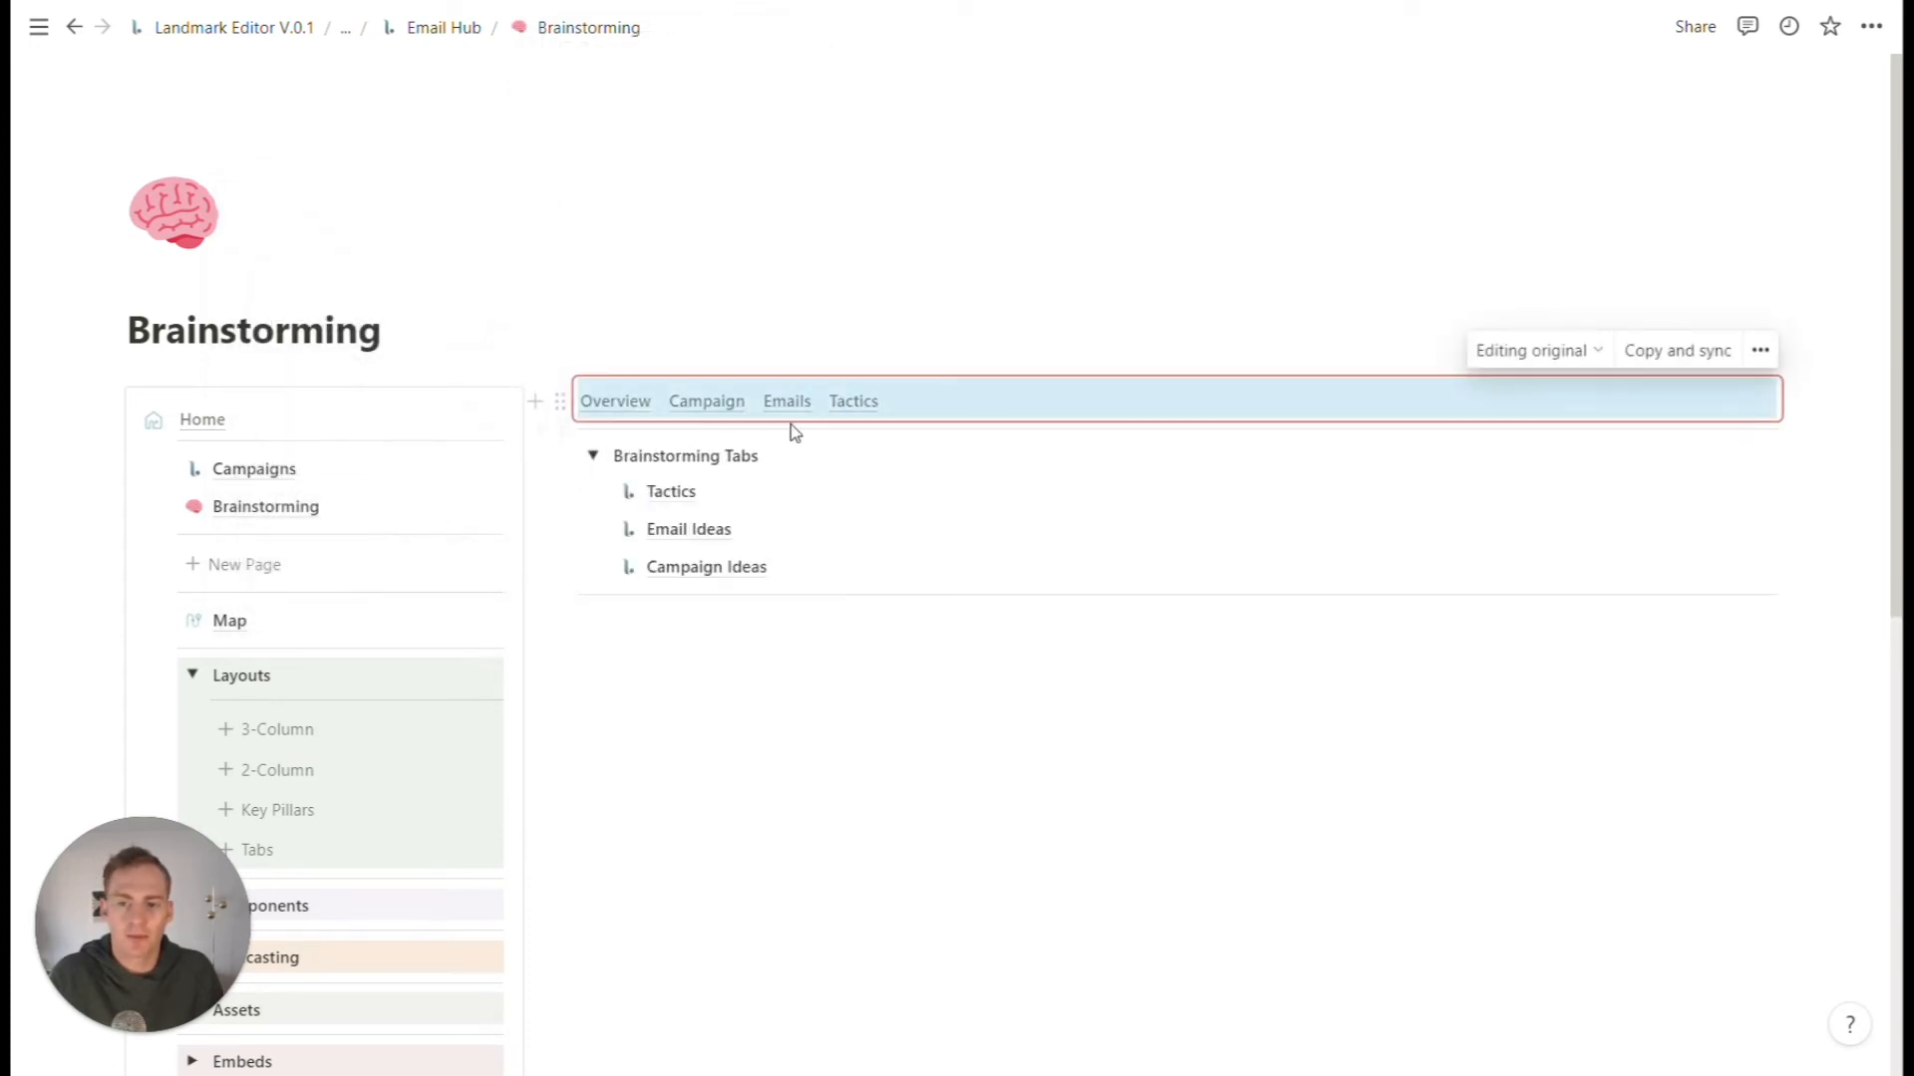
{"action": "mouse_move", "coordinate": [794, 416]}
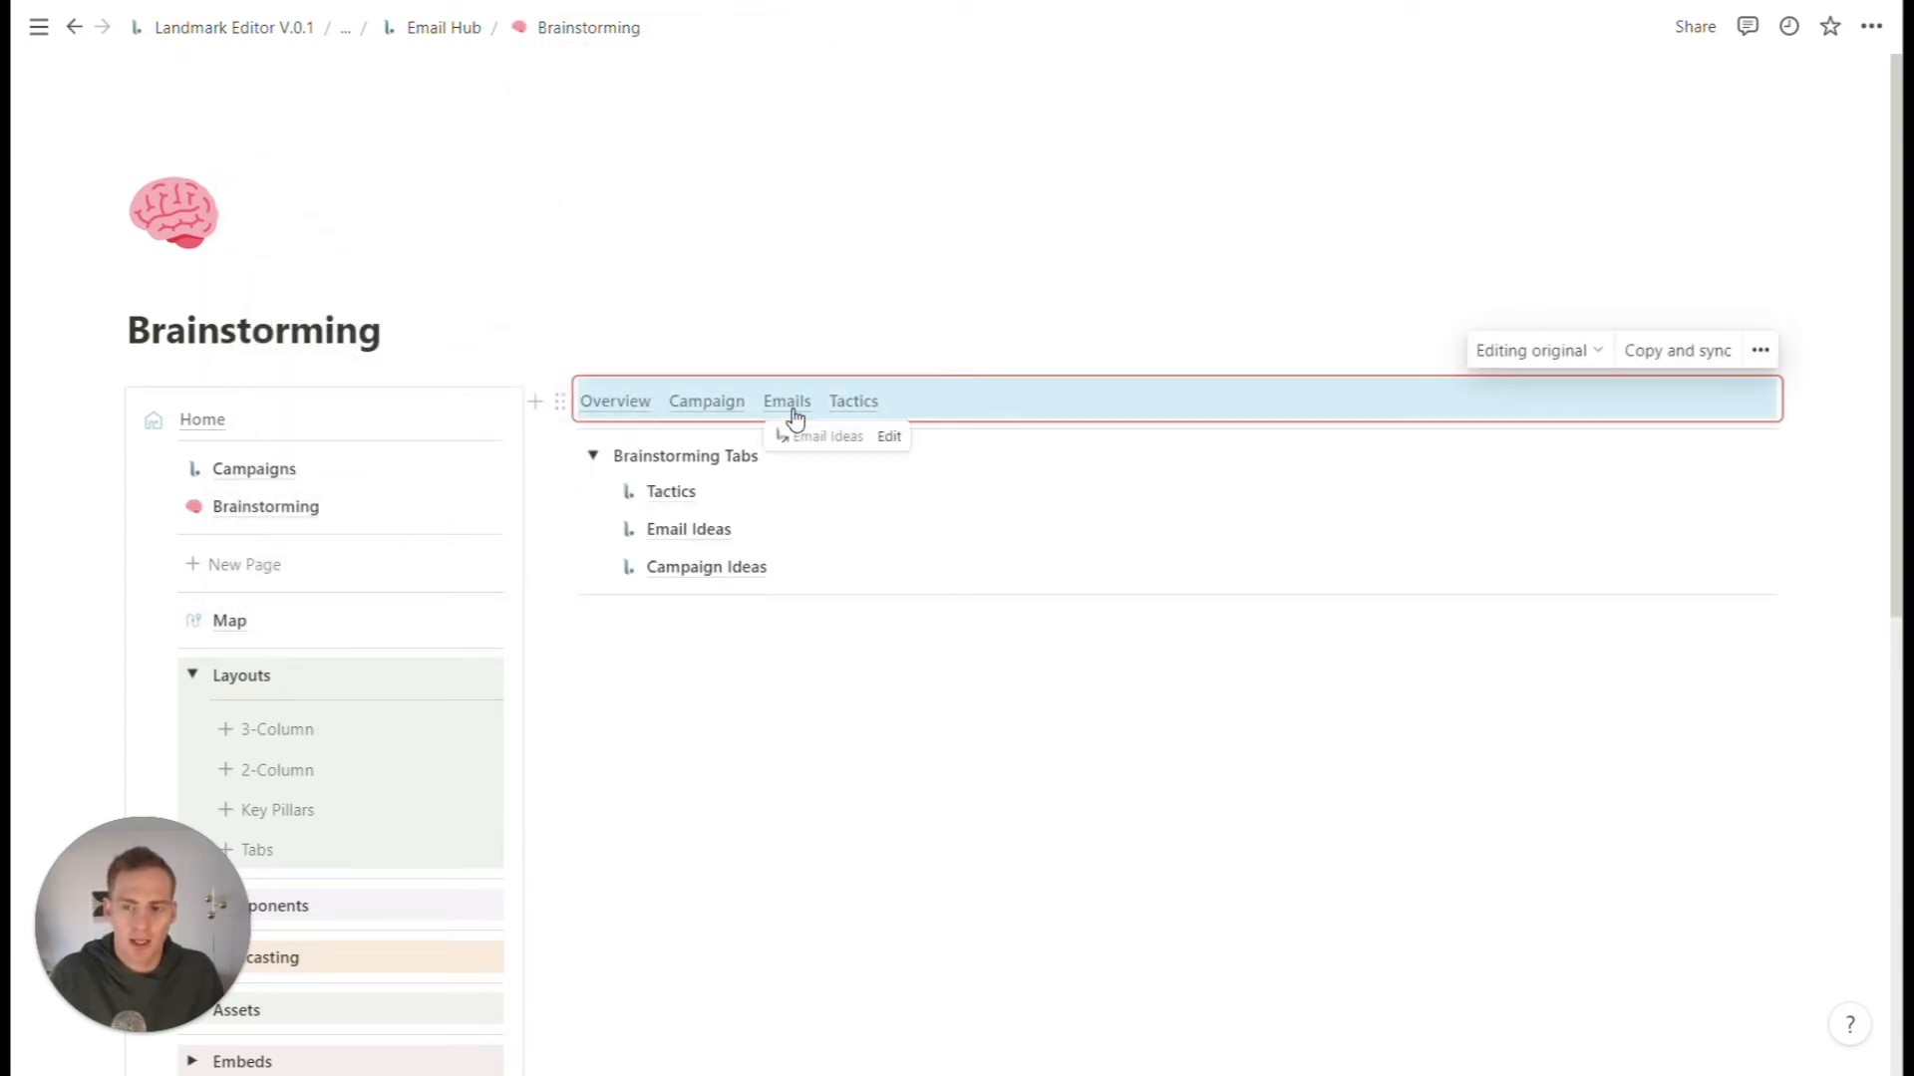
{"action": "mouse_move", "coordinate": [643, 409]}
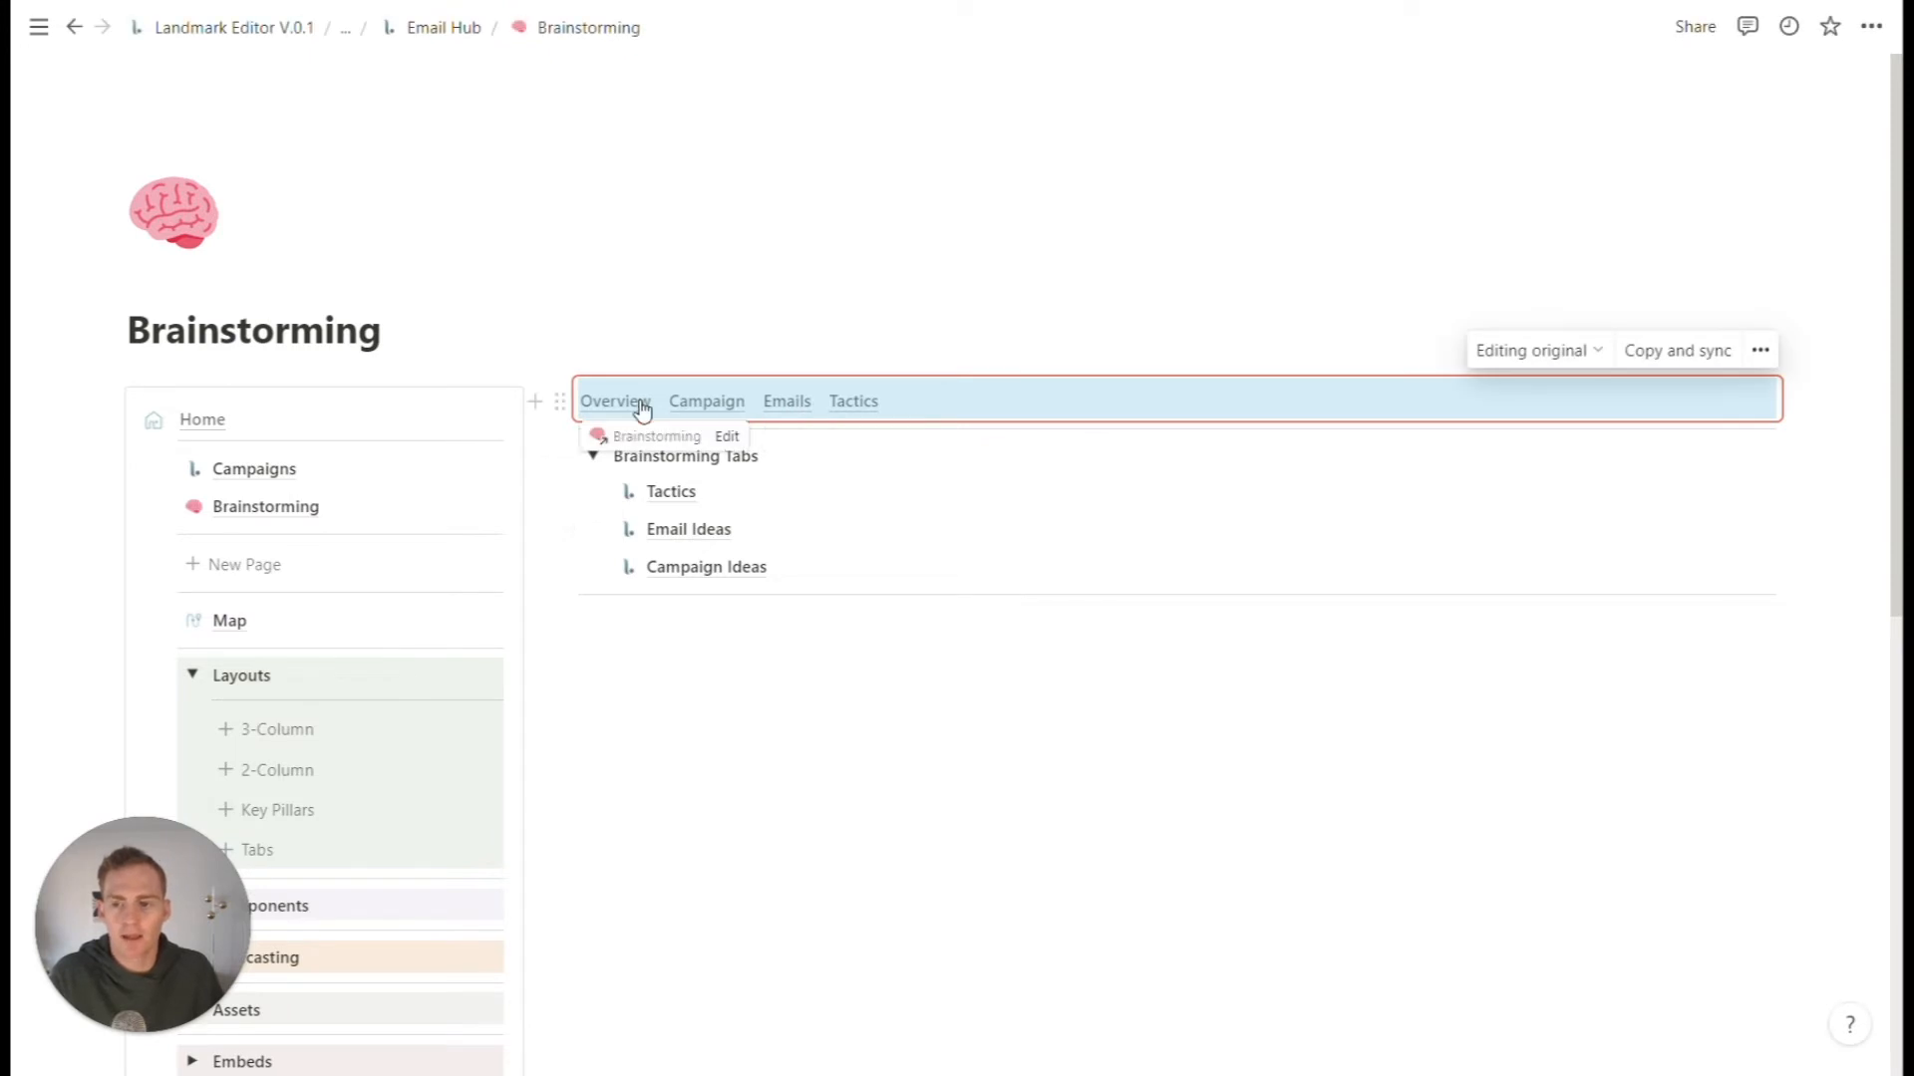
- Place the synced row of tab links above the divider on the Campaign Ideas, Email Ideas and Tactics pages
{"action": "left_click", "coordinate": [706, 404]}
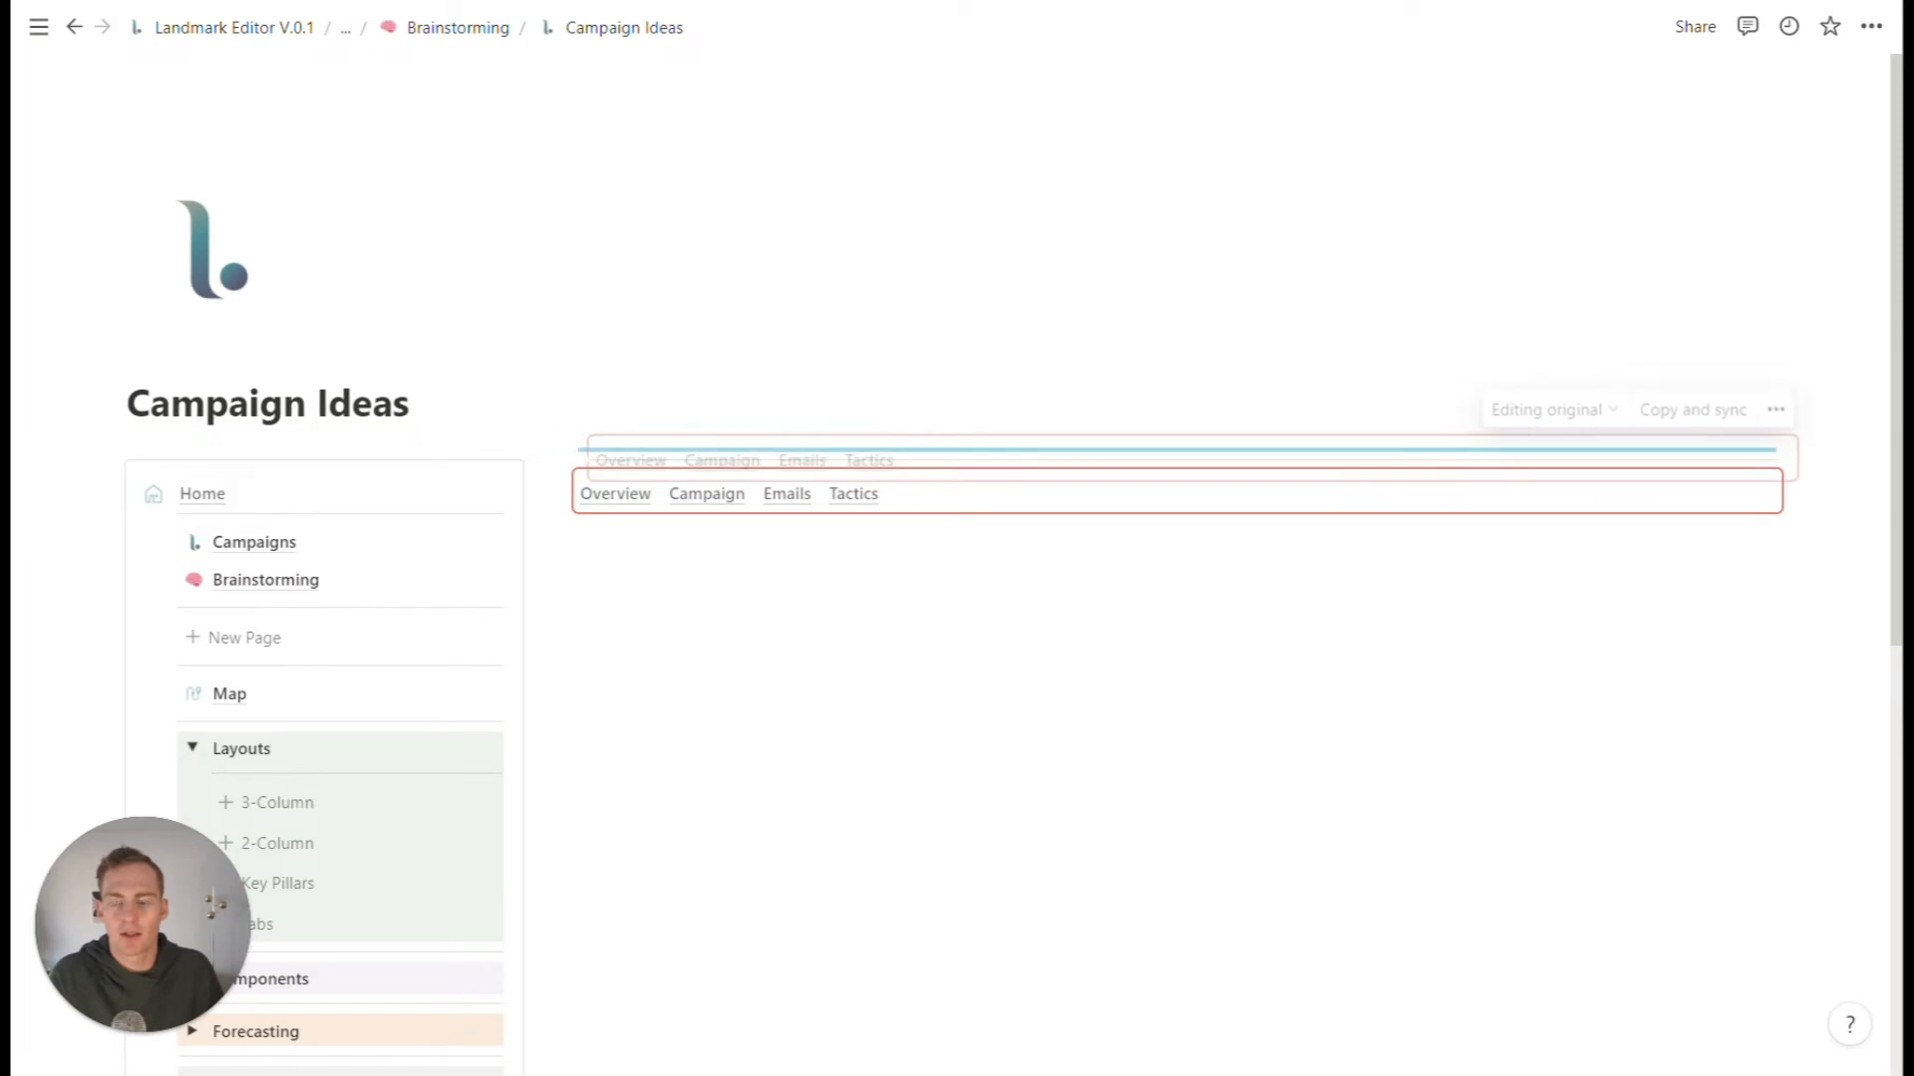
{"action": "left_click", "coordinate": [779, 478]}
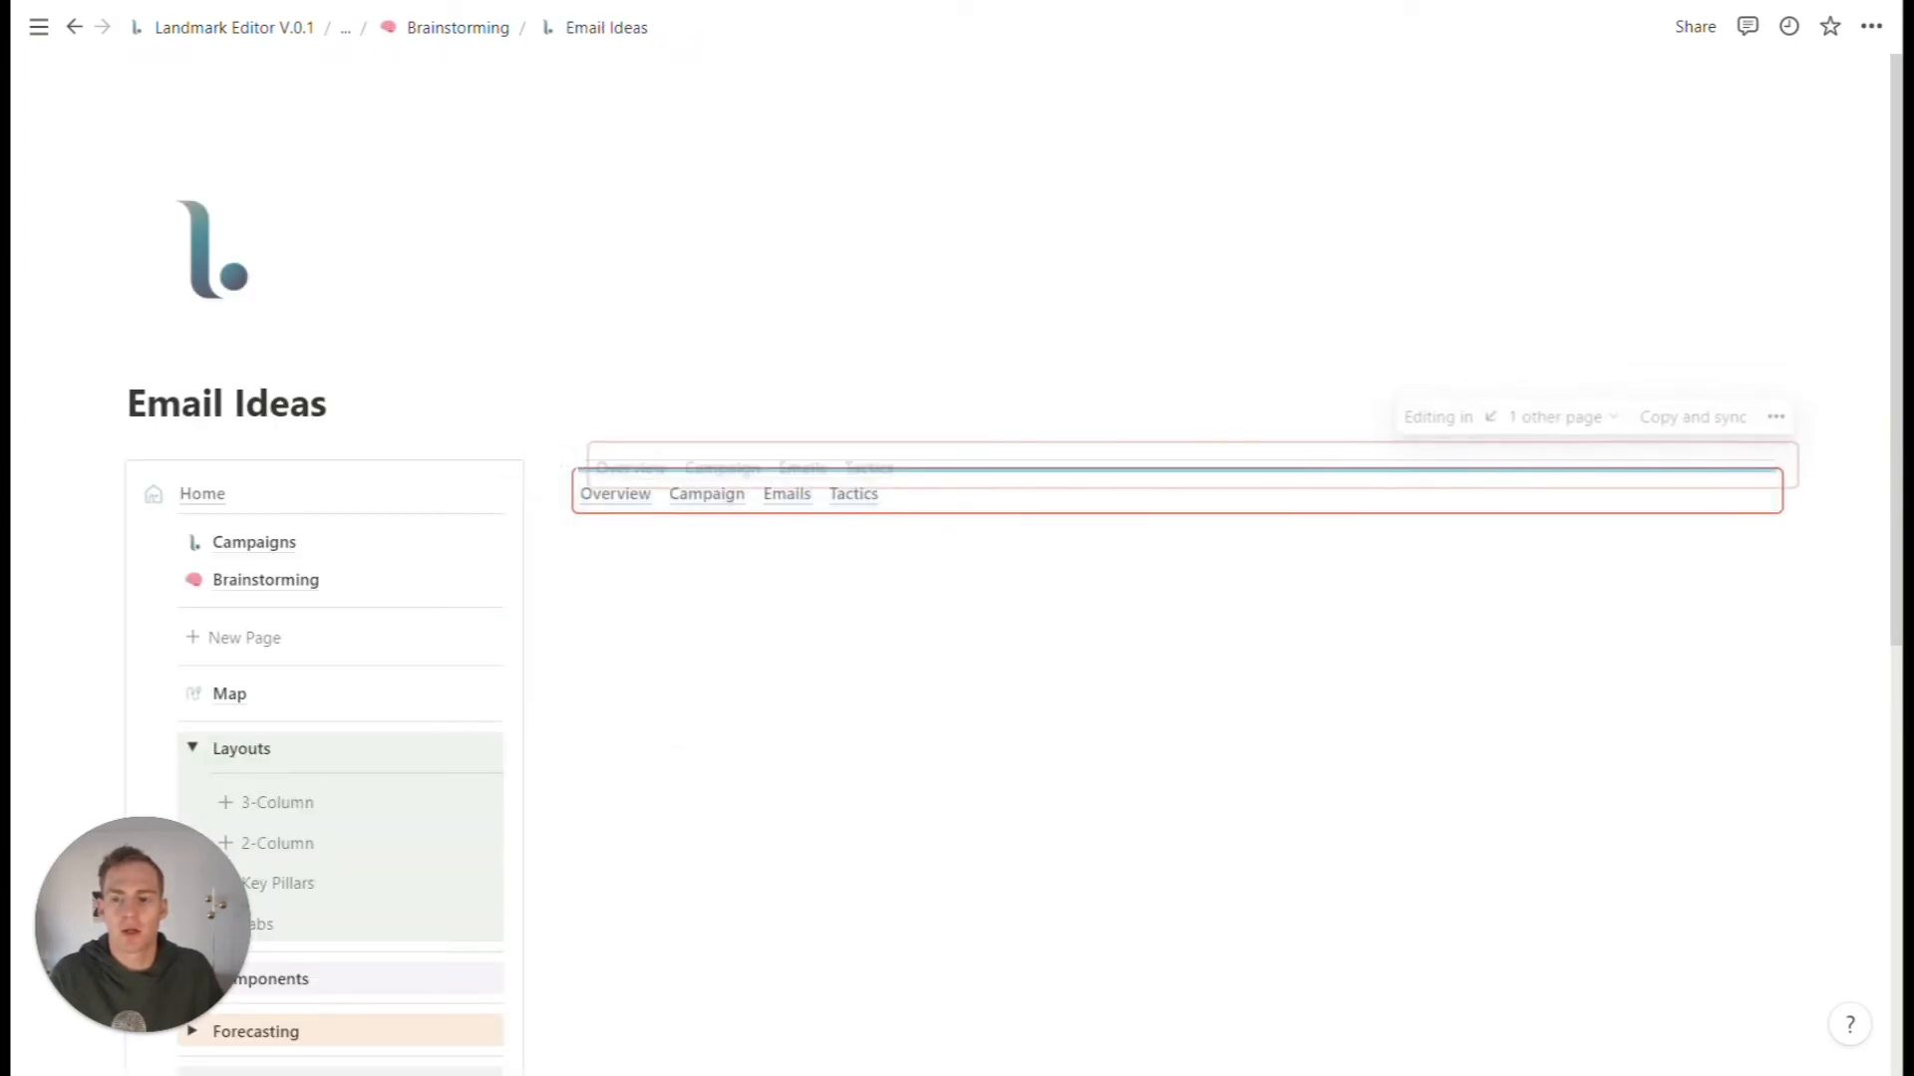
{"action": "left_click", "coordinate": [843, 477]}
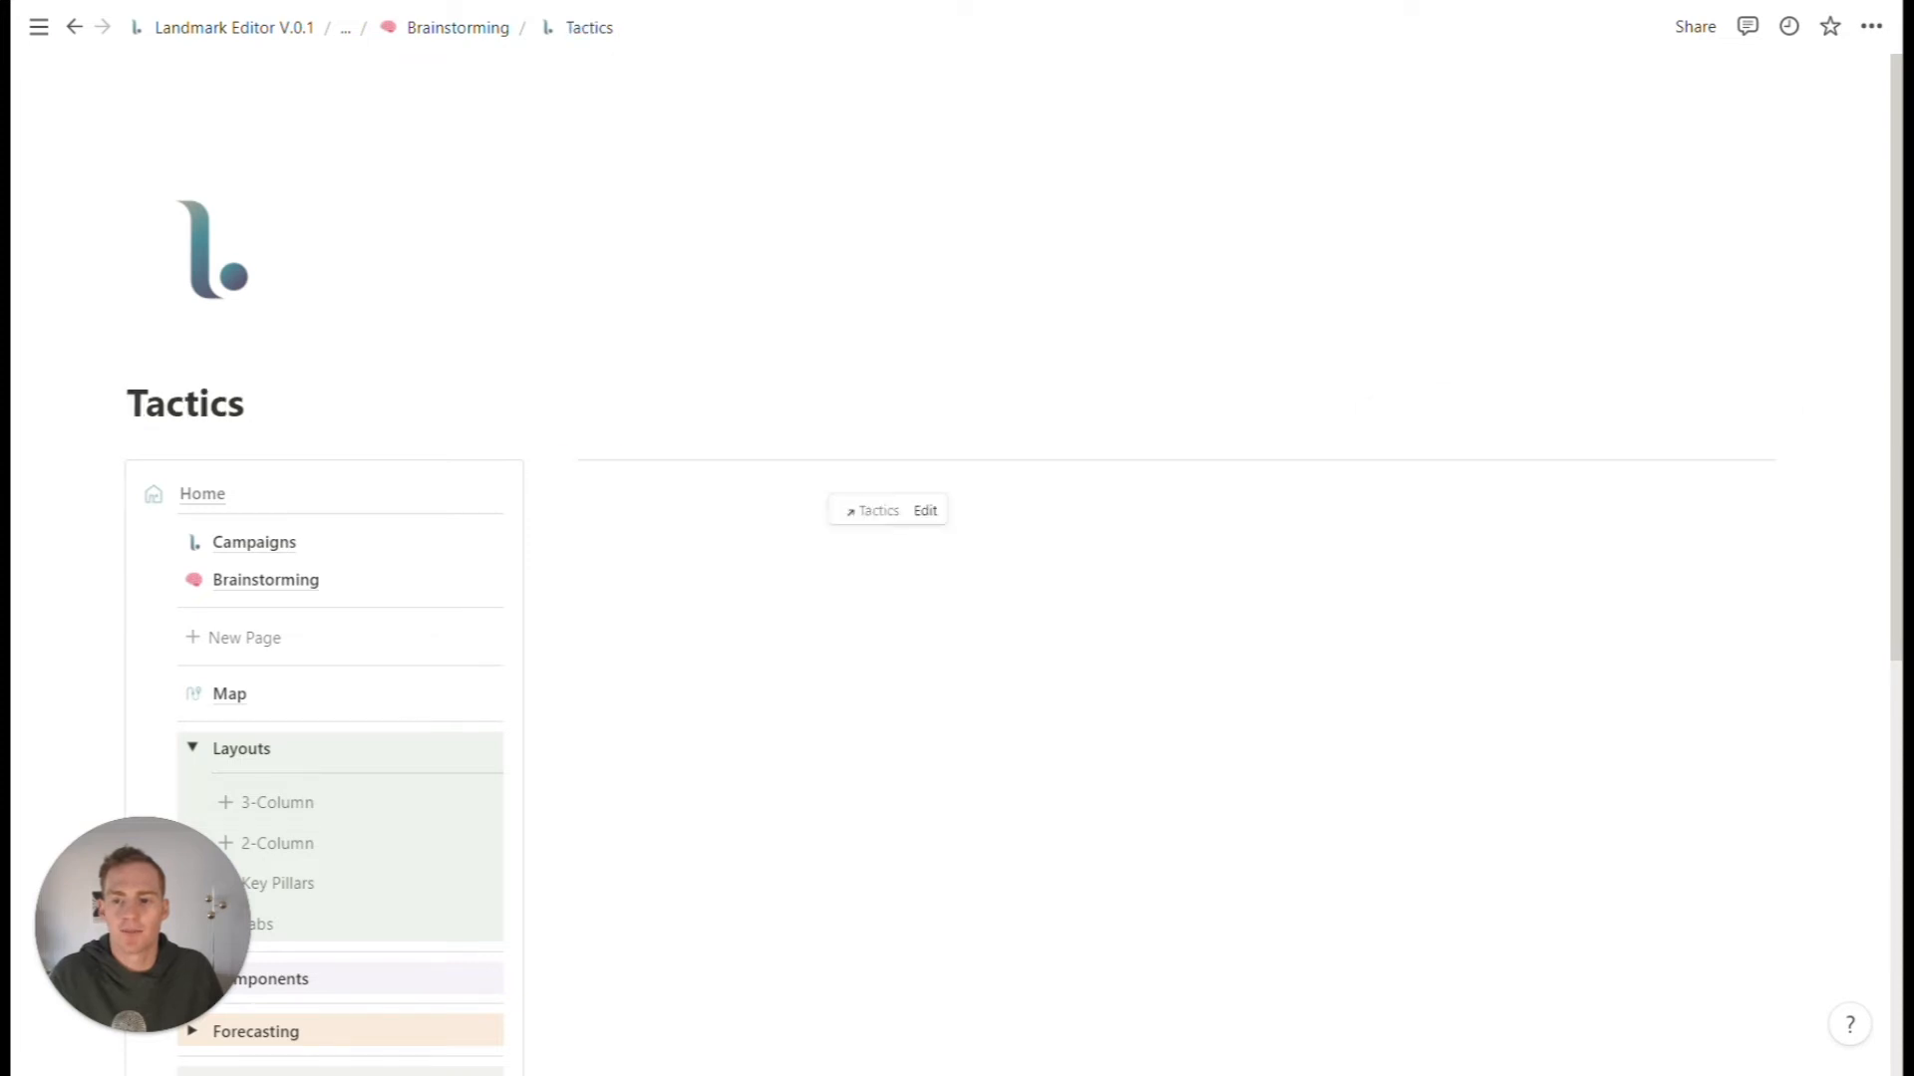
{"action": "left_click", "coordinate": [539, 459]}
{"action": "key", "text": "ctrl+v"}
{"action": "left_click_drag", "start_coordinate": [560, 493], "coordinate": [576, 464]}
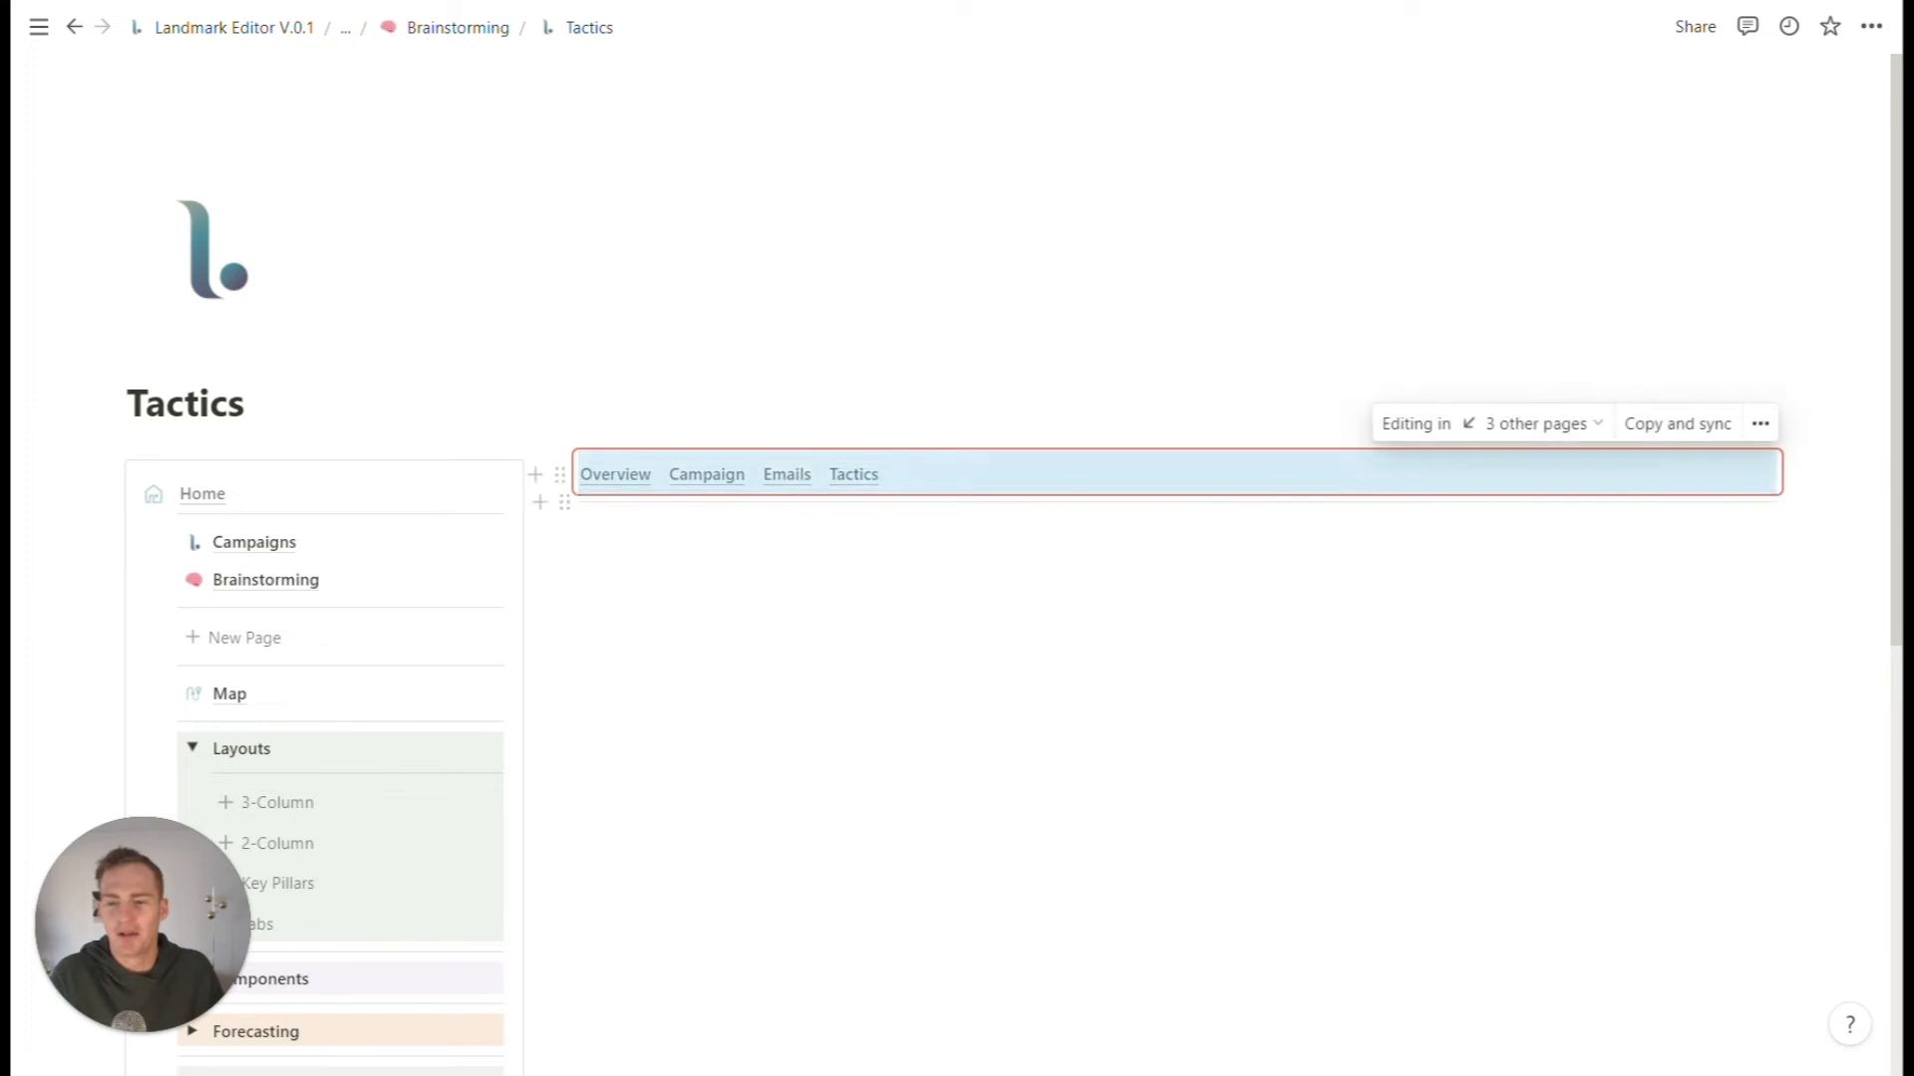
- Return to the Brainstorming page through the Overview tab link and collapse the Brainstorming Tabs and Layouts toggles
{"action": "left_click", "coordinate": [615, 476]}
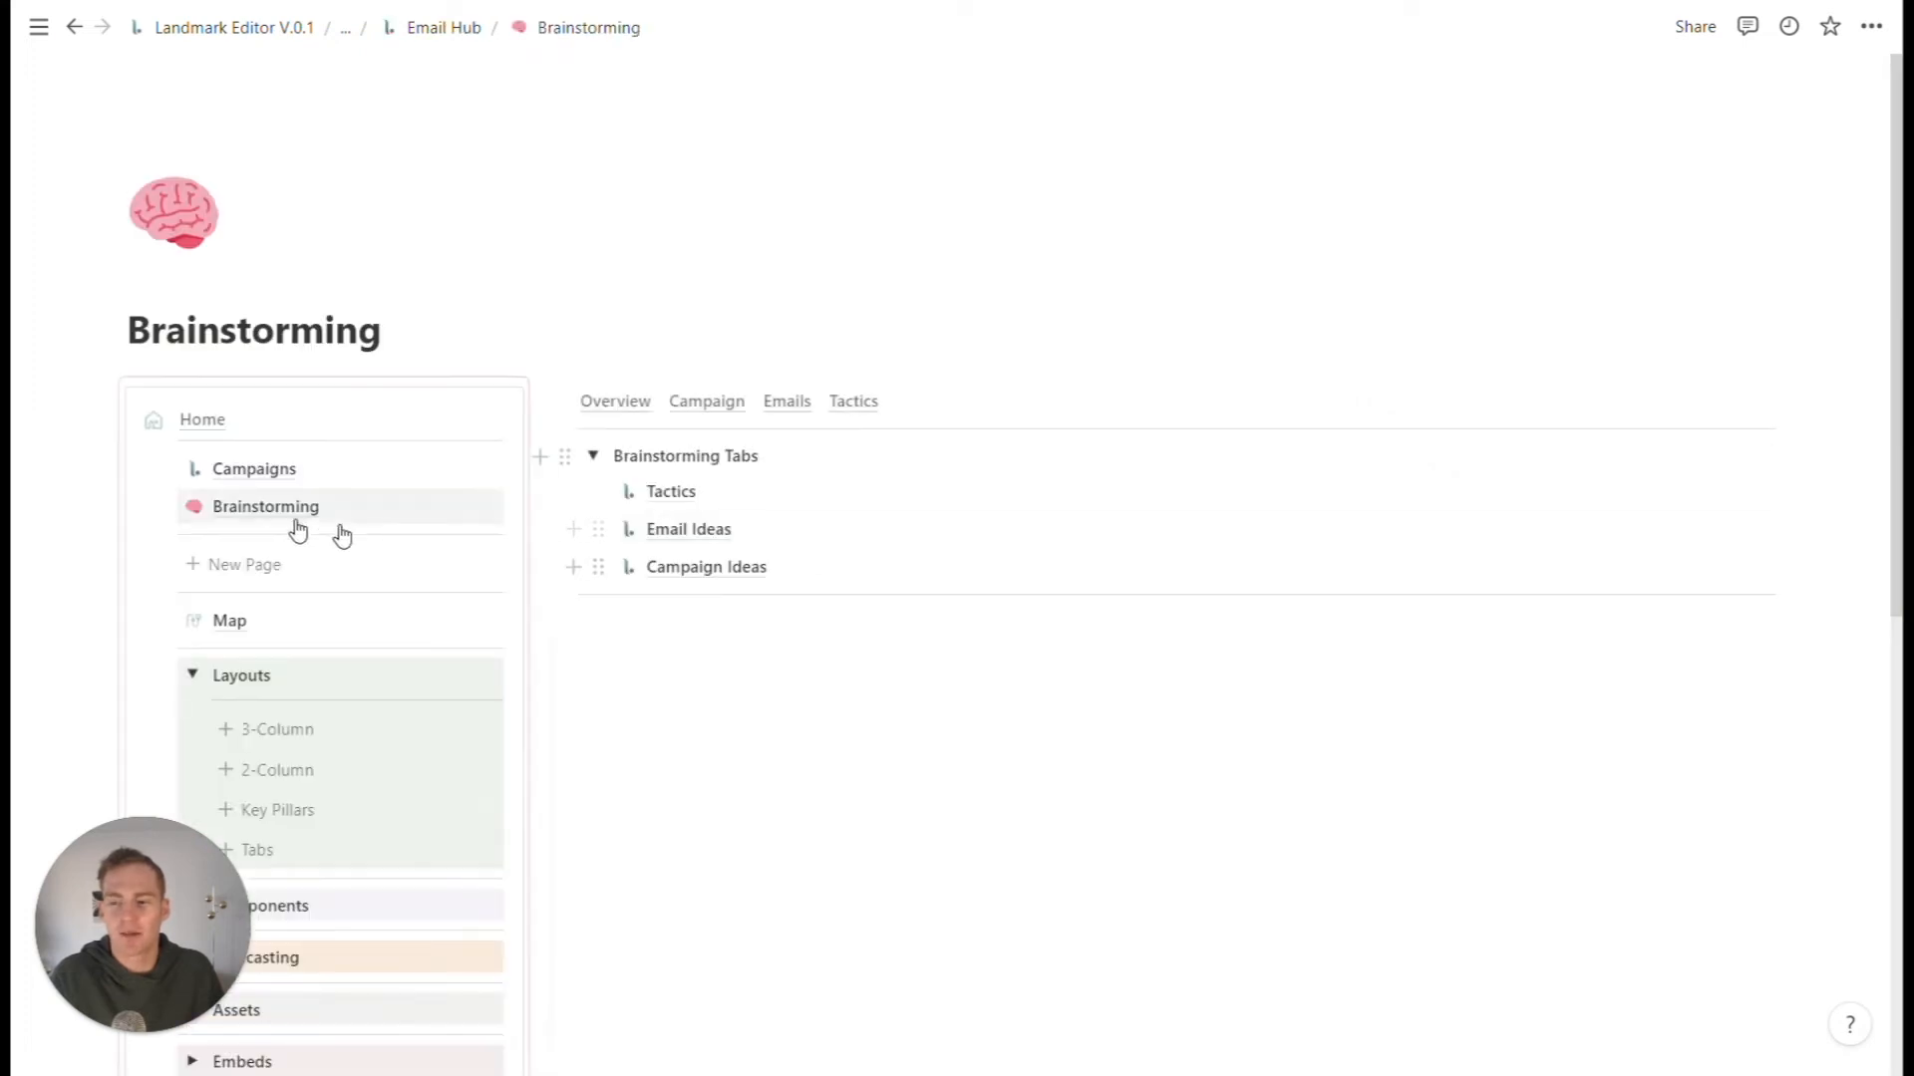
{"action": "left_click", "coordinate": [595, 457]}
{"action": "left_click", "coordinate": [193, 675]}
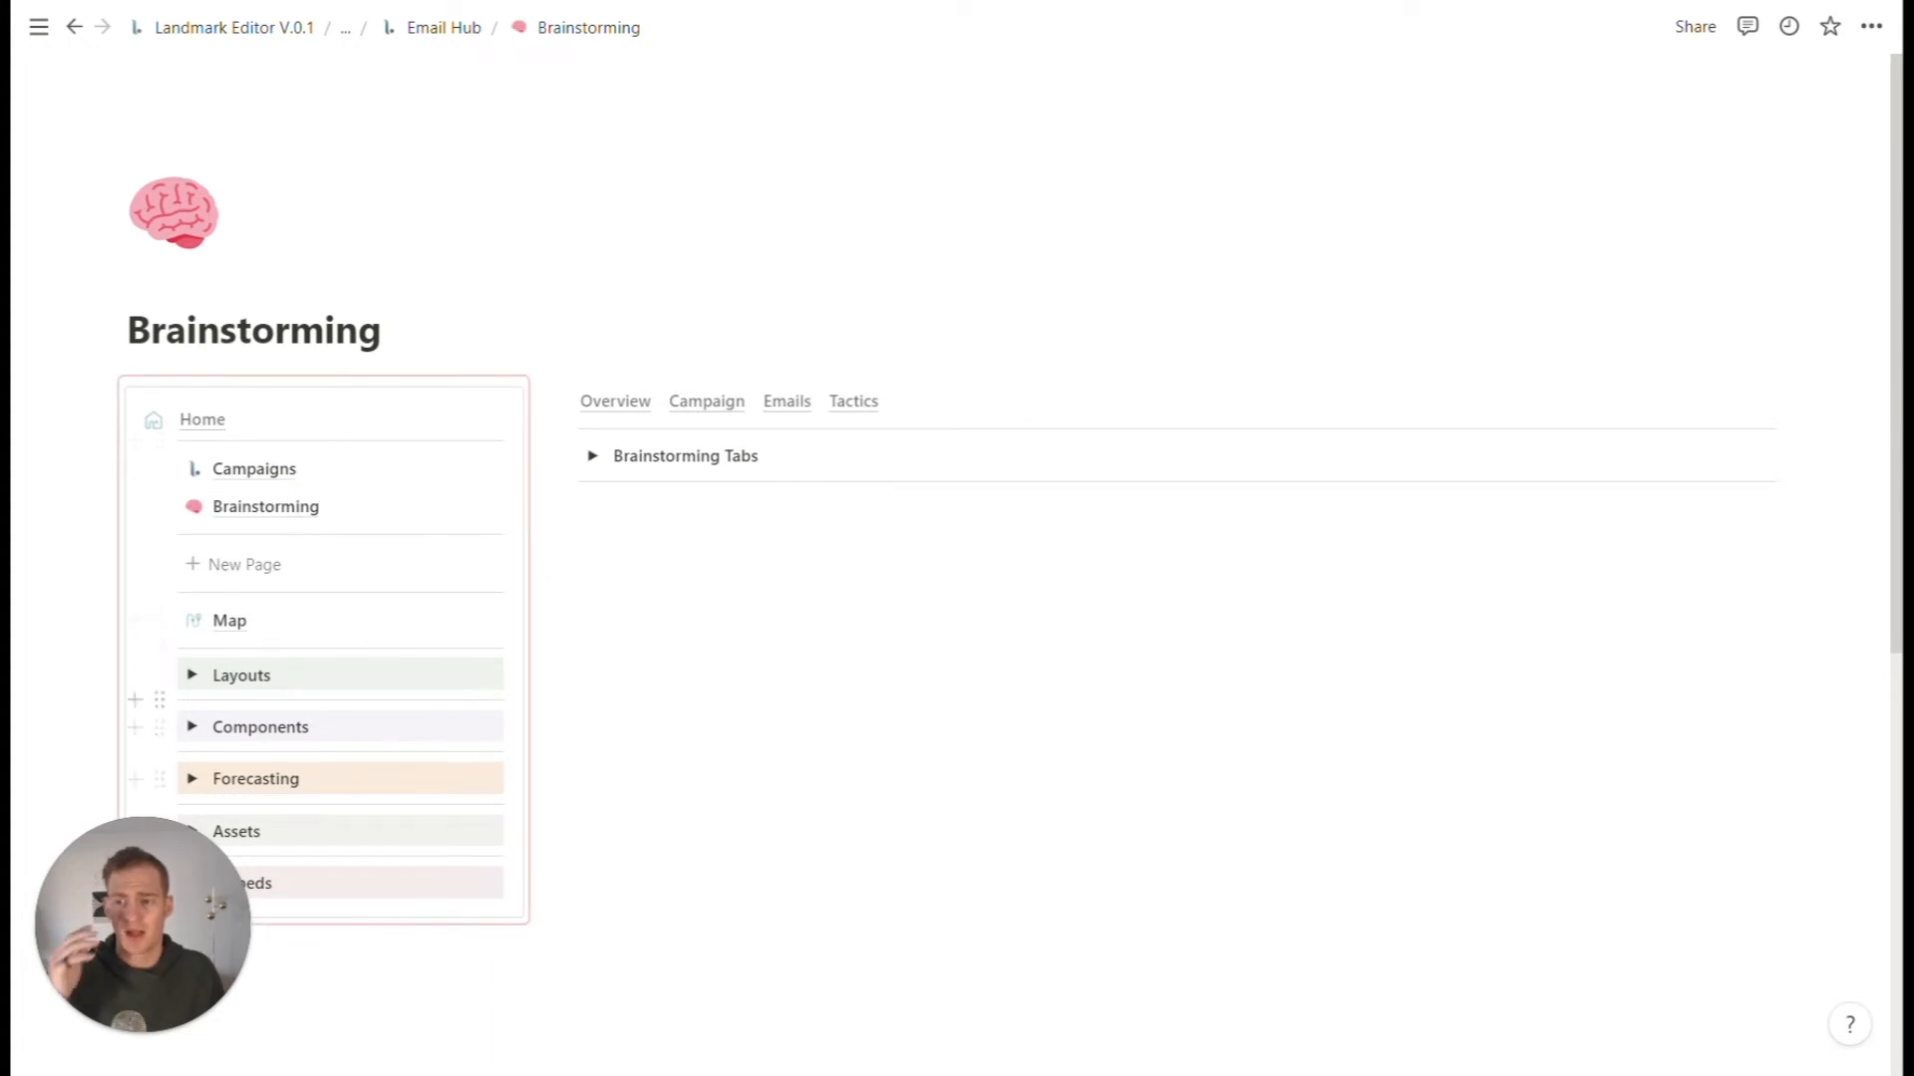
{"action": "scroll", "coordinate": [406, 661], "scroll_direction": "down", "scroll_amount": 2}
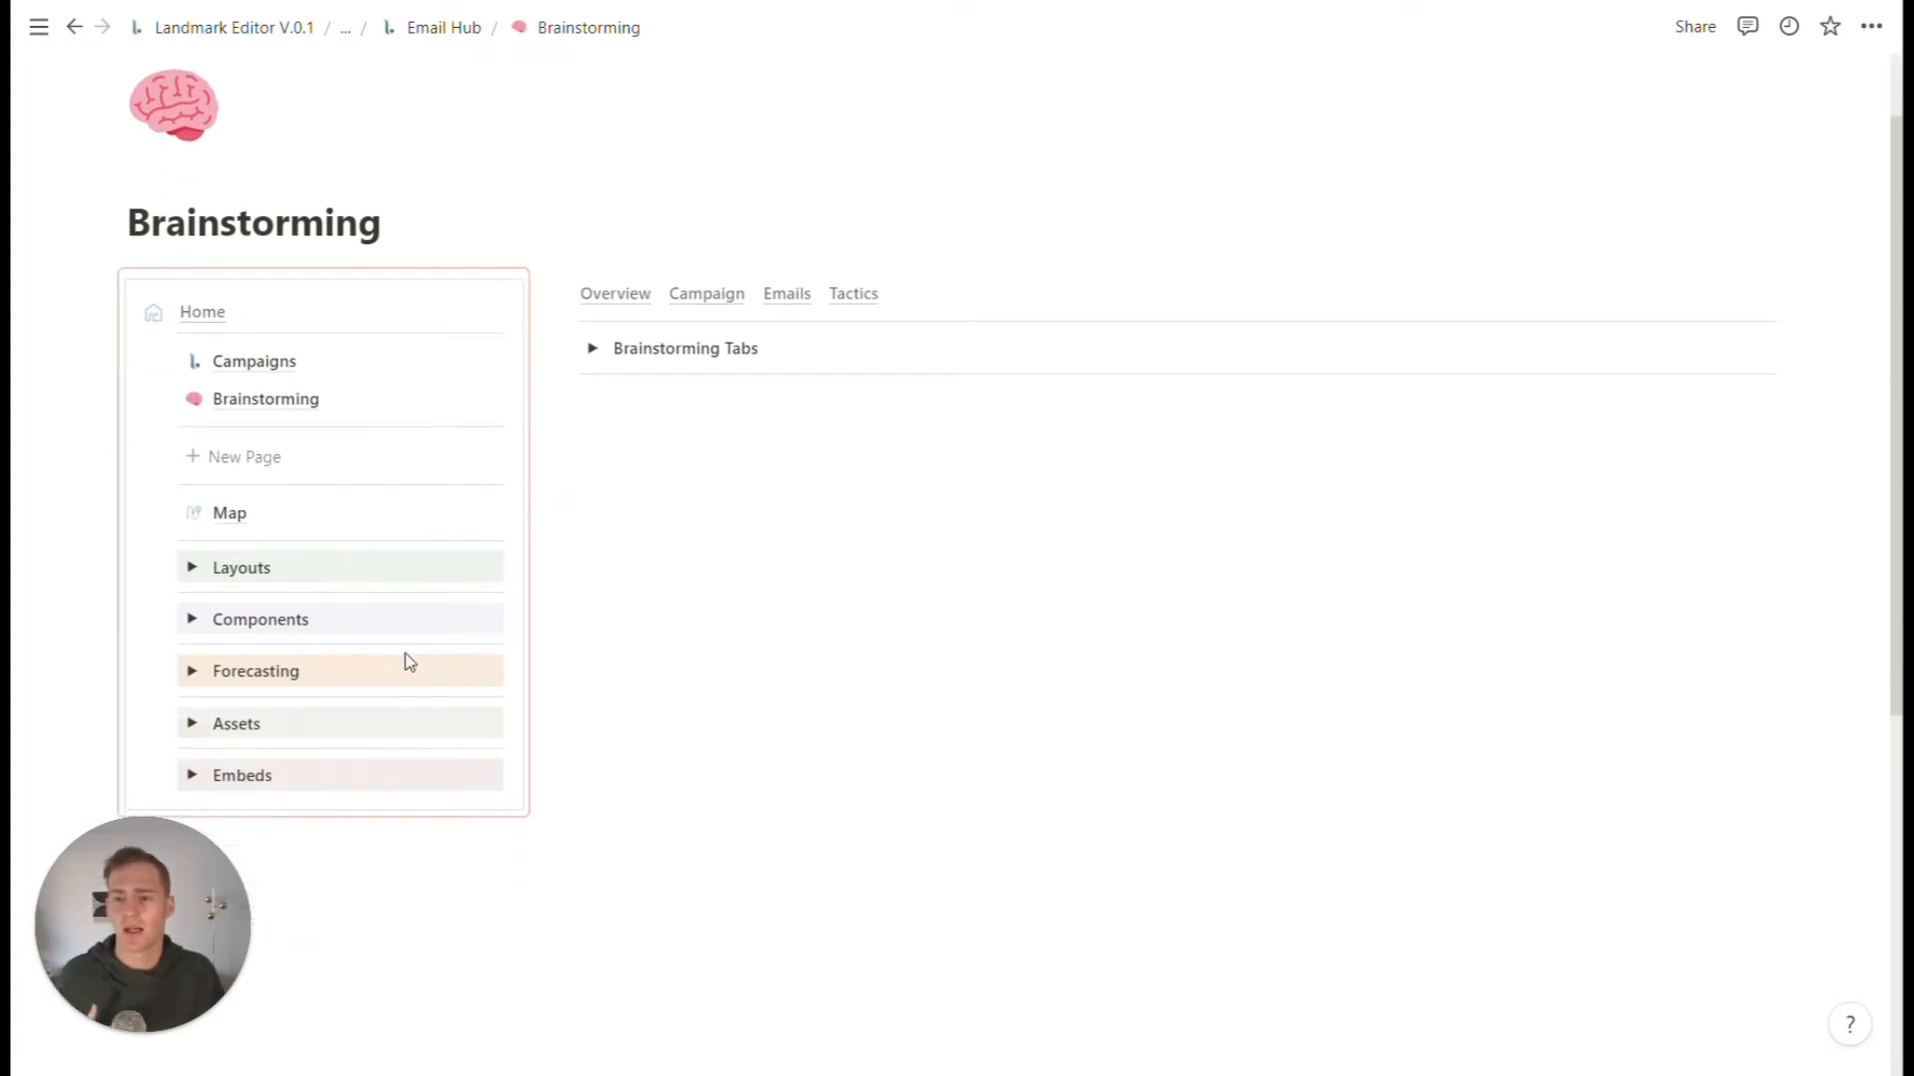
{"action": "scroll", "coordinate": [405, 662], "scroll_direction": "up", "scroll_amount": 1}
{"action": "scroll", "coordinate": [405, 615], "scroll_direction": "up", "scroll_amount": 1}
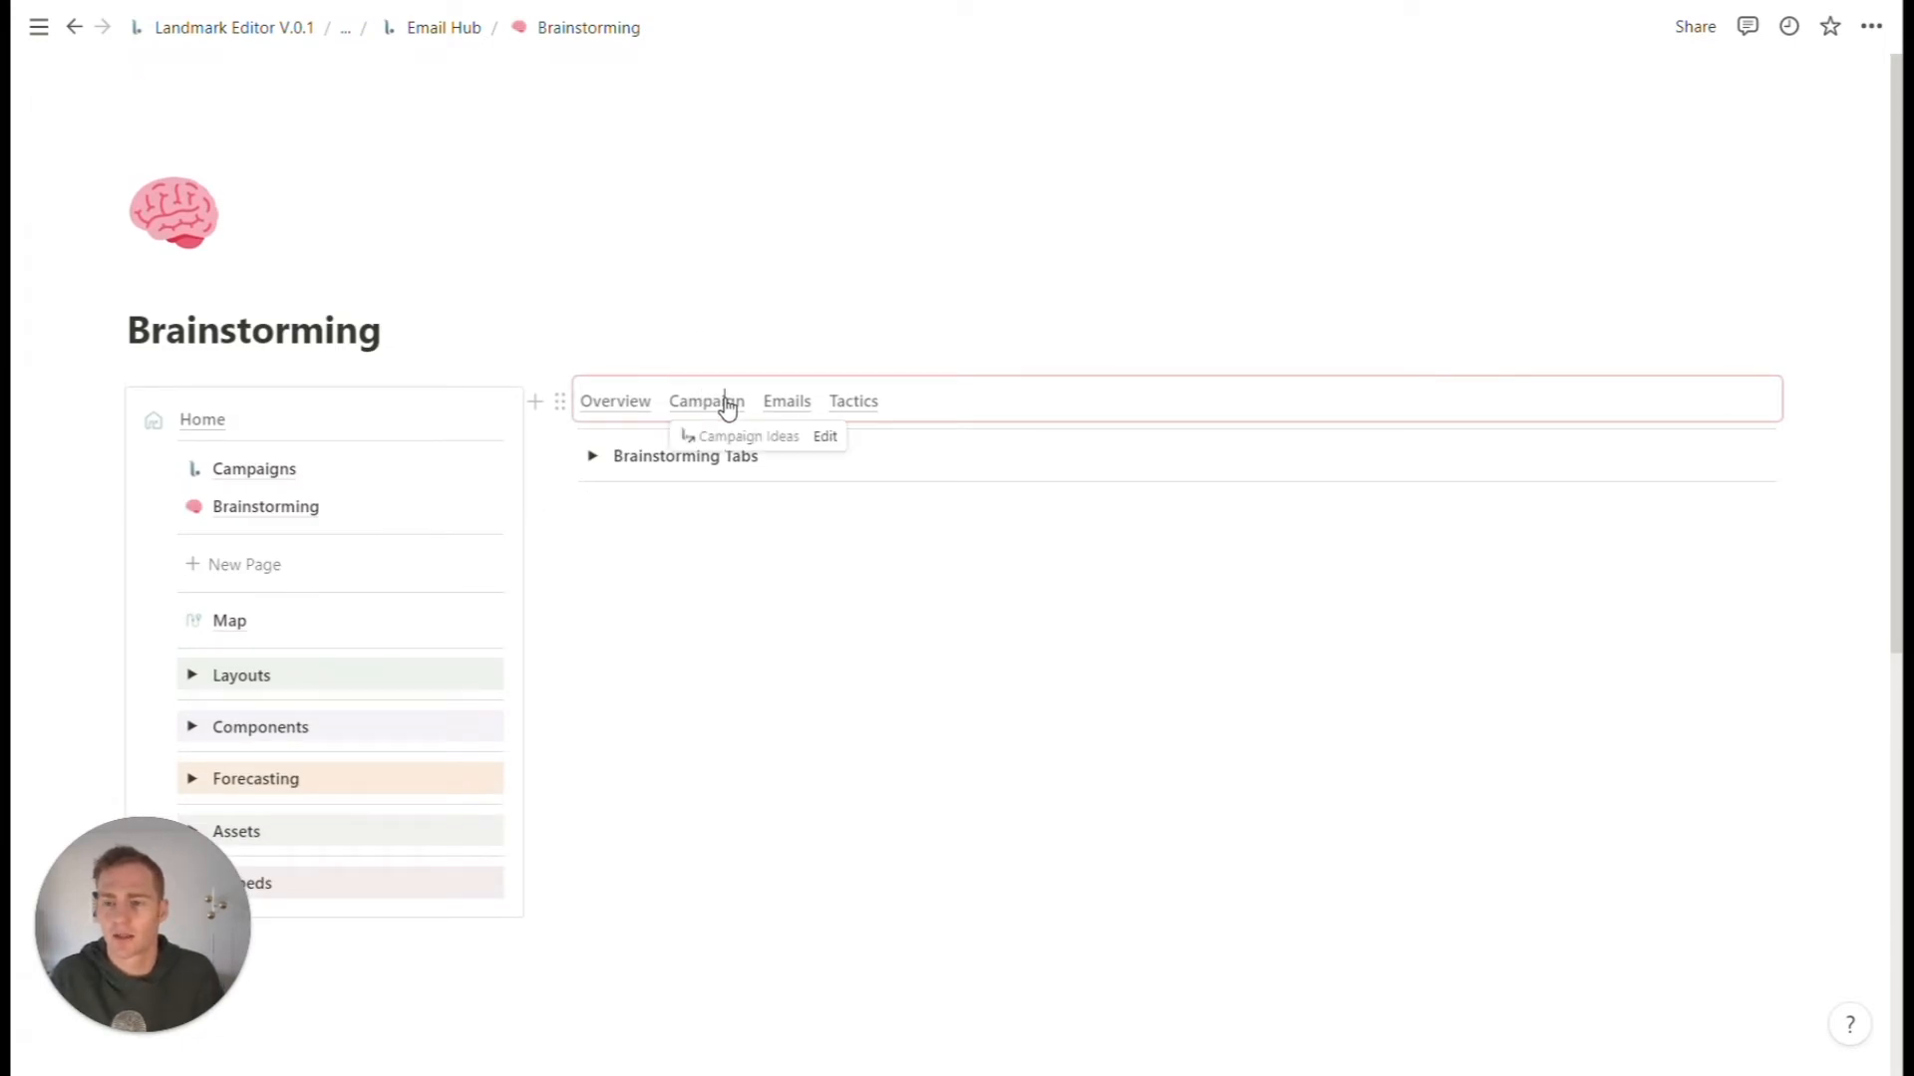
- Add the Emails Table component below the tab row on the Email Ideas page and switch it to the Ideas view
{"action": "left_click", "coordinate": [727, 404]}
{"action": "left_click", "coordinate": [787, 478]}
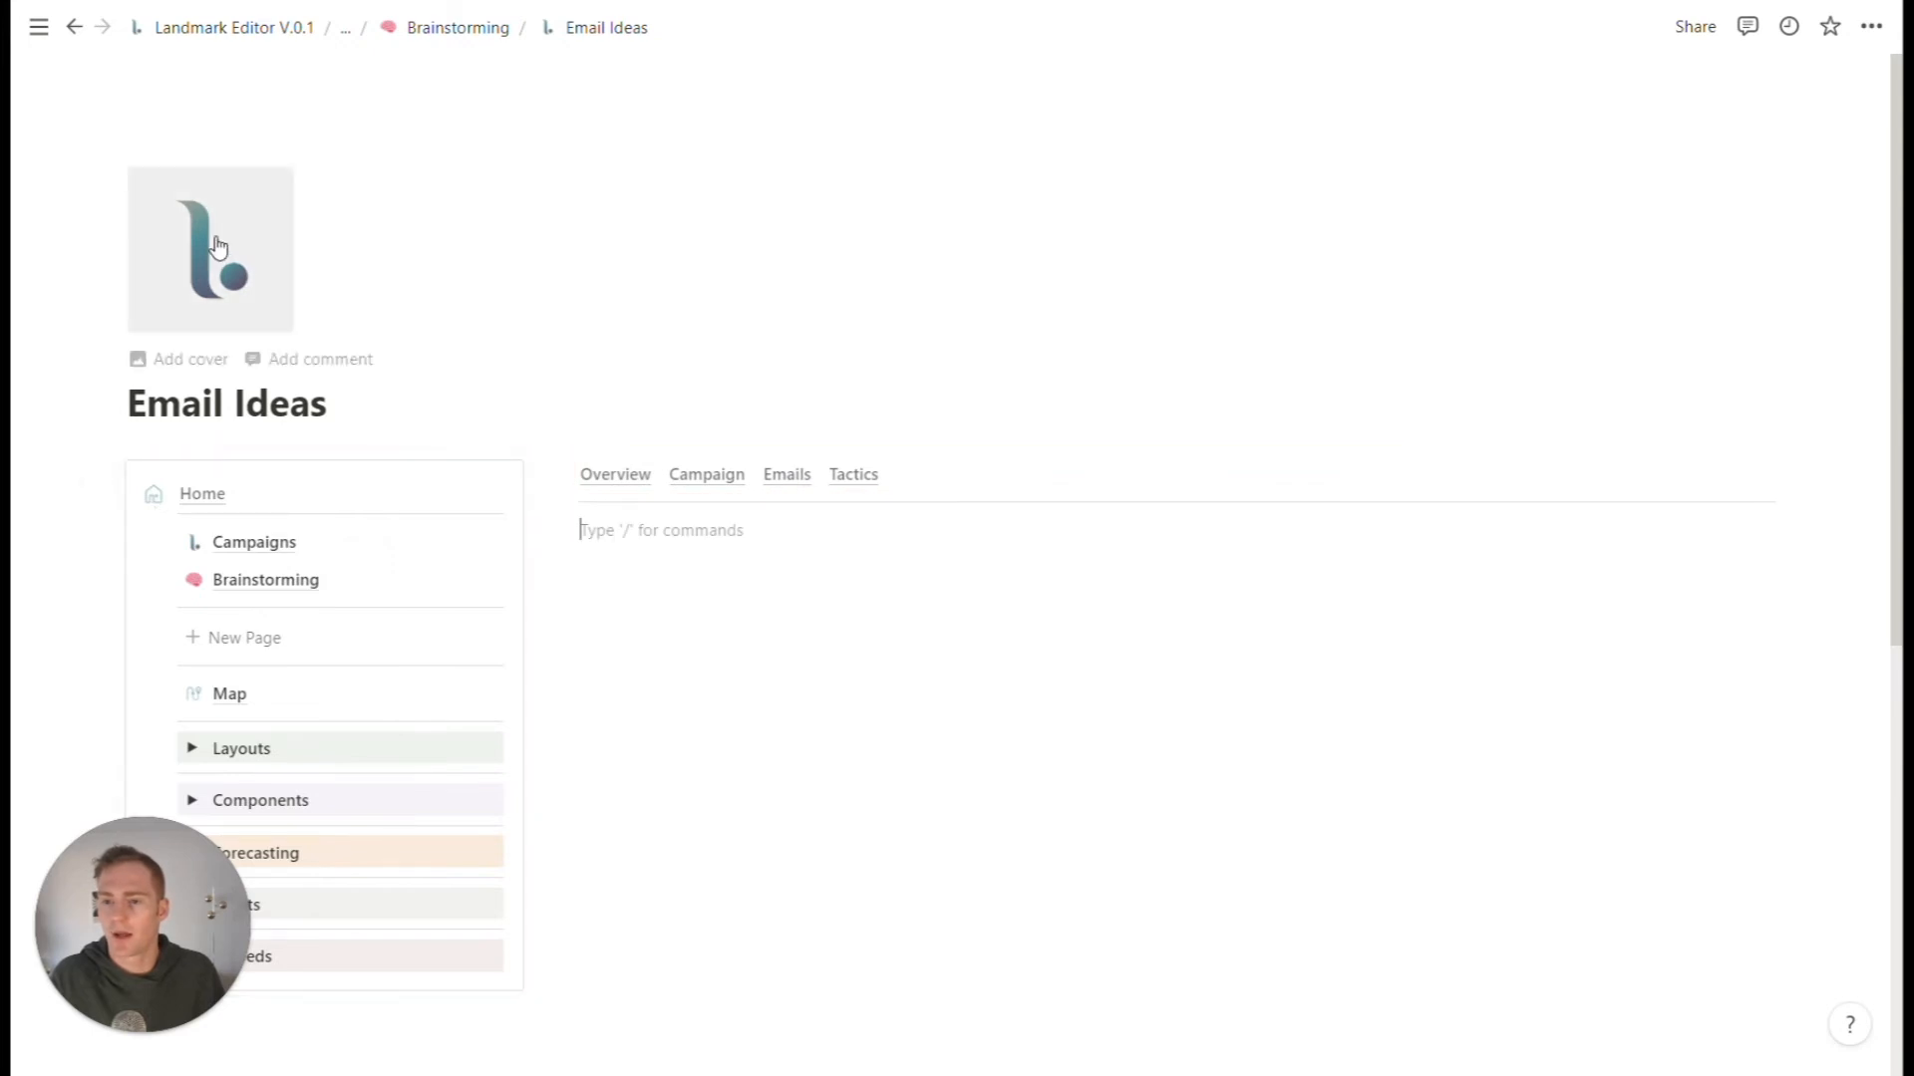
{"action": "left_click", "coordinate": [192, 801]}
{"action": "scroll", "coordinate": [385, 667], "scroll_direction": "down", "scroll_amount": 1}
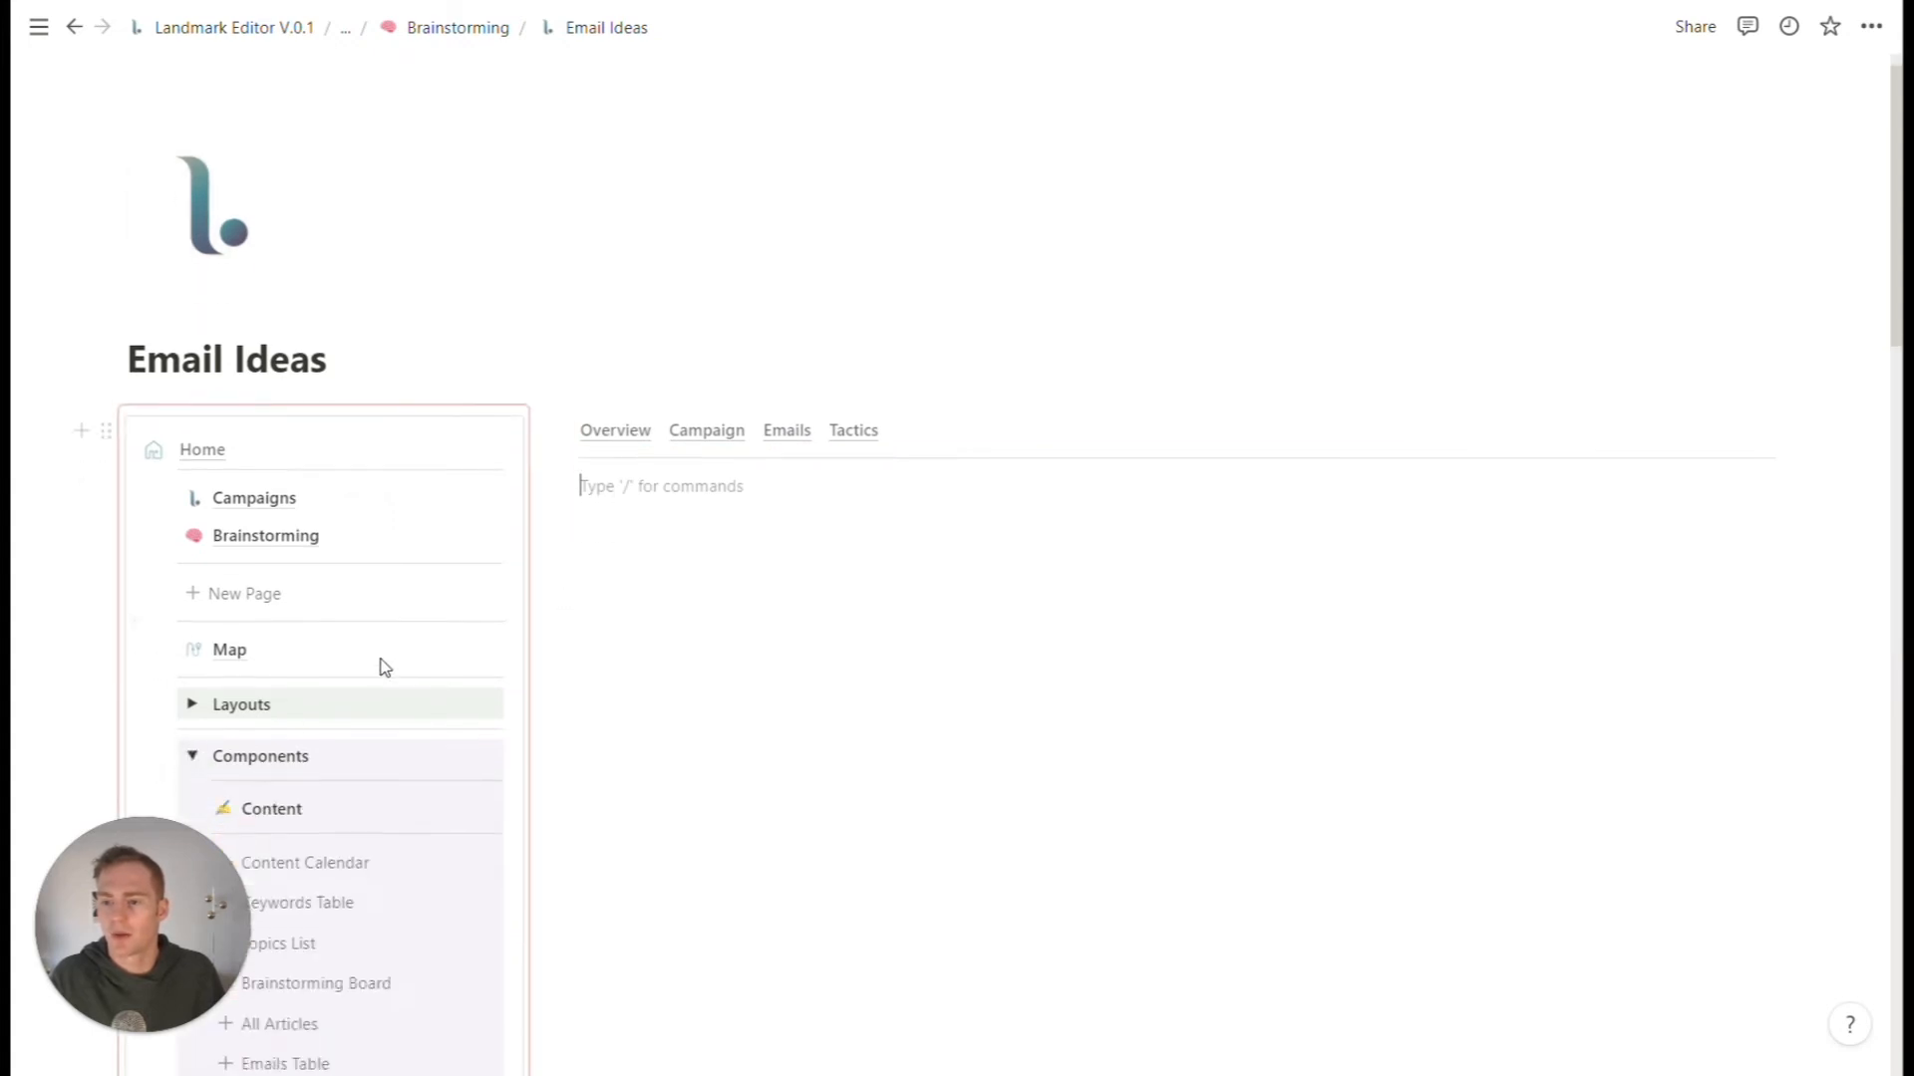
{"action": "scroll", "coordinate": [385, 666], "scroll_direction": "down", "scroll_amount": 5}
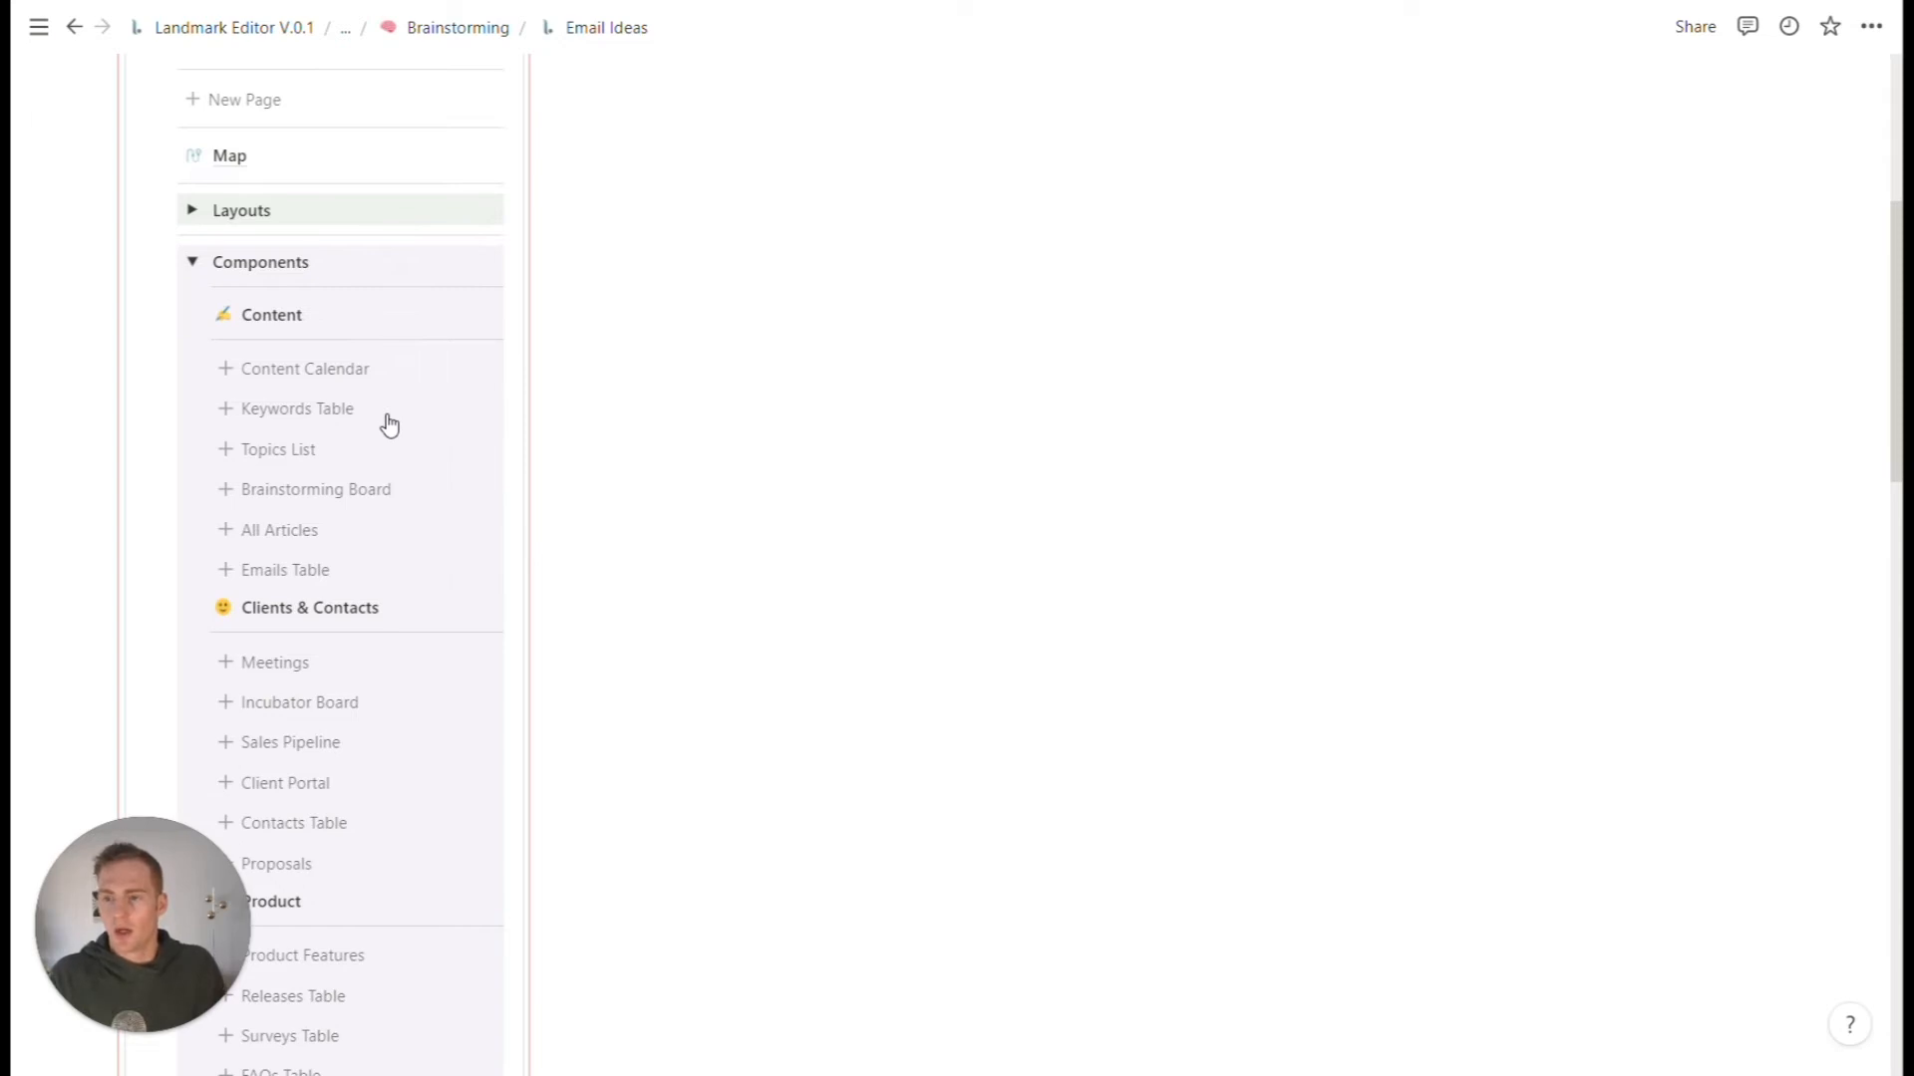
{"action": "scroll", "coordinate": [386, 423], "scroll_direction": "down", "scroll_amount": 1}
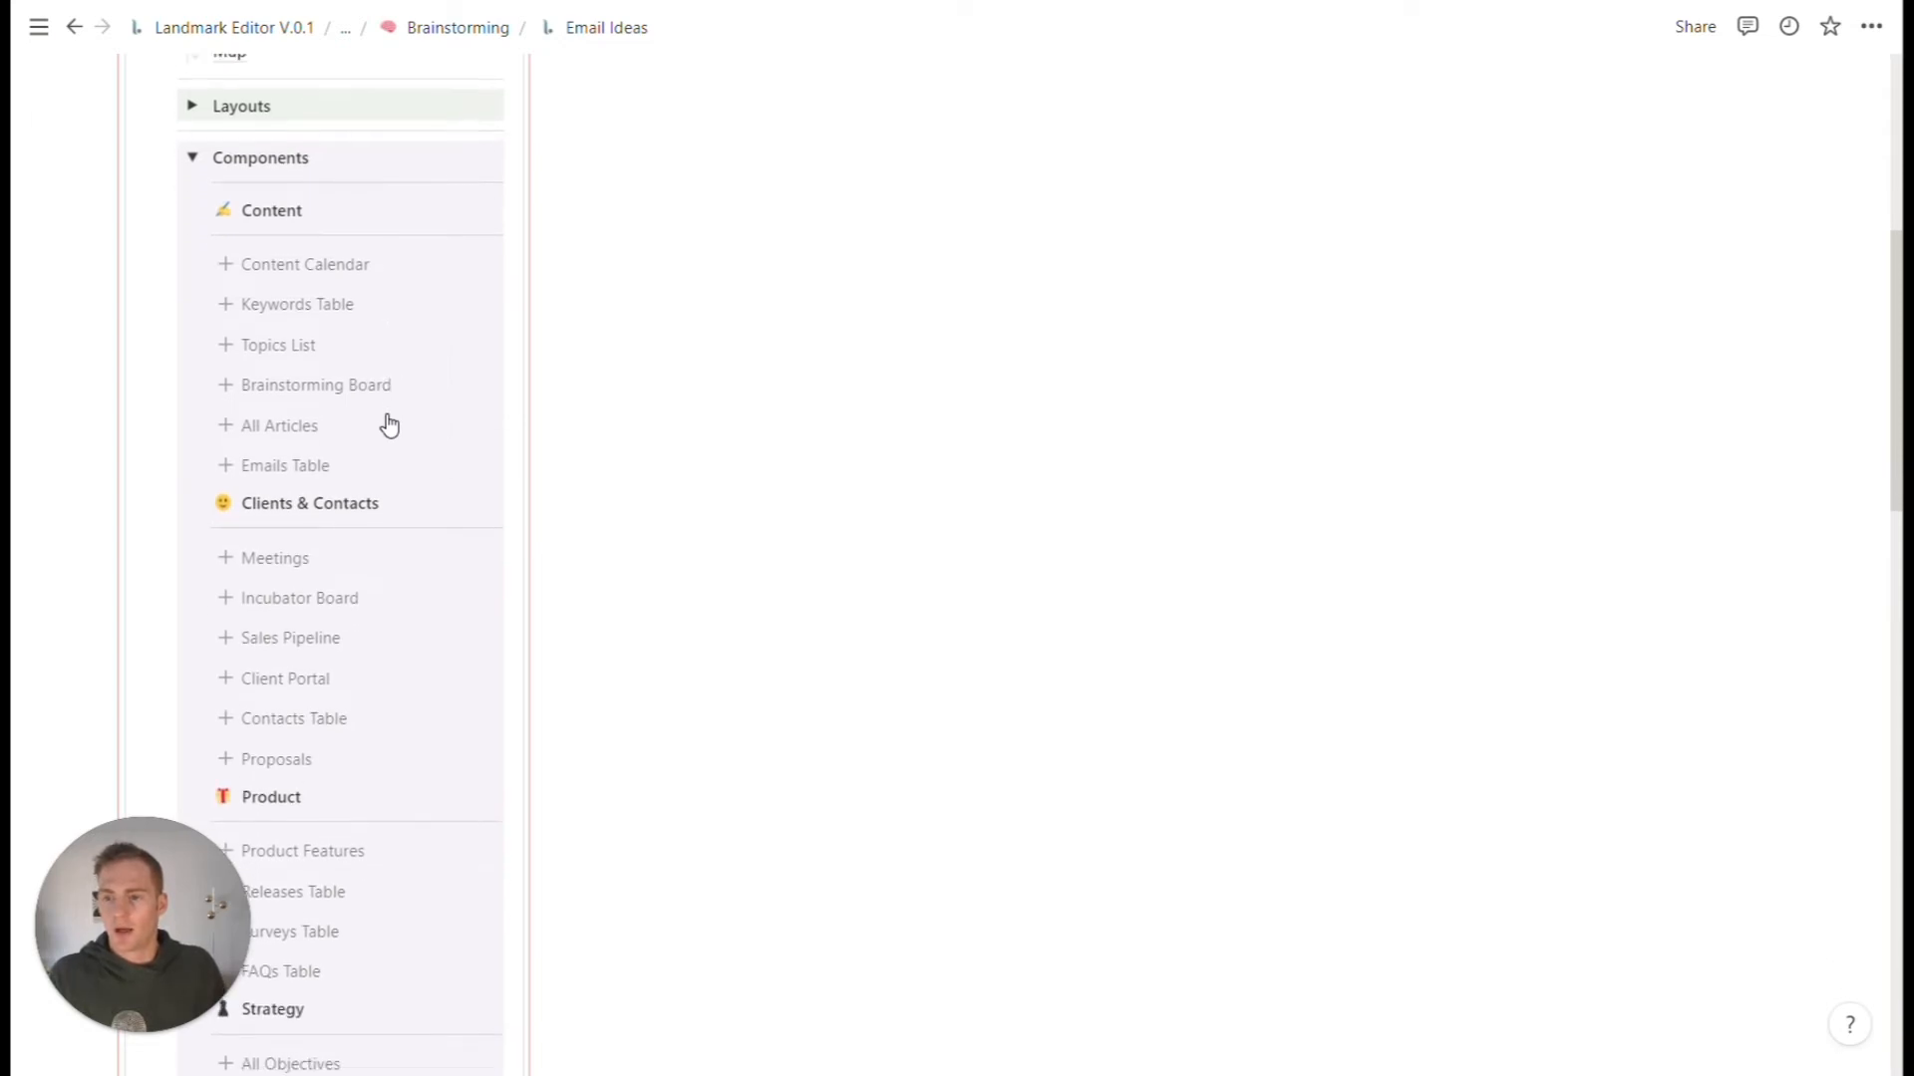
{"action": "left_click", "coordinate": [320, 464]}
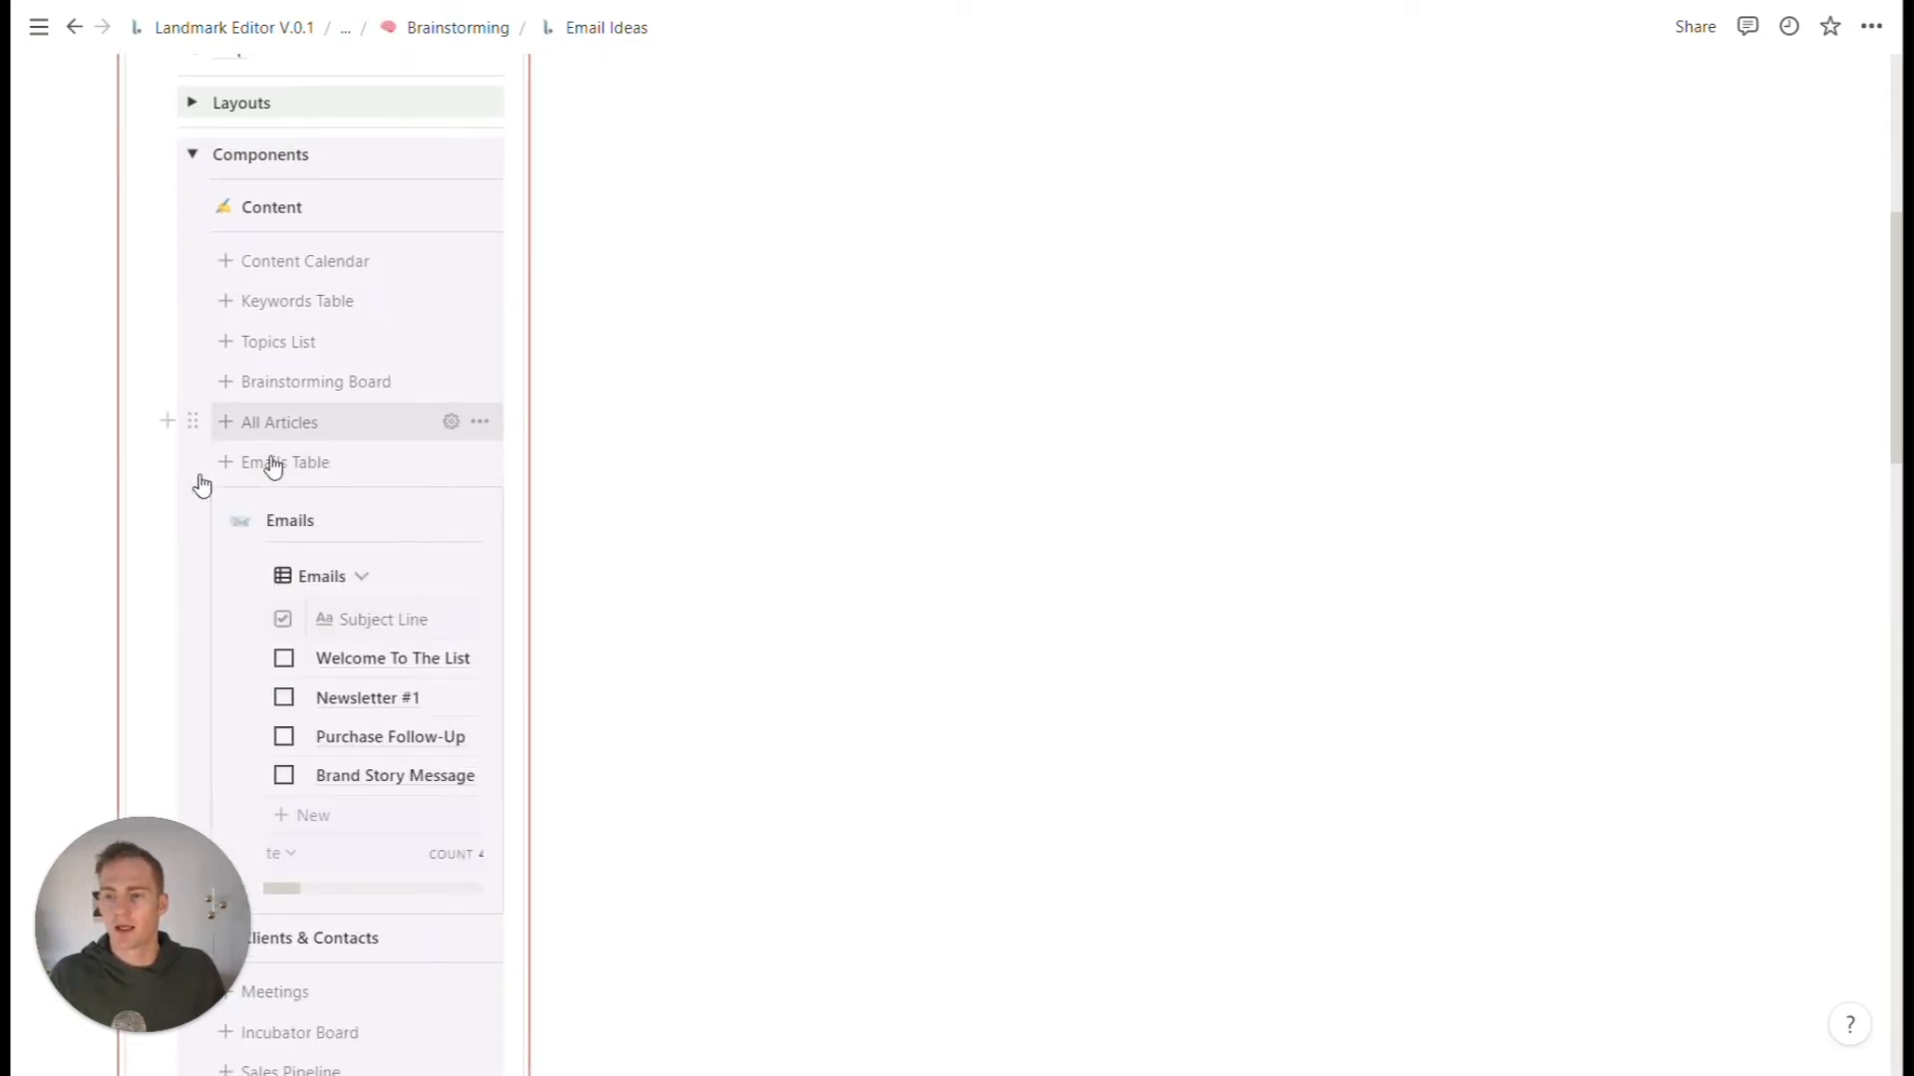
{"action": "left_click_drag", "start_coordinate": [192, 505], "coordinate": [805, 301]}
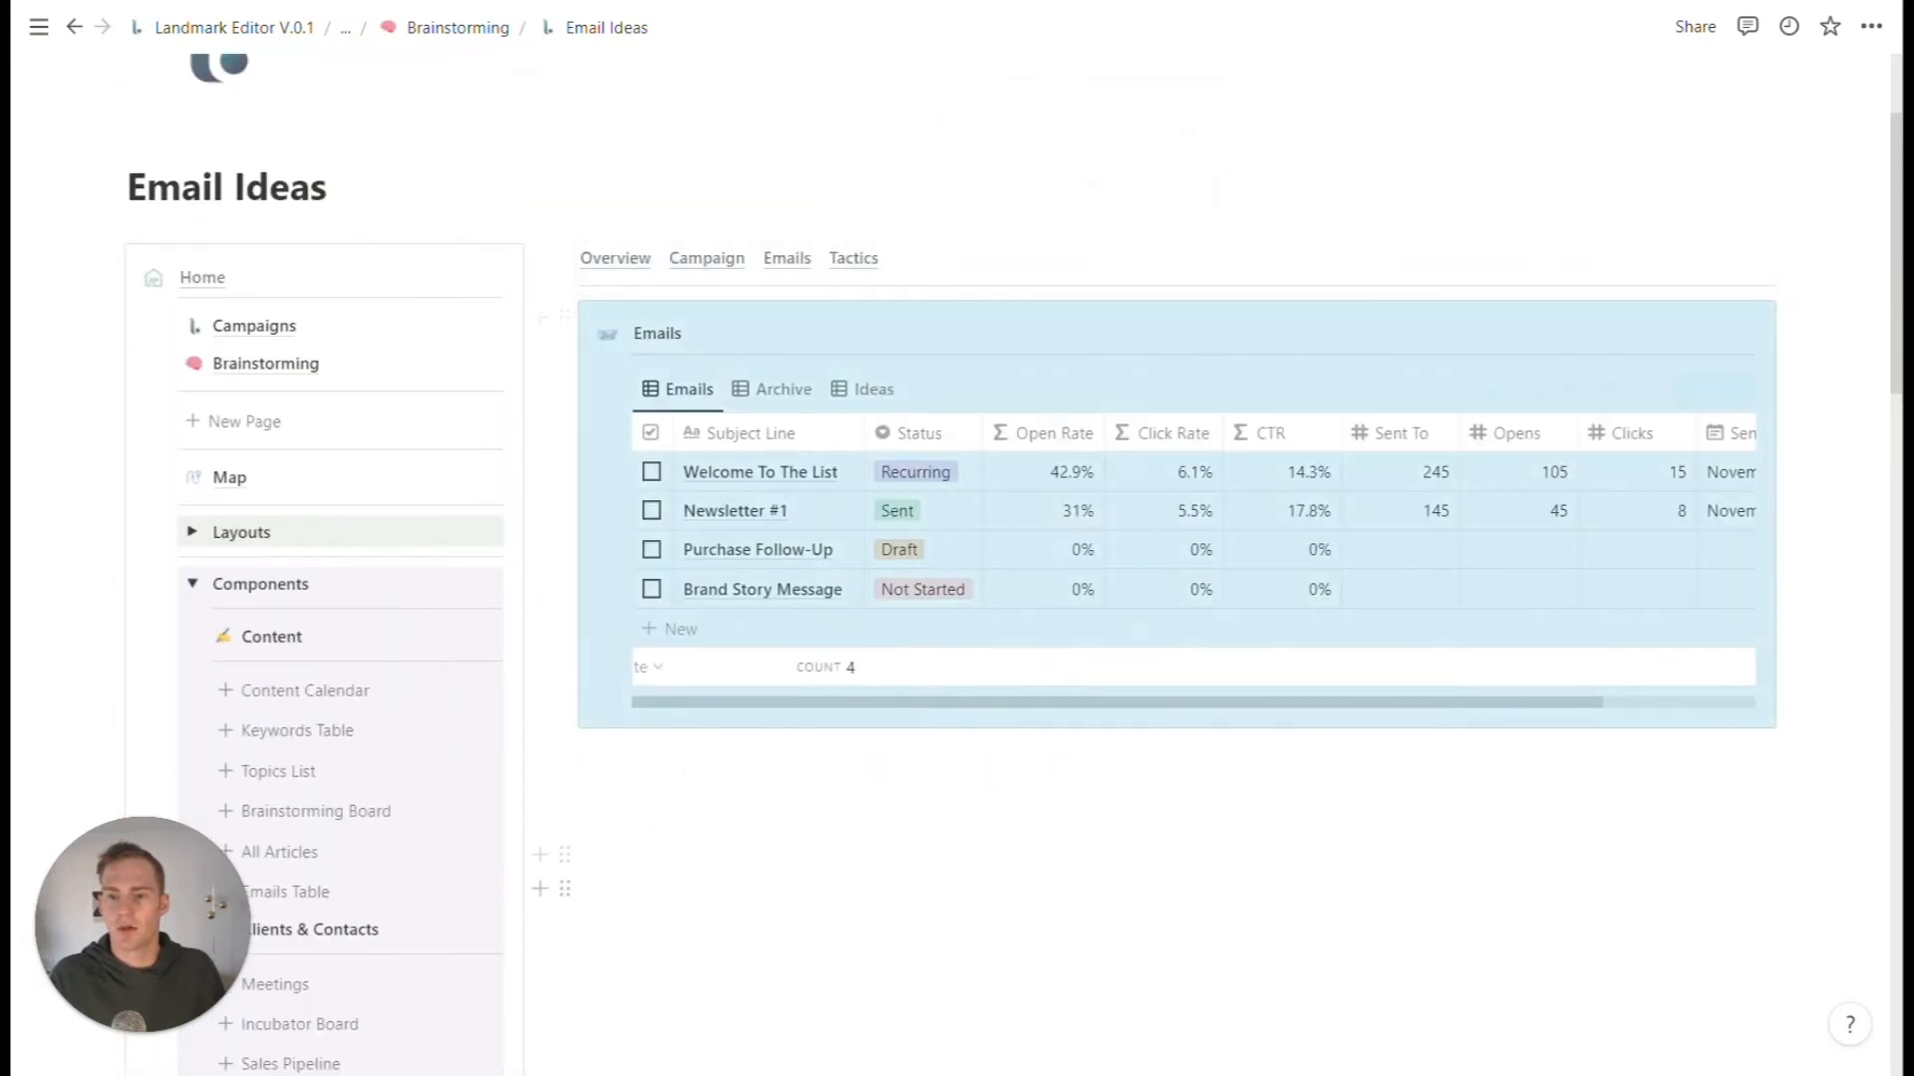
{"action": "scroll", "coordinate": [329, 698], "scroll_direction": "down", "scroll_amount": 1}
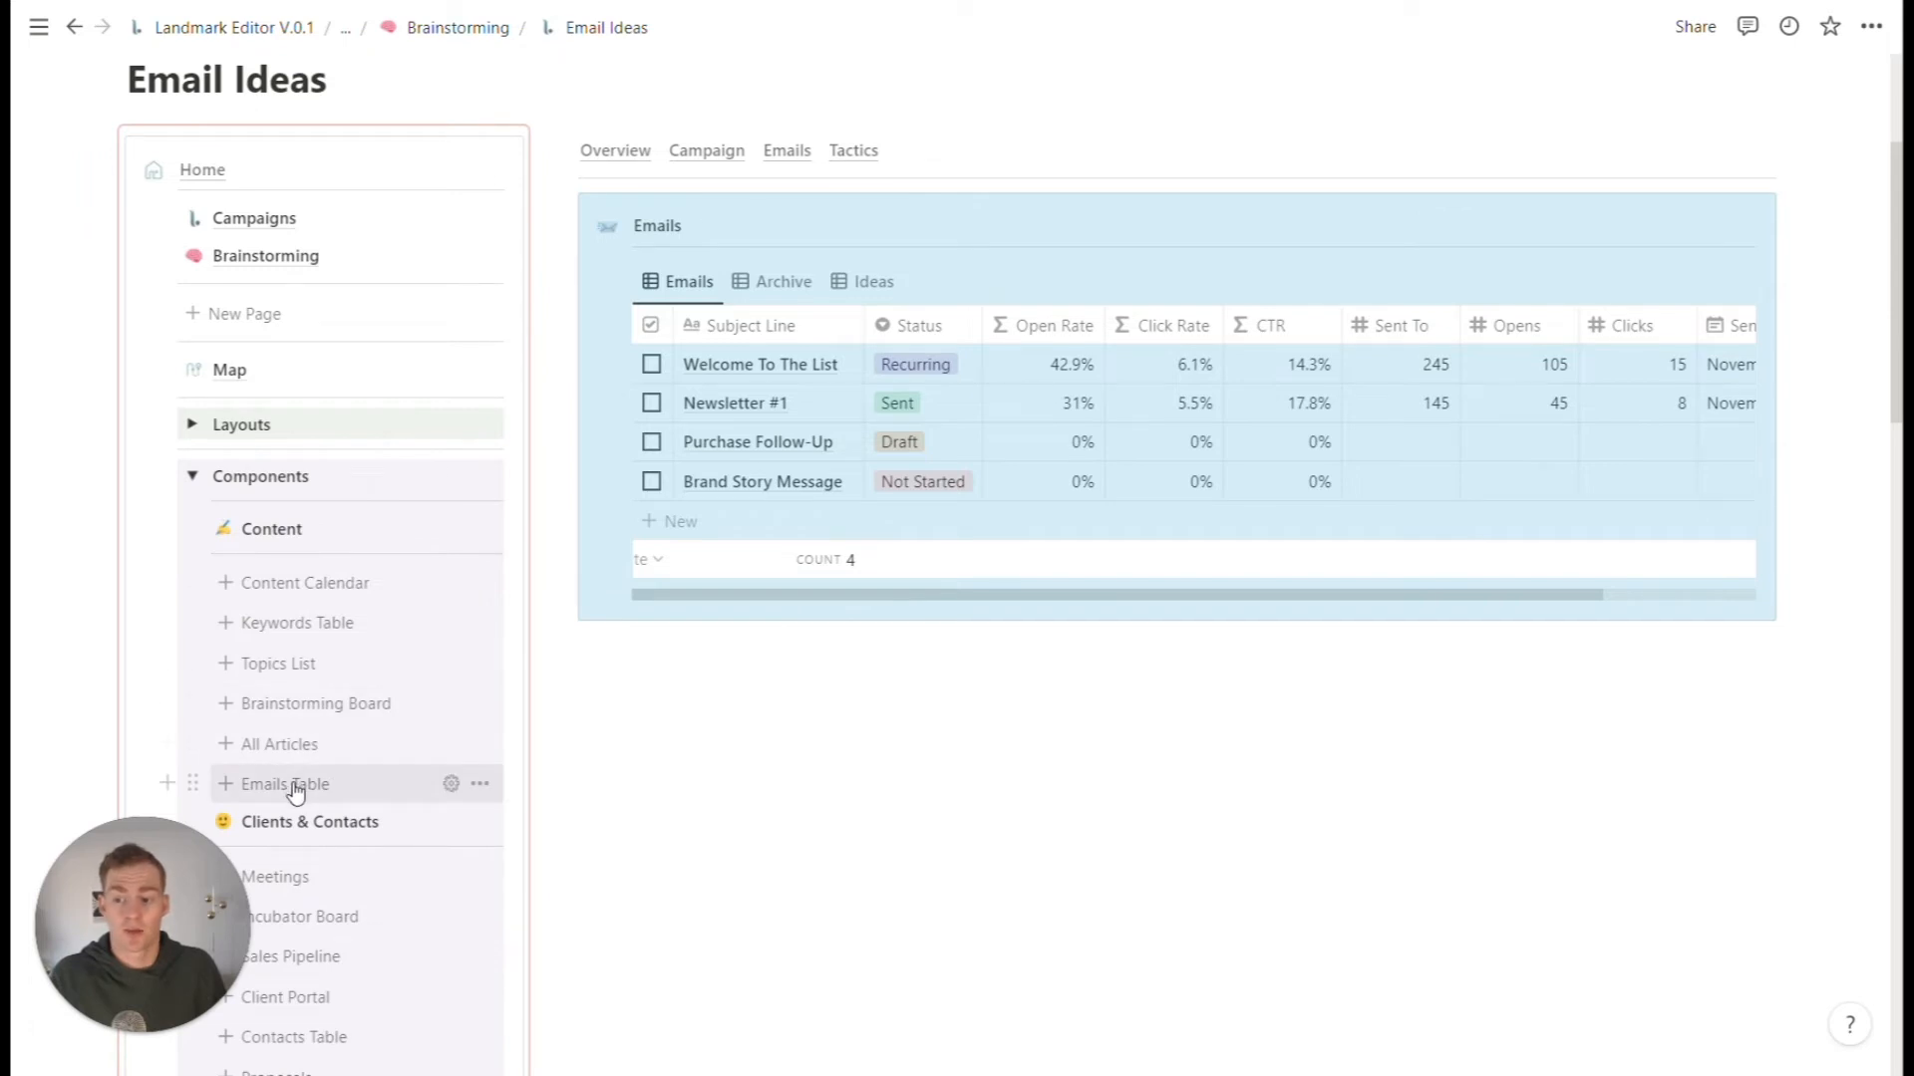
{"action": "left_click", "coordinate": [698, 711]}
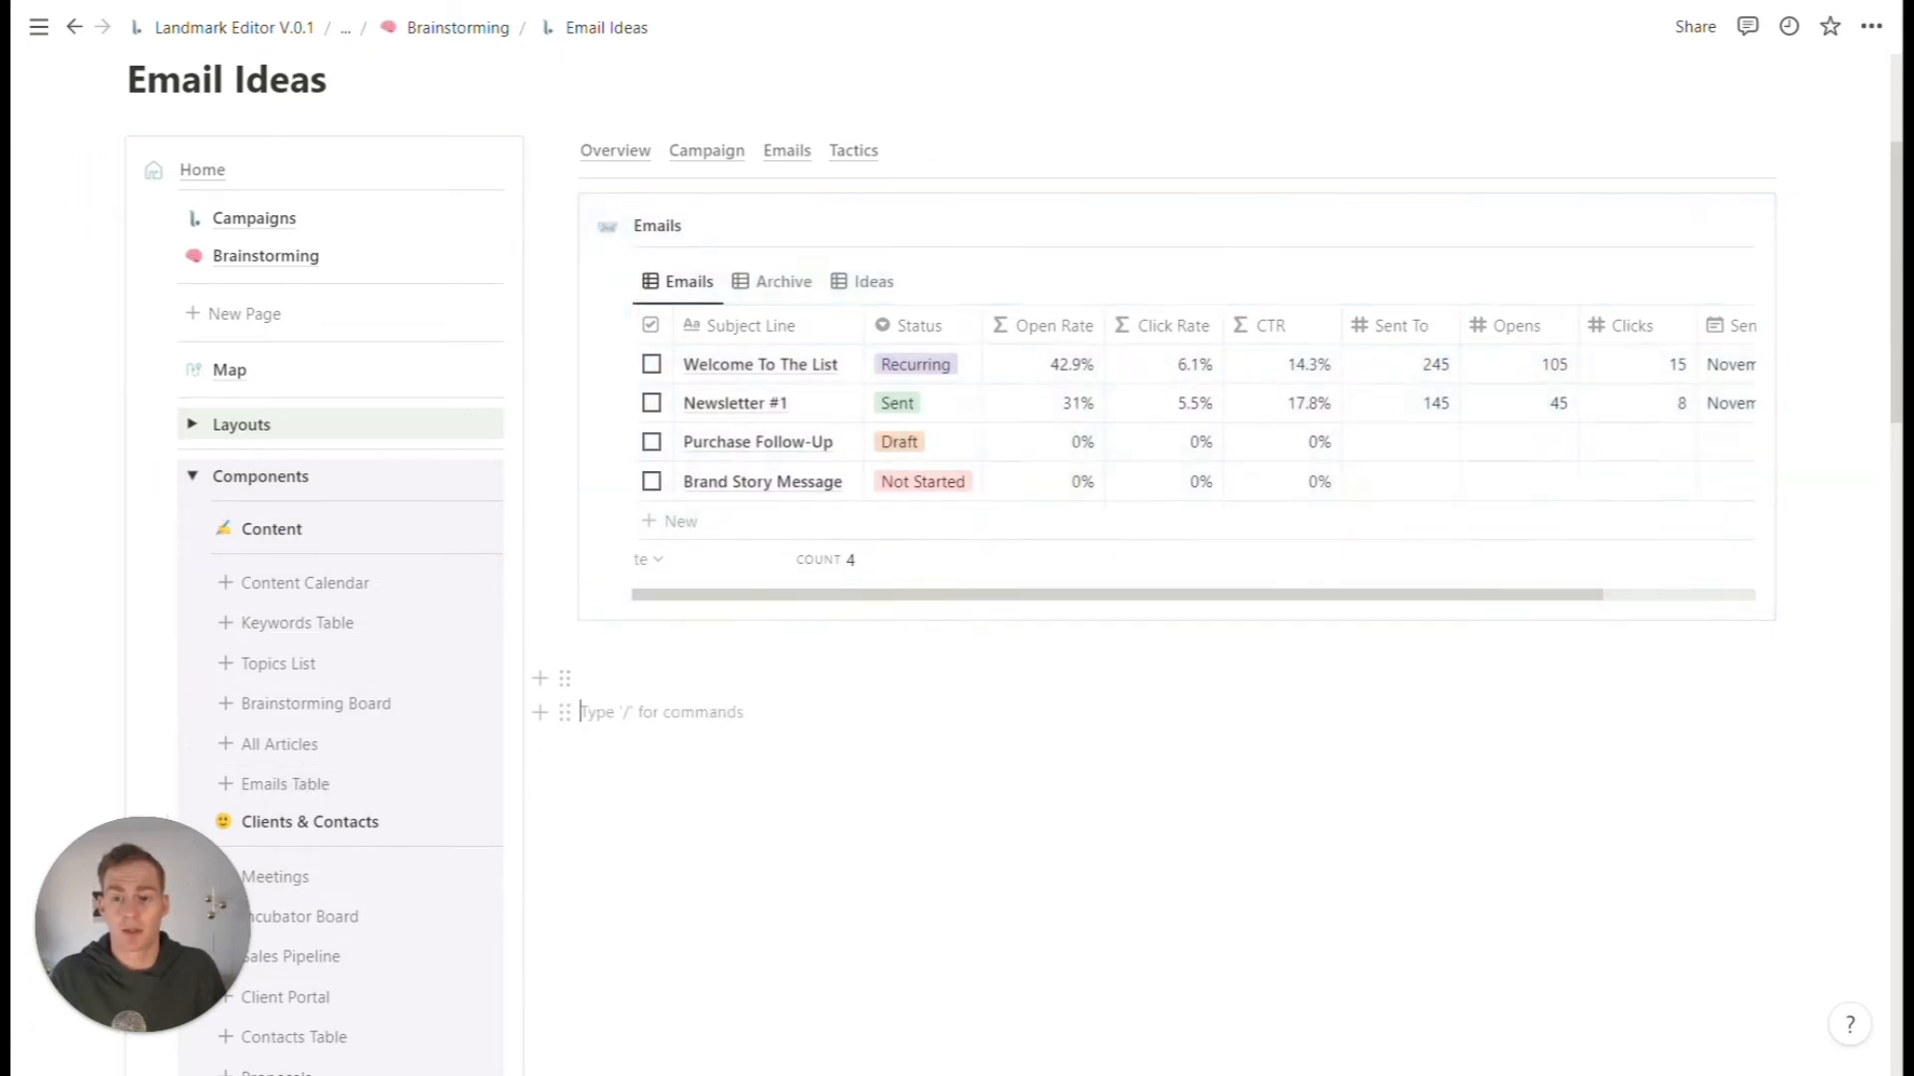
{"action": "scroll", "coordinate": [784, 620], "scroll_direction": "up", "scroll_amount": 2}
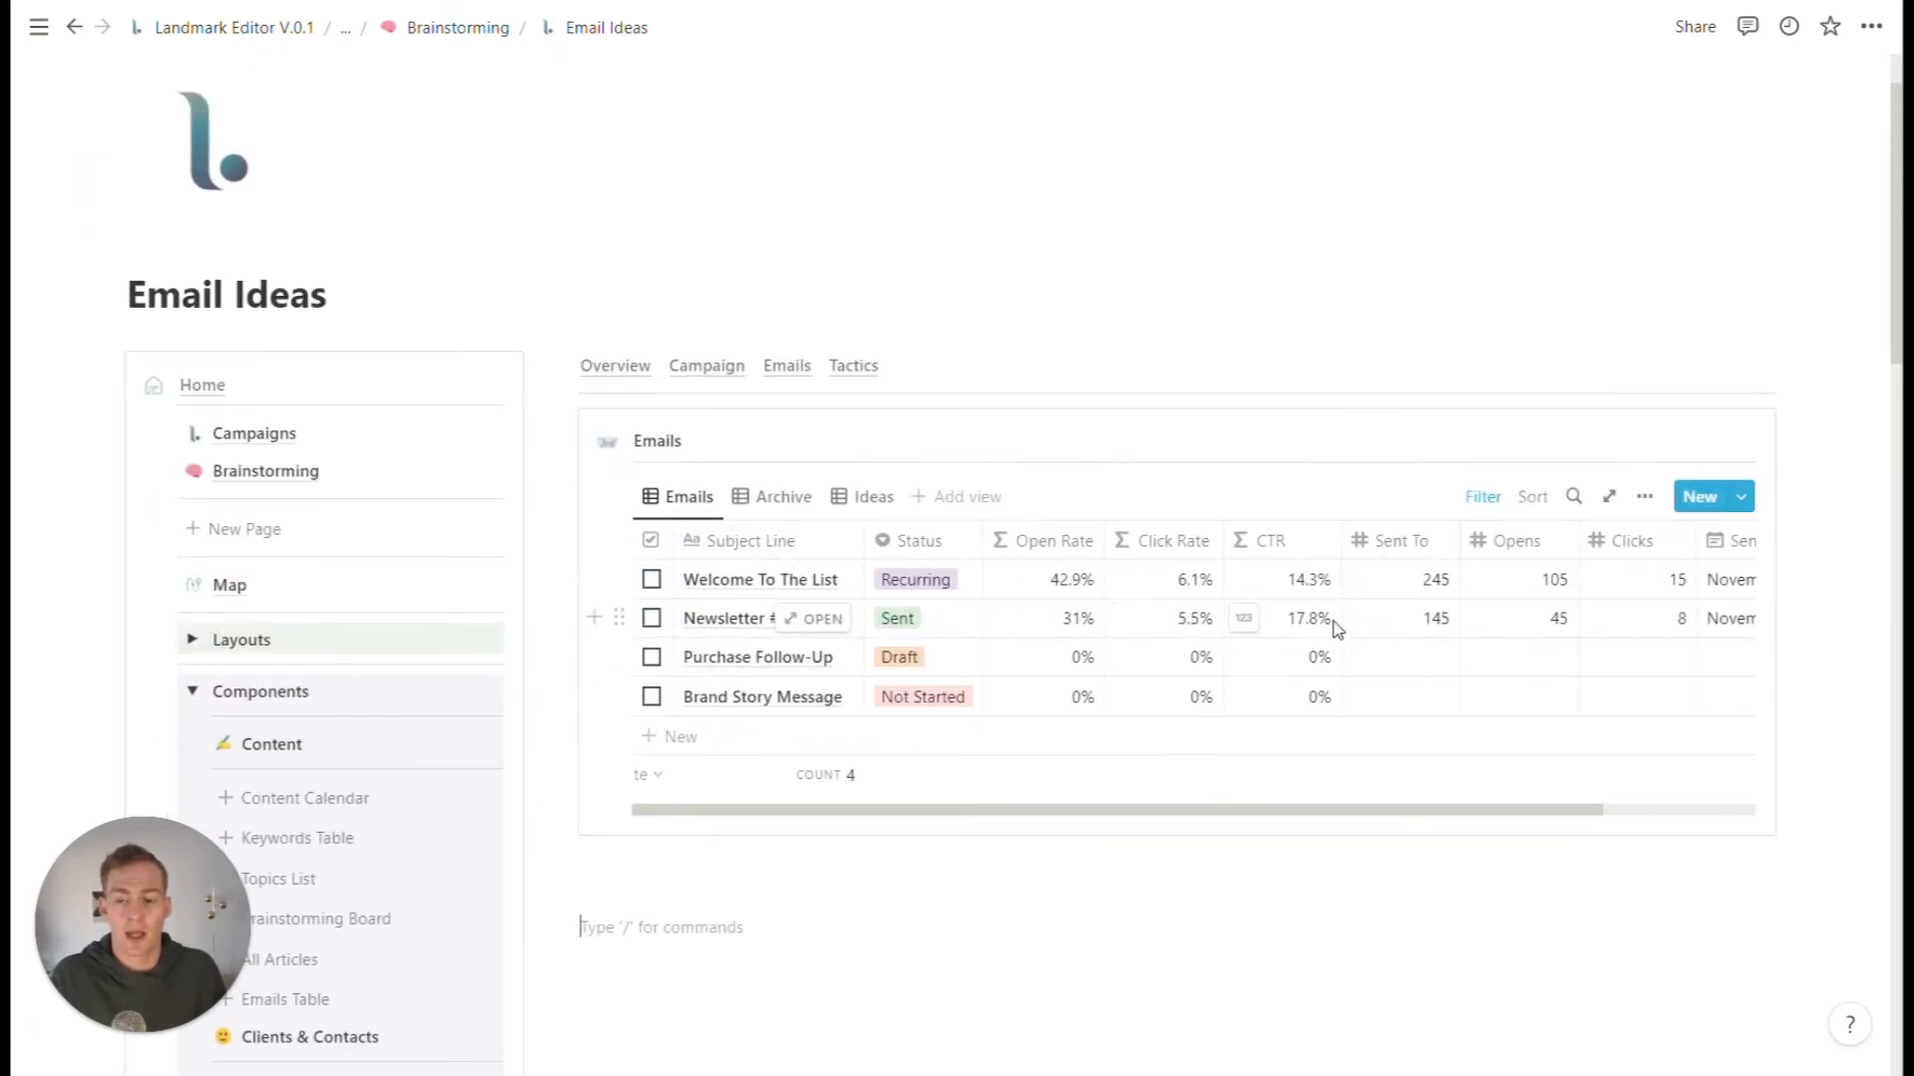
{"action": "left_click", "coordinate": [884, 503]}
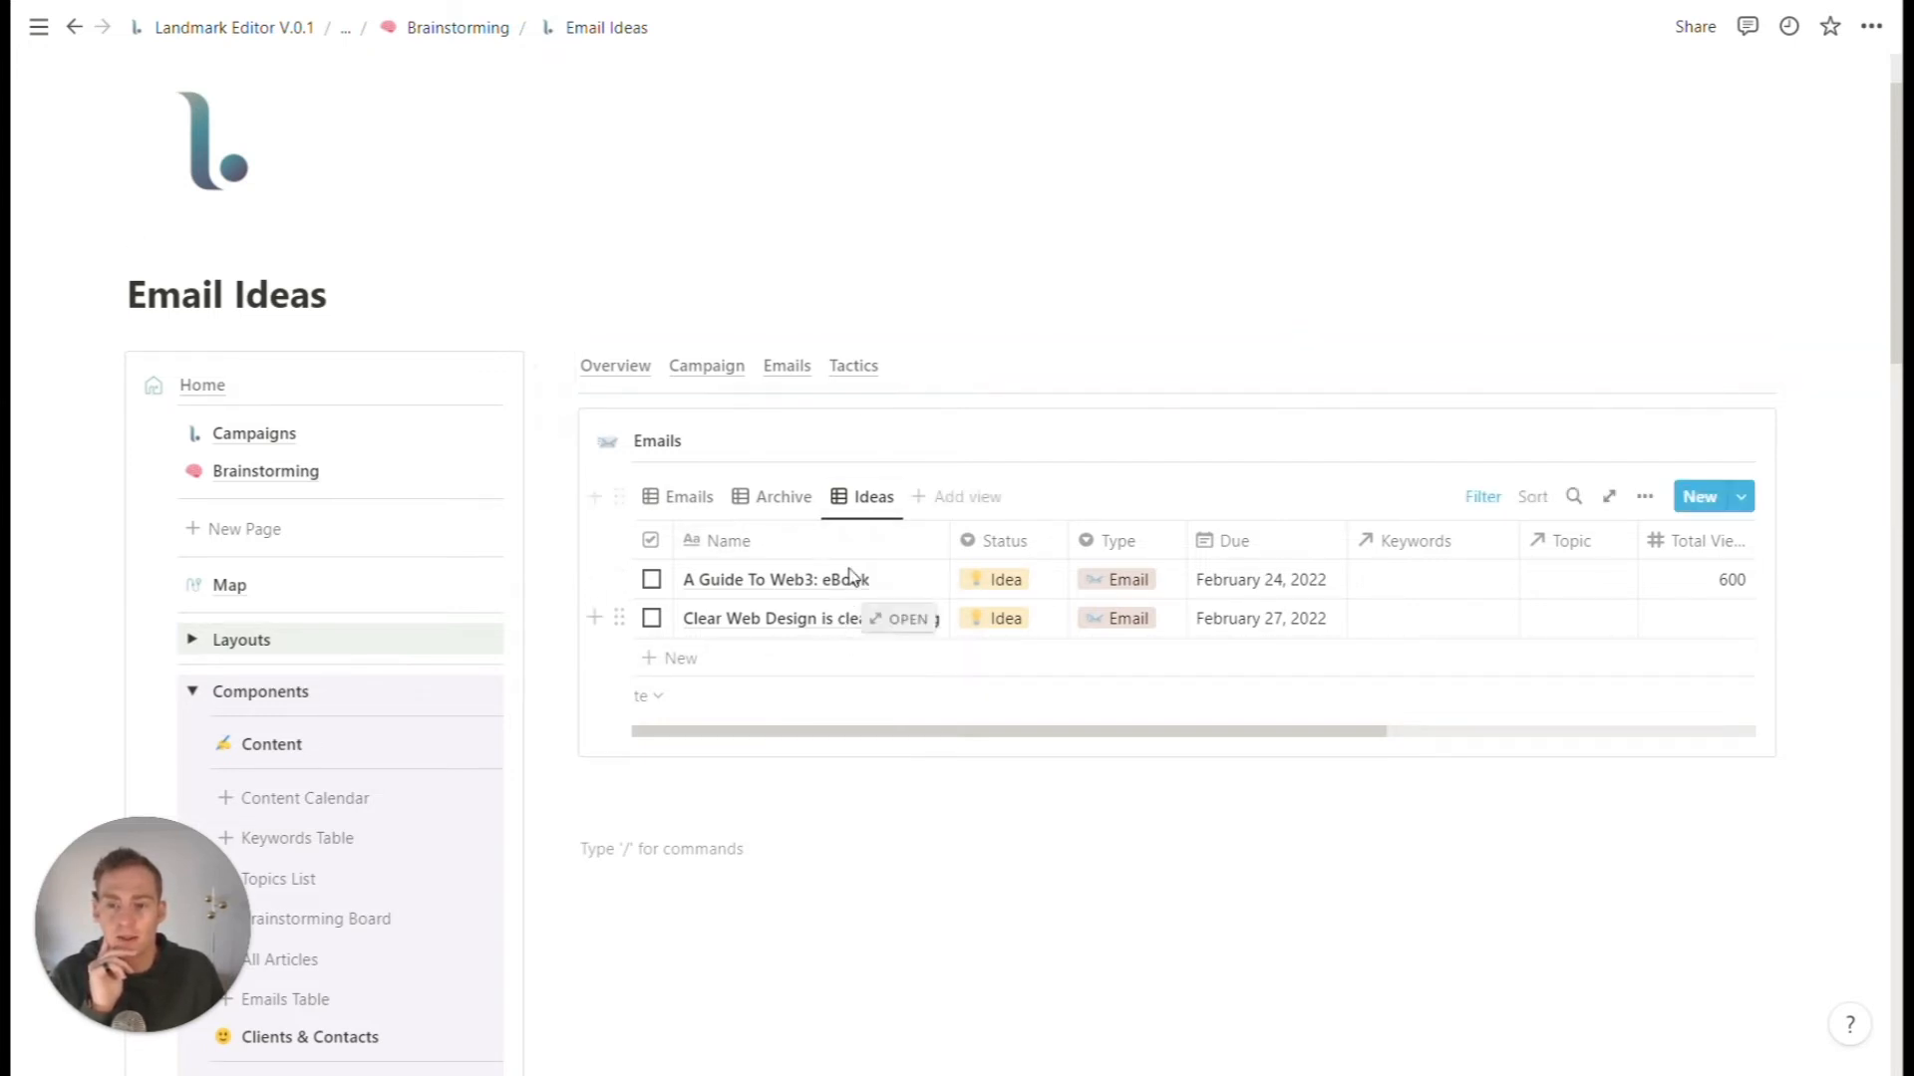
- Add the Incubator Board component below the tab row on the Campaign Ideas page and remove the empty line above it
{"action": "left_click", "coordinate": [857, 366]}
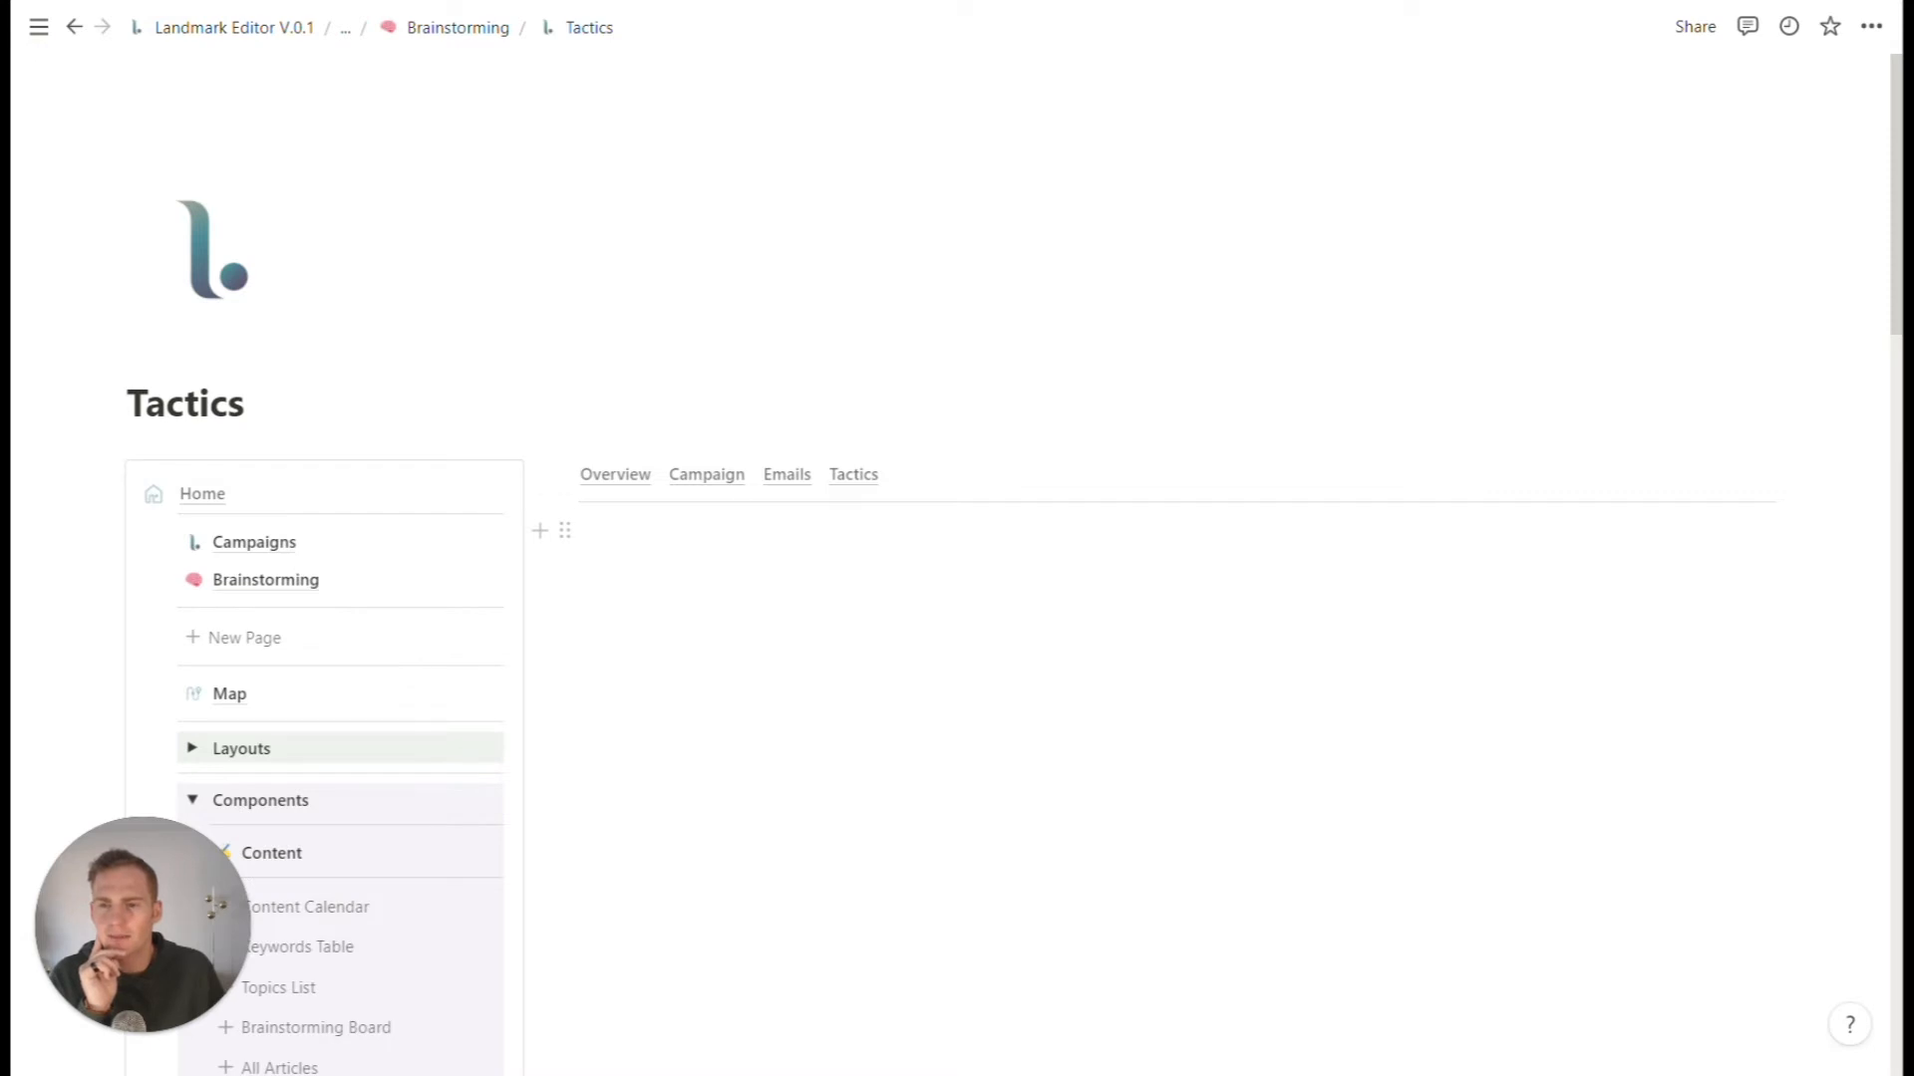
{"action": "left_click", "coordinate": [707, 477]}
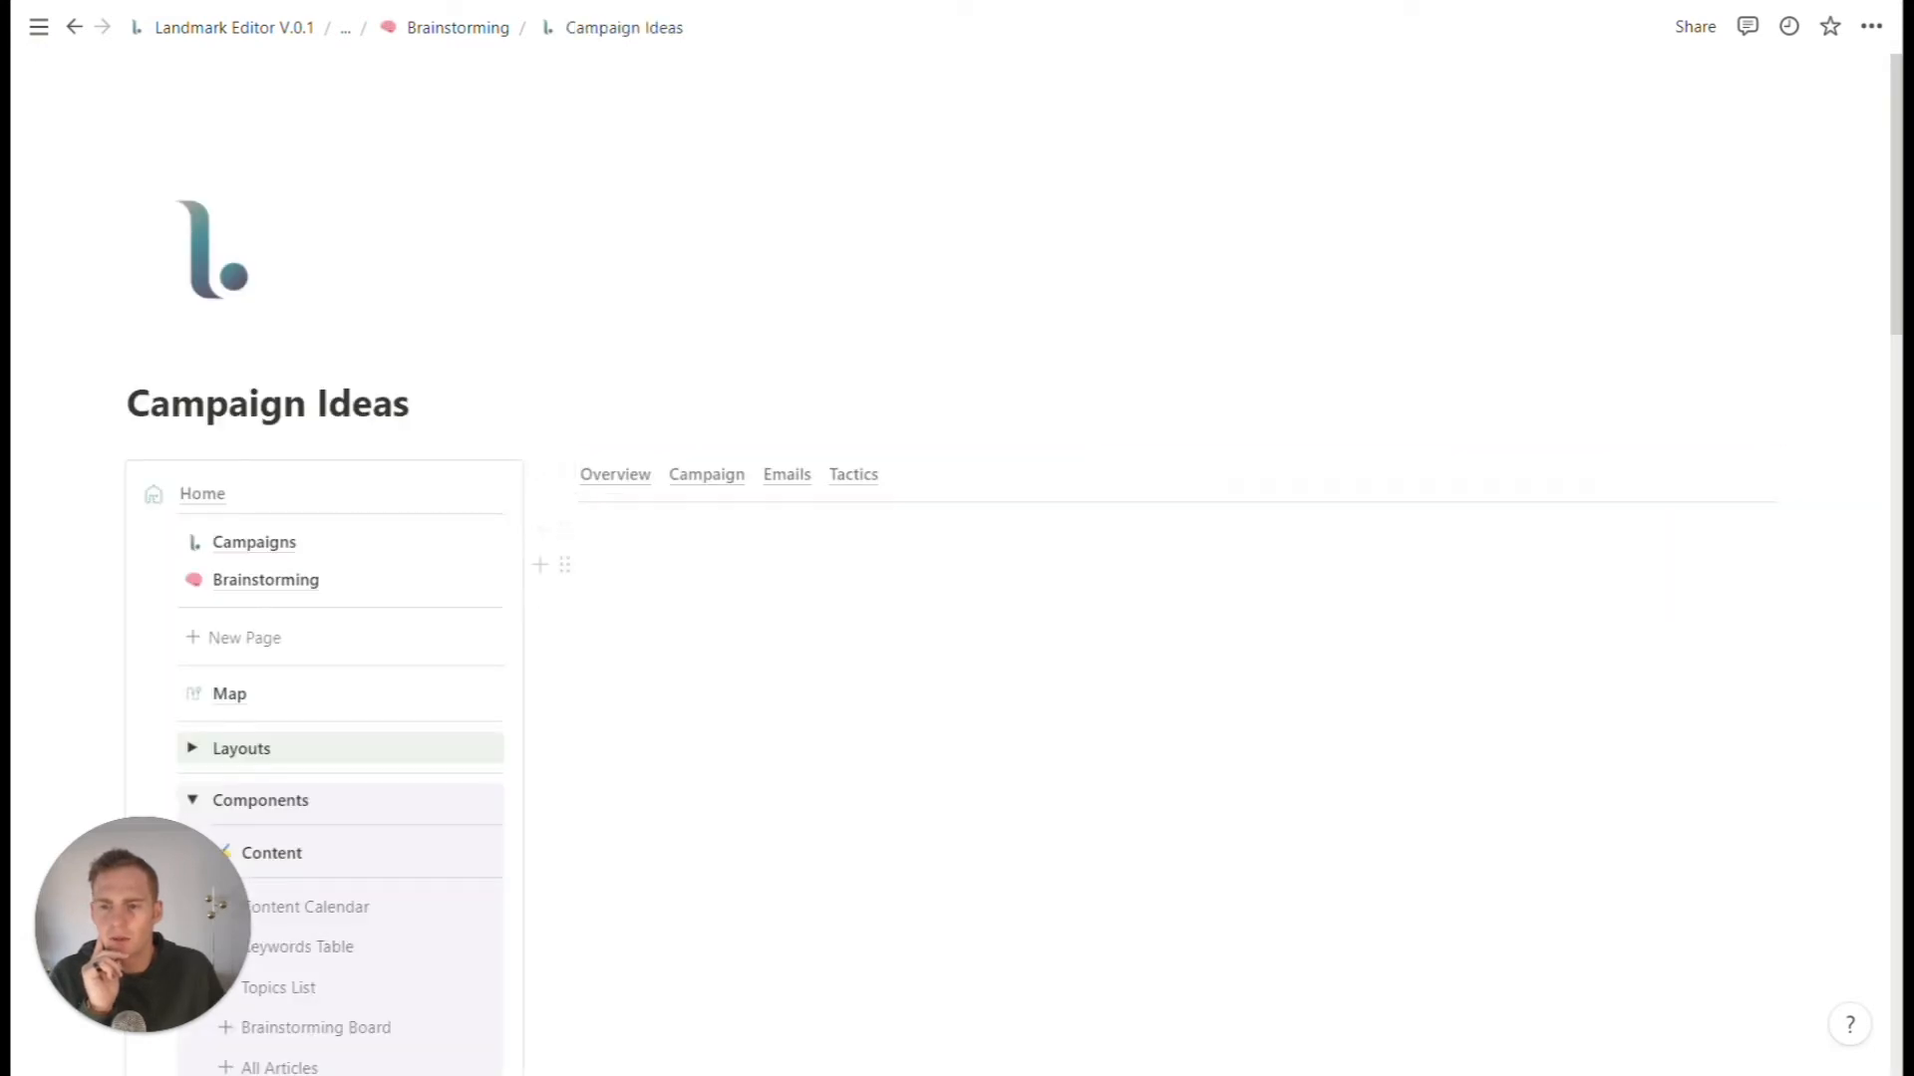
{"action": "scroll", "coordinate": [299, 558], "scroll_direction": "down", "scroll_amount": 5}
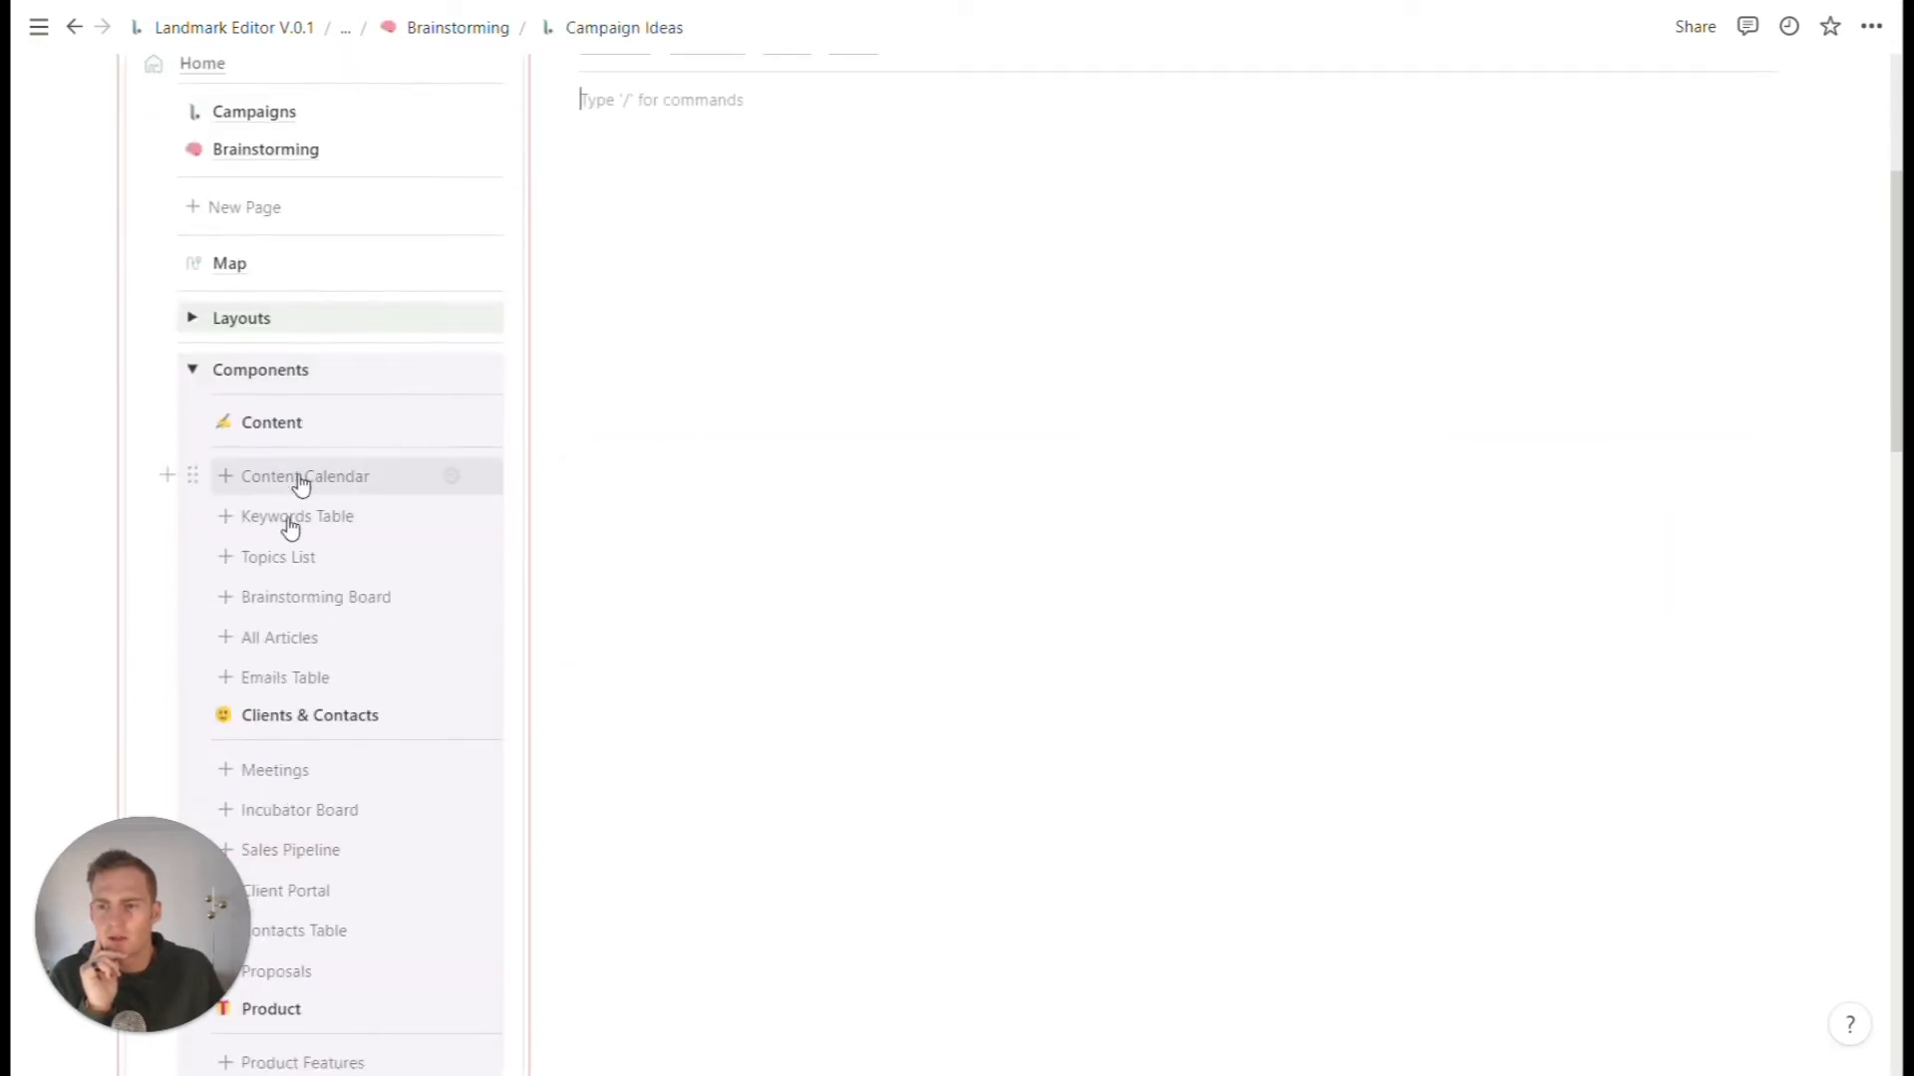
{"action": "scroll", "coordinate": [299, 598], "scroll_direction": "down", "scroll_amount": 3}
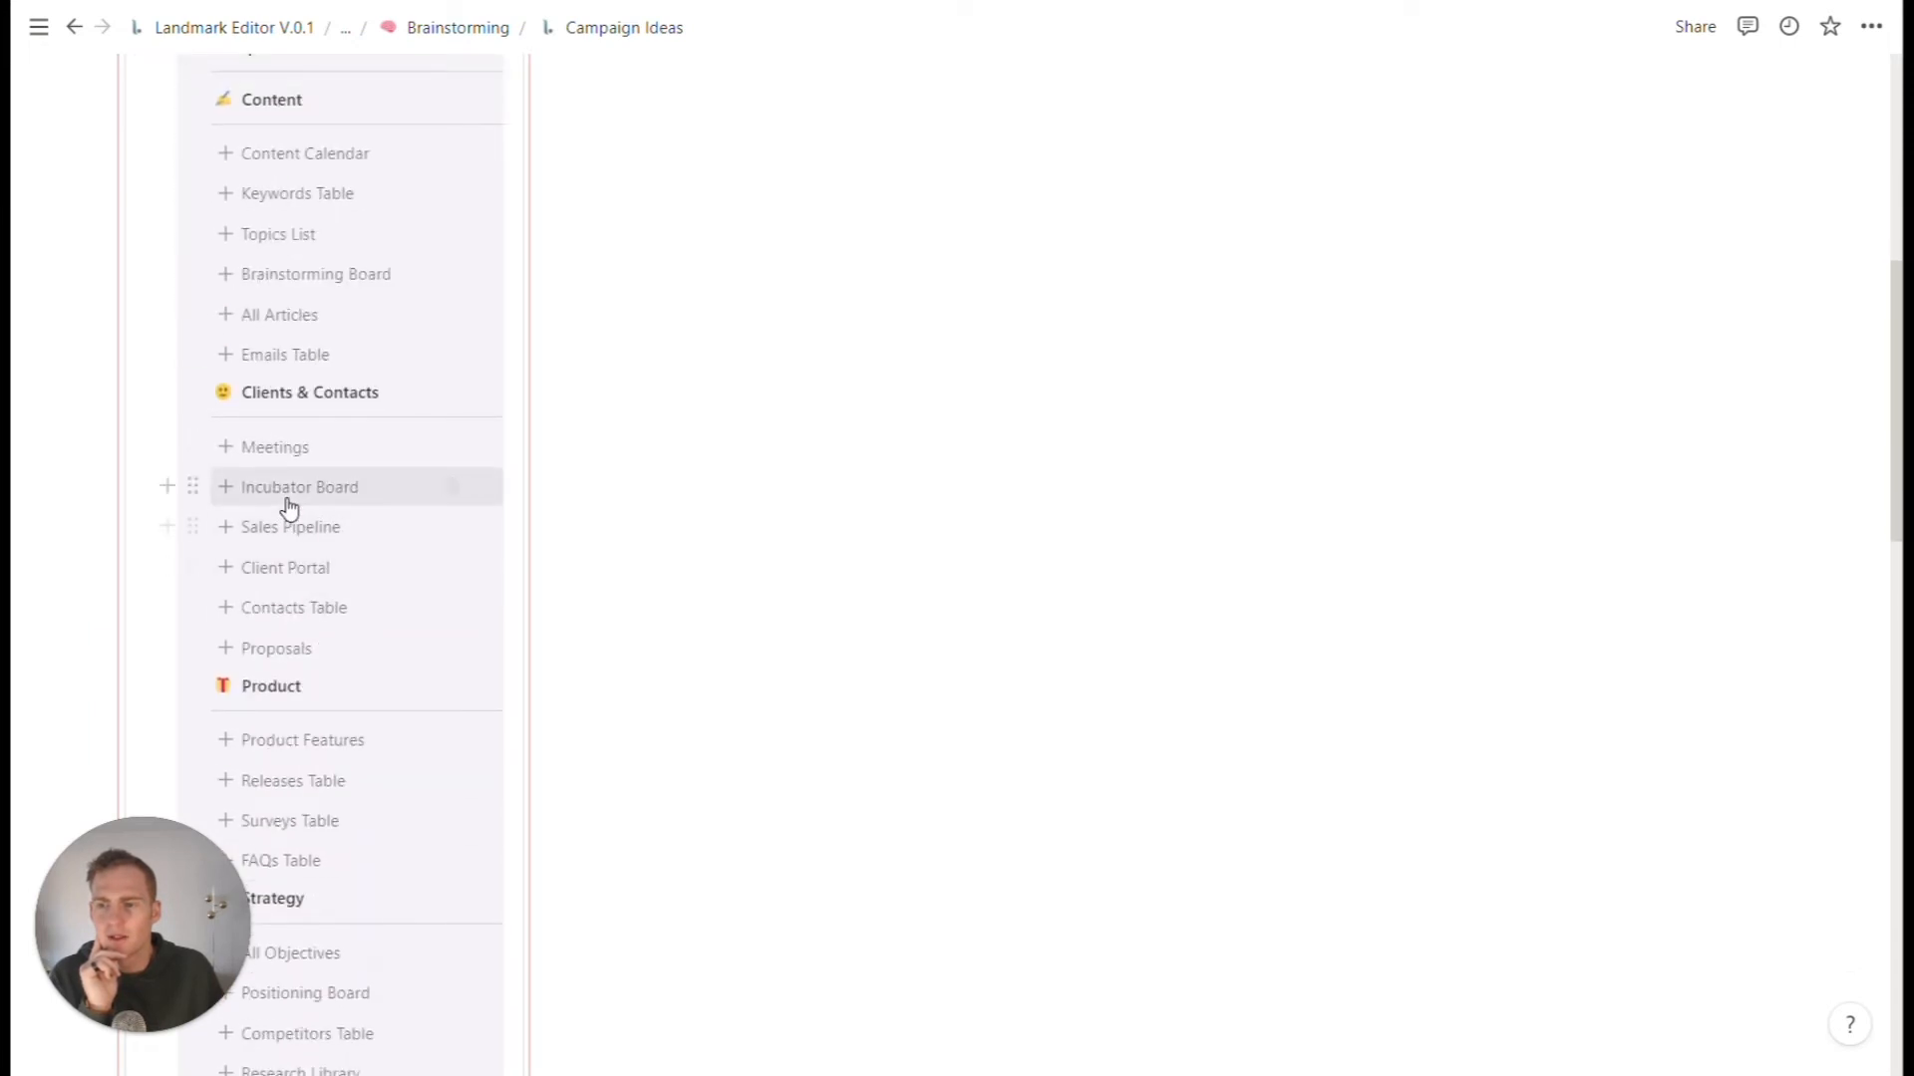
{"action": "left_click", "coordinate": [289, 504]}
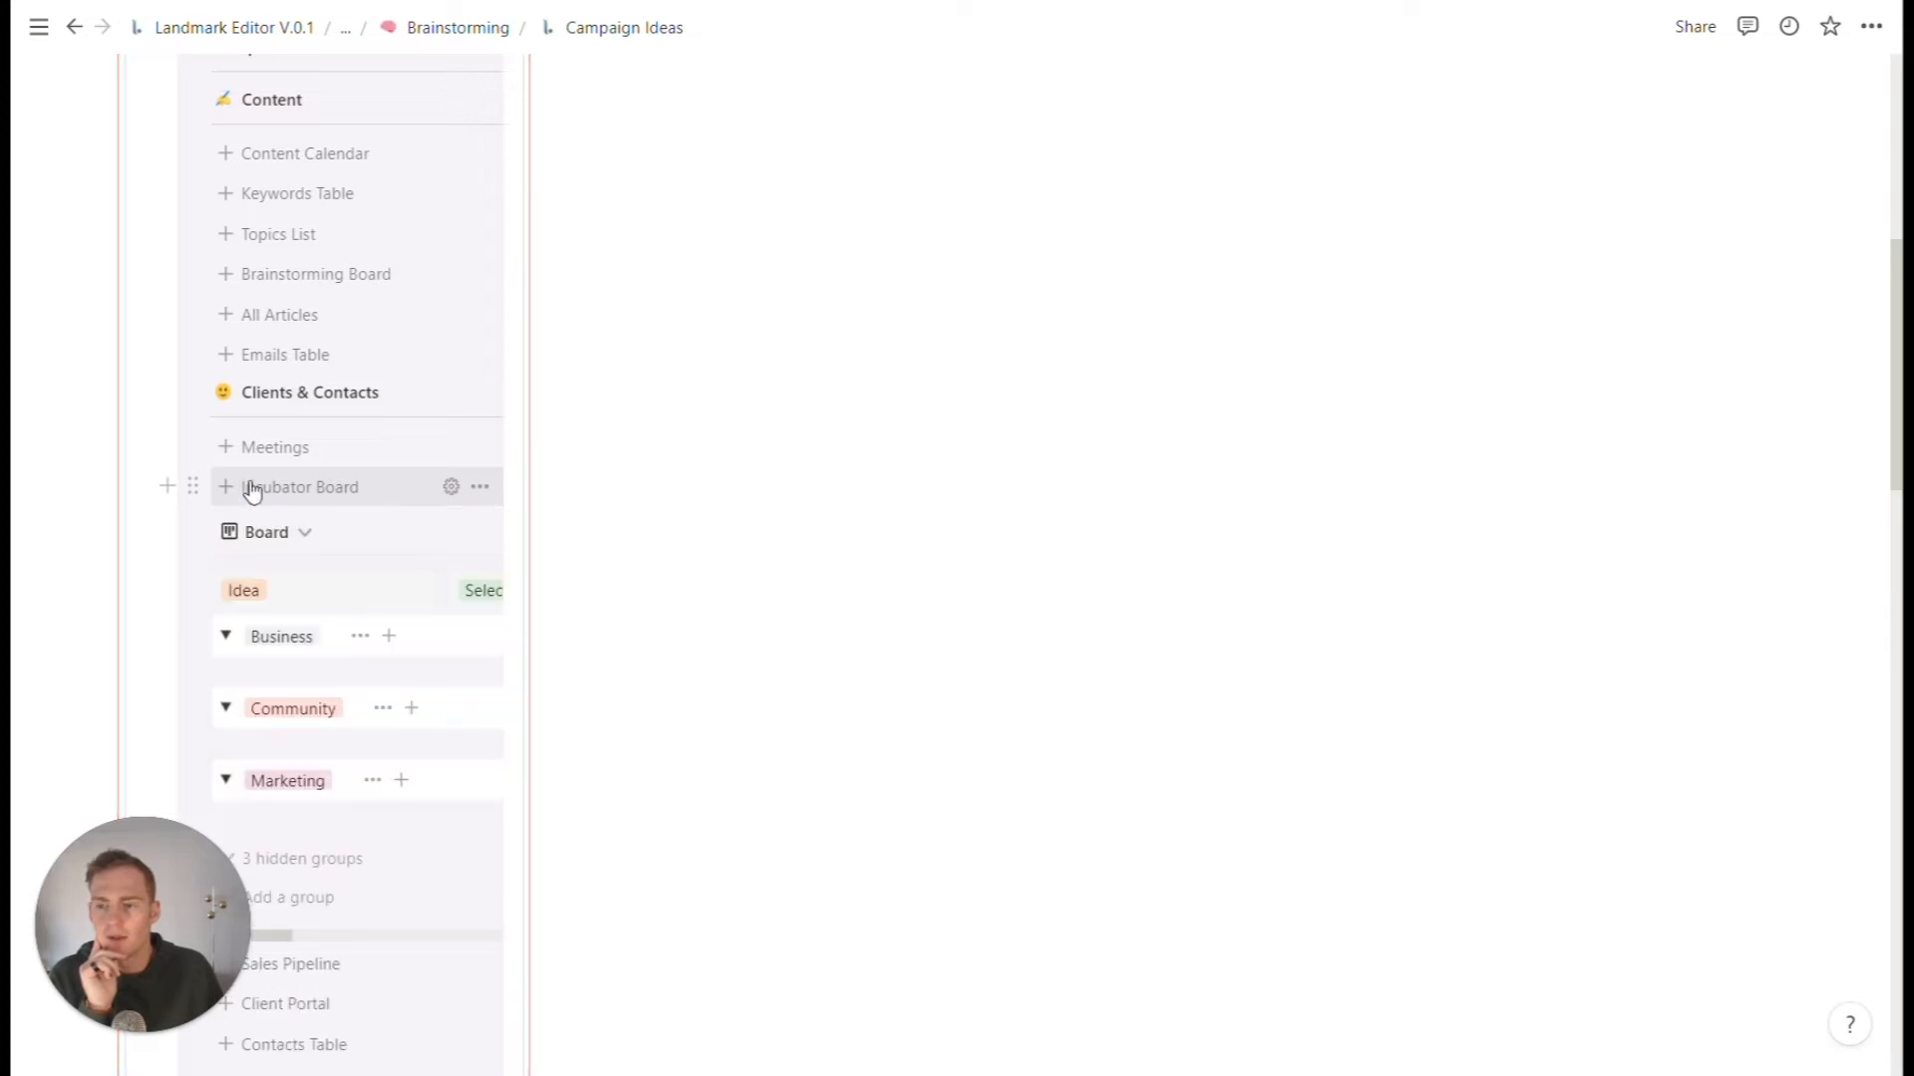
{"action": "left_click_drag", "start_coordinate": [192, 531], "coordinate": [732, 397]}
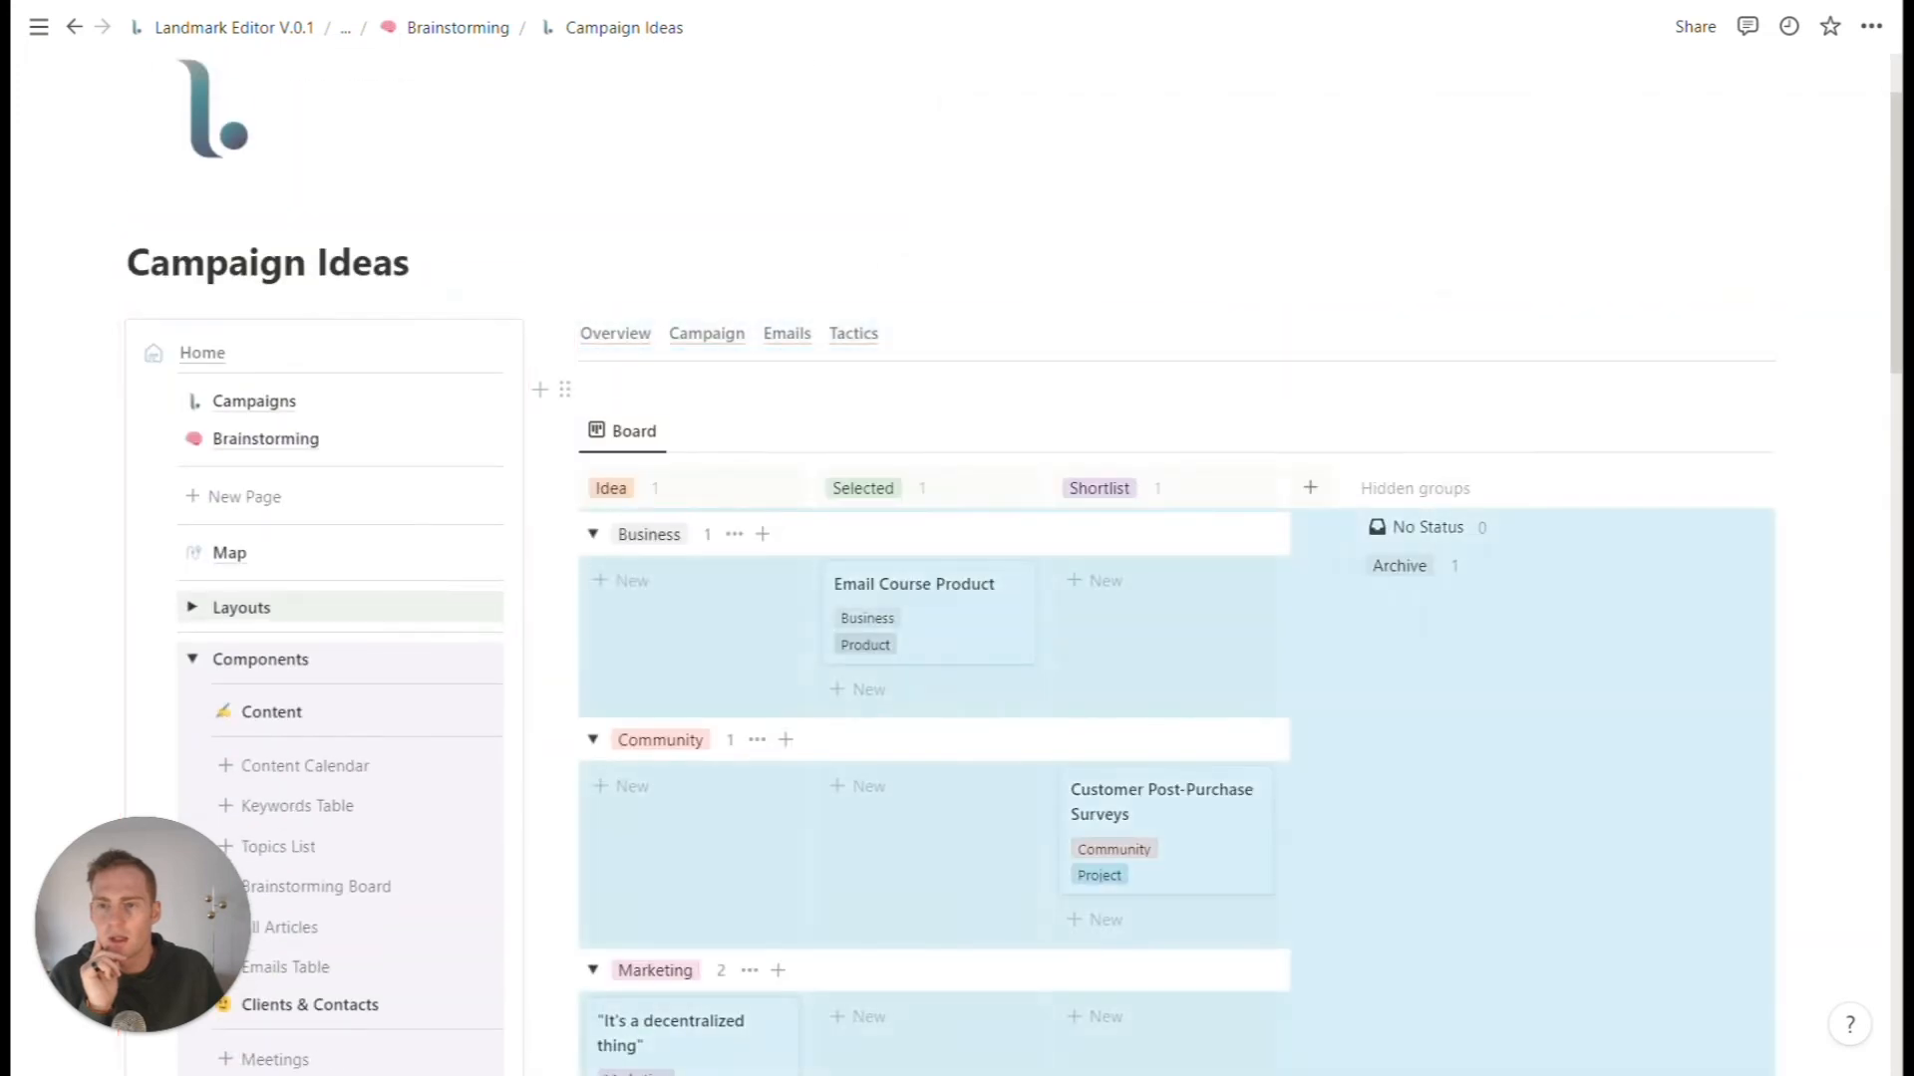
{"action": "left_click", "coordinate": [698, 389]}
{"action": "key", "text": "BackSpace"}
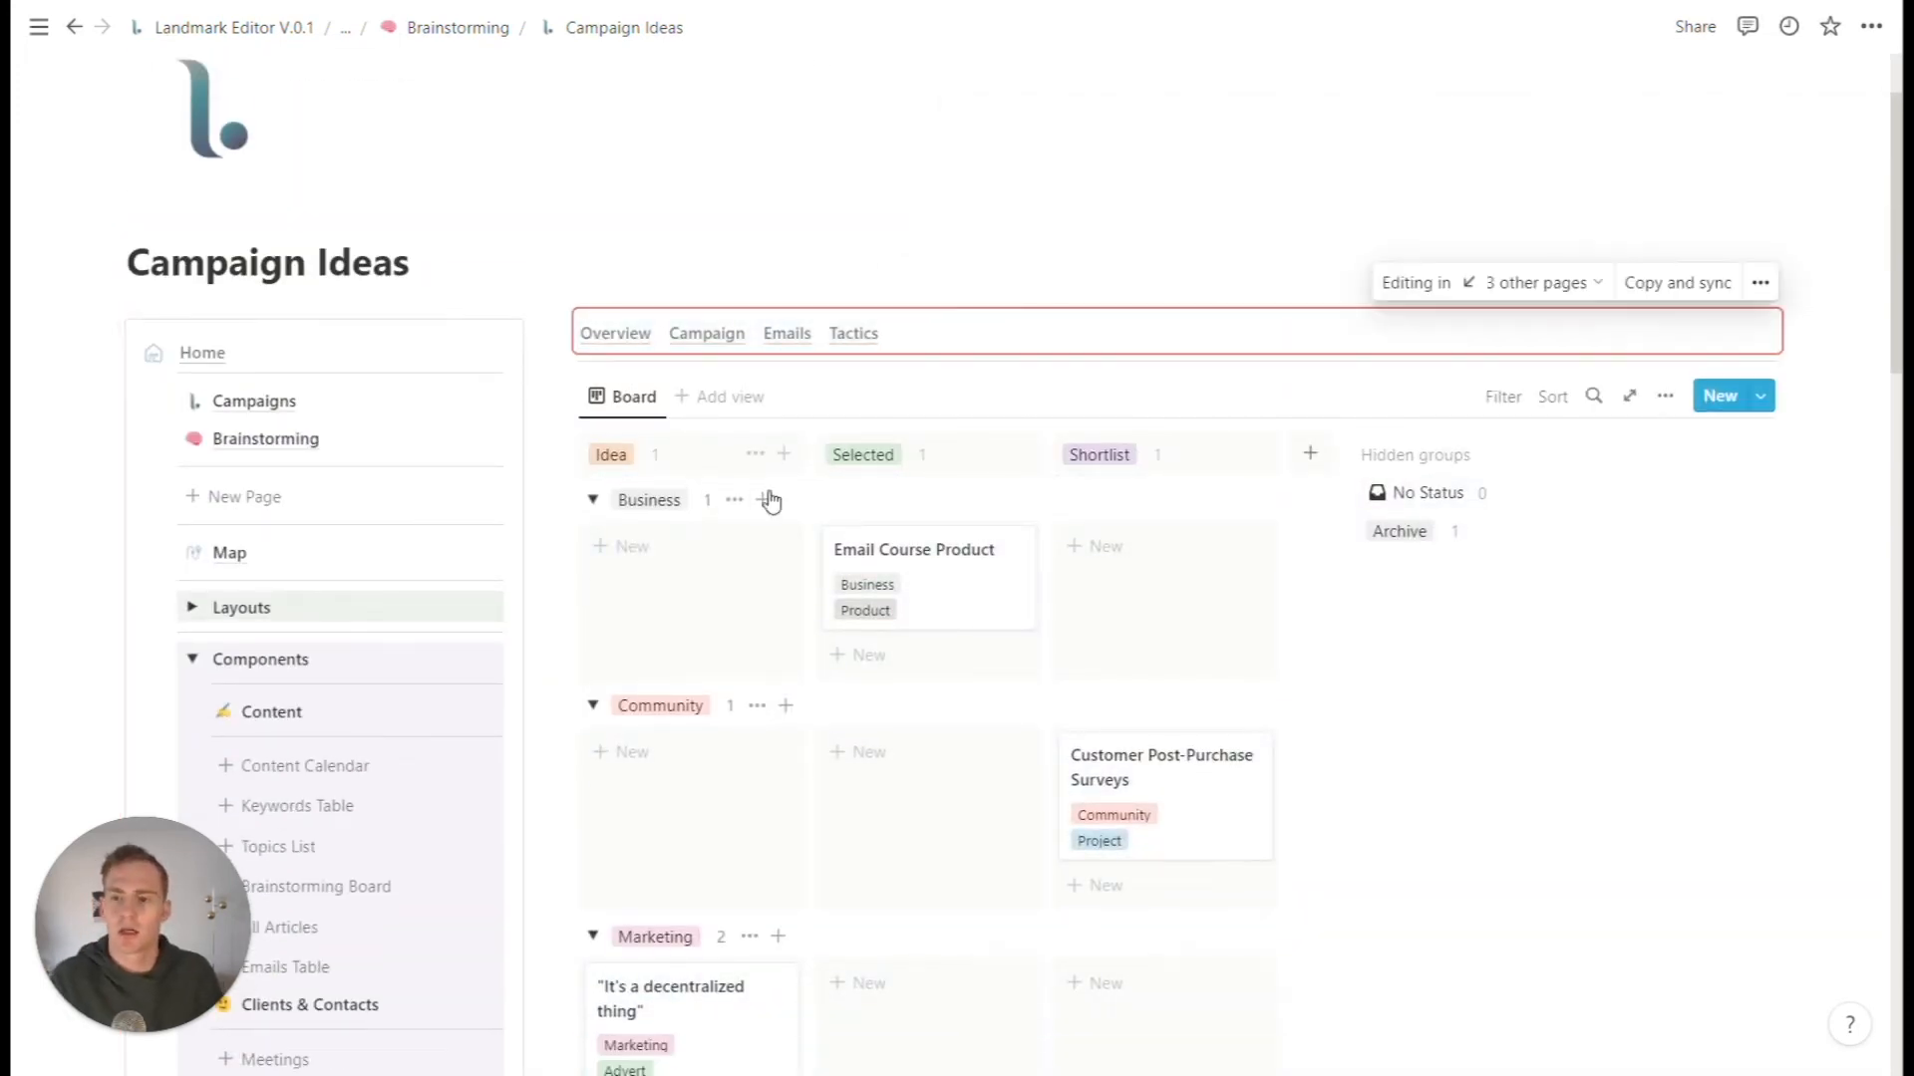
- Rename the board's Business group to Campaigns and move the Shortlist column between Idea and Selected
{"action": "left_click", "coordinate": [662, 508]}
{"action": "type", "text": "Campaigns"}
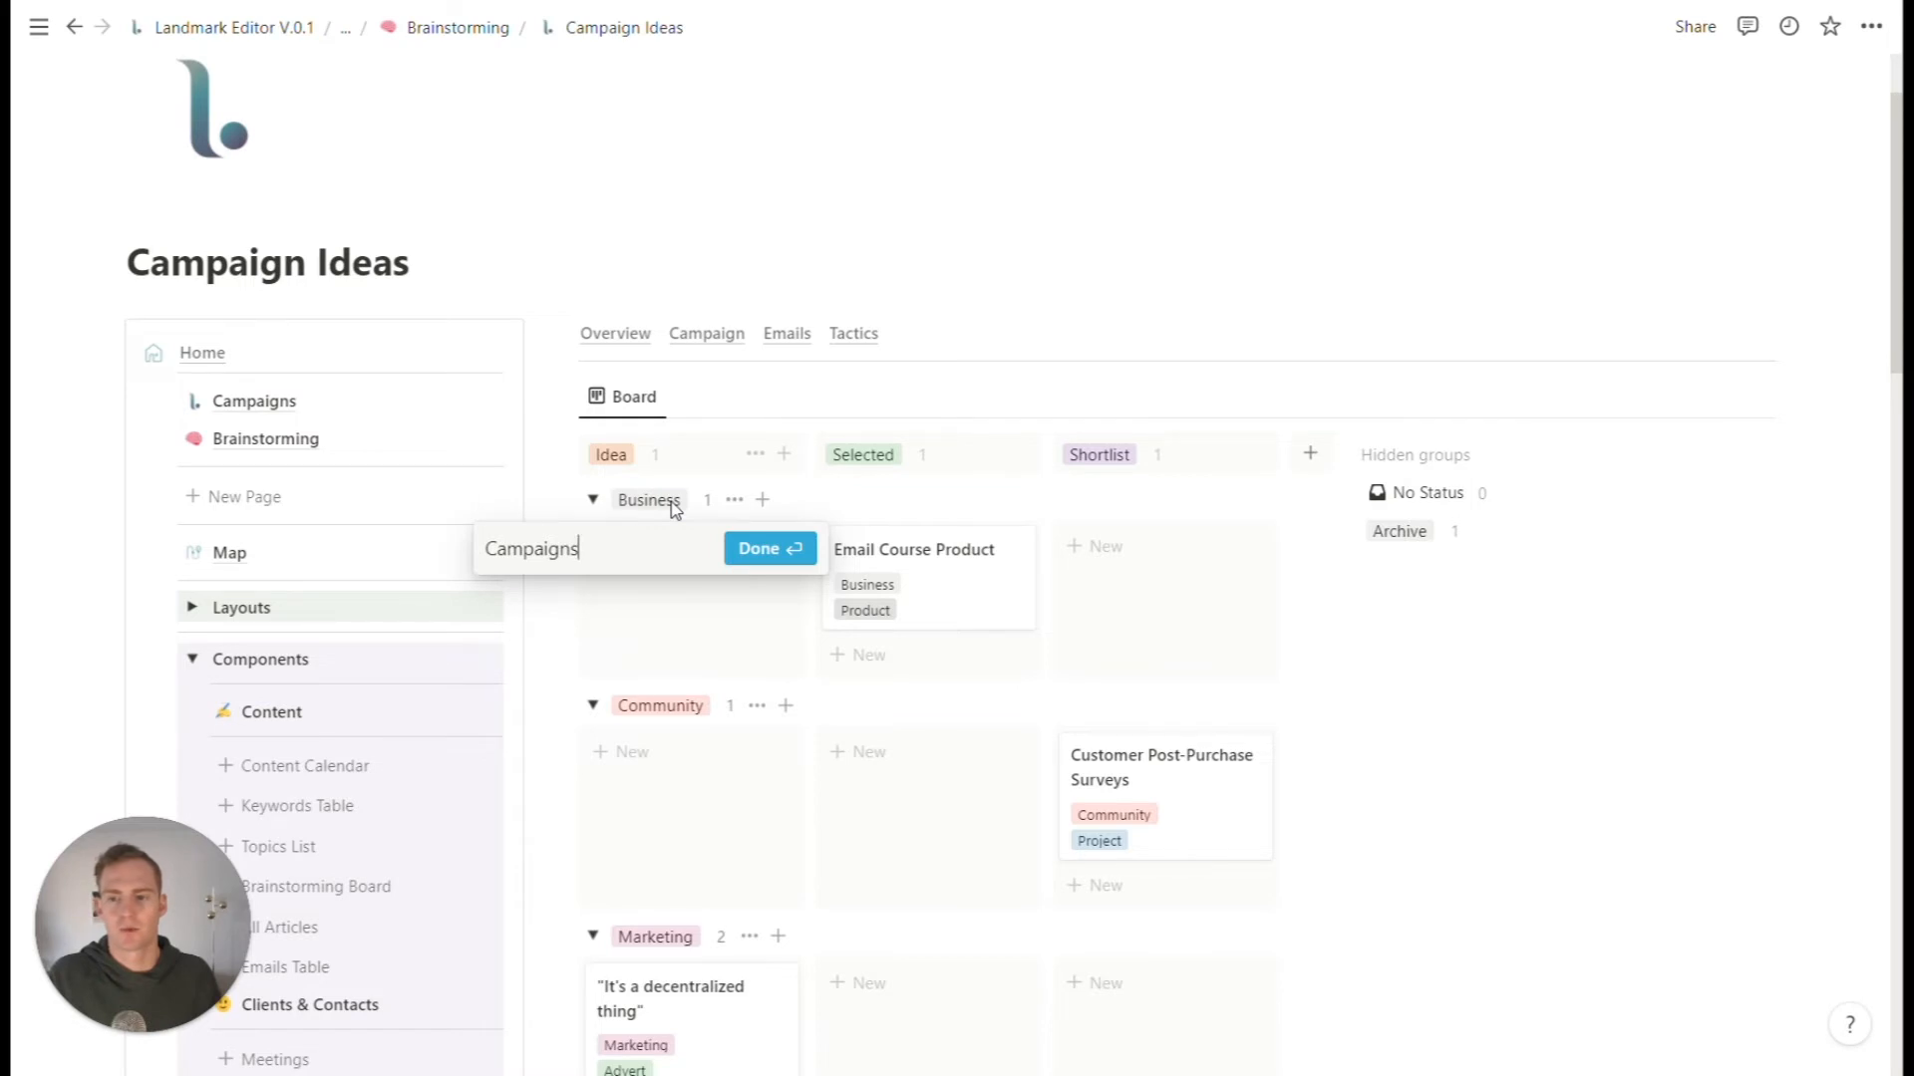
{"action": "left_click", "coordinate": [735, 554]}
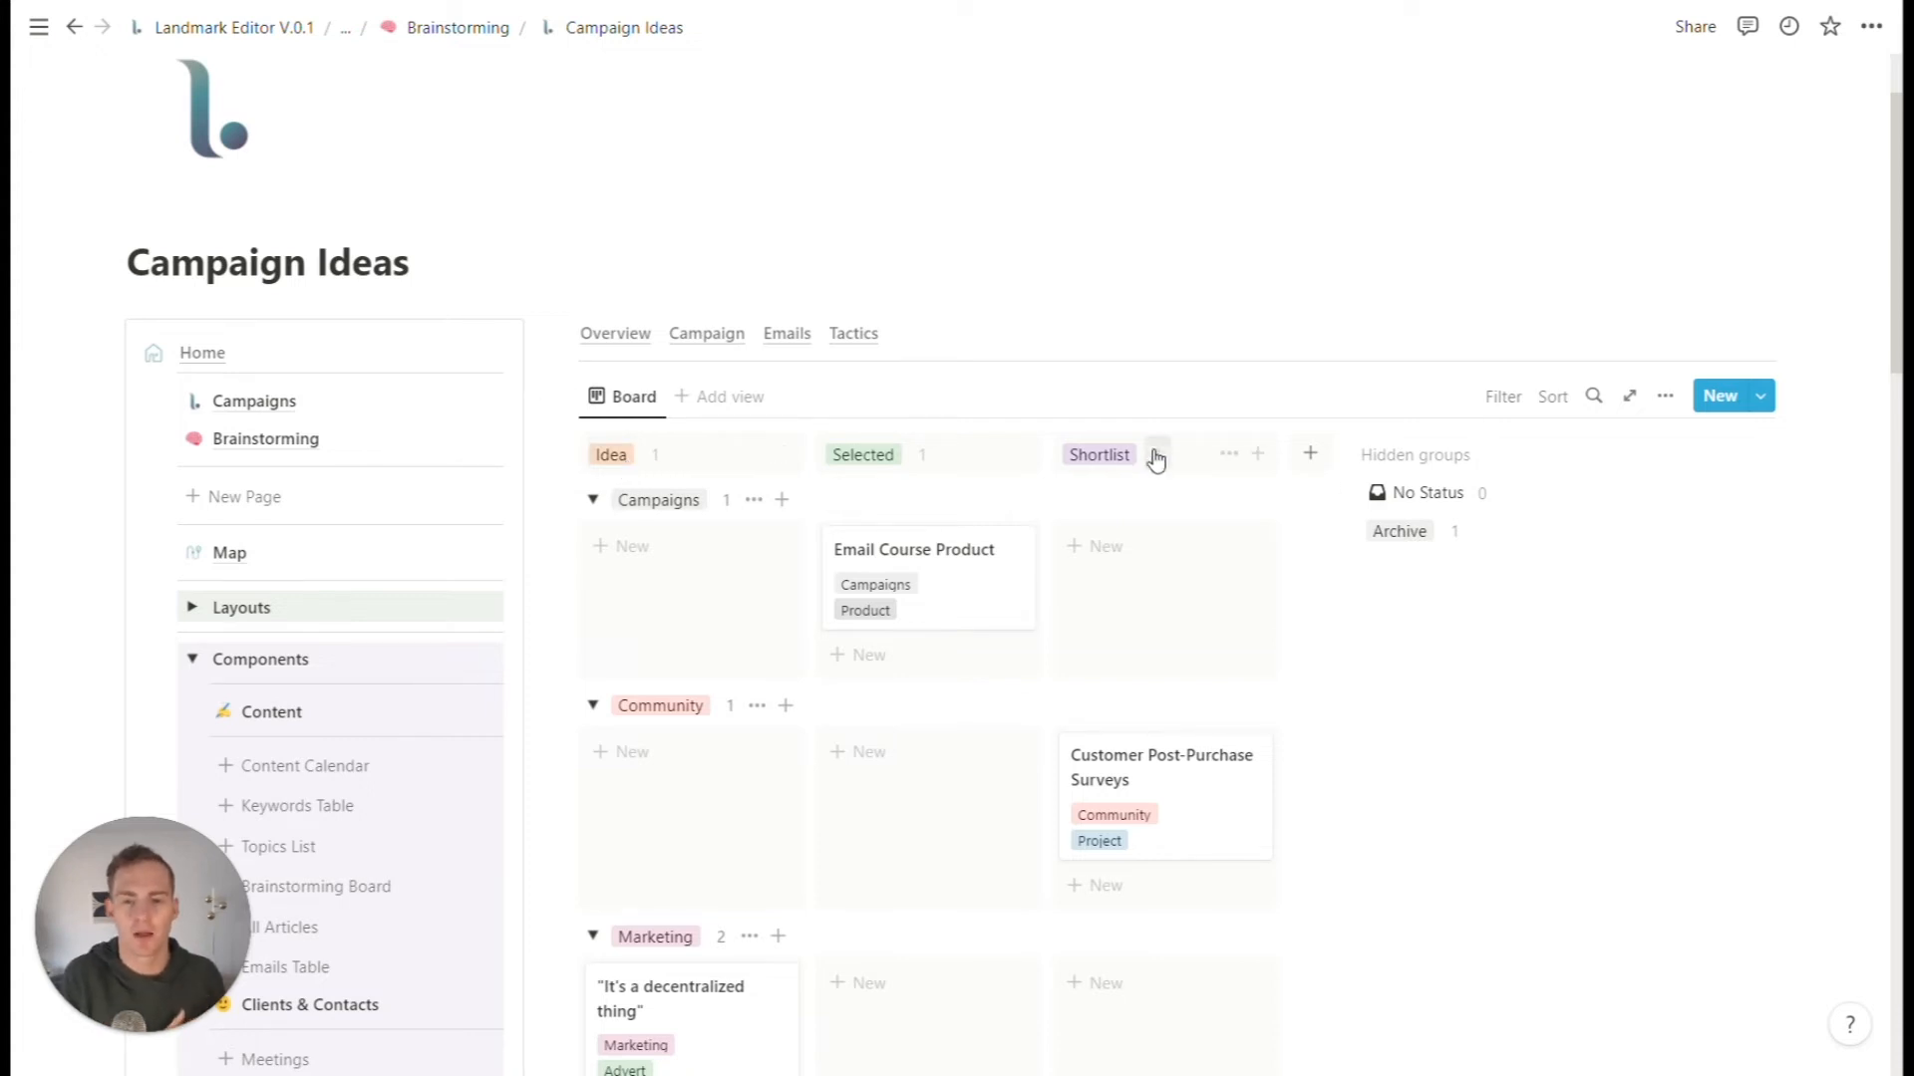
{"action": "left_click_drag", "start_coordinate": [1180, 460], "coordinate": [974, 476]}
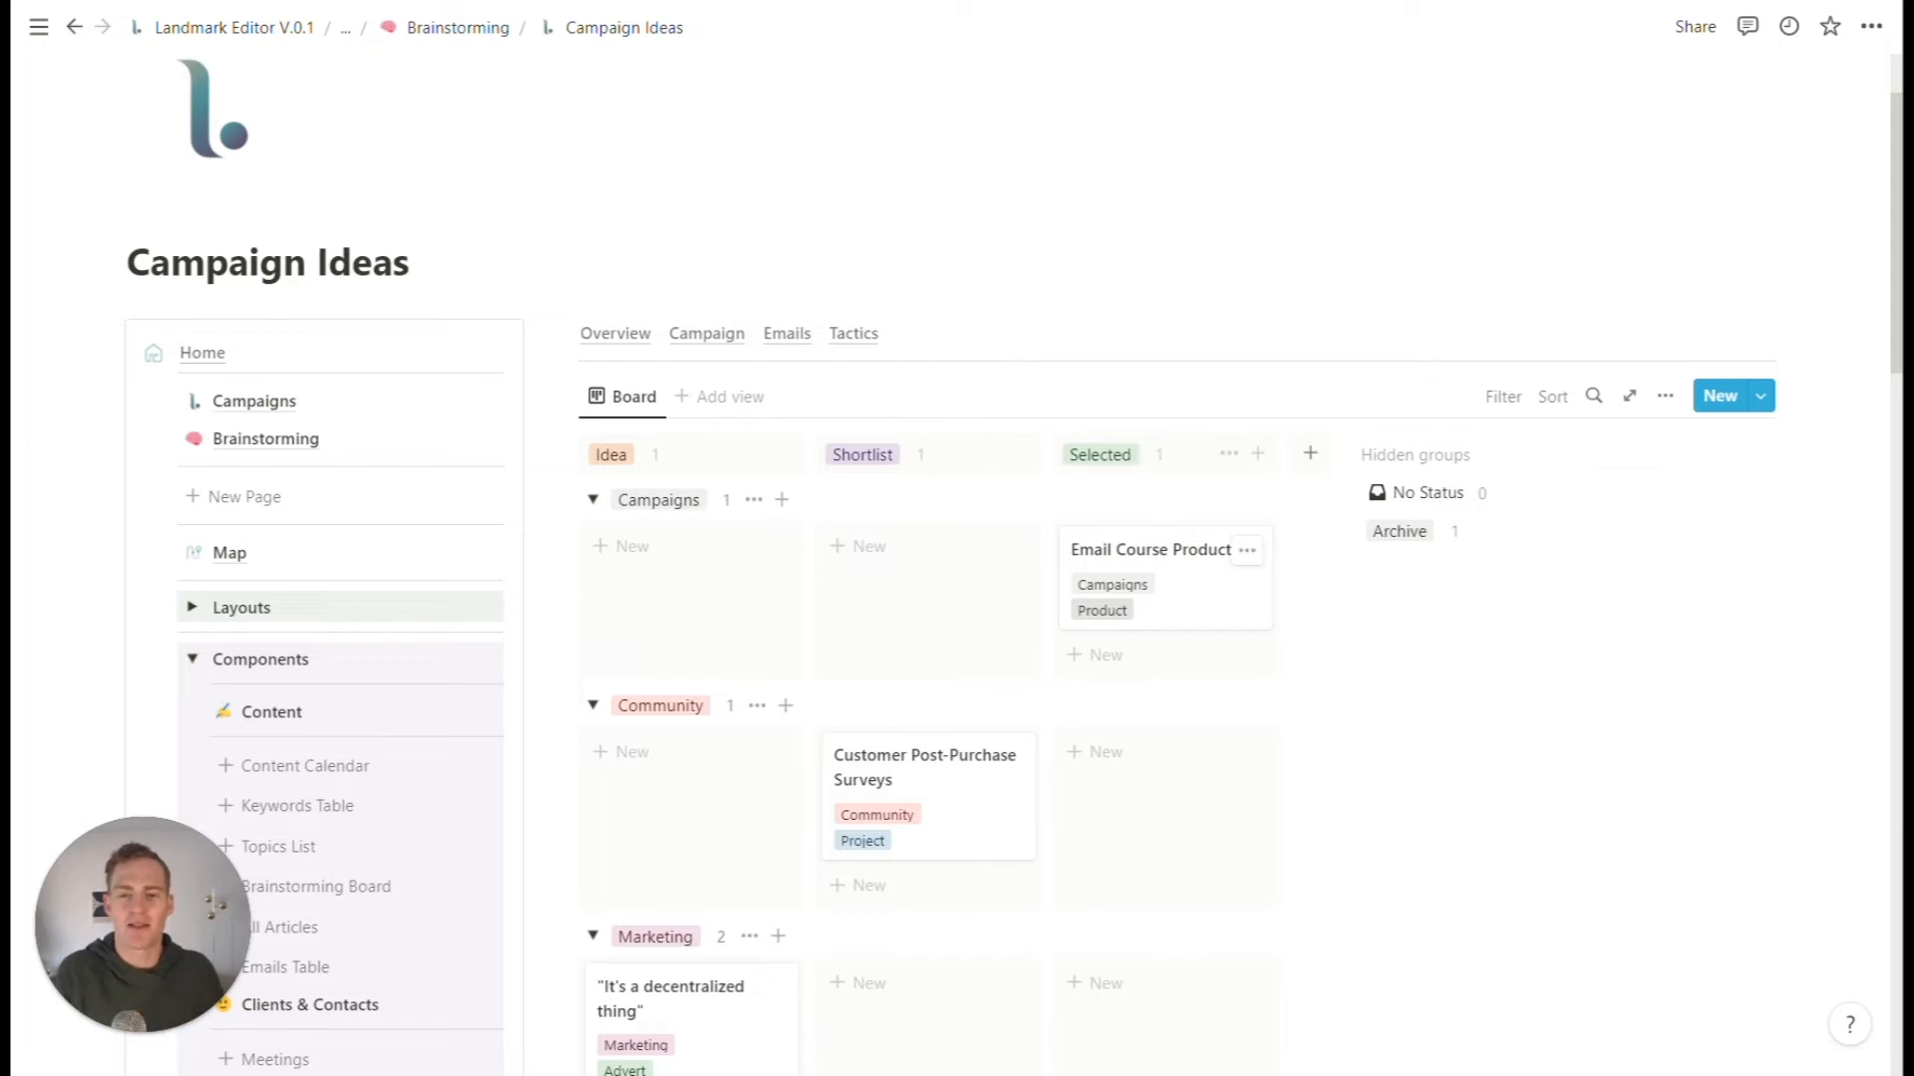
- Check the Campaigns page and add an "Easter Sale" card under Idea in the Campaigns group of the Campaign Ideas board
{"action": "left_click", "coordinate": [286, 400]}
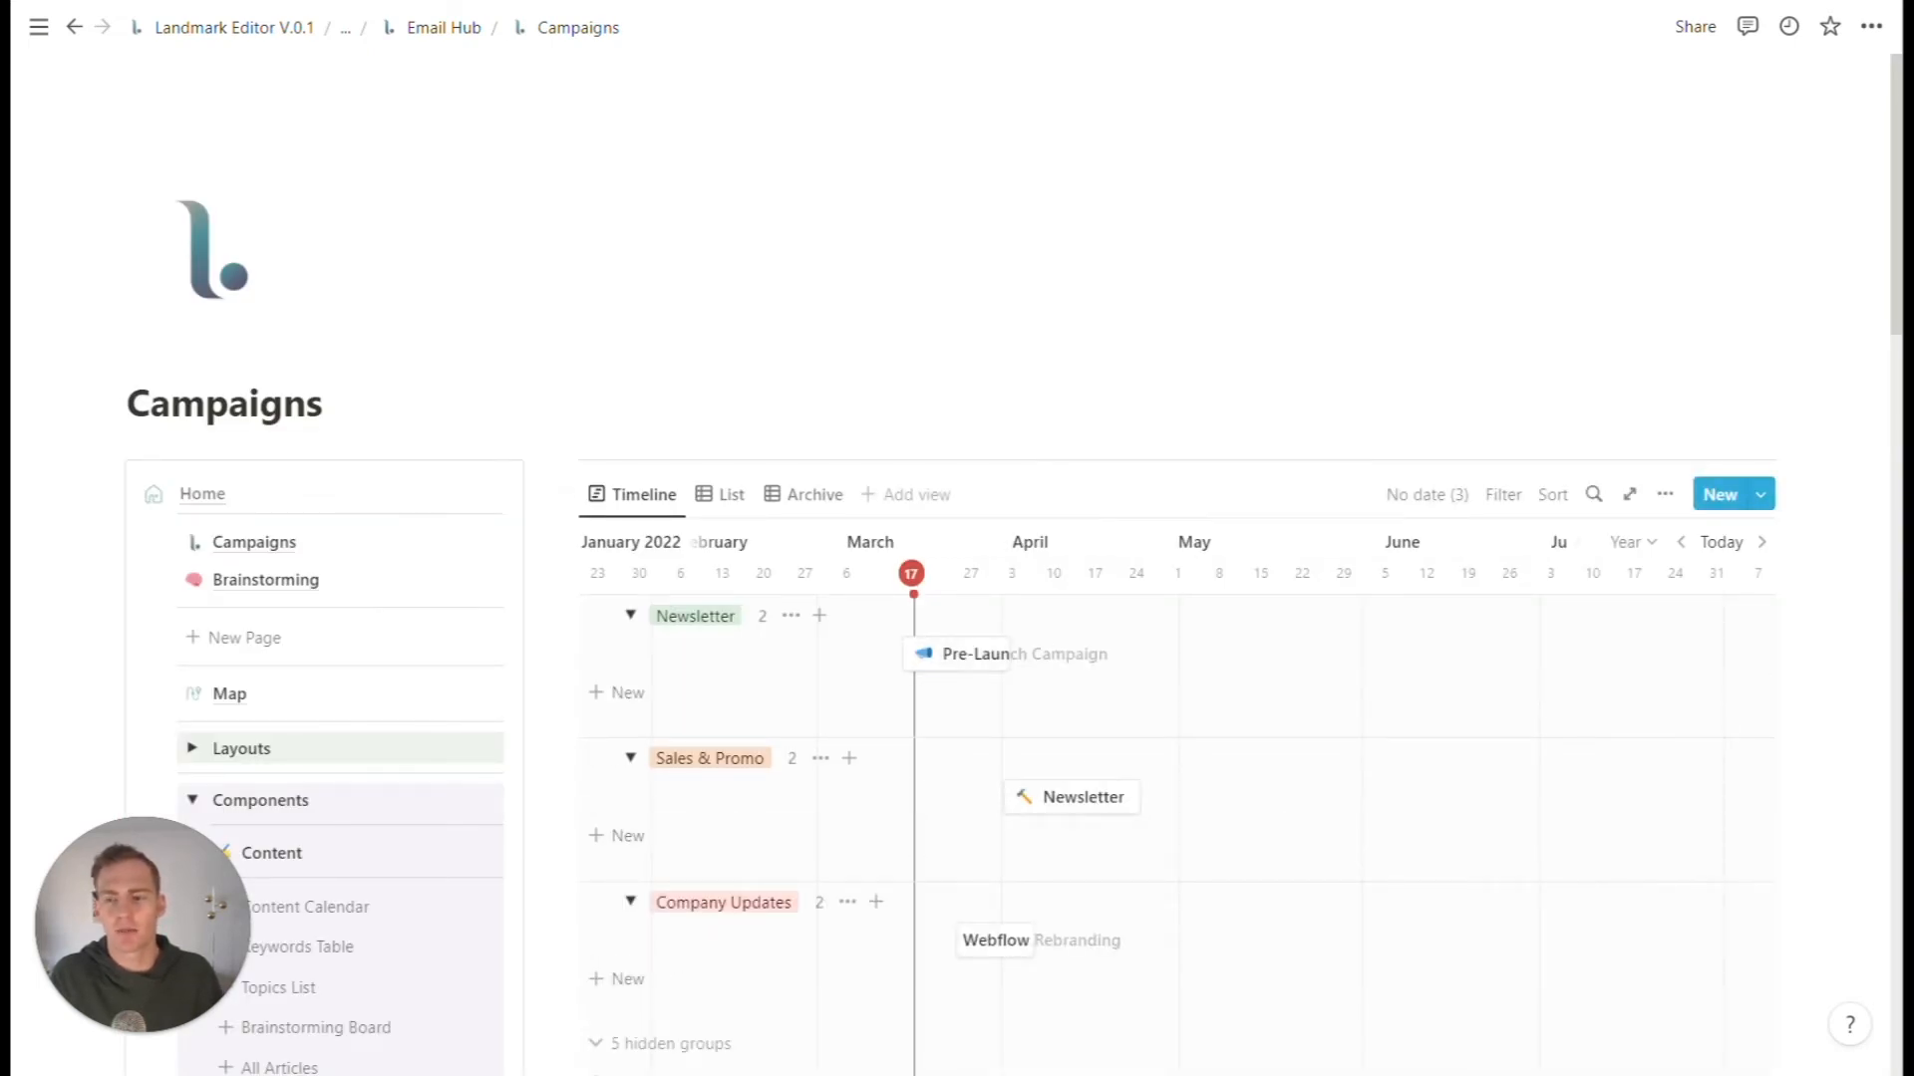
{"action": "left_click", "coordinate": [289, 580]}
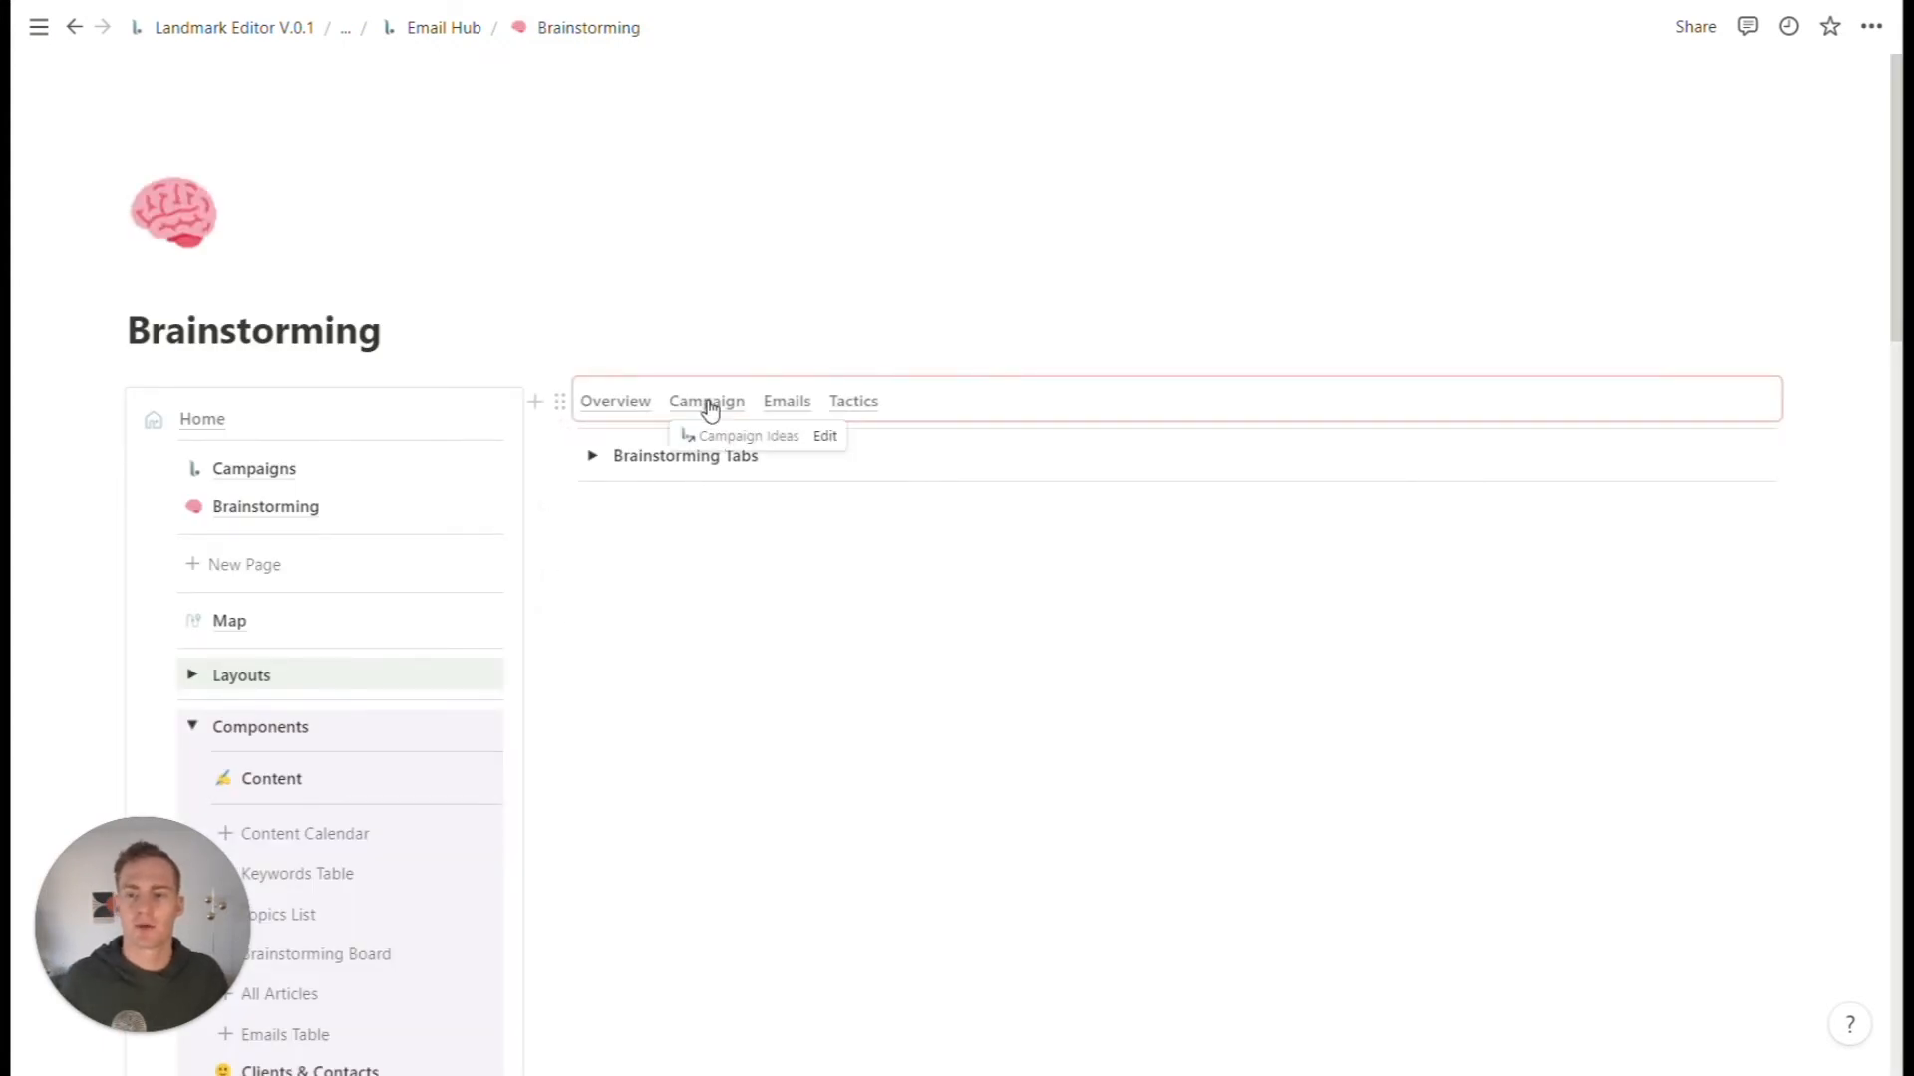
{"action": "left_click", "coordinate": [708, 405]}
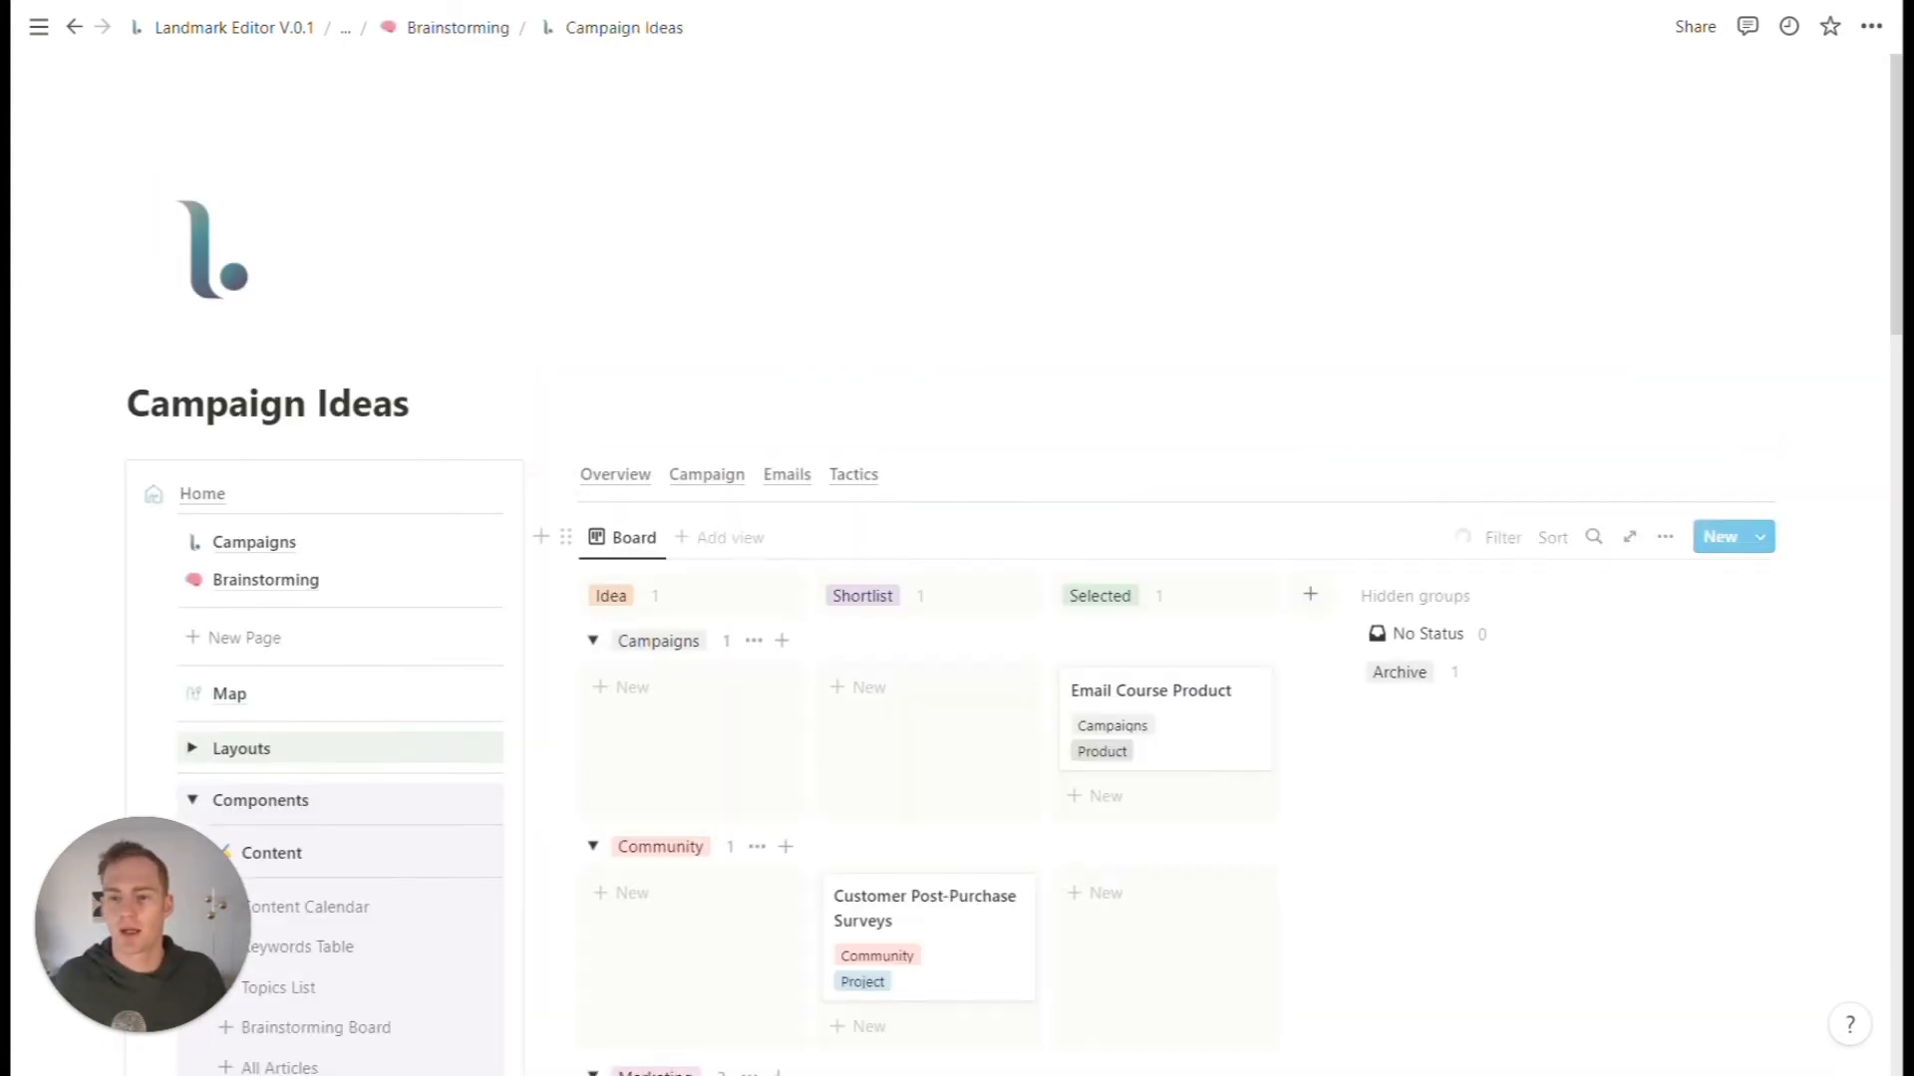
{"action": "scroll", "coordinate": [857, 687], "scroll_direction": "down", "scroll_amount": 2}
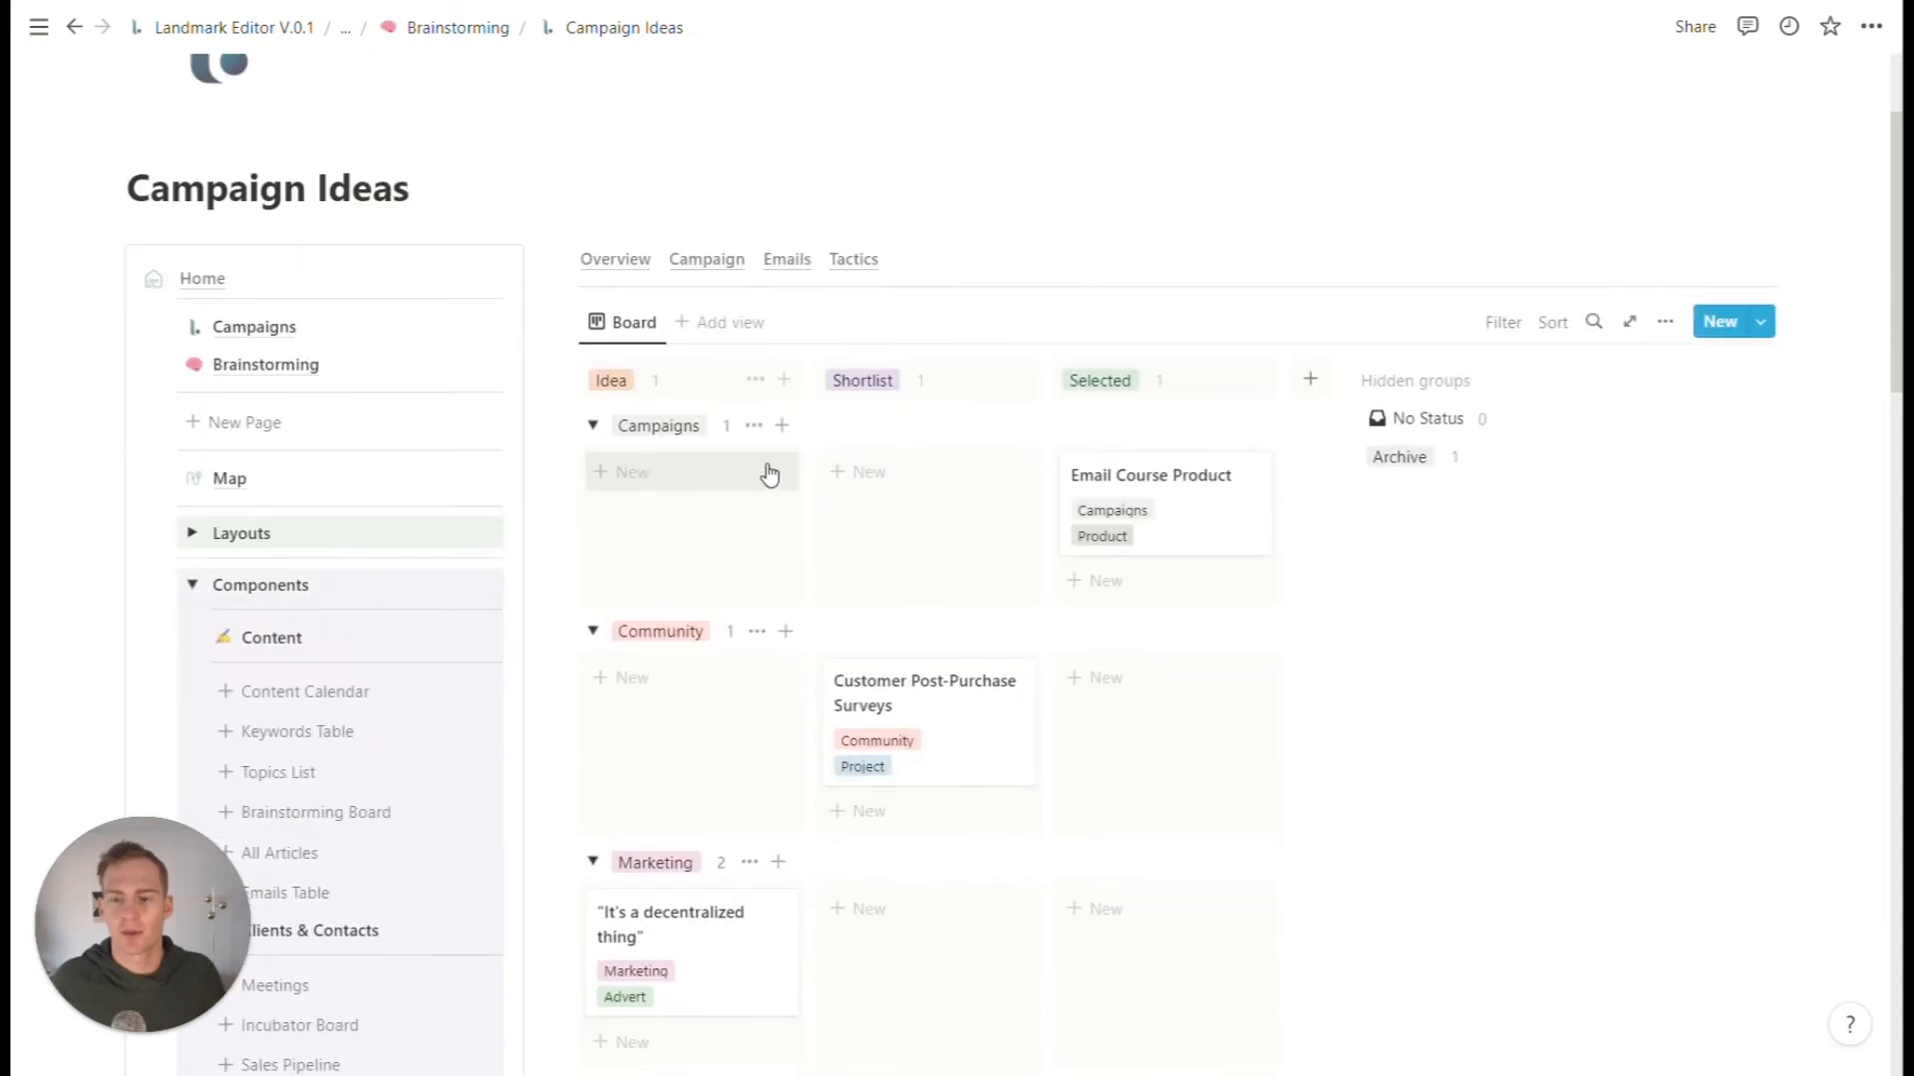
{"action": "left_click", "coordinate": [716, 473]}
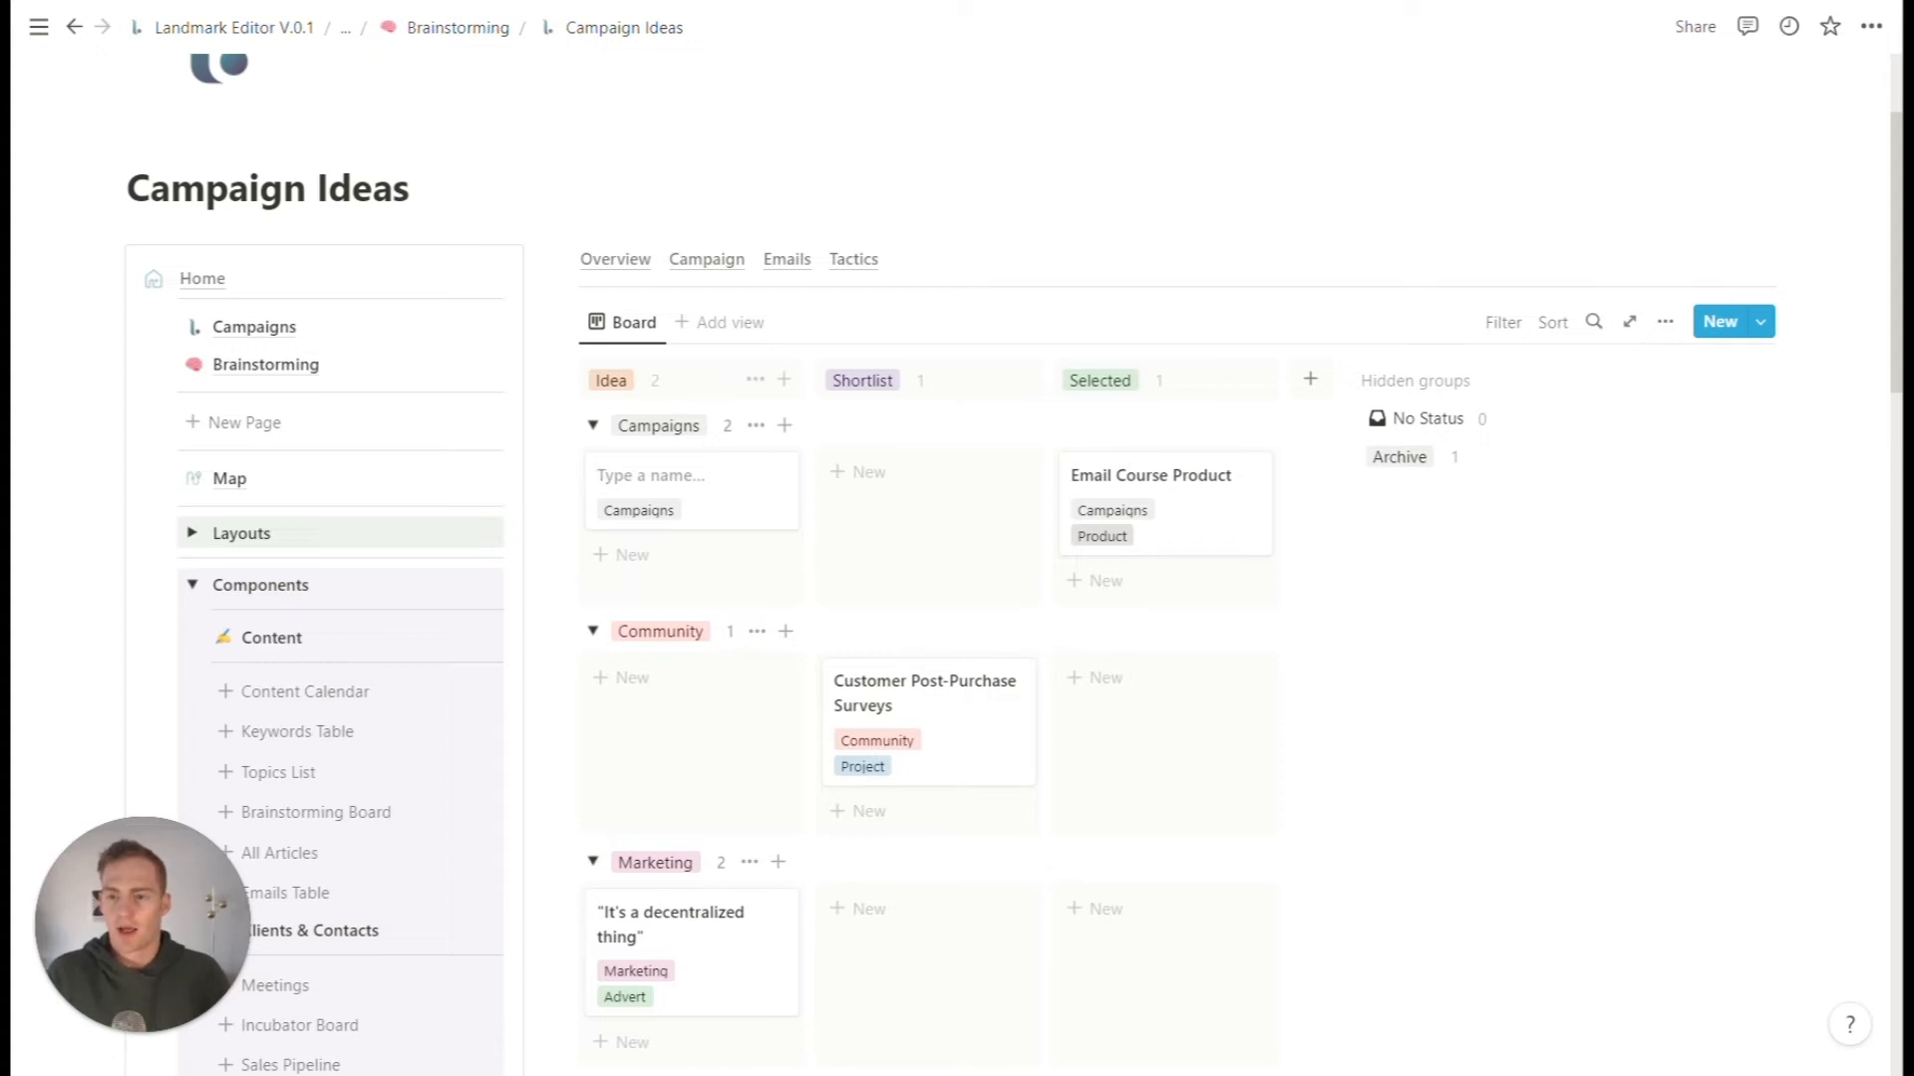
{"action": "type", "text": "Easter Sale"}
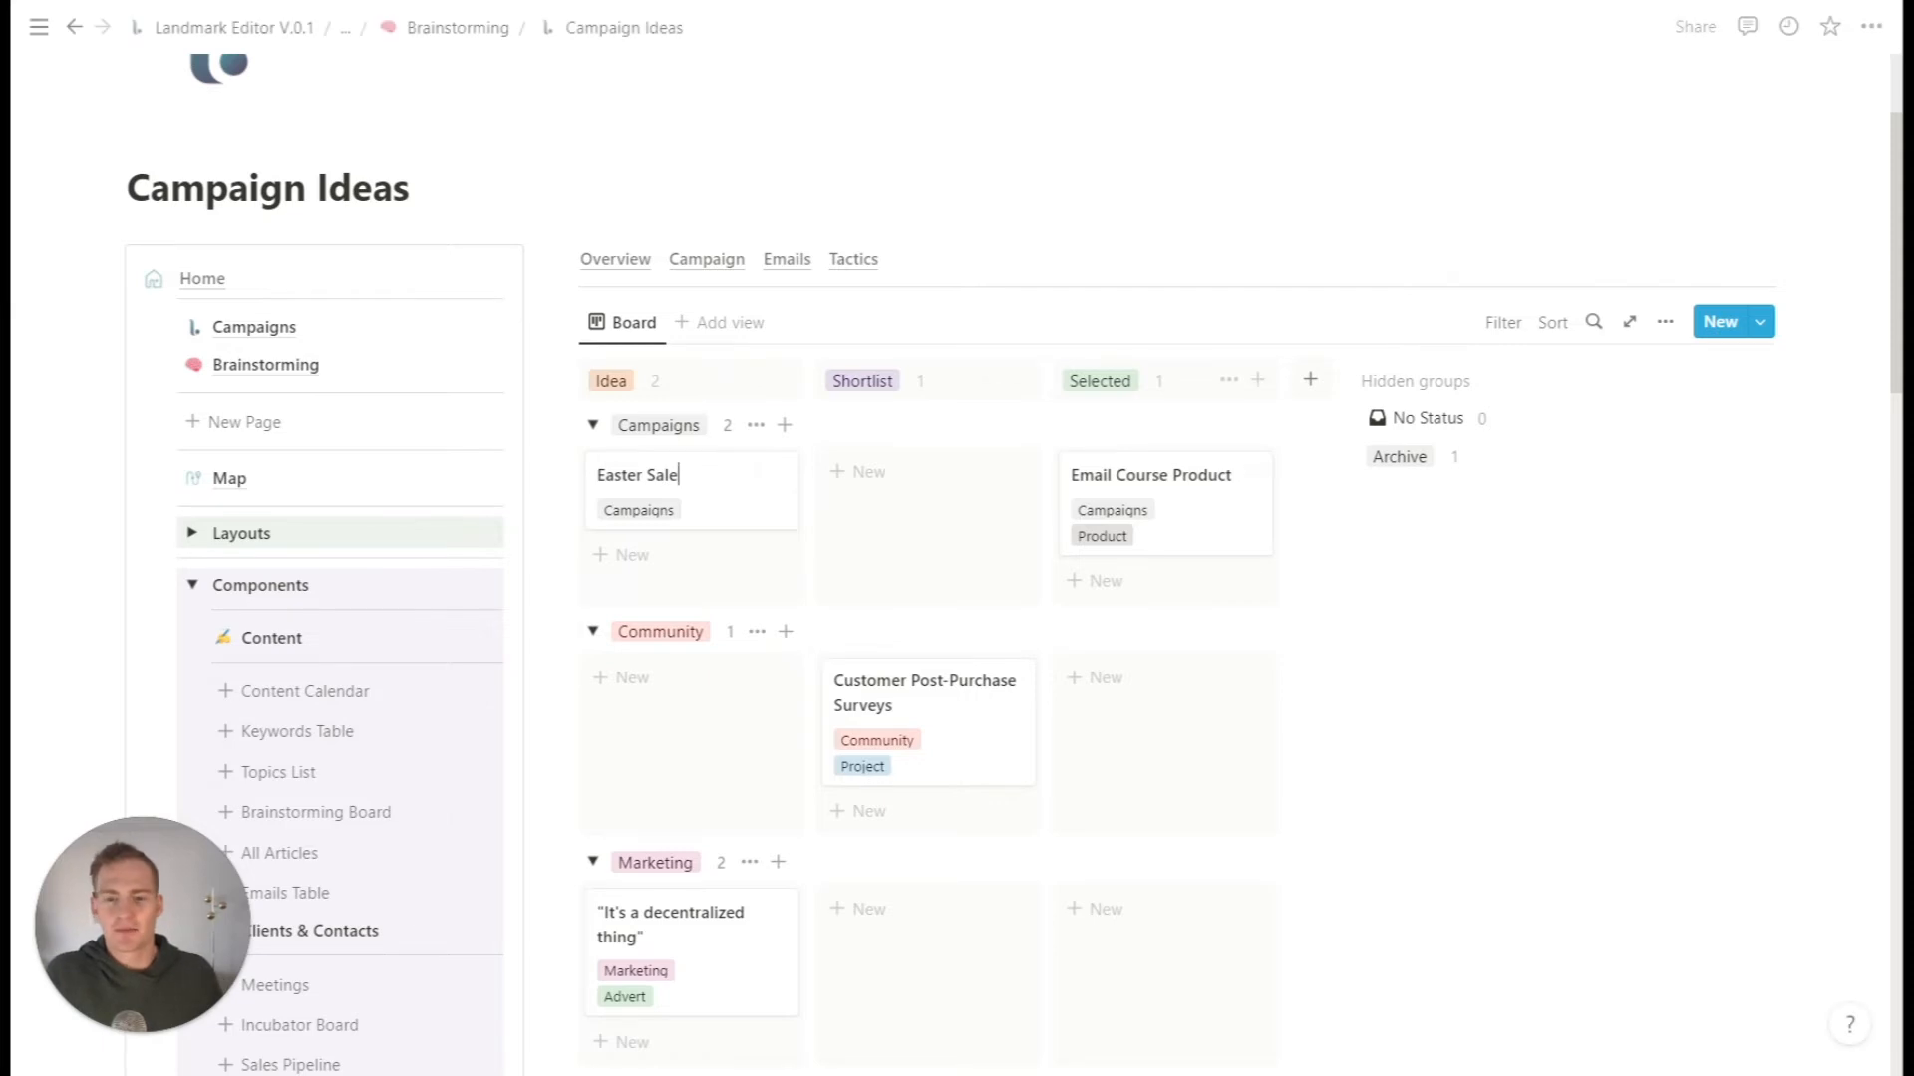
{"action": "key", "text": "Escape"}
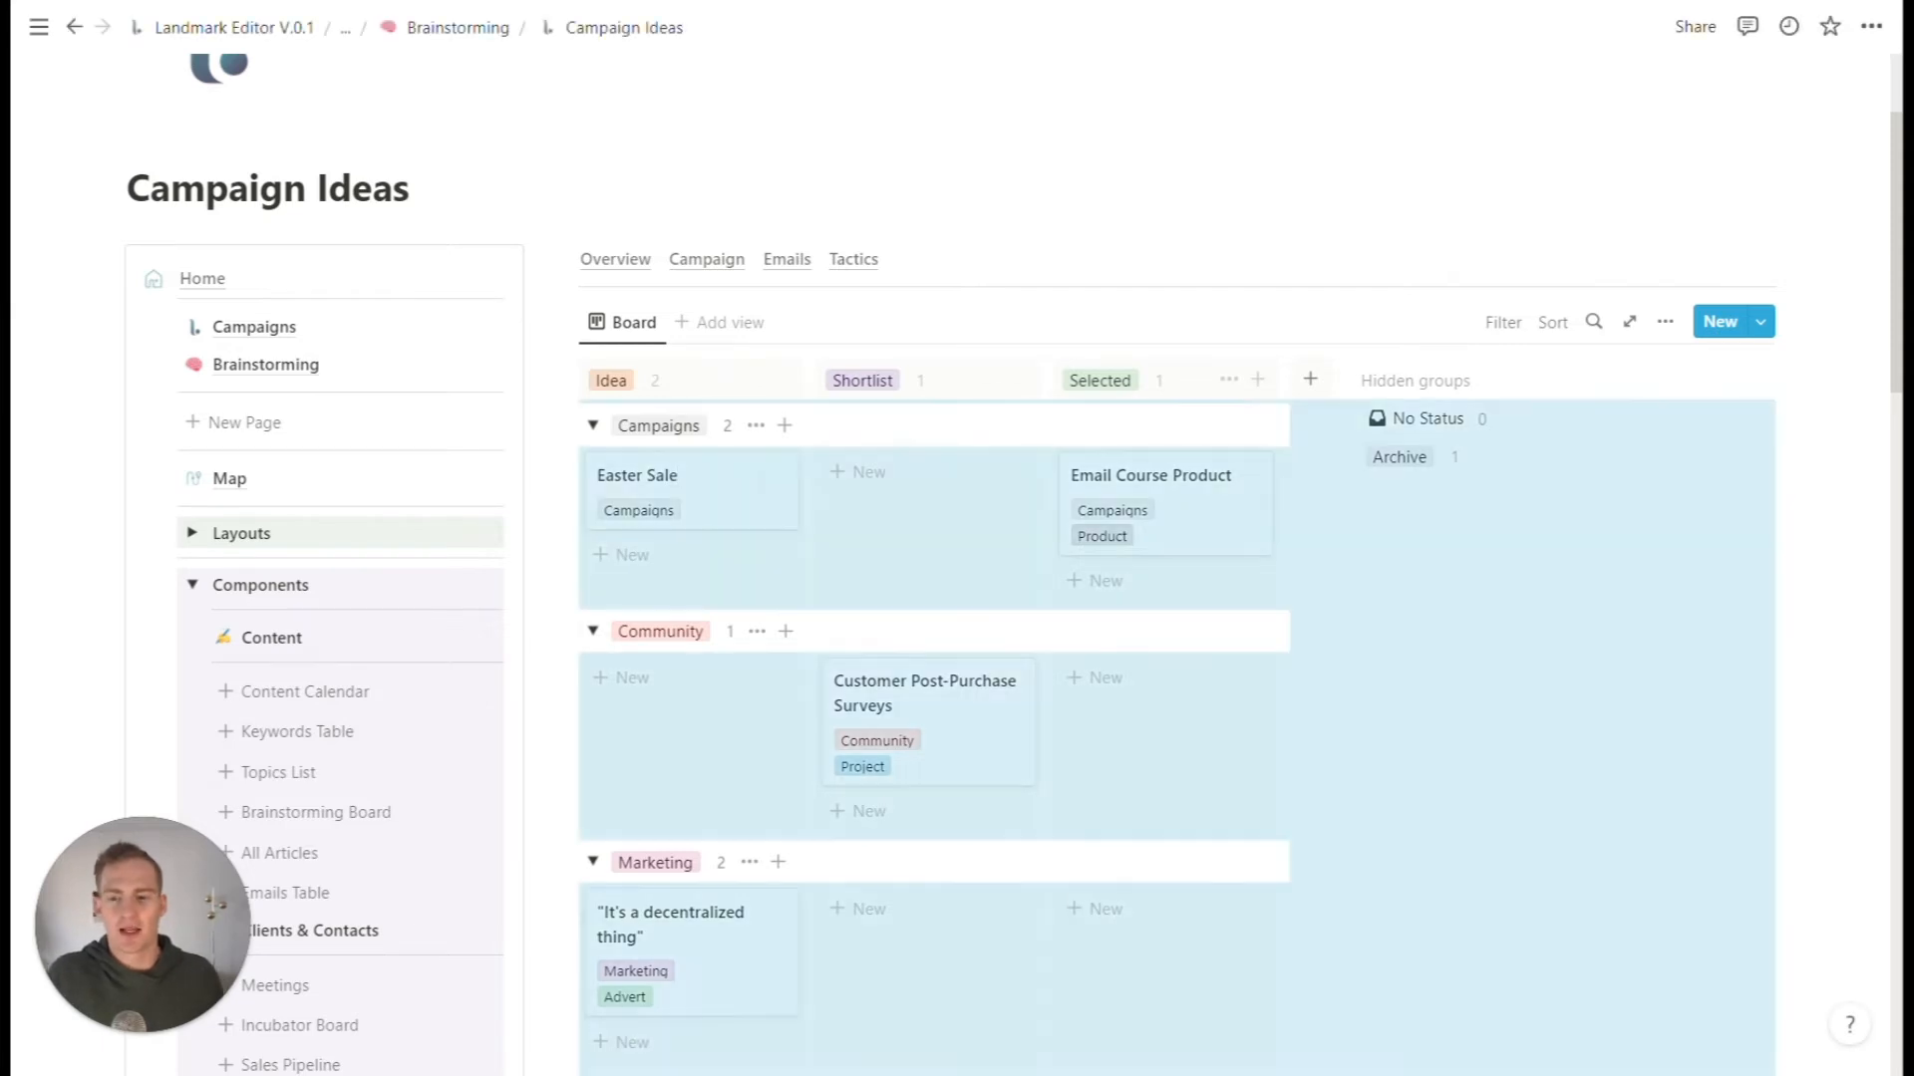
- Check the Email Ideas page and rename the Campaign Ideas board's Community group to Email Ideas
{"action": "left_click", "coordinate": [1017, 190]}
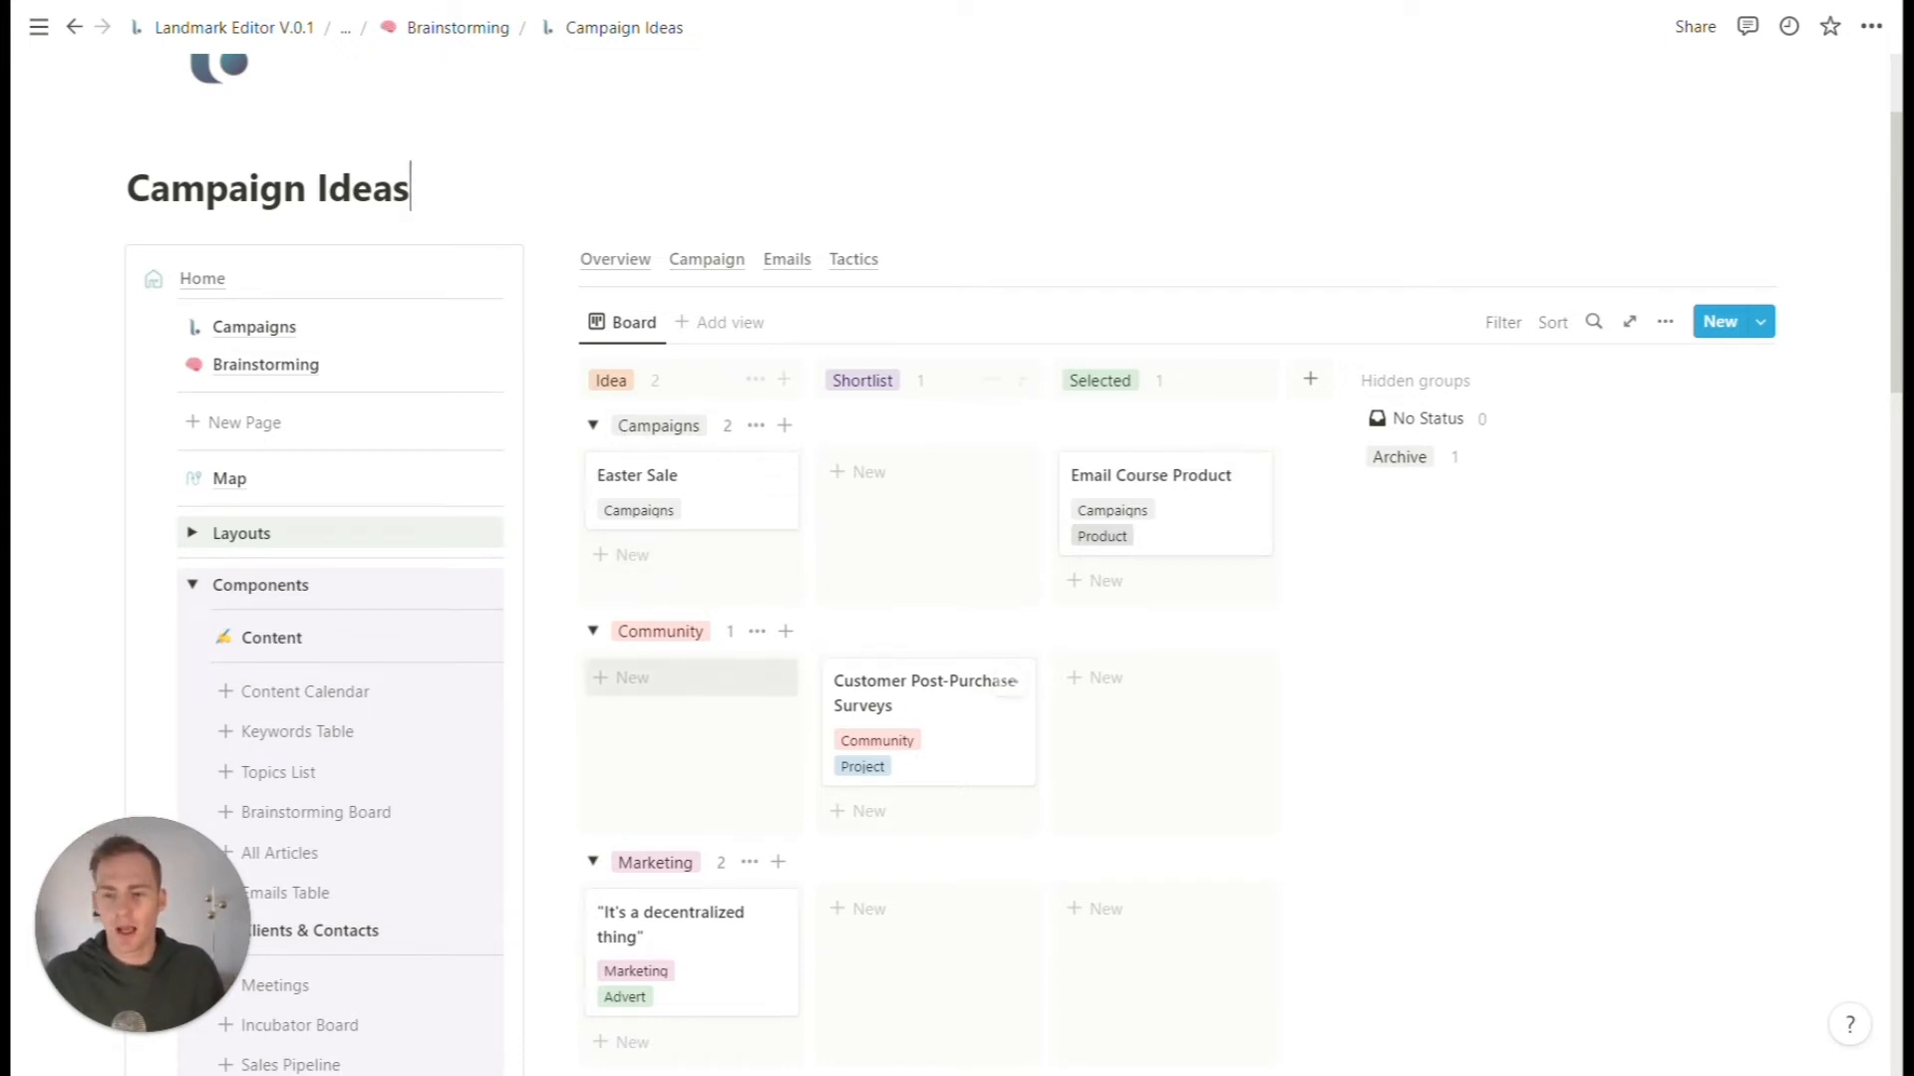
{"action": "left_click", "coordinate": [680, 634]}
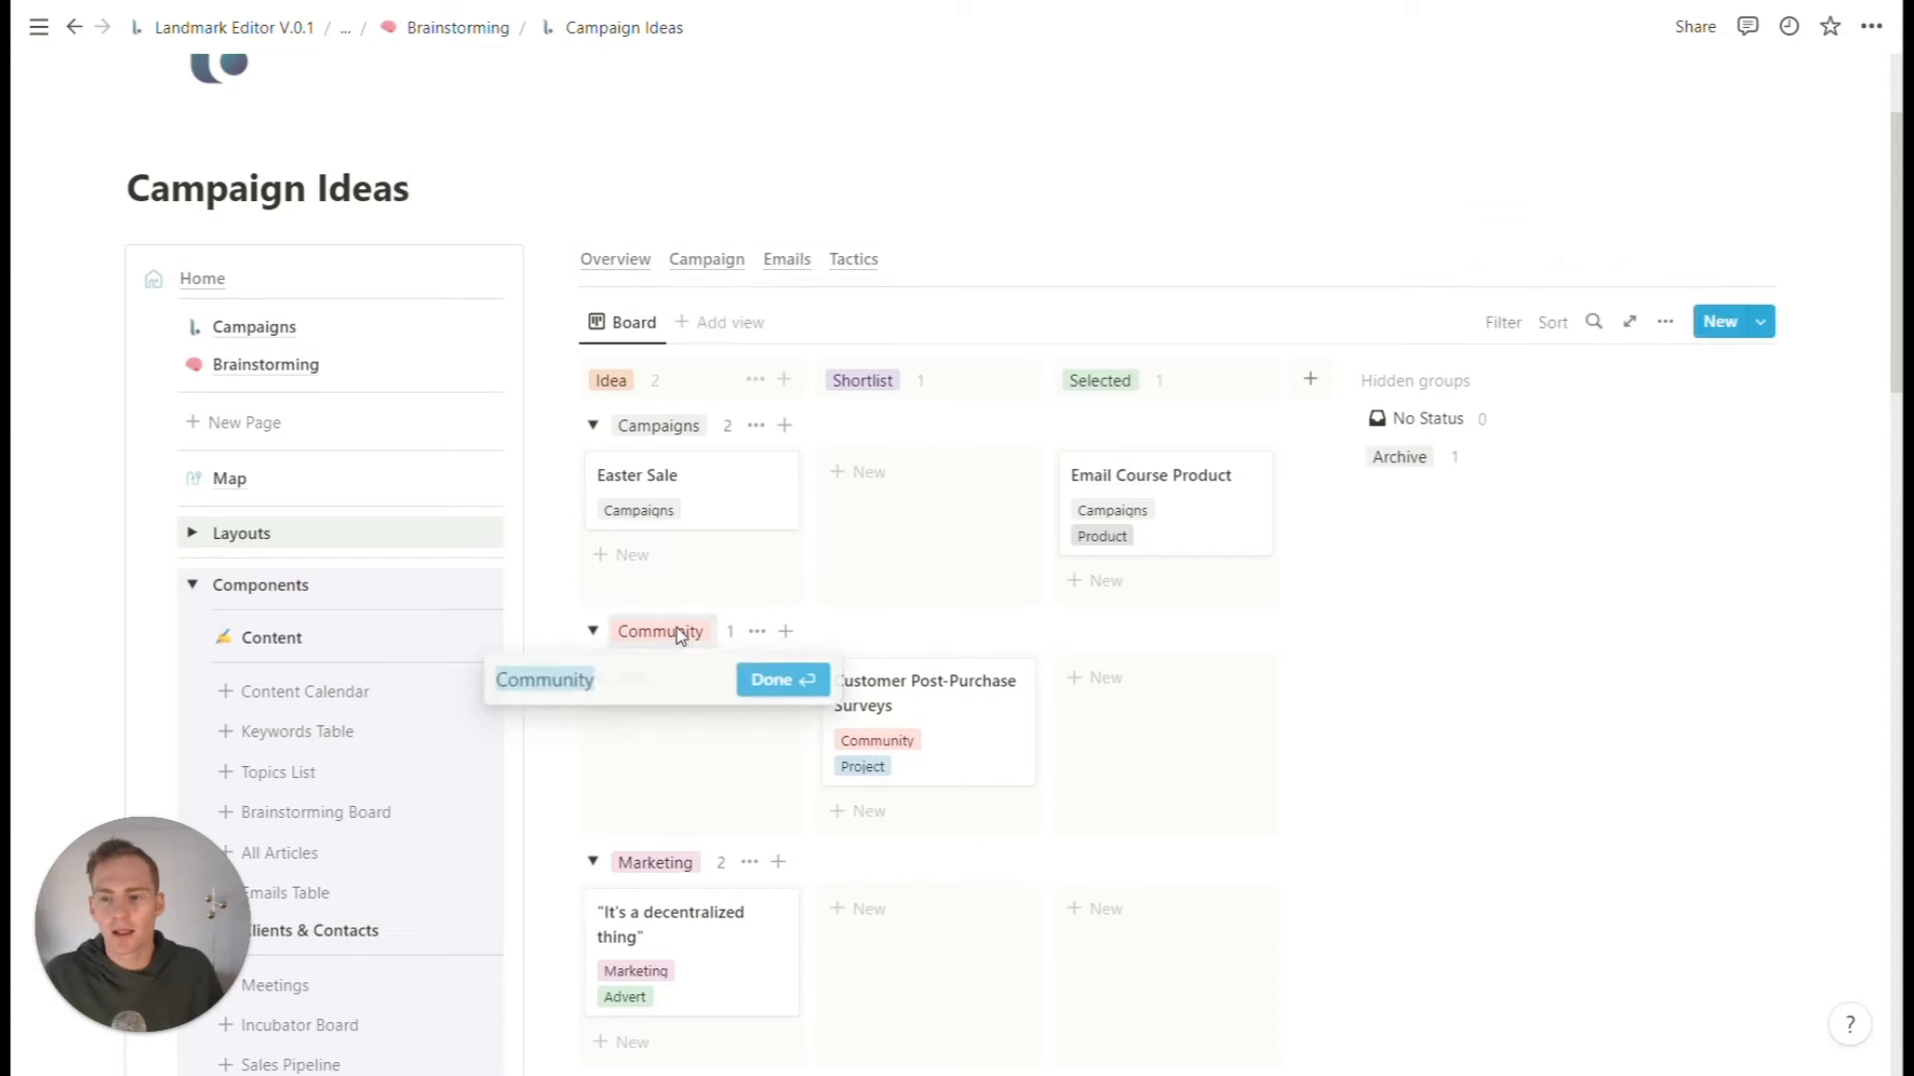
{"action": "left_click", "coordinate": [784, 263]}
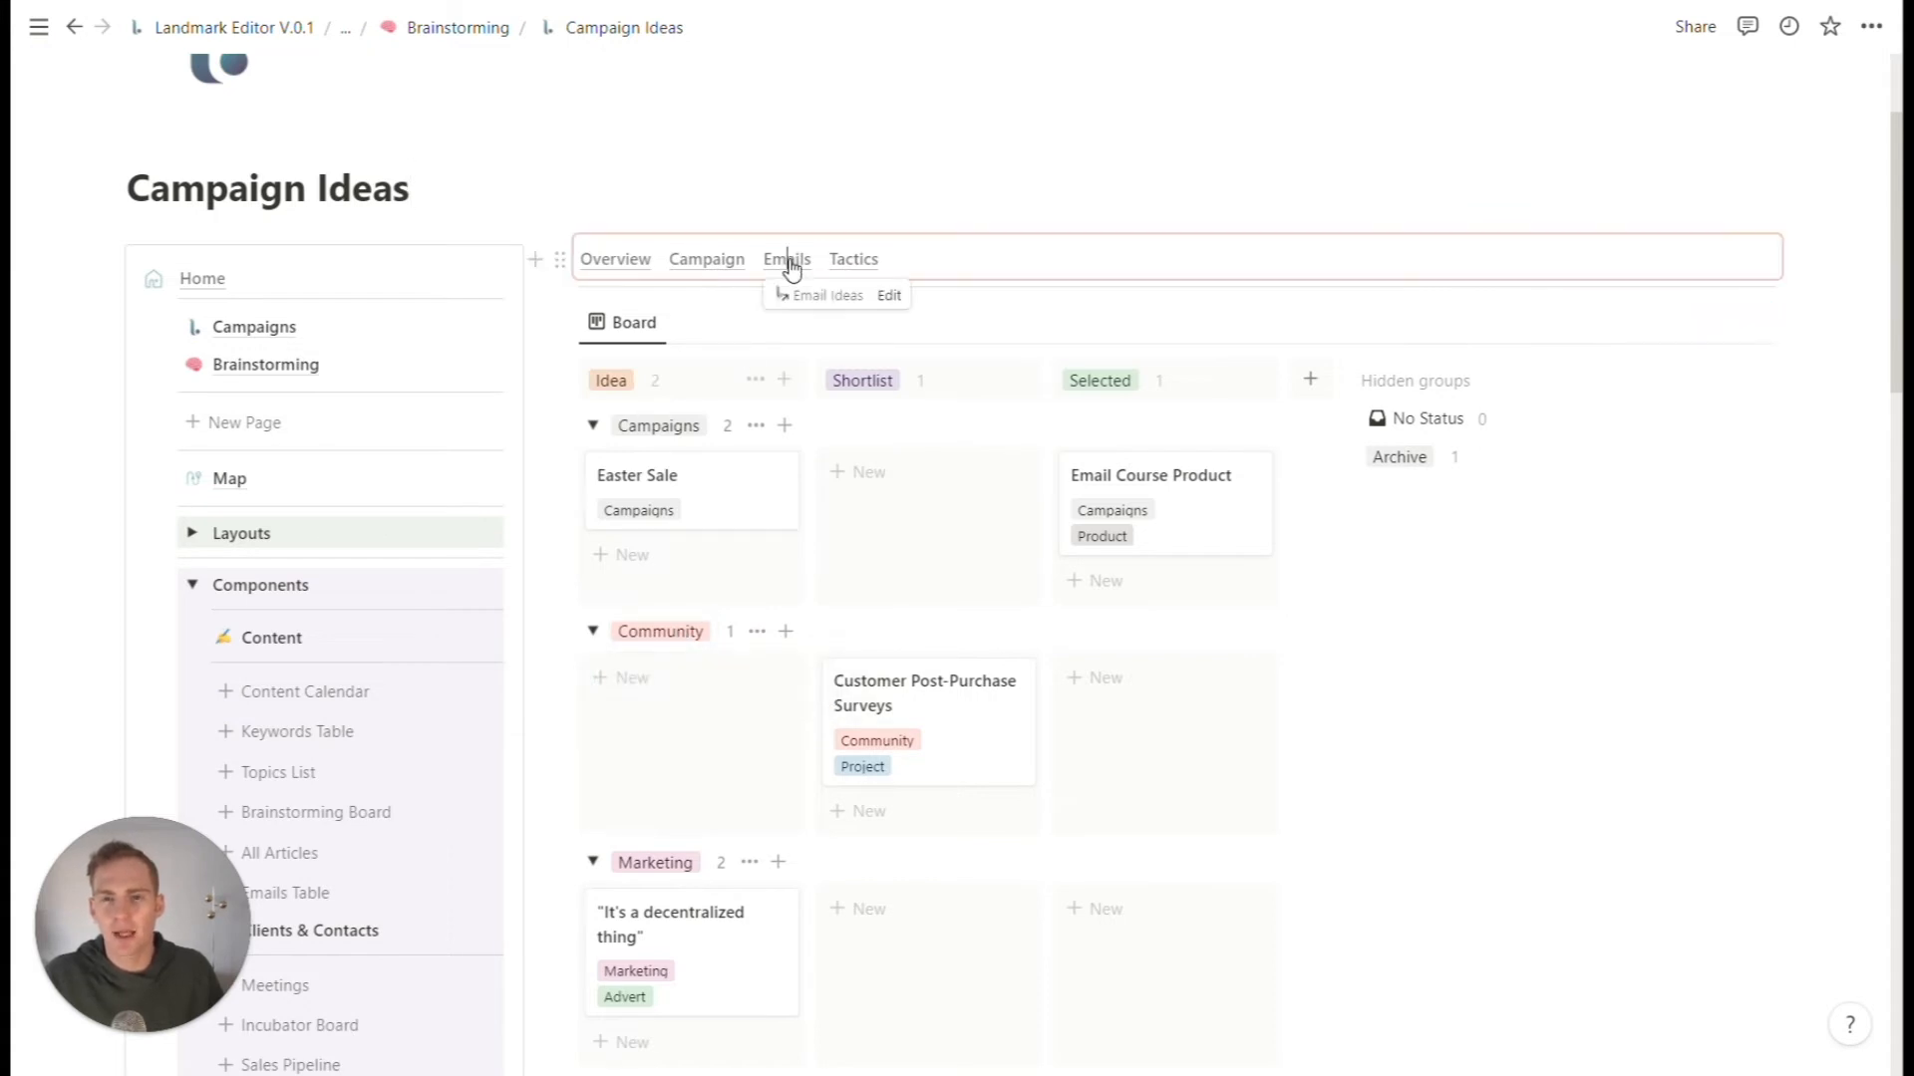
{"action": "left_click", "coordinate": [790, 264]}
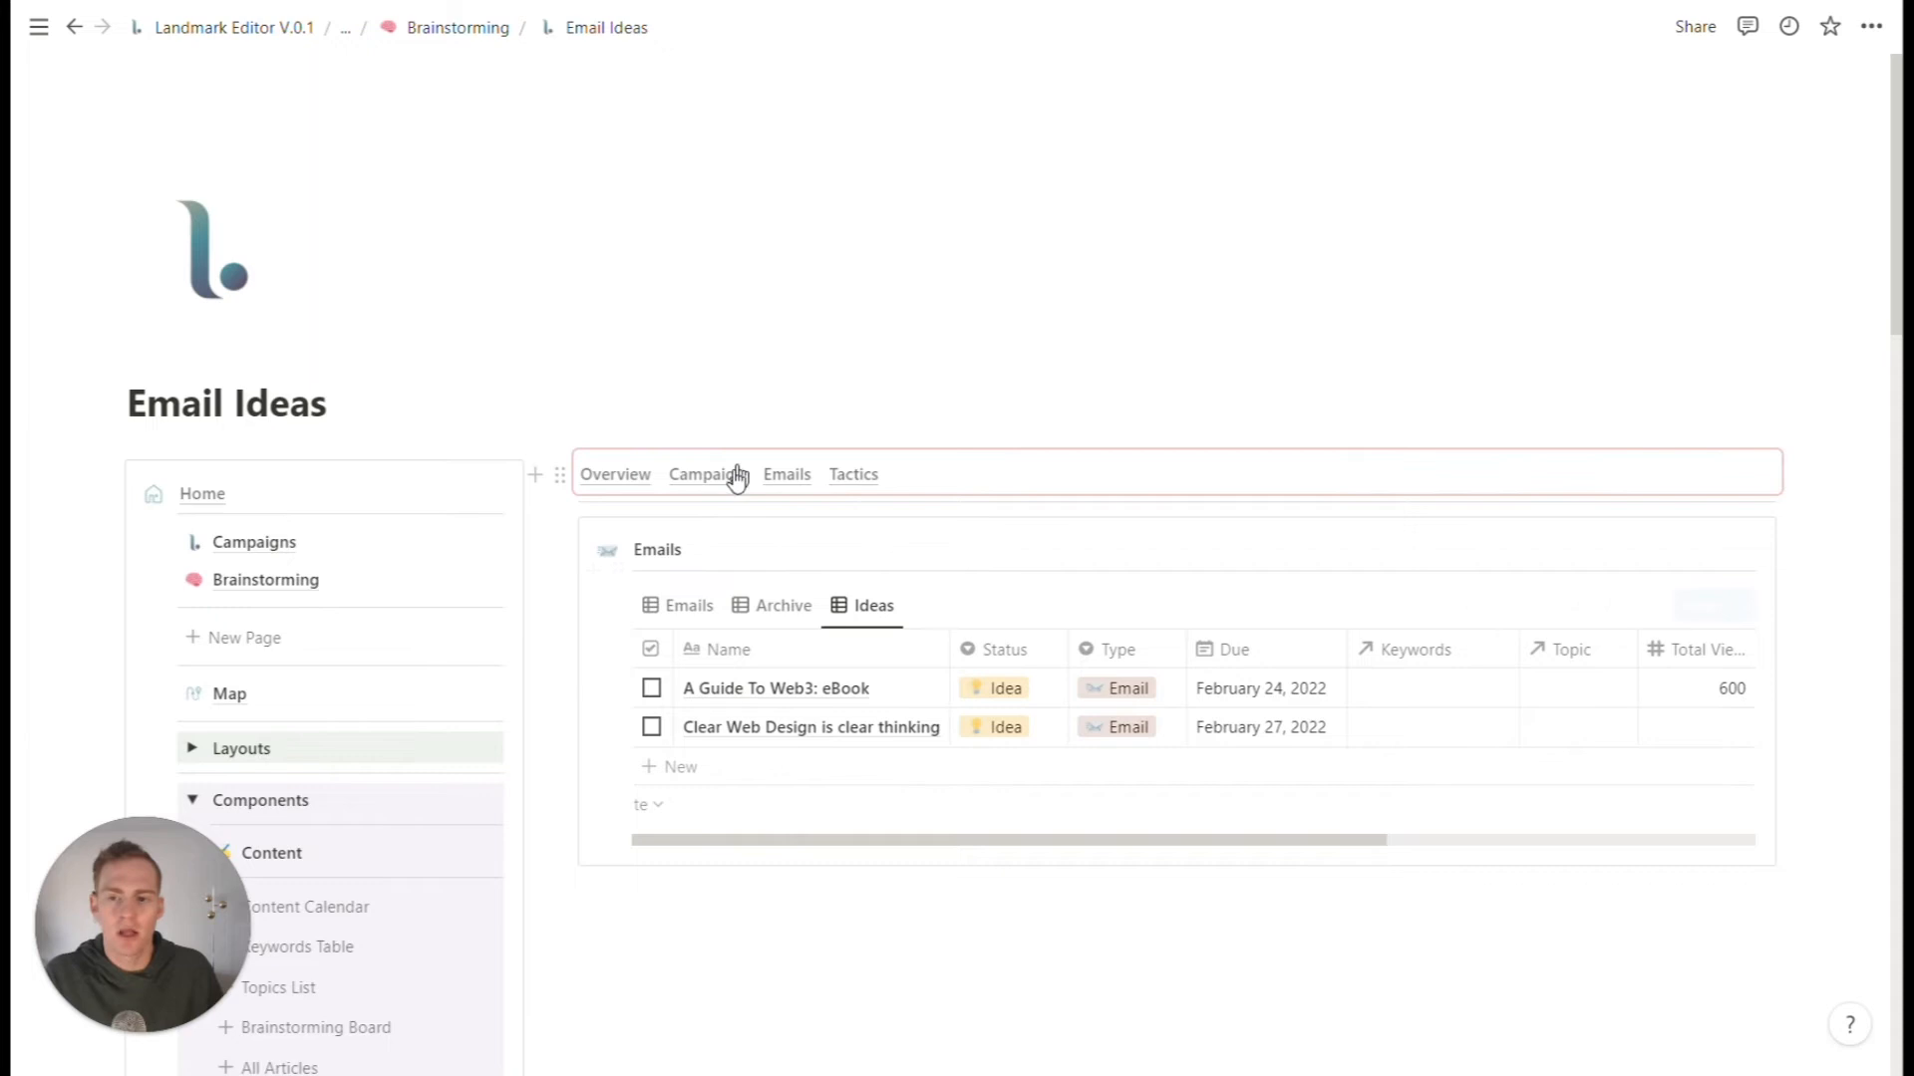
{"action": "left_click", "coordinate": [737, 477]}
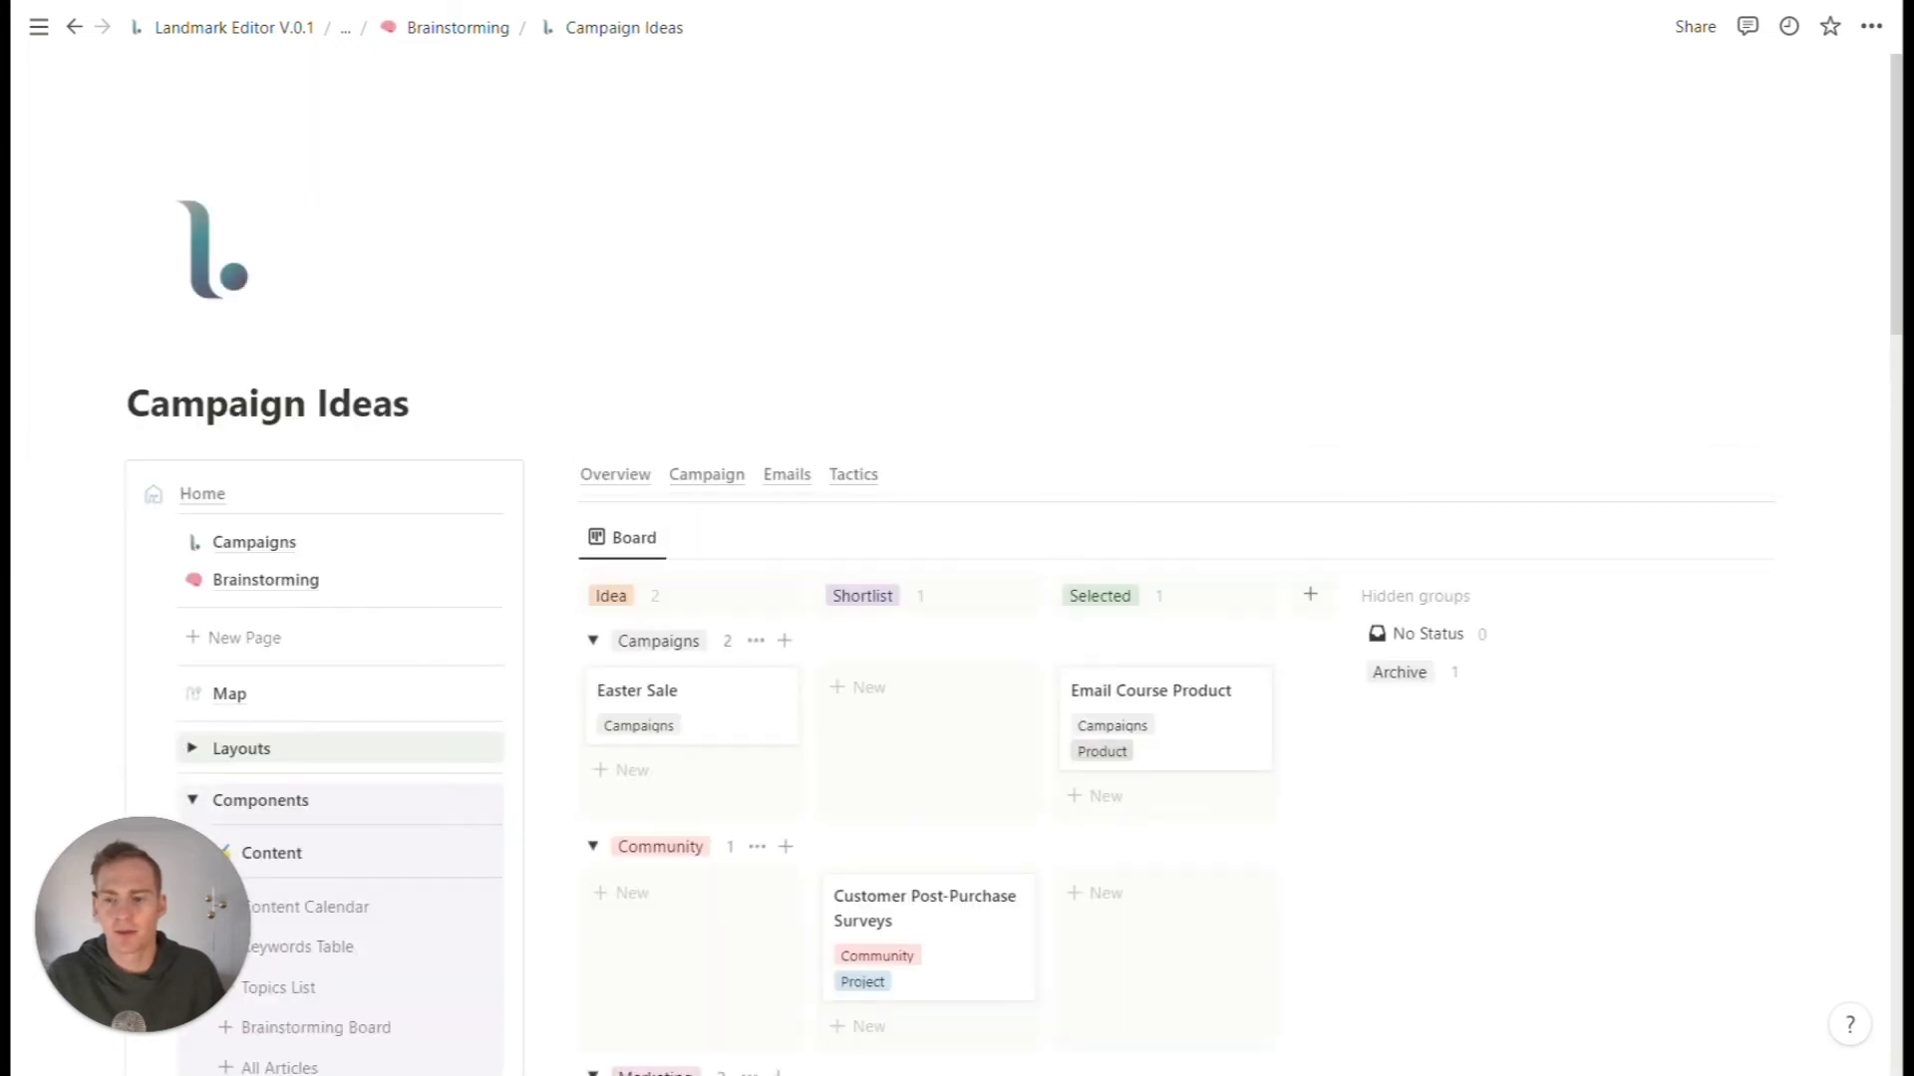
{"action": "scroll", "coordinate": [701, 639], "scroll_direction": "down", "scroll_amount": 1}
{"action": "left_click", "coordinate": [701, 634]}
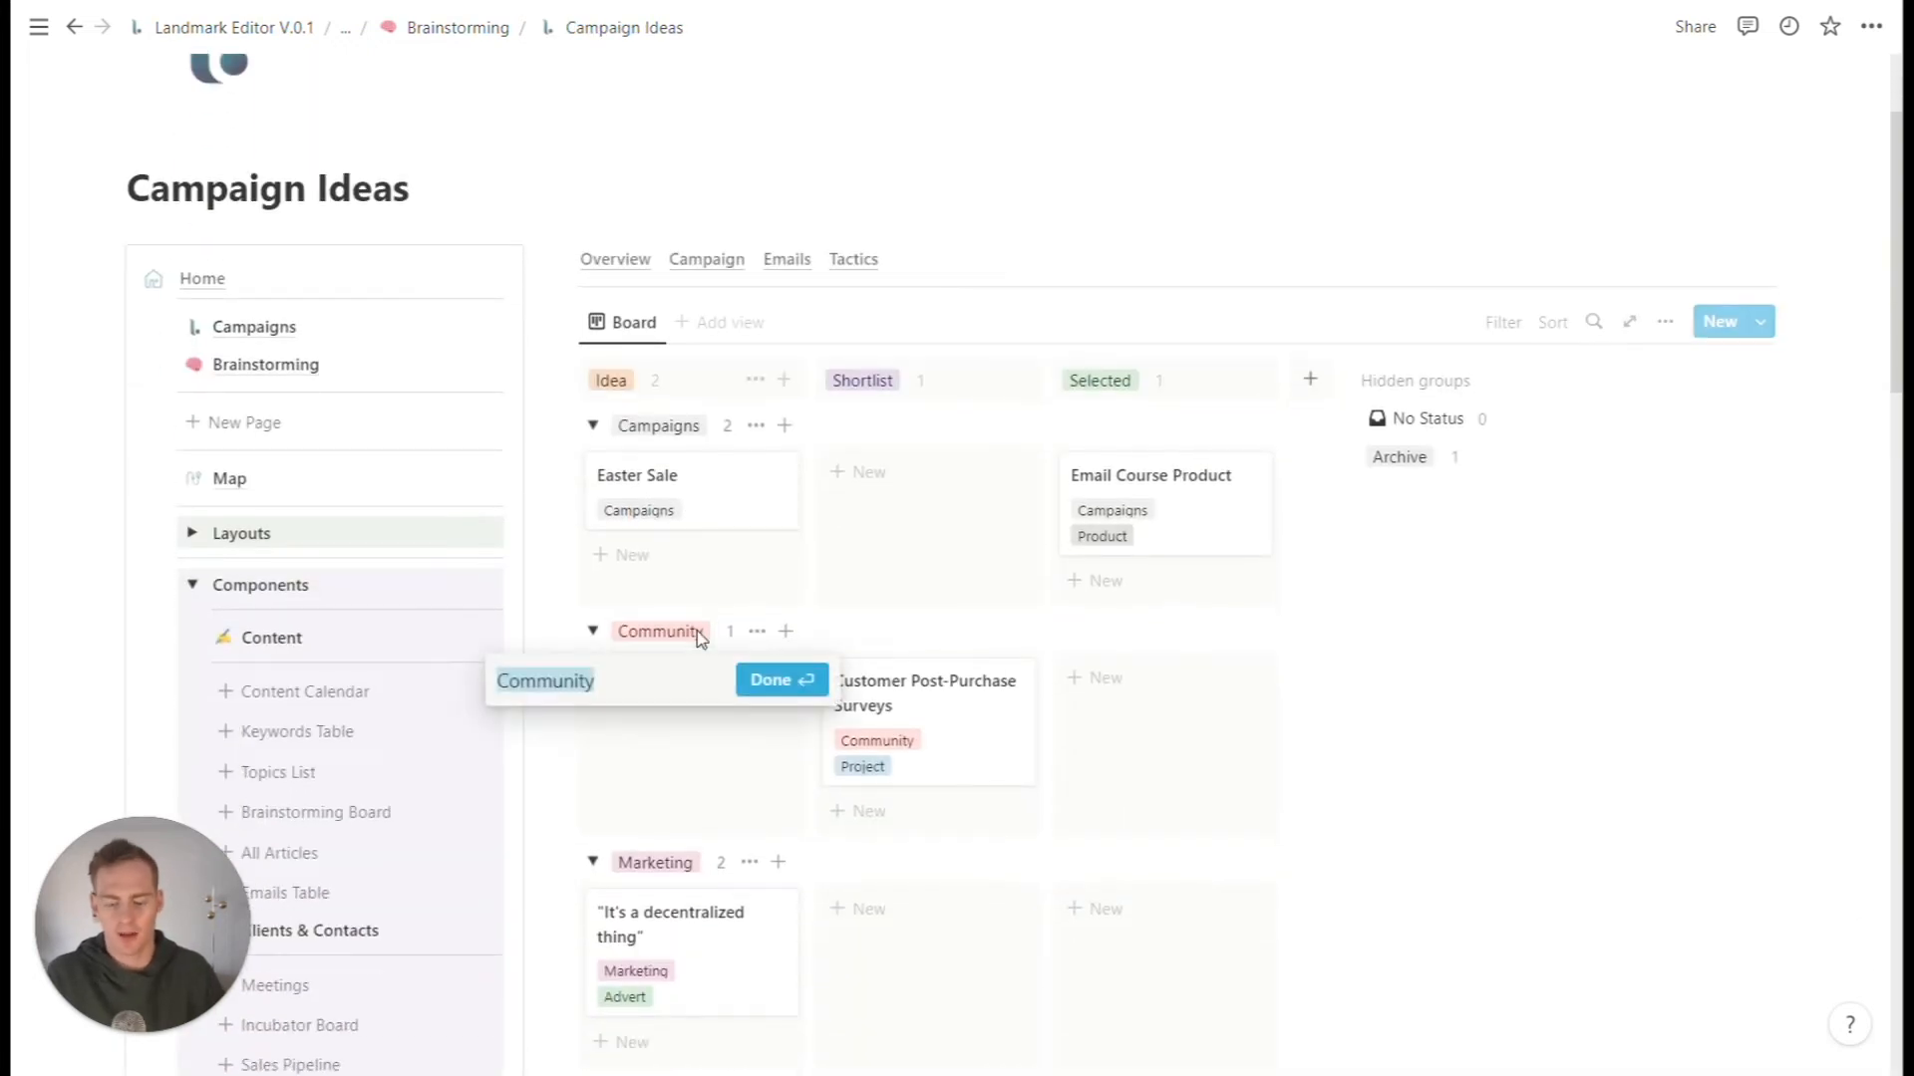
{"action": "key", "text": "BackSpace"}
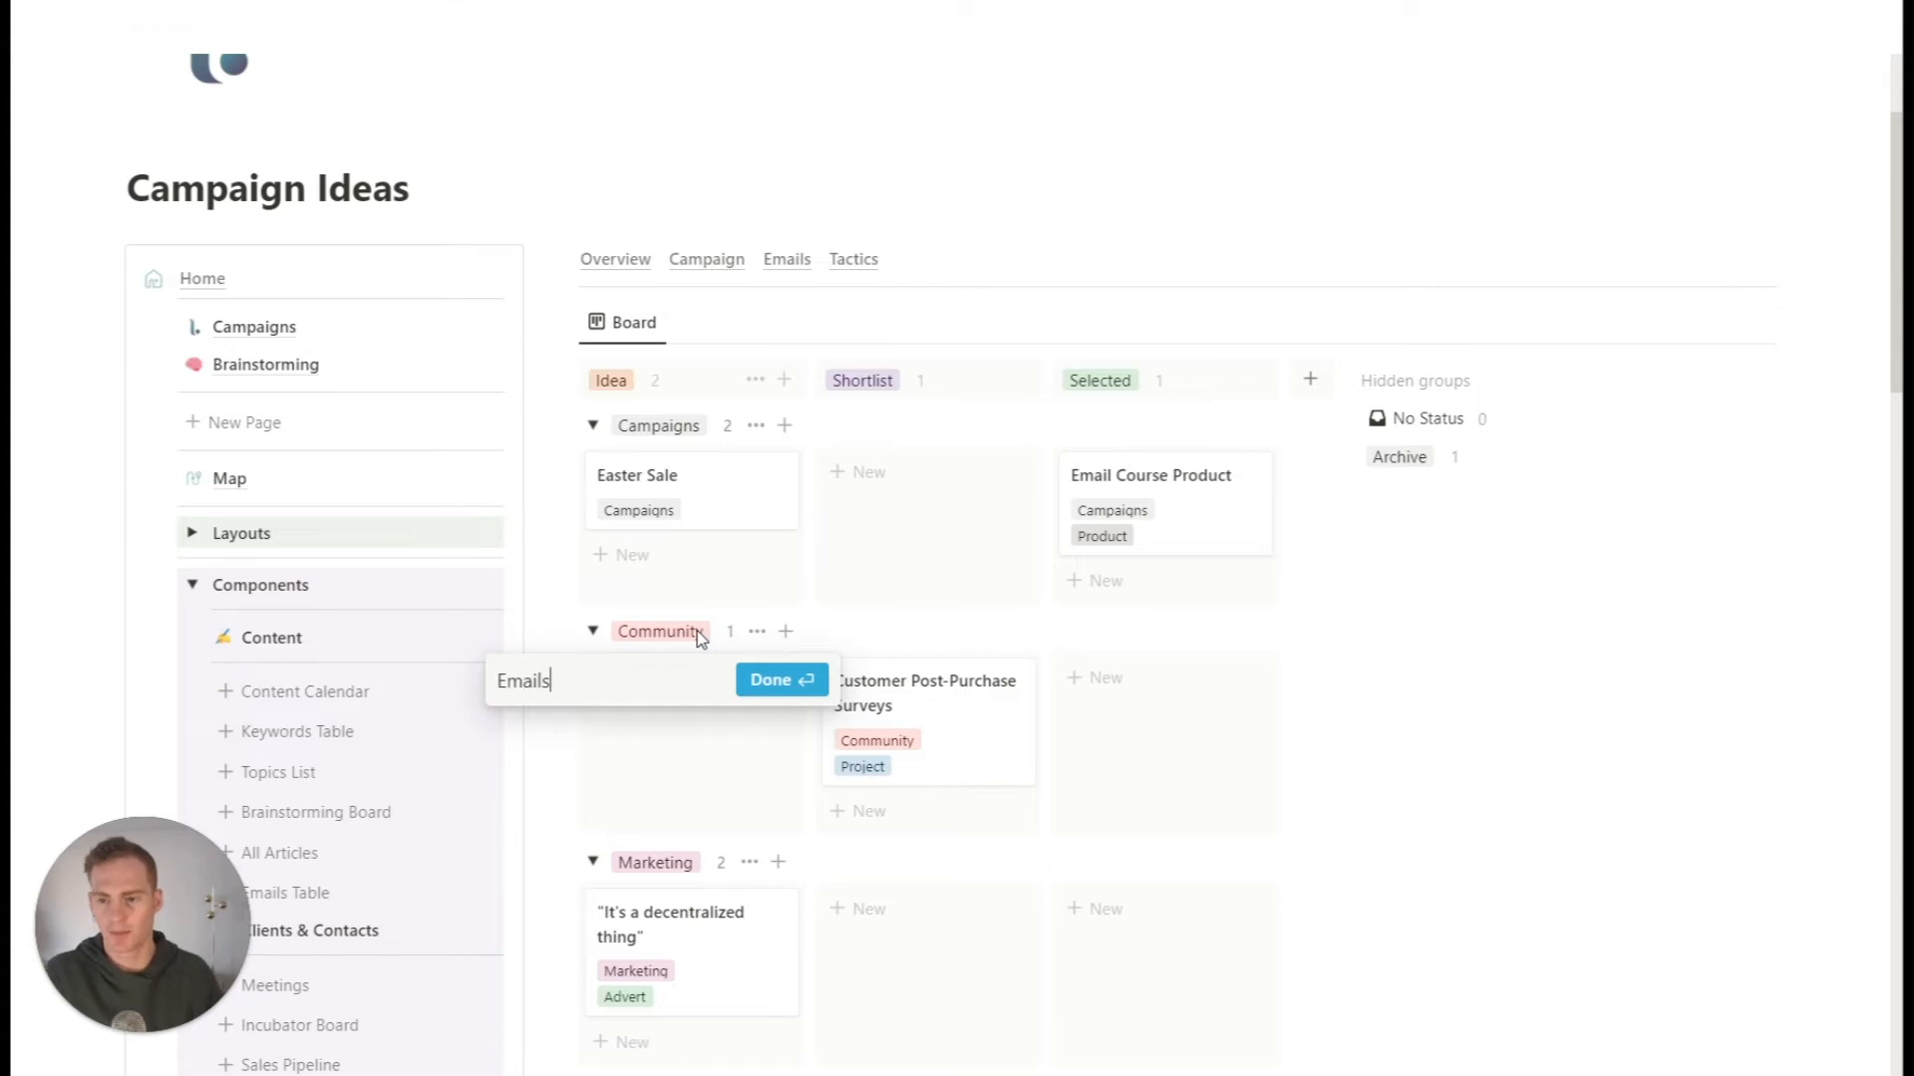
{"action": "key", "text": "BackSpace"}
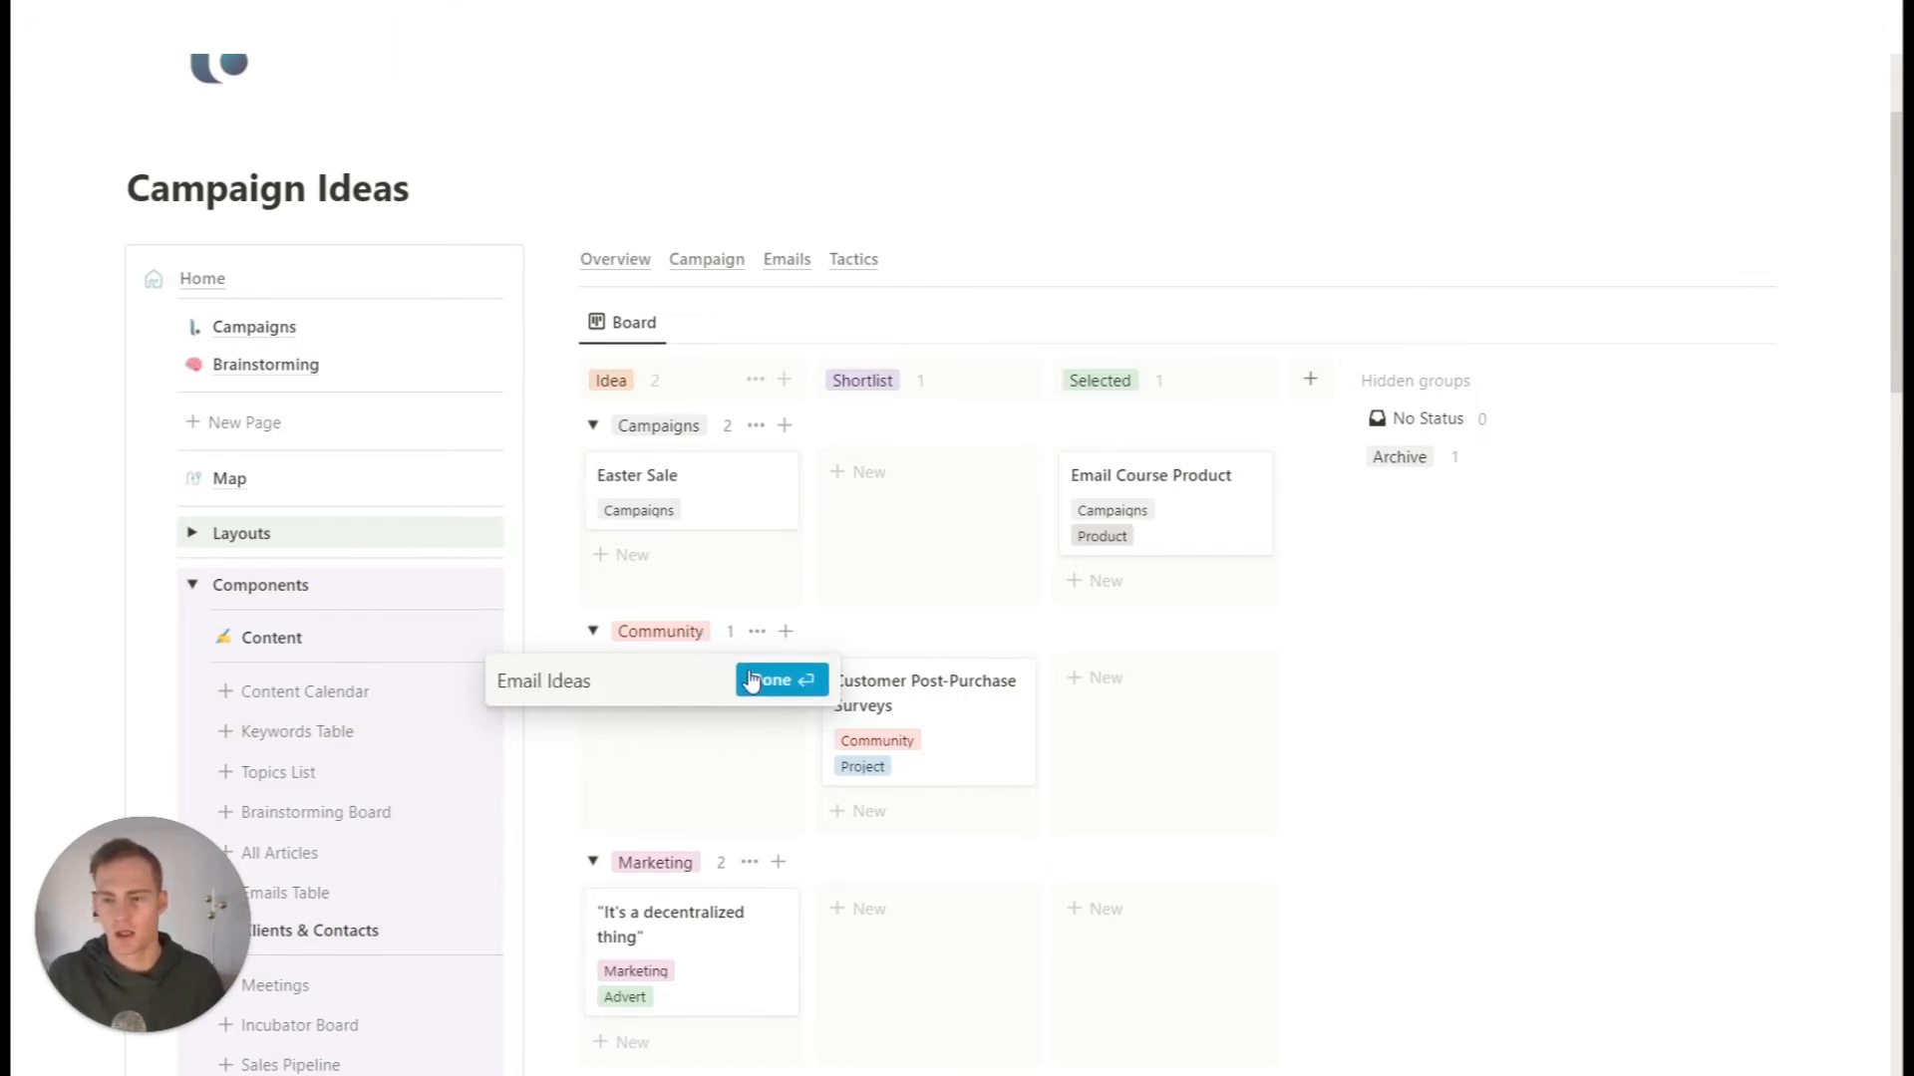
{"action": "left_click", "coordinate": [753, 679]}
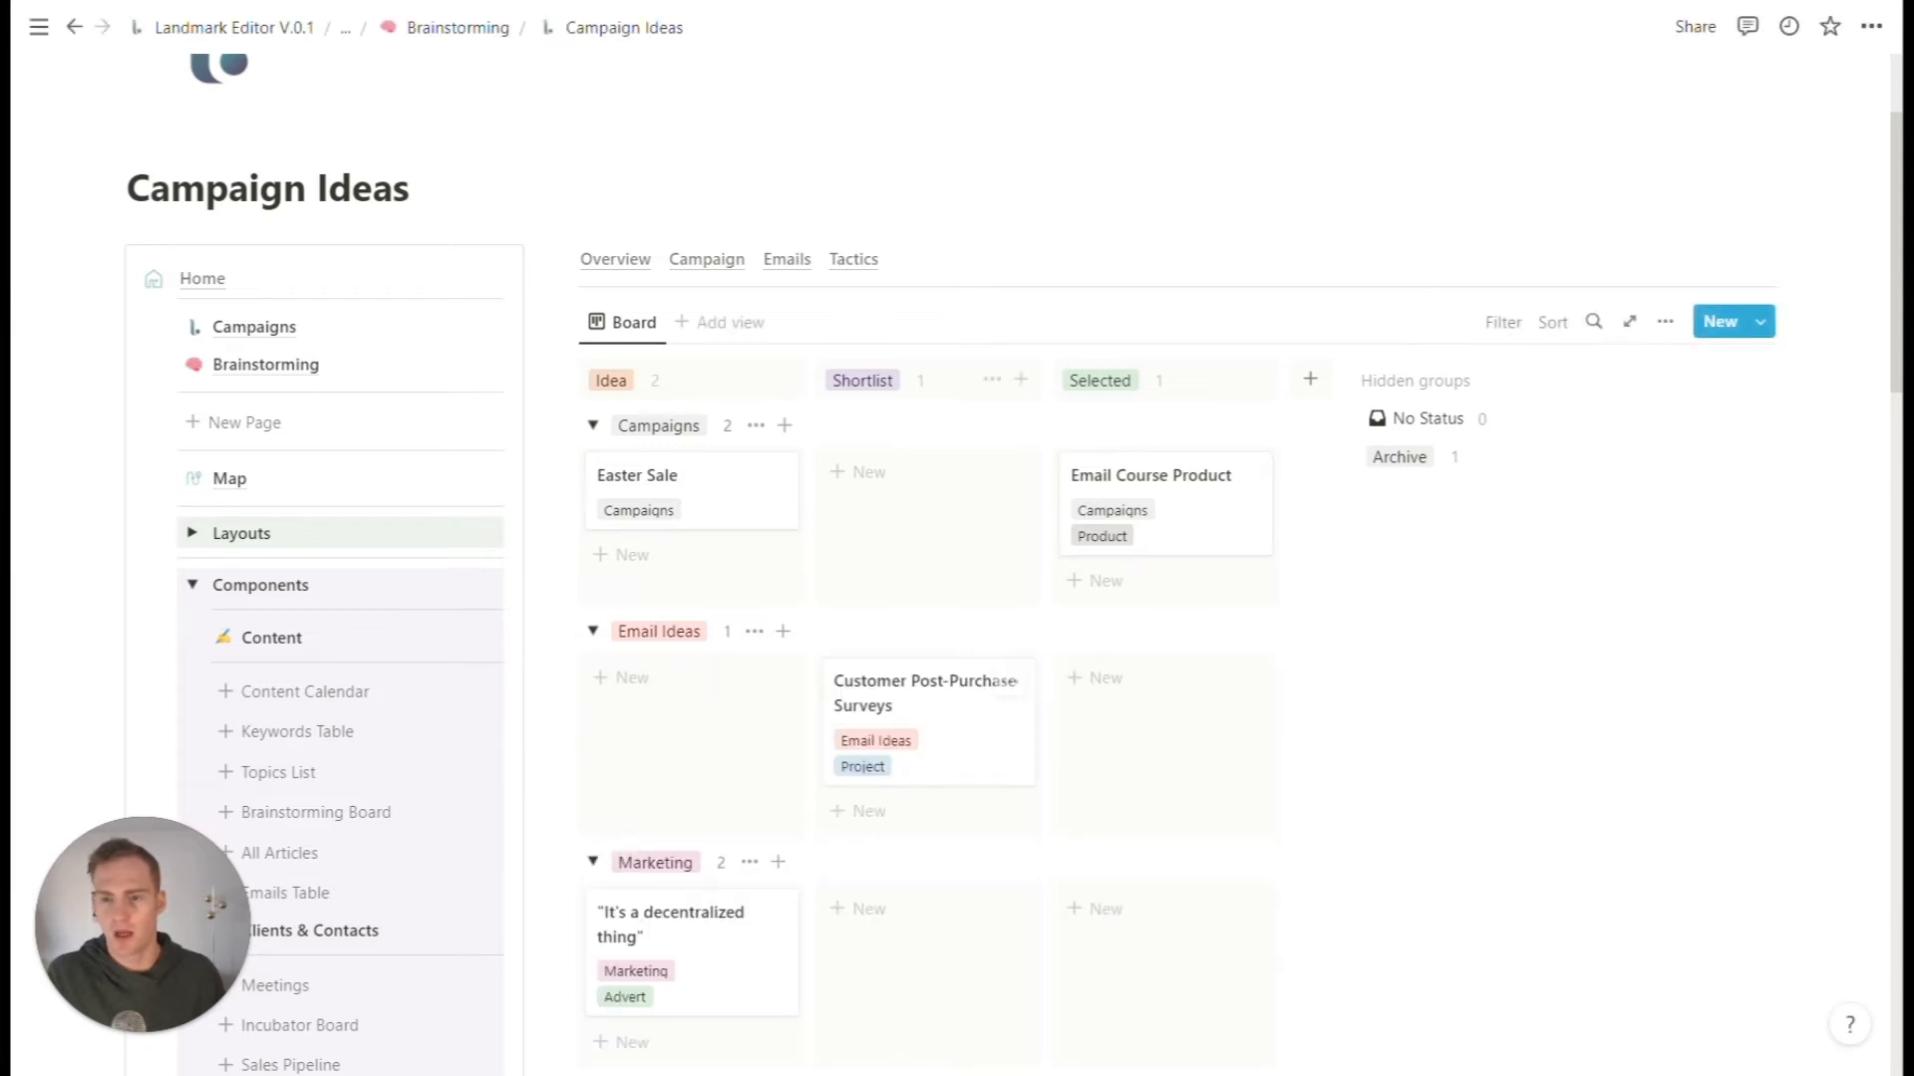
- Rename the Marketing group on the Campaign Ideas board to Tactics
{"action": "scroll", "coordinate": [667, 764], "scroll_direction": "down", "scroll_amount": 3}
{"action": "left_click", "coordinate": [660, 648]}
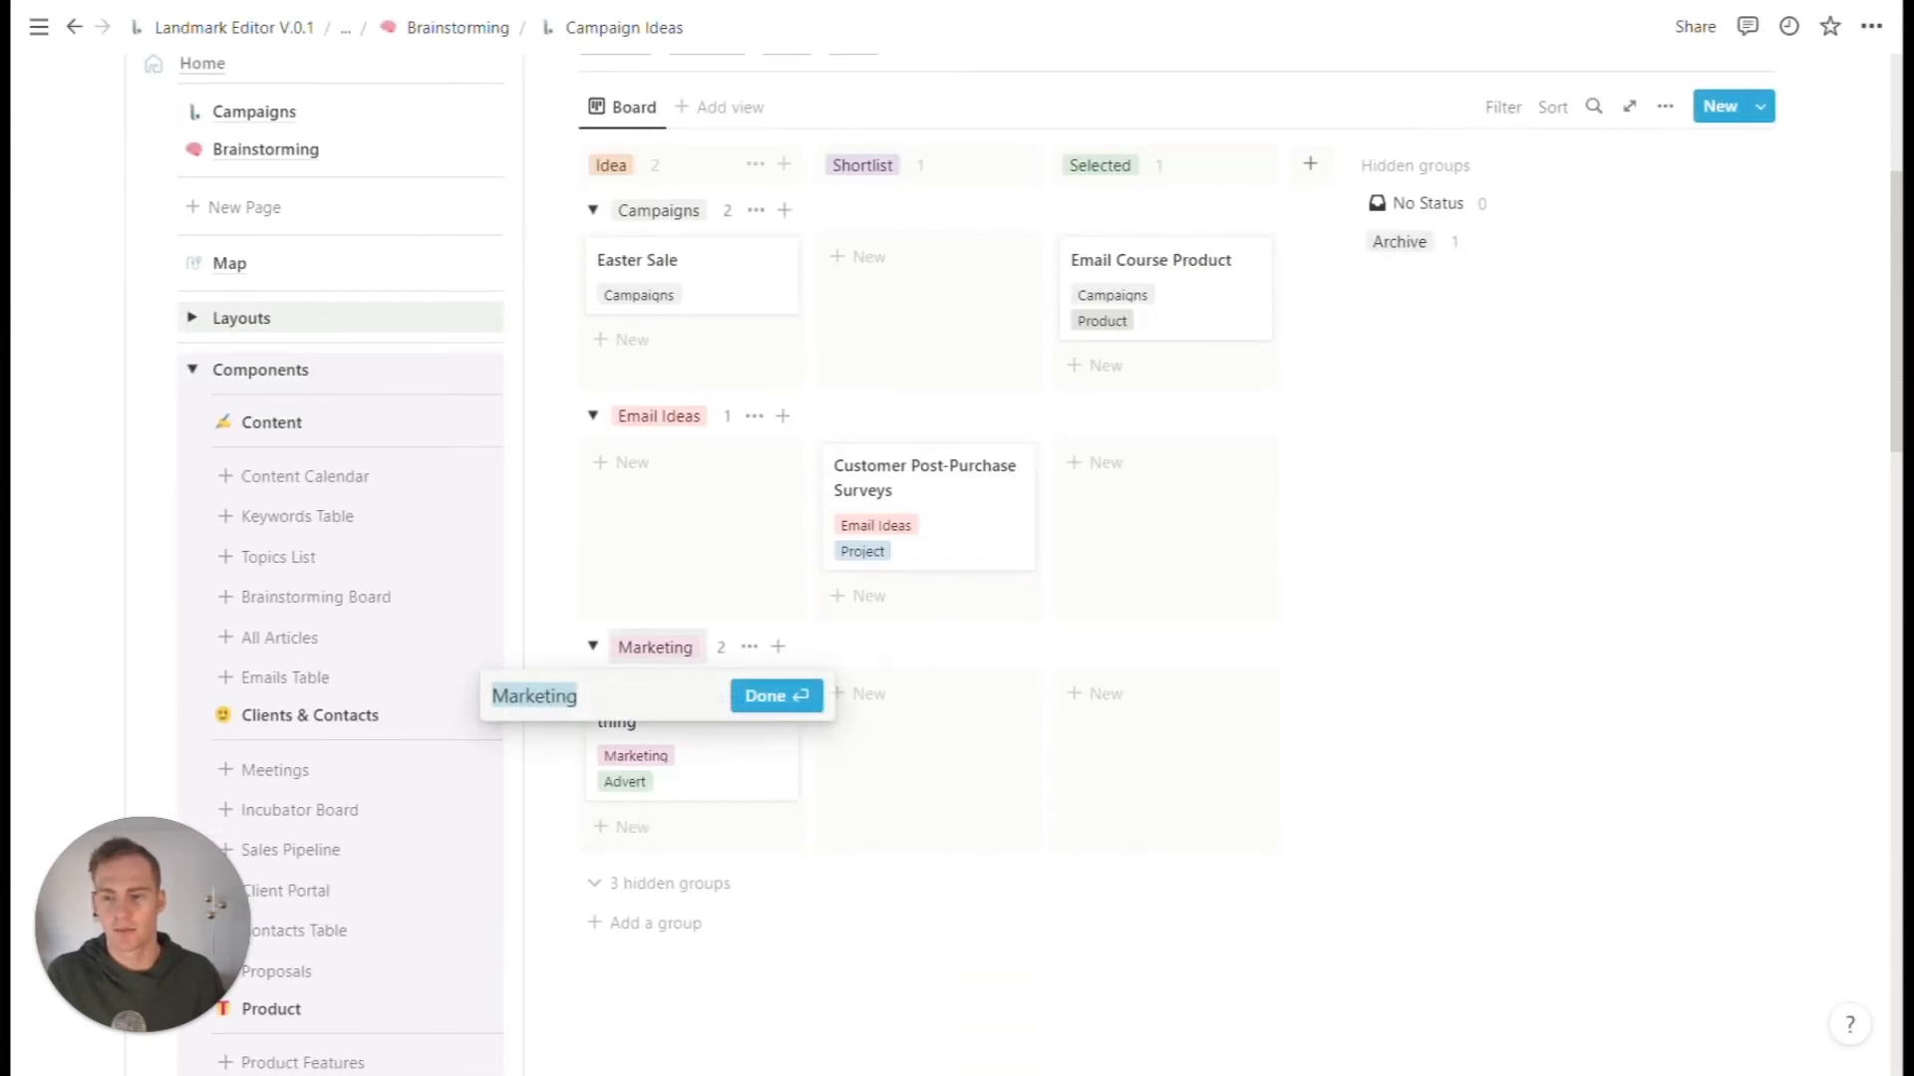
{"action": "type", "text": "Tactics"}
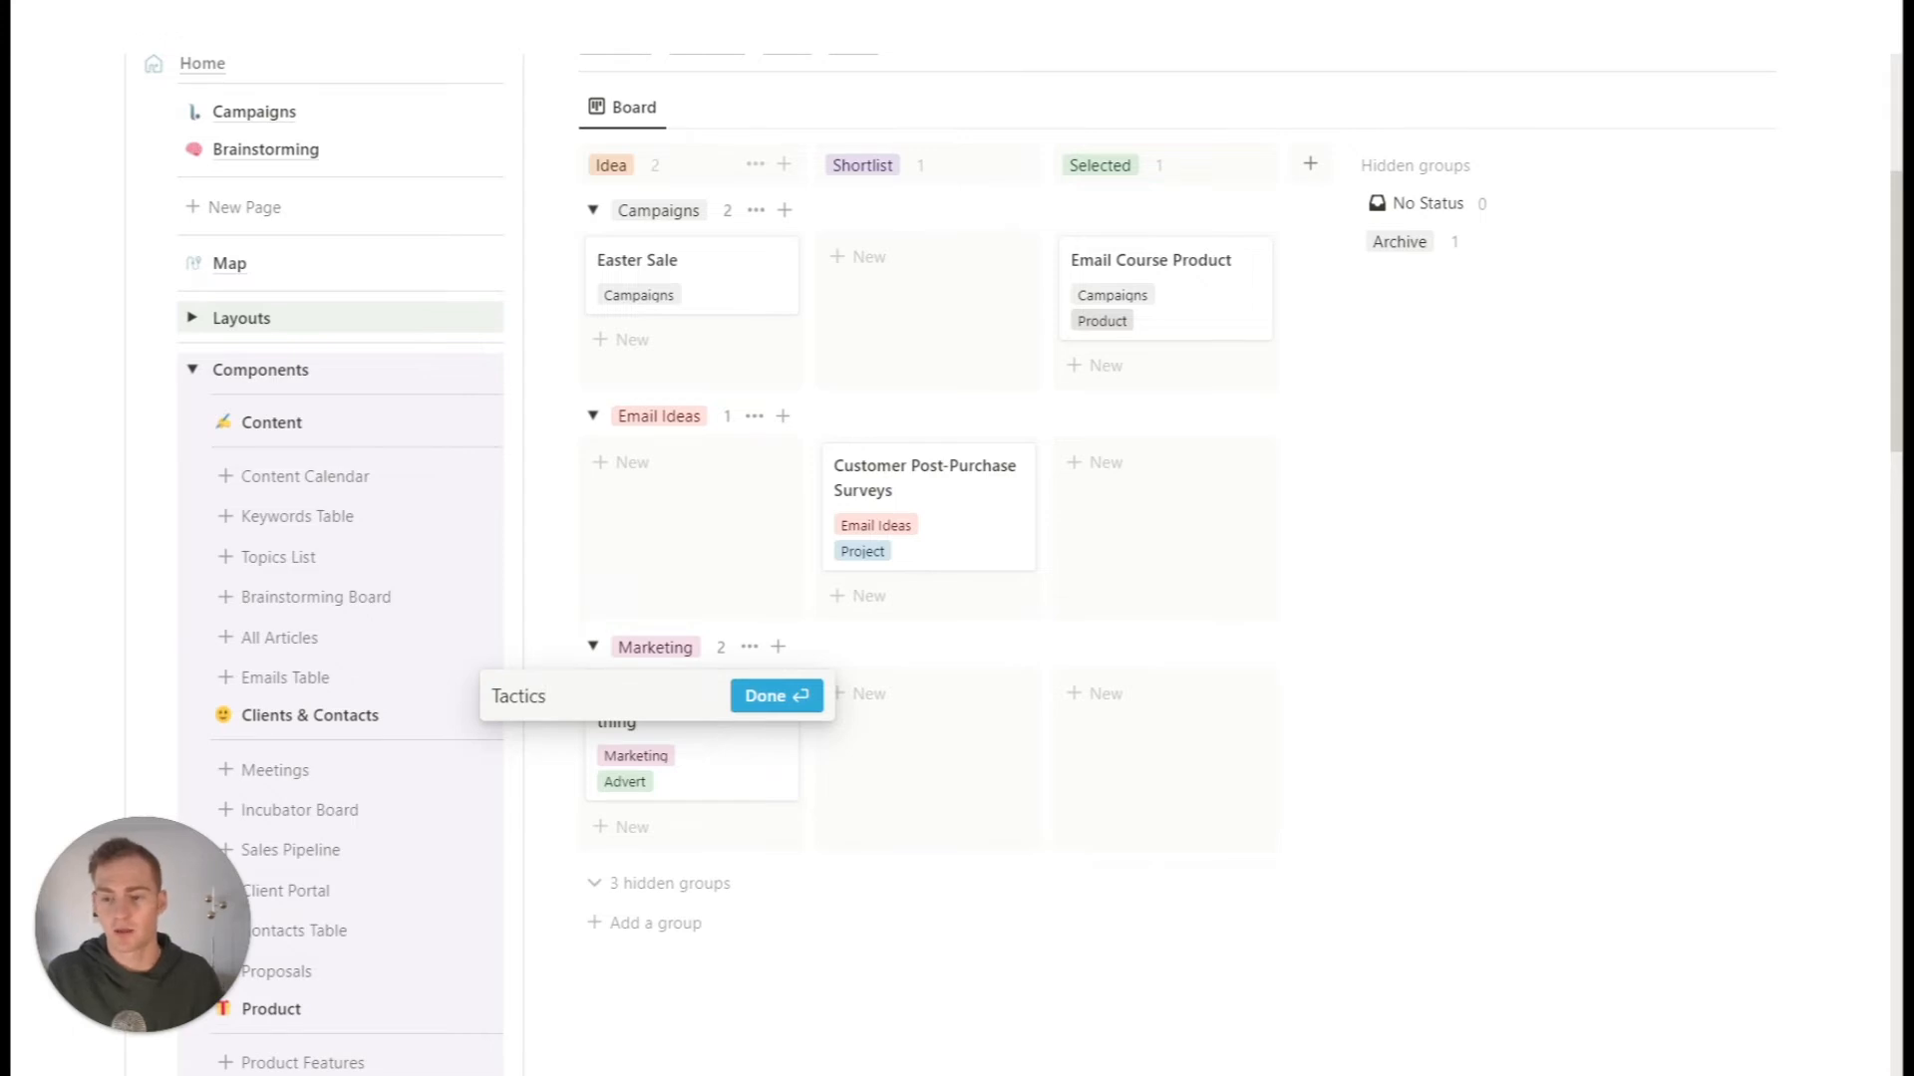
{"action": "left_click", "coordinate": [777, 696]}
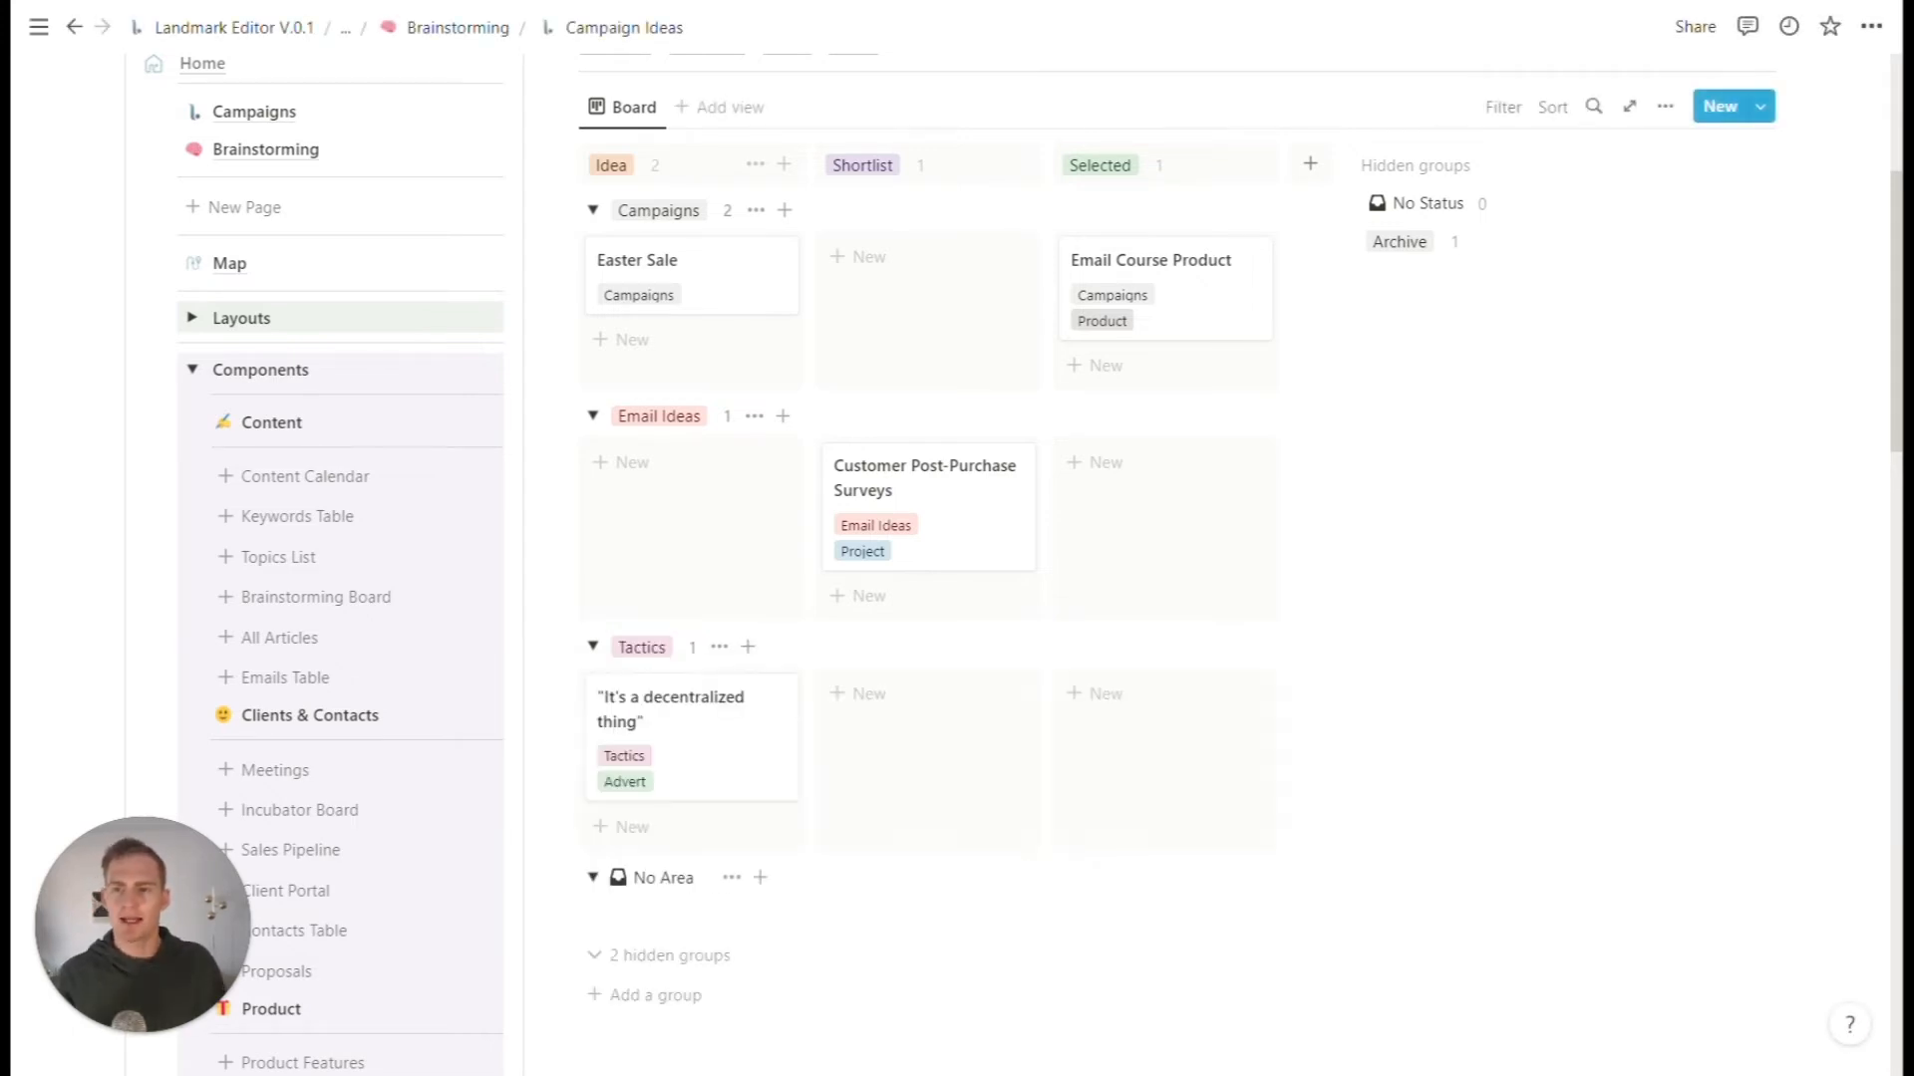
- Collapse the Components section and move the board from the Campaign Ideas page into the Brainstorming page
{"action": "scroll", "coordinate": [957, 558], "scroll_direction": "up", "scroll_amount": 2}
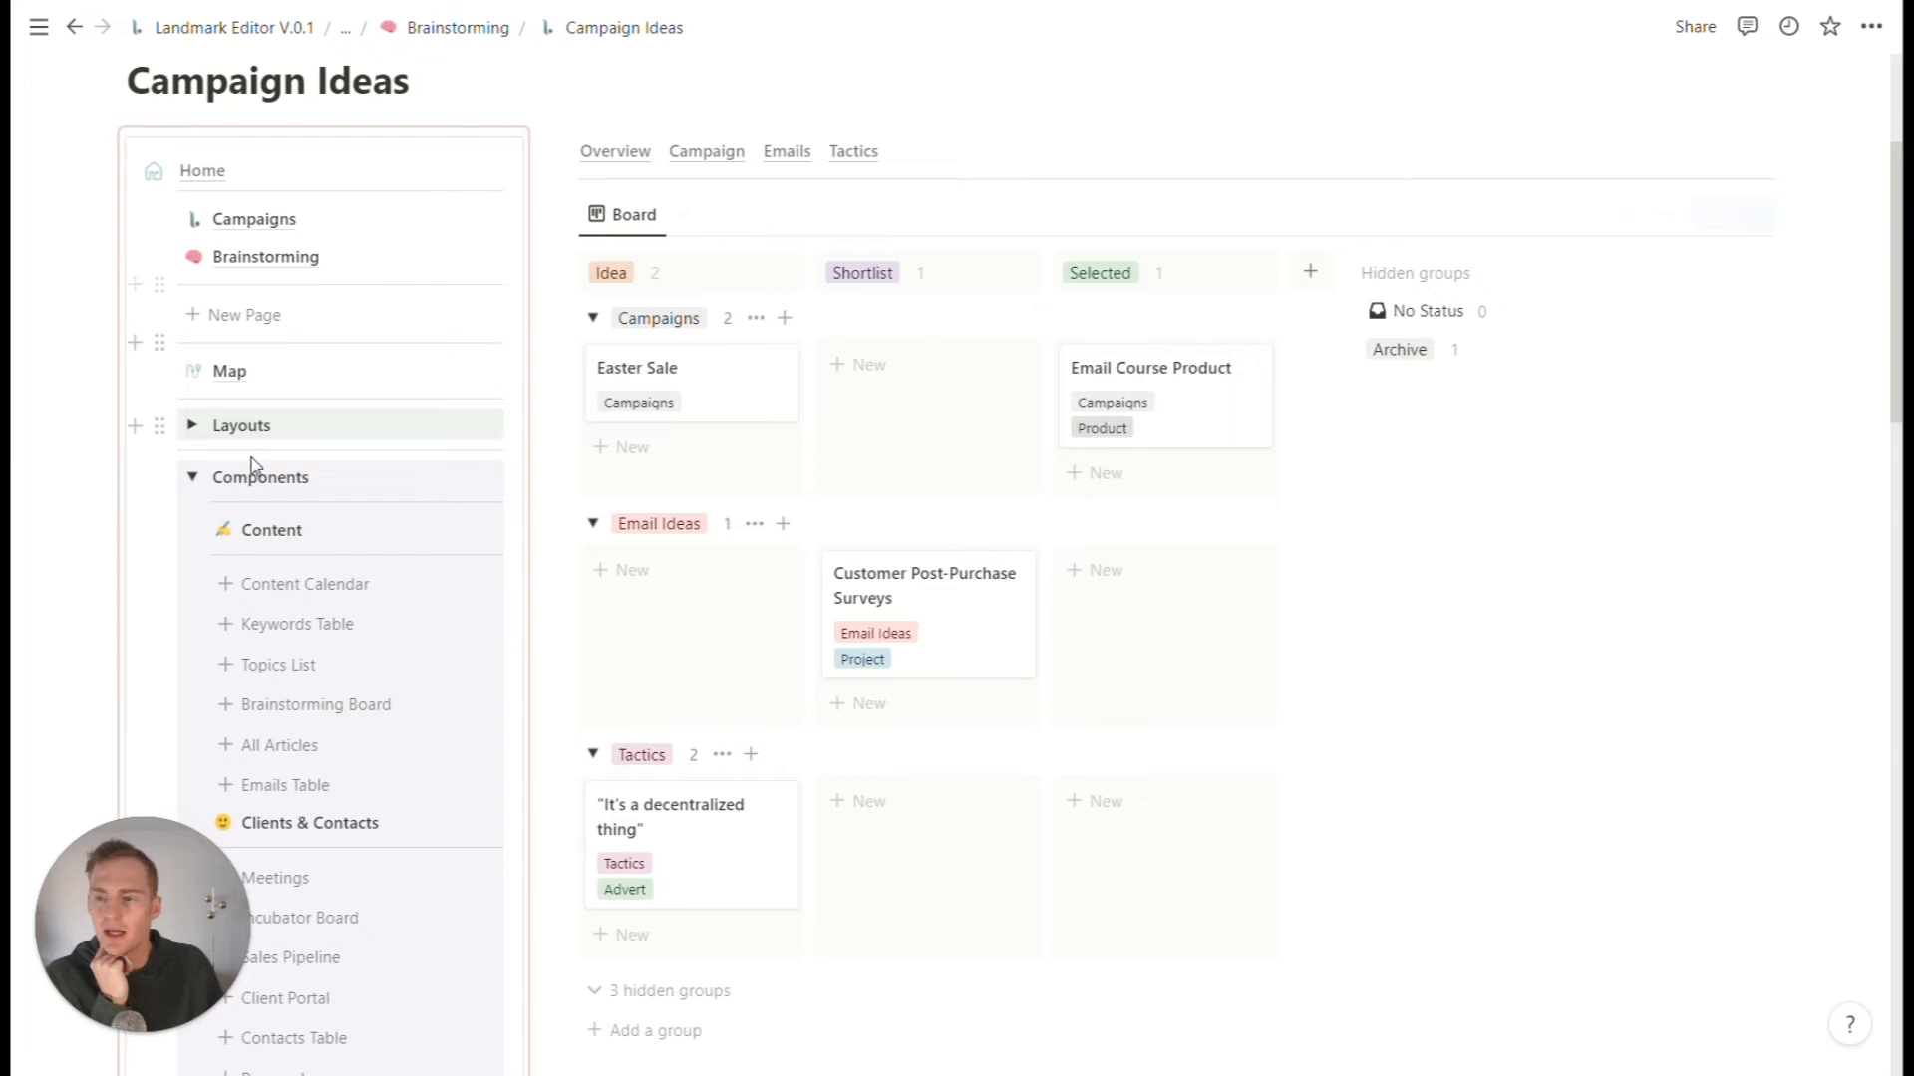
{"action": "left_click", "coordinate": [193, 479]}
{"action": "scroll", "coordinate": [692, 397], "scroll_direction": "up", "scroll_amount": 3}
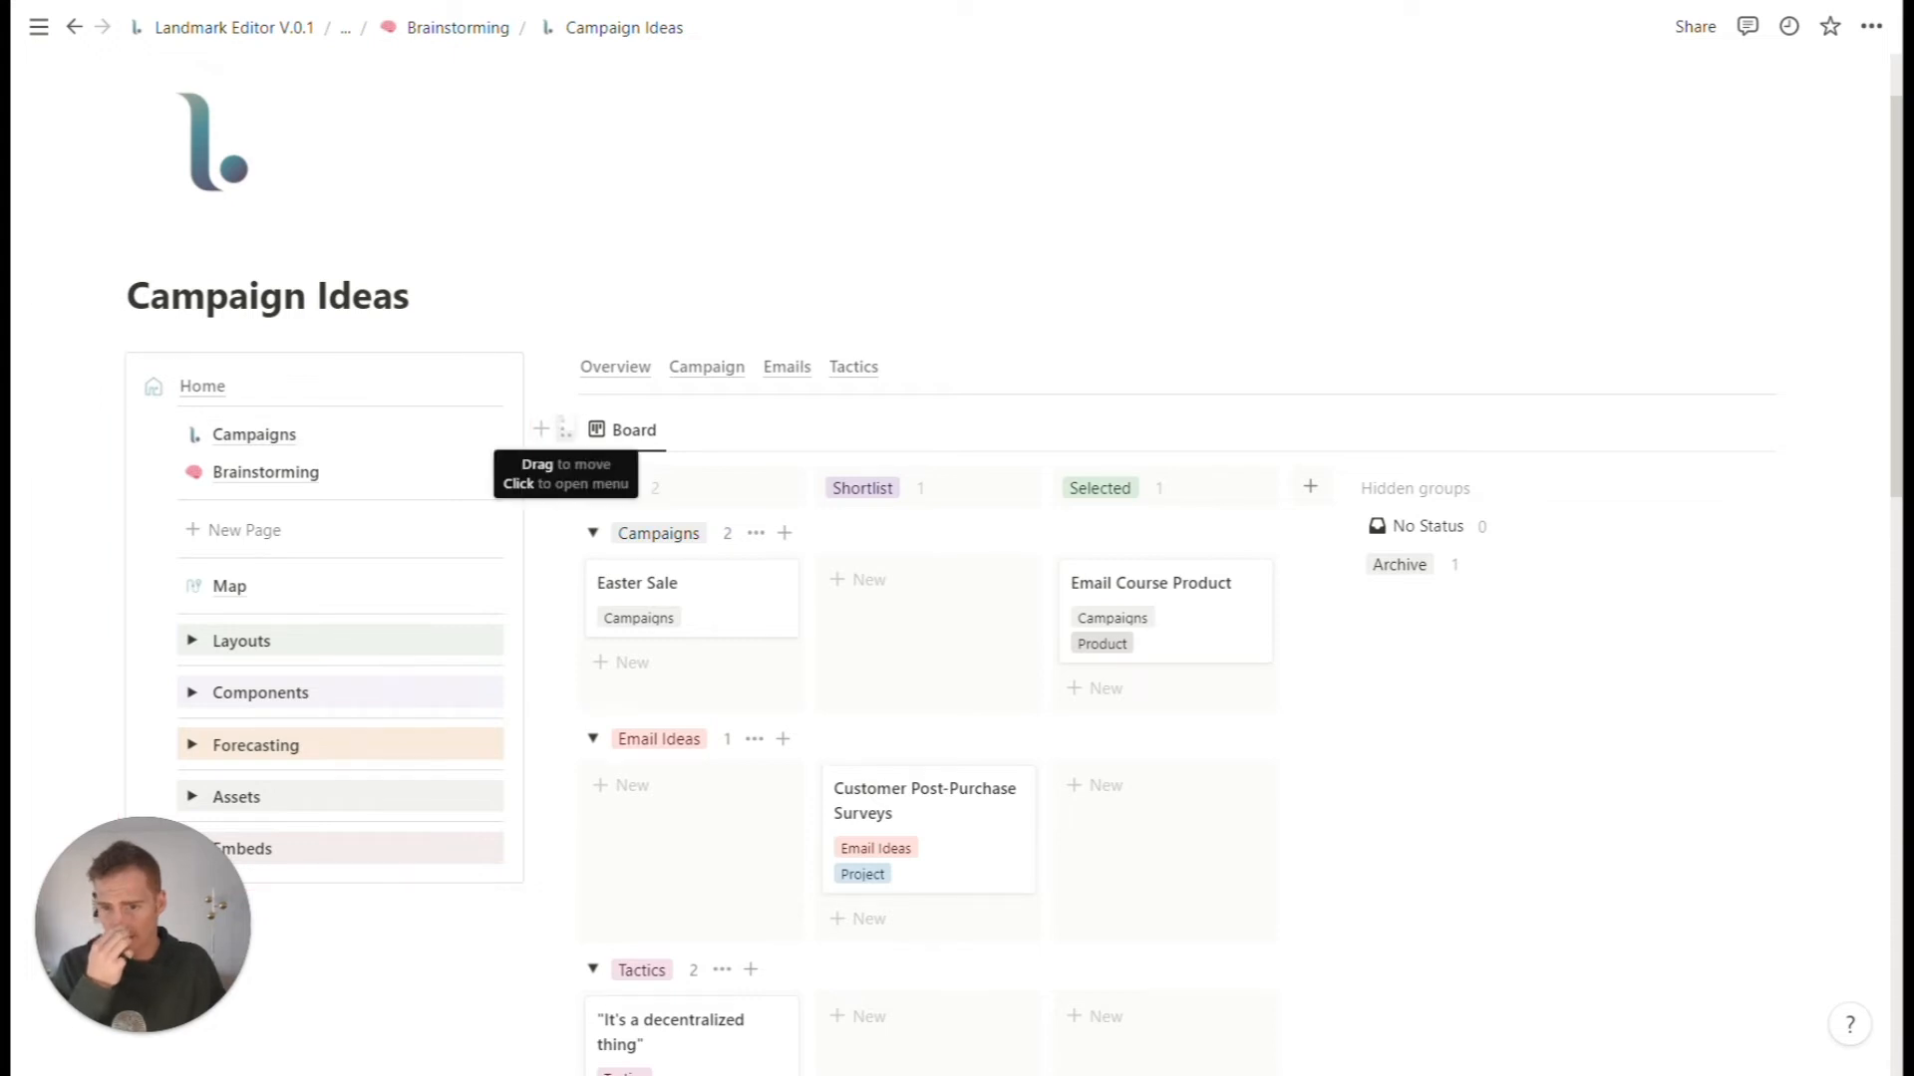
{"action": "left_click_drag", "start_coordinate": [565, 429], "coordinate": [263, 479]}
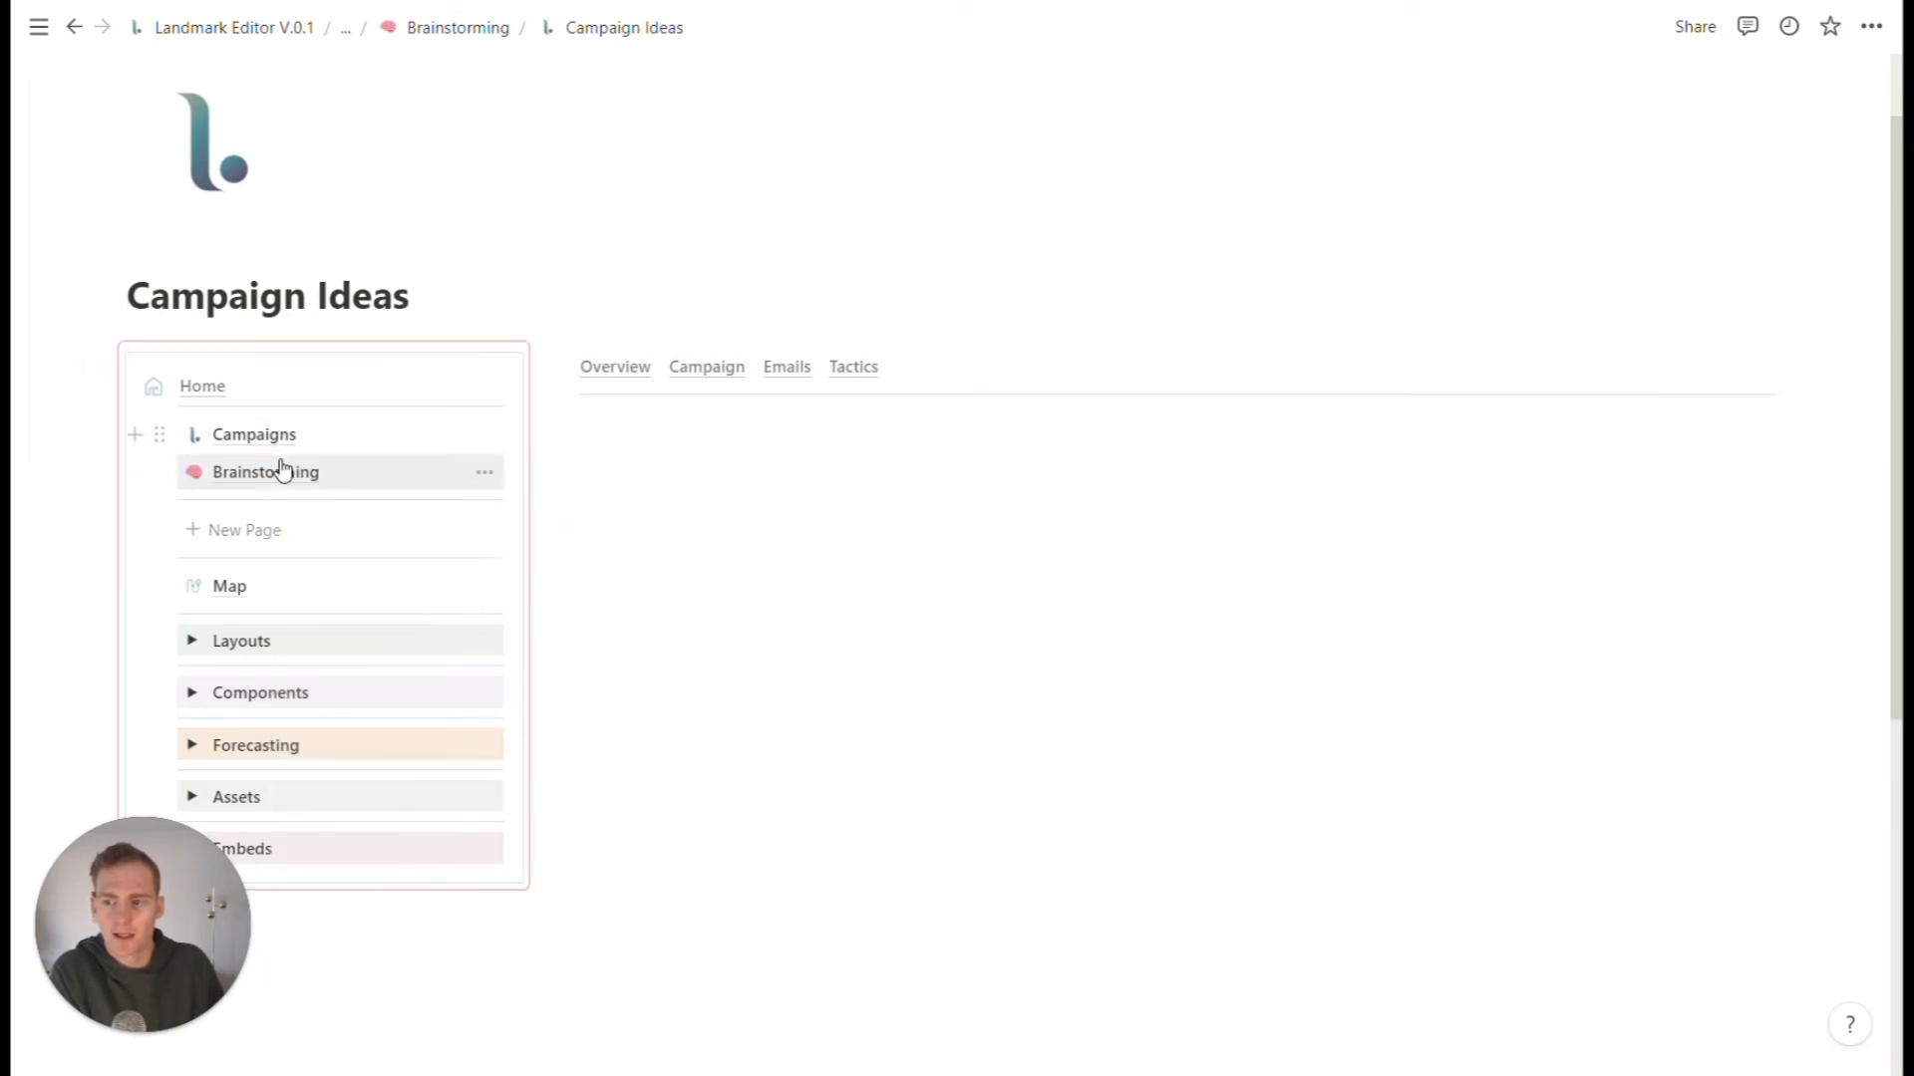
- Place the board directly below the Brainstorming Tabs toggle on the Brainstorming page and review its groups
{"action": "left_click", "coordinate": [286, 473]}
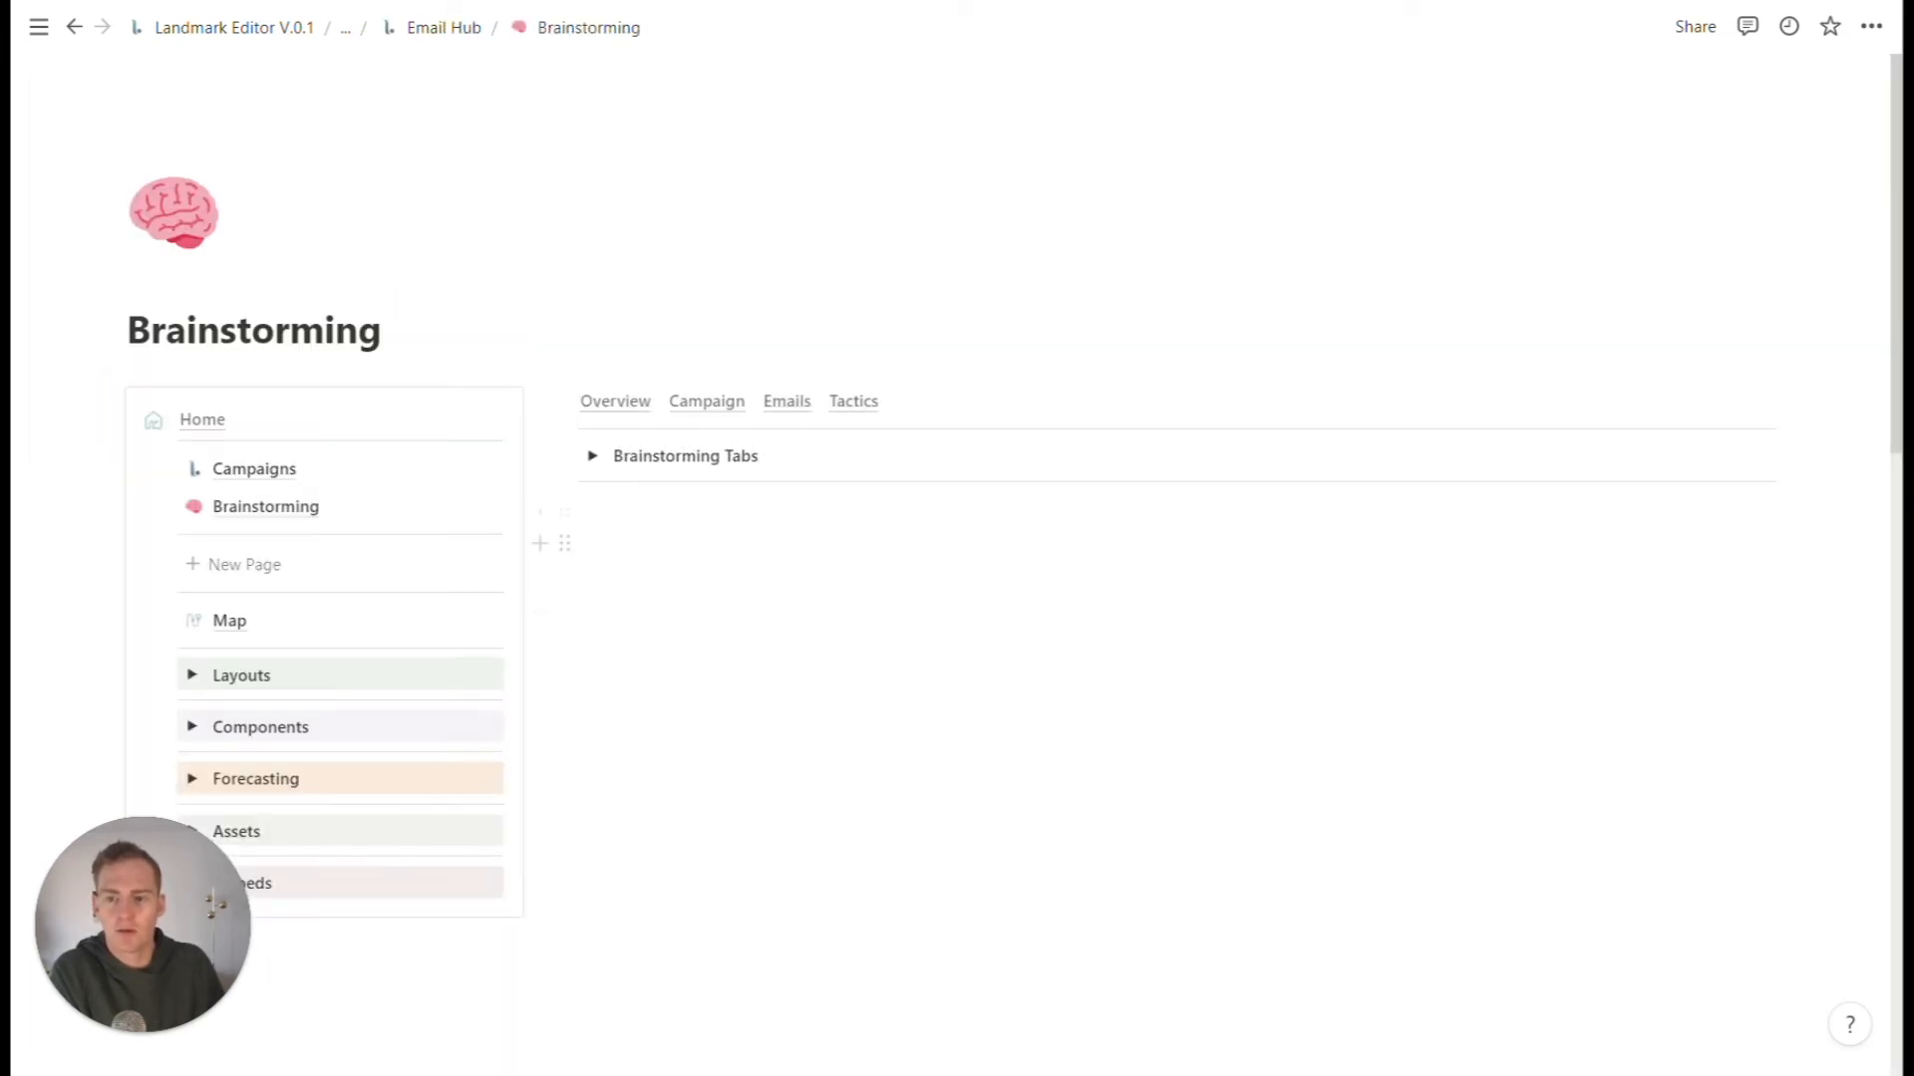
{"action": "scroll", "coordinate": [957, 598], "scroll_direction": "down", "scroll_amount": 10}
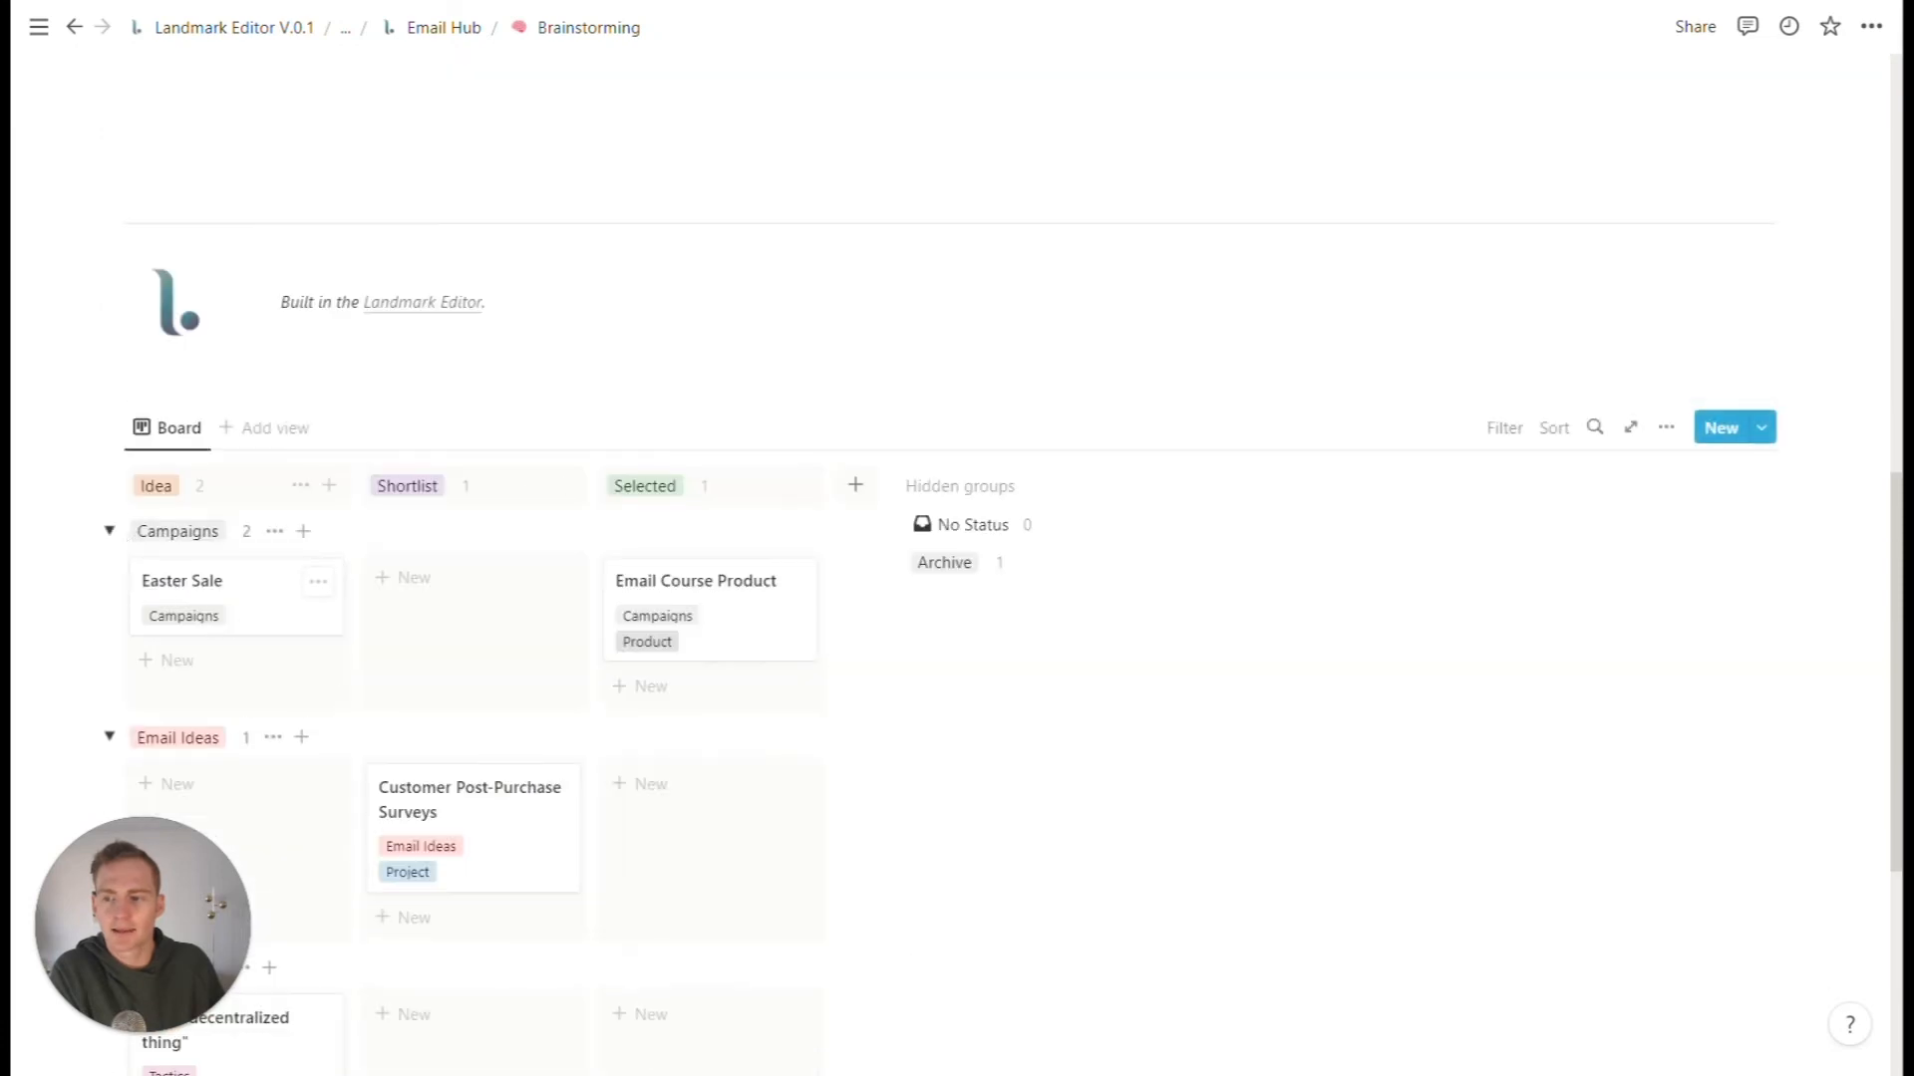
{"action": "left_click_drag", "start_coordinate": [111, 427], "coordinate": [683, 496]}
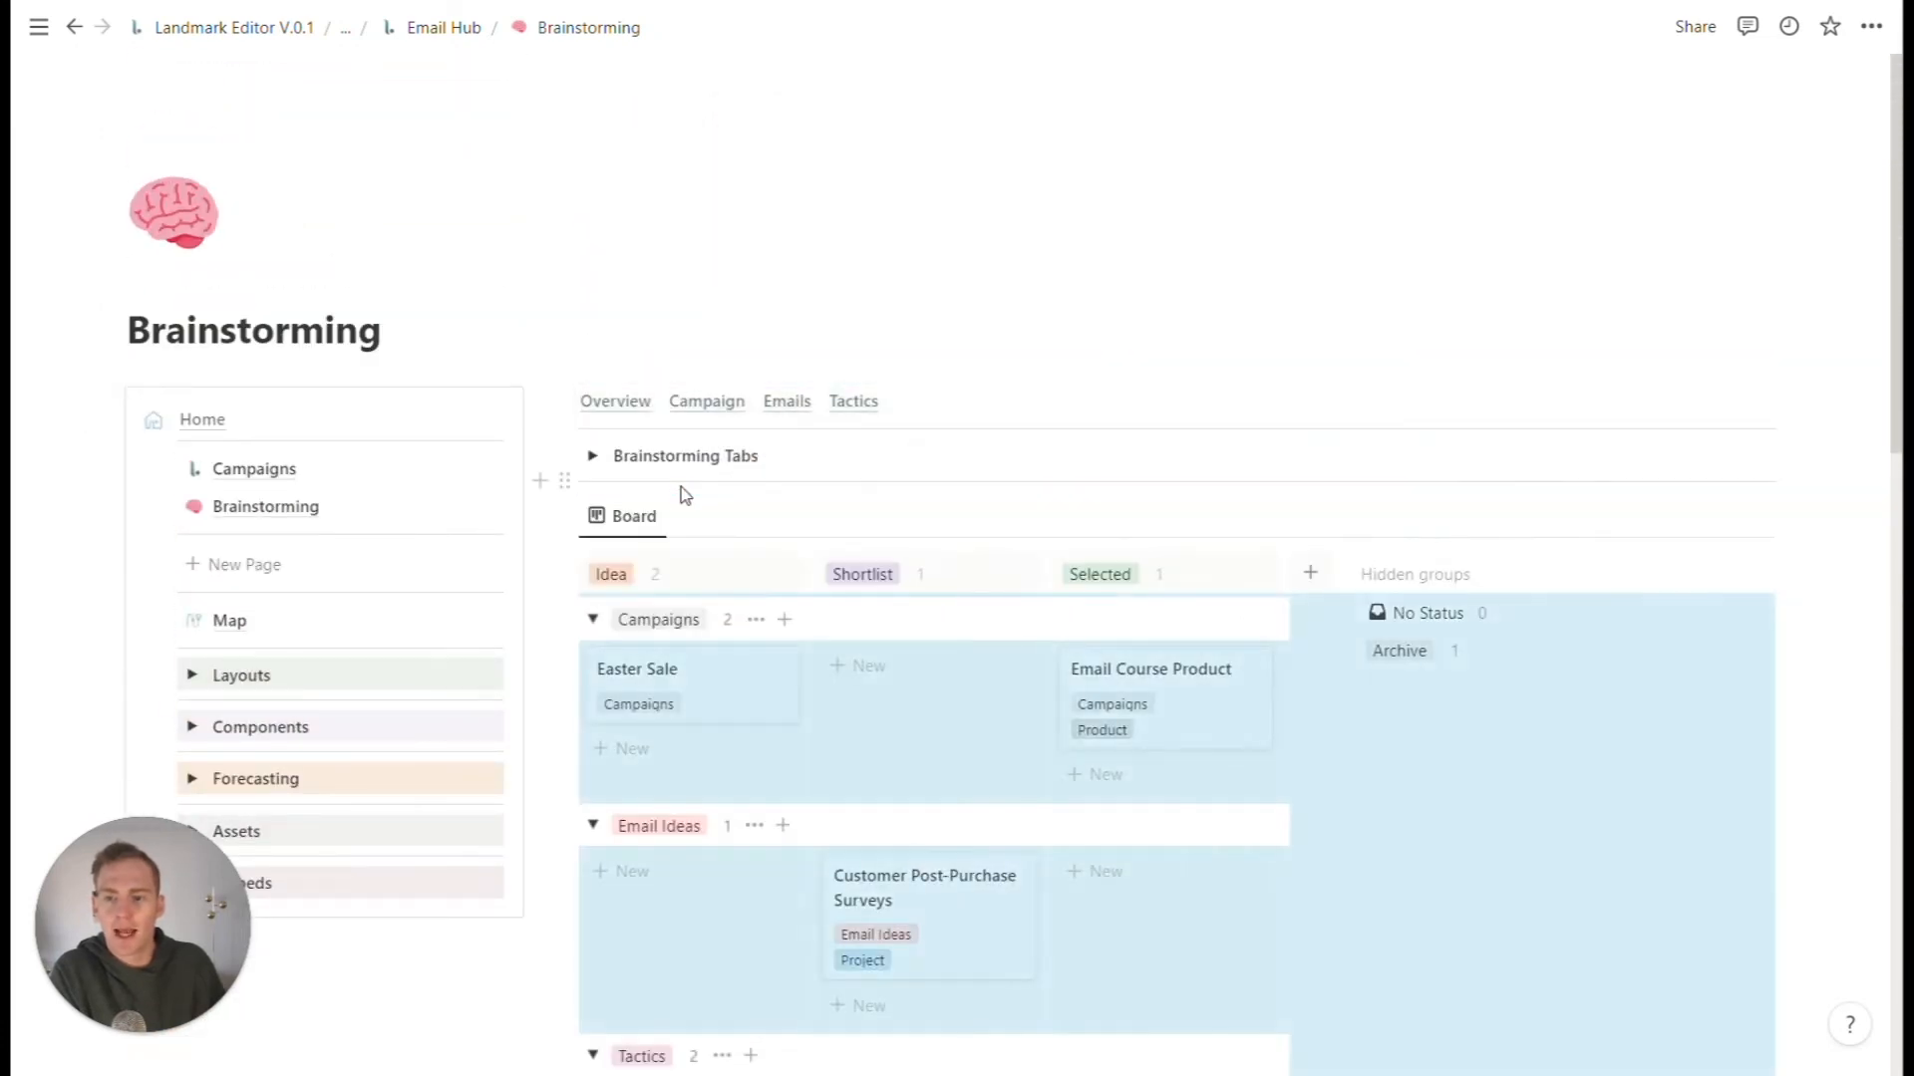
{"action": "scroll", "coordinate": [683, 498], "scroll_direction": "down", "scroll_amount": 1}
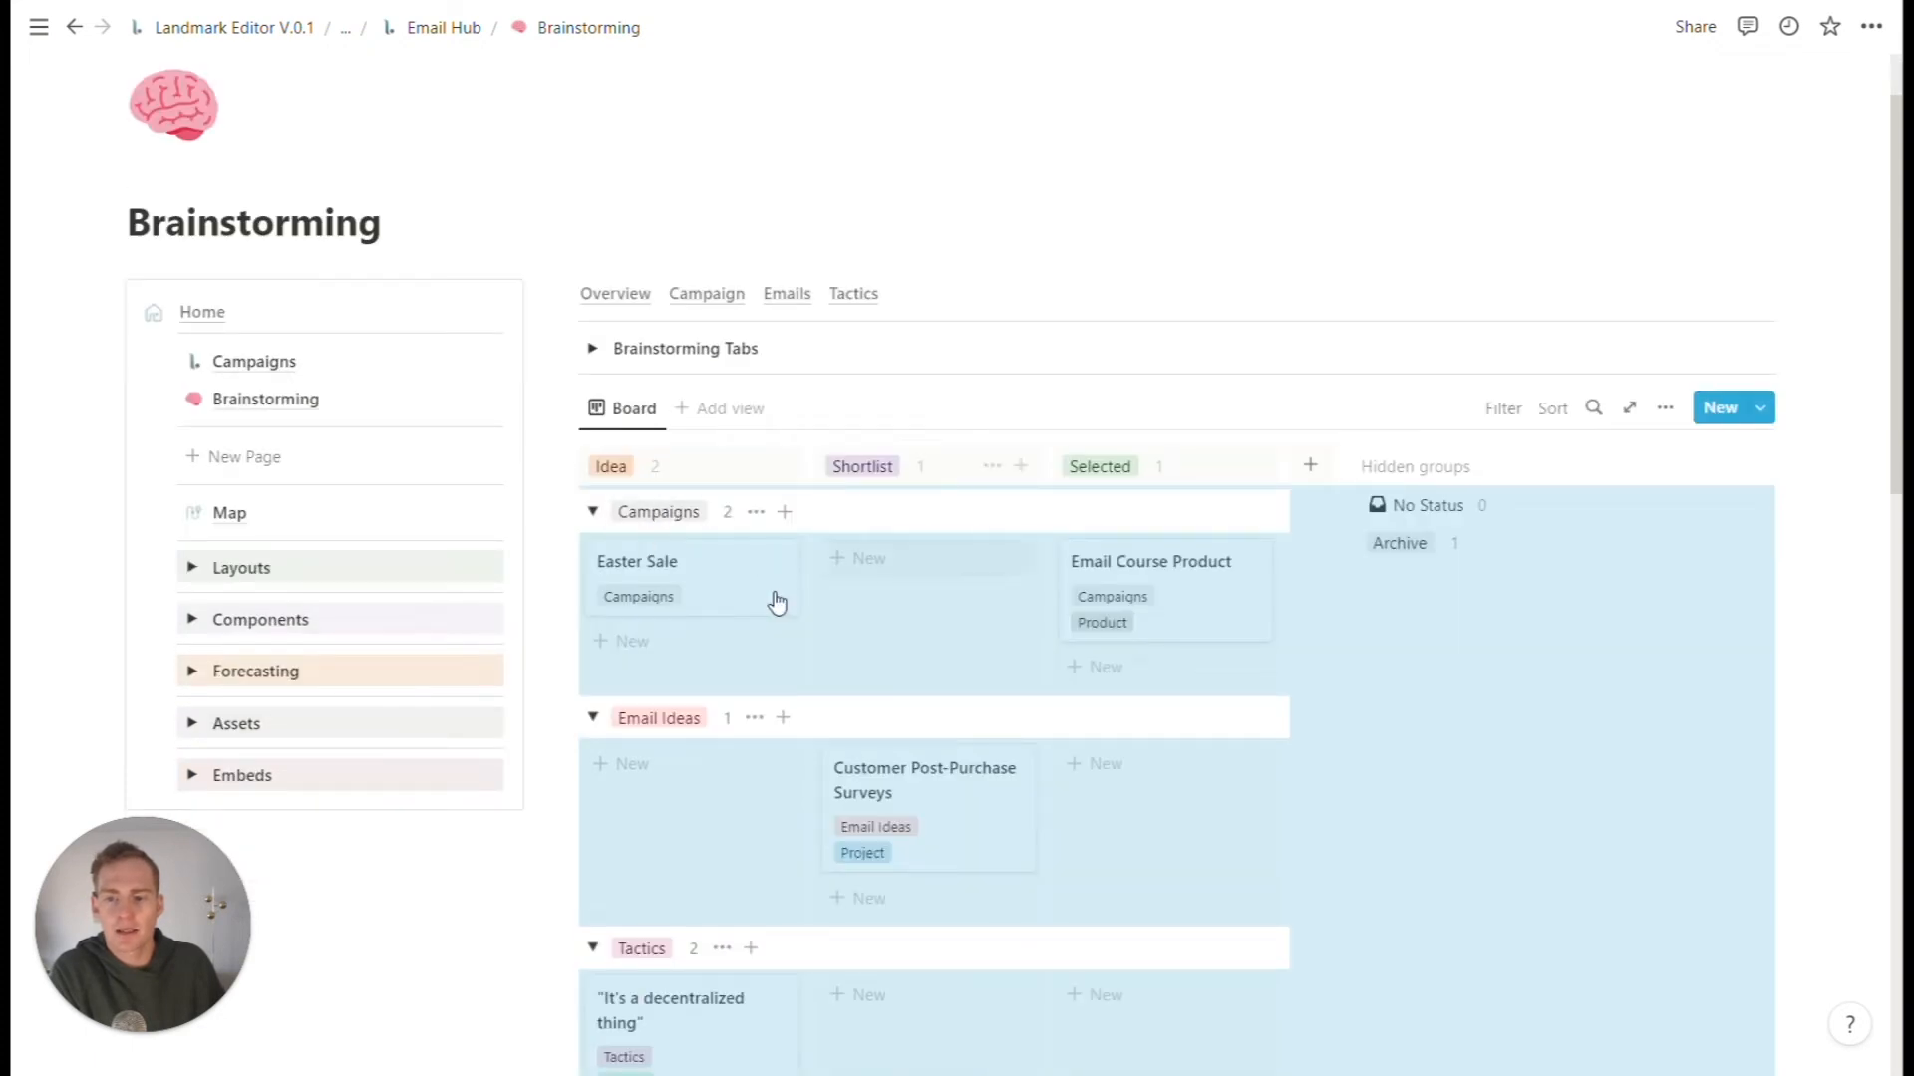
{"action": "scroll", "coordinate": [731, 801], "scroll_direction": "down", "scroll_amount": 2}
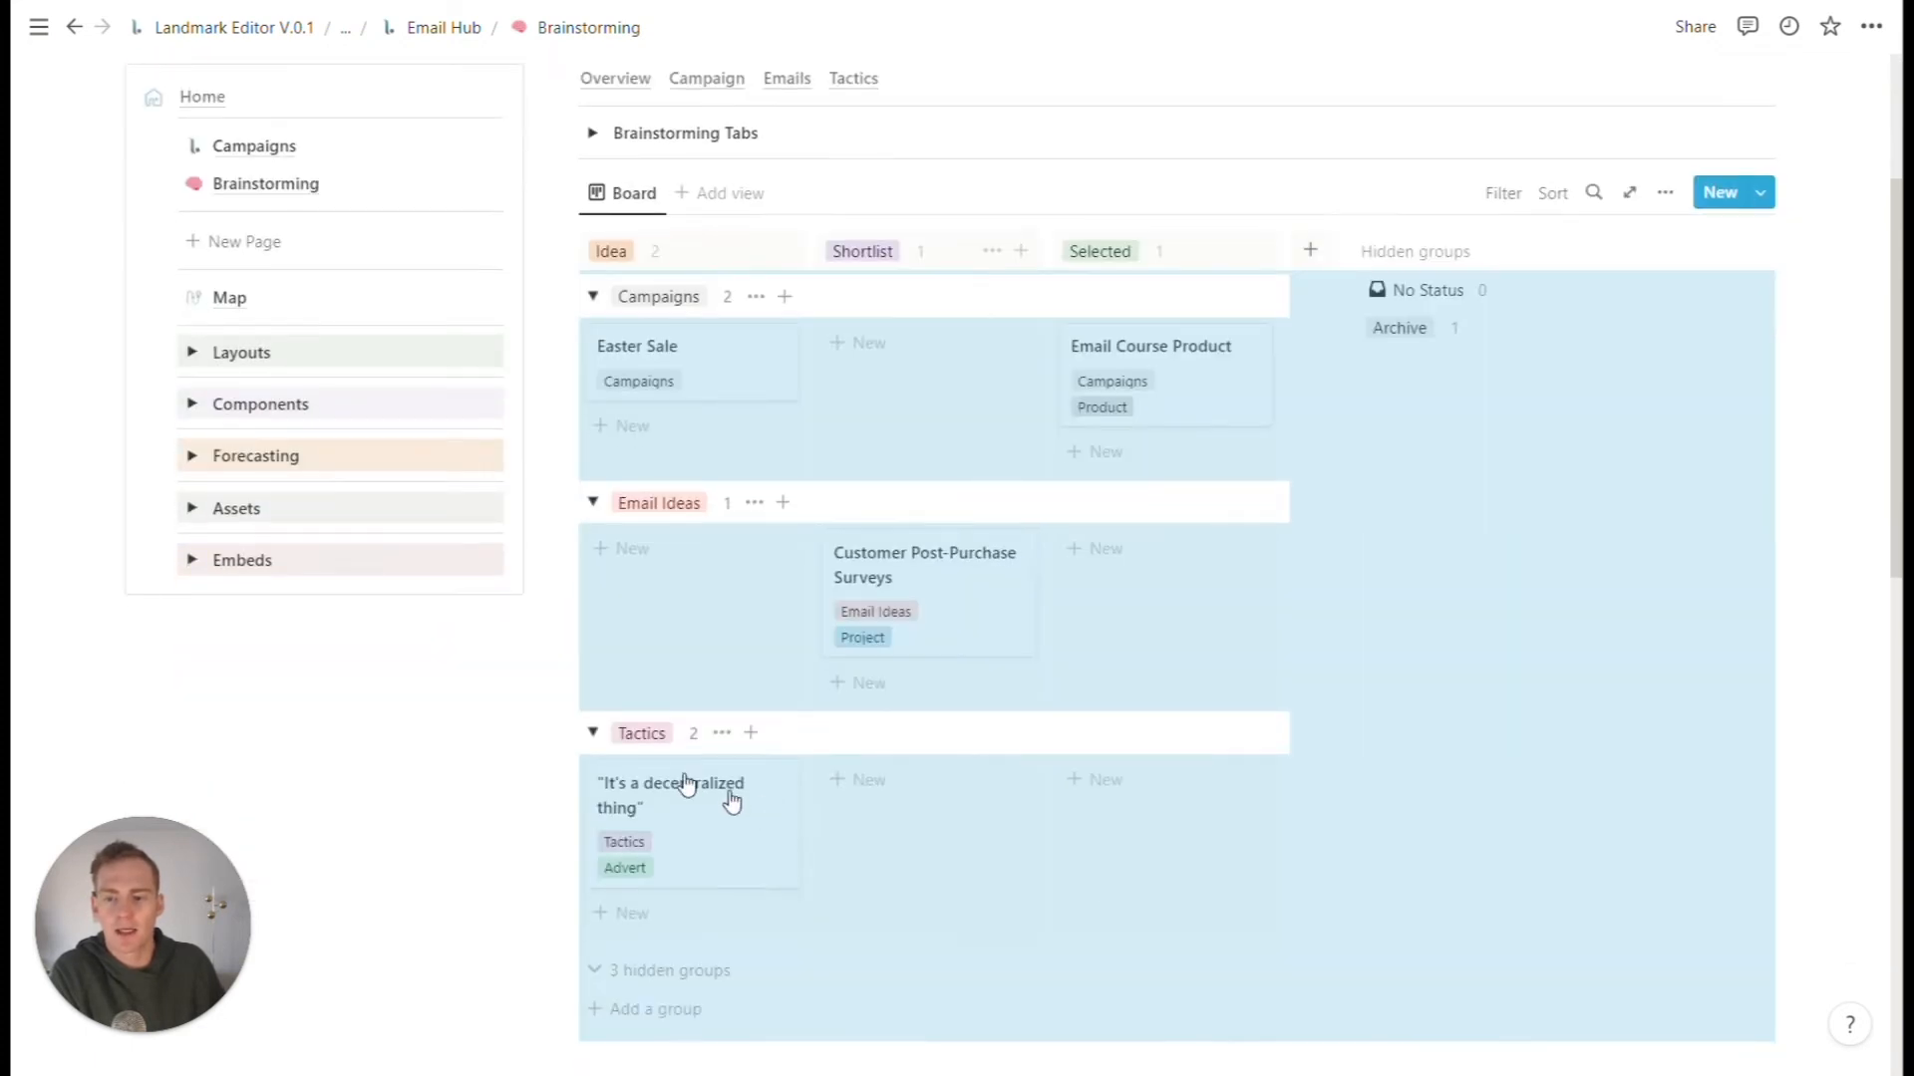
{"action": "scroll", "coordinate": [732, 801], "scroll_direction": "up", "scroll_amount": 2}
{"action": "left_click", "coordinate": [947, 222]}
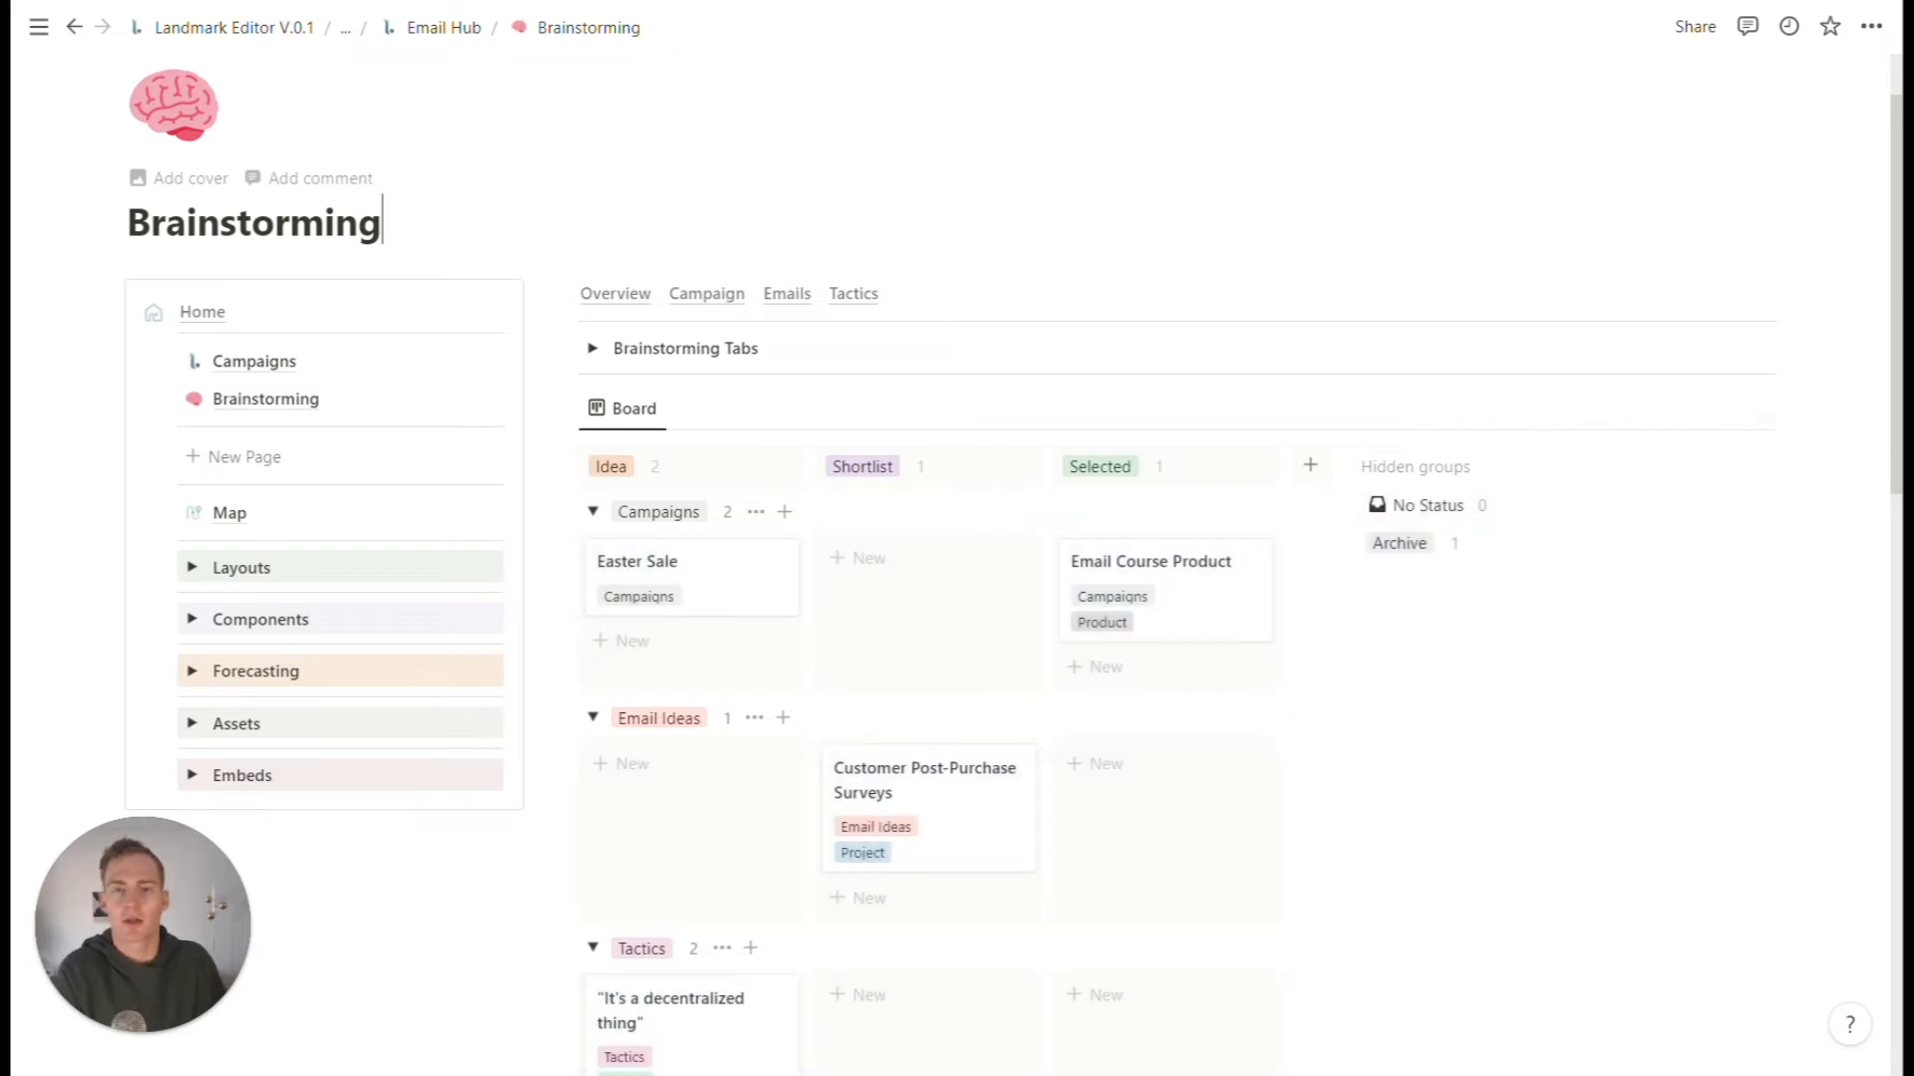
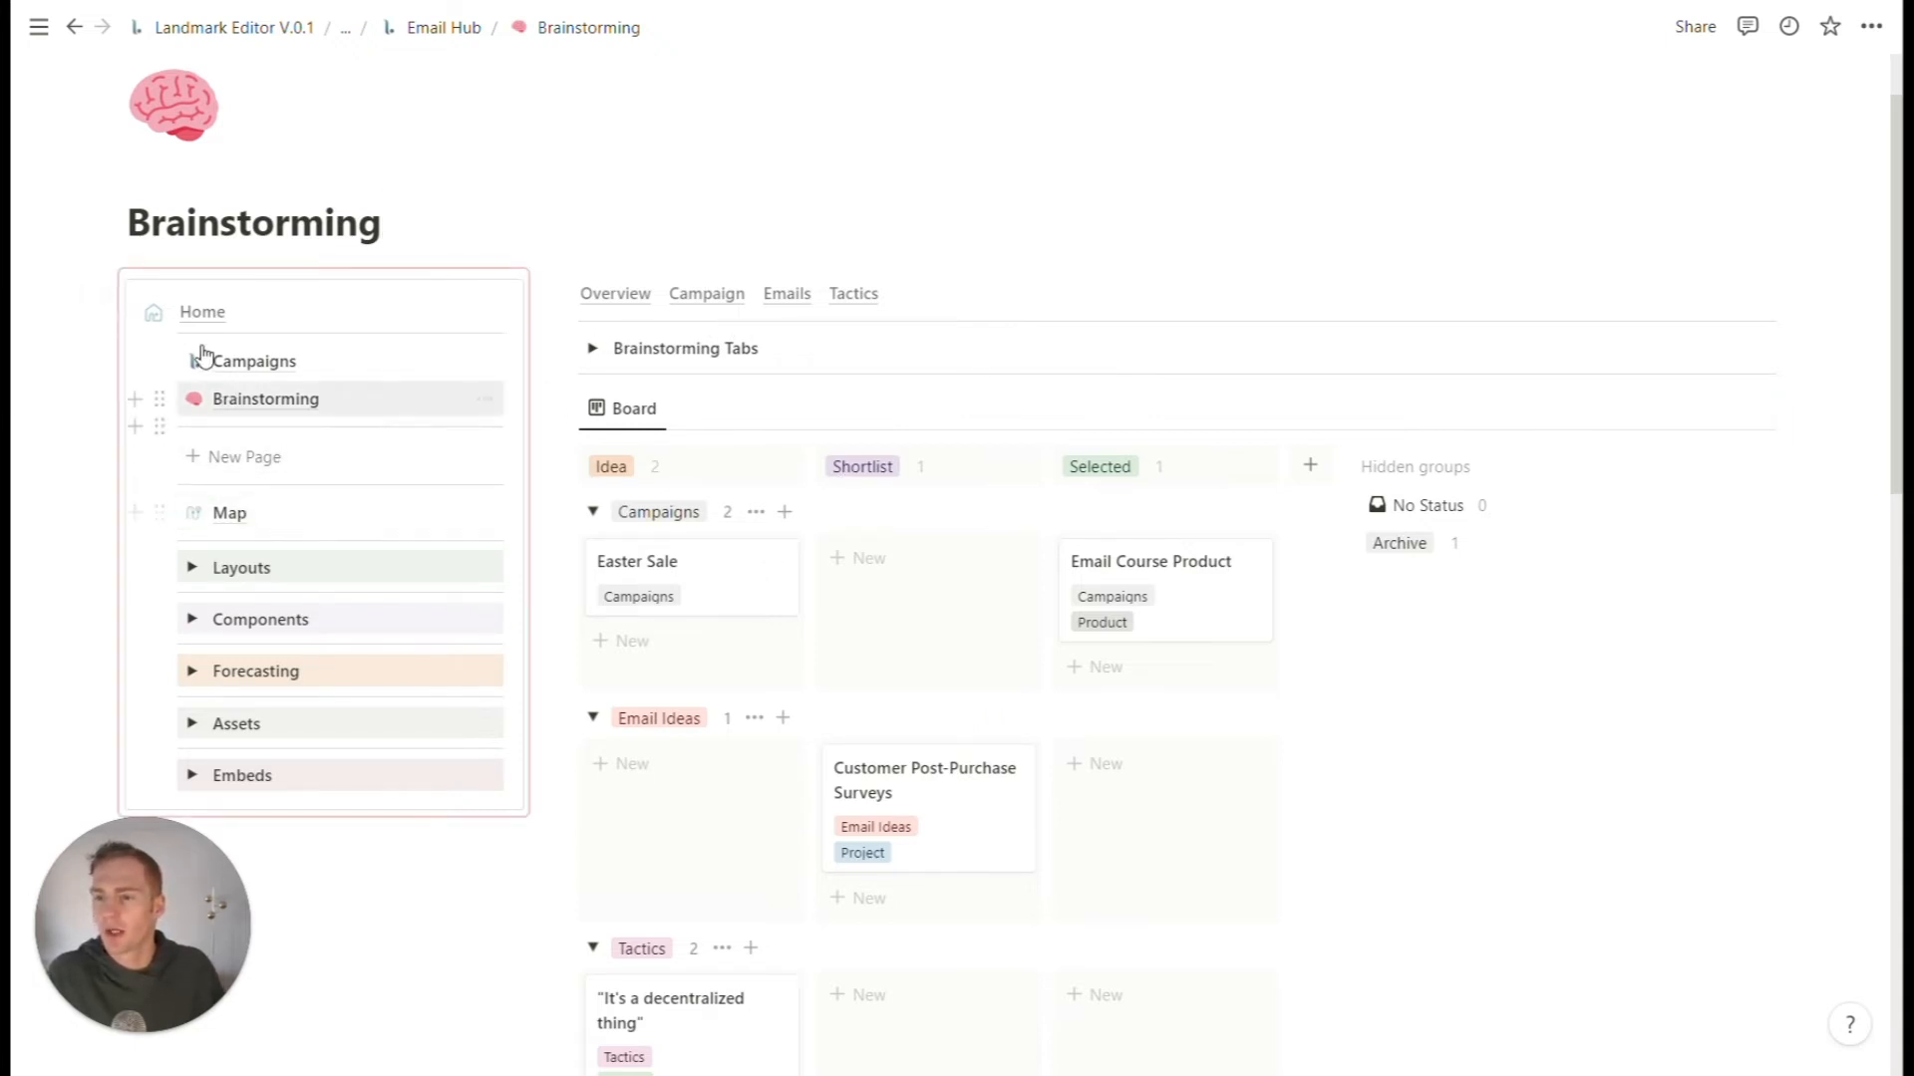
- Check the Key Pages plan on the Email Hub home page and create a new page titled Research
{"action": "left_click", "coordinate": [200, 312]}
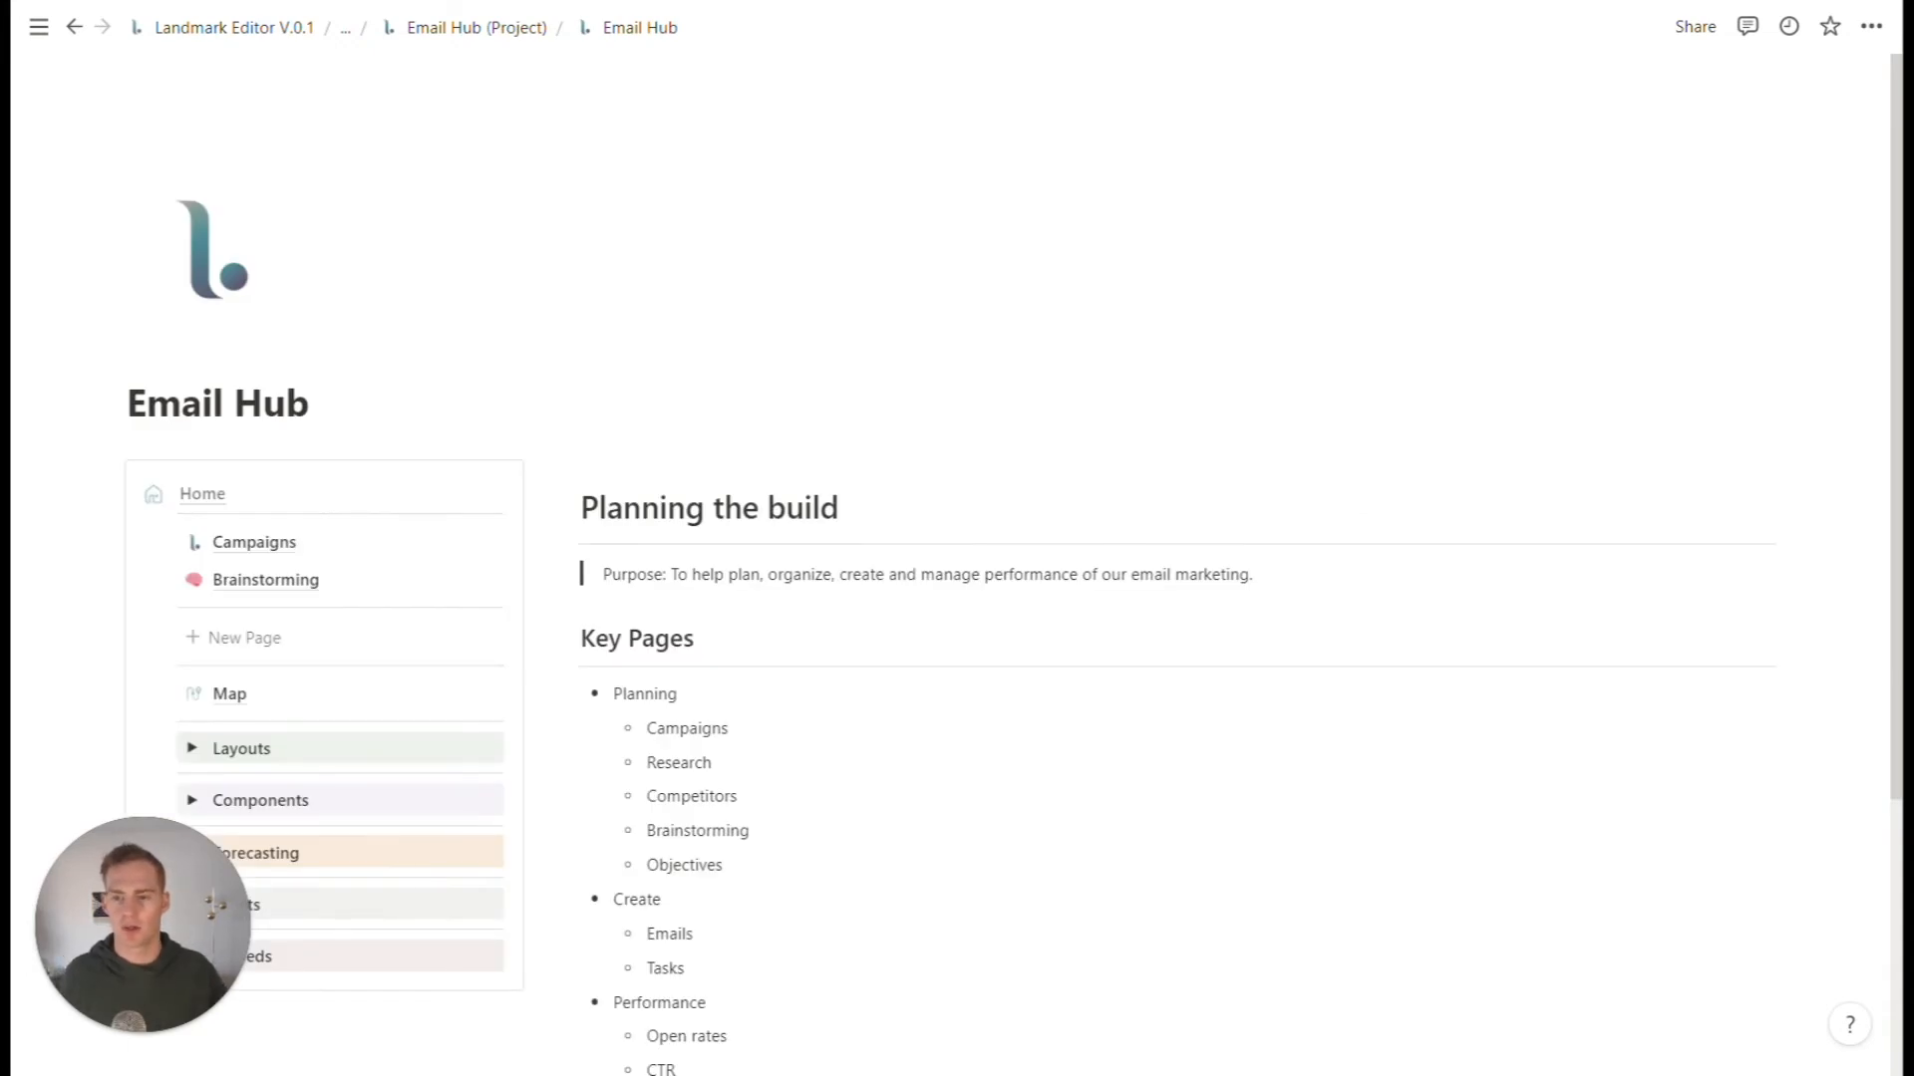
{"action": "scroll", "coordinate": [697, 539], "scroll_direction": "down", "scroll_amount": 2}
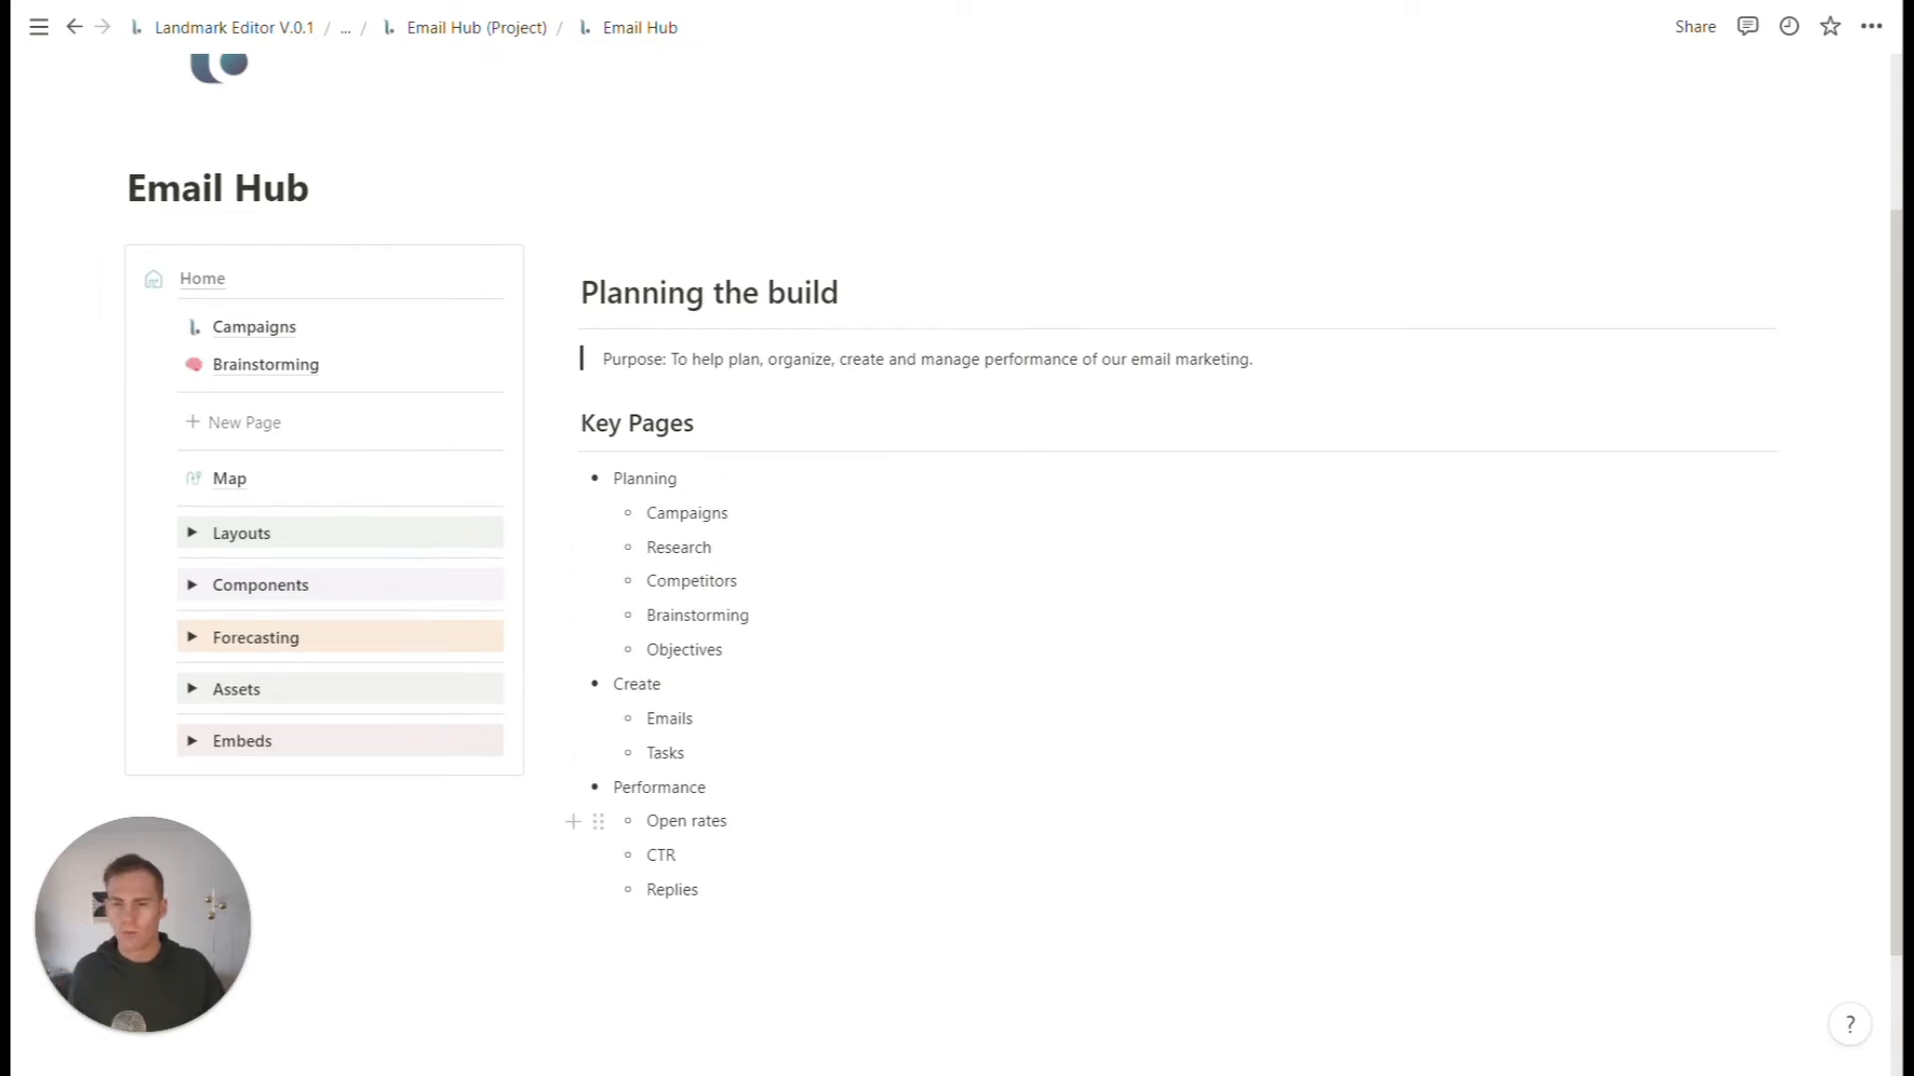
{"action": "left_click", "coordinate": [256, 428]}
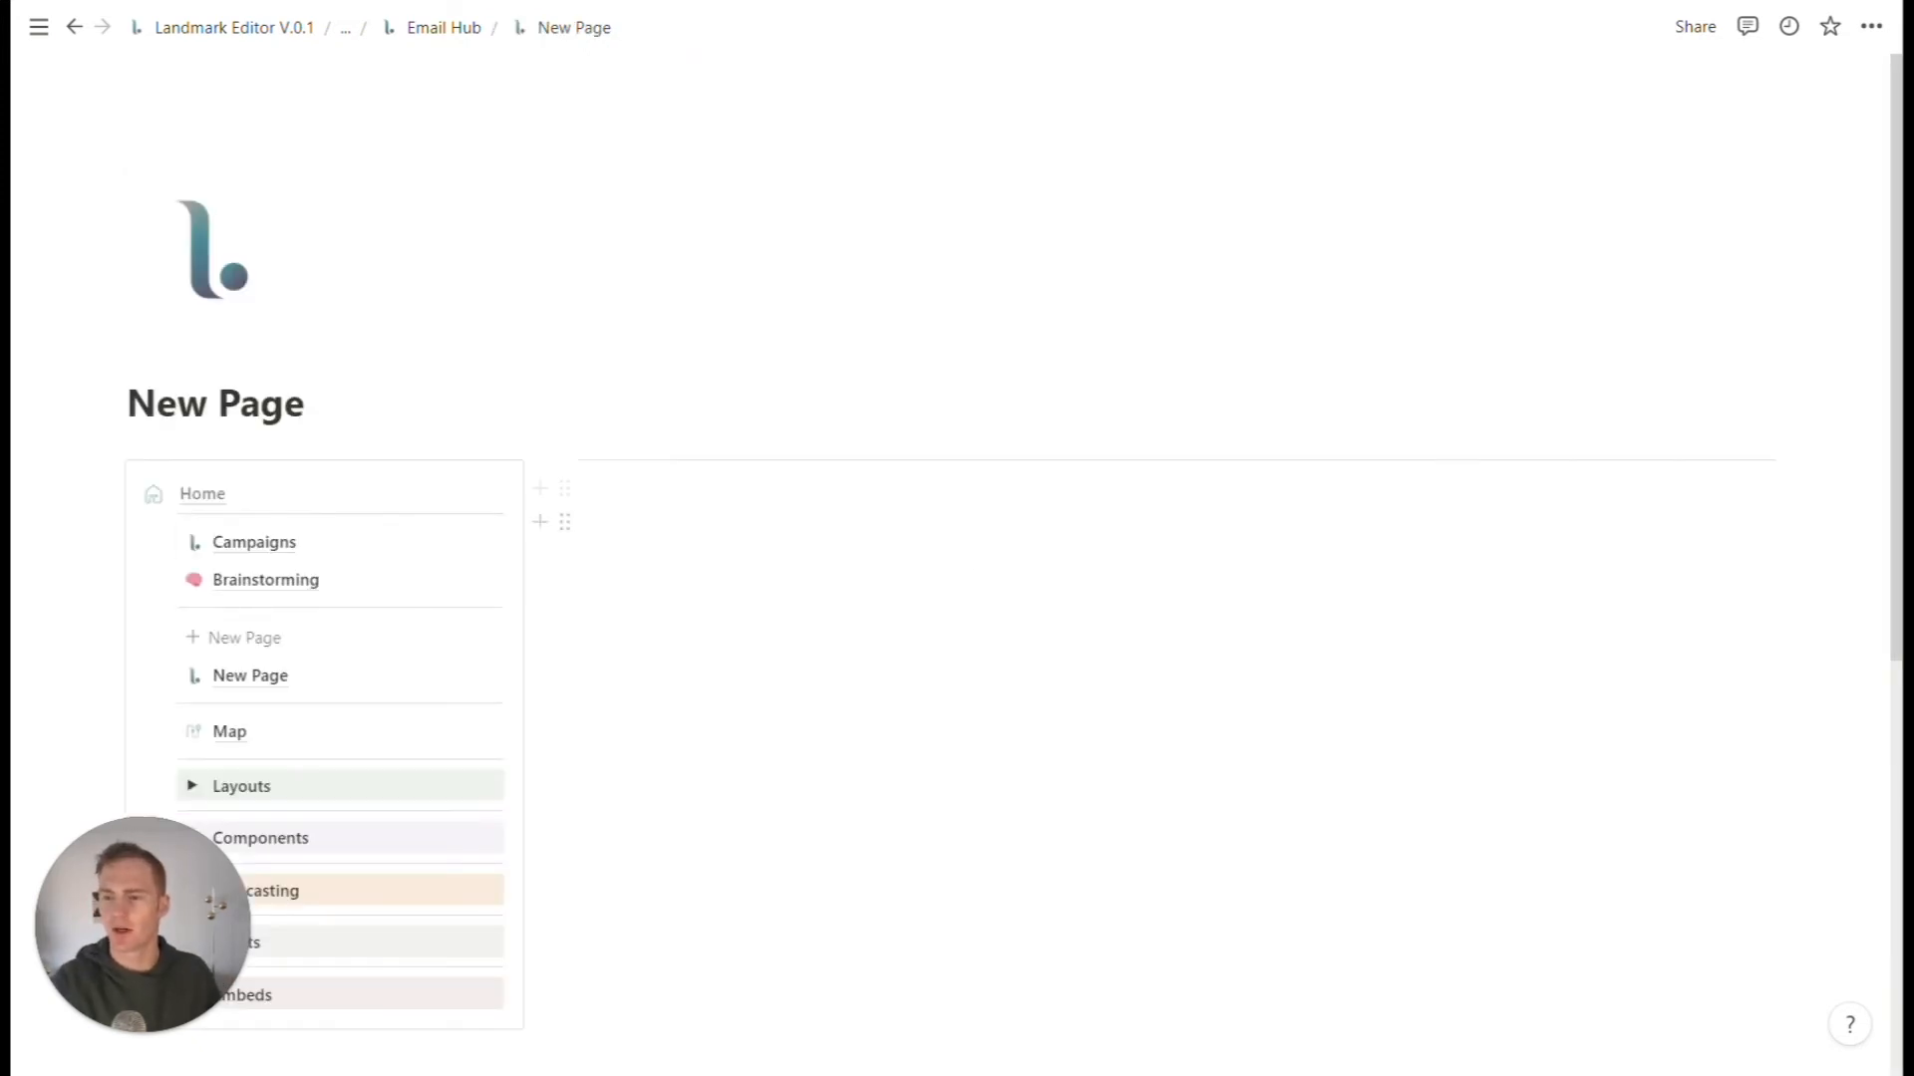
{"action": "triple_click", "coordinate": [305, 401]}
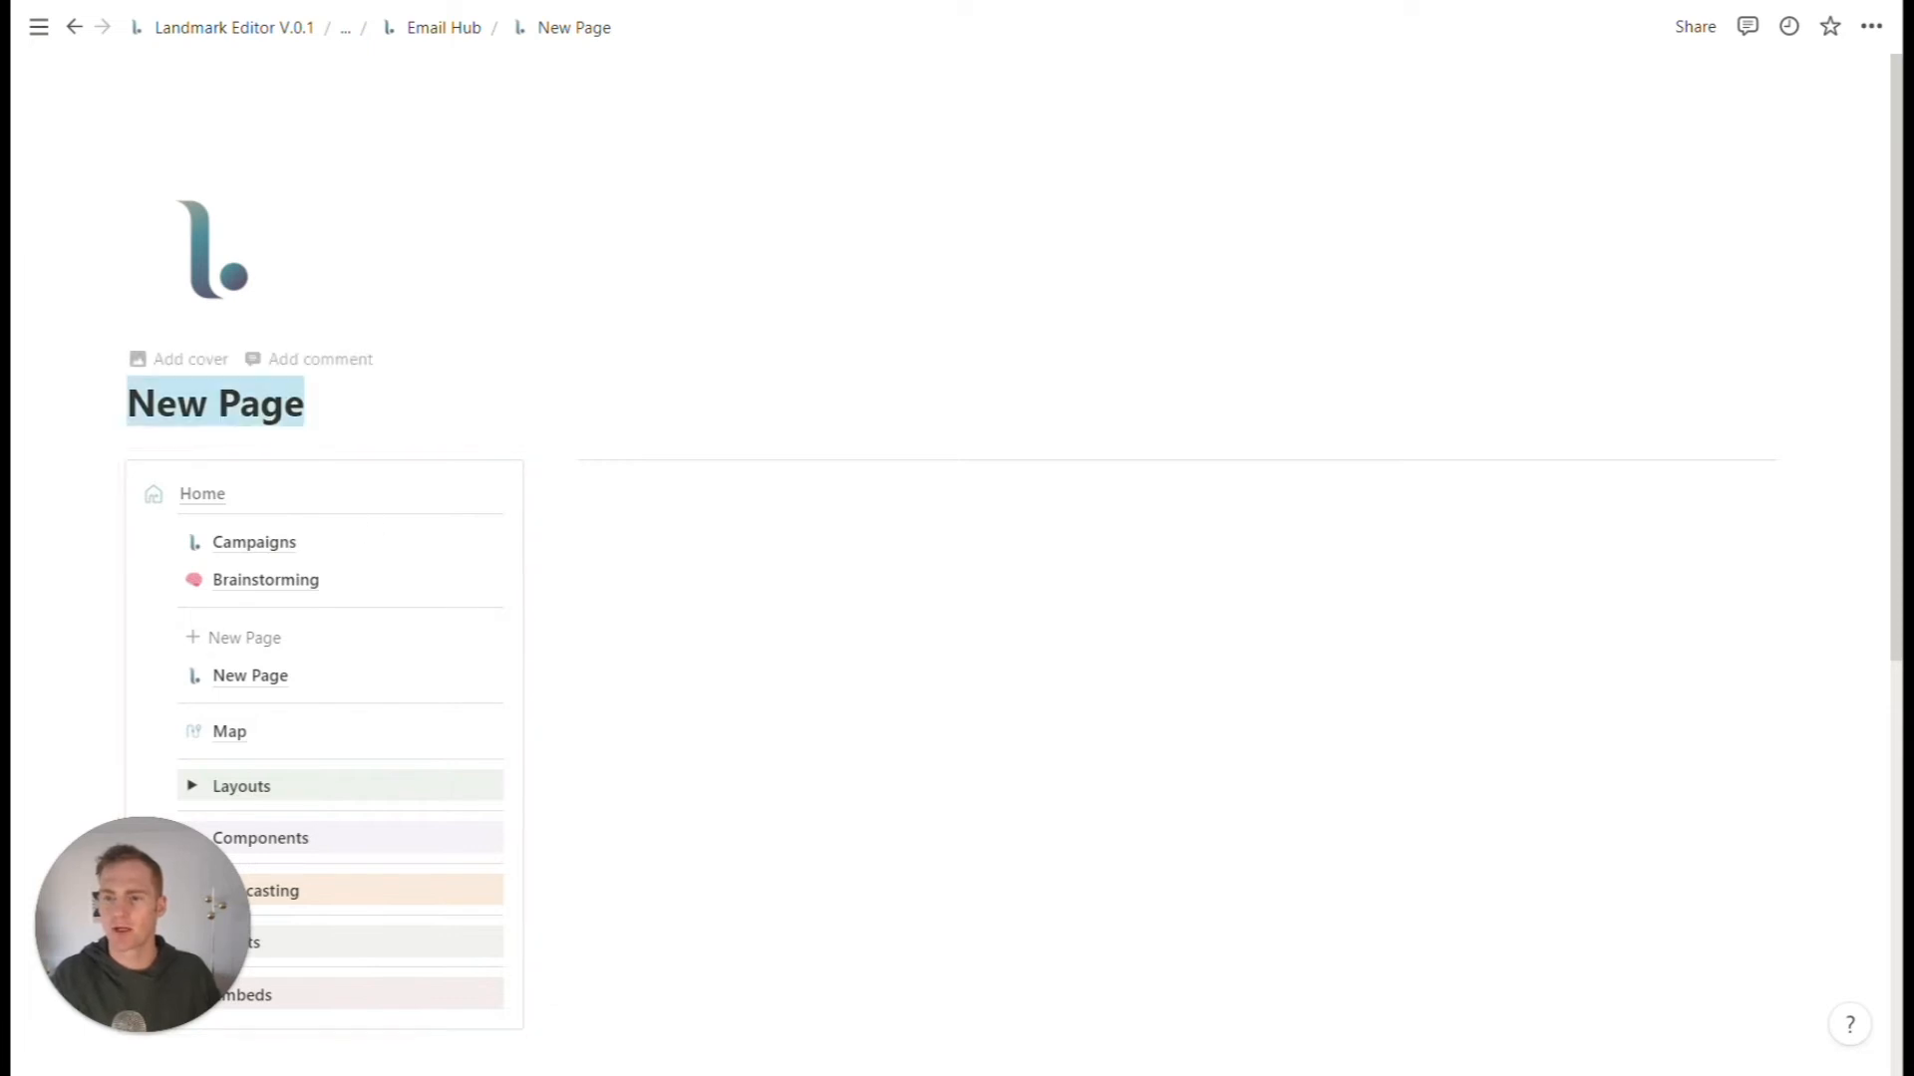
{"action": "type", "text": "Research"}
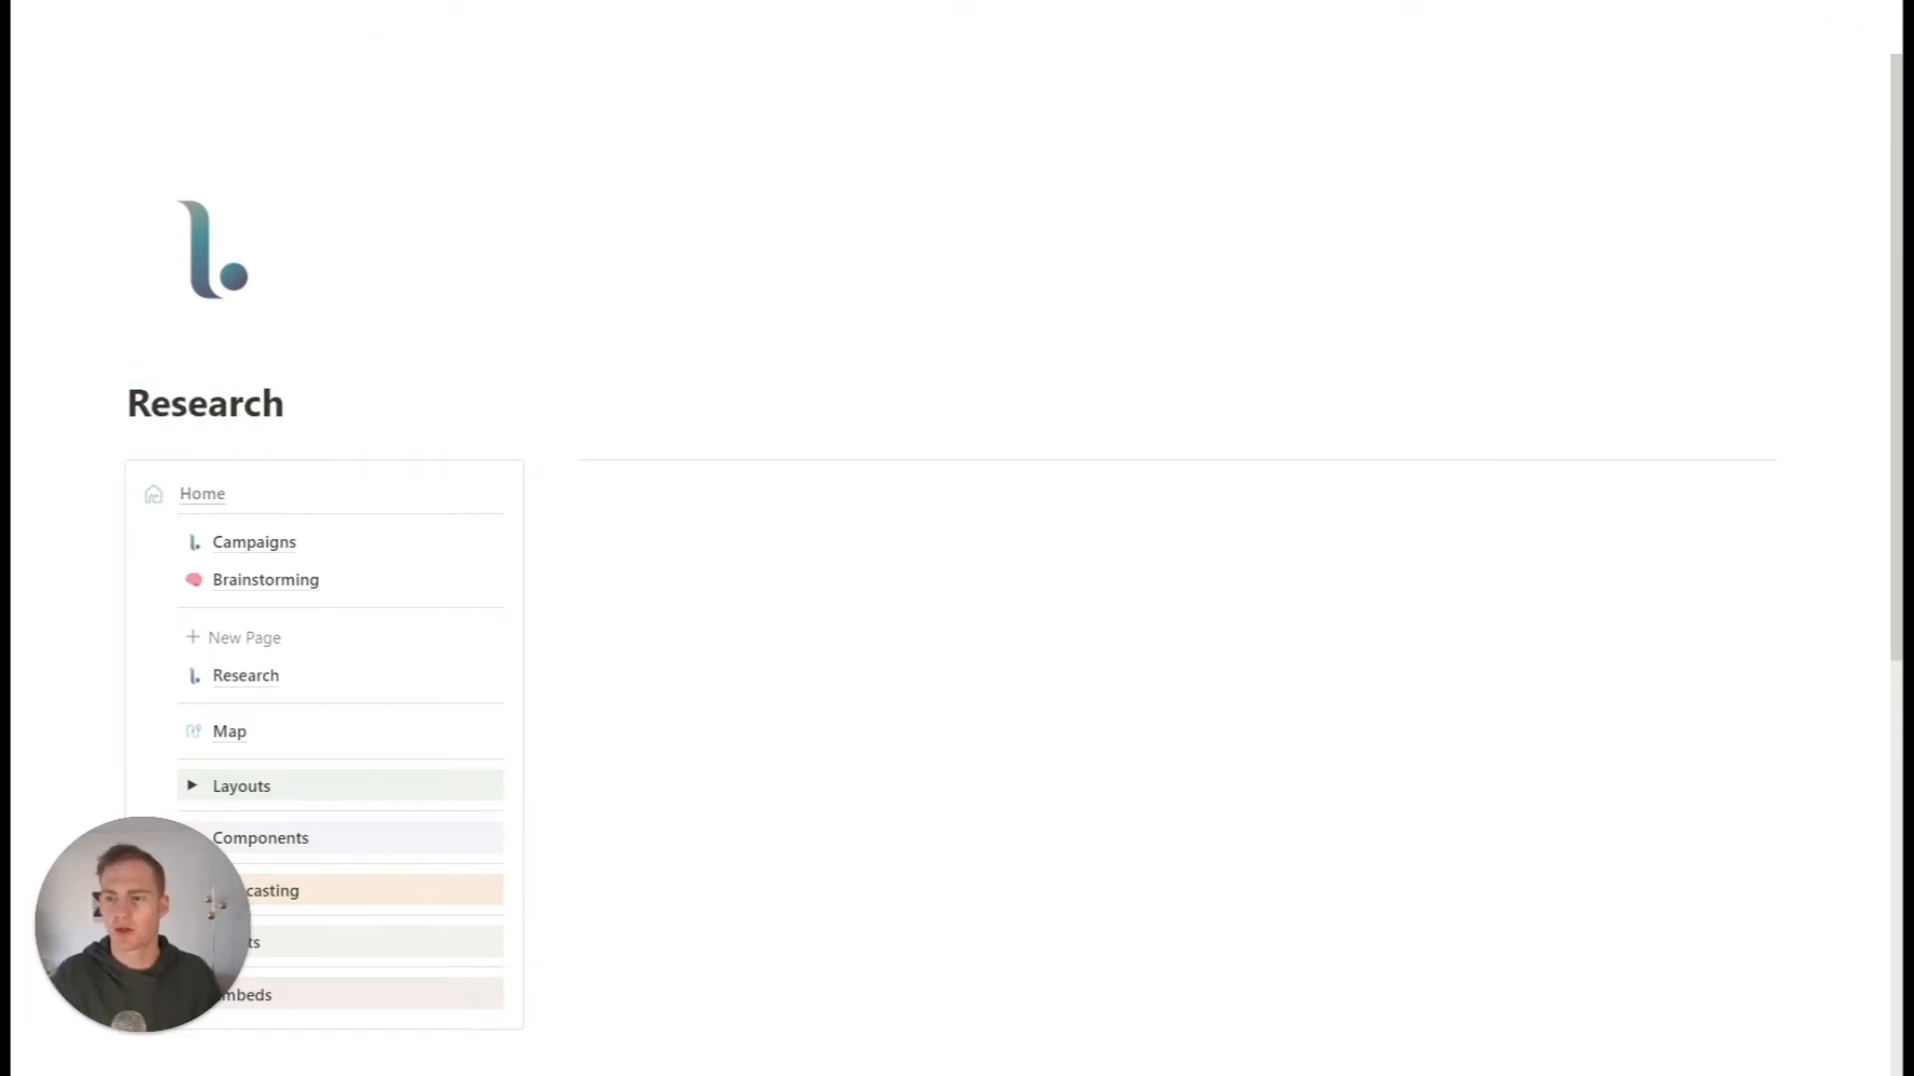
- Move the Research page directly below Brainstorming in the navigation list and give it a magnifying glass icon
{"action": "left_click_drag", "start_coordinate": [158, 674], "coordinate": [193, 619]}
{"action": "left_click", "coordinate": [194, 619]}
{"action": "left_click", "coordinate": [287, 799]}
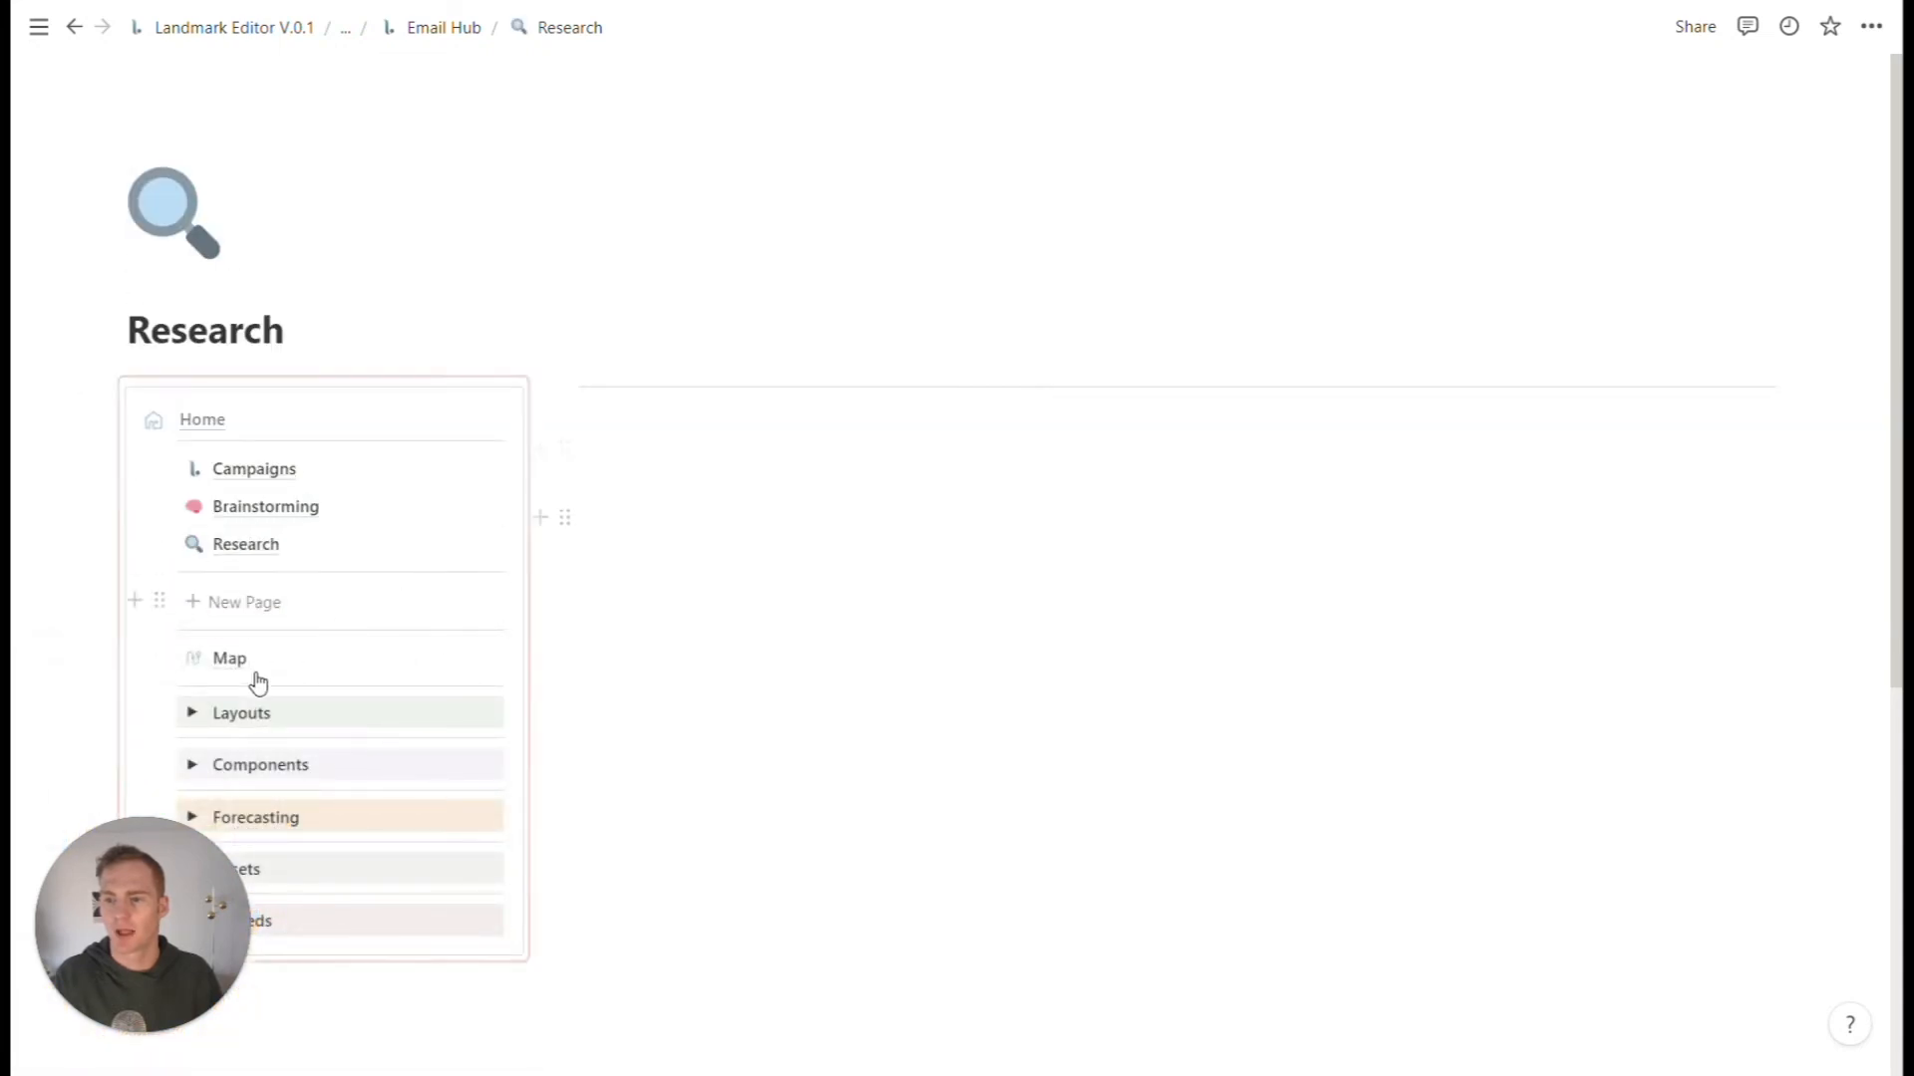
- Add the Research Library component from the Strategy group and place it below the divider on the Research page
{"action": "left_click", "coordinate": [192, 765]}
{"action": "scroll", "coordinate": [389, 679], "scroll_direction": "down", "scroll_amount": 6}
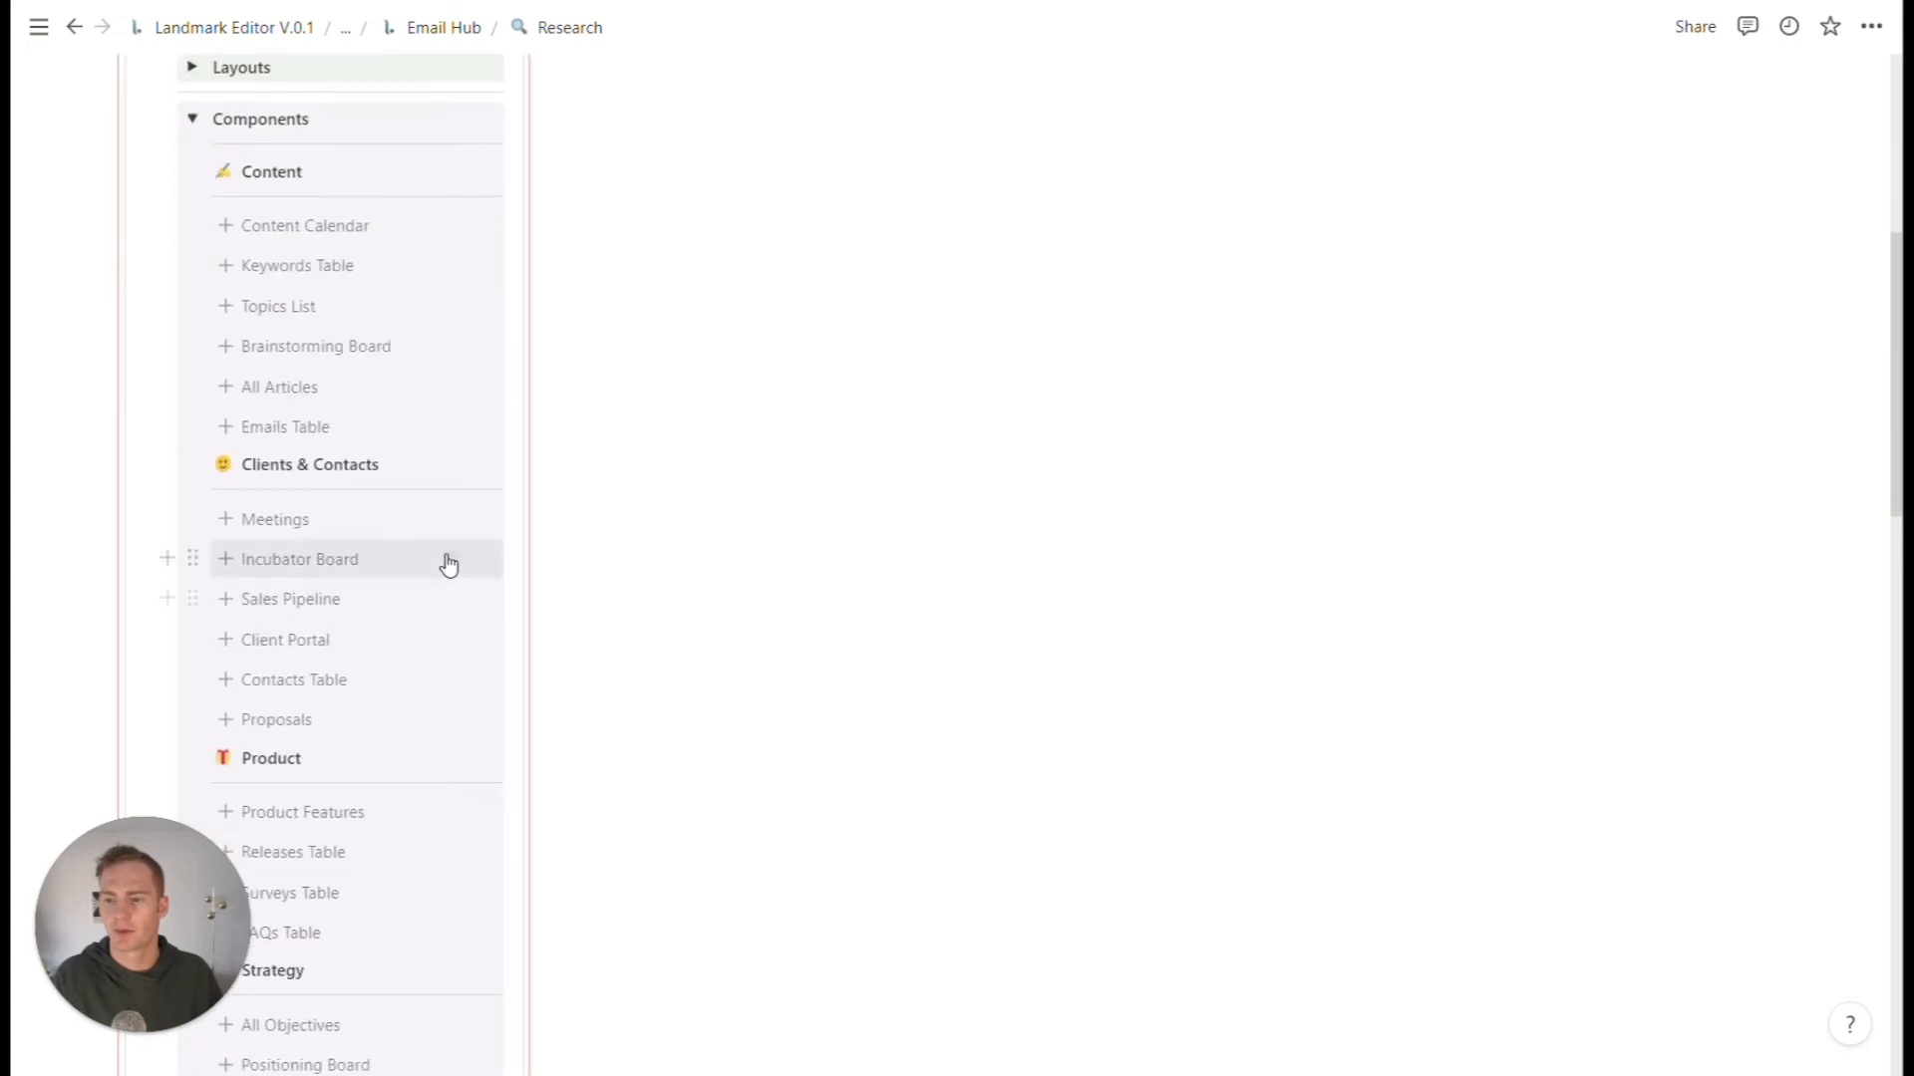
{"action": "scroll", "coordinate": [419, 518], "scroll_direction": "down", "scroll_amount": 3}
{"action": "scroll", "coordinate": [381, 459], "scroll_direction": "down", "scroll_amount": 3}
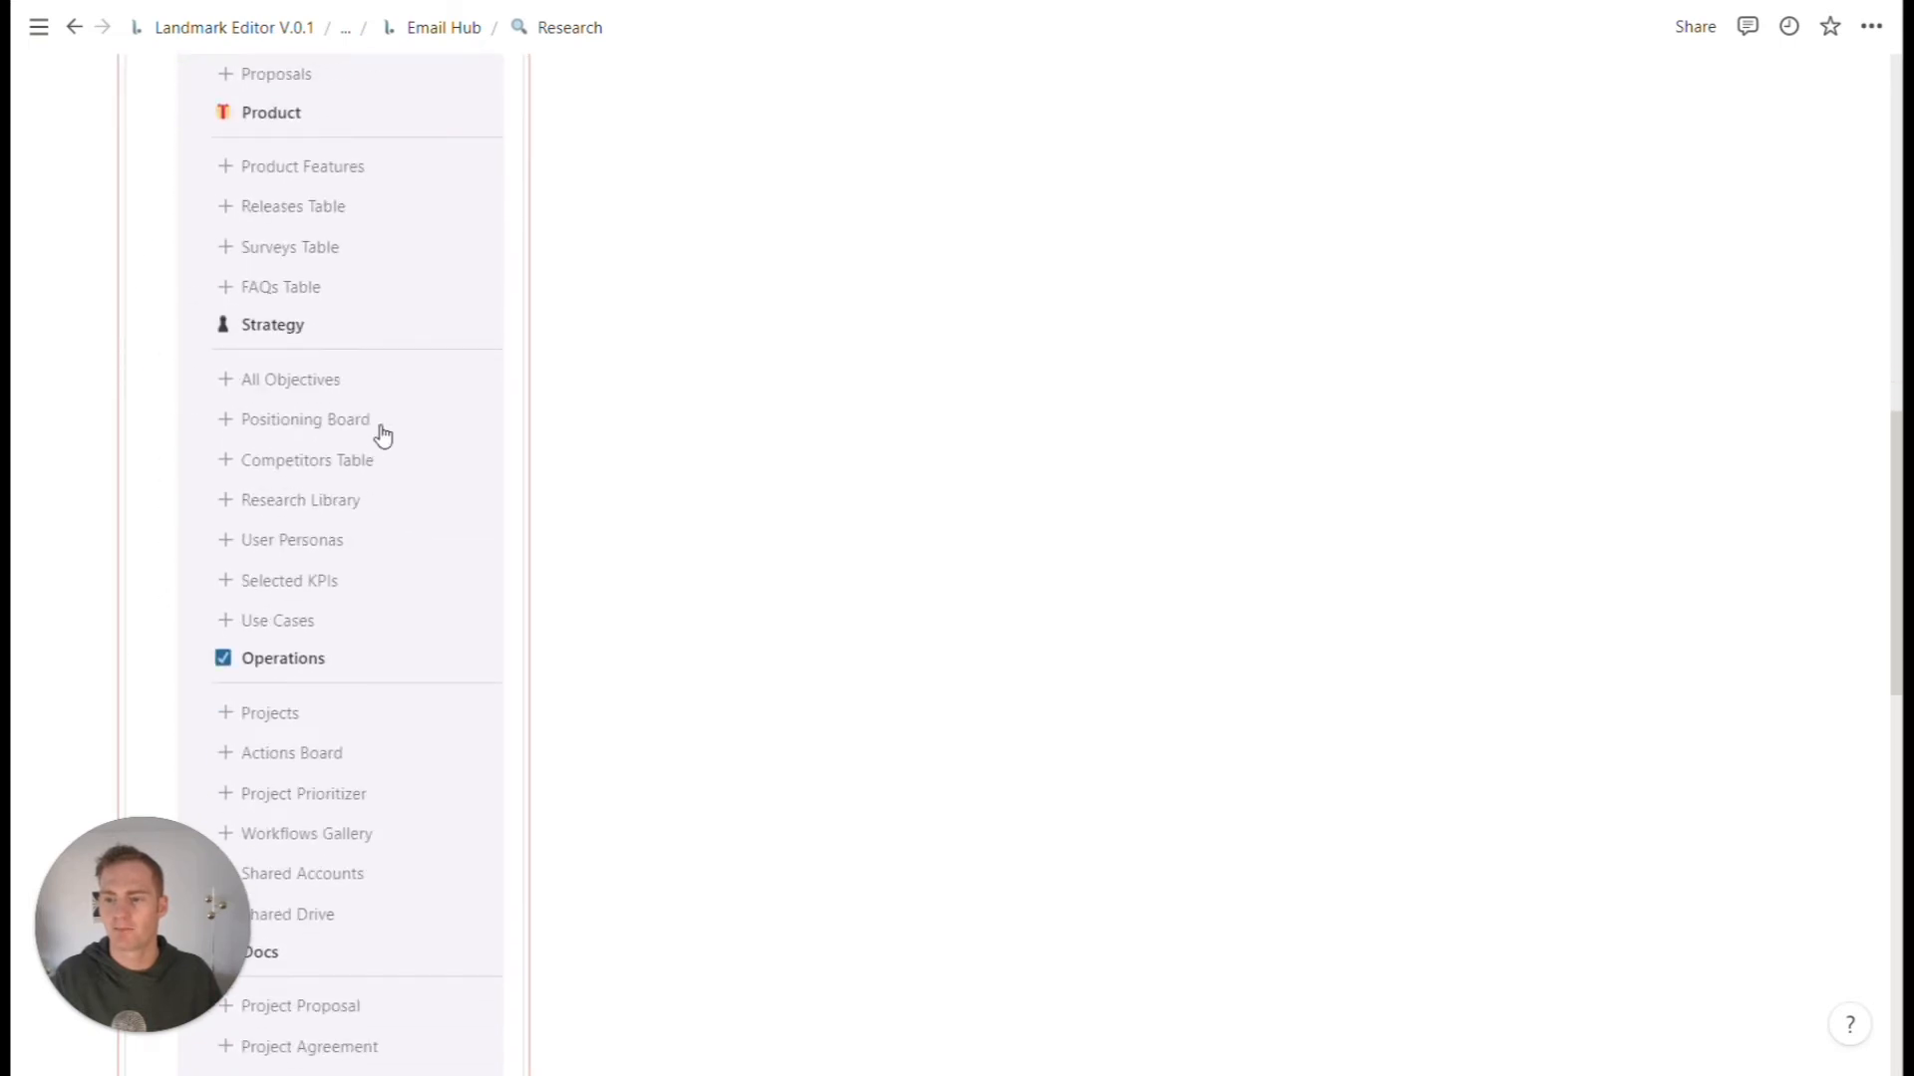
{"action": "scroll", "coordinate": [383, 436], "scroll_direction": "down", "scroll_amount": 2}
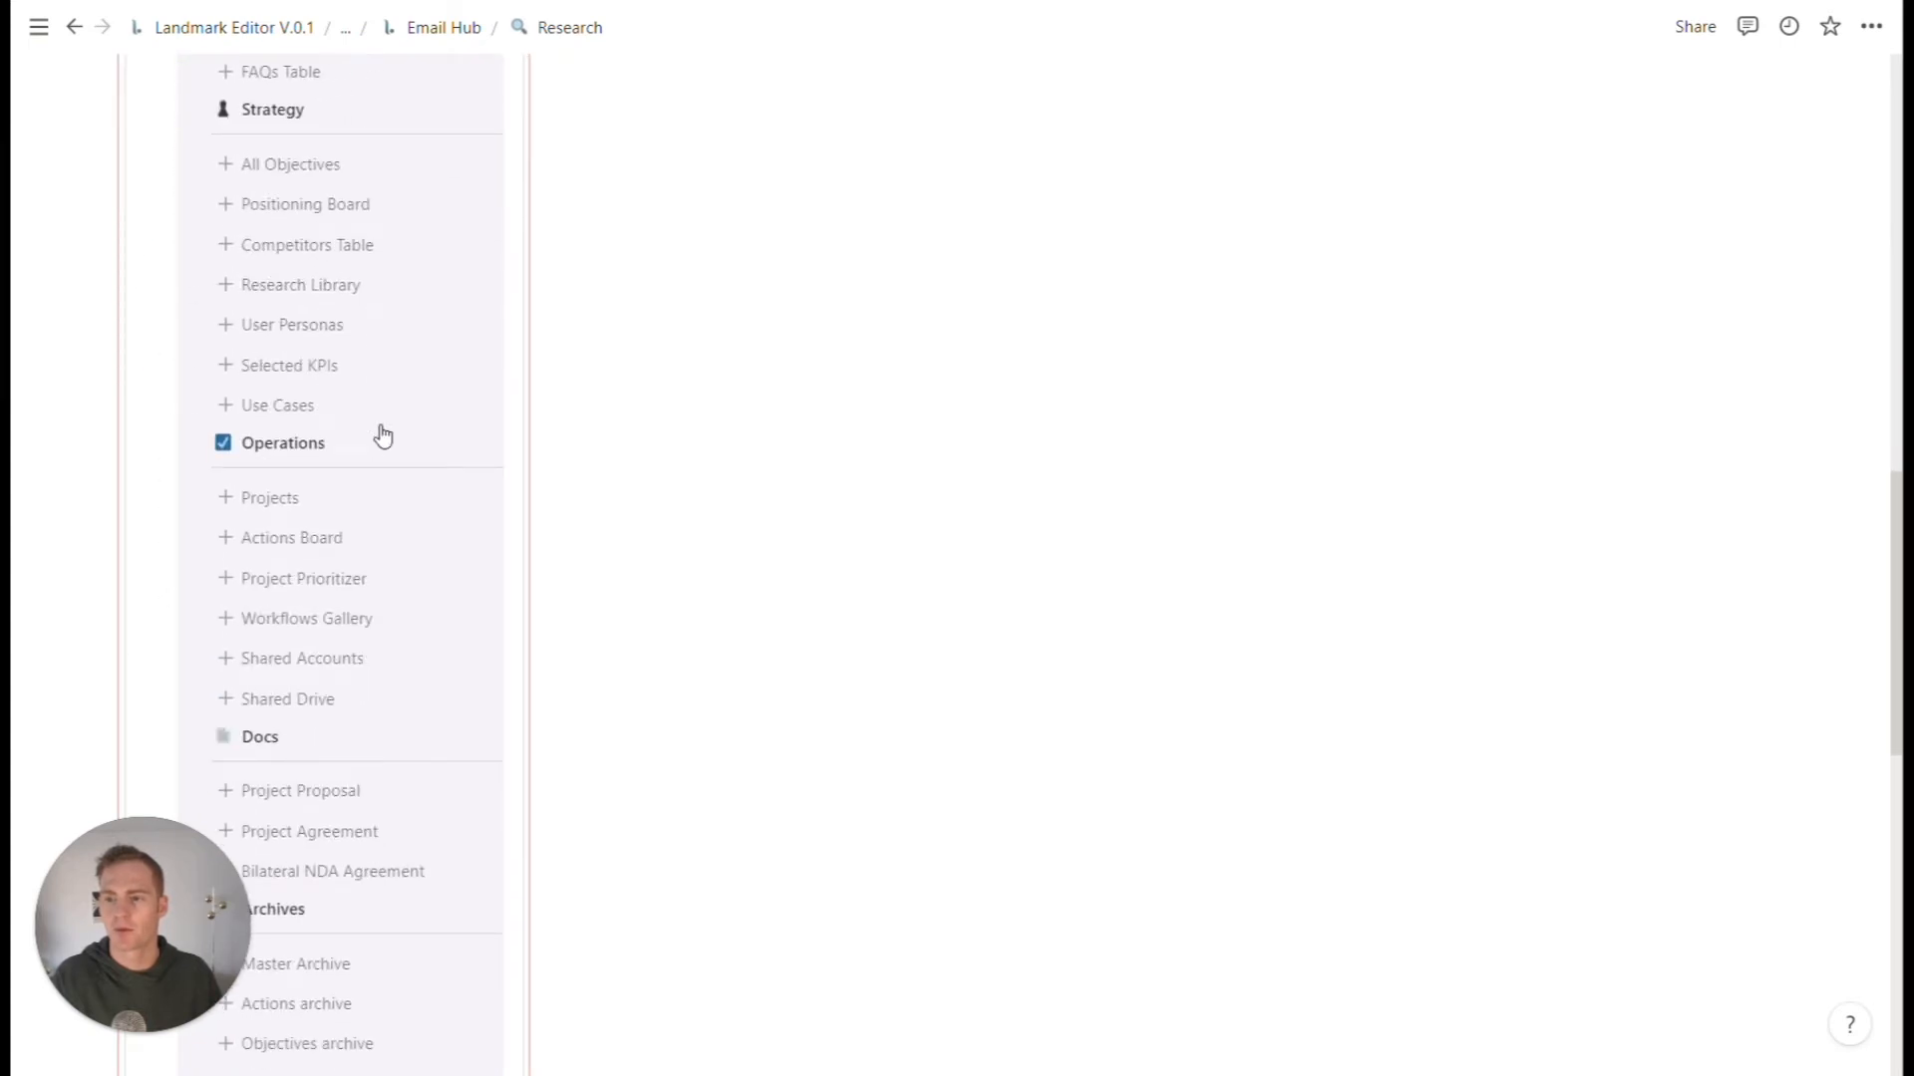
{"action": "scroll", "coordinate": [383, 437], "scroll_direction": "down", "scroll_amount": 1}
{"action": "scroll", "coordinate": [381, 434], "scroll_direction": "up", "scroll_amount": 3}
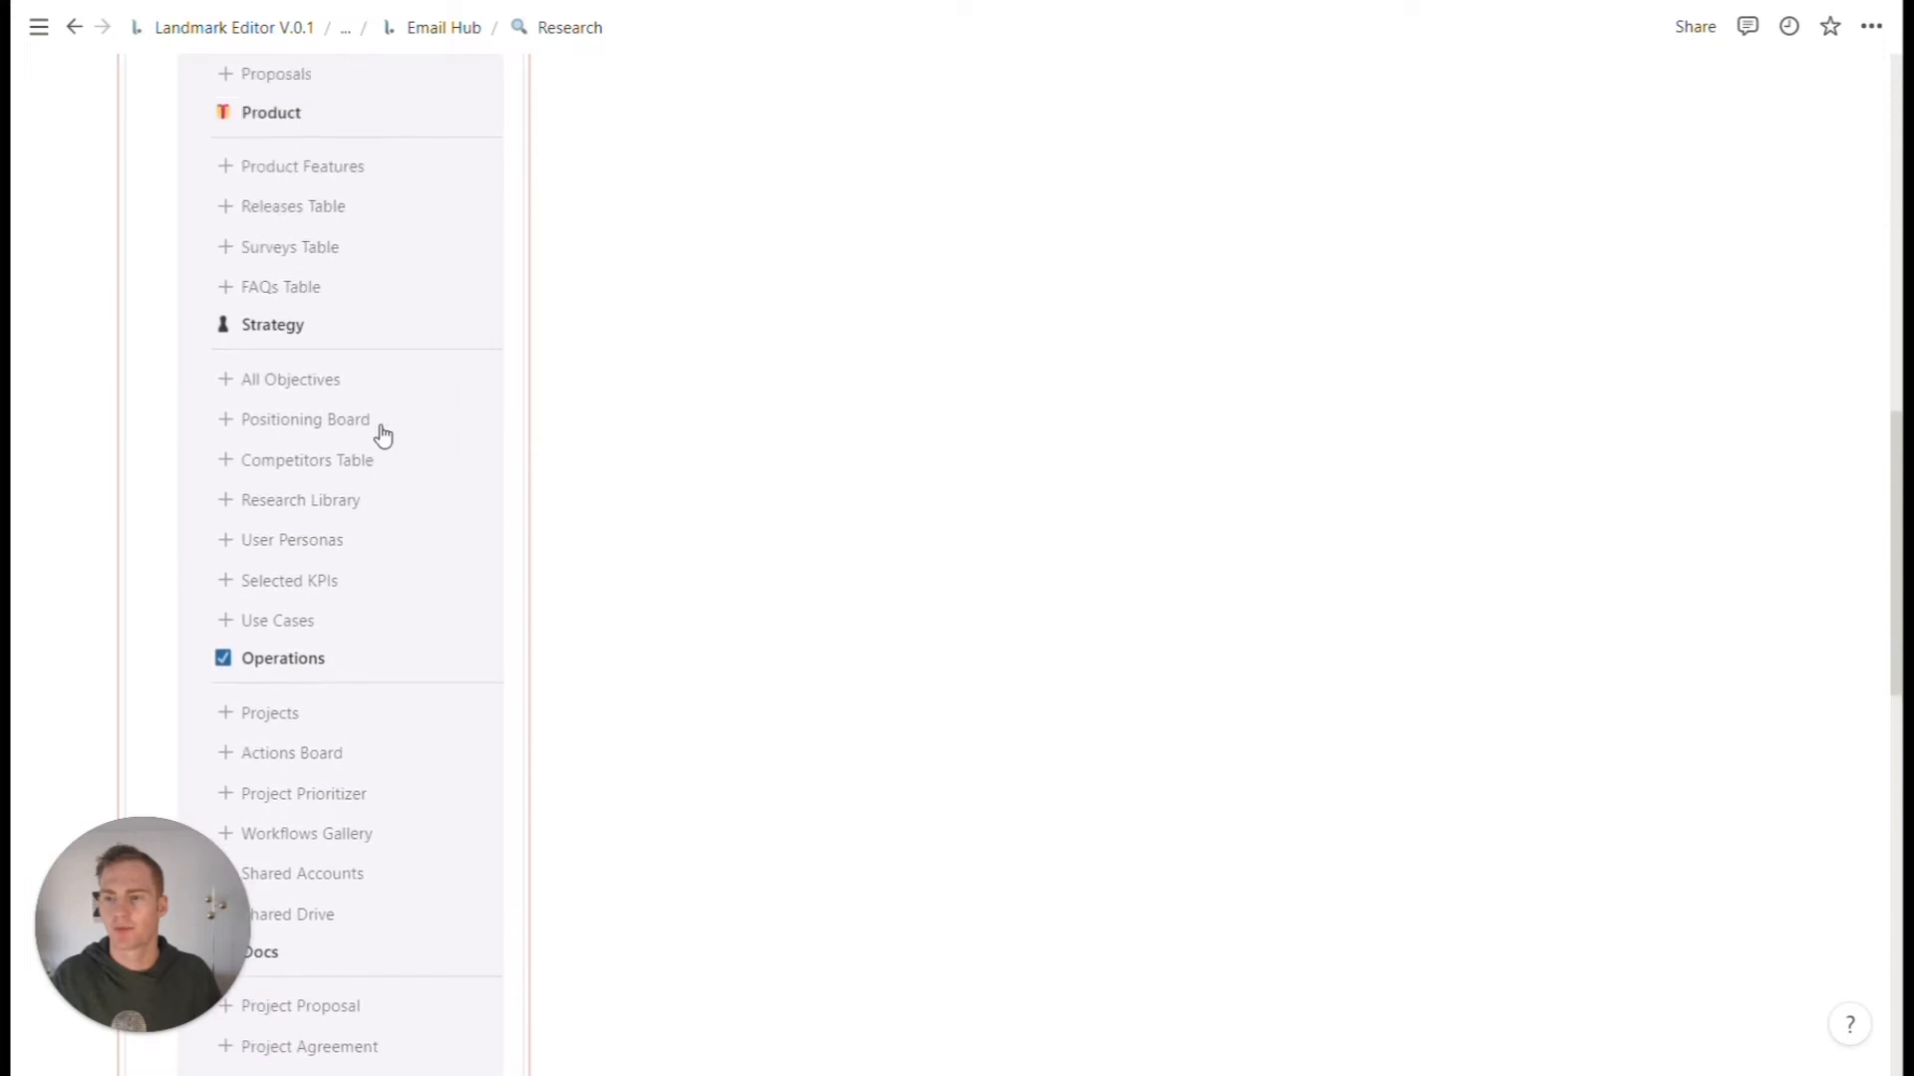
{"action": "left_click", "coordinate": [300, 501]}
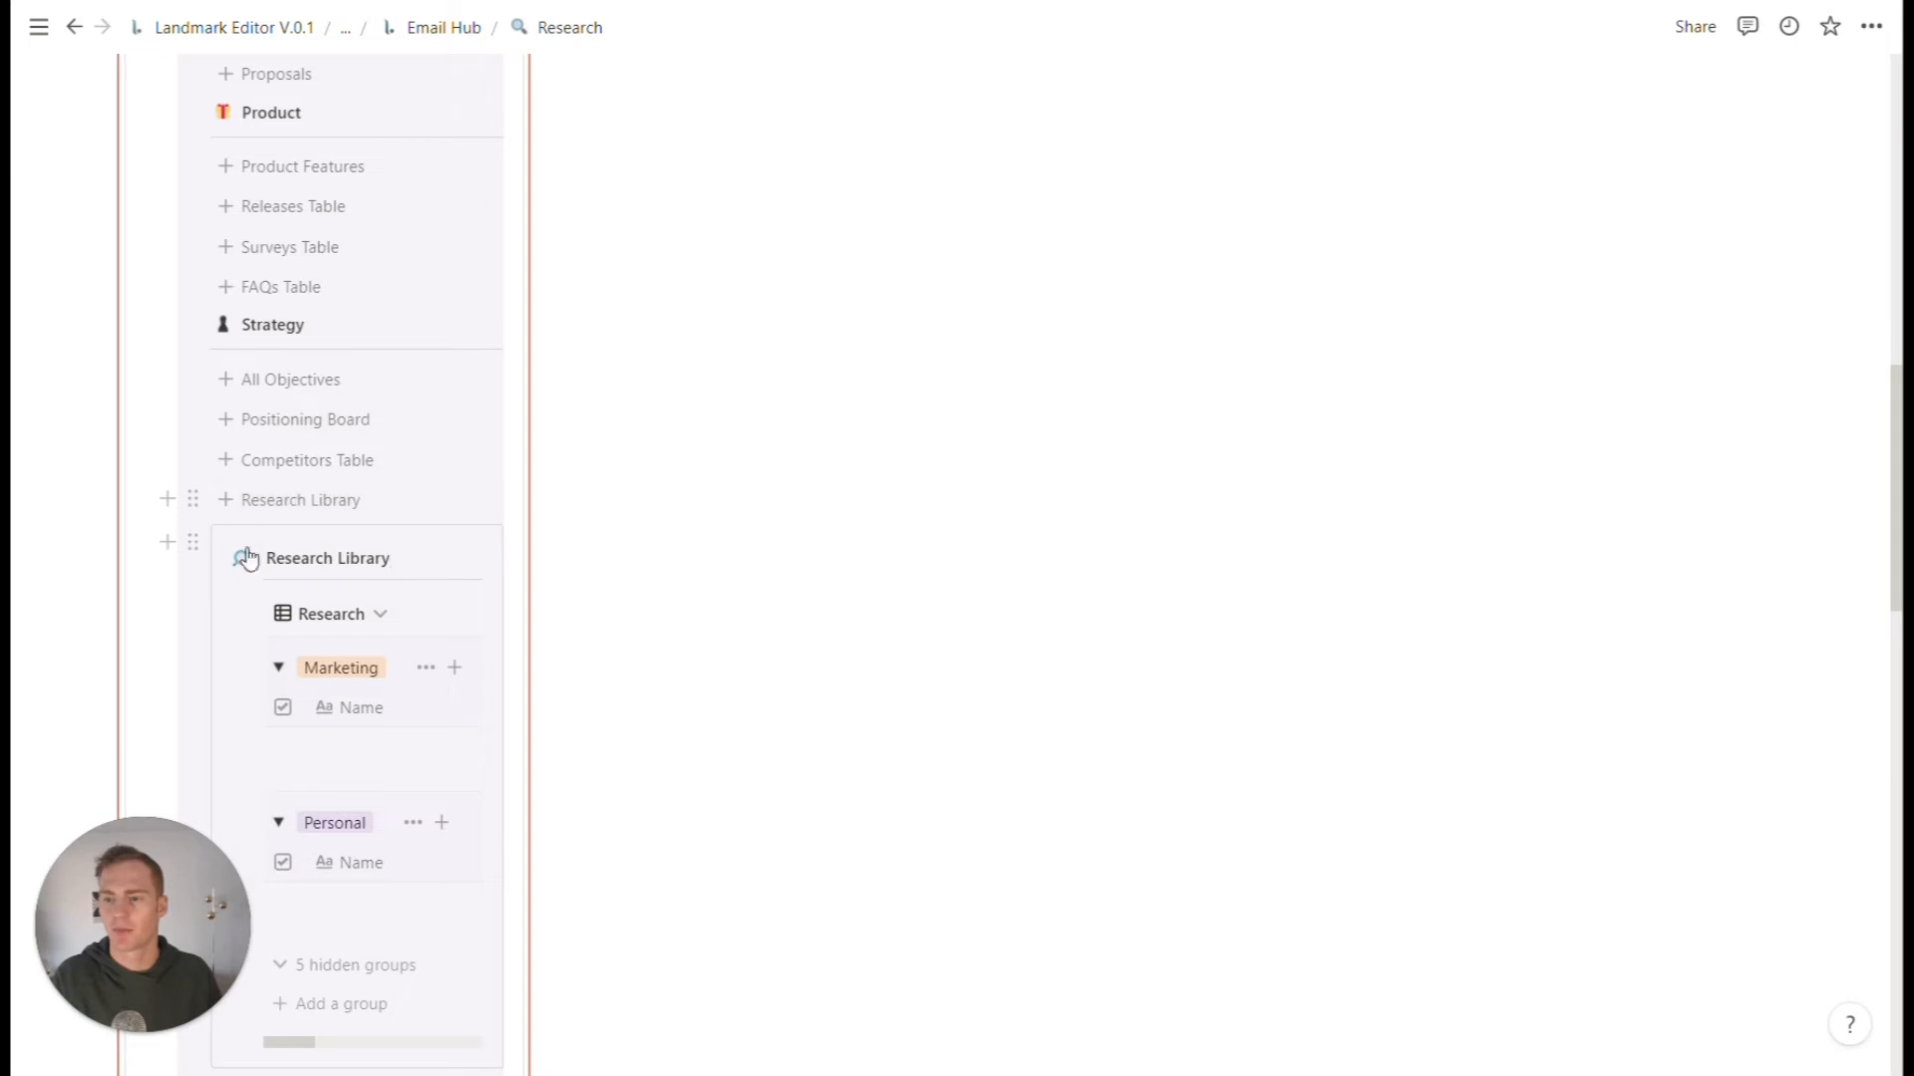
{"action": "left_click_drag", "start_coordinate": [248, 561], "coordinate": [728, 417]}
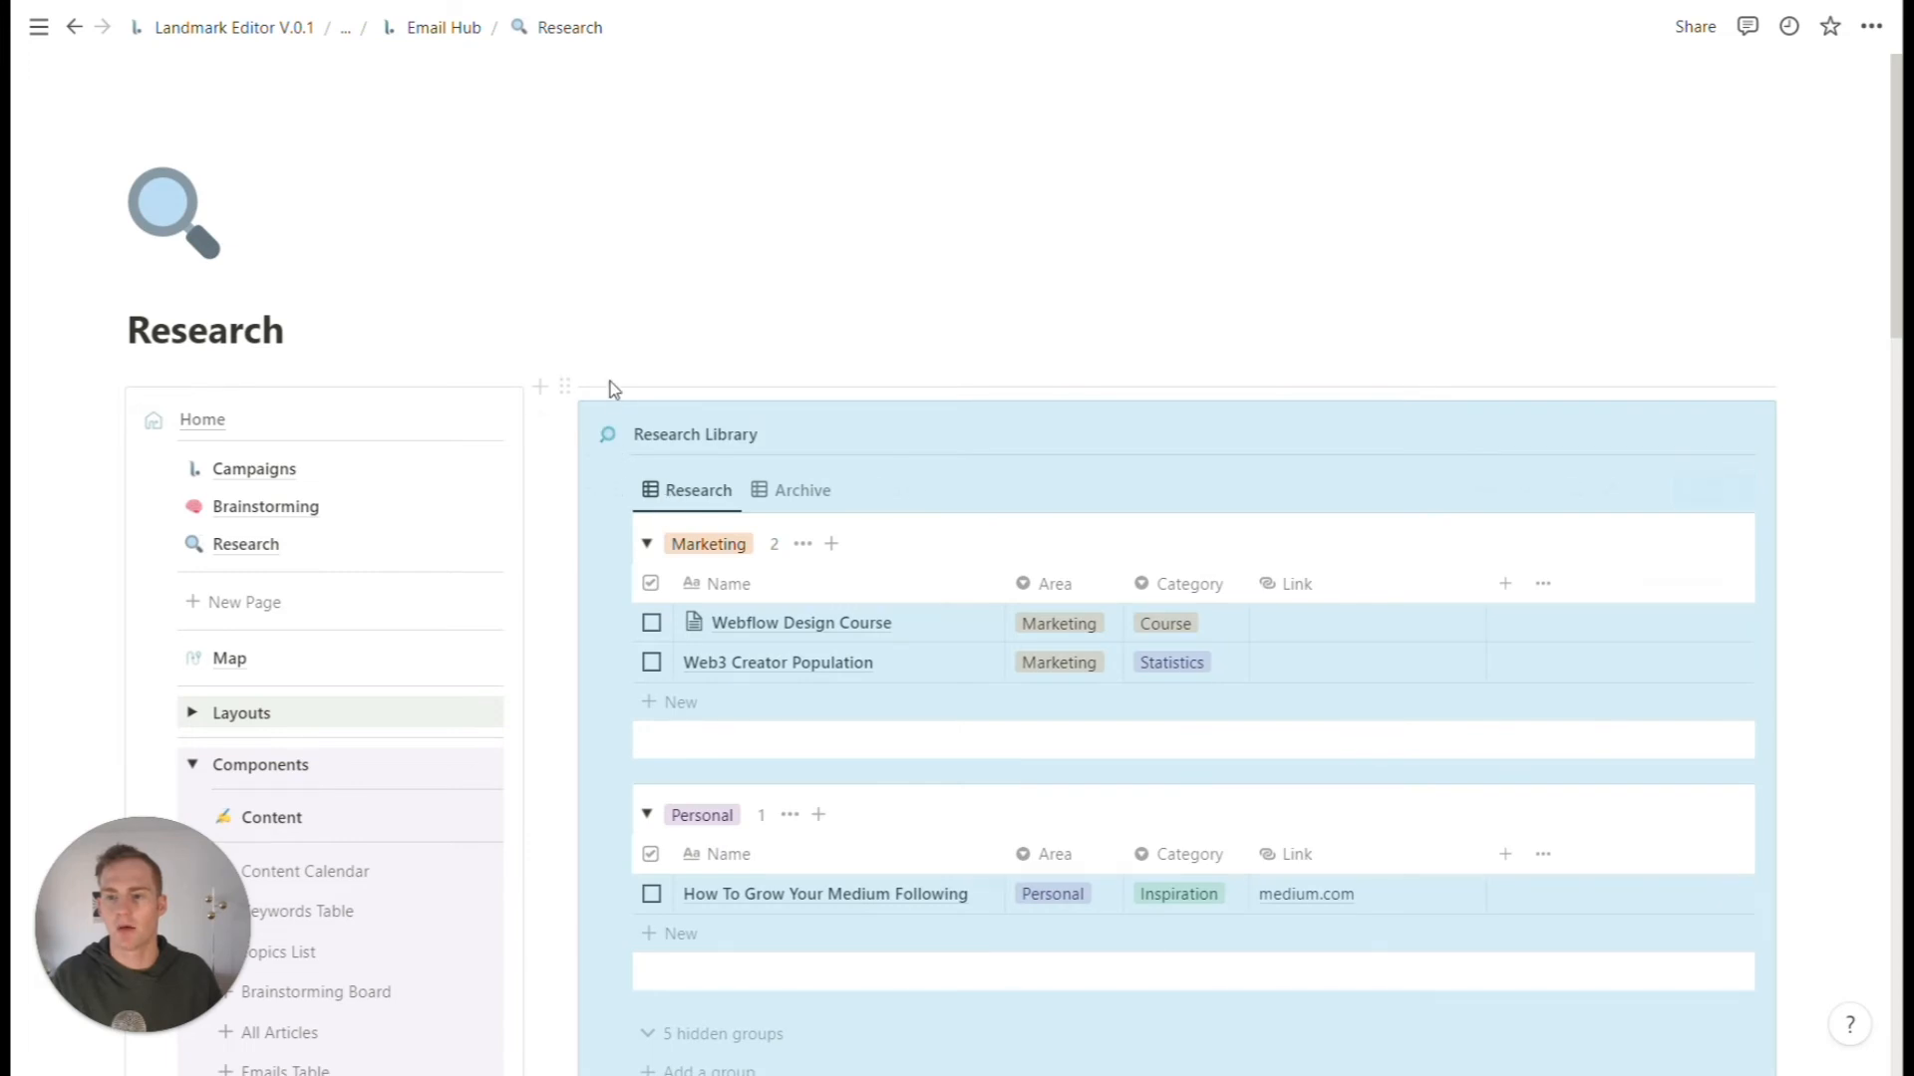
- Create a new page, add the Competitors Table component from the Strategy group and place it below the page's divider
{"action": "left_click", "coordinate": [283, 605]}
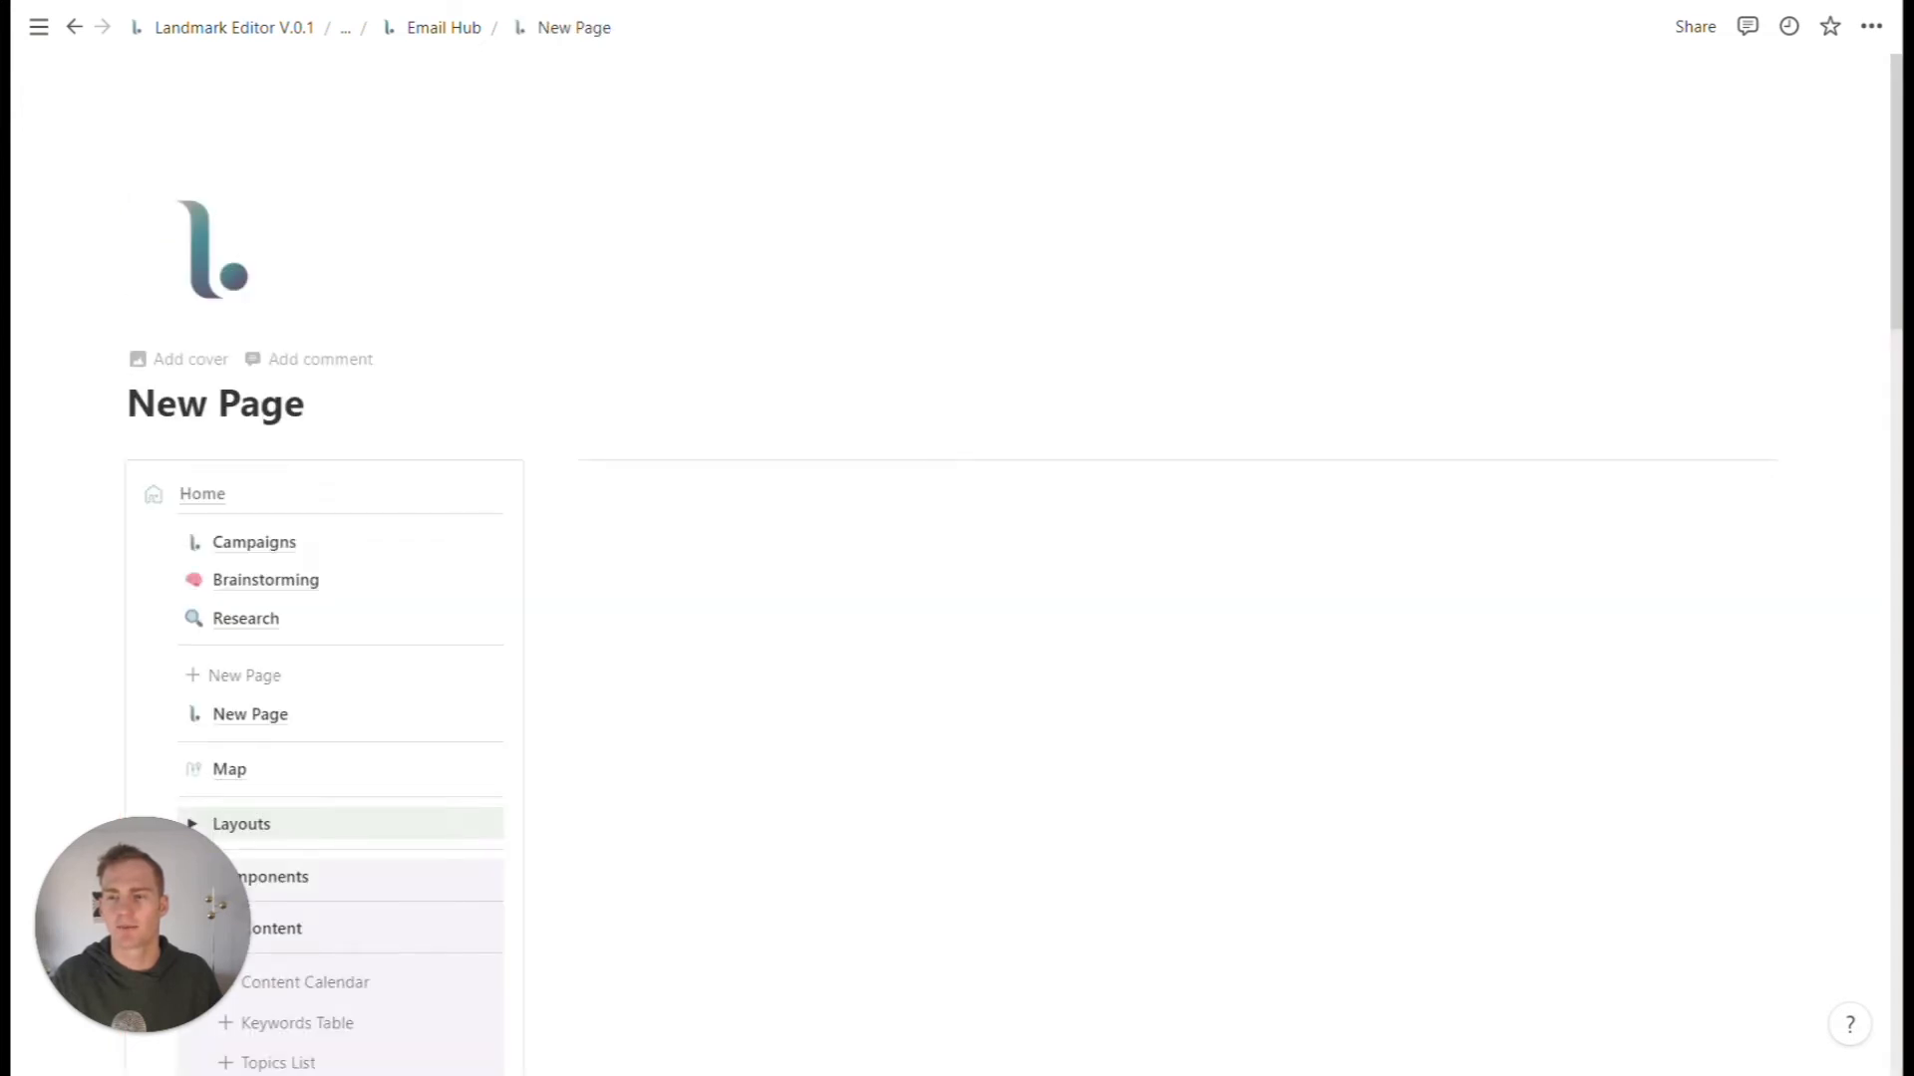
{"action": "scroll", "coordinate": [365, 500], "scroll_direction": "down", "scroll_amount": 1}
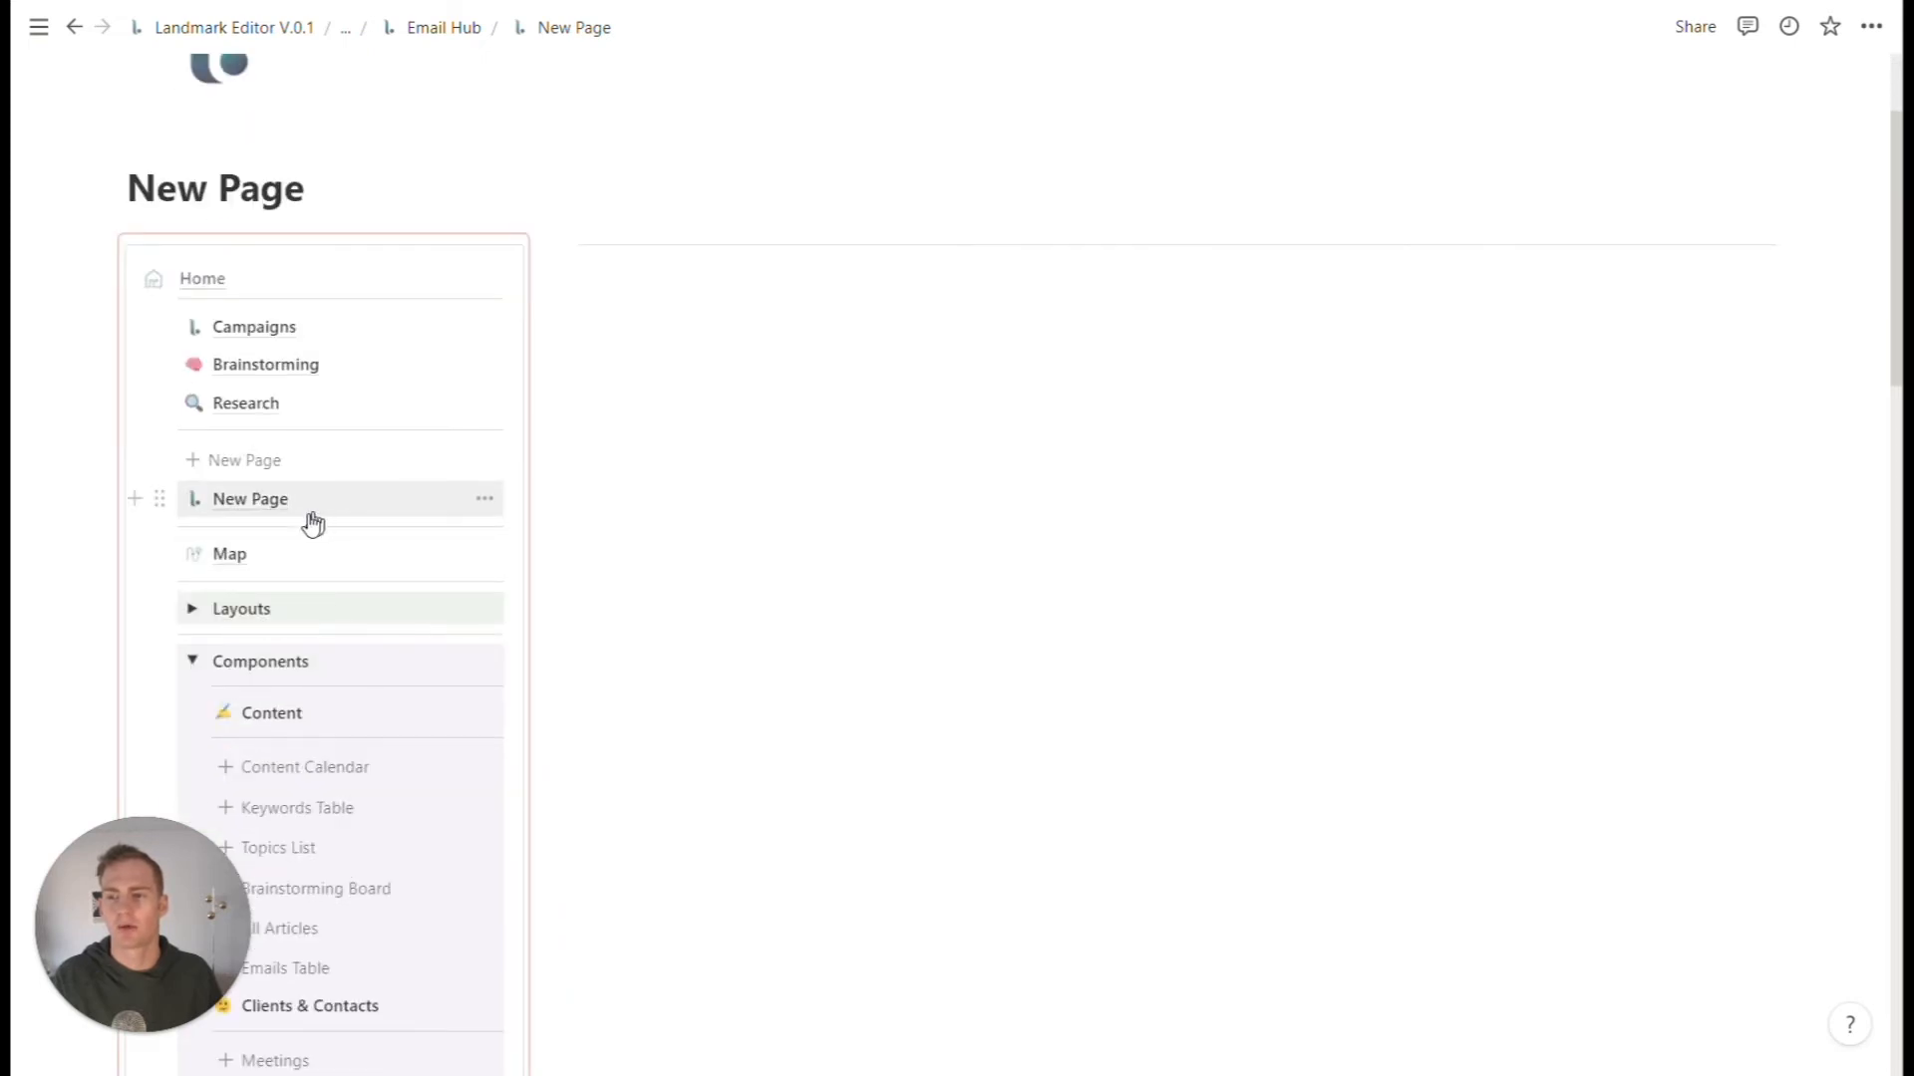
{"action": "scroll", "coordinate": [320, 675], "scroll_direction": "down", "scroll_amount": 6}
{"action": "scroll", "coordinate": [384, 537], "scroll_direction": "down", "scroll_amount": 6}
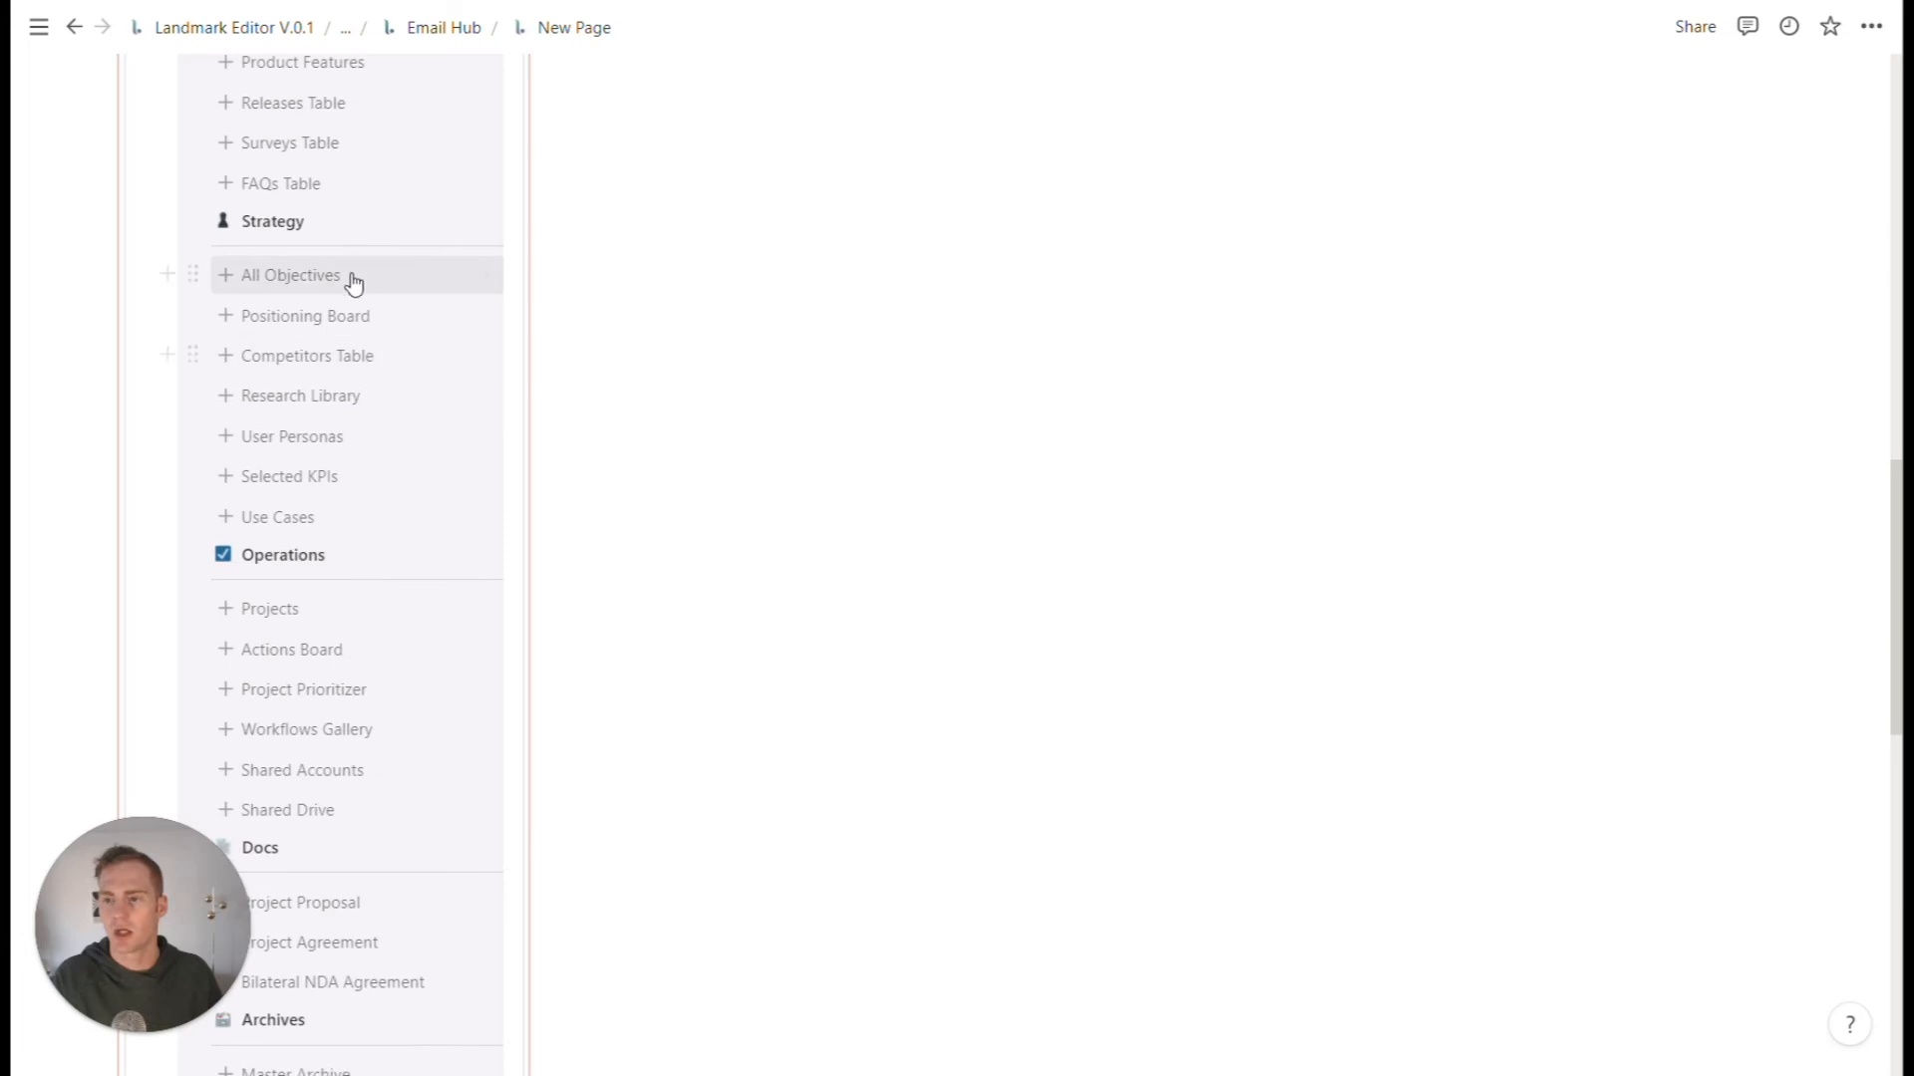
{"action": "left_click", "coordinate": [336, 361]}
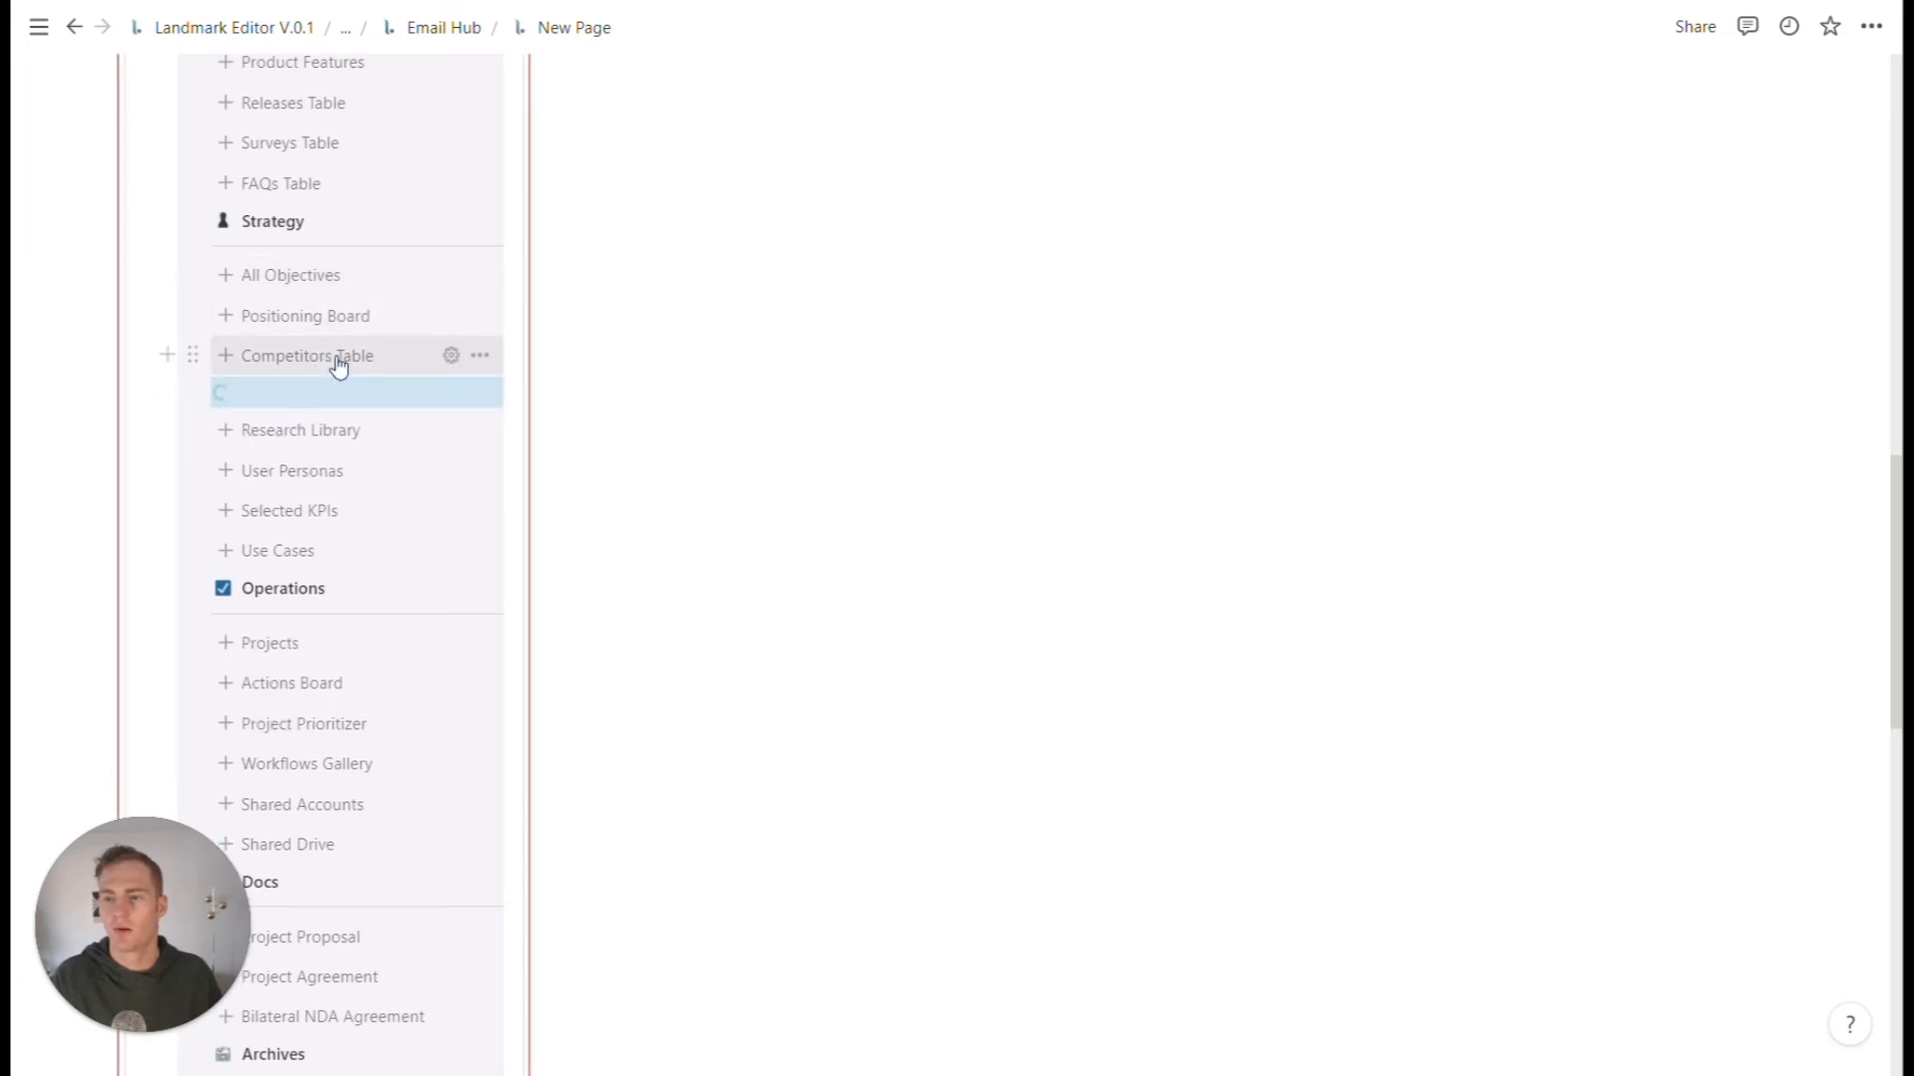
{"action": "scroll", "coordinate": [339, 367], "scroll_direction": "up", "scroll_amount": 4}
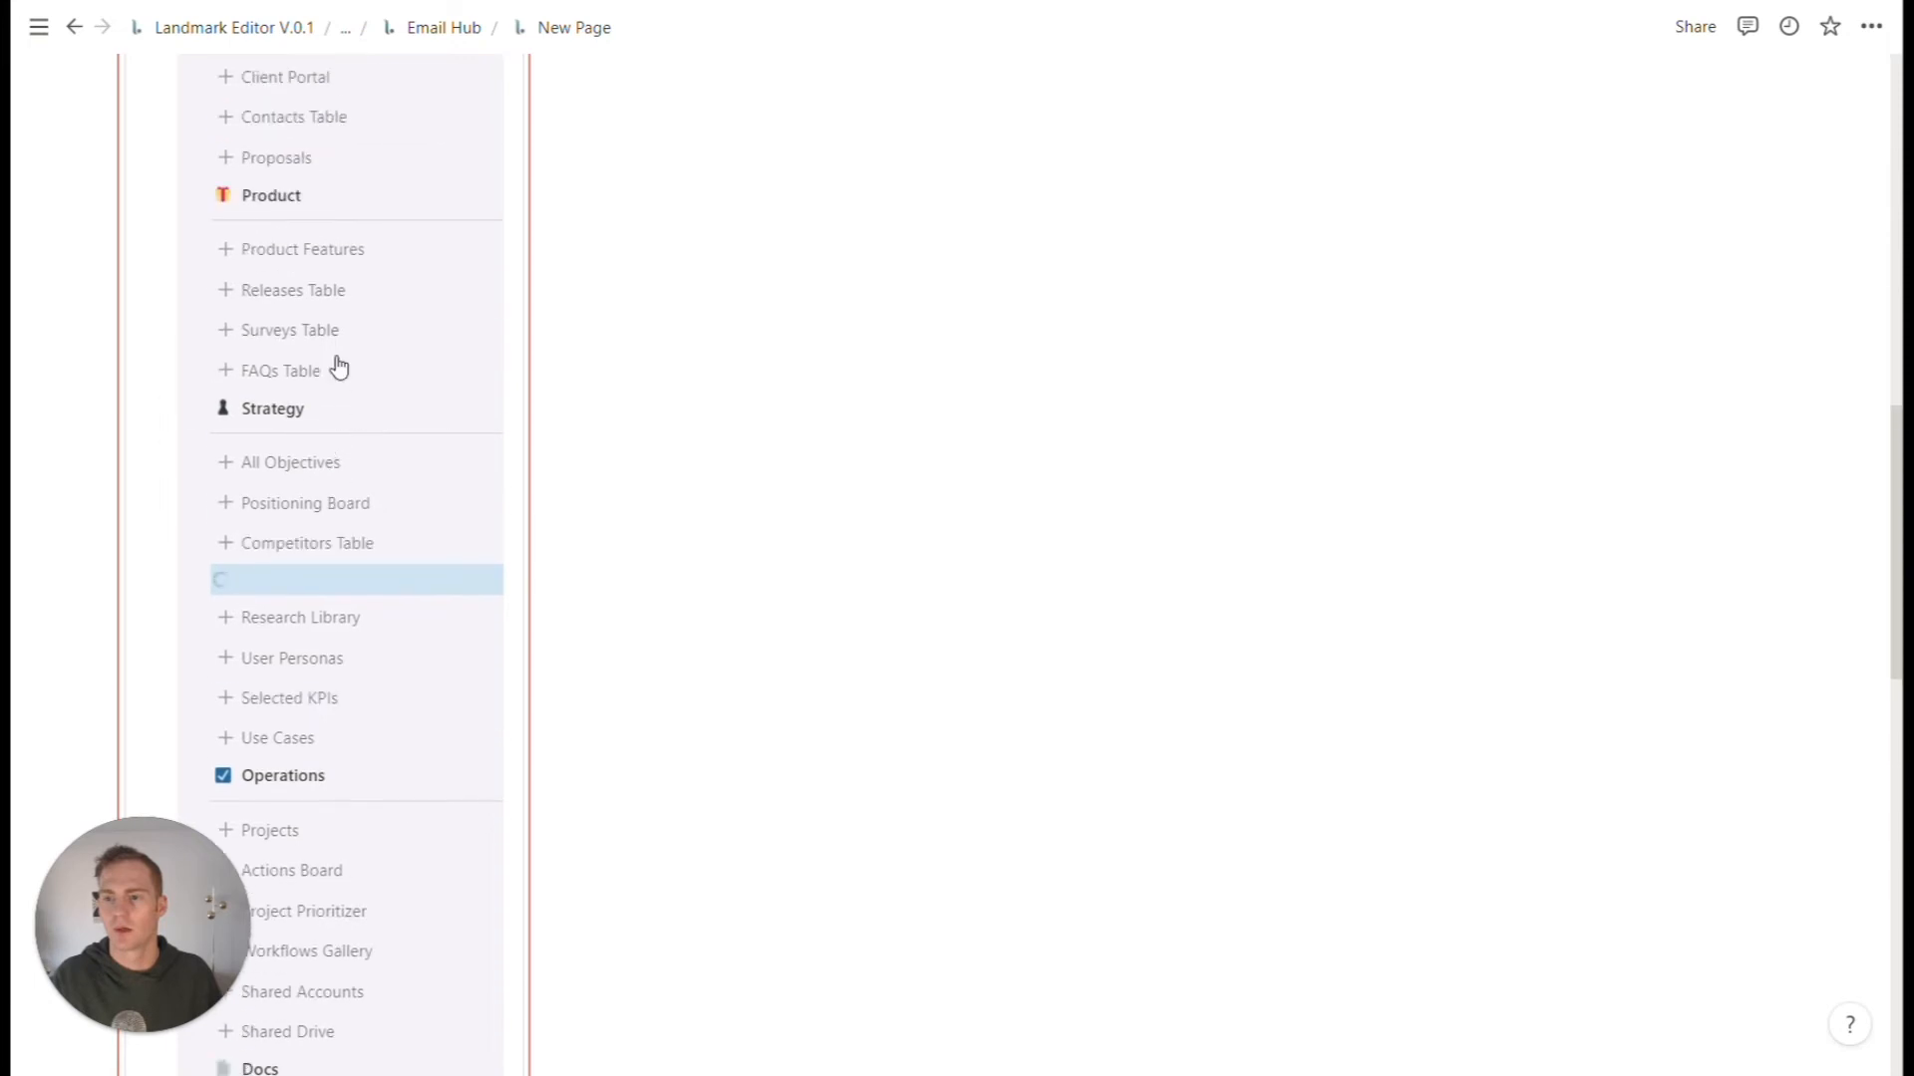
{"action": "scroll", "coordinate": [265, 788], "scroll_direction": "down", "scroll_amount": 2}
{"action": "left_click_drag", "start_coordinate": [194, 617], "coordinate": [619, 340]}
- Rename the new page as Competitors
{"action": "double_click", "coordinate": [267, 270]}
{"action": "key", "text": "ctrl+a"}
{"action": "type", "text": "Copmetitors"}
{"action": "key", "text": "ctrl+a"}
{"action": "key", "text": "BackSpace"}
{"action": "type", "text": "Compo"}
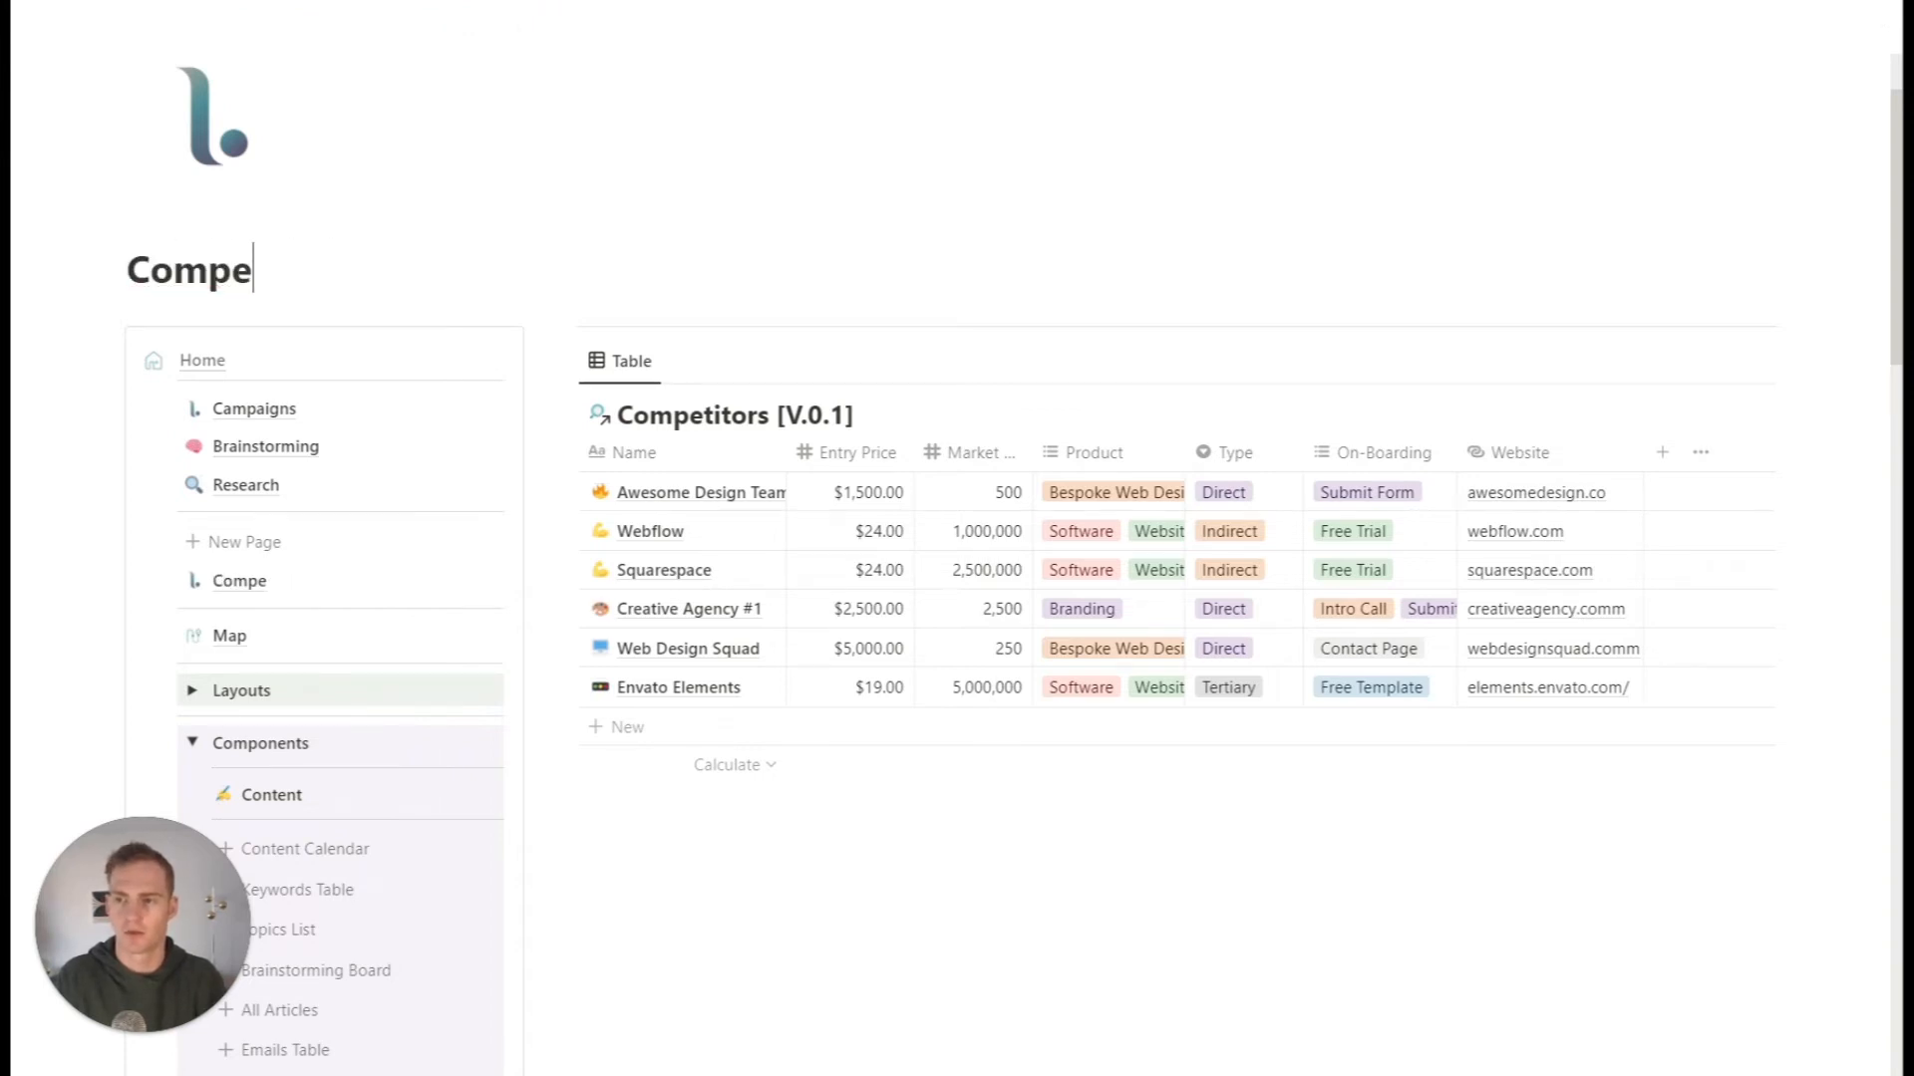
{"action": "type", "text": "titors"}
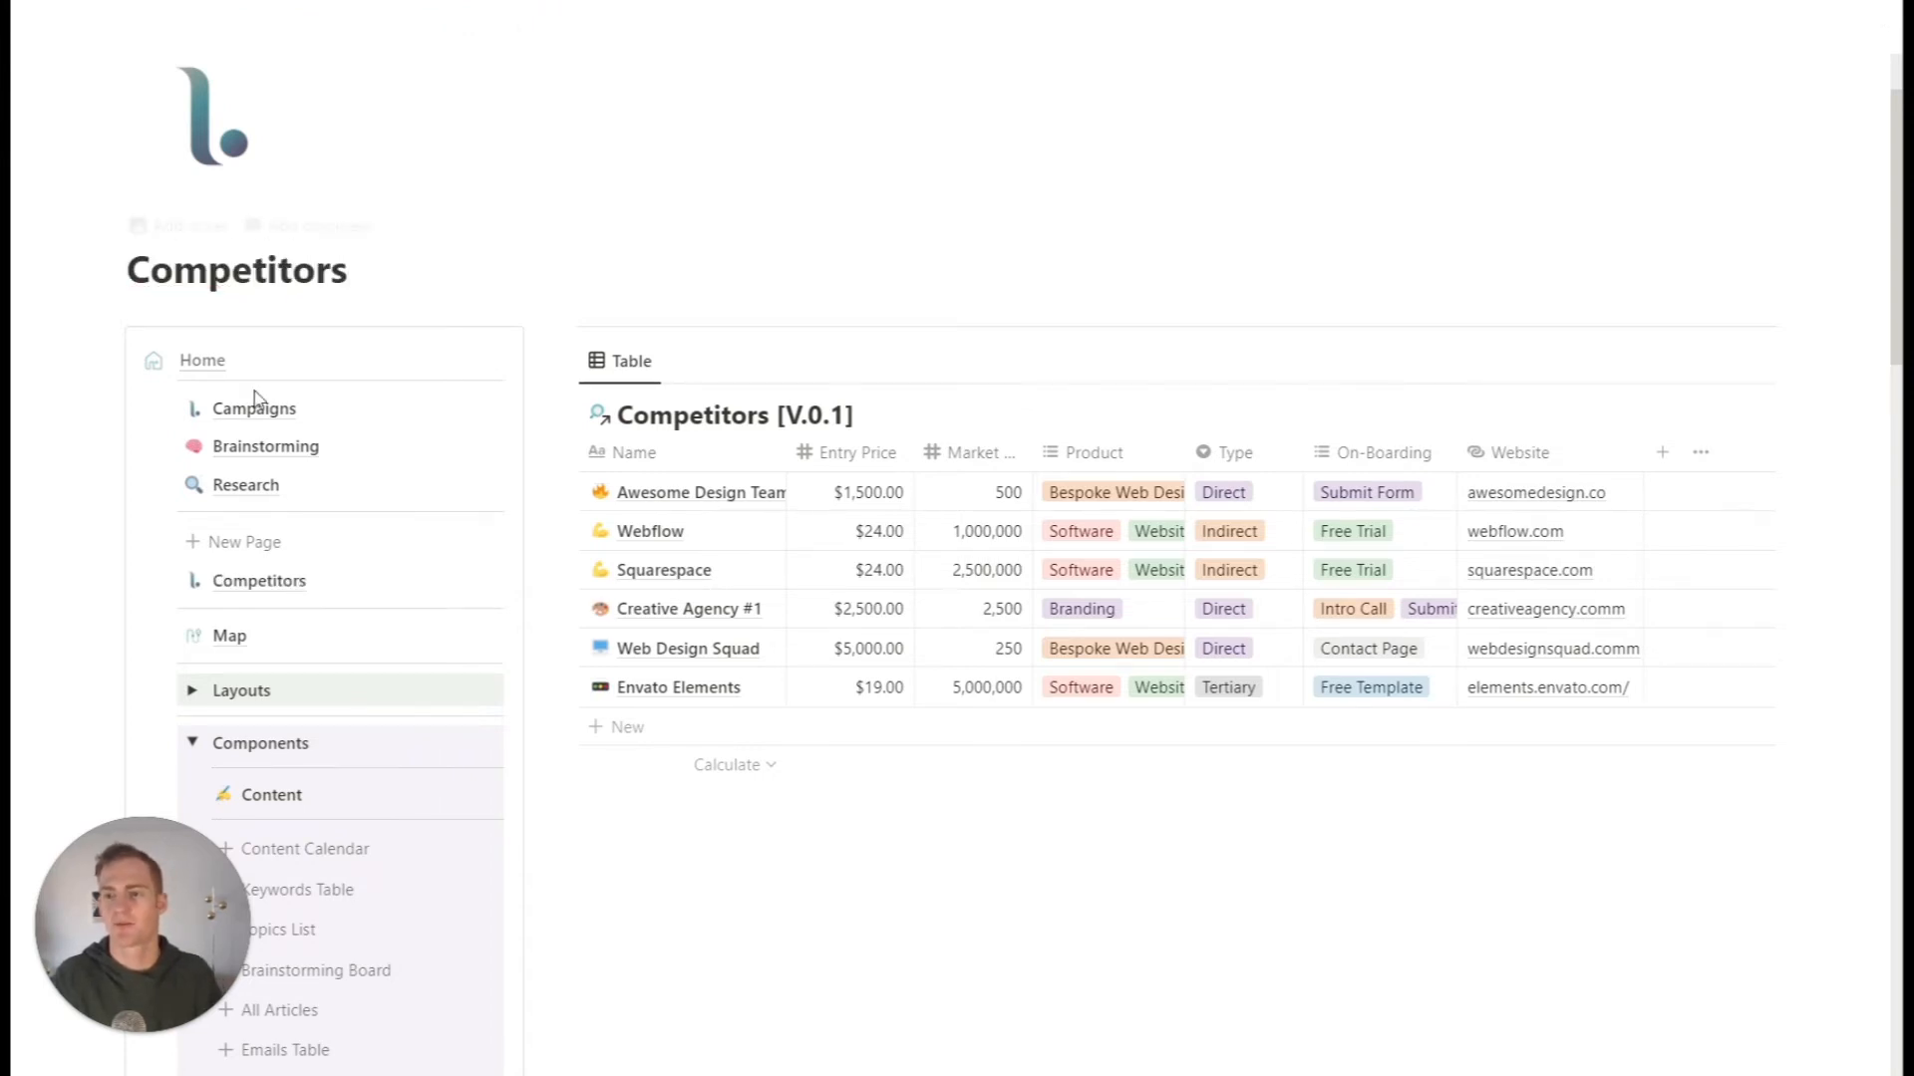
- Give the Competitors page a yellow flexed biceps icon and move it directly below Research in the navigation list
{"action": "left_click", "coordinate": [194, 580]}
{"action": "left_click", "coordinate": [319, 761]}
{"action": "left_click", "coordinate": [228, 805]}
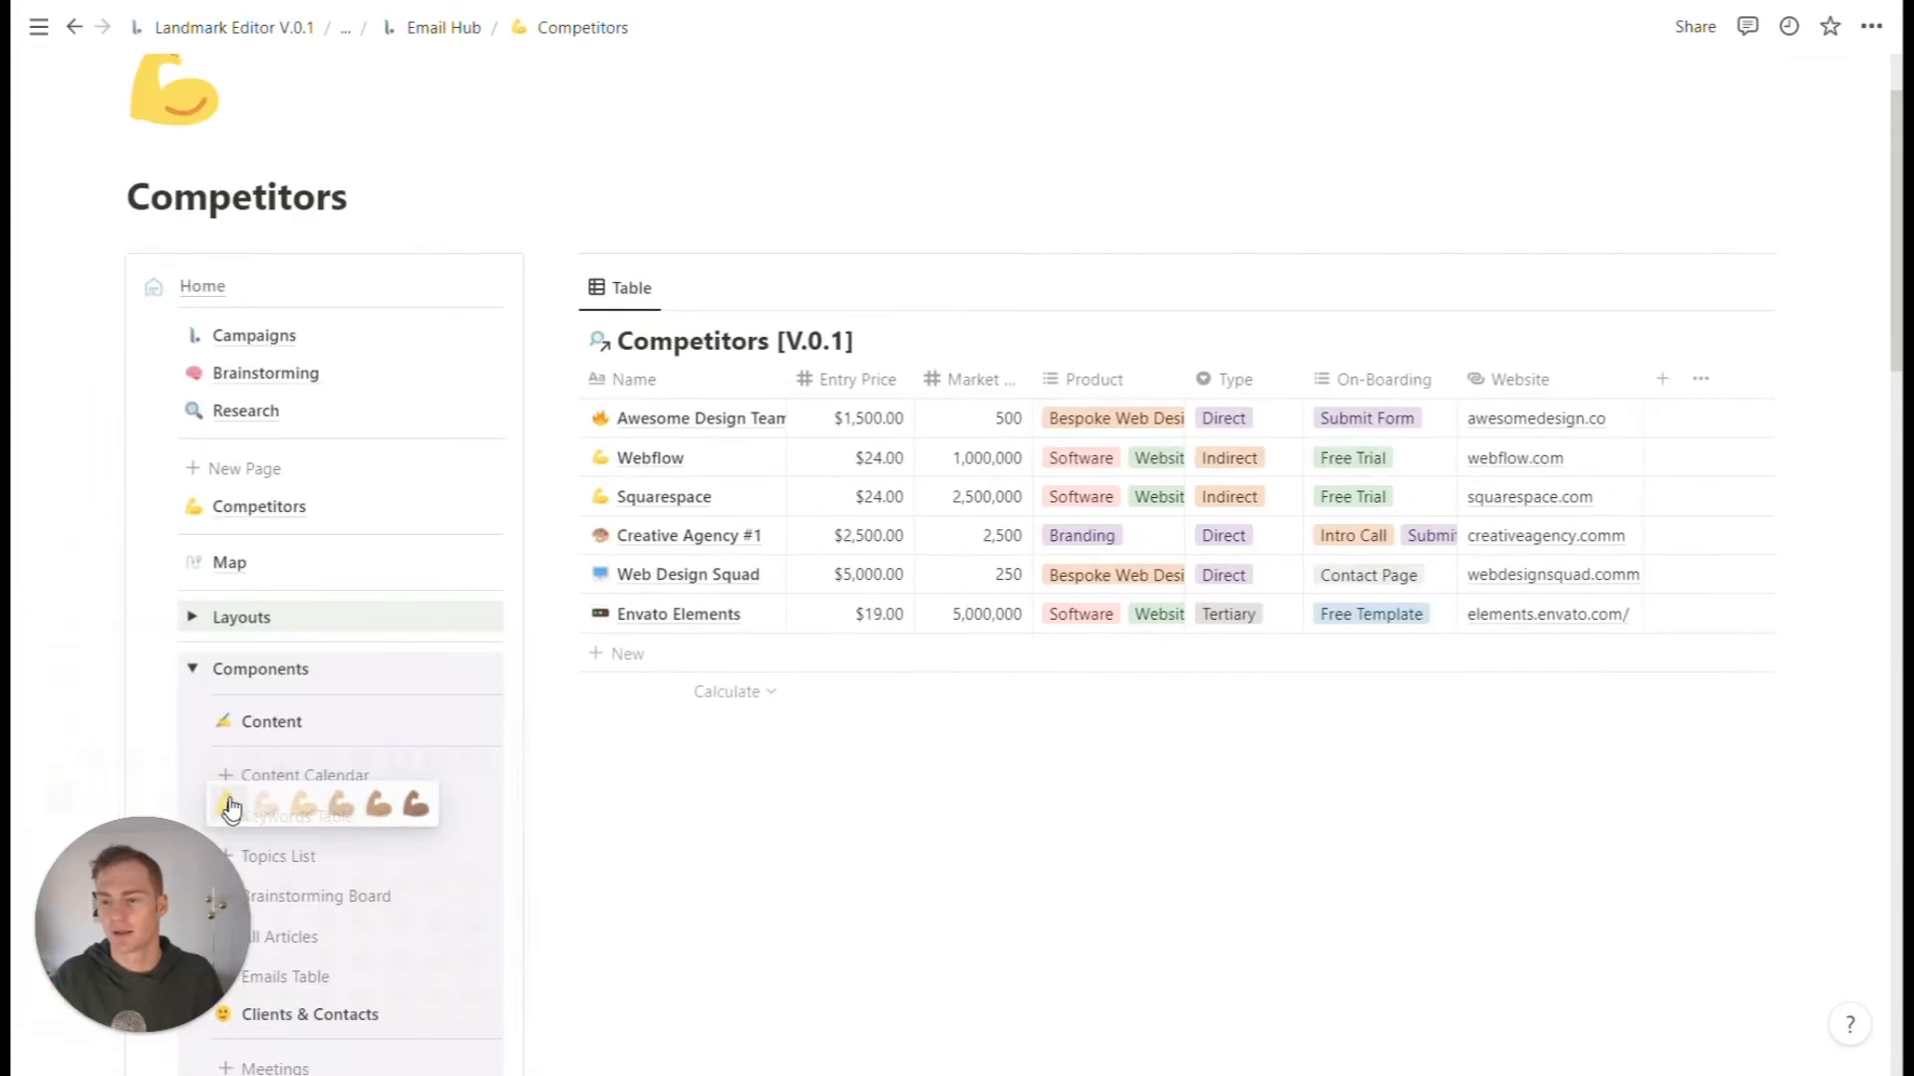
{"action": "left_click_drag", "start_coordinate": [159, 507], "coordinate": [167, 439]}
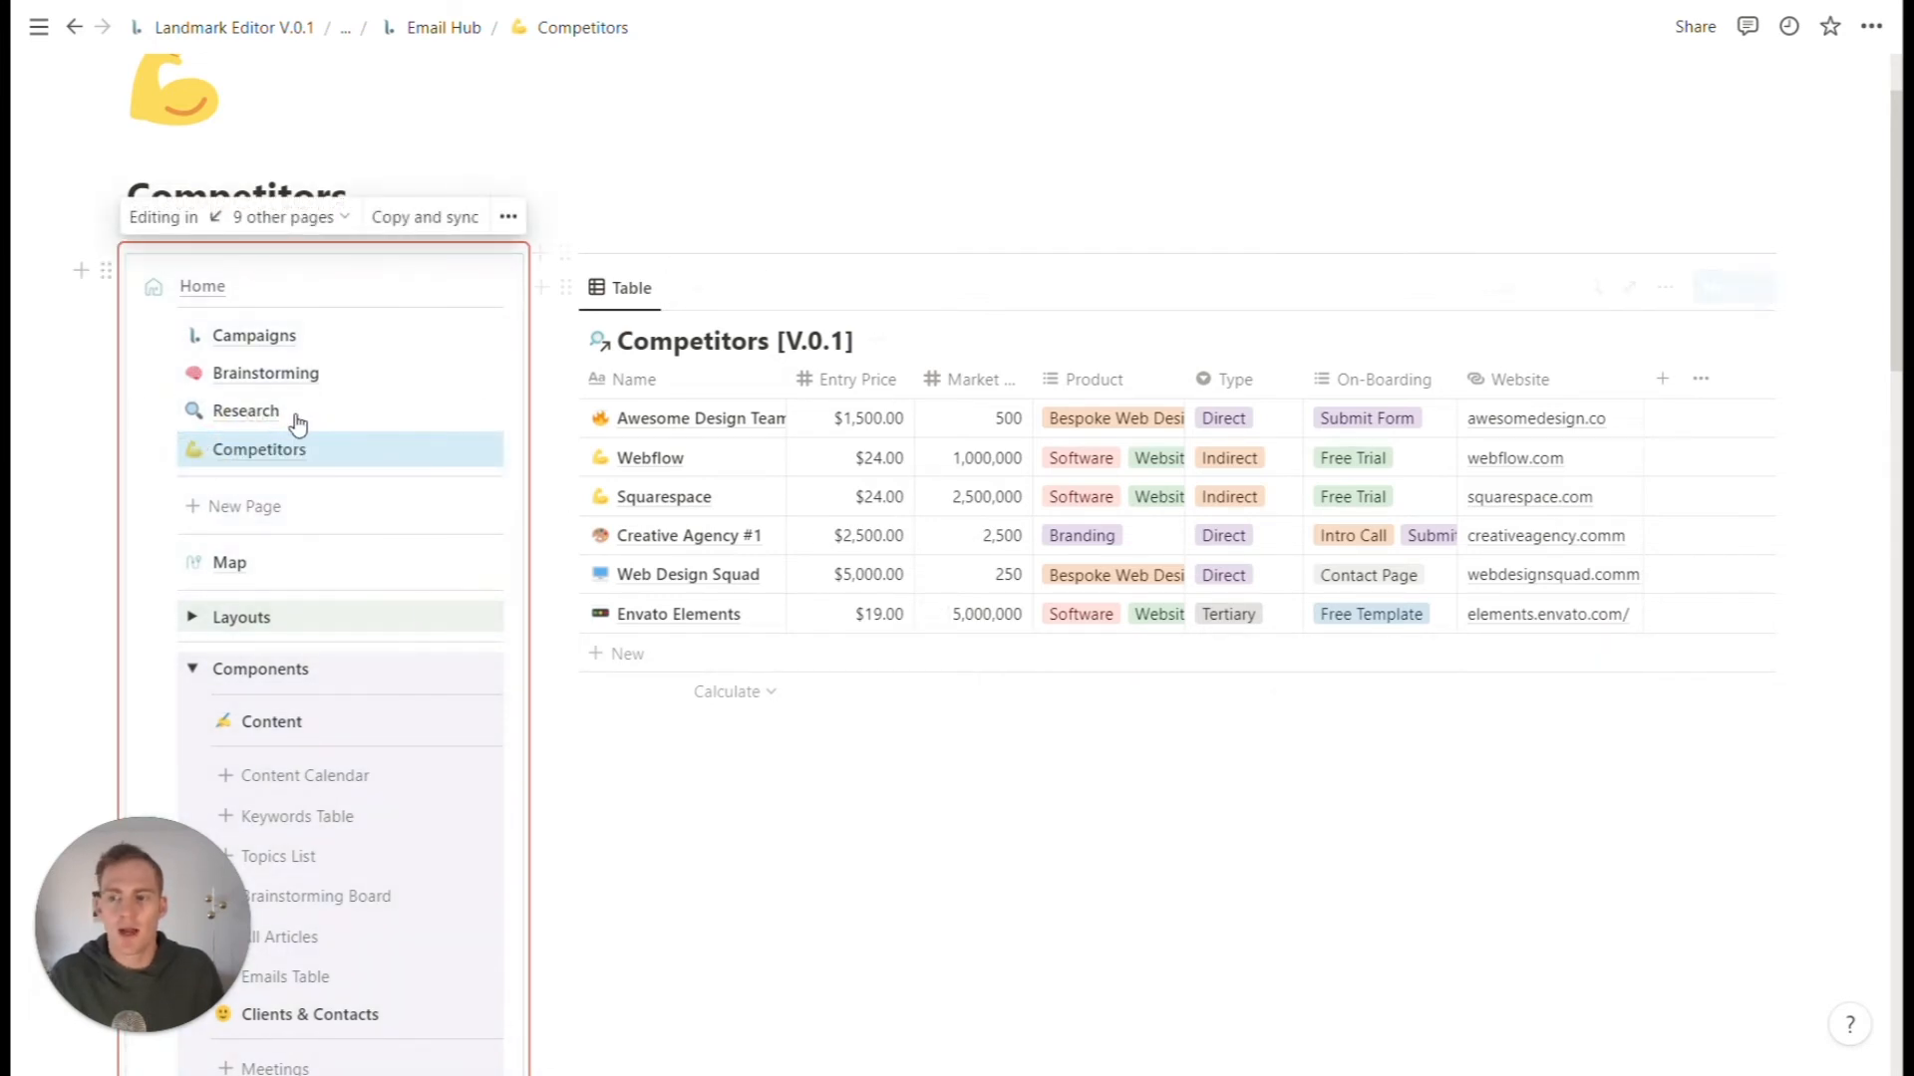
- Open the Campaigns page and collapse the Components toggle in the navigation block
{"action": "left_click", "coordinate": [249, 336]}
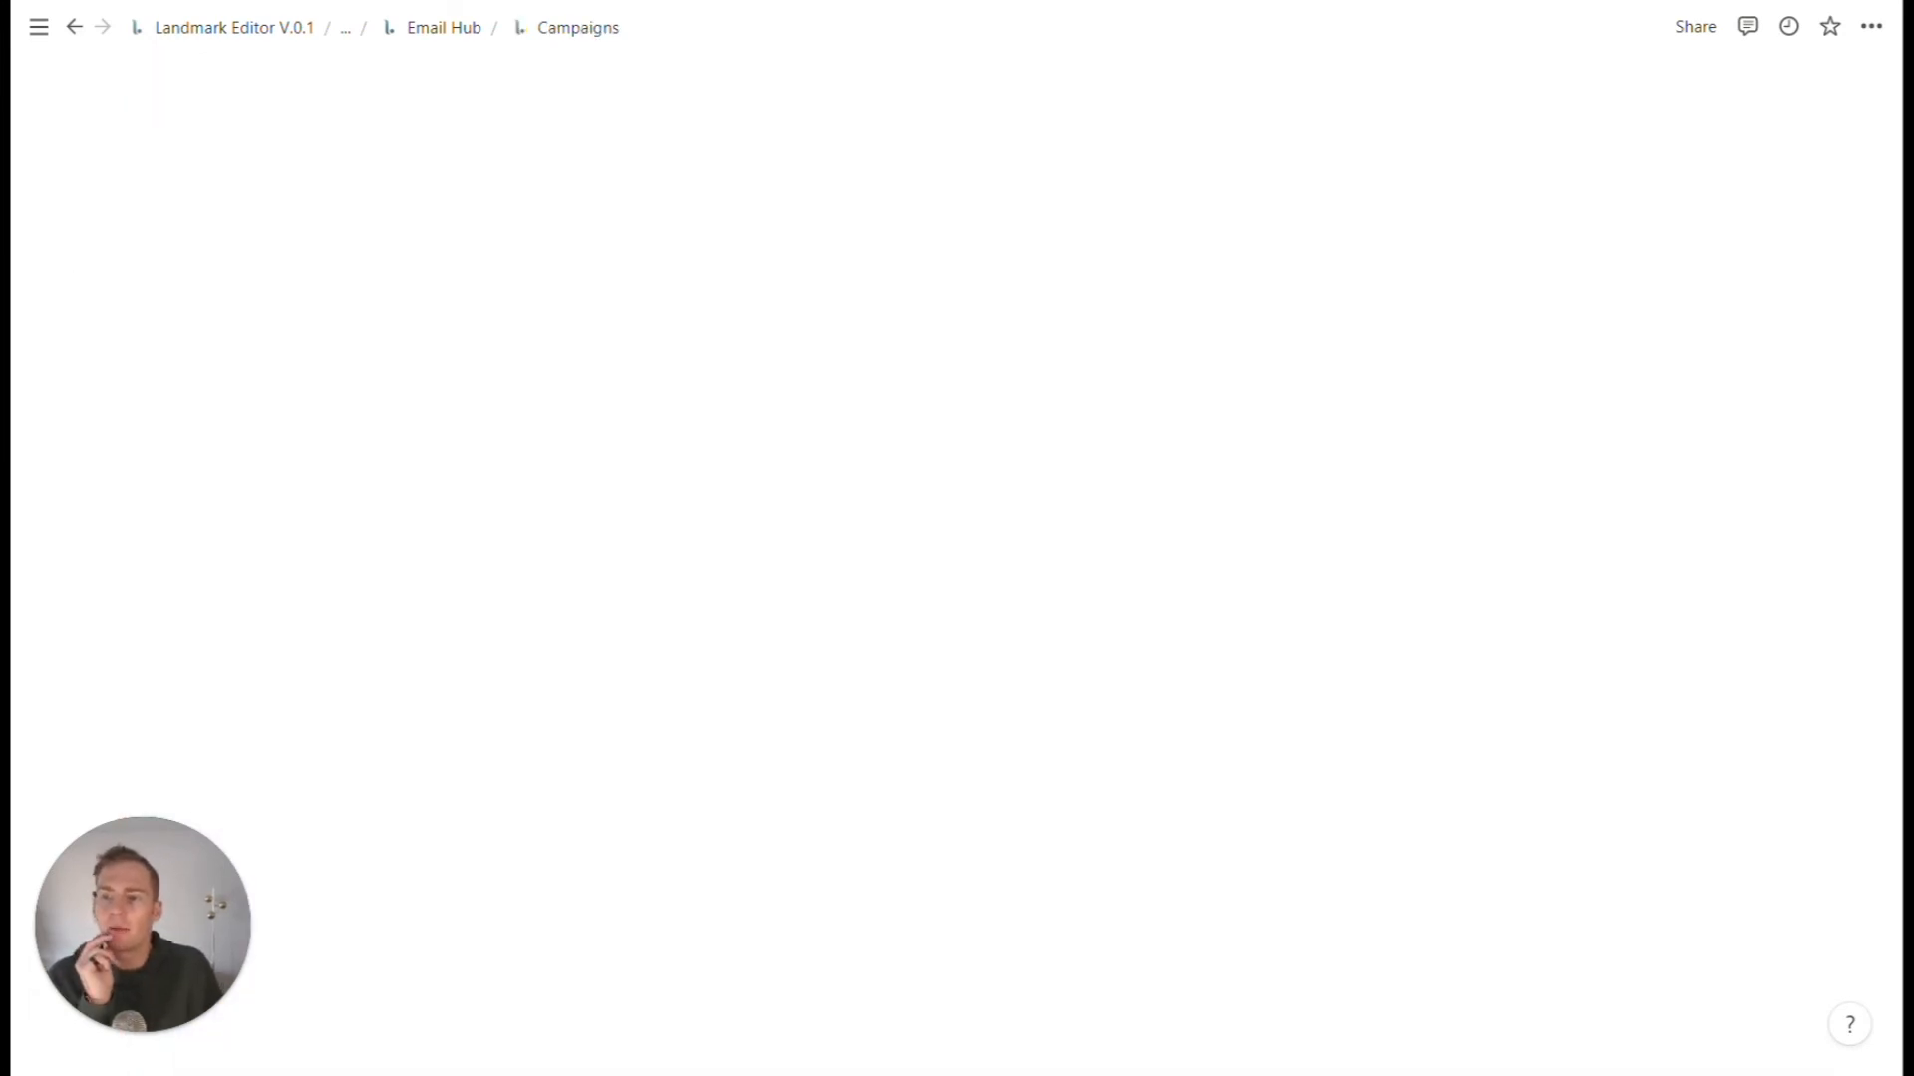
{"action": "scroll", "coordinate": [193, 653], "scroll_direction": "down", "scroll_amount": 3}
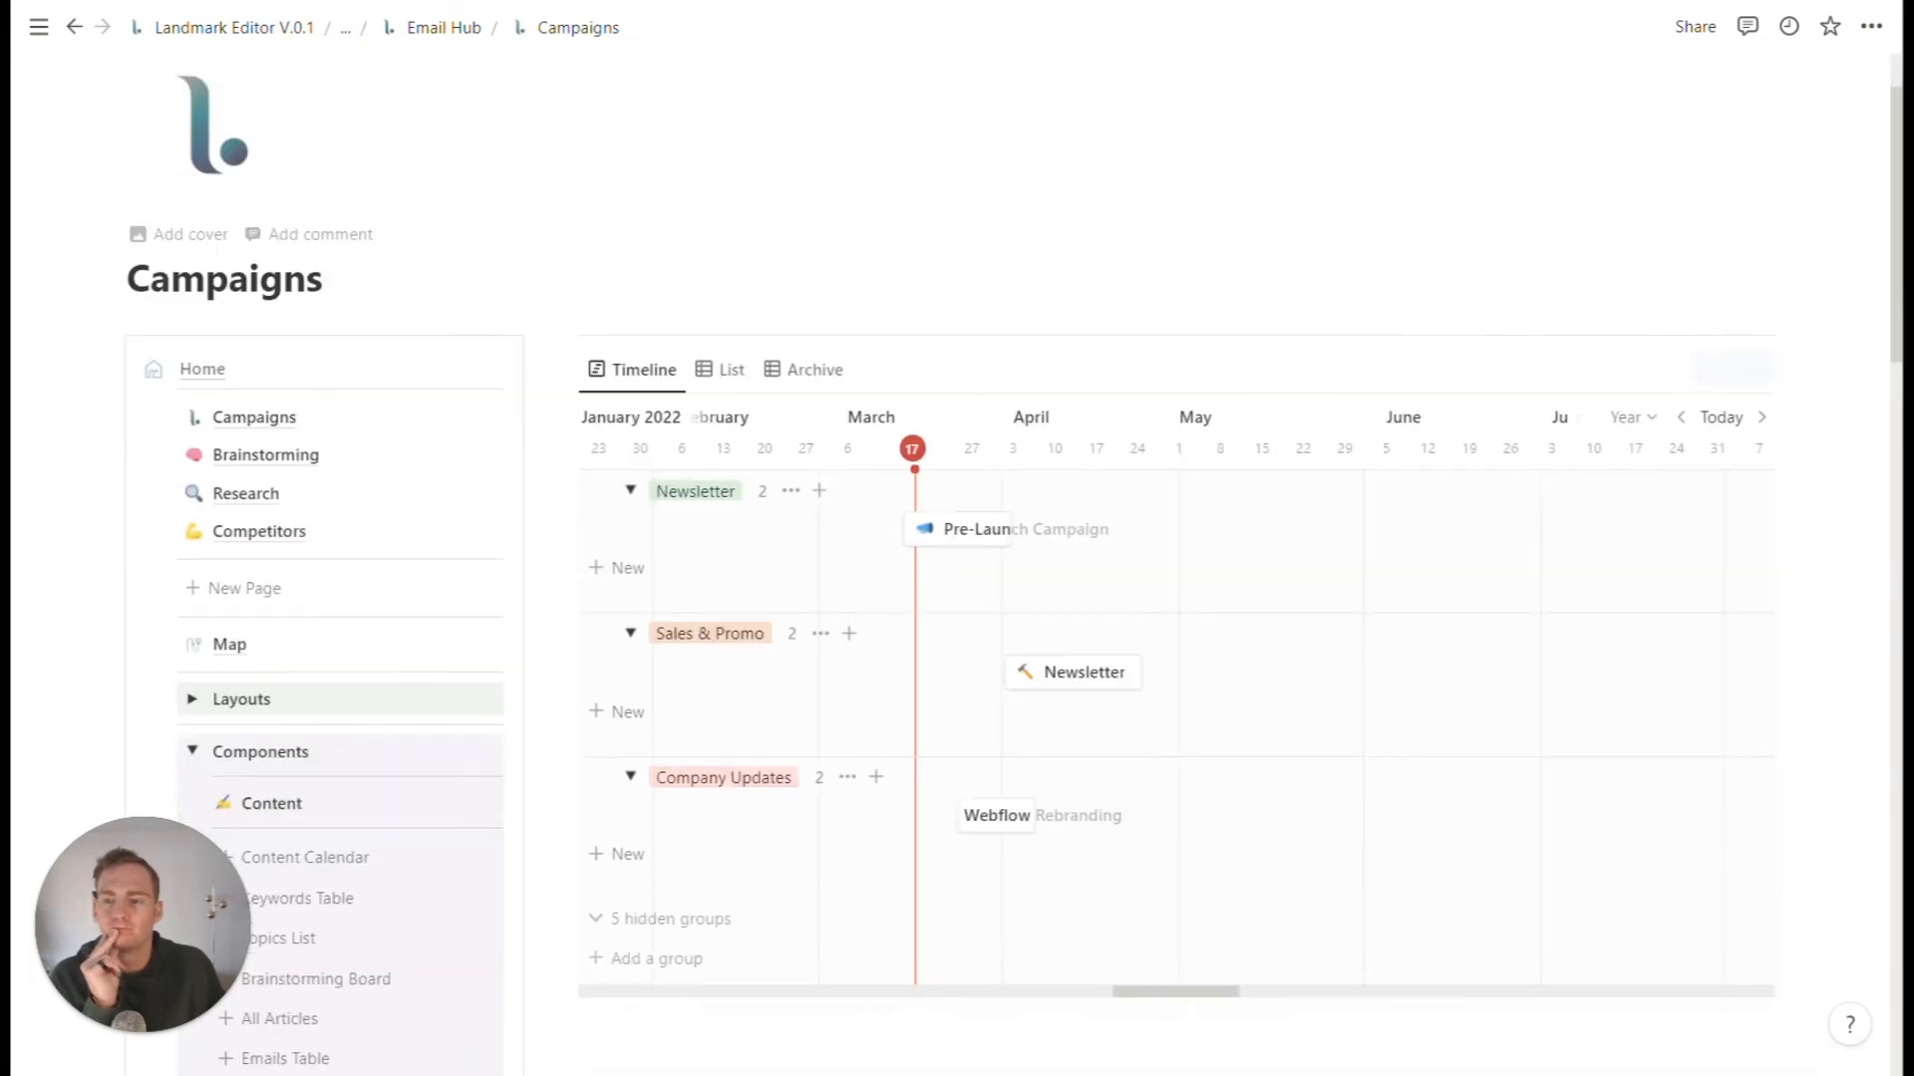
{"action": "left_click", "coordinate": [193, 663]}
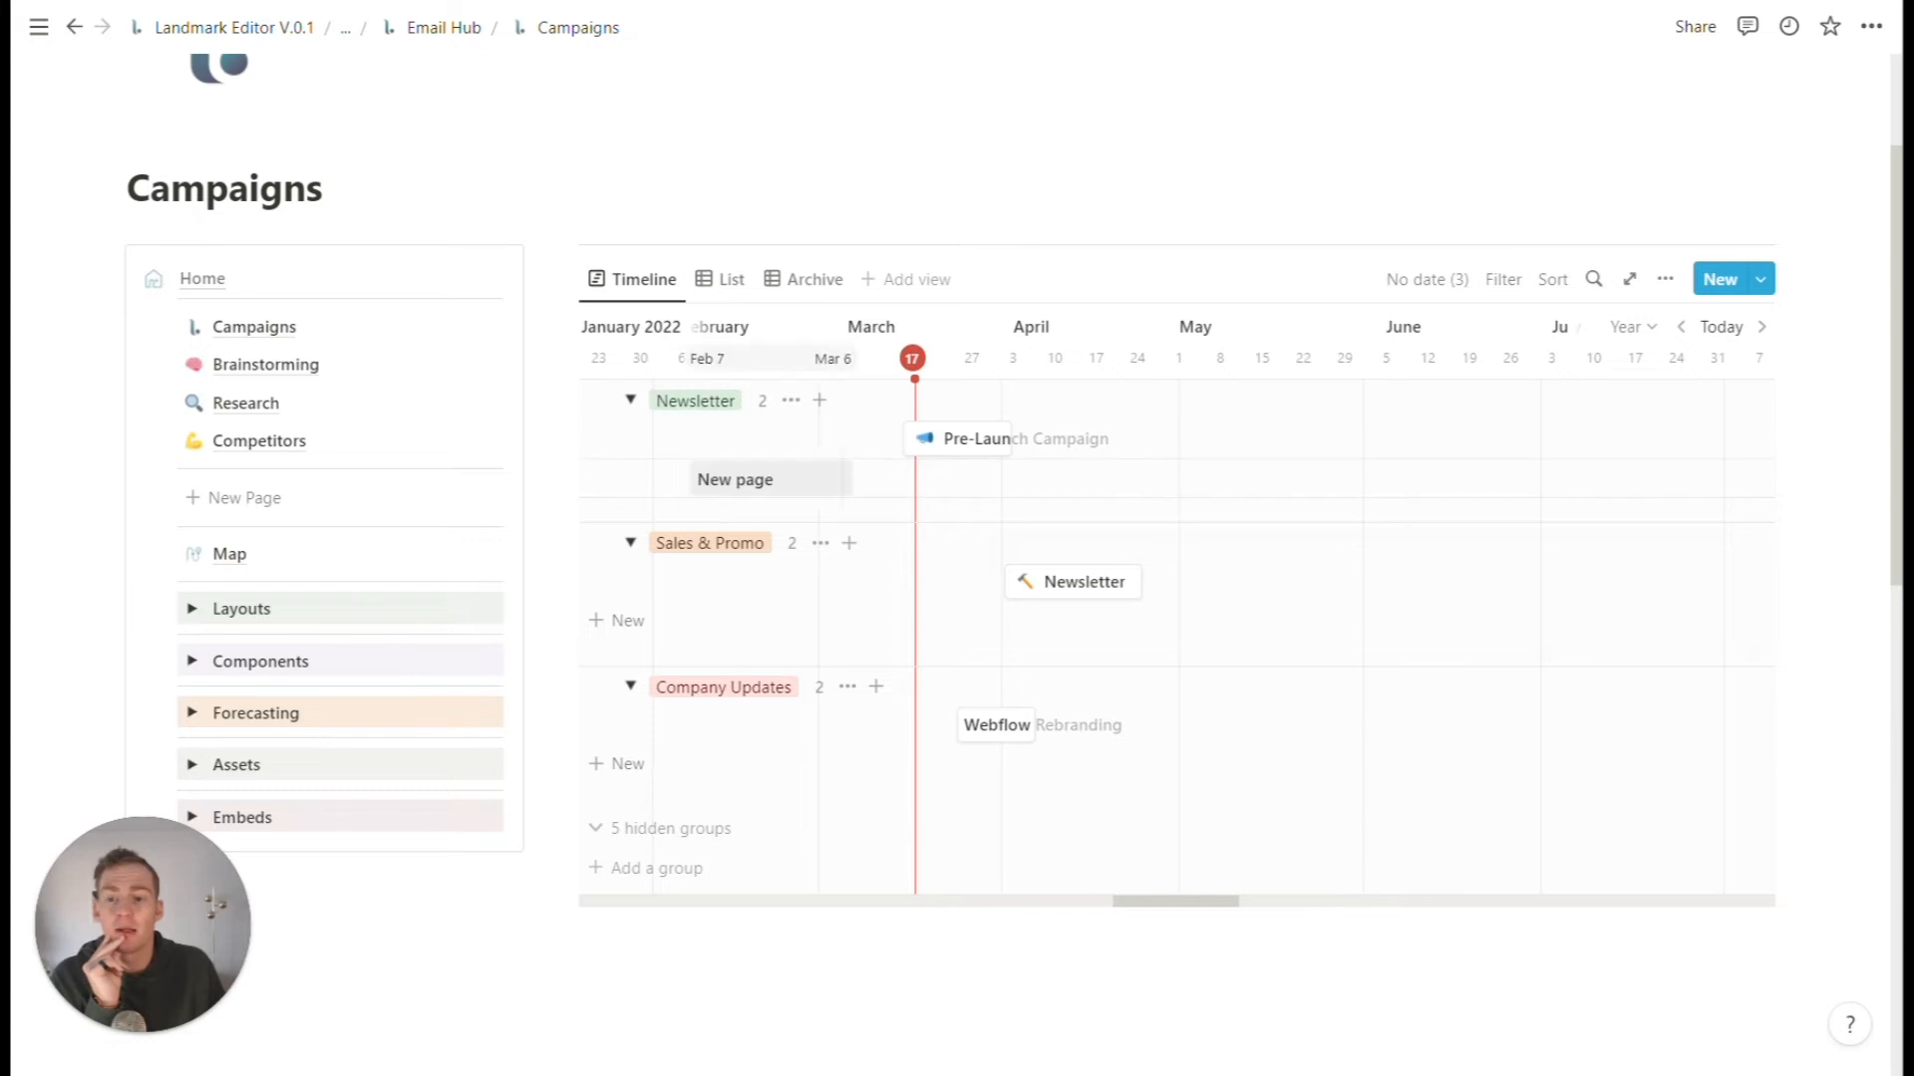
{"action": "scroll", "coordinate": [1012, 582], "scroll_direction": "down", "scroll_amount": 2}
- Review the Research Library on the Research page and the table on the Competitors page
{"action": "left_click", "coordinate": [245, 437]}
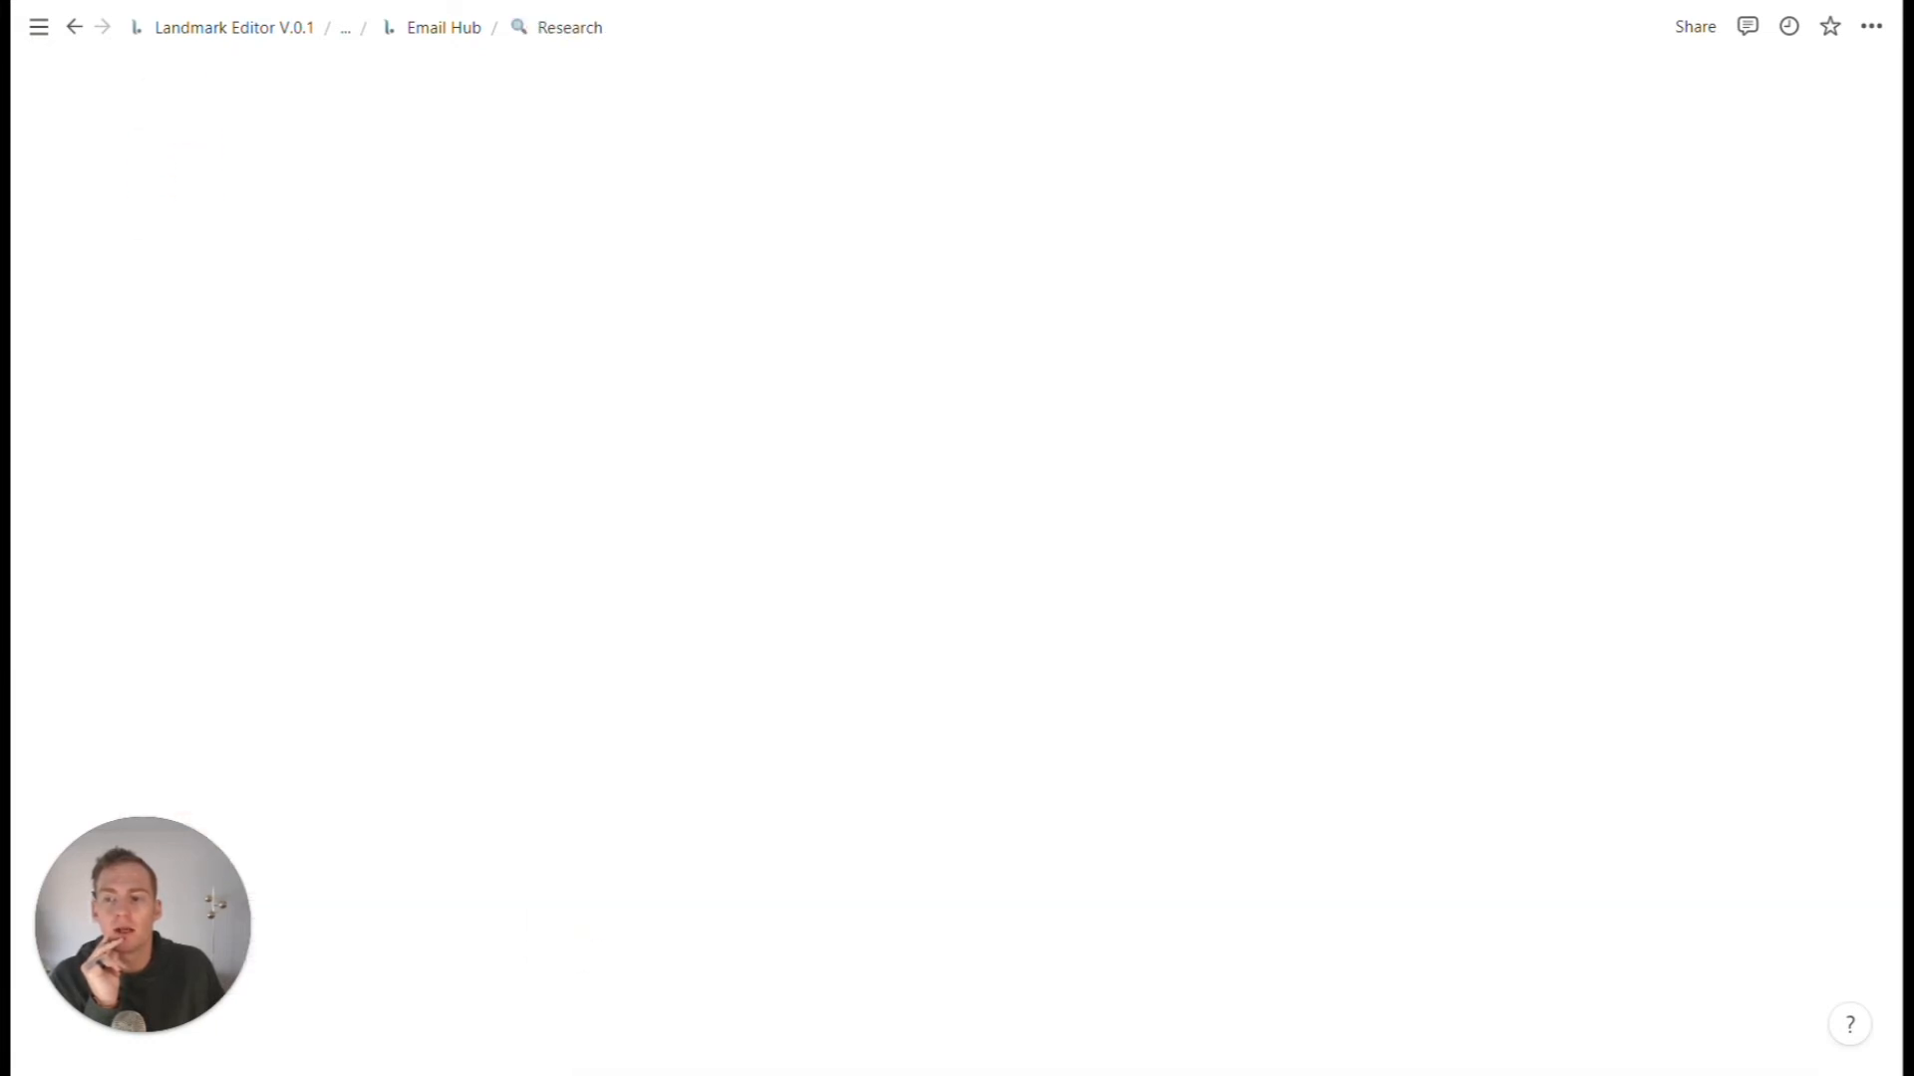
{"action": "scroll", "coordinate": [867, 578], "scroll_direction": "down", "scroll_amount": 2}
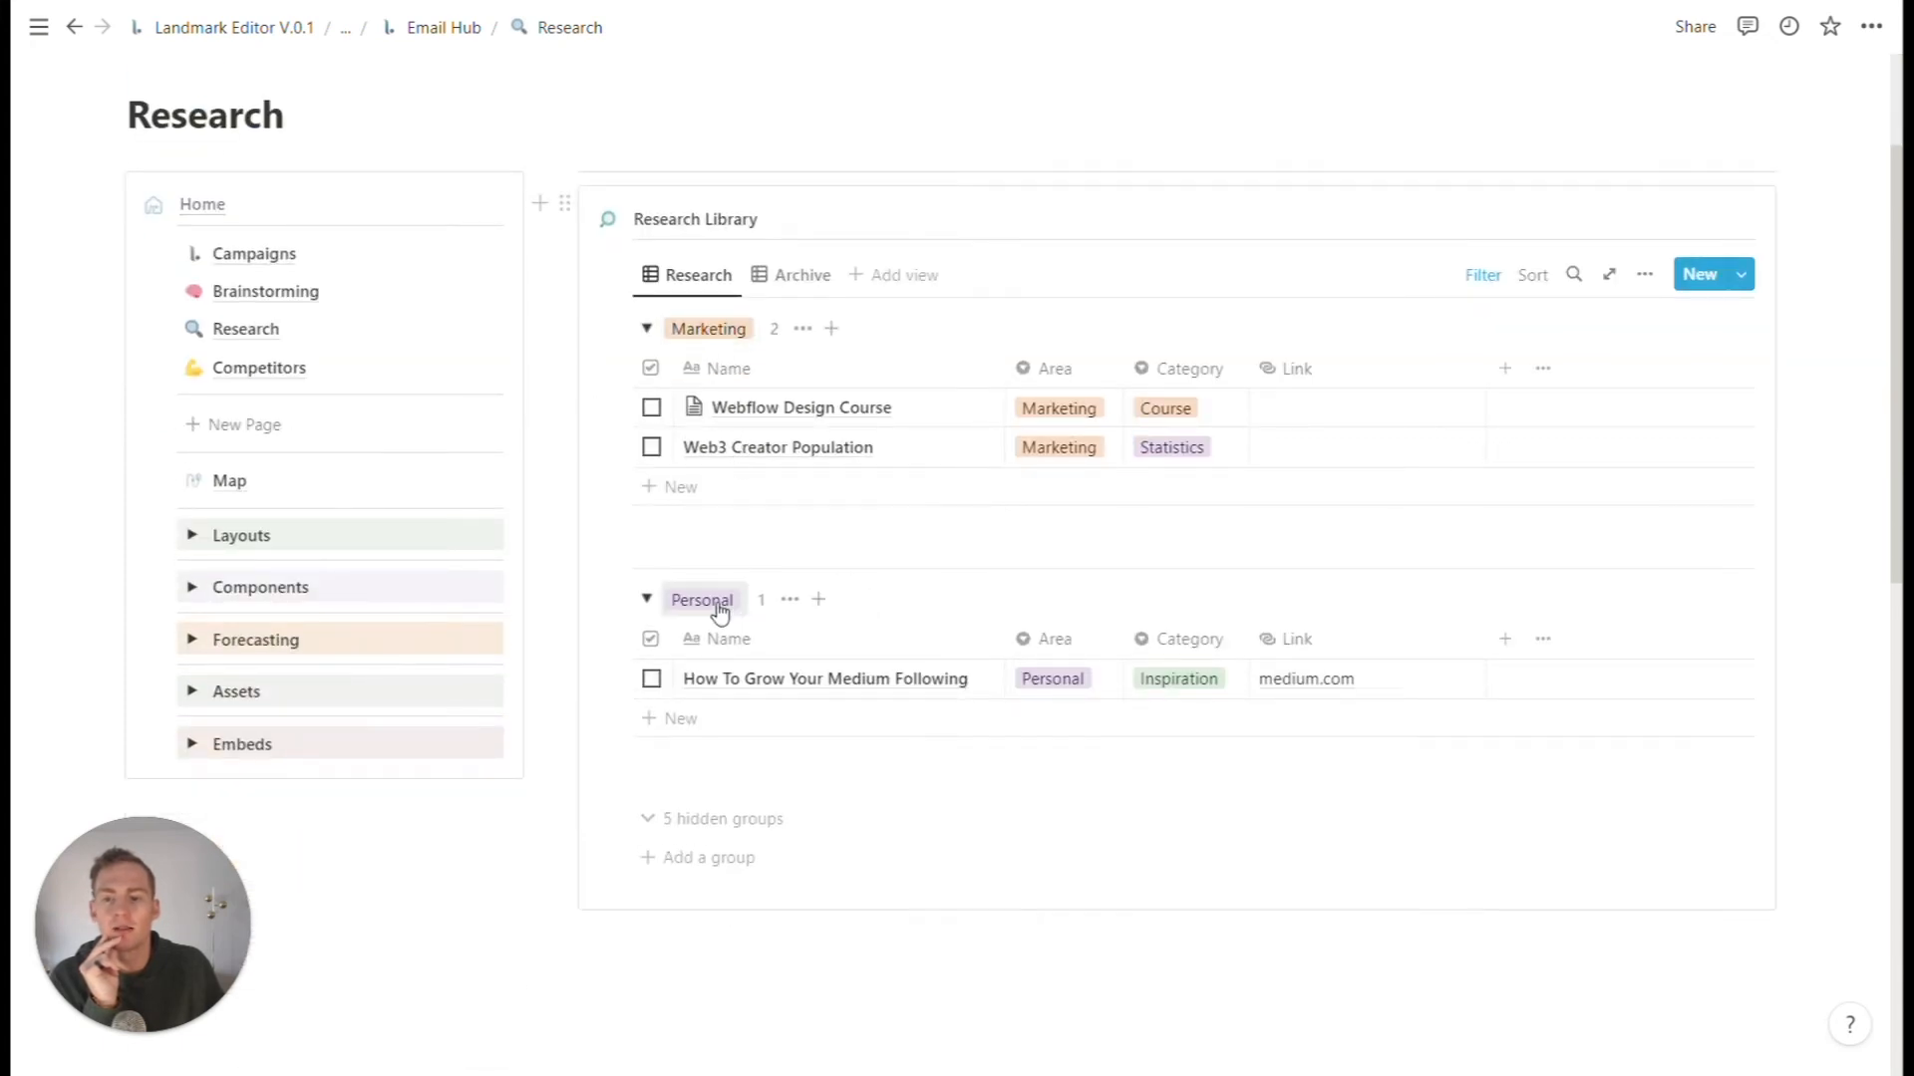
{"action": "scroll", "coordinate": [351, 381], "scroll_direction": "up", "scroll_amount": 1}
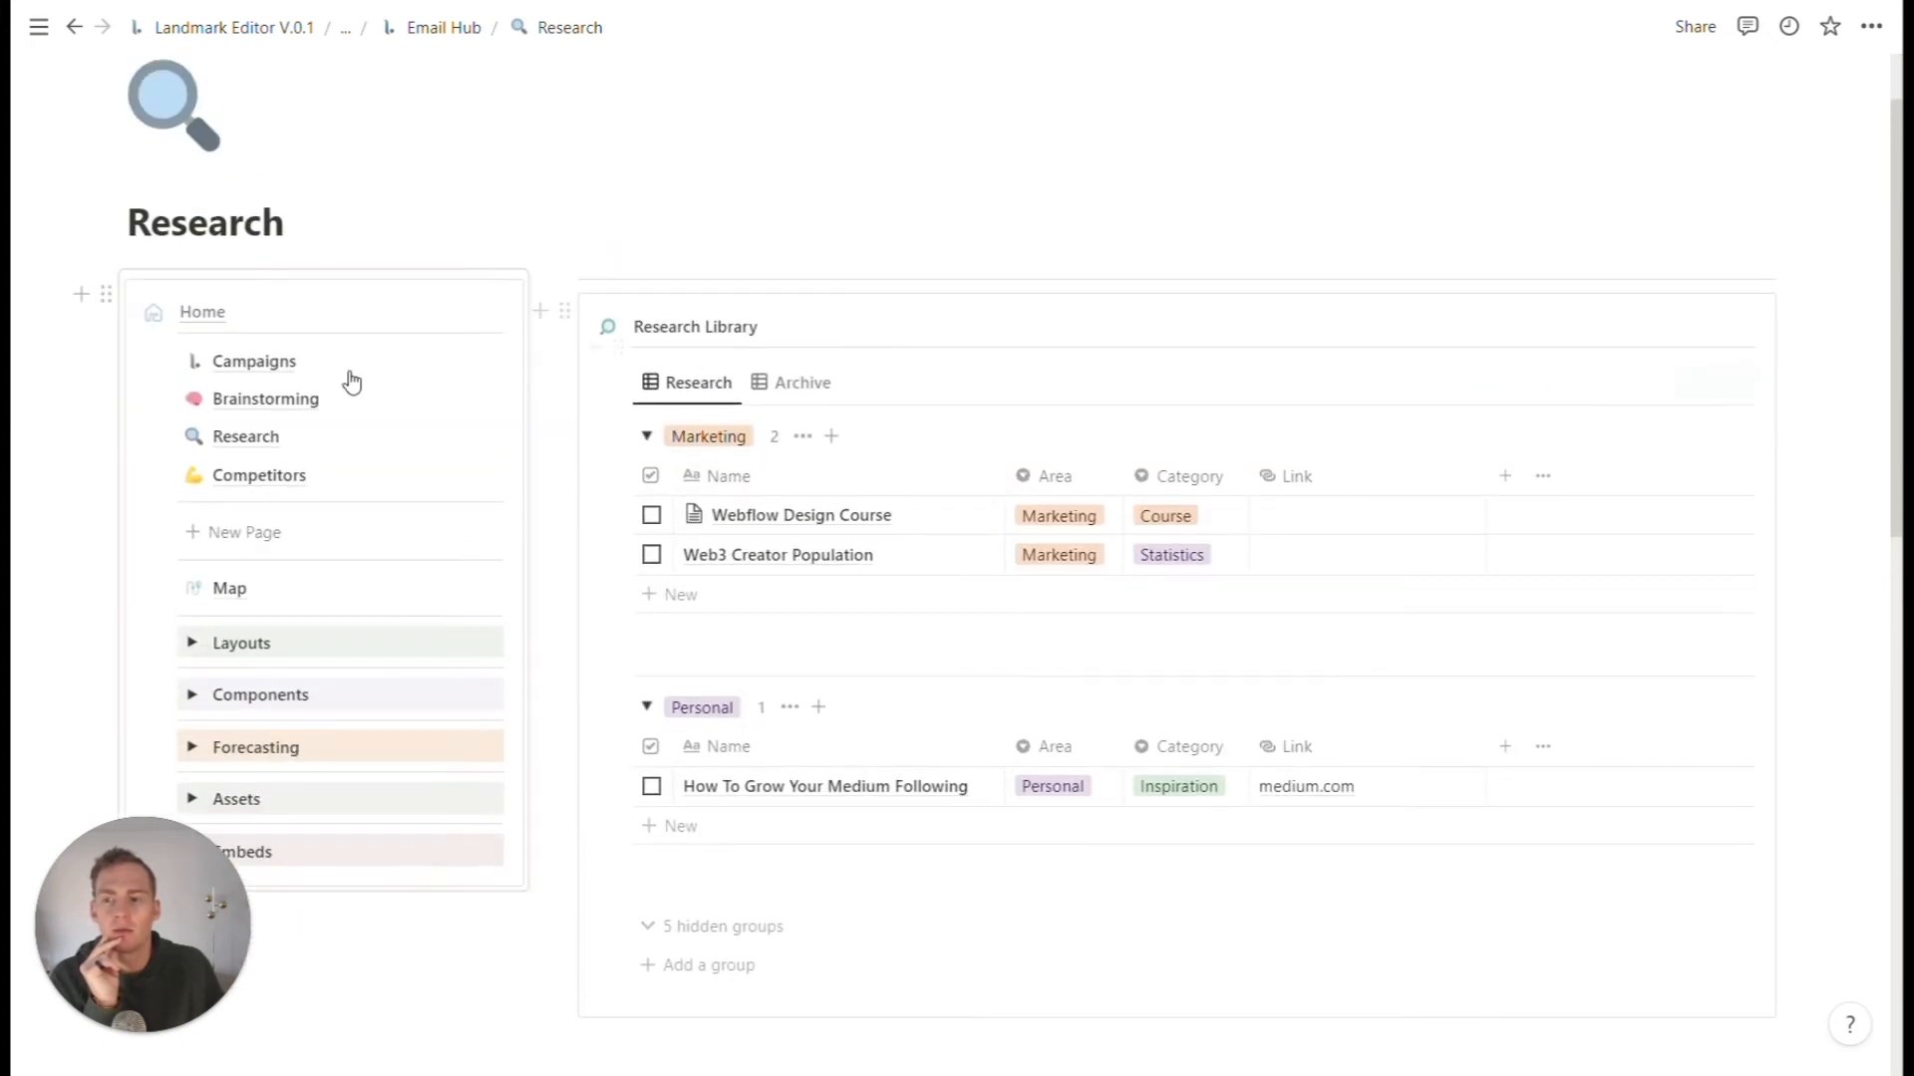
{"action": "left_click", "coordinate": [284, 479]}
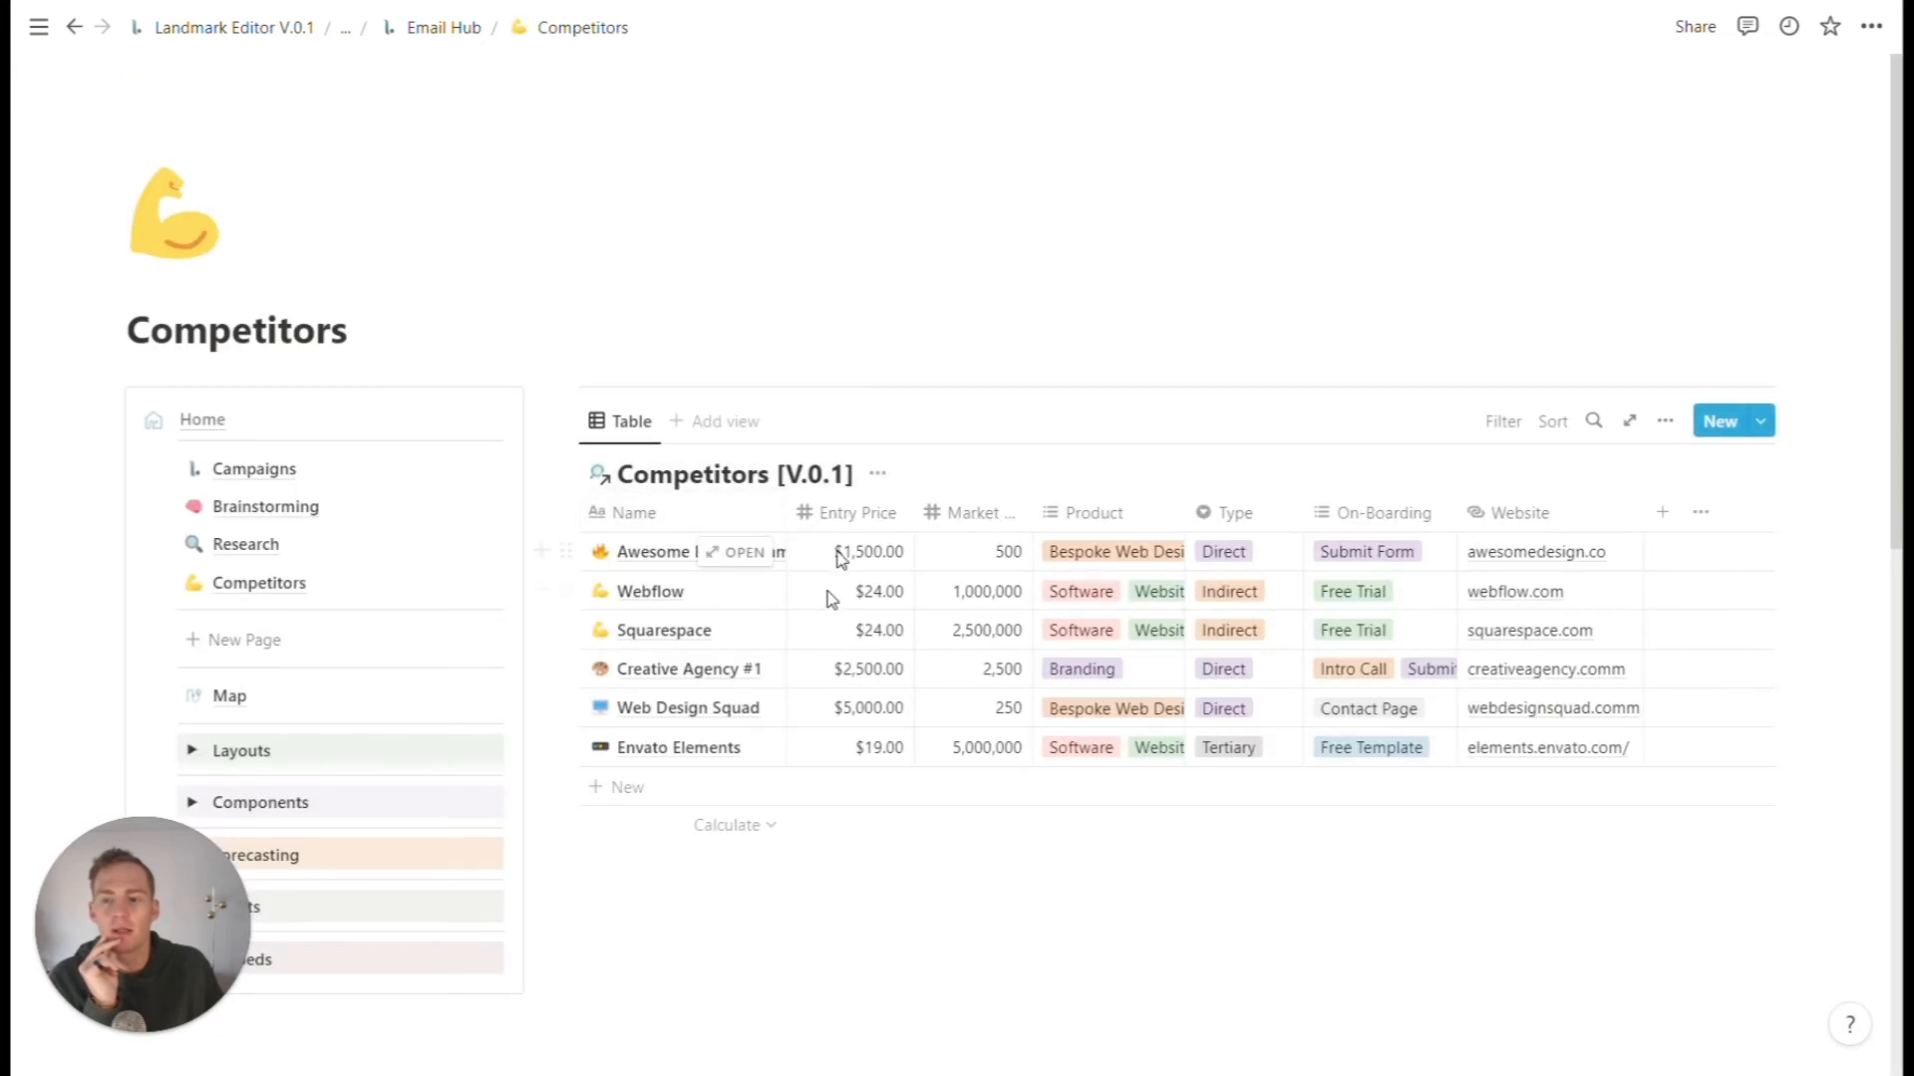
{"action": "scroll", "coordinate": [274, 488], "scroll_direction": "down", "scroll_amount": 1}
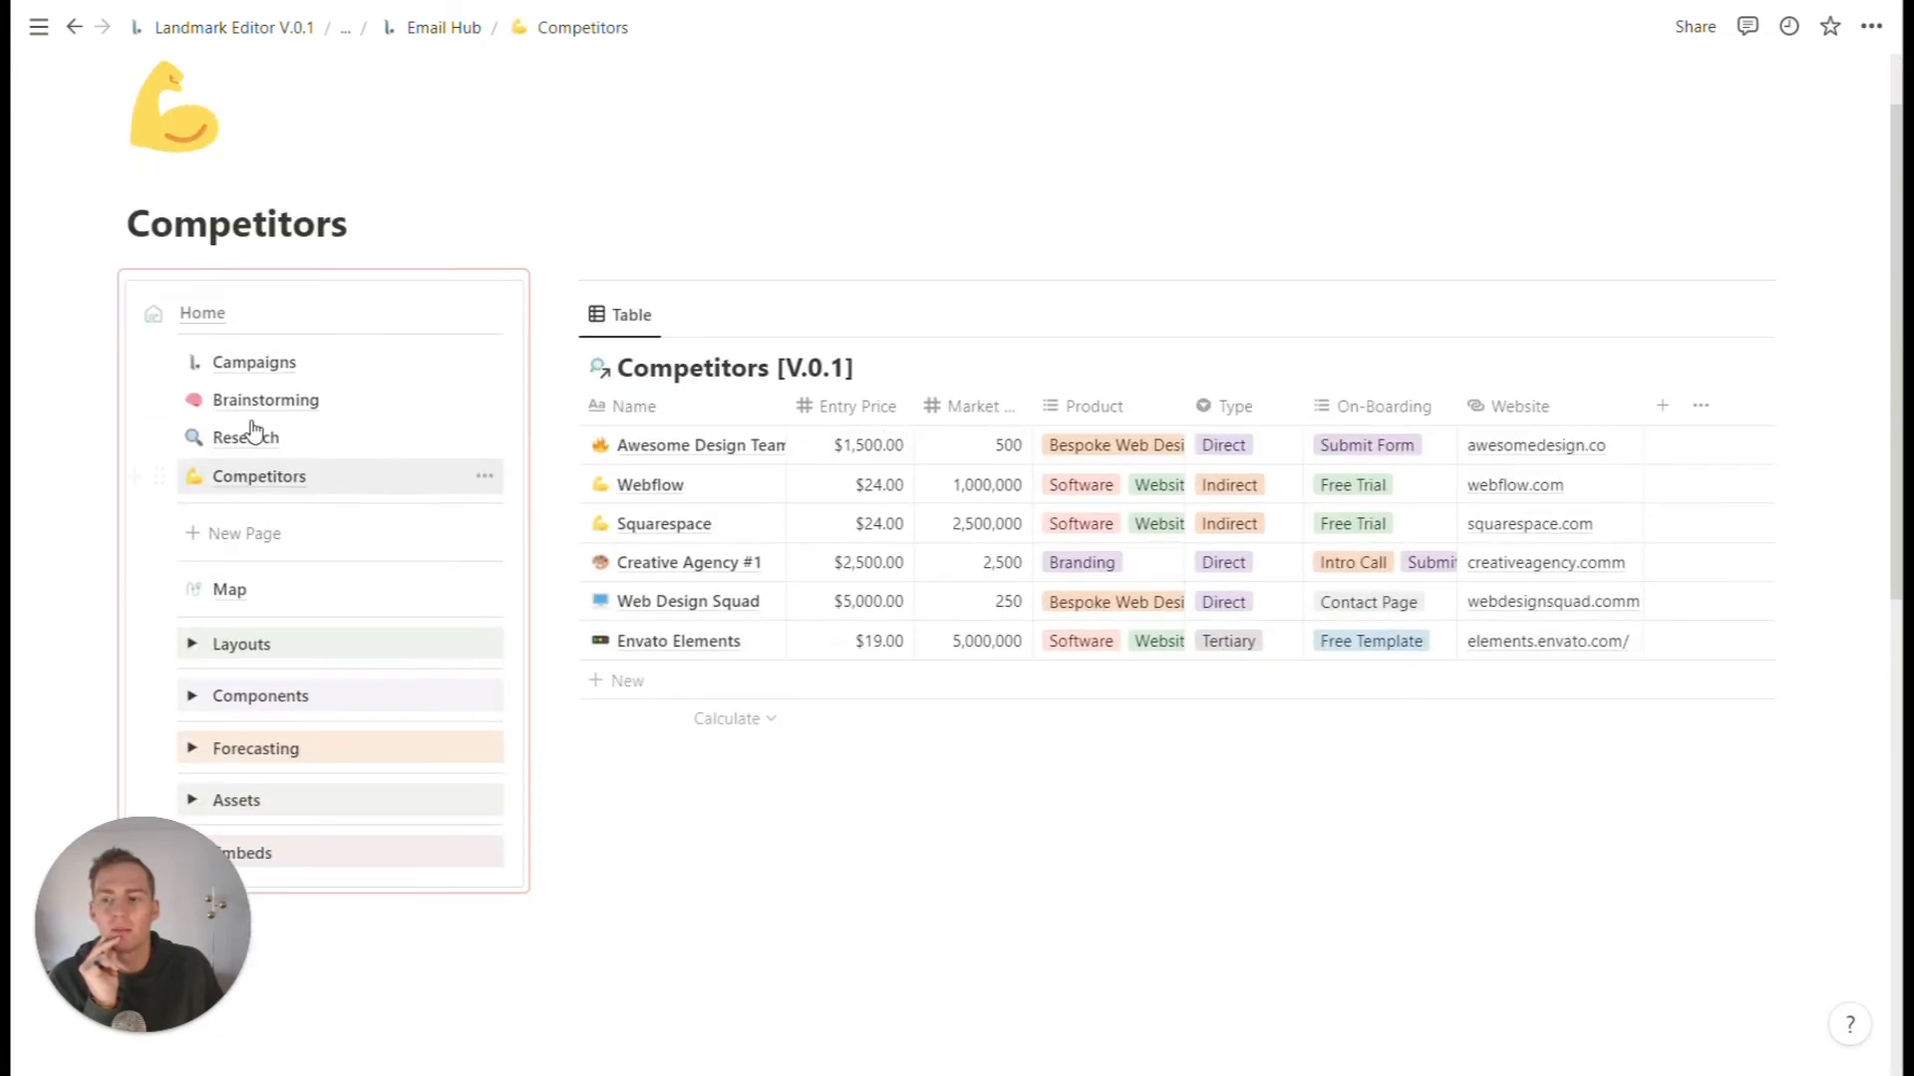
- Check the Key Pages plan on the Email Hub home page and create a new page titled Objectives
{"action": "left_click", "coordinate": [200, 312]}
{"action": "scroll", "coordinate": [1141, 558], "scroll_direction": "down", "scroll_amount": 2}
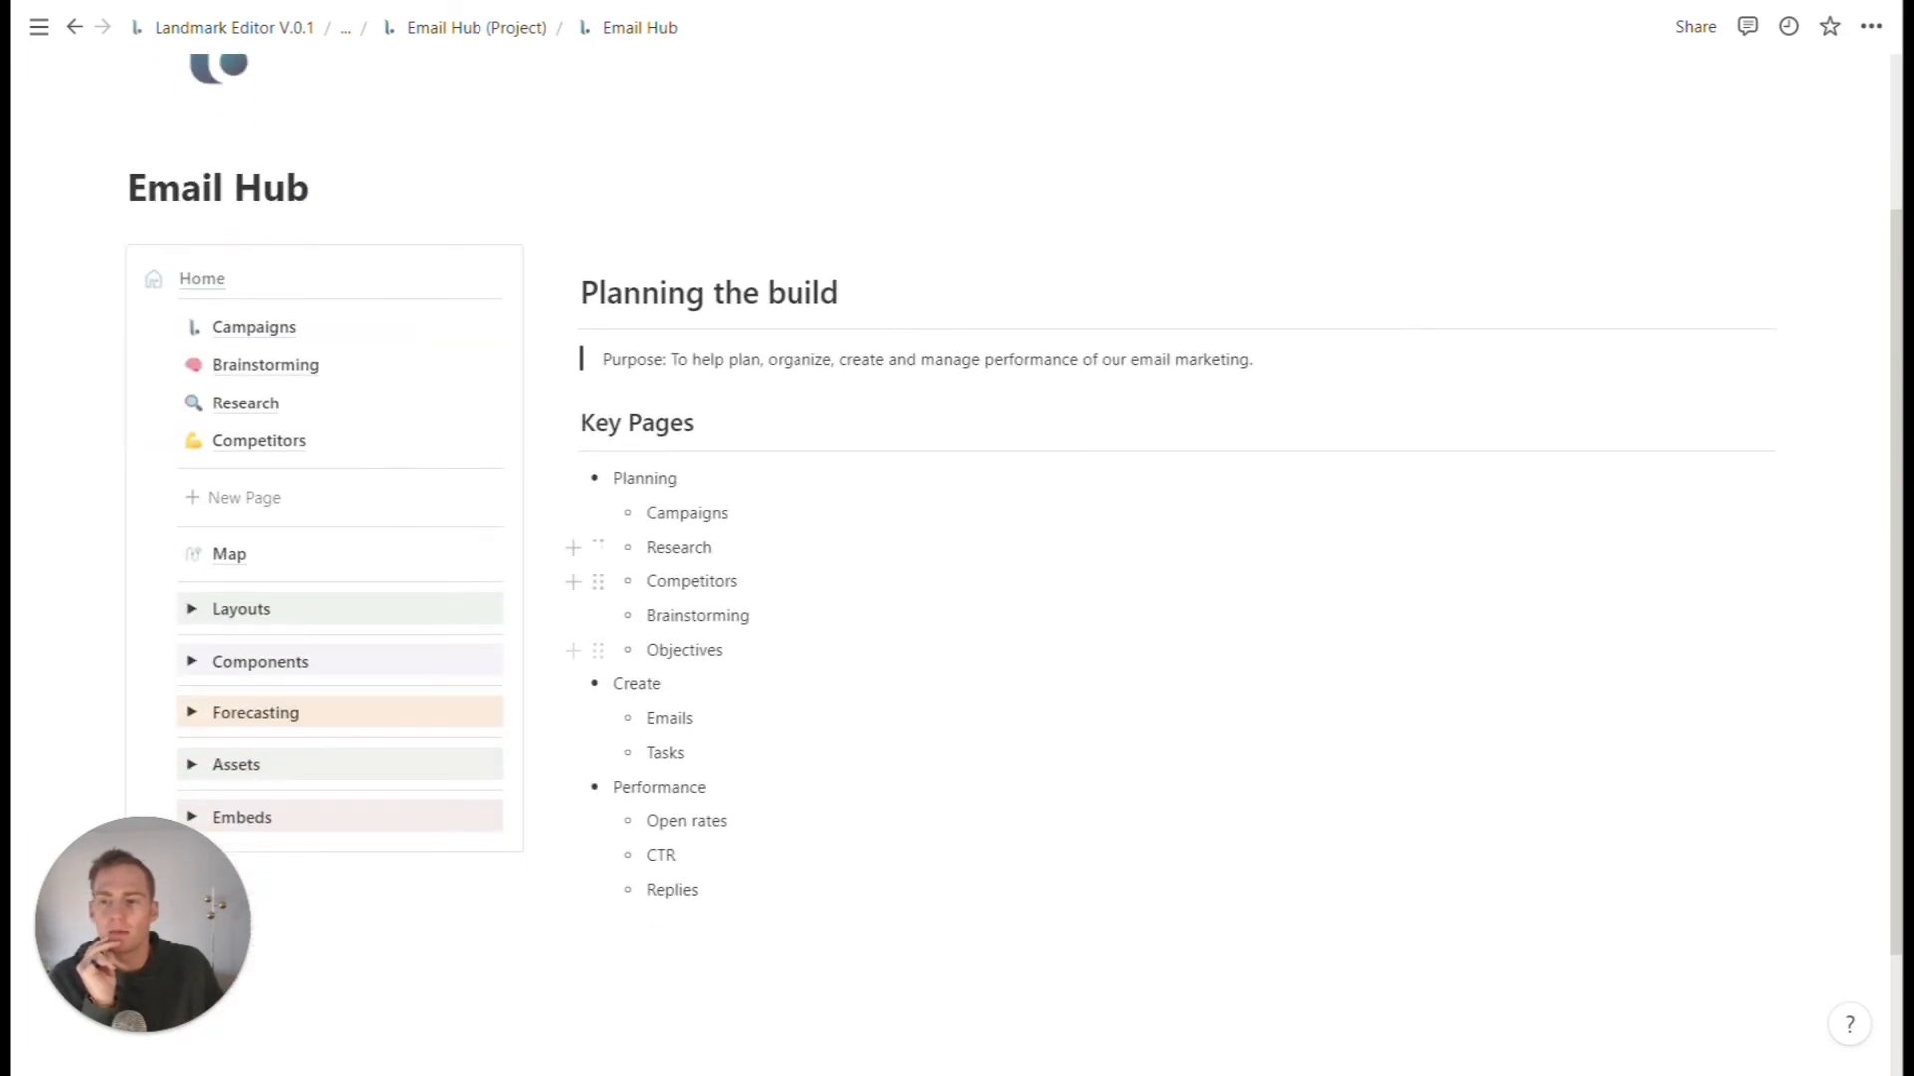
{"action": "left_click", "coordinate": [224, 508]}
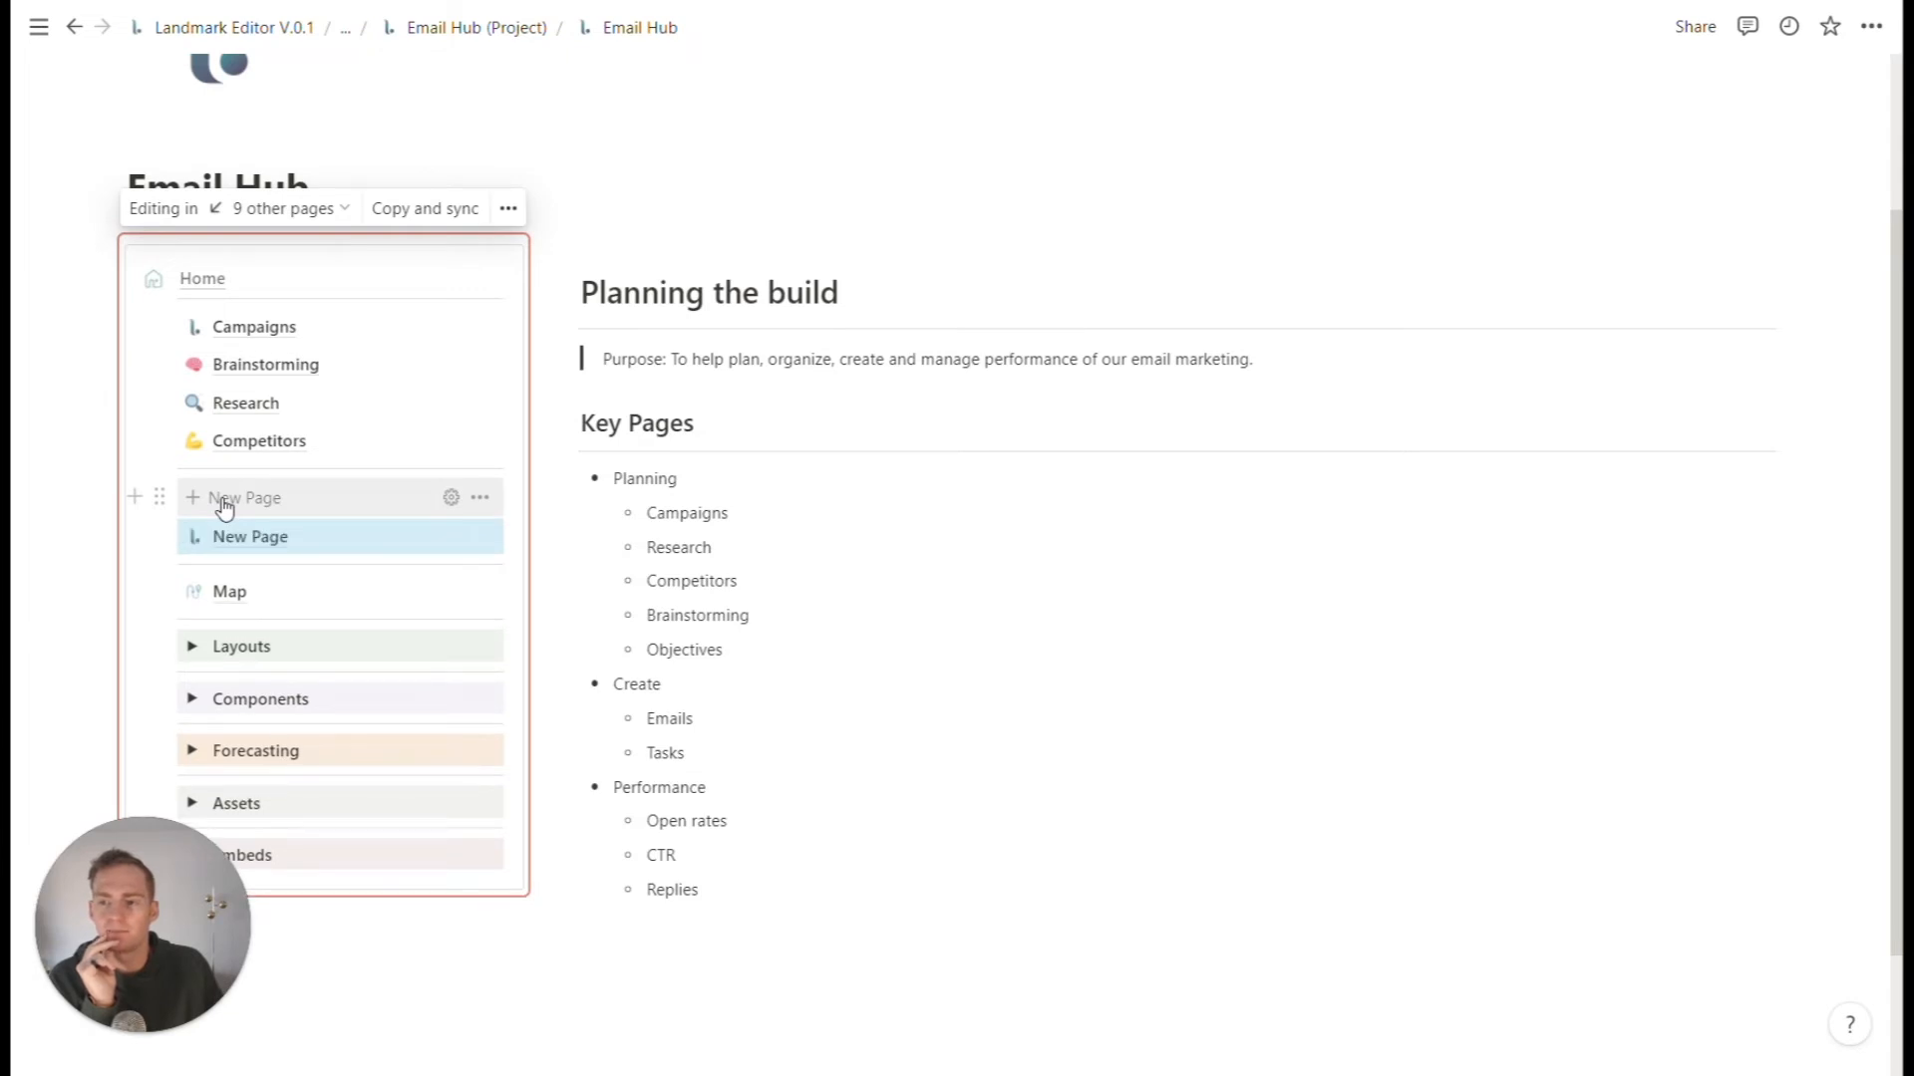
{"action": "left_click", "coordinate": [234, 537]}
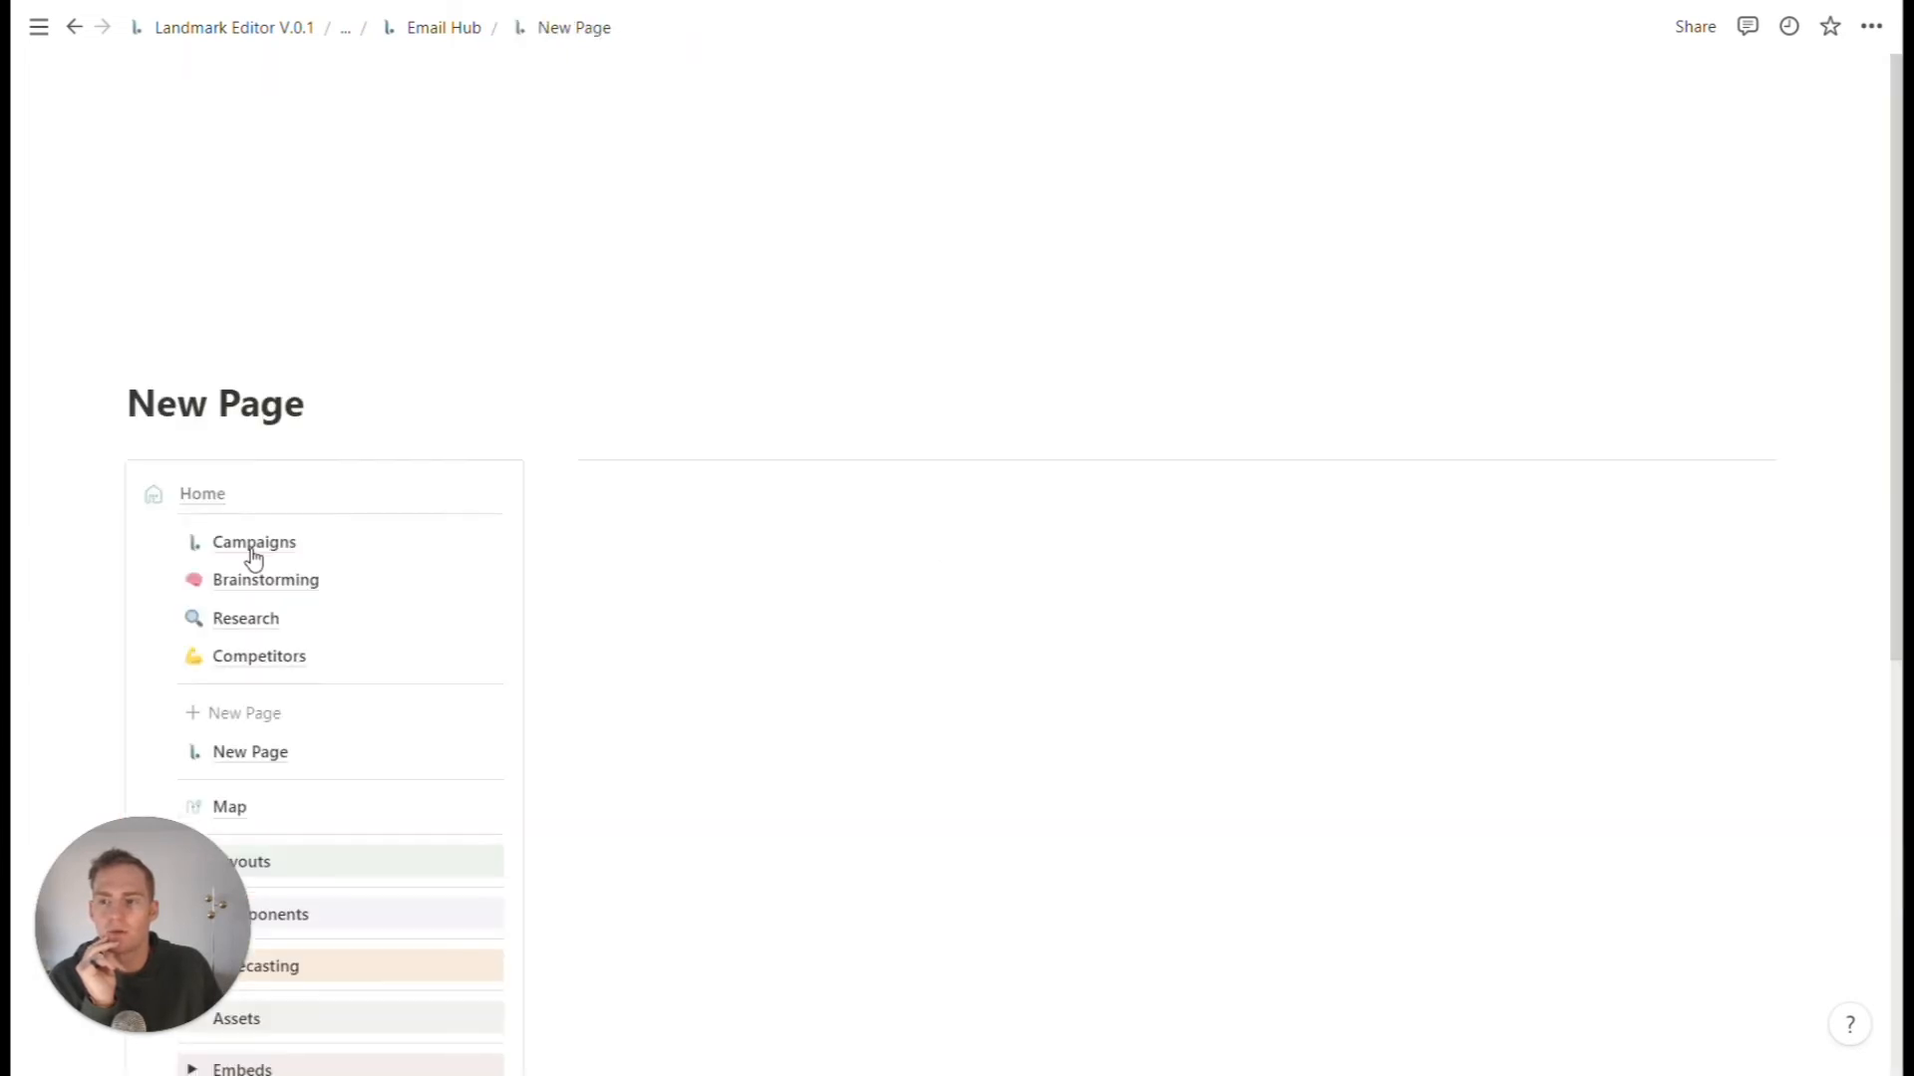
{"action": "triple_click", "coordinate": [257, 405]}
{"action": "type", "text": "Objectives"}
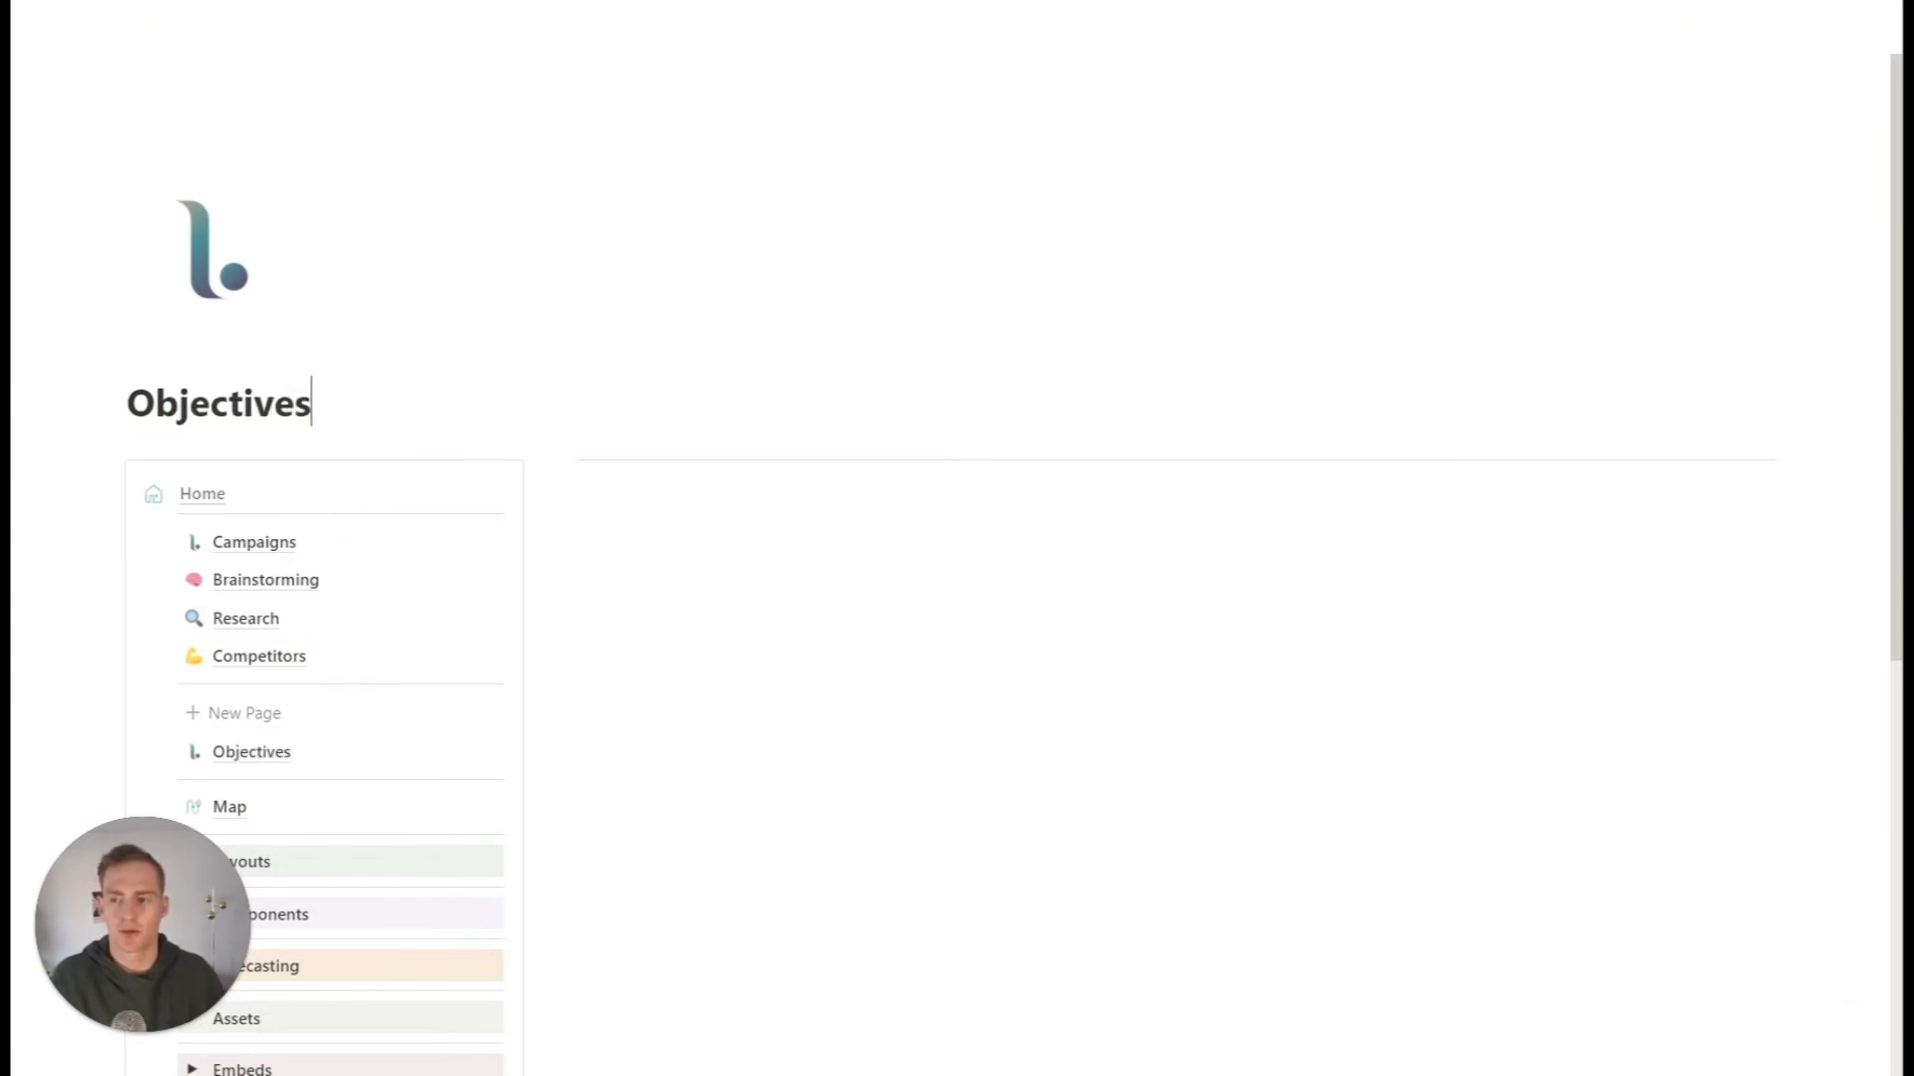
- Give the Objectives page a target icon and move it directly below Competitors in the navigation list
{"action": "left_click", "coordinate": [211, 250]}
{"action": "left_click", "coordinate": [322, 498]}
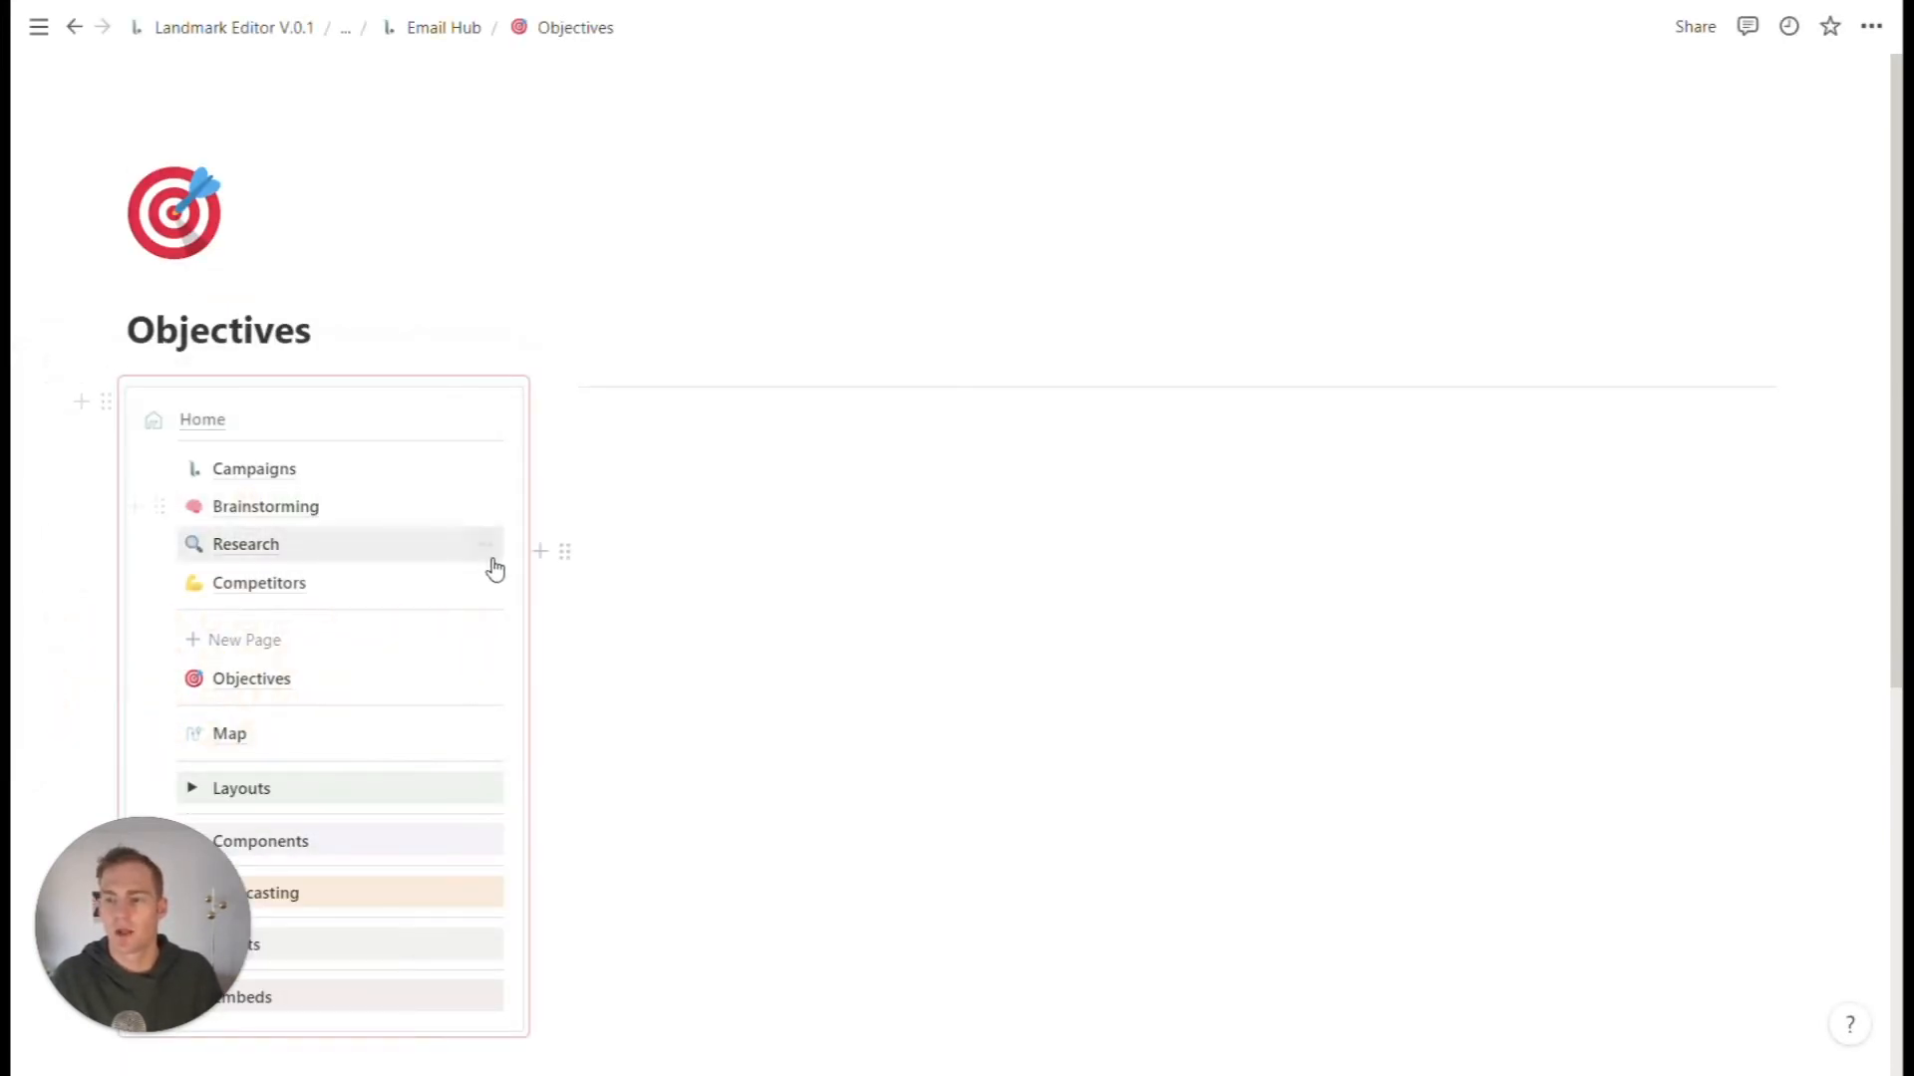
{"action": "left_click_drag", "start_coordinate": [160, 678], "coordinate": [200, 602]}
- Expand the Components toggle and add the All Objectives component from the Strategy group
{"action": "scroll", "coordinate": [203, 631], "scroll_direction": "down", "scroll_amount": 2}
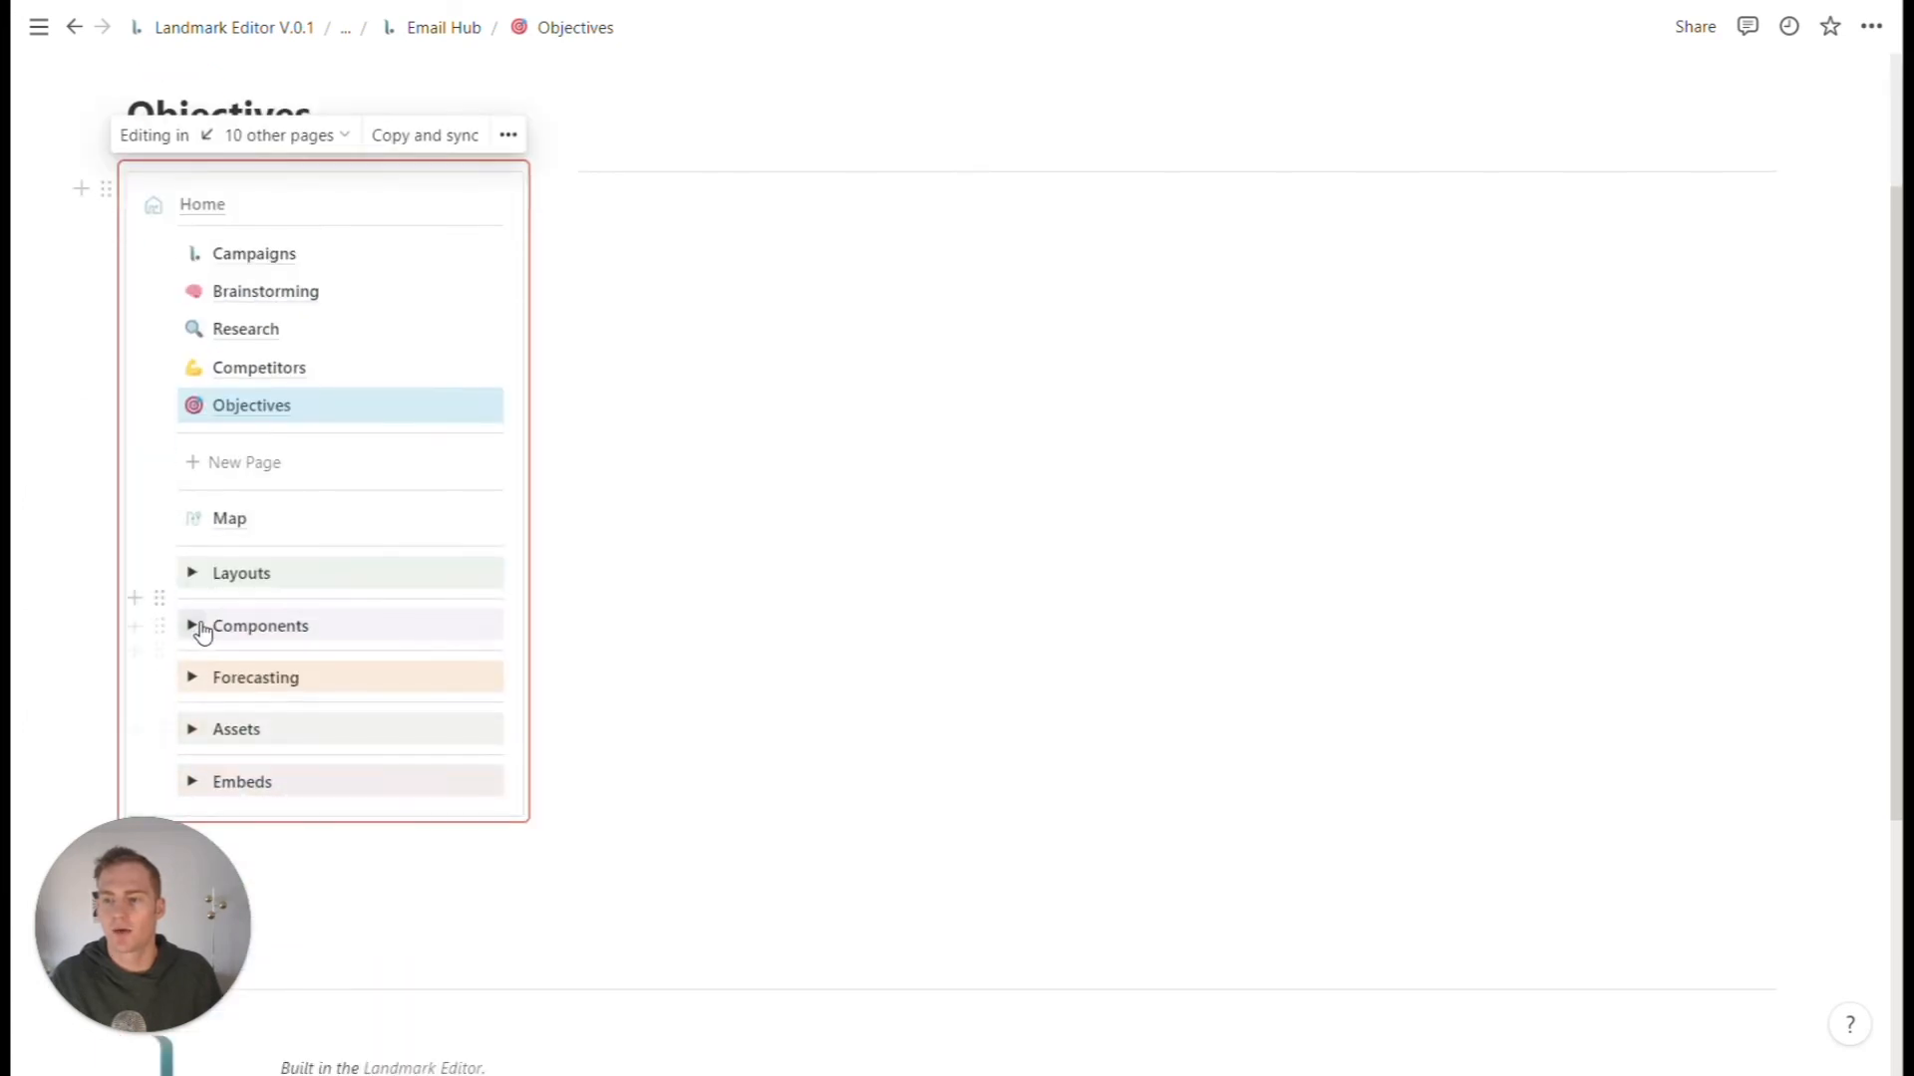
{"action": "left_click", "coordinate": [192, 626]}
{"action": "scroll", "coordinate": [329, 638], "scroll_direction": "down", "scroll_amount": 5}
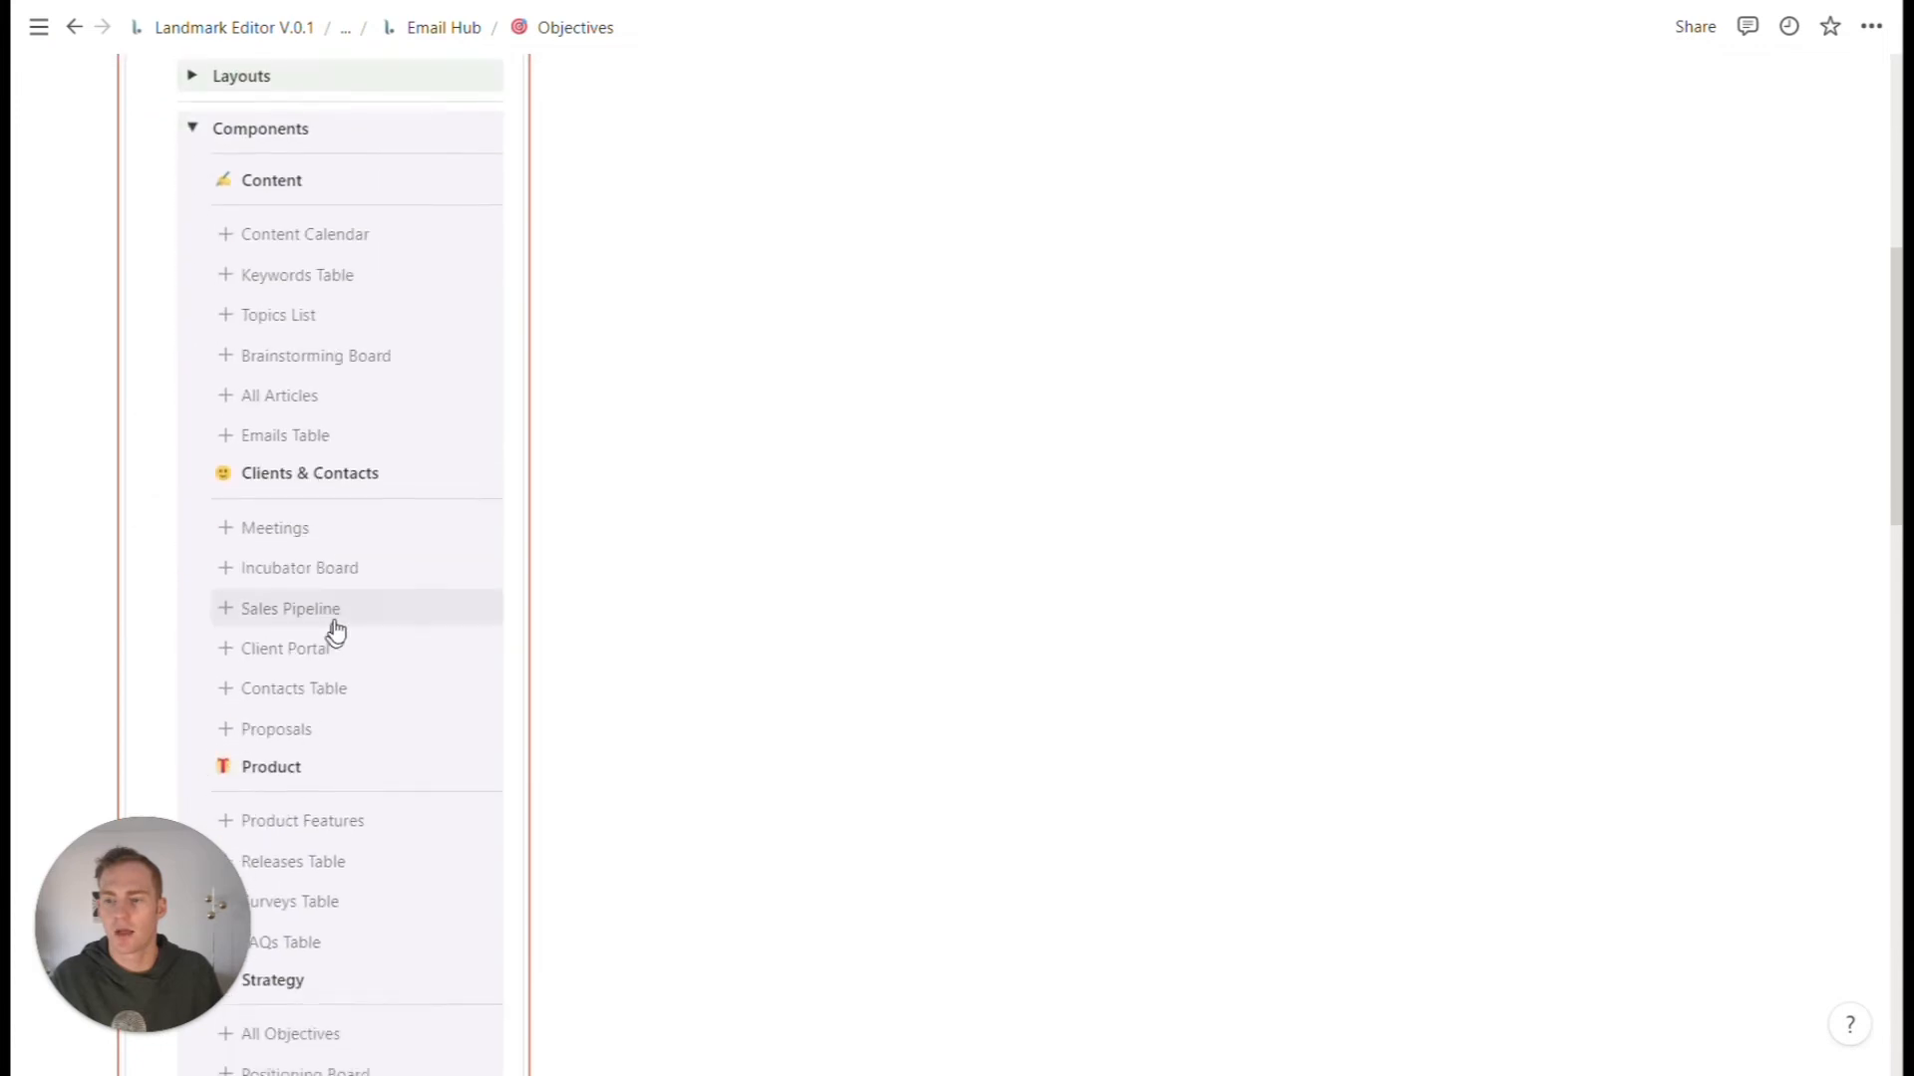
{"action": "scroll", "coordinate": [362, 429], "scroll_direction": "down", "scroll_amount": 6}
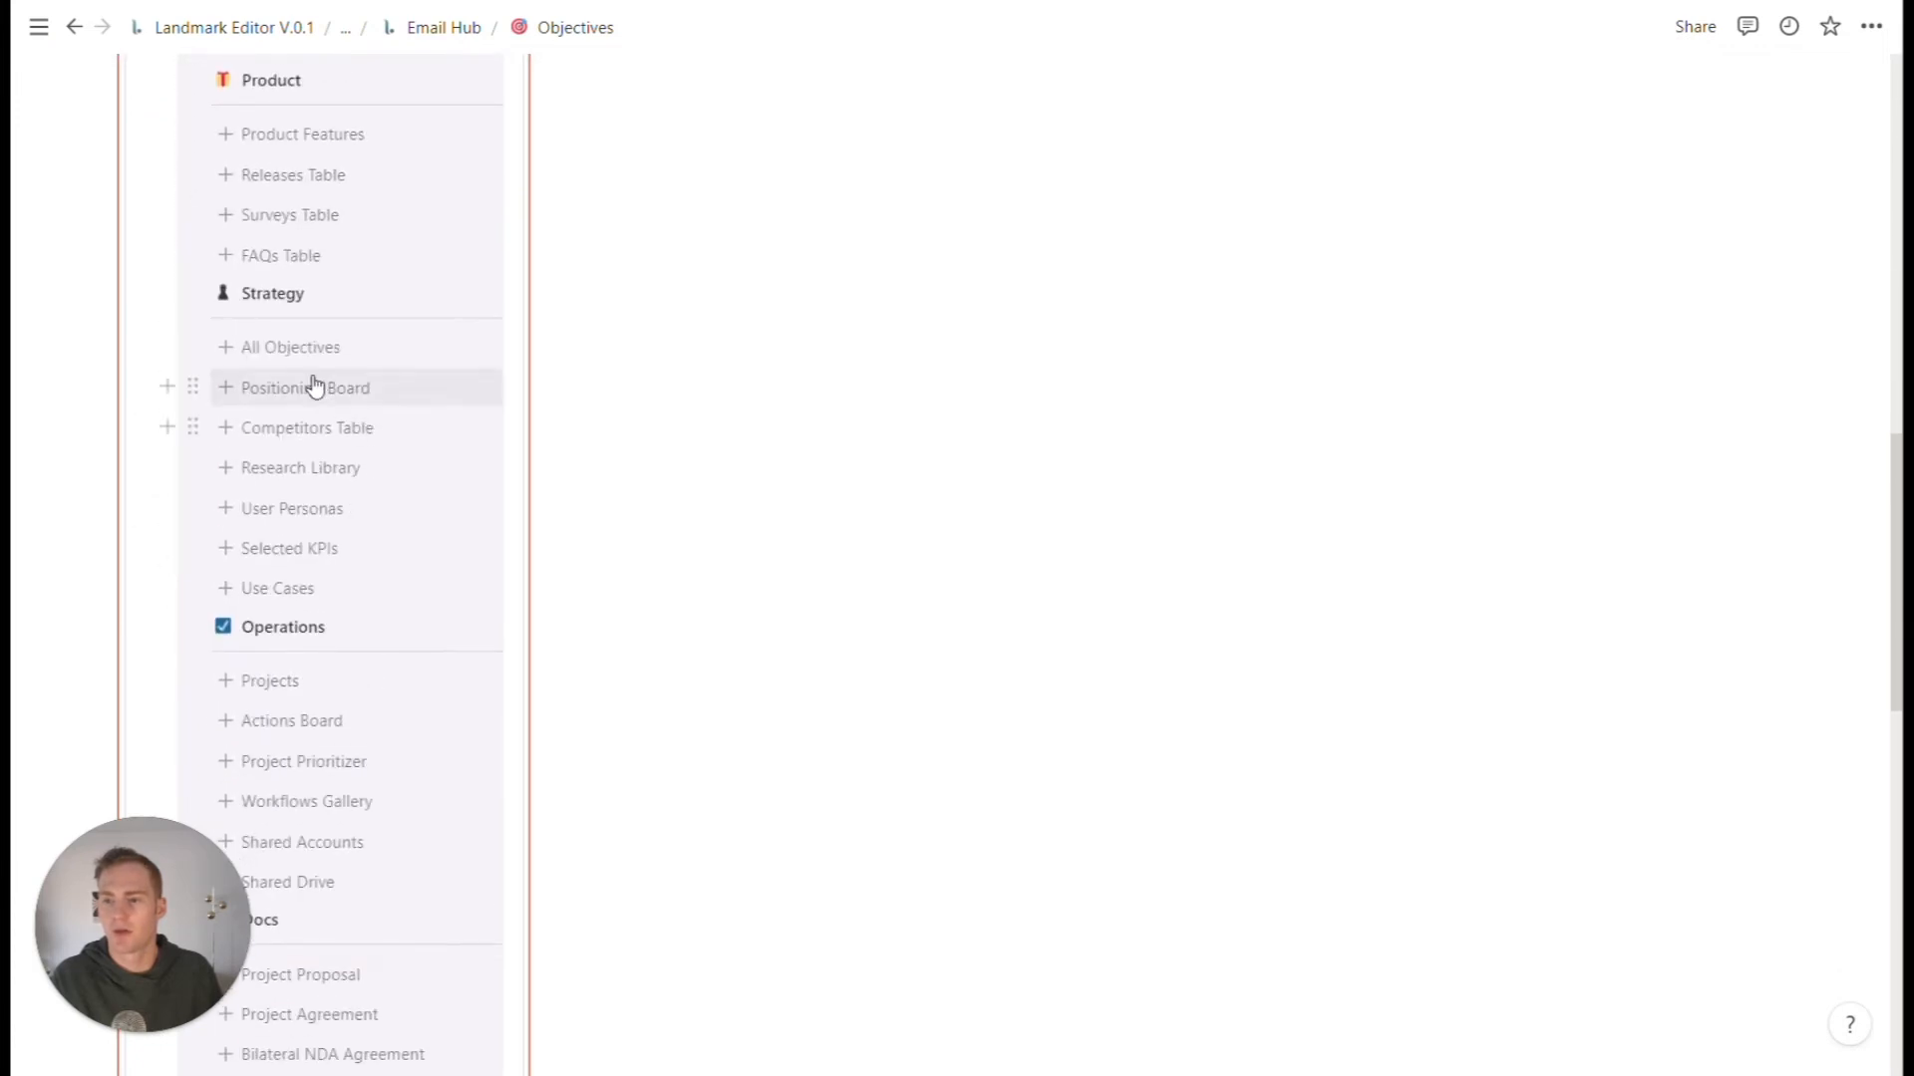
{"action": "left_click", "coordinate": [290, 354]}
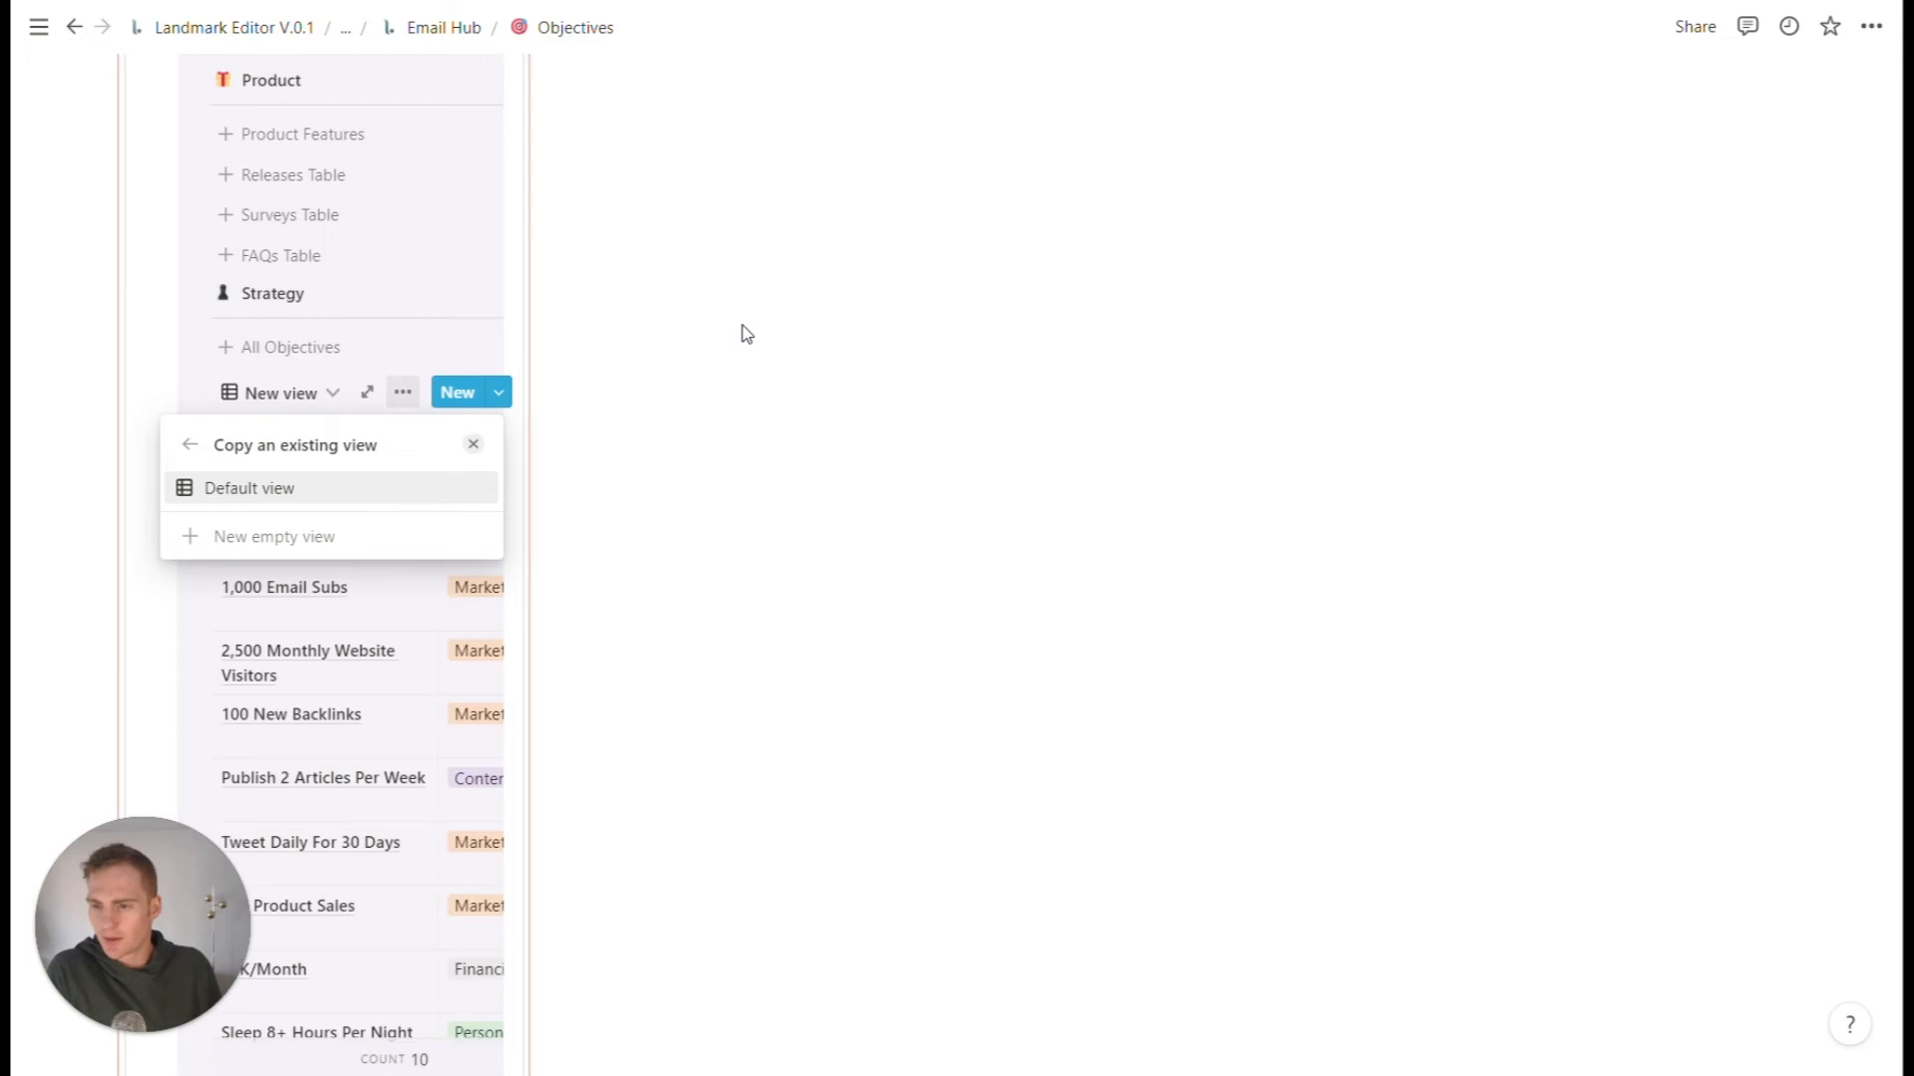
- Apply the Default view to the inserted Objectives database, move it into the Objectives page's main column, and collapse the Components section
{"action": "left_click", "coordinate": [755, 409]}
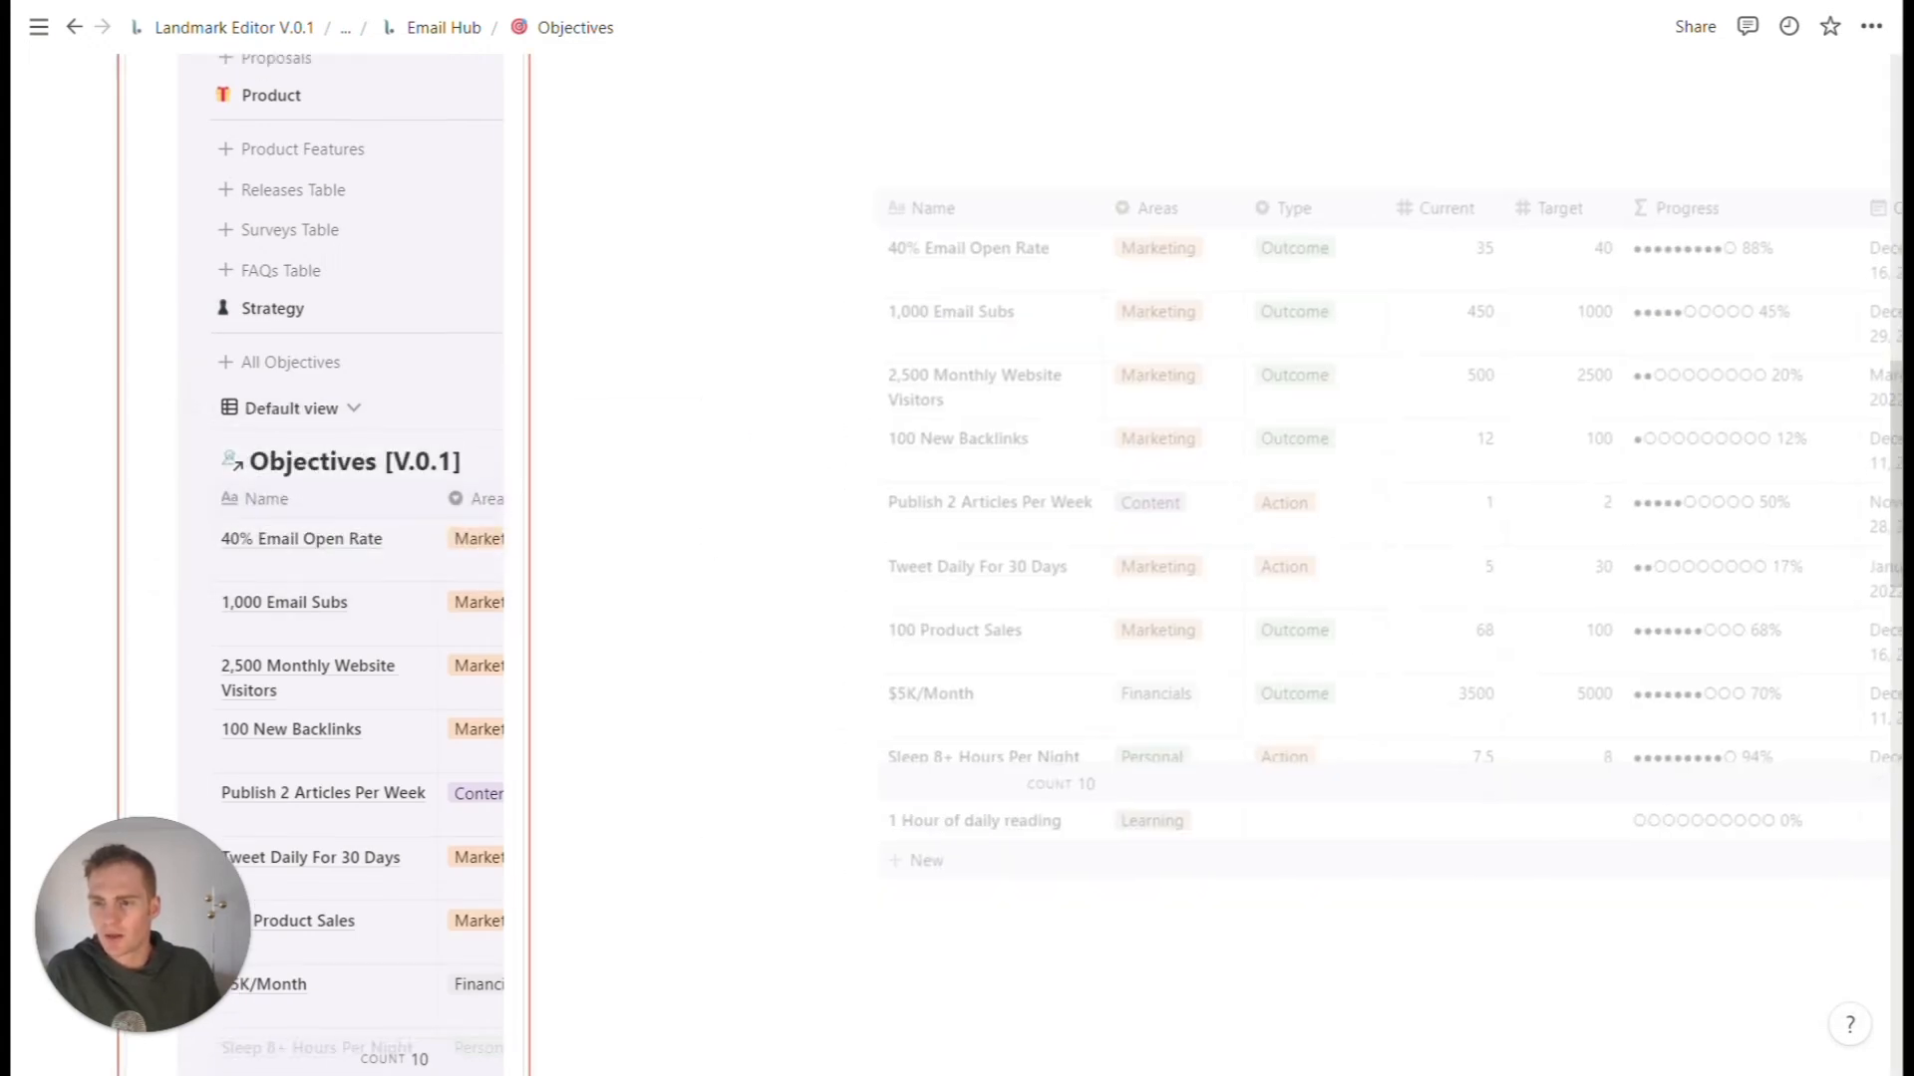
{"action": "scroll", "coordinate": [869, 90], "scroll_direction": "up", "scroll_amount": 9}
{"action": "left_click_drag", "start_coordinate": [865, 118], "coordinate": [798, 183]}
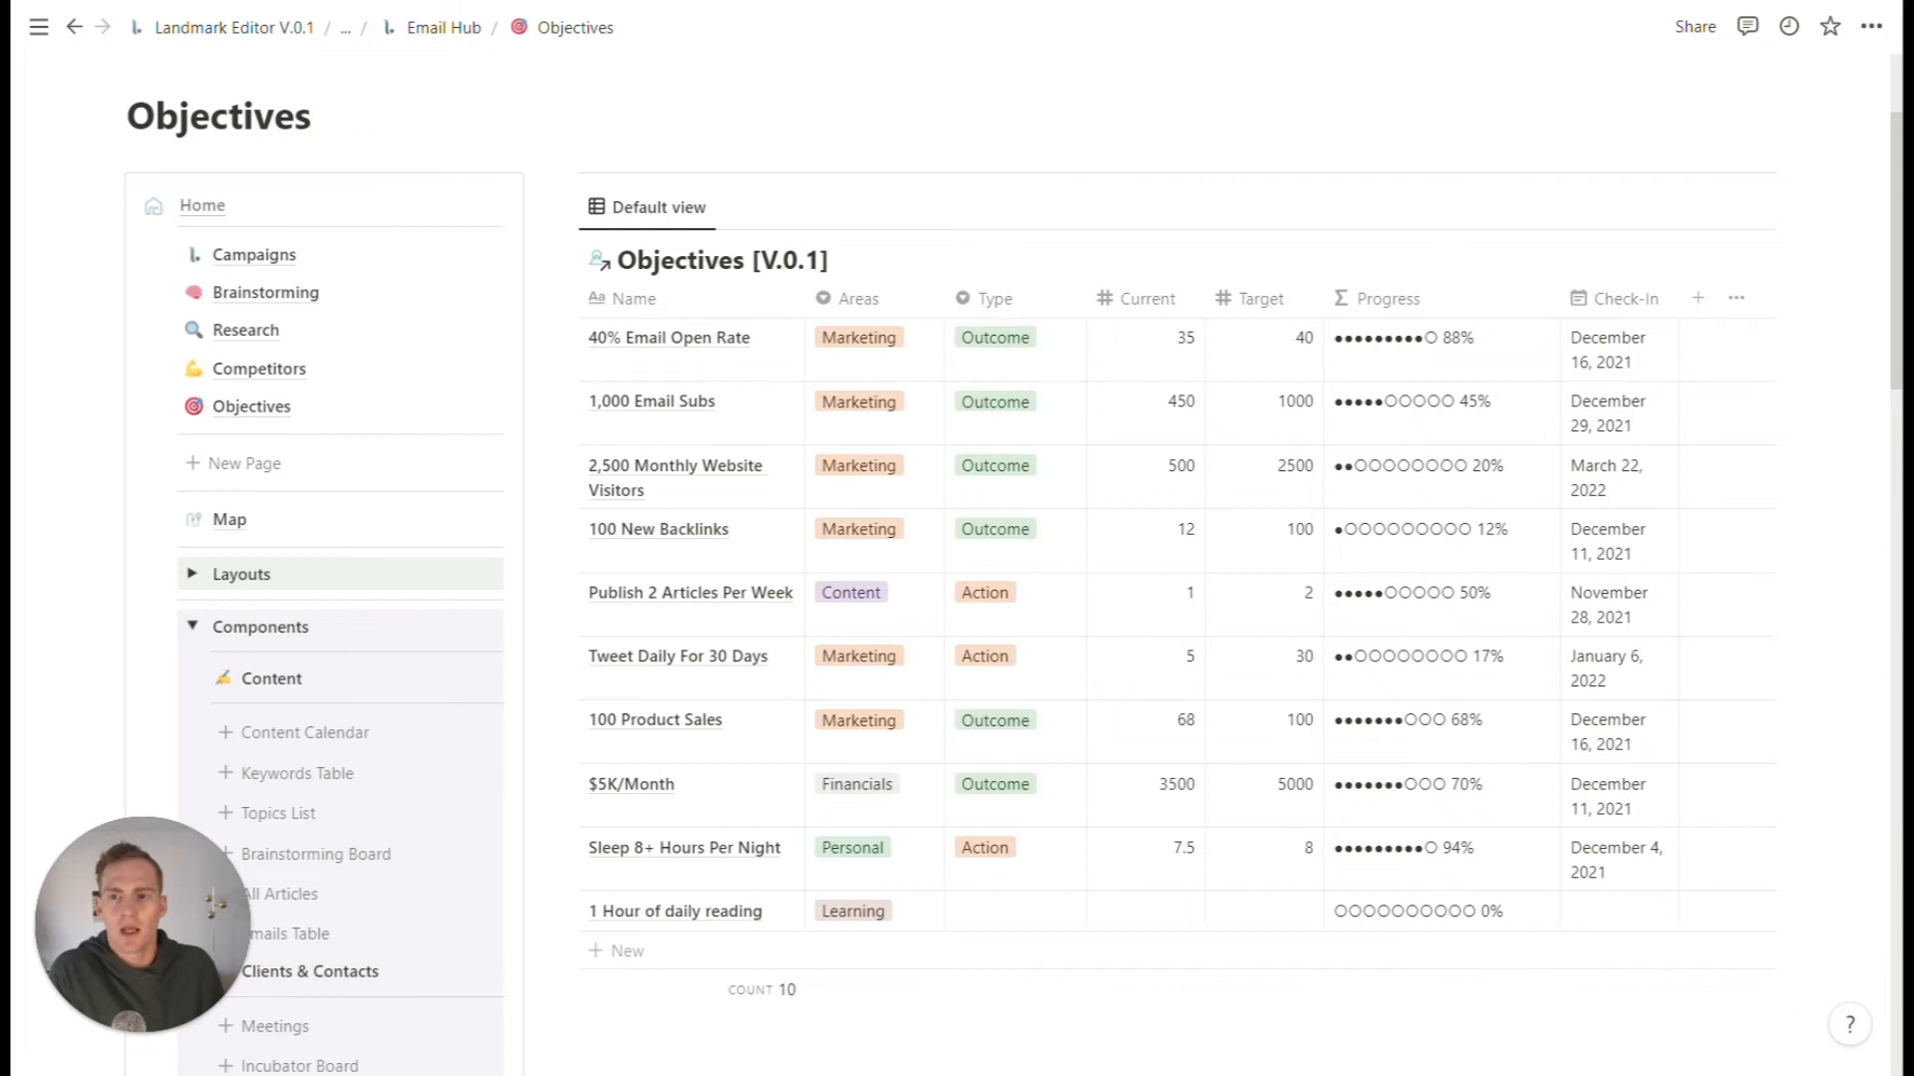
{"action": "scroll", "coordinate": [404, 678], "scroll_direction": "down", "scroll_amount": 5}
{"action": "scroll", "coordinate": [354, 657], "scroll_direction": "down", "scroll_amount": 4}
{"action": "scroll", "coordinate": [388, 638], "scroll_direction": "up", "scroll_amount": 10}
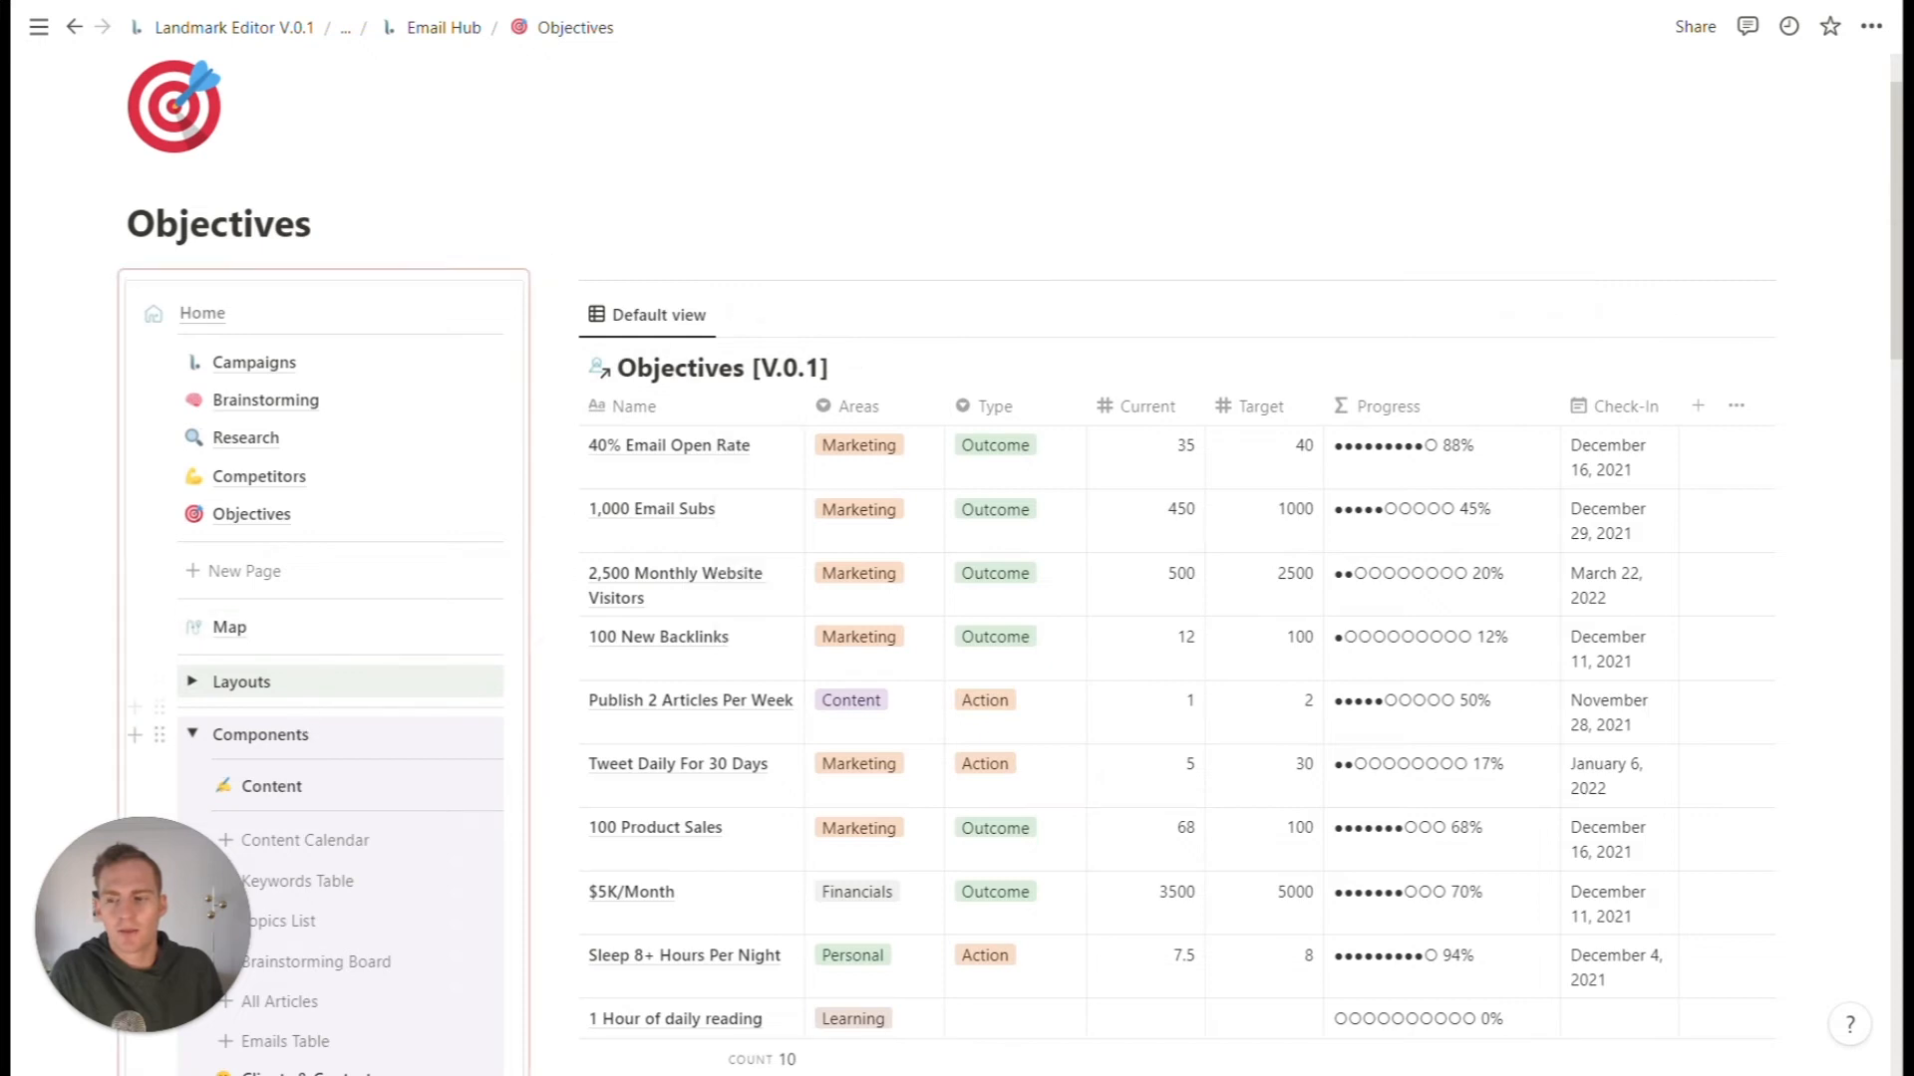
{"action": "left_click", "coordinate": [192, 734]}
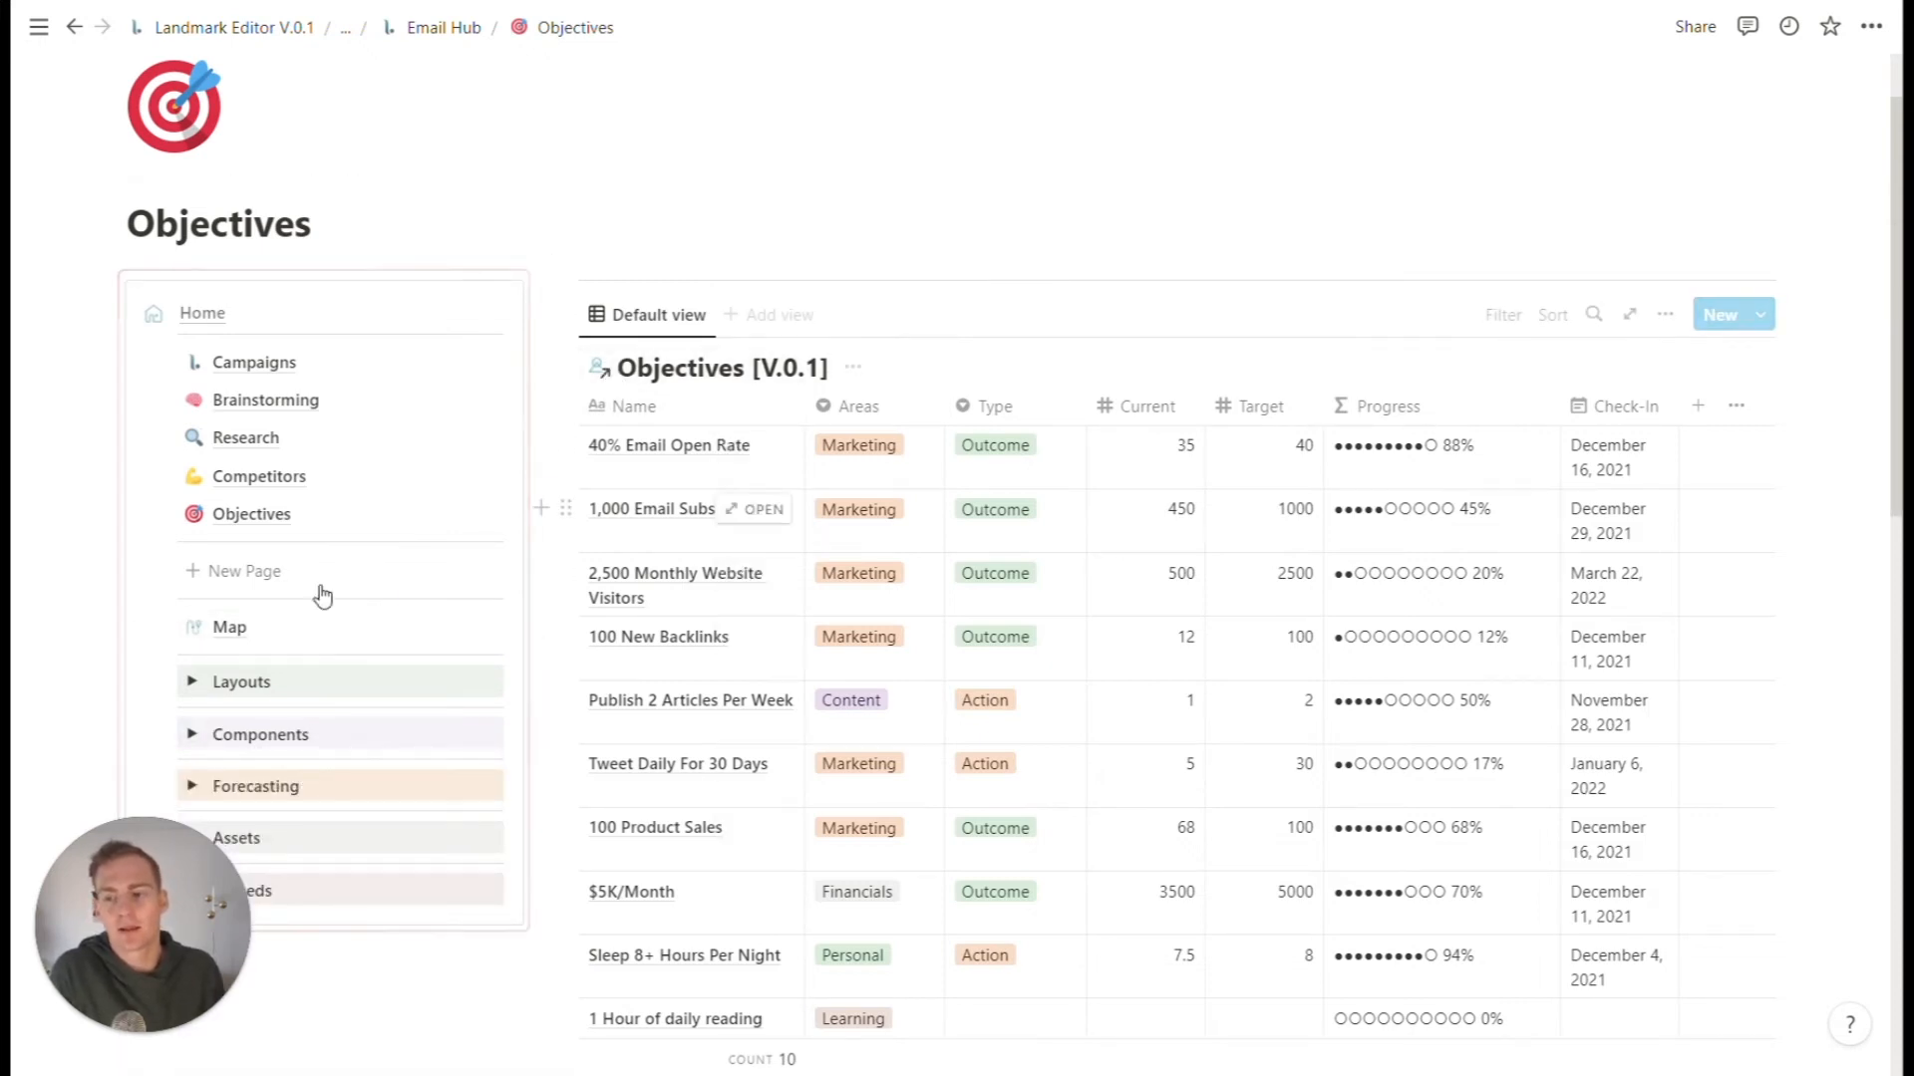
- Look over the Map page's database list and the Components section, and return to the Objectives page
{"action": "left_click", "coordinate": [261, 628]}
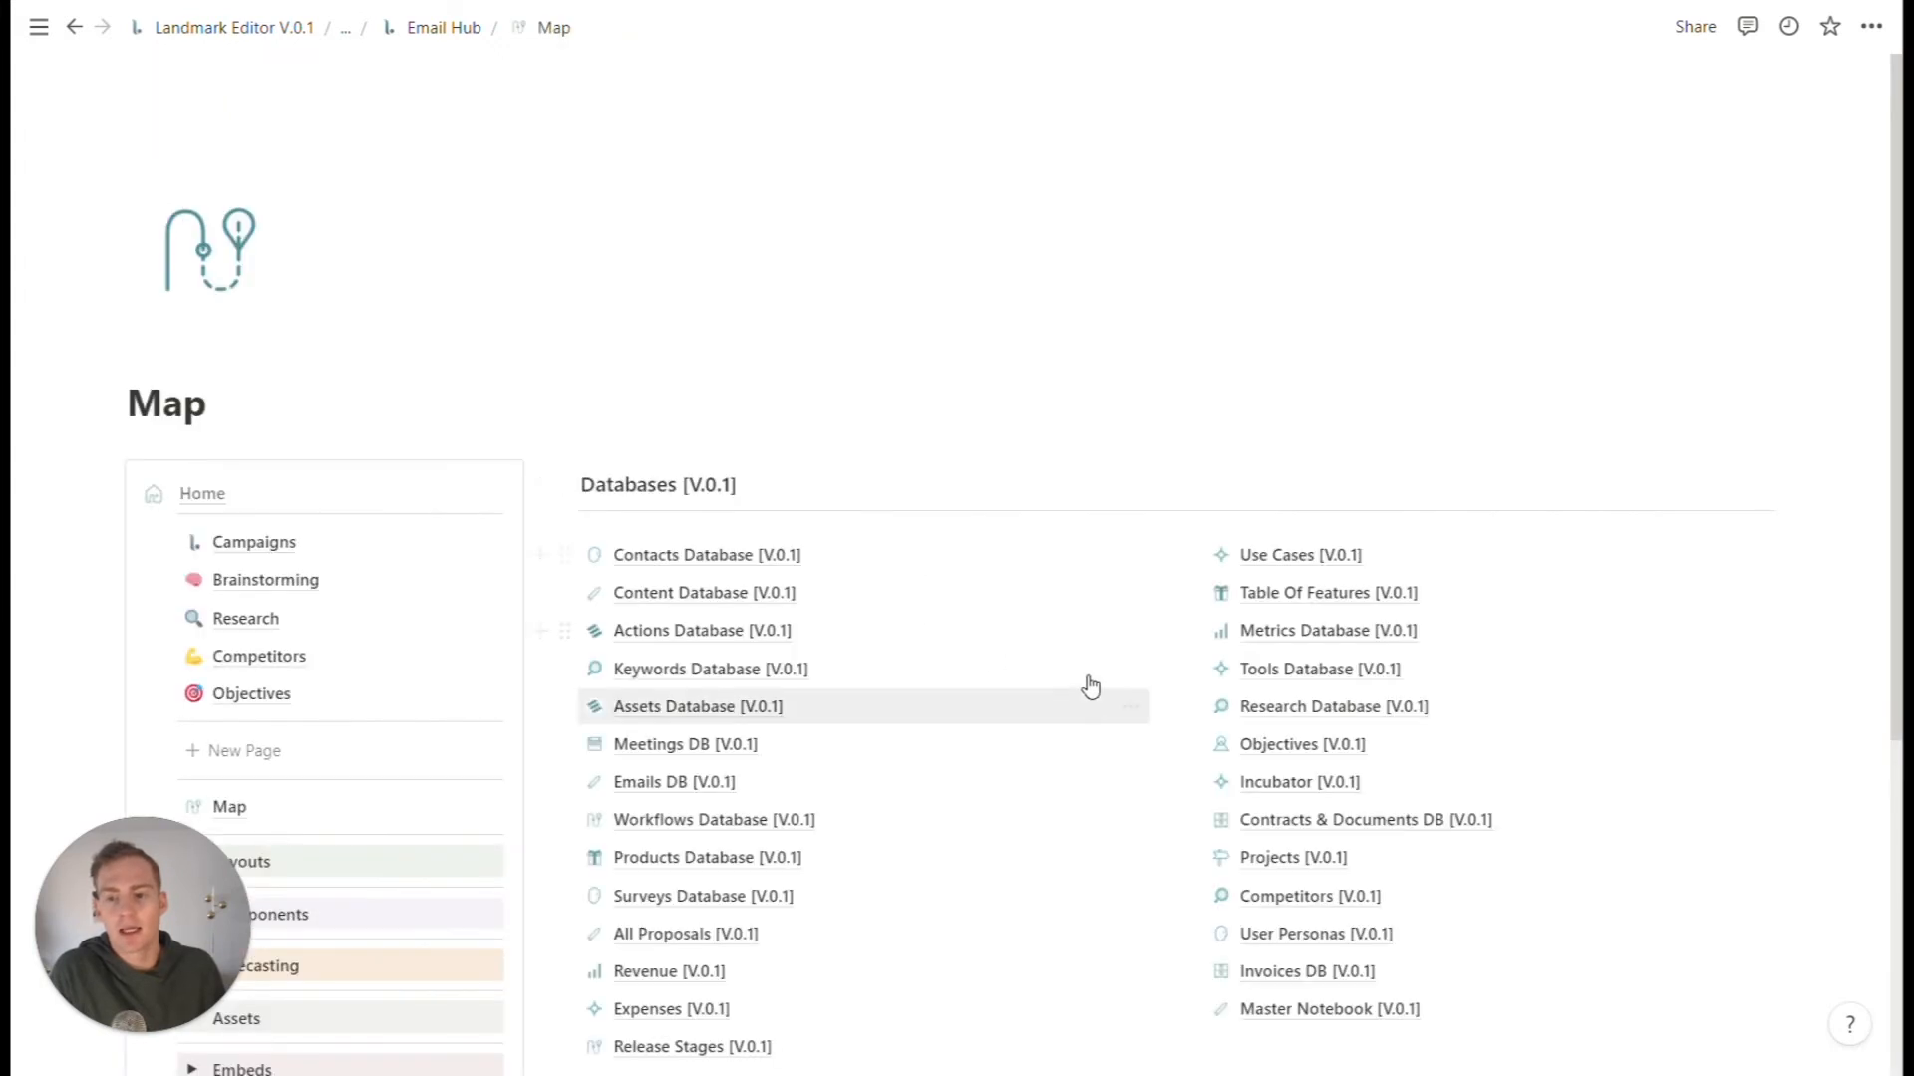
{"action": "scroll", "coordinate": [788, 777], "scroll_direction": "down", "scroll_amount": 2}
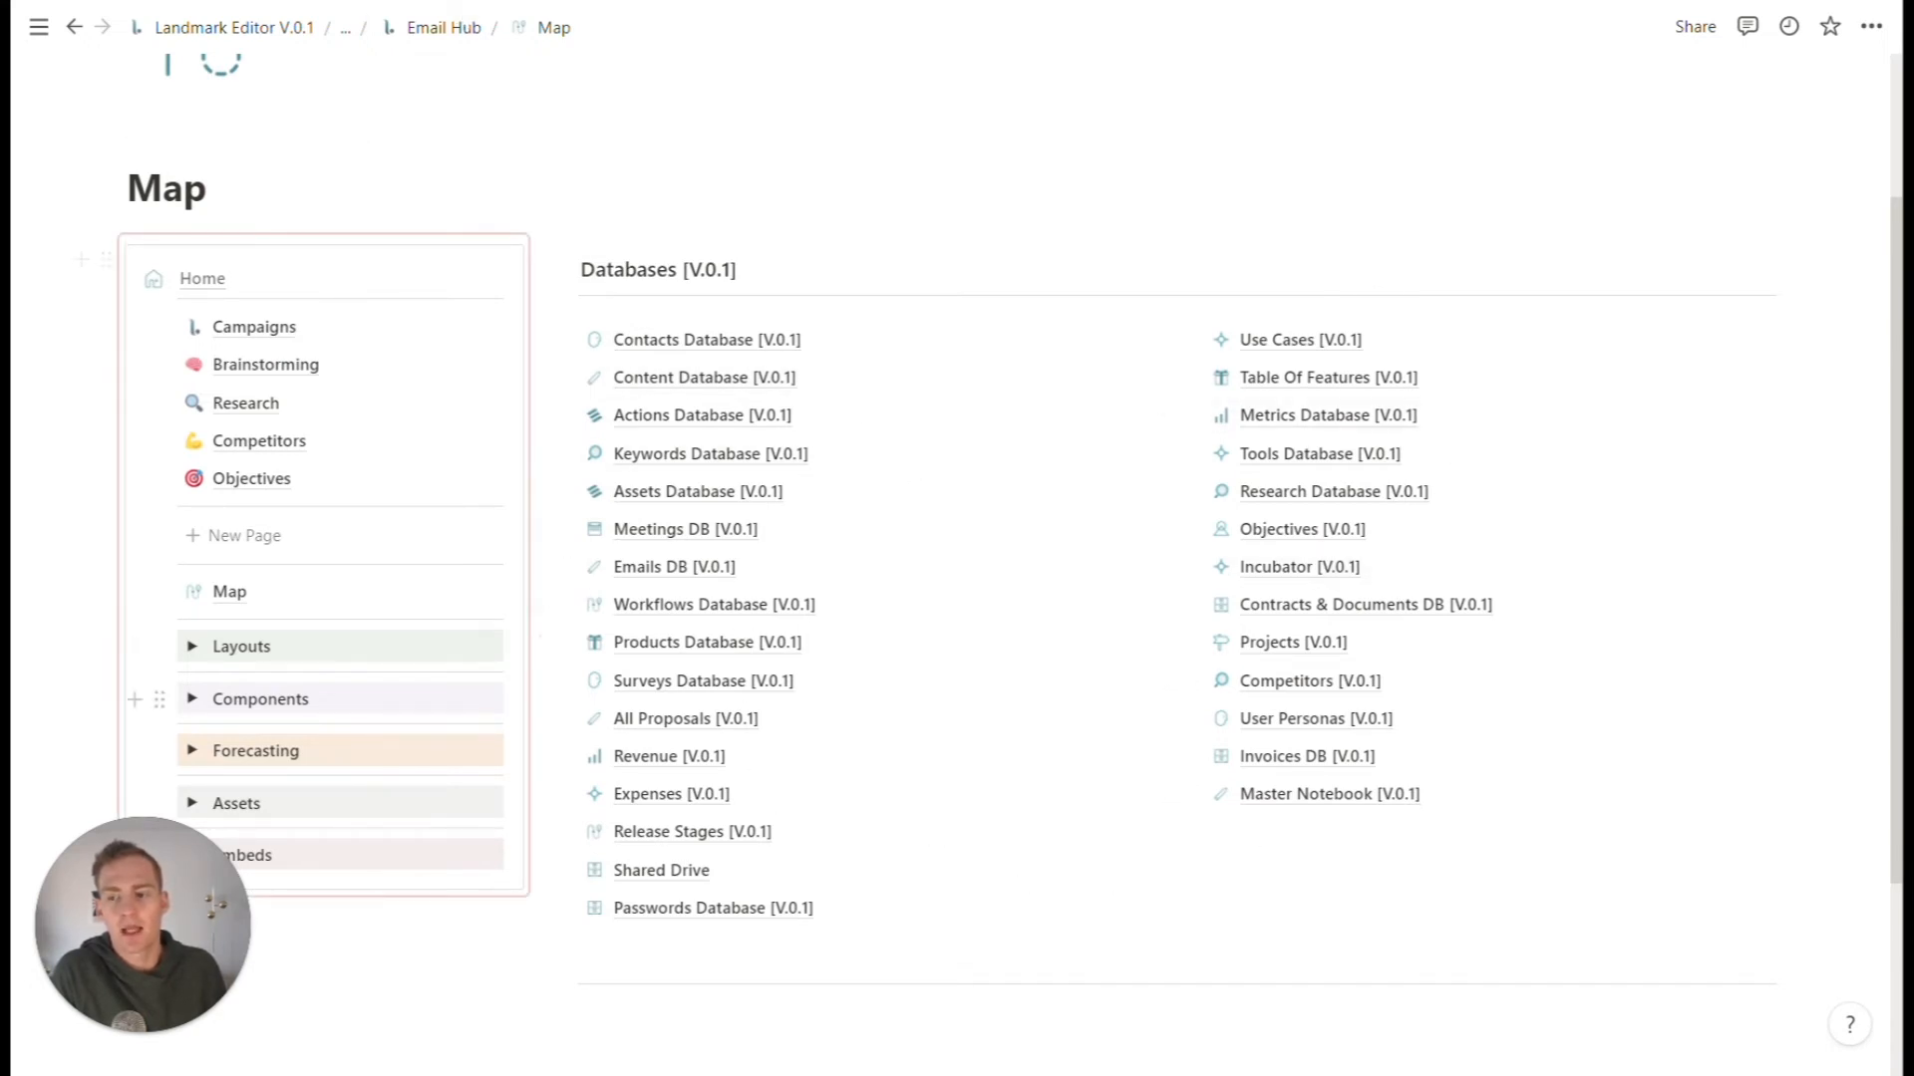
{"action": "left_click", "coordinate": [198, 704]}
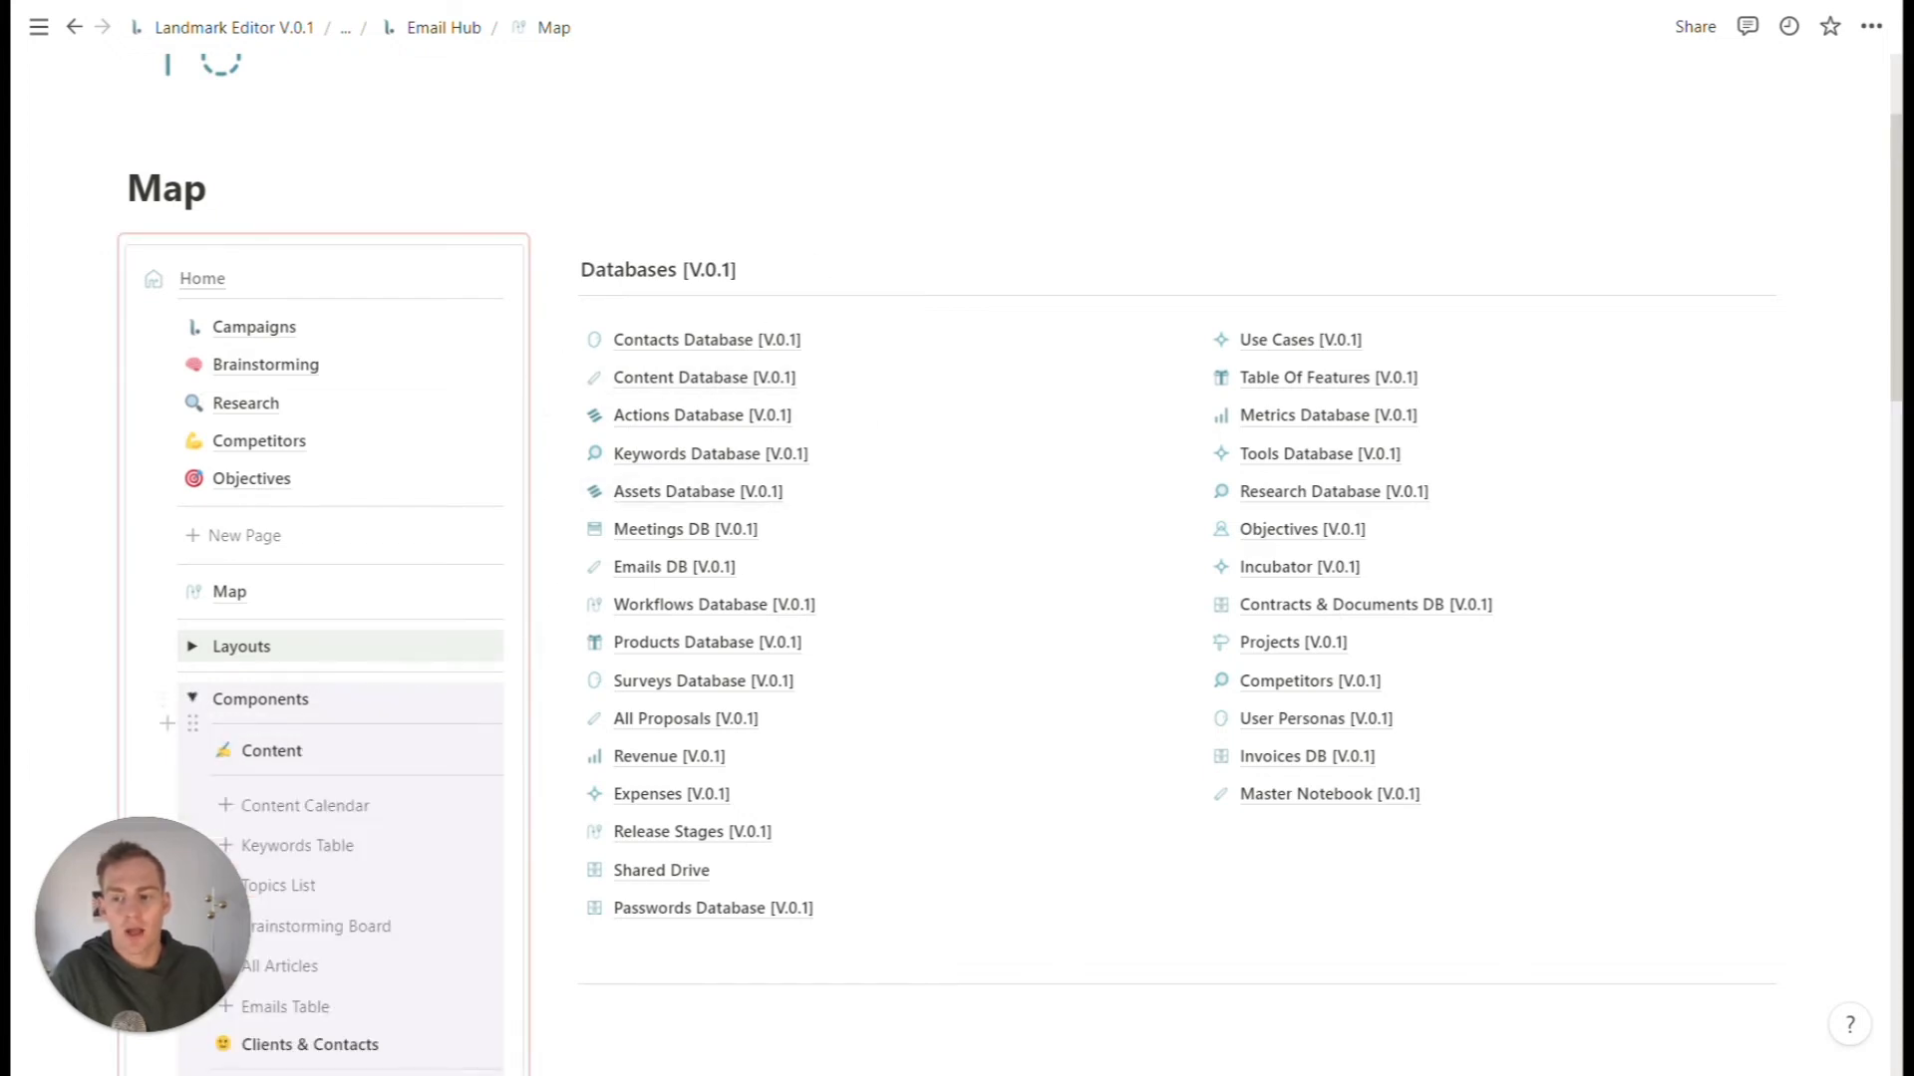
{"action": "left_click", "coordinate": [194, 703]}
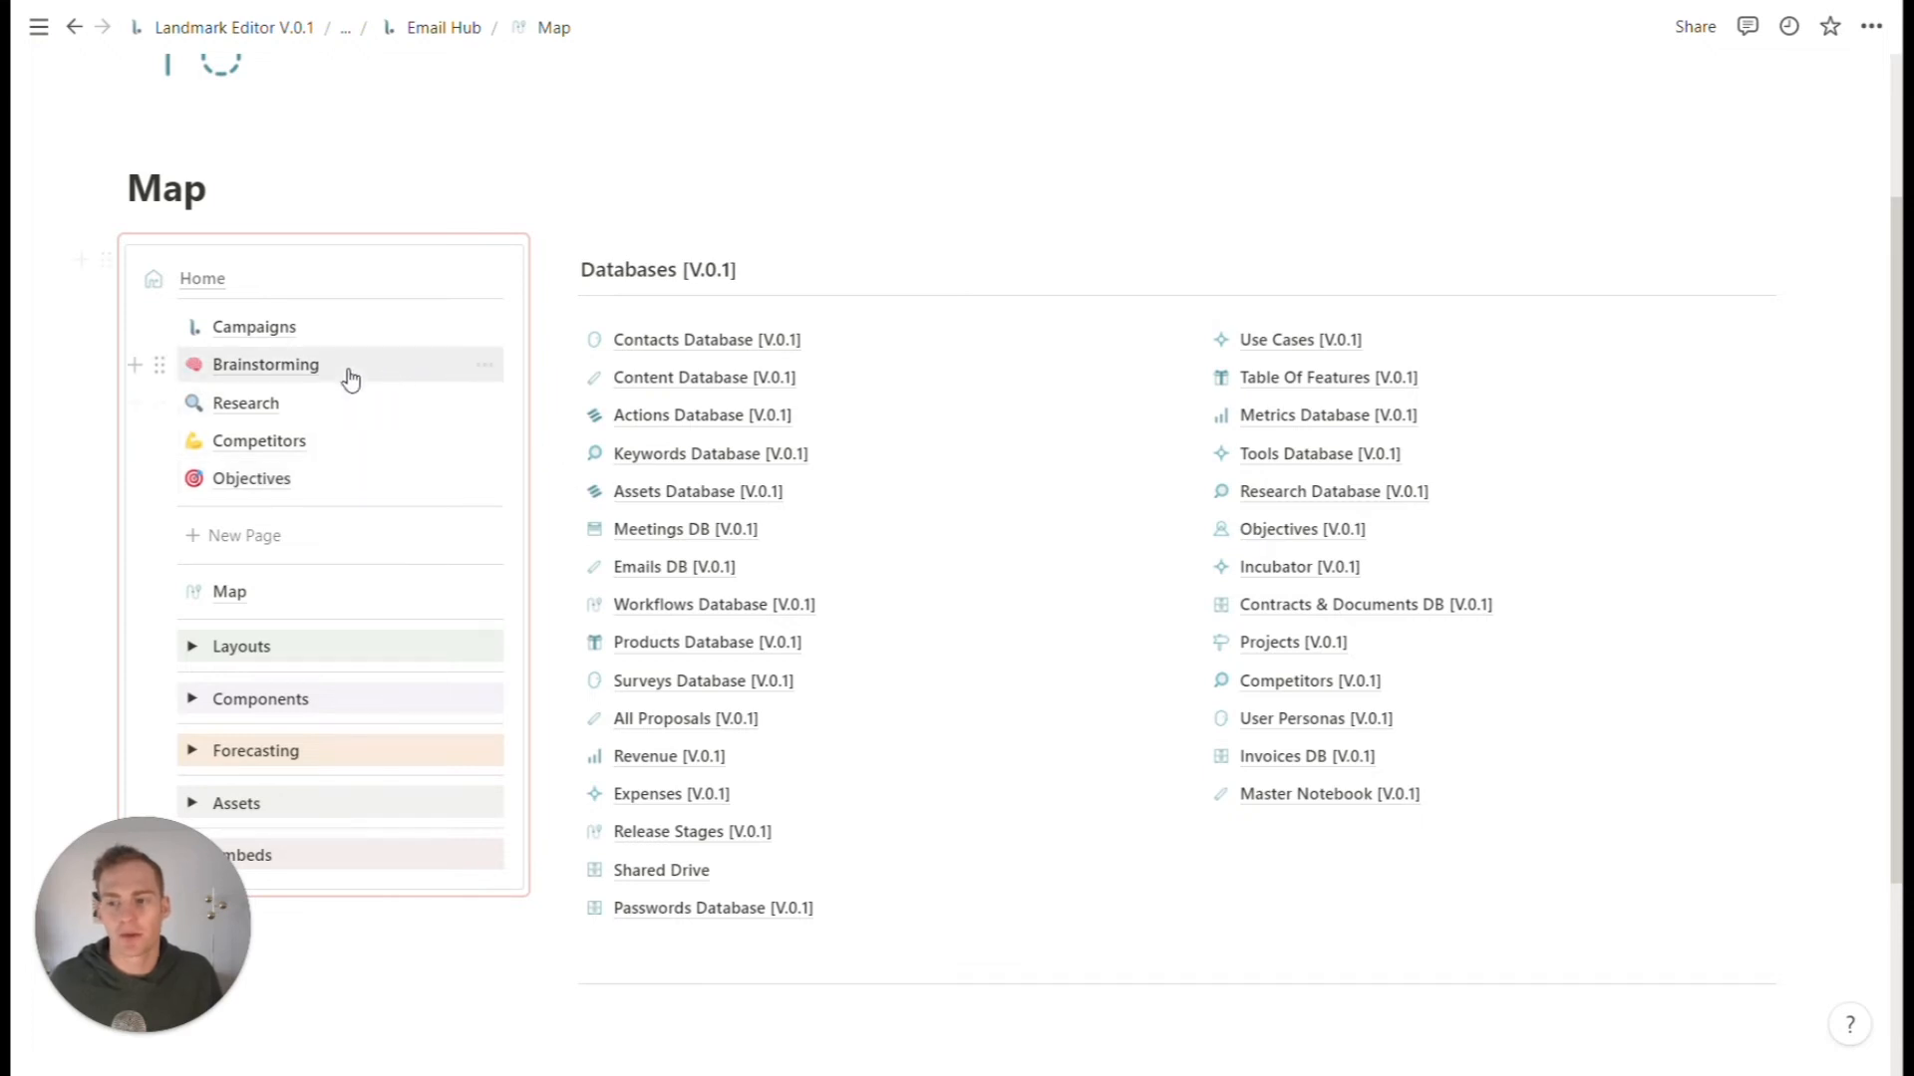
{"action": "left_click", "coordinate": [299, 479]}
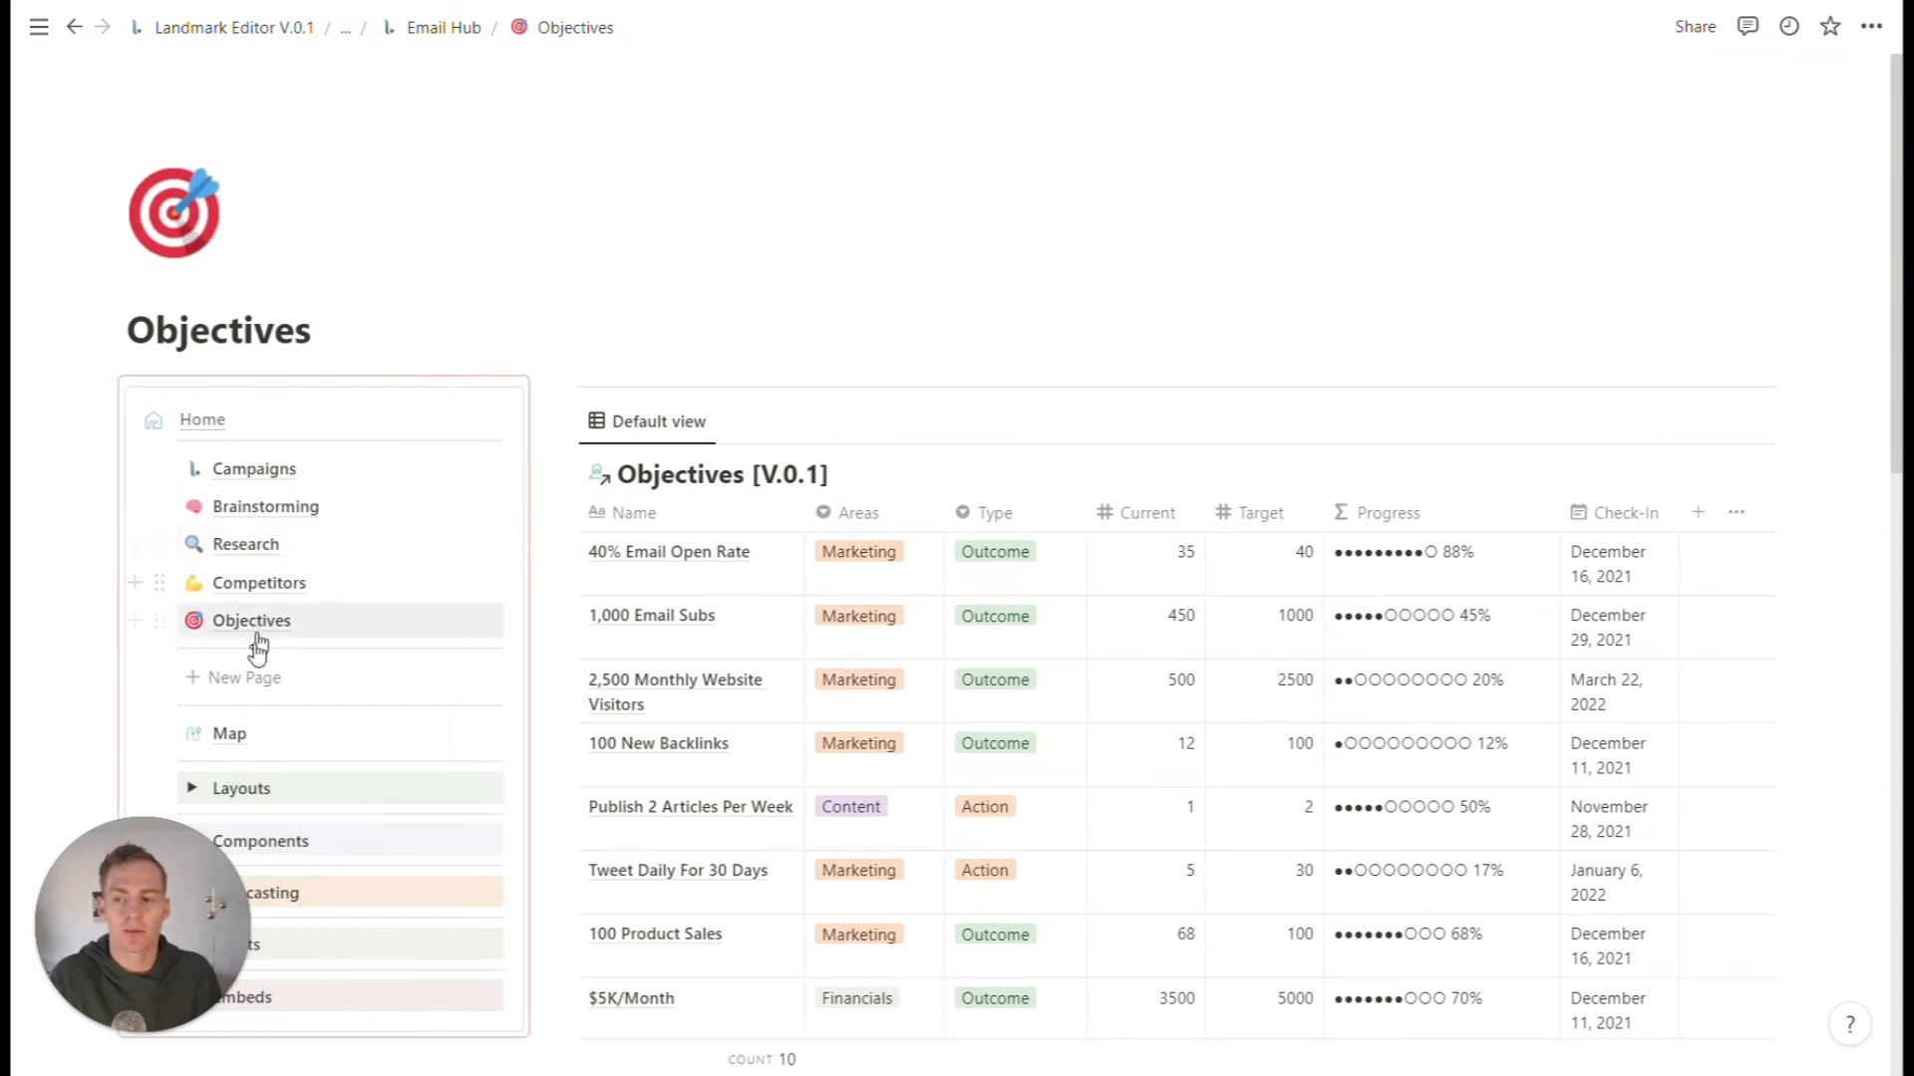
{"action": "scroll", "coordinate": [289, 678], "scroll_direction": "down", "scroll_amount": 1}
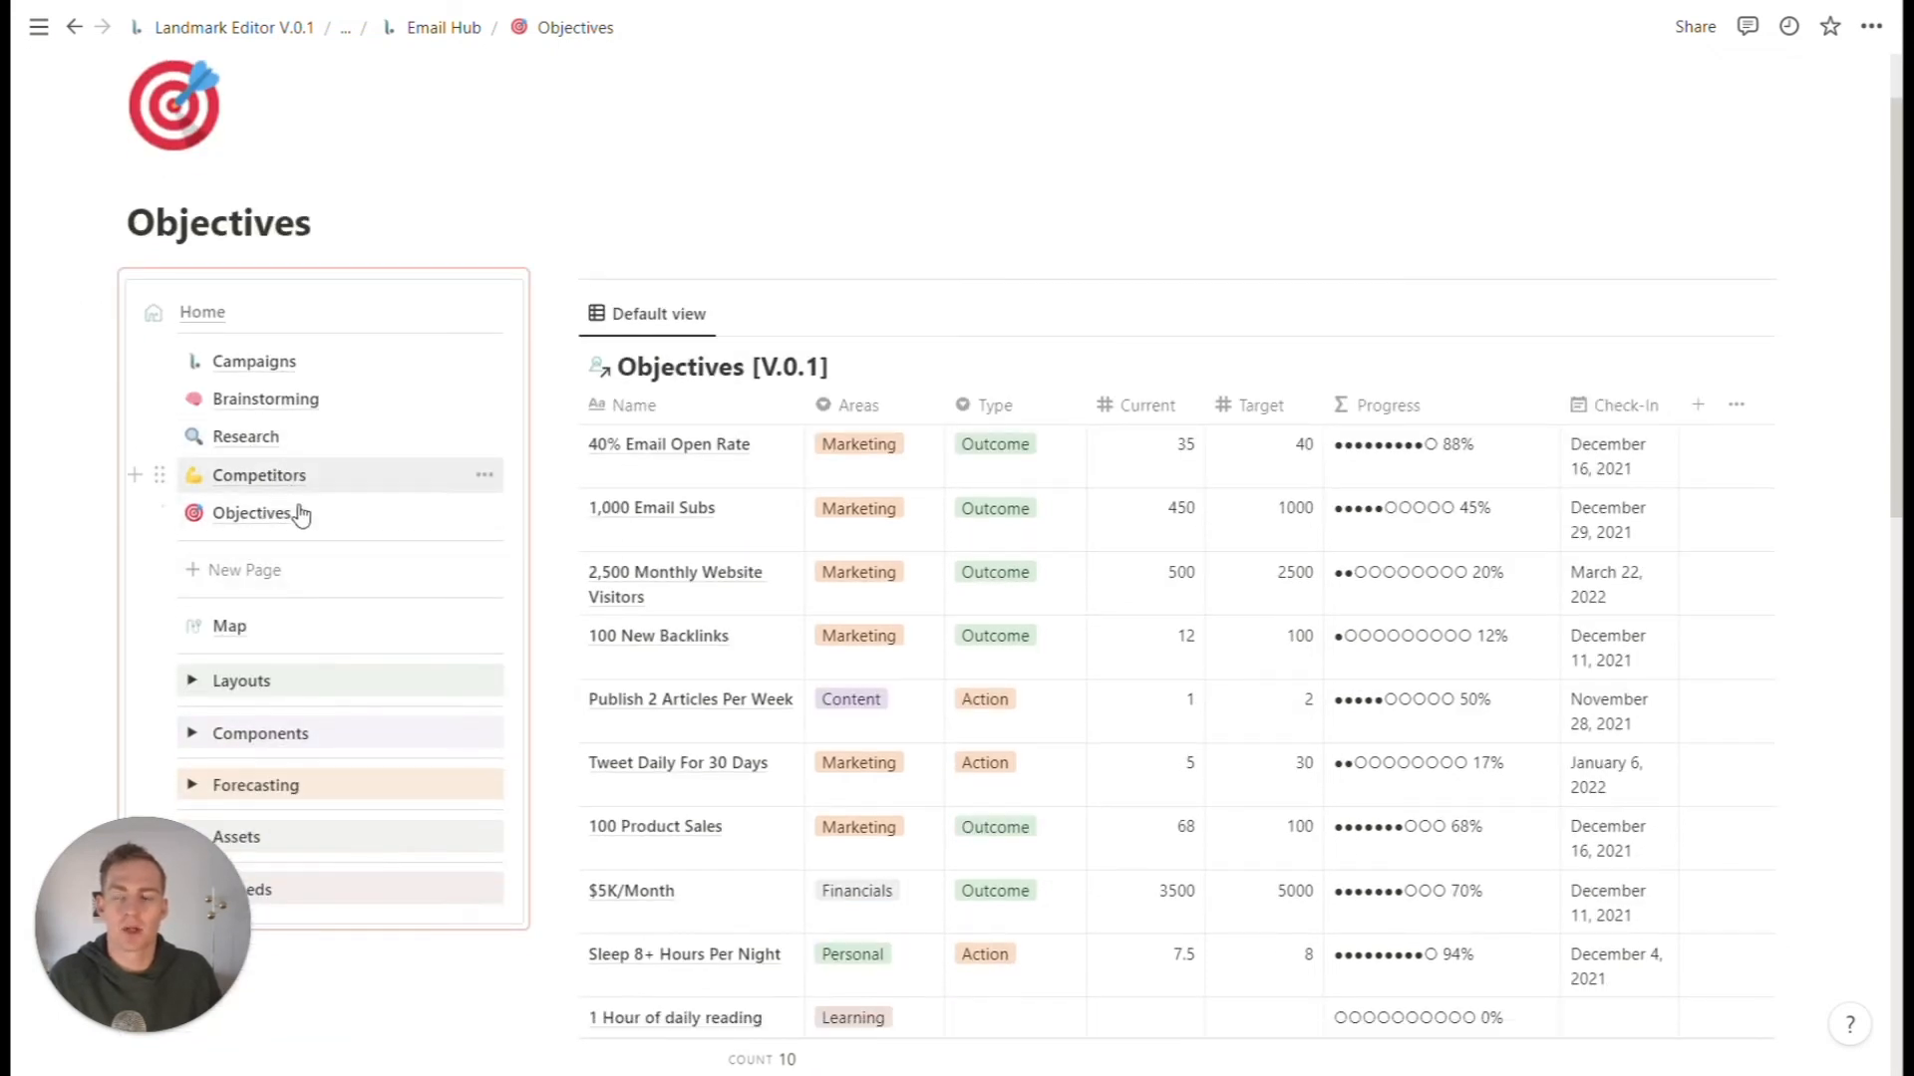
- Create a new page in the Email Hub and title it "Performance"
{"action": "left_click", "coordinate": [301, 572]}
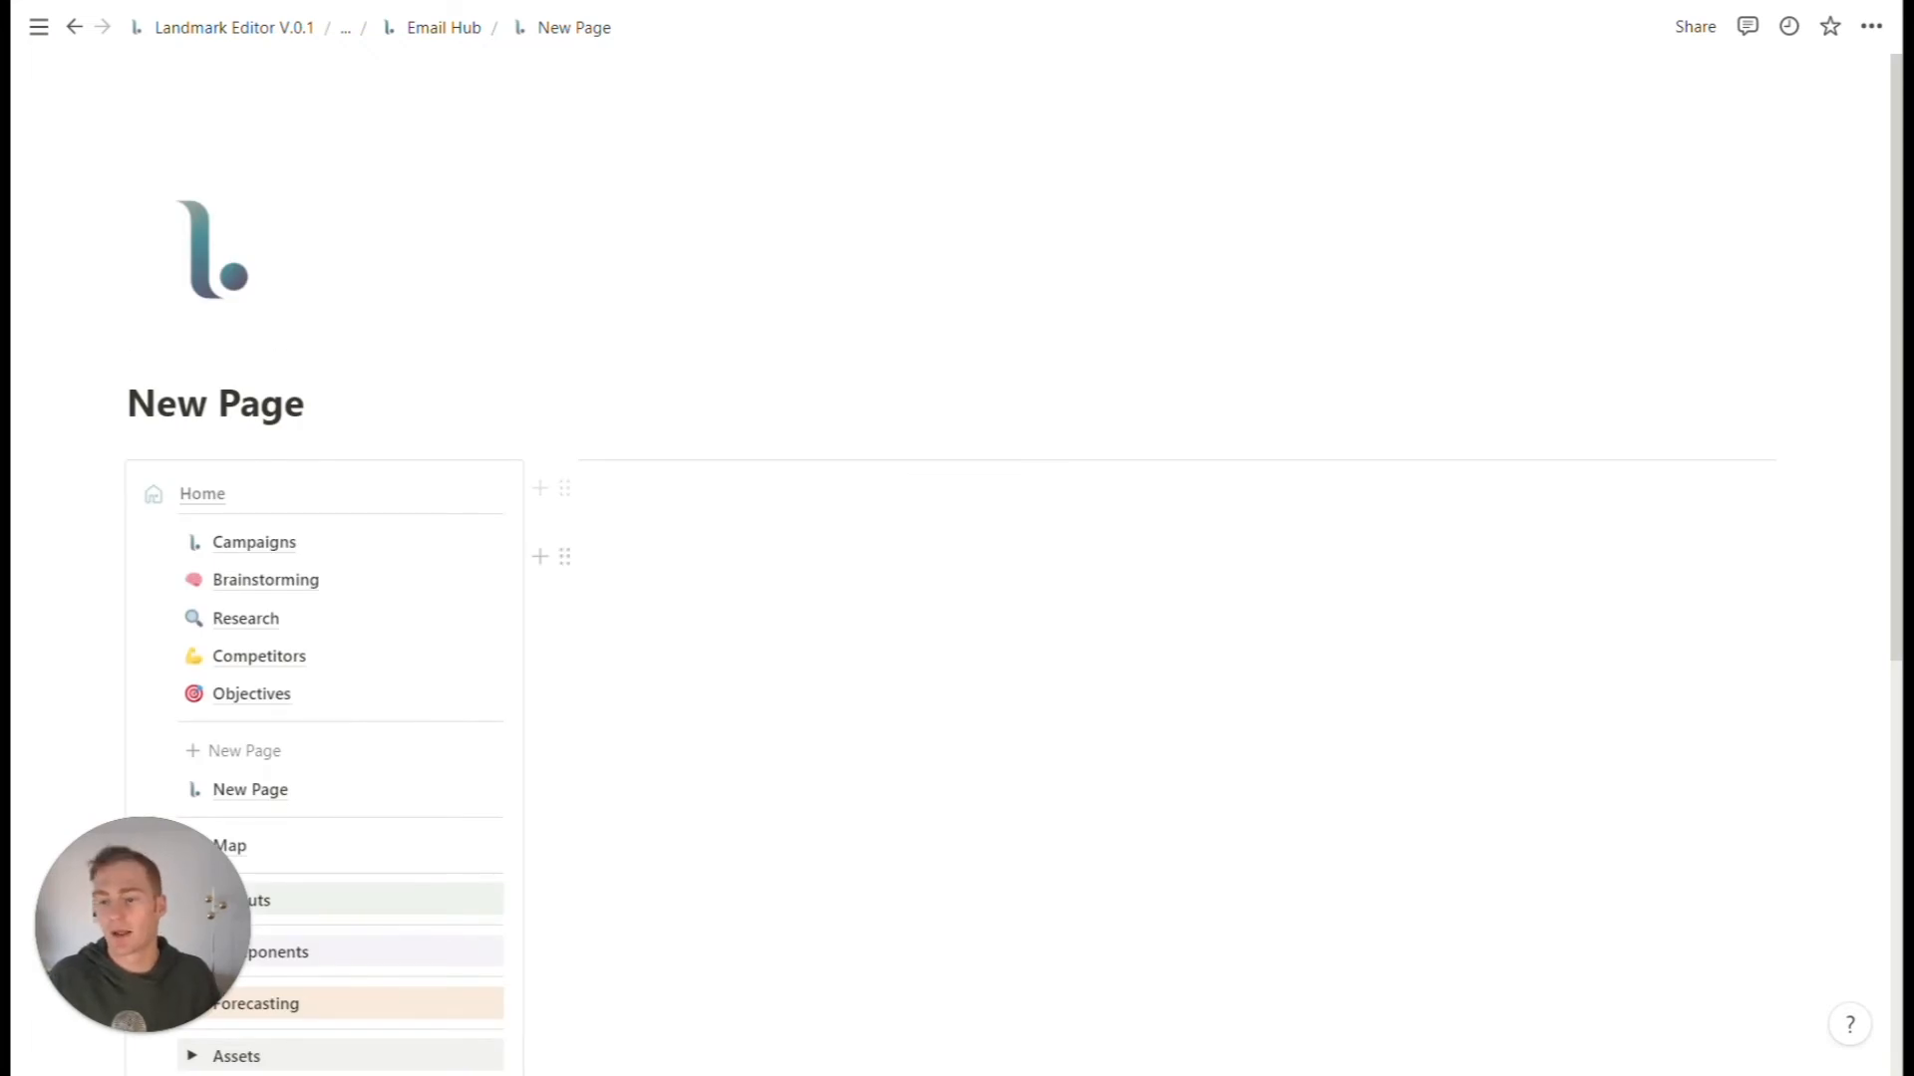
{"action": "scroll", "coordinate": [558, 538], "scroll_direction": "down", "scroll_amount": 1}
{"action": "key", "text": "ctrl+a"}
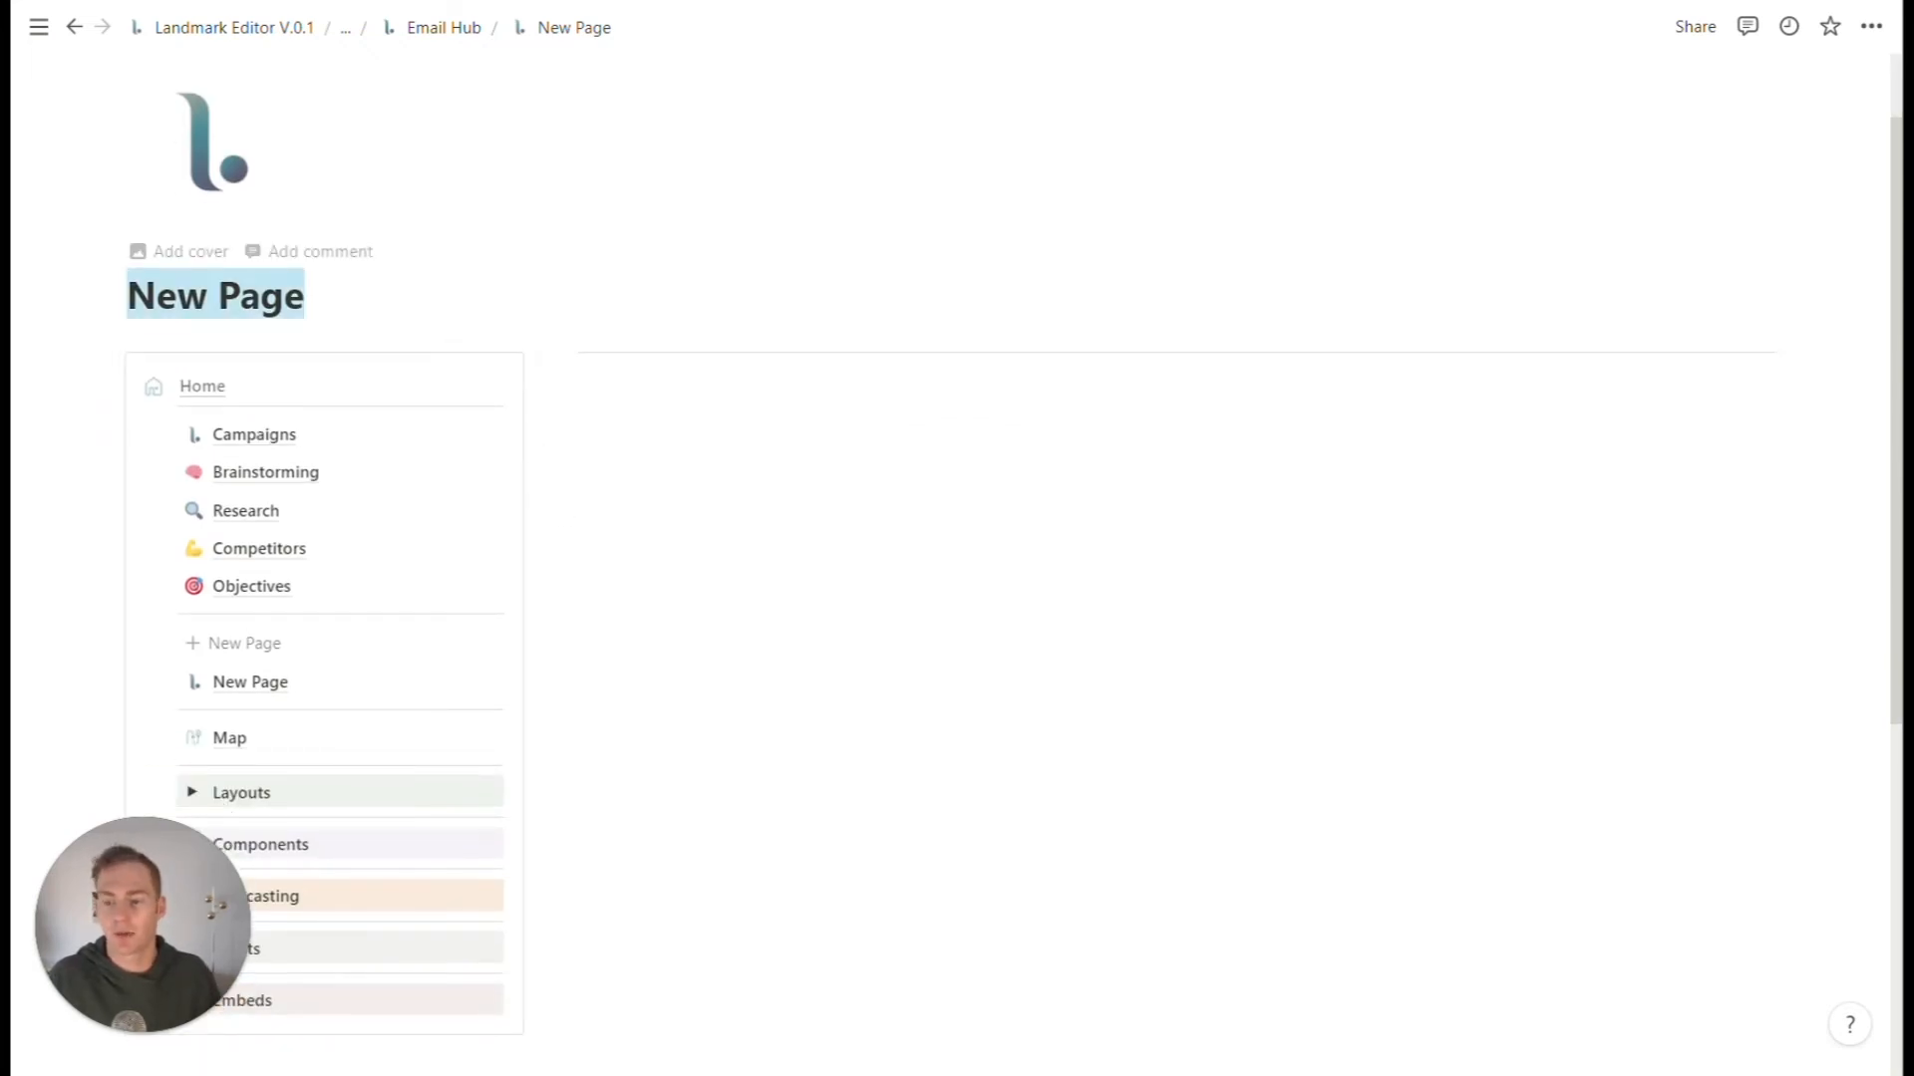
{"action": "type", "text": "Perfrom"}
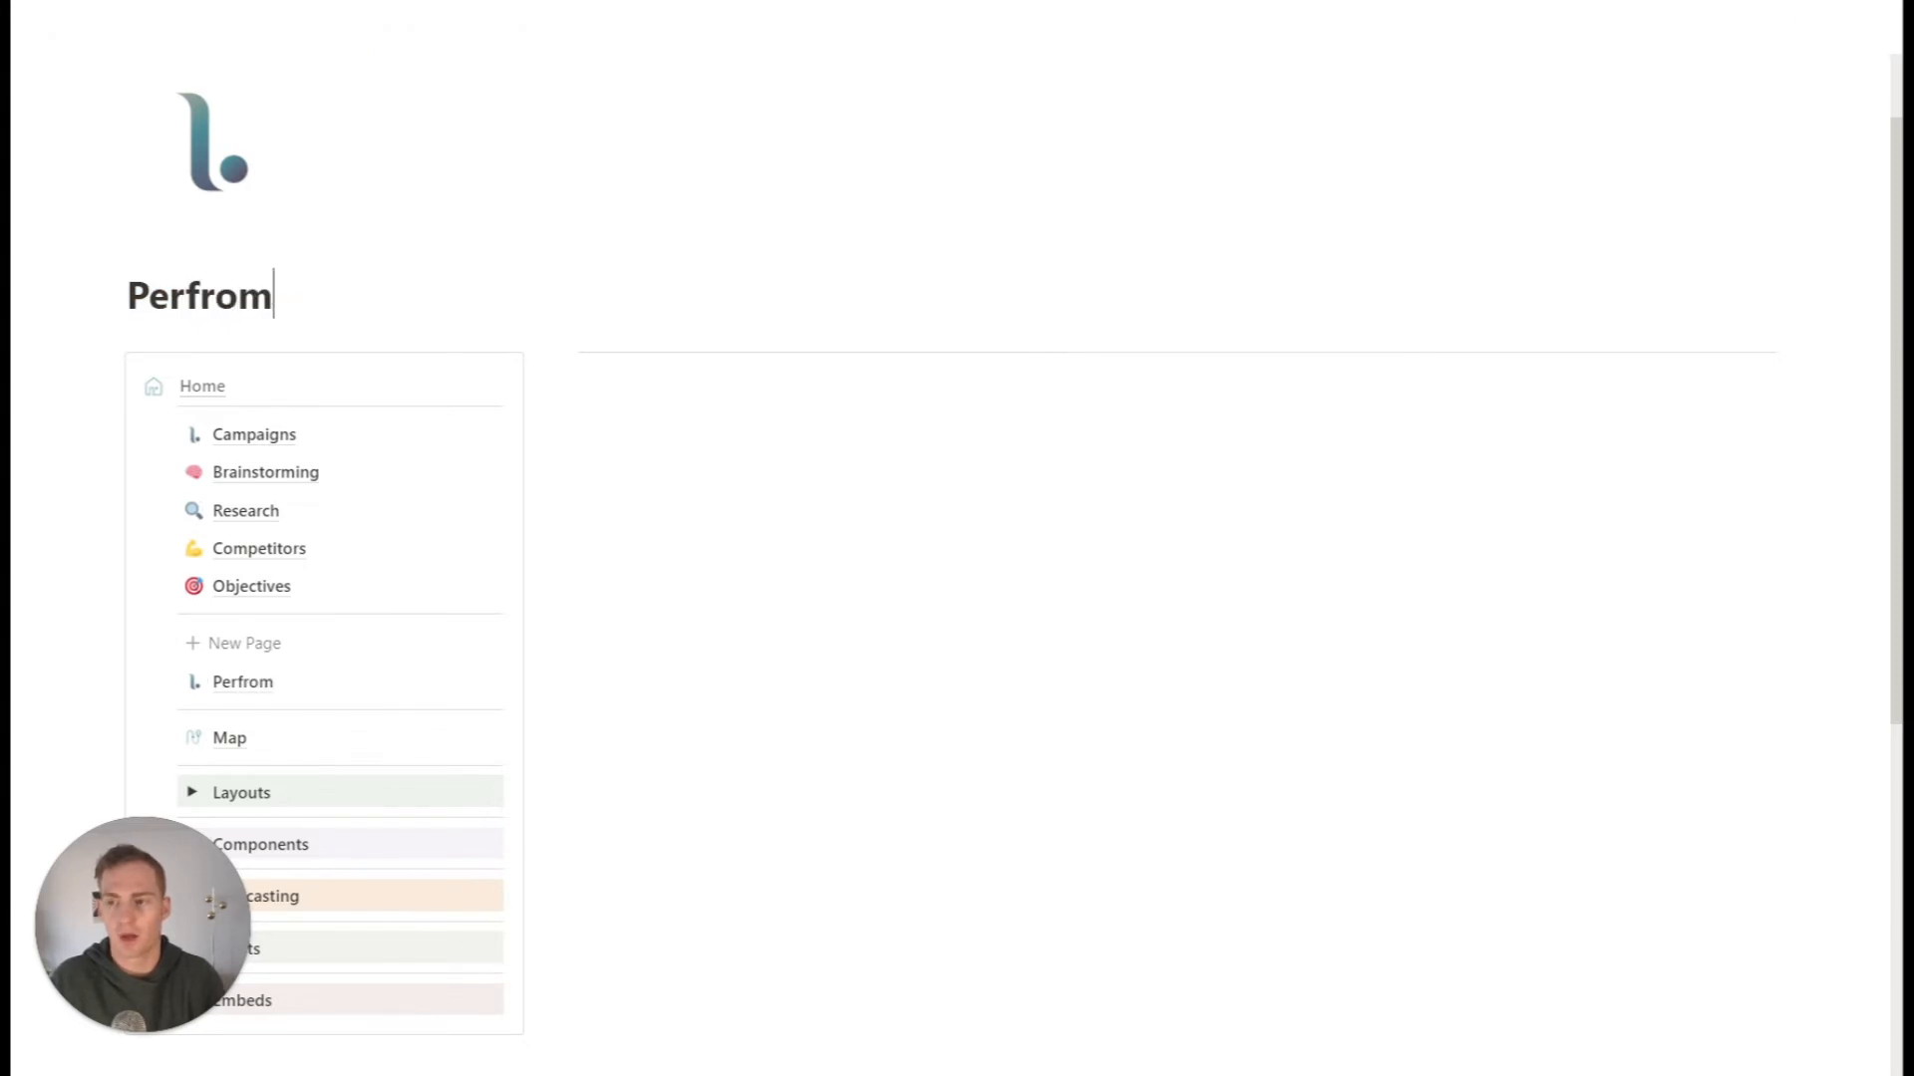
{"action": "key", "text": "BackSpace"}
{"action": "key", "text": "BackSpace"}
{"action": "key", "text": "BackSpace"}
{"action": "type", "text": "ormance"}
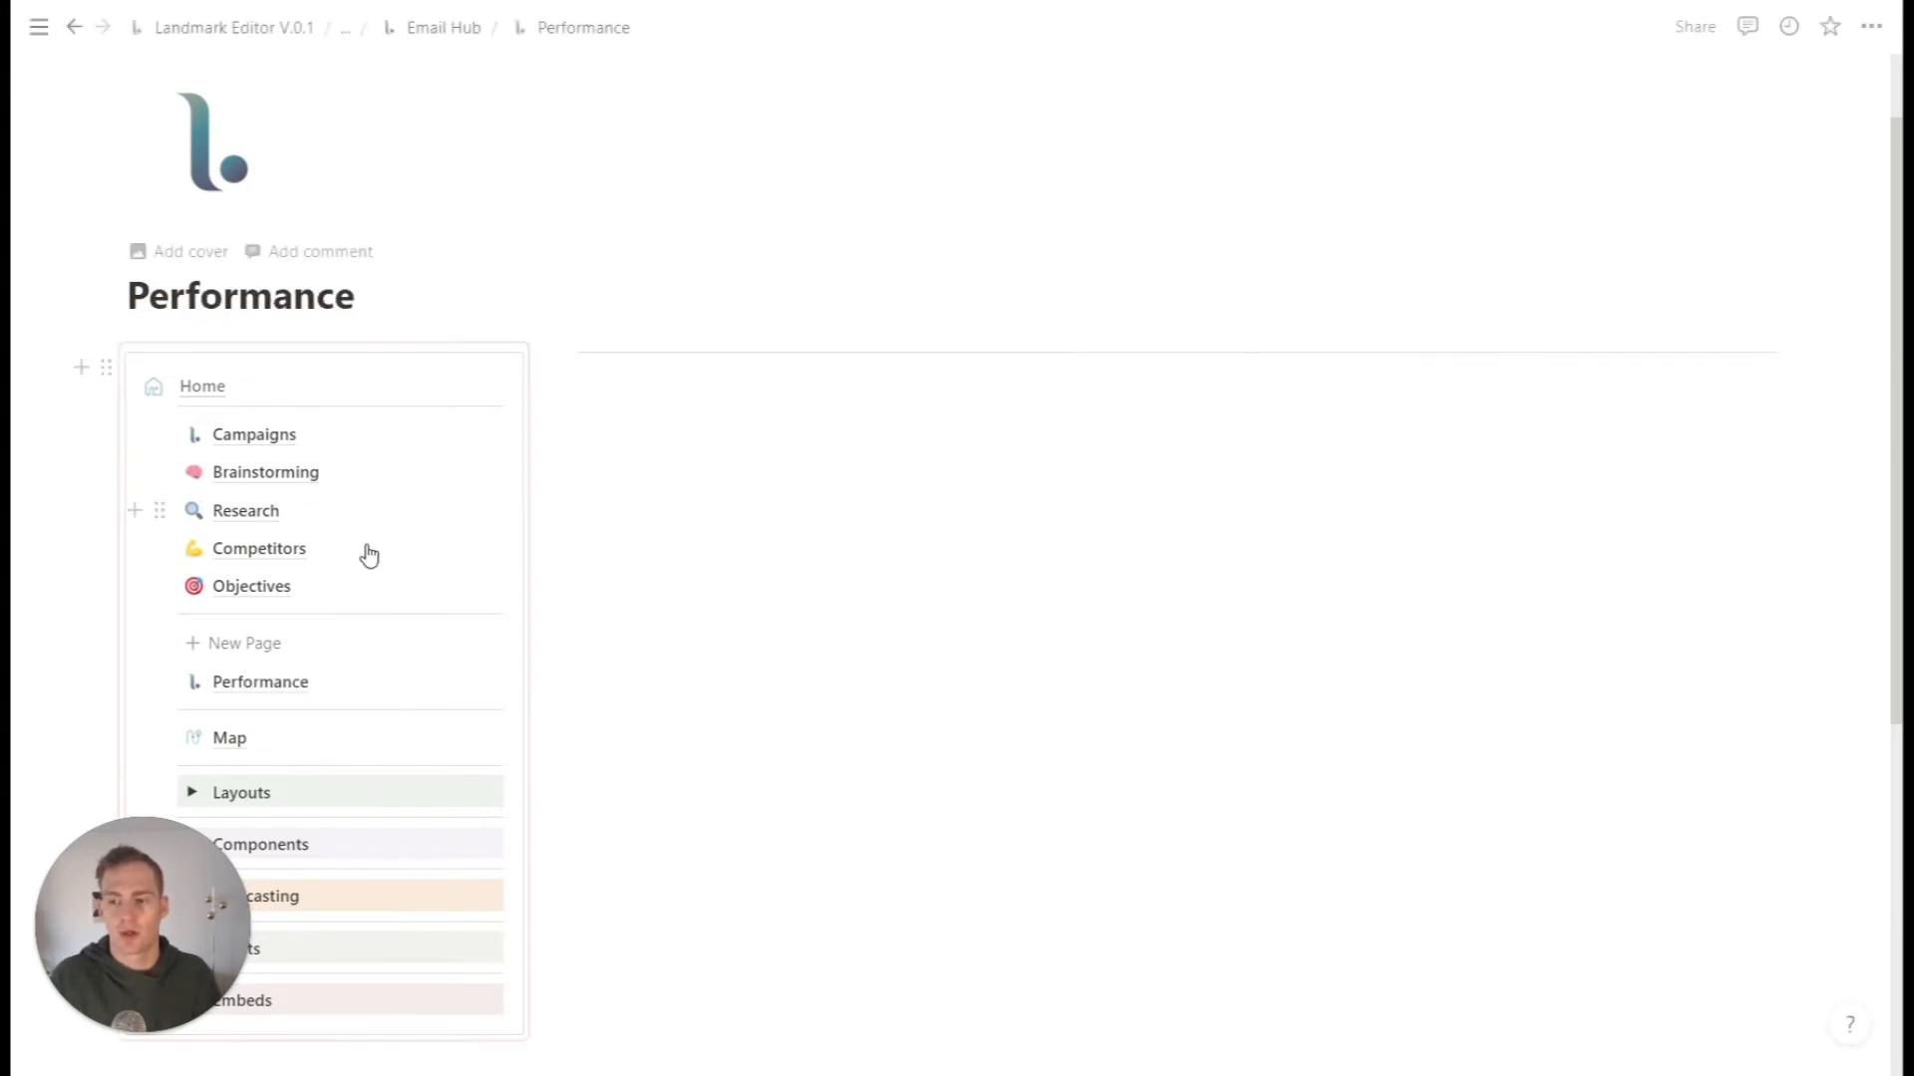
- Insert the All Objectives component with its Default view, move it into the Performance page's main column, and collapse Components
{"action": "scroll", "coordinate": [363, 551], "scroll_direction": "down", "scroll_amount": 2}
{"action": "left_click", "coordinate": [244, 620]}
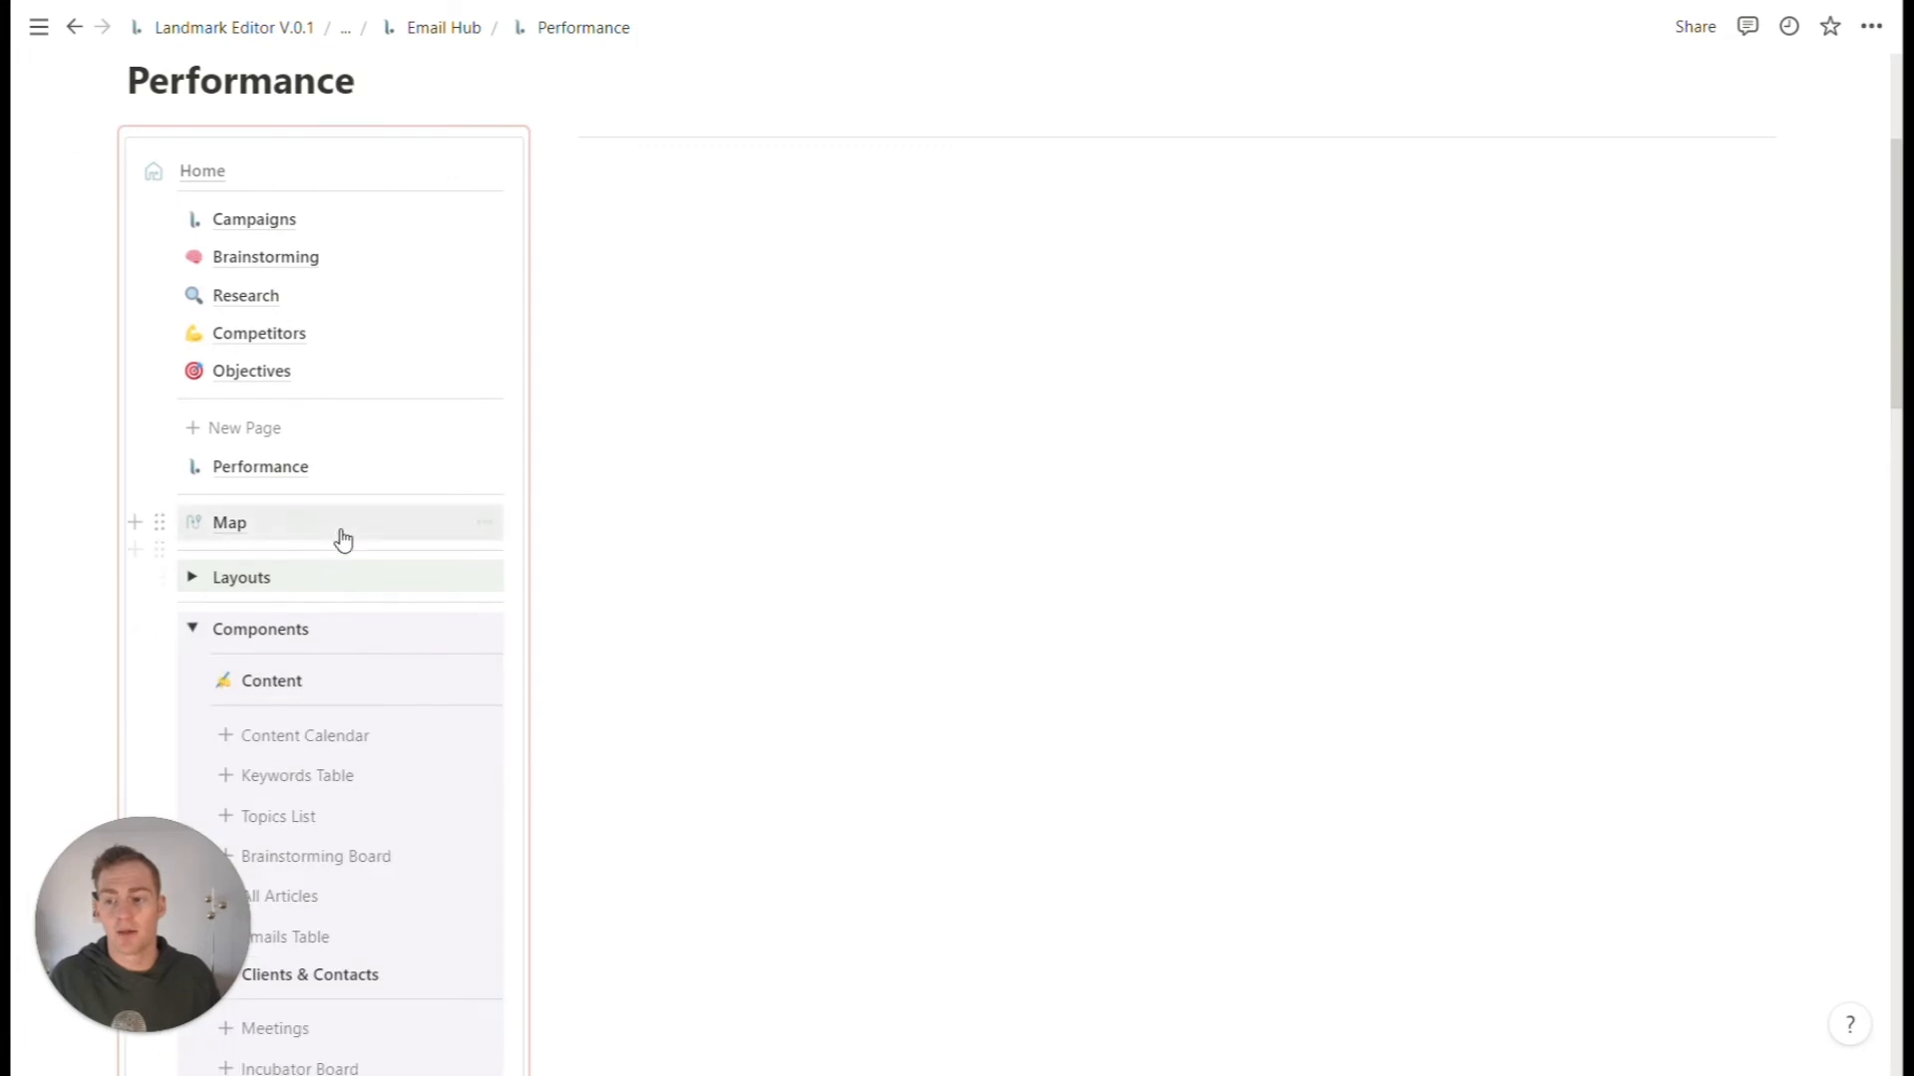
{"action": "scroll", "coordinate": [359, 558], "scroll_direction": "down", "scroll_amount": 7}
{"action": "scroll", "coordinate": [370, 573], "scroll_direction": "down", "scroll_amount": 2}
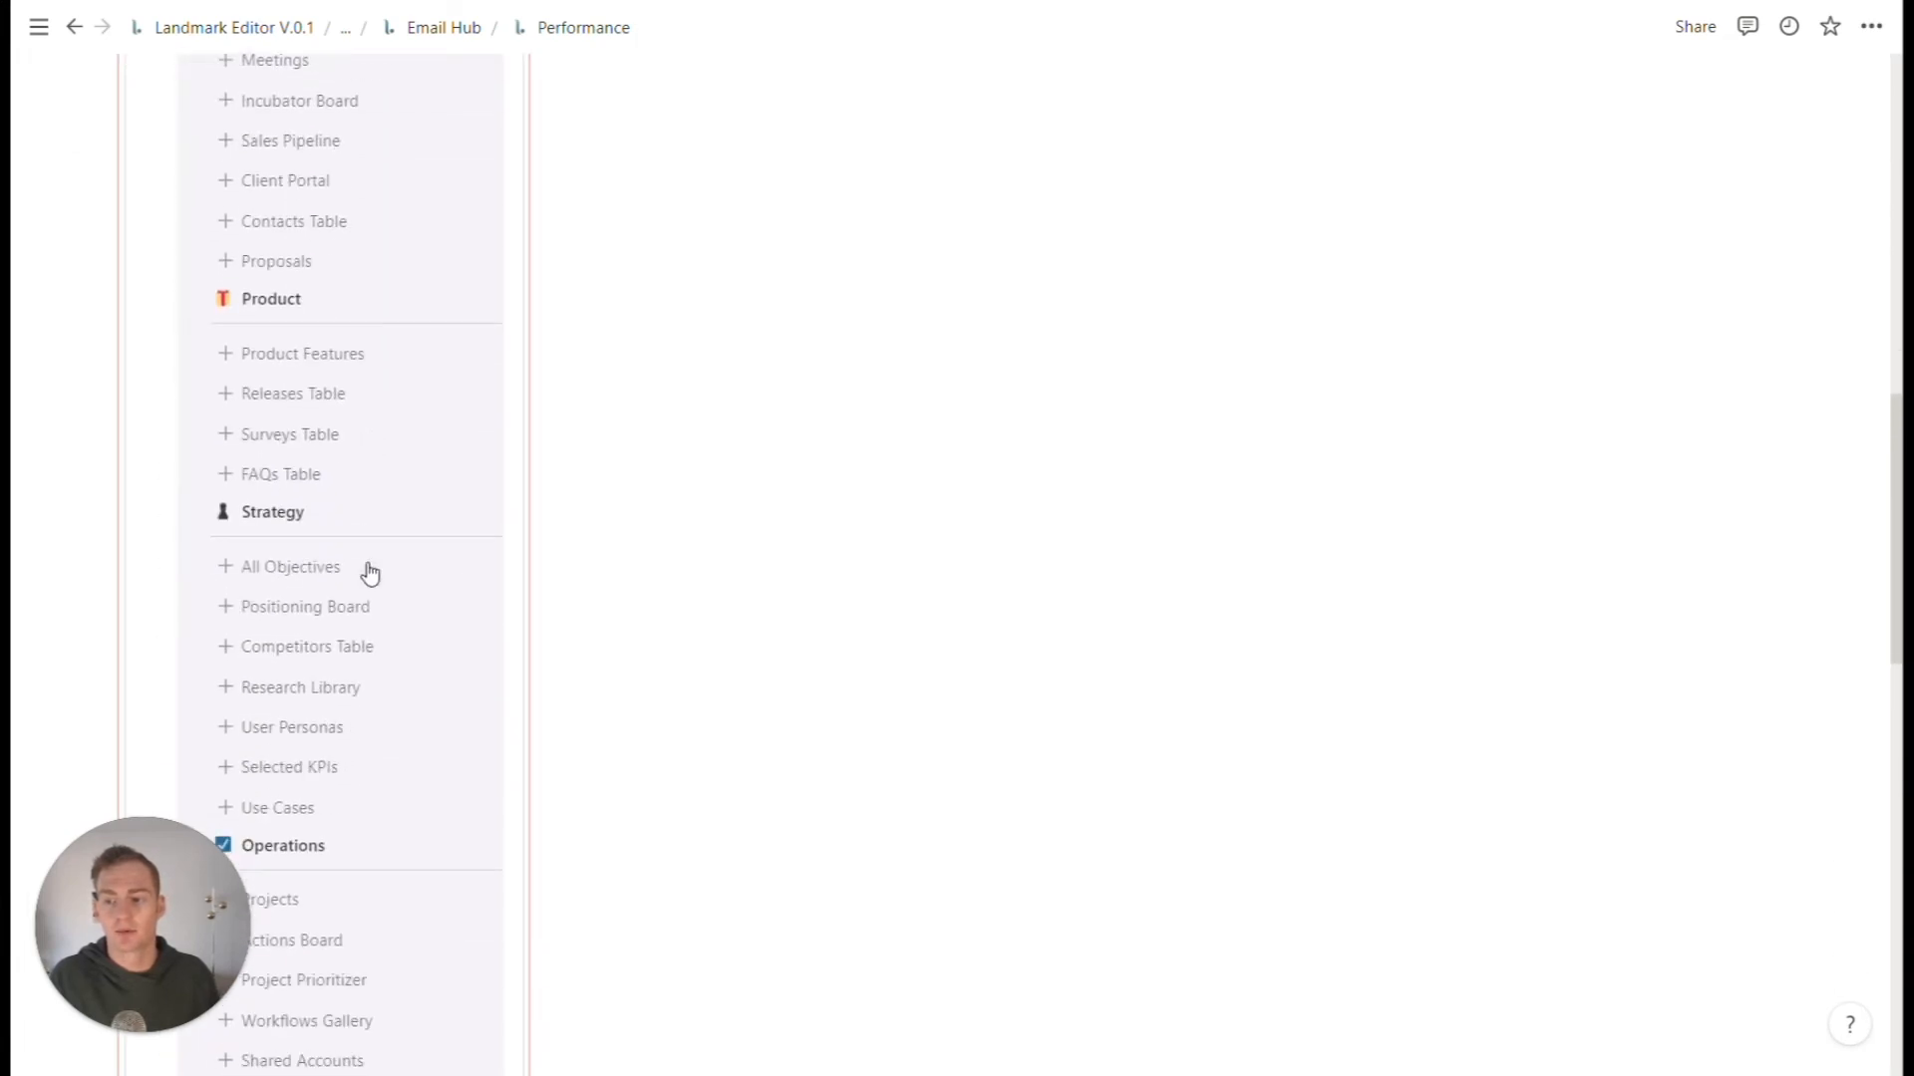
{"action": "left_click", "coordinate": [290, 572]}
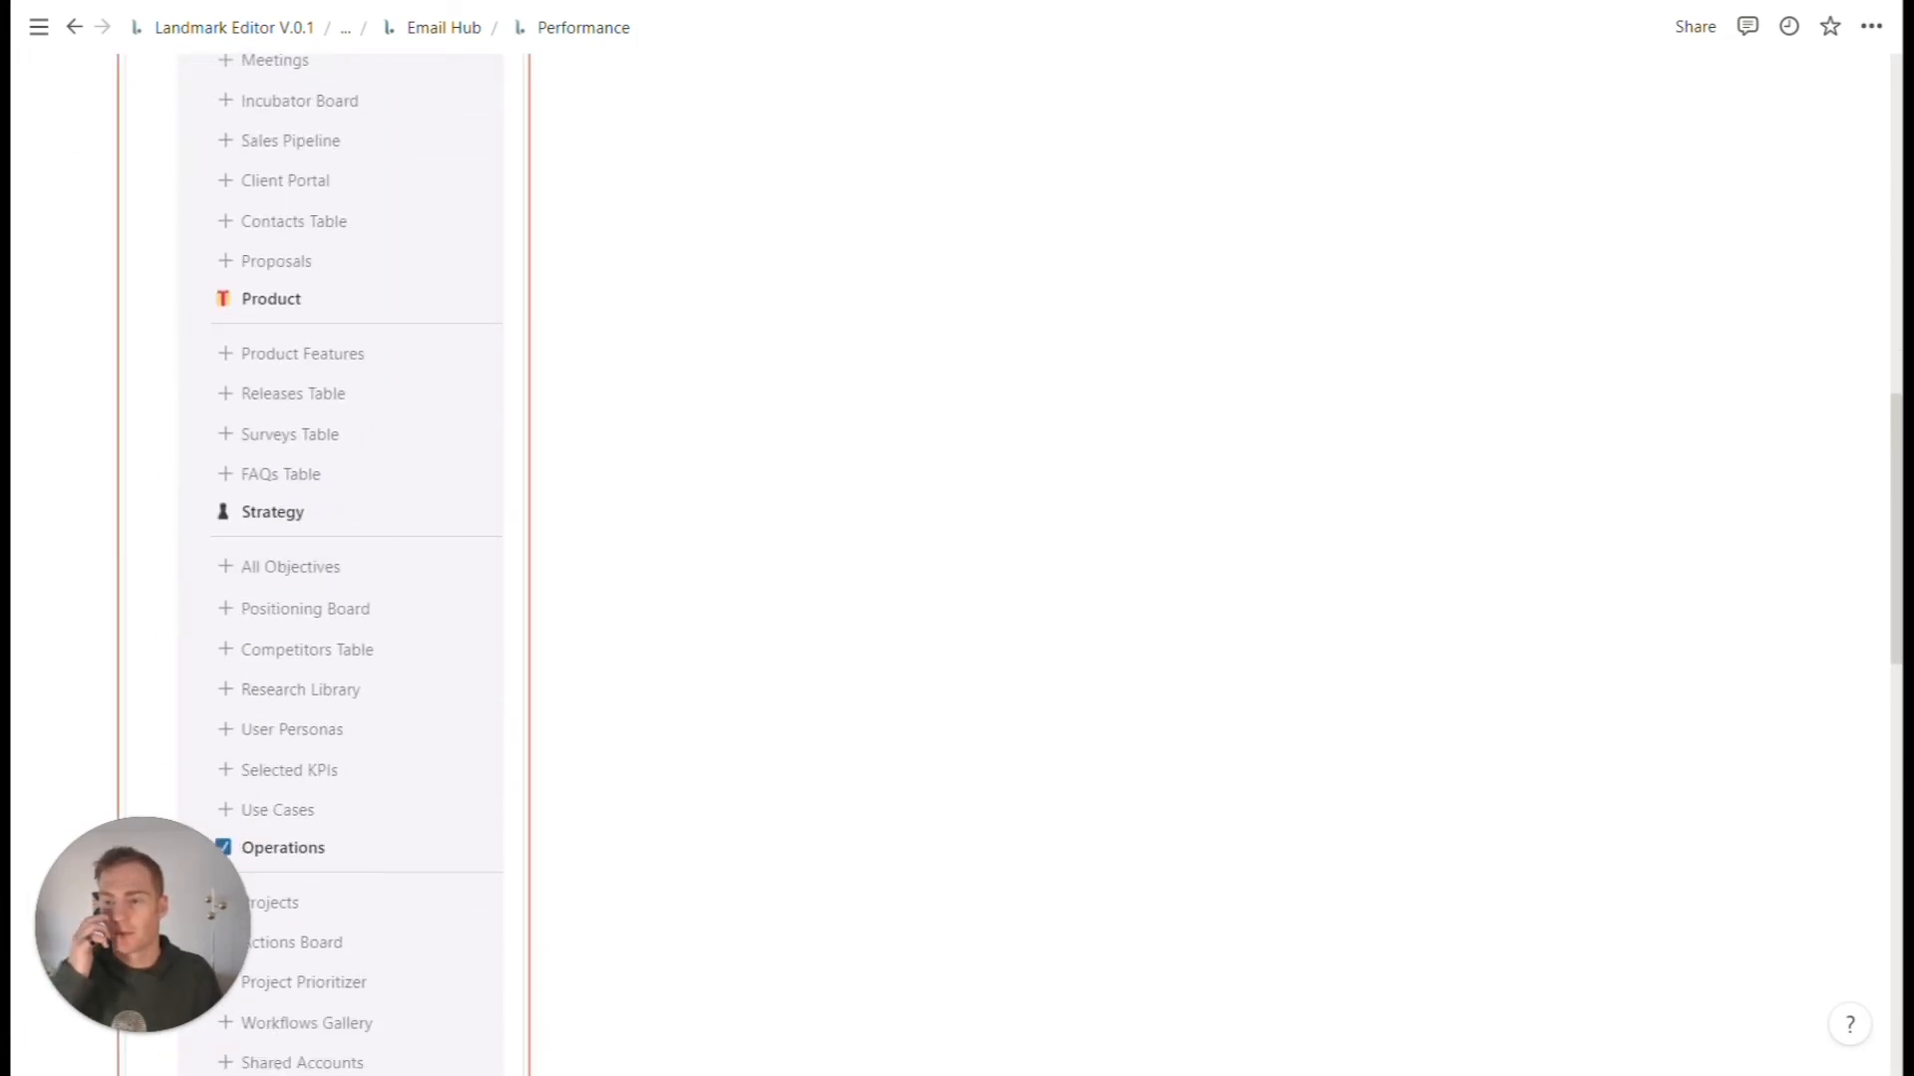
{"action": "left_click", "coordinate": [759, 298]}
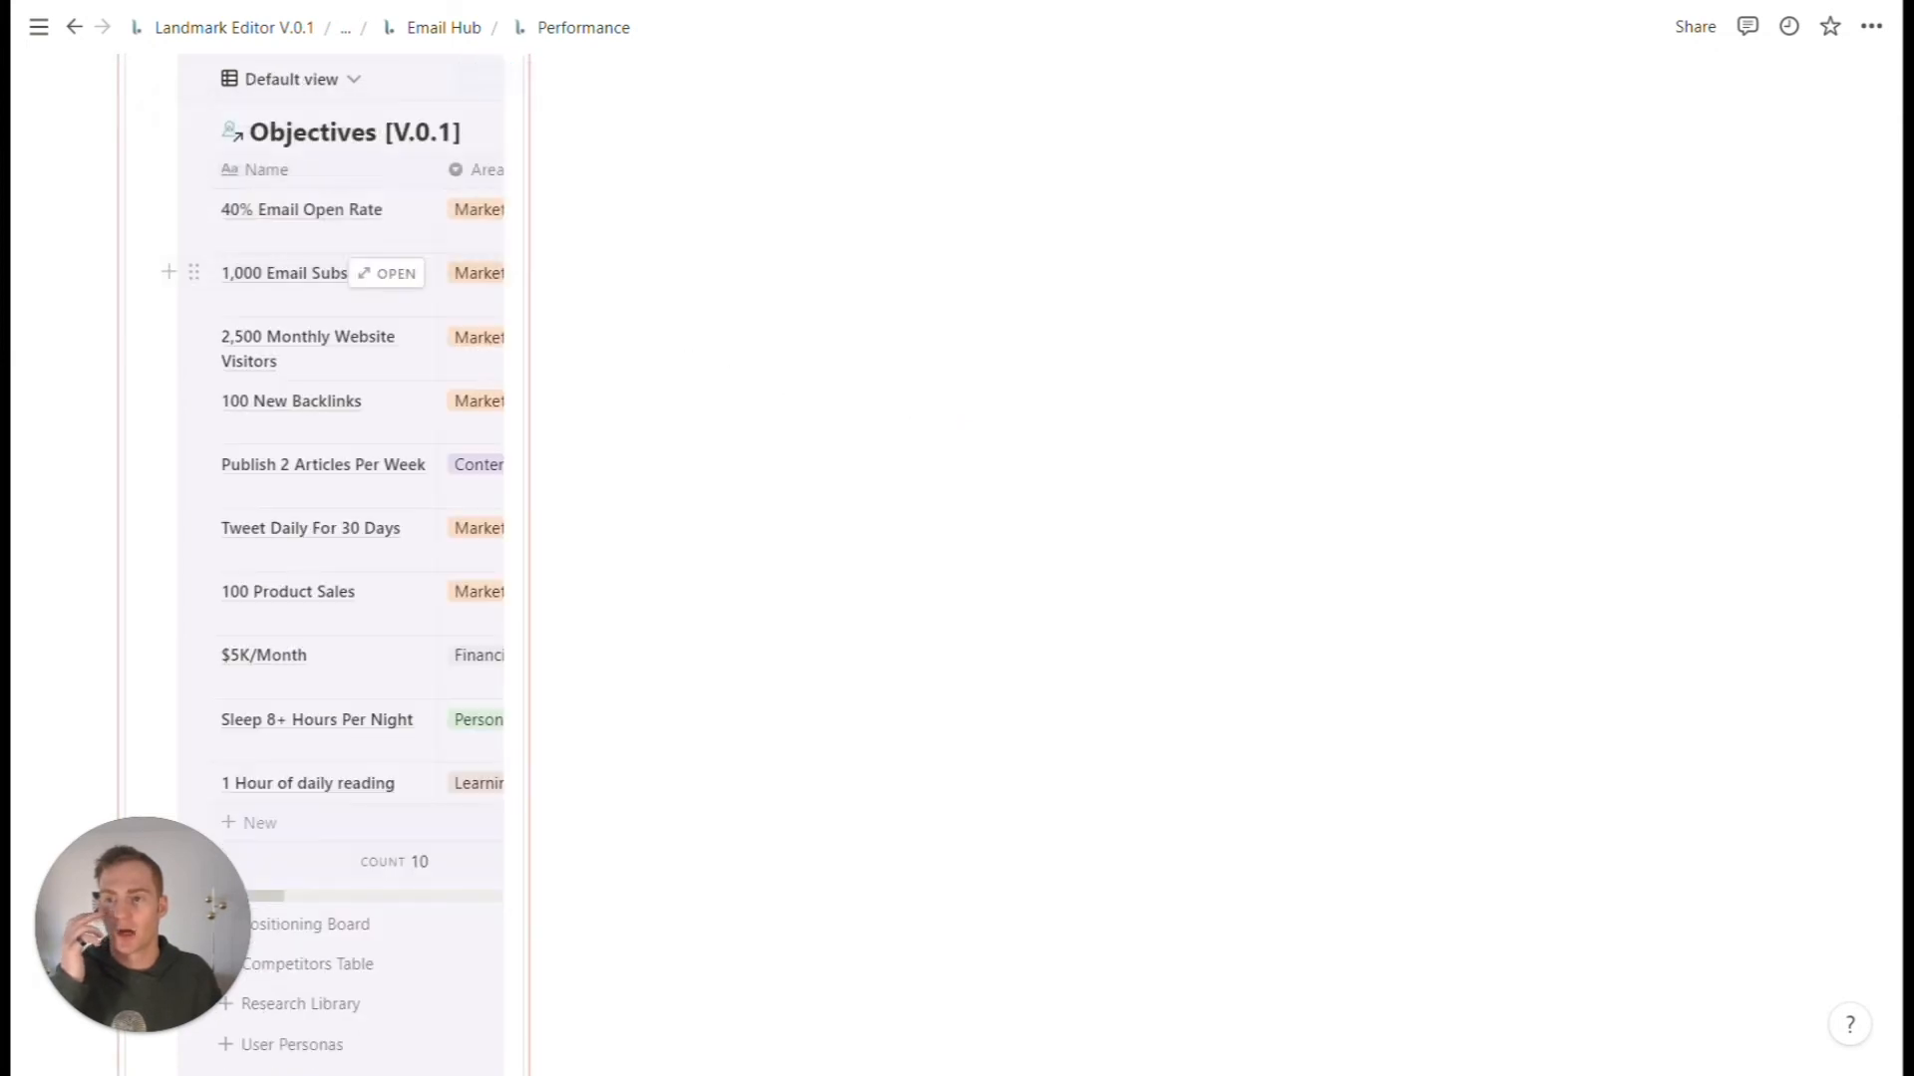
{"action": "scroll", "coordinate": [327, 380], "scroll_direction": "up", "scroll_amount": 2}
{"action": "left_click_drag", "start_coordinate": [194, 292], "coordinate": [727, 178]}
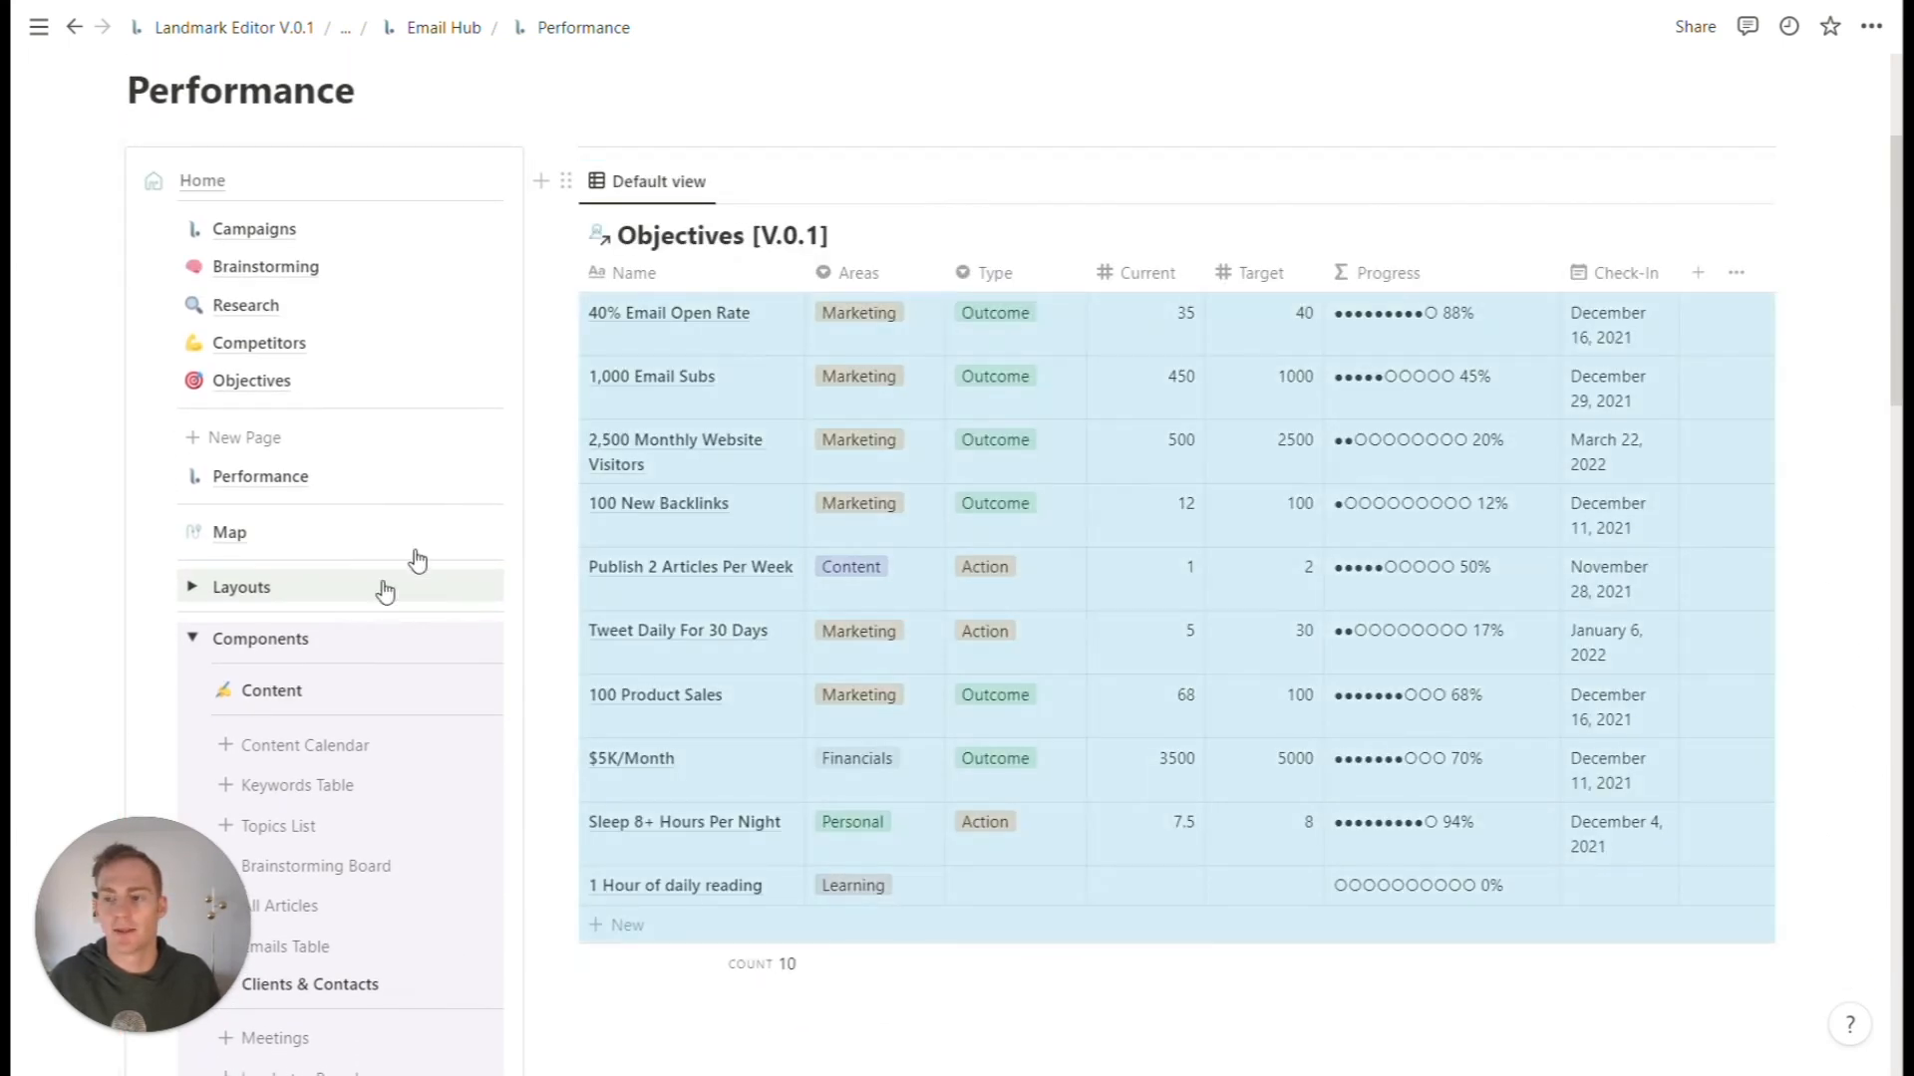
{"action": "left_click", "coordinate": [197, 646]}
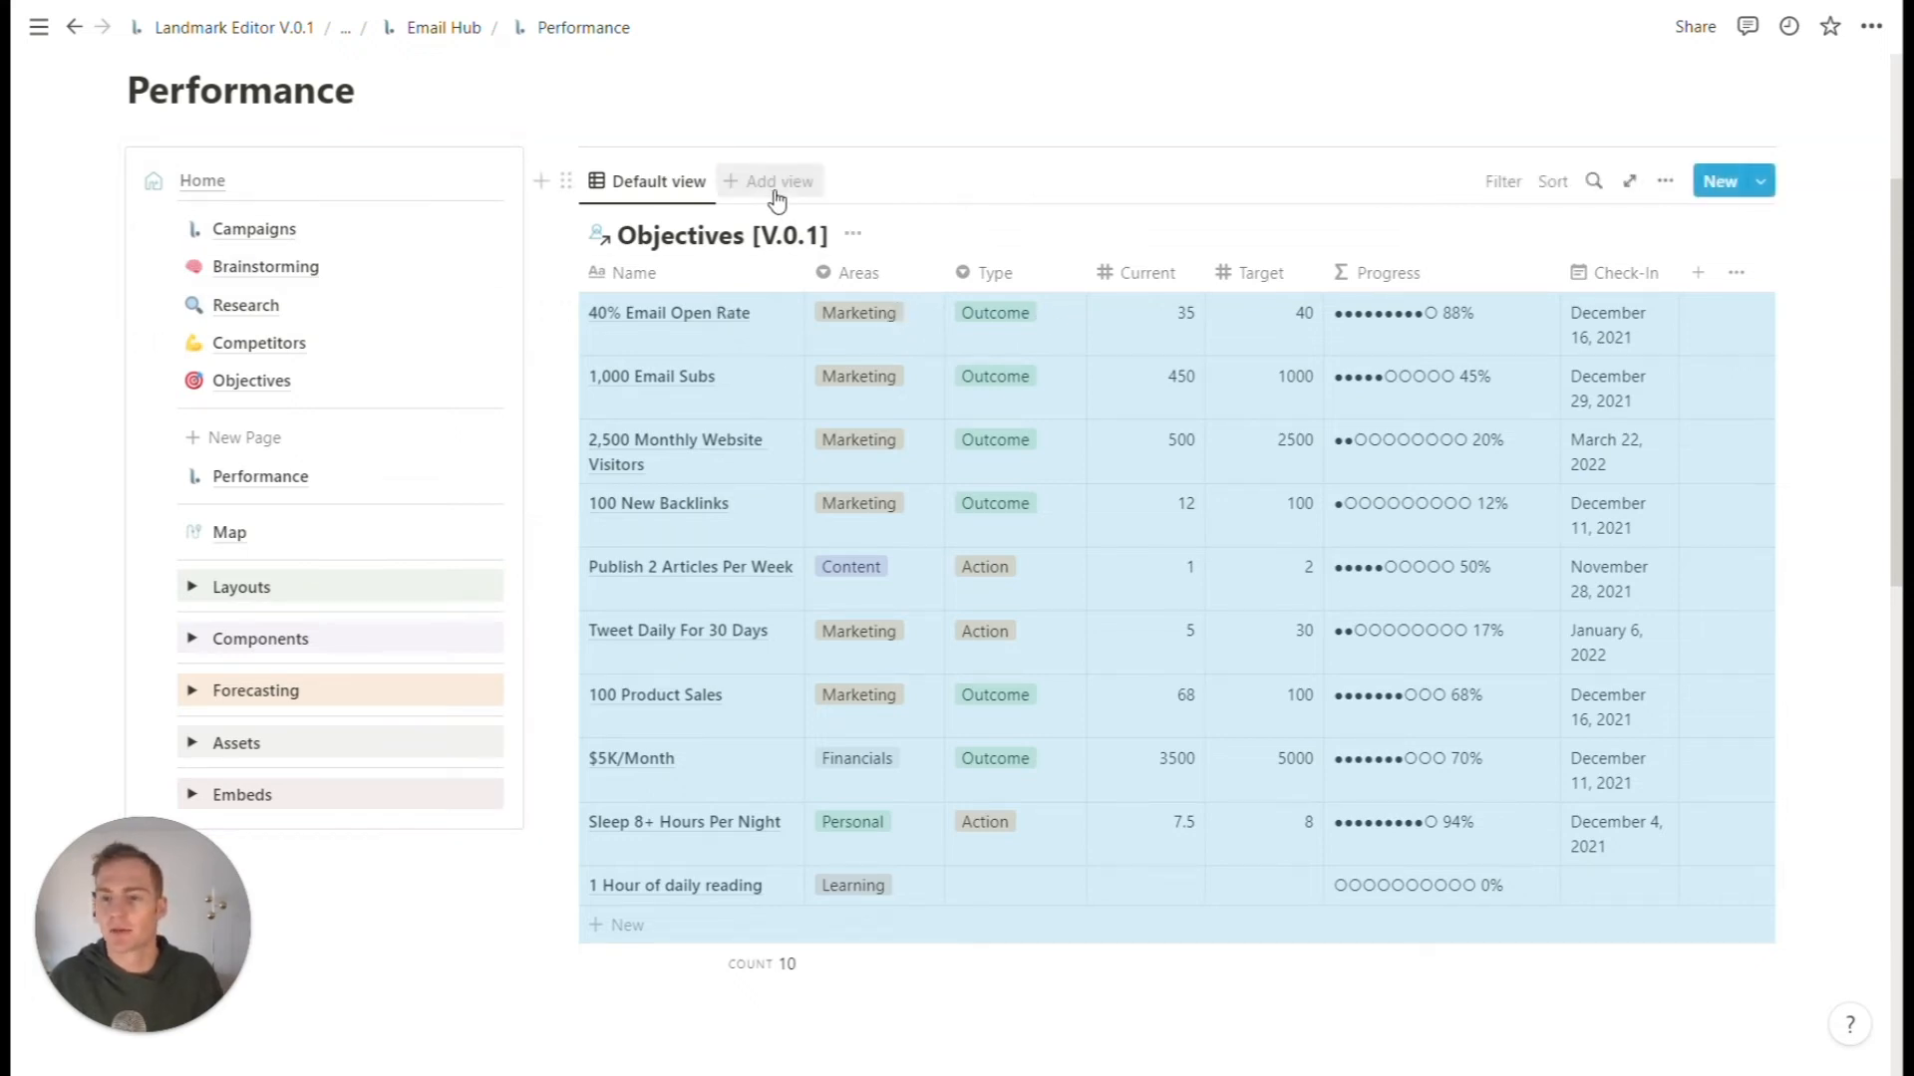
- Change the Objectives view on the Performance page to the Gallery layout with Card preview set to None
{"action": "left_click", "coordinate": [1664, 183]}
{"action": "left_click", "coordinate": [1593, 359]}
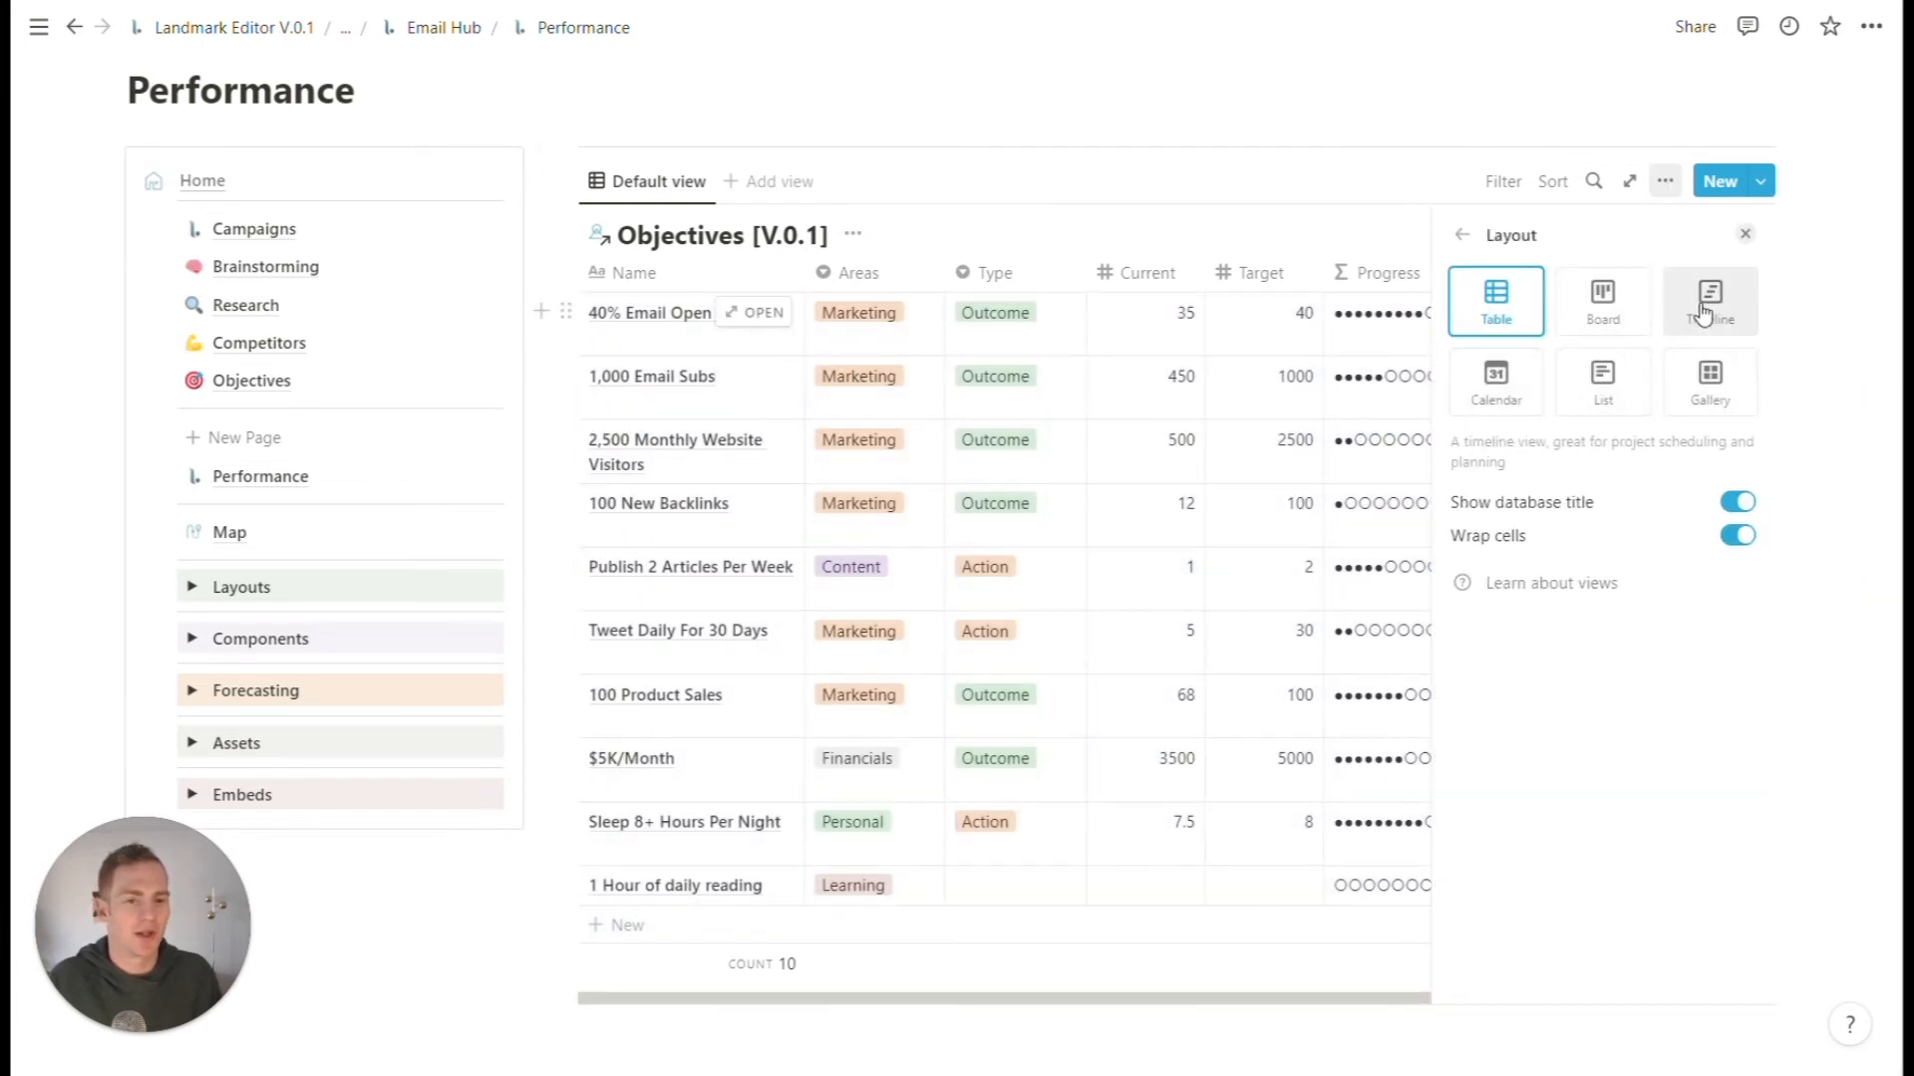
{"action": "left_click", "coordinate": [1710, 376]}
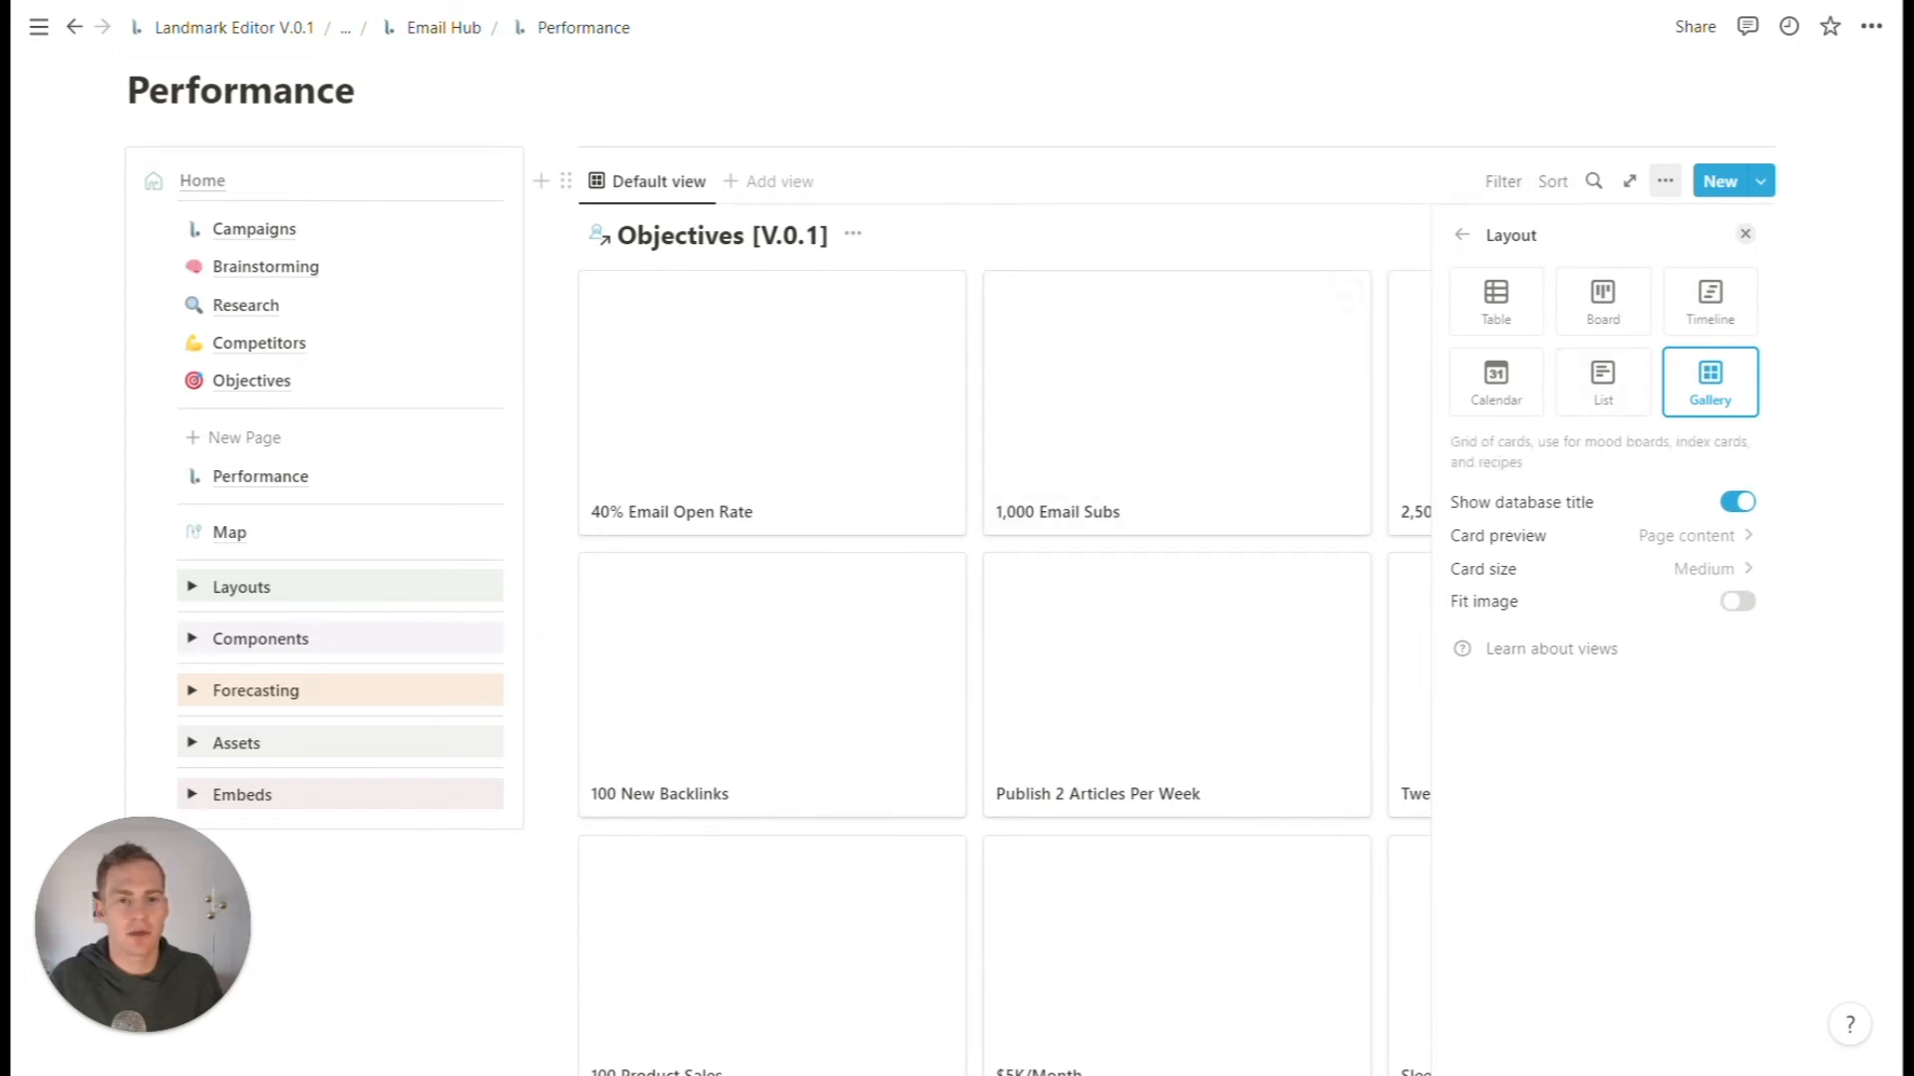
{"action": "left_click", "coordinate": [1714, 567]}
{"action": "left_click", "coordinate": [1713, 543]}
{"action": "left_click", "coordinate": [1711, 538]}
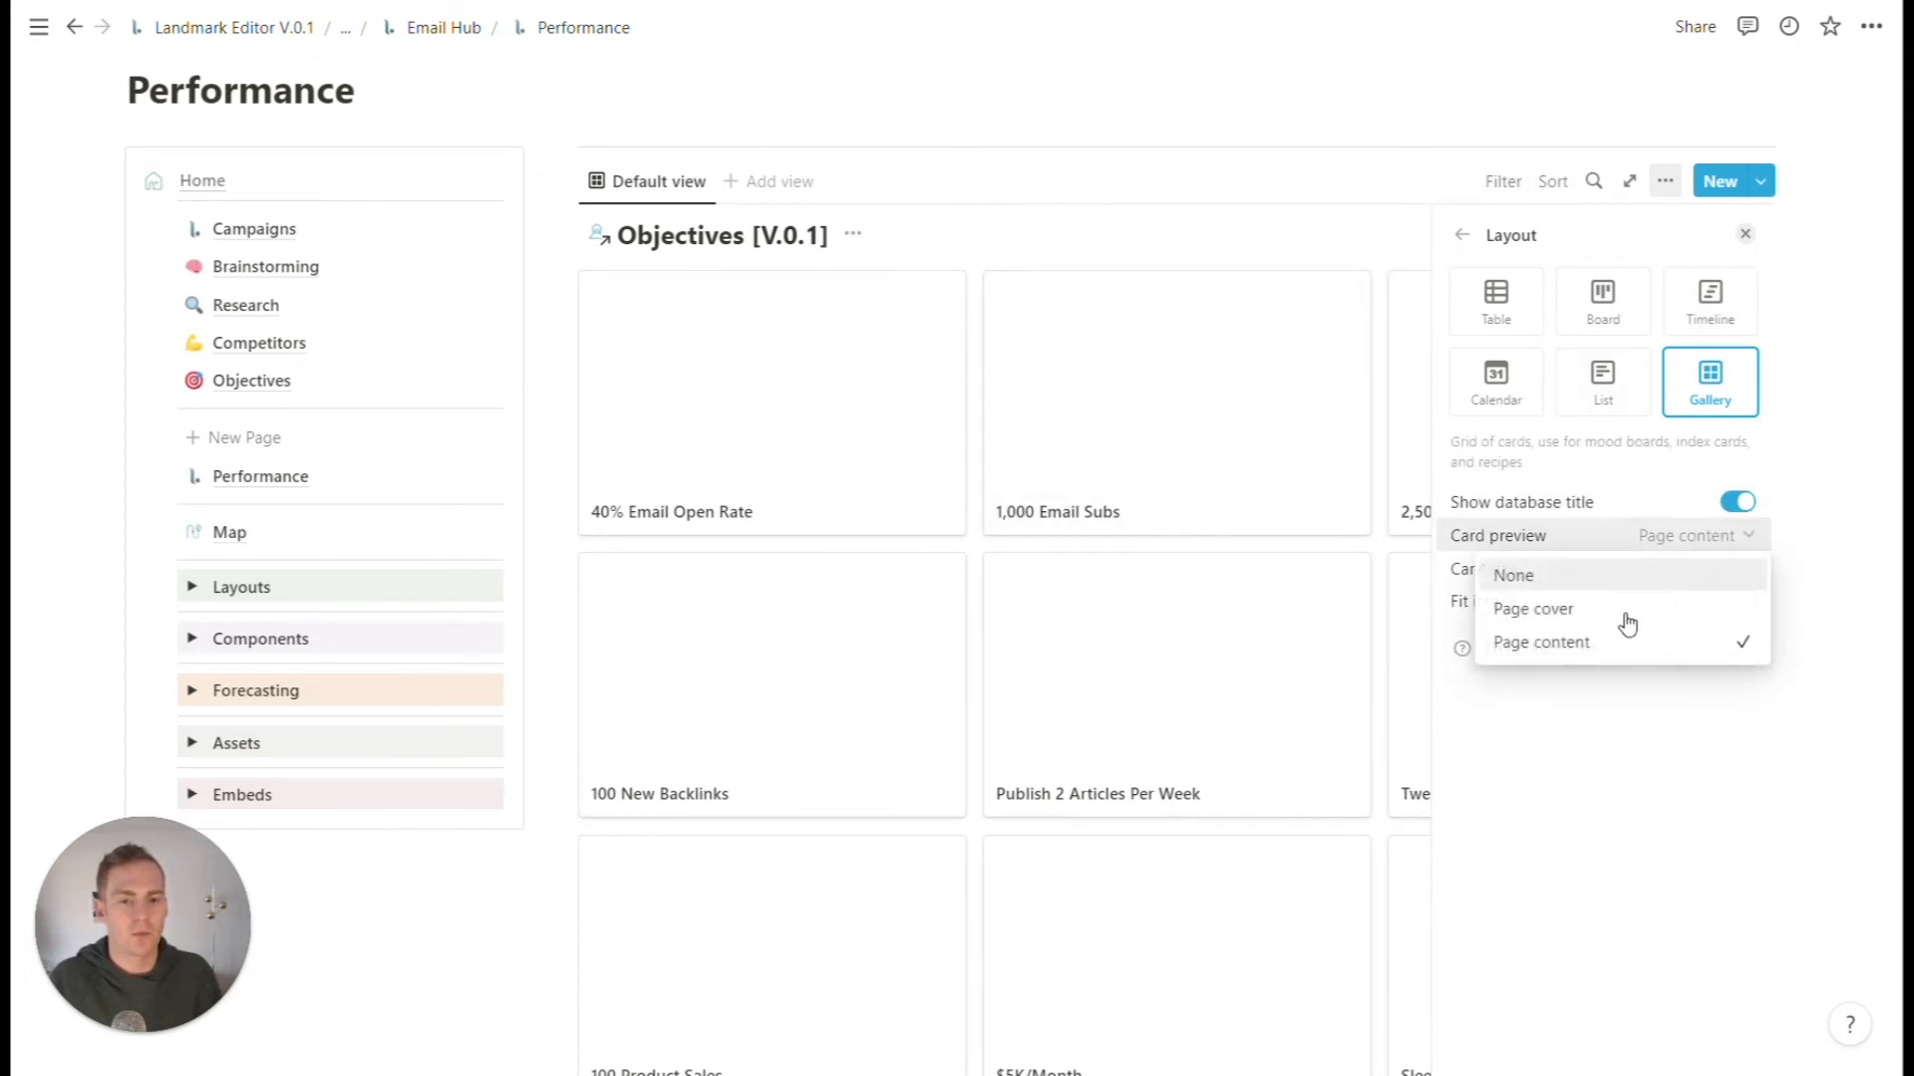
{"action": "left_click", "coordinate": [1614, 587]}
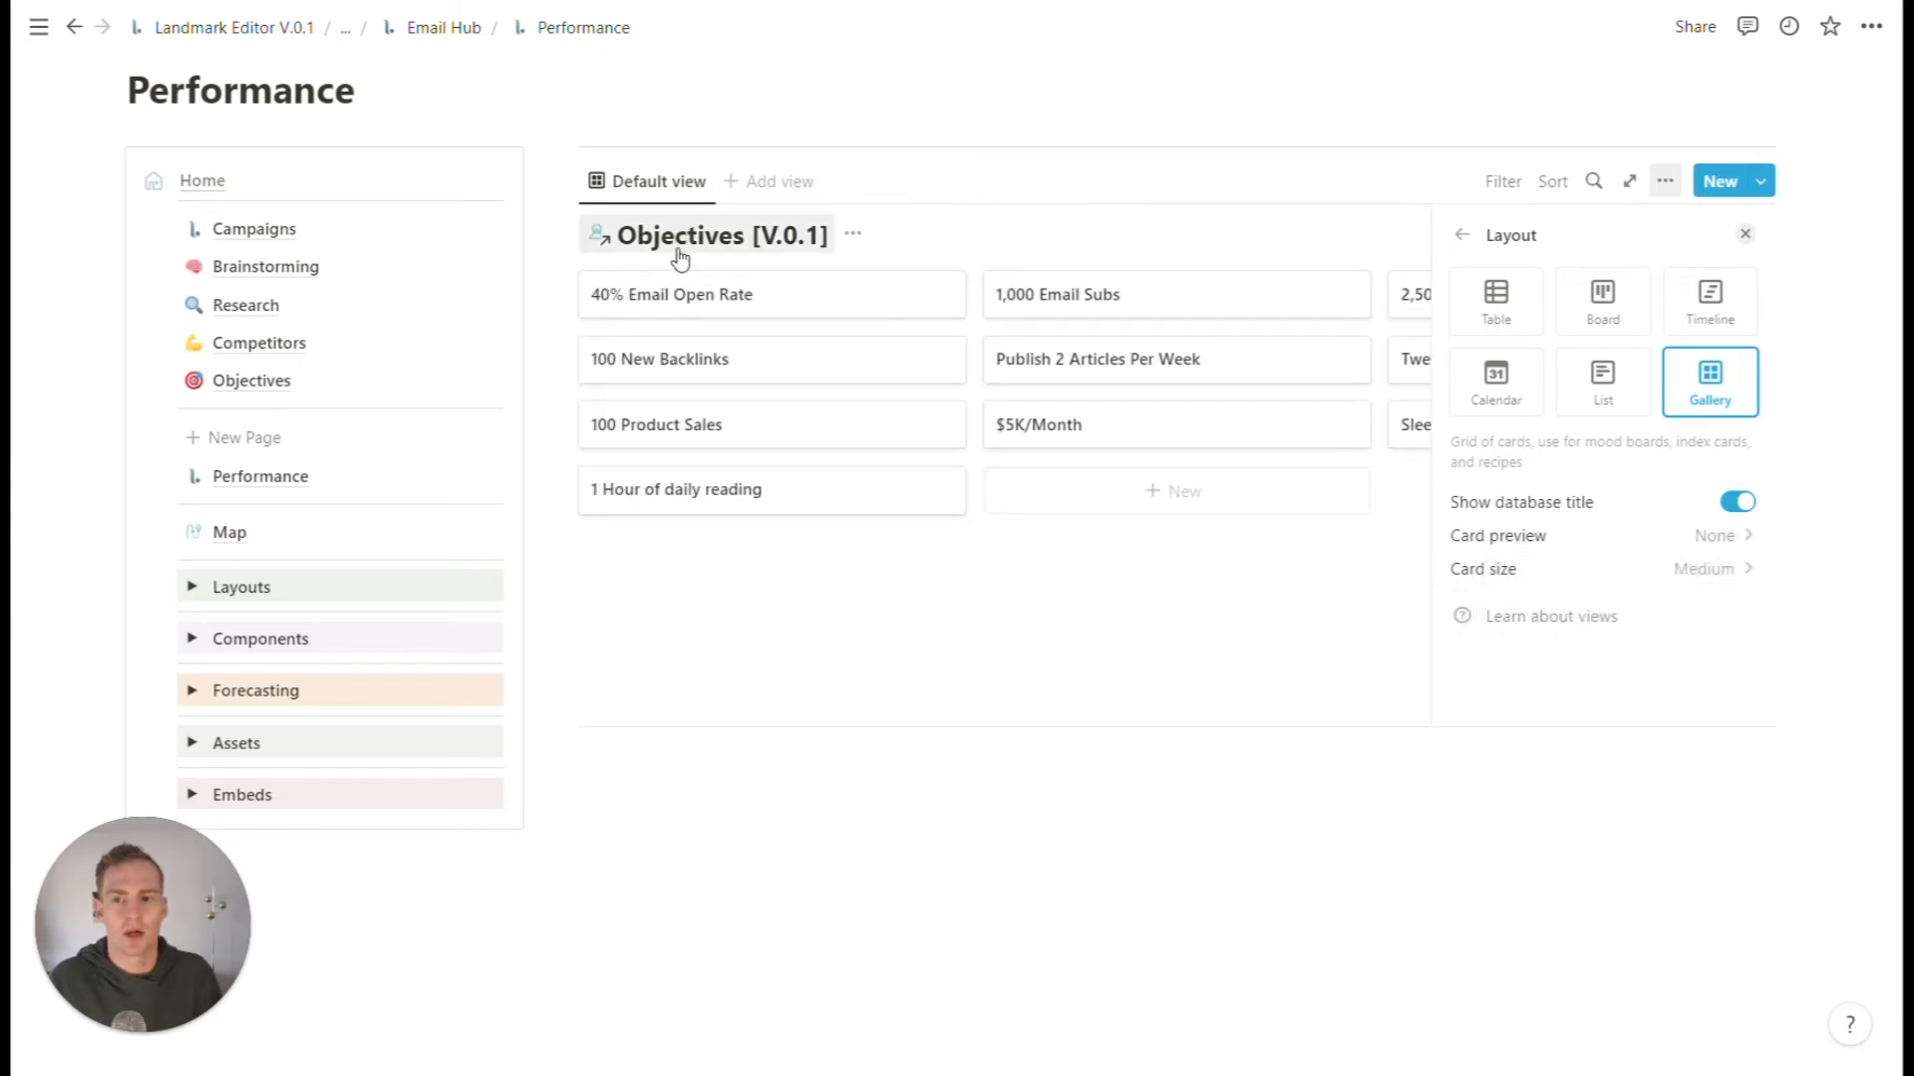
- Switch the Objectives view to Table and back to Gallery, set Card preview to None again, and close the view settings
{"action": "left_click", "coordinate": [1495, 299]}
{"action": "left_click", "coordinate": [1709, 382]}
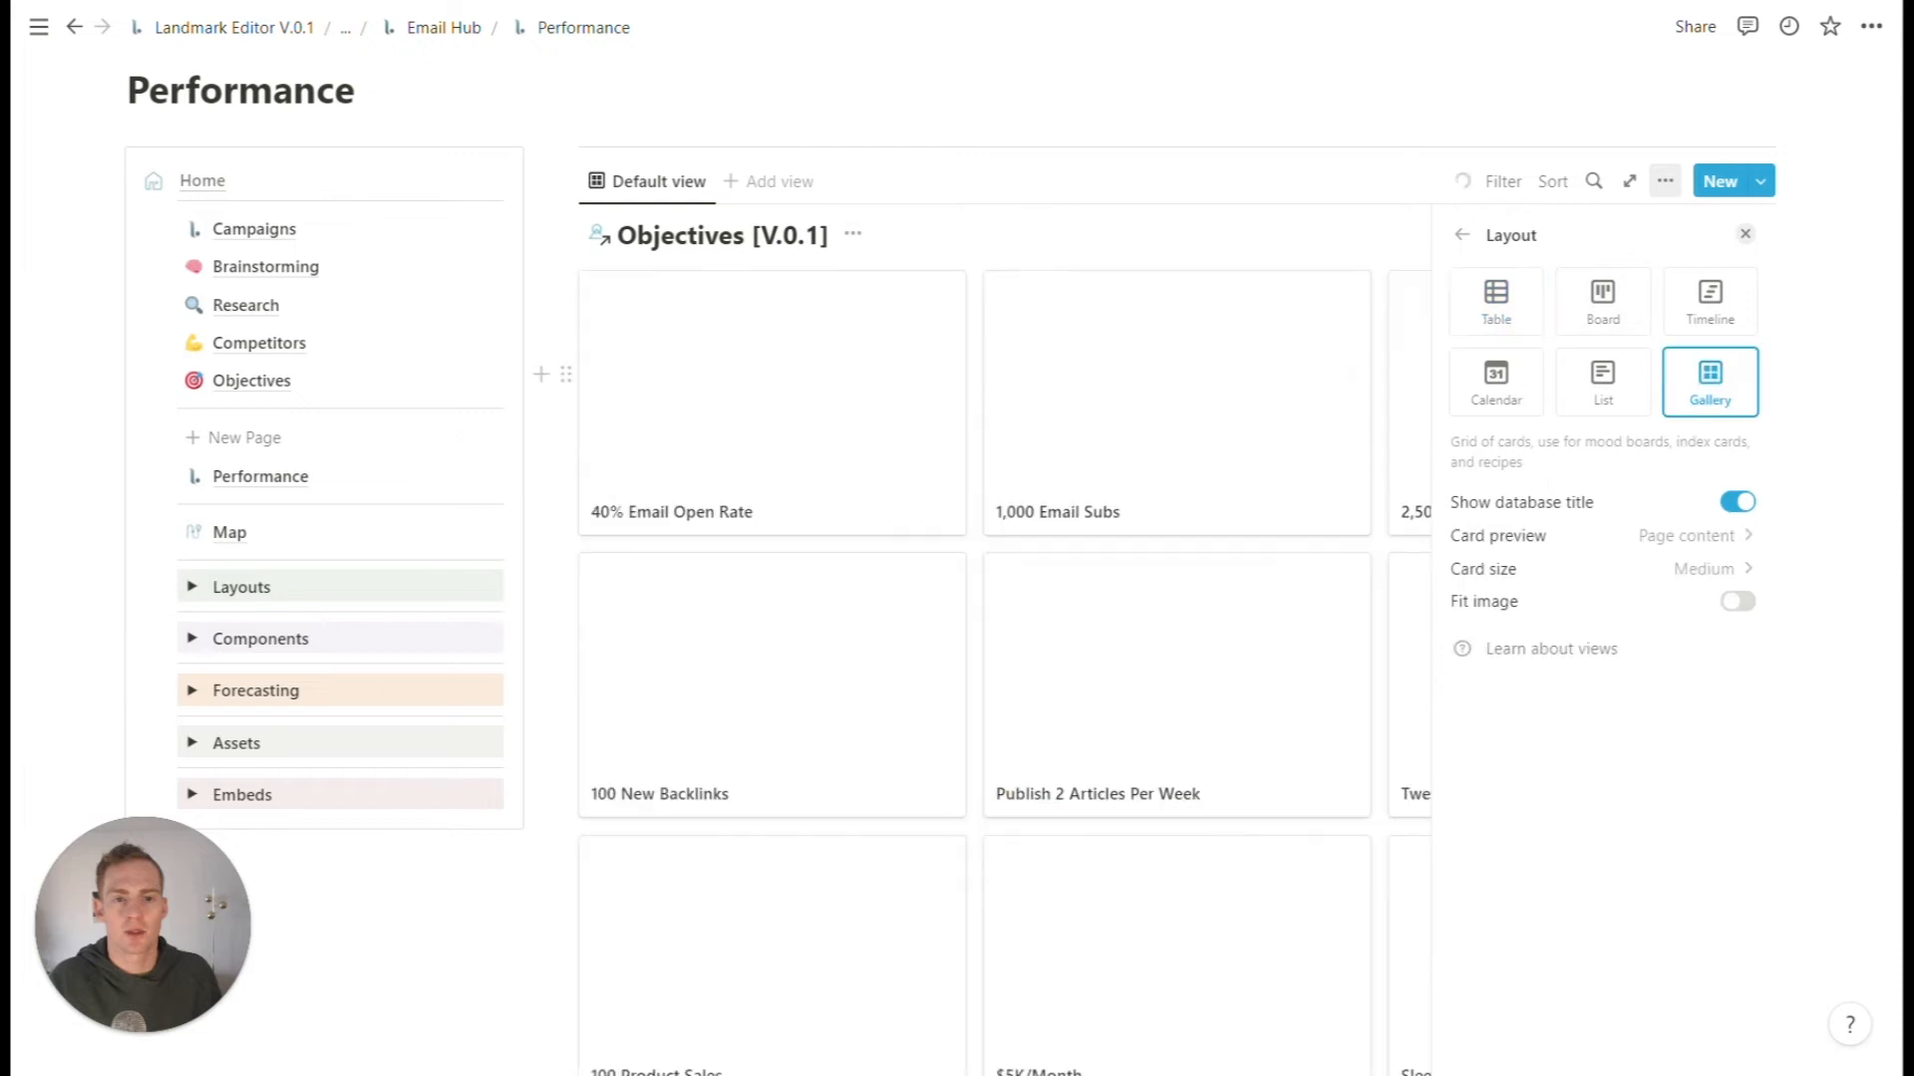
{"action": "left_click", "coordinate": [1727, 538]}
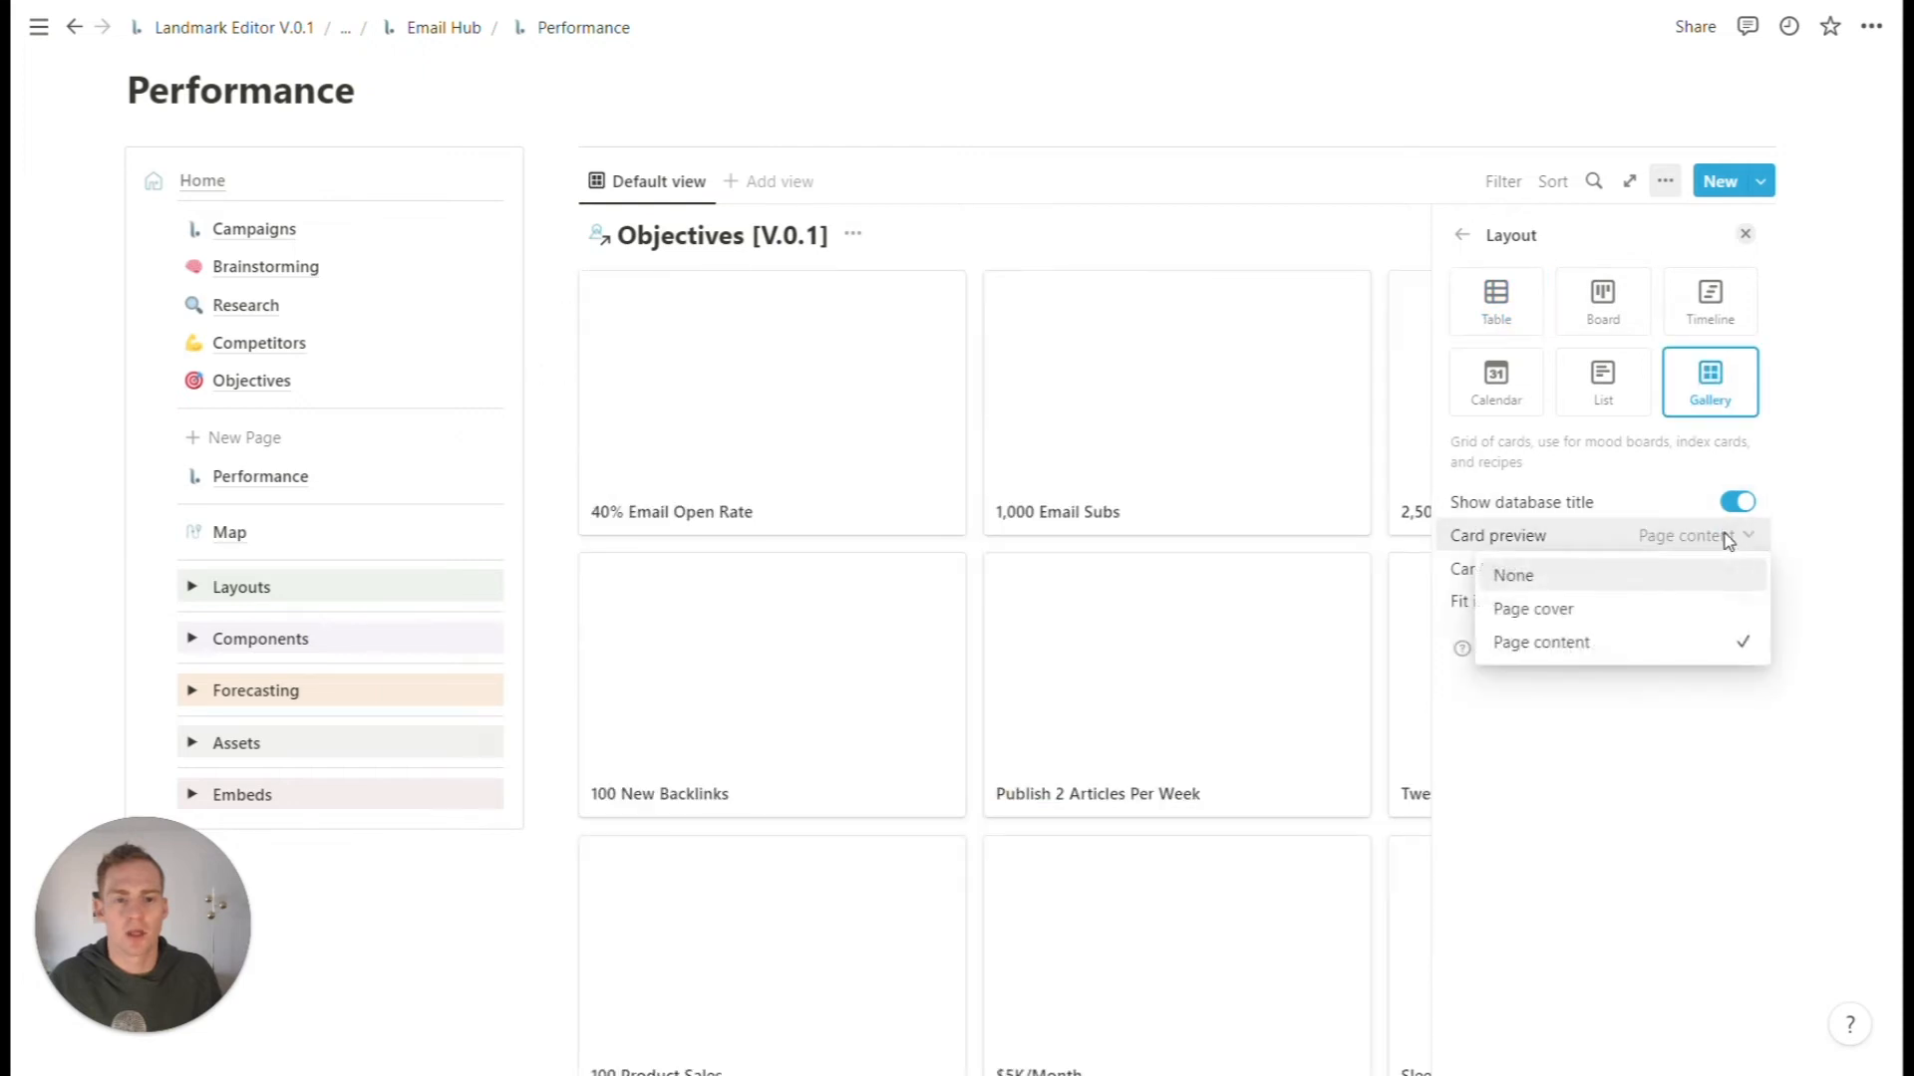
{"action": "left_click", "coordinate": [1560, 577]}
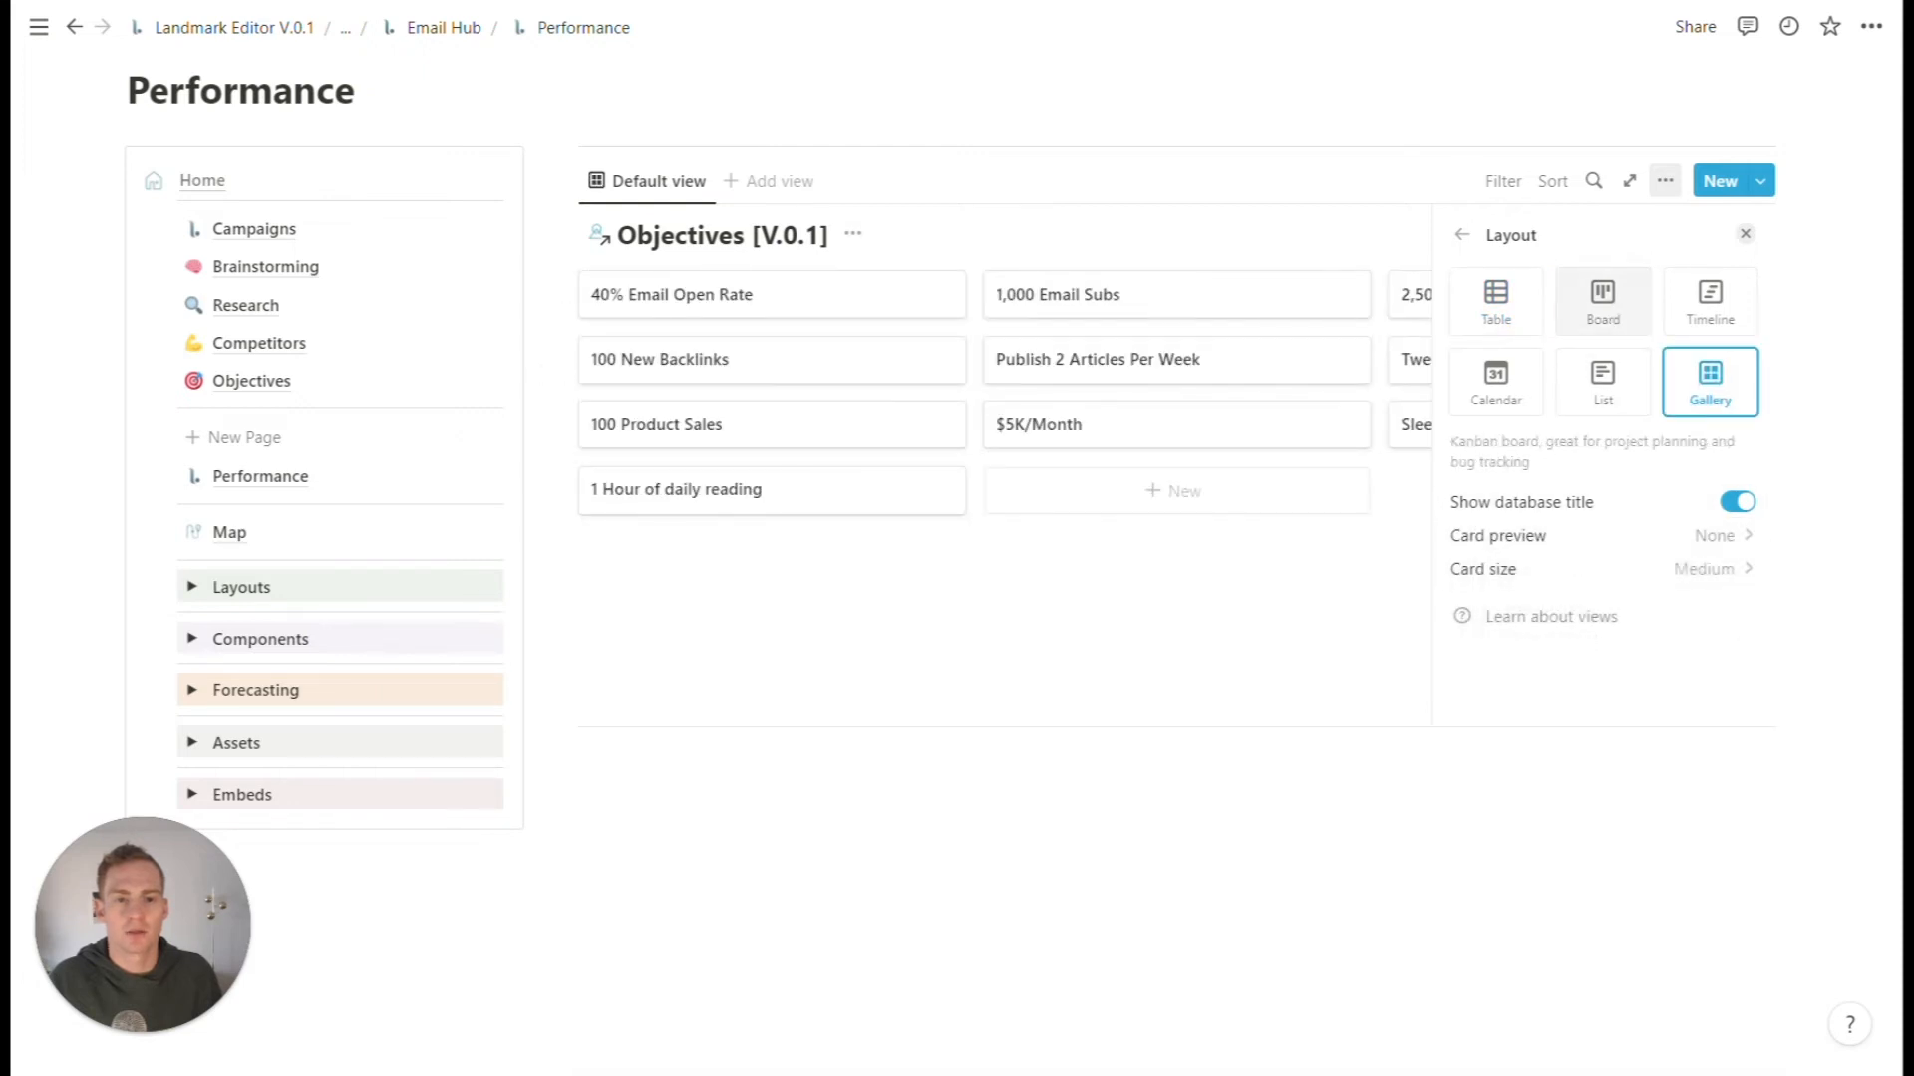
{"action": "left_click", "coordinate": [1505, 183]}
{"action": "left_click", "coordinate": [1089, 135]}
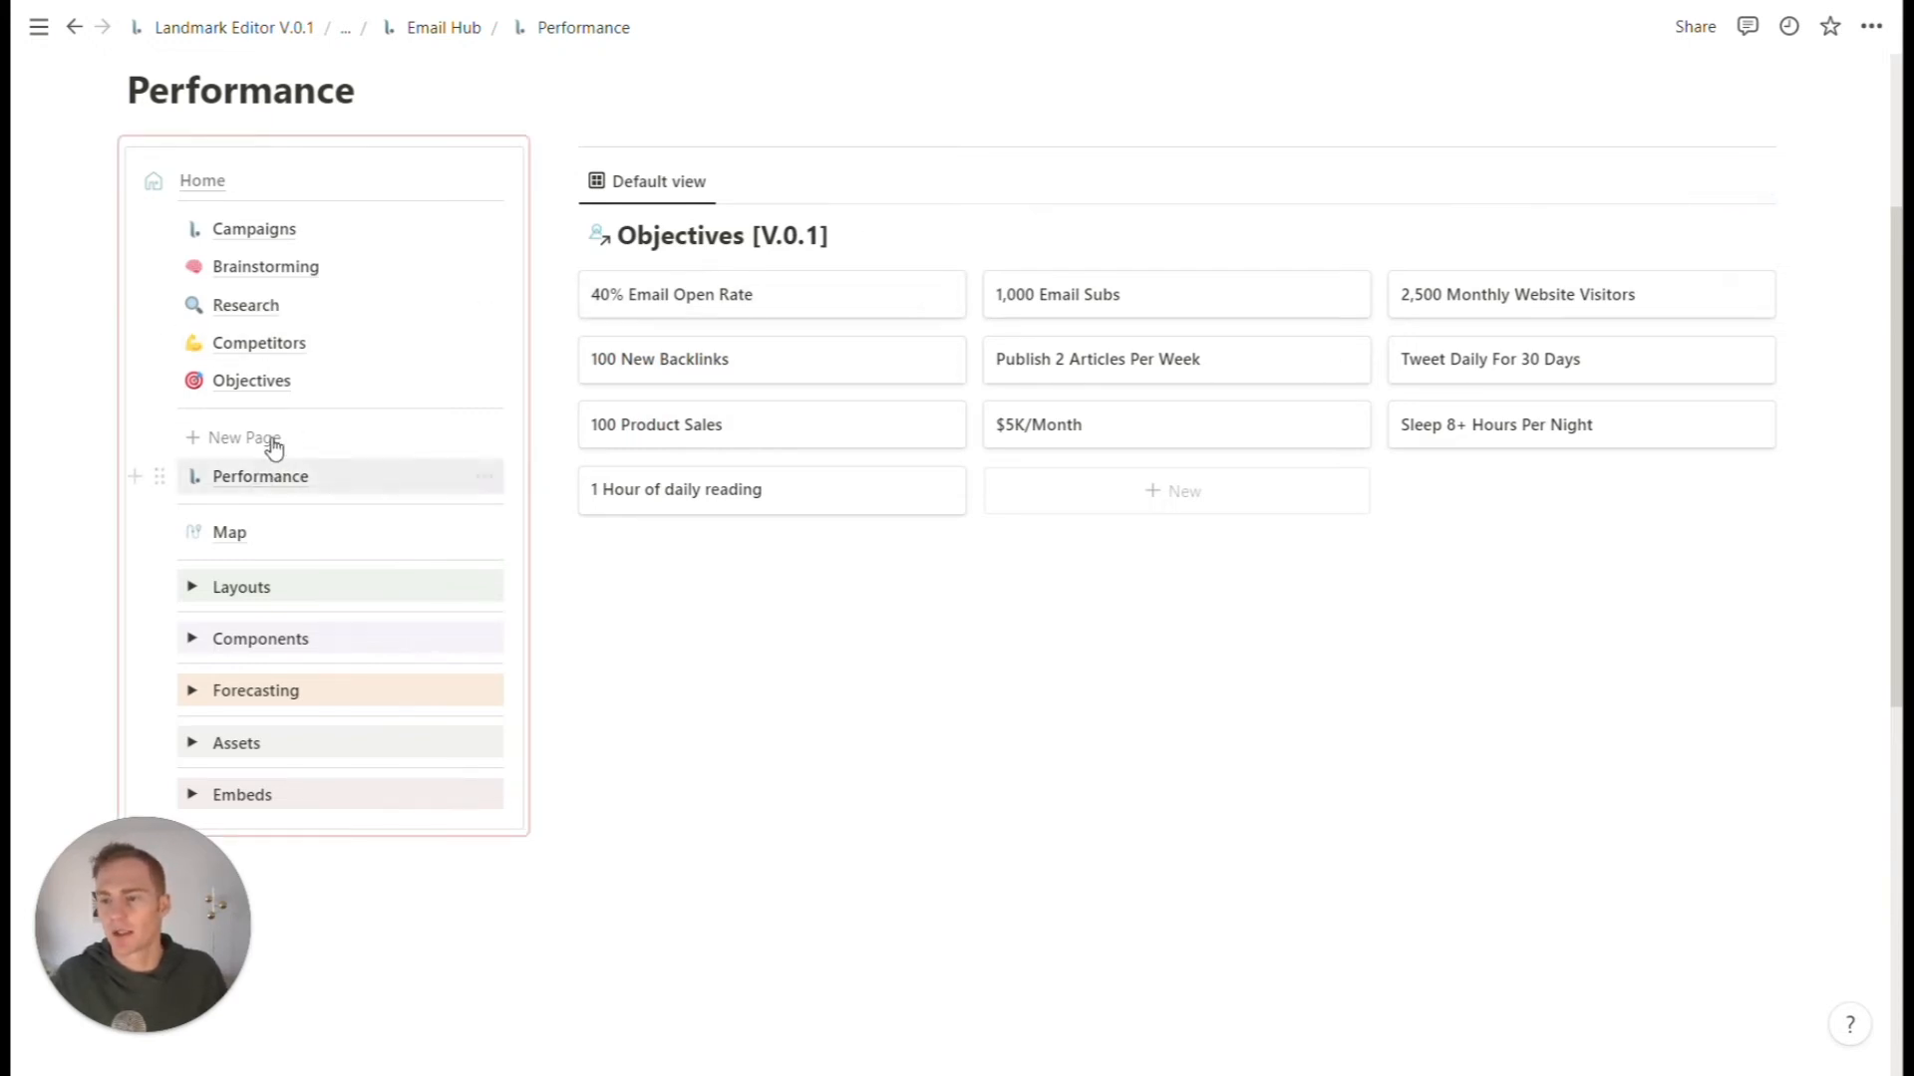
- Move the Performance page directly below Objectives in the navigation list and open the Objectives page
{"action": "left_click_drag", "start_coordinate": [160, 476], "coordinate": [204, 399]}
{"action": "left_click", "coordinate": [266, 380]}
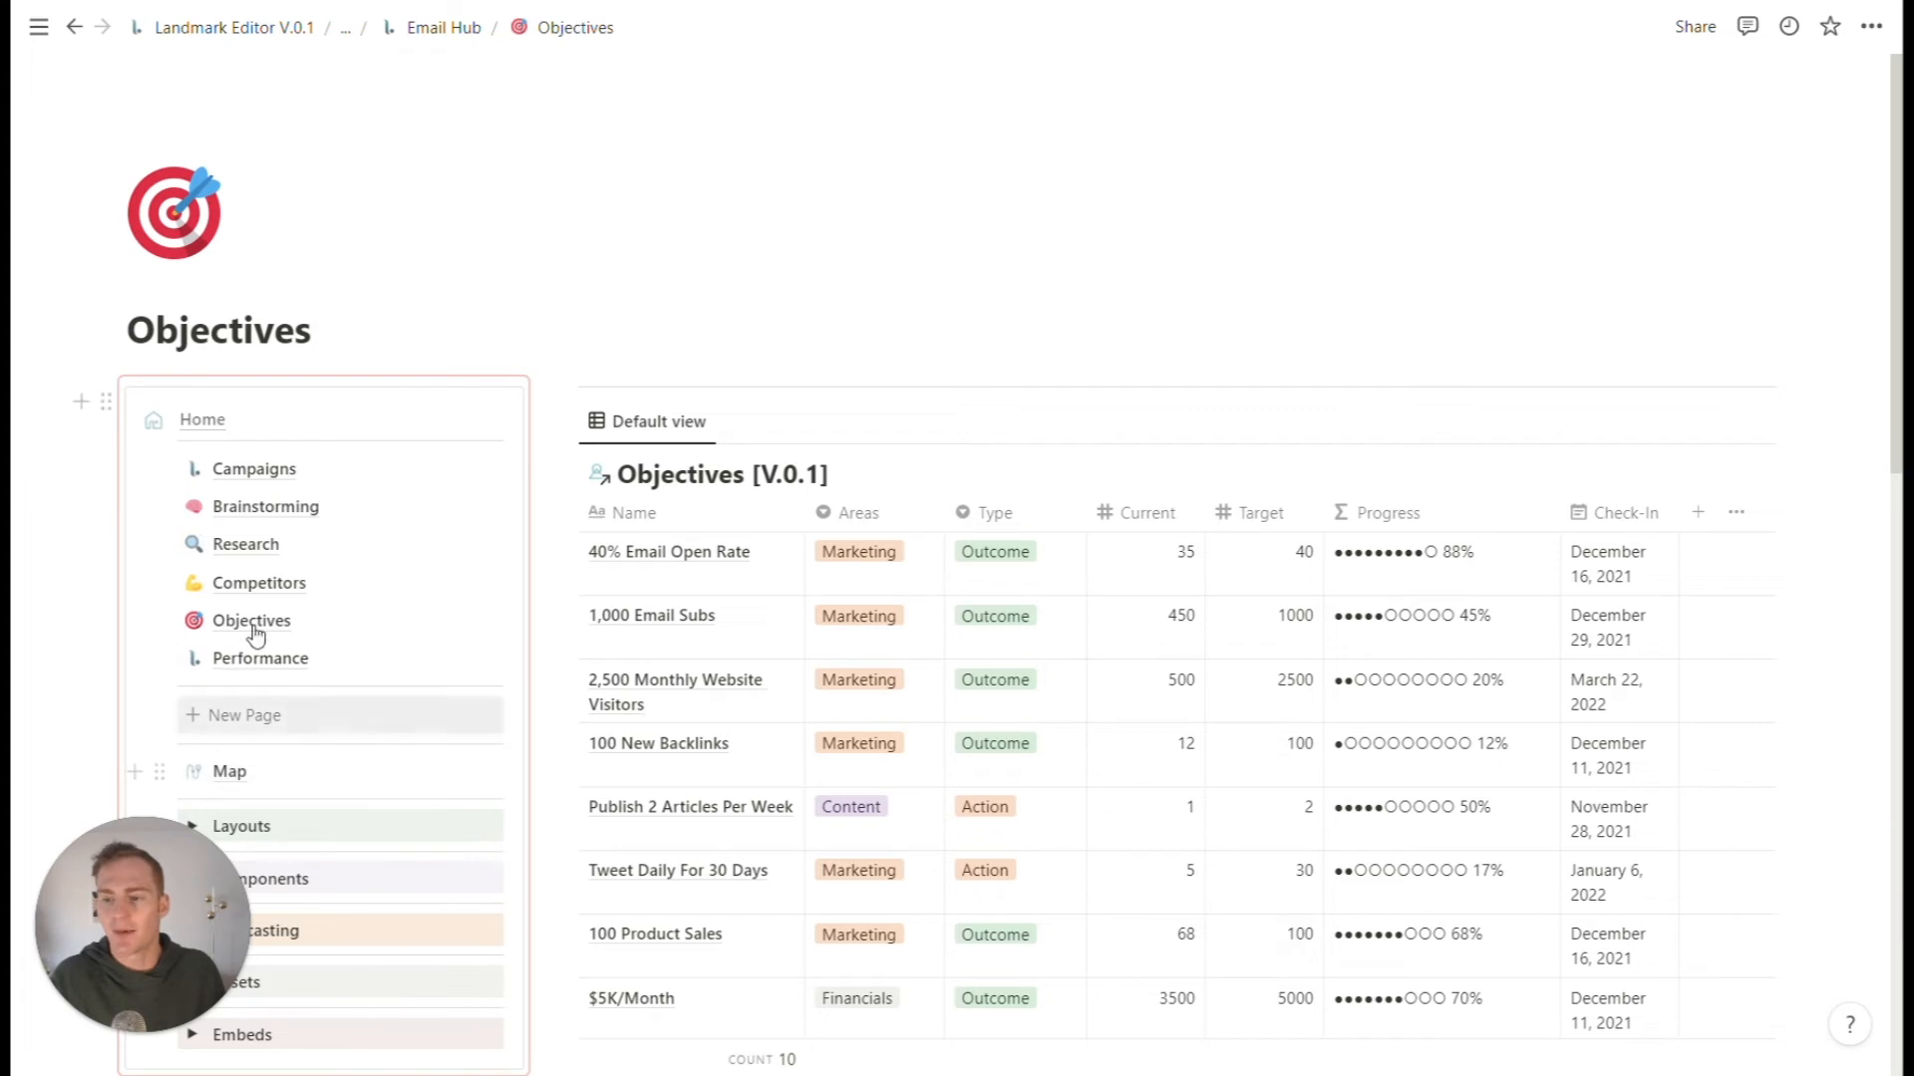
- Open the Email Hub home page and review the planned Key Pages under Planning and Create
{"action": "left_click", "coordinate": [199, 419]}
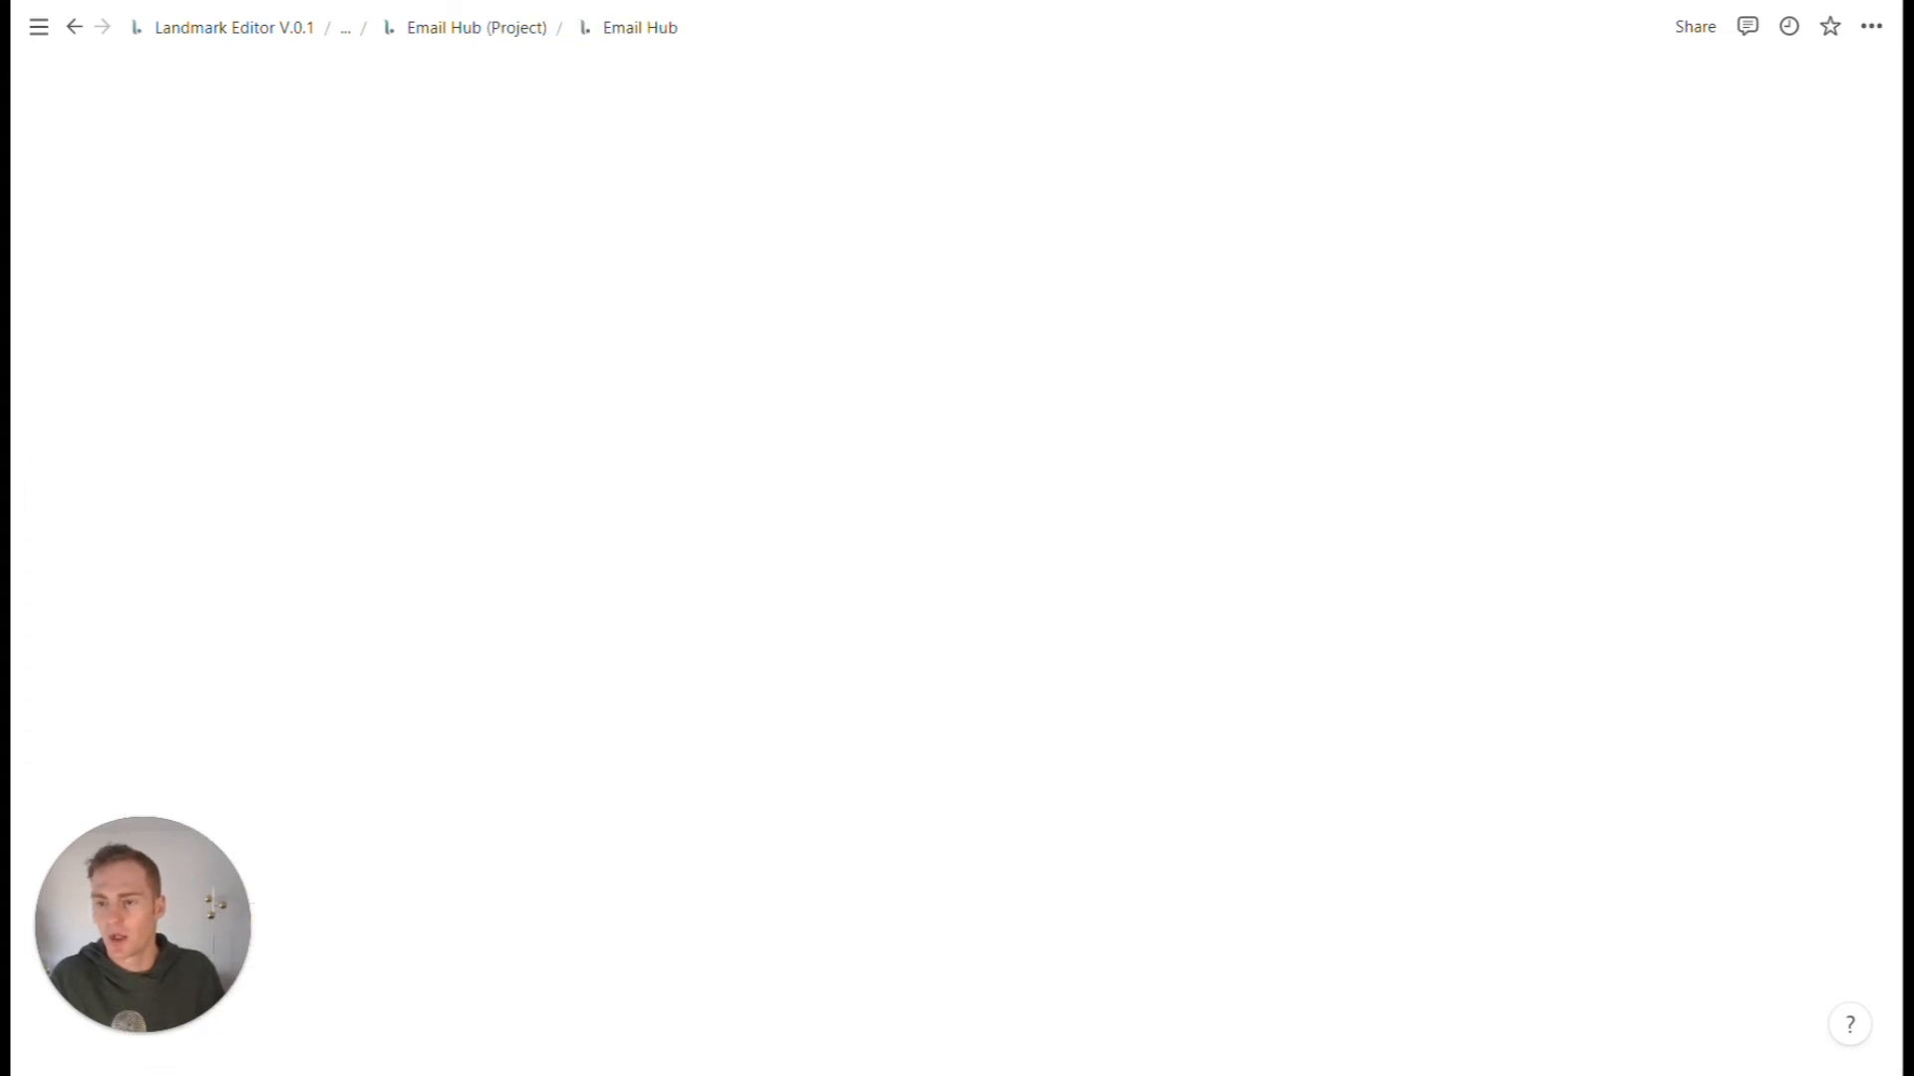
{"action": "scroll", "coordinate": [698, 539], "scroll_direction": "down", "scroll_amount": 4}
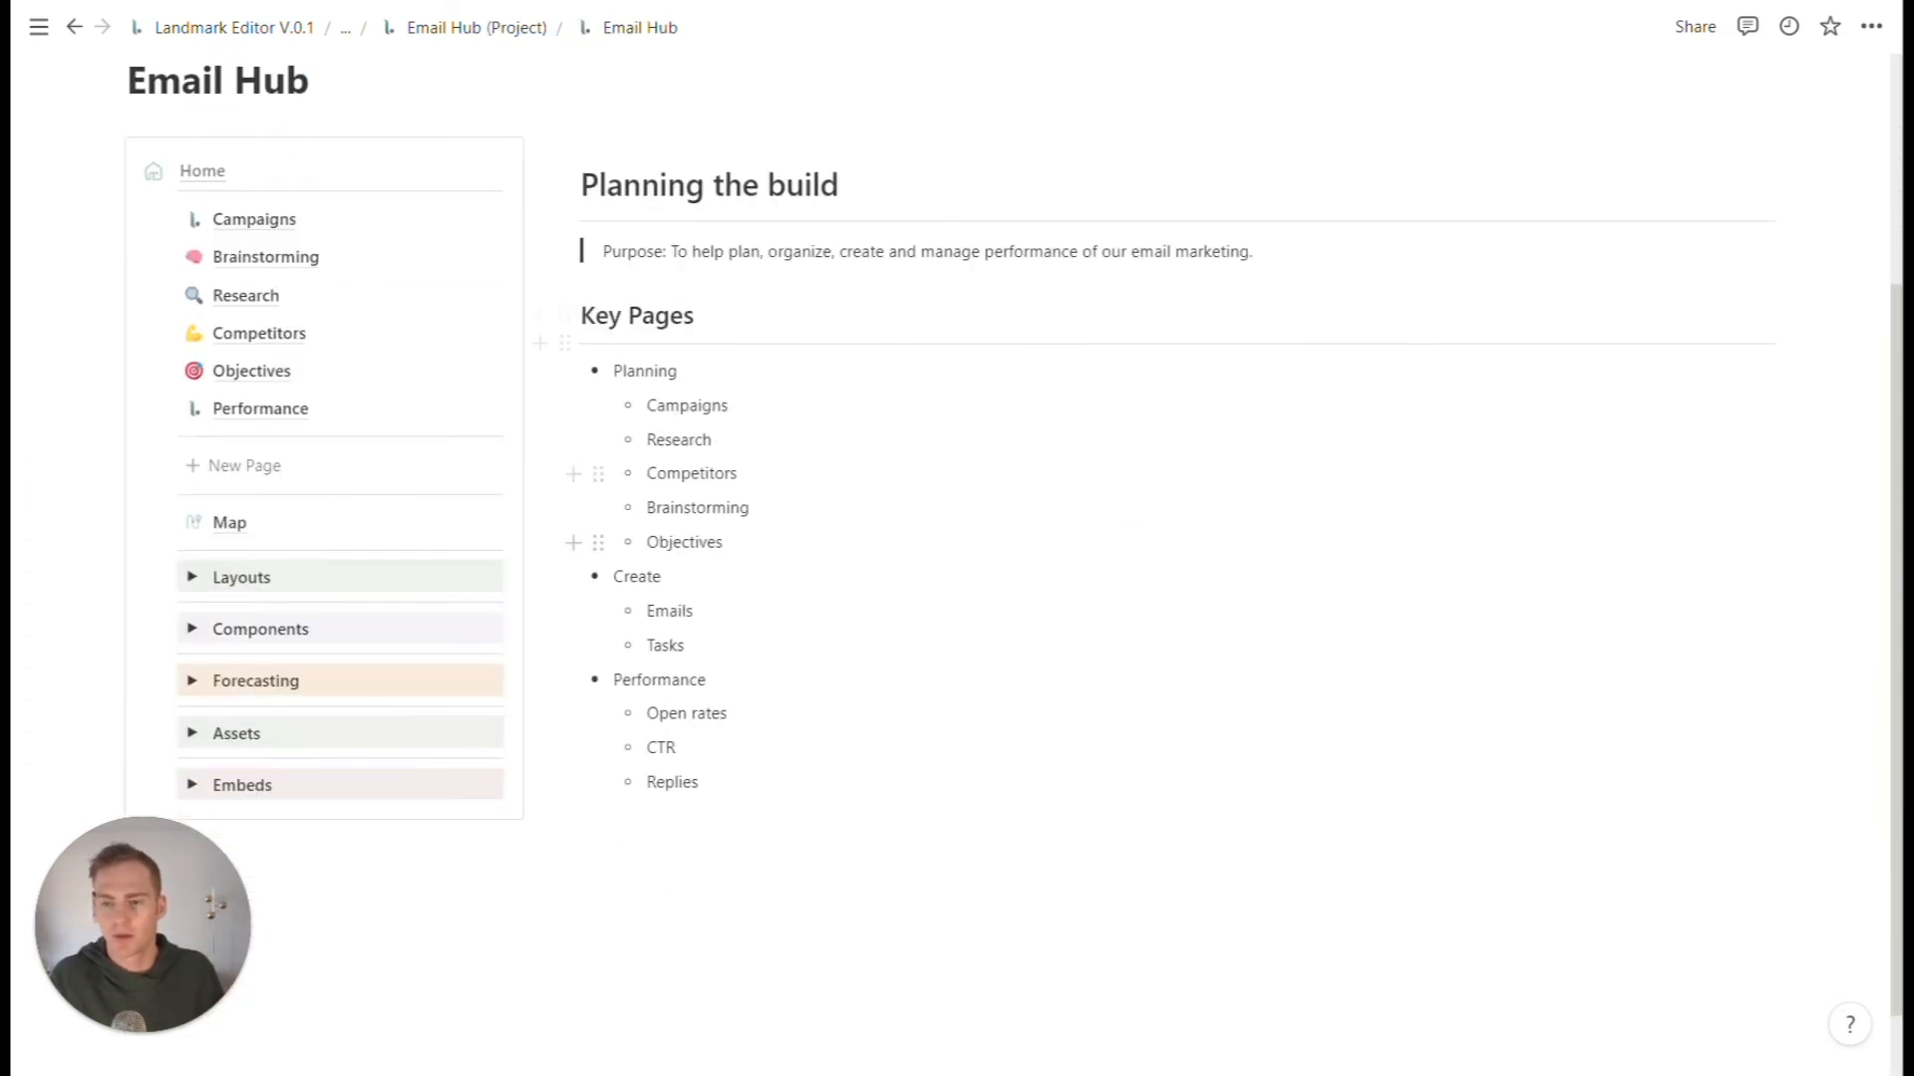
{"action": "left_click_drag", "start_coordinate": [726, 542], "coordinate": [648, 439]}
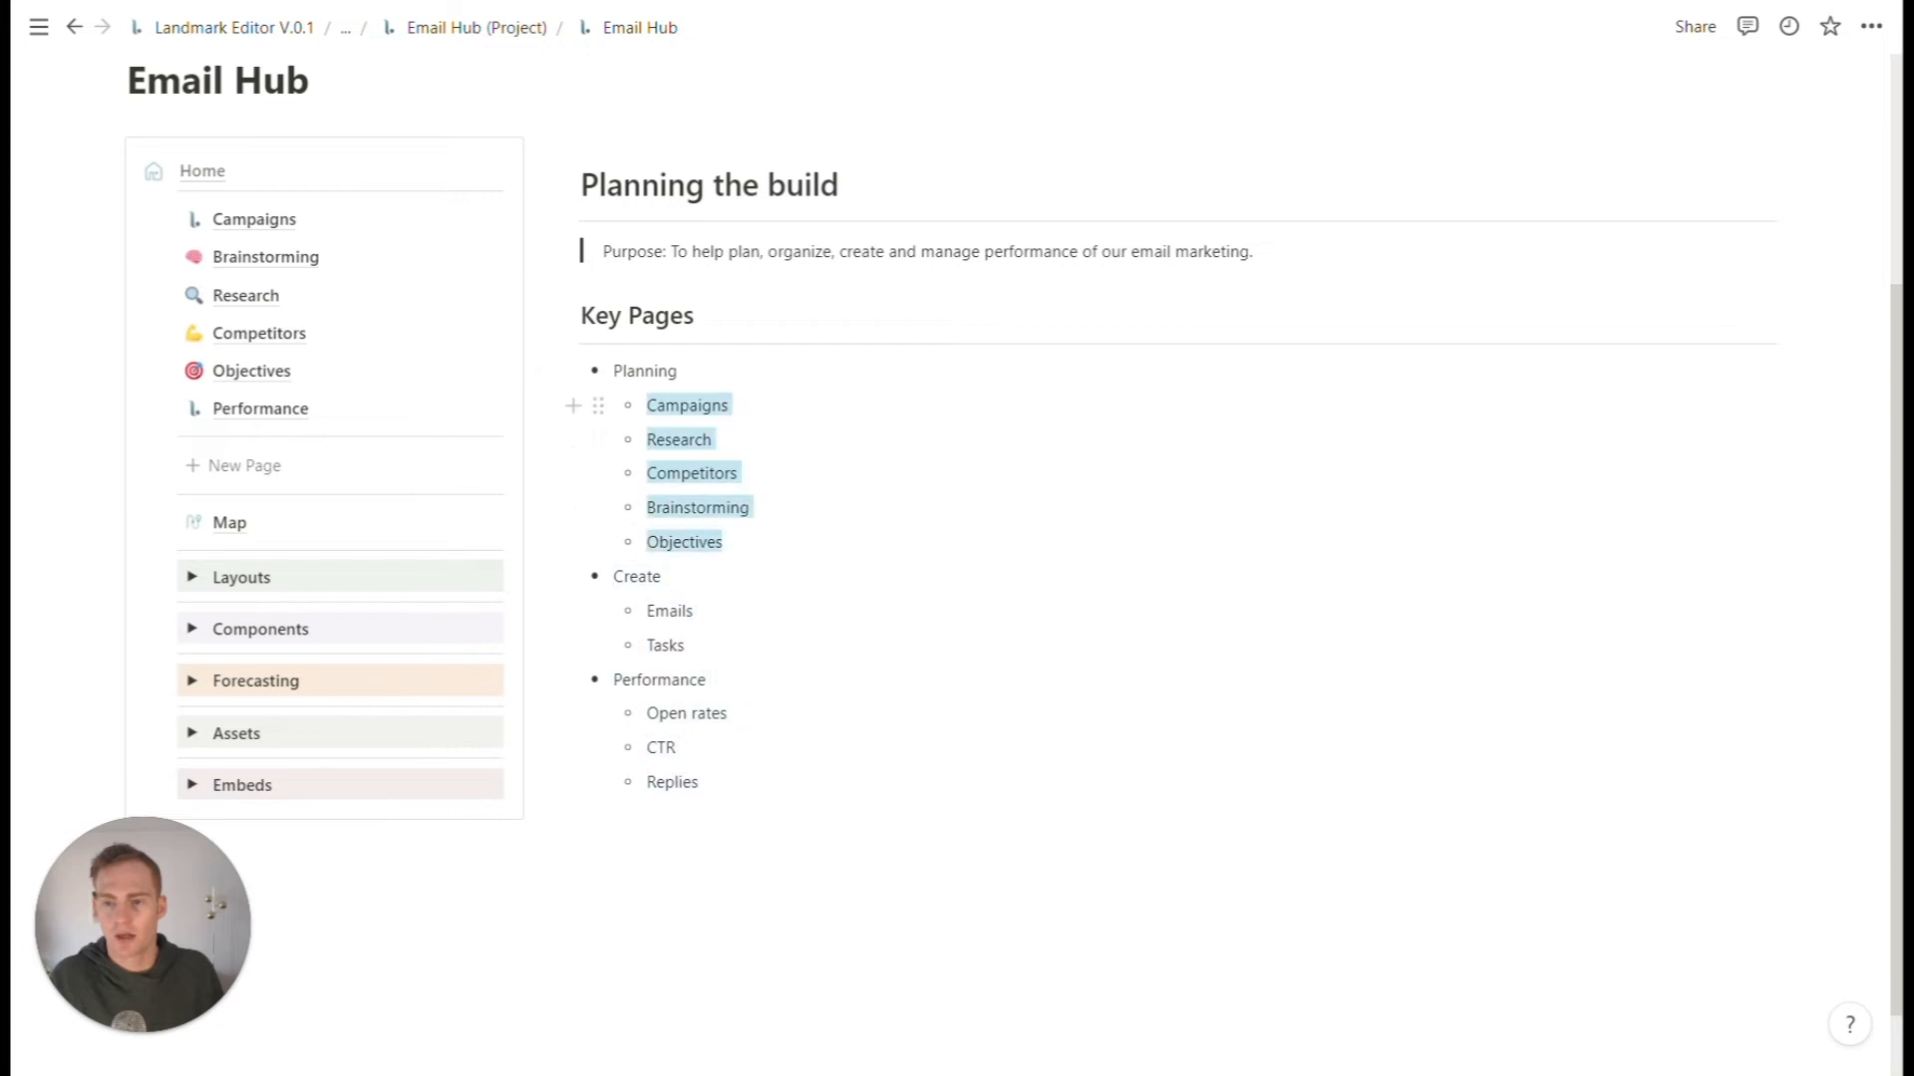
{"action": "left_click", "coordinate": [680, 440]}
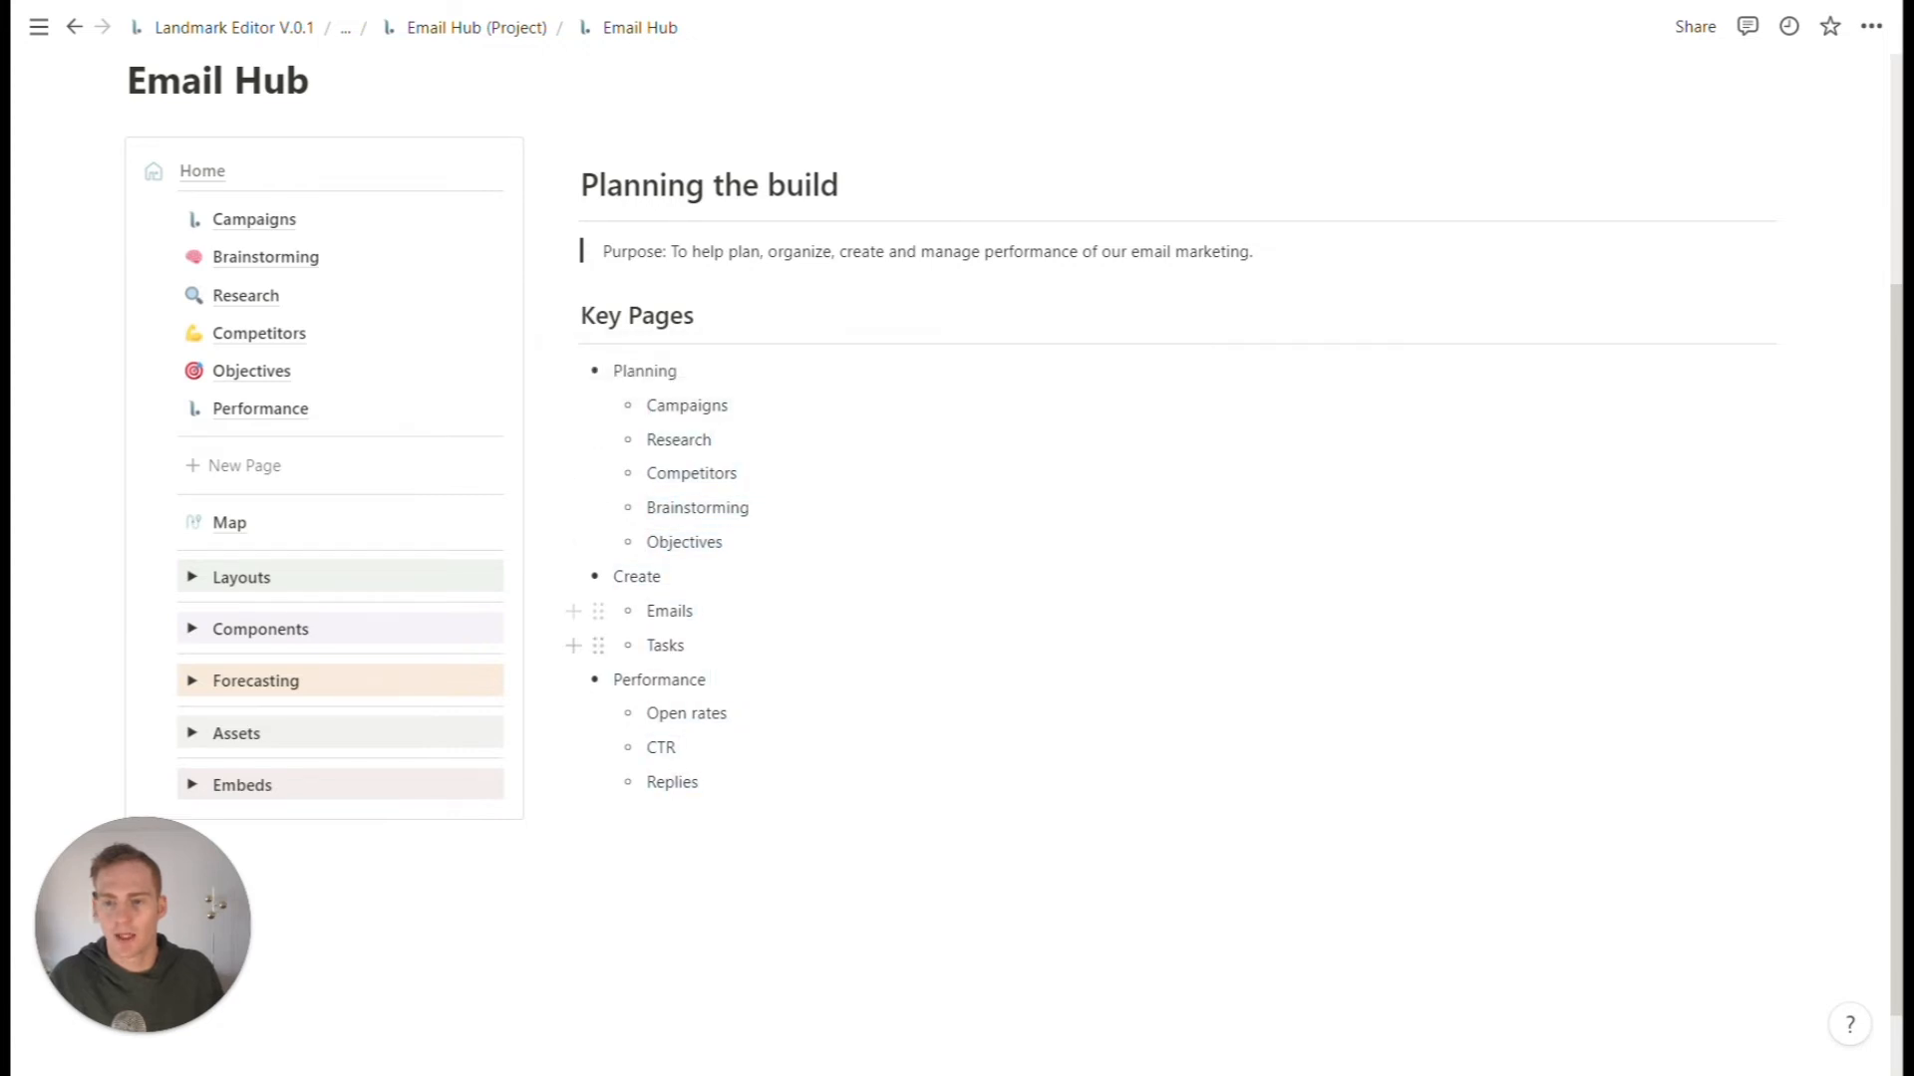
{"action": "left_click", "coordinate": [694, 611]}
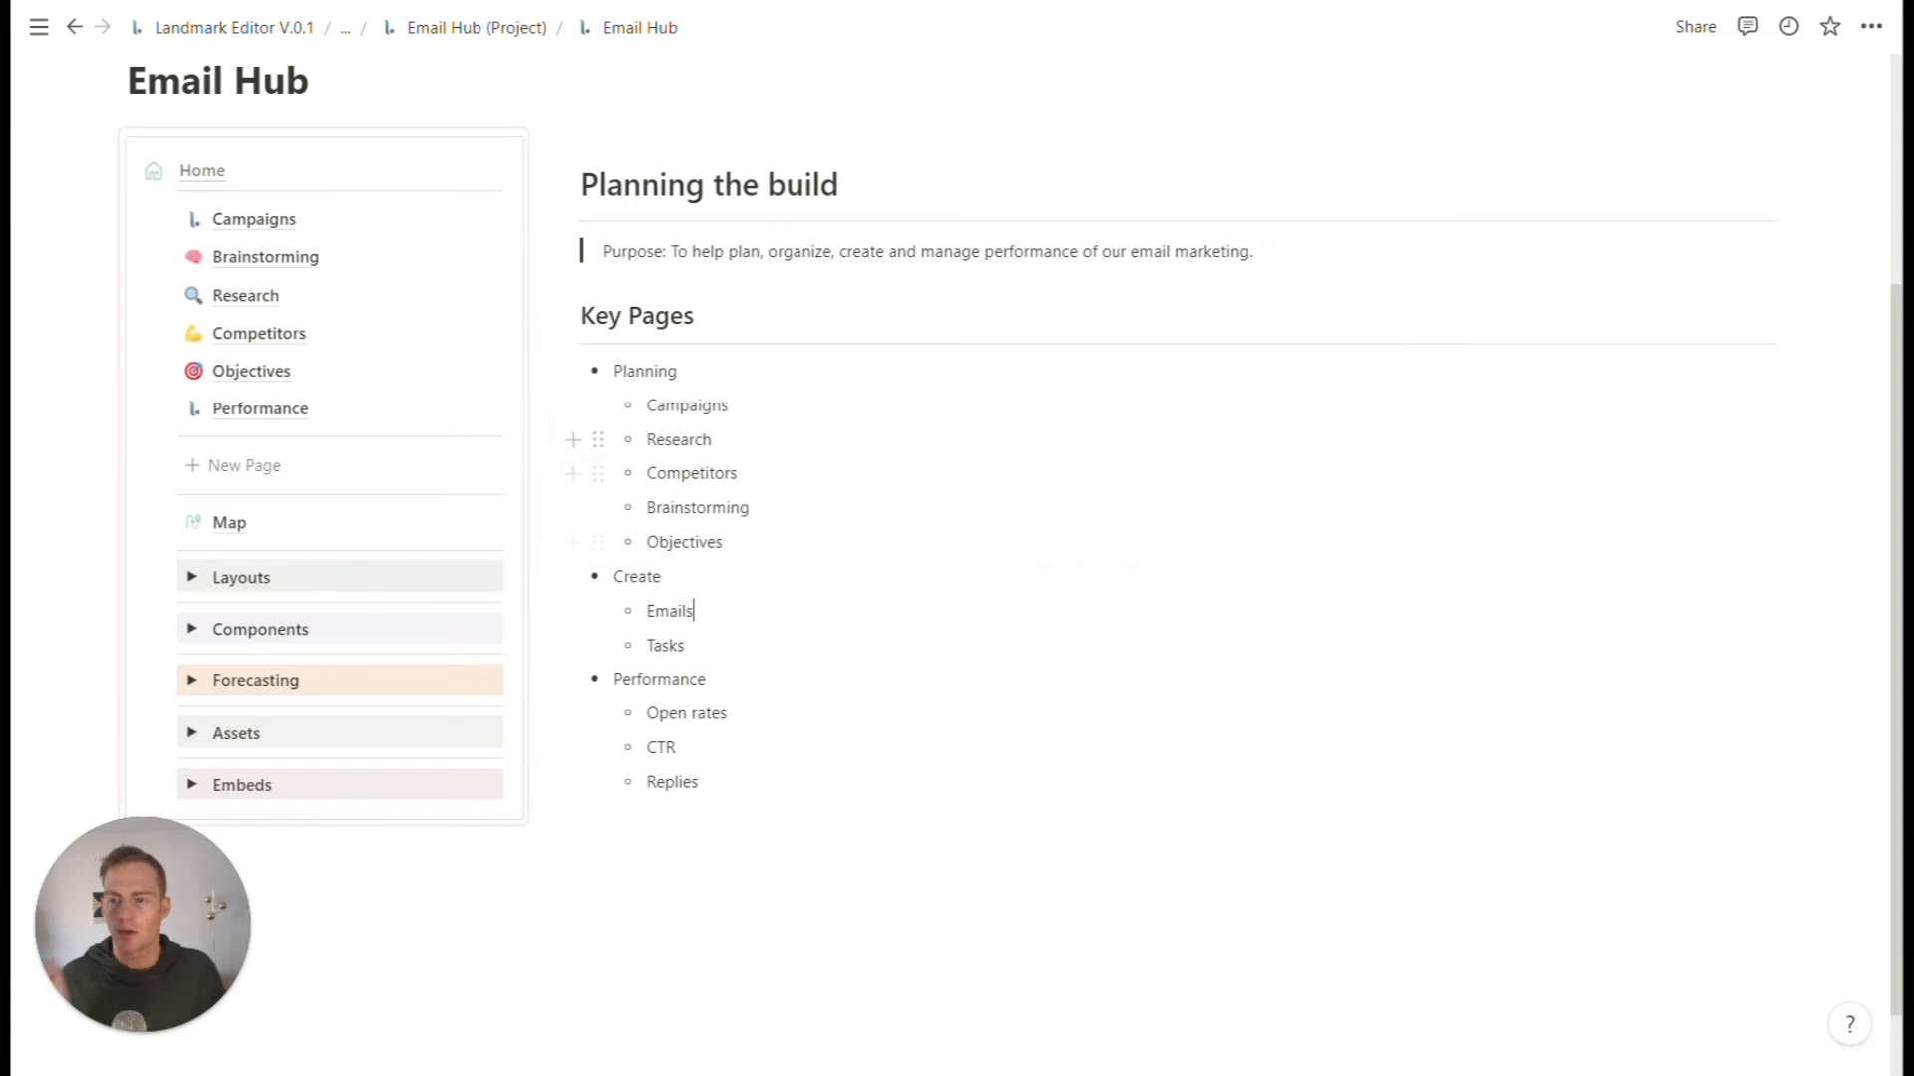
- Add a new page named "To-Dos" and give it the green check mark icon
{"action": "left_click", "coordinate": [240, 481]}
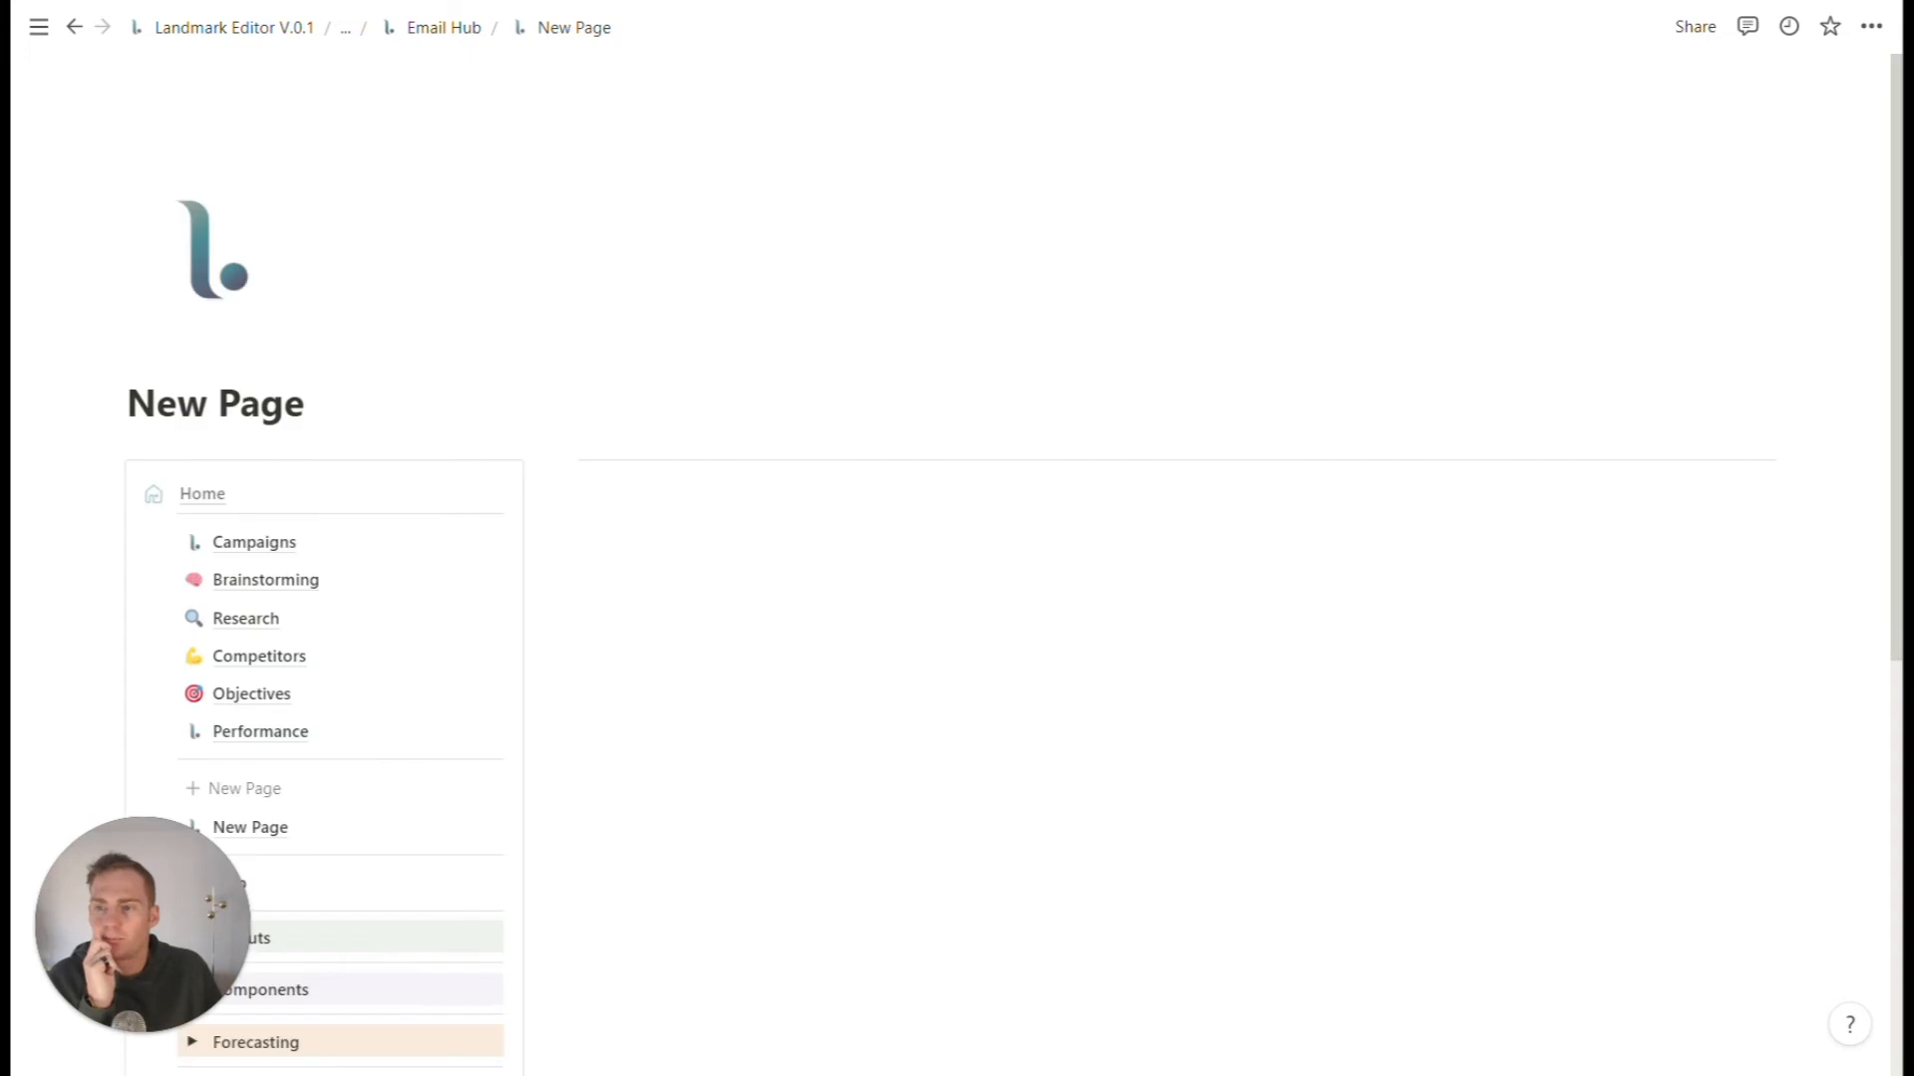
{"action": "triple_click", "coordinate": [261, 404]}
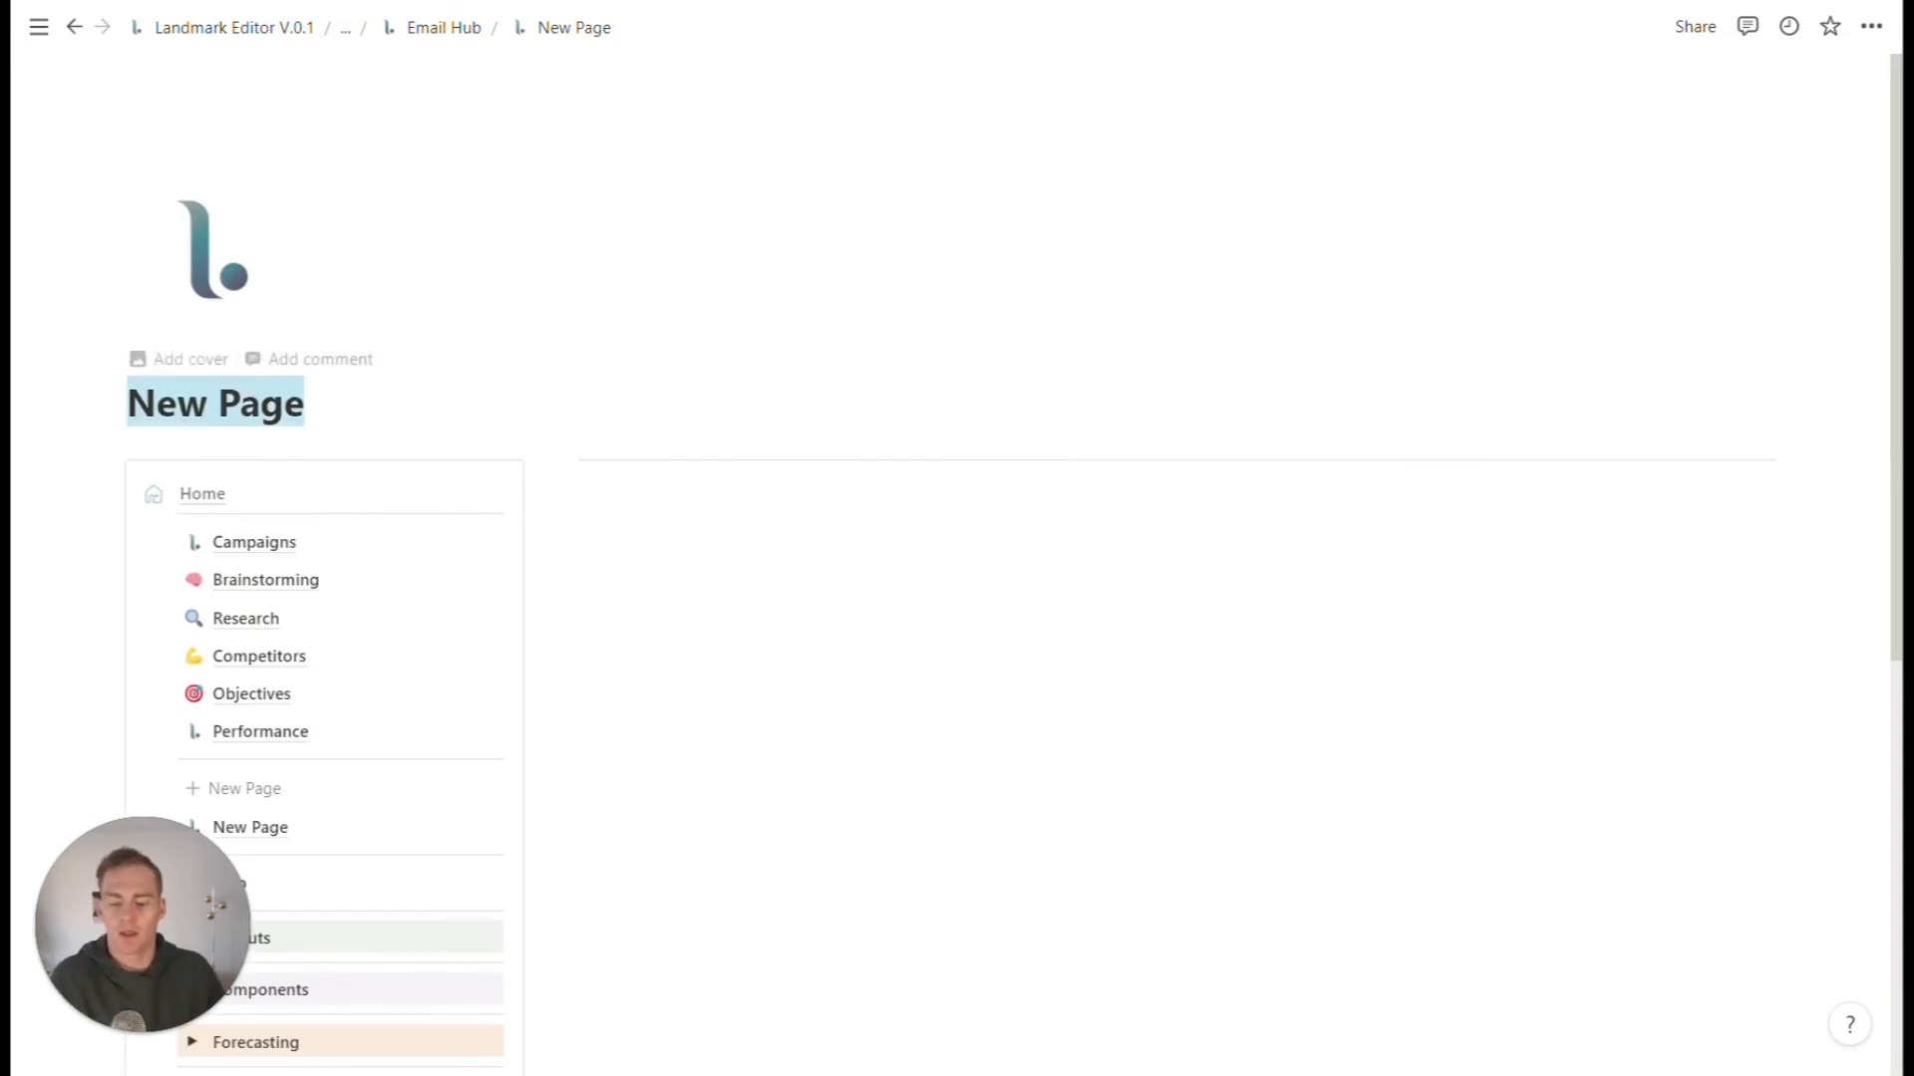
{"action": "type", "text": "To-Do"}
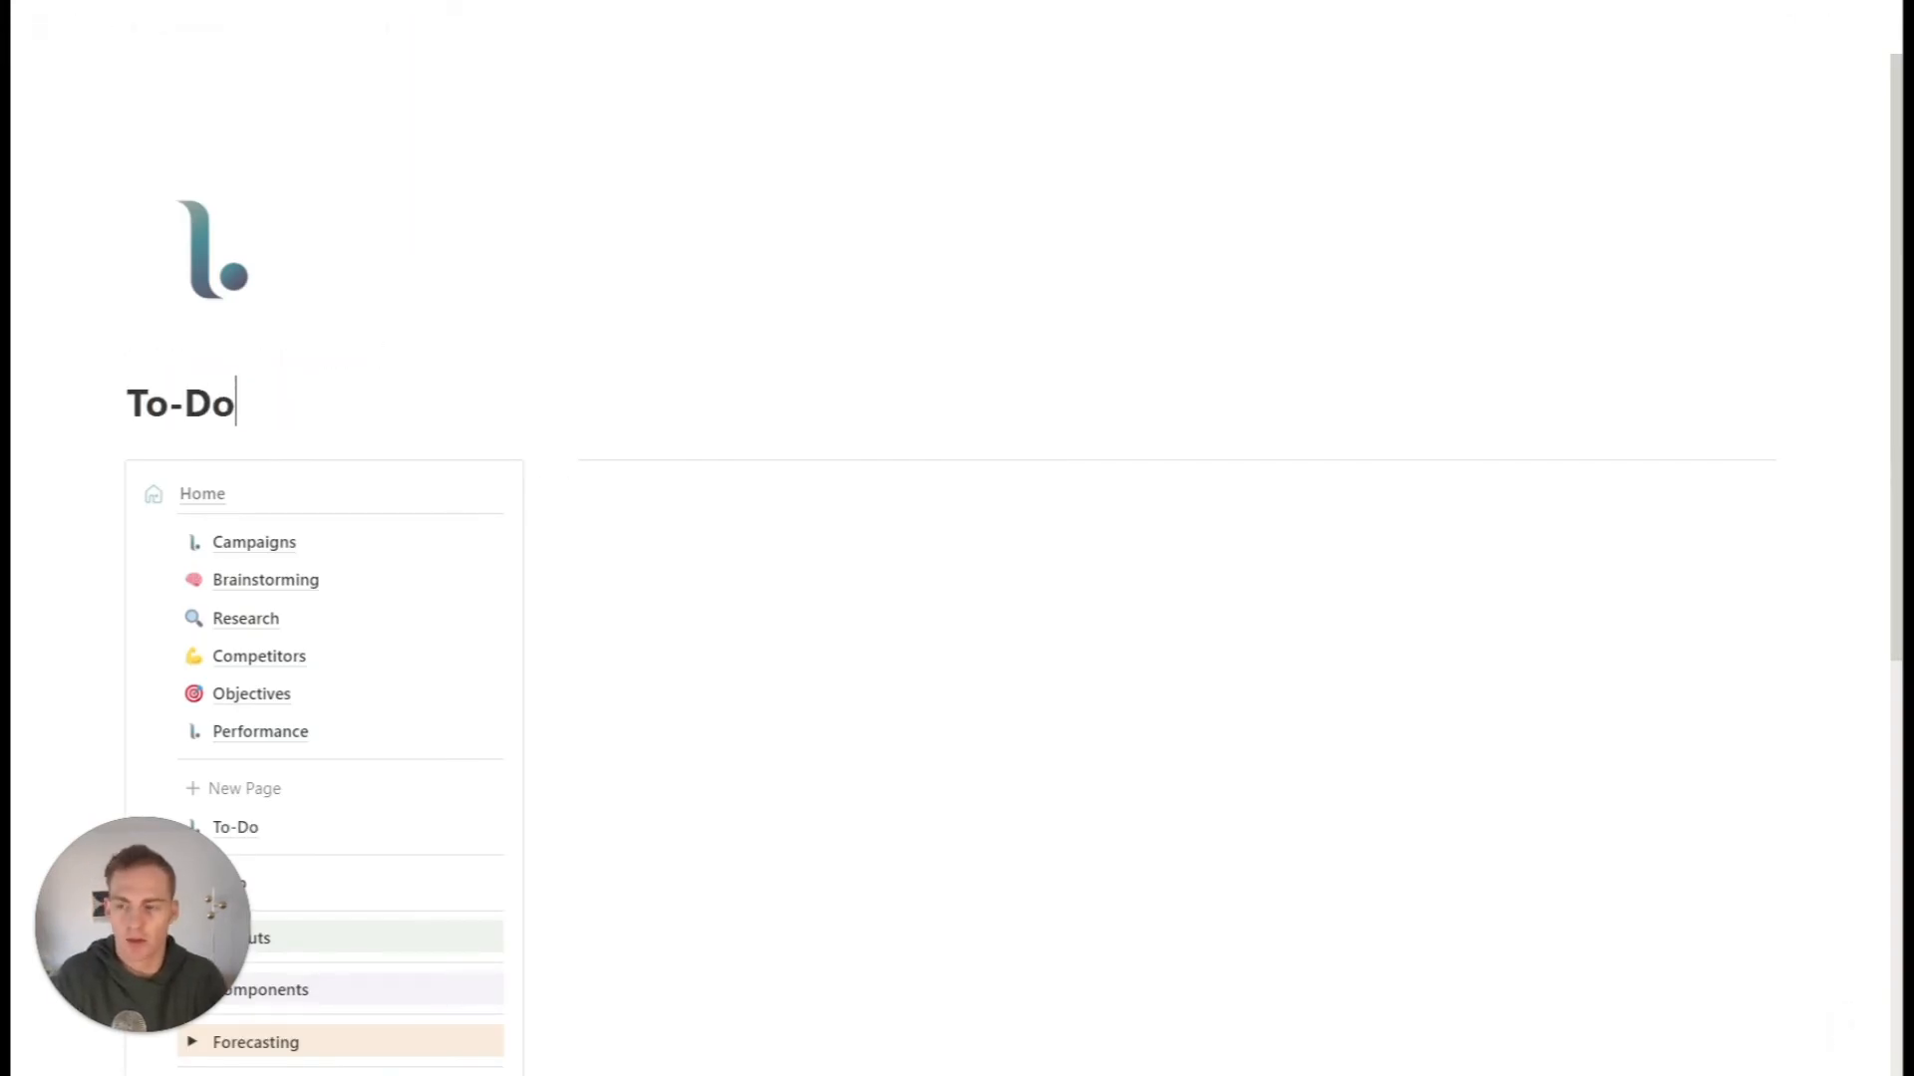
{"action": "type", "text": "s"}
{"action": "scroll", "coordinate": [248, 619], "scroll_direction": "down", "scroll_amount": 1}
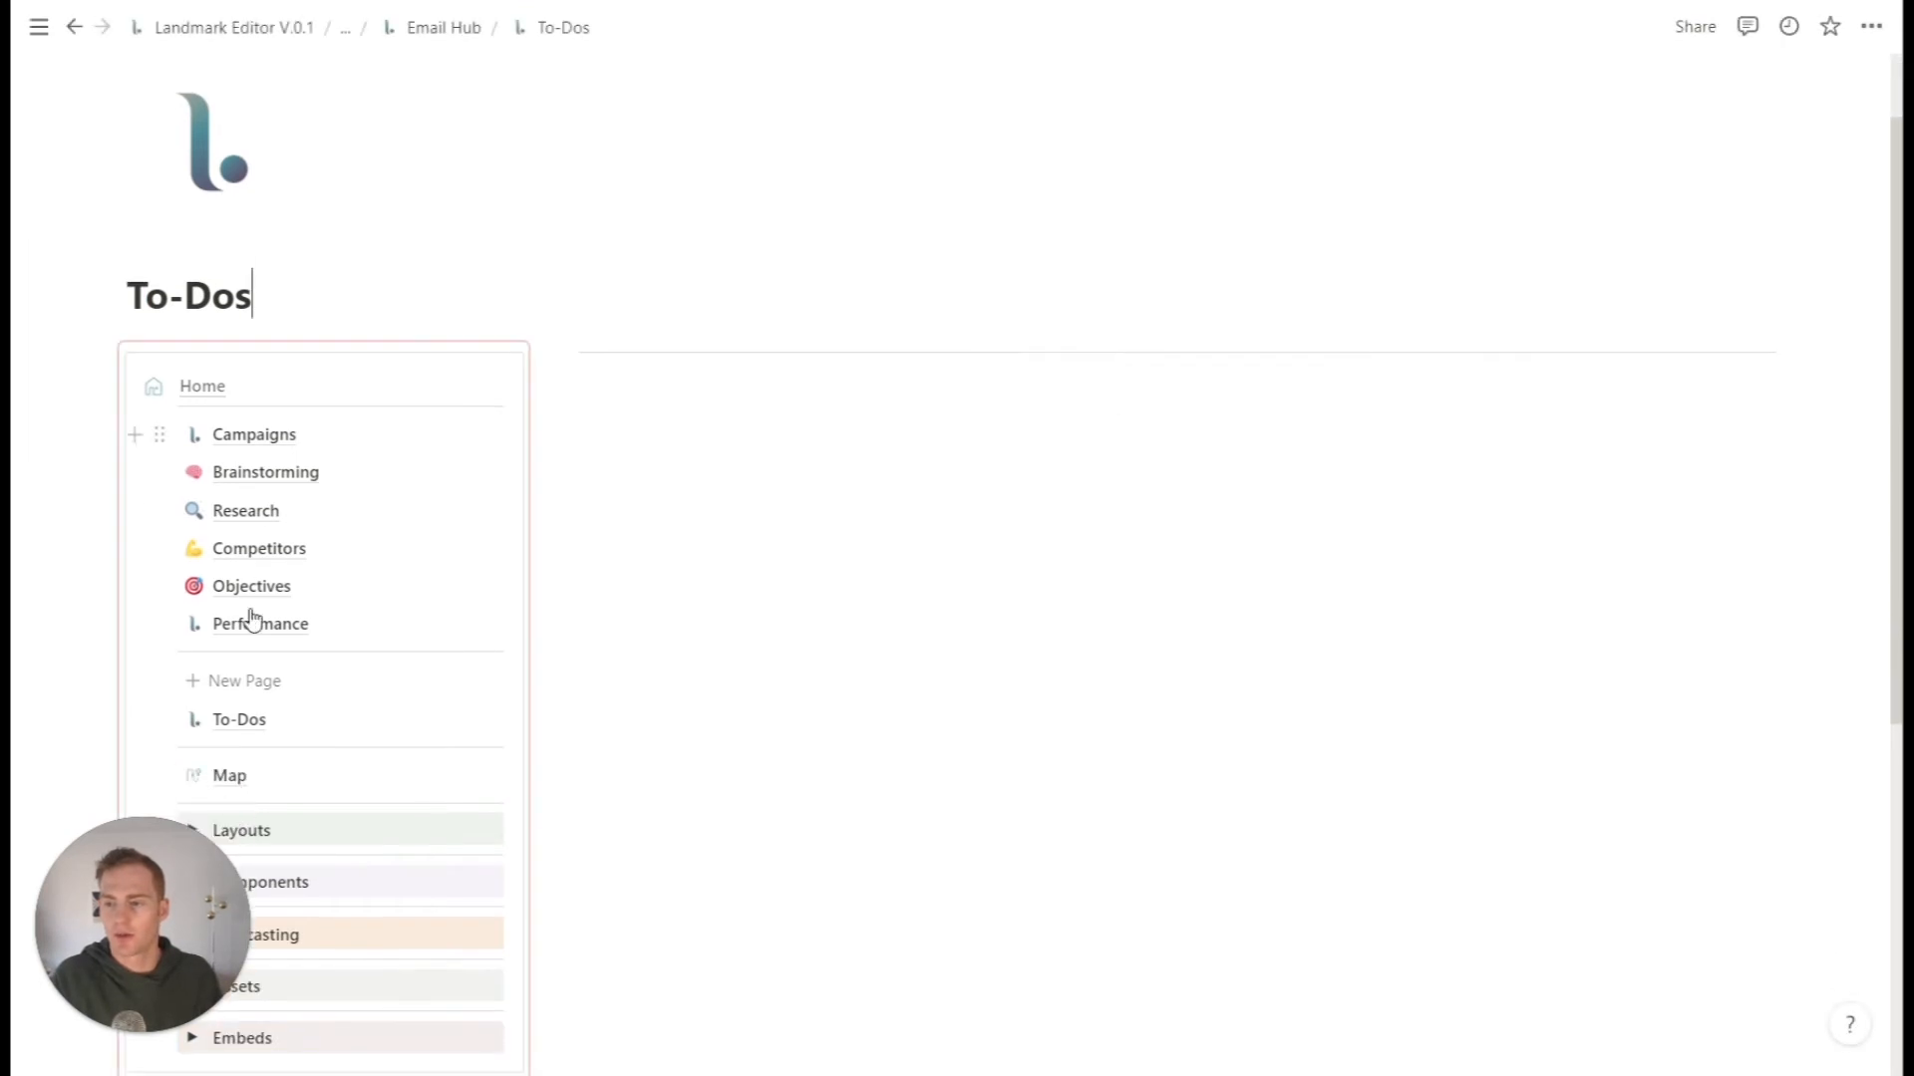
{"action": "left_click", "coordinate": [192, 717]}
{"action": "left_click", "coordinate": [286, 807]}
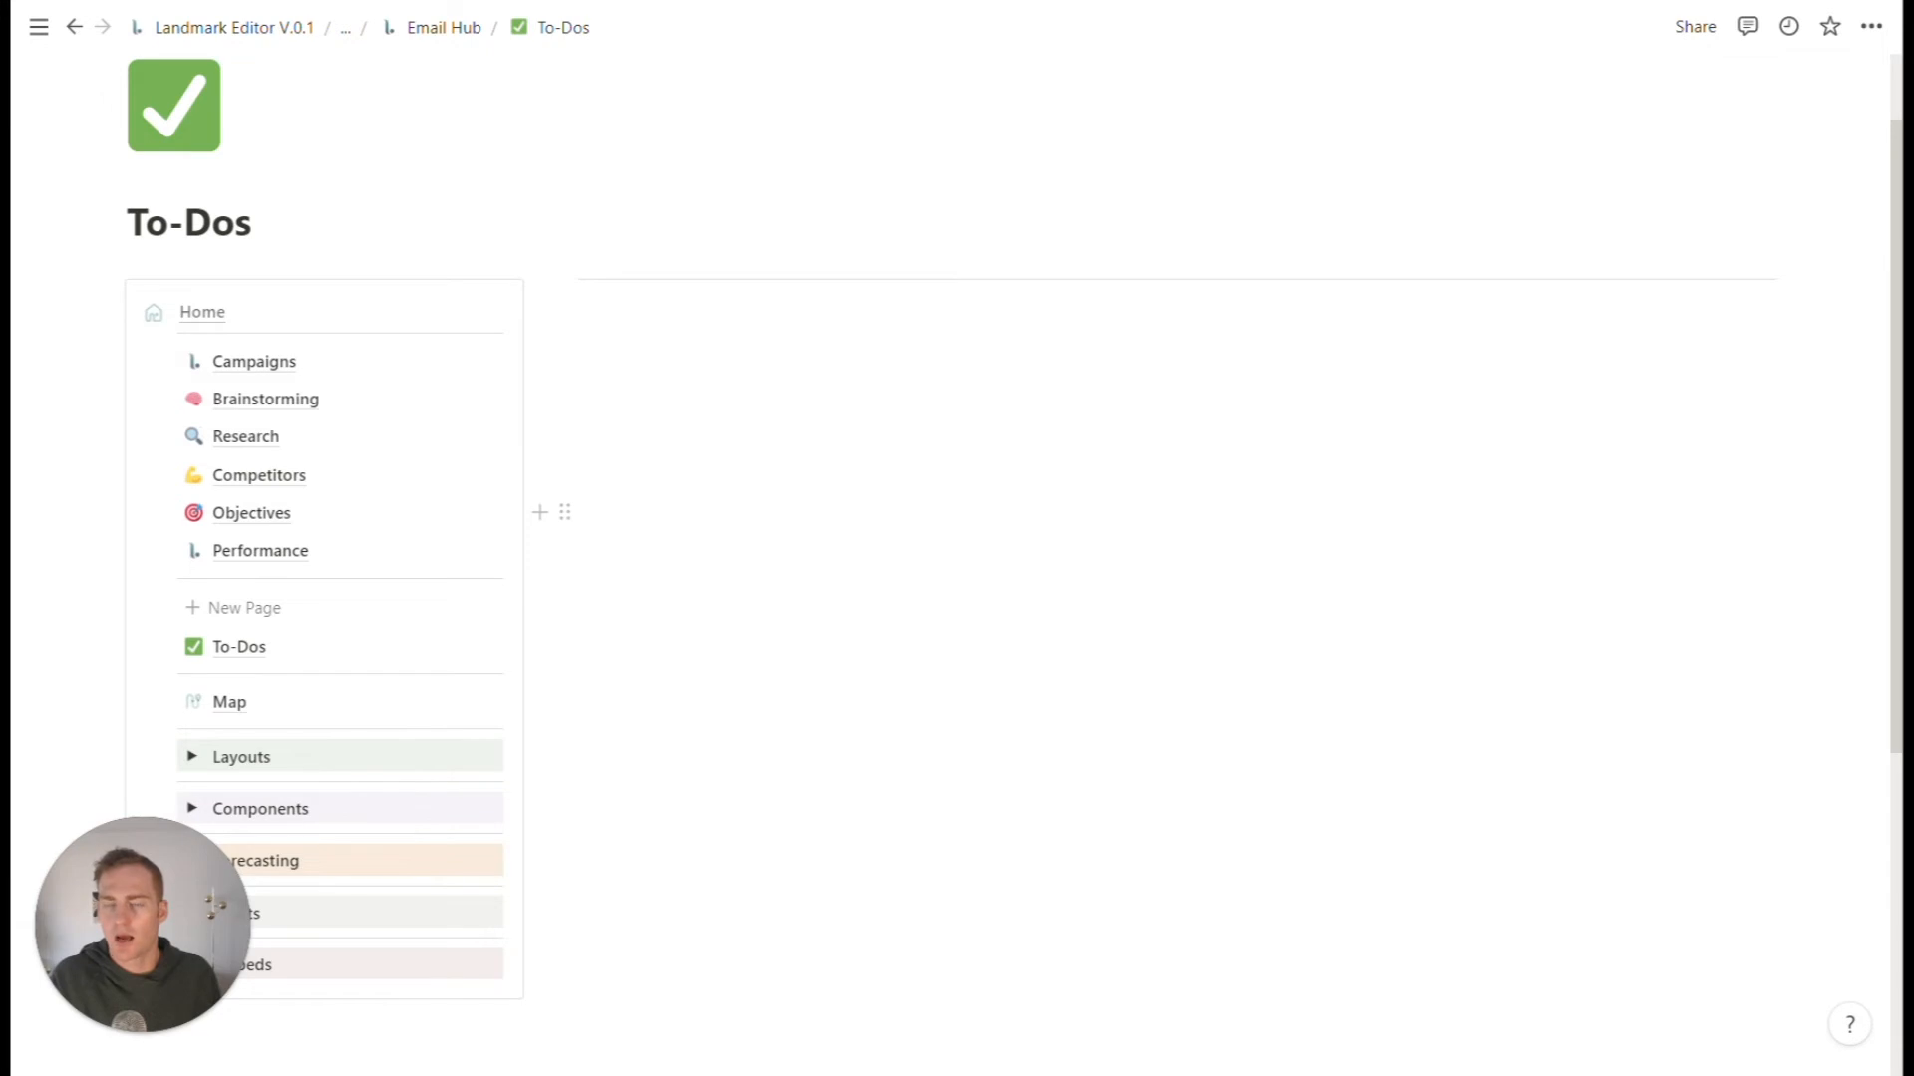
- Insert the Actions Board component from the Operations group and place it in the main content area under the To-Dos heading
{"action": "scroll", "coordinate": [288, 538], "scroll_direction": "down", "scroll_amount": 1}
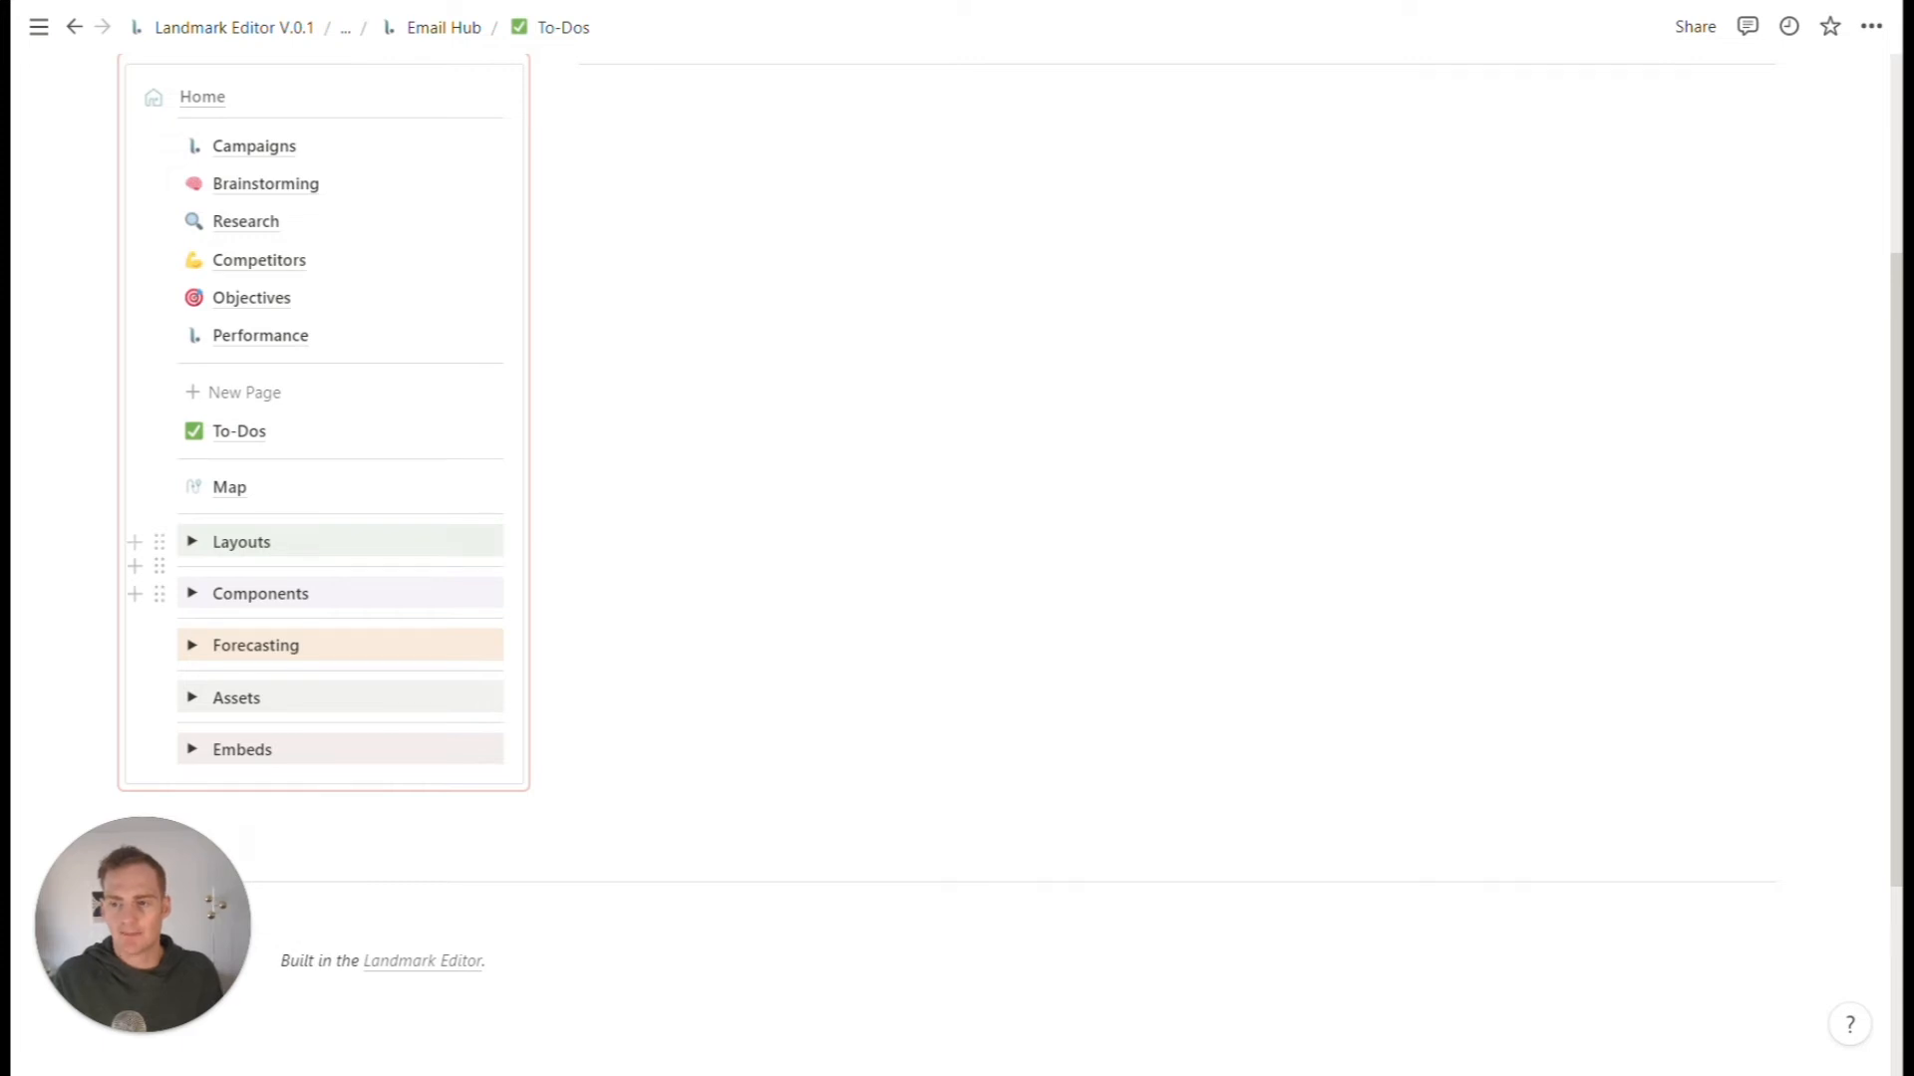
{"action": "left_click", "coordinate": [192, 593]}
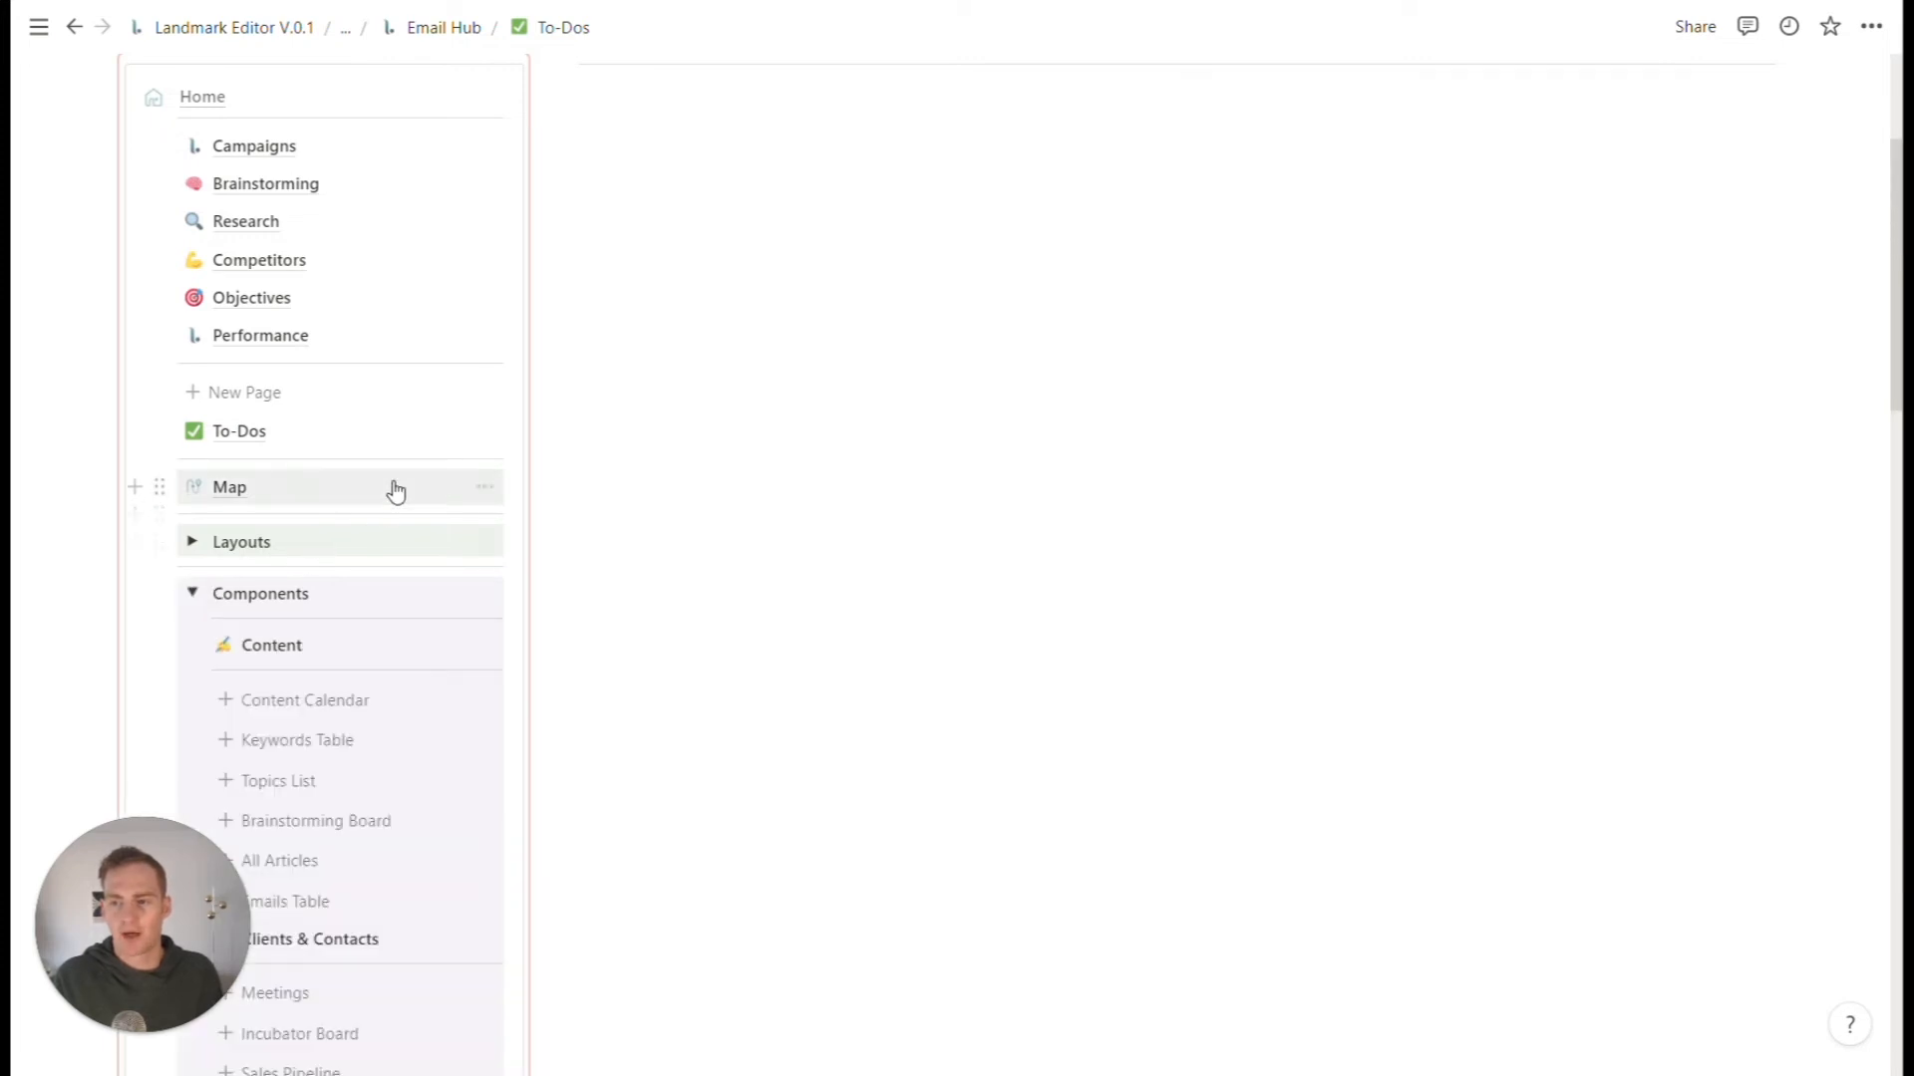
{"action": "scroll", "coordinate": [396, 490], "scroll_direction": "down", "scroll_amount": 2}
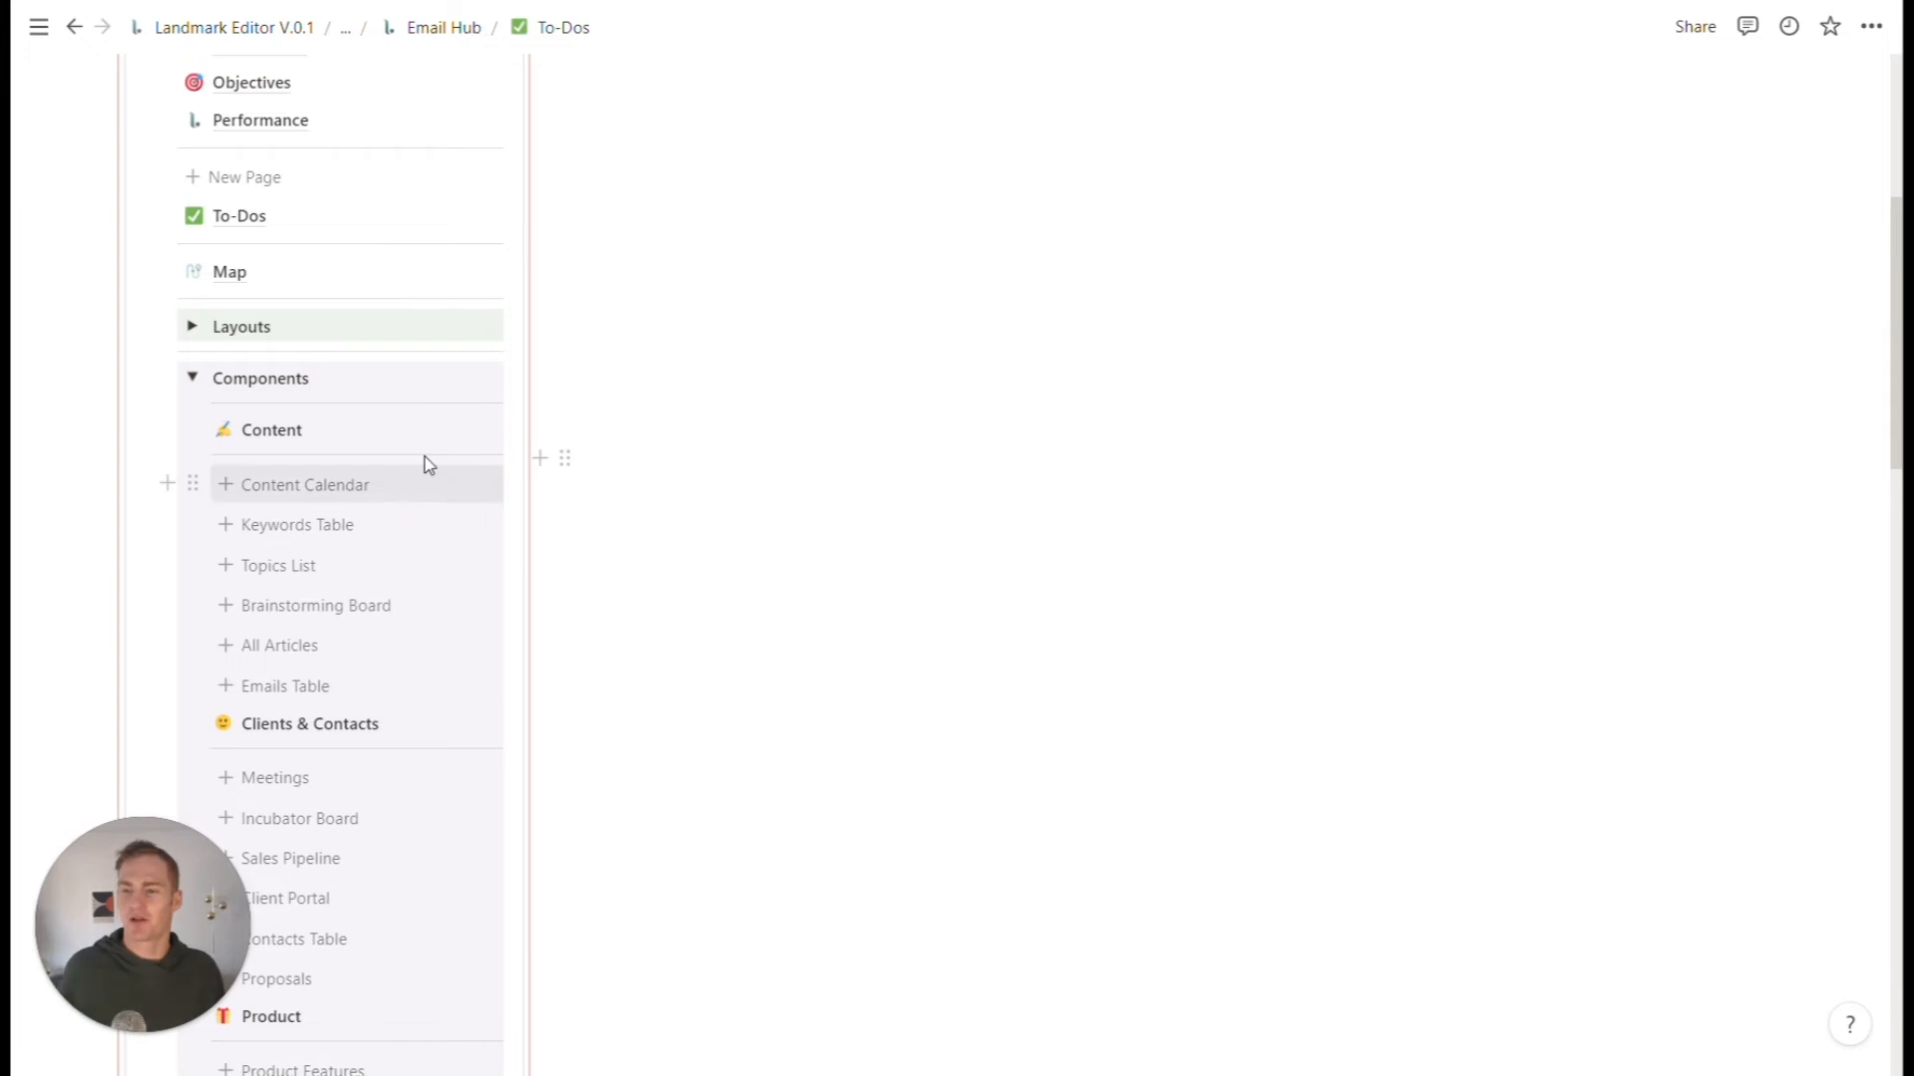
{"action": "scroll", "coordinate": [418, 468], "scroll_direction": "down", "scroll_amount": 1}
{"action": "scroll", "coordinate": [404, 483], "scroll_direction": "down", "scroll_amount": 5}
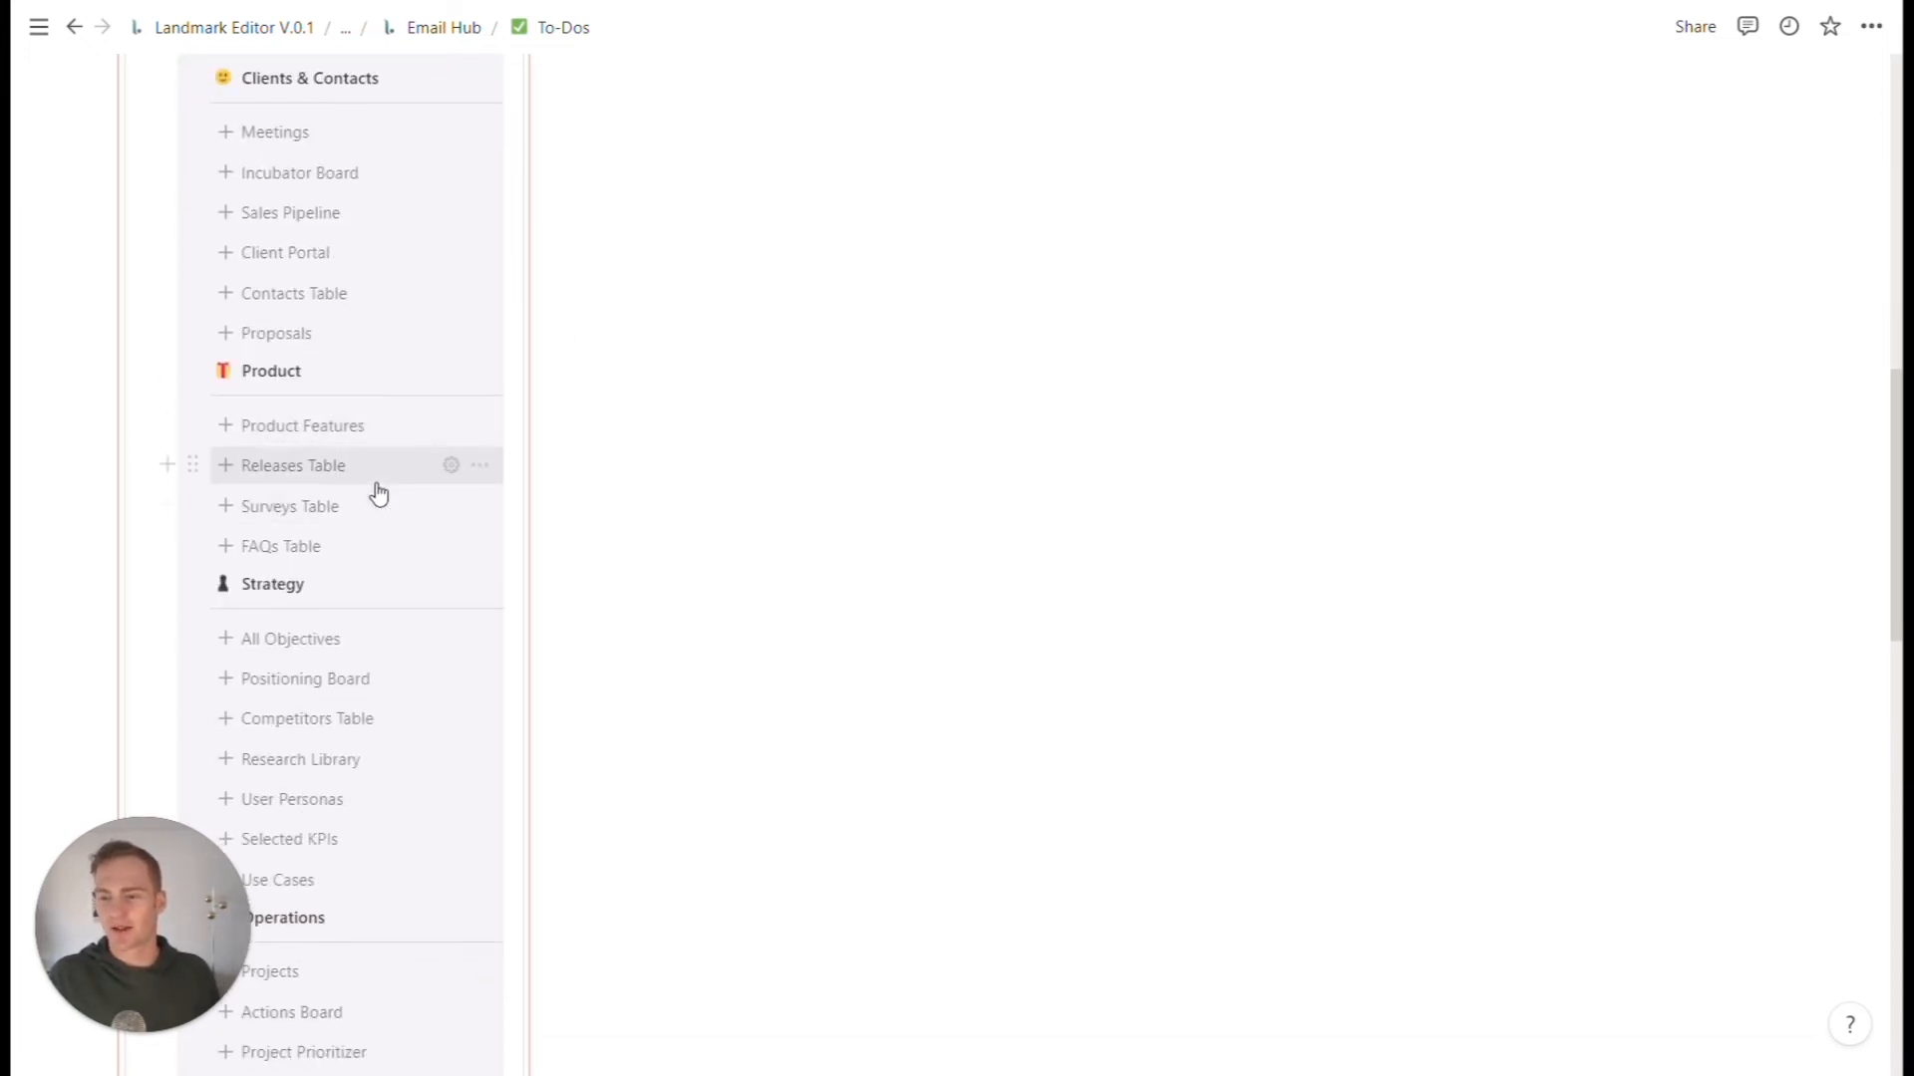
{"action": "scroll", "coordinate": [375, 492], "scroll_direction": "down", "scroll_amount": 2}
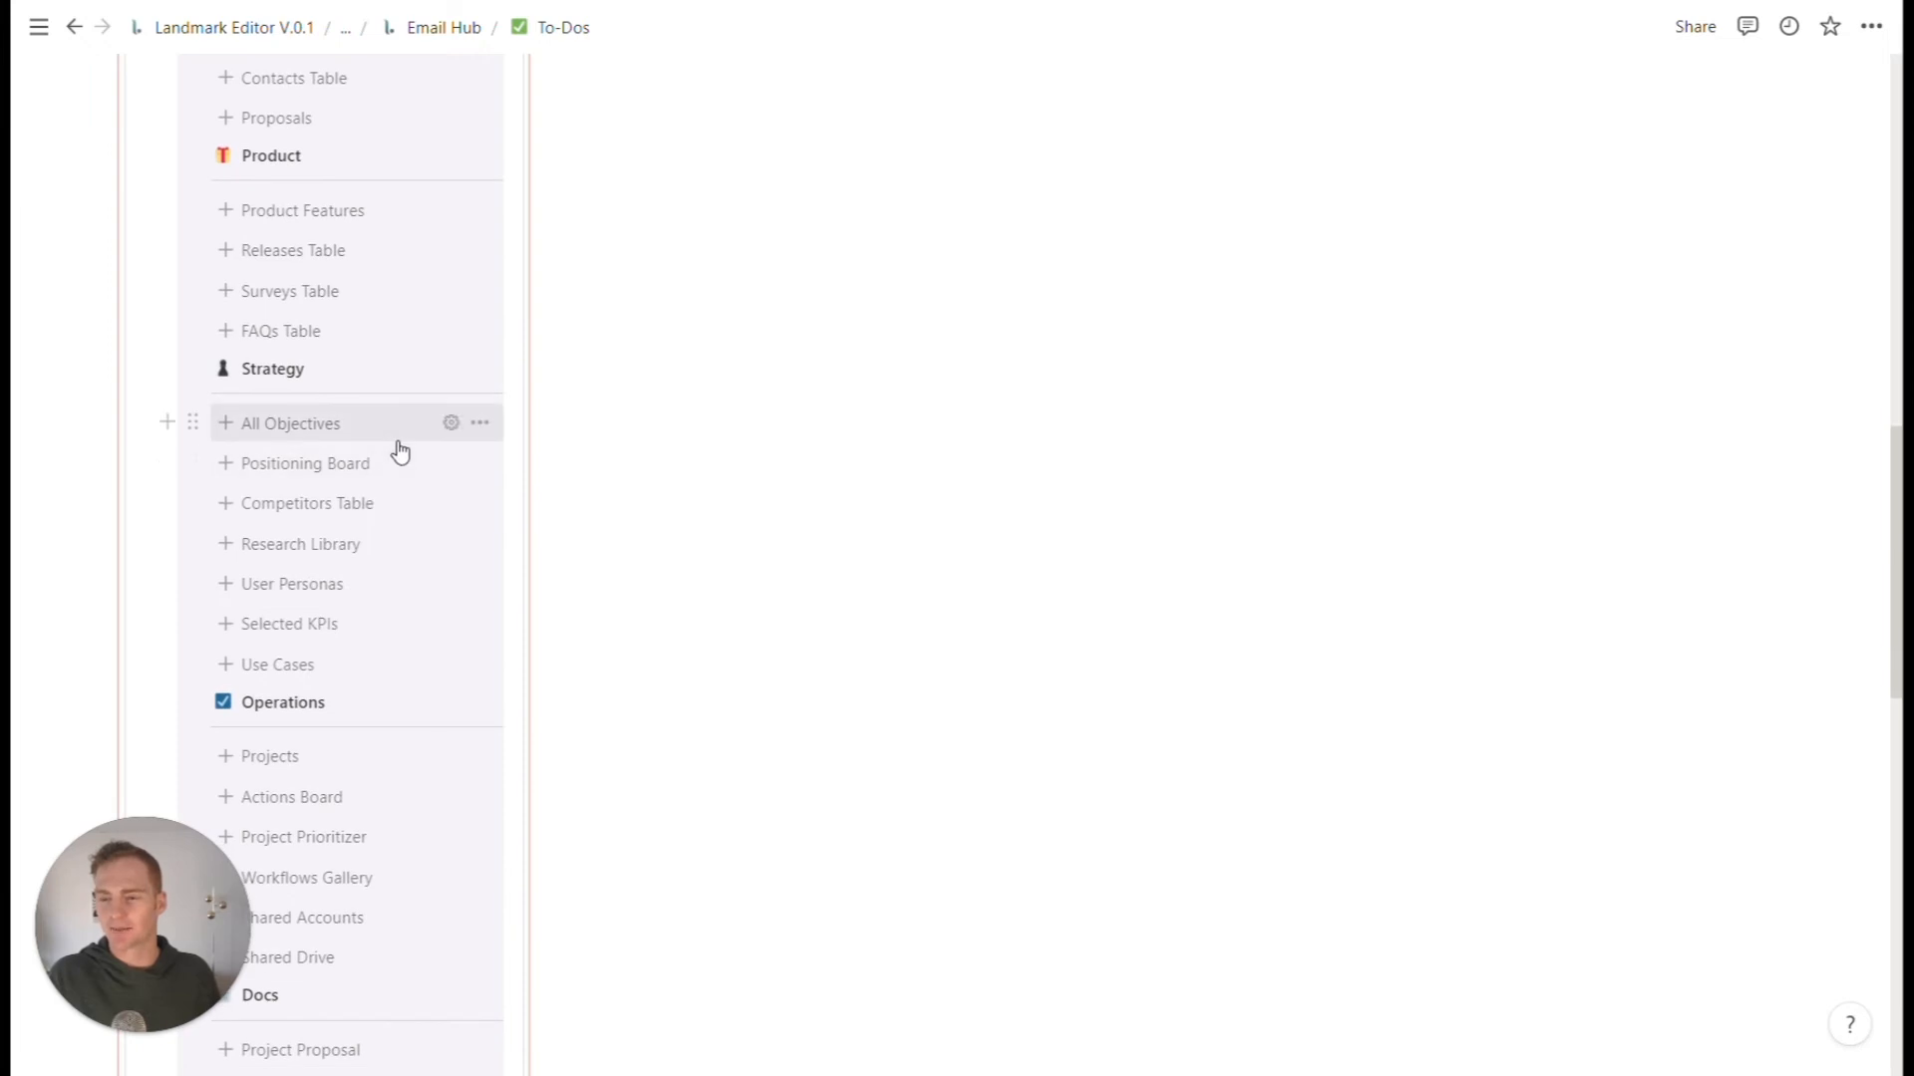
{"action": "scroll", "coordinate": [373, 430], "scroll_direction": "down", "scroll_amount": 1}
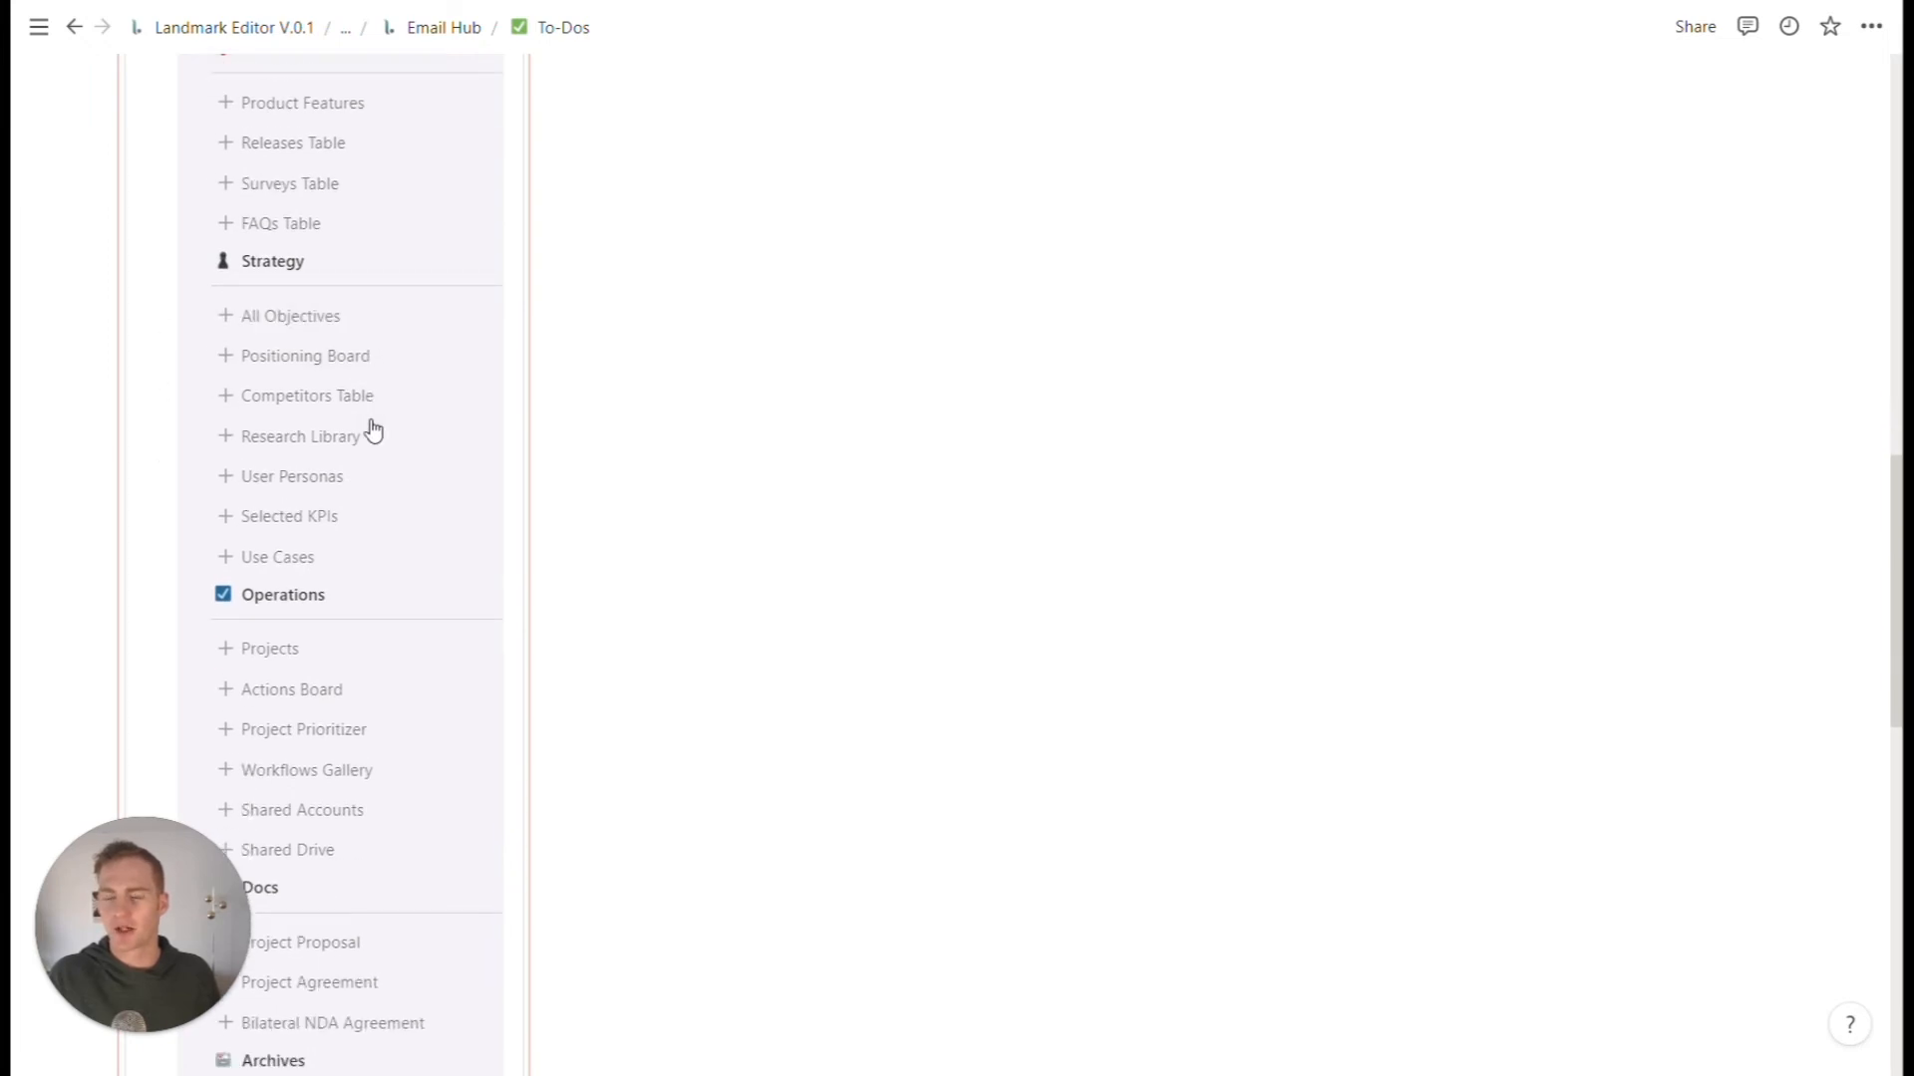
{"action": "scroll", "coordinate": [373, 430], "scroll_direction": "down", "scroll_amount": 1}
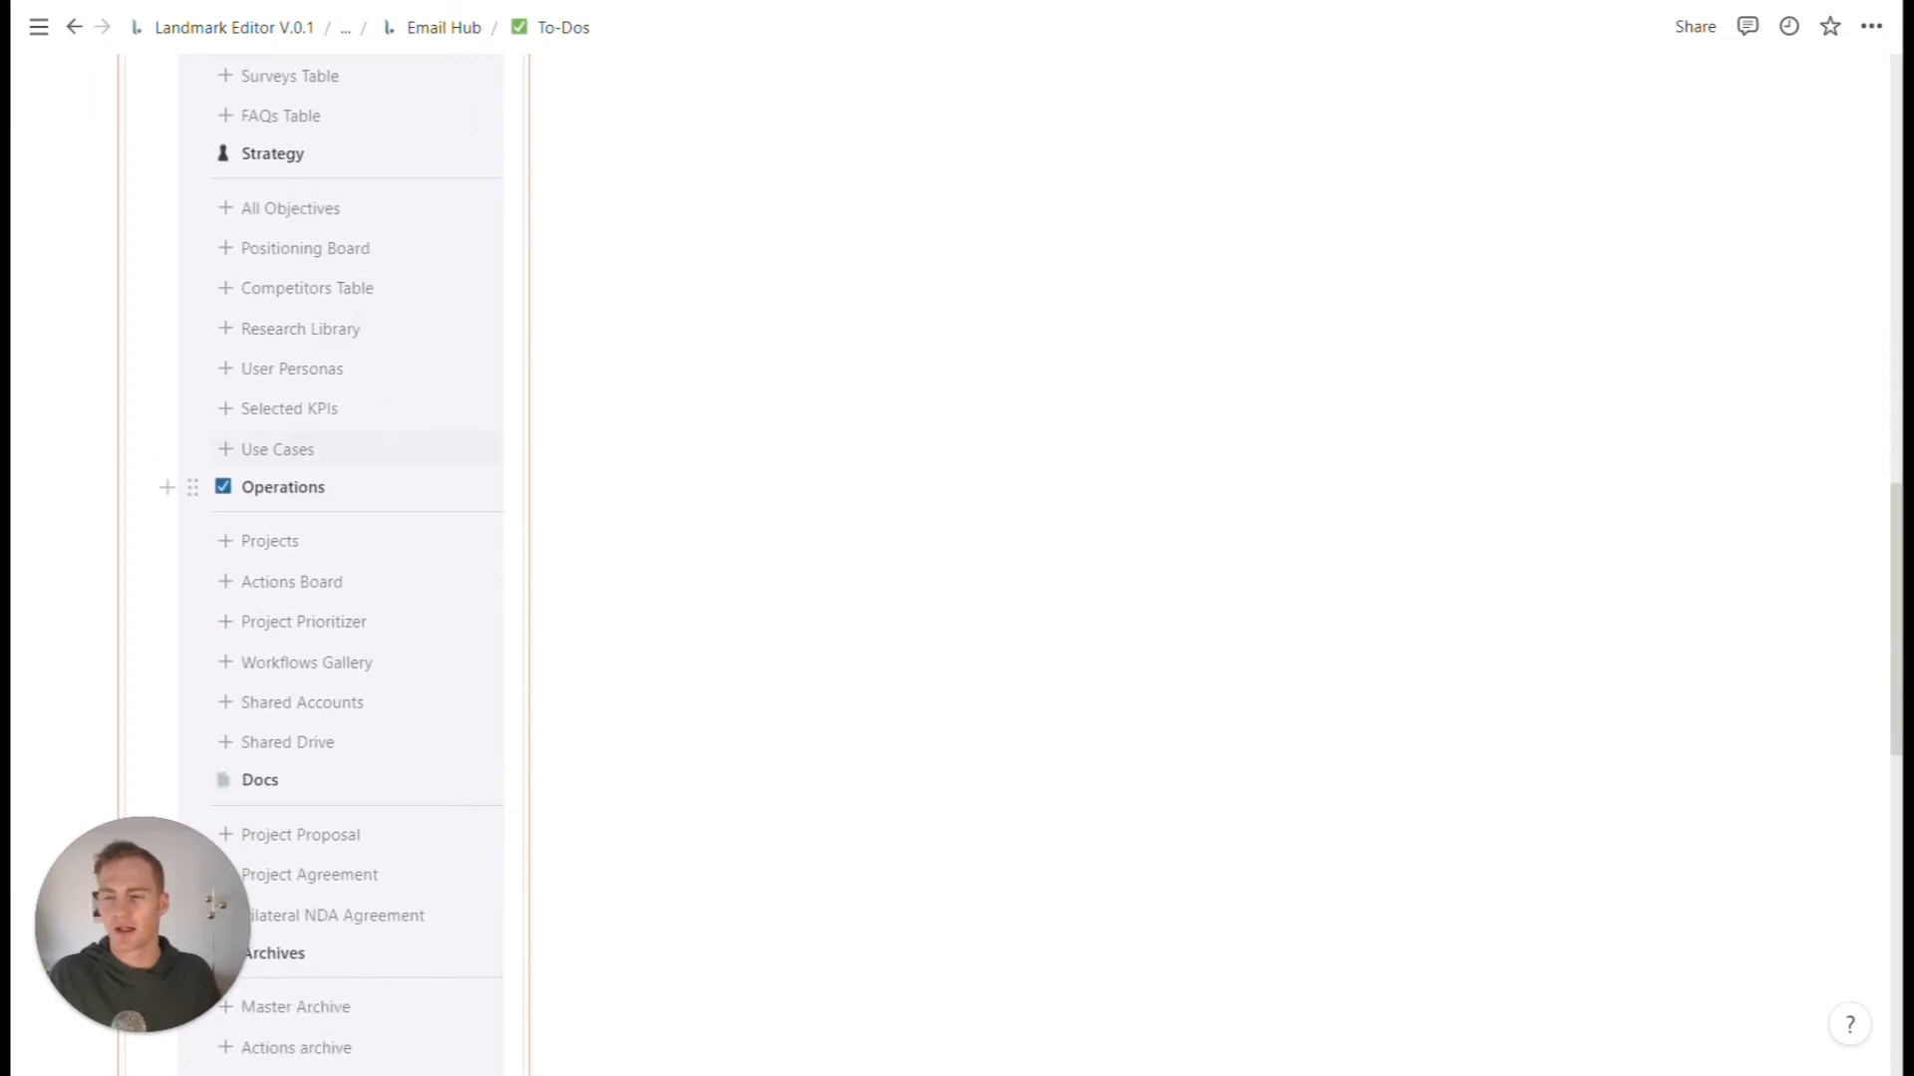
{"action": "left_click", "coordinate": [322, 586]}
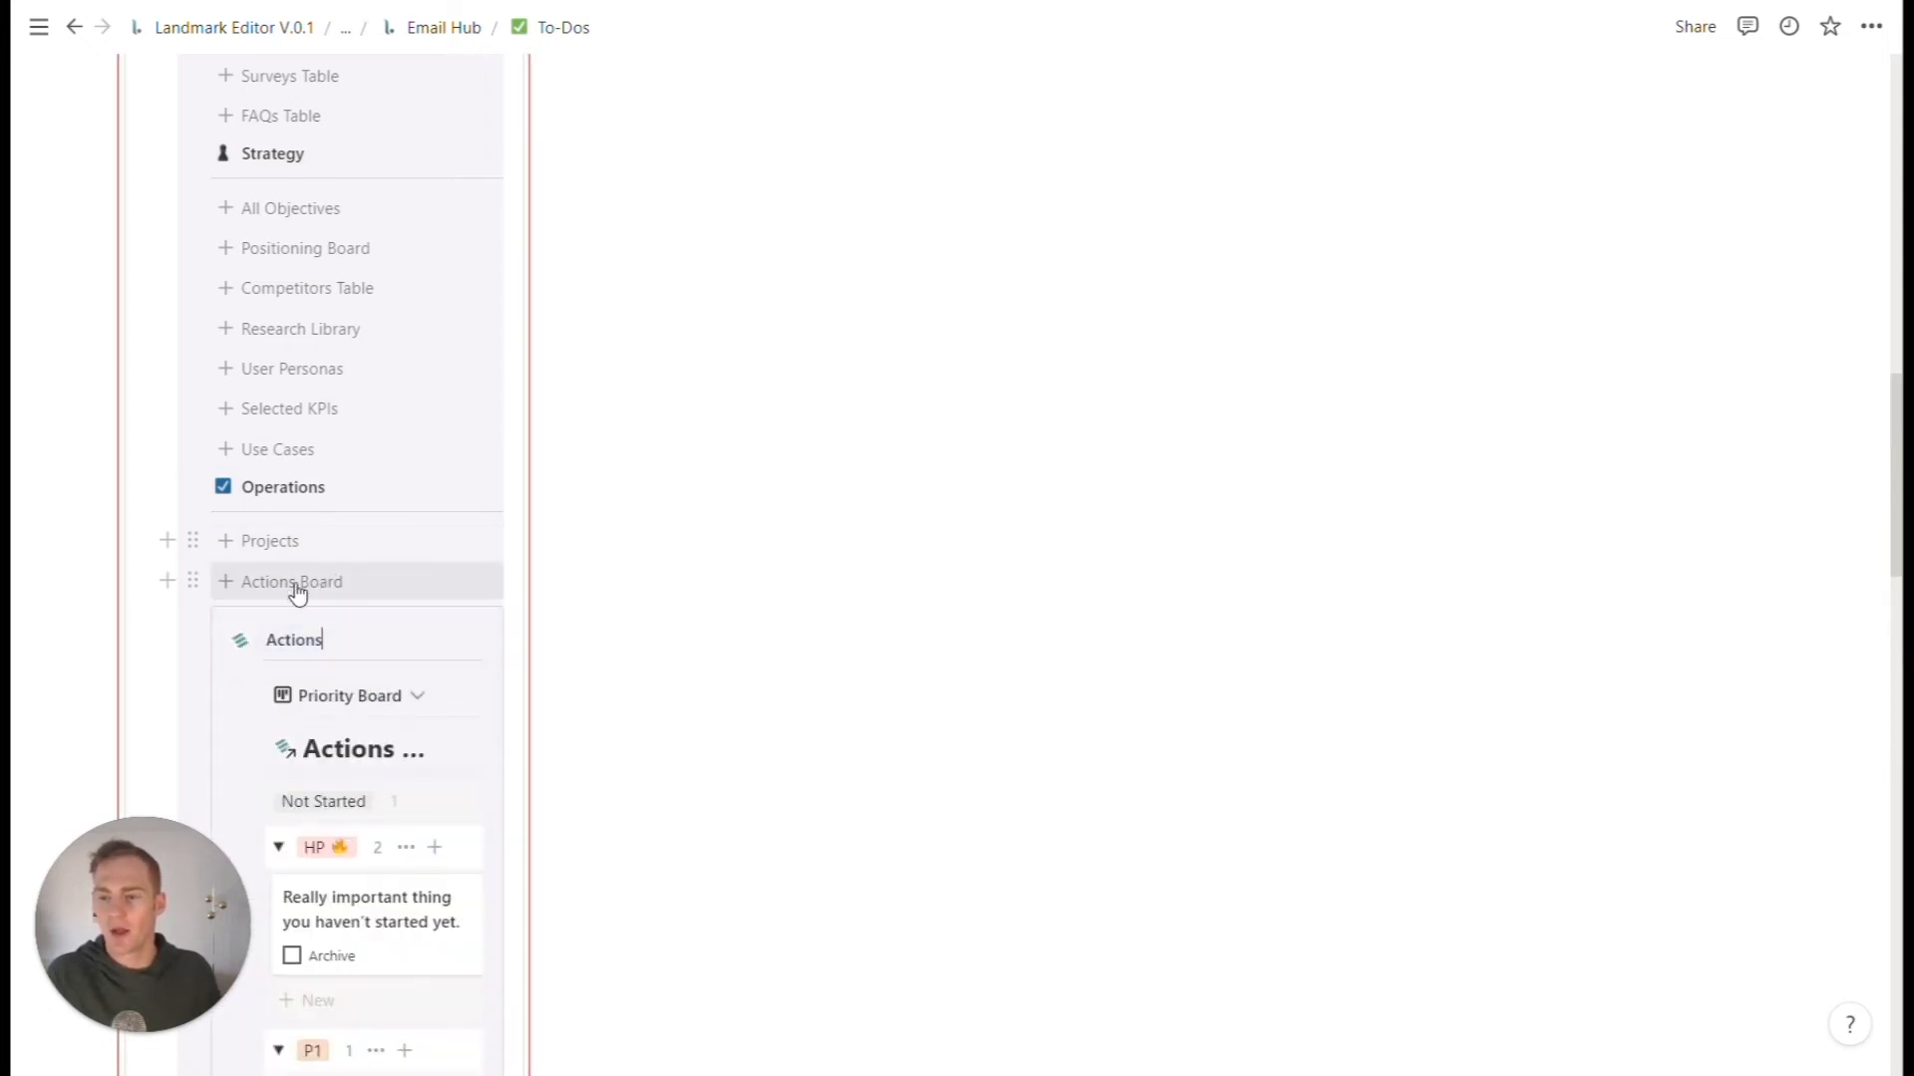
{"action": "left_click_drag", "start_coordinate": [195, 624], "coordinate": [838, 205]}
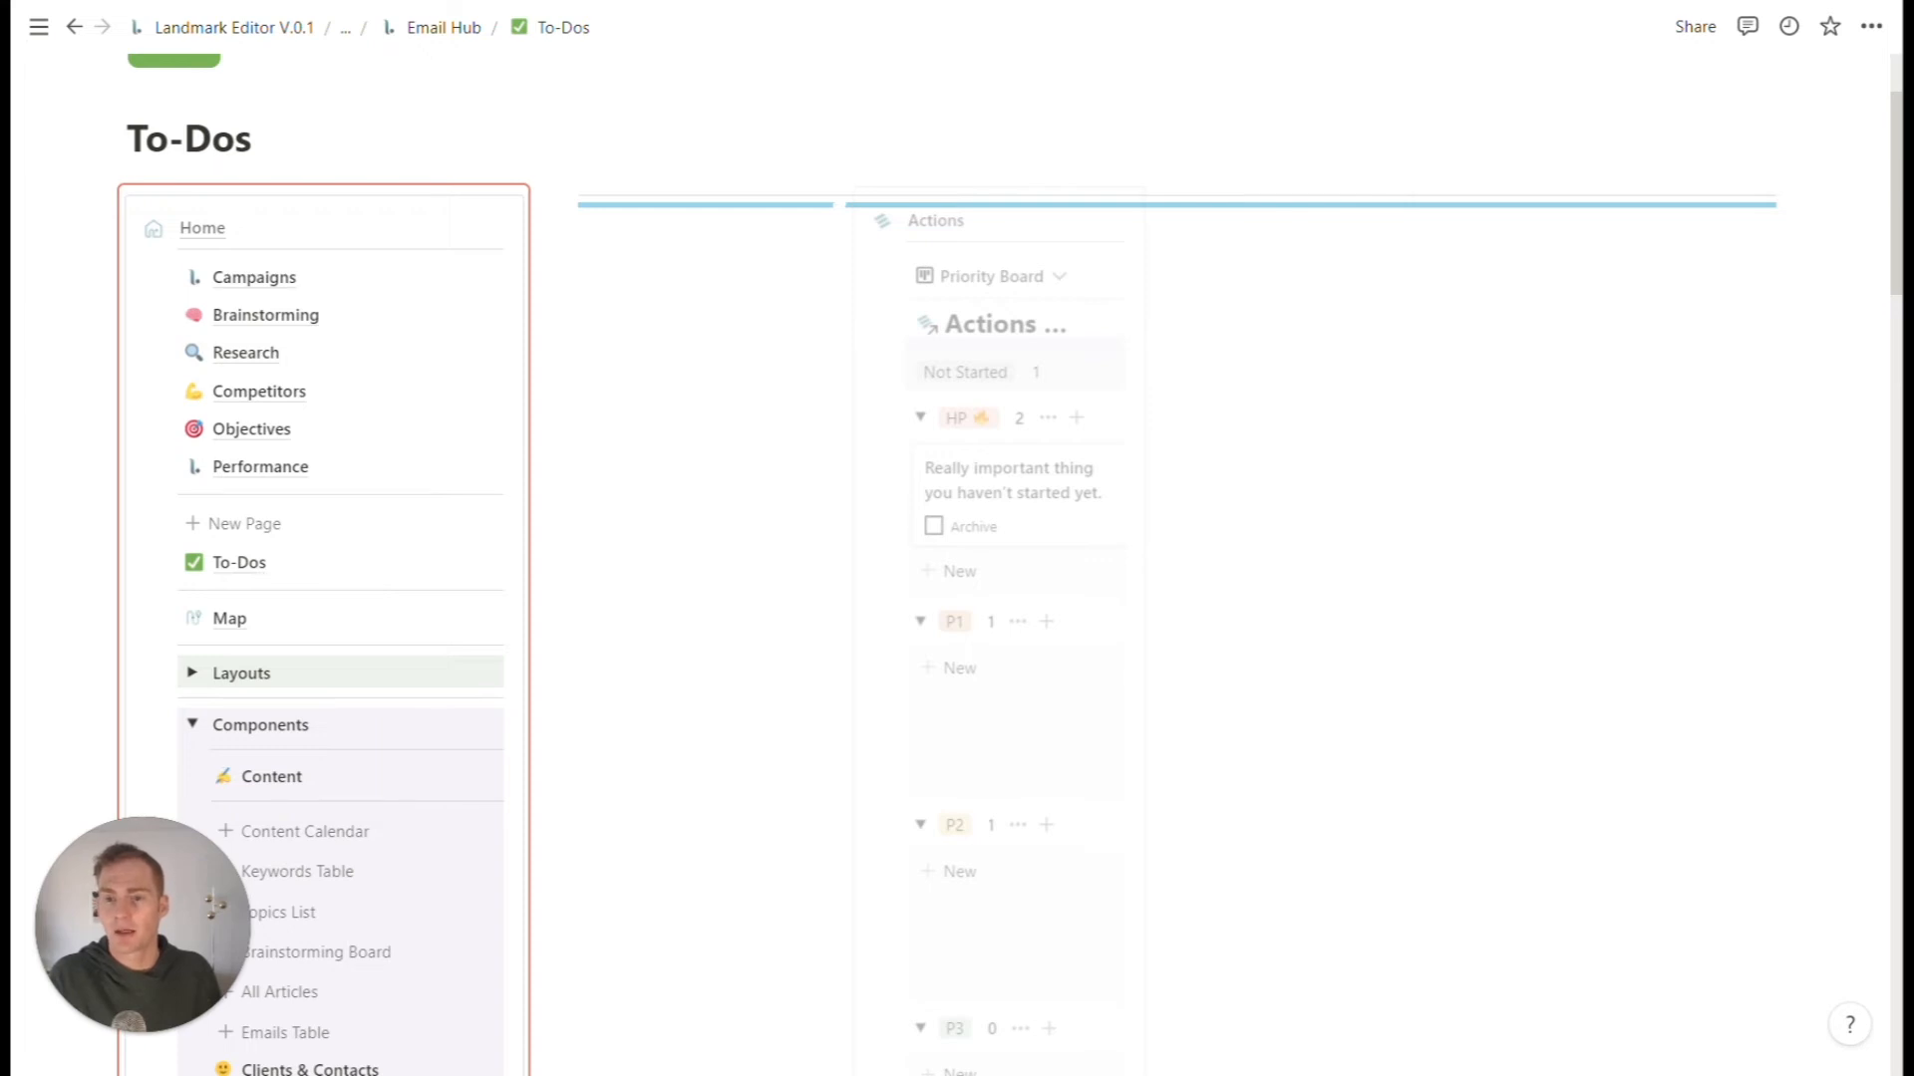
{"action": "left_click_drag", "start_coordinate": [837, 206], "coordinate": [837, 205]}
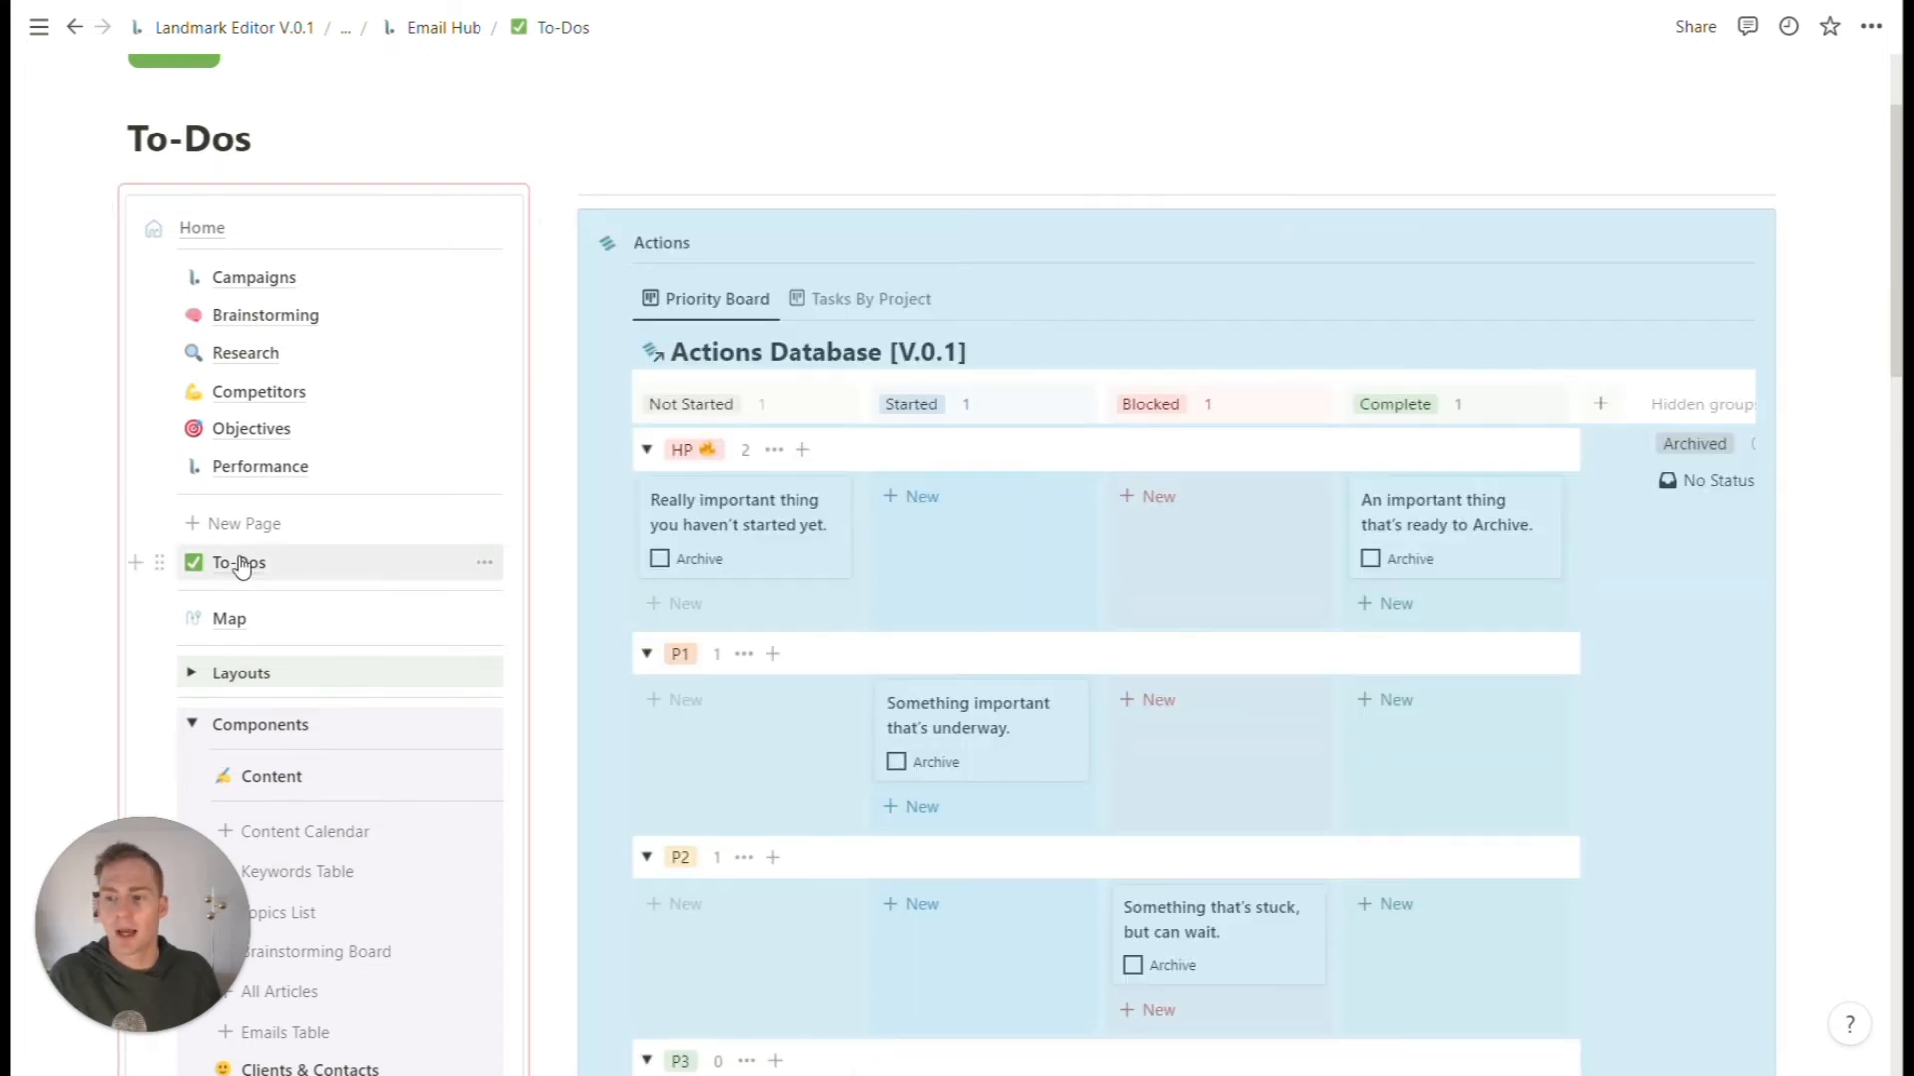
- Move the To-Dos page directly below Performance in the navigation list and collapse the Components section
{"action": "left_click_drag", "start_coordinate": [159, 562], "coordinate": [184, 501]}
{"action": "scroll", "coordinate": [864, 269], "scroll_direction": "down", "scroll_amount": 2}
{"action": "scroll", "coordinate": [863, 267], "scroll_direction": "up", "scroll_amount": 2}
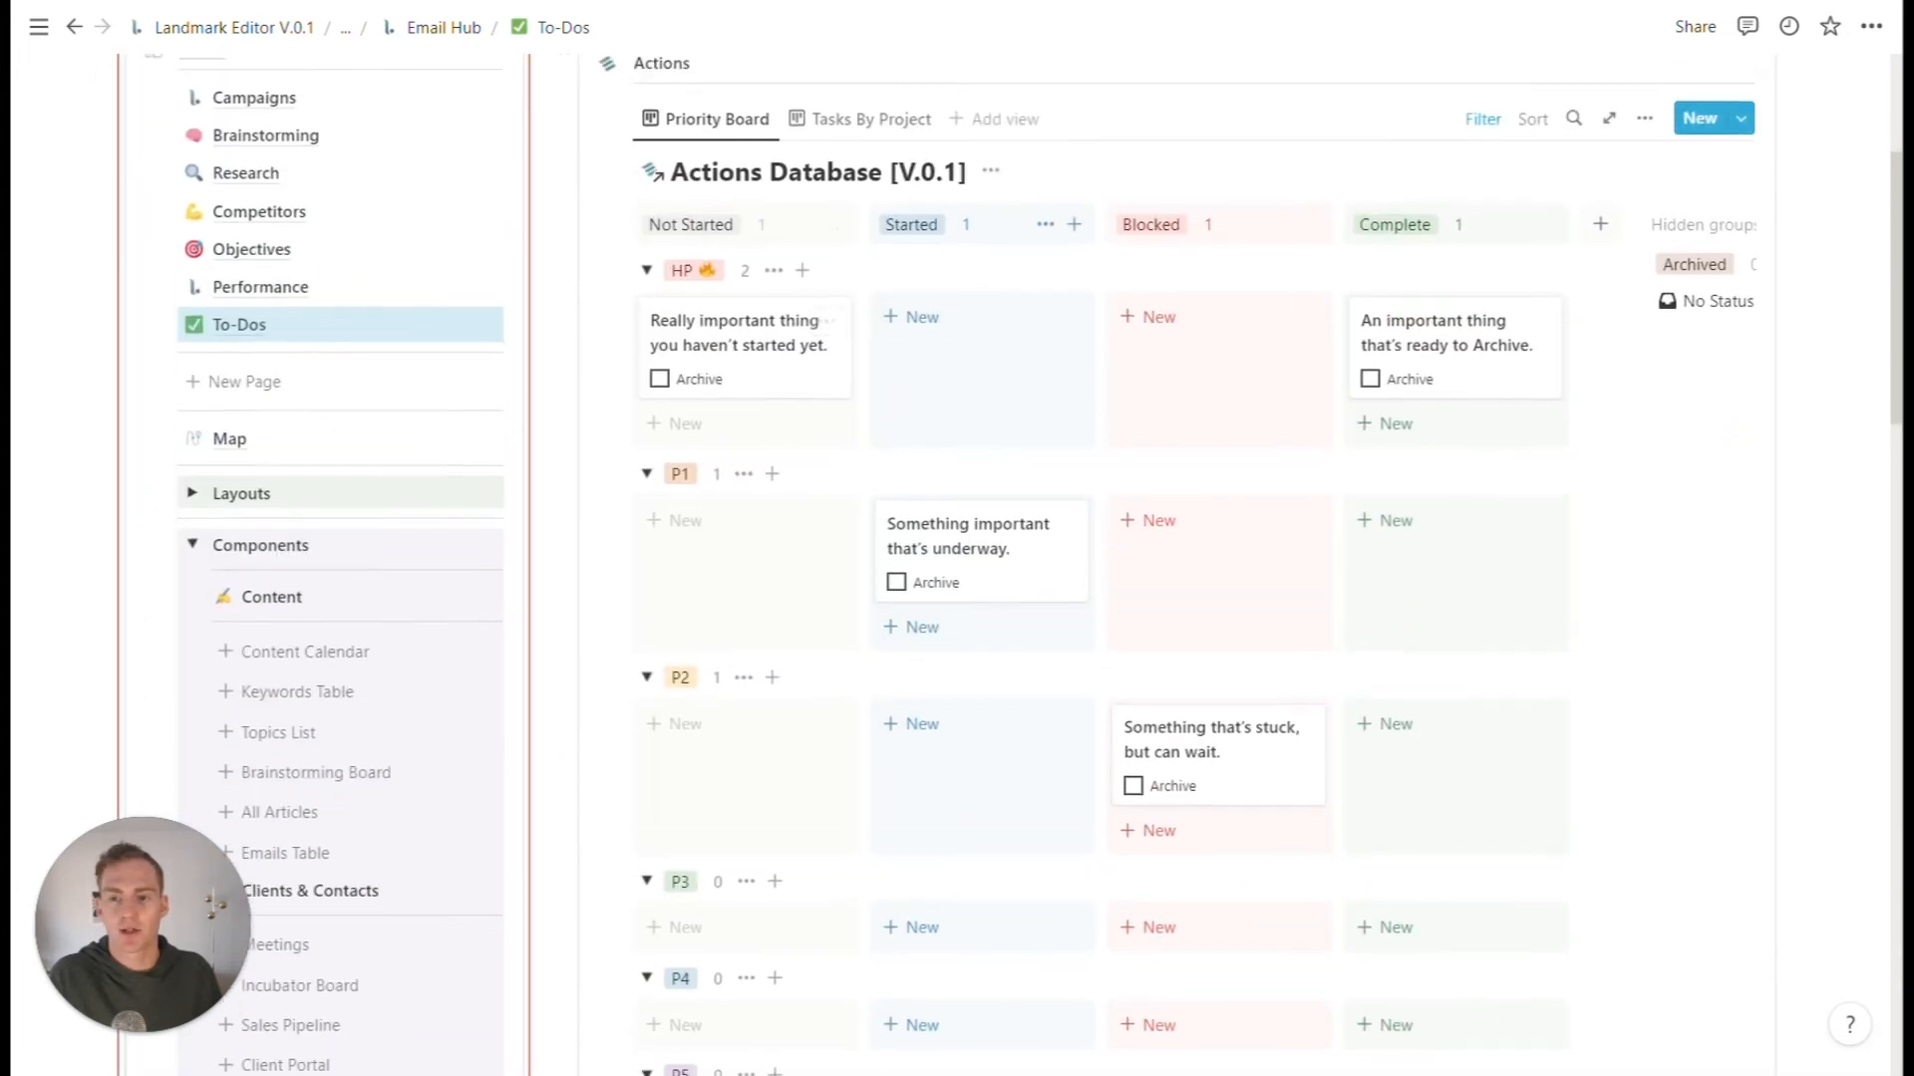
{"action": "scroll", "coordinate": [748, 316], "scroll_direction": "down", "scroll_amount": 1}
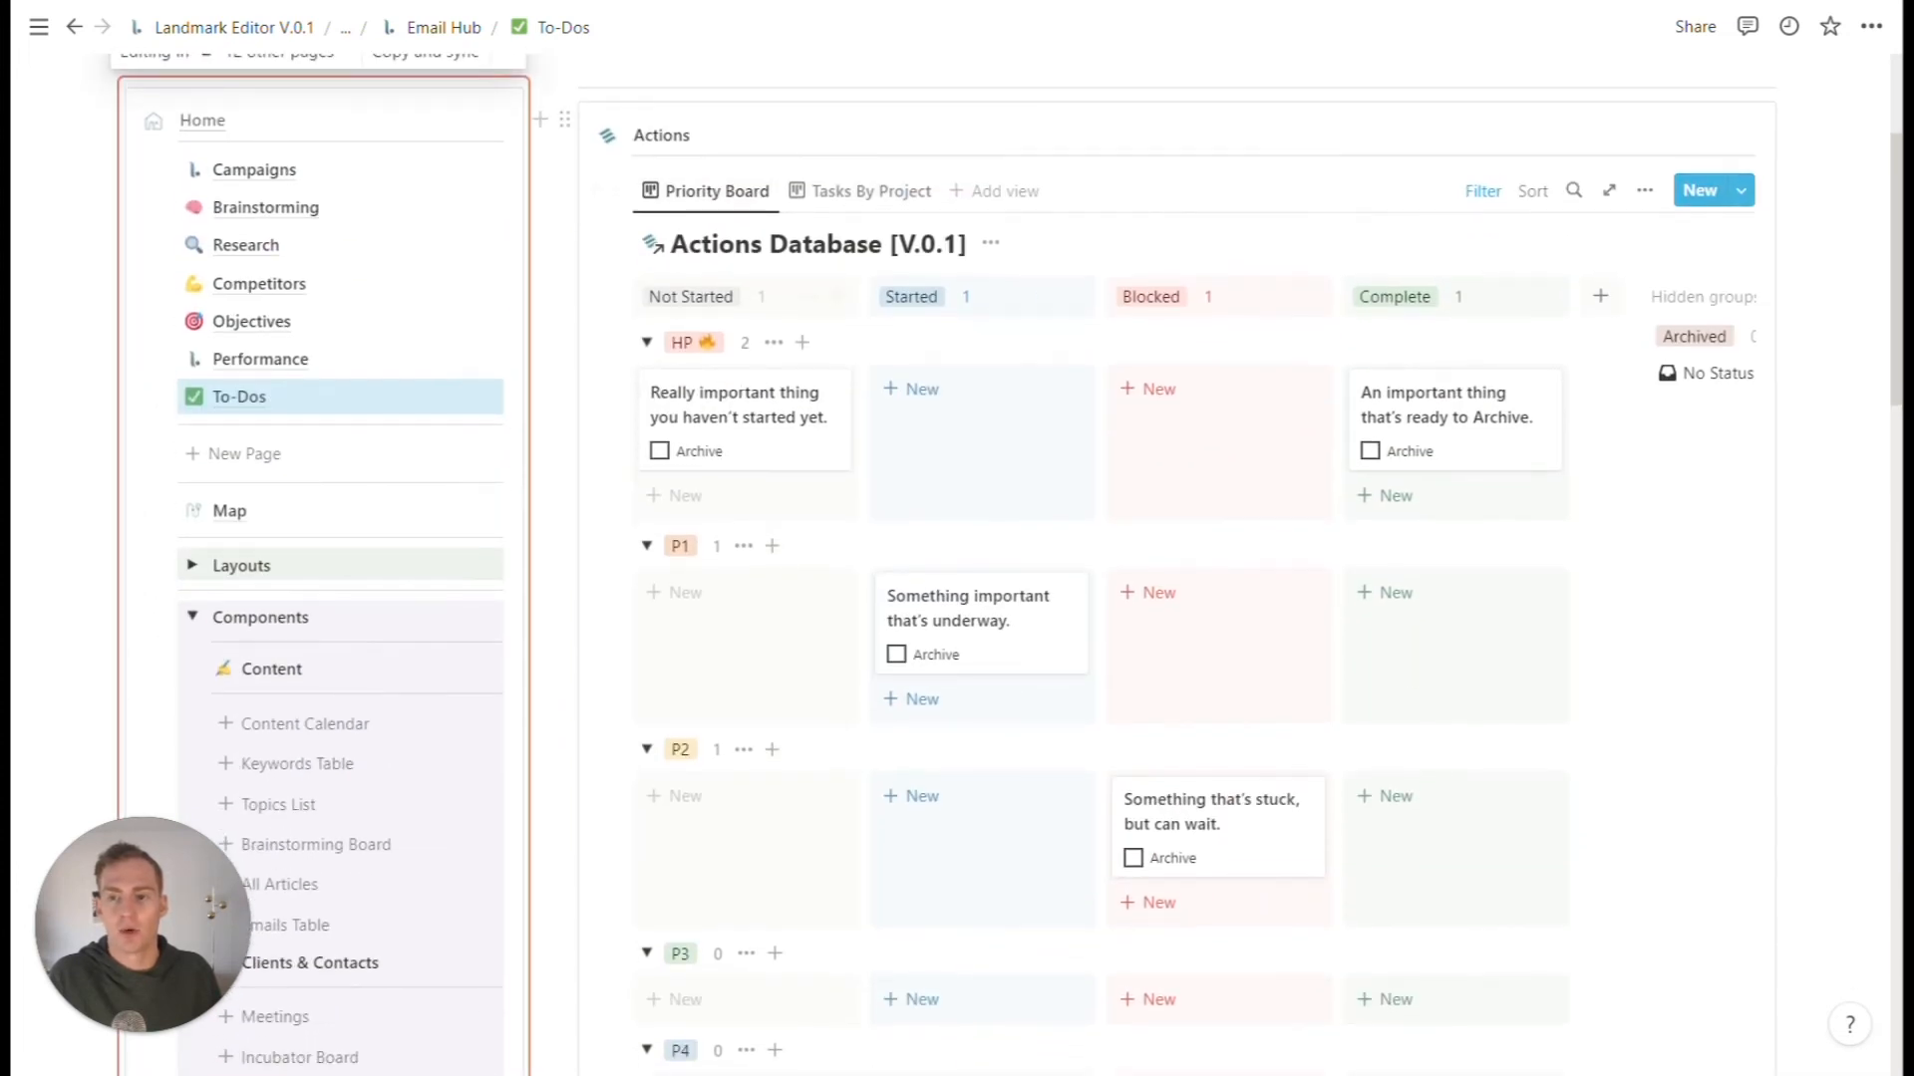
{"action": "left_click", "coordinate": [194, 620]}
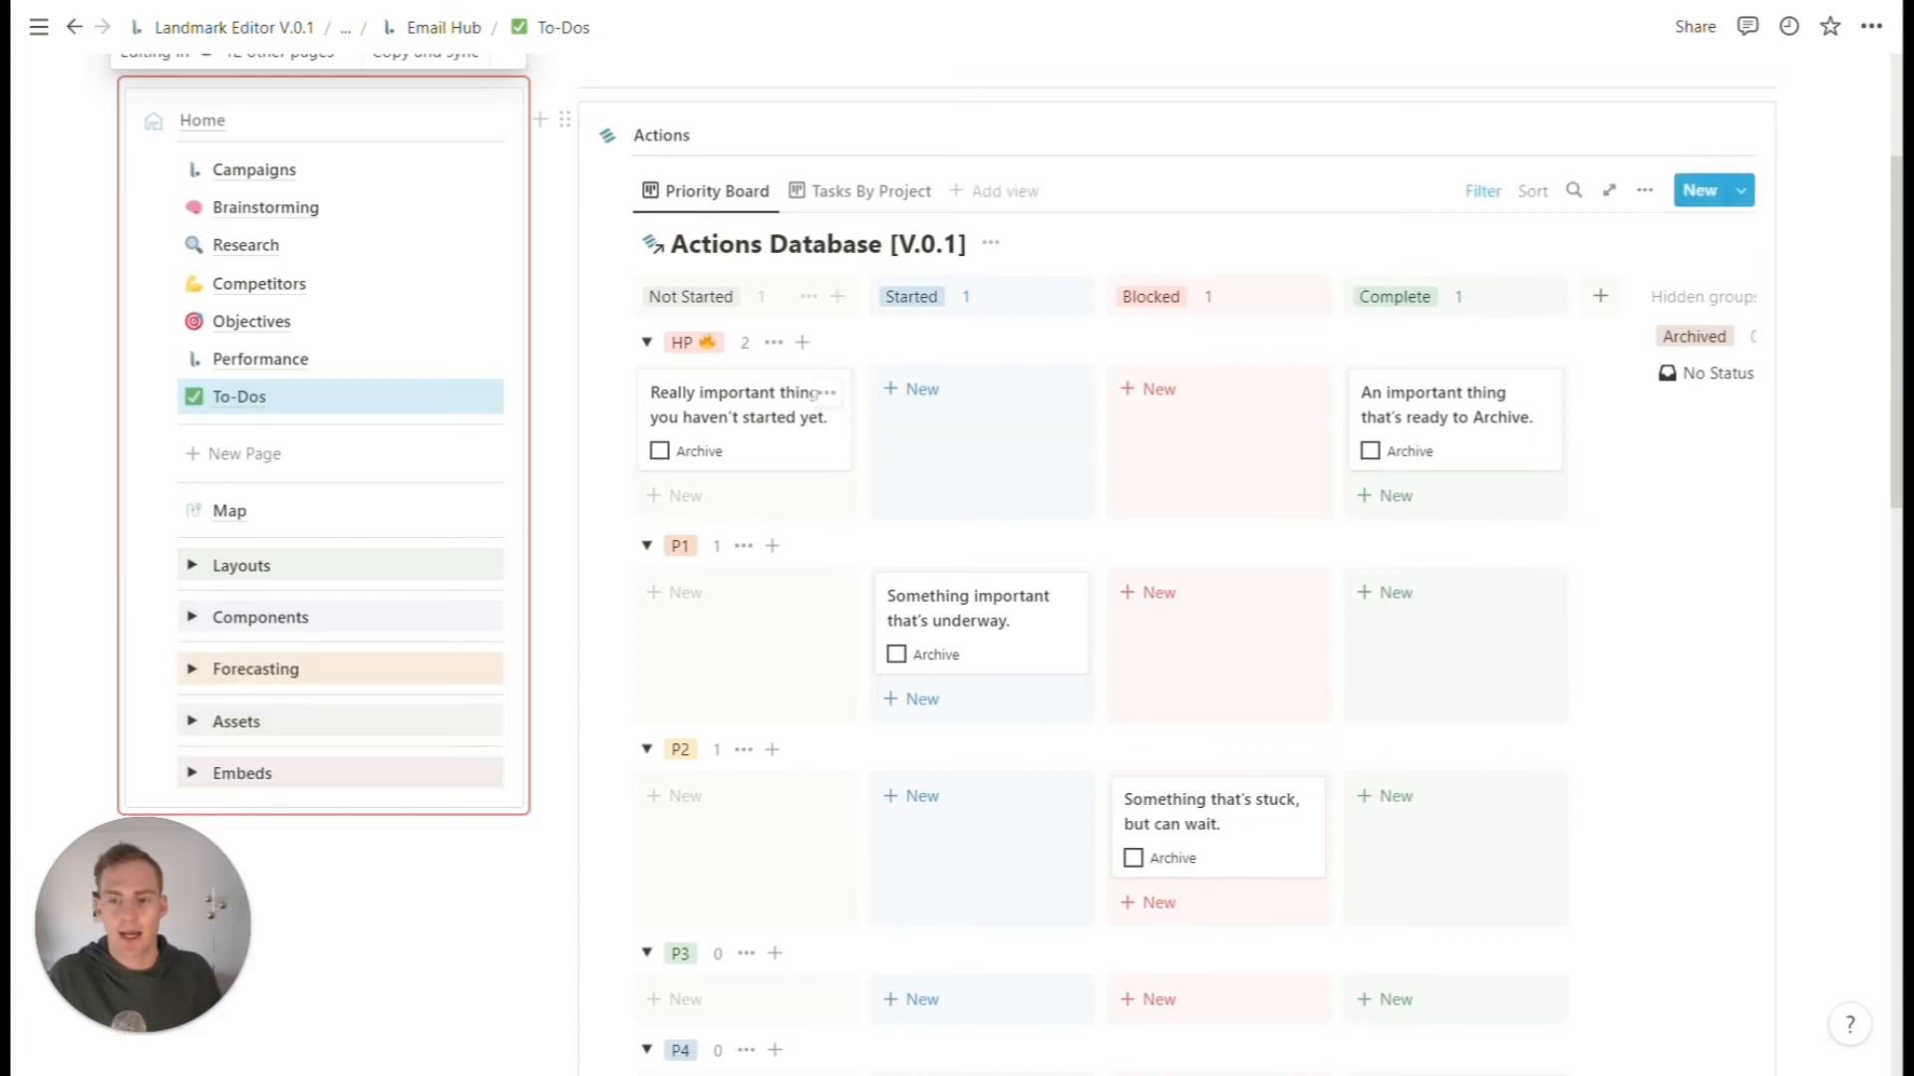
{"action": "scroll", "coordinate": [758, 309], "scroll_direction": "up", "scroll_amount": 1}
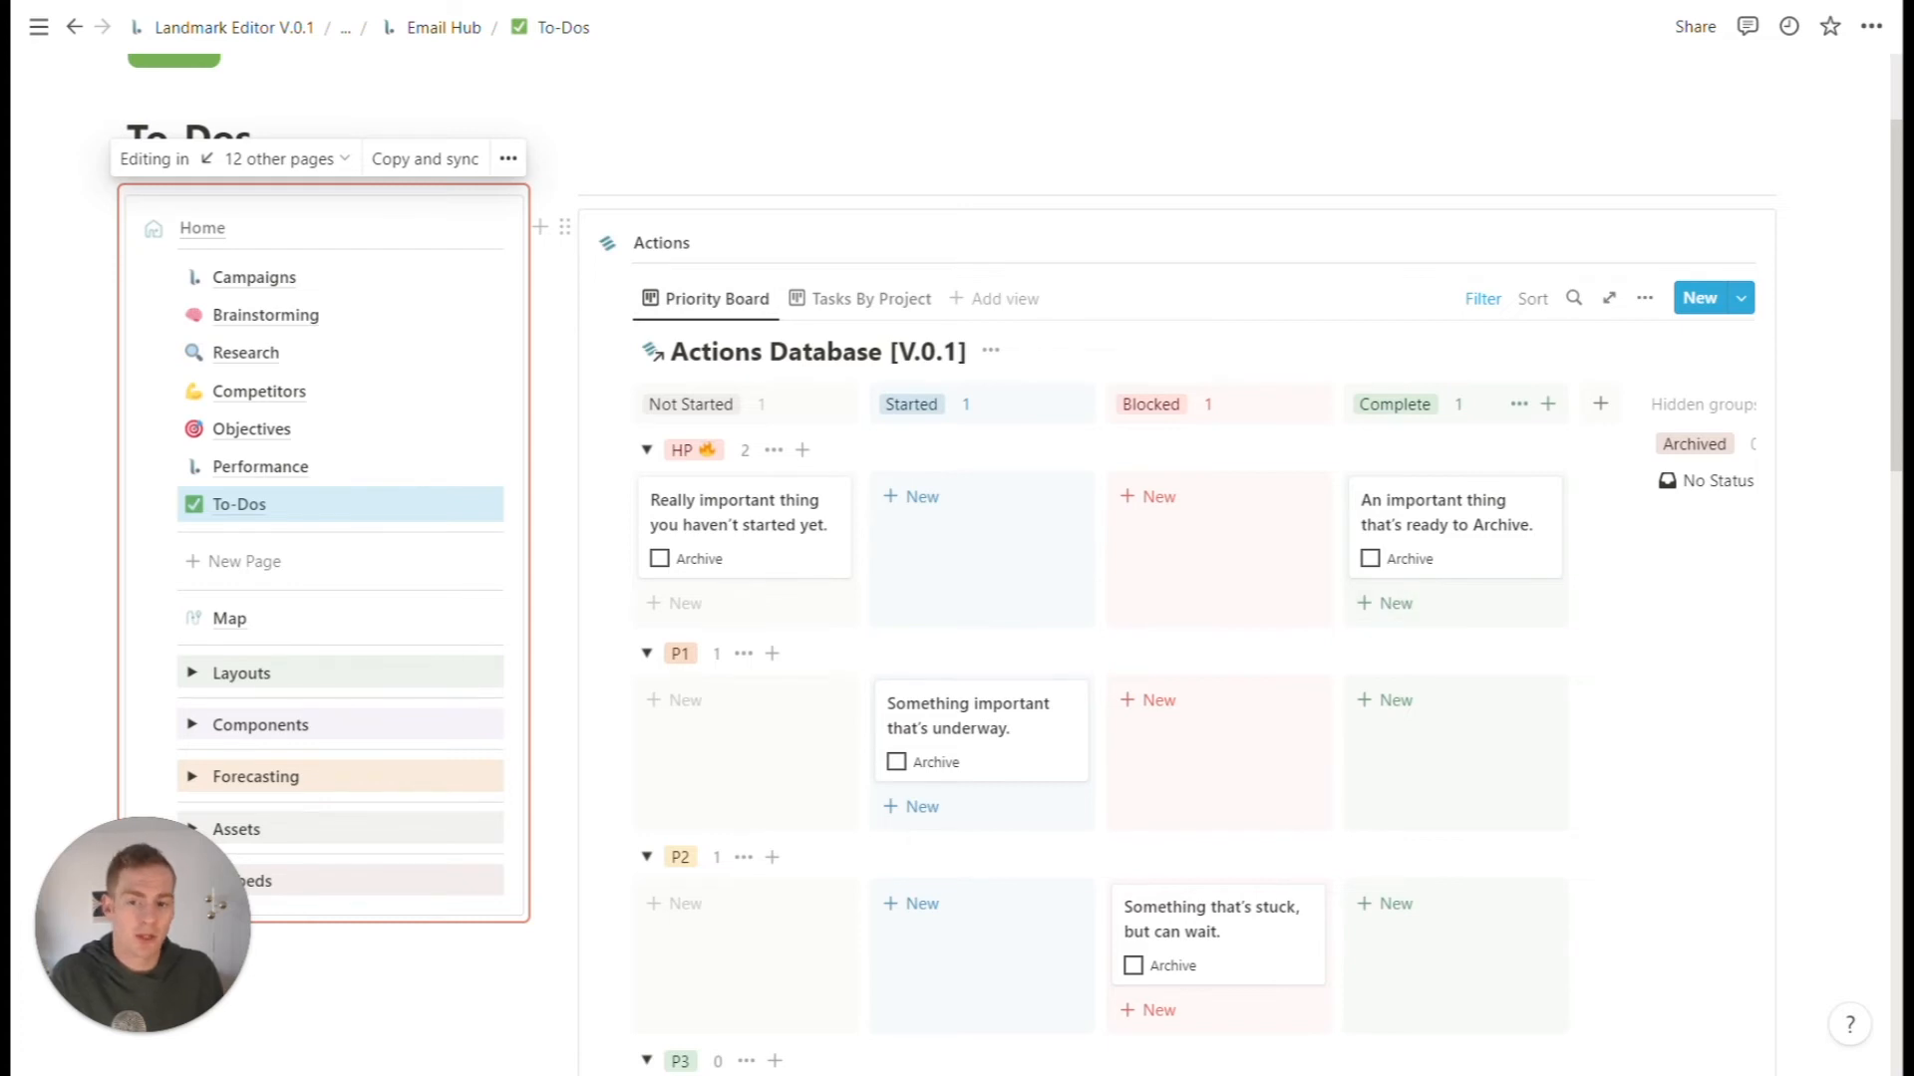
- Archive the completed high-priority task "An important thing that's ready to Archive." on the Priority Board
{"action": "scroll", "coordinate": [1196, 418], "scroll_direction": "down", "scroll_amount": 1}
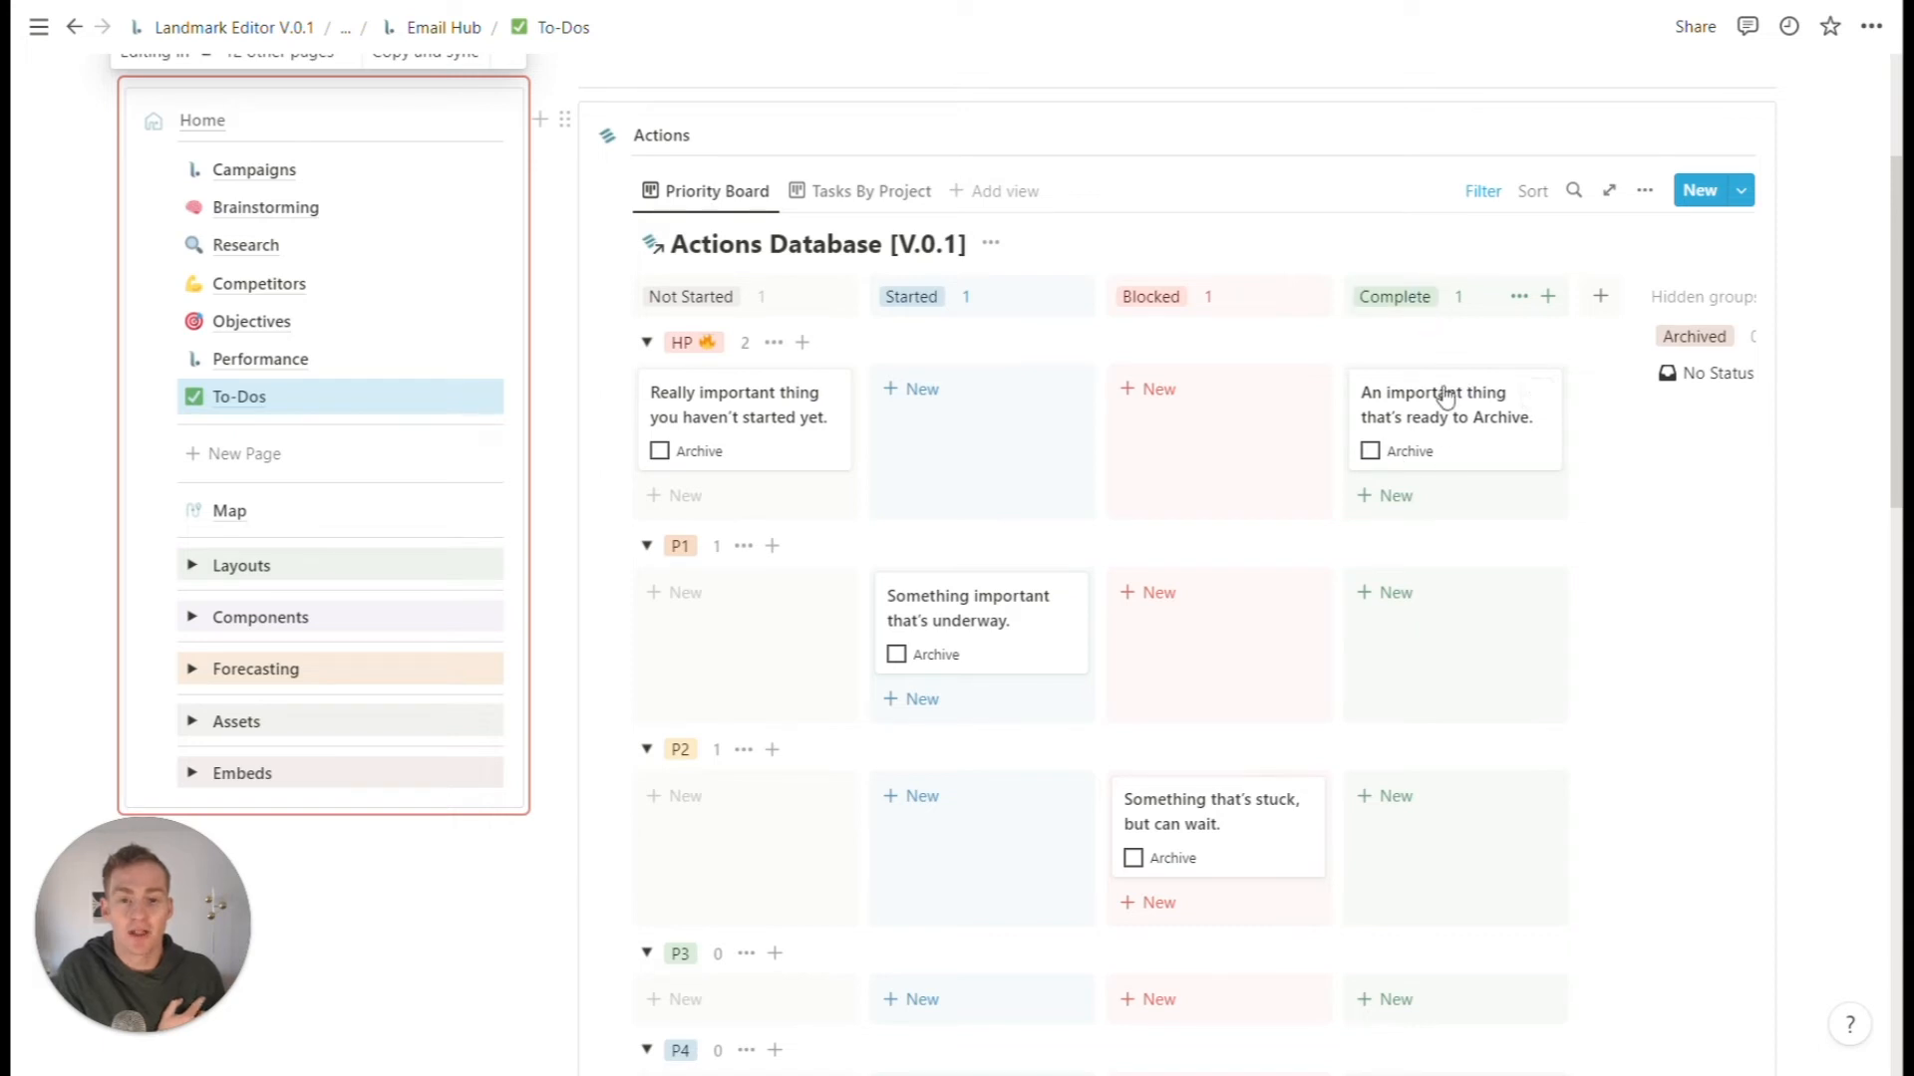
{"action": "left_click", "coordinate": [1369, 451]}
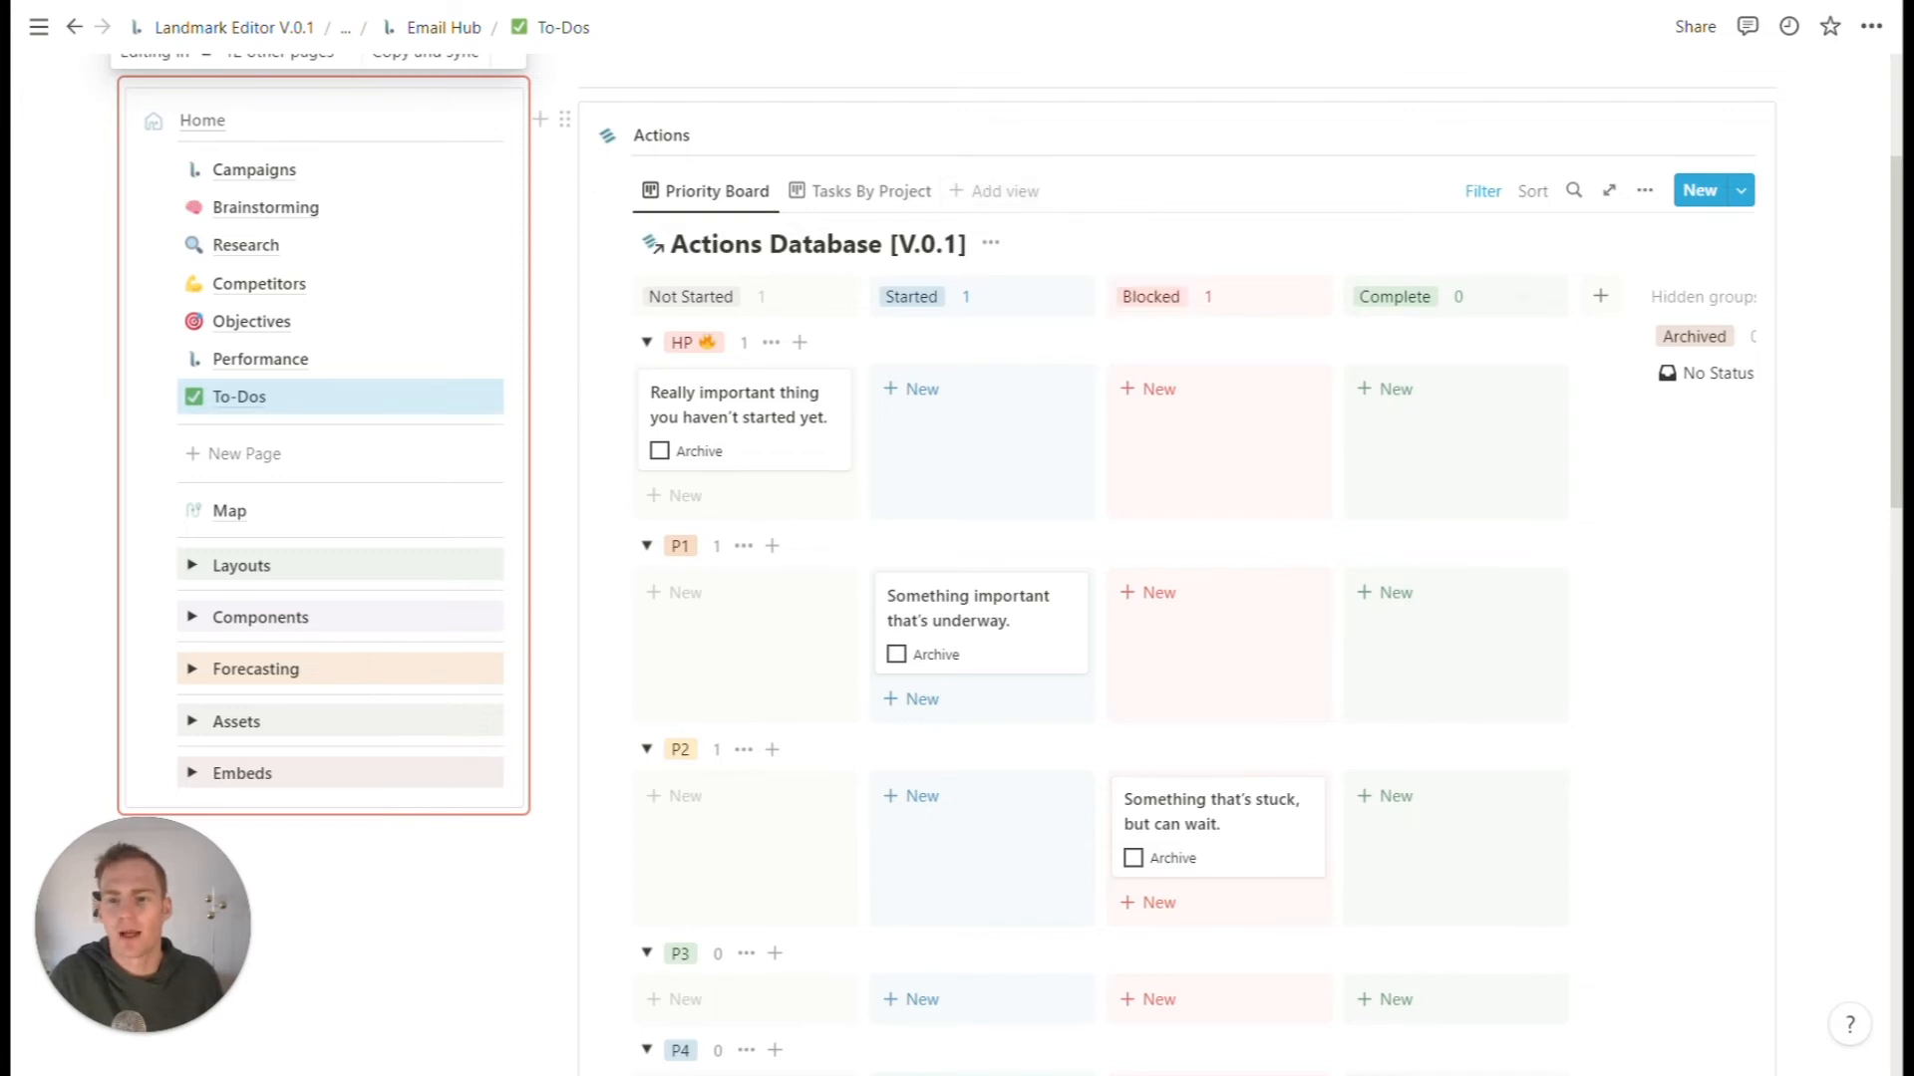
{"action": "scroll", "coordinate": [1074, 296], "scroll_direction": "down", "scroll_amount": 2}
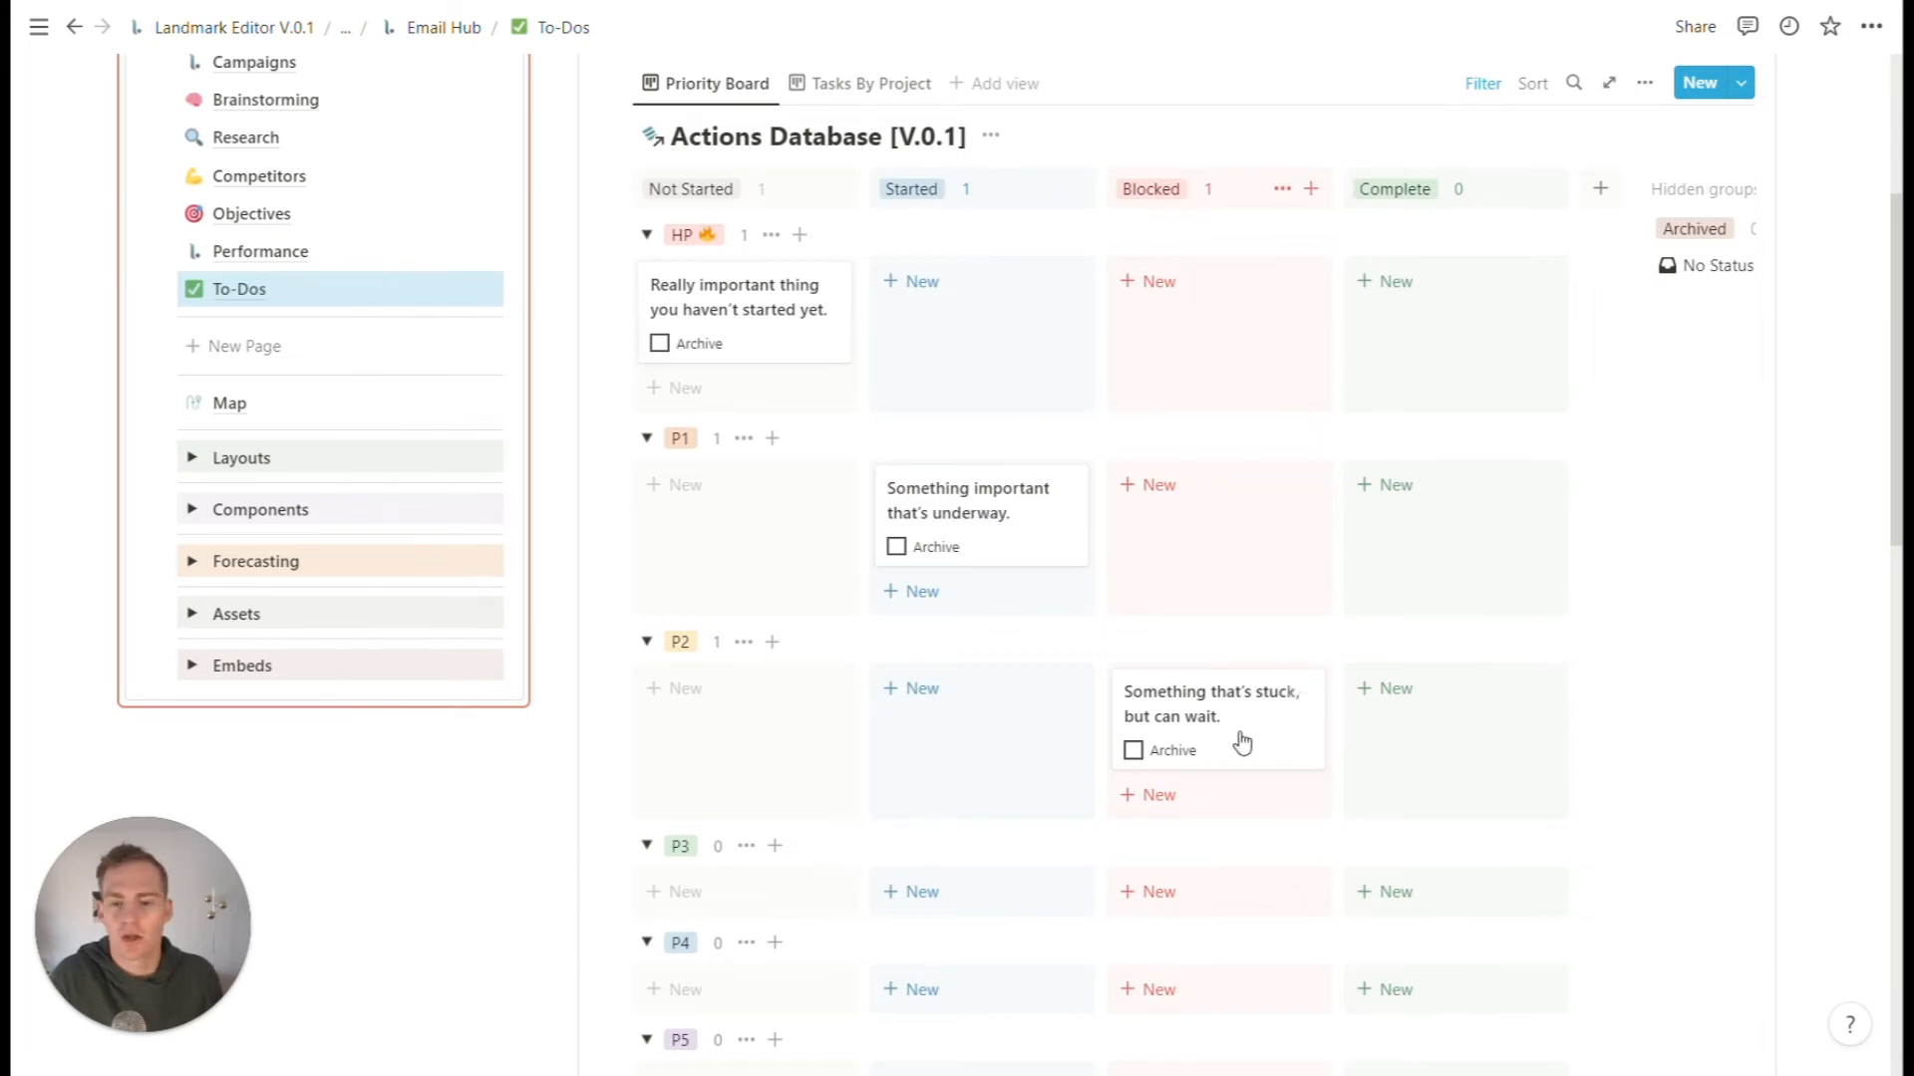
{"action": "scroll", "coordinate": [965, 504], "scroll_direction": "up", "scroll_amount": 6}
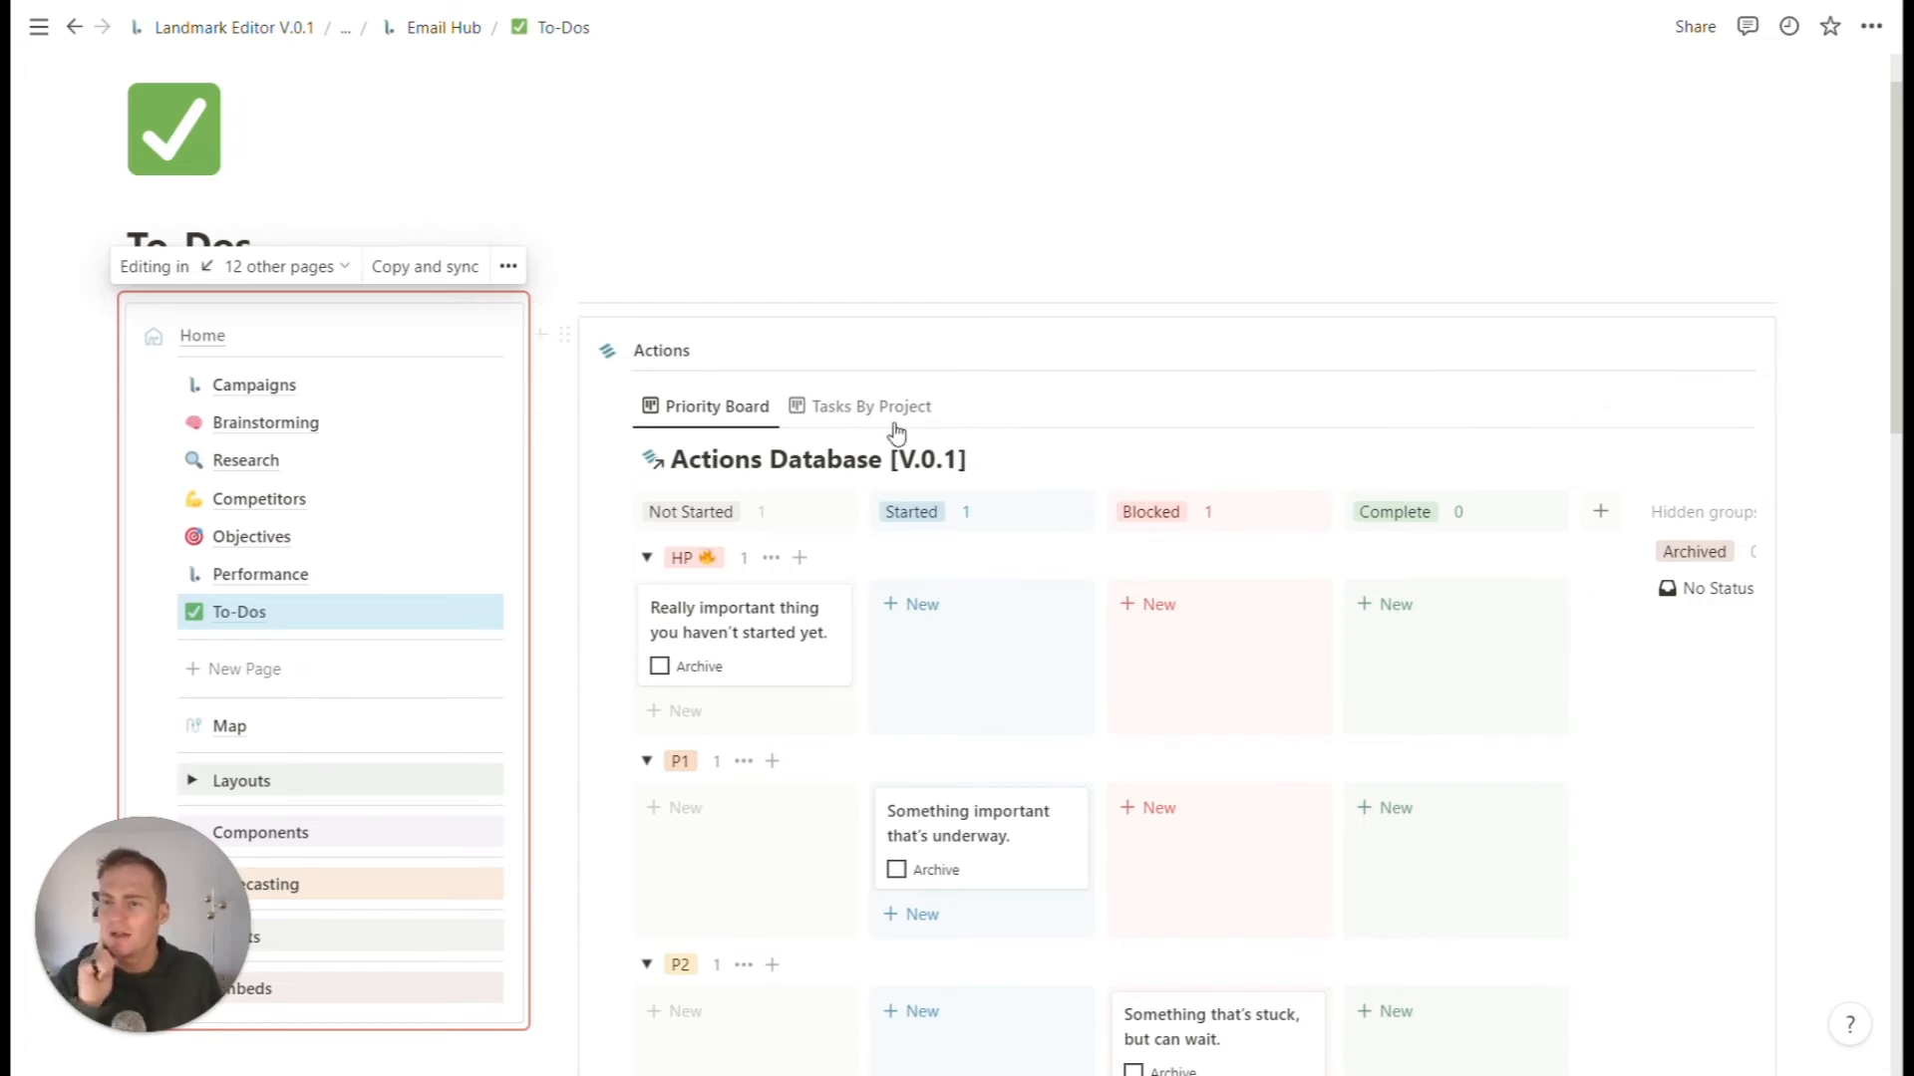
- Open the not-started high-priority task and rename it "Research our competitors"
{"action": "left_click", "coordinate": [760, 645]}
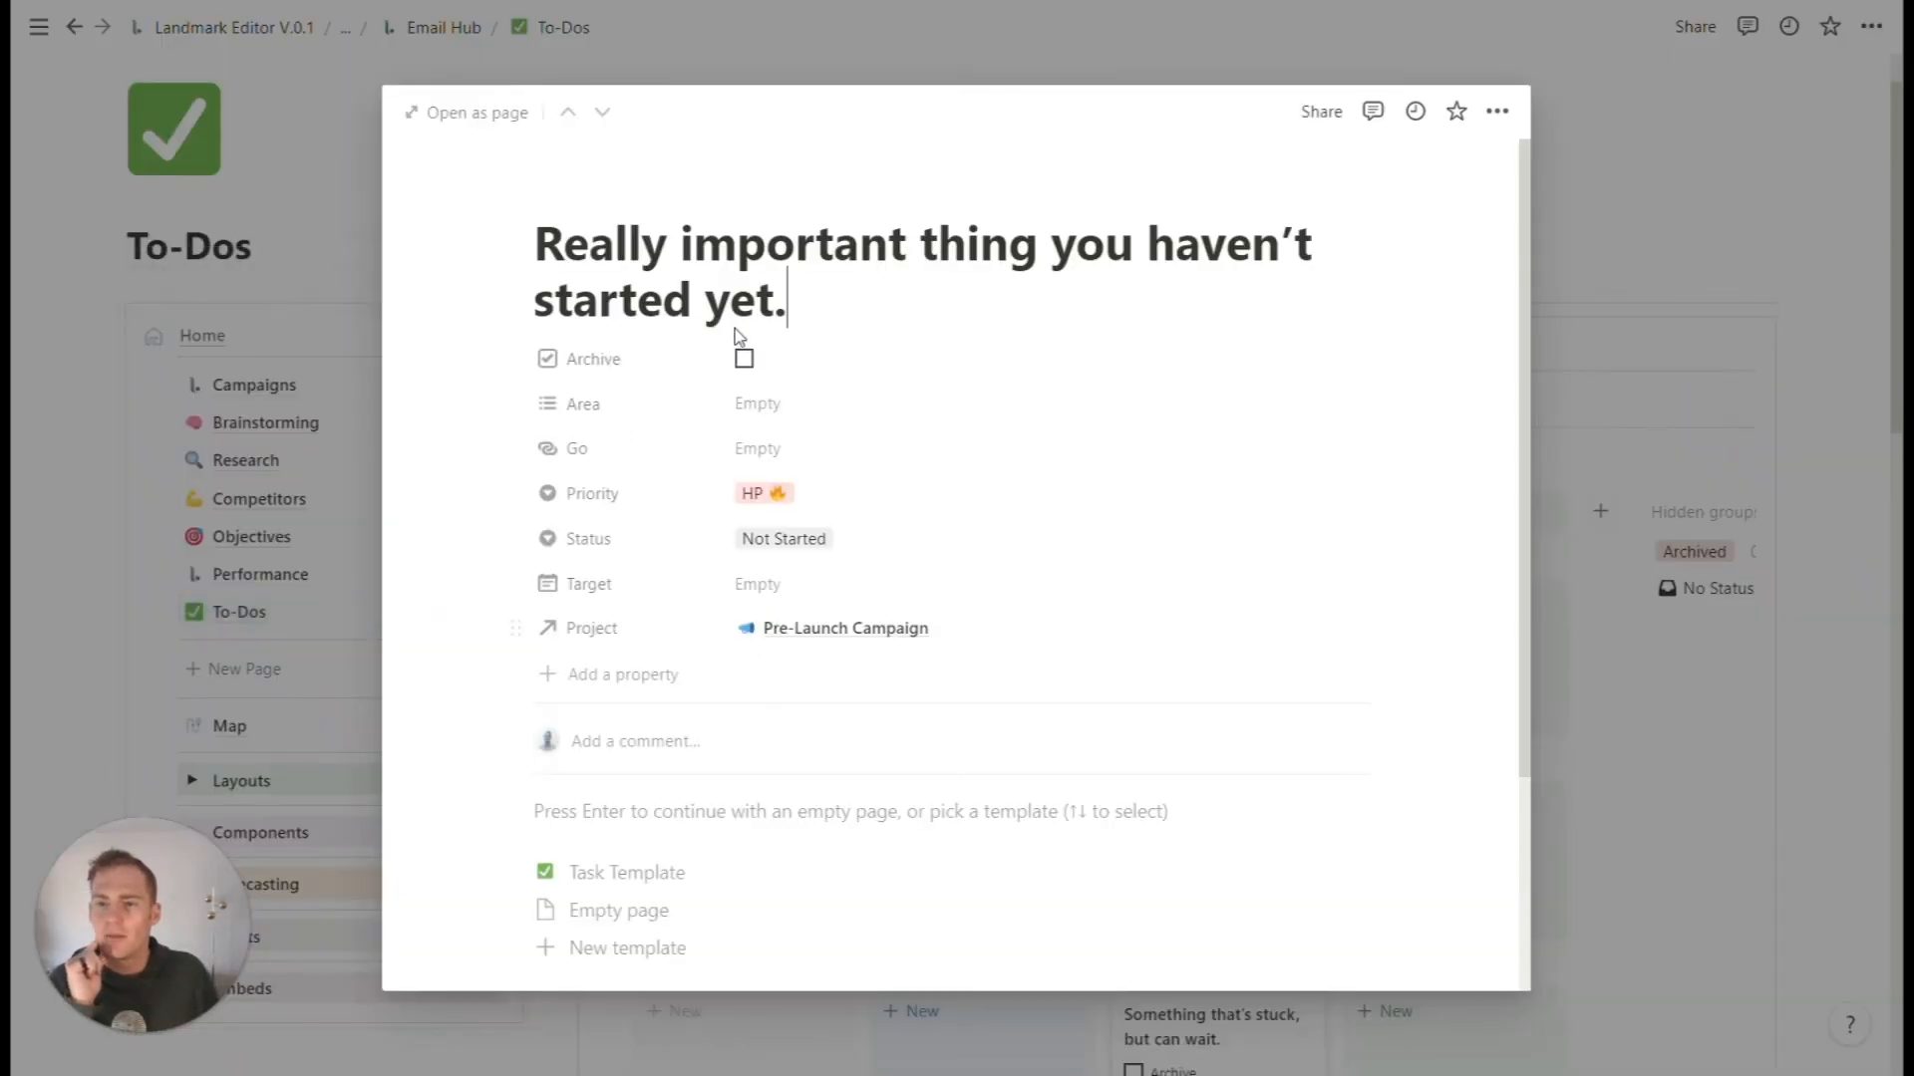
{"action": "triple_click", "coordinate": [780, 249]}
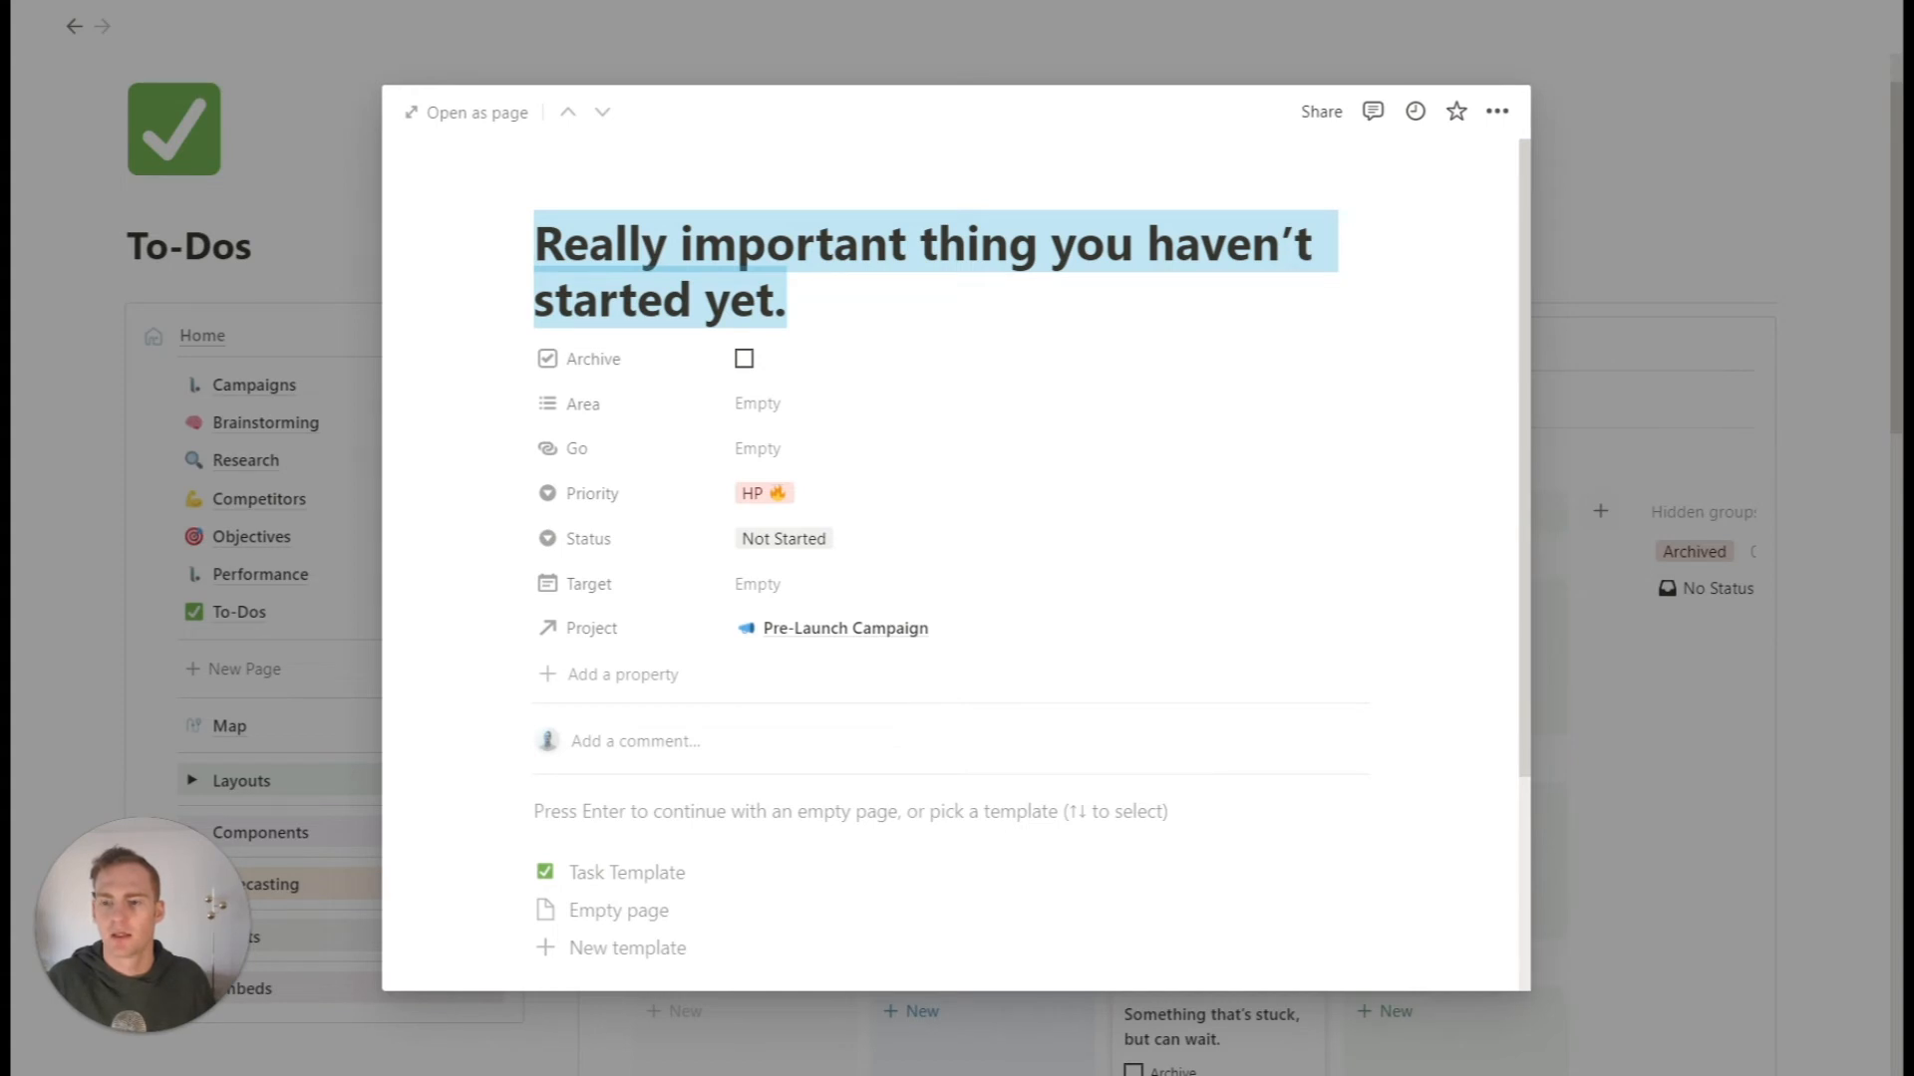
{"action": "type", "text": "research our competitors"}
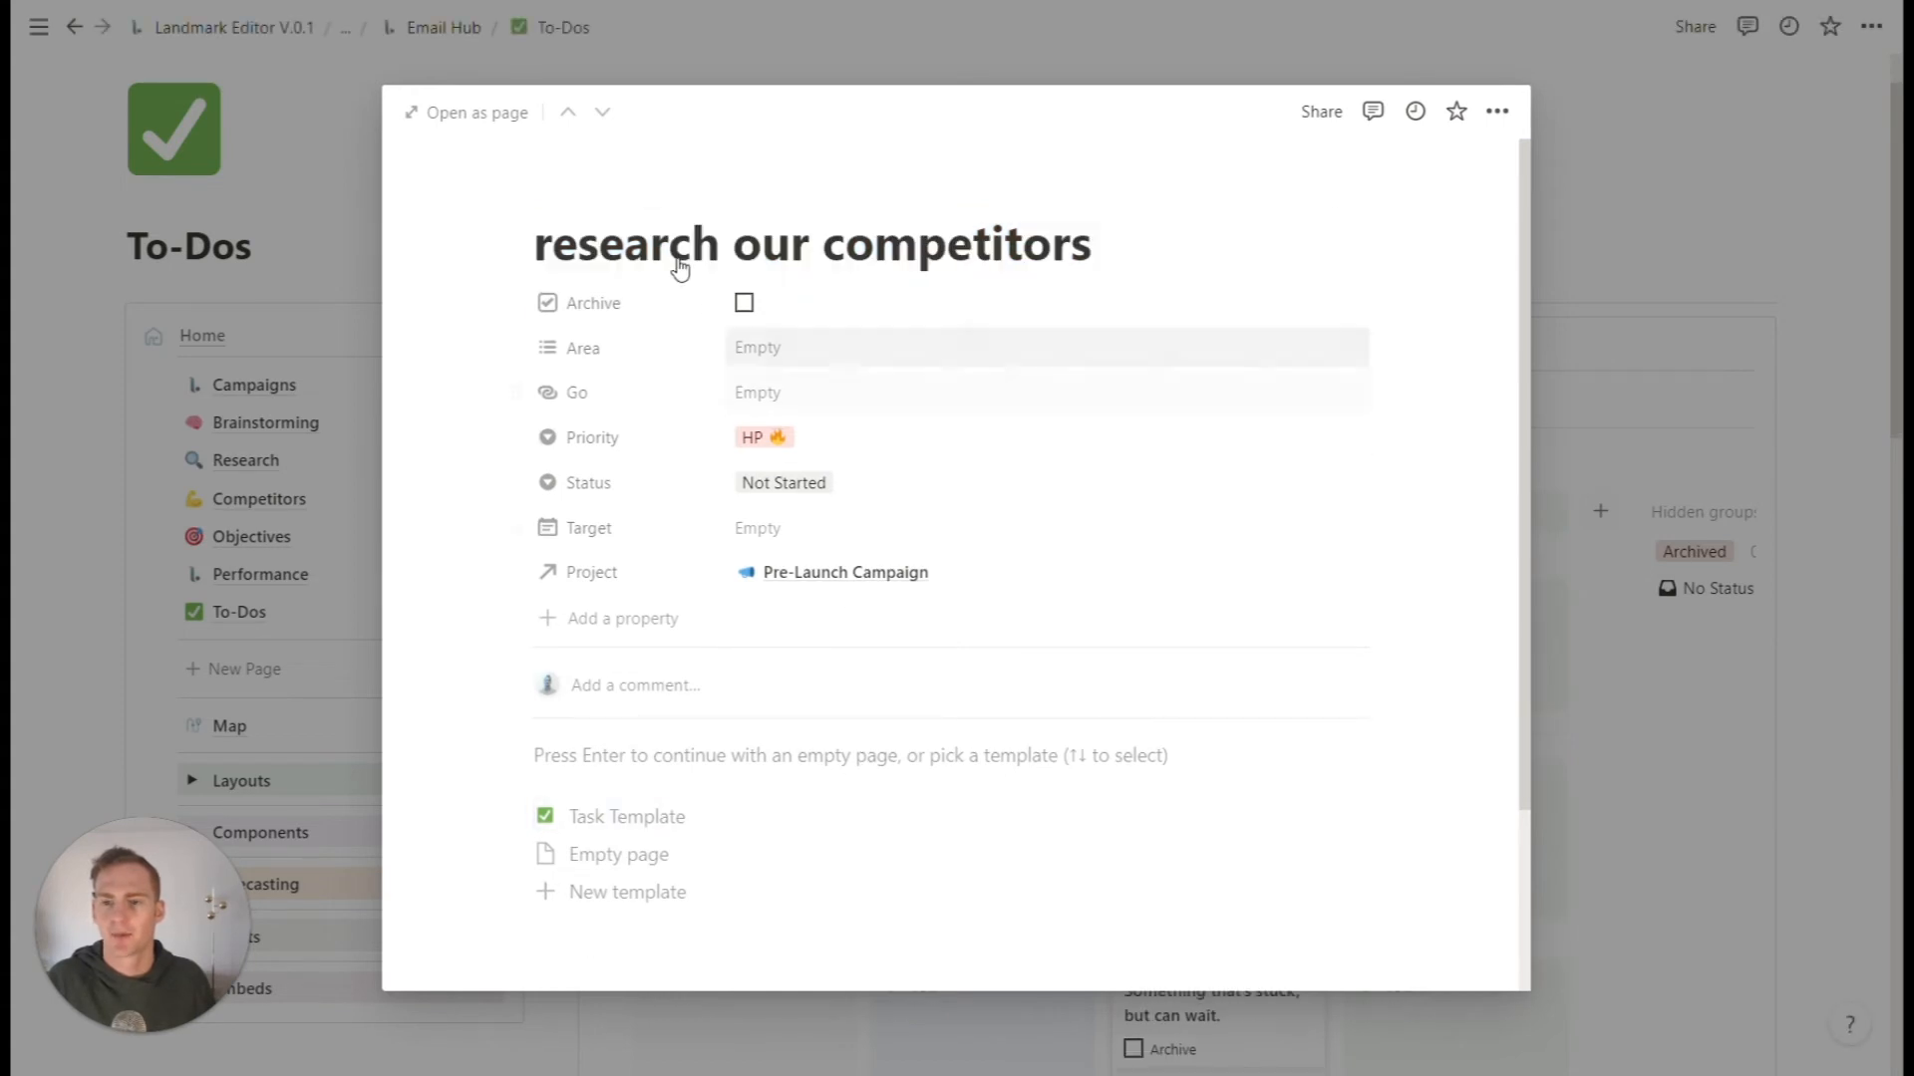
{"action": "left_click_drag", "start_coordinate": [536, 244], "coordinate": [554, 244]}
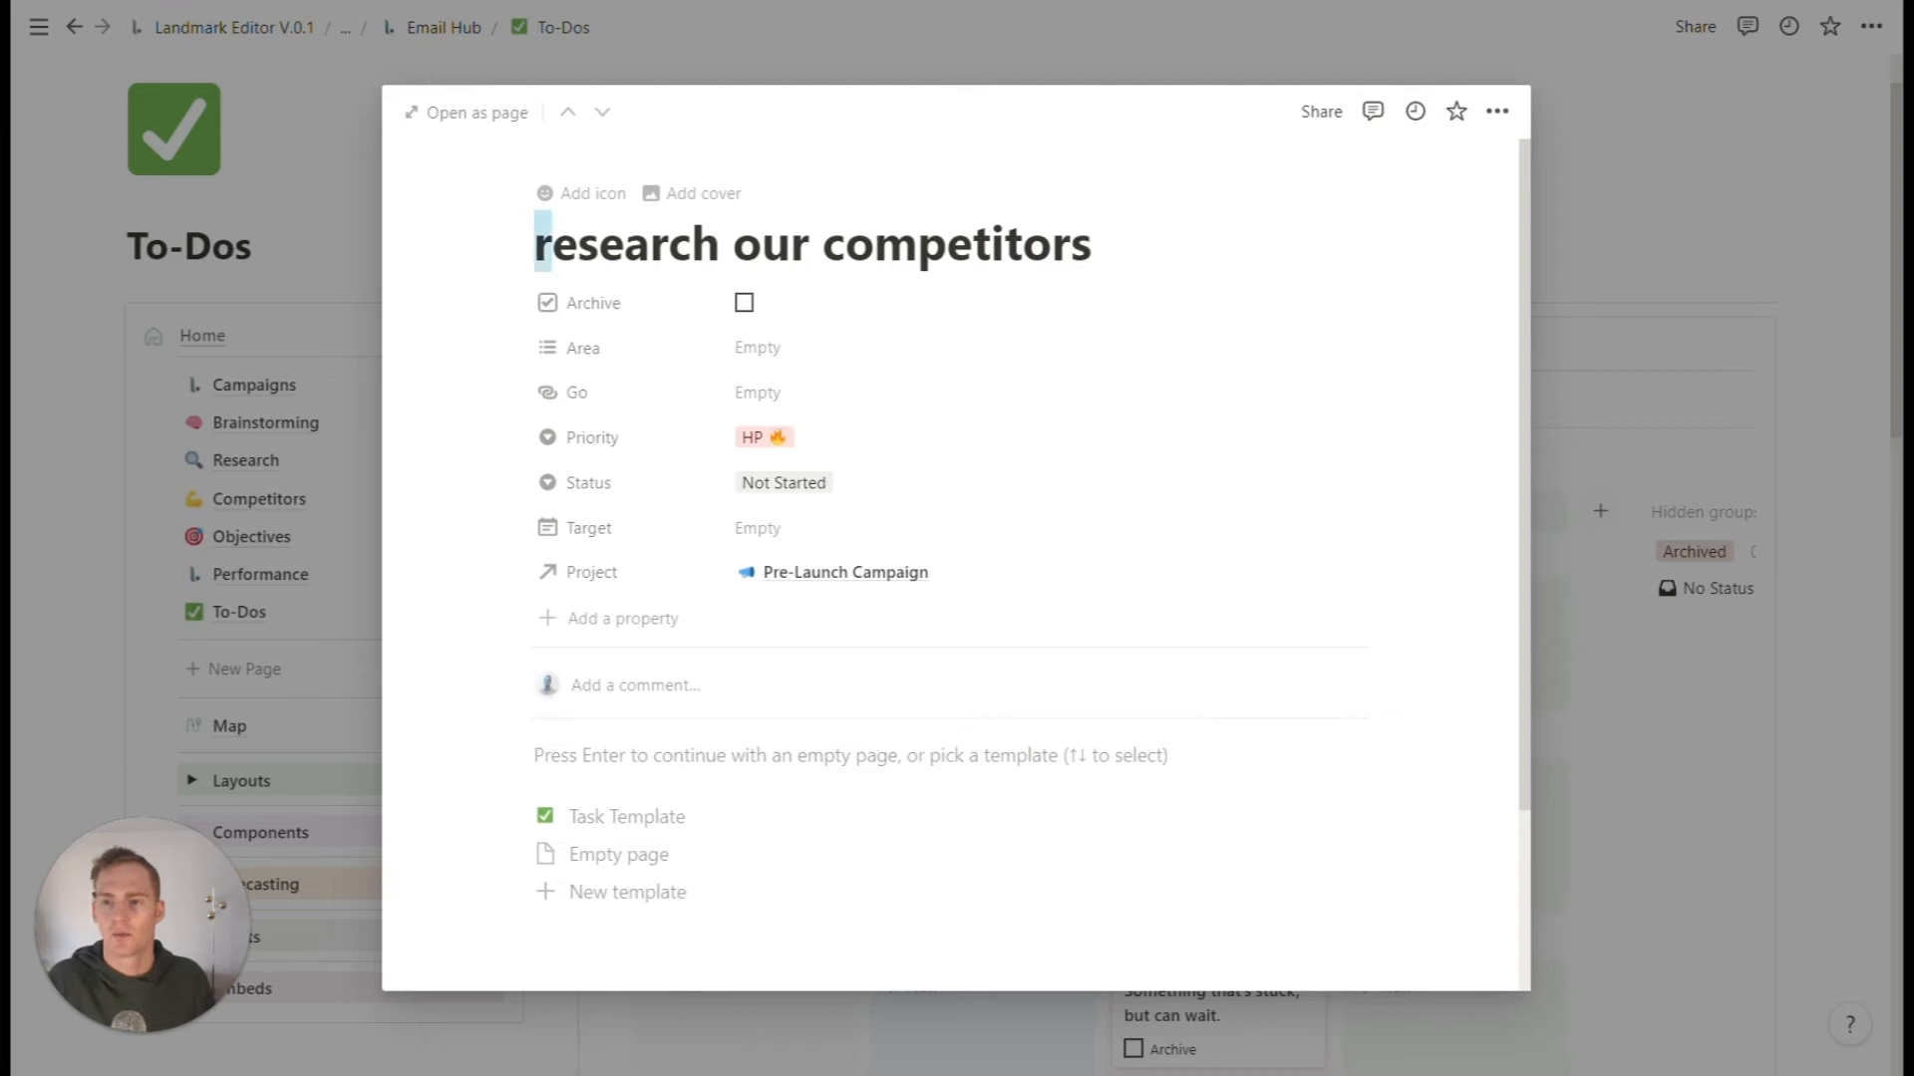
{"action": "type", "text": "R"}
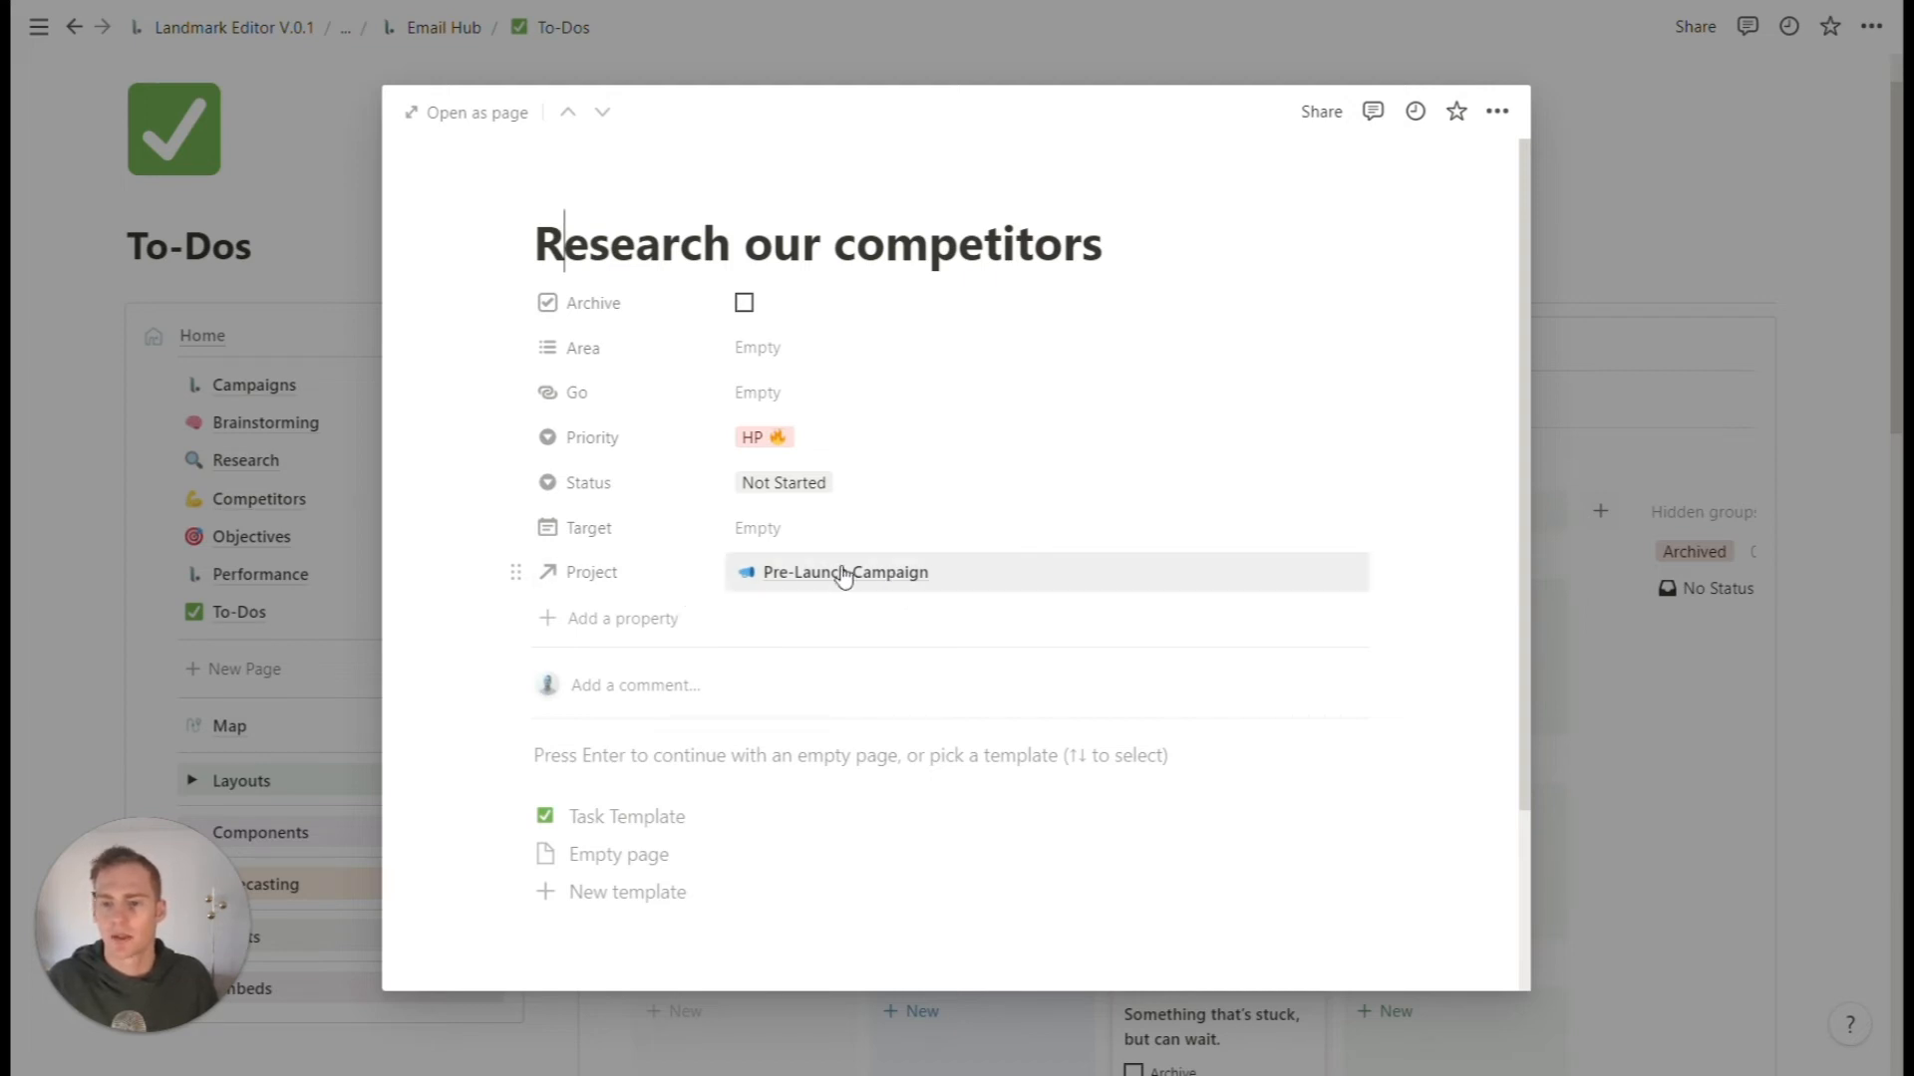
- Inspect the project linked in the task's Project relation and close the task
{"action": "left_click", "coordinate": [982, 571]}
{"action": "left_click", "coordinate": [748, 649]}
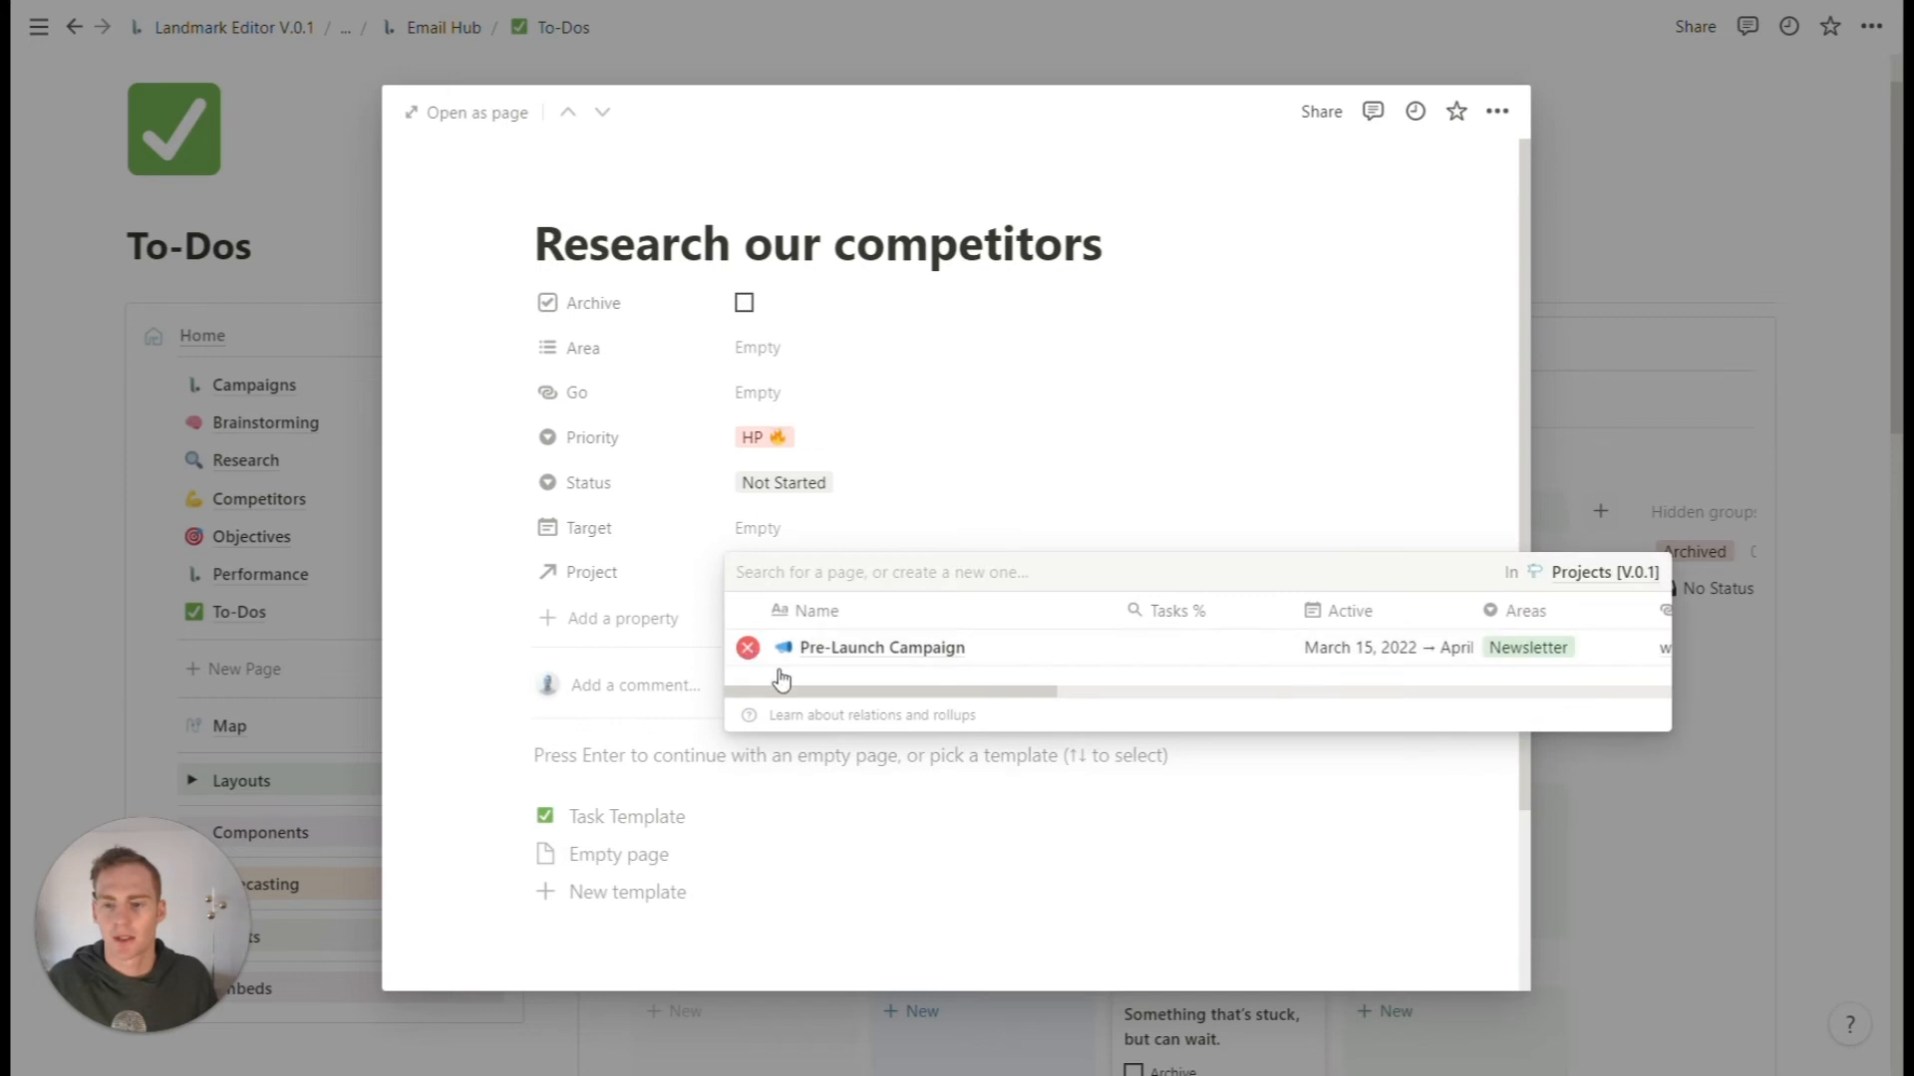
{"action": "left_click", "coordinate": [914, 767]}
{"action": "left_click", "coordinate": [1652, 726]}
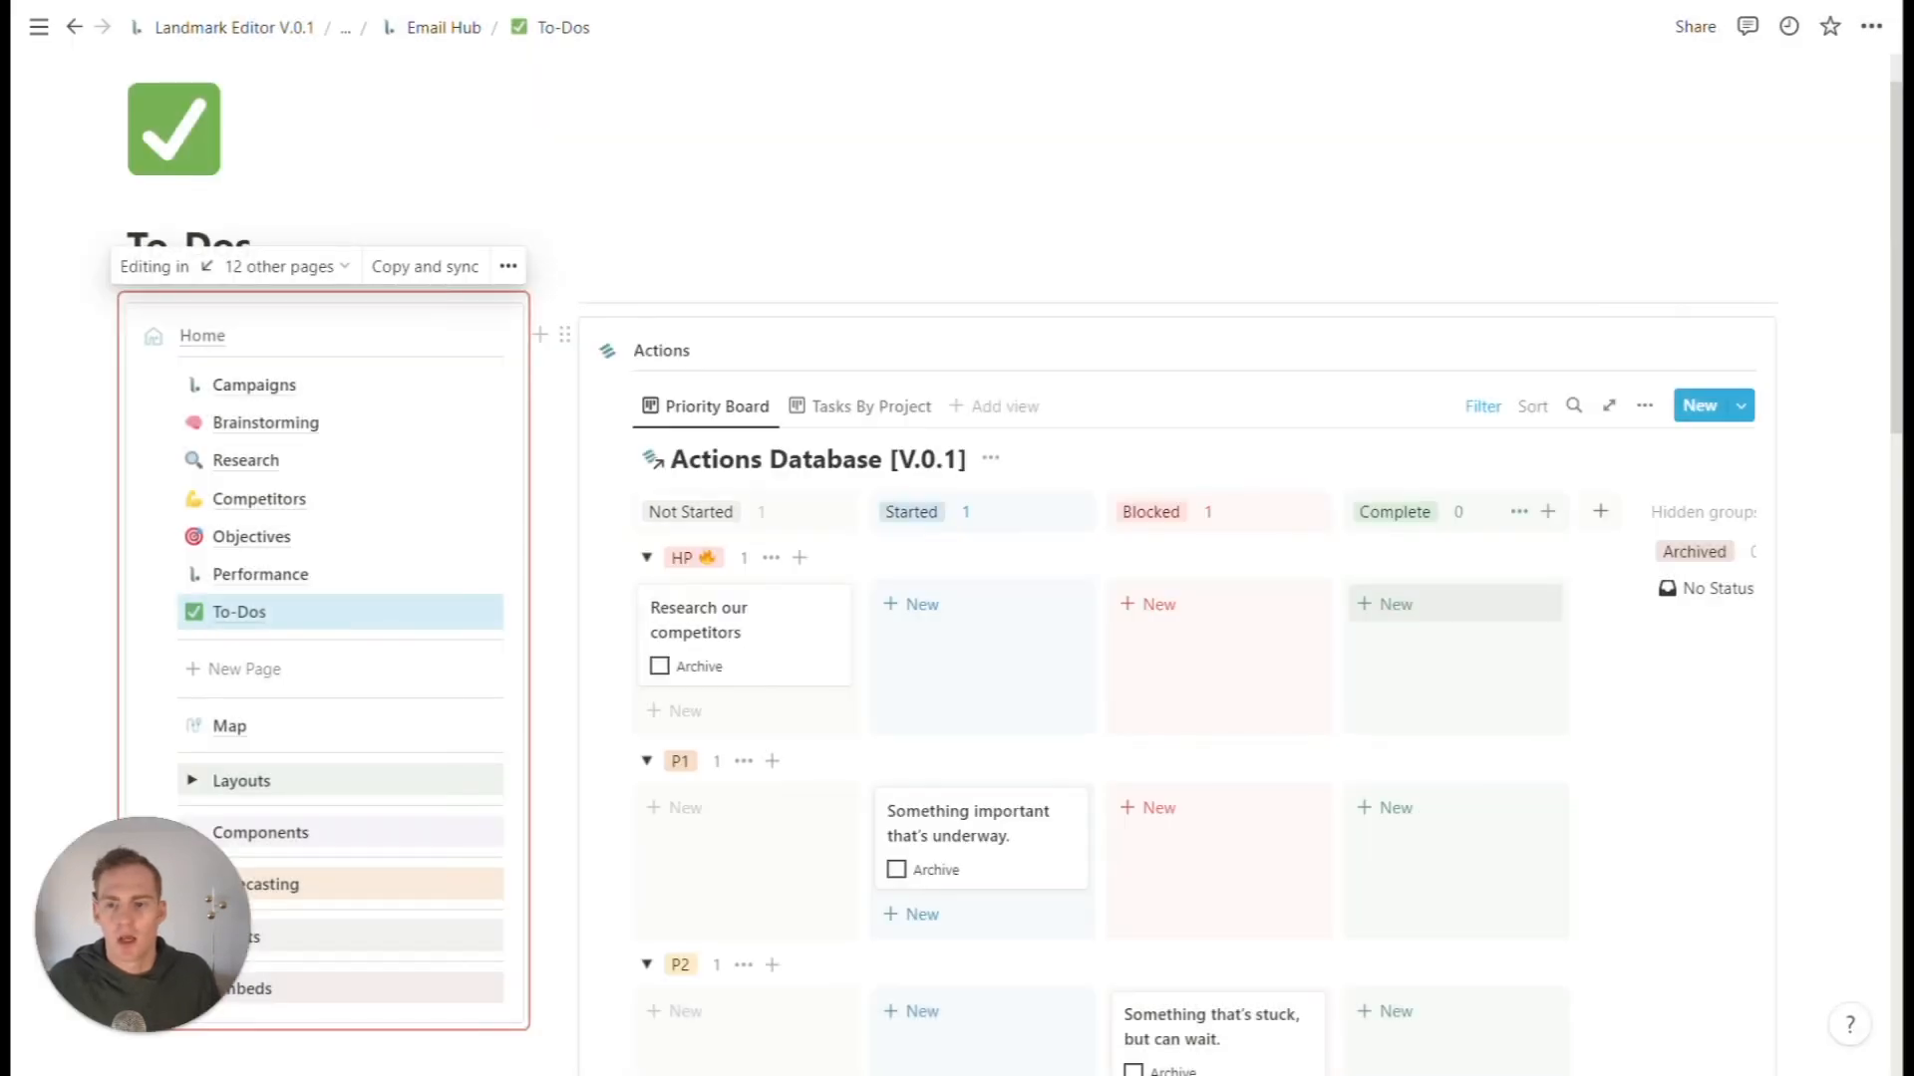
- Rename the started P1 task as "Write our weekly newsletter" and return to the Priority Board
{"action": "scroll", "coordinate": [319, 558], "scroll_direction": "down", "scroll_amount": 2}
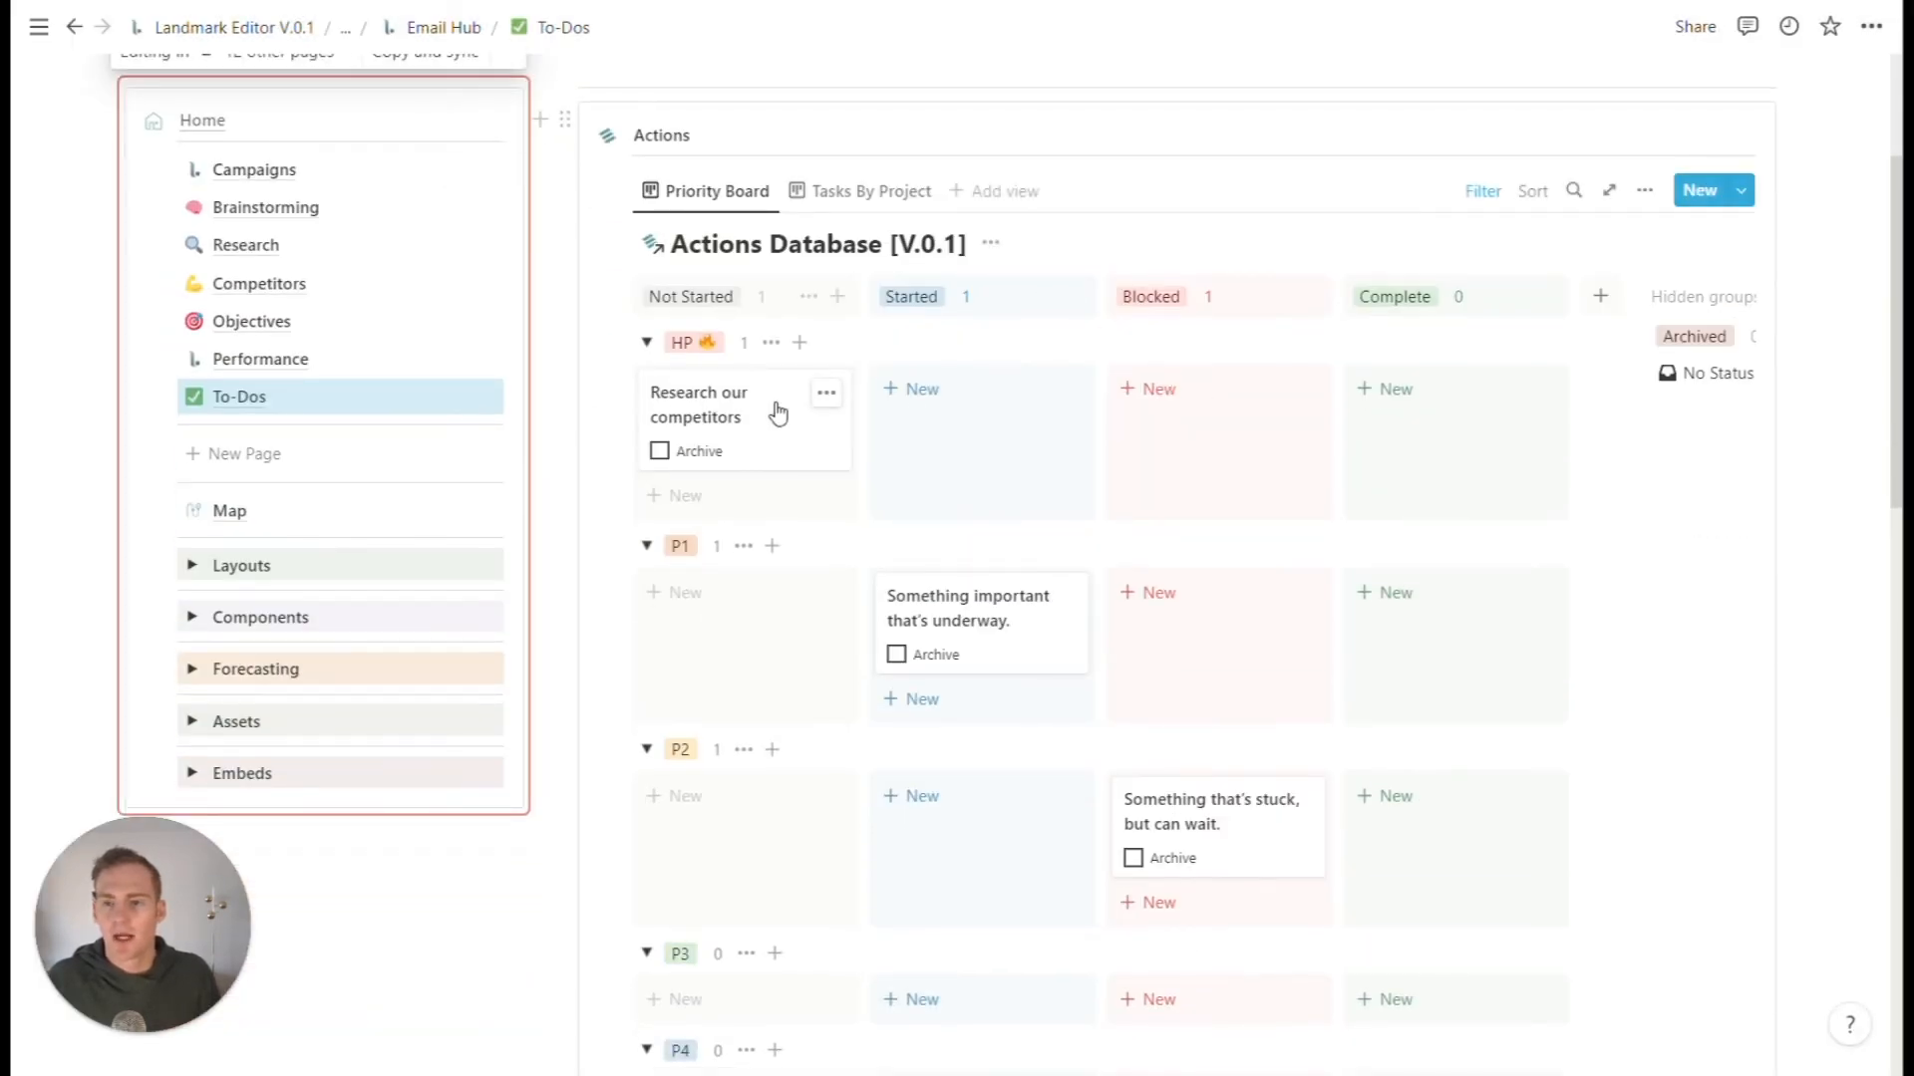
{"action": "left_click", "coordinate": [999, 612]}
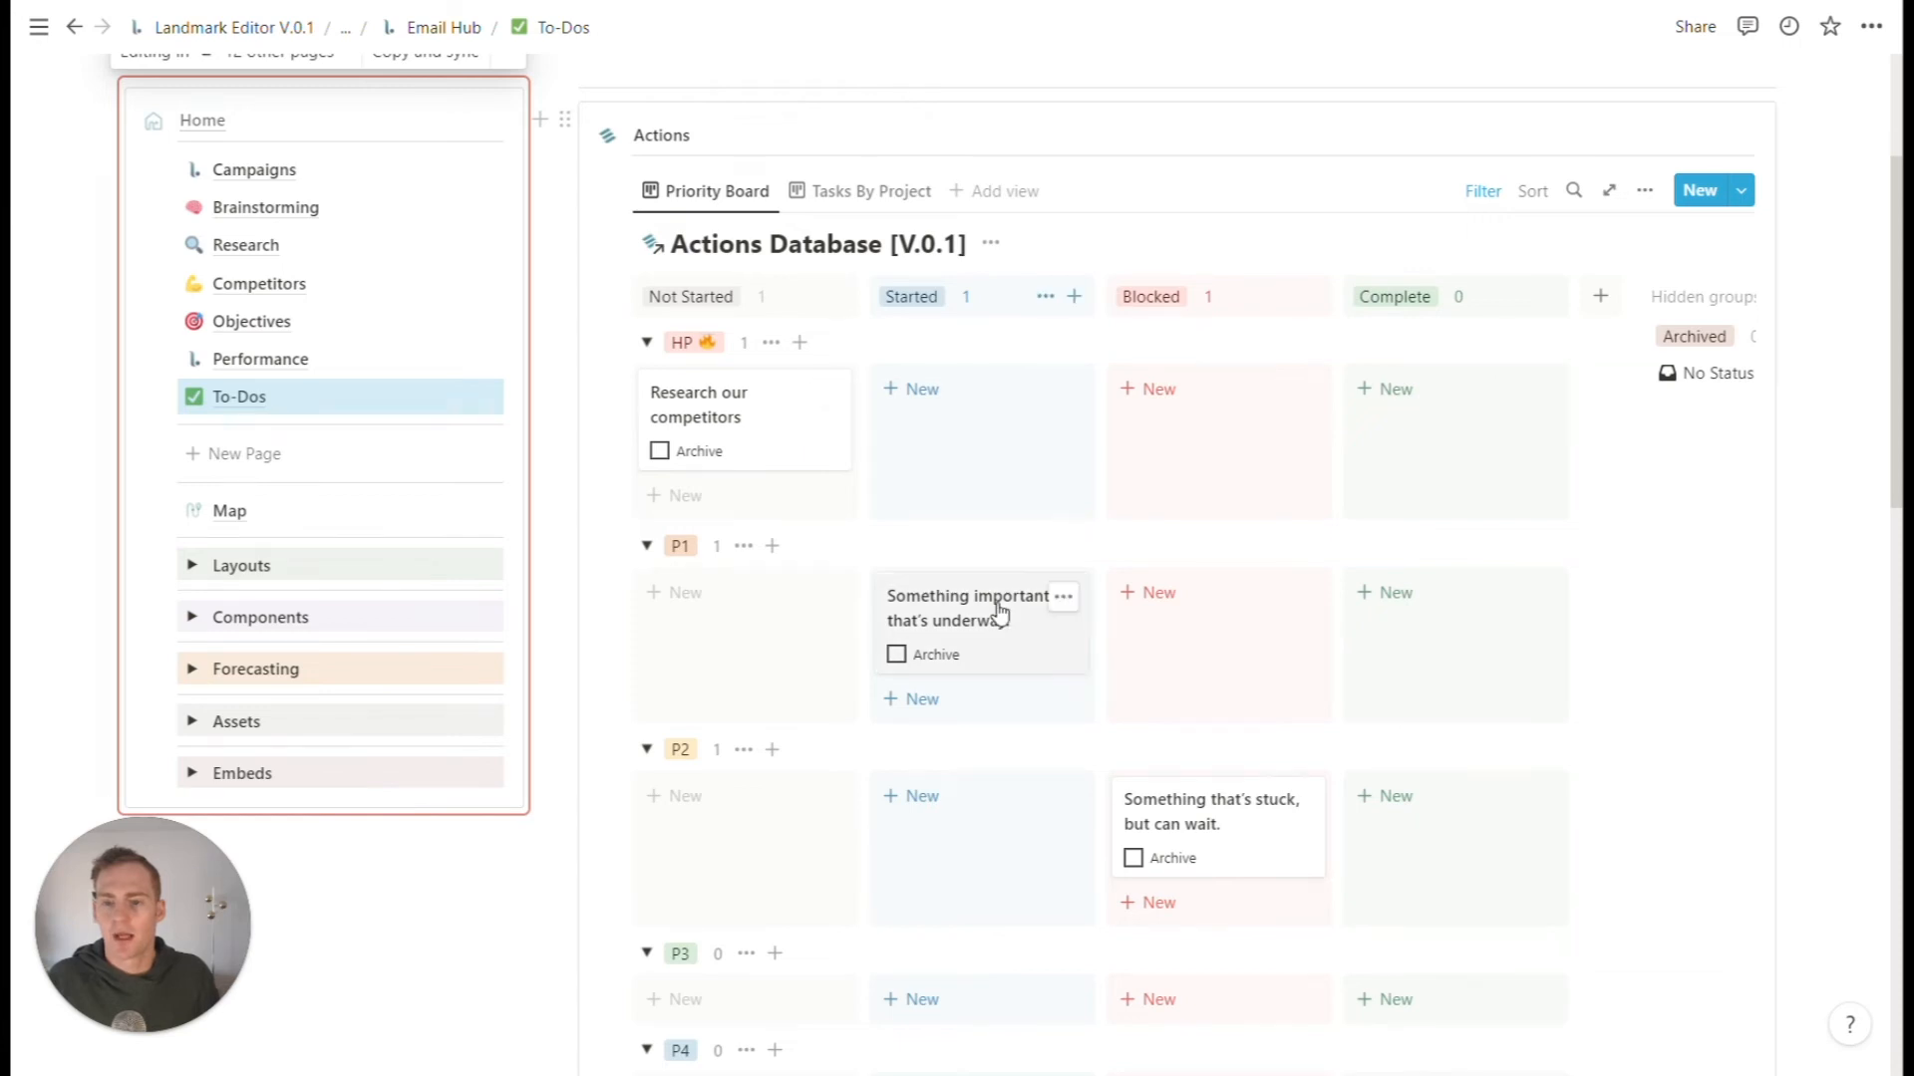
{"action": "left_click", "coordinate": [765, 299]}
{"action": "key", "text": "ctrl+a"}
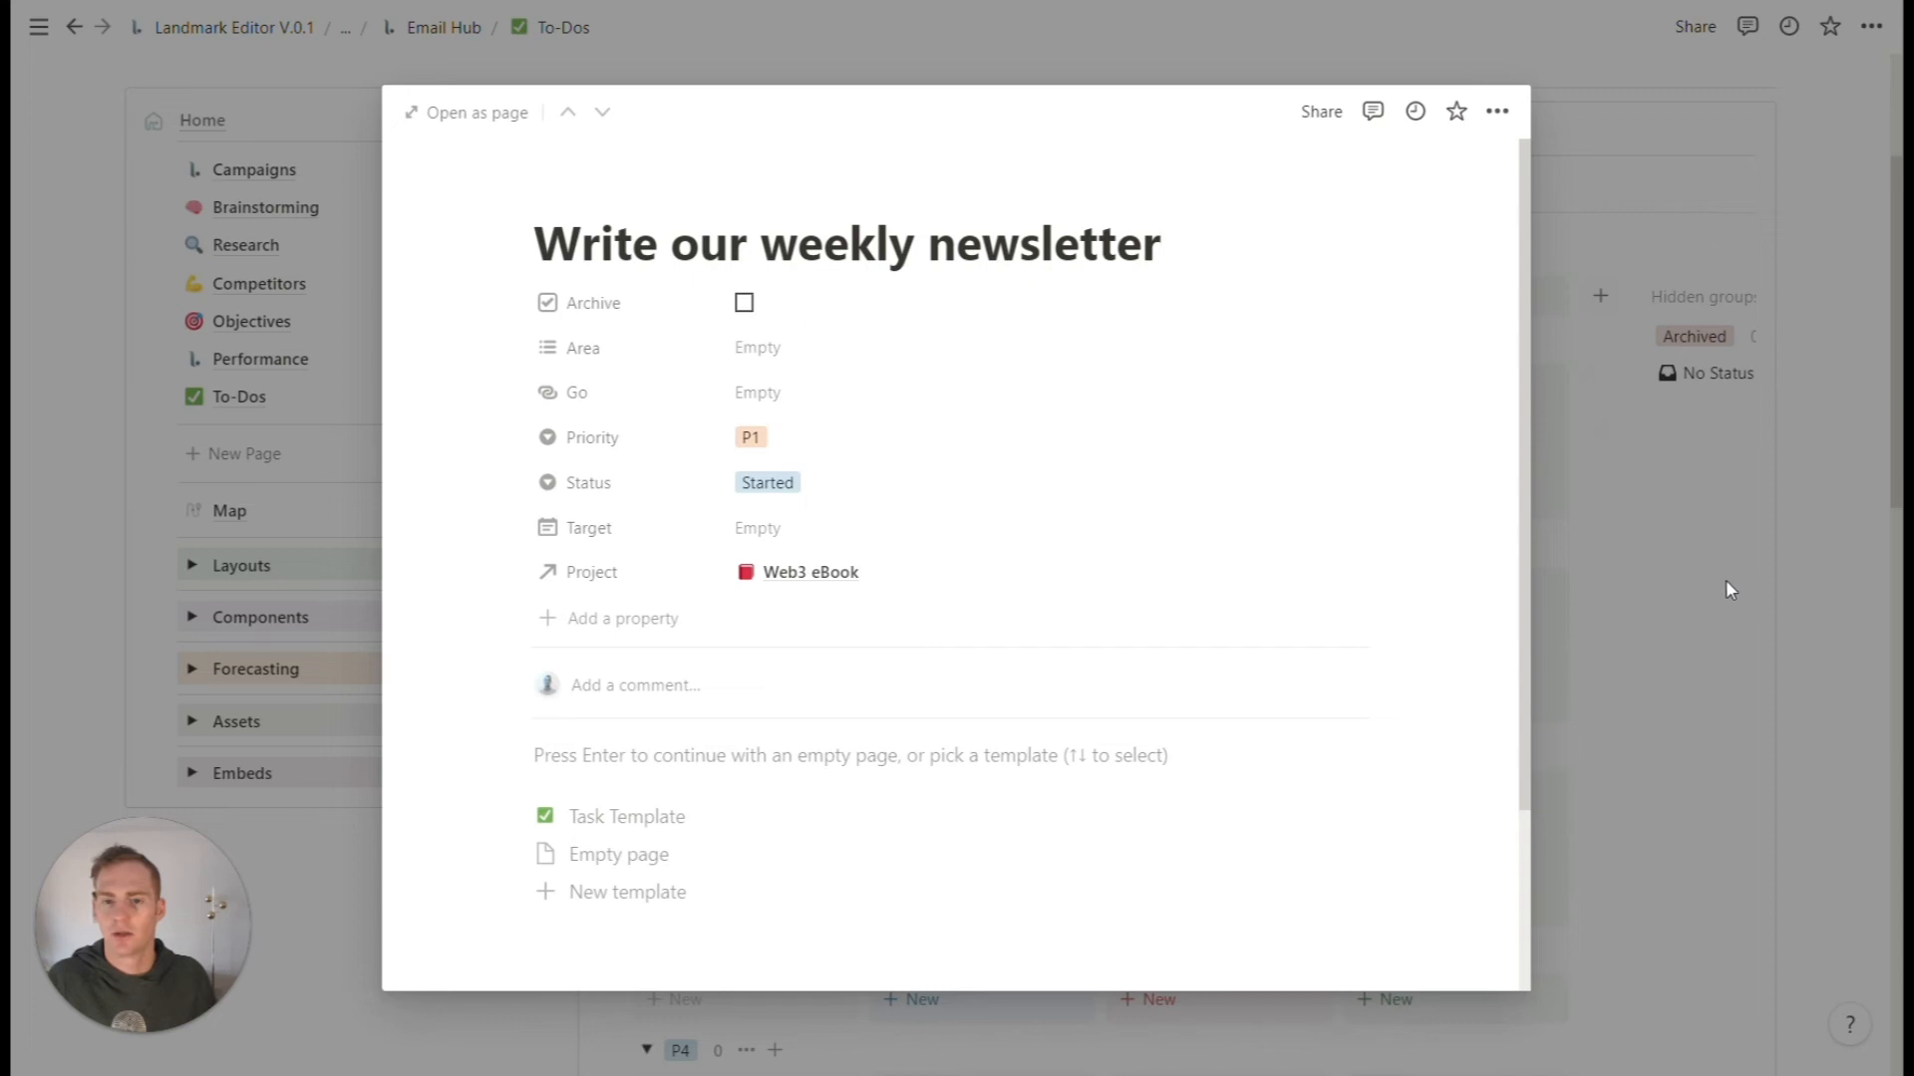
{"action": "left_click", "coordinate": [1721, 564]}
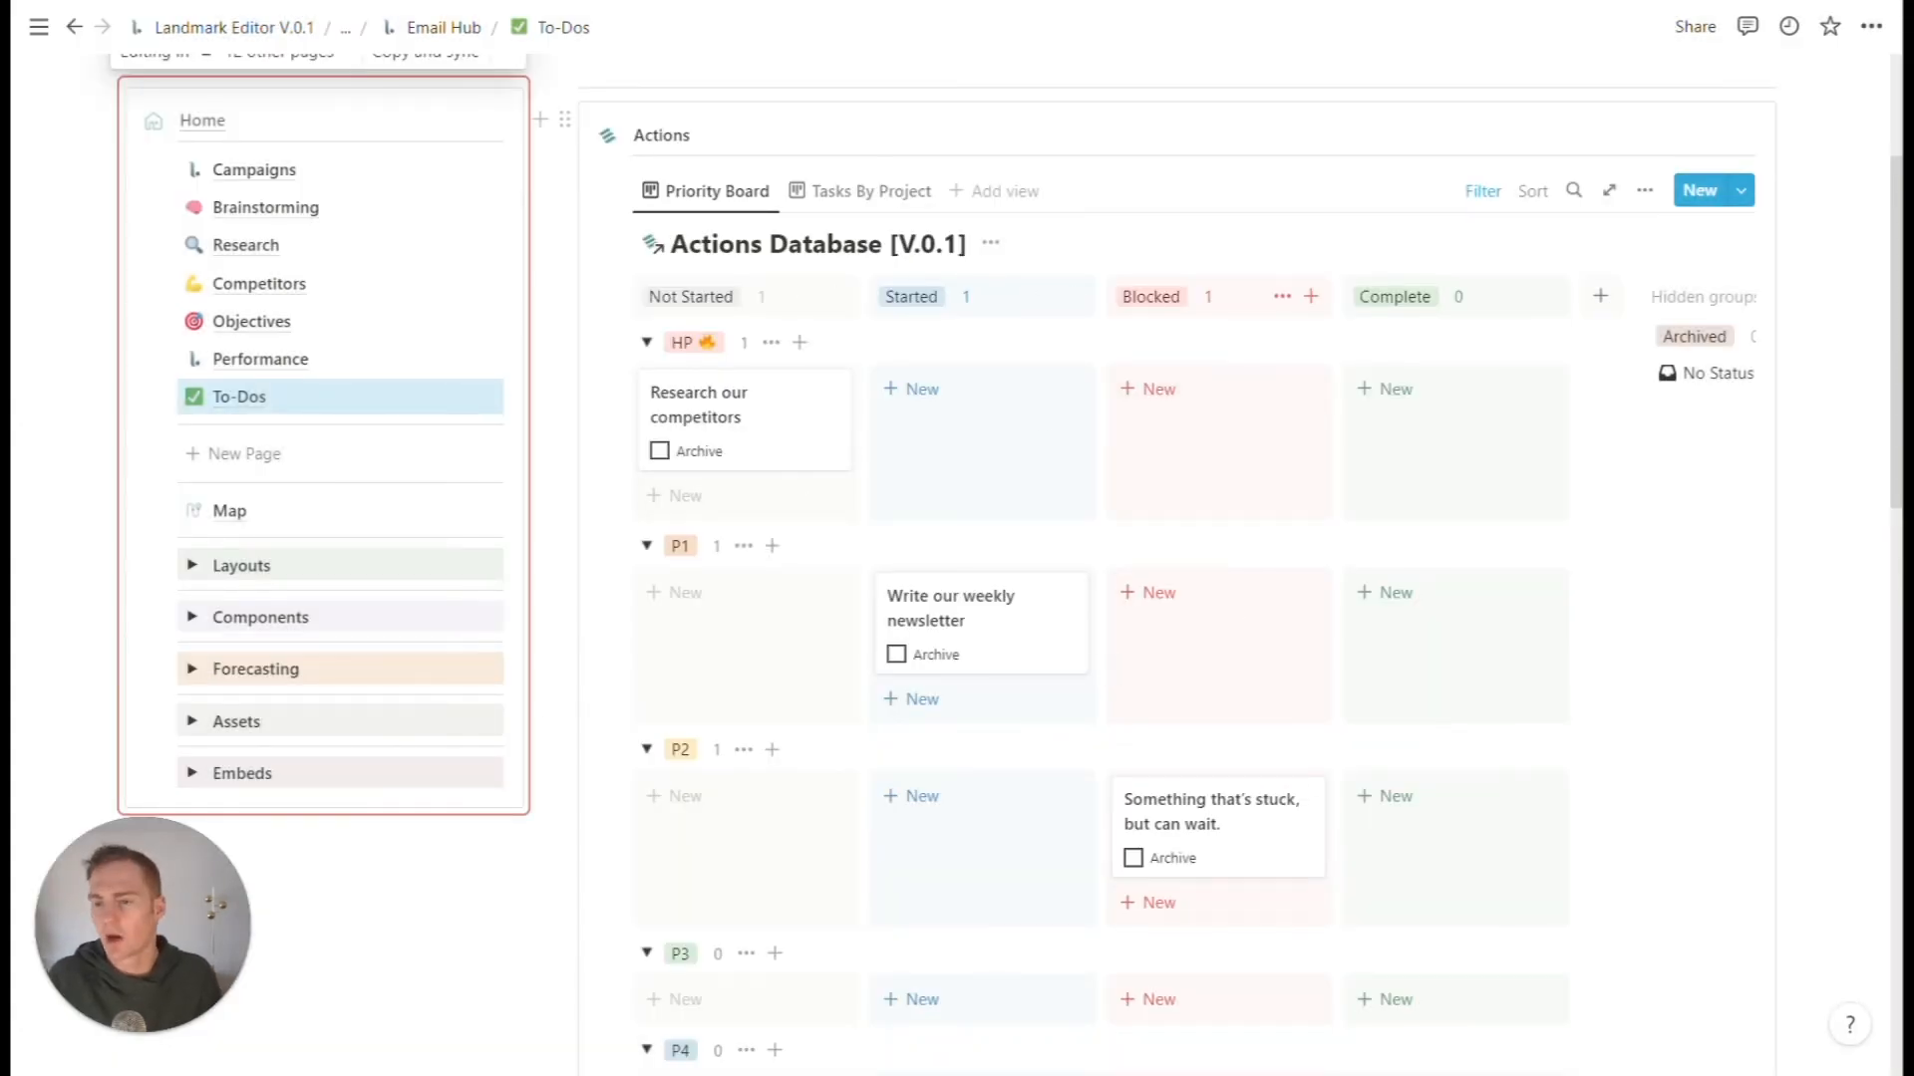
{"action": "scroll", "coordinate": [1217, 512], "scroll_direction": "up", "scroll_amount": 1}
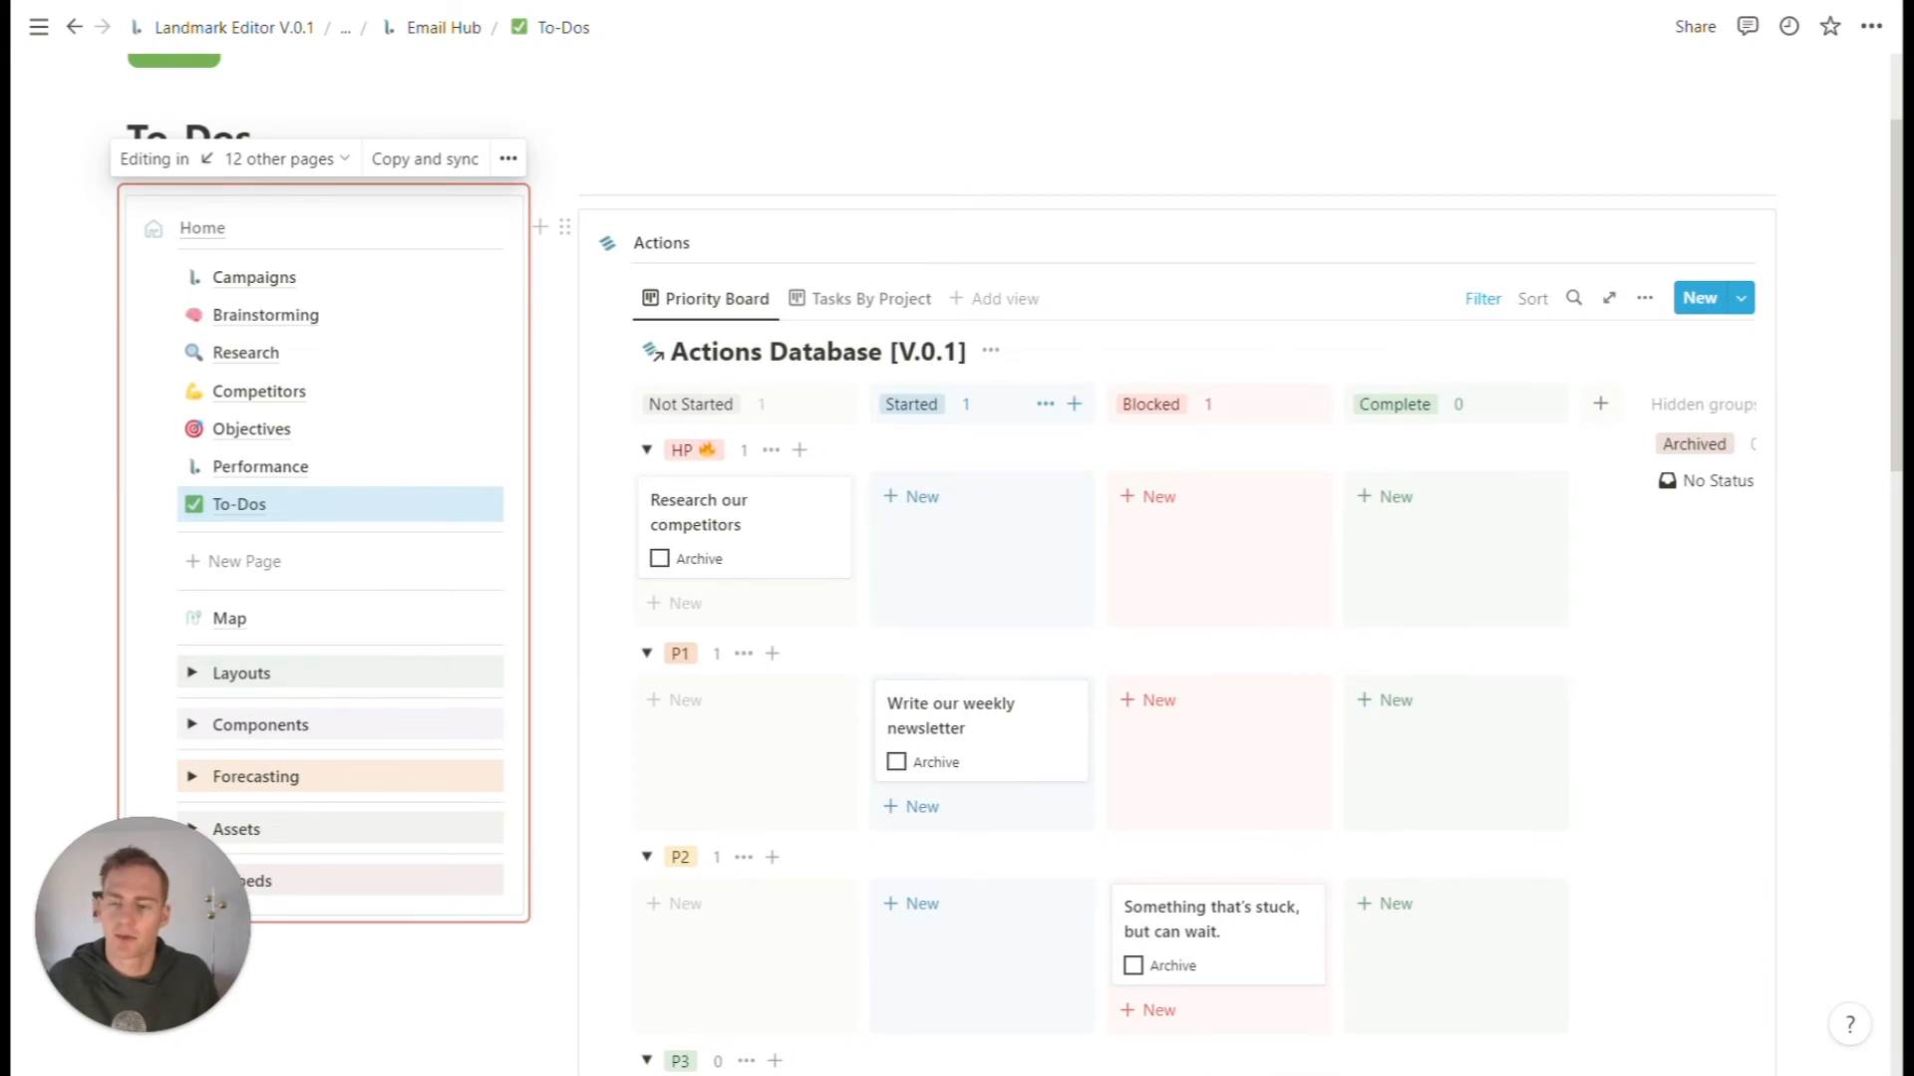
- Review the planned key pages on the Email Hub home page
{"action": "scroll", "coordinate": [1217, 512], "scroll_direction": "down", "scroll_amount": 1}
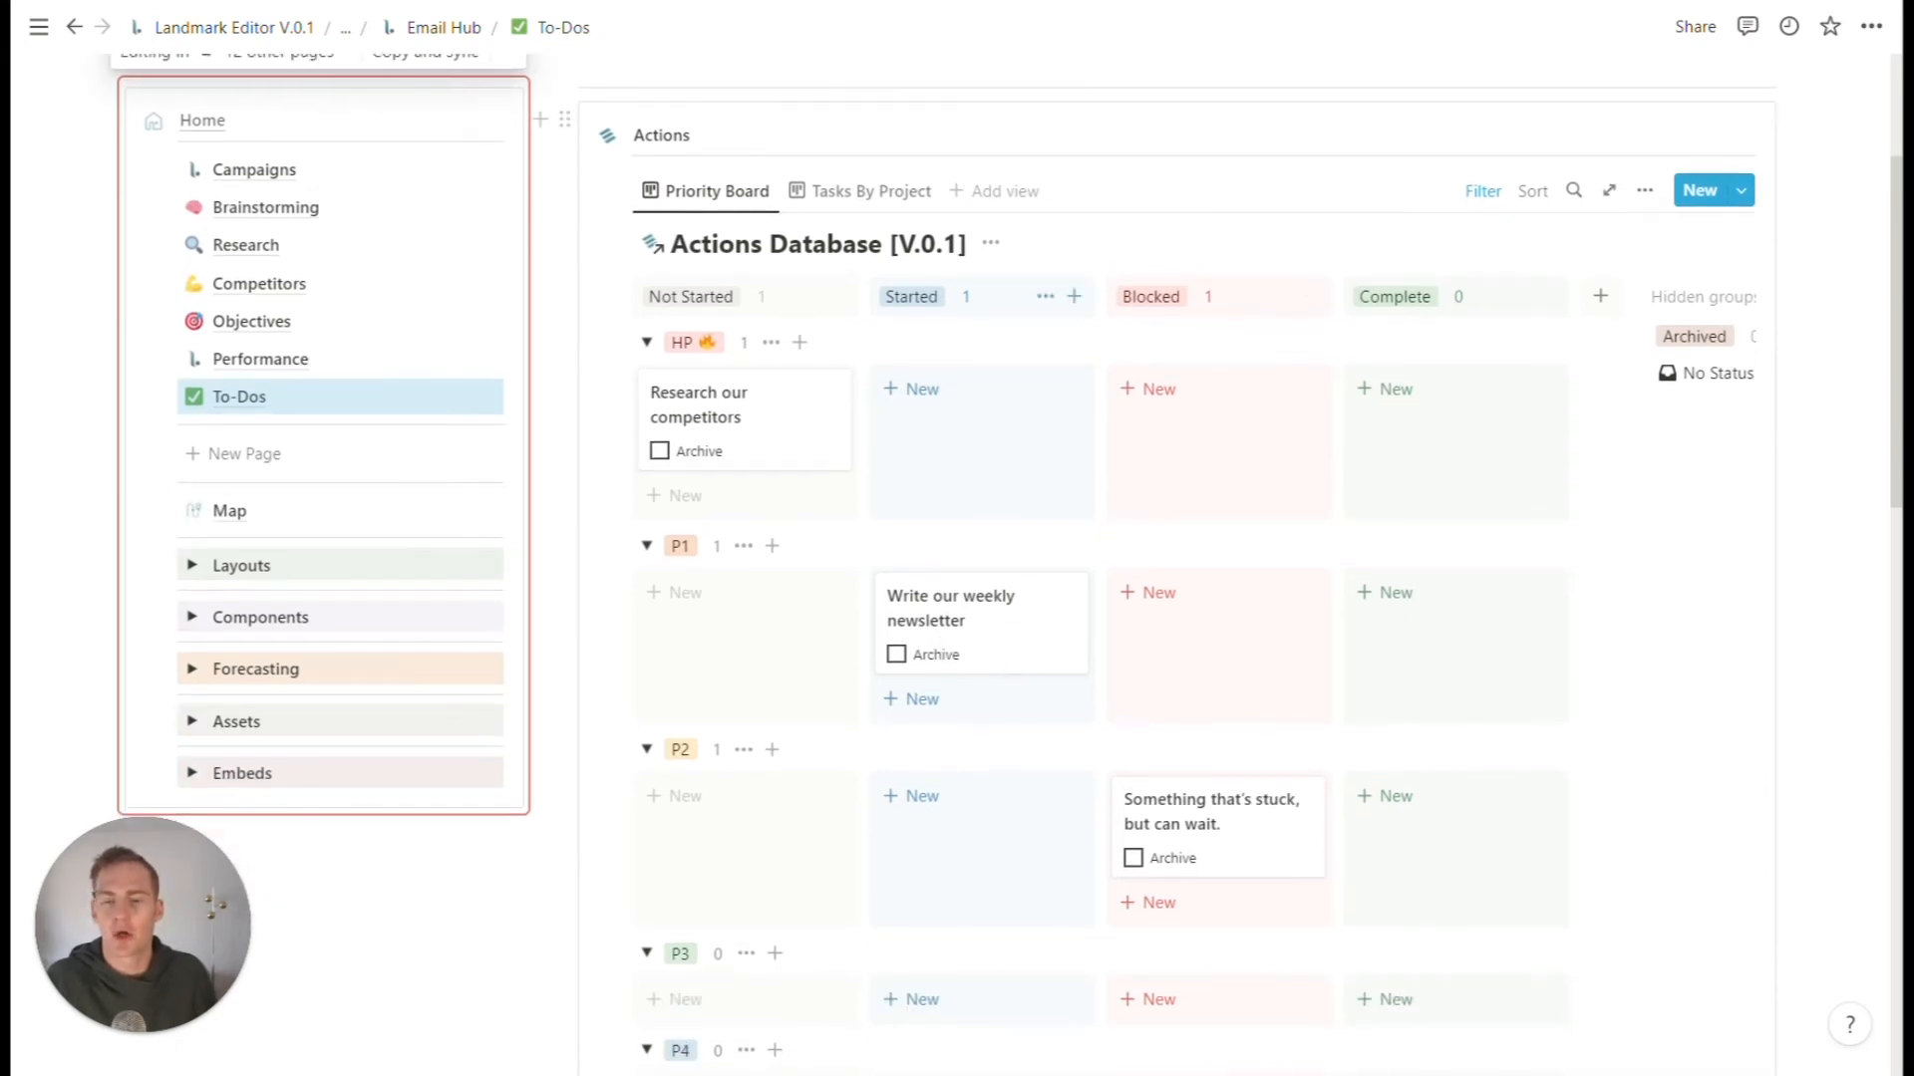
{"action": "scroll", "coordinate": [1104, 605], "scroll_direction": "up", "scroll_amount": 1}
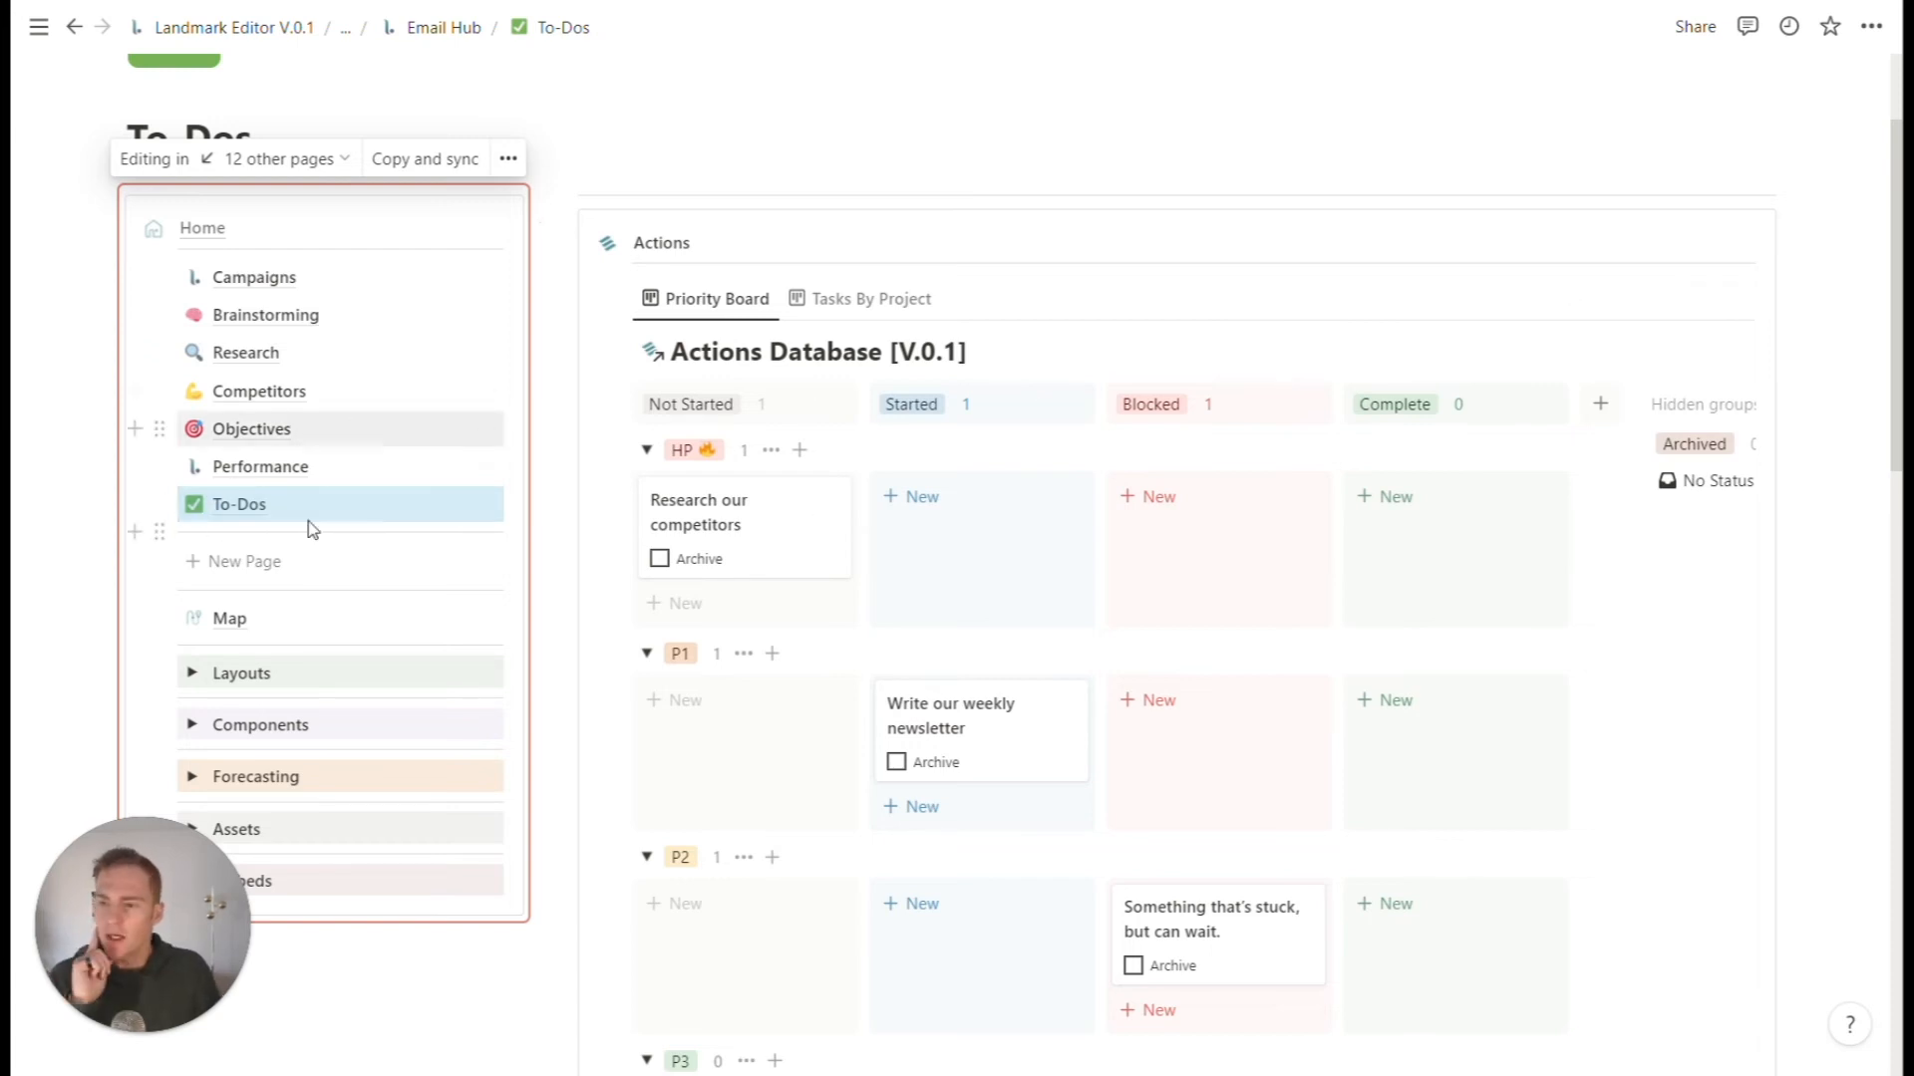
{"action": "left_click", "coordinate": [204, 228]}
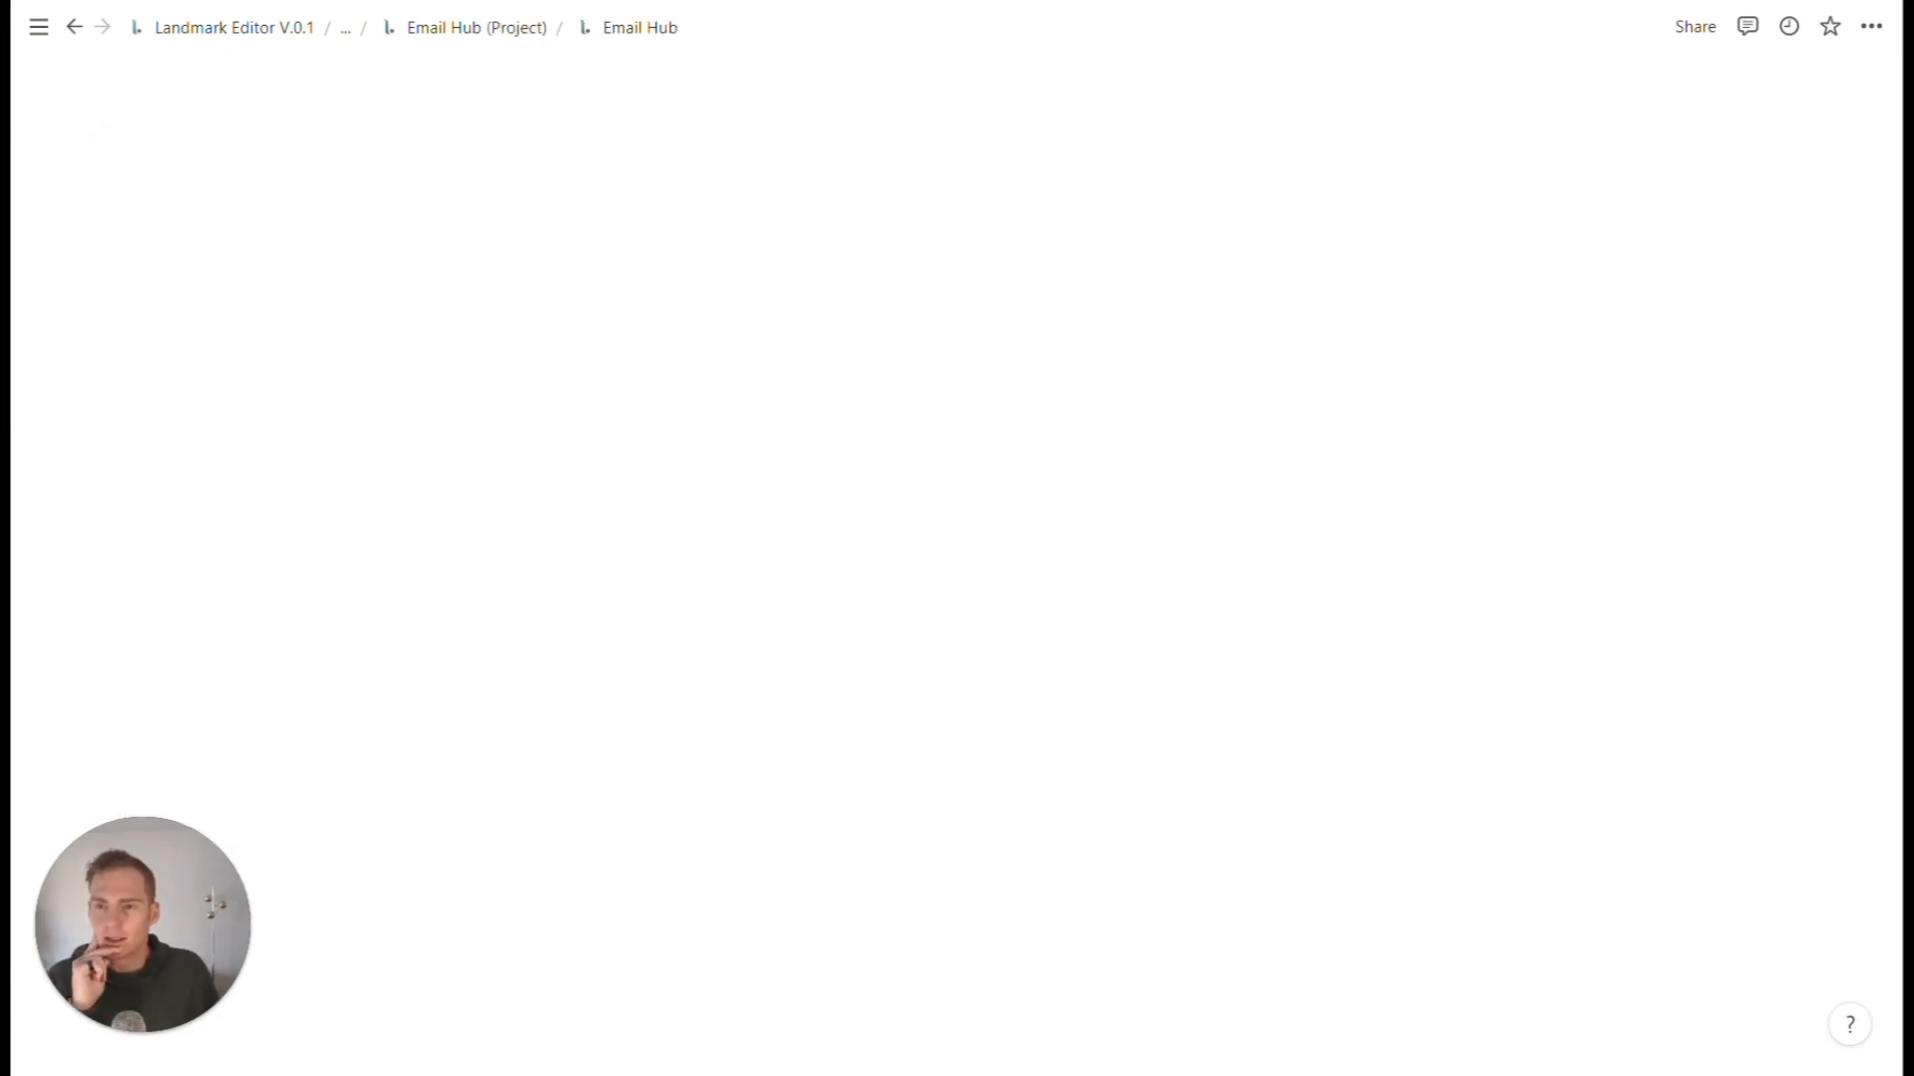
{"action": "scroll", "coordinate": [1404, 526], "scroll_direction": "down", "scroll_amount": 3}
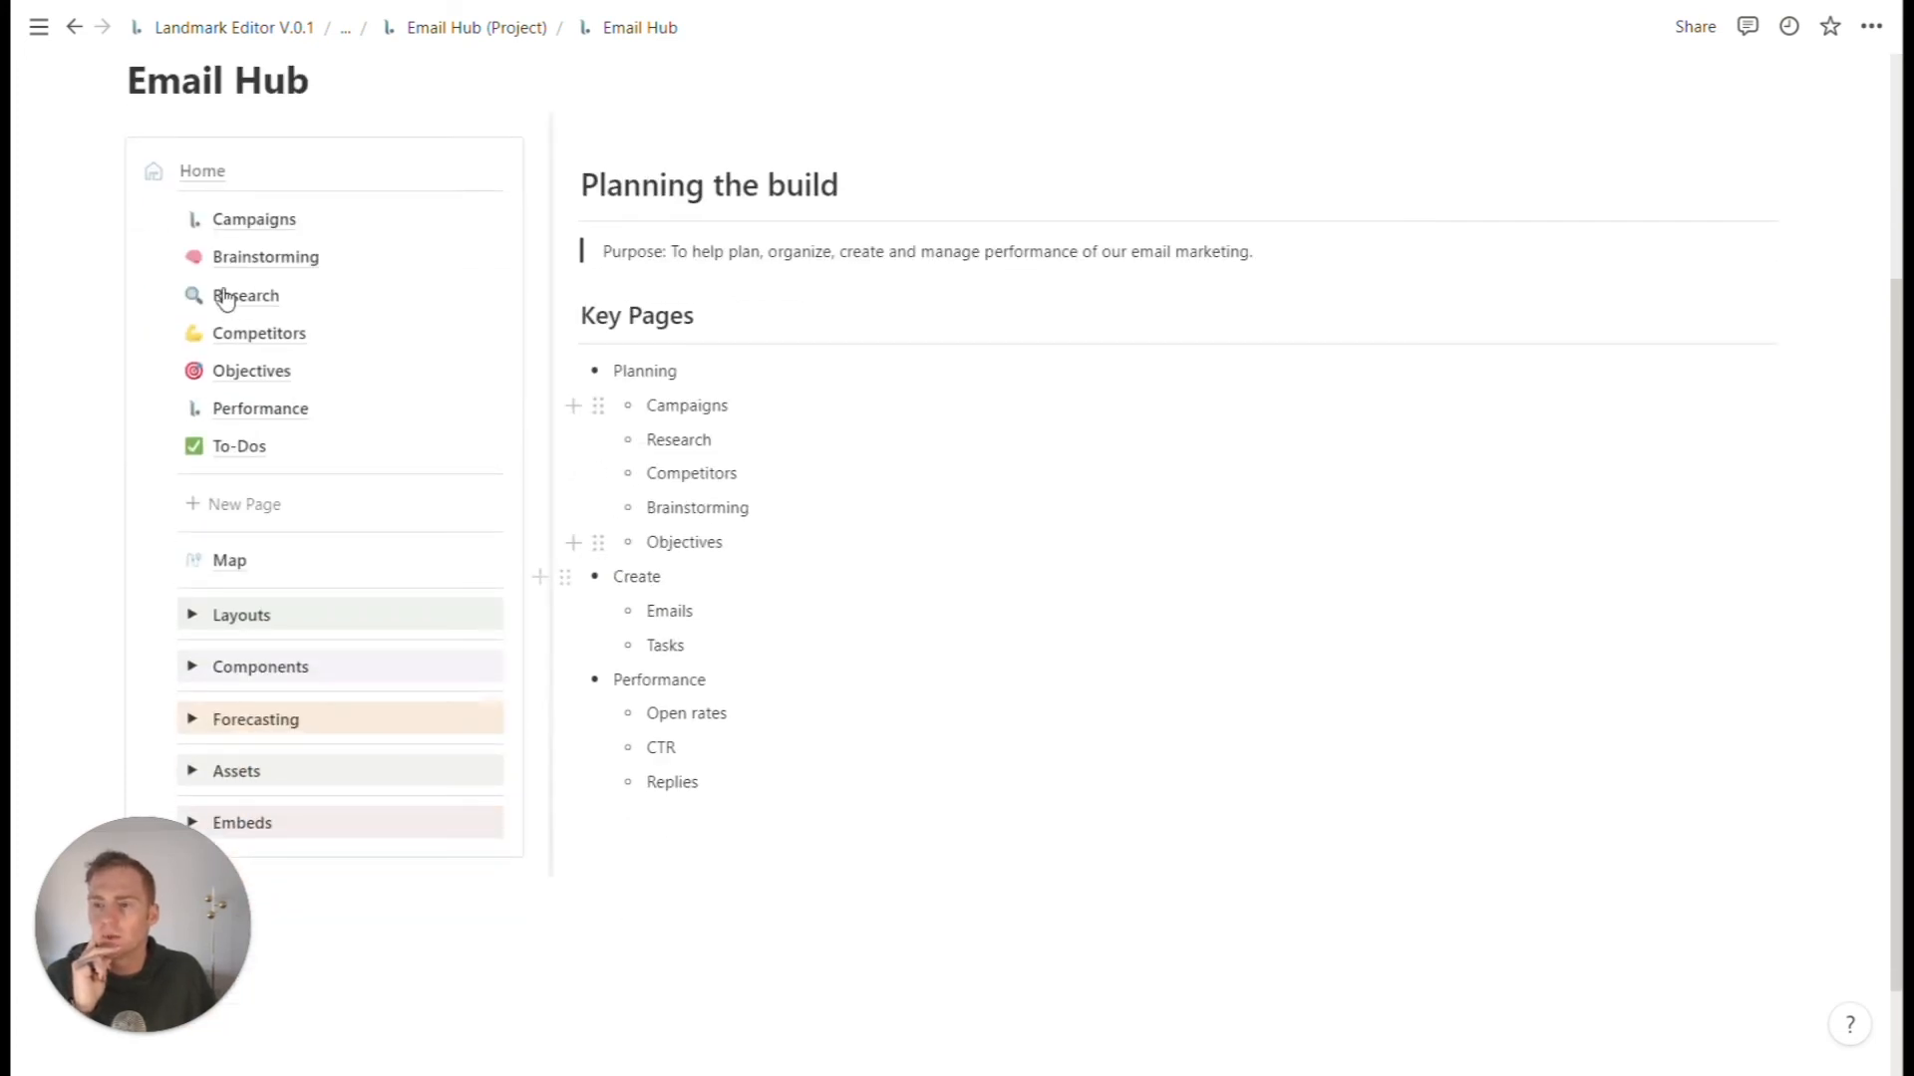
- Check the email ideas table in the Emails section of the Brainstorming page
{"action": "left_click", "coordinate": [254, 257]}
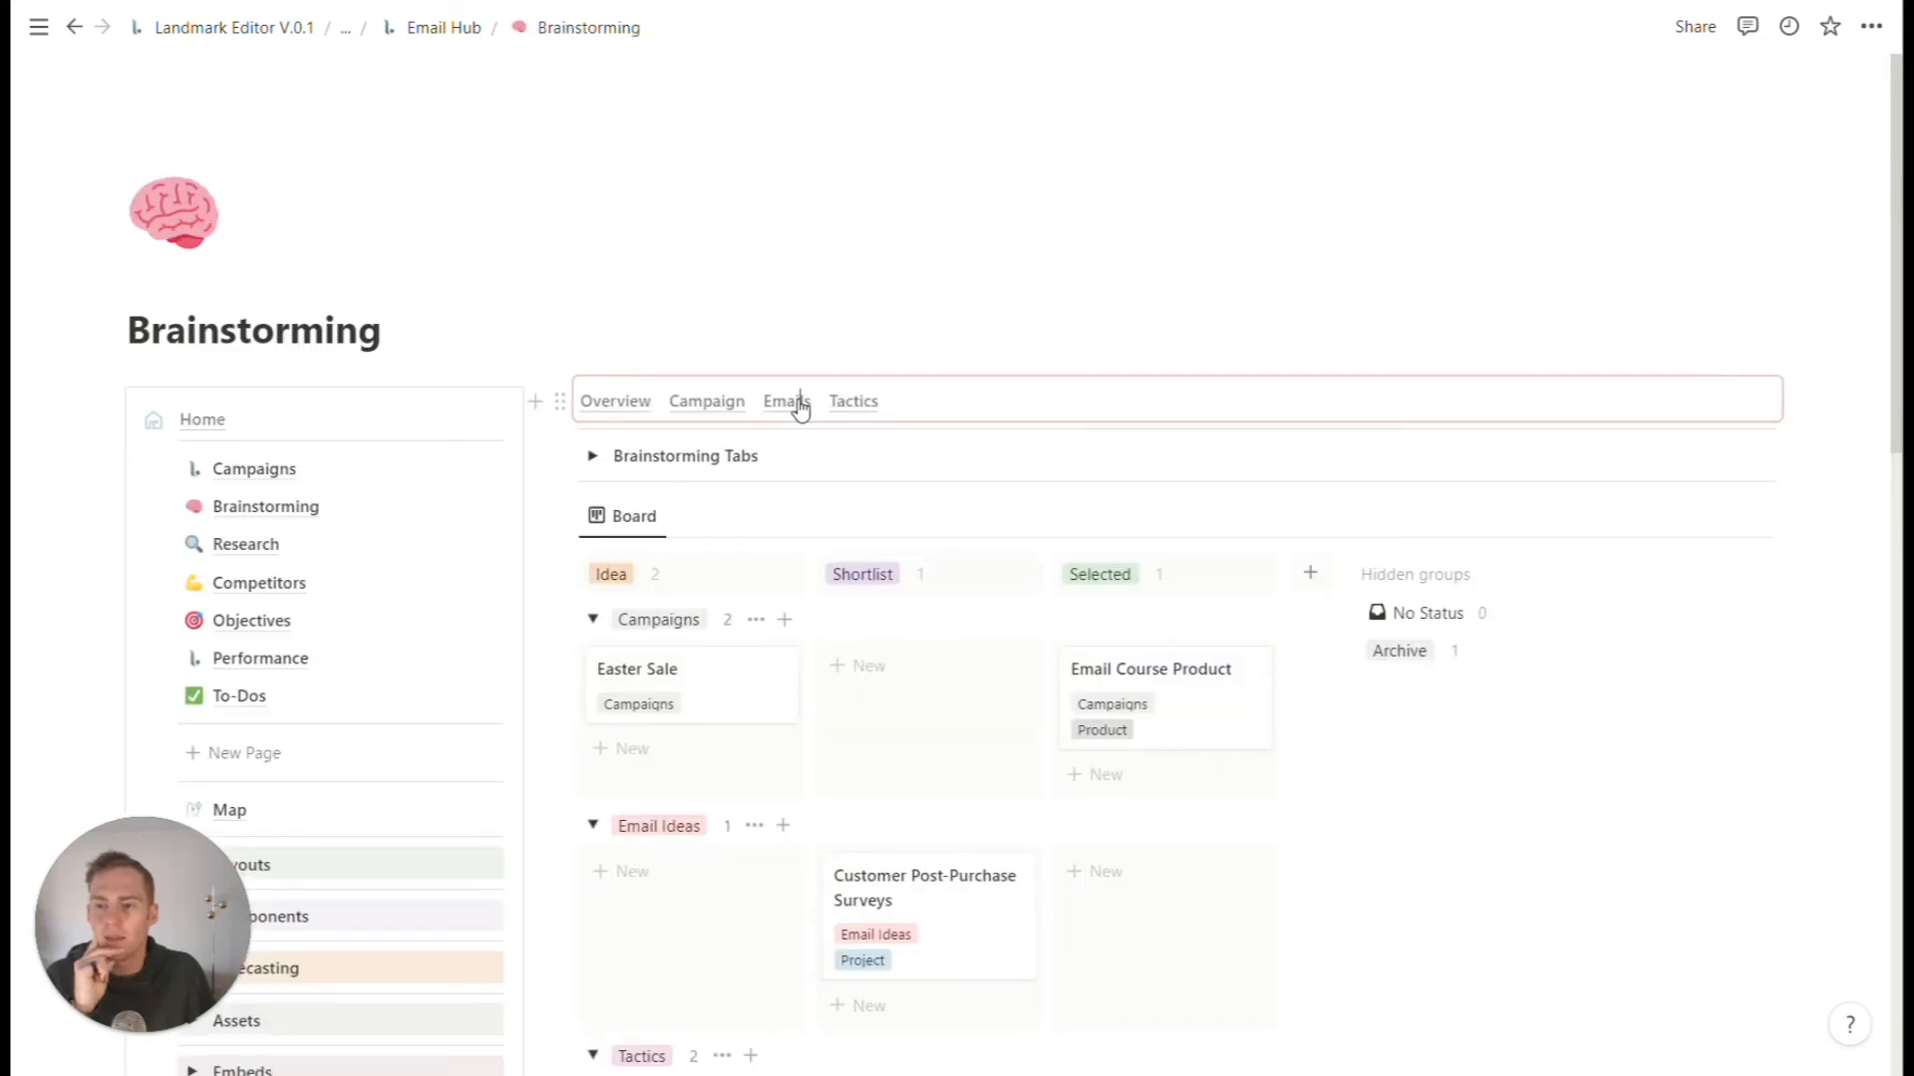
{"action": "left_click", "coordinate": [796, 403]}
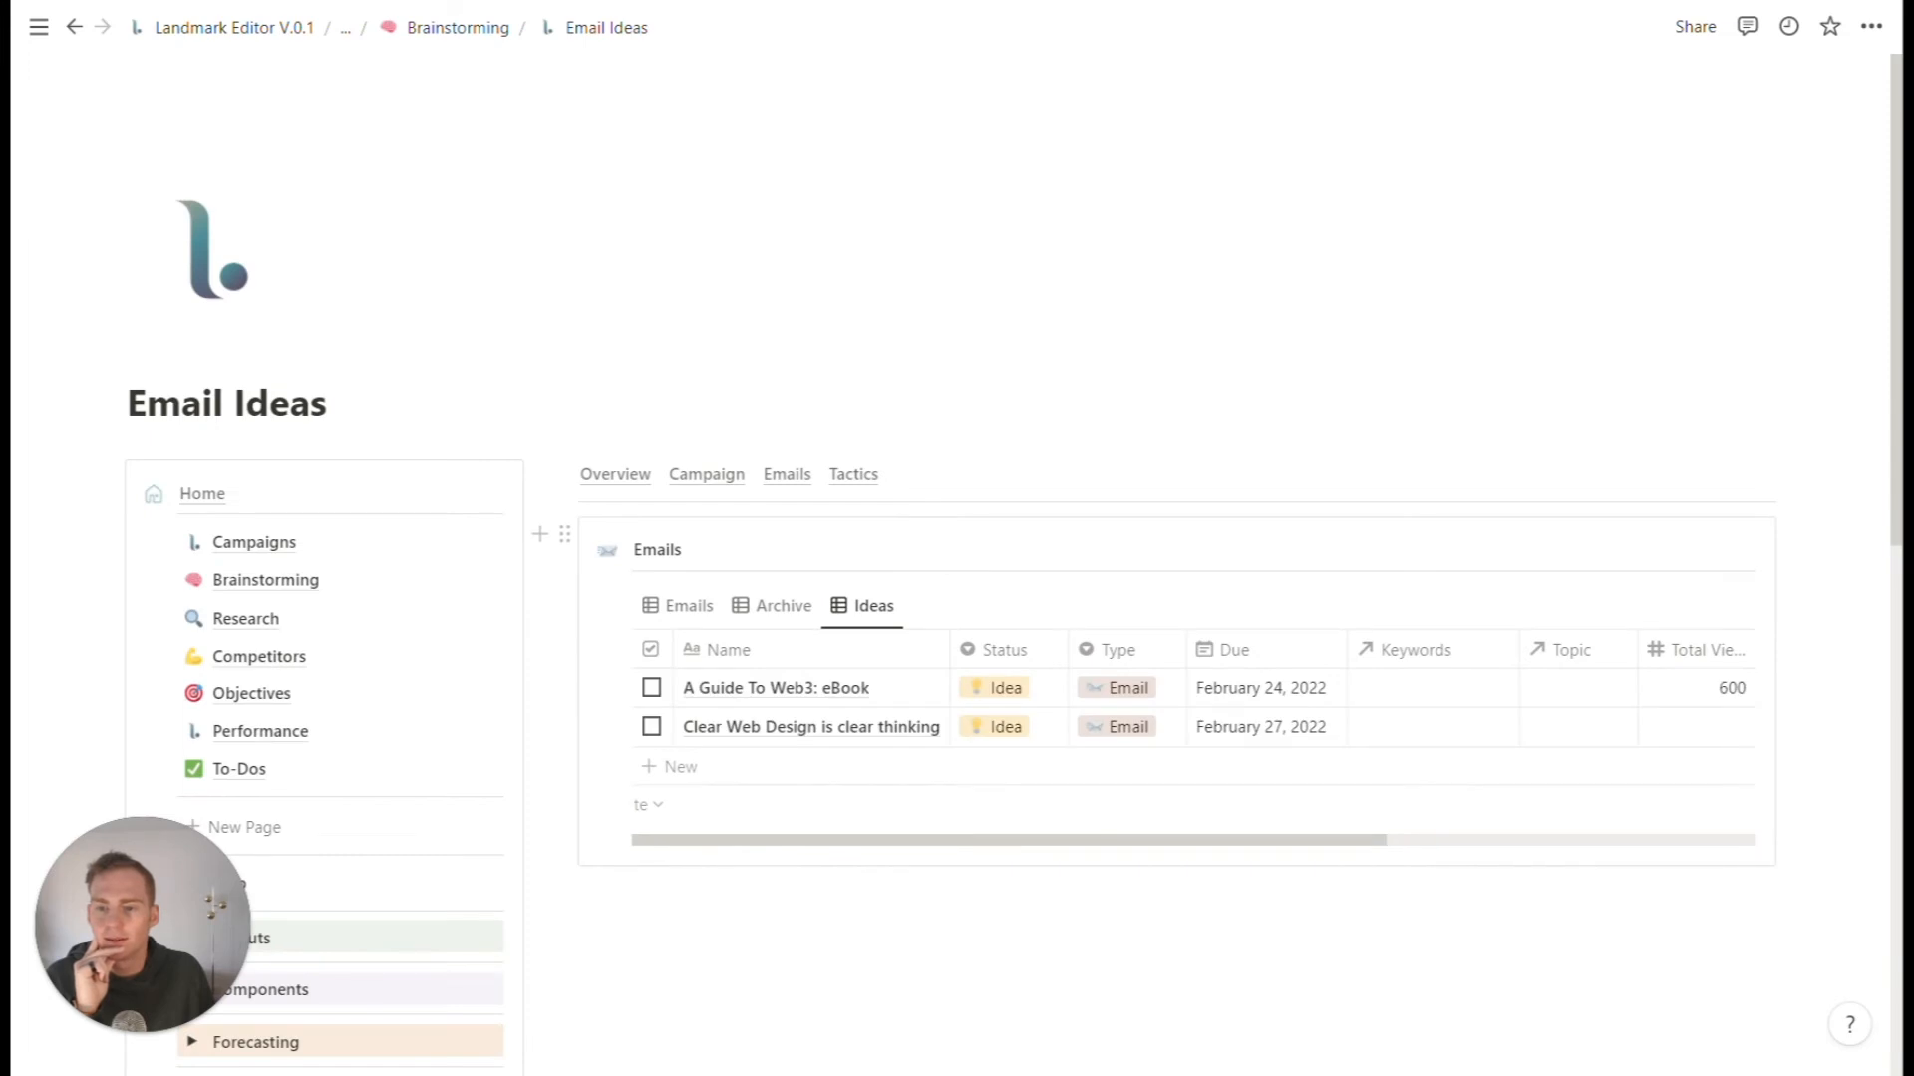
{"action": "scroll", "coordinate": [967, 596], "scroll_direction": "down", "scroll_amount": 1}
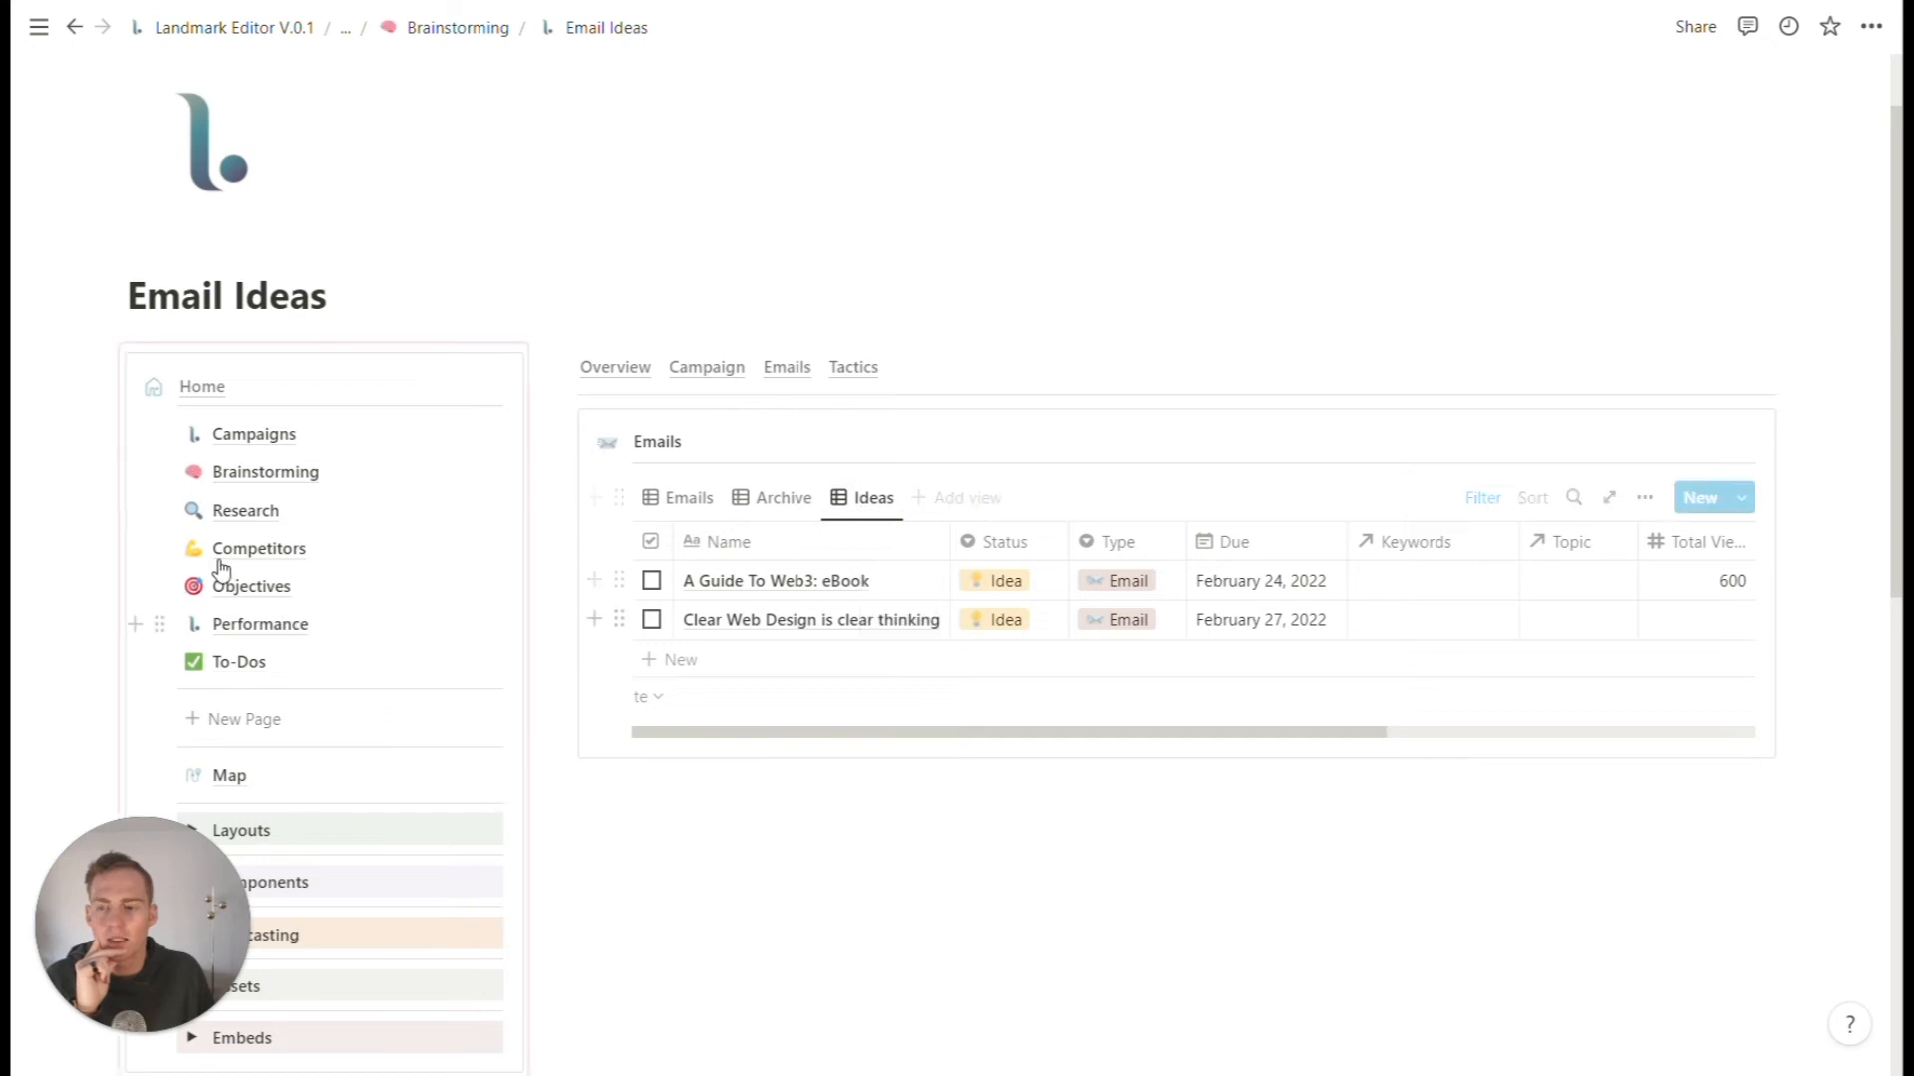
- Add a new page to the hub's navigation and rename it "Emails"
{"action": "scroll", "coordinate": [222, 568], "scroll_direction": "down", "scroll_amount": 1}
{"action": "left_click", "coordinate": [251, 614]}
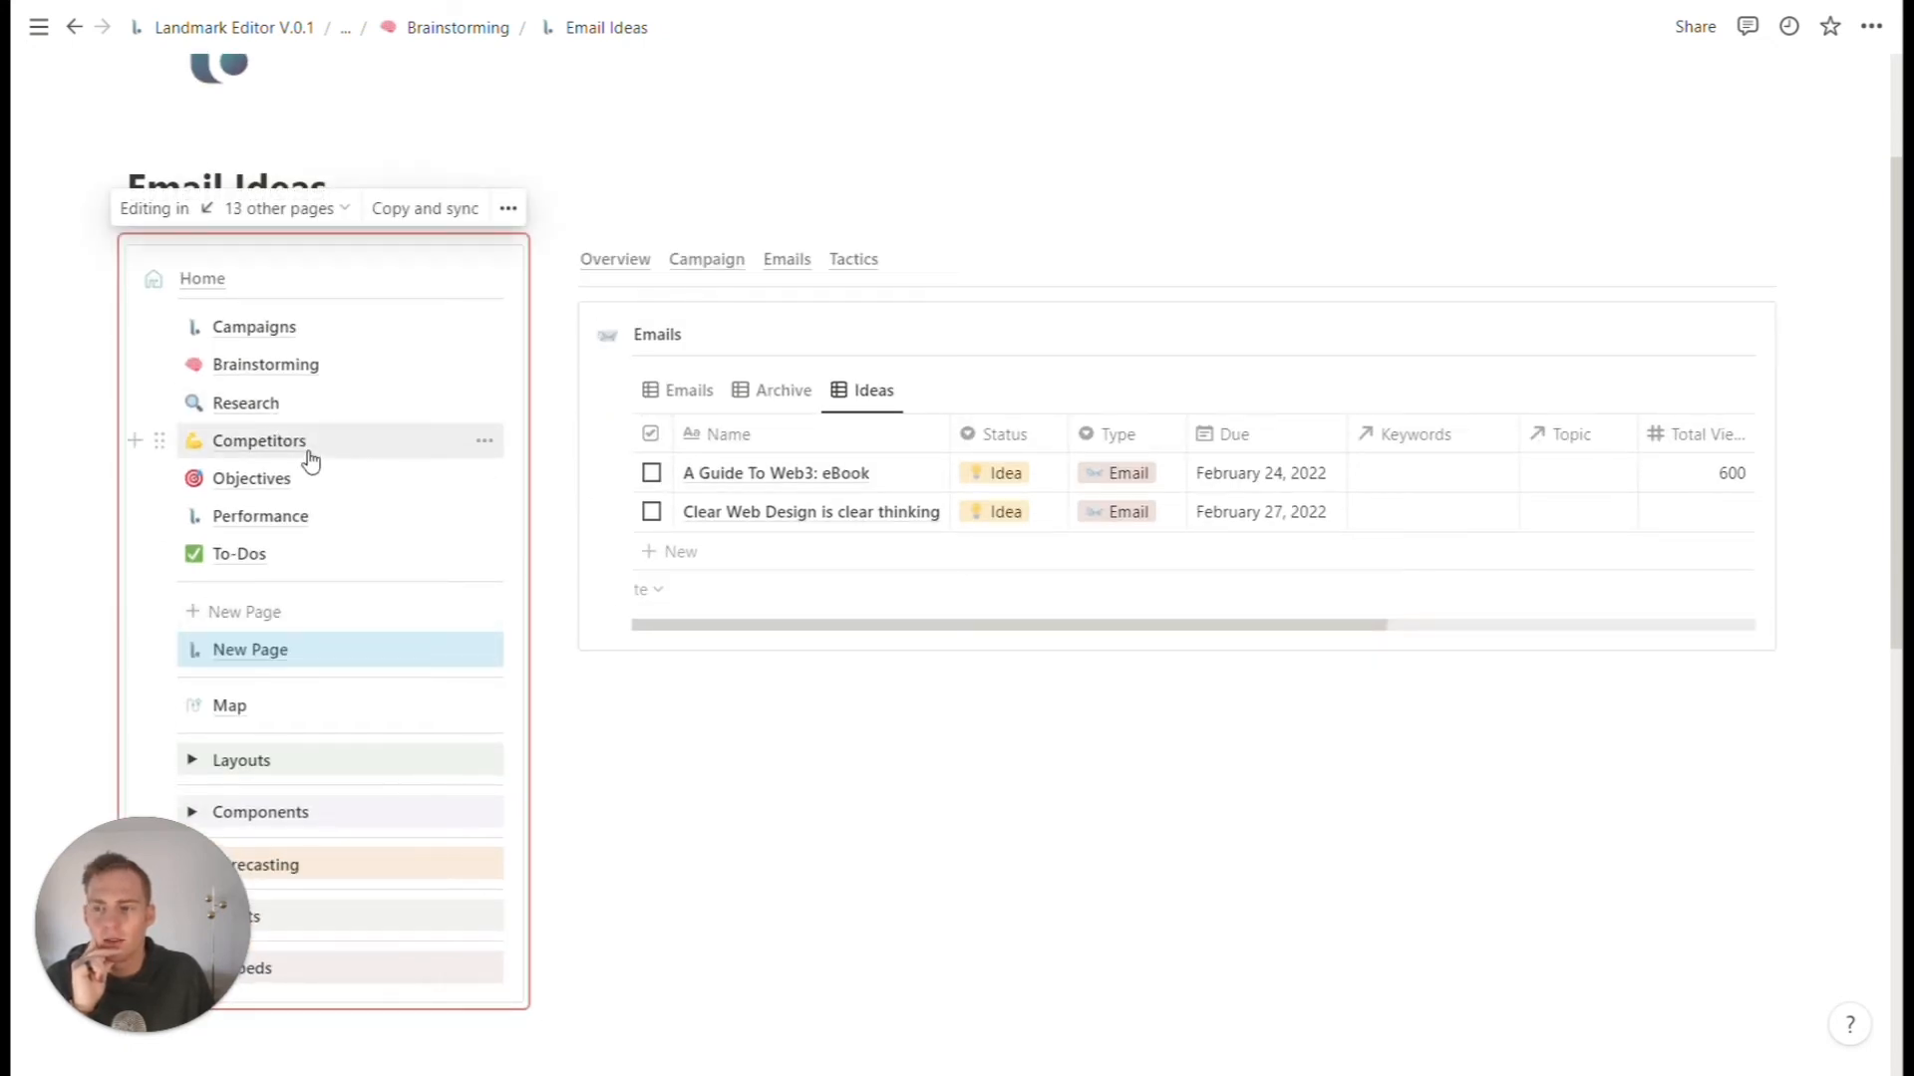
{"action": "left_click", "coordinate": [251, 650]}
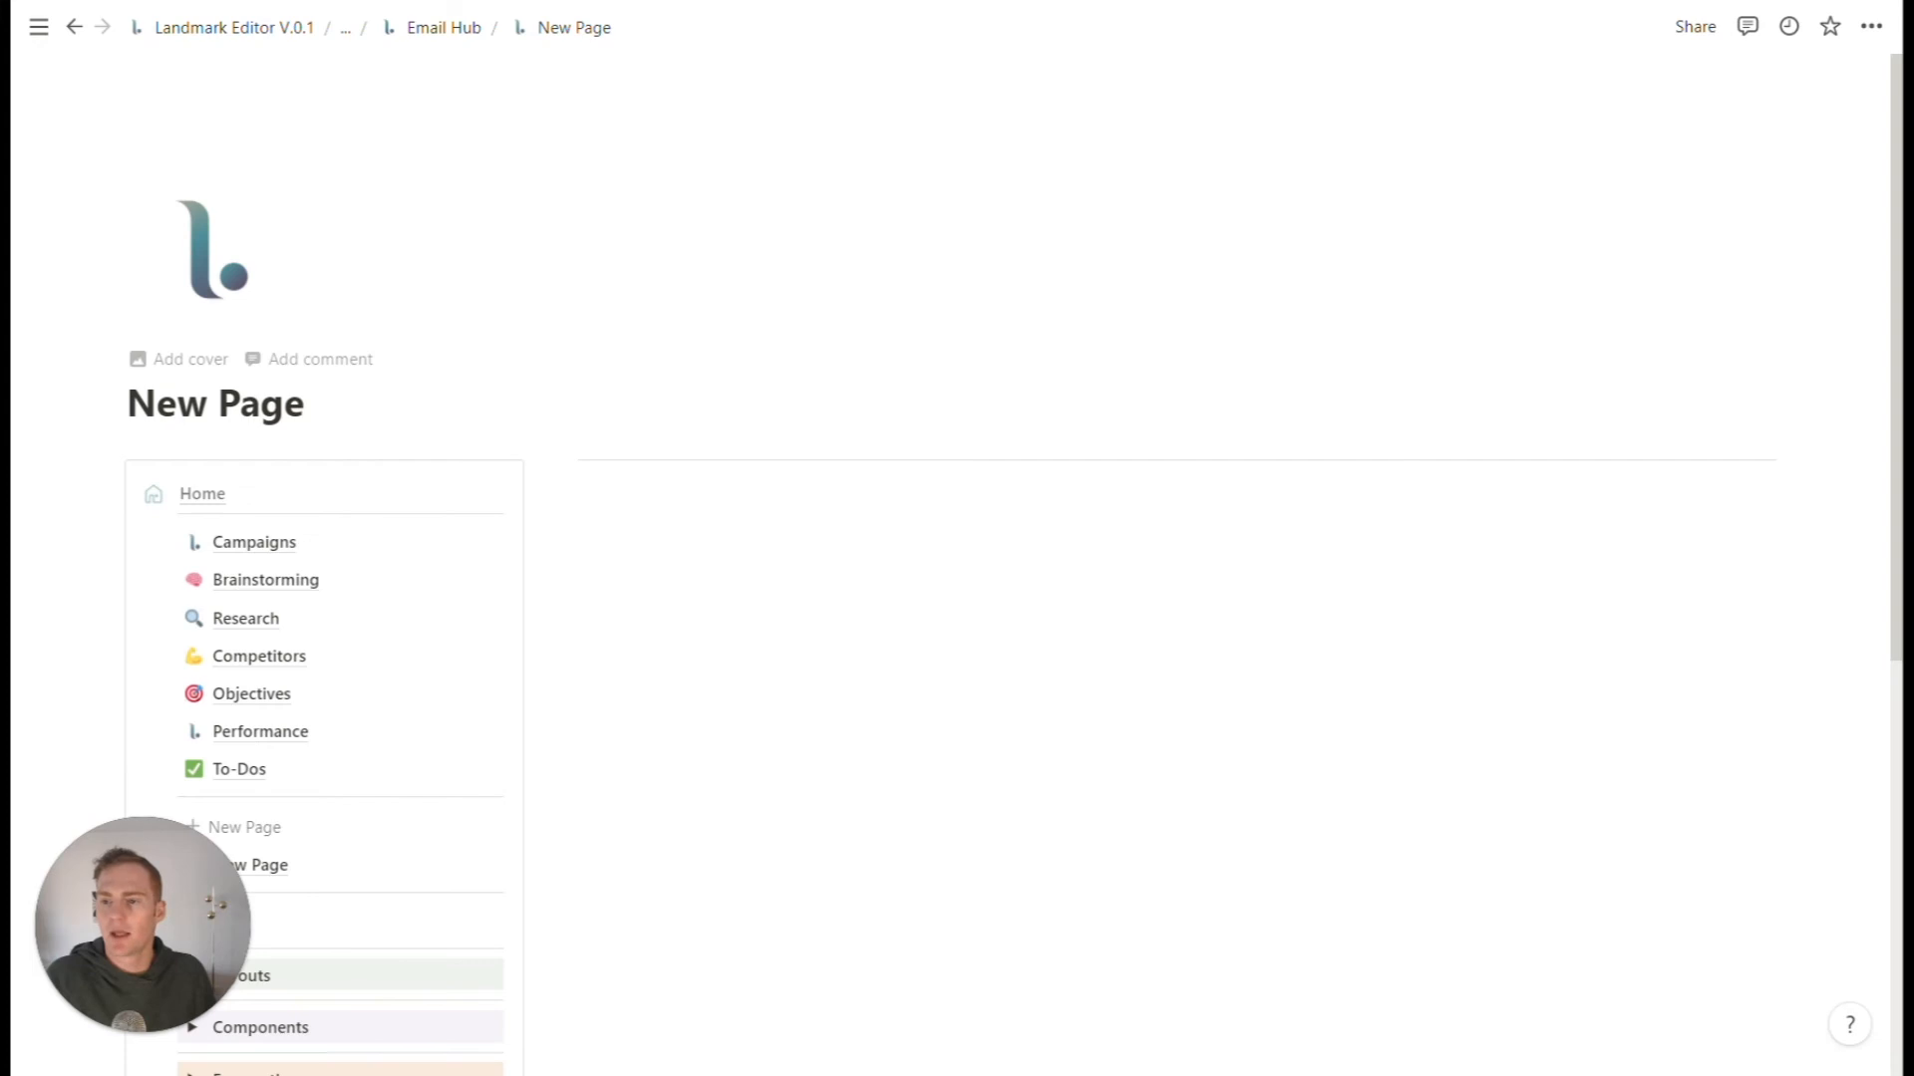
{"action": "left_click_drag", "start_coordinate": [305, 404], "coordinate": [128, 403]}
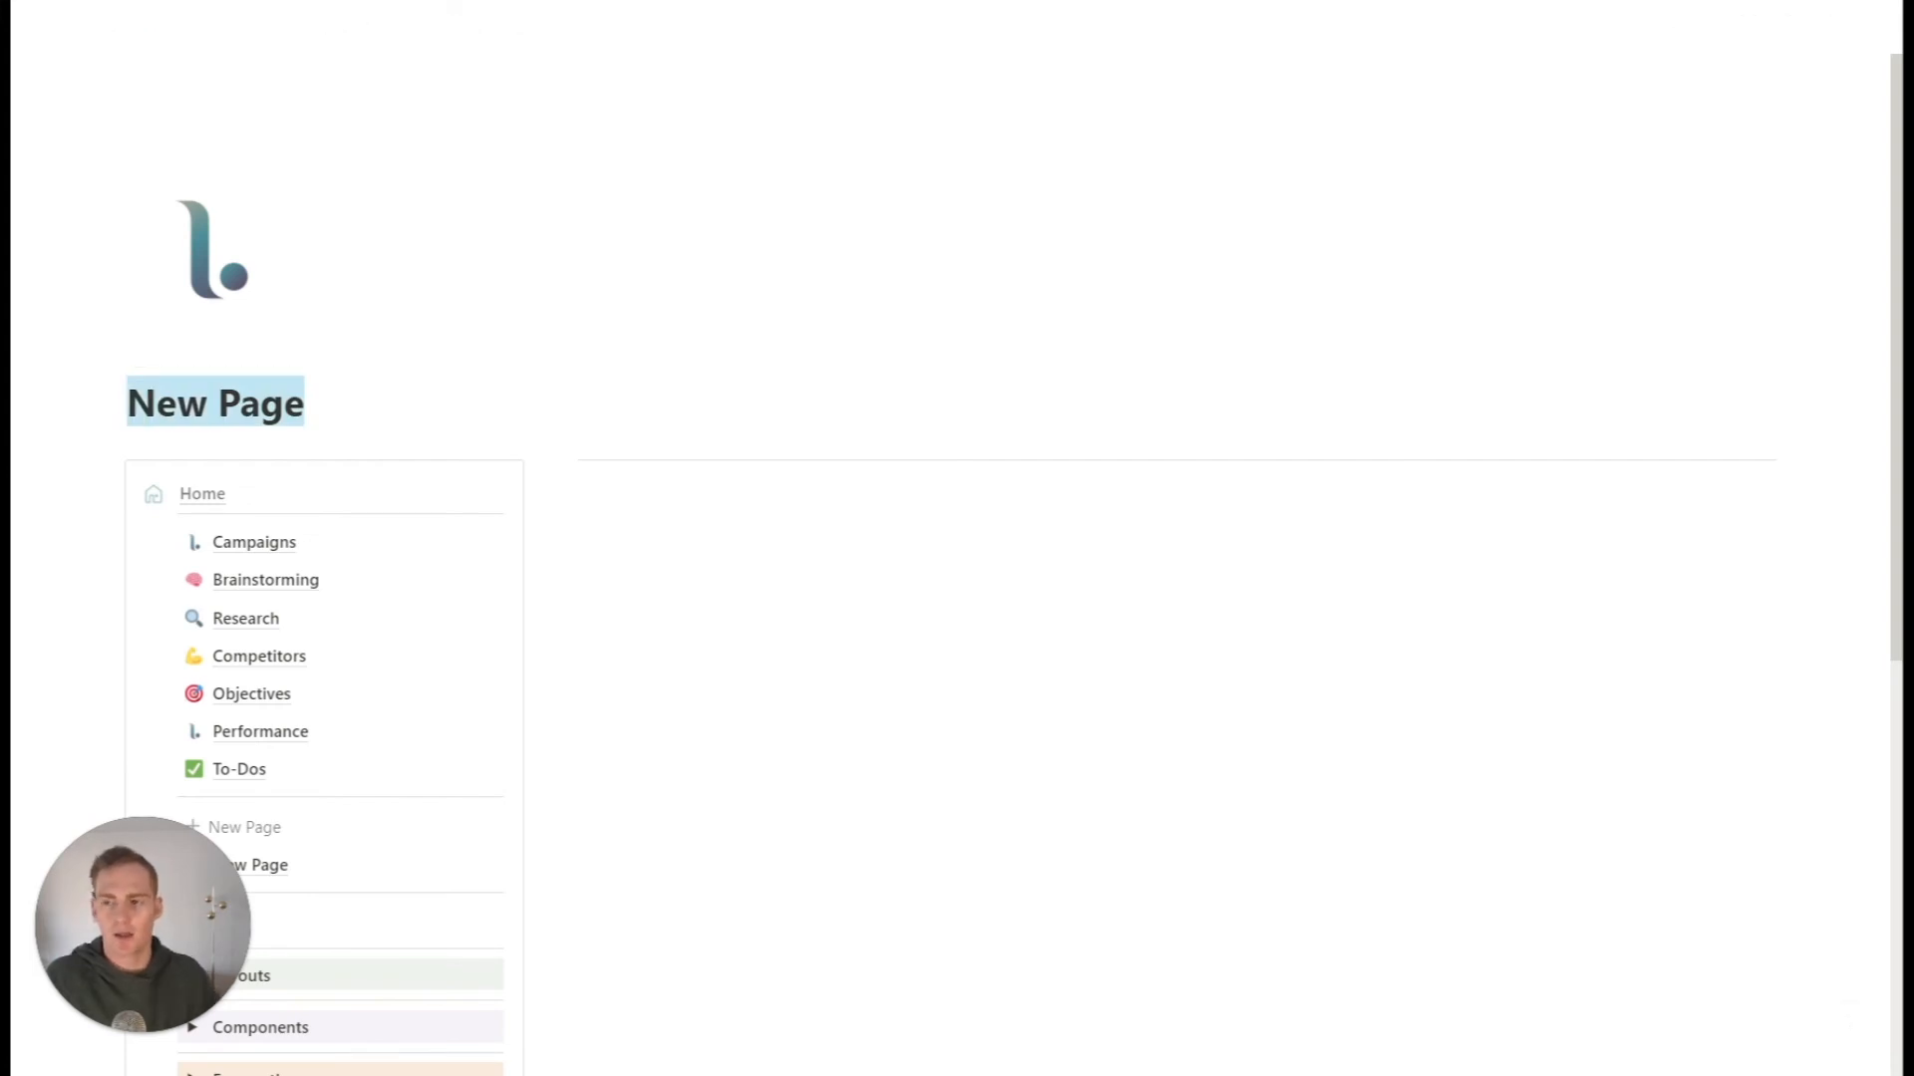
{"action": "type", "text": "Emails"}
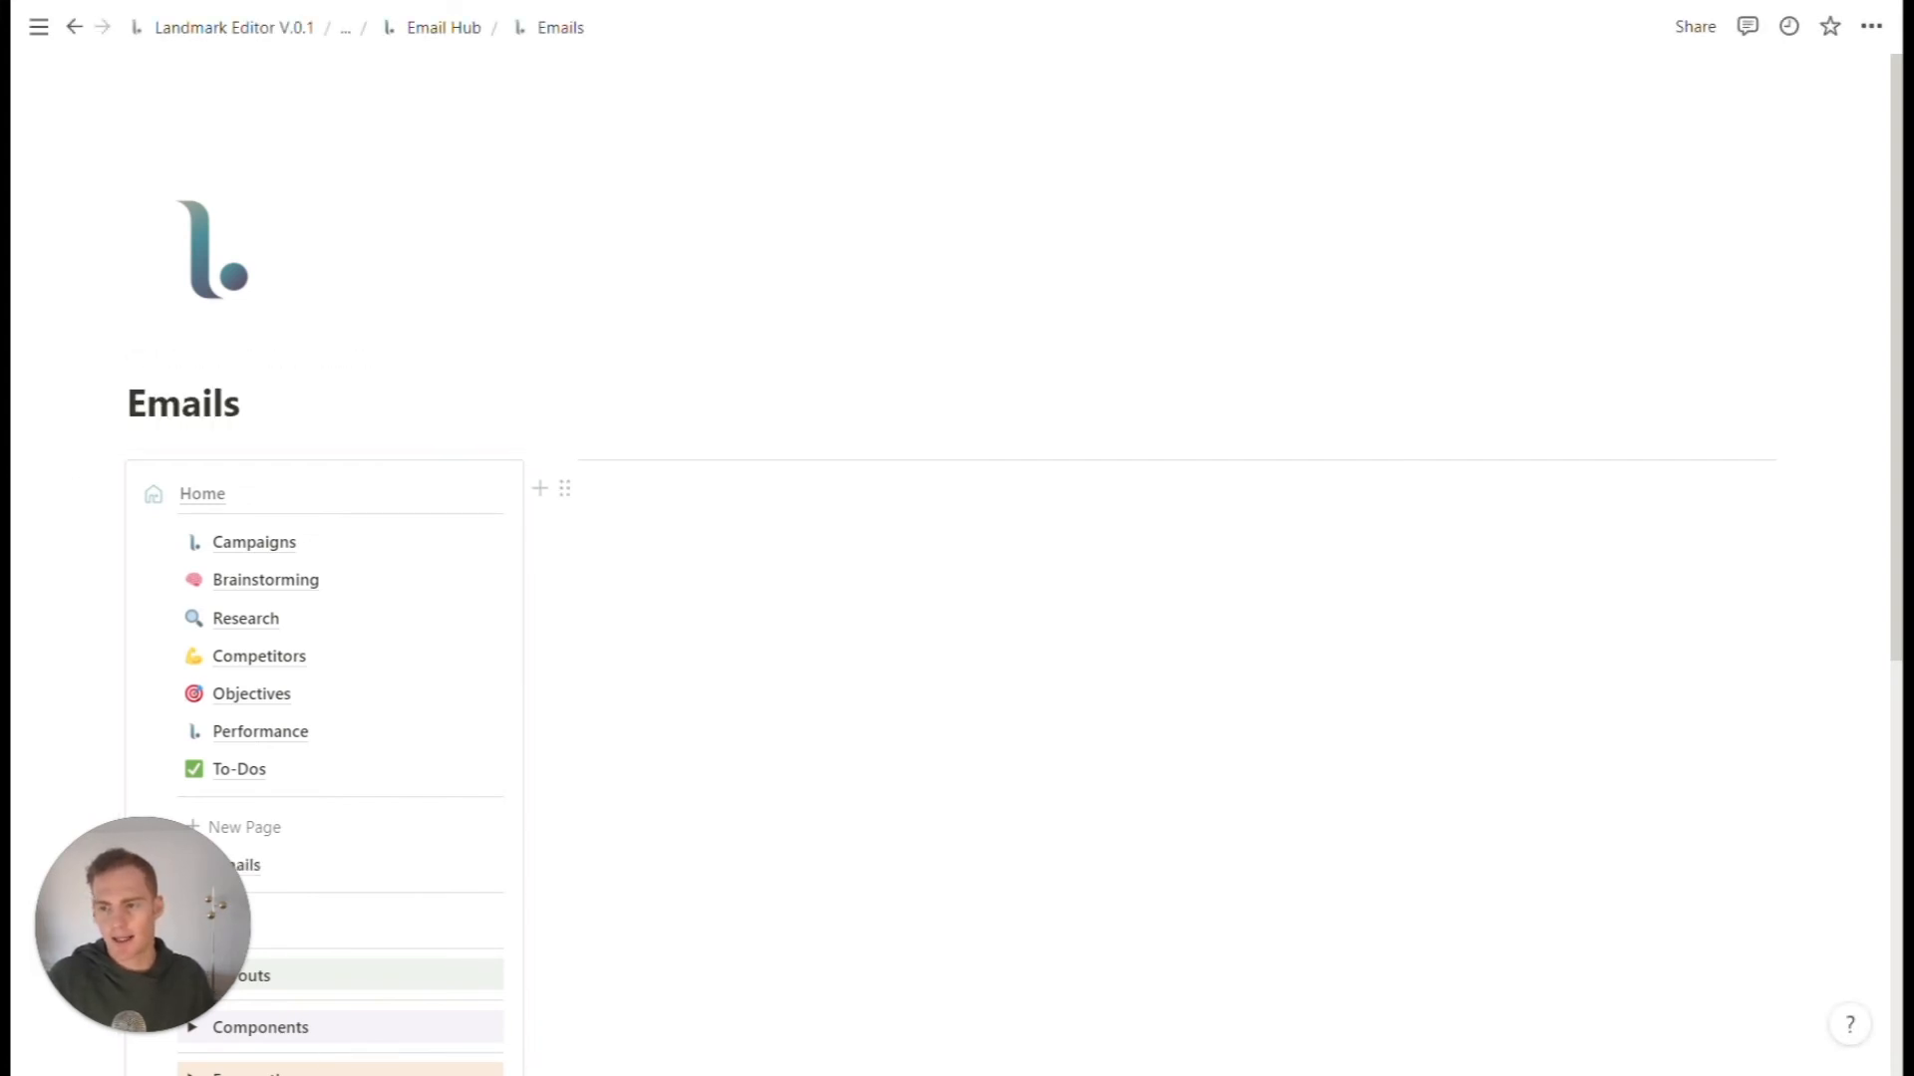
- Give the Emails page the envelope emoji as its icon and place its link directly below To-Dos in the navigation list
{"action": "left_click", "coordinate": [231, 330]}
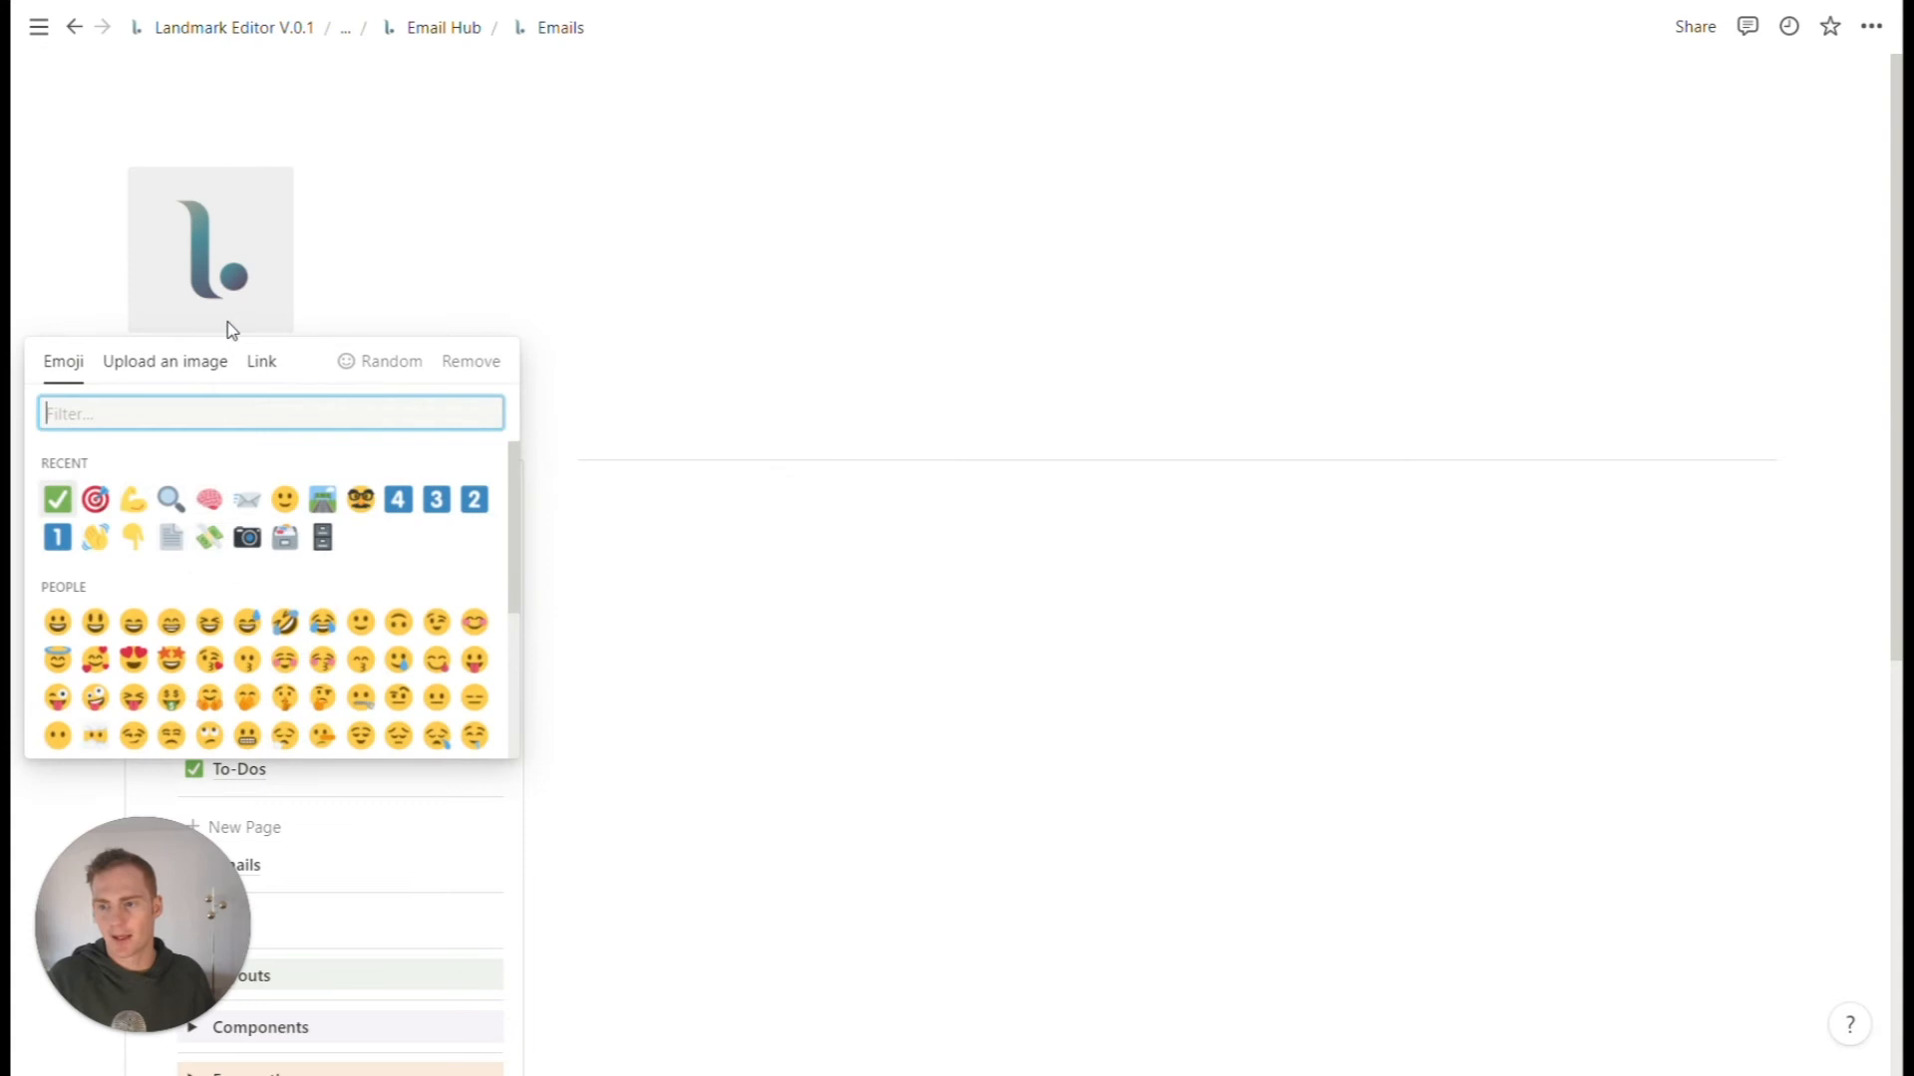
{"action": "left_click", "coordinate": [247, 499]}
{"action": "left_click", "coordinate": [598, 483]}
{"action": "scroll", "coordinate": [598, 482], "scroll_direction": "down", "scroll_amount": 2}
{"action": "left_click_drag", "start_coordinate": [159, 576], "coordinate": [168, 505]}
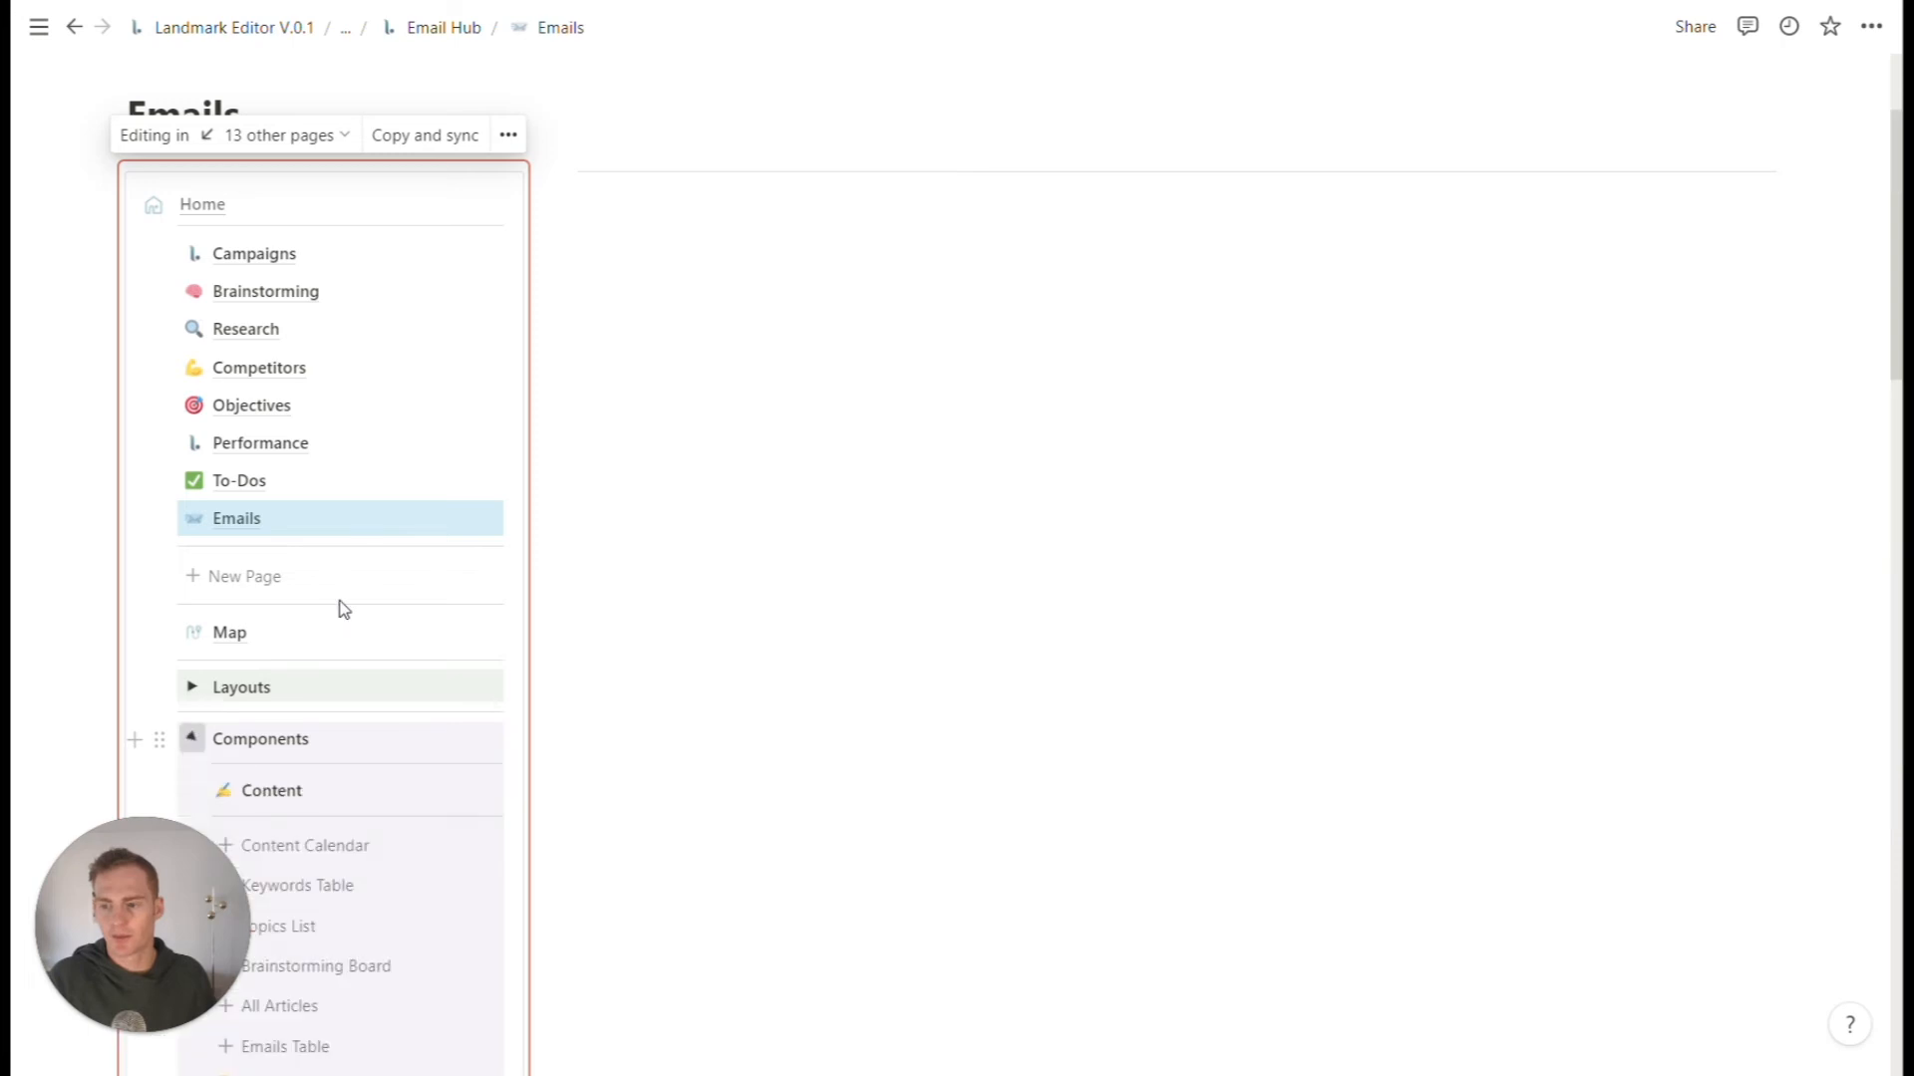
- Insert the Emails Table component, move it into the main content area of the Emails page, and collapse the Components list
{"action": "scroll", "coordinate": [342, 628], "scroll_direction": "down", "scroll_amount": 5}
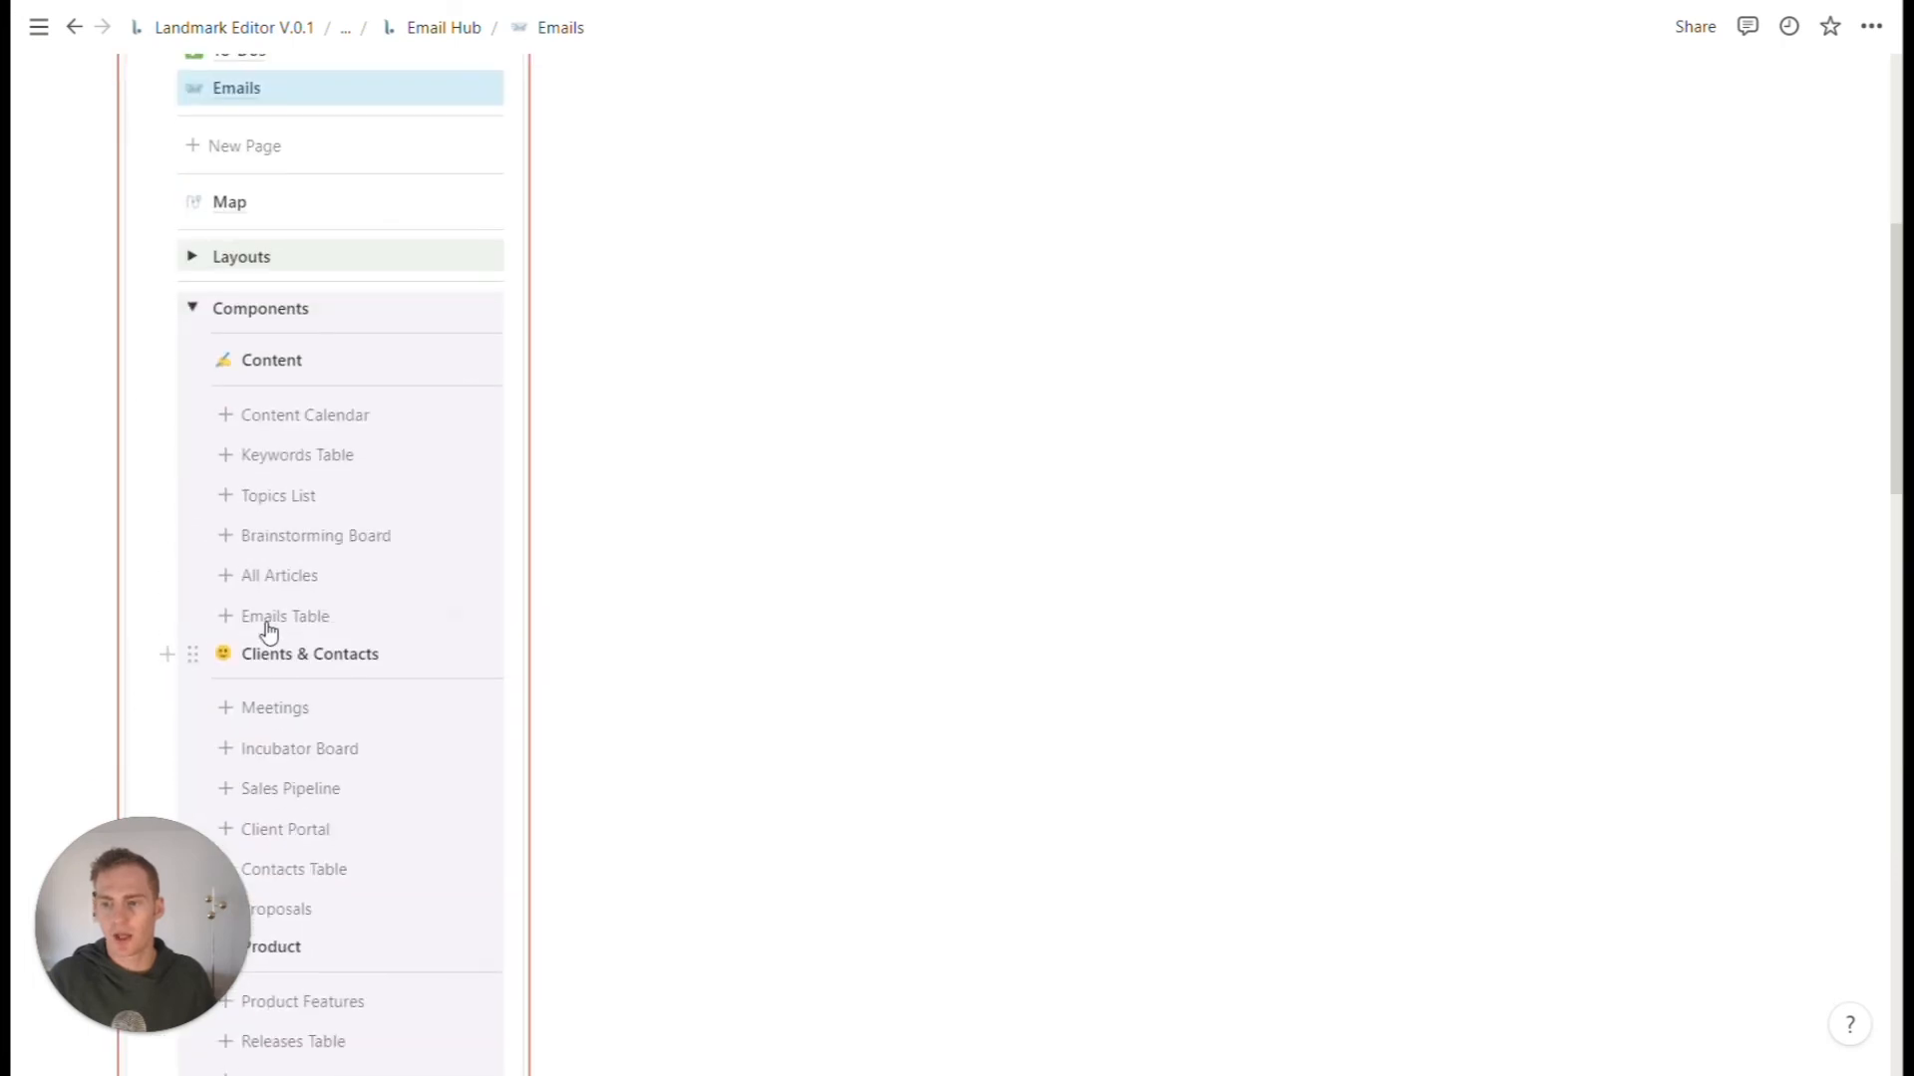
{"action": "left_click", "coordinate": [305, 616]}
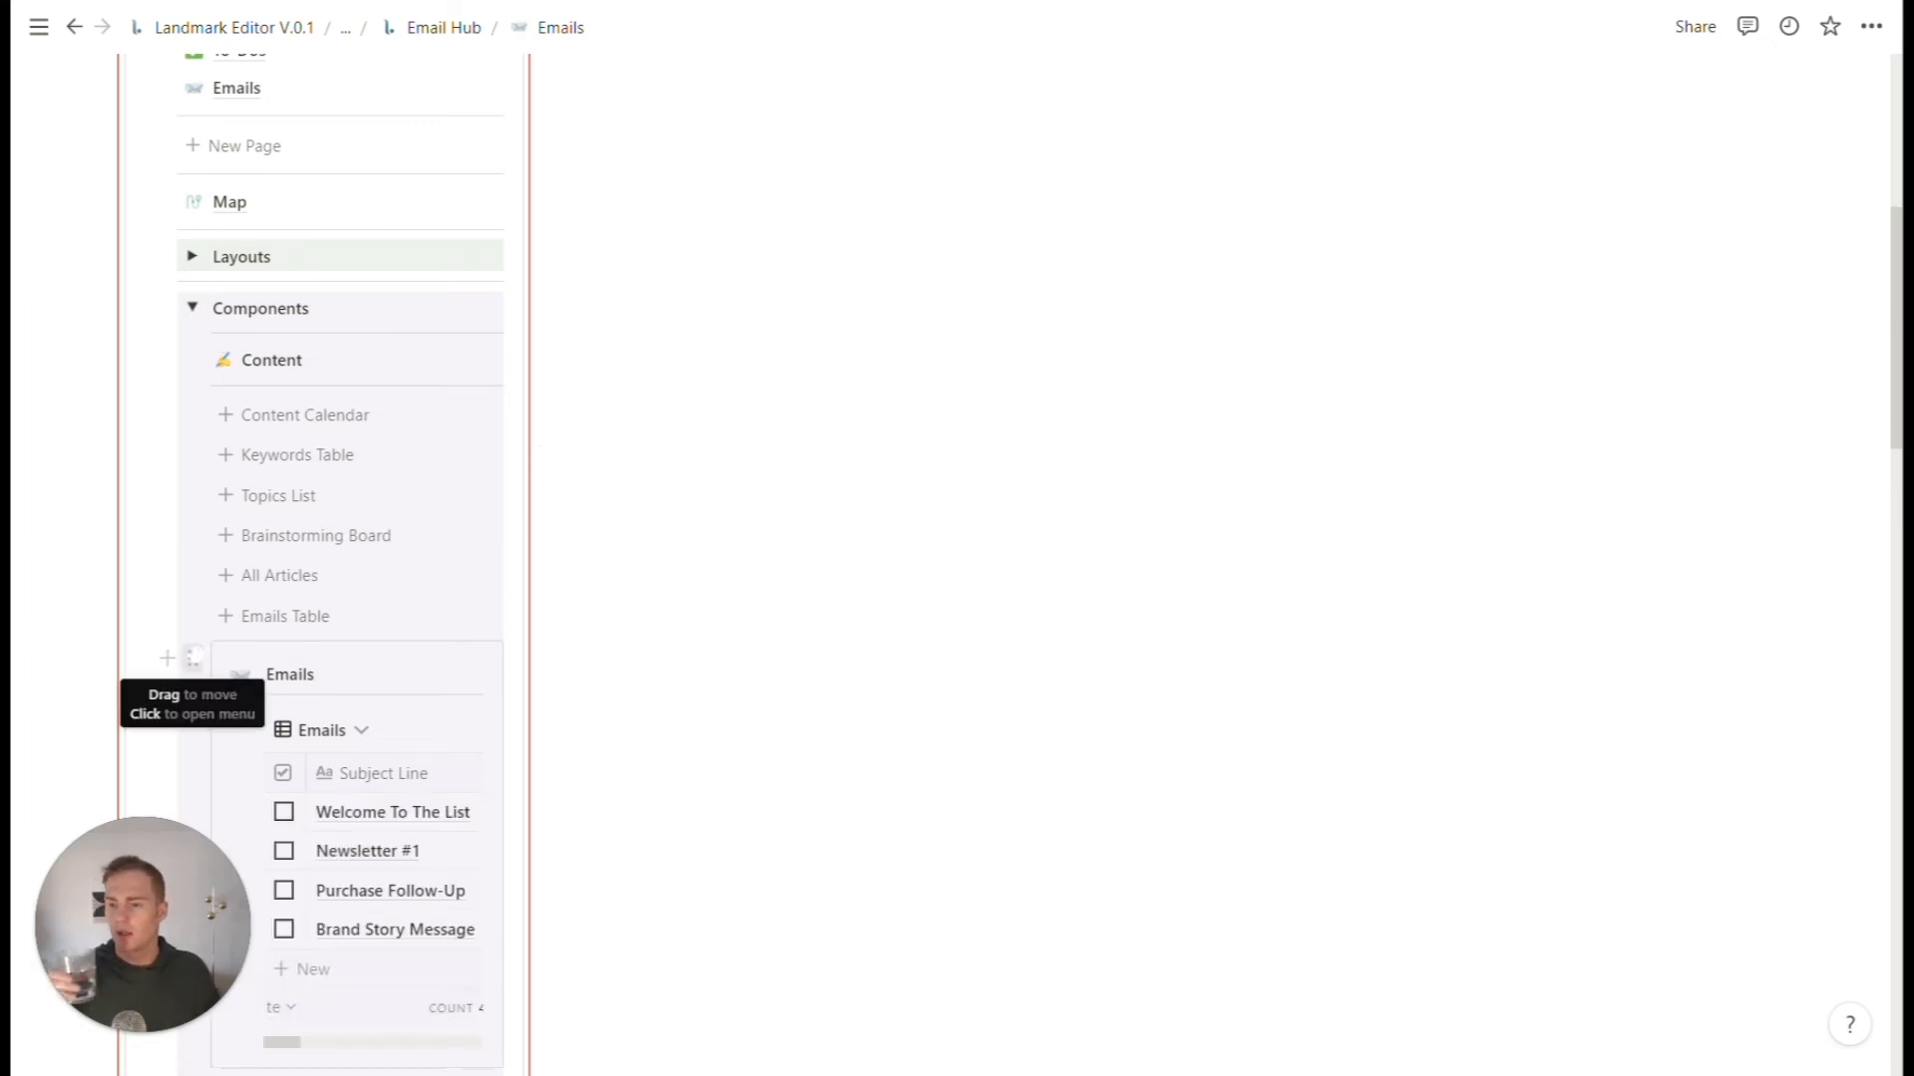
{"action": "left_click_drag", "start_coordinate": [195, 658], "coordinate": [828, 269]}
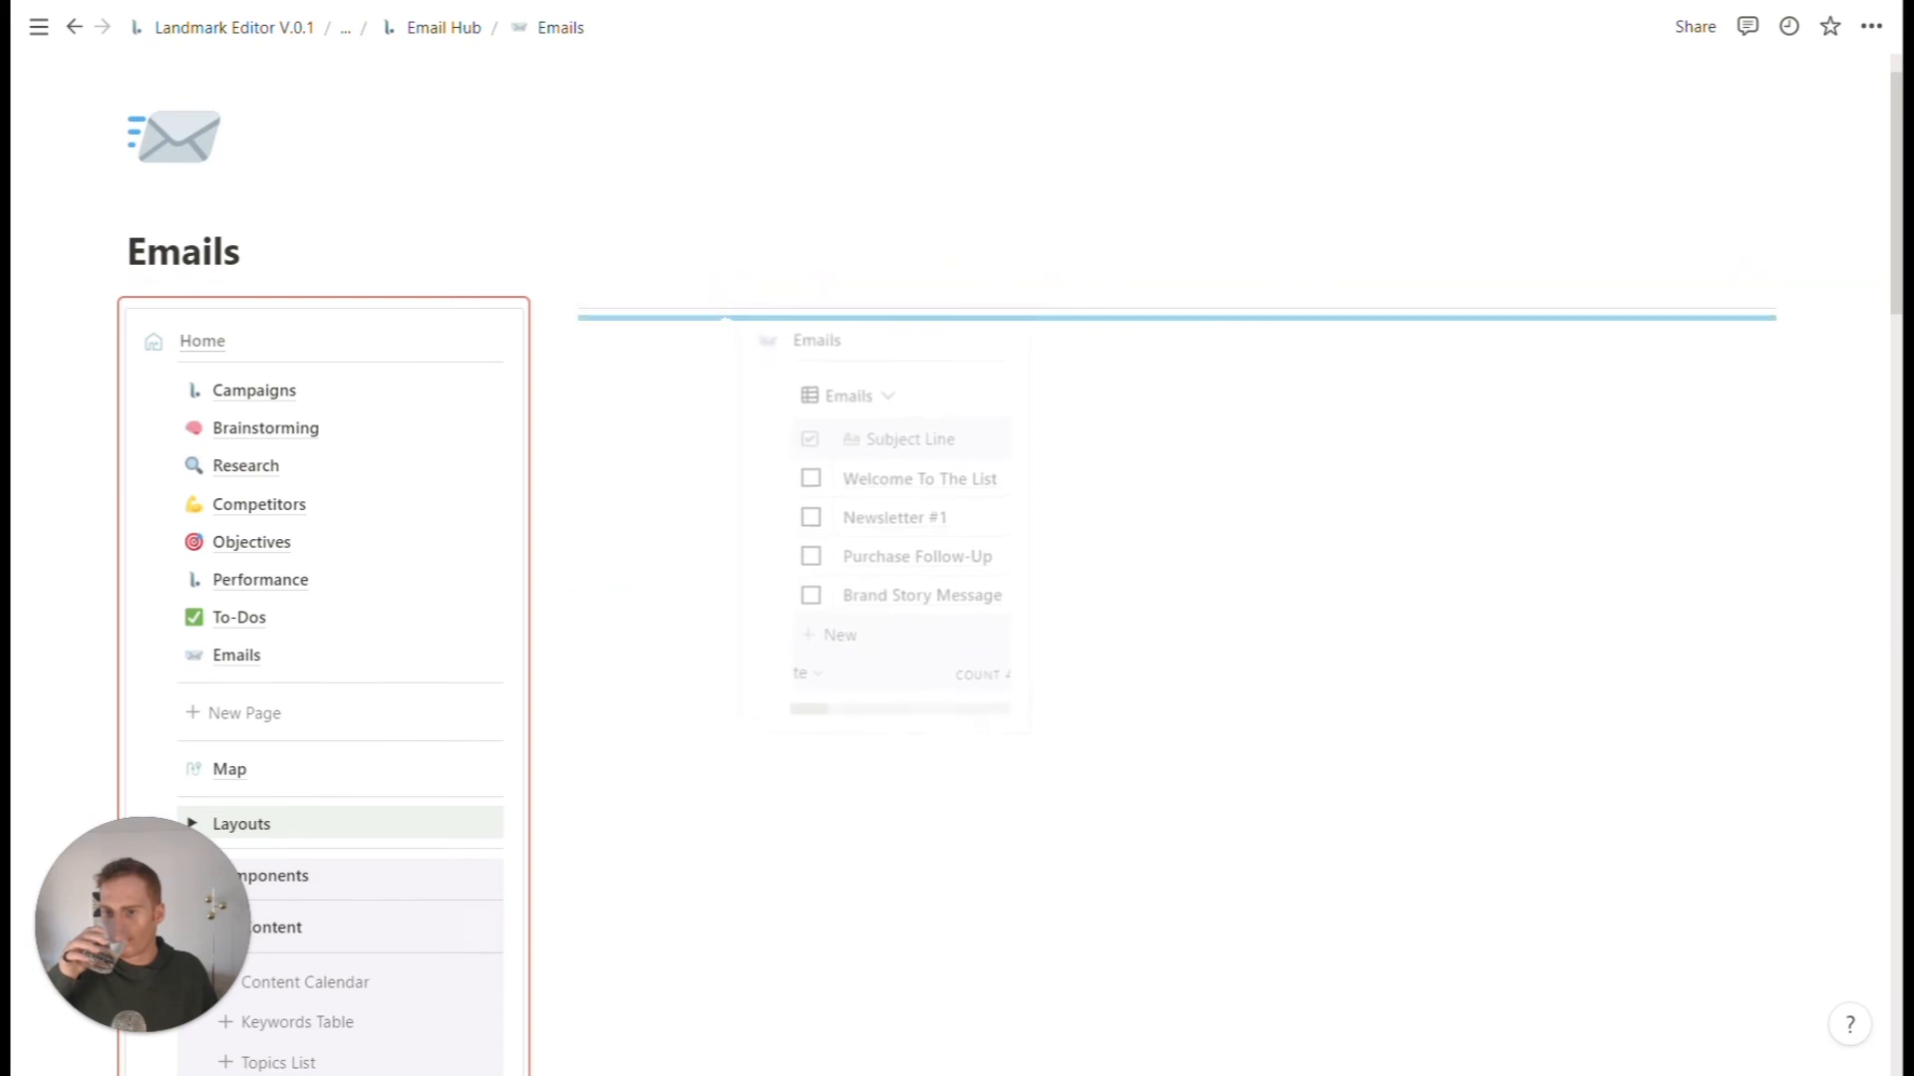
{"action": "left_click_drag", "start_coordinate": [726, 319], "coordinate": [728, 321]}
{"action": "left_click", "coordinate": [581, 806]}
{"action": "scroll", "coordinate": [185, 564], "scroll_direction": "down", "scroll_amount": 3}
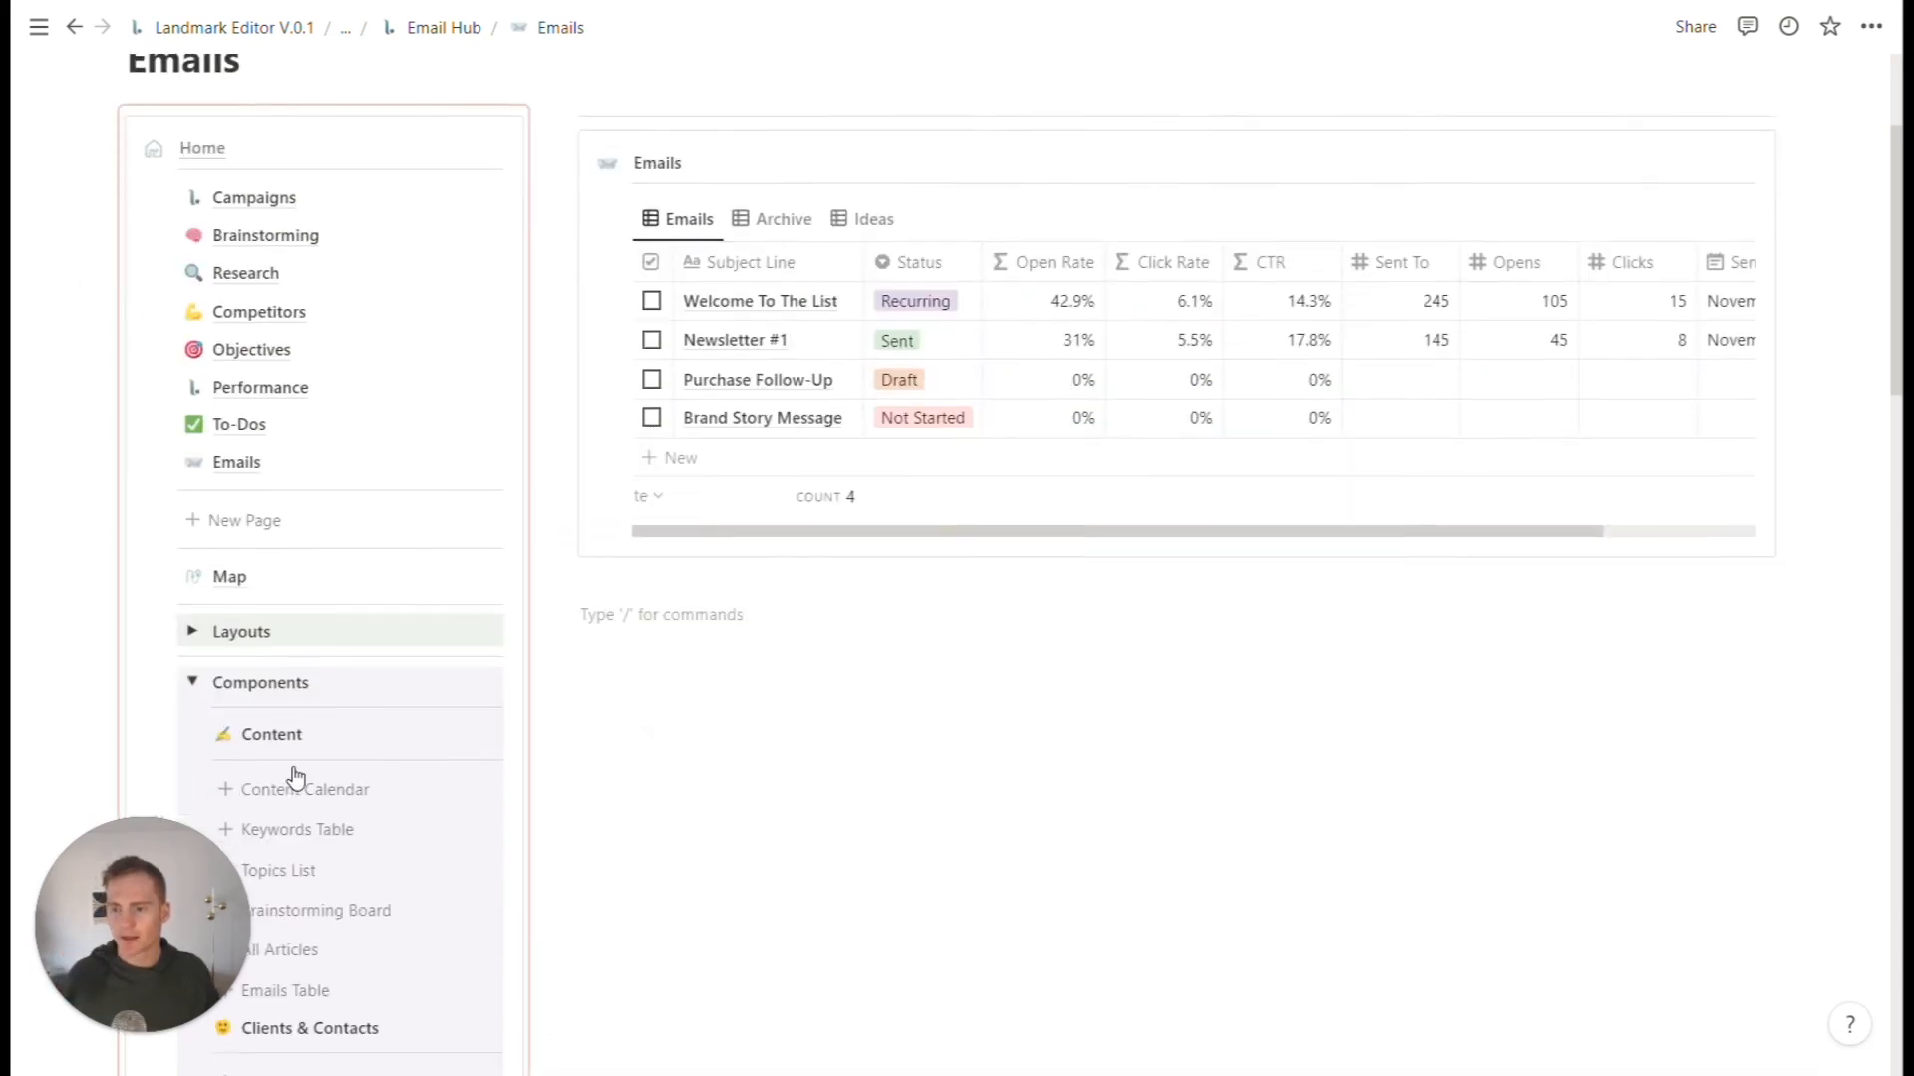
{"action": "left_click", "coordinate": [185, 564]}
{"action": "scroll", "coordinate": [283, 538], "scroll_direction": "up", "scroll_amount": 3}
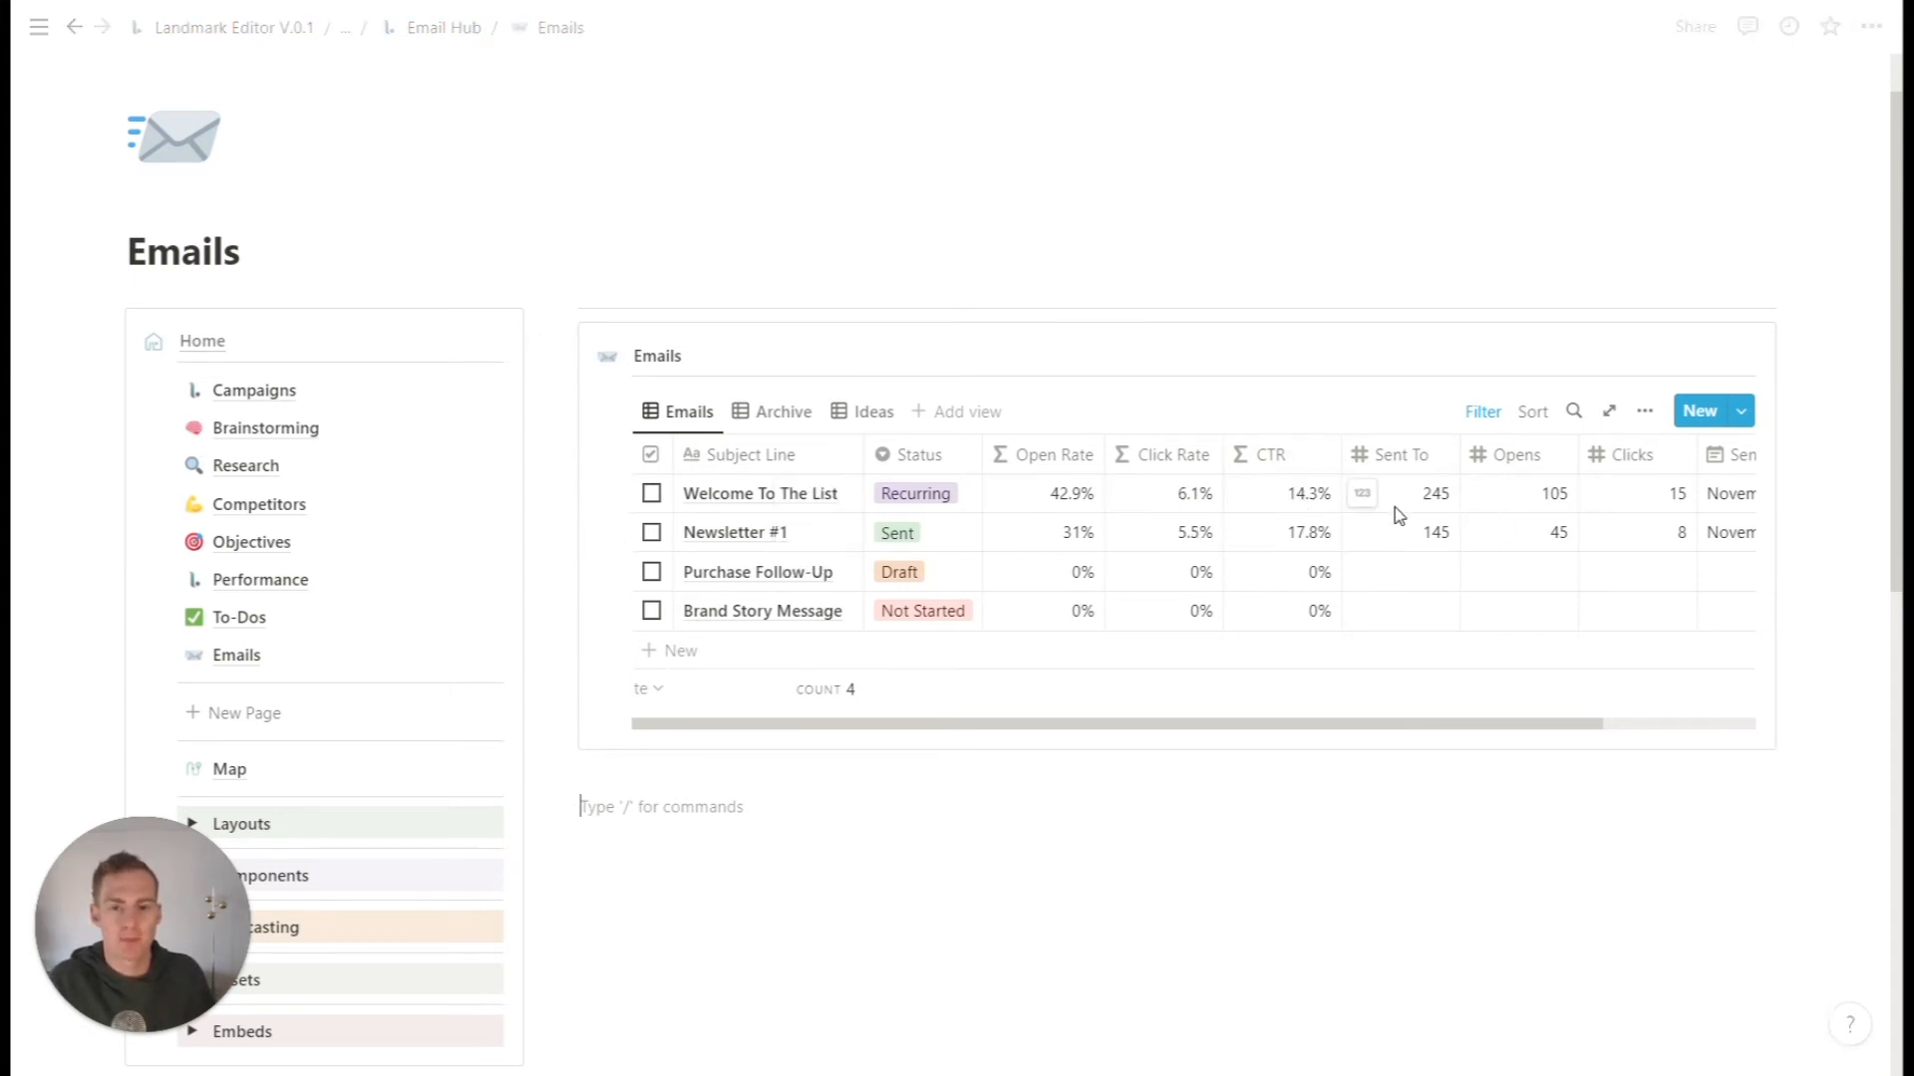
- Examine the Emails table's performance columns and the Status options of the "Welcome To The List" email without changing them
{"action": "scroll", "coordinate": [1126, 489], "scroll_direction": "right", "scroll_amount": 2}
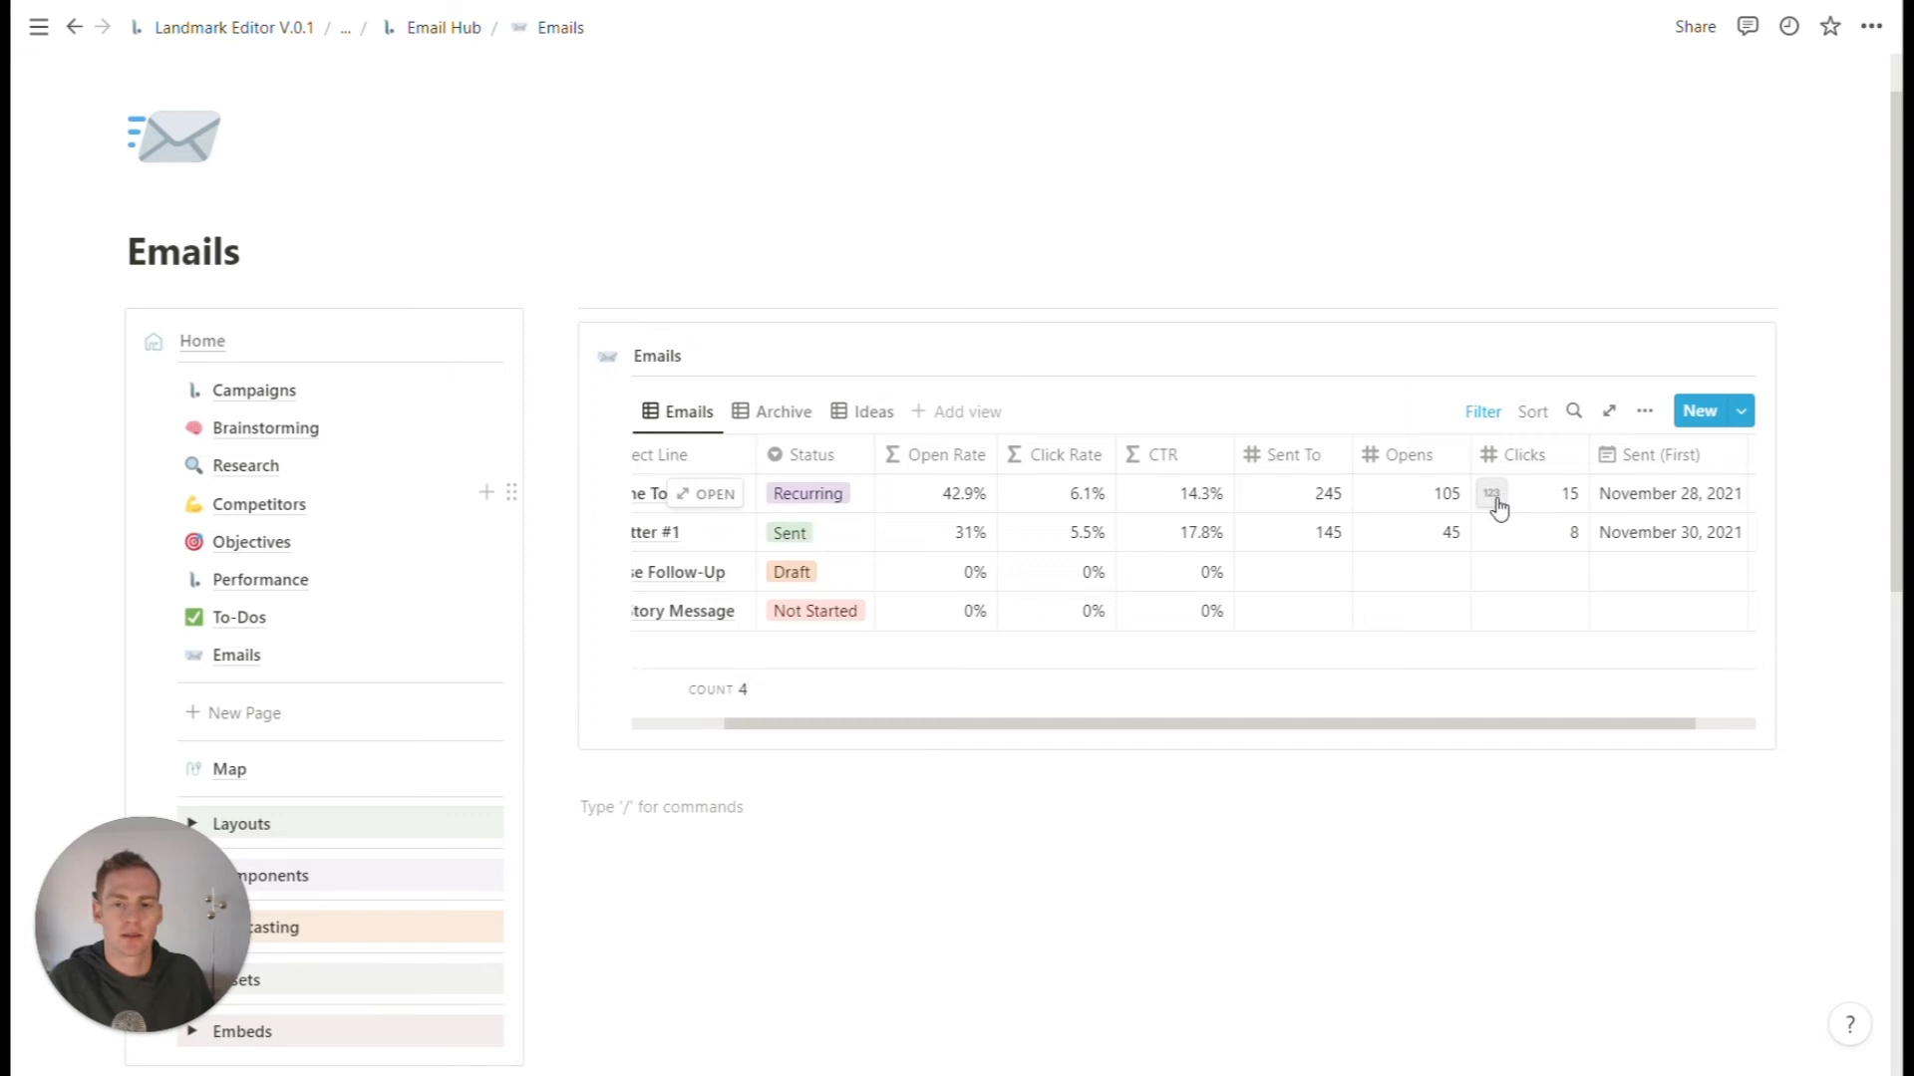
{"action": "scroll", "coordinate": [1565, 510], "scroll_direction": "right", "scroll_amount": 2}
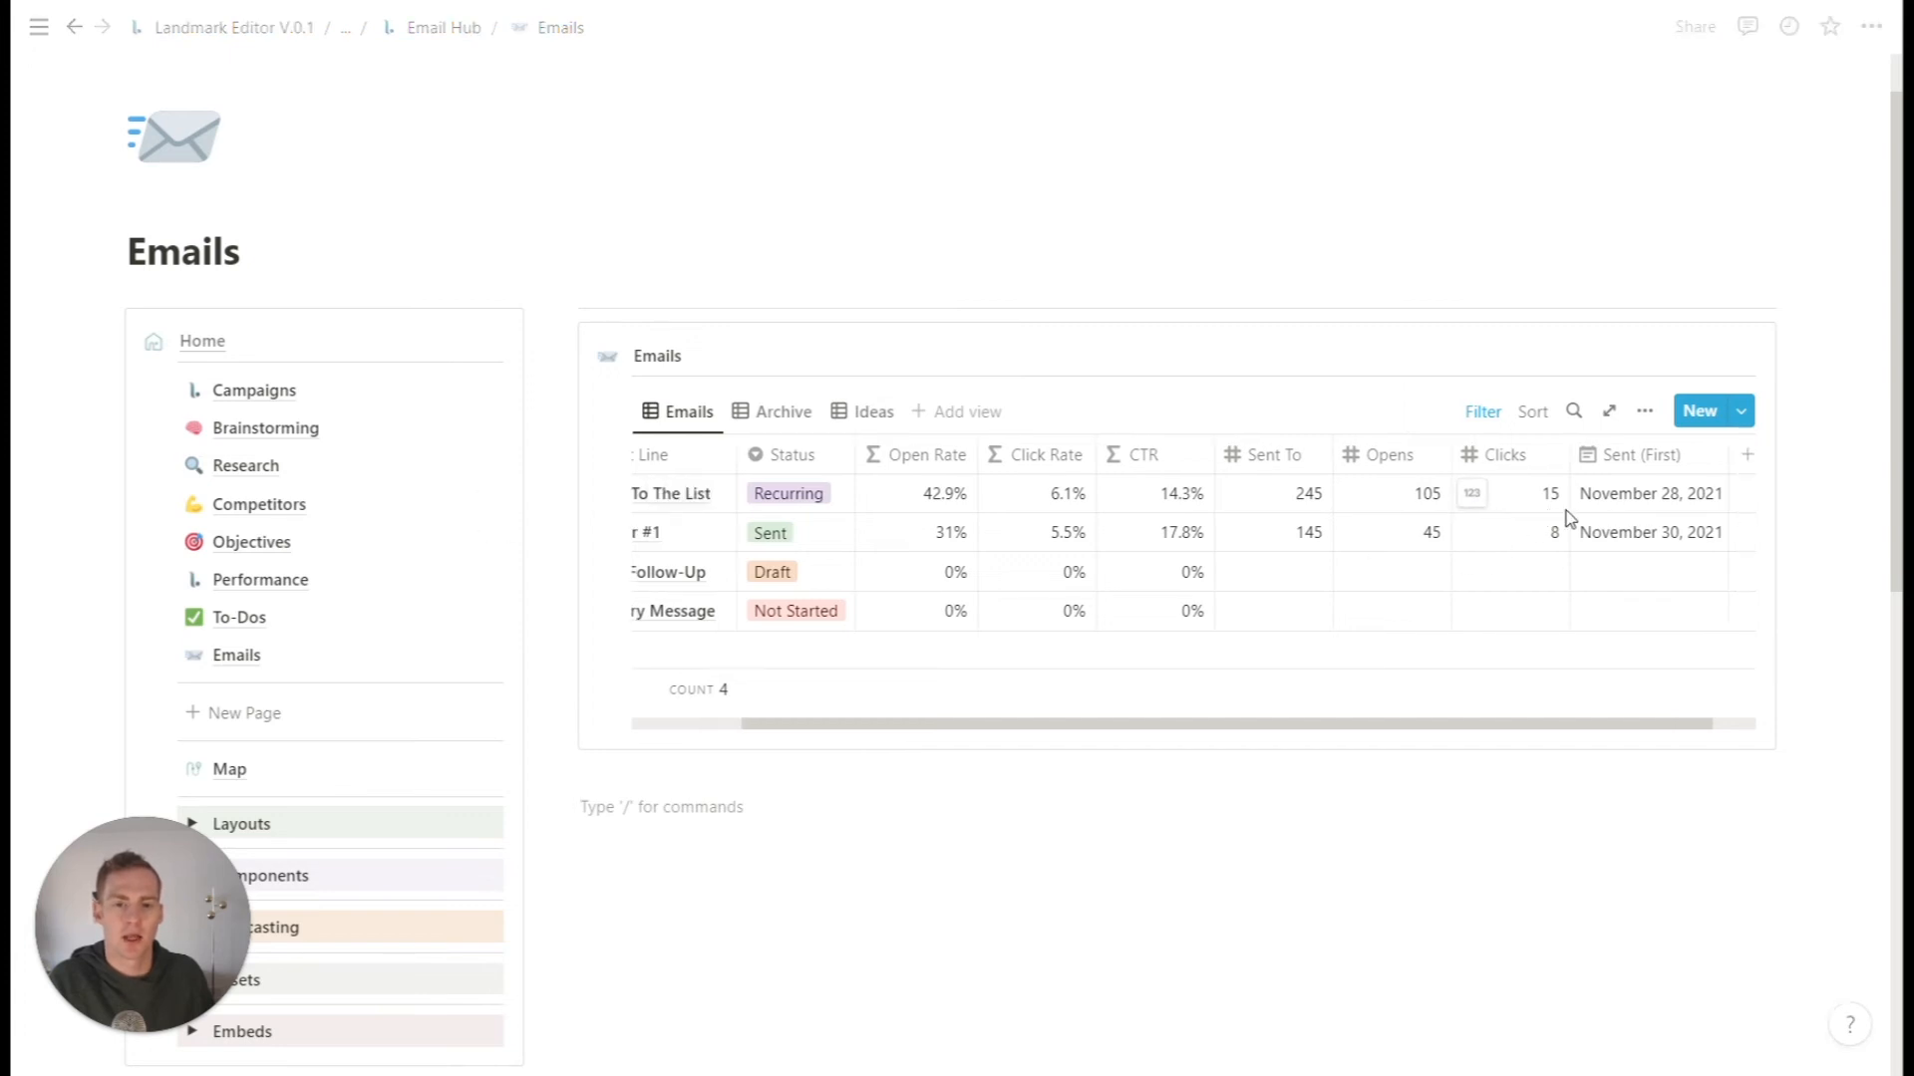
{"action": "scroll", "coordinate": [1565, 510], "scroll_direction": "left", "scroll_amount": 1}
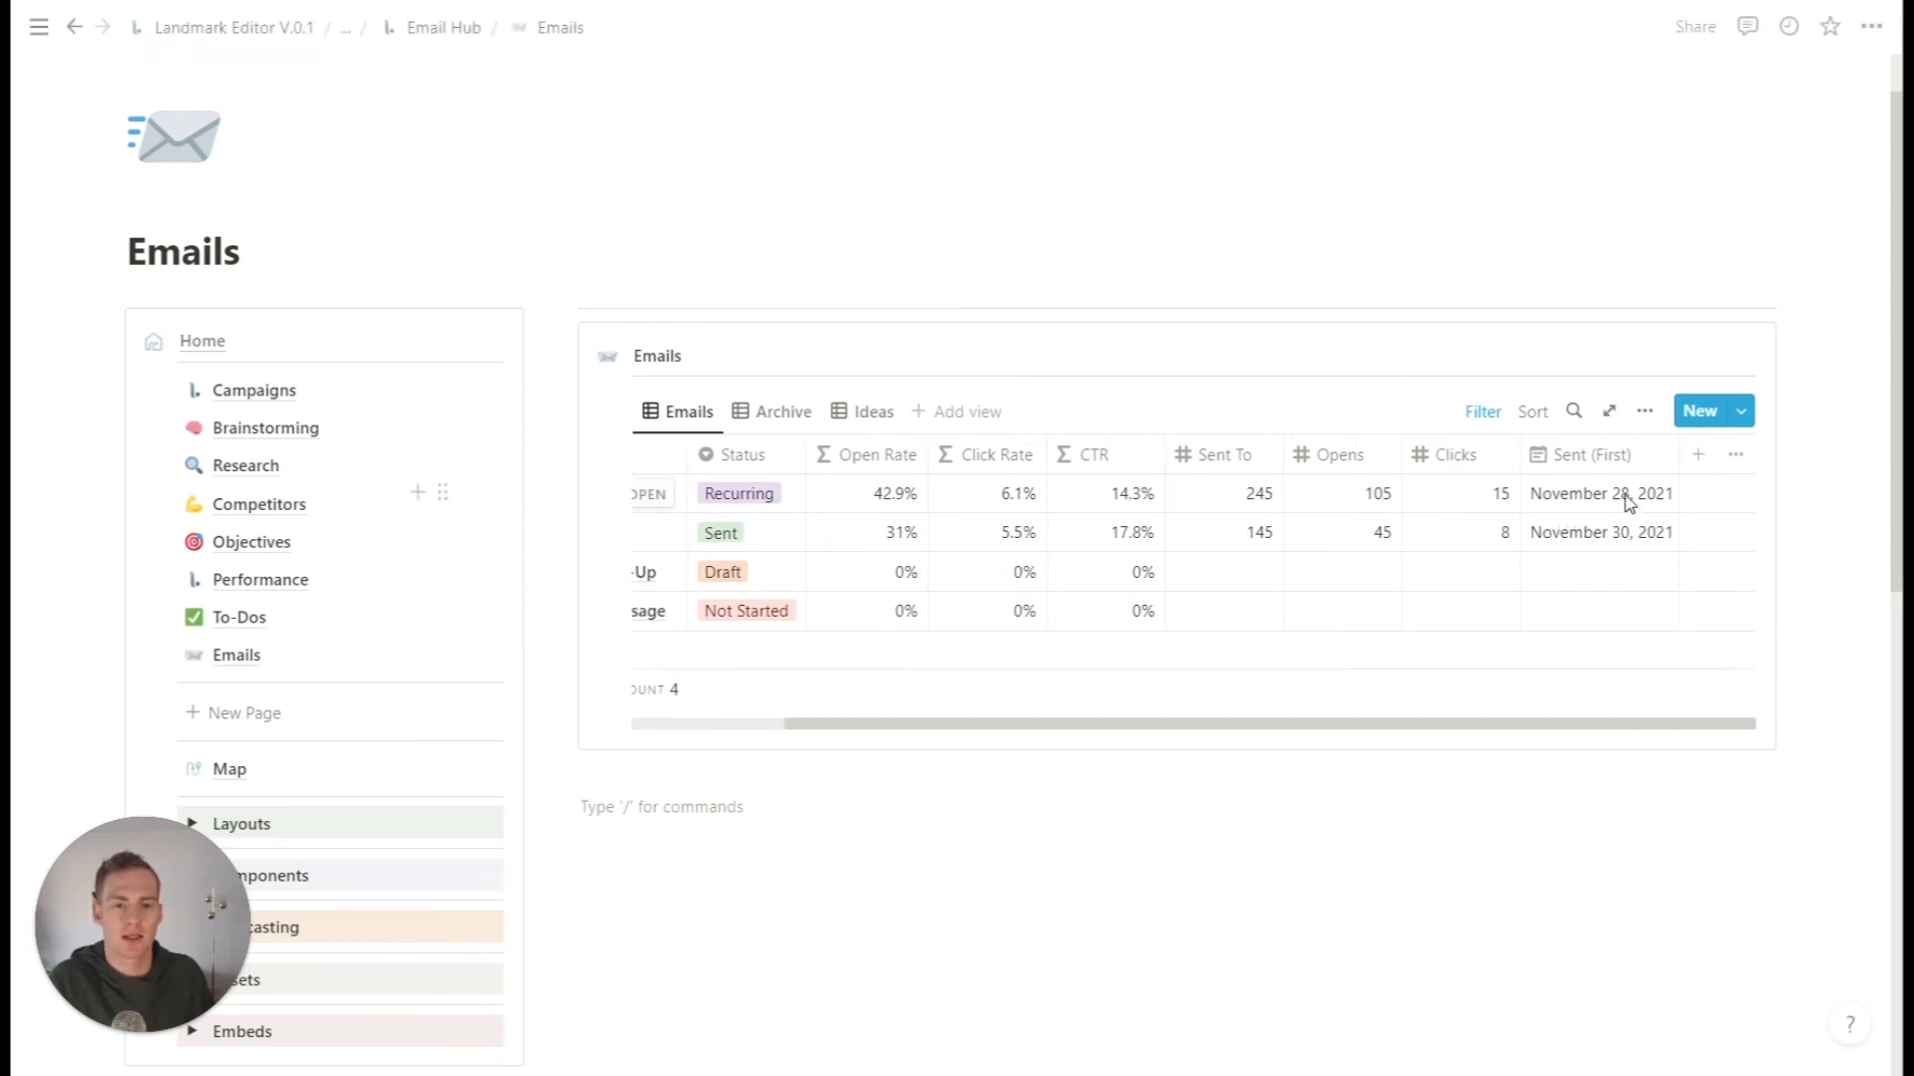
{"action": "scroll", "coordinate": [1625, 506], "scroll_direction": "left", "scroll_amount": 4}
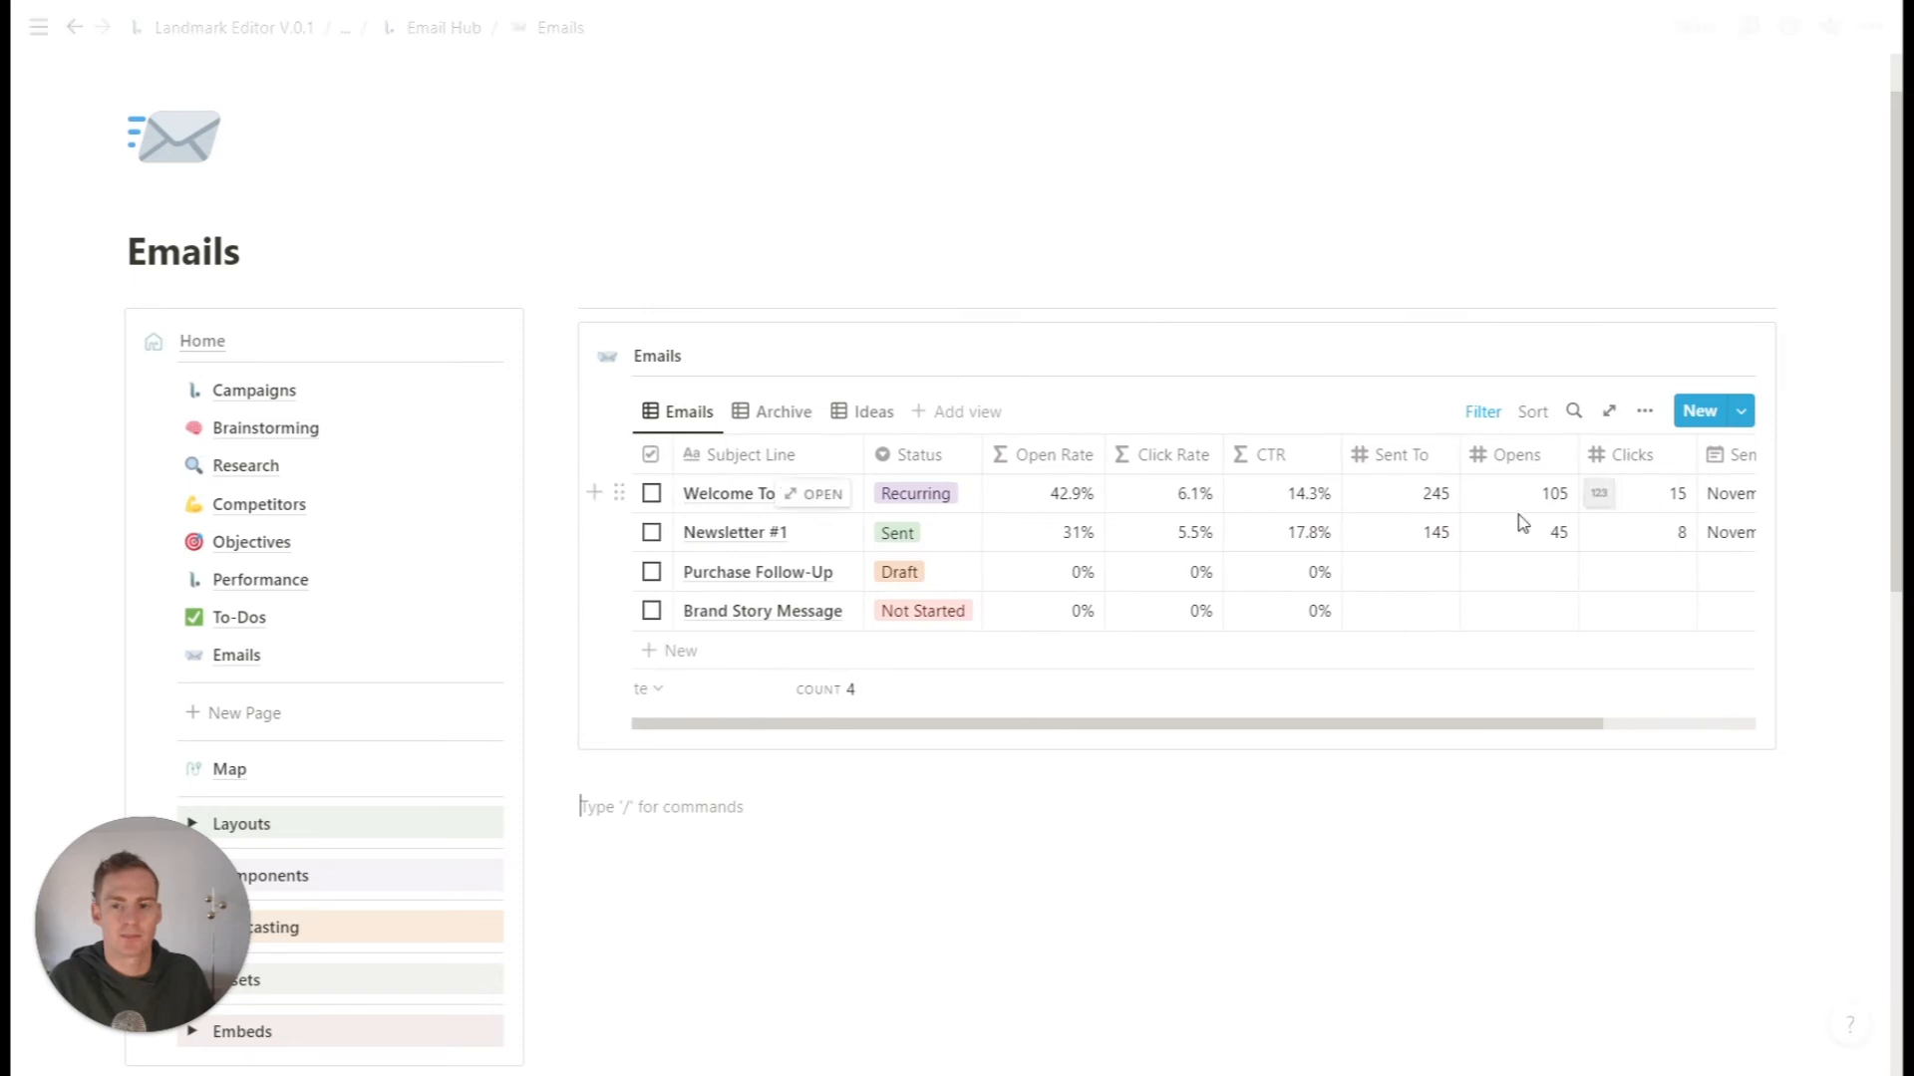
{"action": "left_click", "coordinate": [924, 503]}
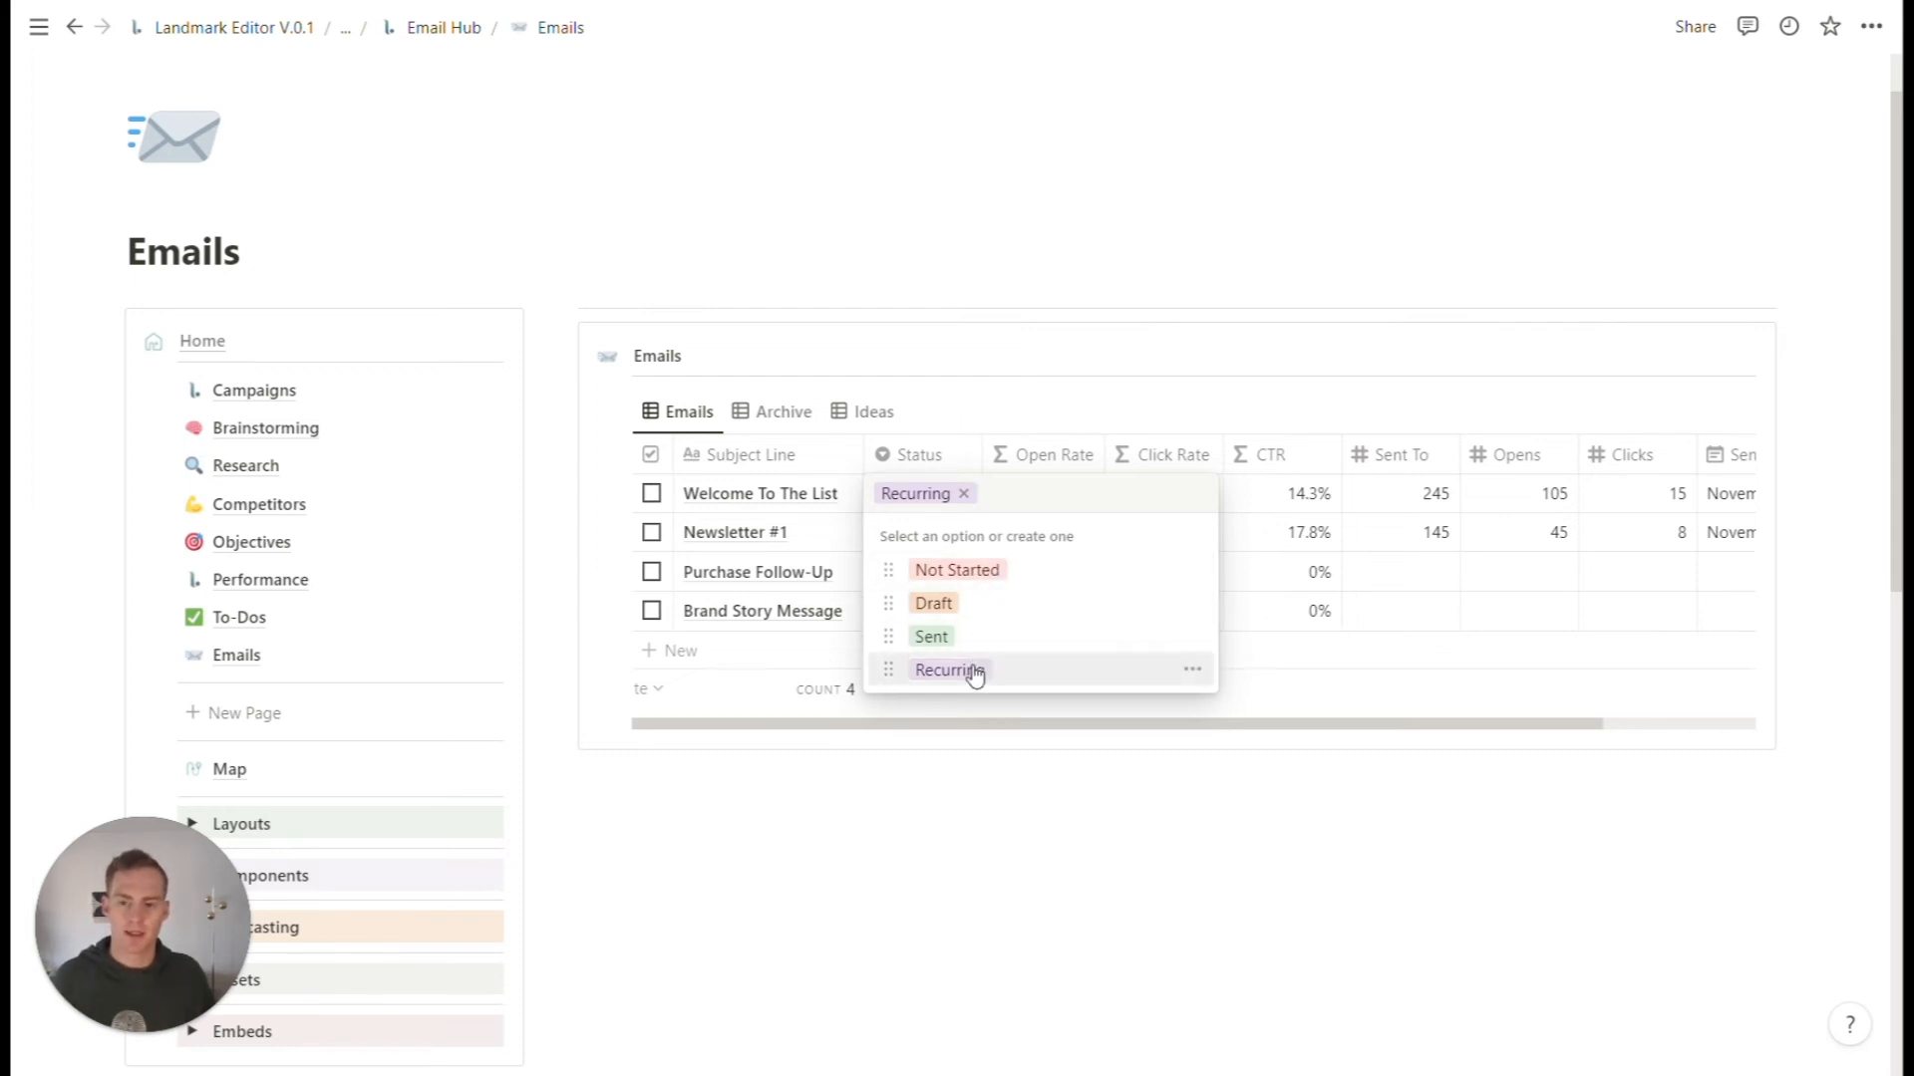
{"action": "key", "text": "Escape"}
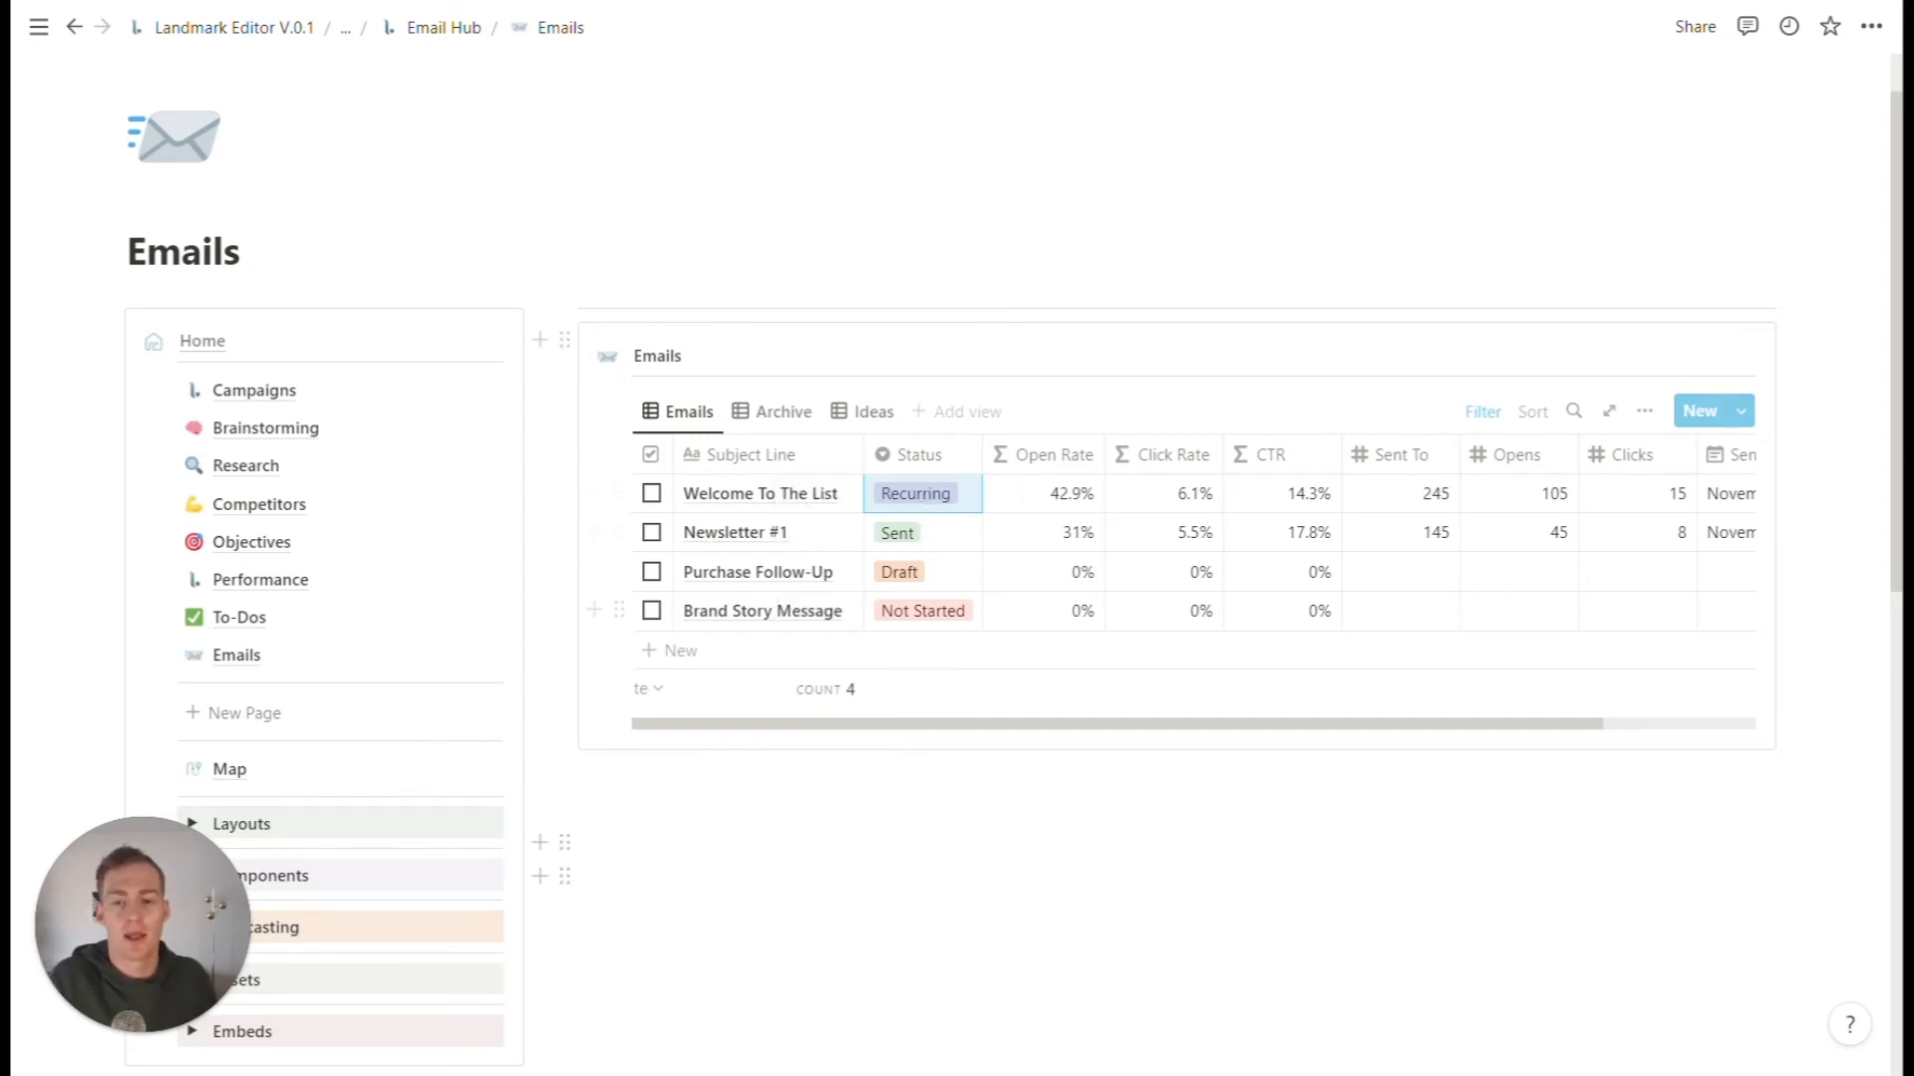
{"action": "left_click", "coordinate": [1231, 848]}
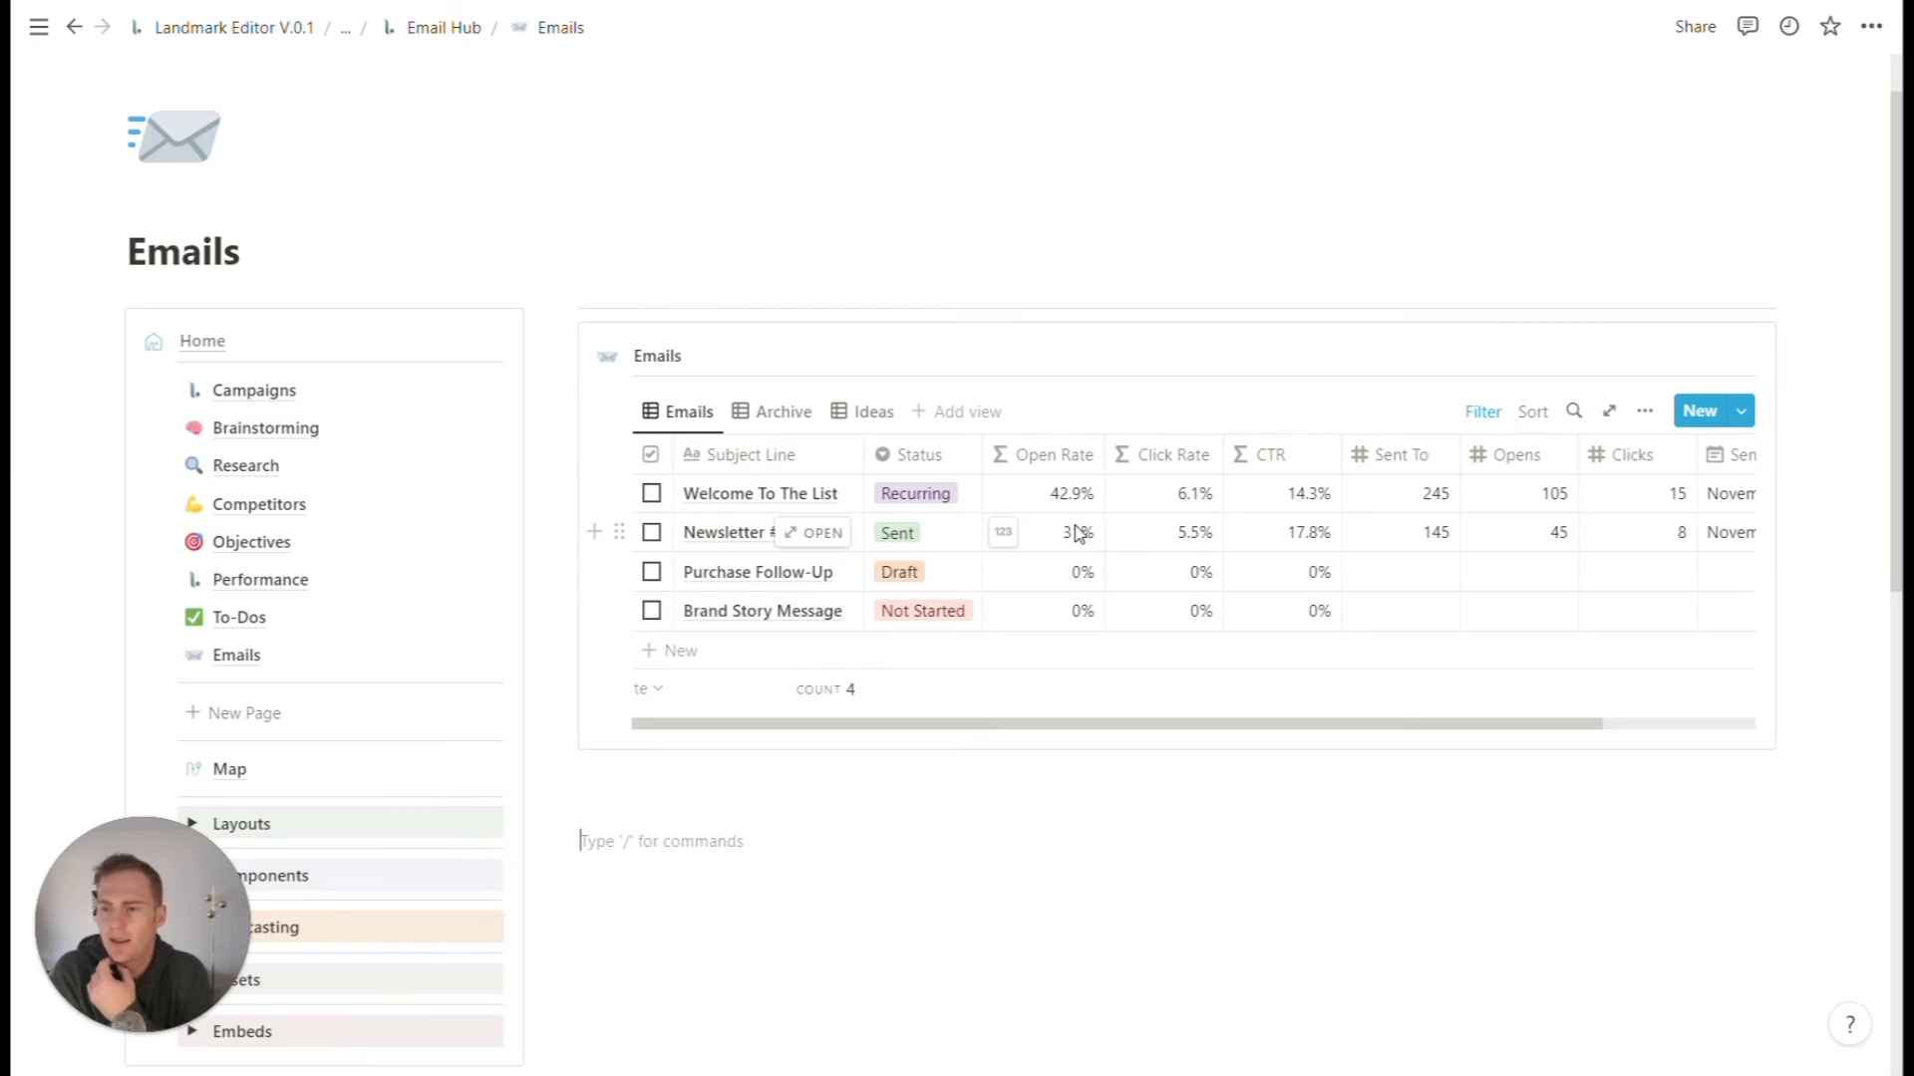
- Open the Campaigns page and reorder the navigation links to Research, Brainstorming, Campaigns, Objectives, Competitors, leaving the remaining pages below
{"action": "left_click", "coordinate": [265, 394]}
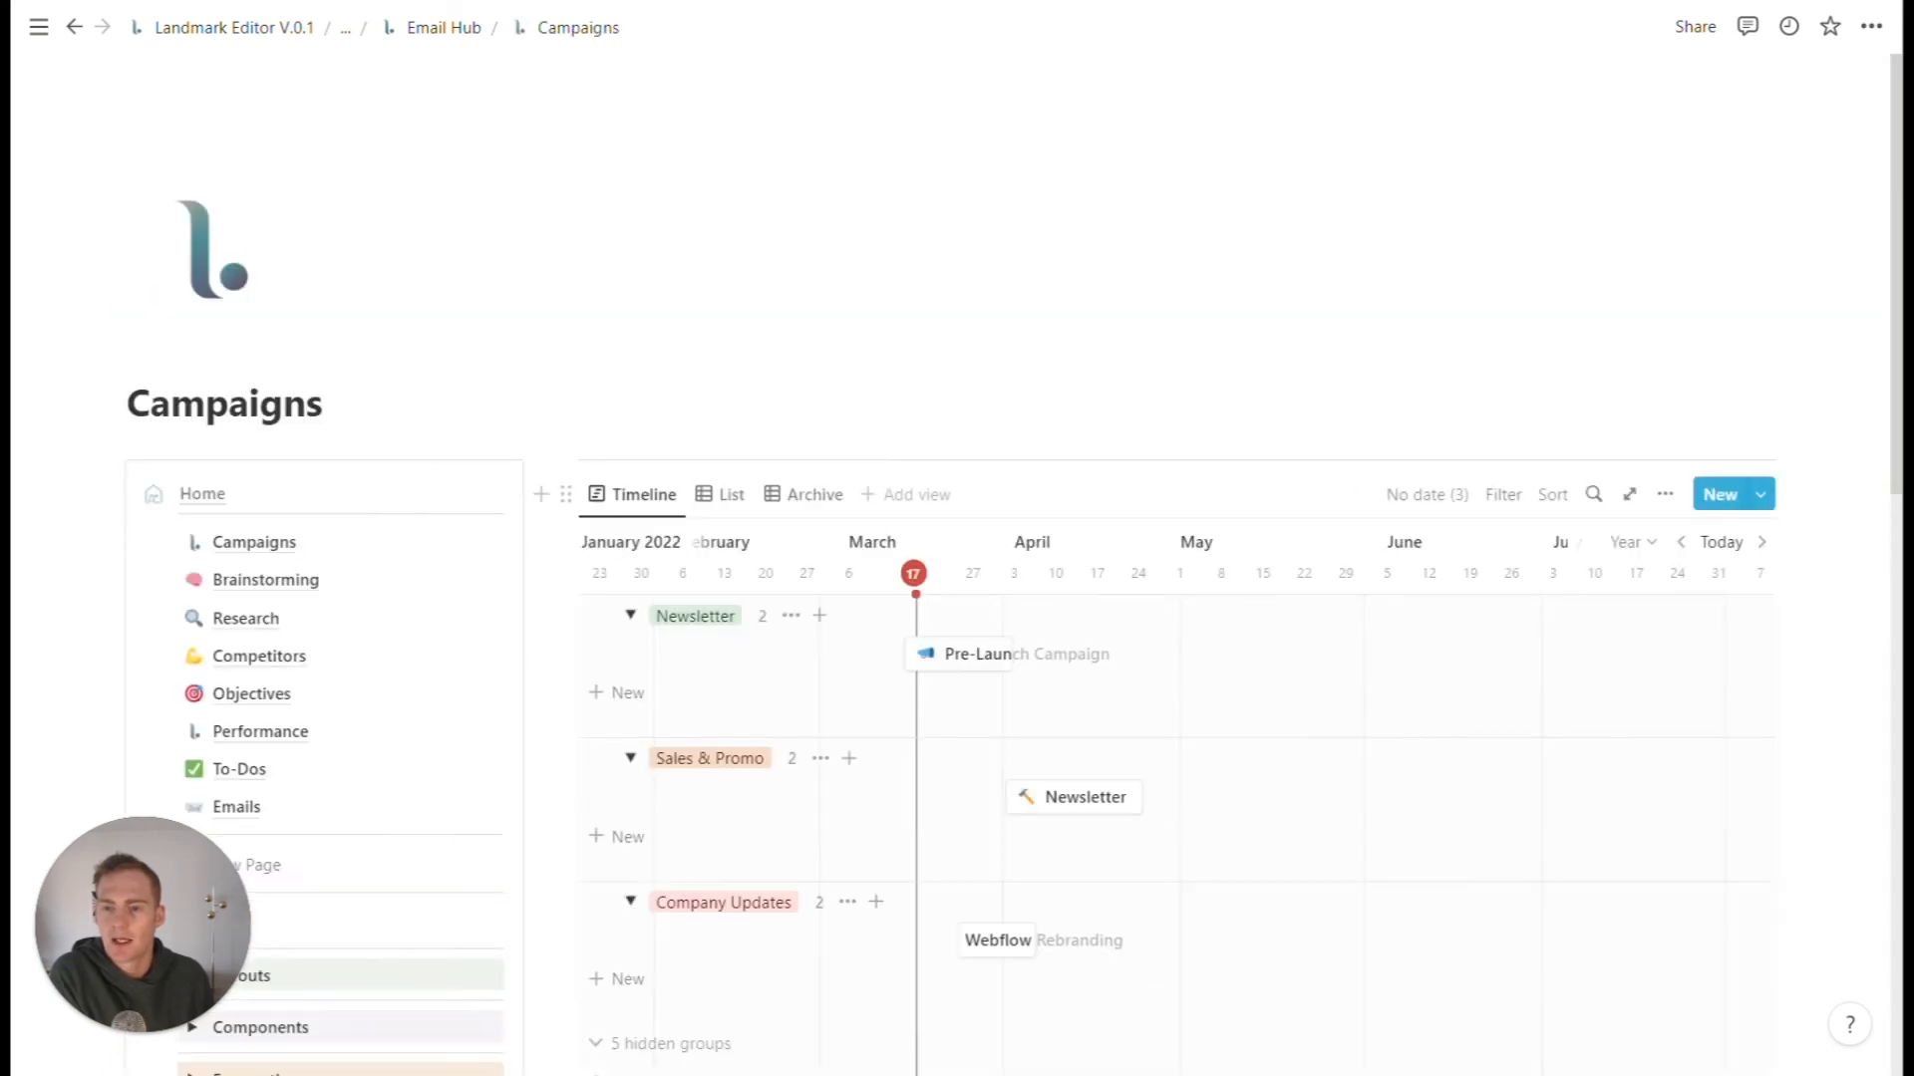
{"action": "scroll", "coordinate": [1153, 522], "scroll_direction": "down", "scroll_amount": 2}
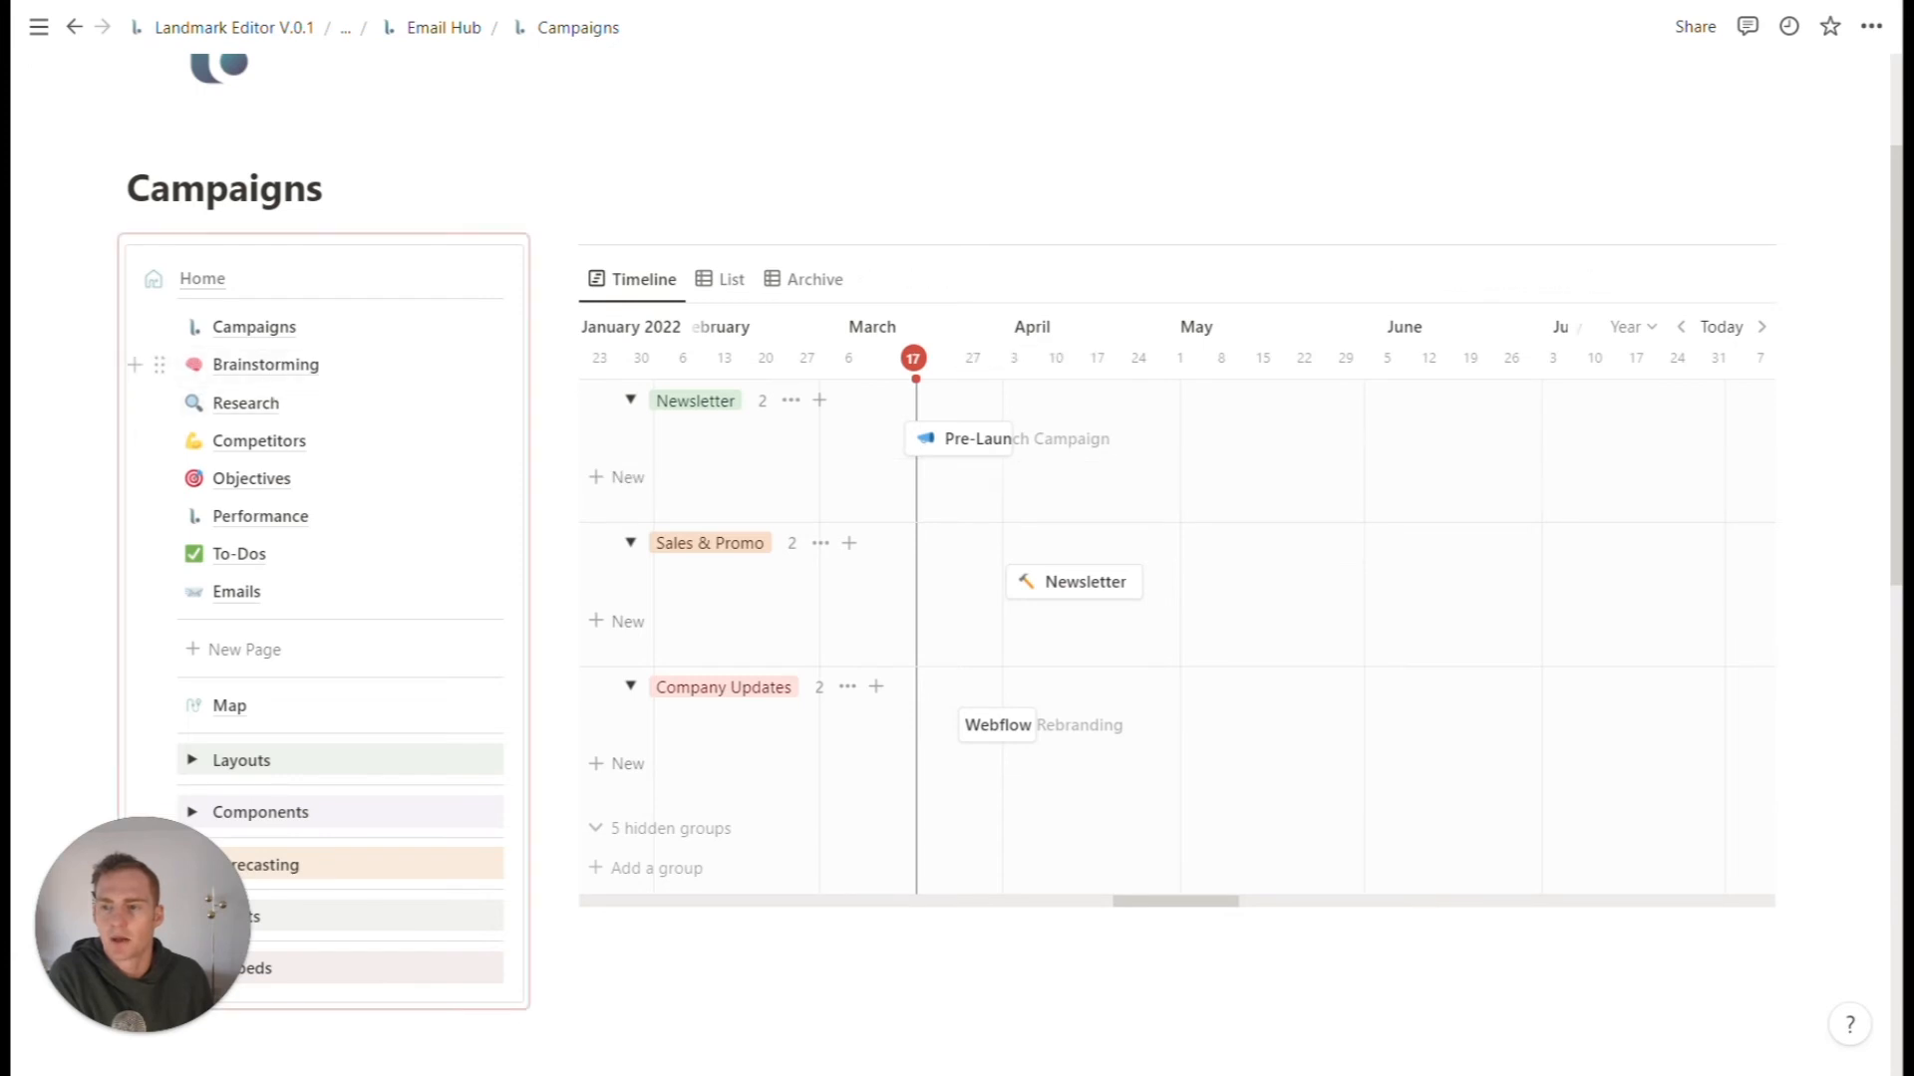
{"action": "left_click_drag", "start_coordinate": [158, 365], "coordinate": [150, 322]}
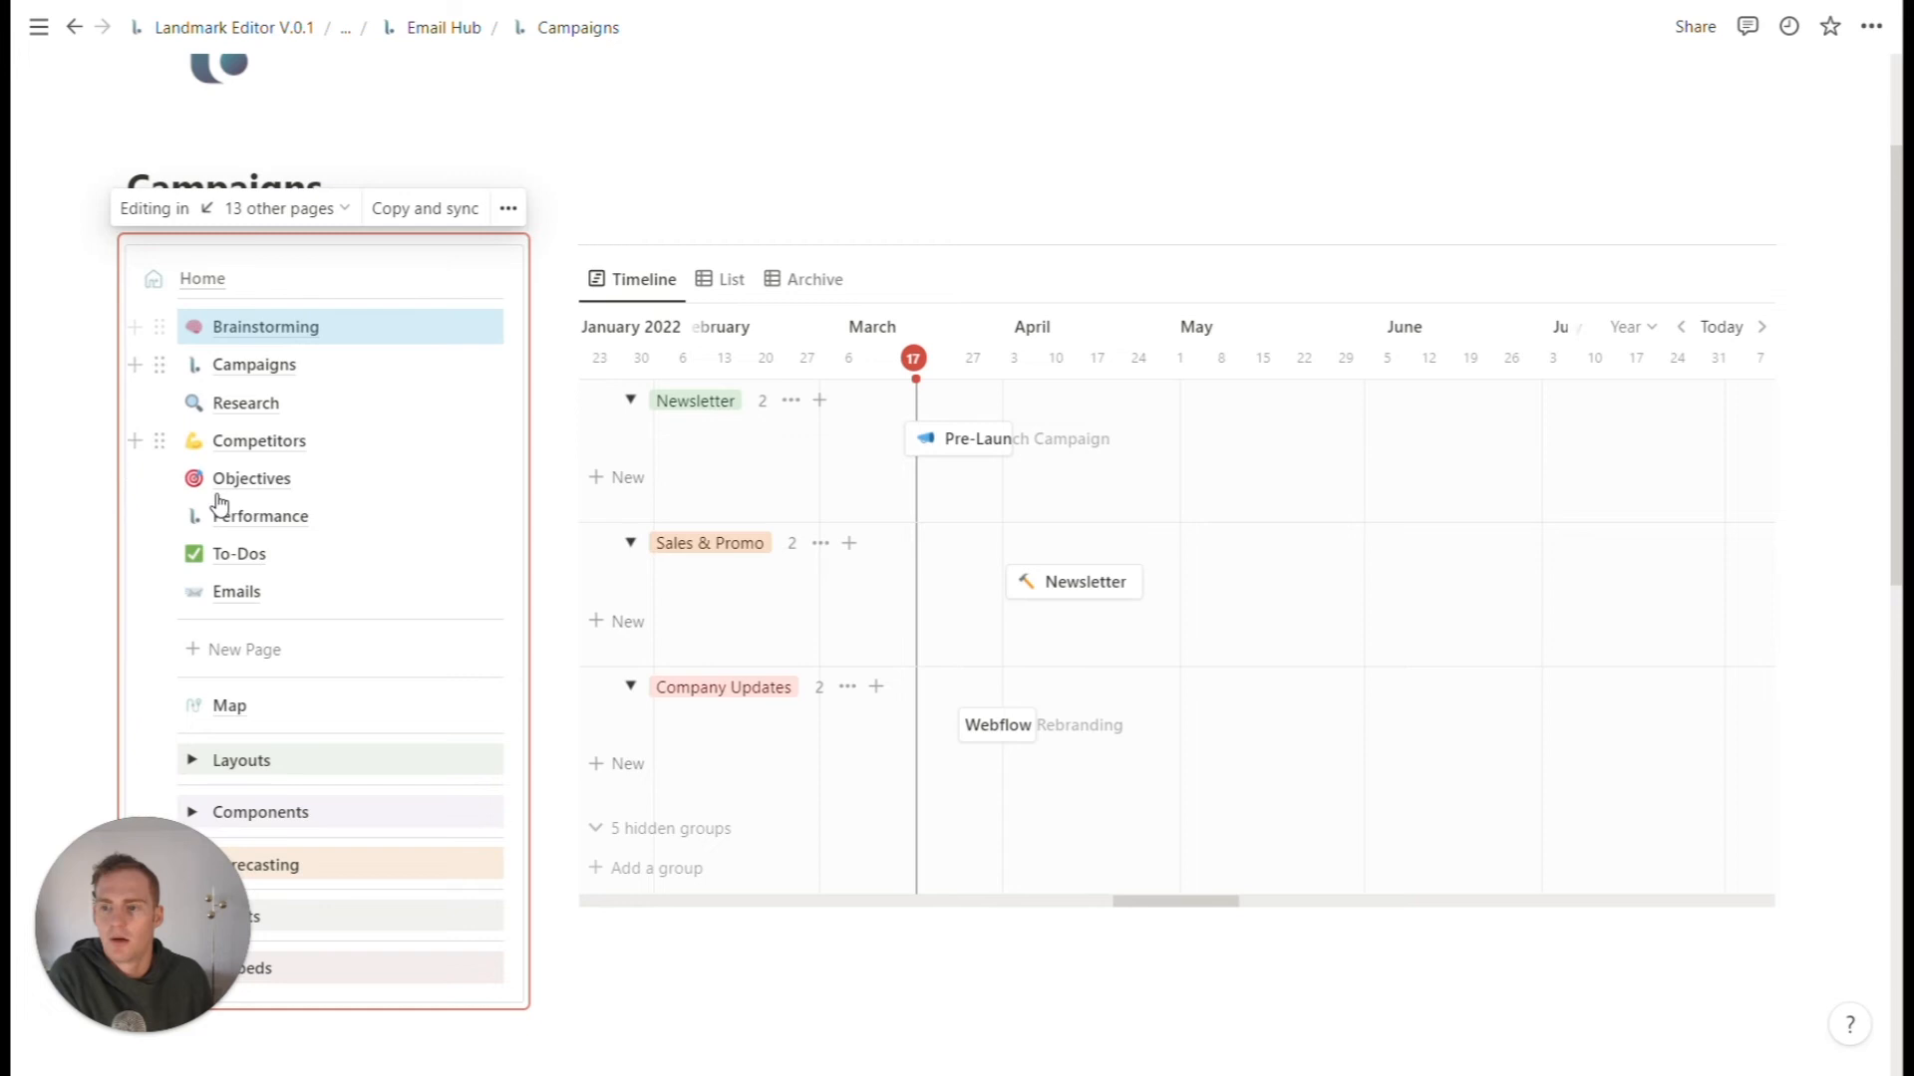
{"action": "left_click_drag", "start_coordinate": [160, 481], "coordinate": [180, 311]}
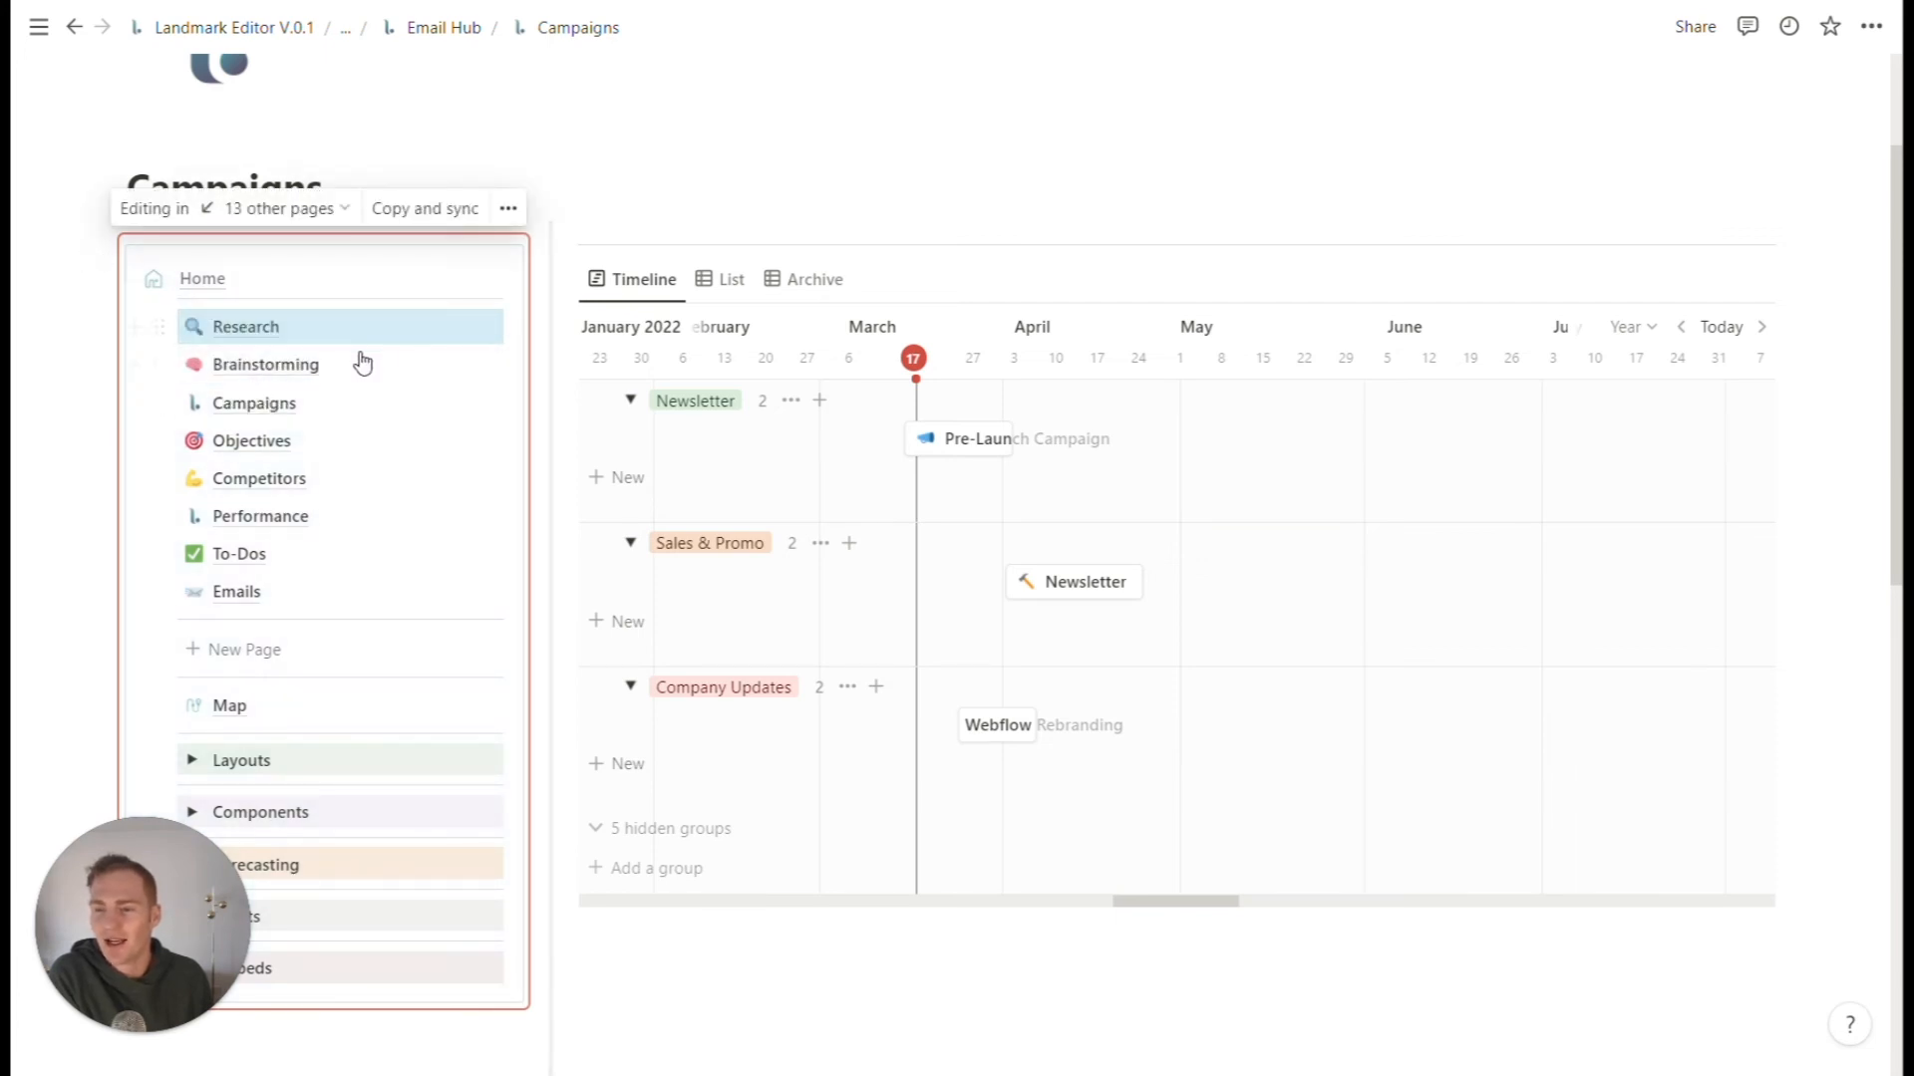
- Check the Campaign Ideas page within Brainstorming and return to the Brainstorming overview
{"action": "left_click", "coordinate": [244, 367]}
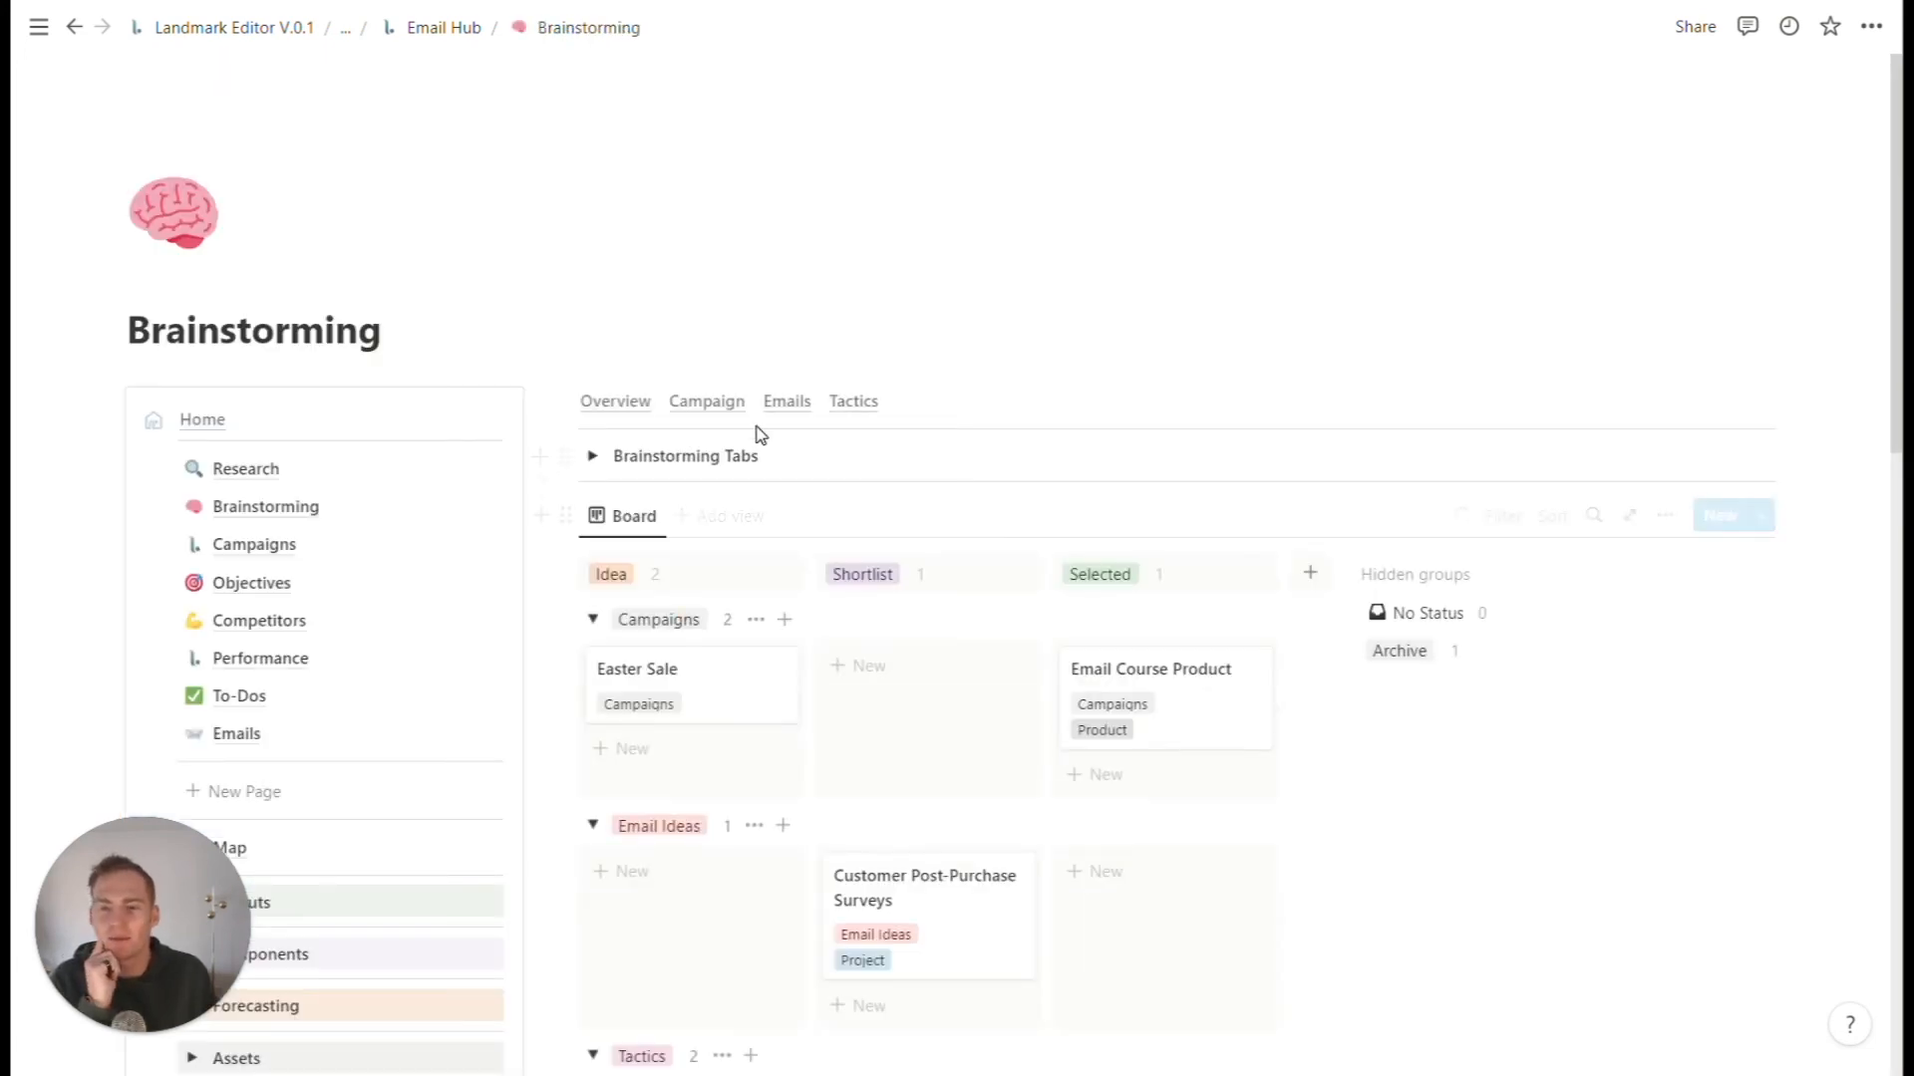
{"action": "left_click", "coordinate": [734, 407]}
{"action": "scroll", "coordinate": [956, 473], "scroll_direction": "down", "scroll_amount": 1}
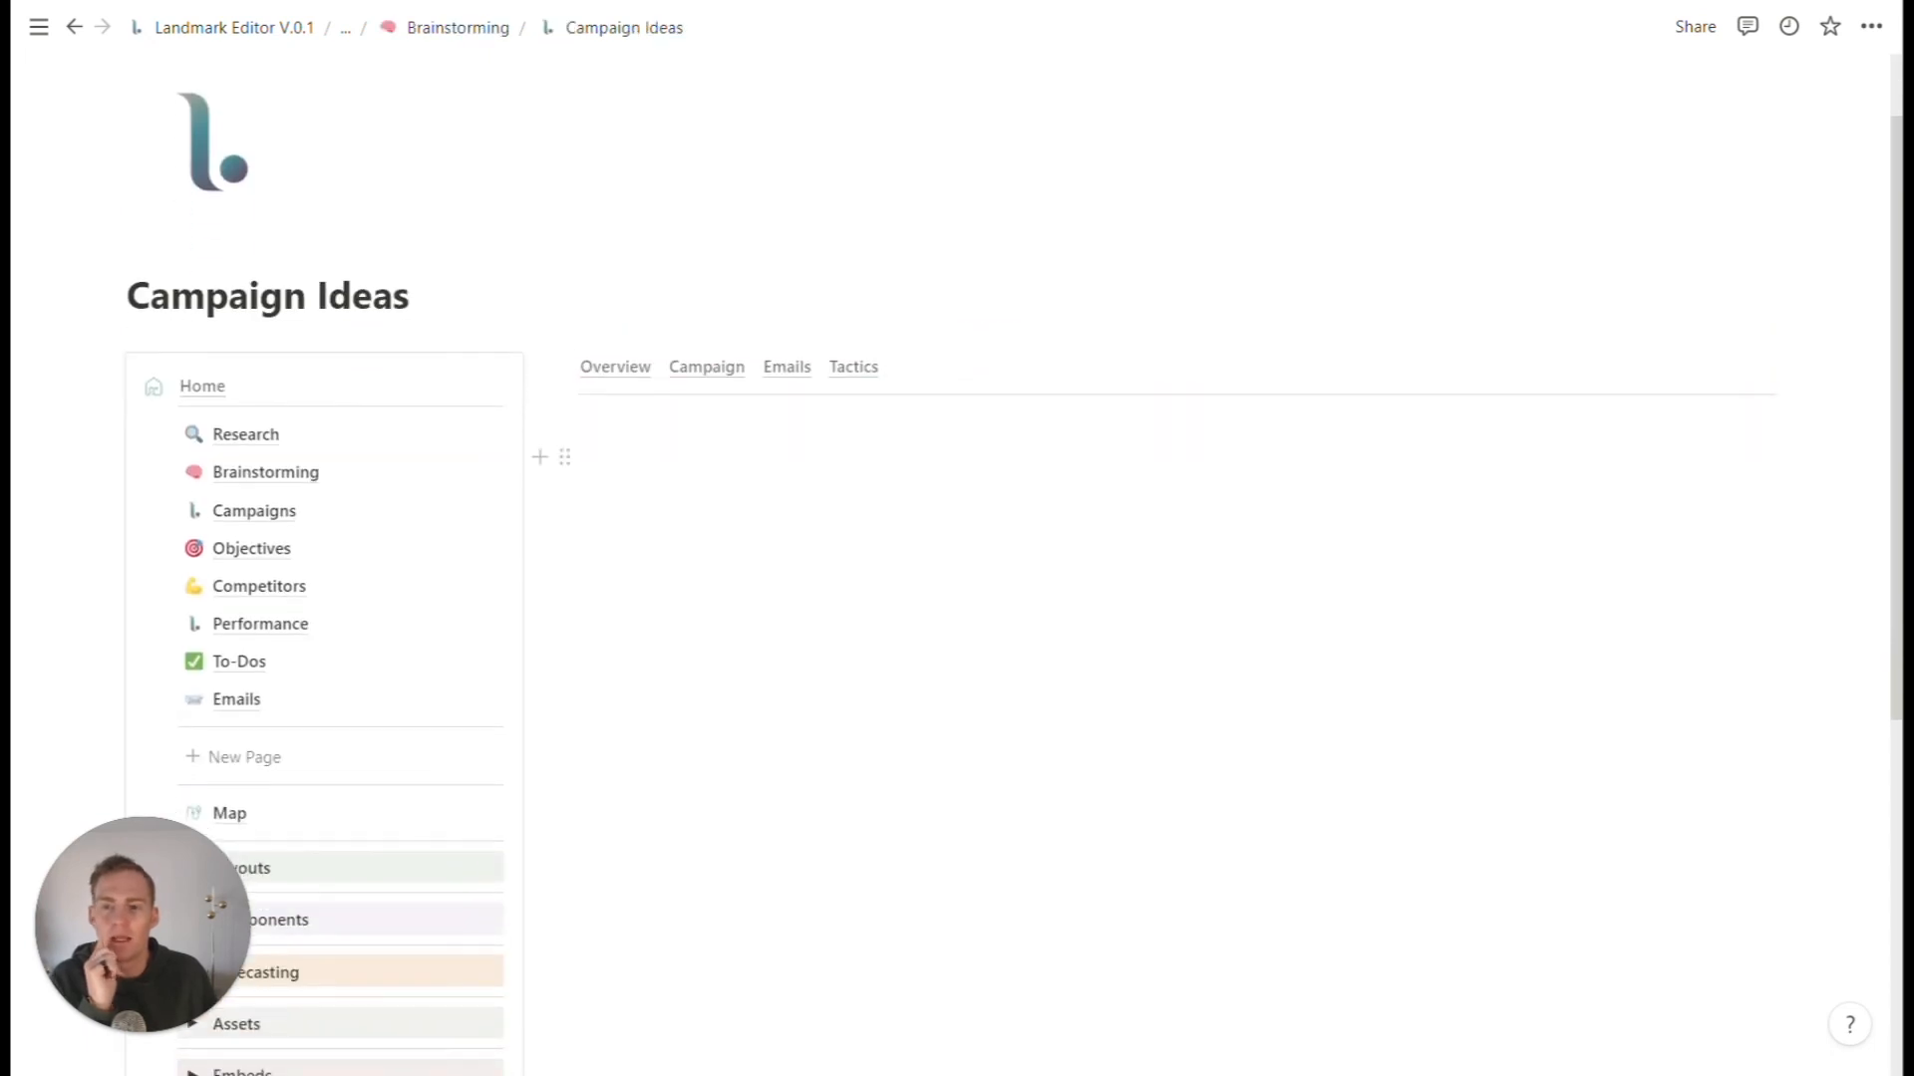
{"action": "left_click", "coordinate": [634, 373]}
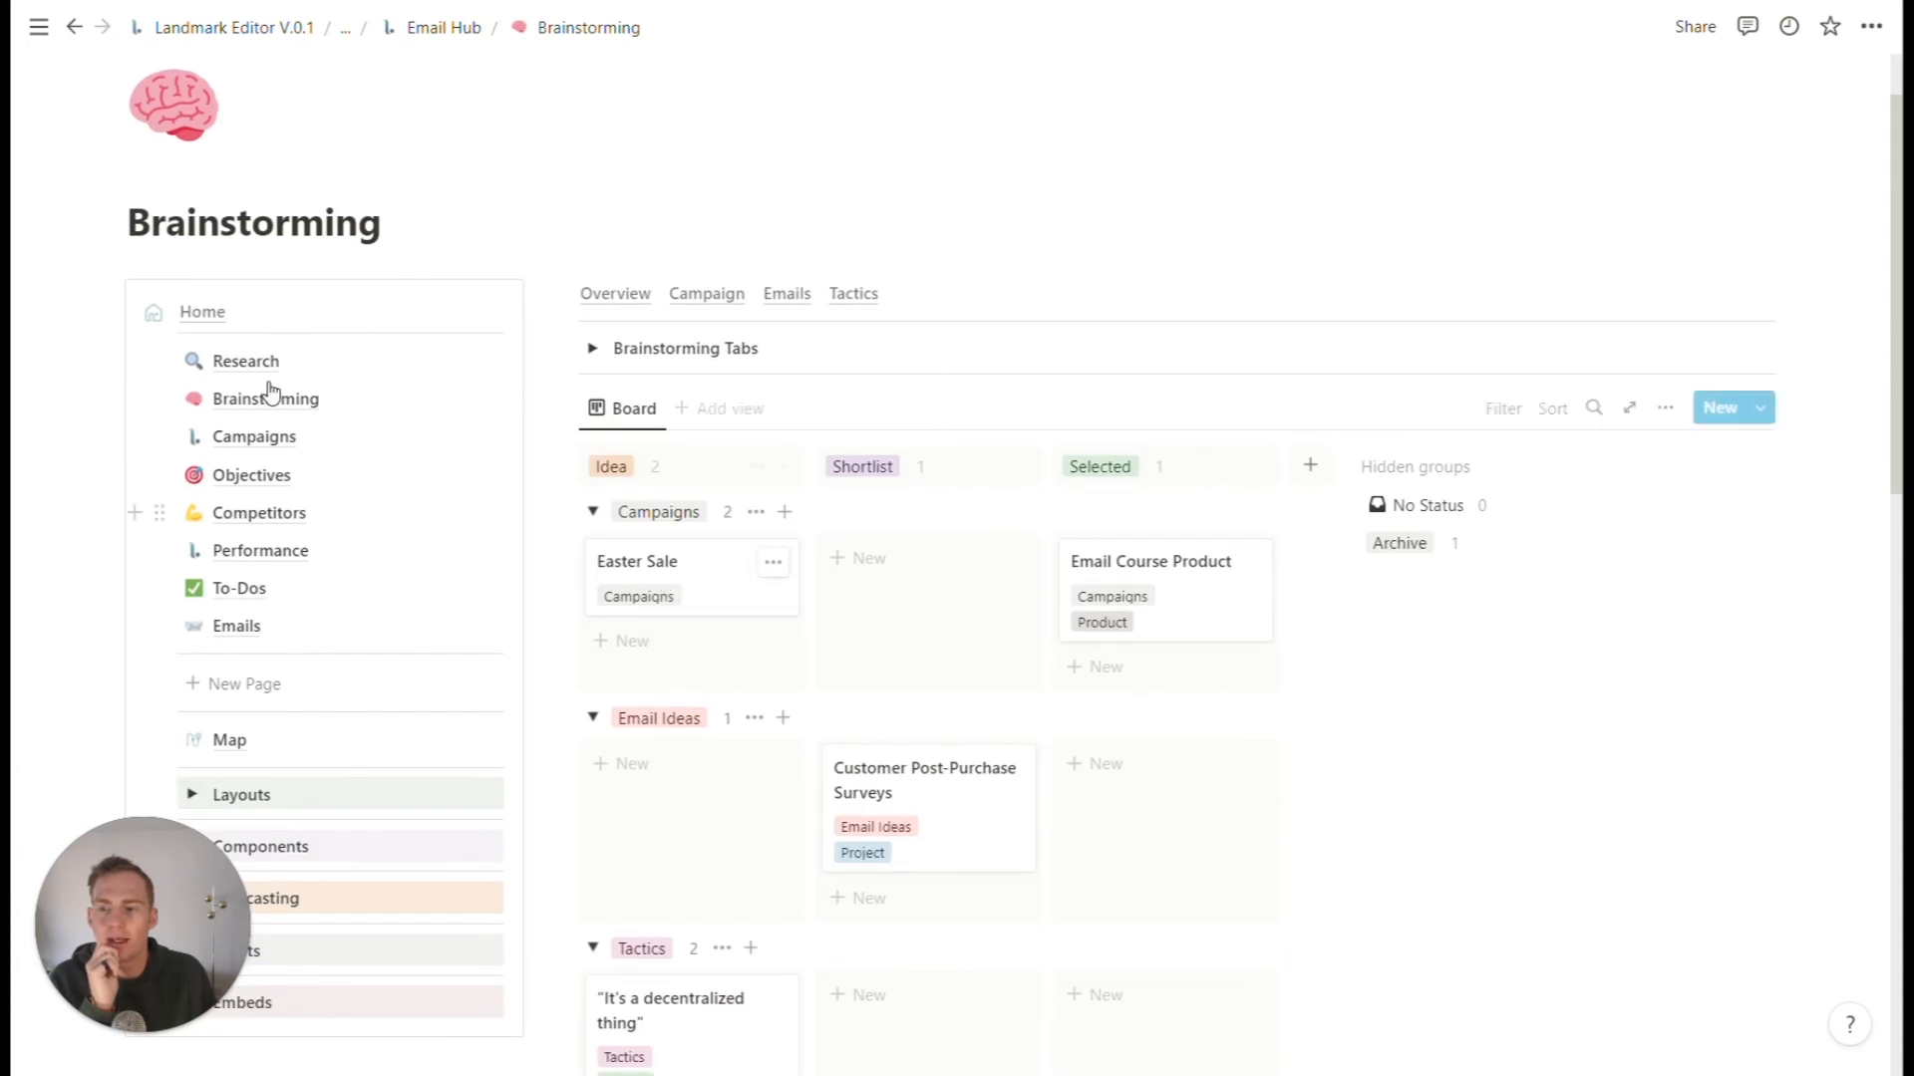
- Open the Newsletter entry in the Sales & Promo group of the Campaigns timeline and rename it "Easter Promotional Campaign"
{"action": "left_click", "coordinate": [282, 444]}
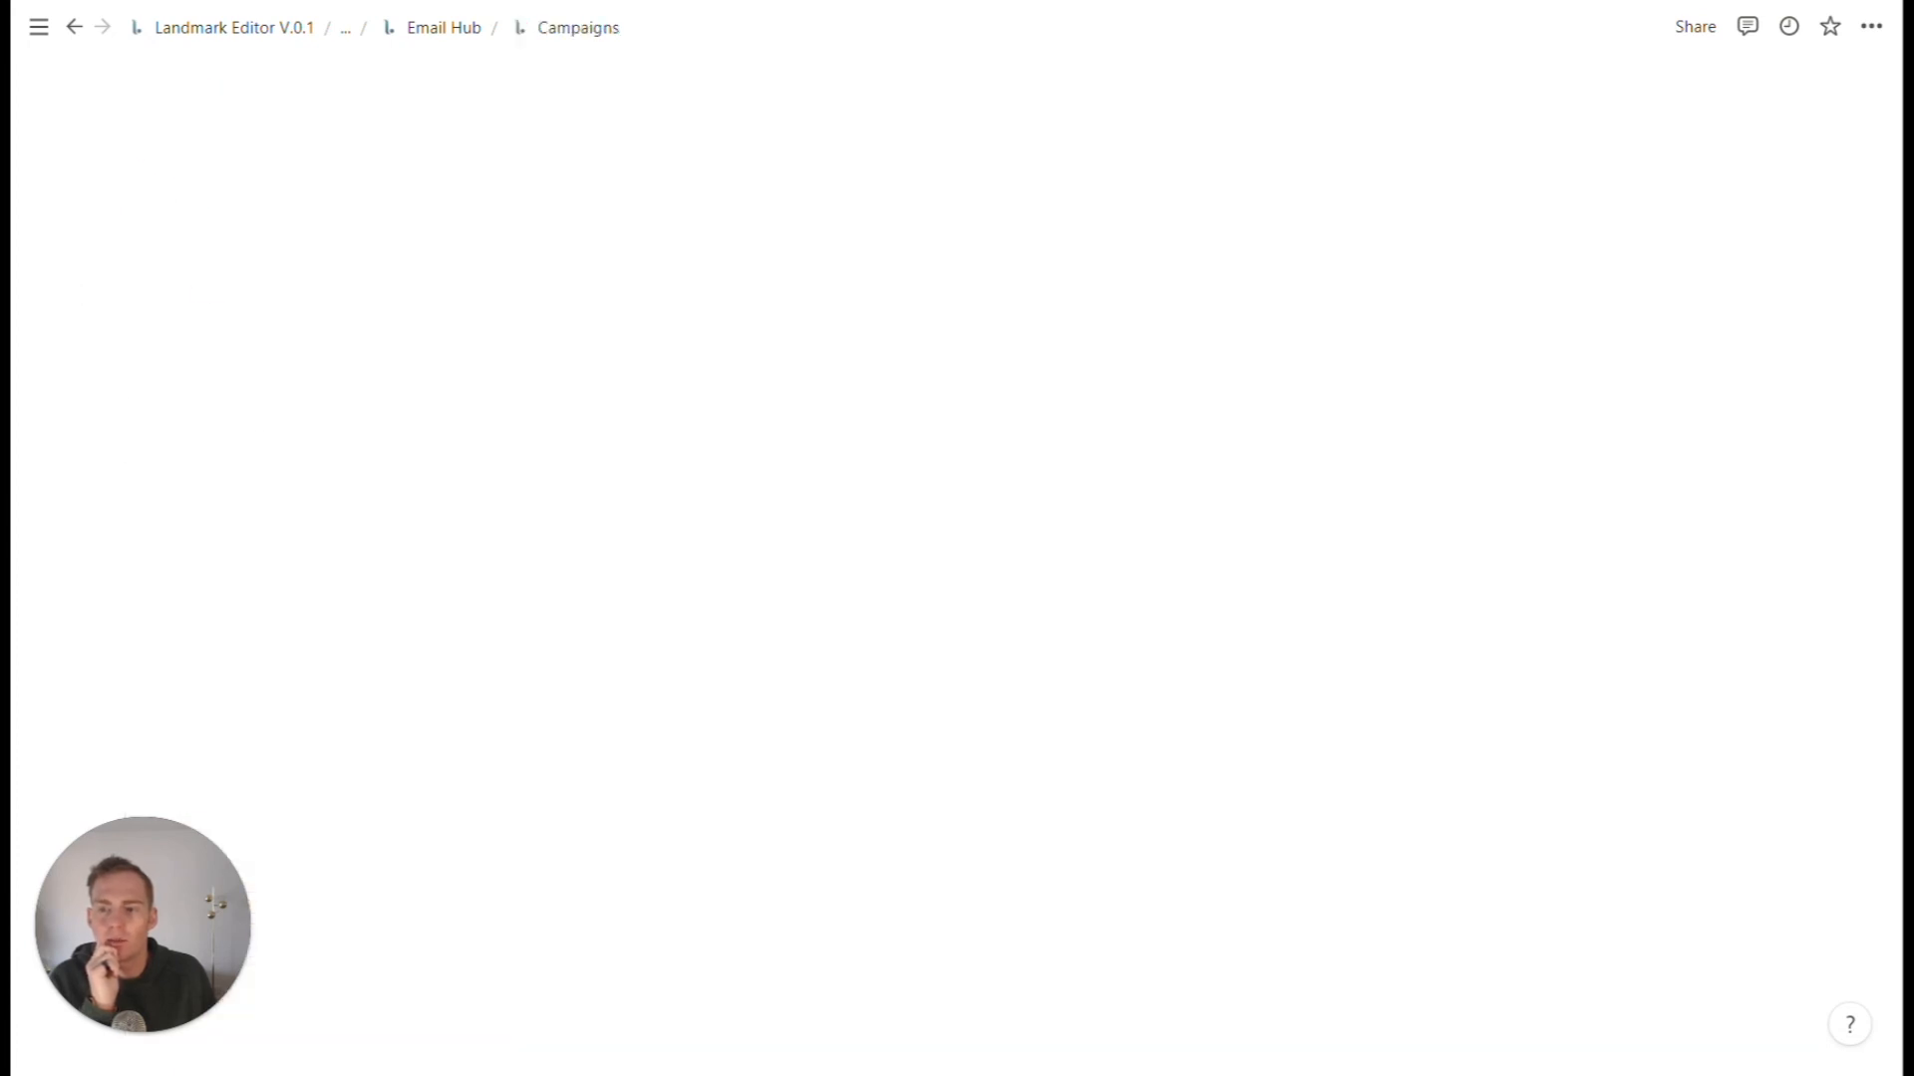
{"action": "scroll", "coordinate": [1146, 558], "scroll_direction": "down", "scroll_amount": 1}
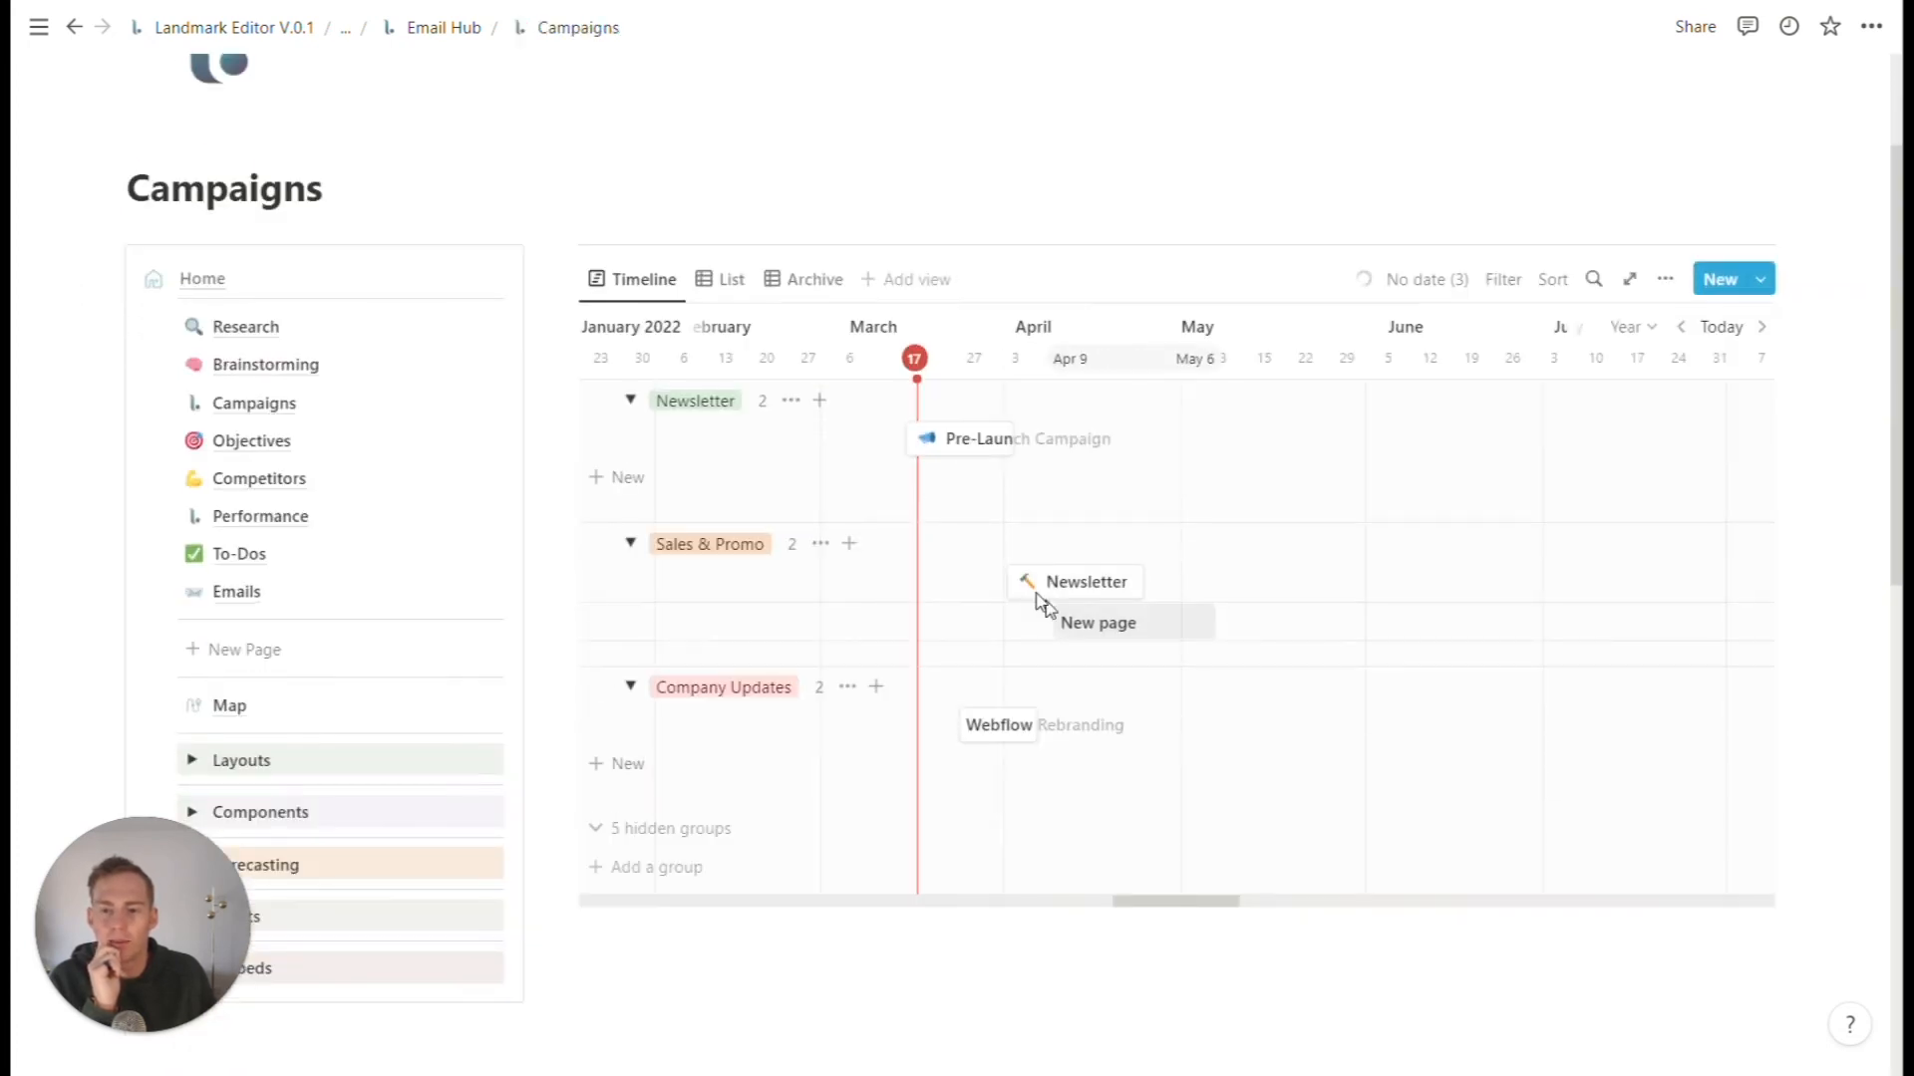
{"action": "left_click", "coordinate": [1038, 590]}
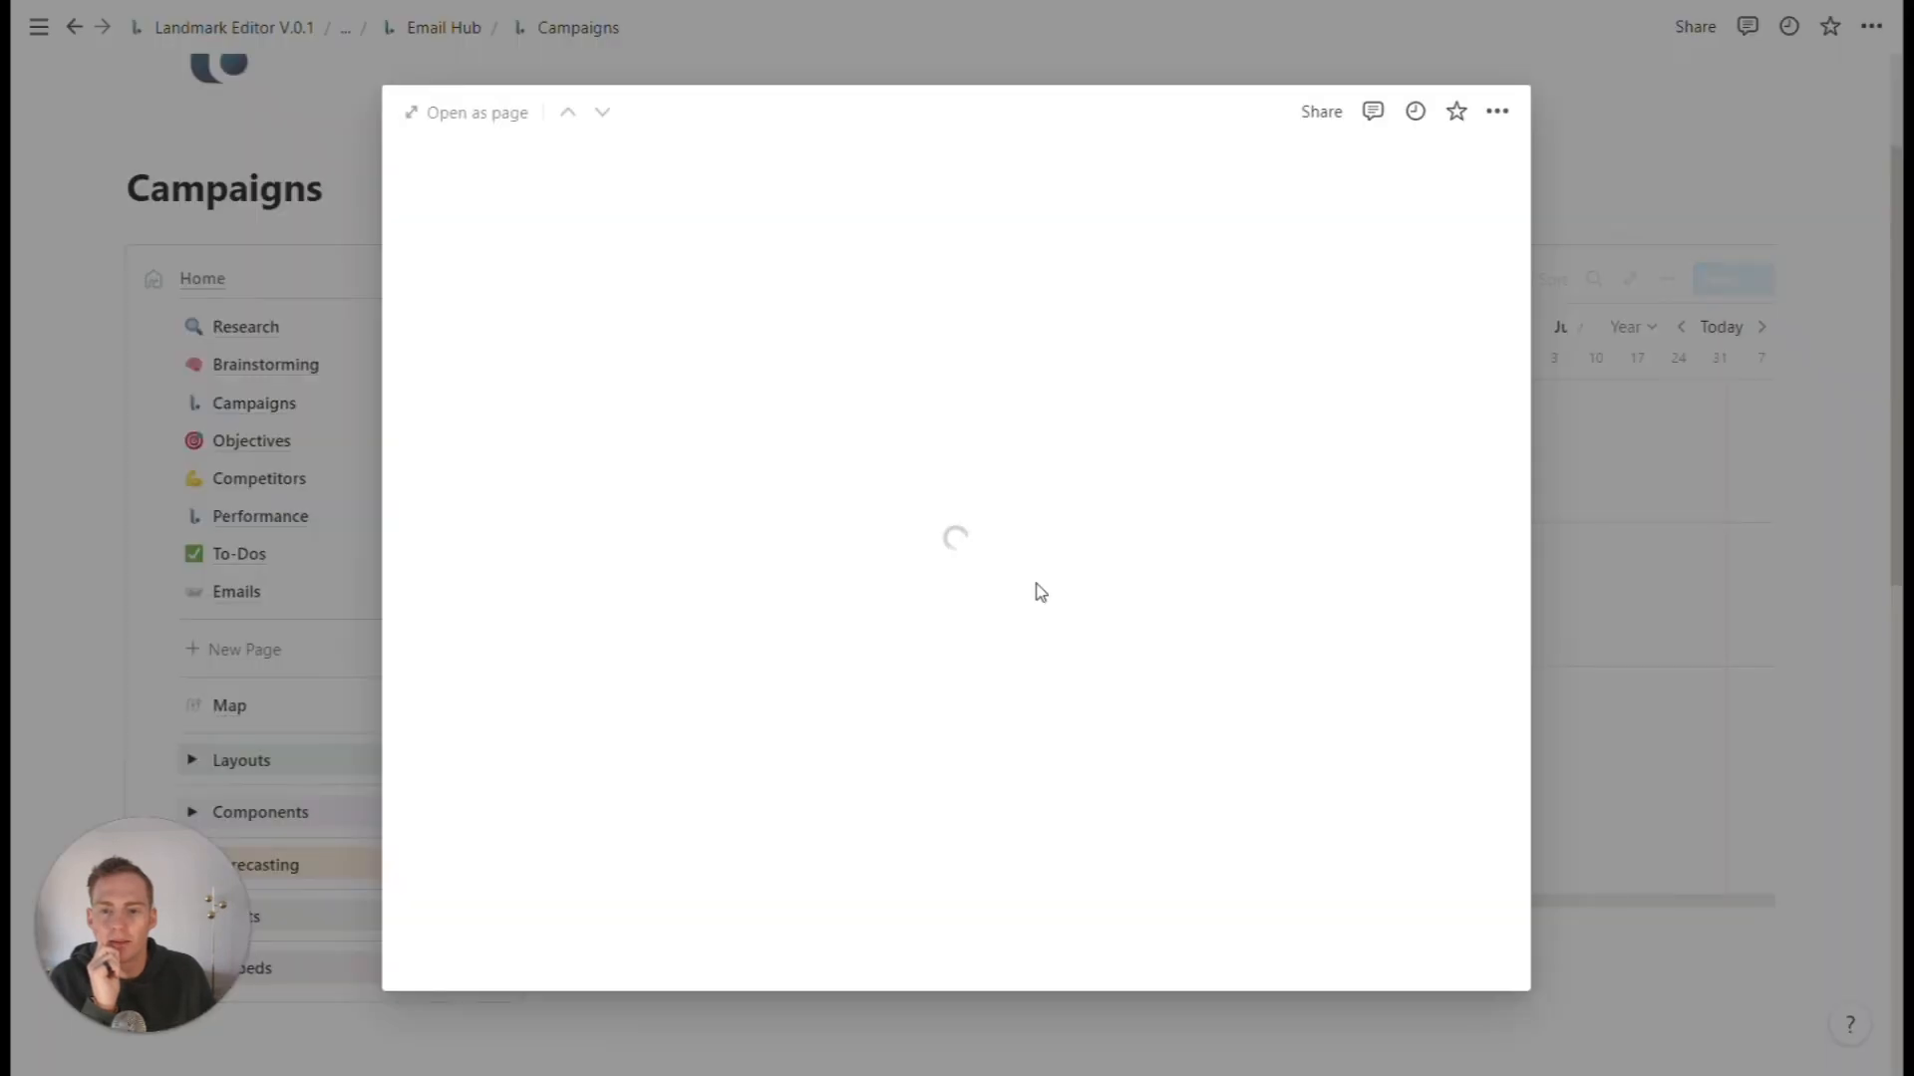
{"action": "left_click", "coordinate": [776, 420]}
{"action": "double_click", "coordinate": [698, 421]}
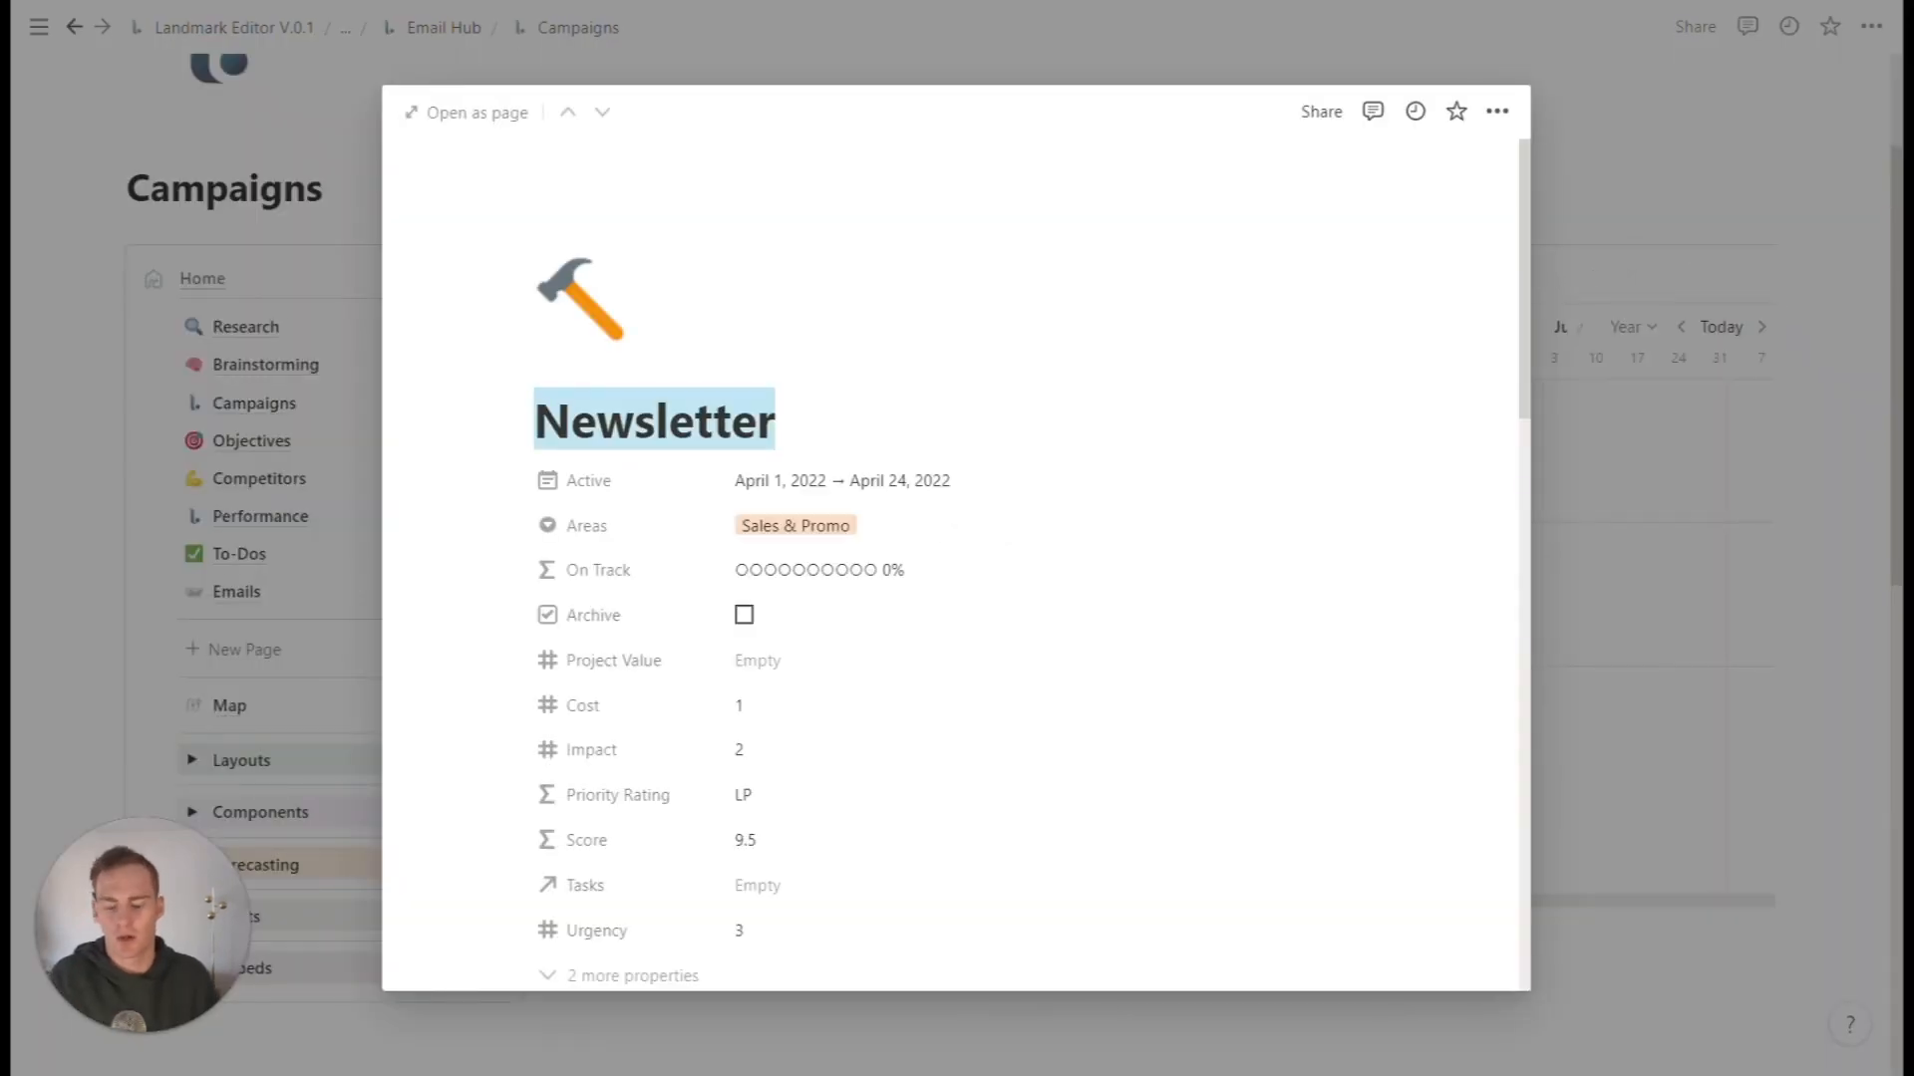
{"action": "type", "text": "Easter Promot"}
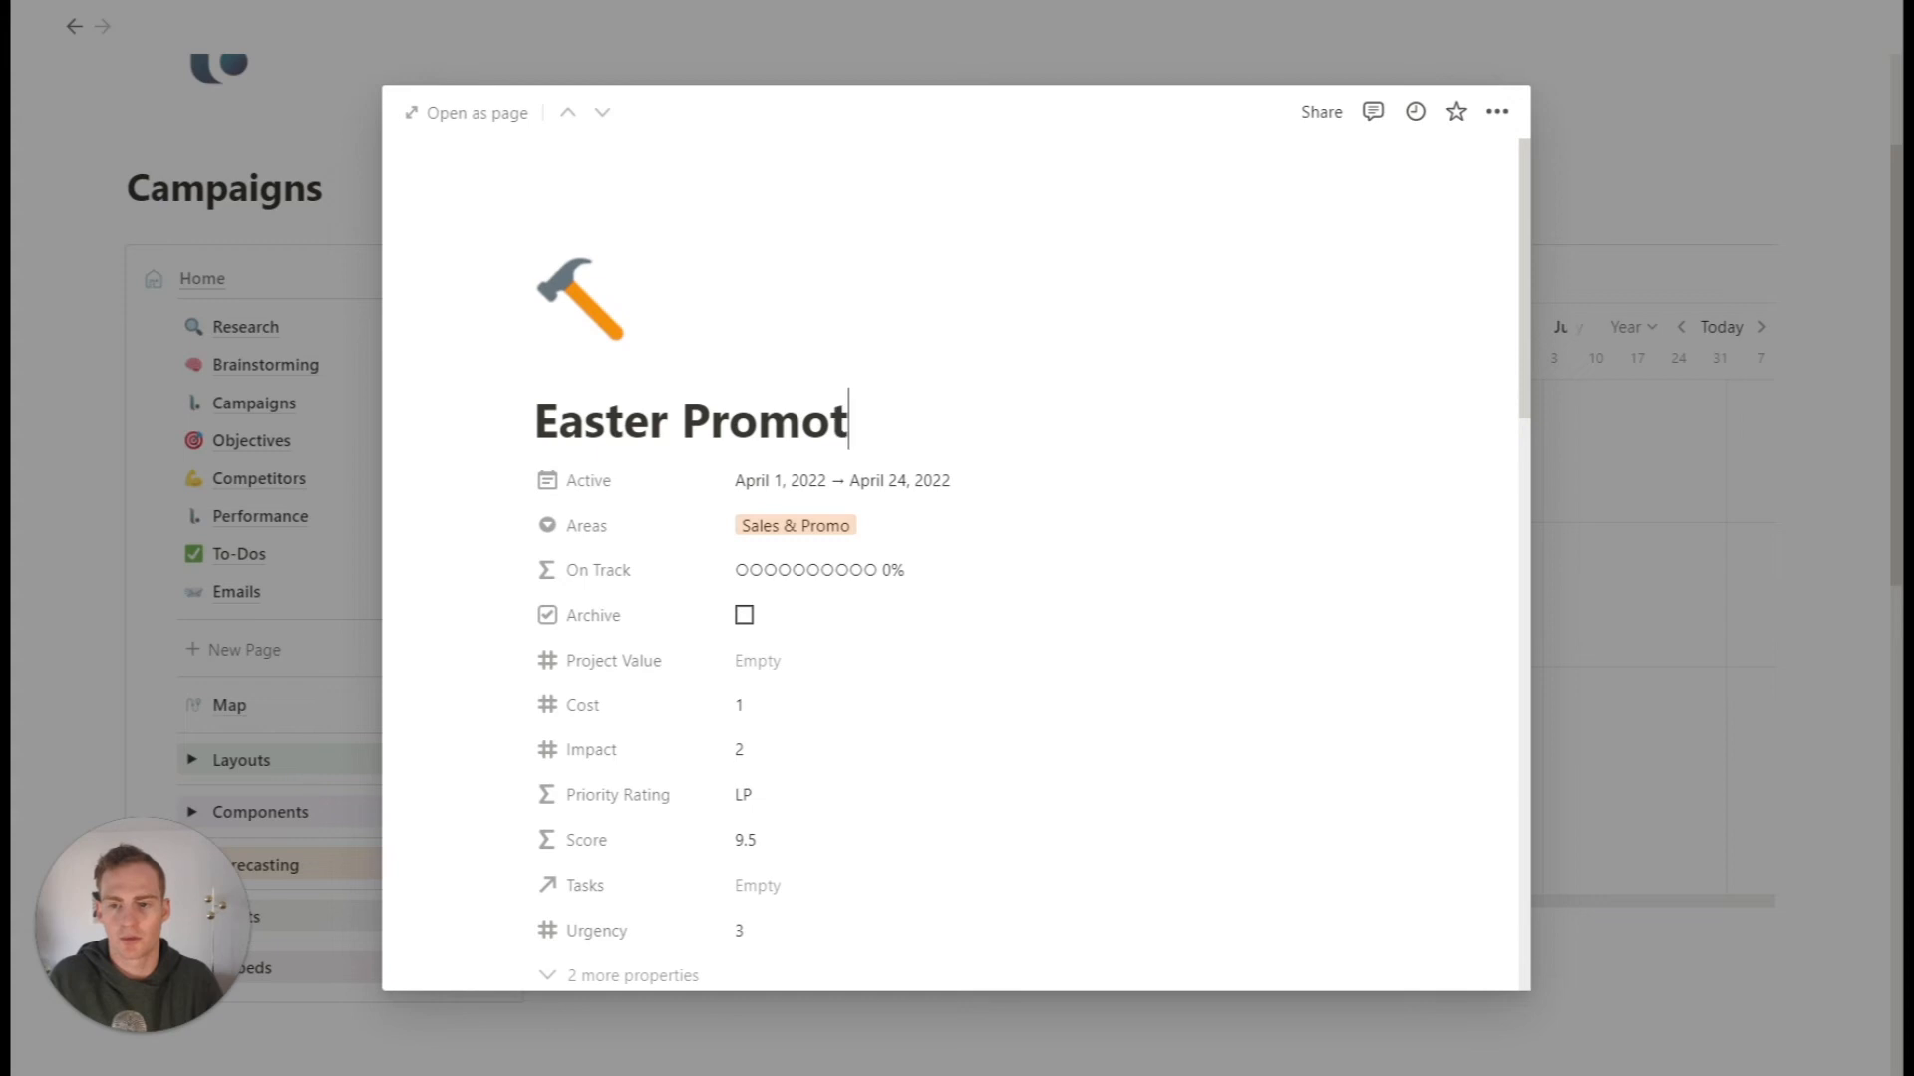
{"action": "type", "text": "ional Campaign"}
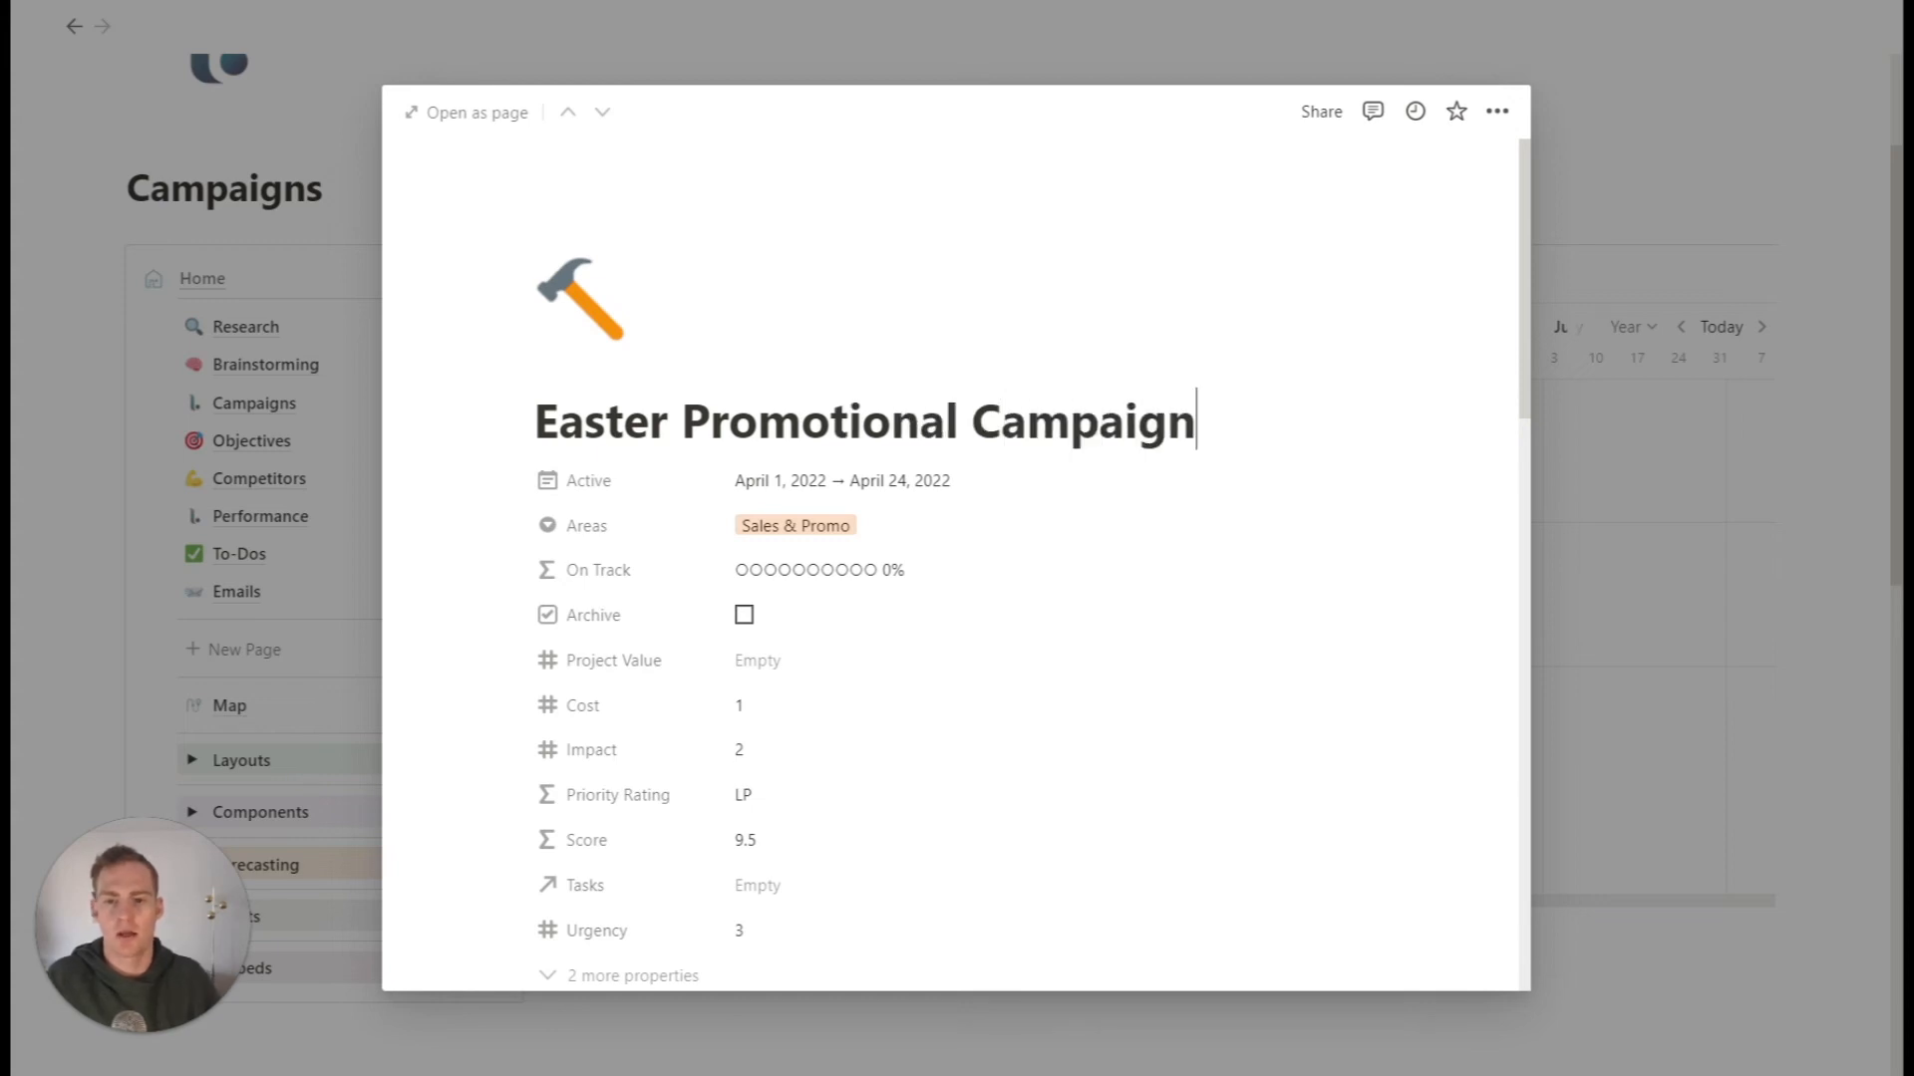
- Change the Easter Promotional Campaign's icon to the rabbit face emoji and close the entry
{"action": "left_click", "coordinate": [578, 299]}
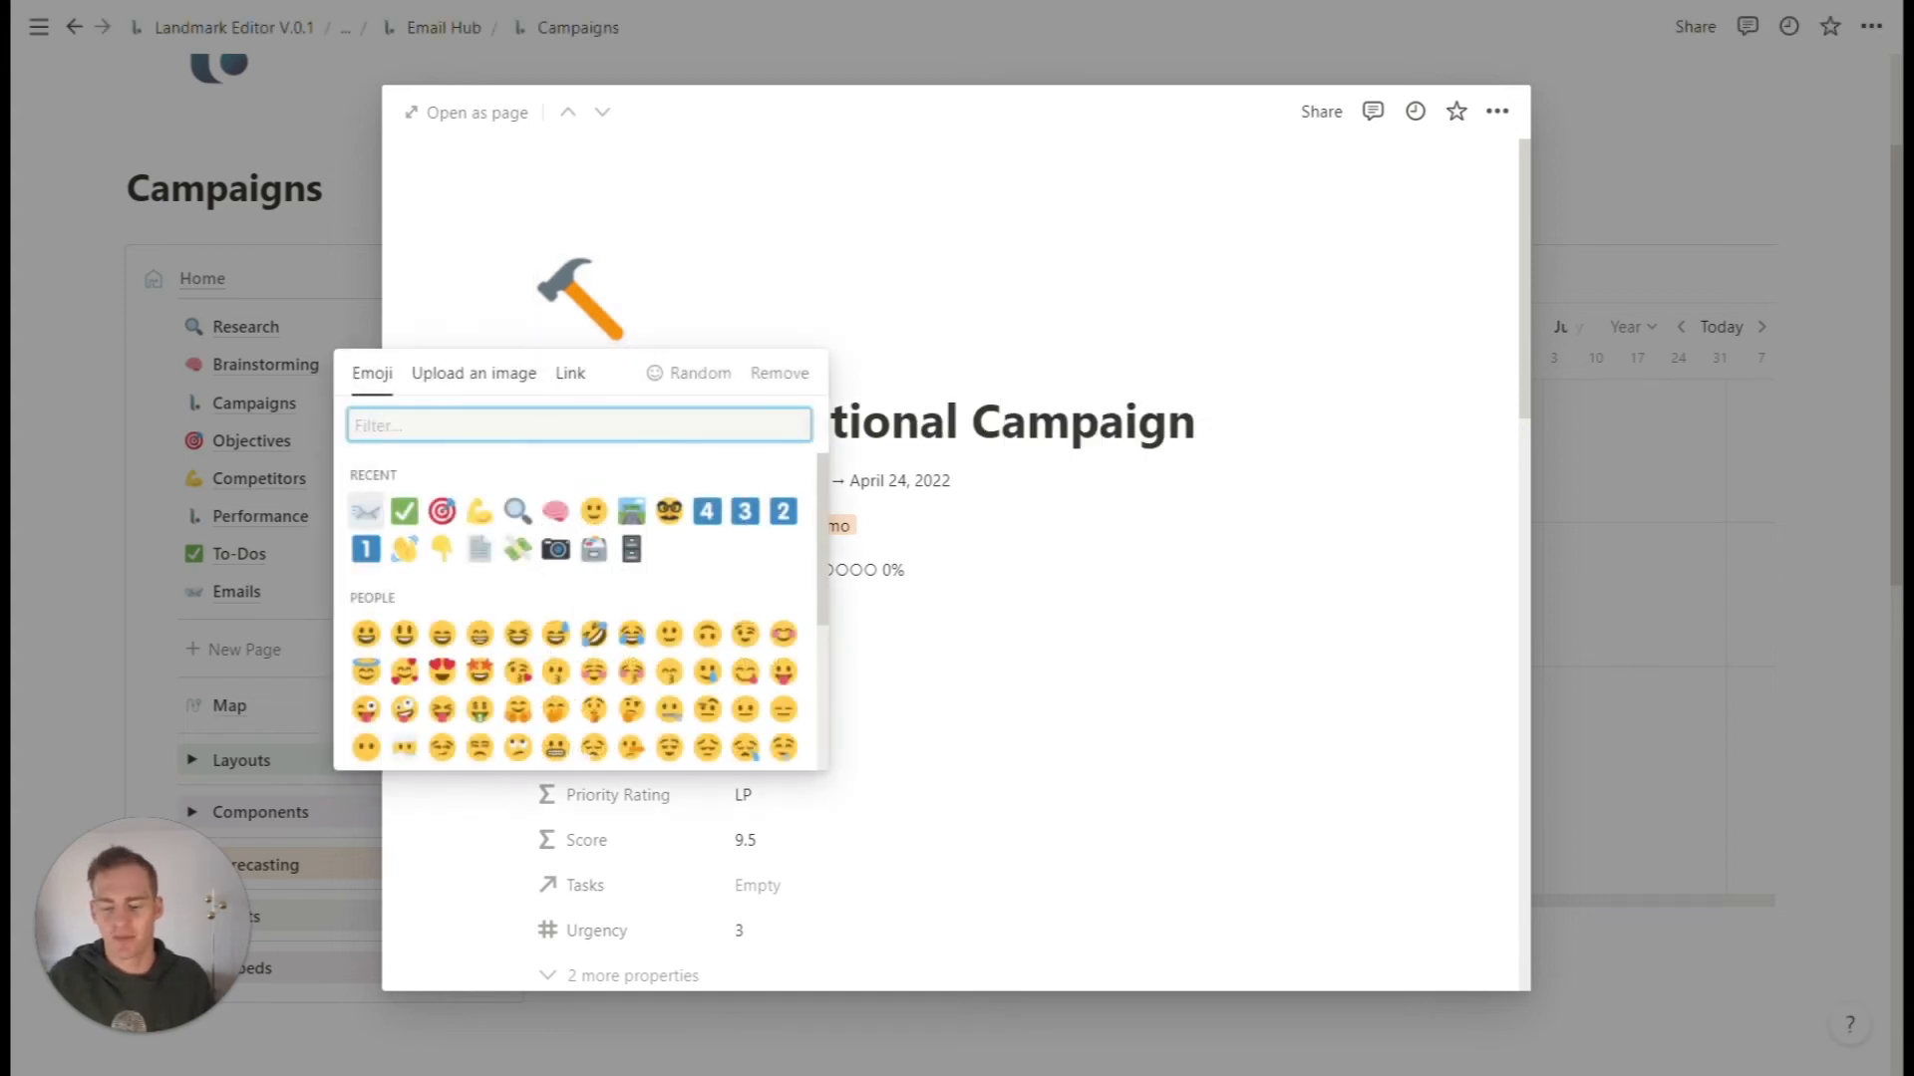
{"action": "type", "text": "rocket"}
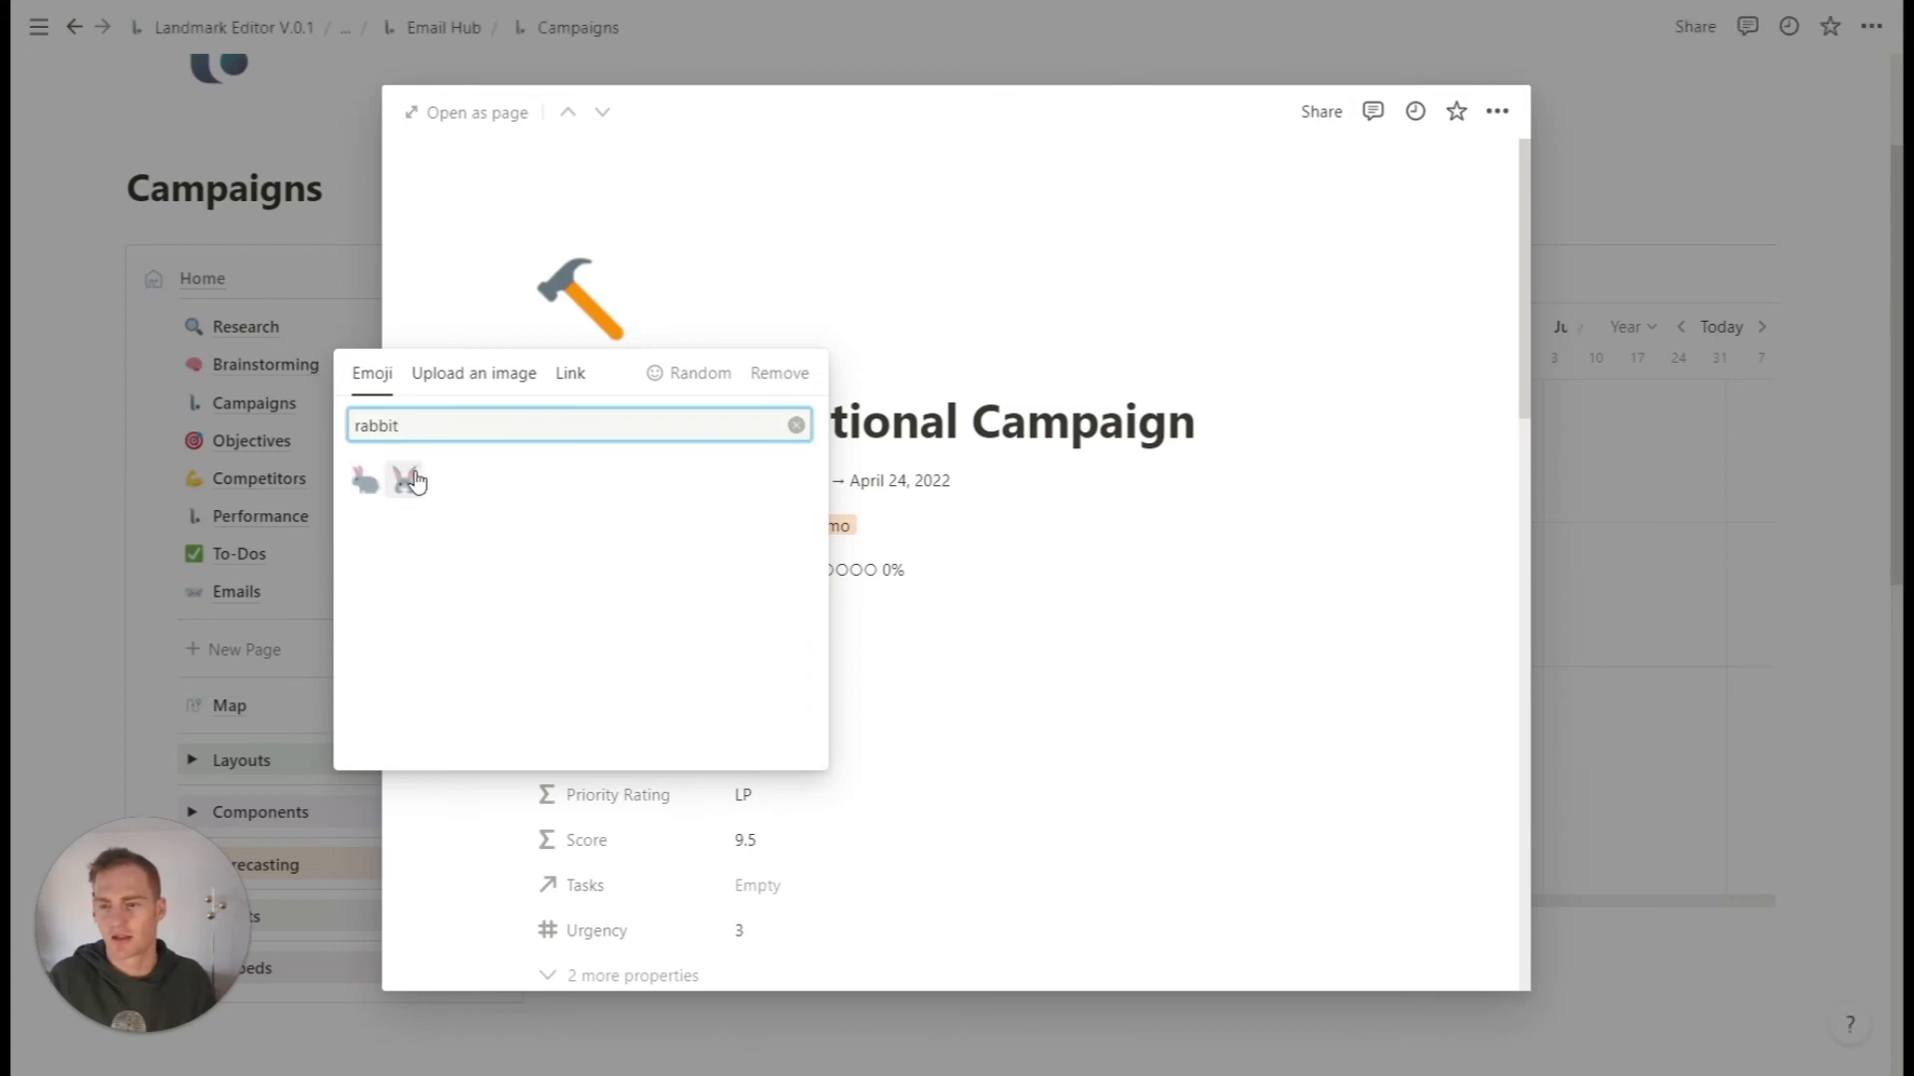
{"action": "left_click", "coordinate": [409, 478]}
{"action": "scroll", "coordinate": [1036, 426], "scroll_direction": "down", "scroll_amount": 3}
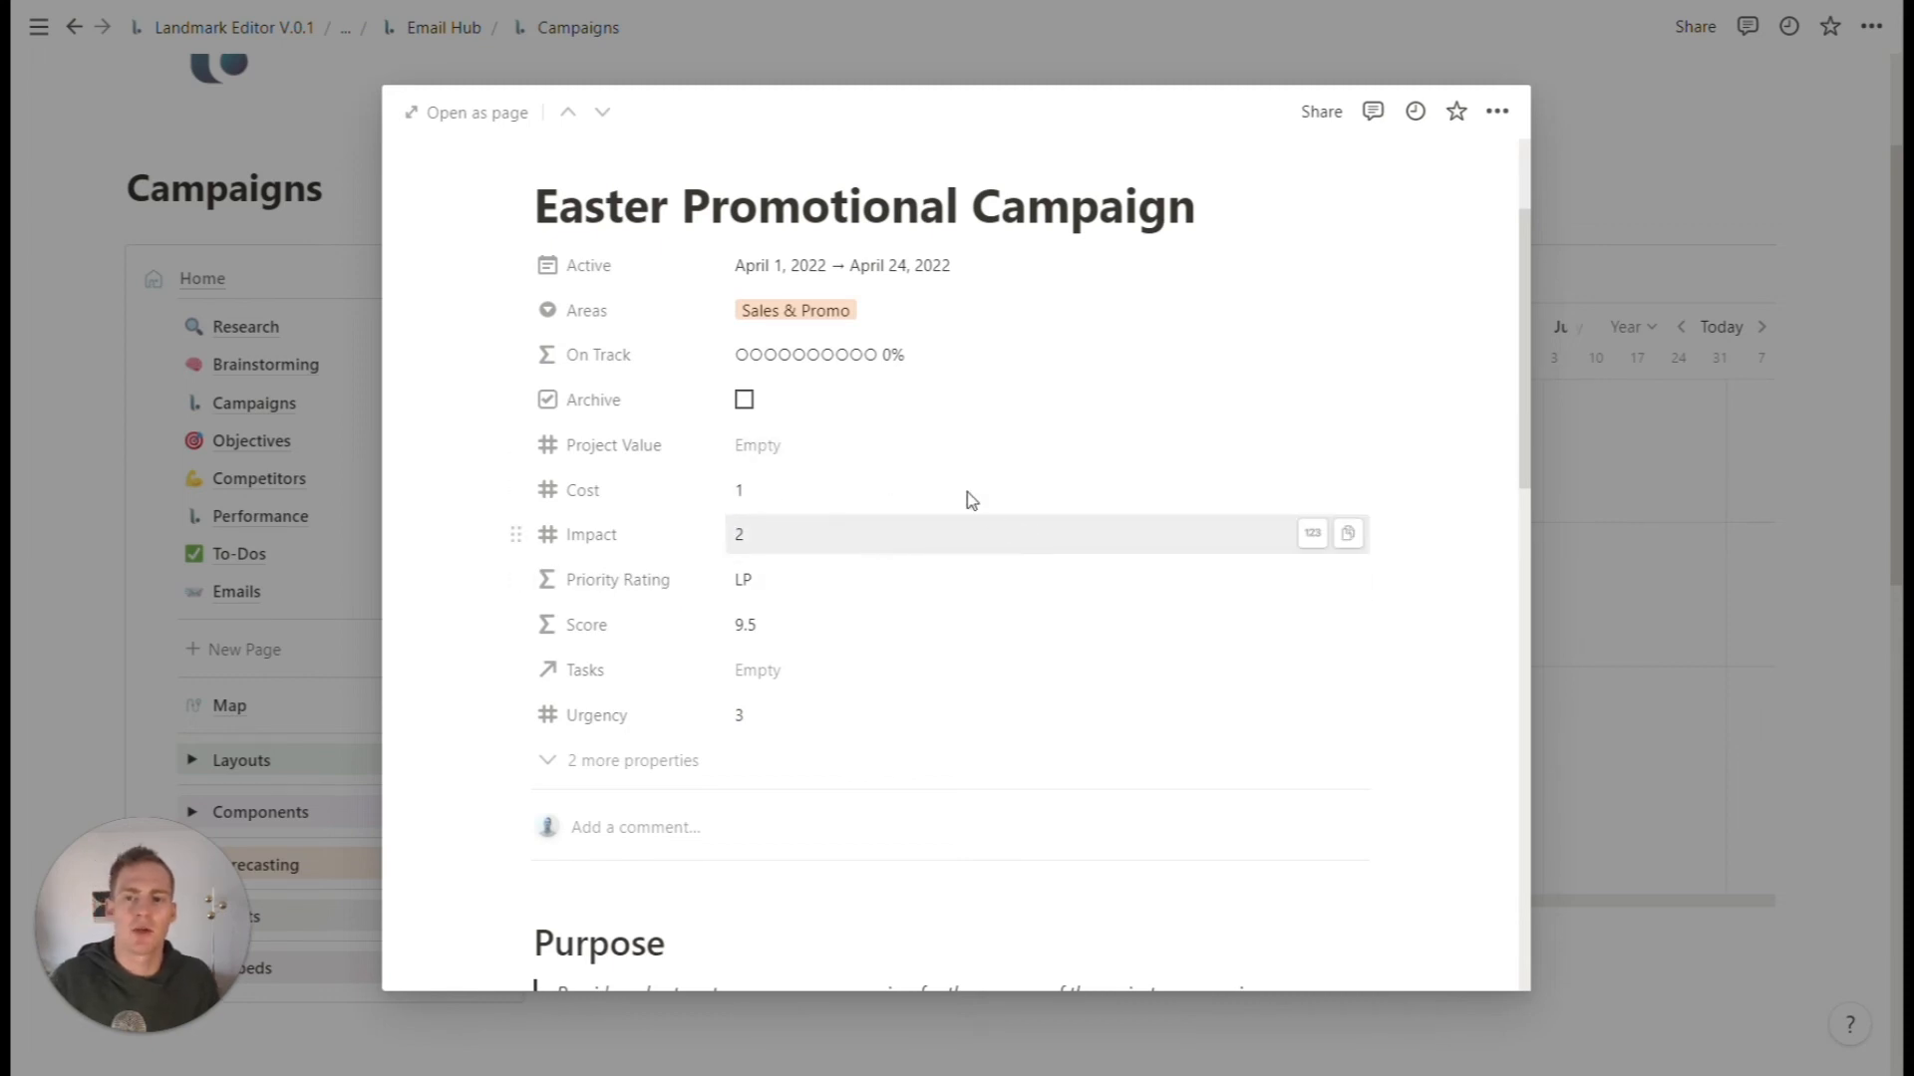
{"action": "left_click", "coordinate": [1706, 216]}
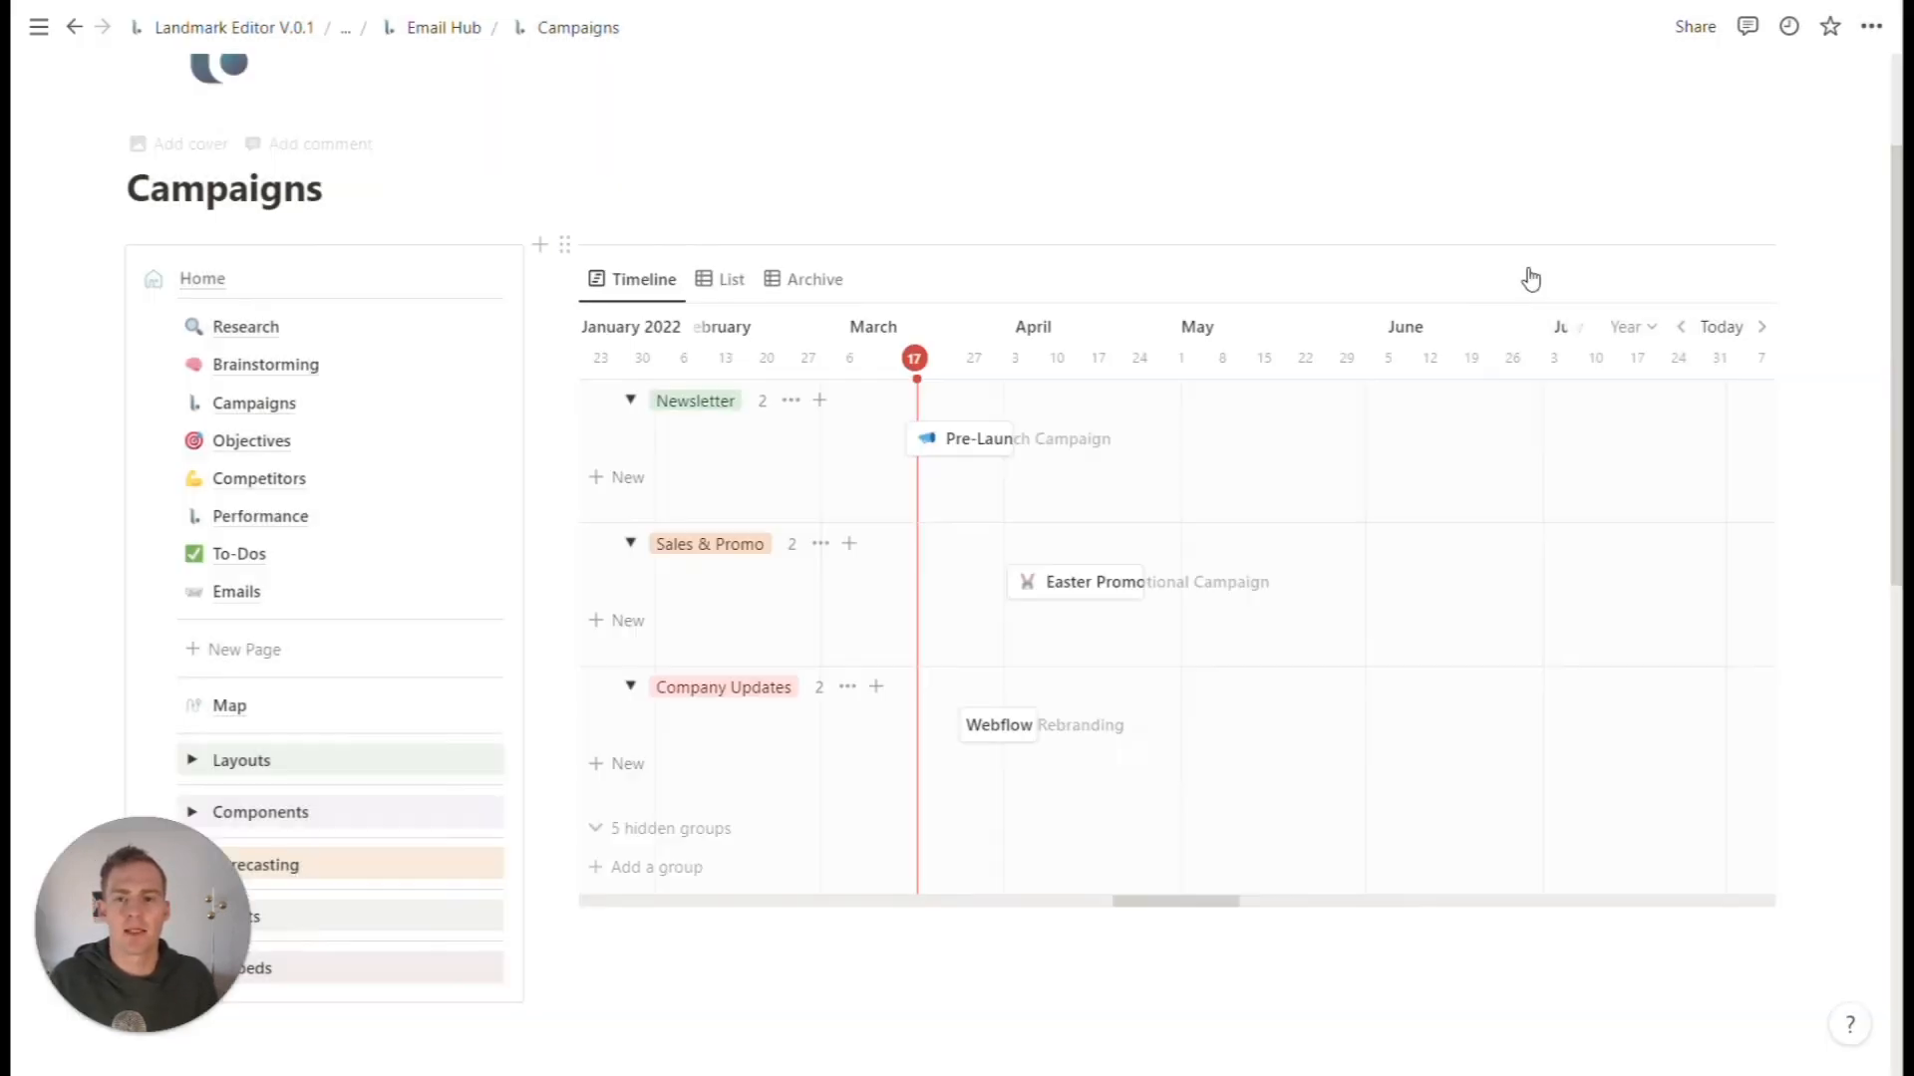
- Extend the Easter Promotional Campaign on the timeline so that it ends on May 1
{"action": "scroll", "coordinate": [309, 742], "scroll_direction": "down", "scroll_amount": 1}
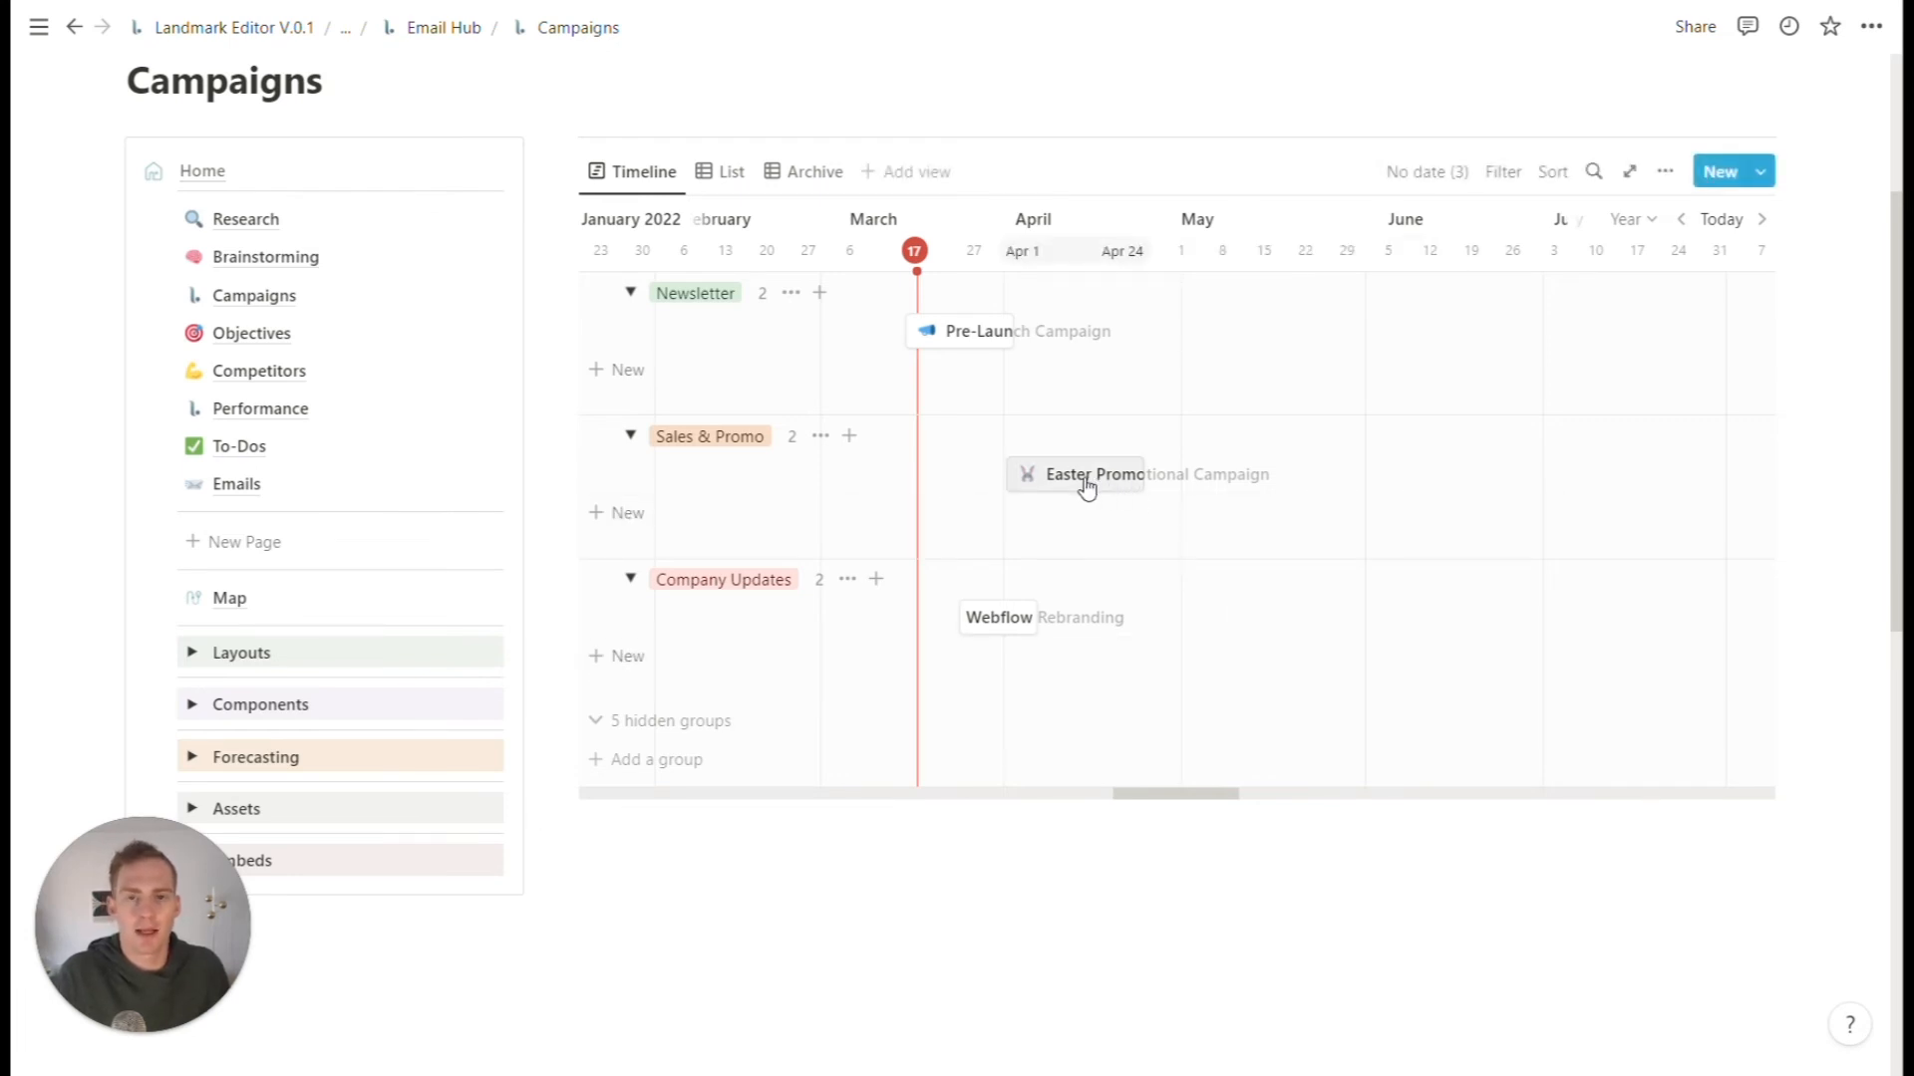
{"action": "left_click_drag", "start_coordinate": [1144, 475], "coordinate": [1184, 475]}
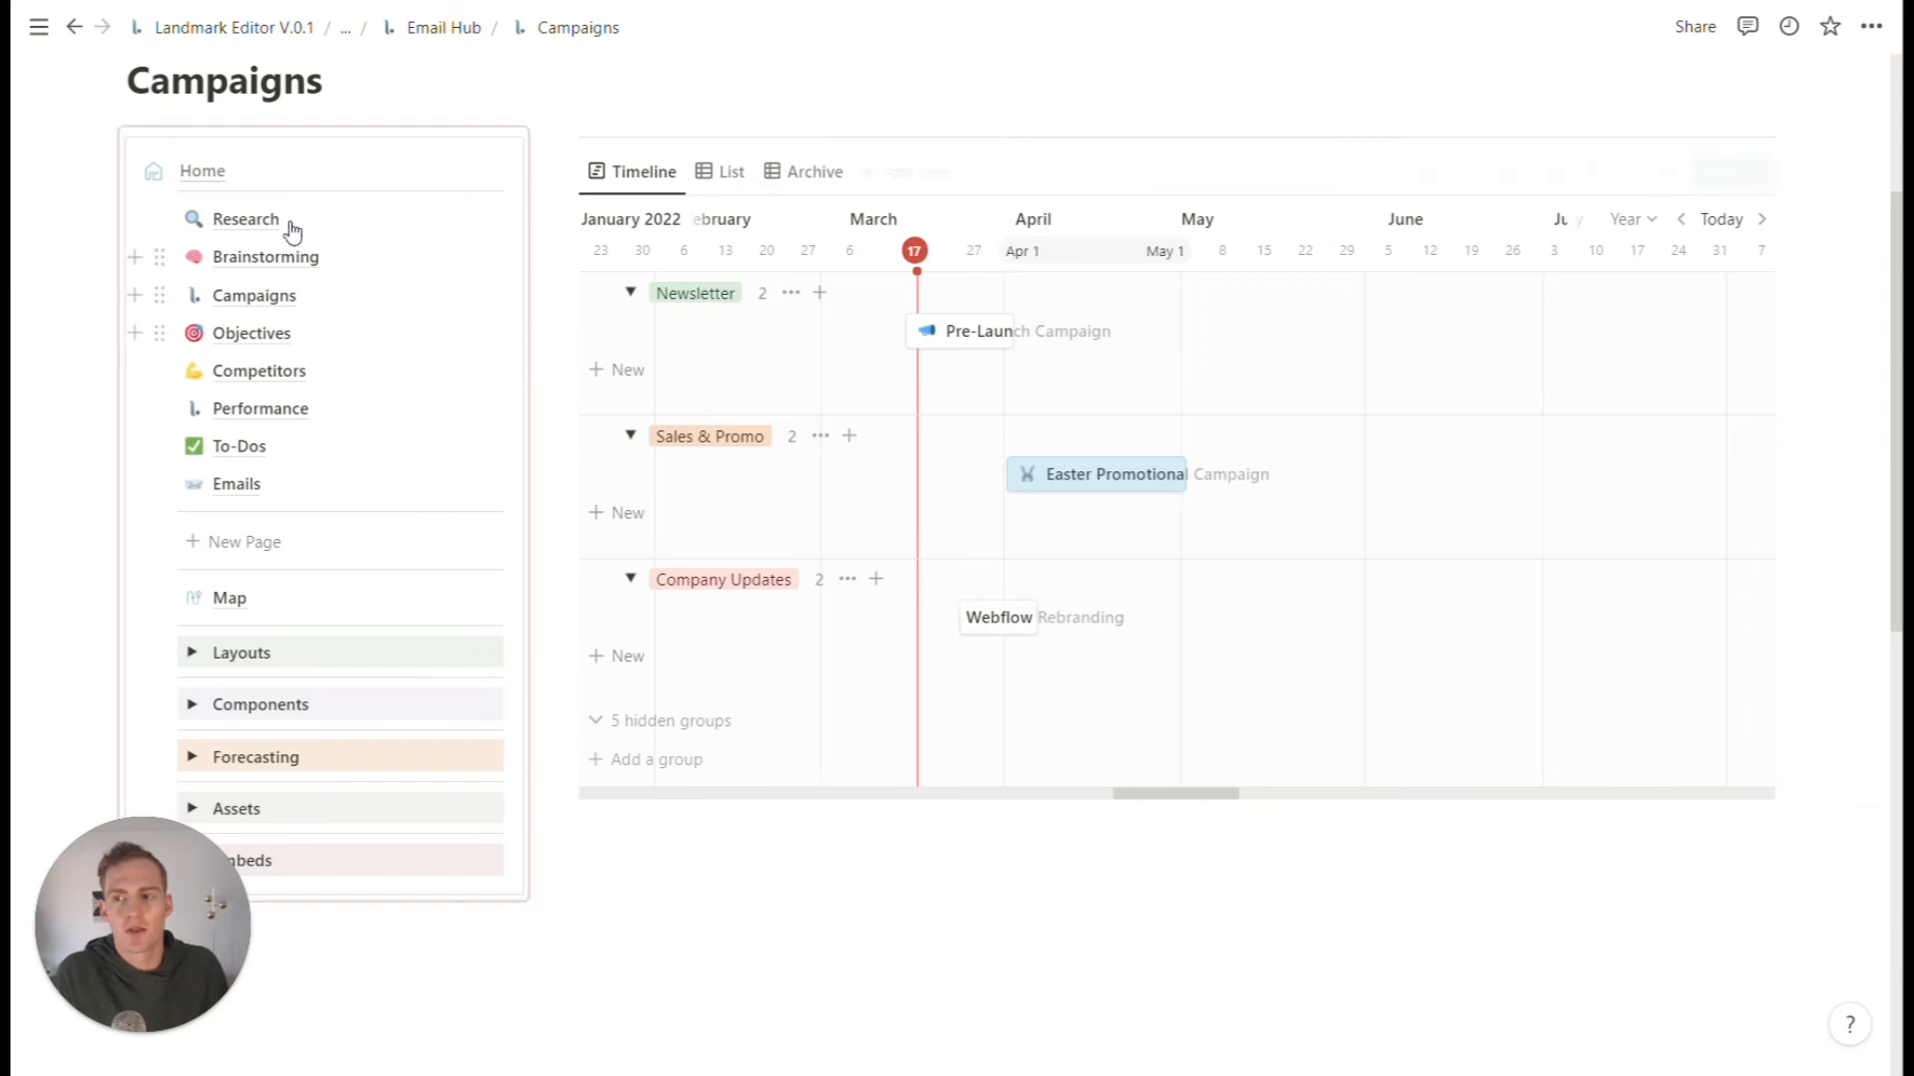
{"action": "left_click", "coordinate": [591, 356]}
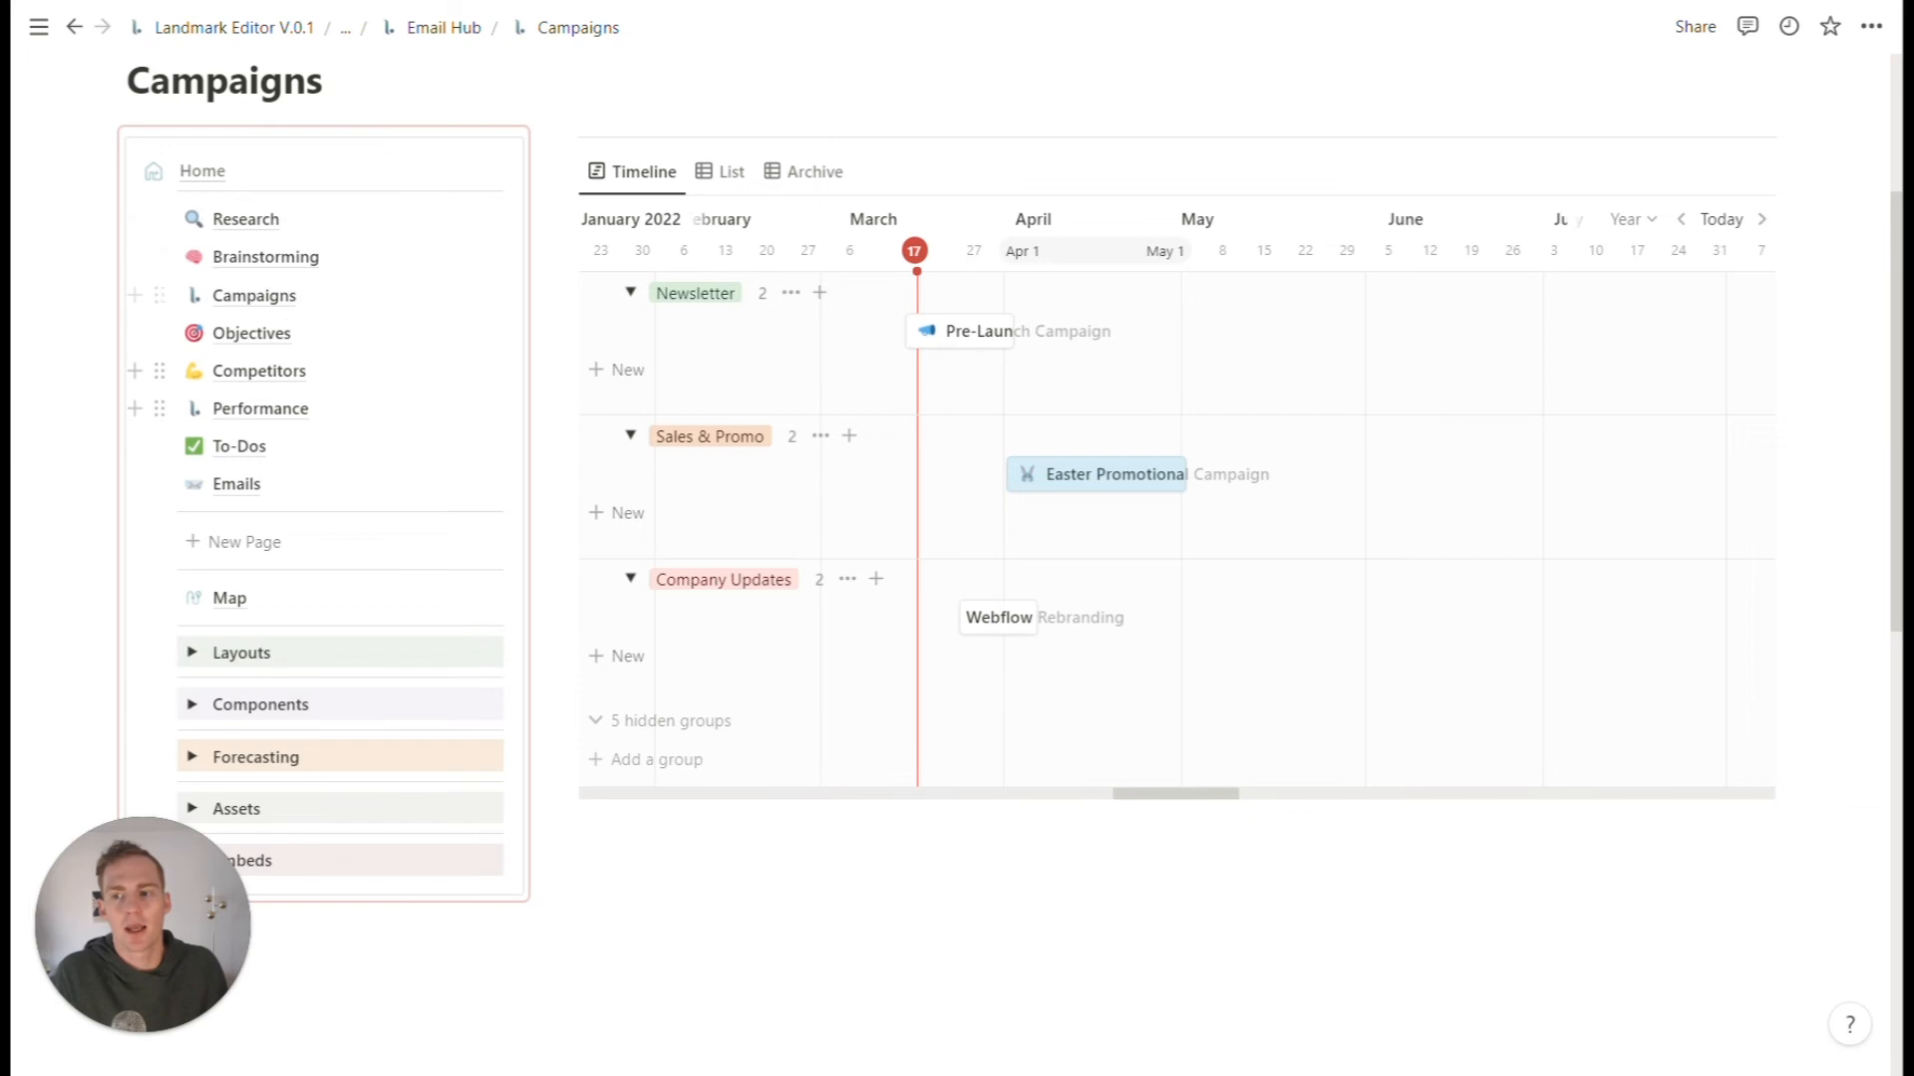
- Show the Ideas view on the Emails page and replace the "A Guide To Web3: eBook" name with "It's"
{"action": "left_click", "coordinate": [244, 486]}
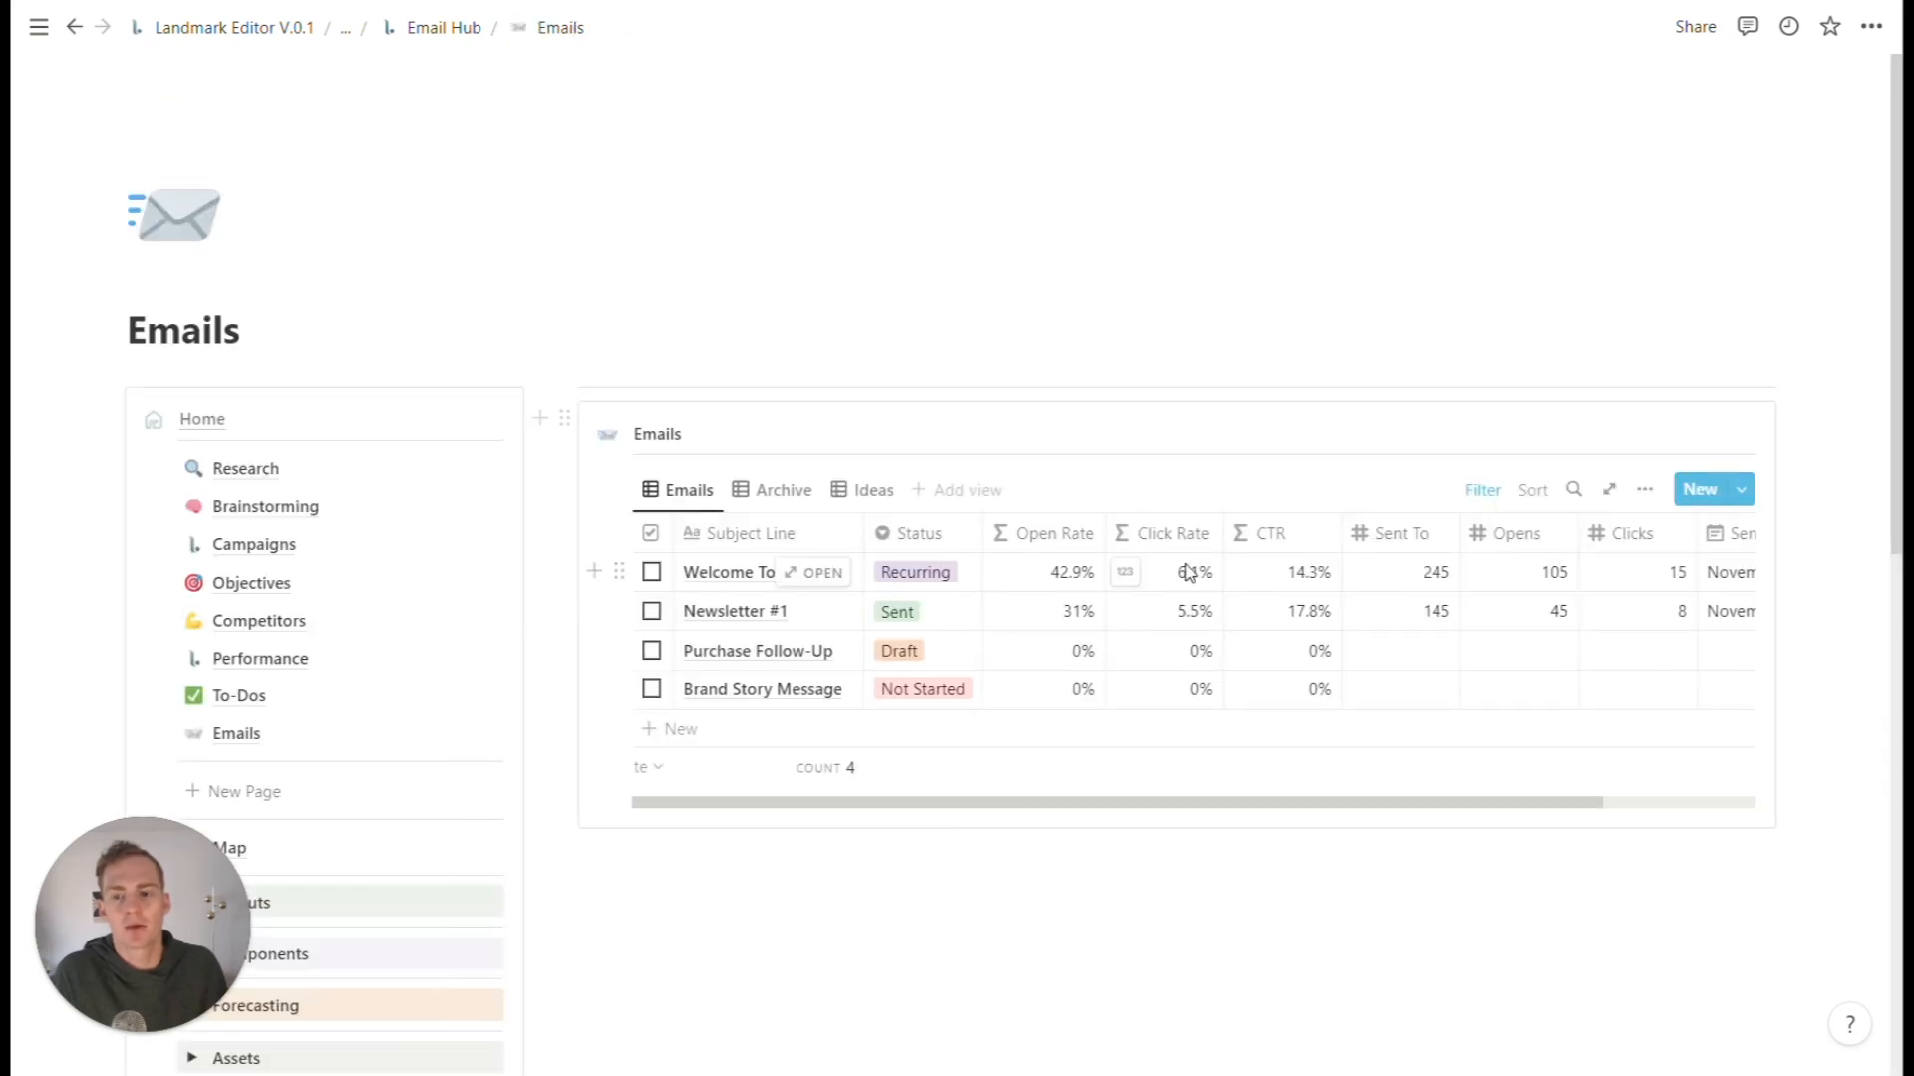
{"action": "left_click", "coordinate": [873, 493]}
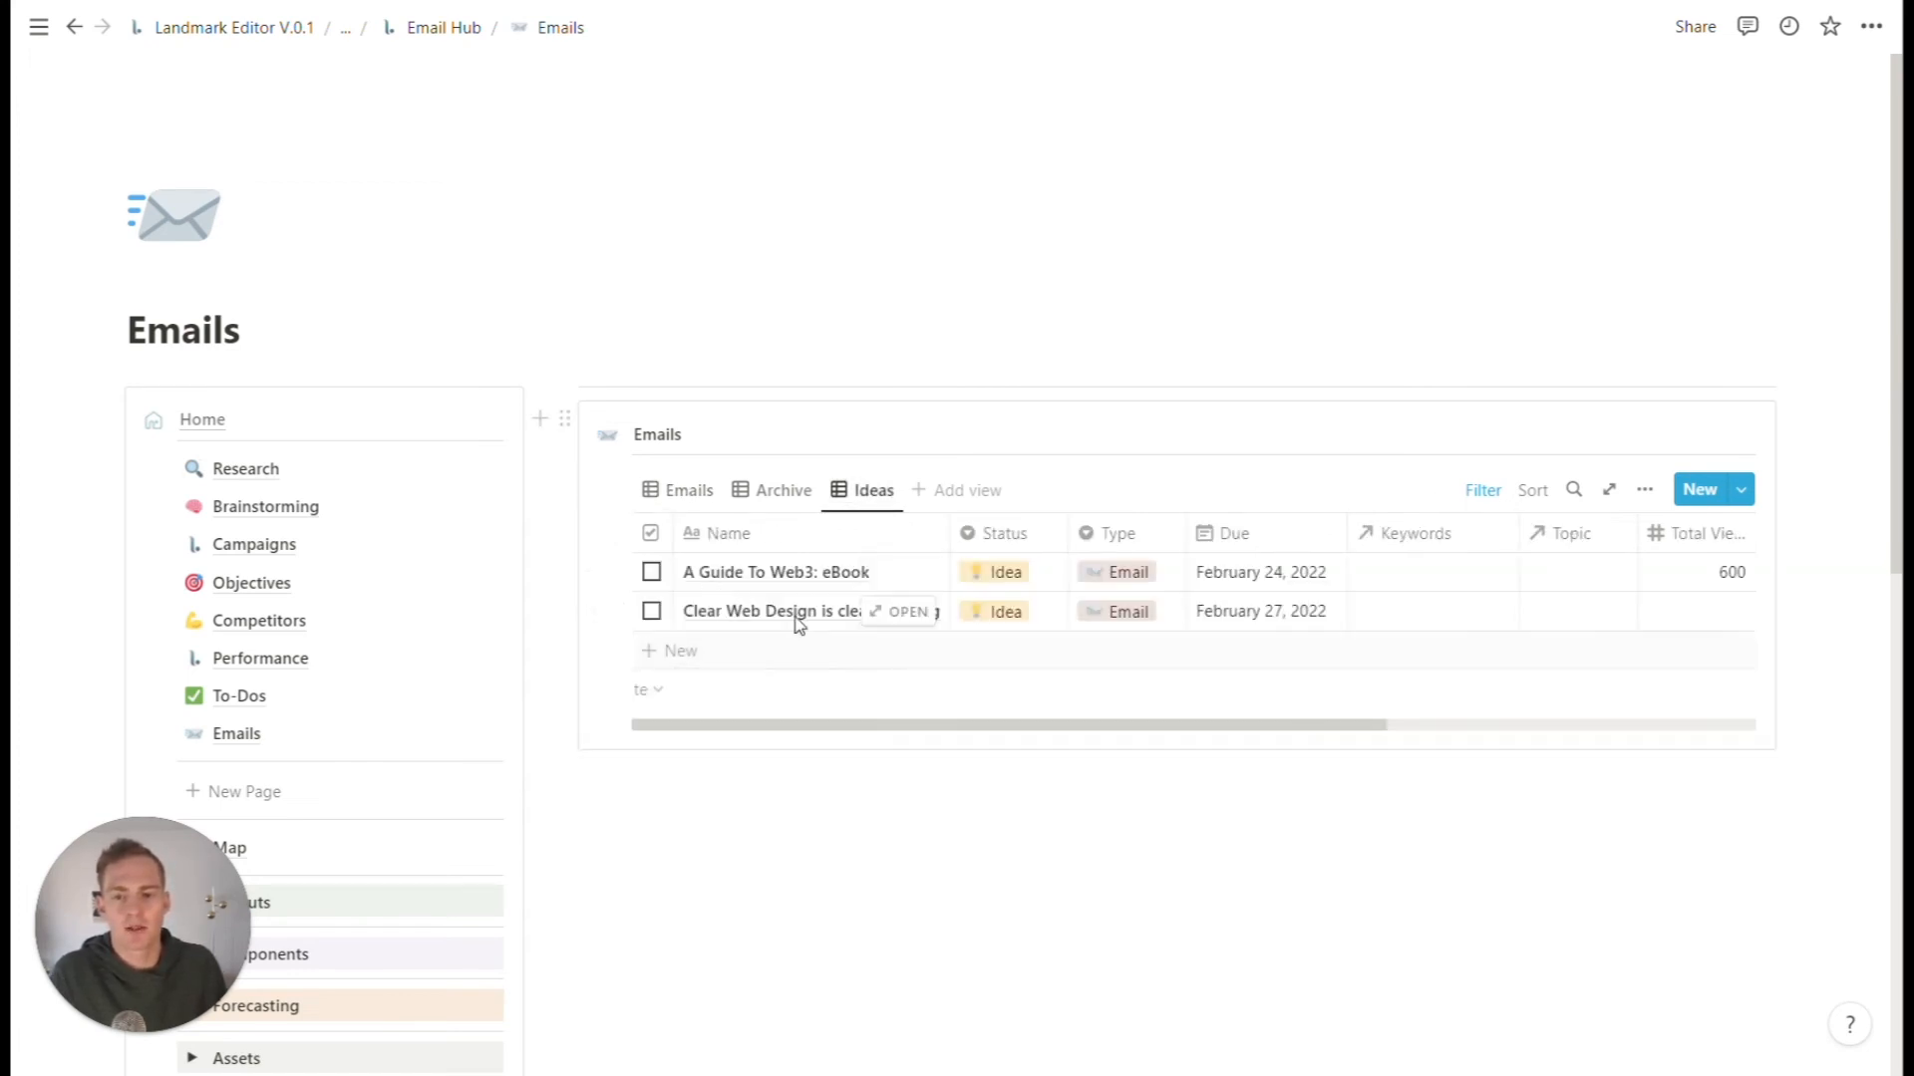
{"action": "left_click", "coordinate": [755, 571]}
{"action": "key", "text": "ctrl+a"}
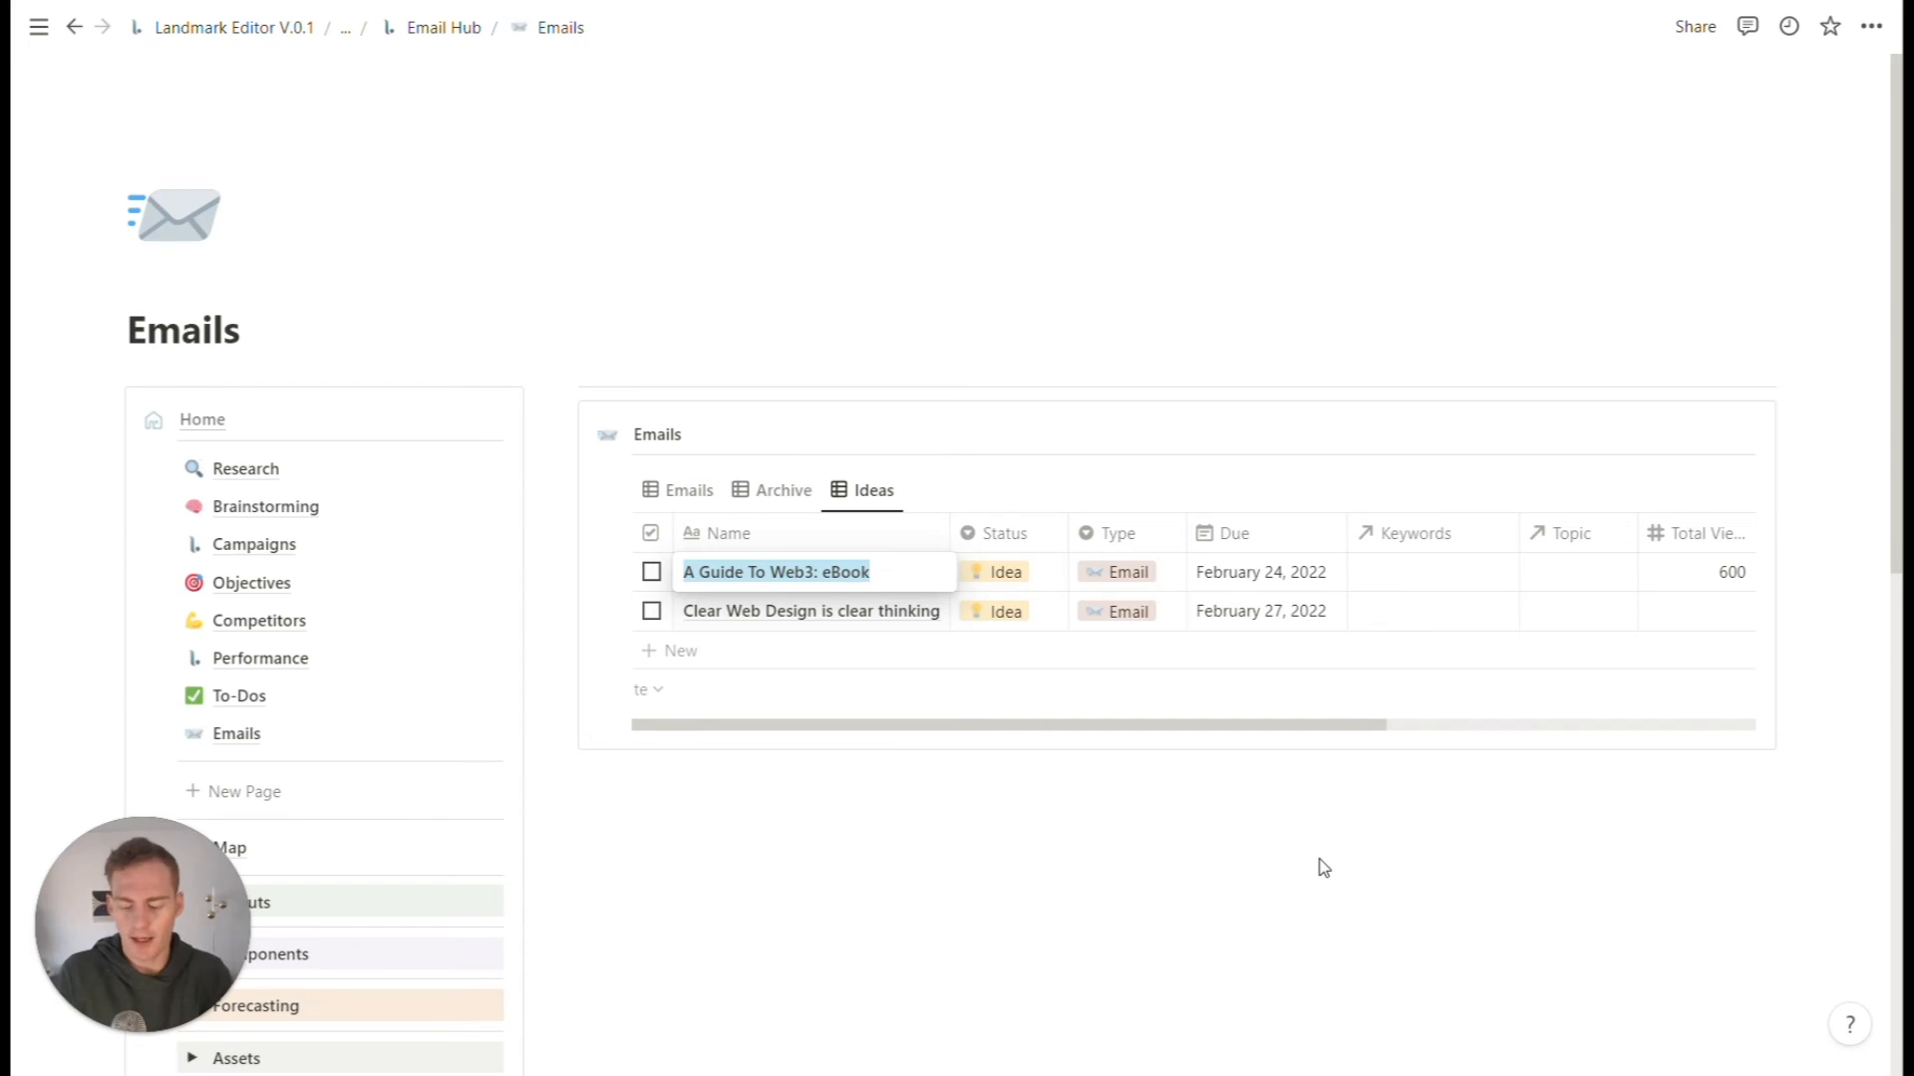
{"action": "type", "text": "It's"}
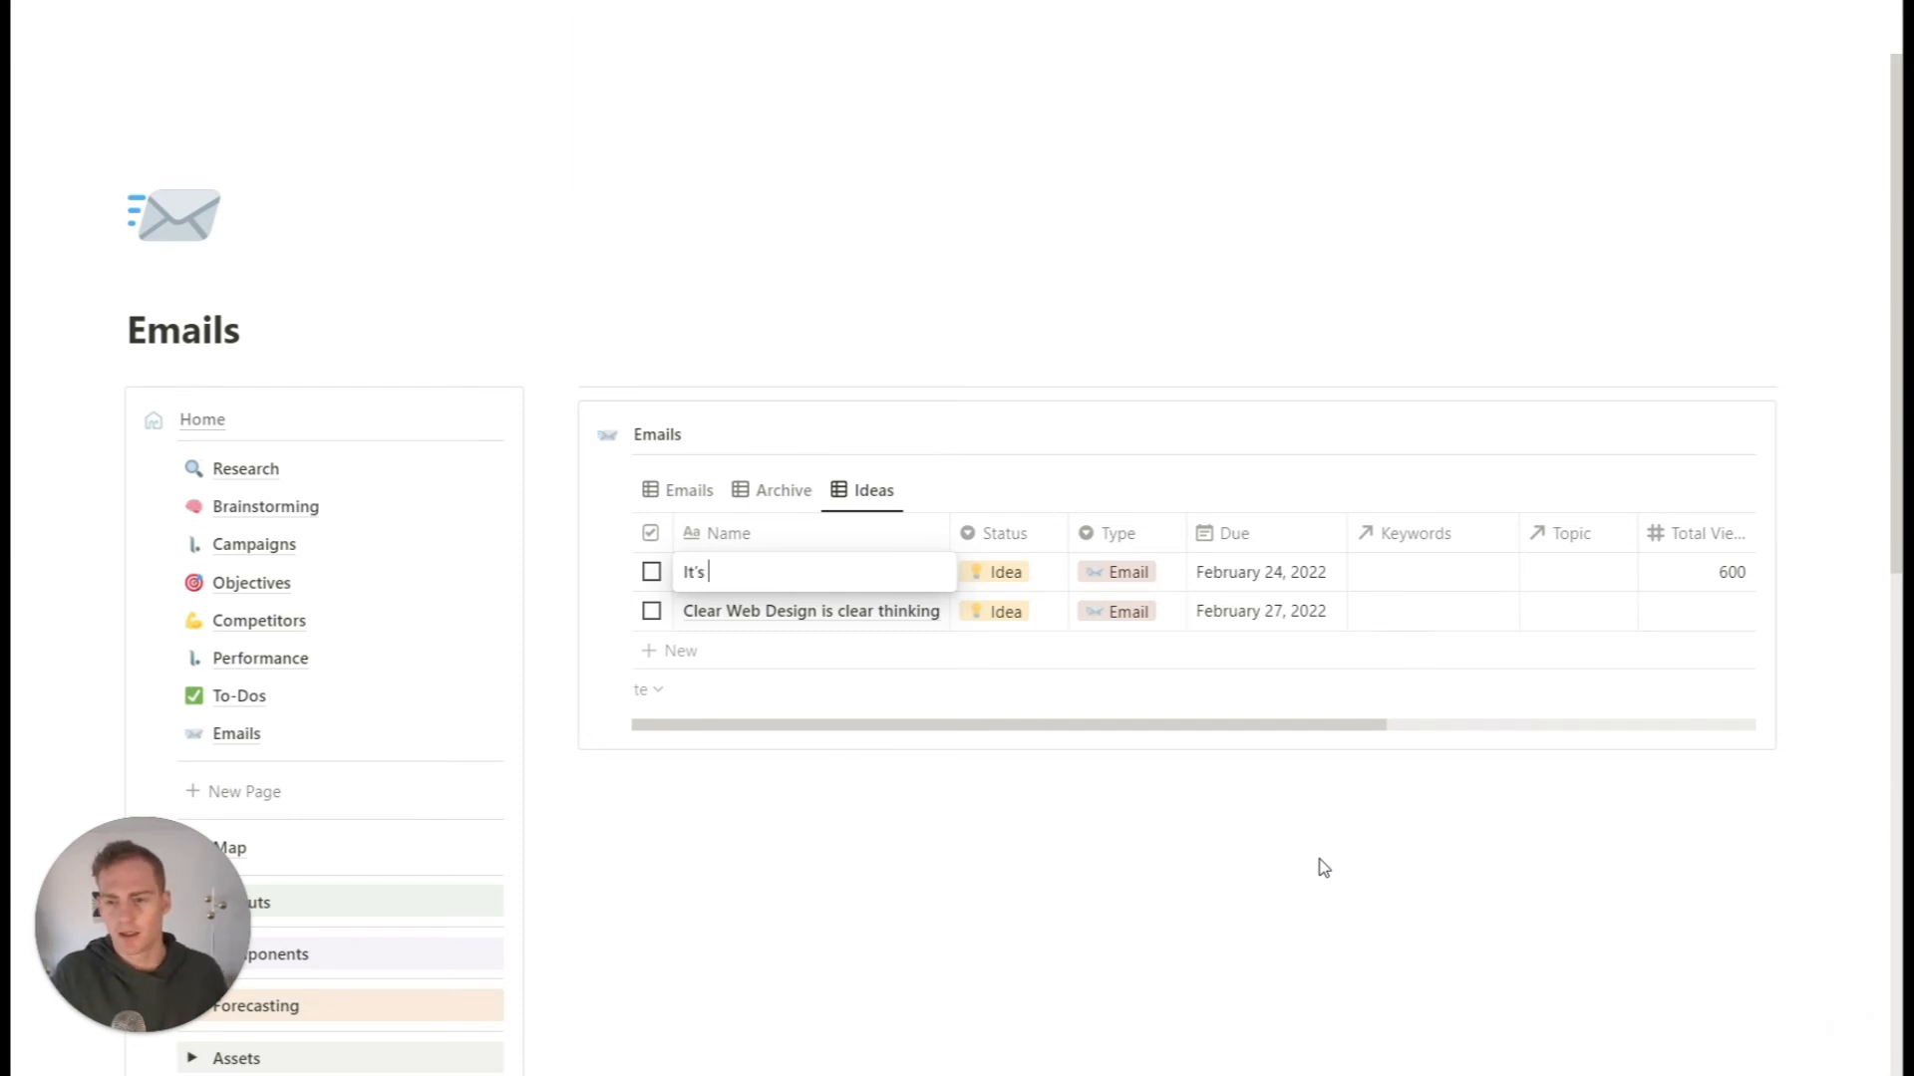
- Rename the Name property of the Ideas table to "Subject Line"
{"action": "left_click", "coordinate": [755, 536]}
{"action": "left_click", "coordinate": [756, 536]}
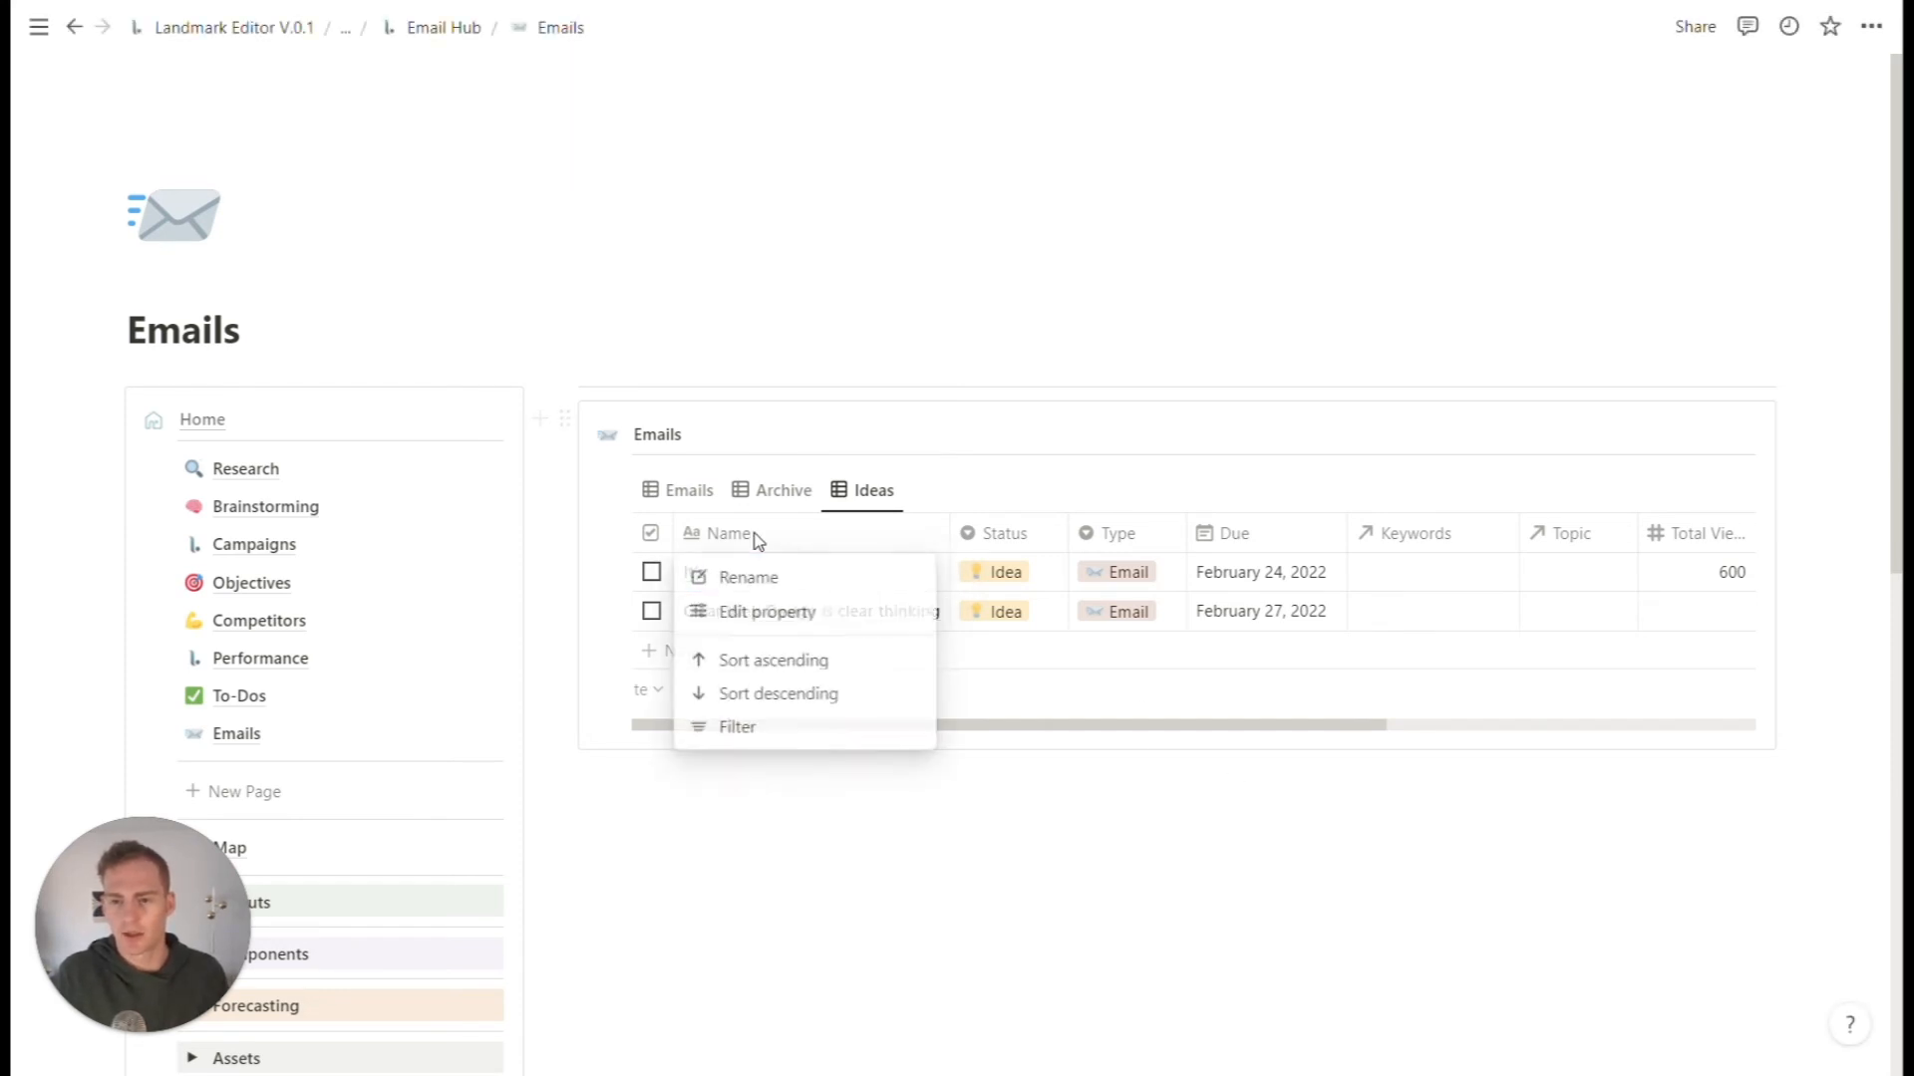
{"action": "left_click", "coordinate": [770, 578]}
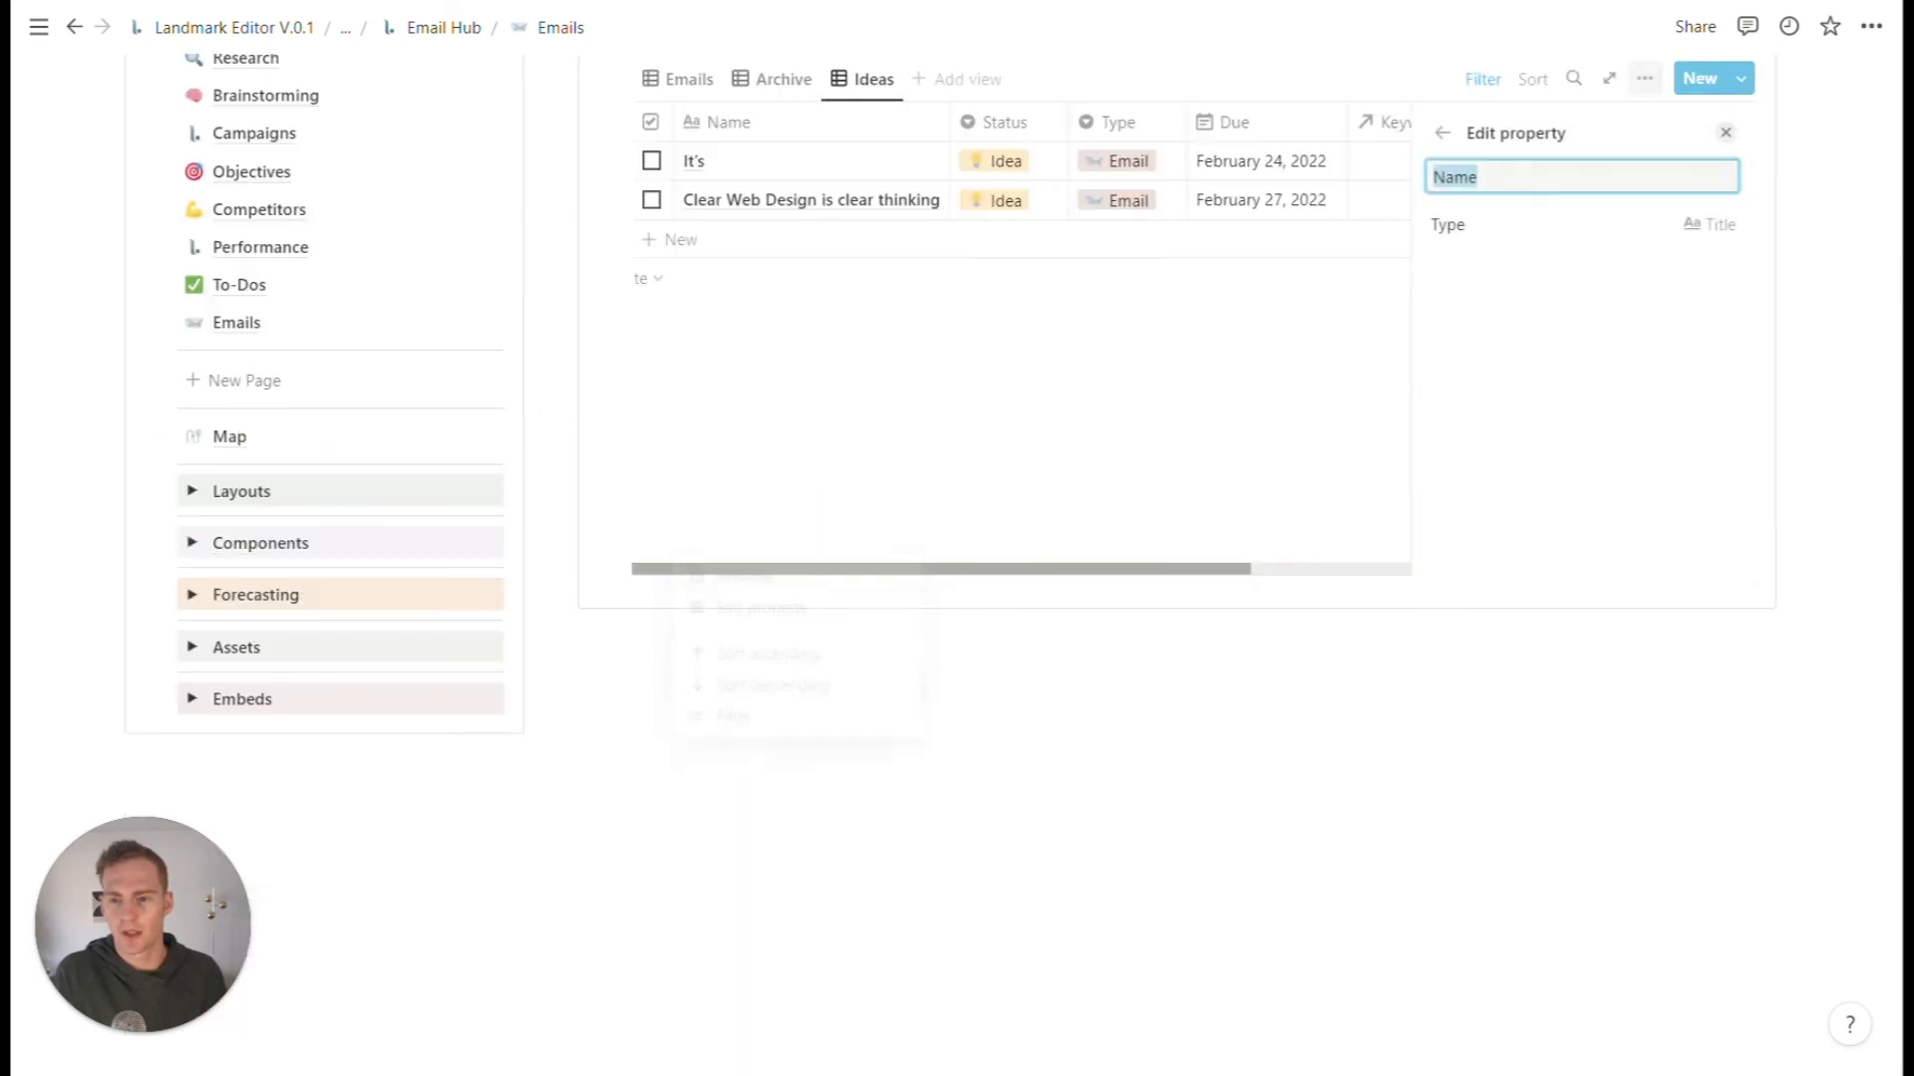
{"action": "type", "text": "Subject Line"}
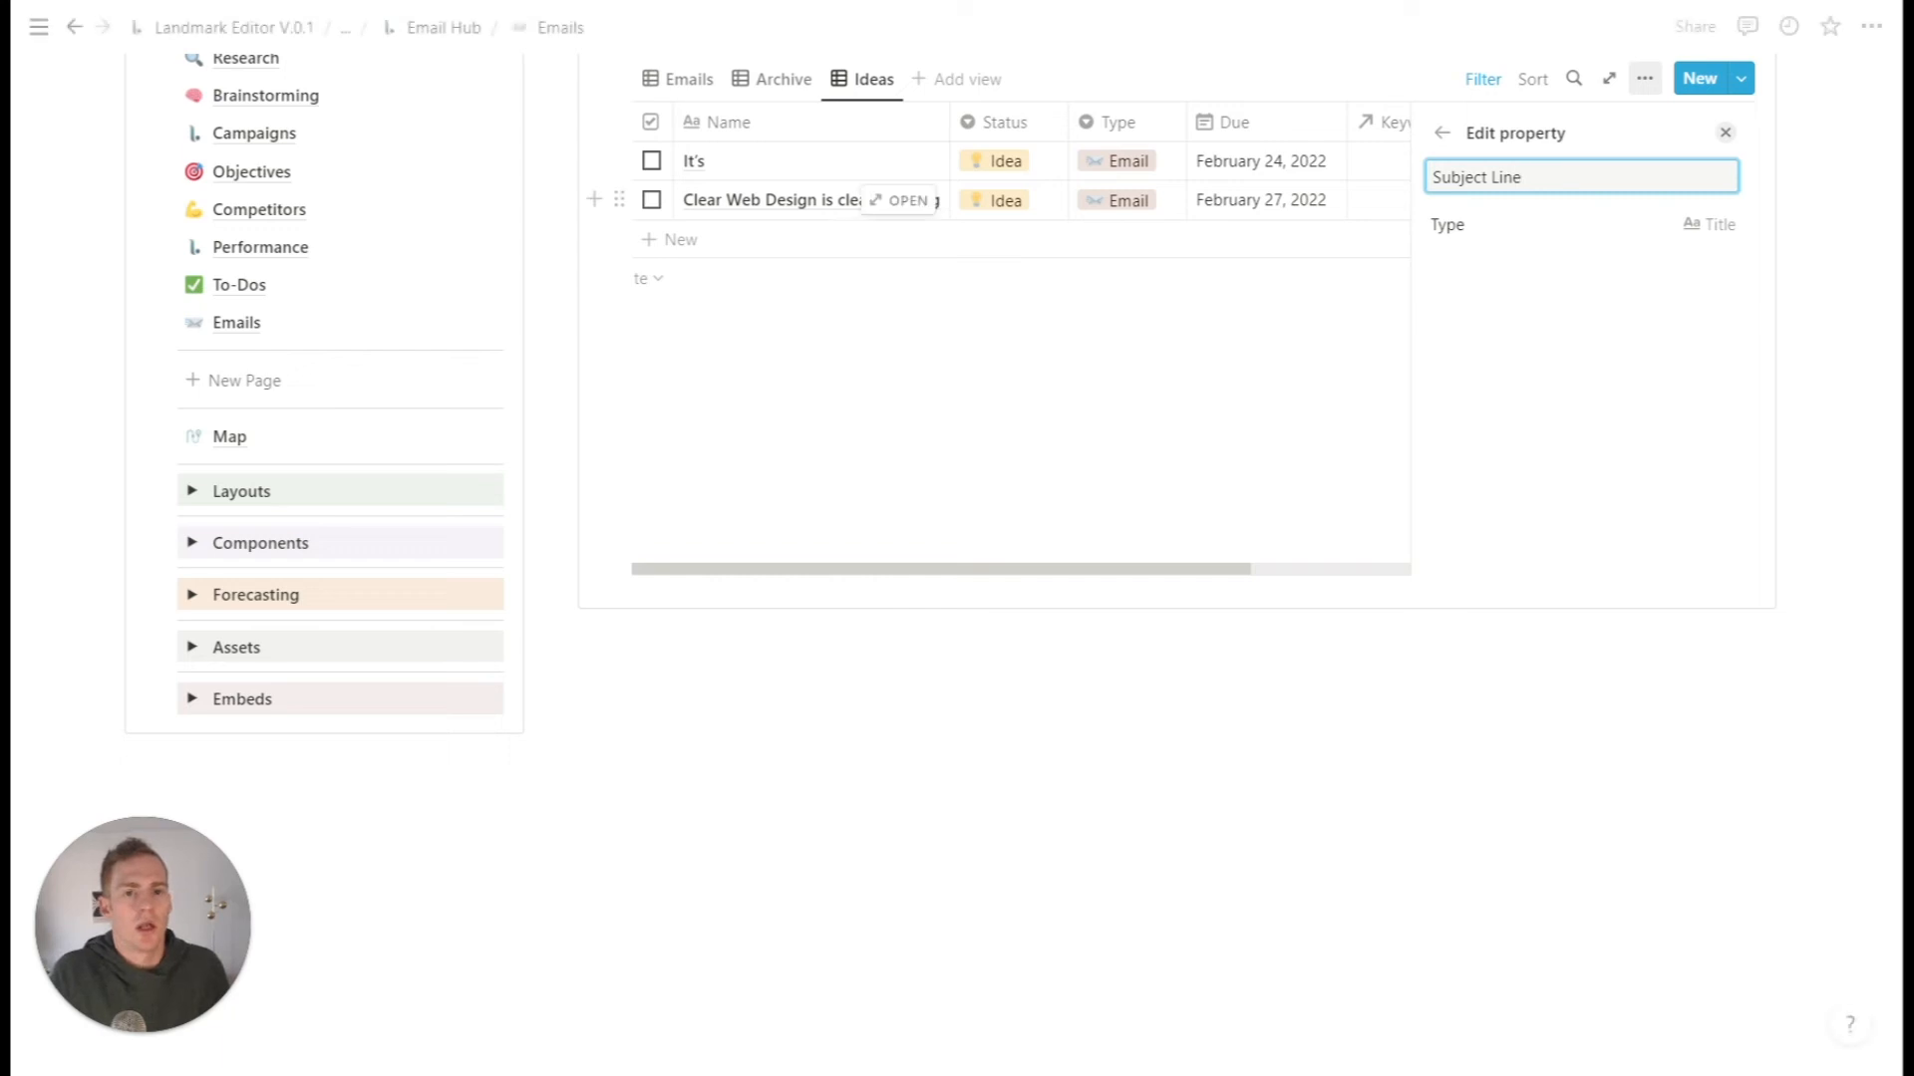
{"action": "left_click", "coordinate": [1442, 133]}
- Complete the first idea's subject line as "It's almost Easter!"
{"action": "left_click", "coordinate": [770, 158]}
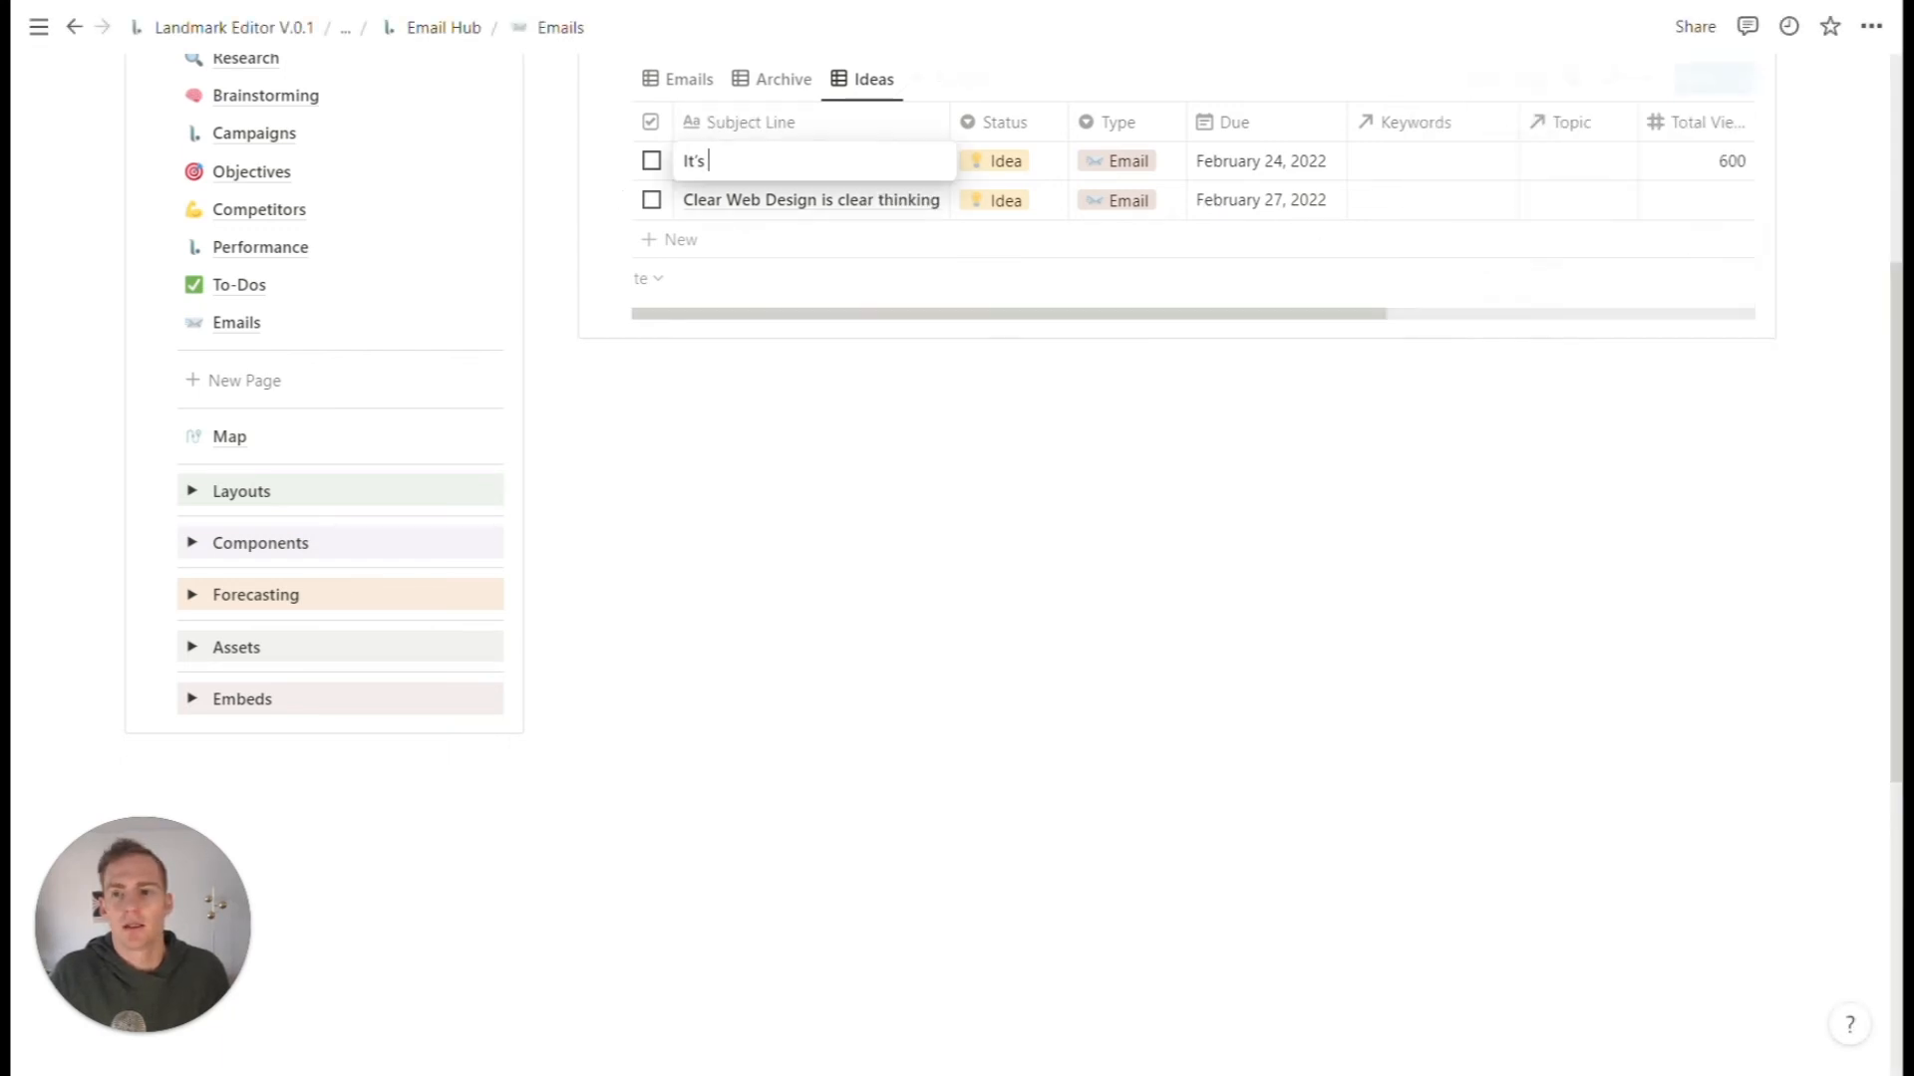
{"action": "type", "text": "almost Easter!"}
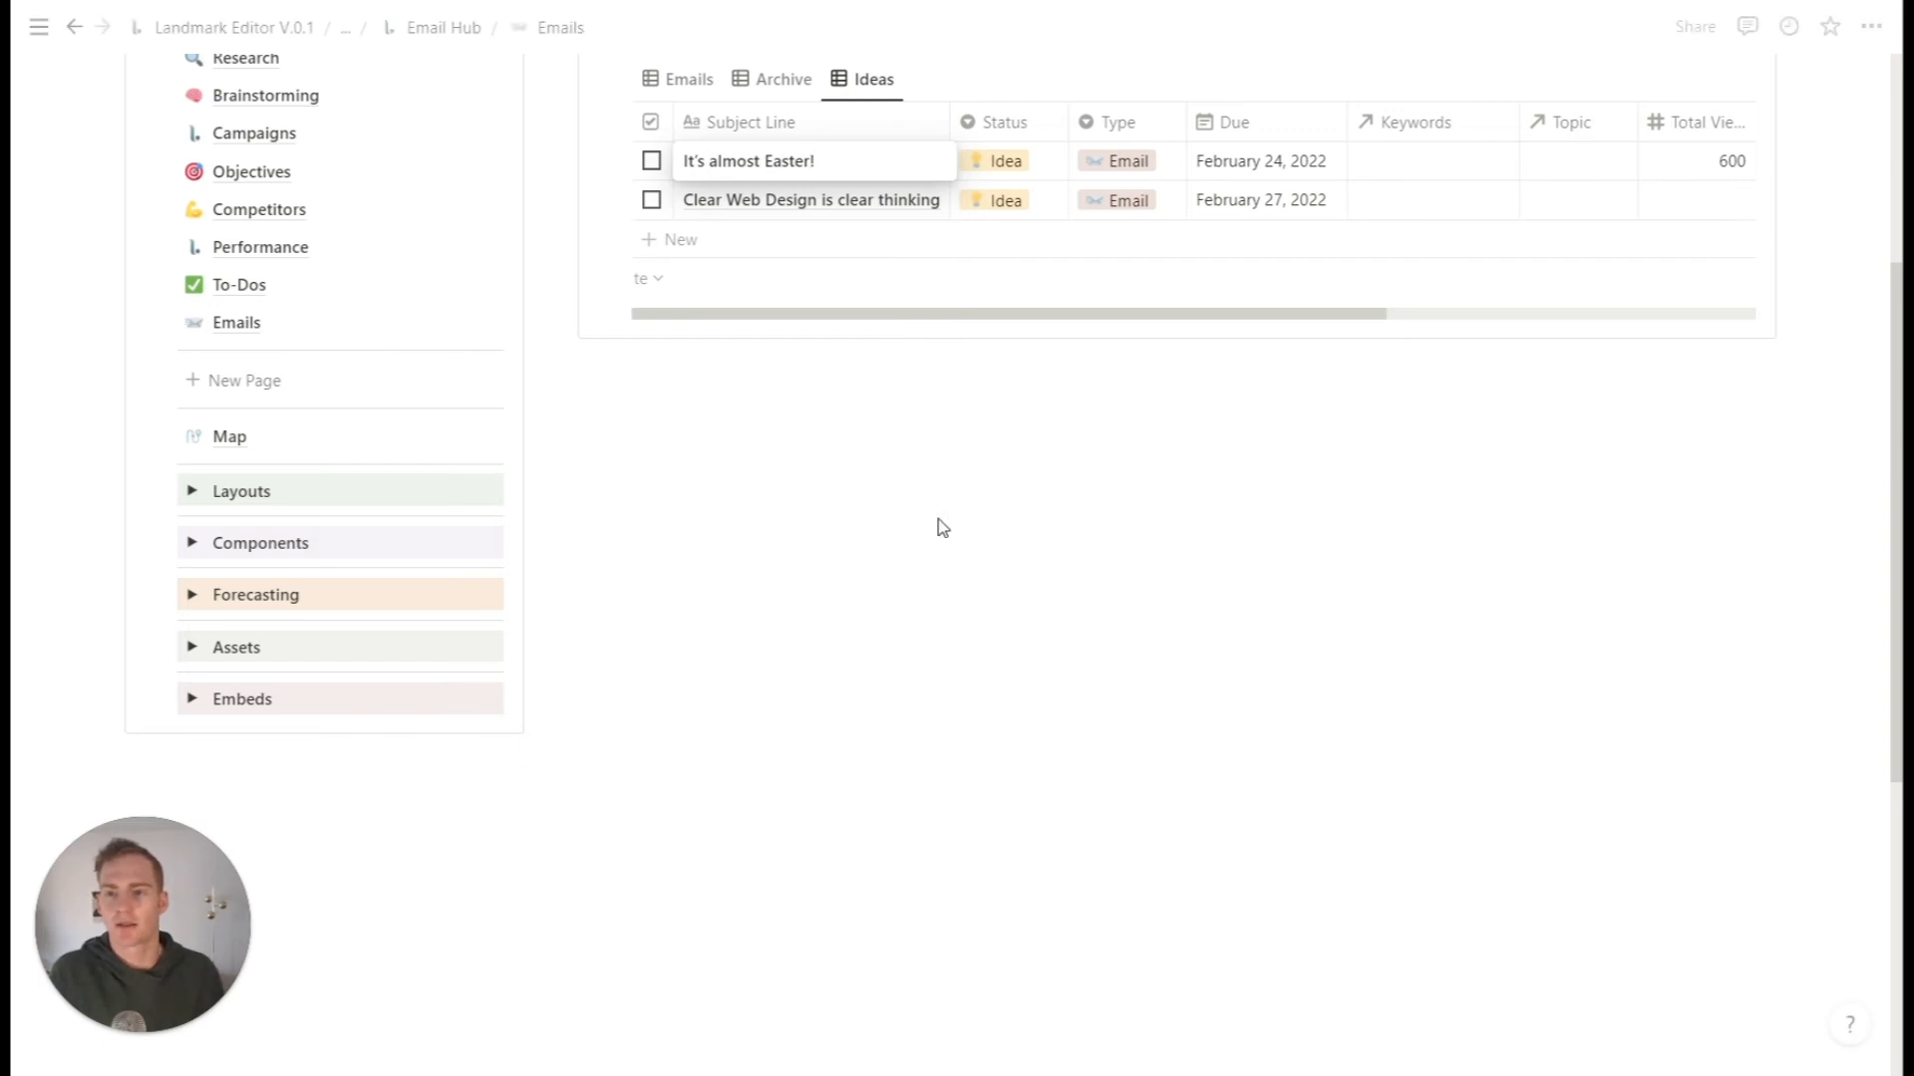
{"action": "key", "text": "Escape"}
{"action": "scroll", "coordinate": [547, 541], "scroll_direction": "up", "scroll_amount": 3}
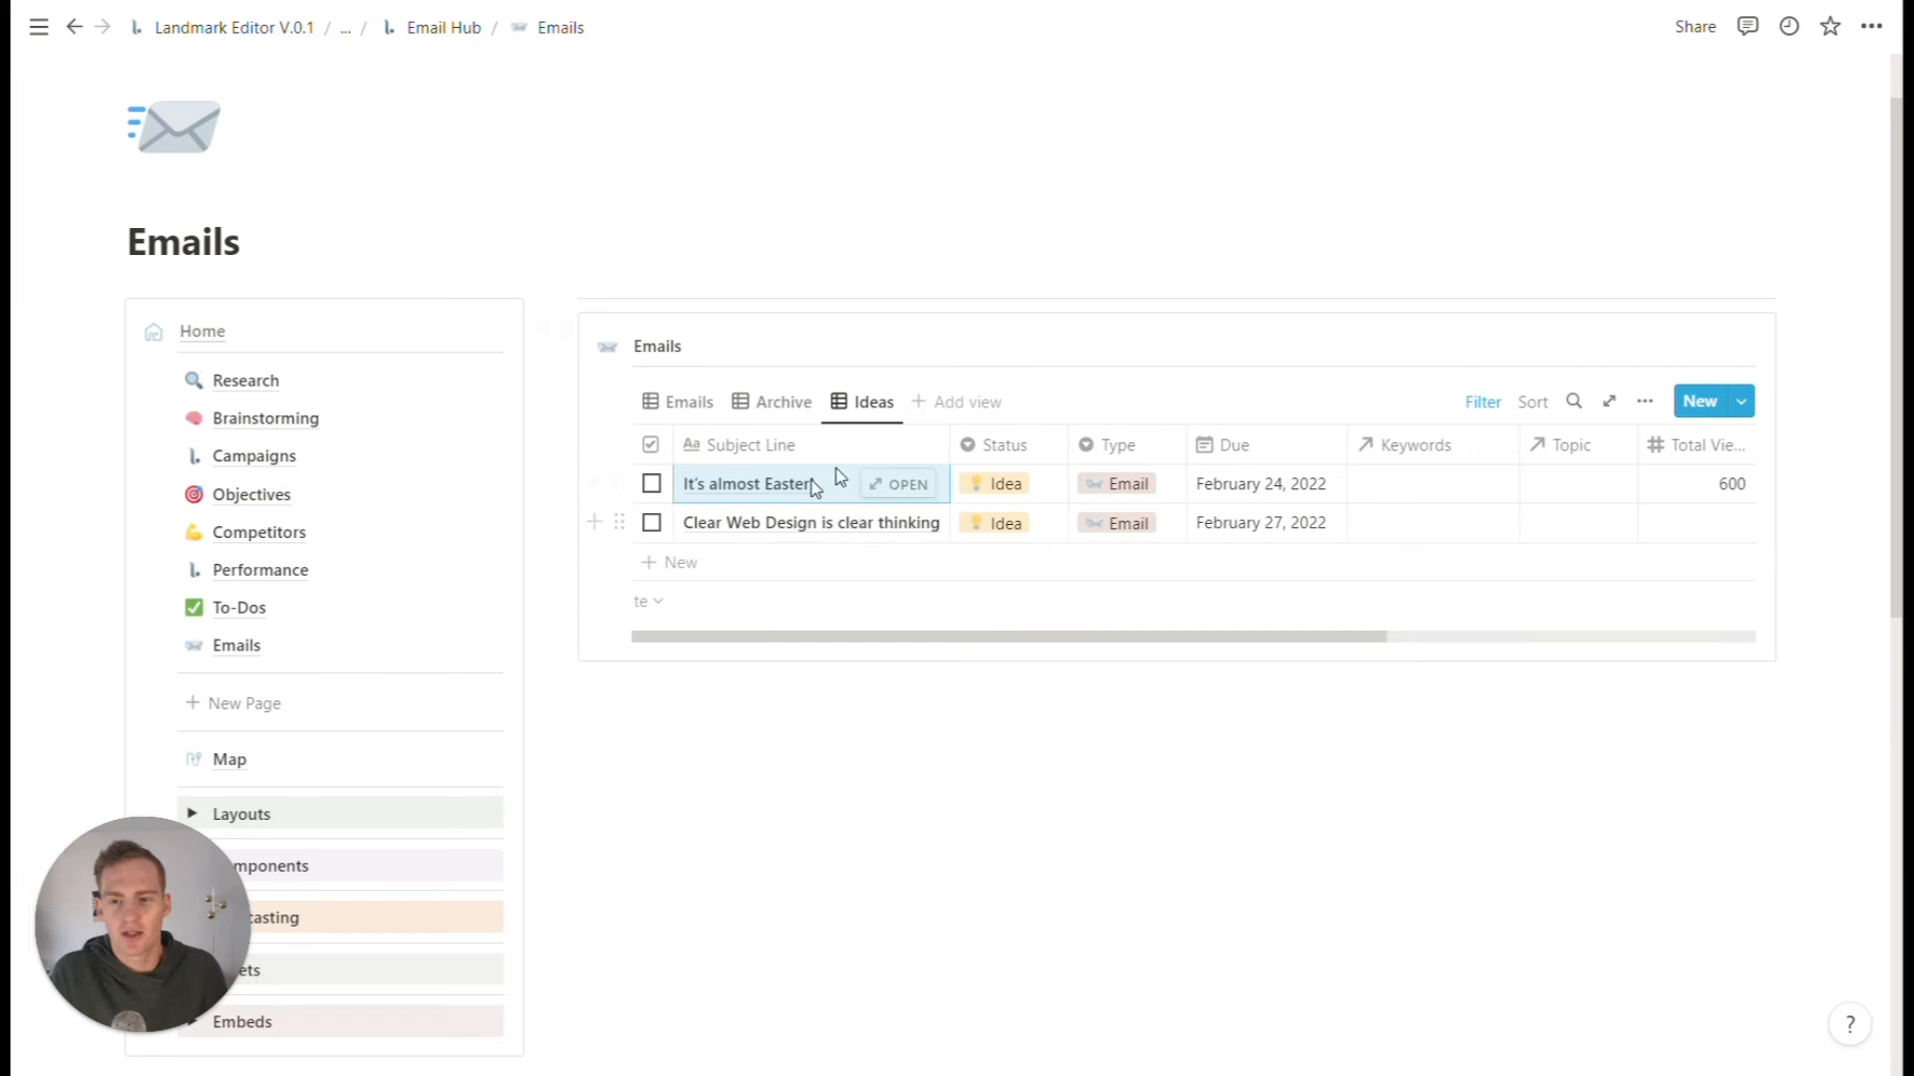
- Check the Status options of the "It's almost Easter!" idea without changing them, and return to the Emails view
{"action": "left_click", "coordinate": [1012, 486]}
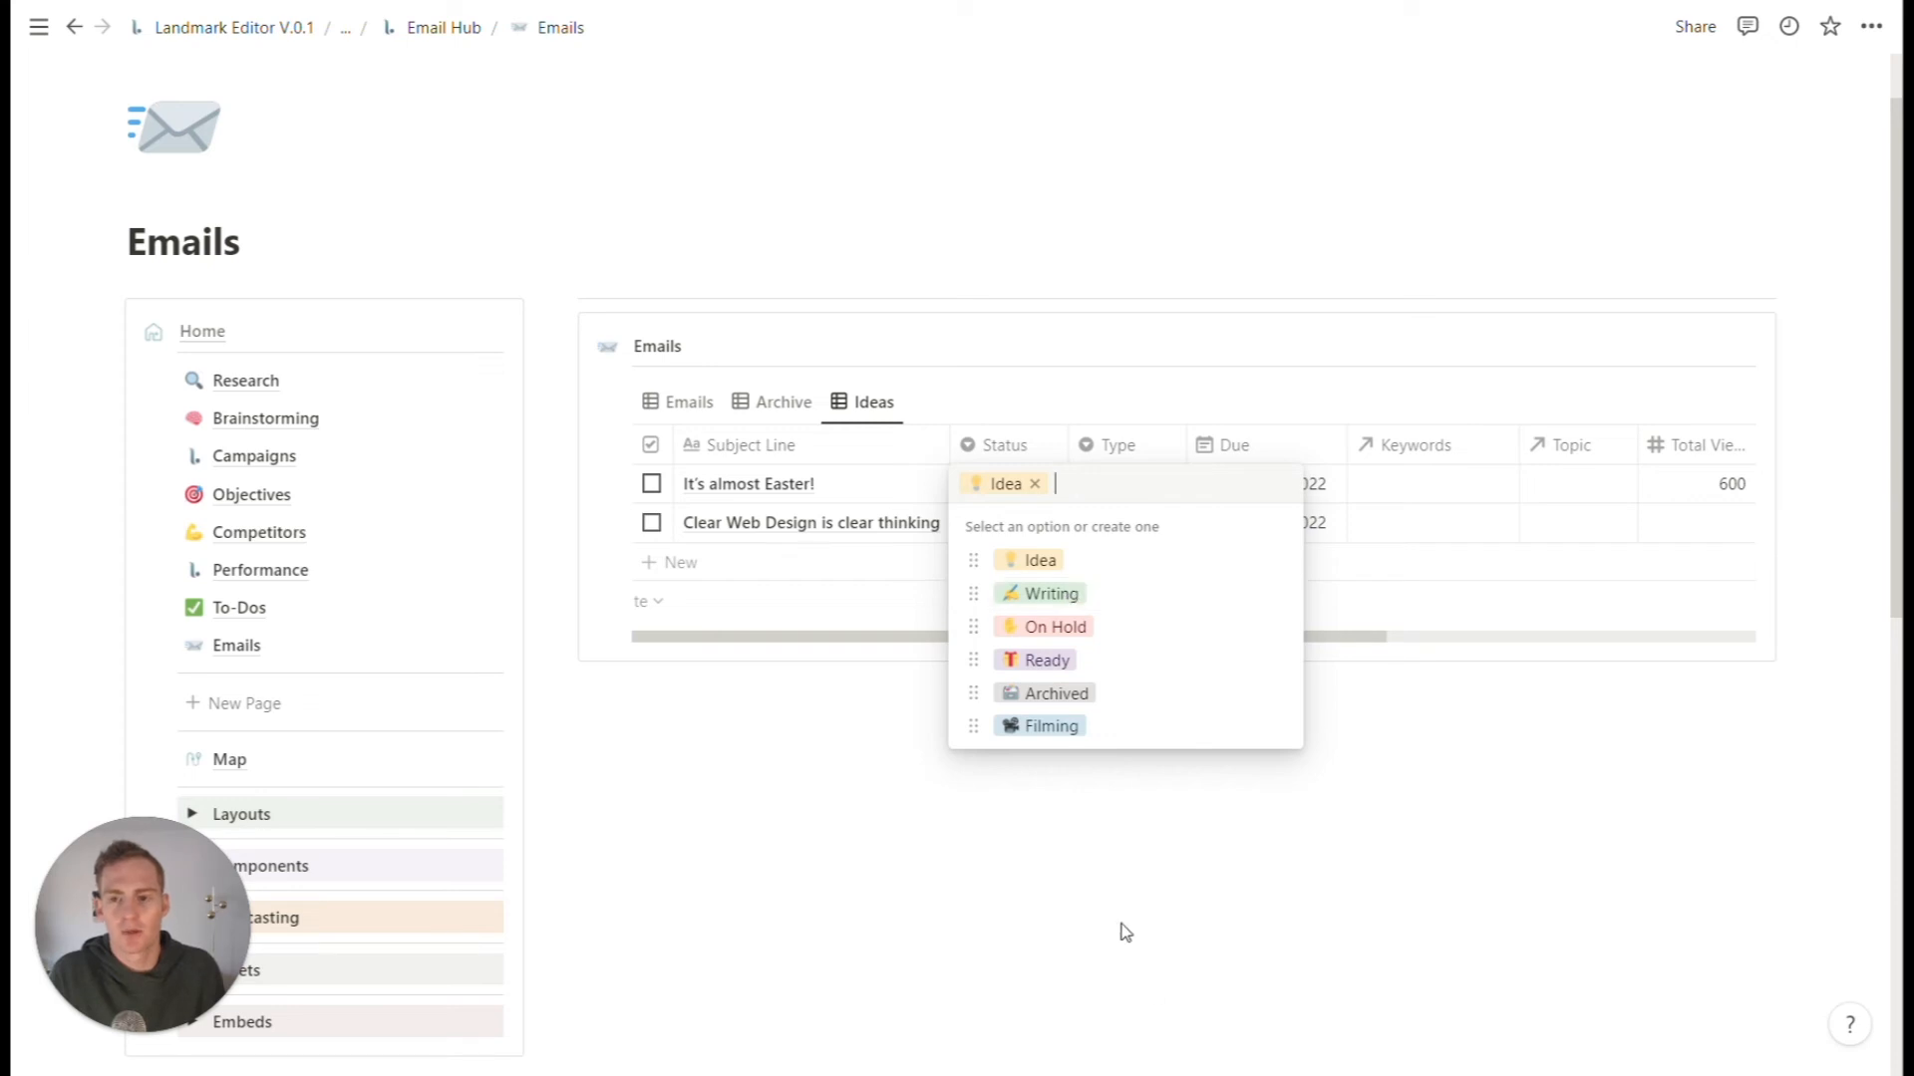
{"action": "key", "text": "Escape"}
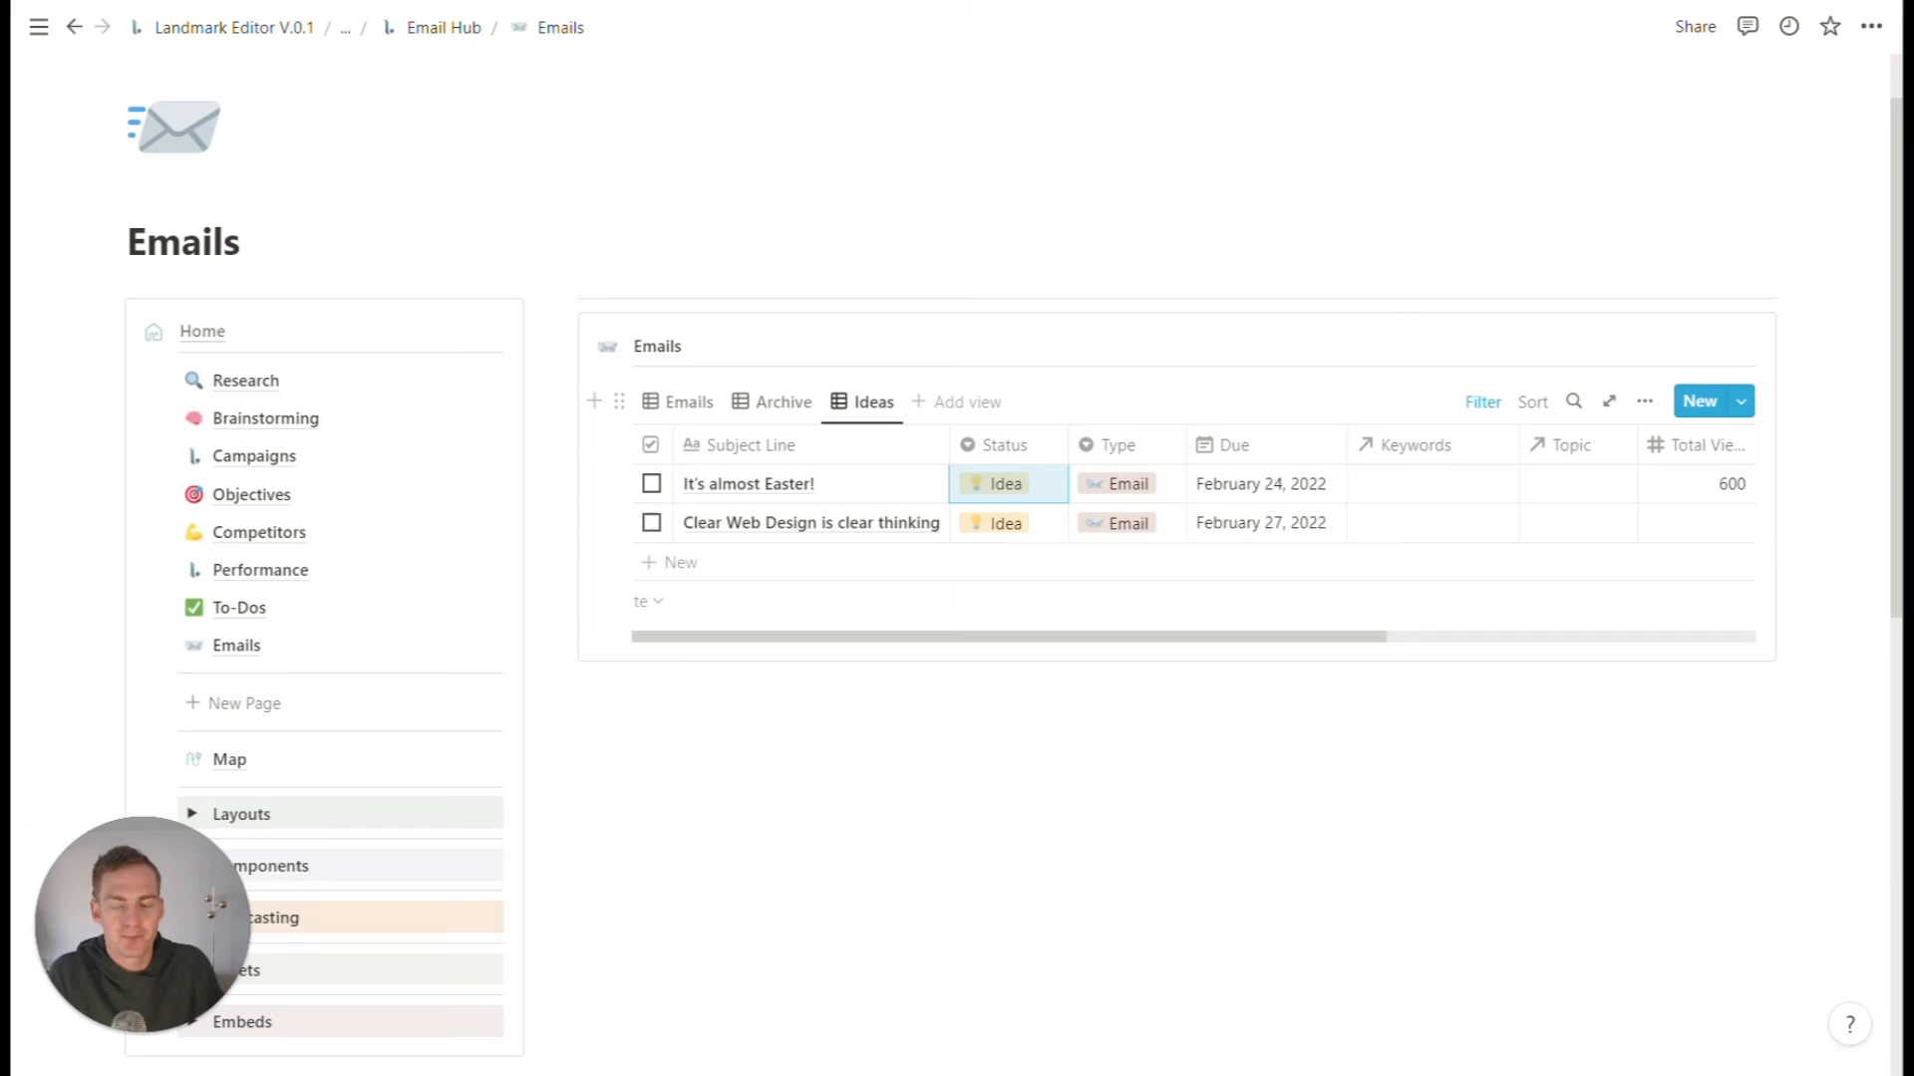
{"action": "left_click", "coordinate": [690, 403]}
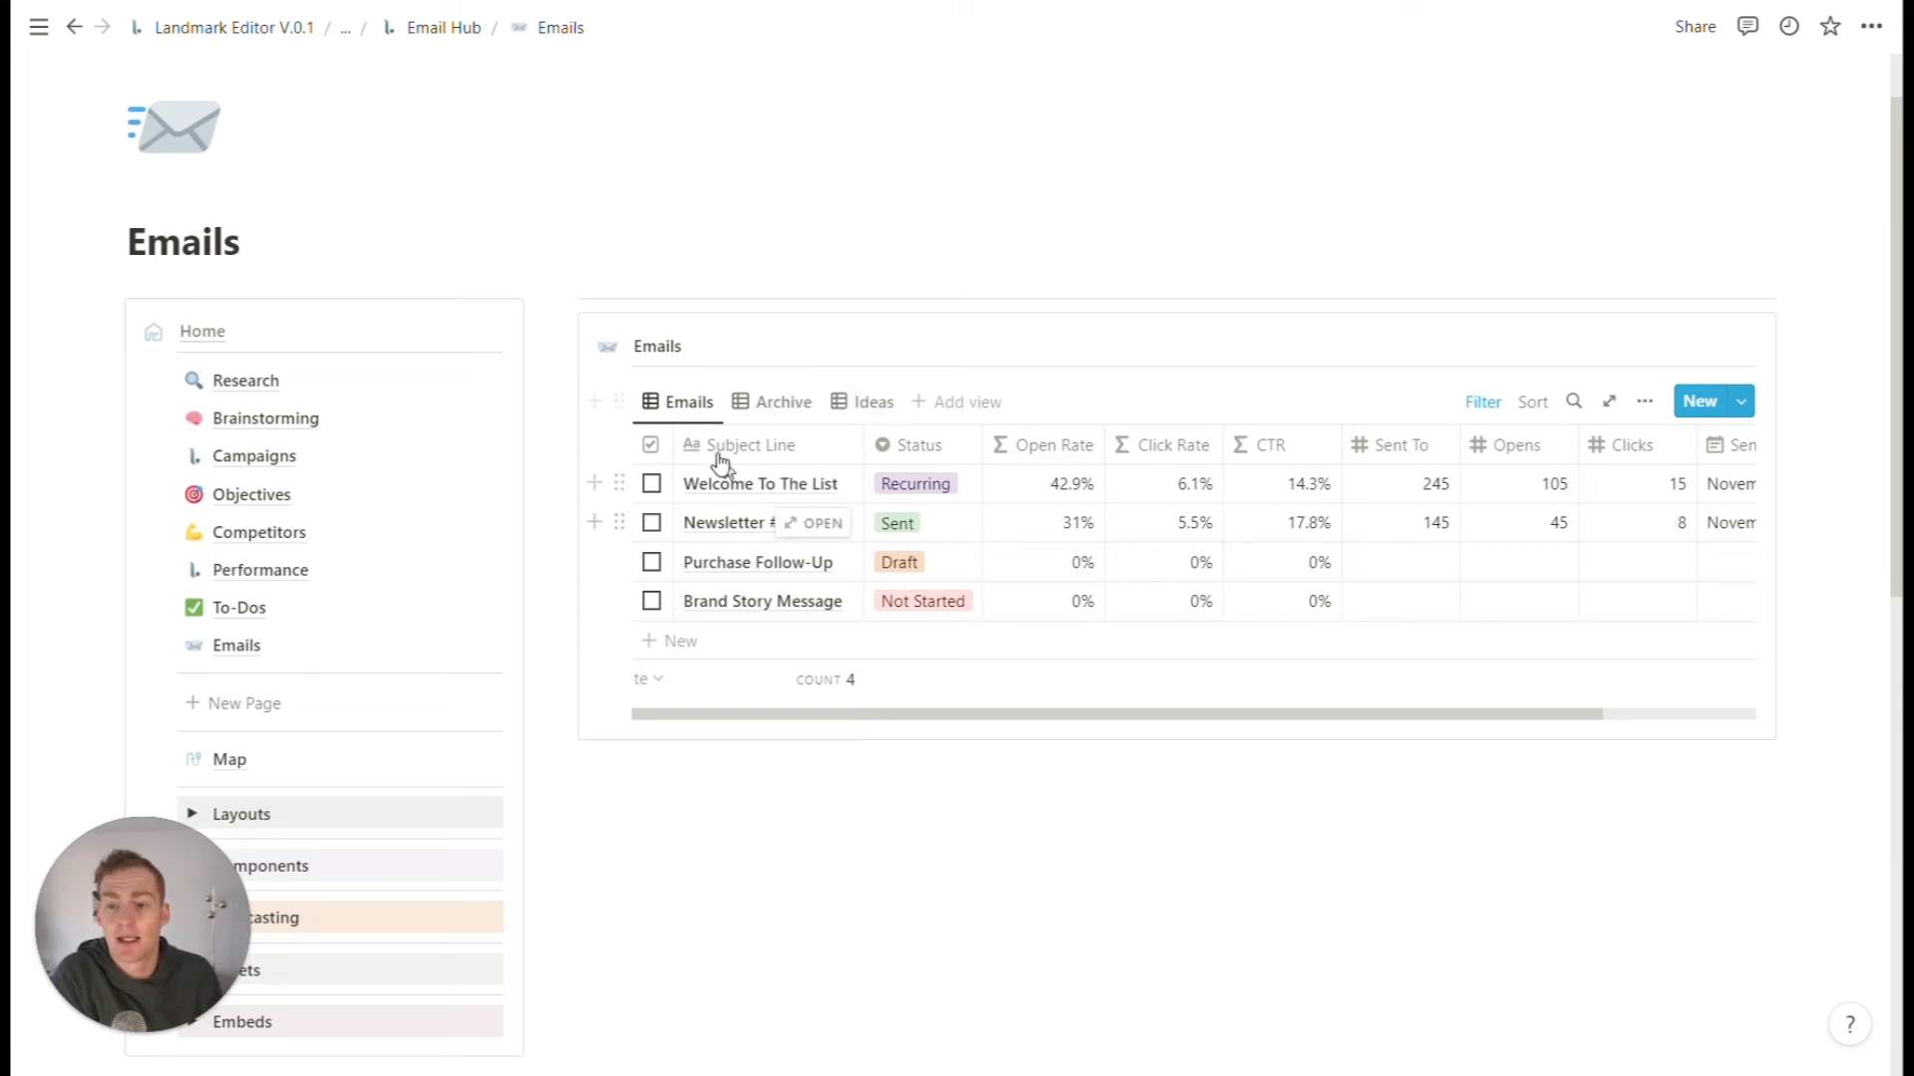
- Open Emails DB [V.0.1] from the Map page, examine its records, and return to the Map
{"action": "scroll", "coordinate": [406, 624], "scroll_direction": "down", "scroll_amount": 3}
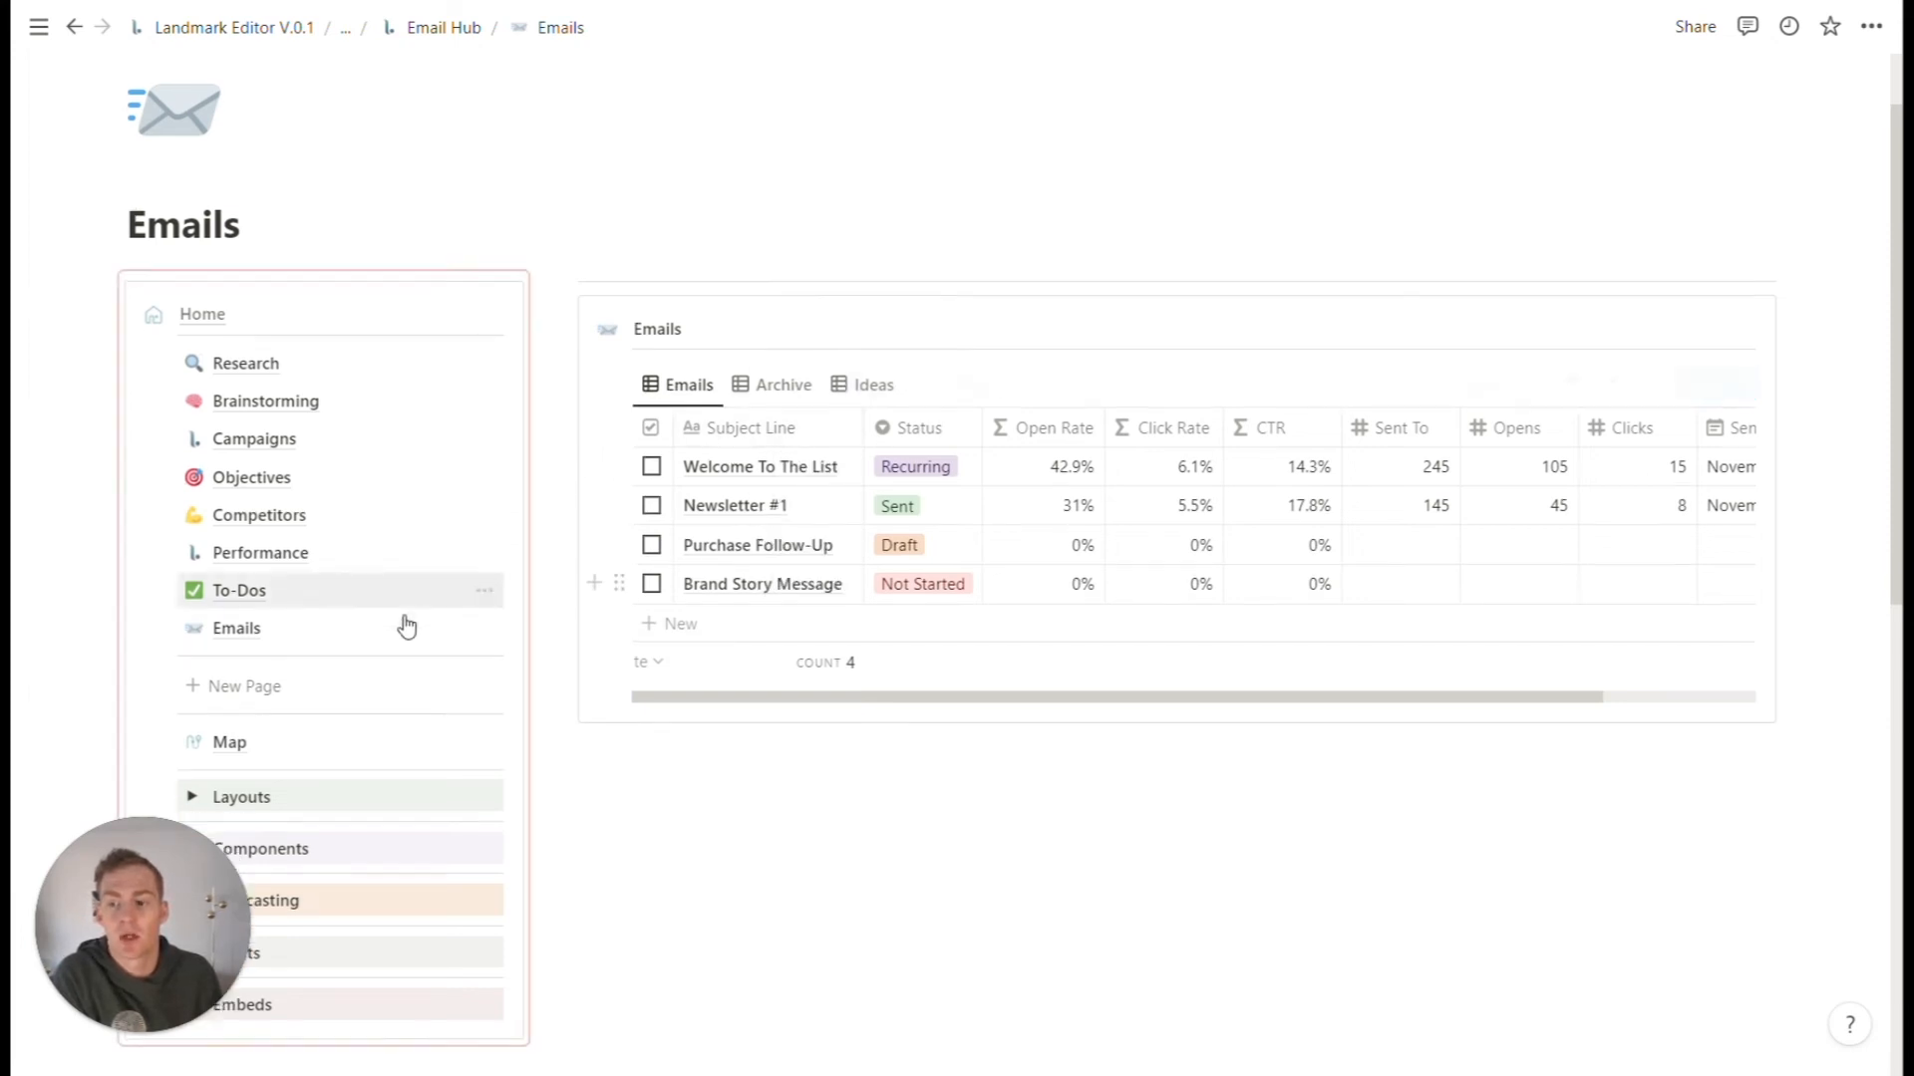
{"action": "left_click", "coordinate": [249, 759]}
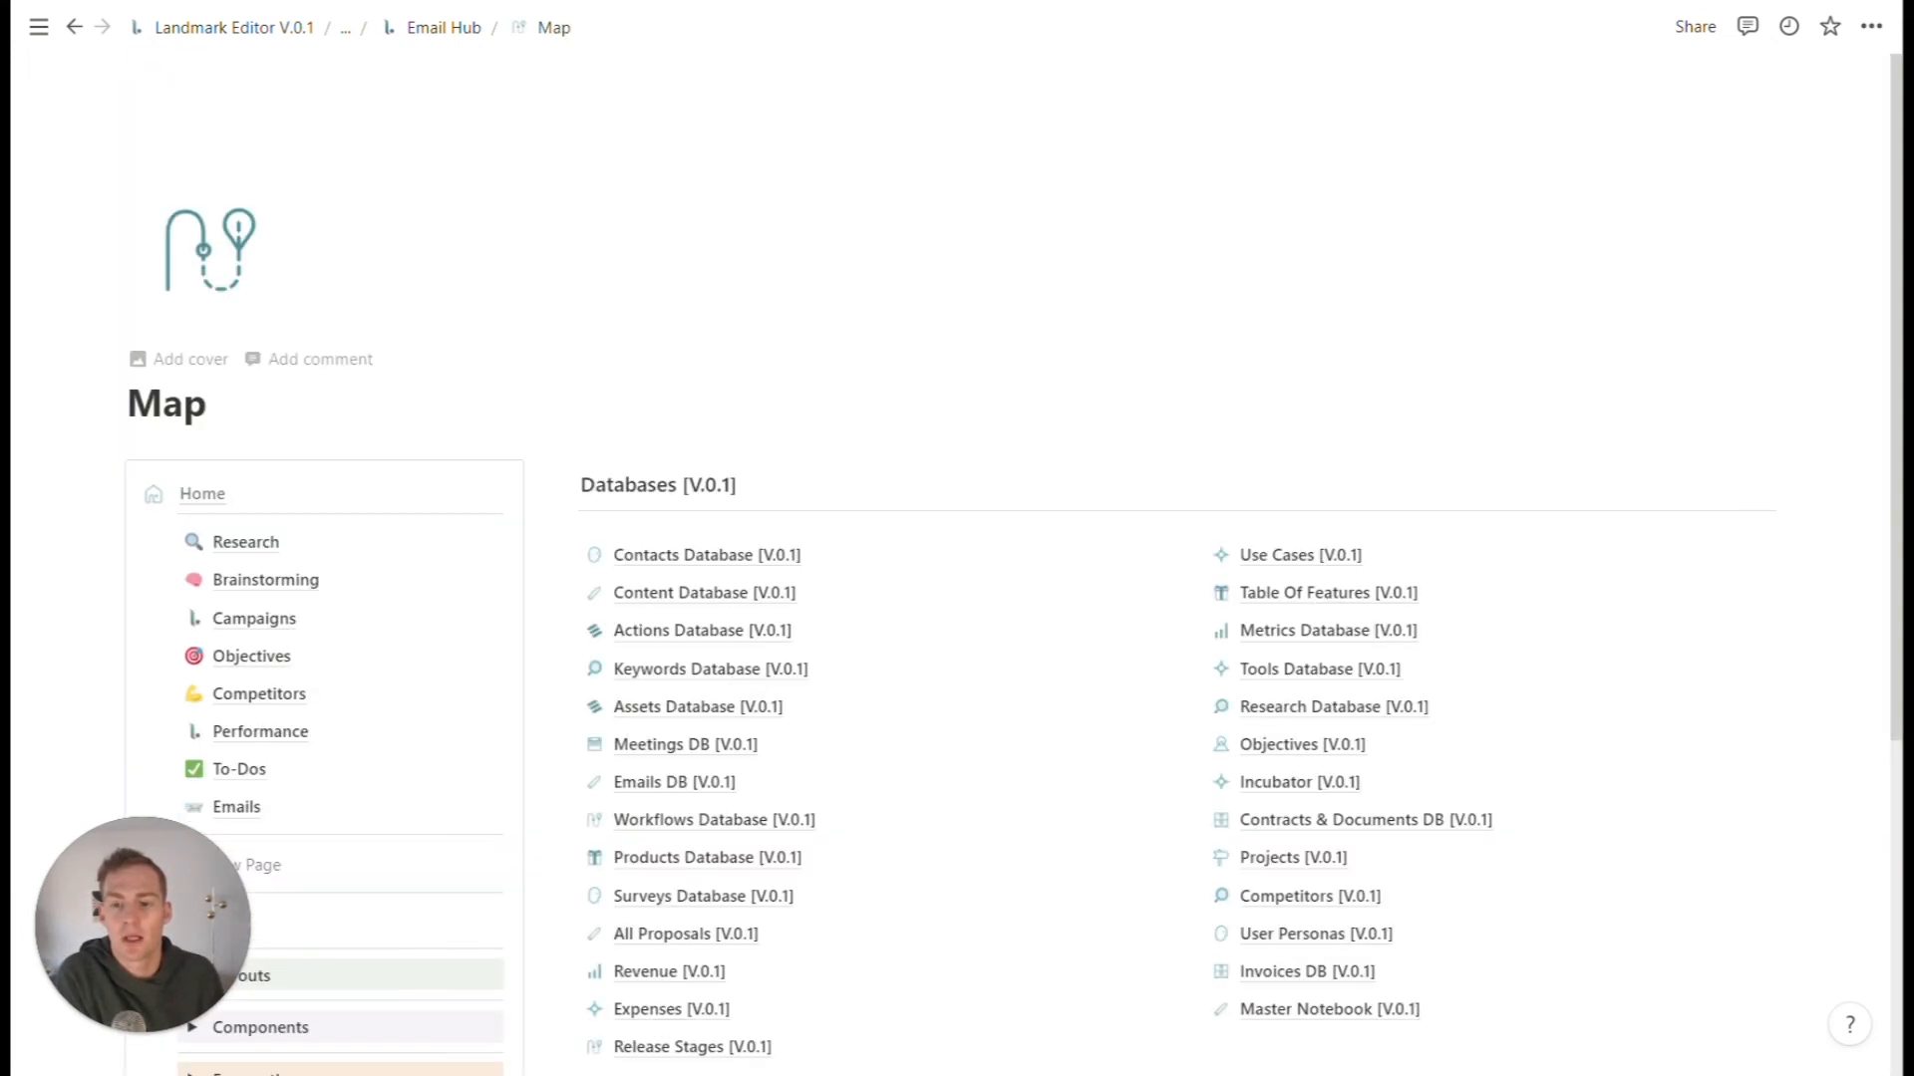
{"action": "scroll", "coordinate": [1355, 399], "scroll_direction": "down", "scroll_amount": 2}
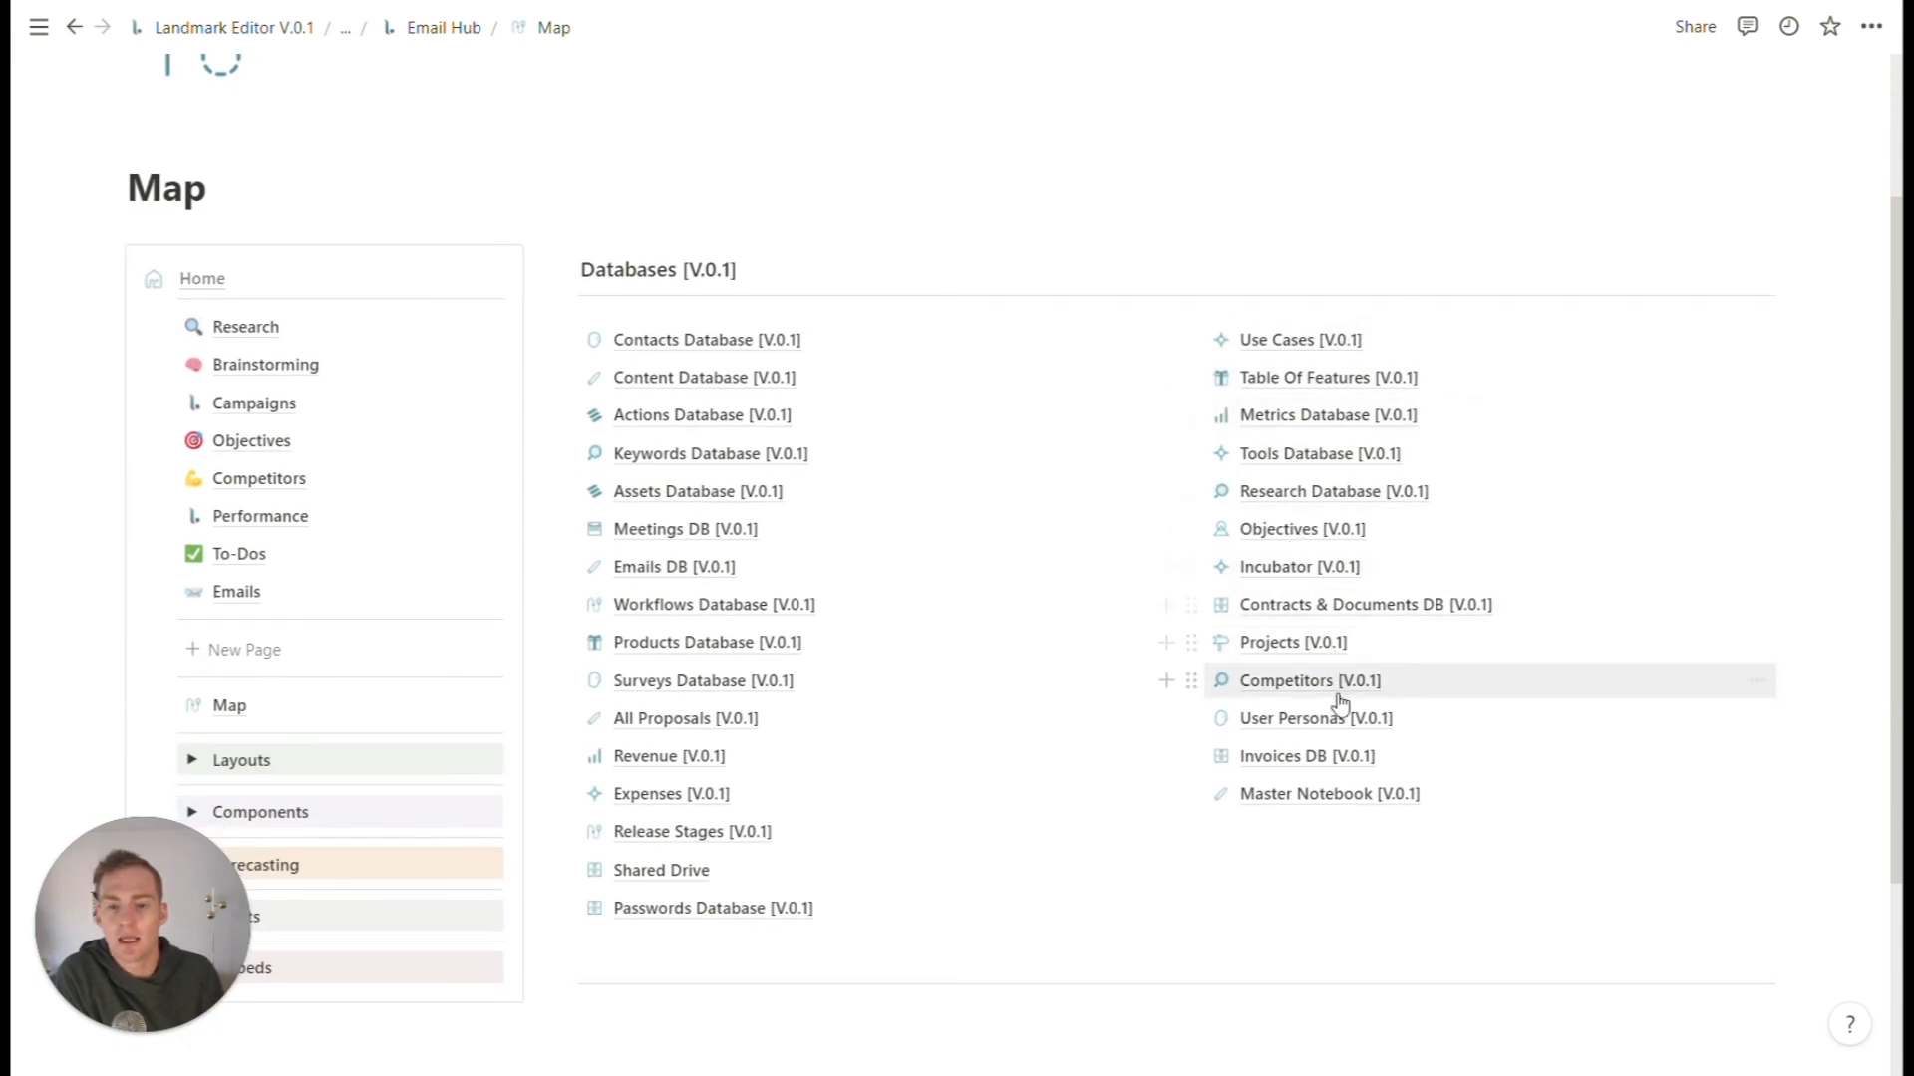
{"action": "left_click", "coordinate": [655, 569]}
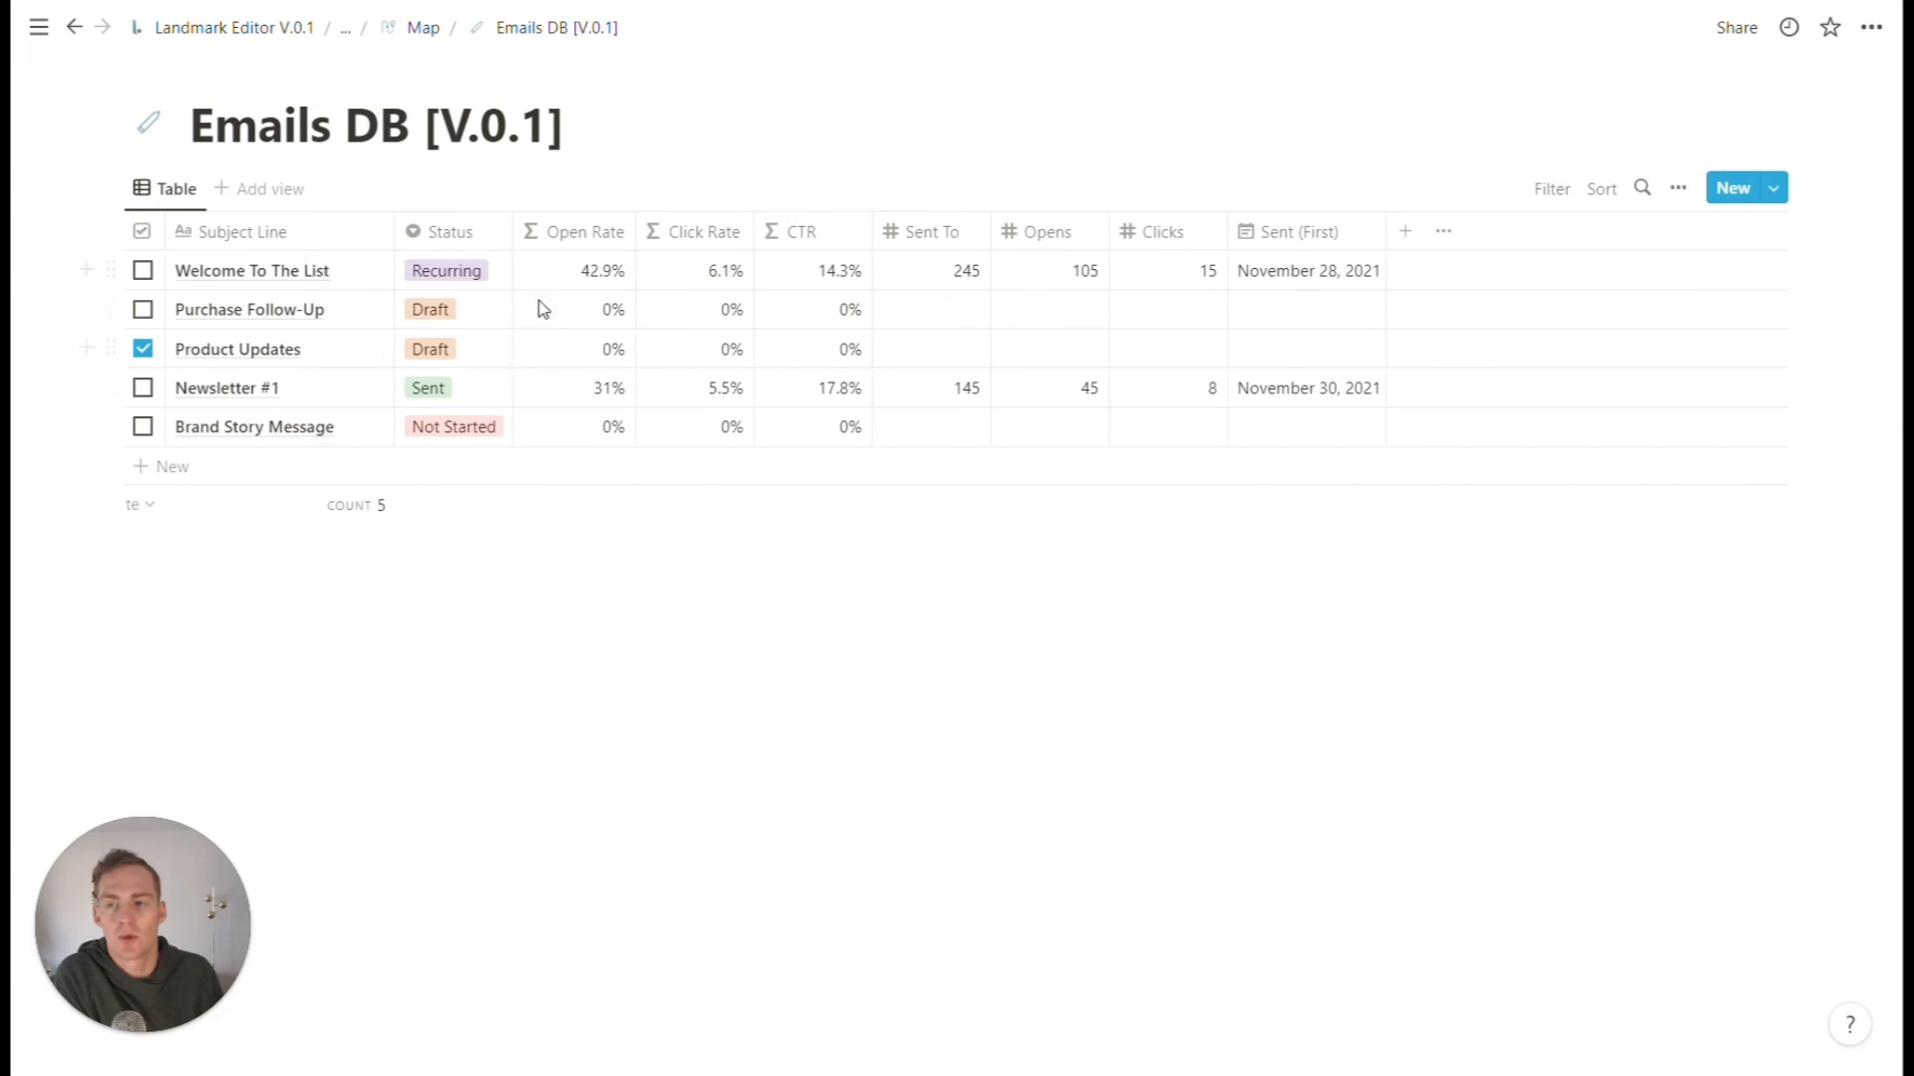
{"action": "left_click", "coordinate": [393, 30]}
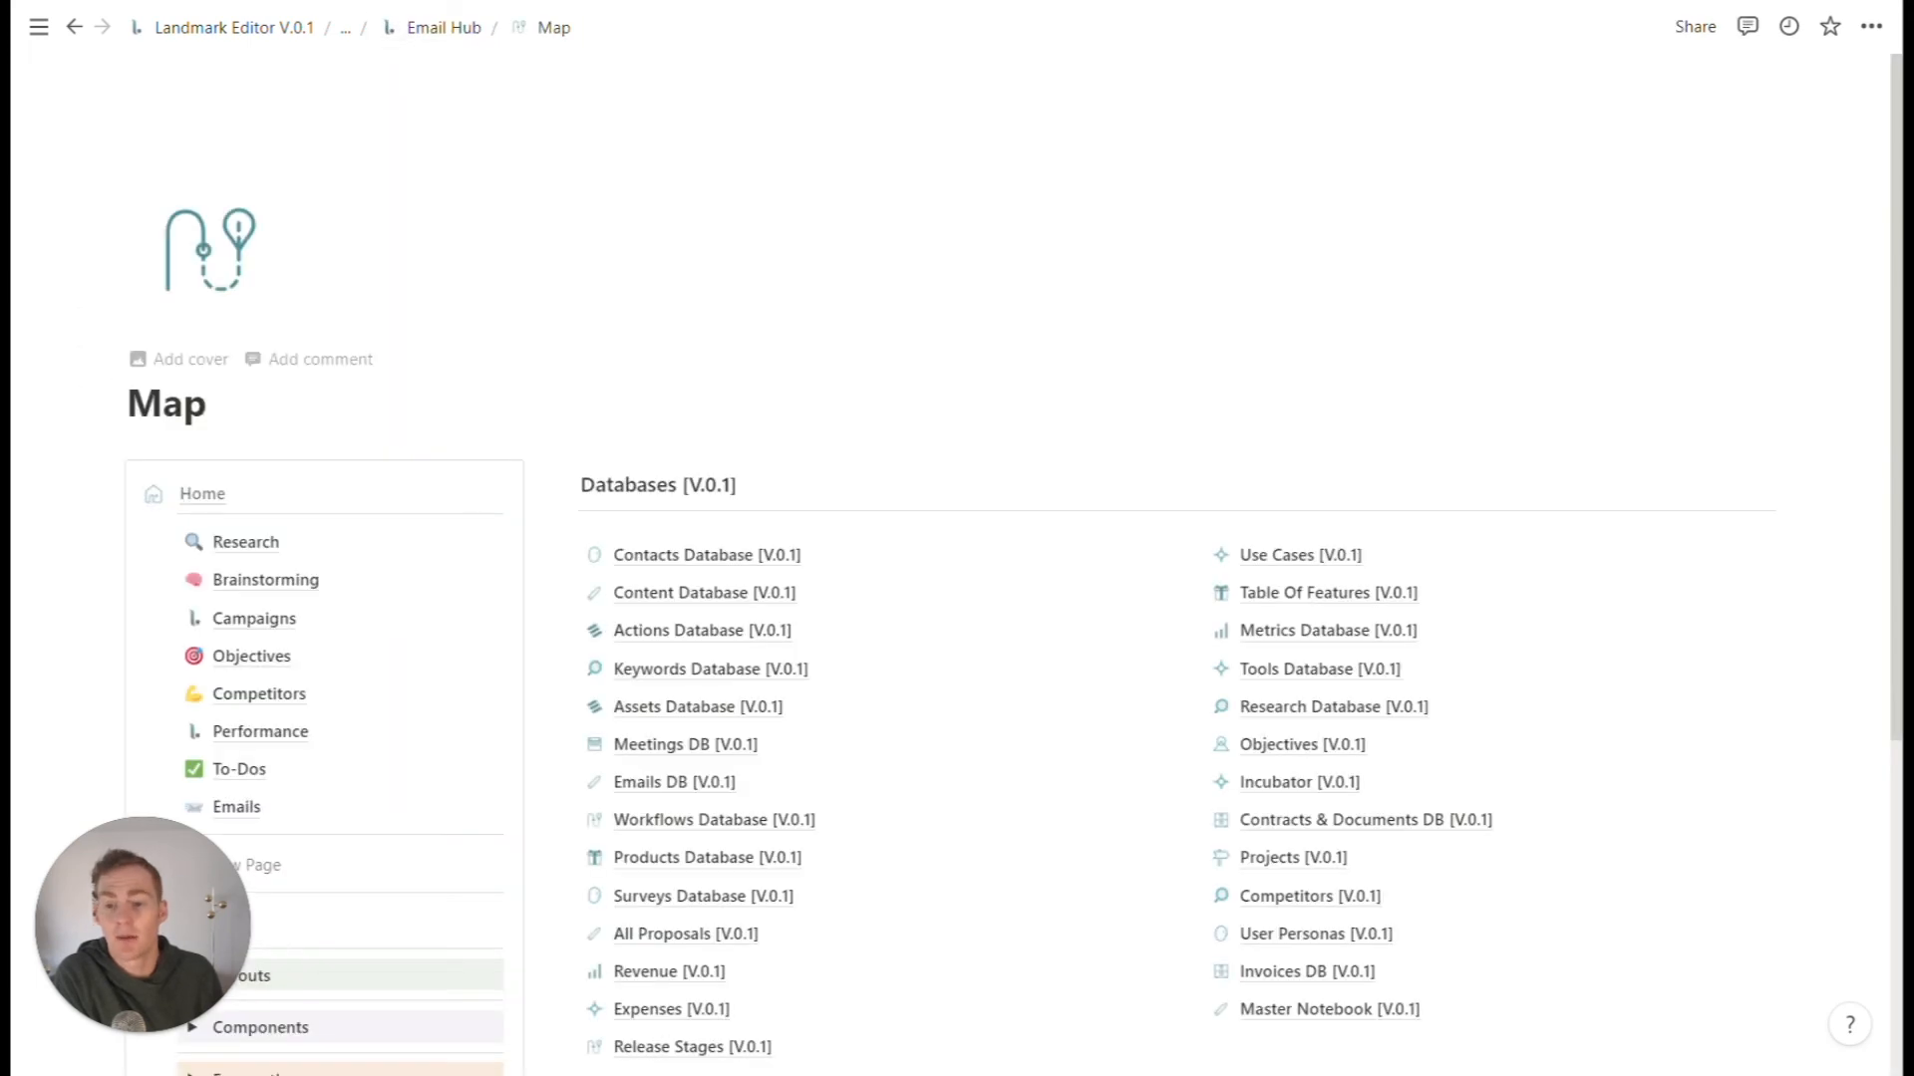
- Open Content Database [V.0.1], check its Type options without changing them, and go back to the Email Hub home page
{"action": "scroll", "coordinate": [986, 410], "scroll_direction": "down", "scroll_amount": 3}
{"action": "left_click", "coordinate": [735, 282]}
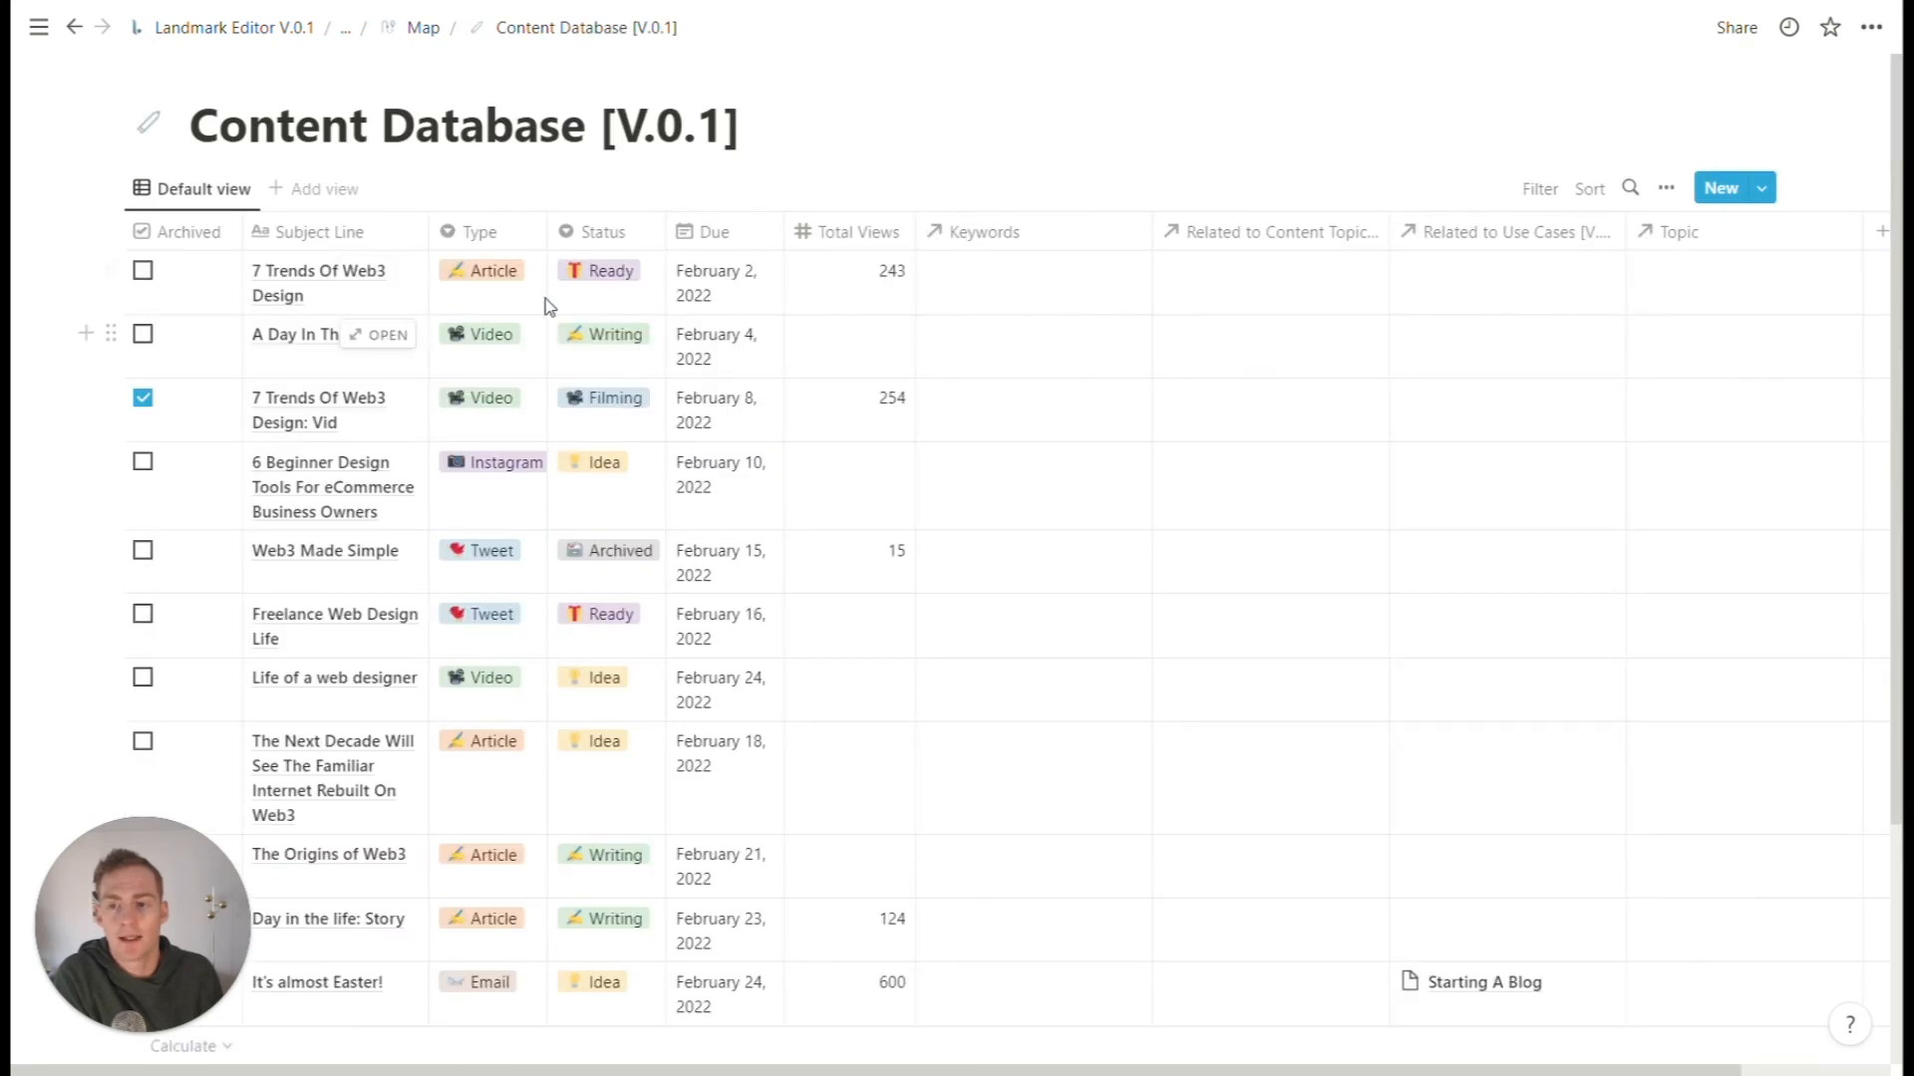
{"action": "left_click", "coordinate": [493, 291]}
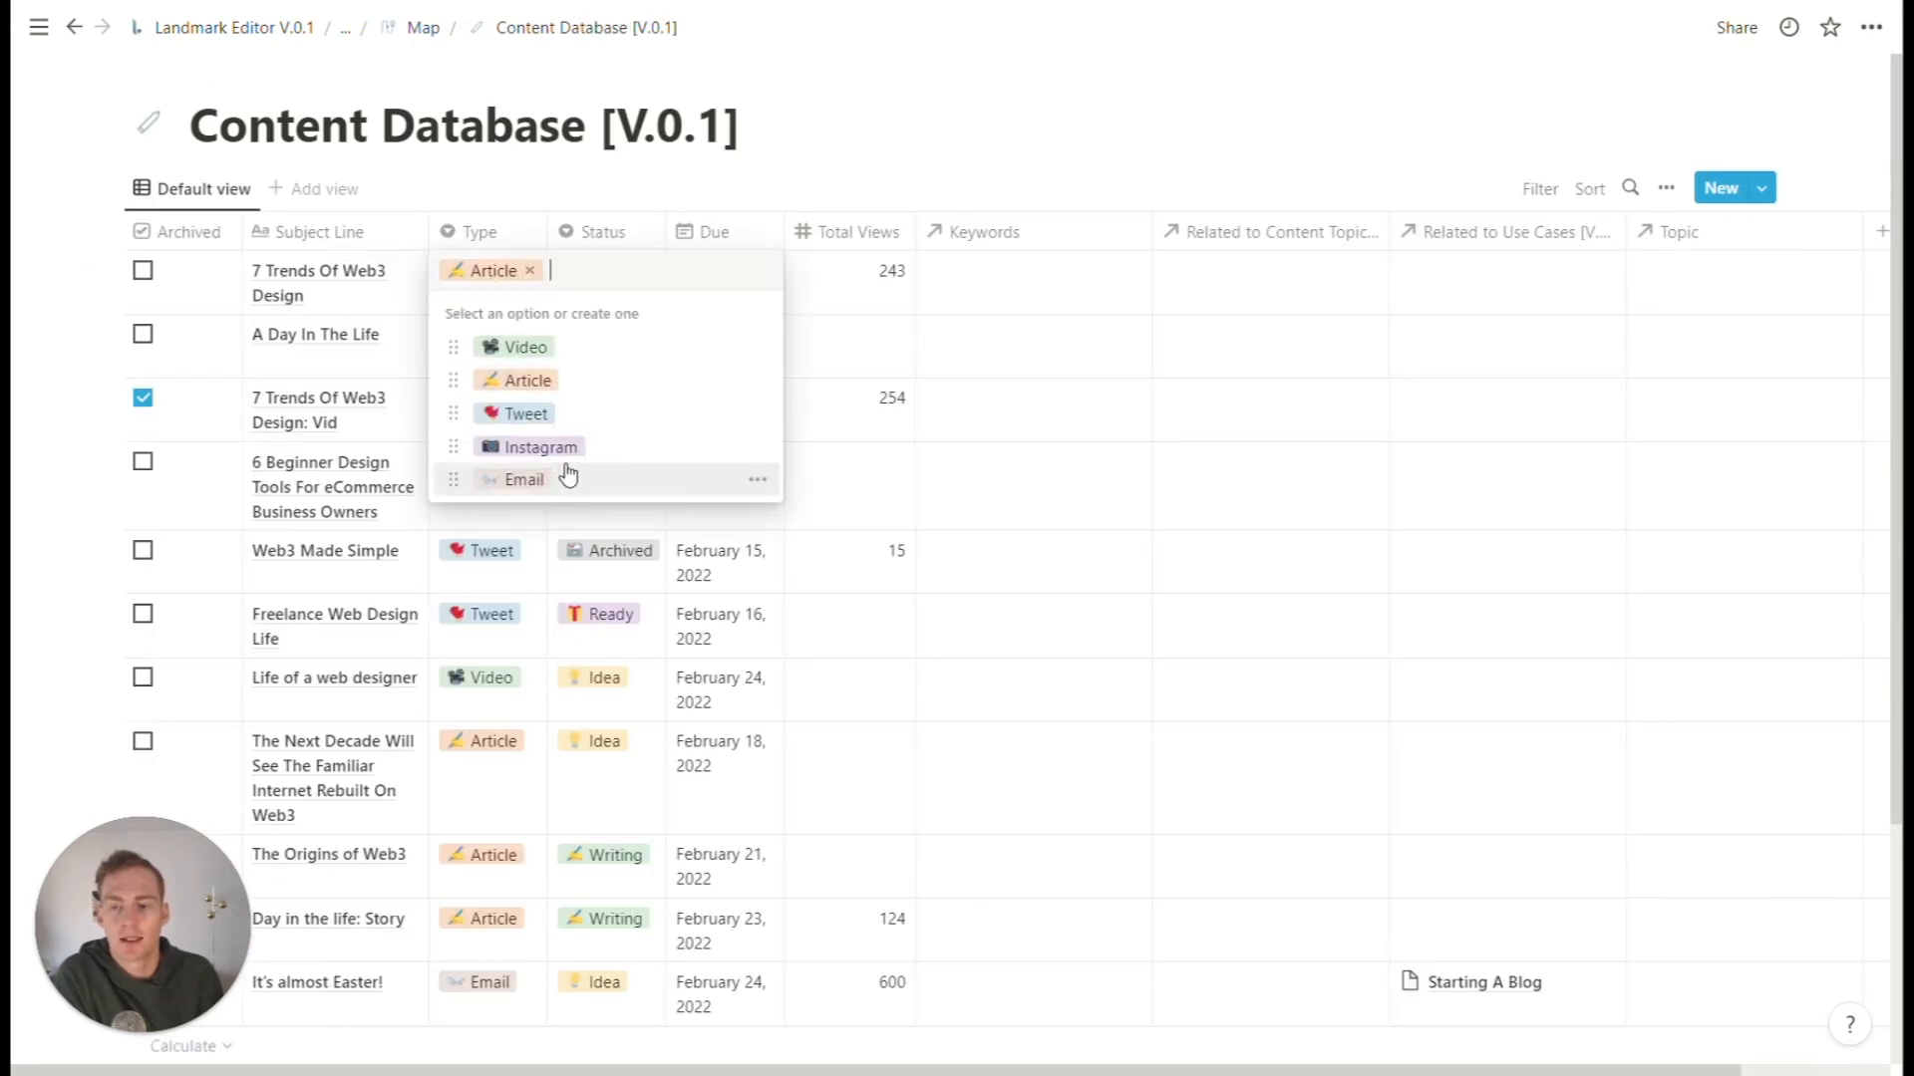
{"action": "left_click", "coordinate": [630, 141]}
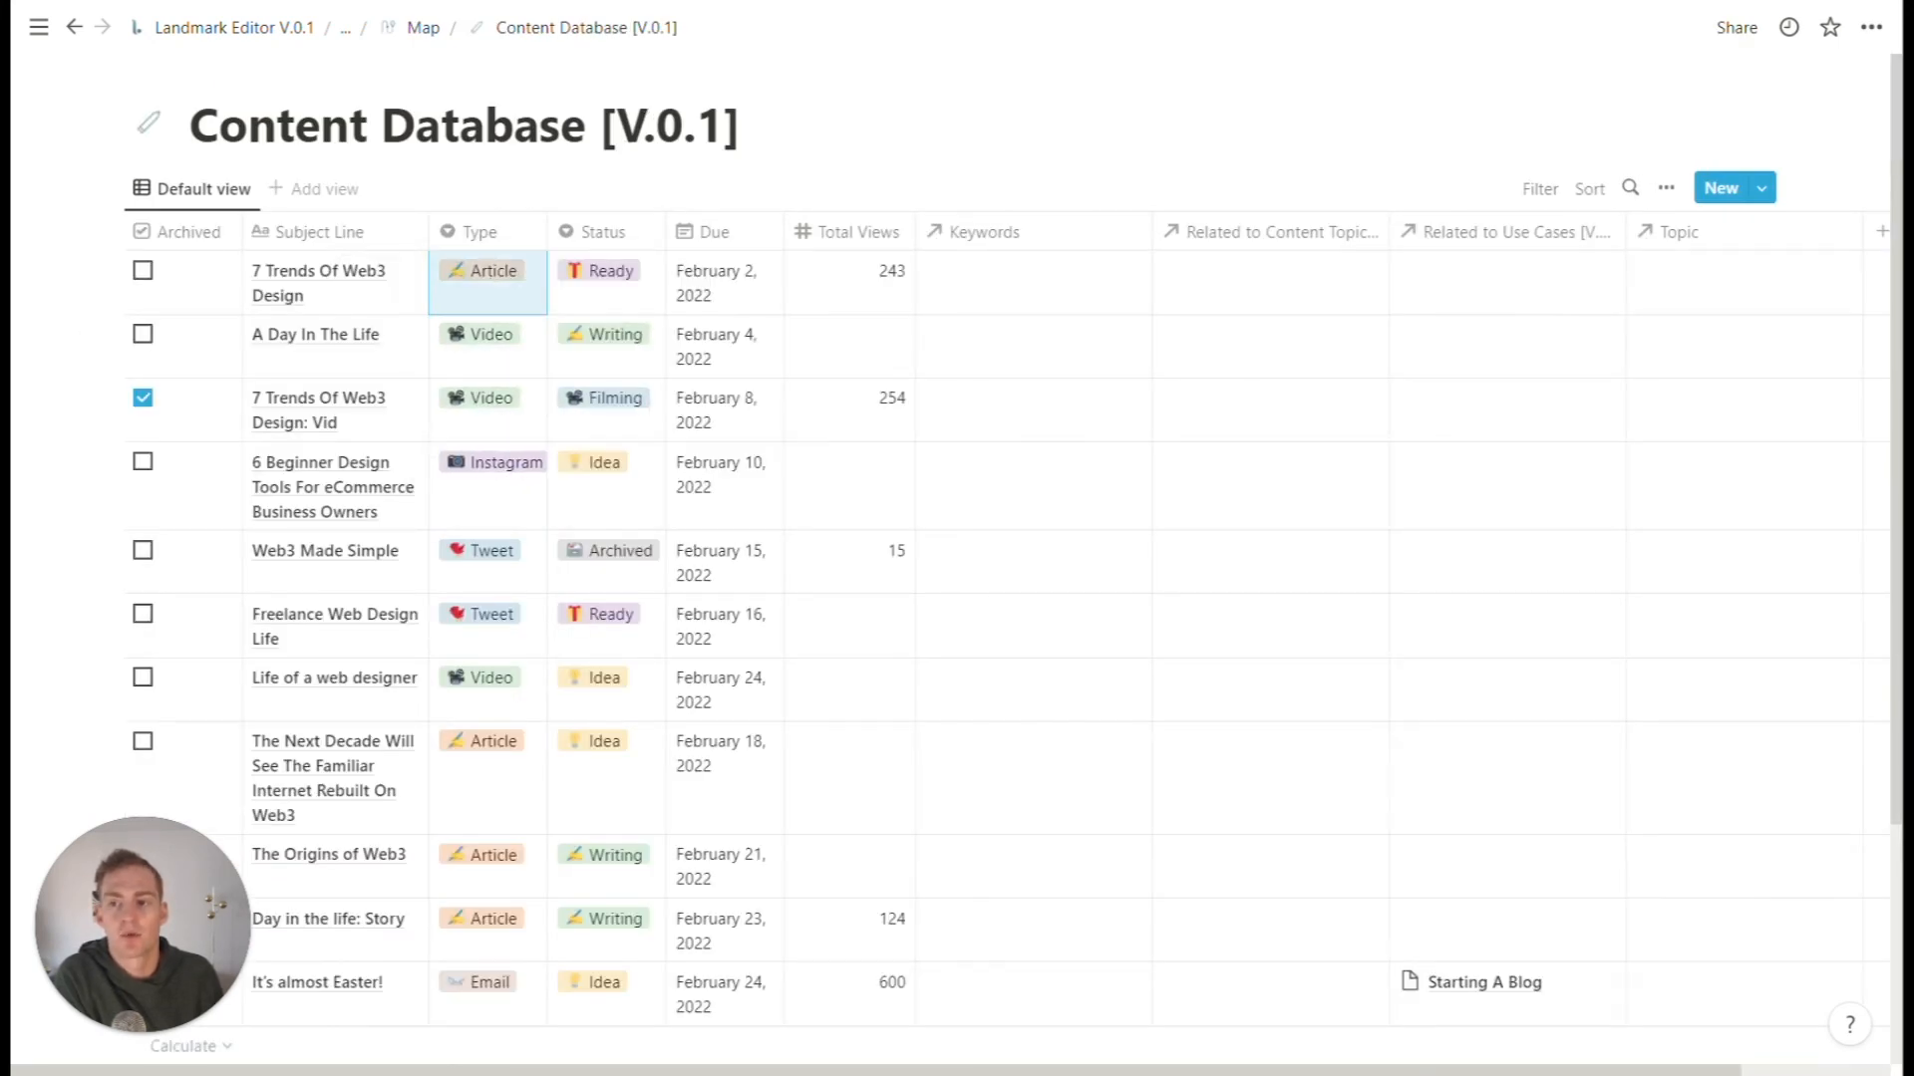
{"action": "left_click", "coordinate": [419, 27]}
{"action": "left_click", "coordinate": [419, 30]}
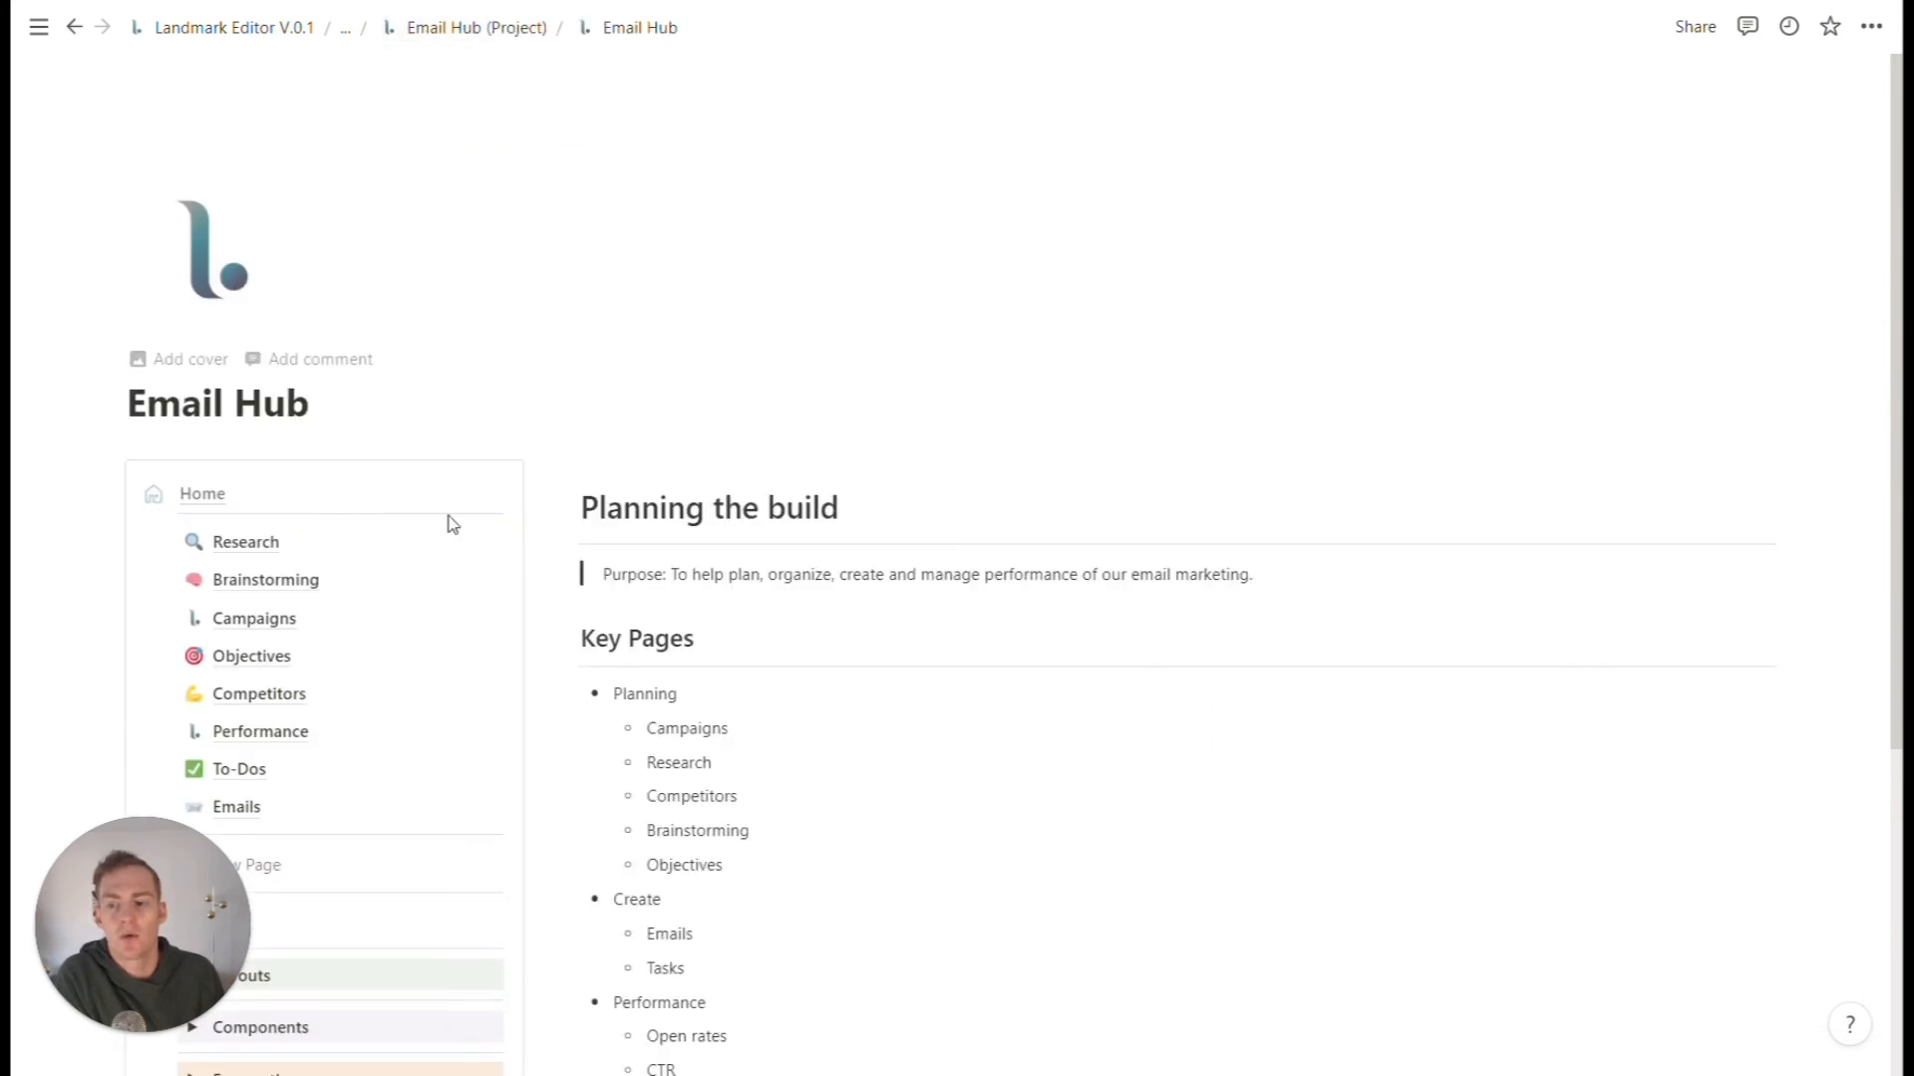
- Open the Emails page and compare the records in its Emails view with those in its Ideas view
{"action": "scroll", "coordinate": [398, 538], "scroll_direction": "down", "scroll_amount": 1}
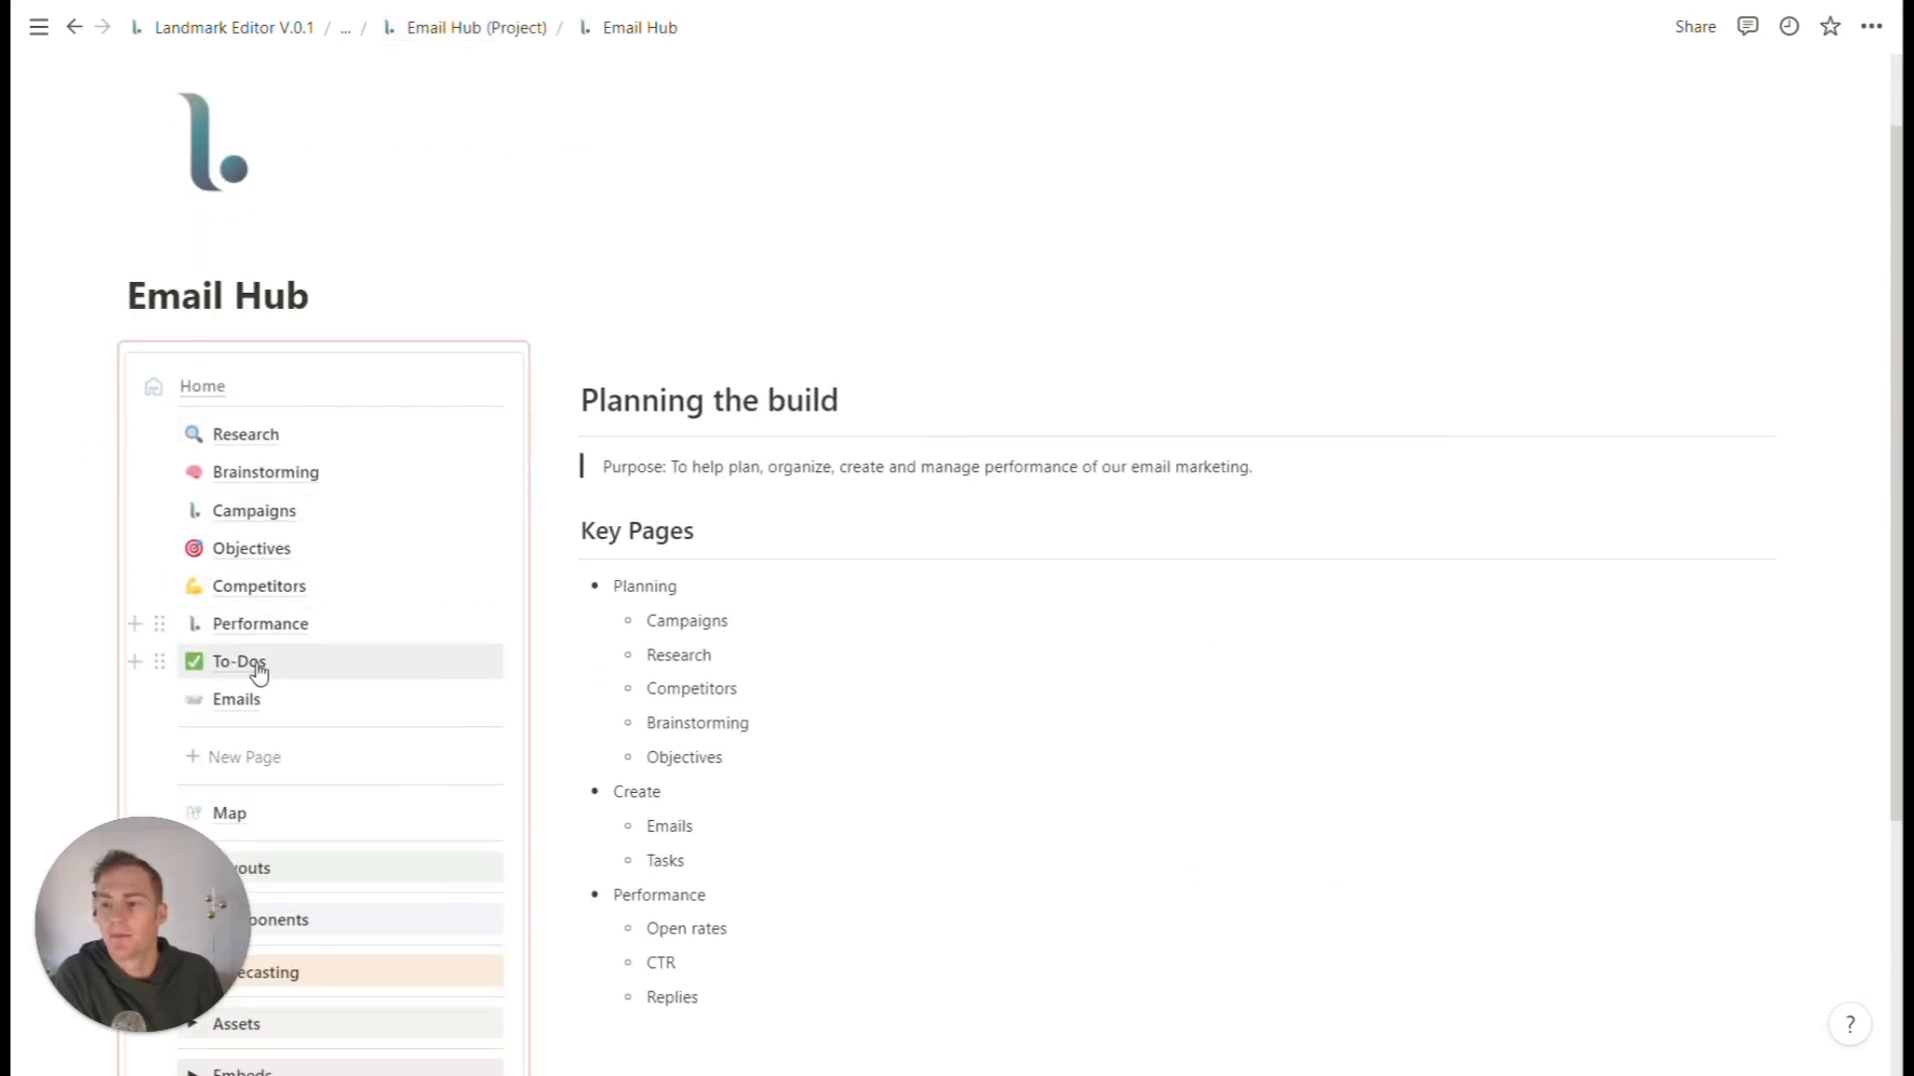
{"action": "left_click", "coordinate": [252, 699]}
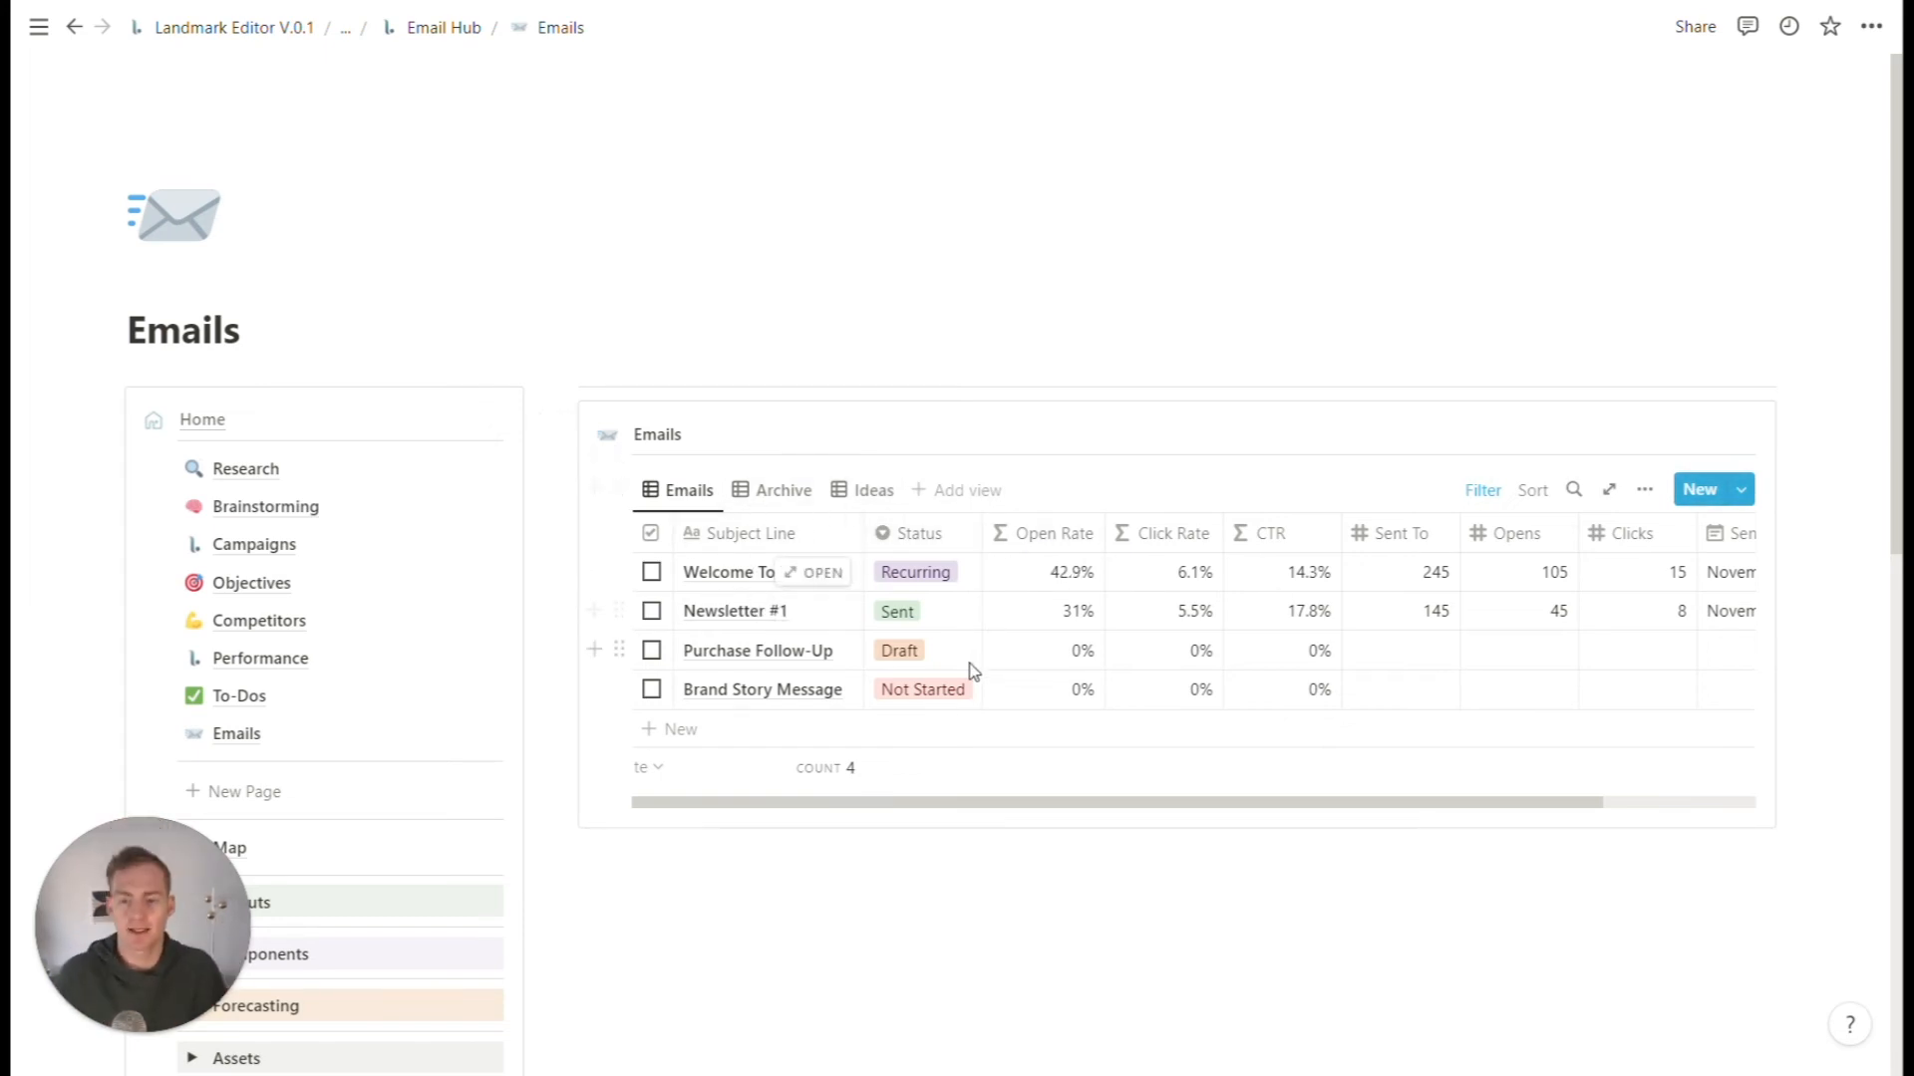
{"action": "left_click", "coordinate": [878, 503]}
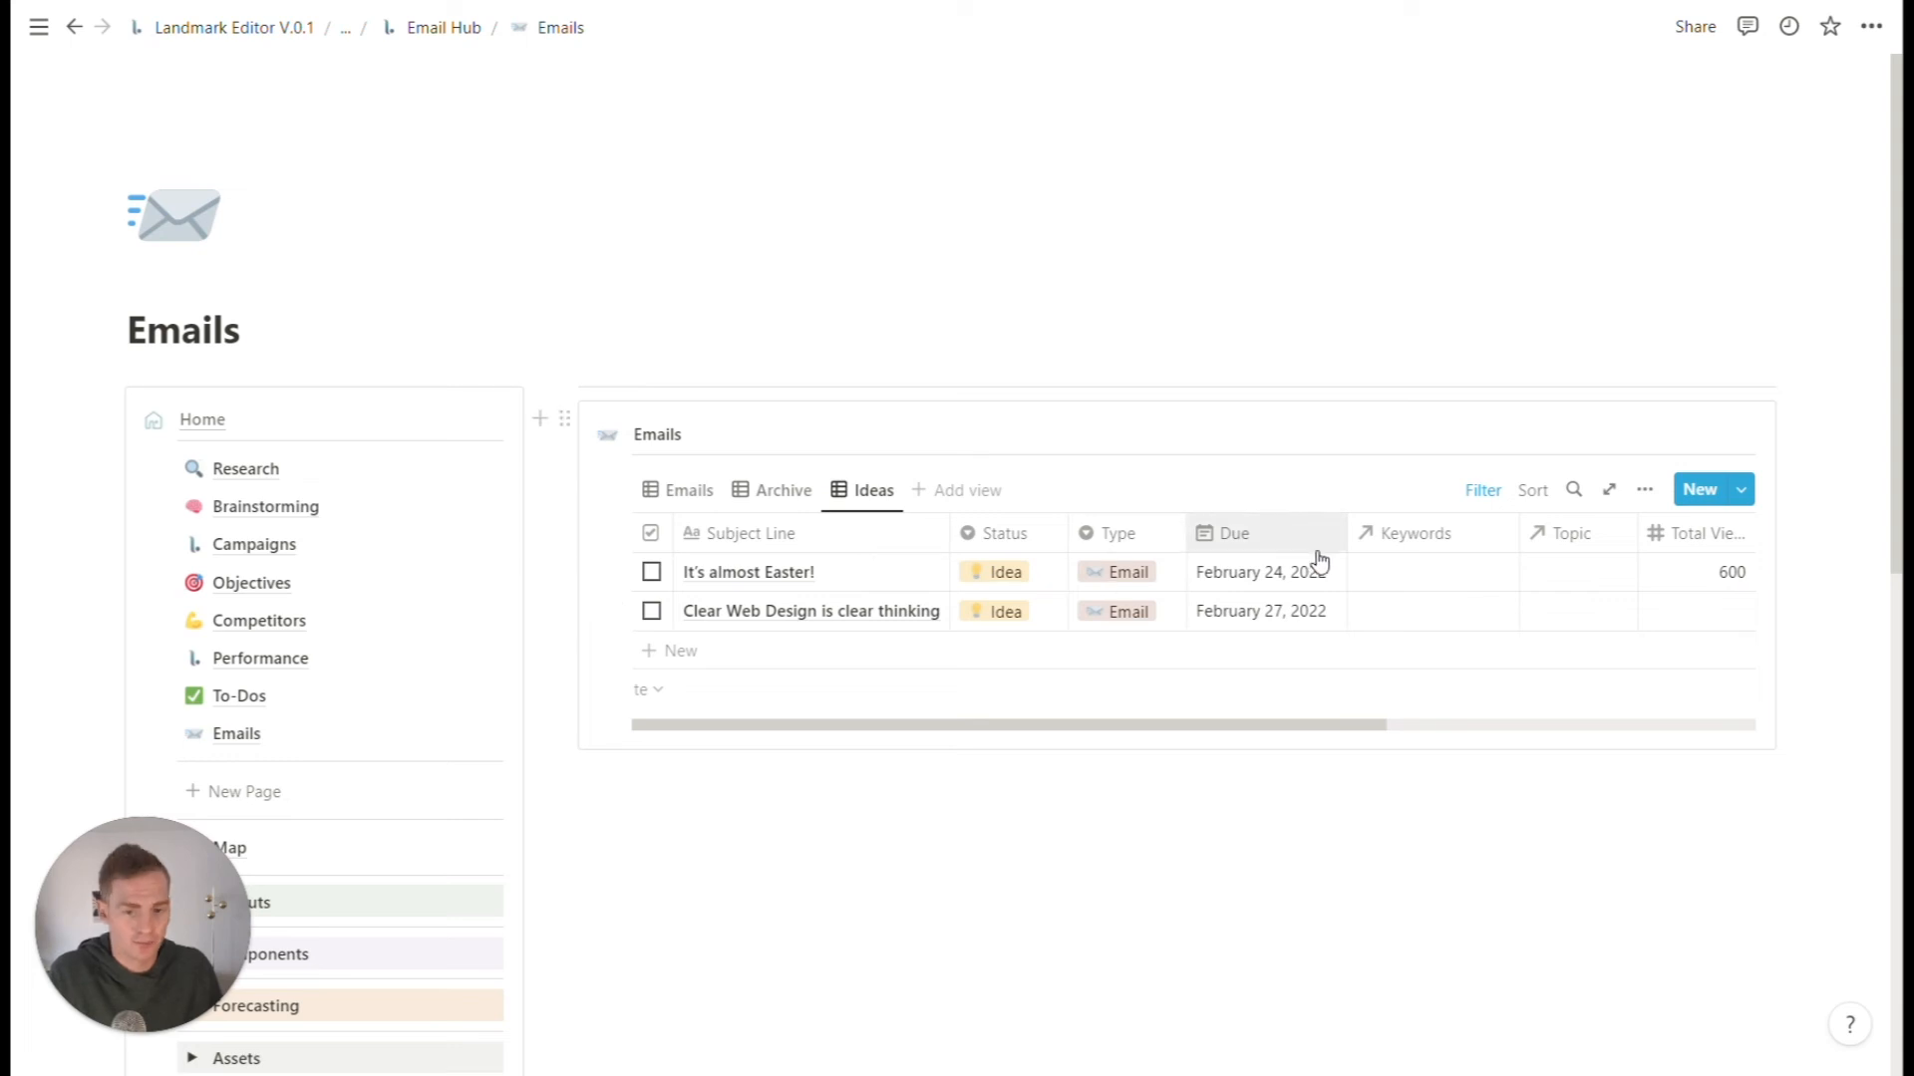
{"action": "left_click", "coordinate": [695, 496]}
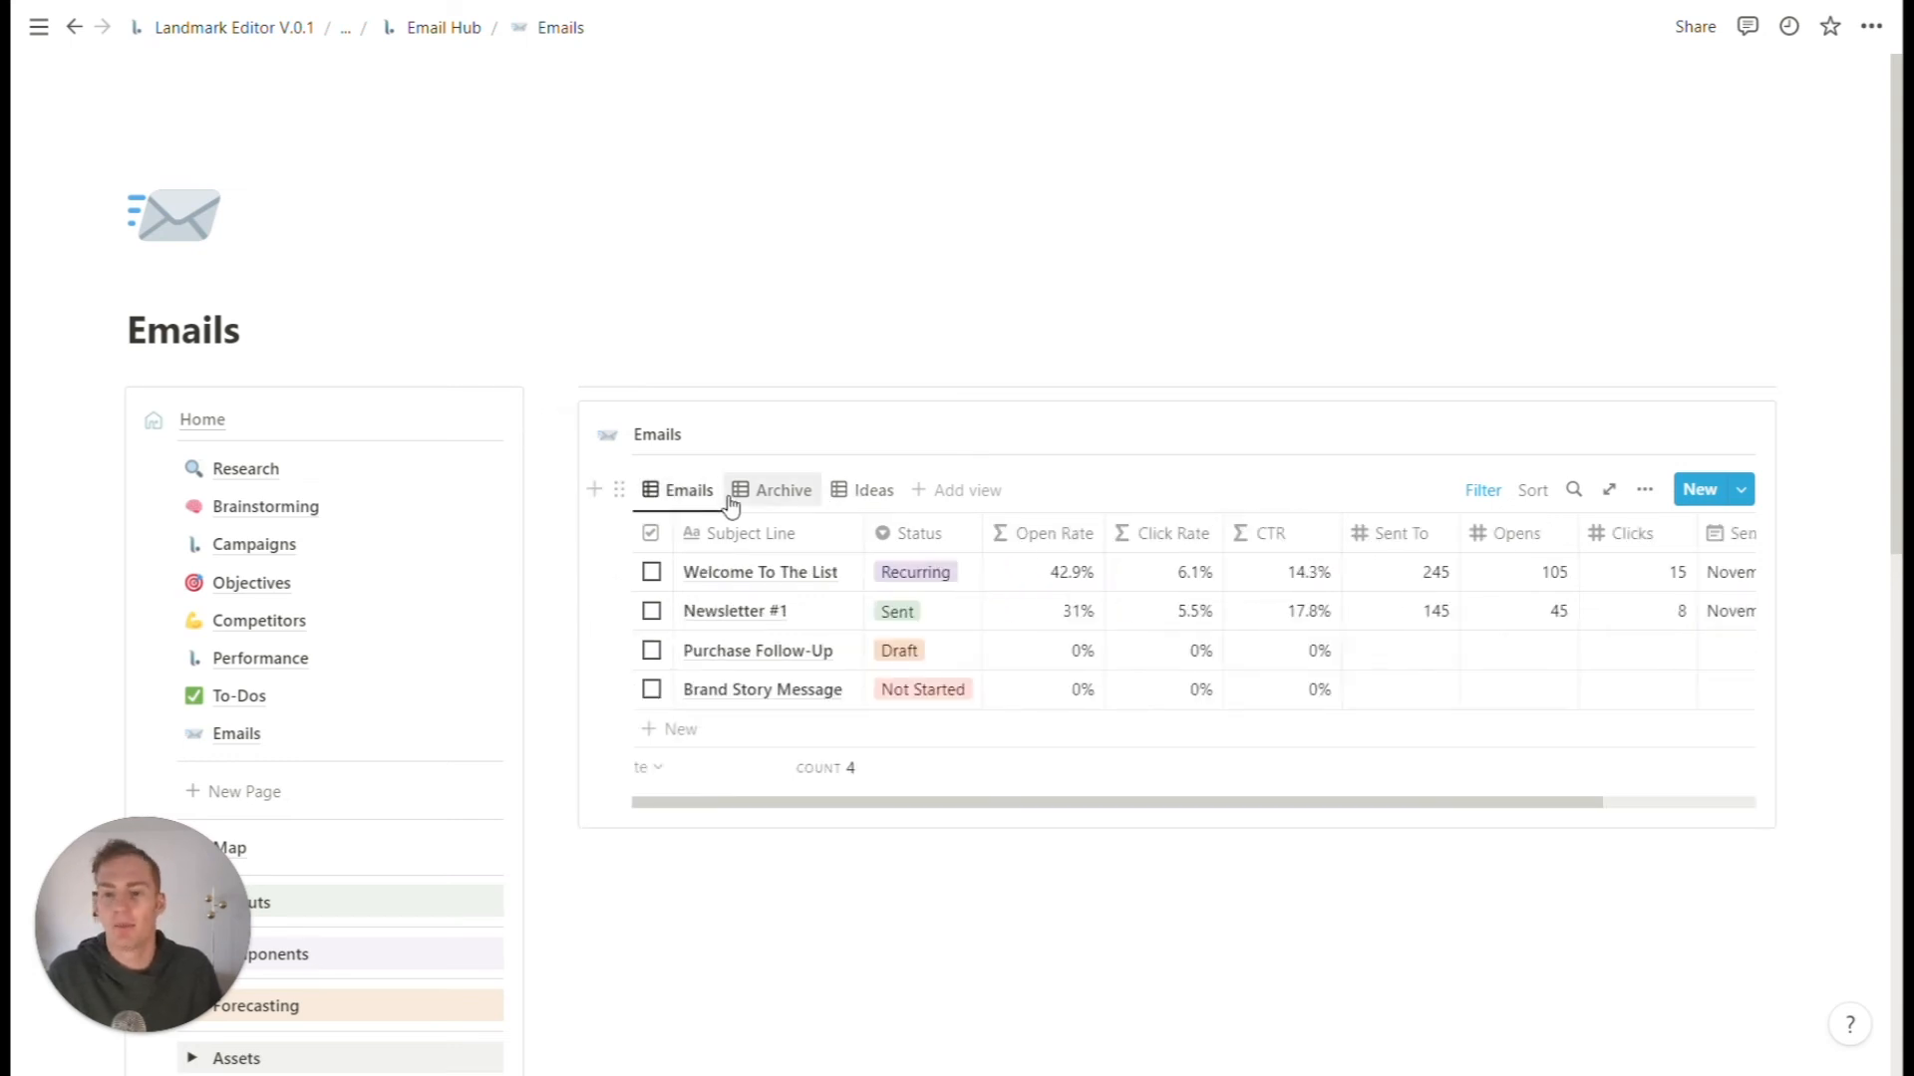
{"action": "left_click", "coordinate": [869, 490]}
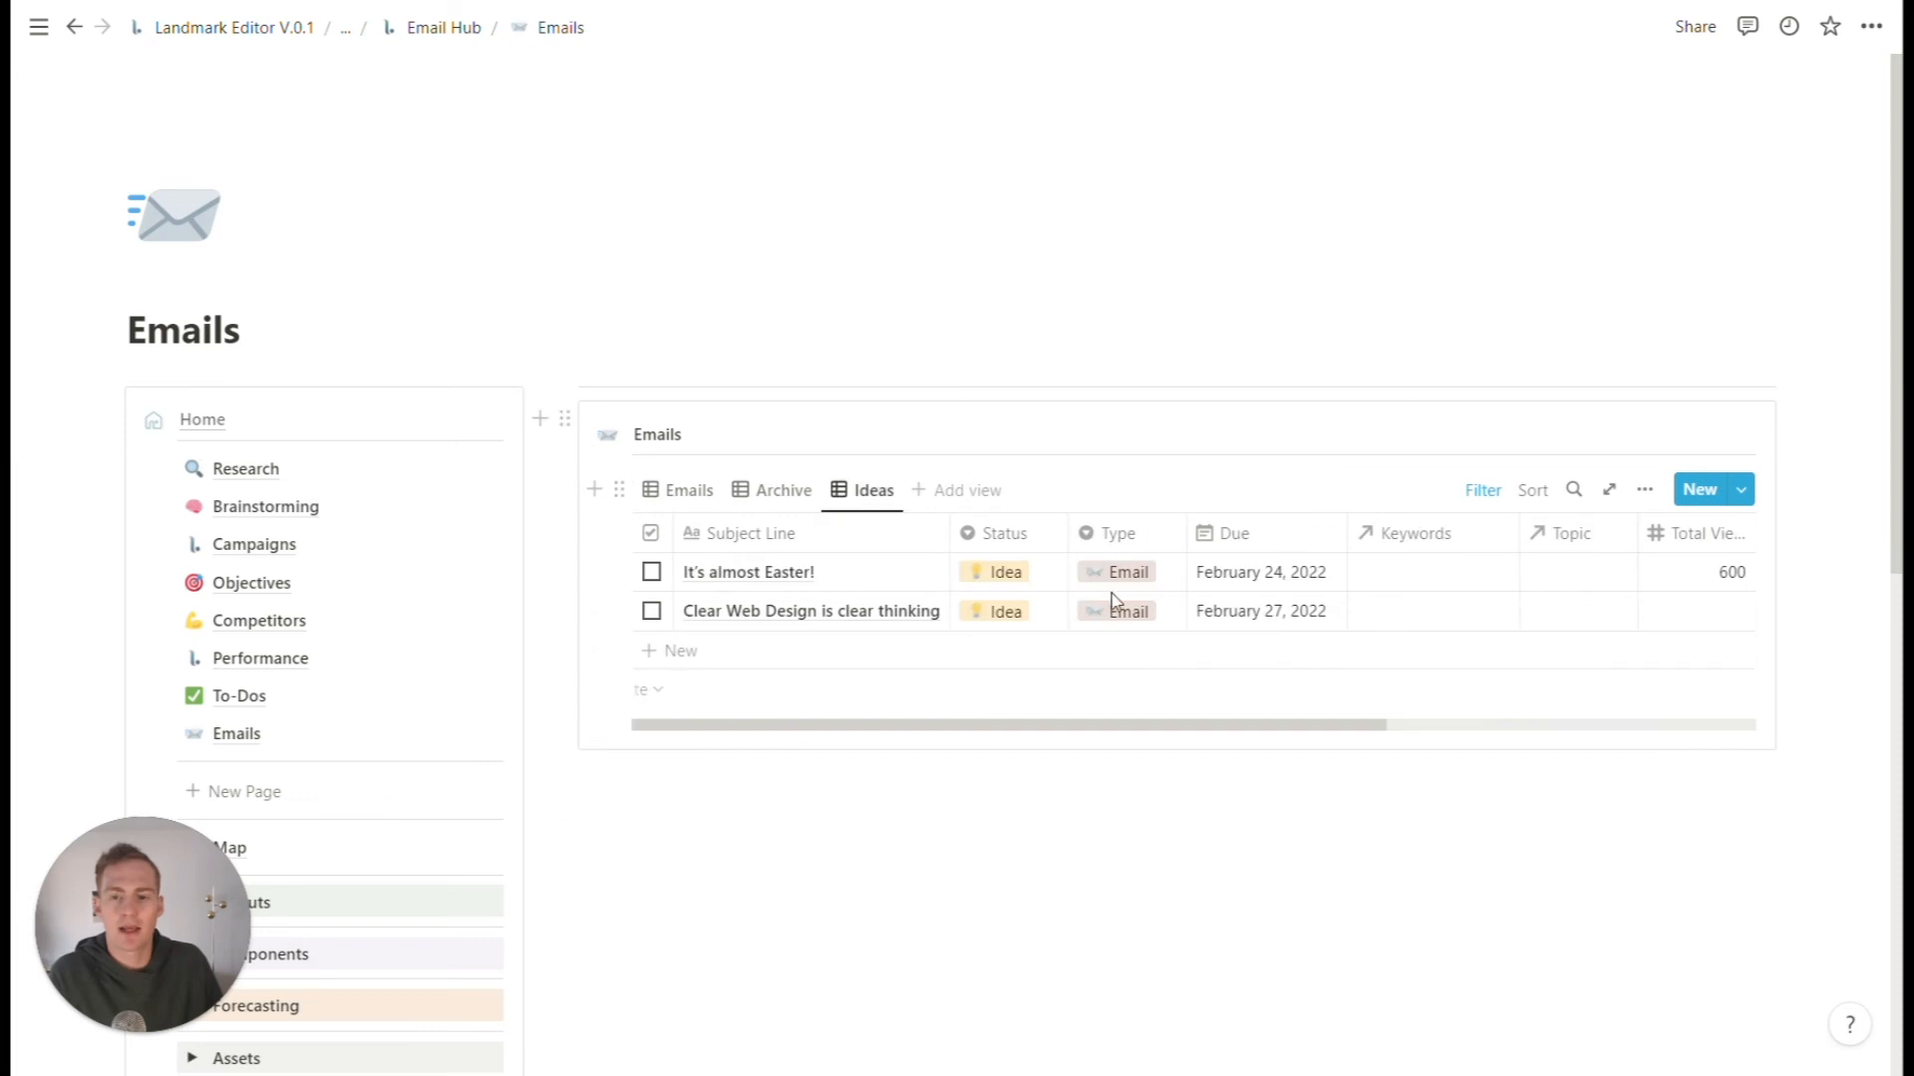
- Add an email with the subject line "It's almost Easter!" to the Emails view and set its status to Not Started
{"action": "left_click", "coordinate": [695, 492]}
{"action": "left_click", "coordinate": [762, 736]}
{"action": "type", "text": "It's almost Easter!"}
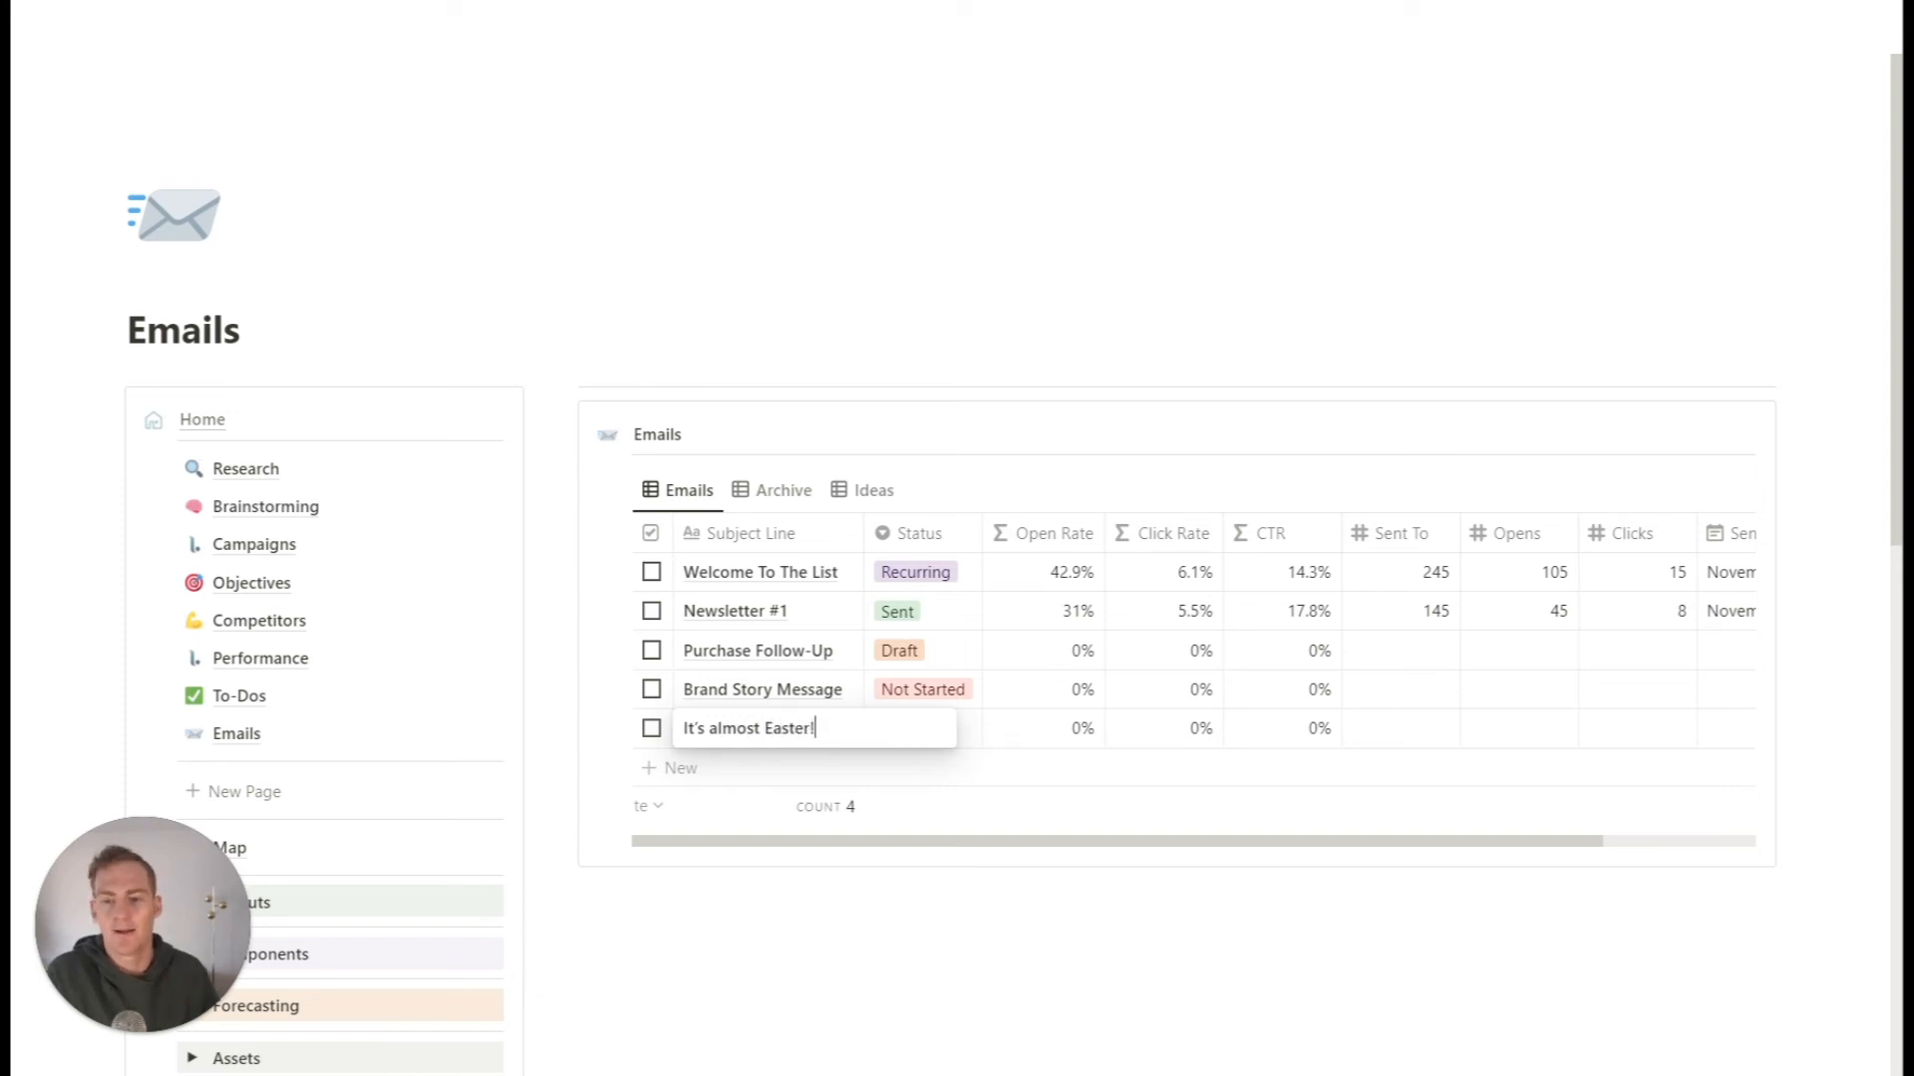
{"action": "left_click", "coordinate": [962, 738]}
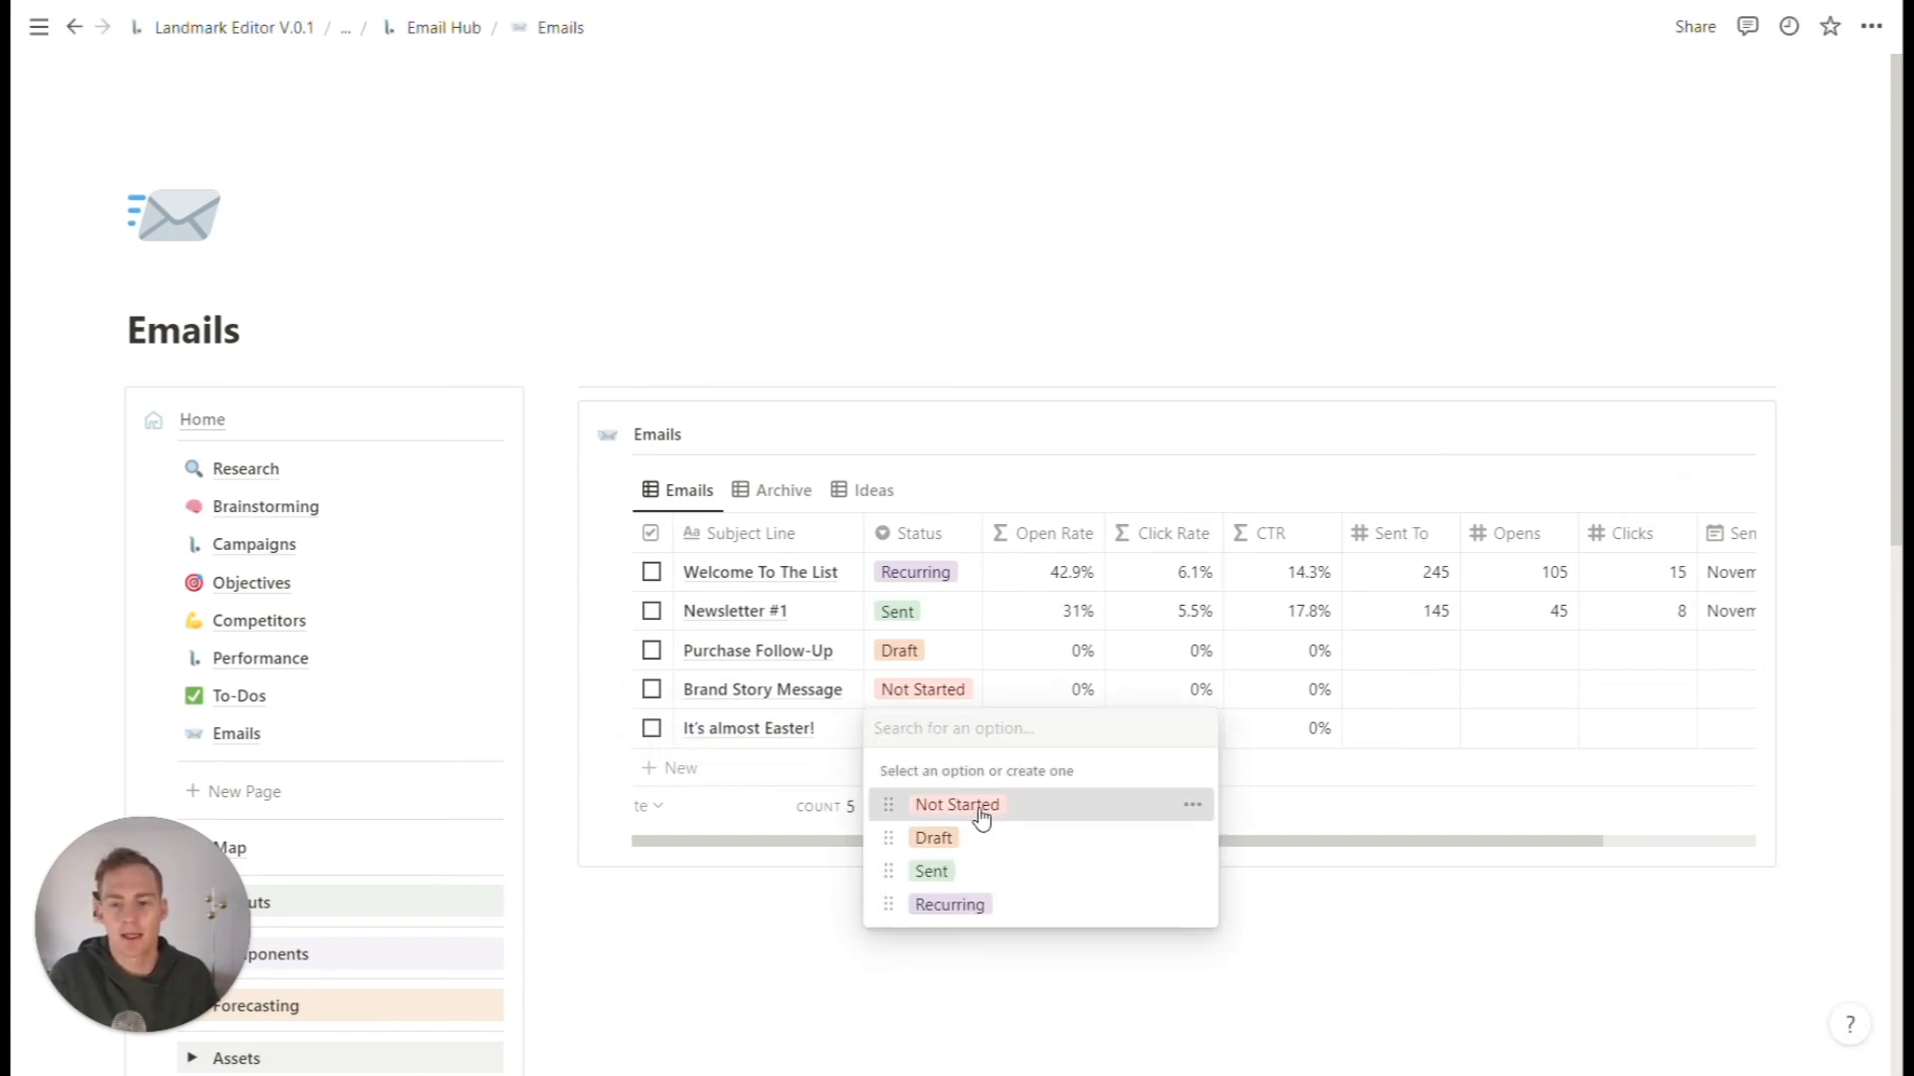
{"action": "left_click", "coordinate": [982, 815]}
{"action": "scroll", "coordinate": [1495, 696], "scroll_direction": "right", "scroll_amount": 3}
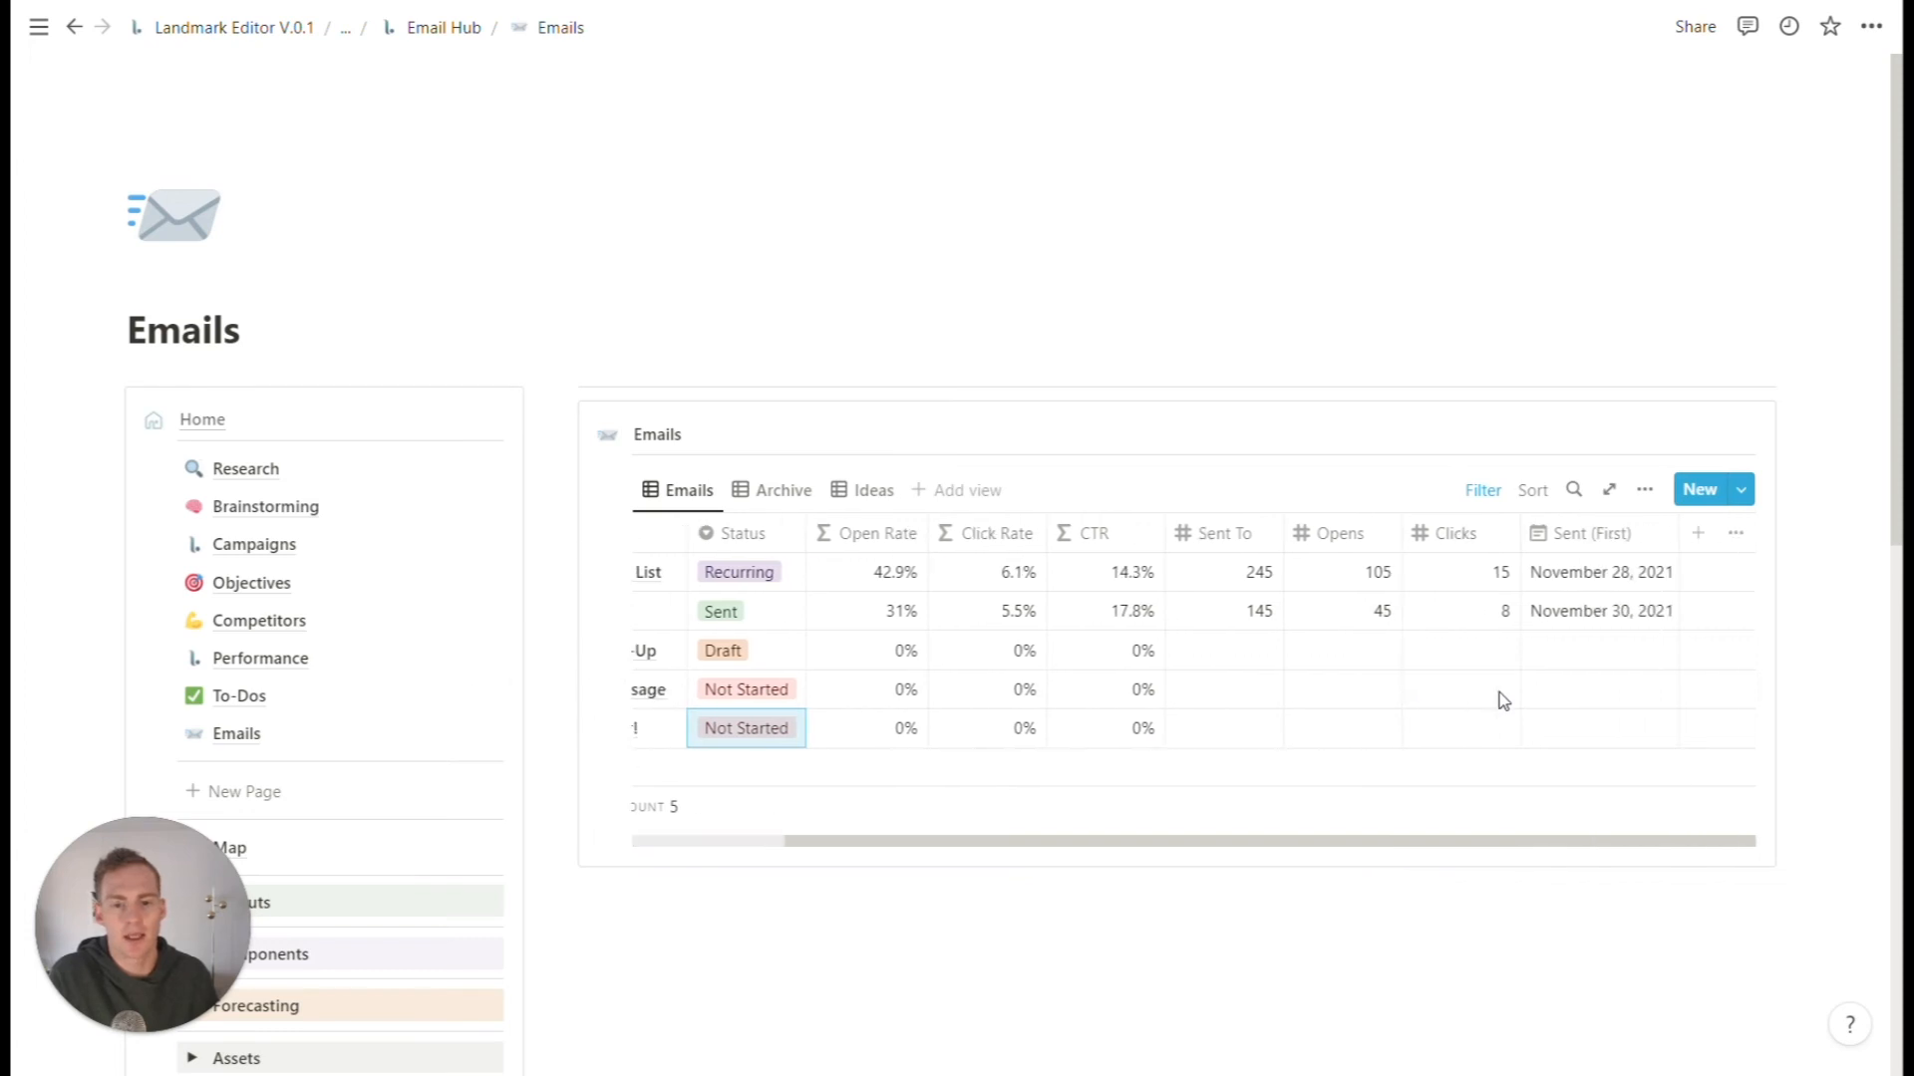
{"action": "scroll", "coordinate": [1501, 698], "scroll_direction": "left", "scroll_amount": 3}
{"action": "scroll", "coordinate": [1499, 696], "scroll_direction": "right", "scroll_amount": 3}
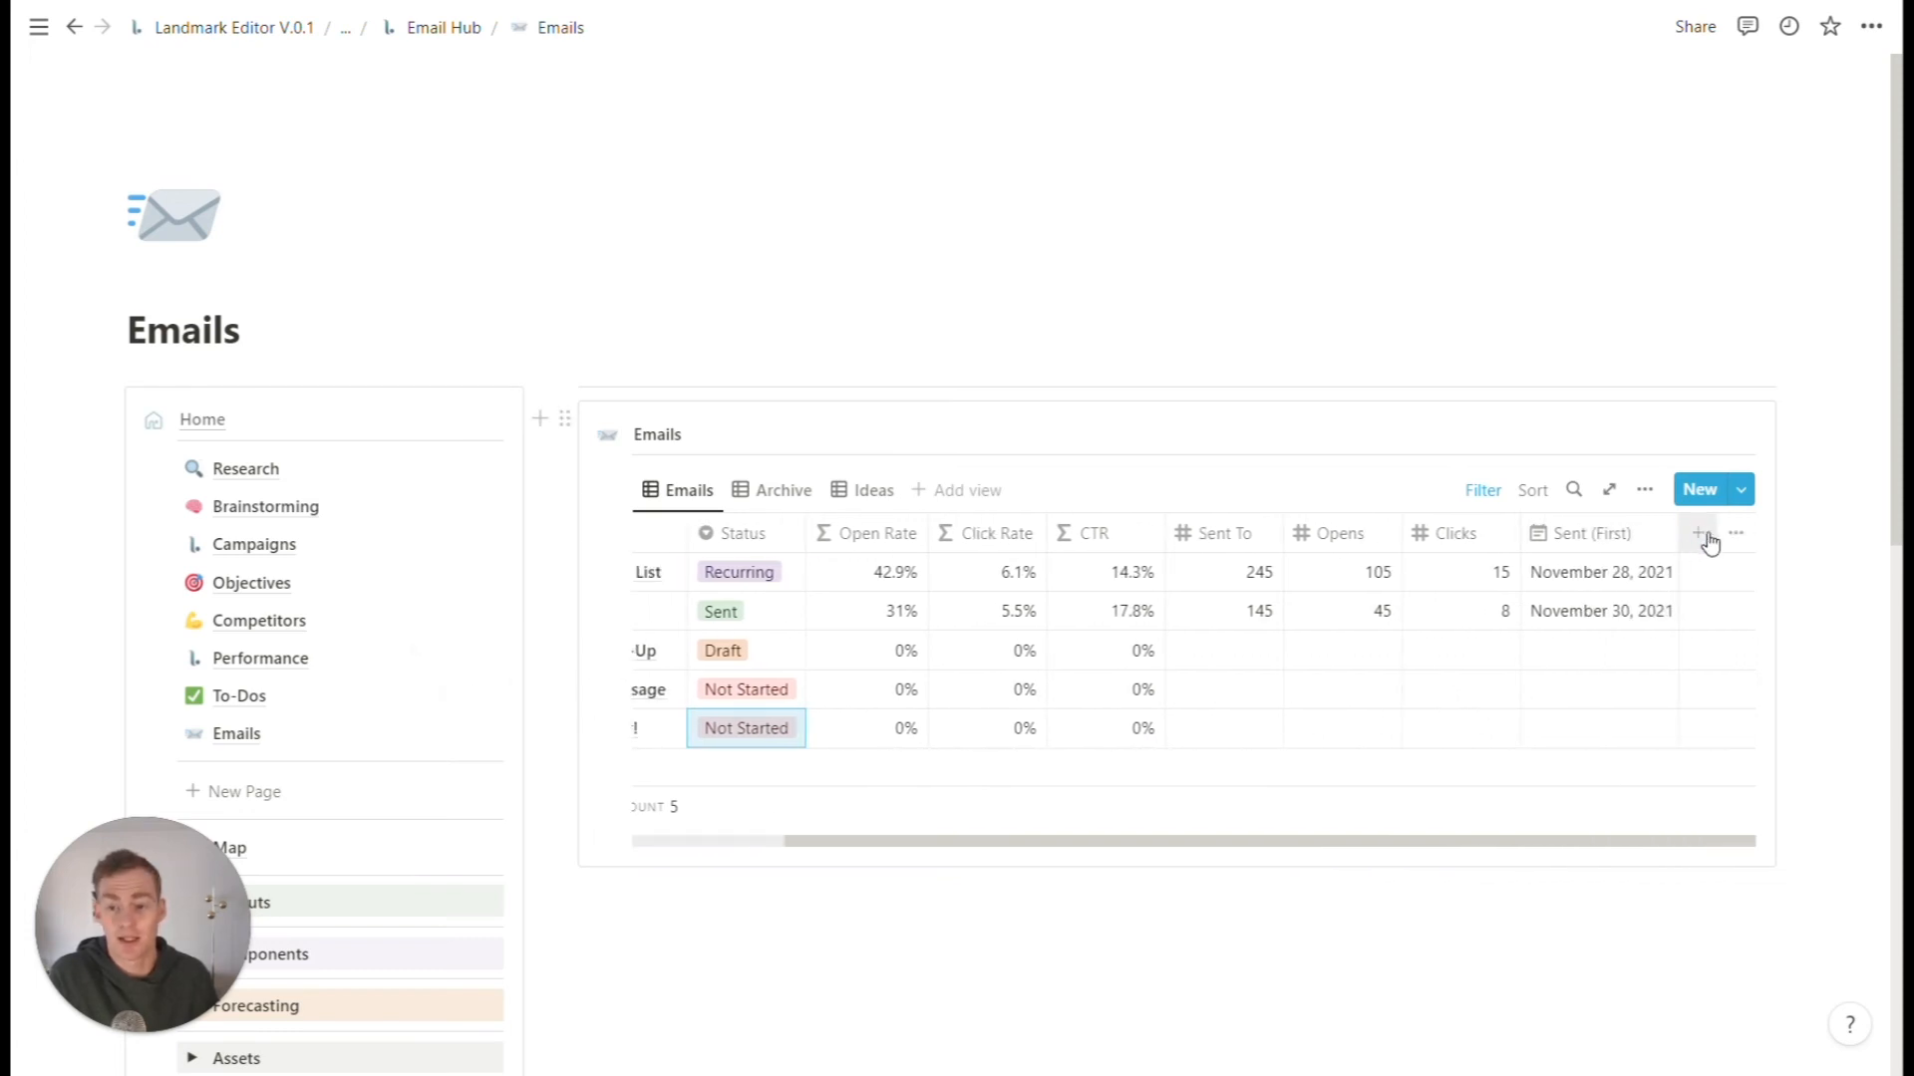
{"action": "scroll", "coordinate": [1072, 673], "scroll_direction": "left", "scroll_amount": 3}
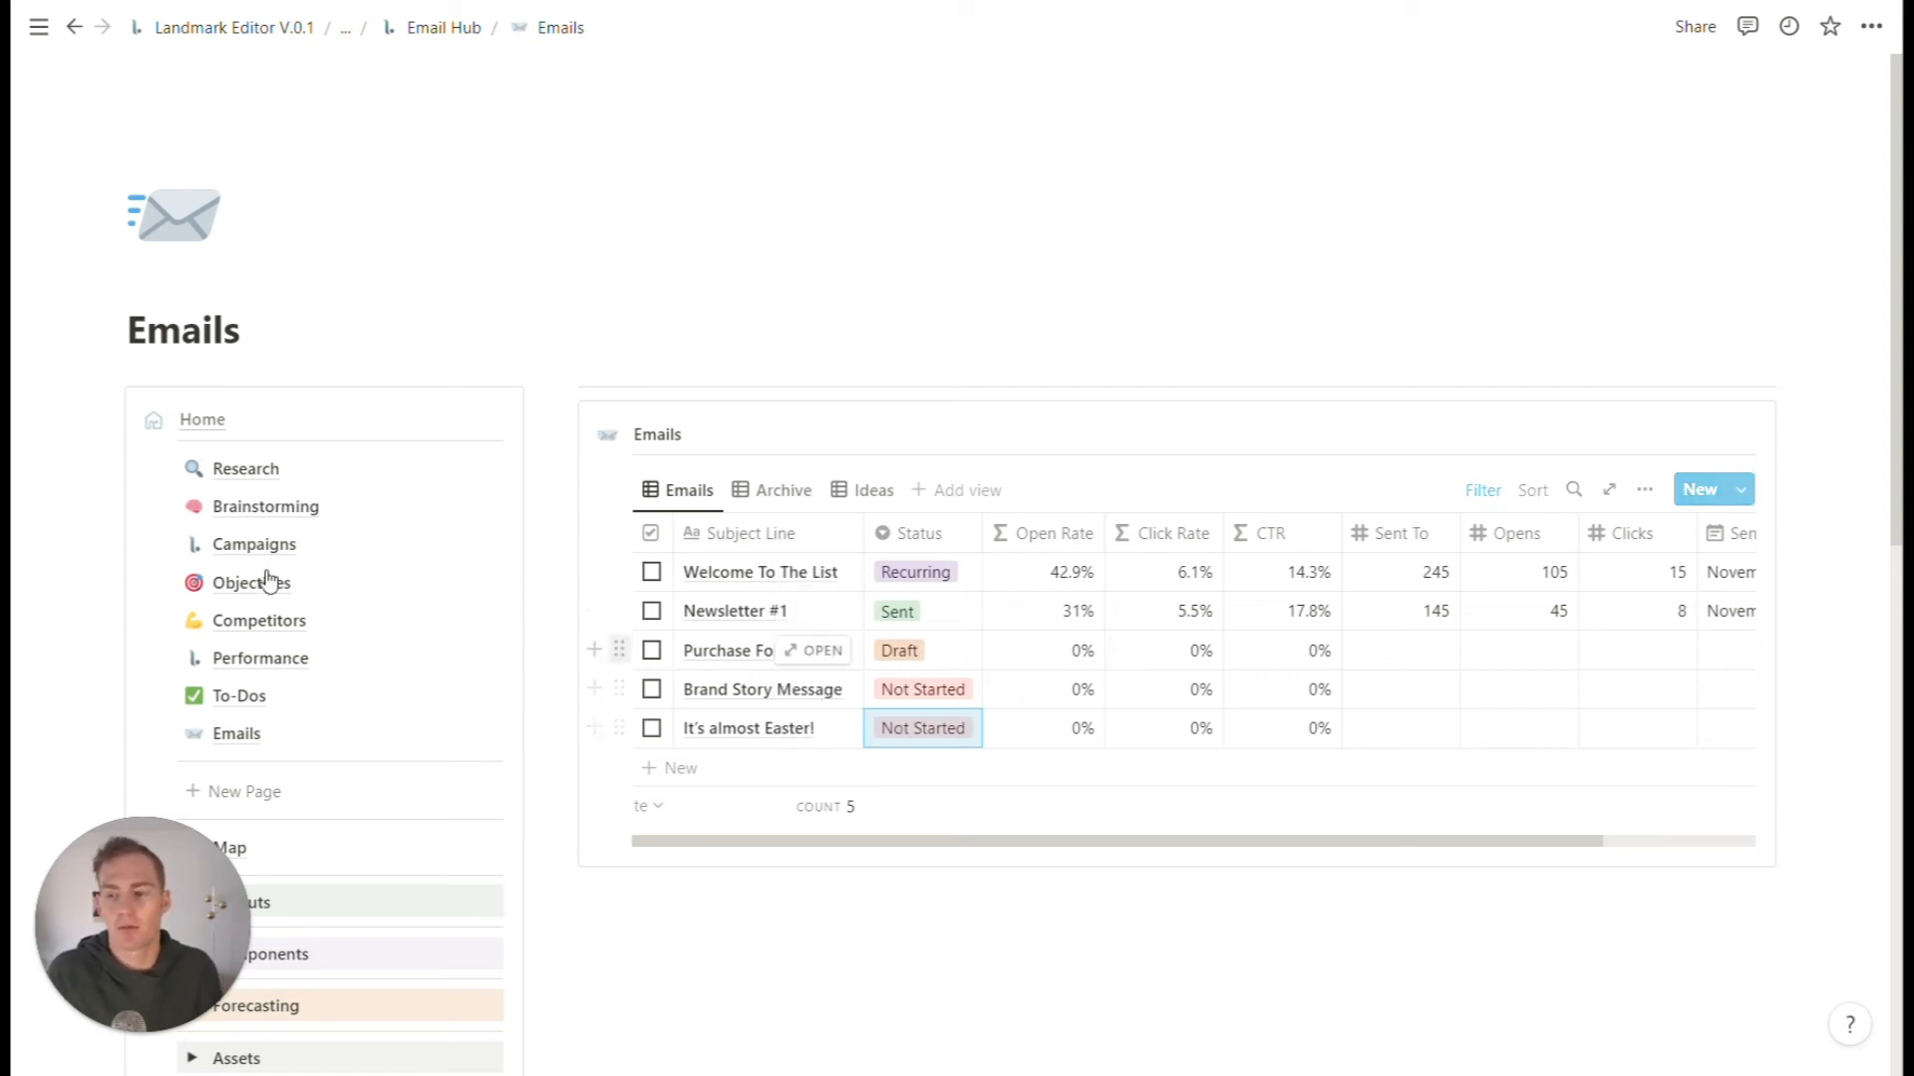
- On the To-Dos page's Priority Board, add the Not Started task "It's almost Easter email: first draft" under priority P1
{"action": "left_click", "coordinate": [244, 695]}
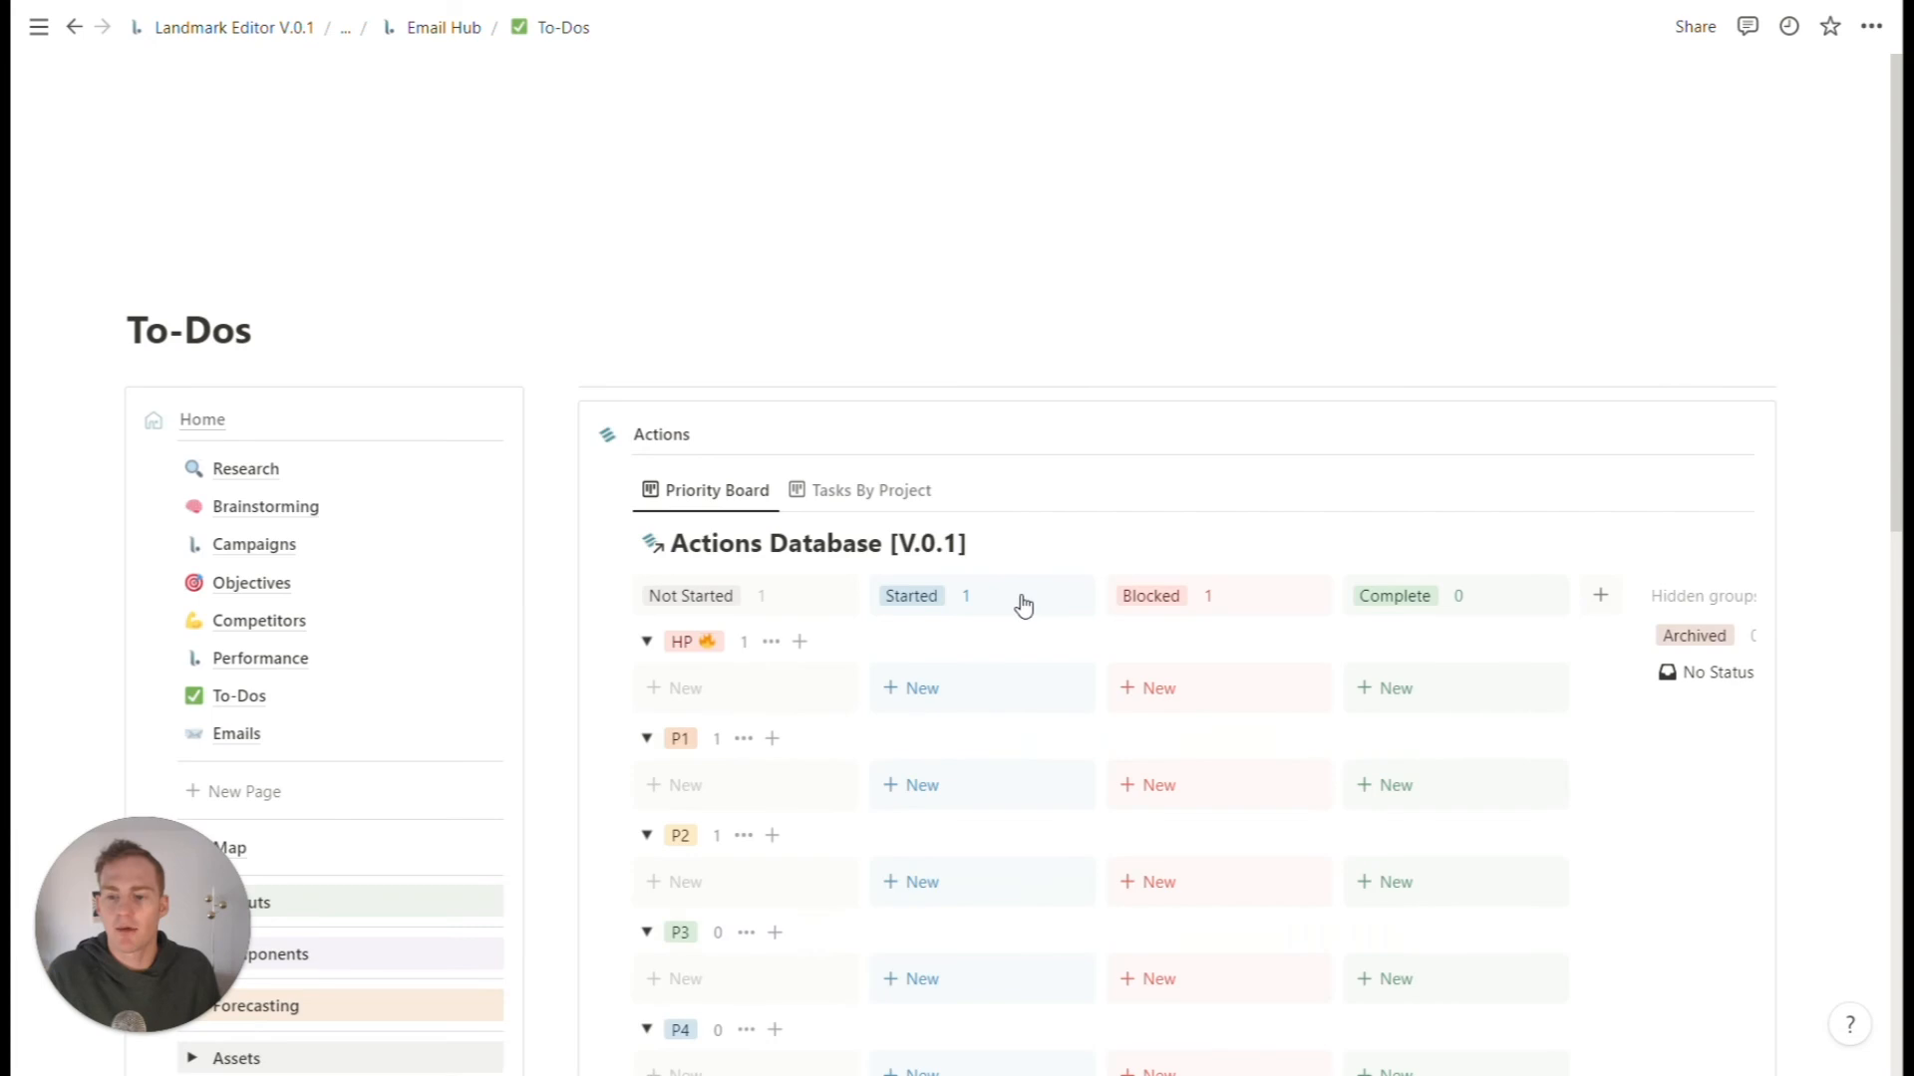
{"action": "scroll", "coordinate": [957, 598], "scroll_direction": "down", "scroll_amount": 3}
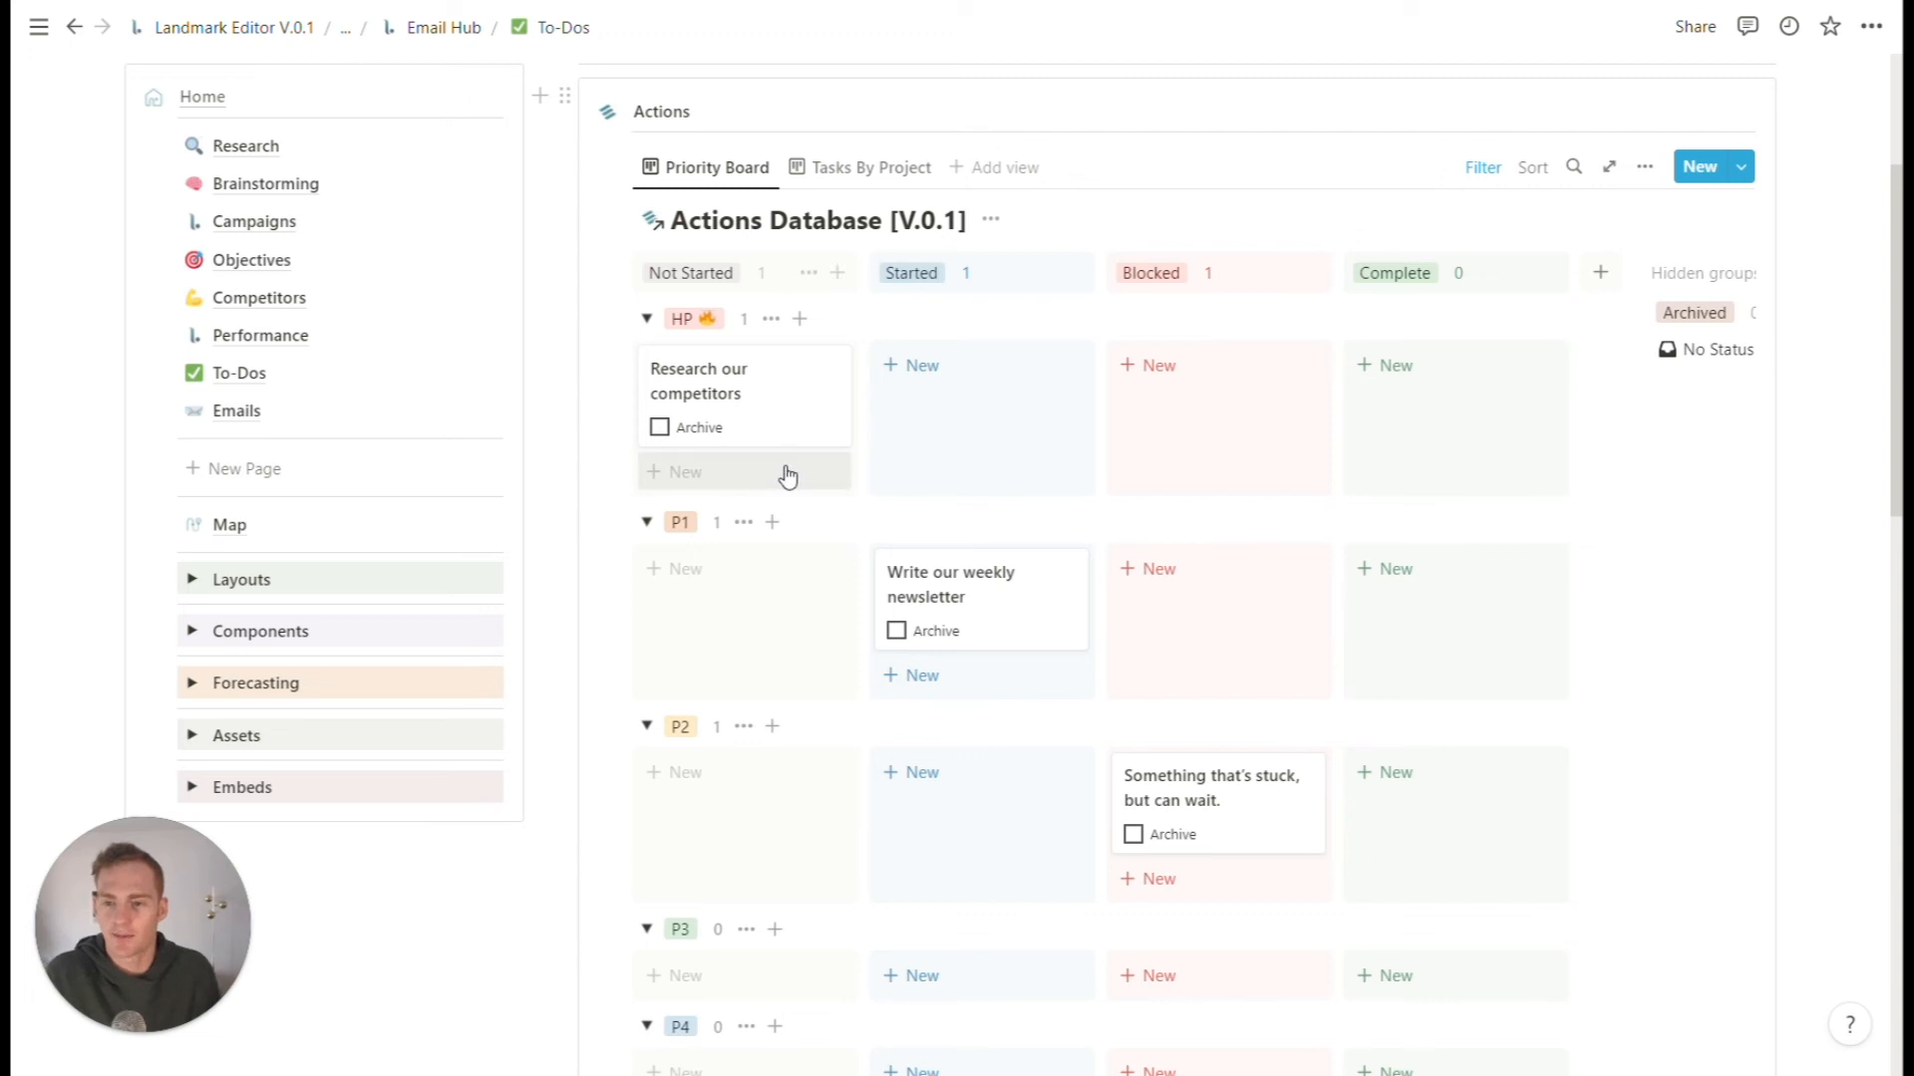
{"action": "left_click", "coordinate": [730, 571]}
{"action": "type", "text": "Easte"}
{"action": "key", "text": "BackSpace"}
{"action": "key", "text": "BackSpace"}
{"action": "key", "text": "BackSpace"}
{"action": "key", "text": "BackSpace"}
{"action": "key", "text": "BackSpace"}
{"action": "type", "text": "It's almost Easter em"}
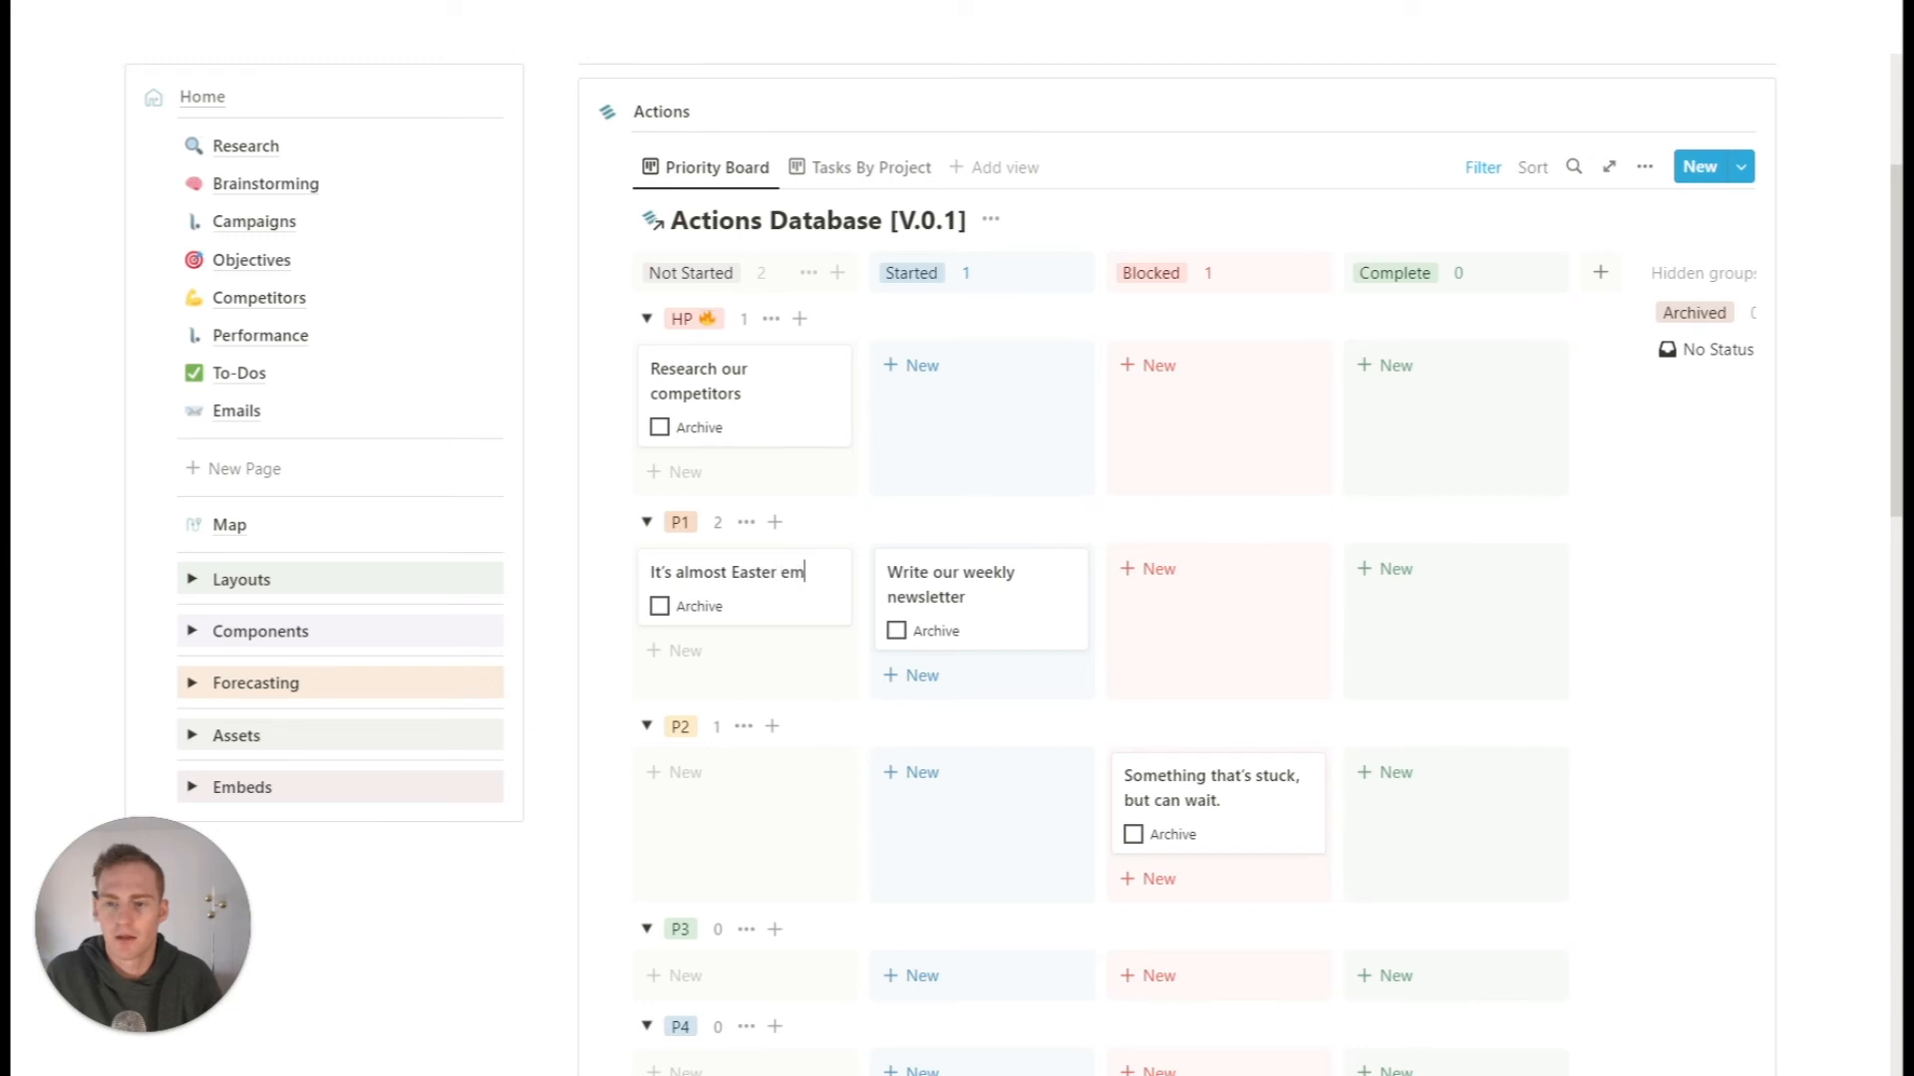
{"action": "type", "text": "ail: first draft"}
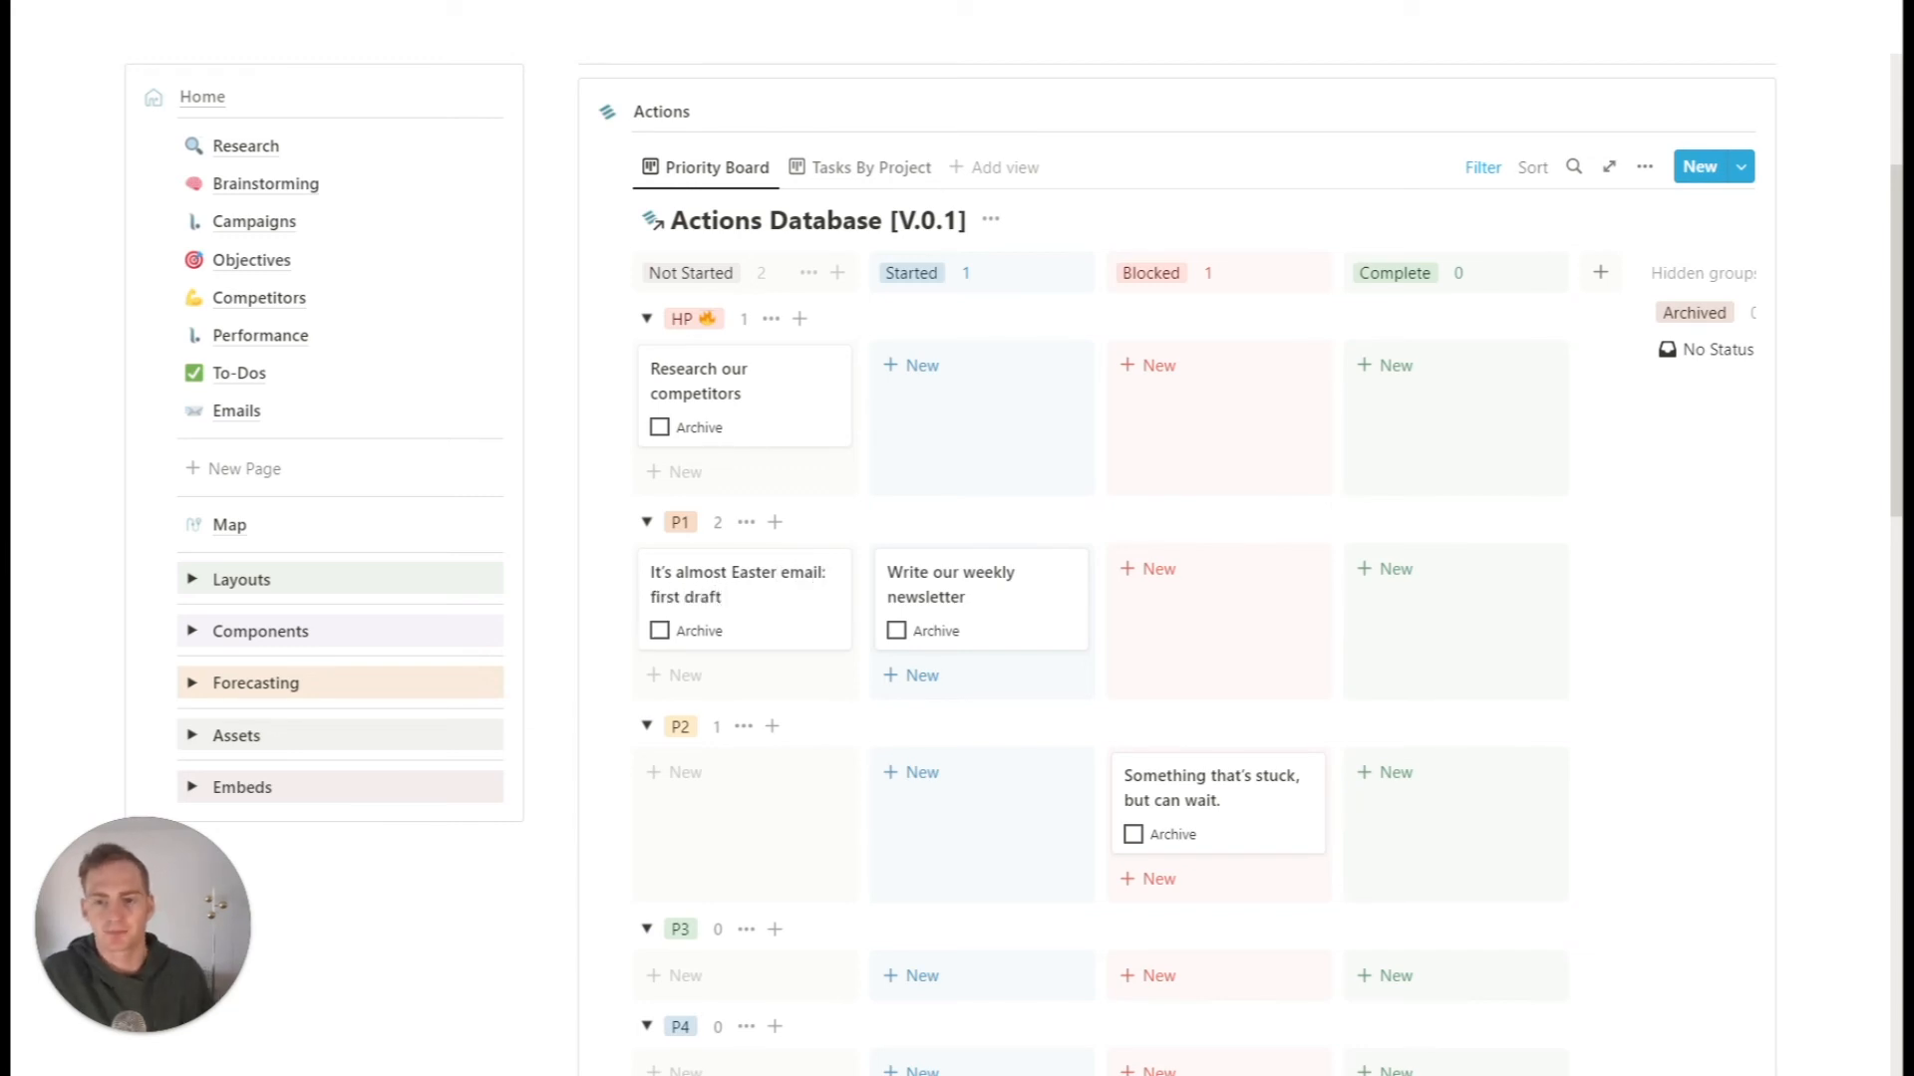
{"action": "key", "text": "Escape"}
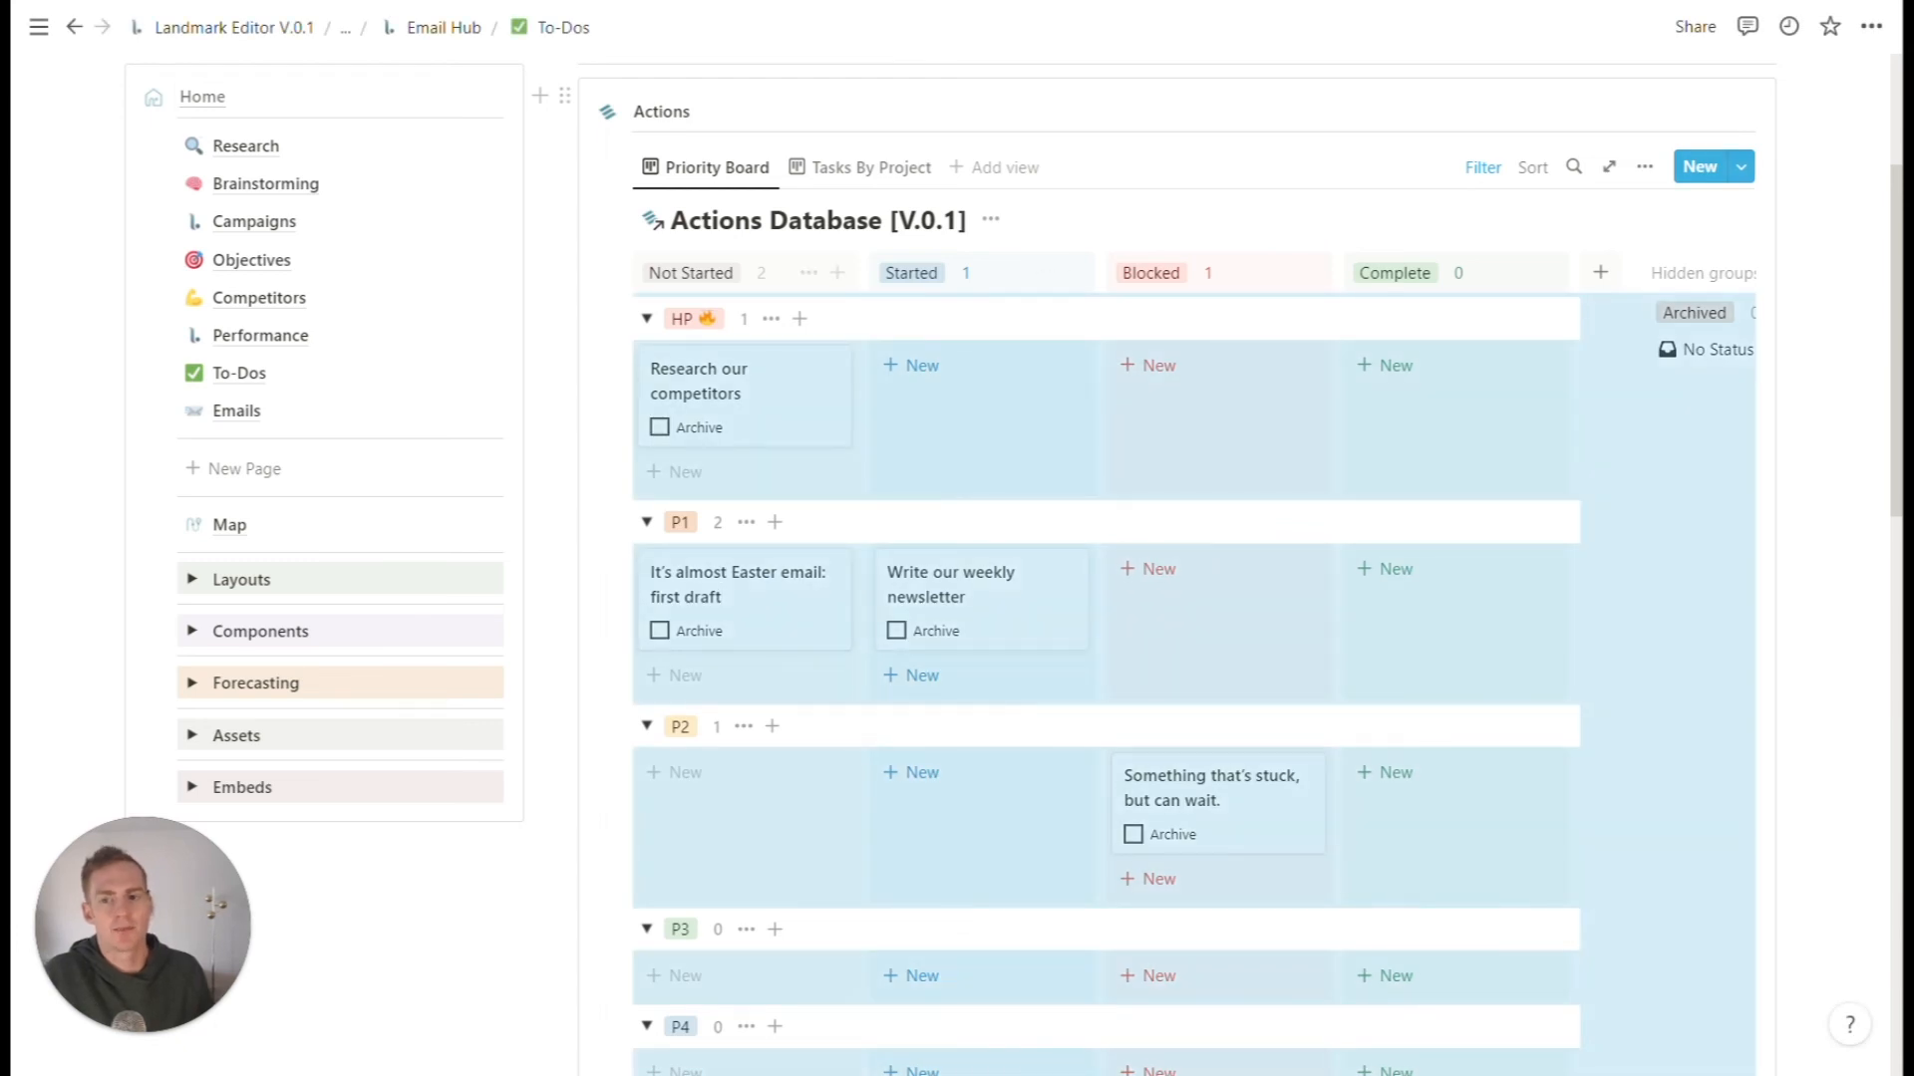
- Review the Key Pages plan on the Email Hub home page, and open the Performance page to examine its objectives view
{"action": "scroll", "coordinate": [320, 367], "scroll_direction": "up", "scroll_amount": 2}
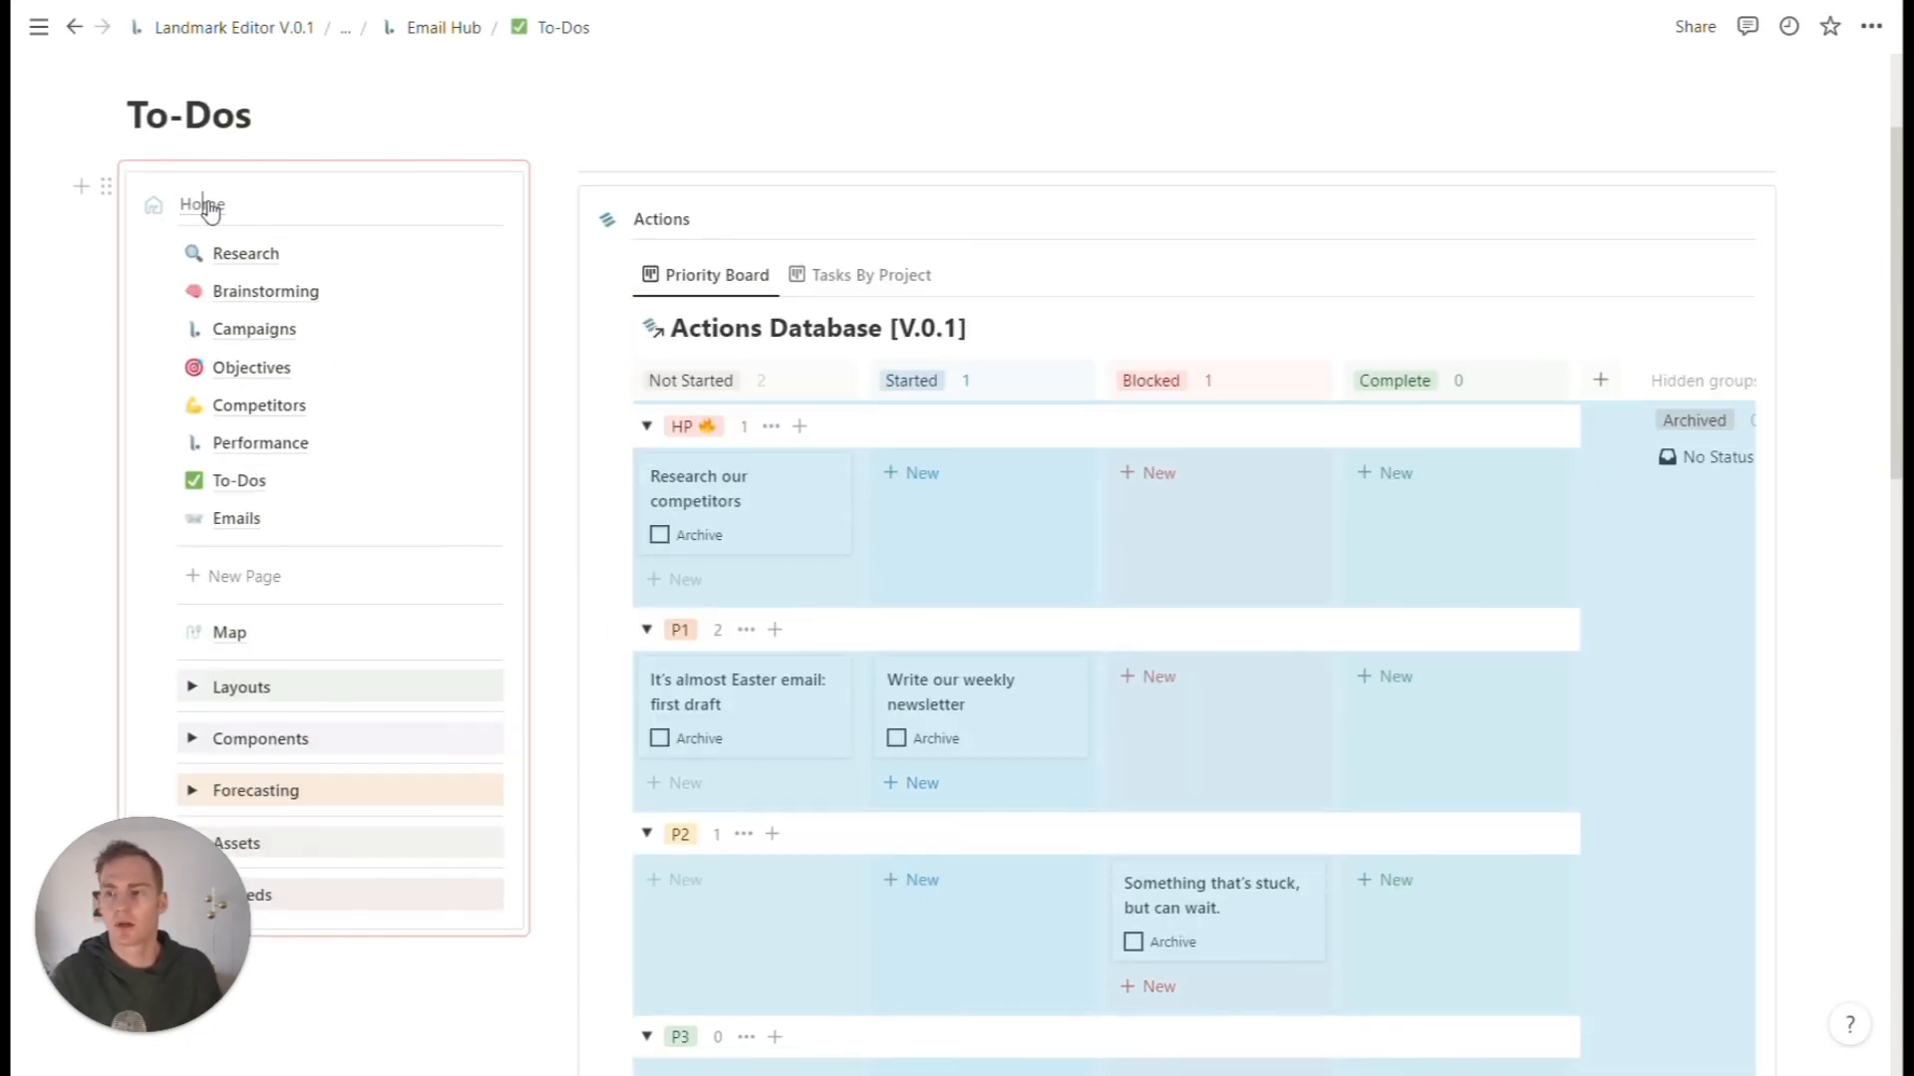
{"action": "left_click", "coordinate": [204, 204]}
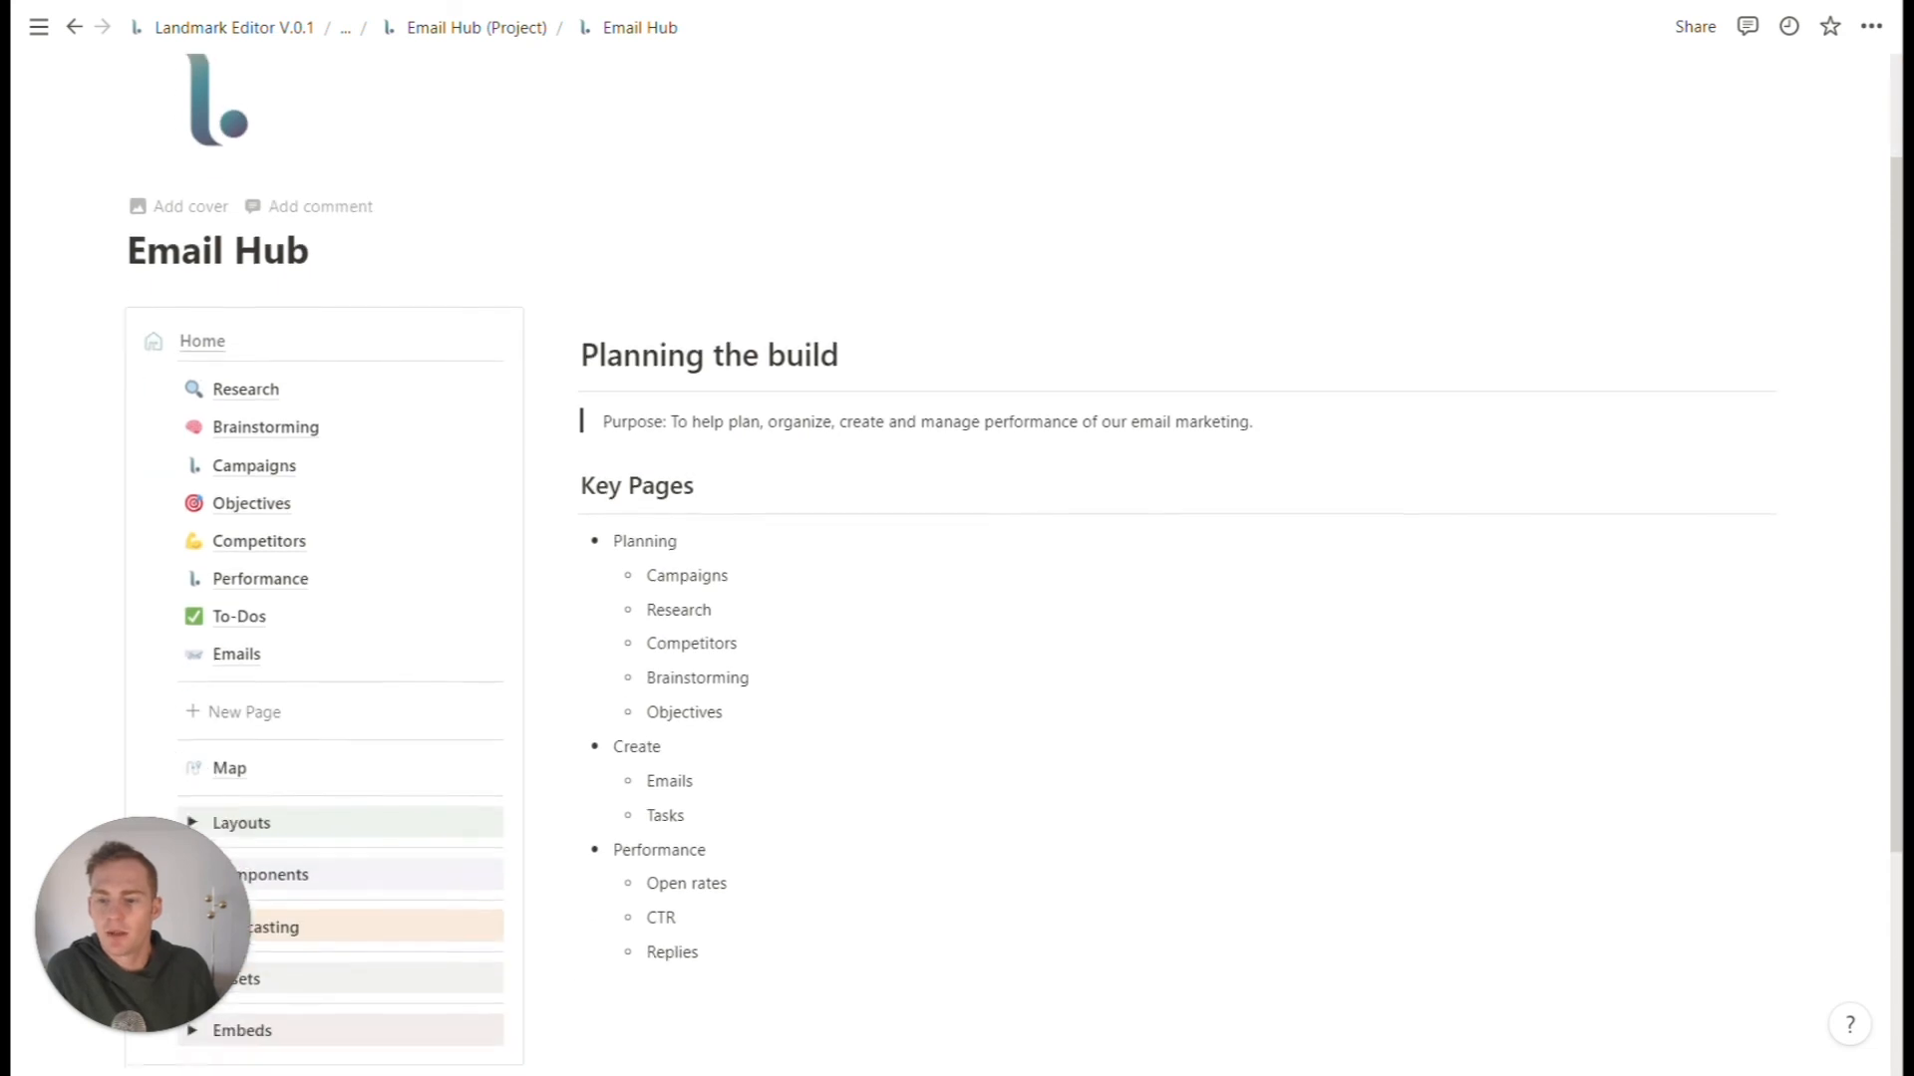
{"action": "scroll", "coordinate": [578, 519], "scroll_direction": "down", "scroll_amount": 3}
{"action": "scroll", "coordinate": [578, 518], "scroll_direction": "down", "scroll_amount": 1}
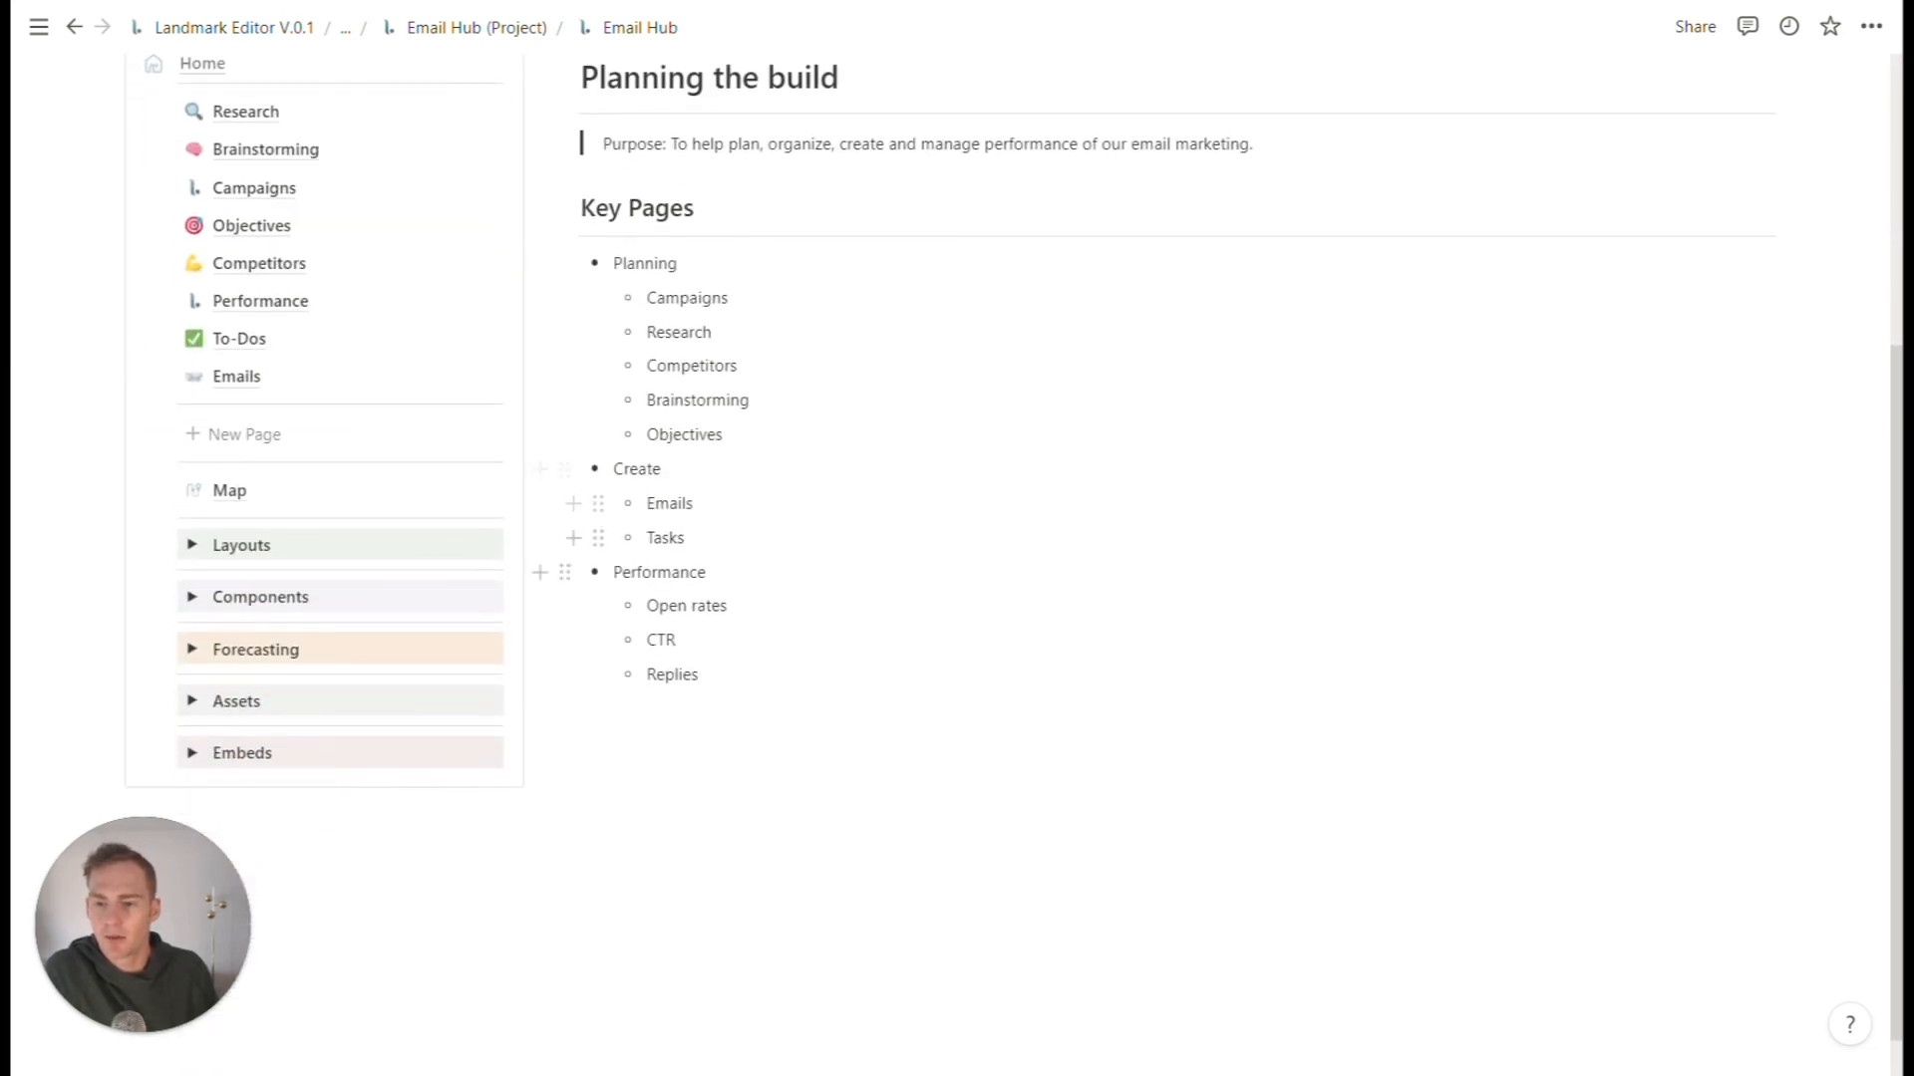
{"action": "left_click", "coordinate": [307, 303]}
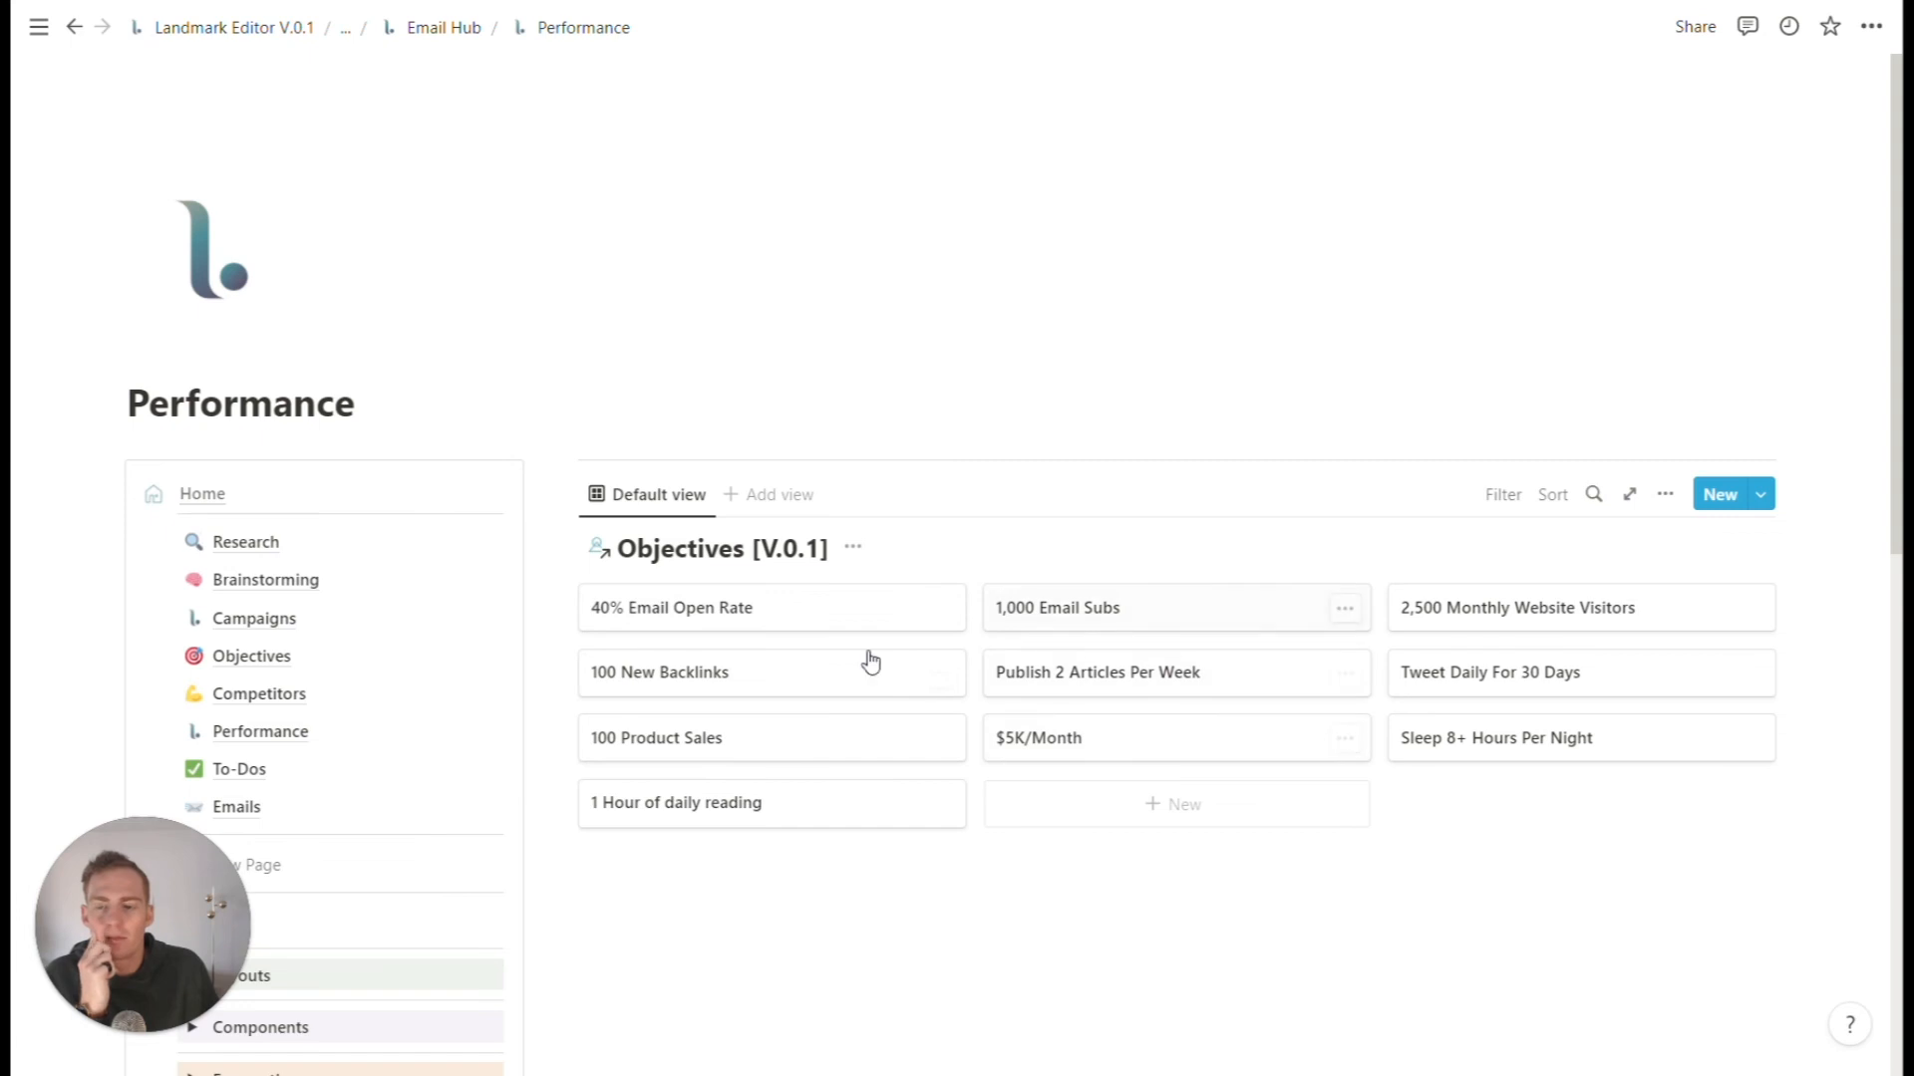
{"action": "scroll", "coordinate": [863, 661], "scroll_direction": "down", "scroll_amount": 1}
{"action": "scroll", "coordinate": [289, 658], "scroll_direction": "down", "scroll_amount": 2}
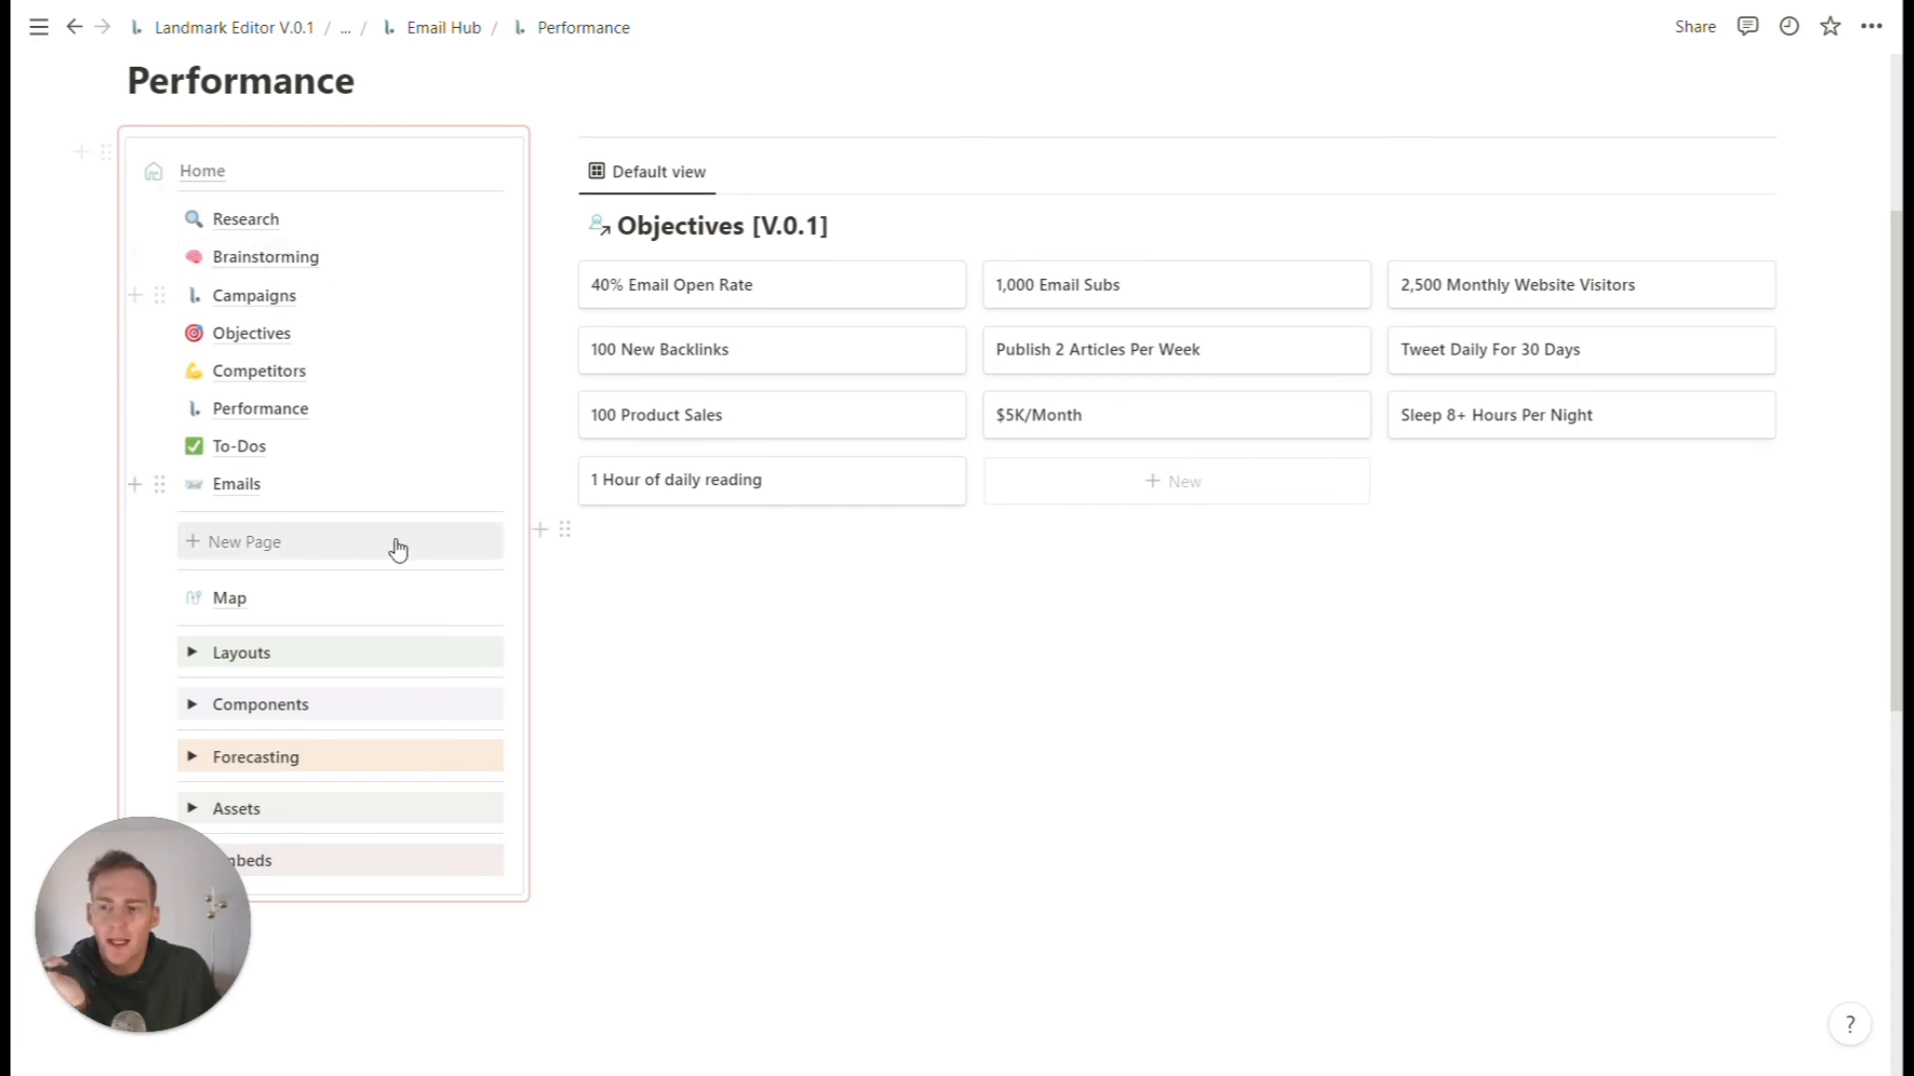
- Create a new page titled "Strategy Overview" and give it the chess pawn icon
{"action": "left_click", "coordinate": [241, 551]}
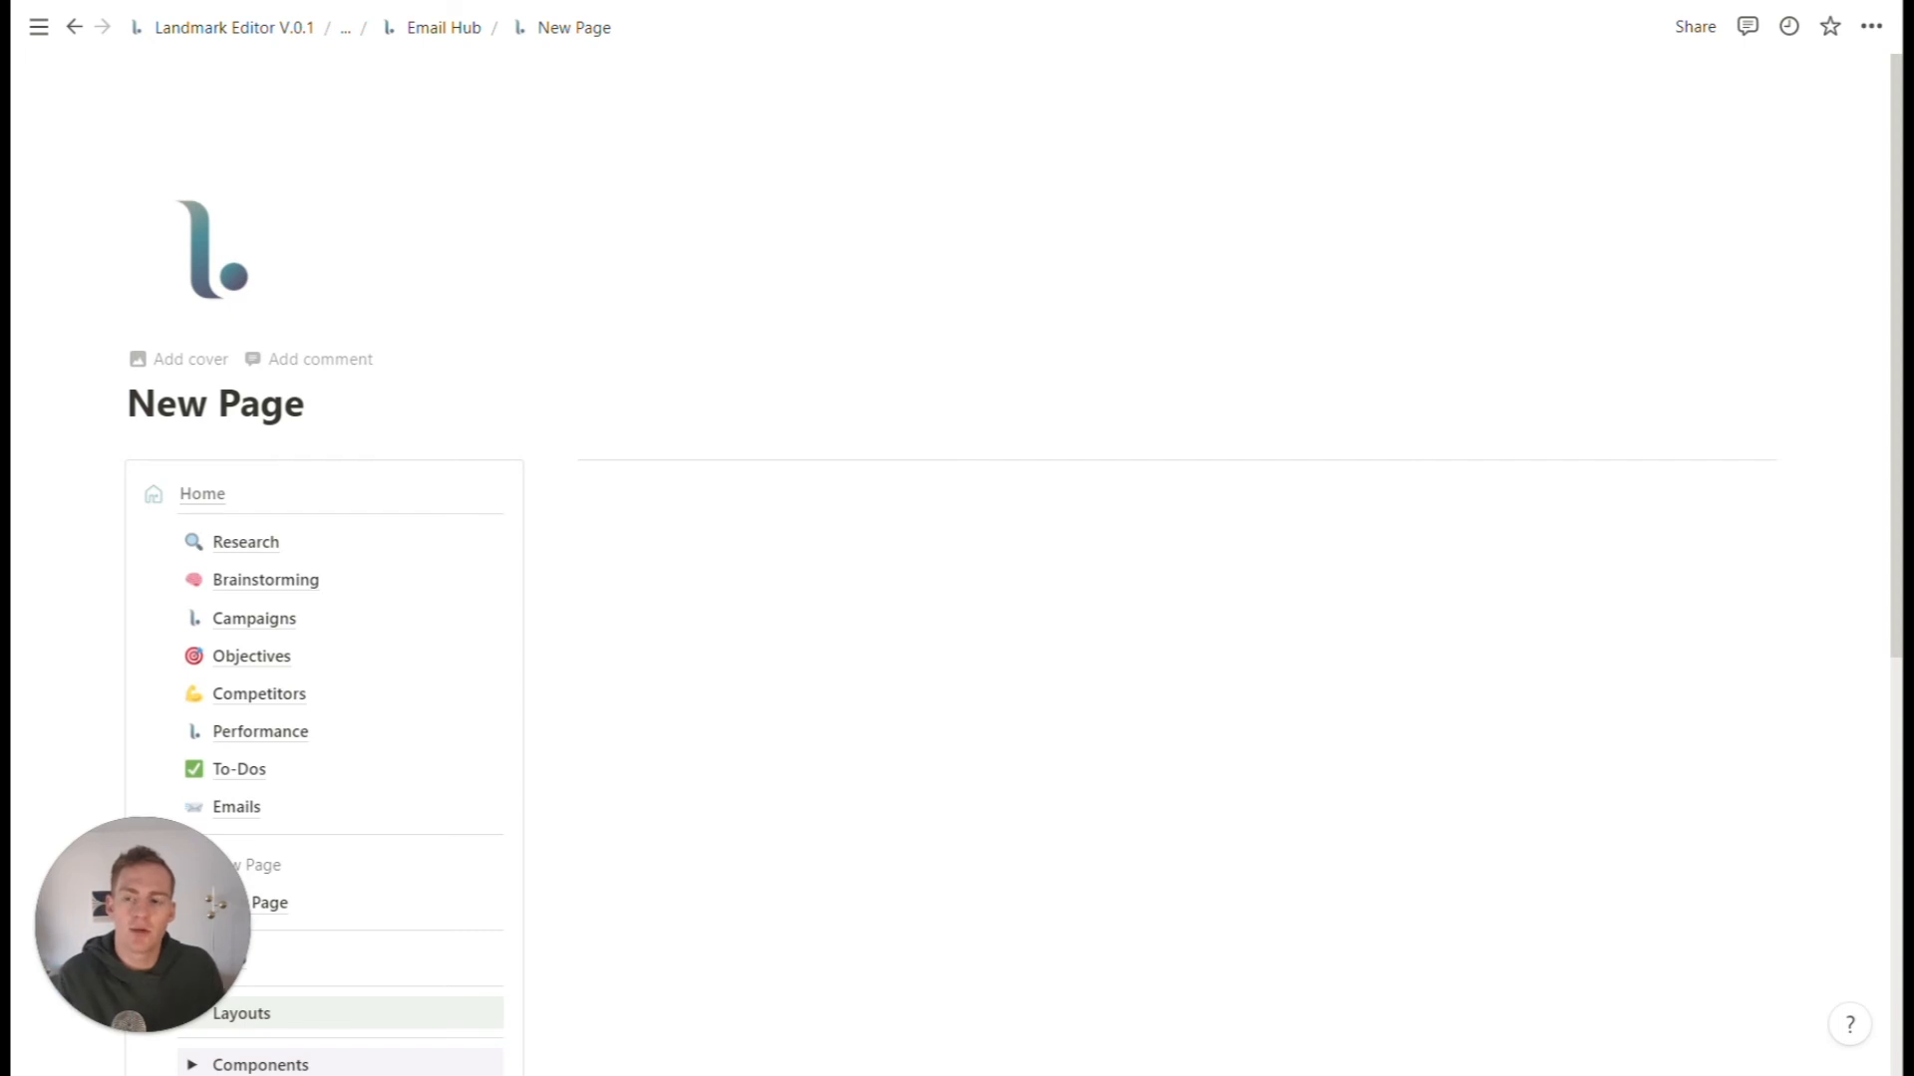
{"action": "triple_click", "coordinate": [262, 405]}
{"action": "type", "text": "Strategy"}
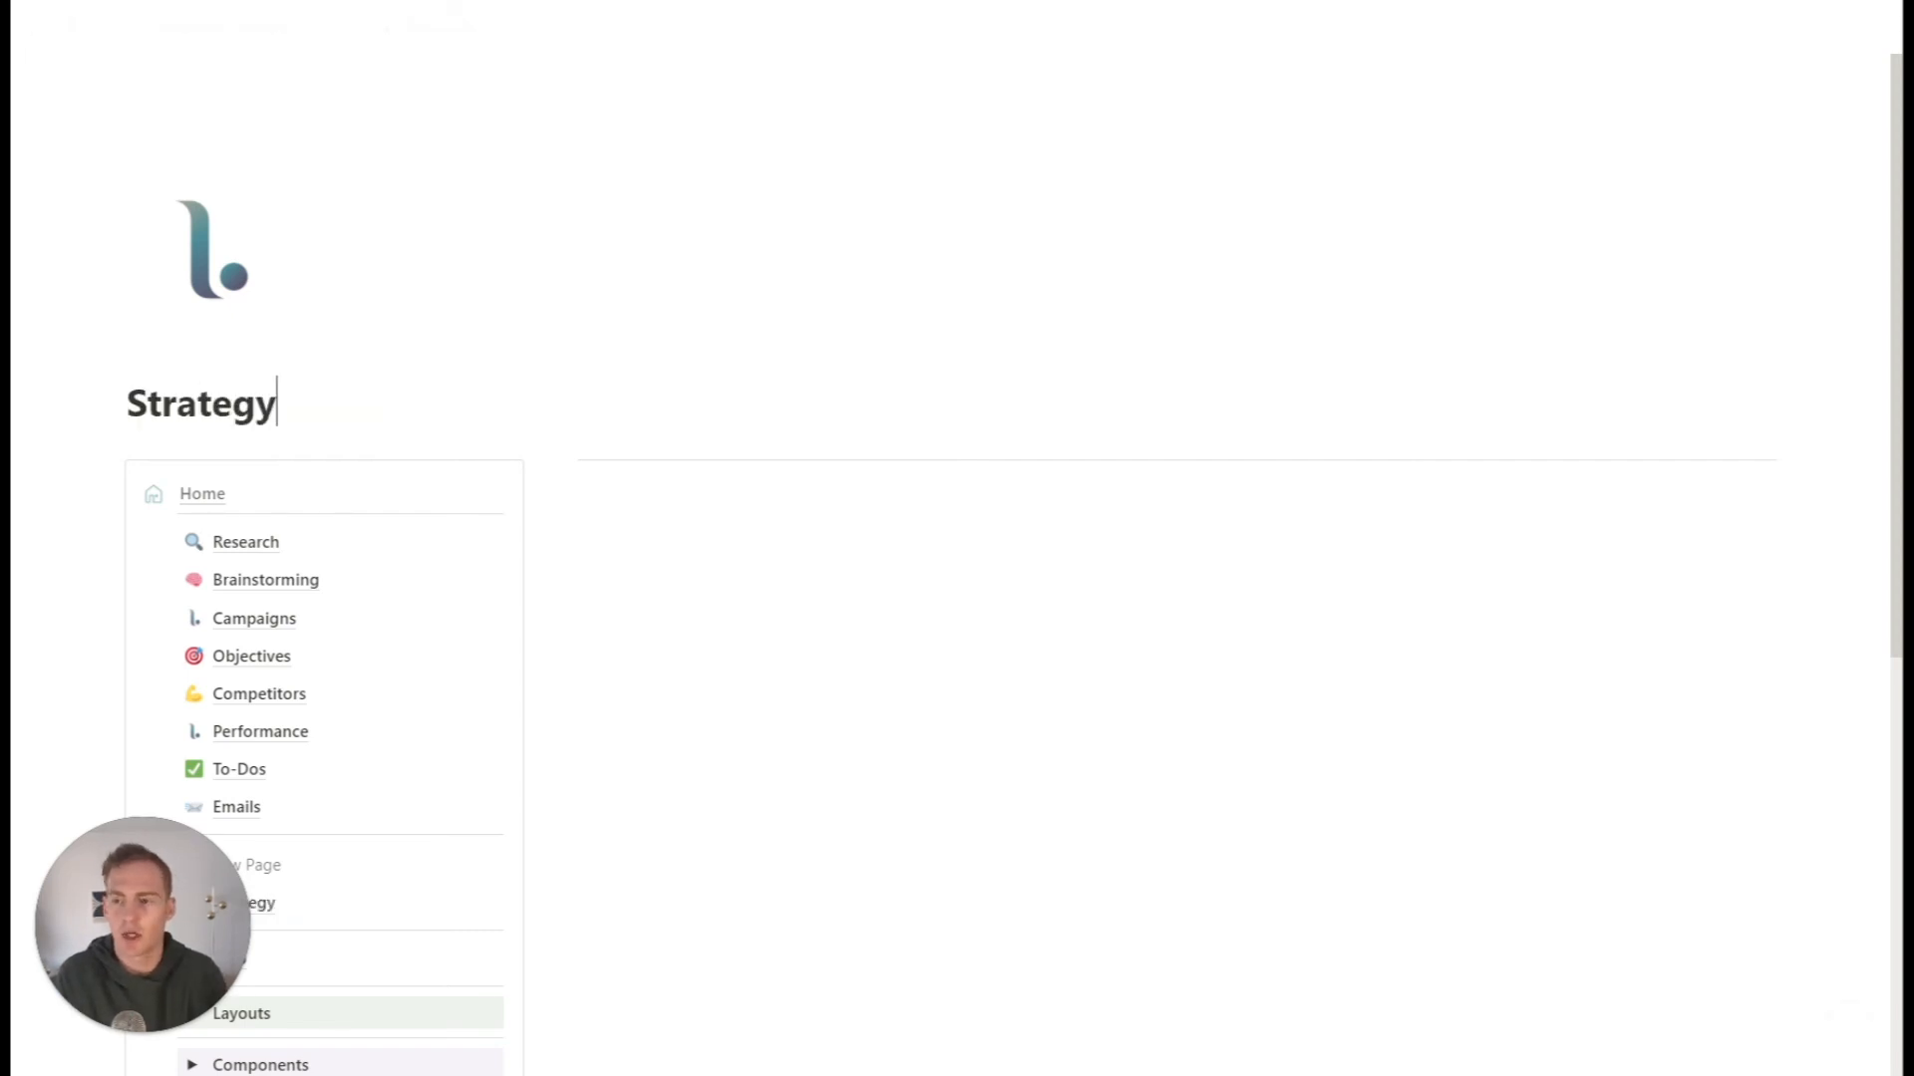
{"action": "type", "text": " Overview"}
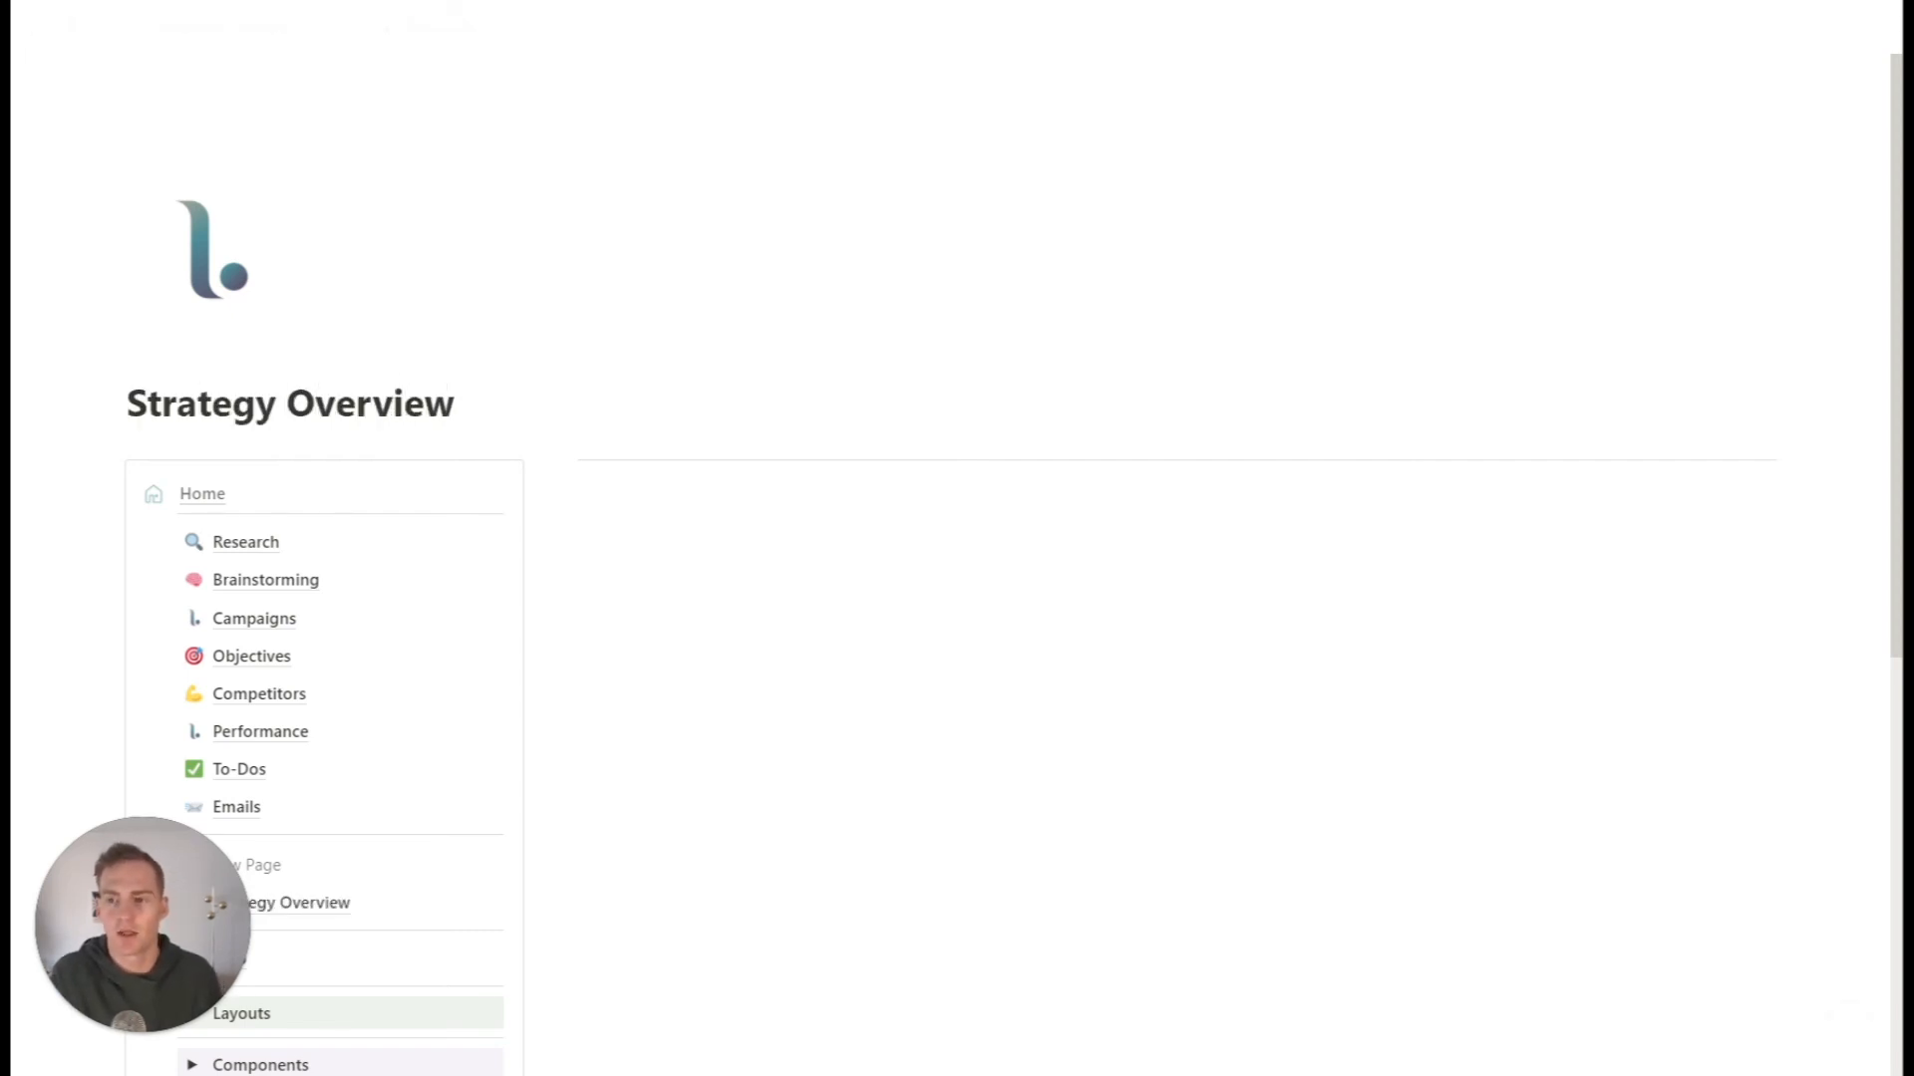
{"action": "left_click", "coordinate": [210, 249]}
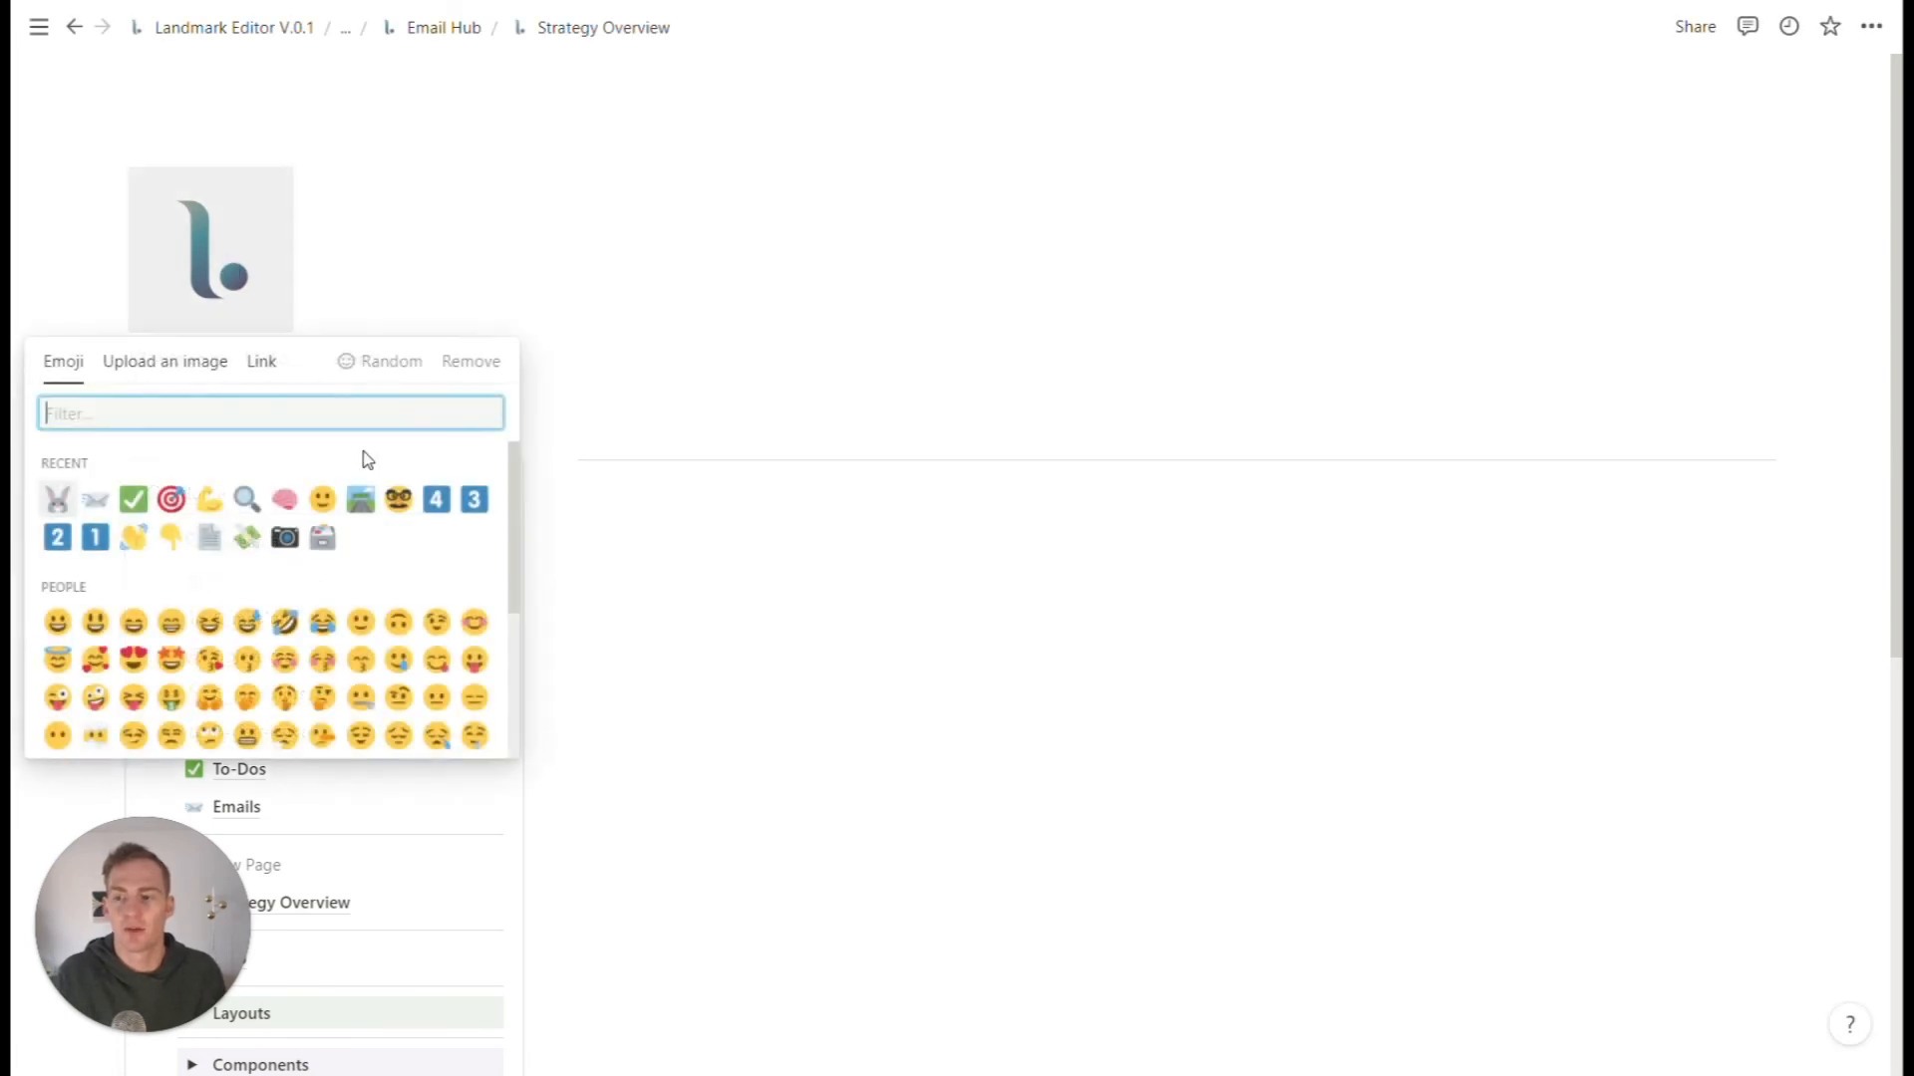
{"action": "type", "text": "chess"}
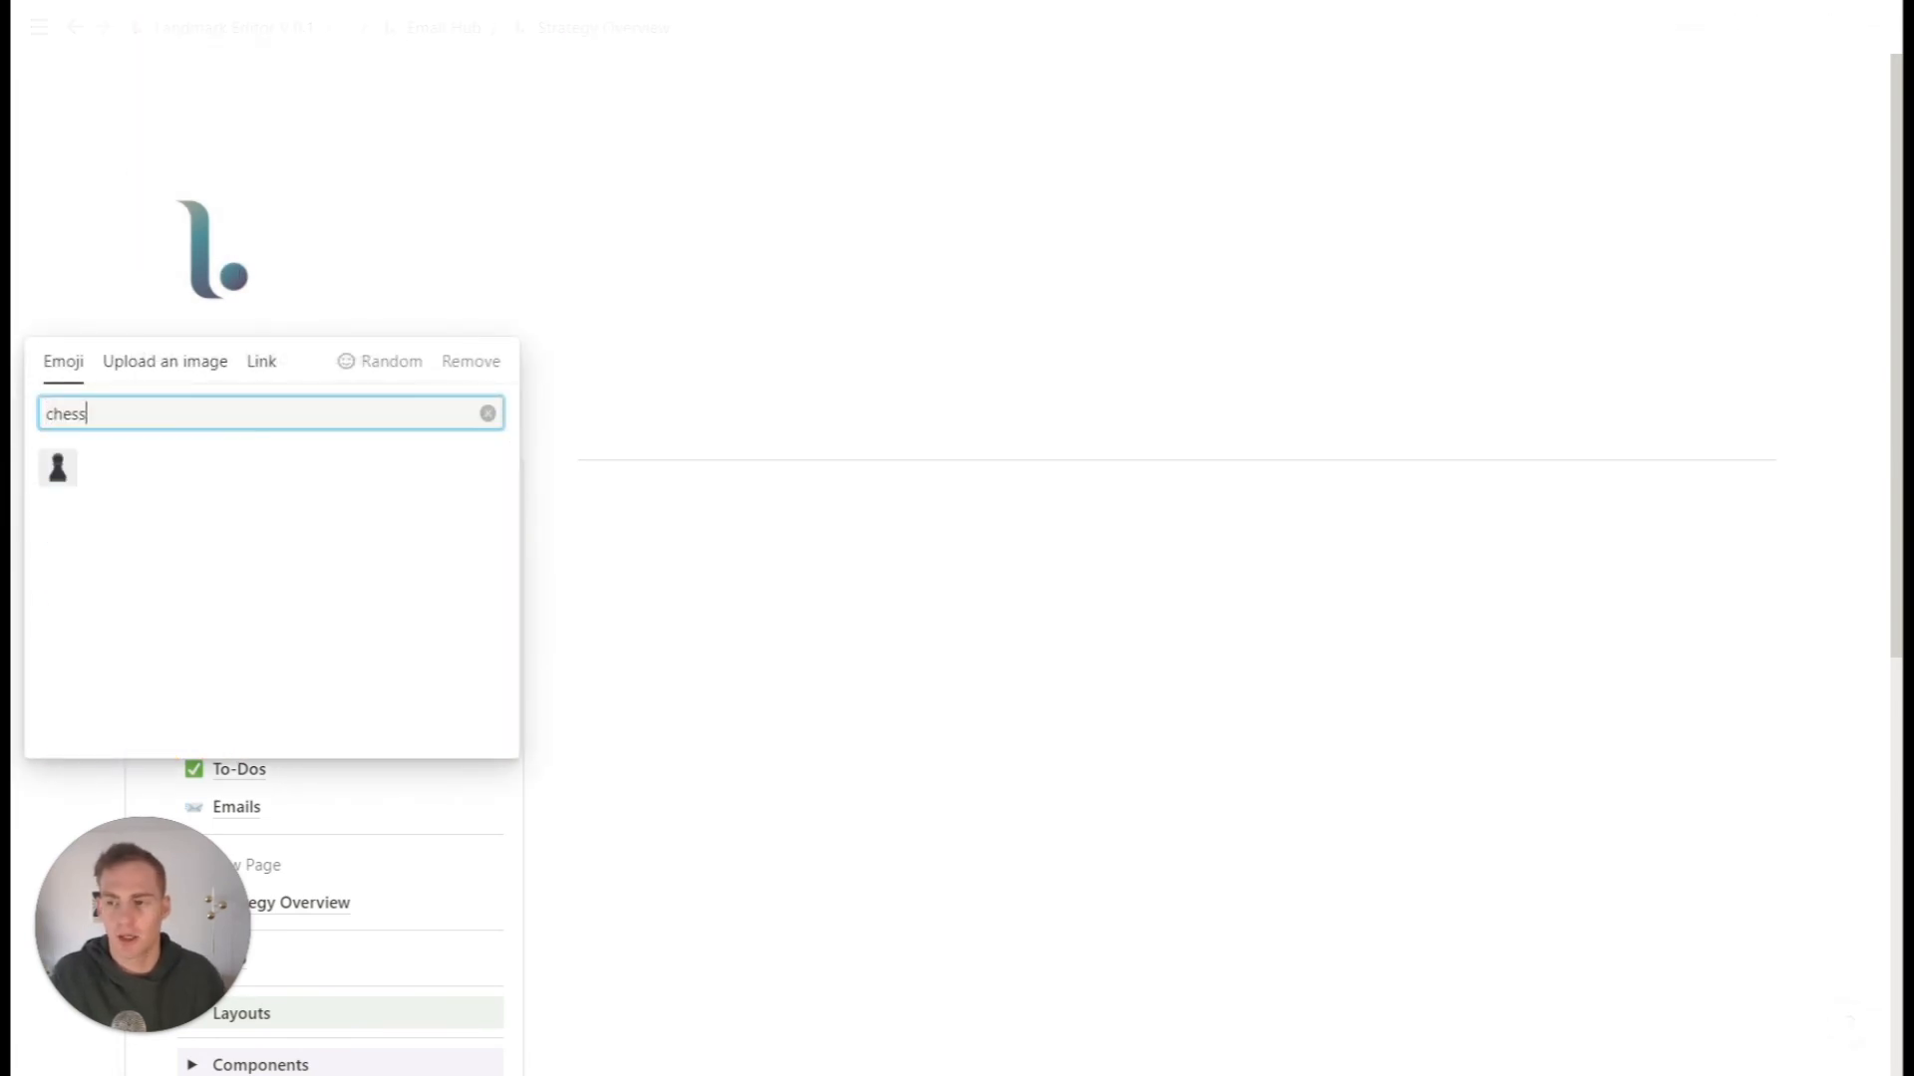
{"action": "left_click", "coordinate": [51, 467]}
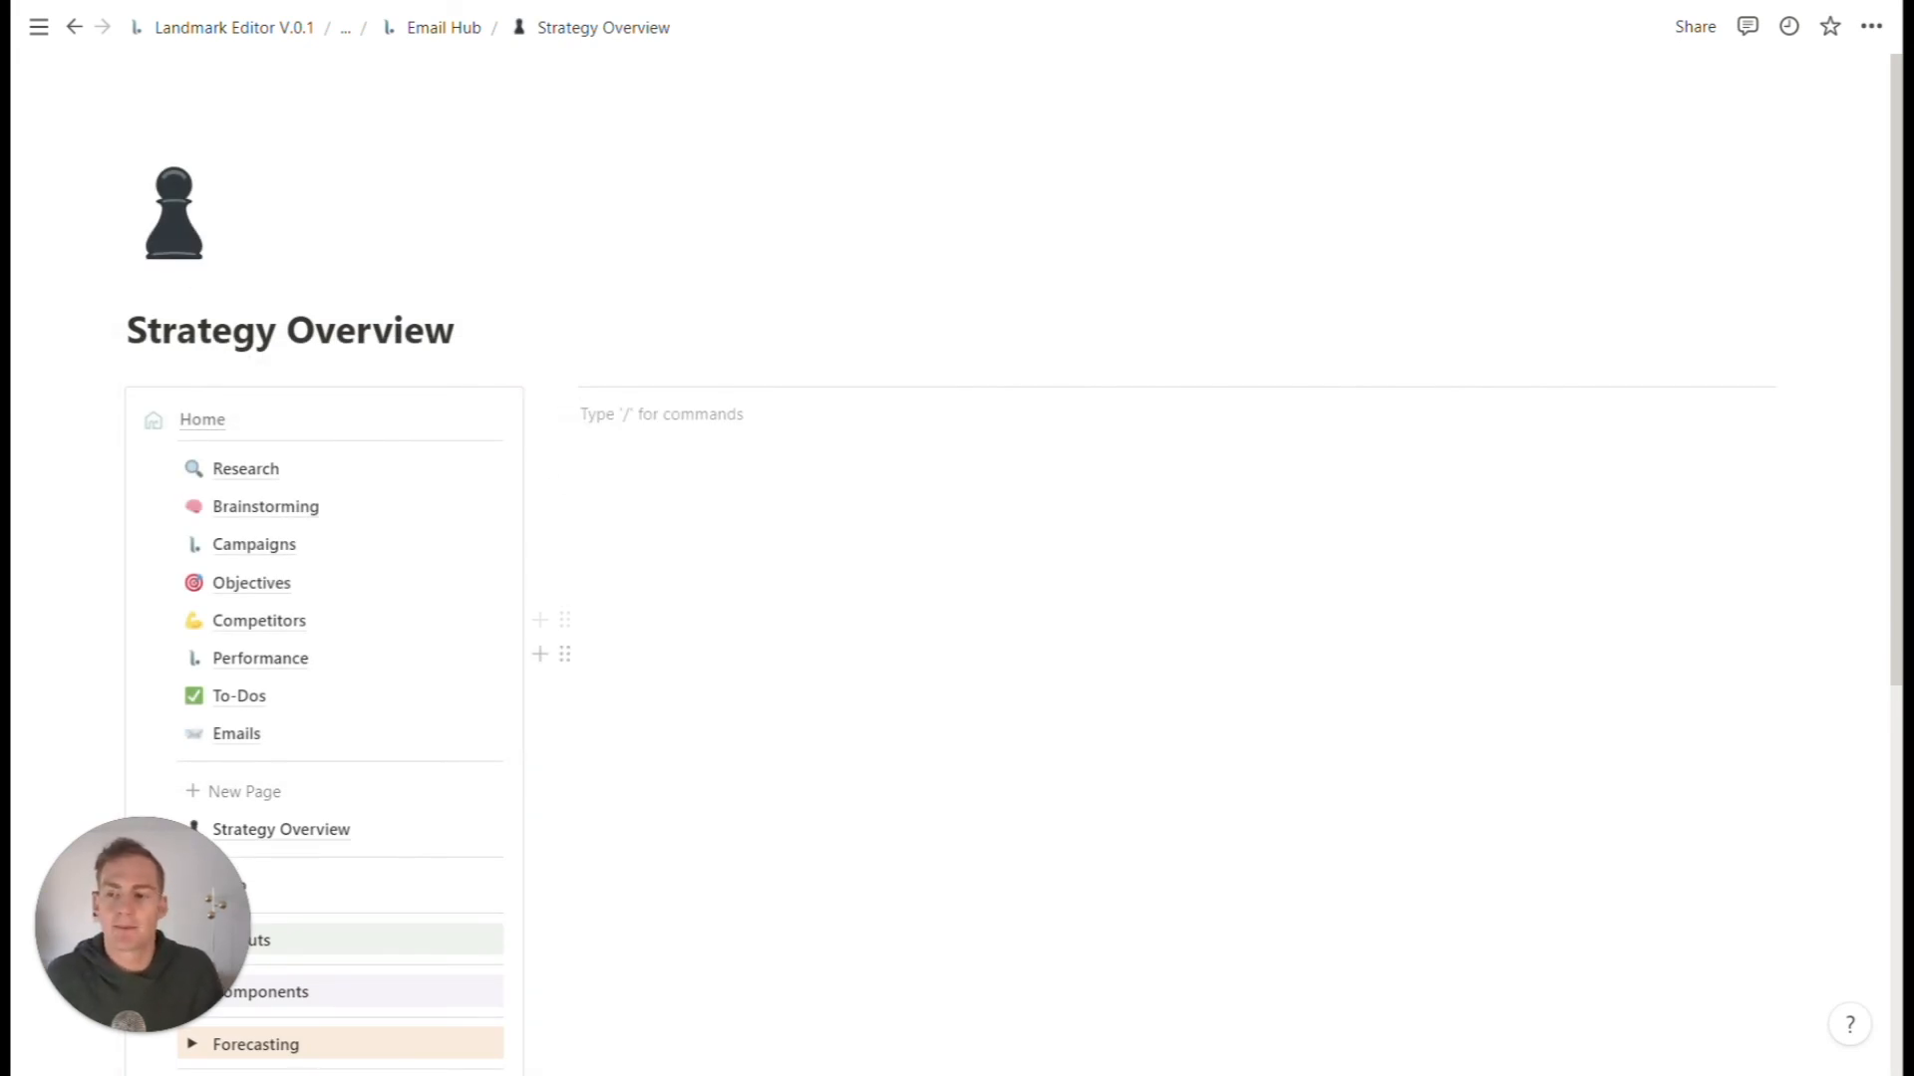
- Move the Strategy Overview link directly below Emails in the page navigation
{"action": "scroll", "coordinate": [393, 603], "scroll_direction": "down", "scroll_amount": 3}
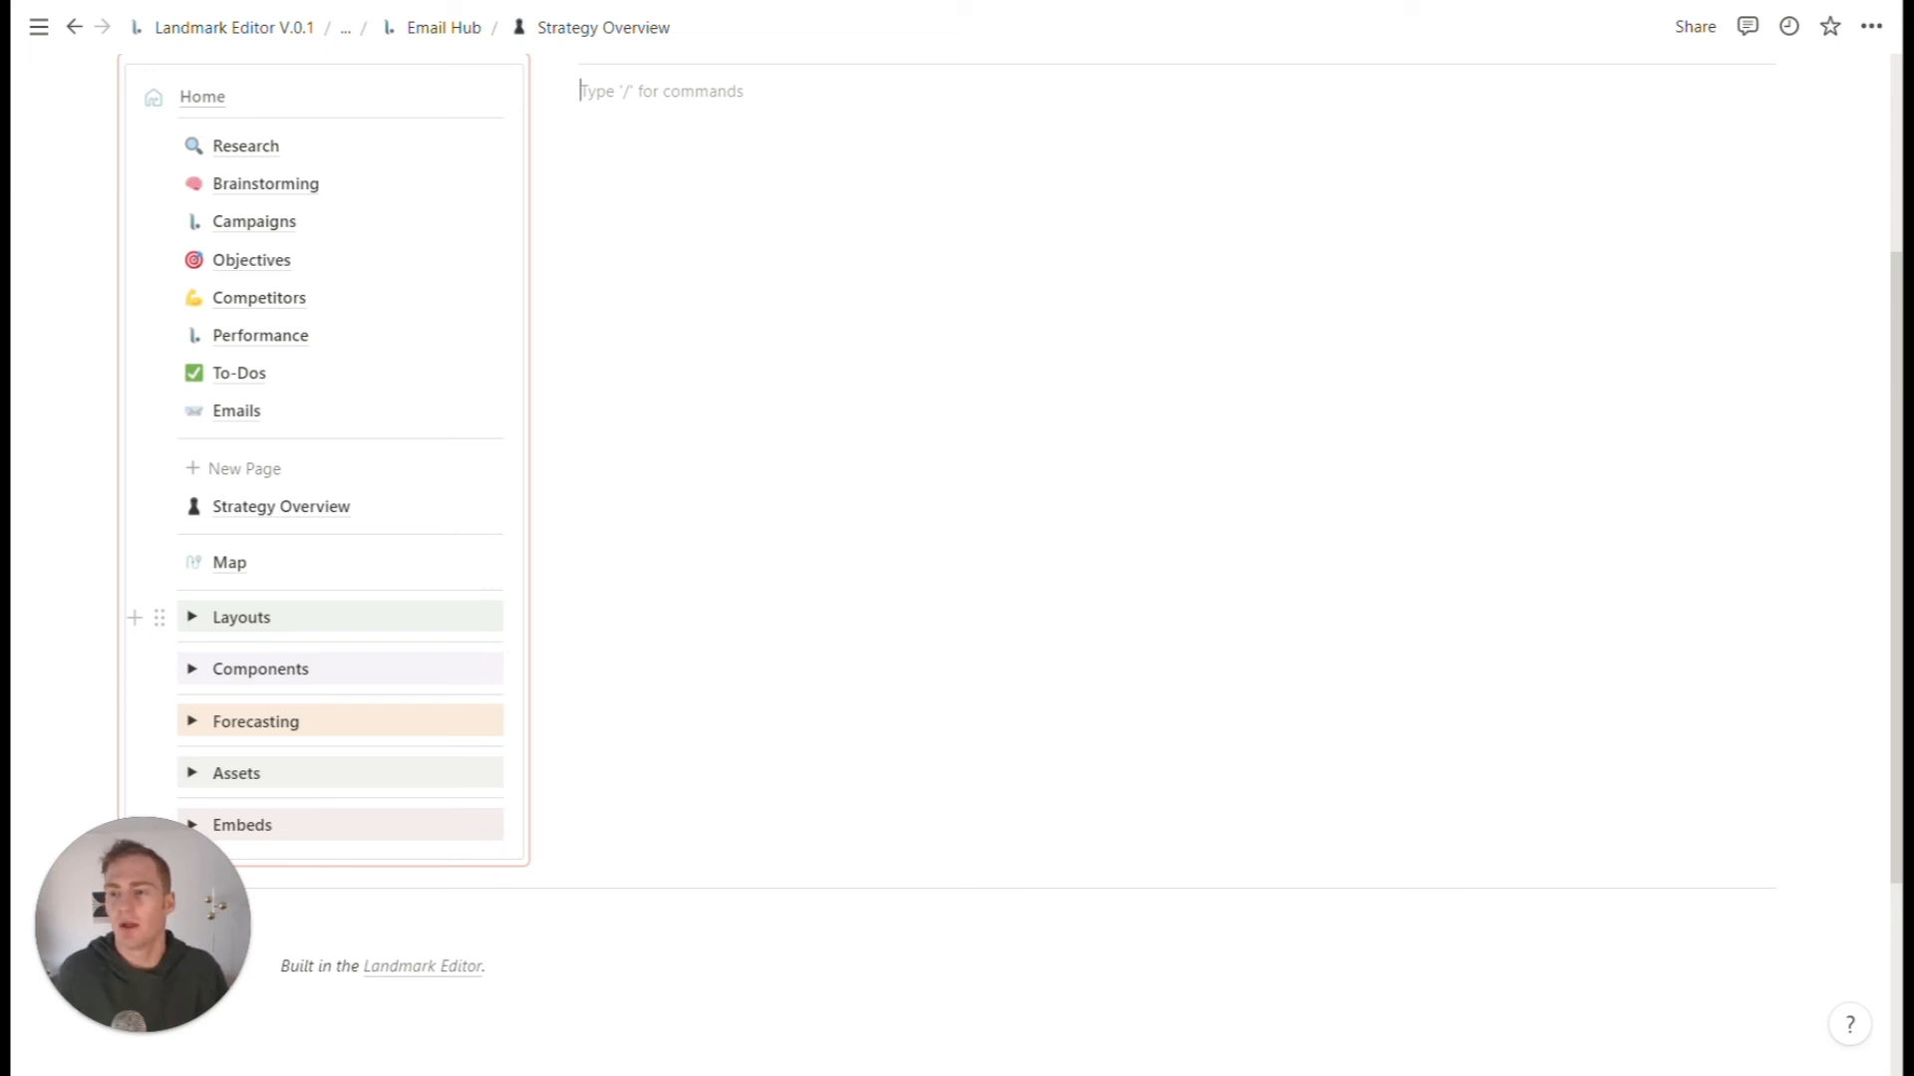
{"action": "left_click_drag", "start_coordinate": [159, 506], "coordinate": [170, 438]}
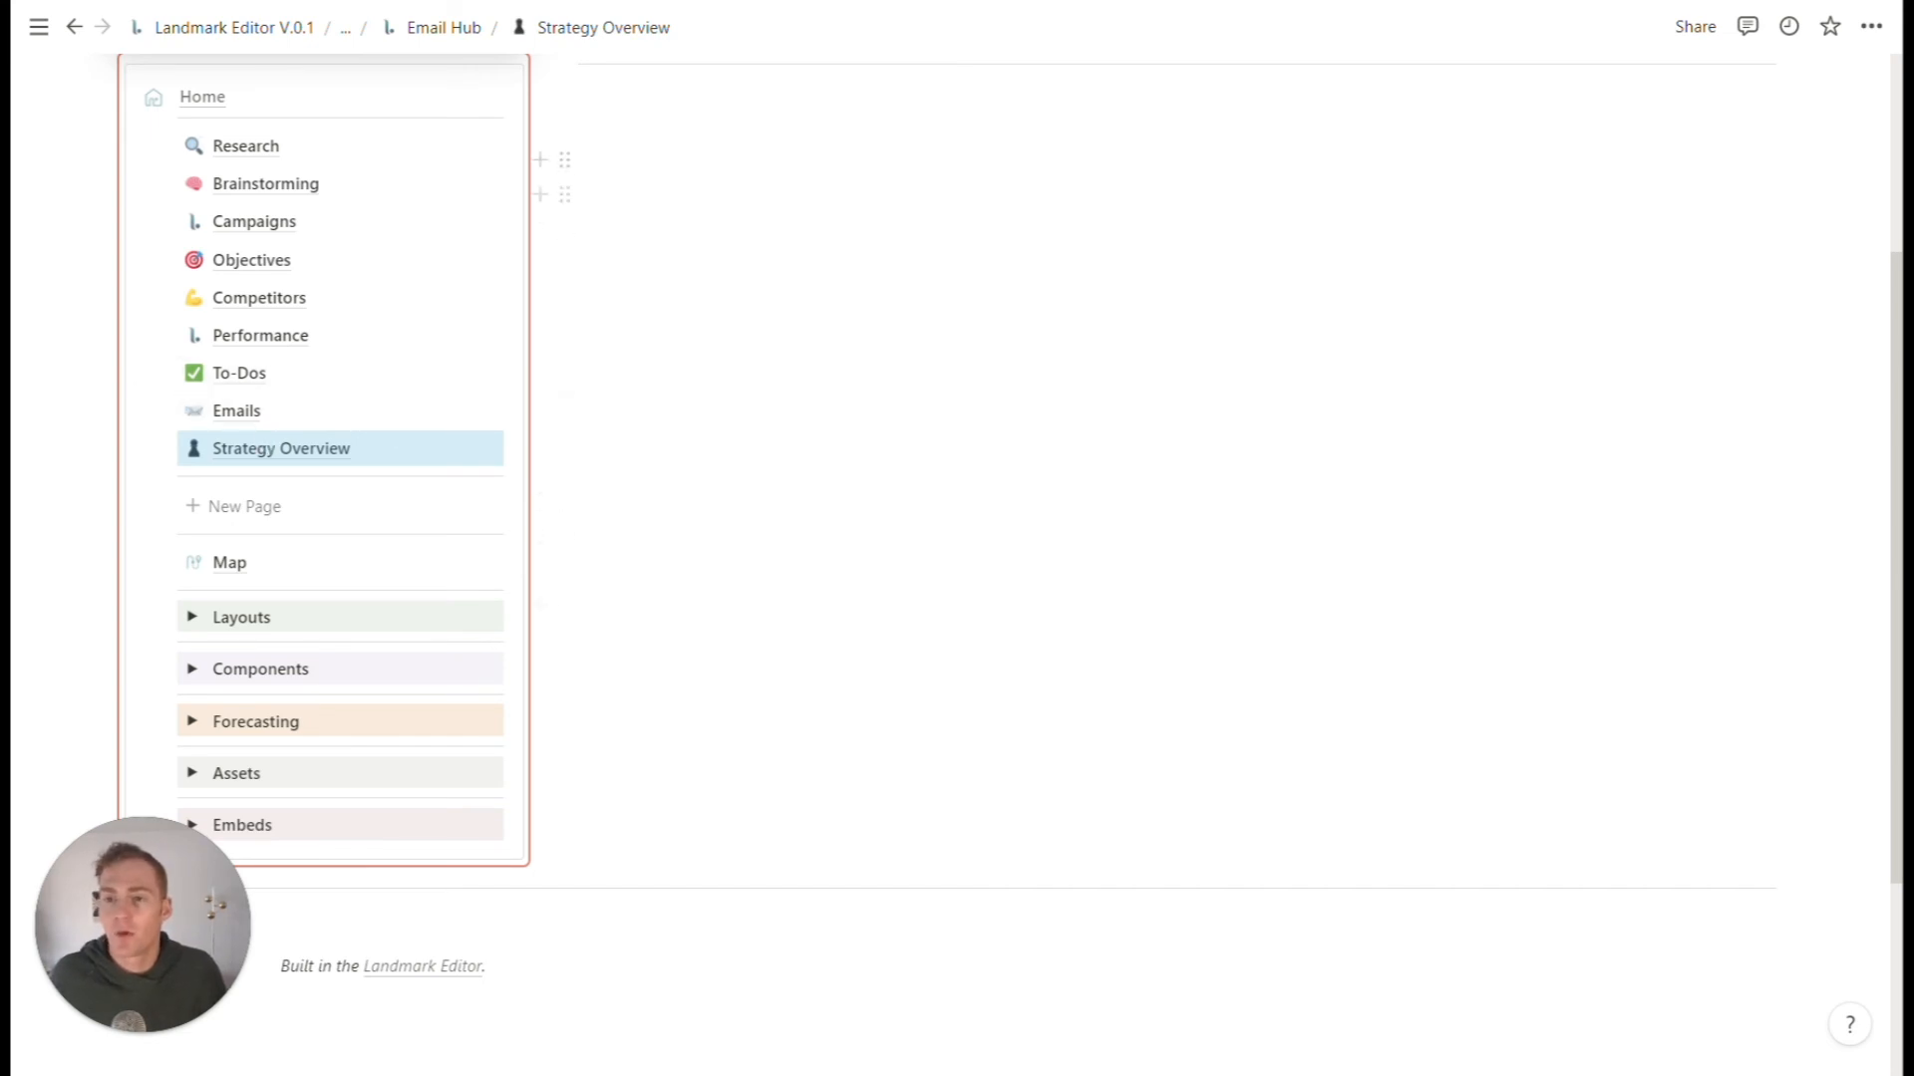
{"action": "scroll", "coordinate": [419, 334], "scroll_direction": "up", "scroll_amount": 1}
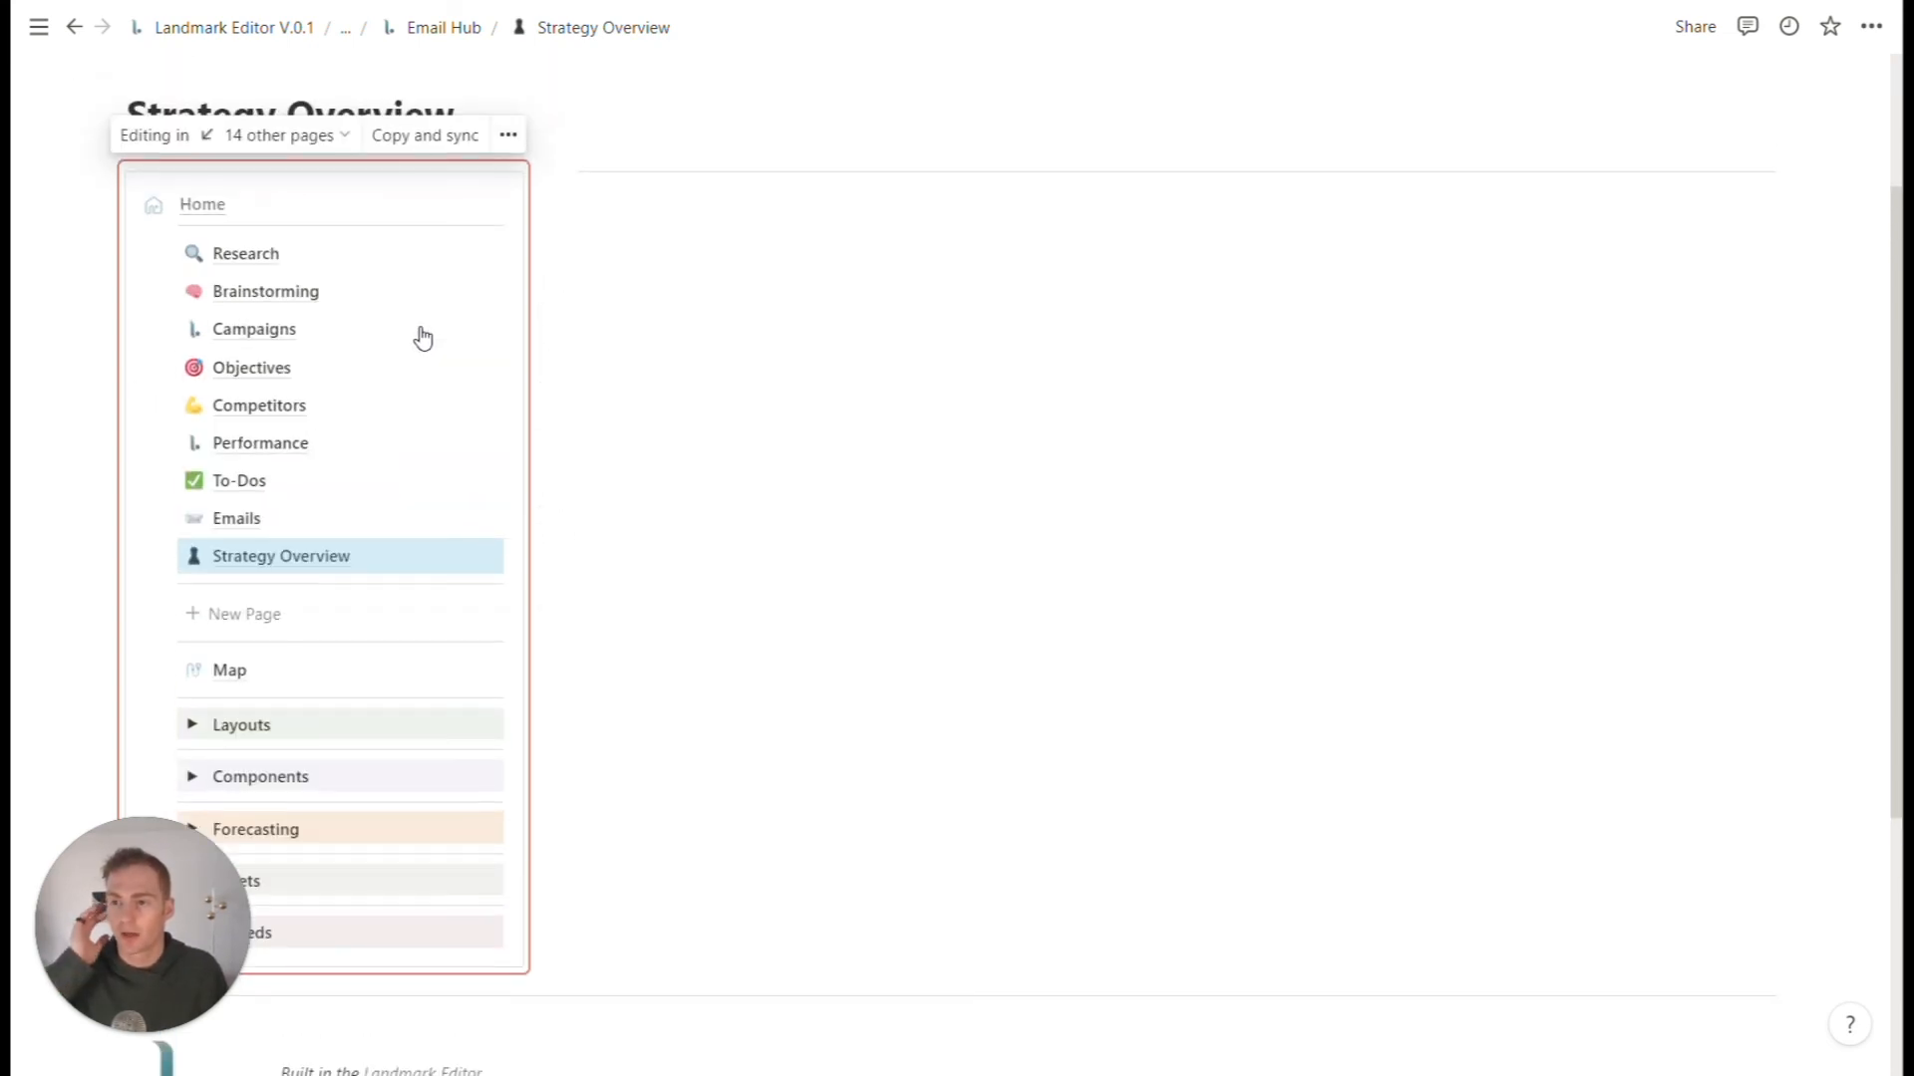
{"action": "scroll", "coordinate": [422, 340], "scroll_direction": "down", "scroll_amount": 2}
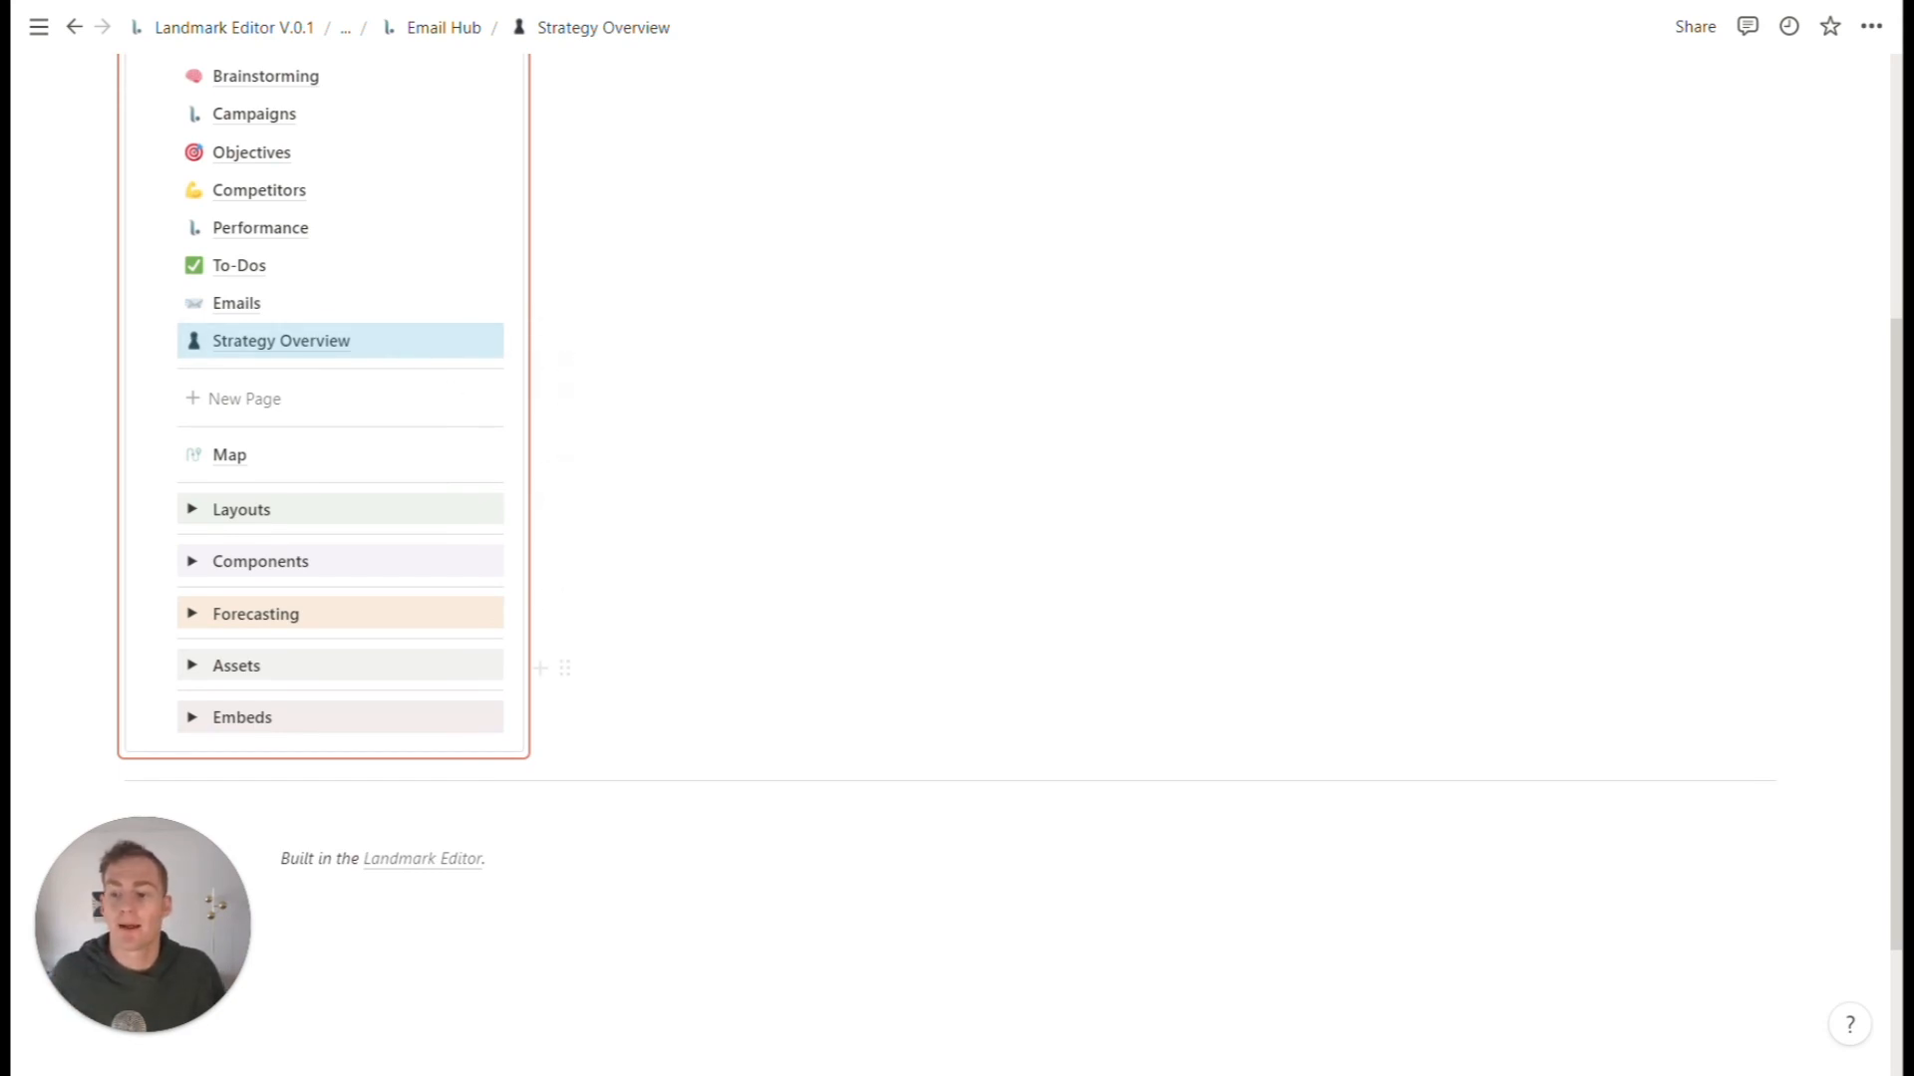
{"action": "scroll", "coordinate": [422, 449], "scroll_direction": "up", "scroll_amount": 2}
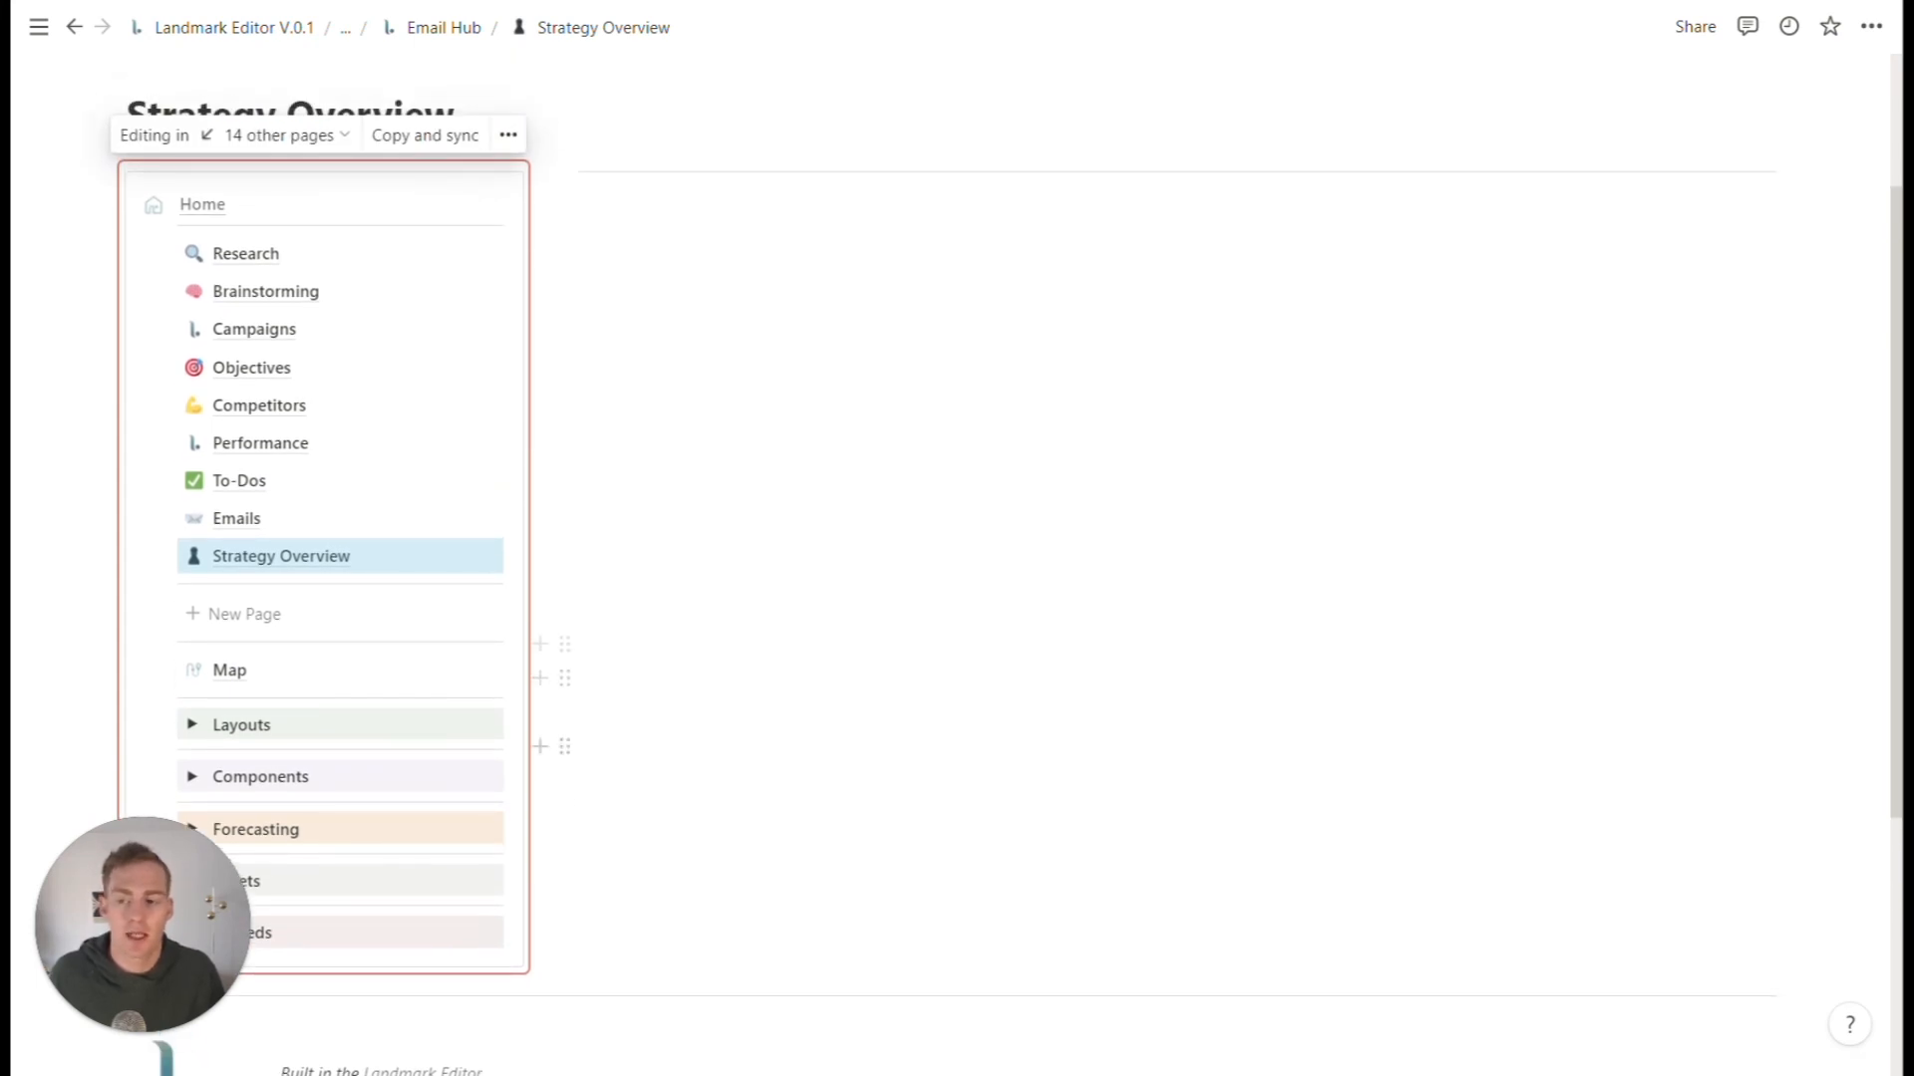
- Add the Key Pillars layout to the main content area of the Strategy Overview page
{"action": "scroll", "coordinate": [353, 499], "scroll_direction": "down", "scroll_amount": 3}
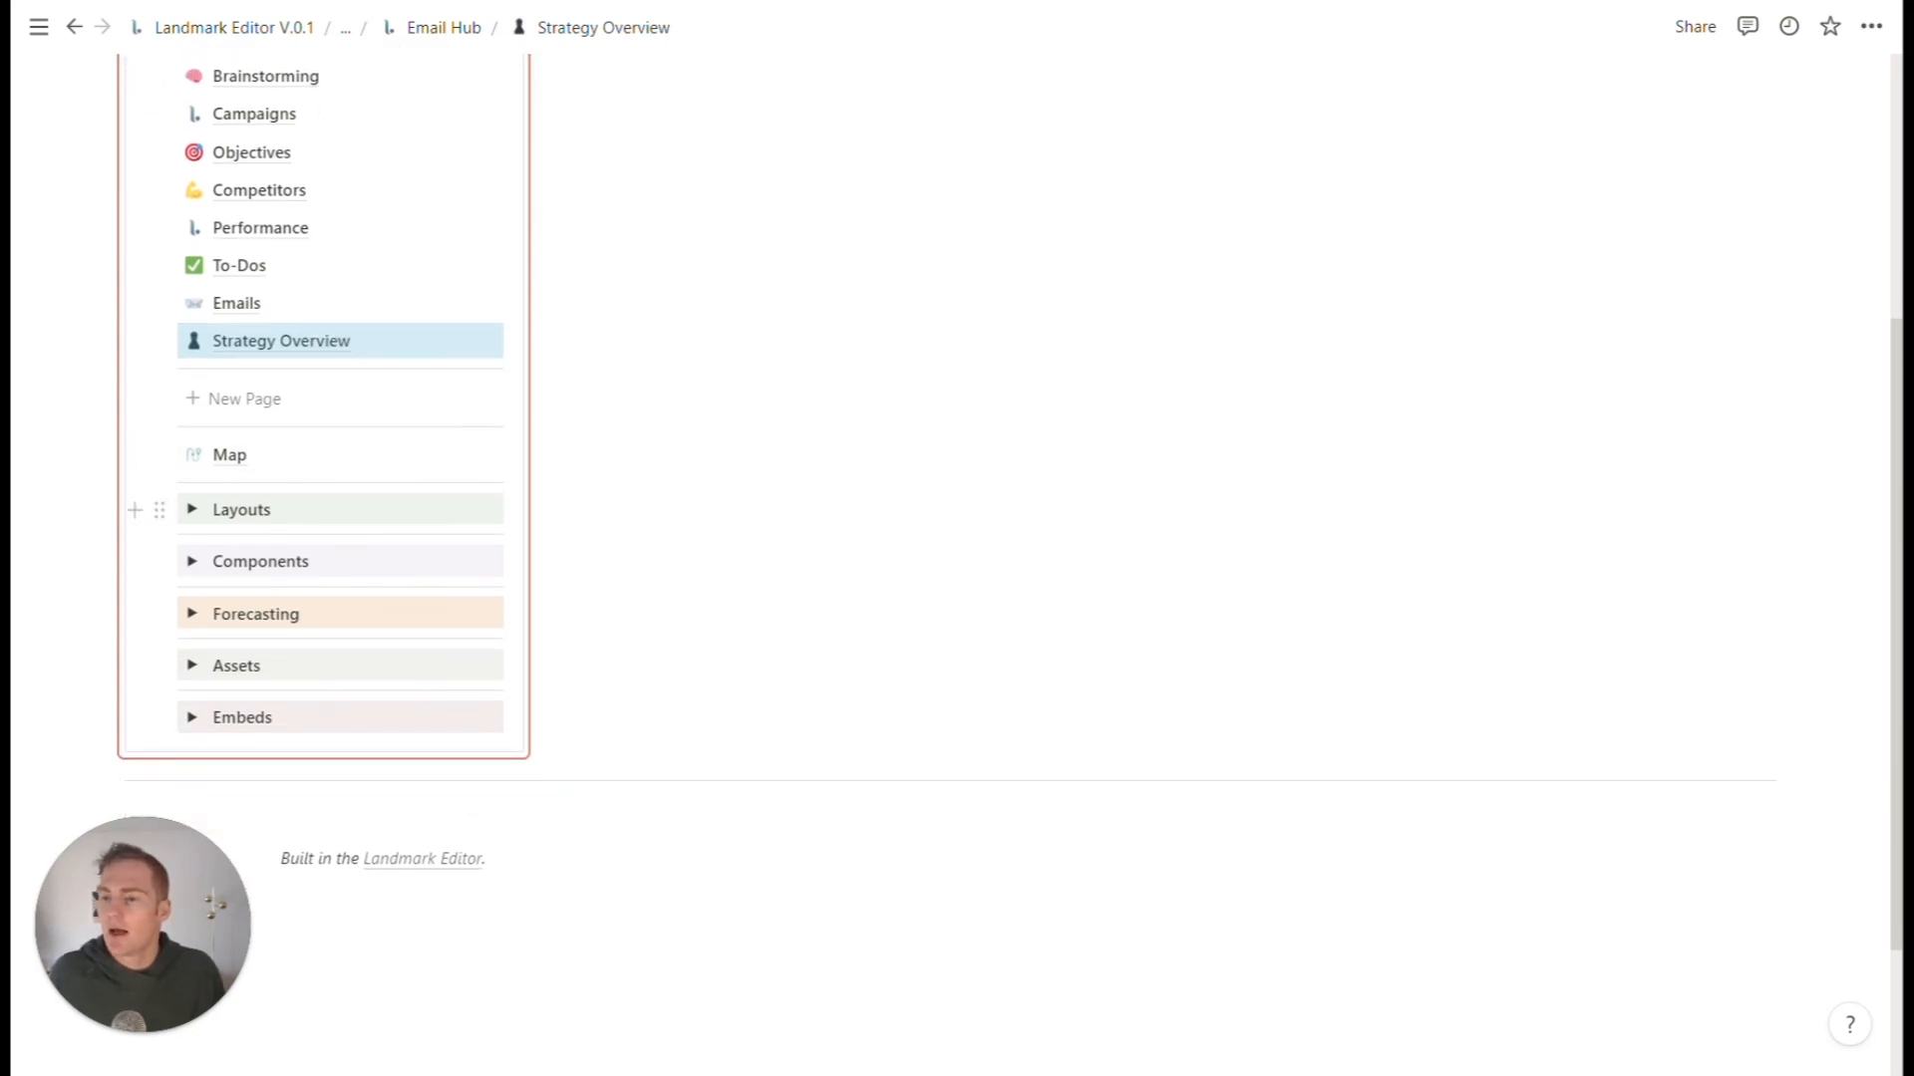
{"action": "left_click", "coordinate": [200, 512]}
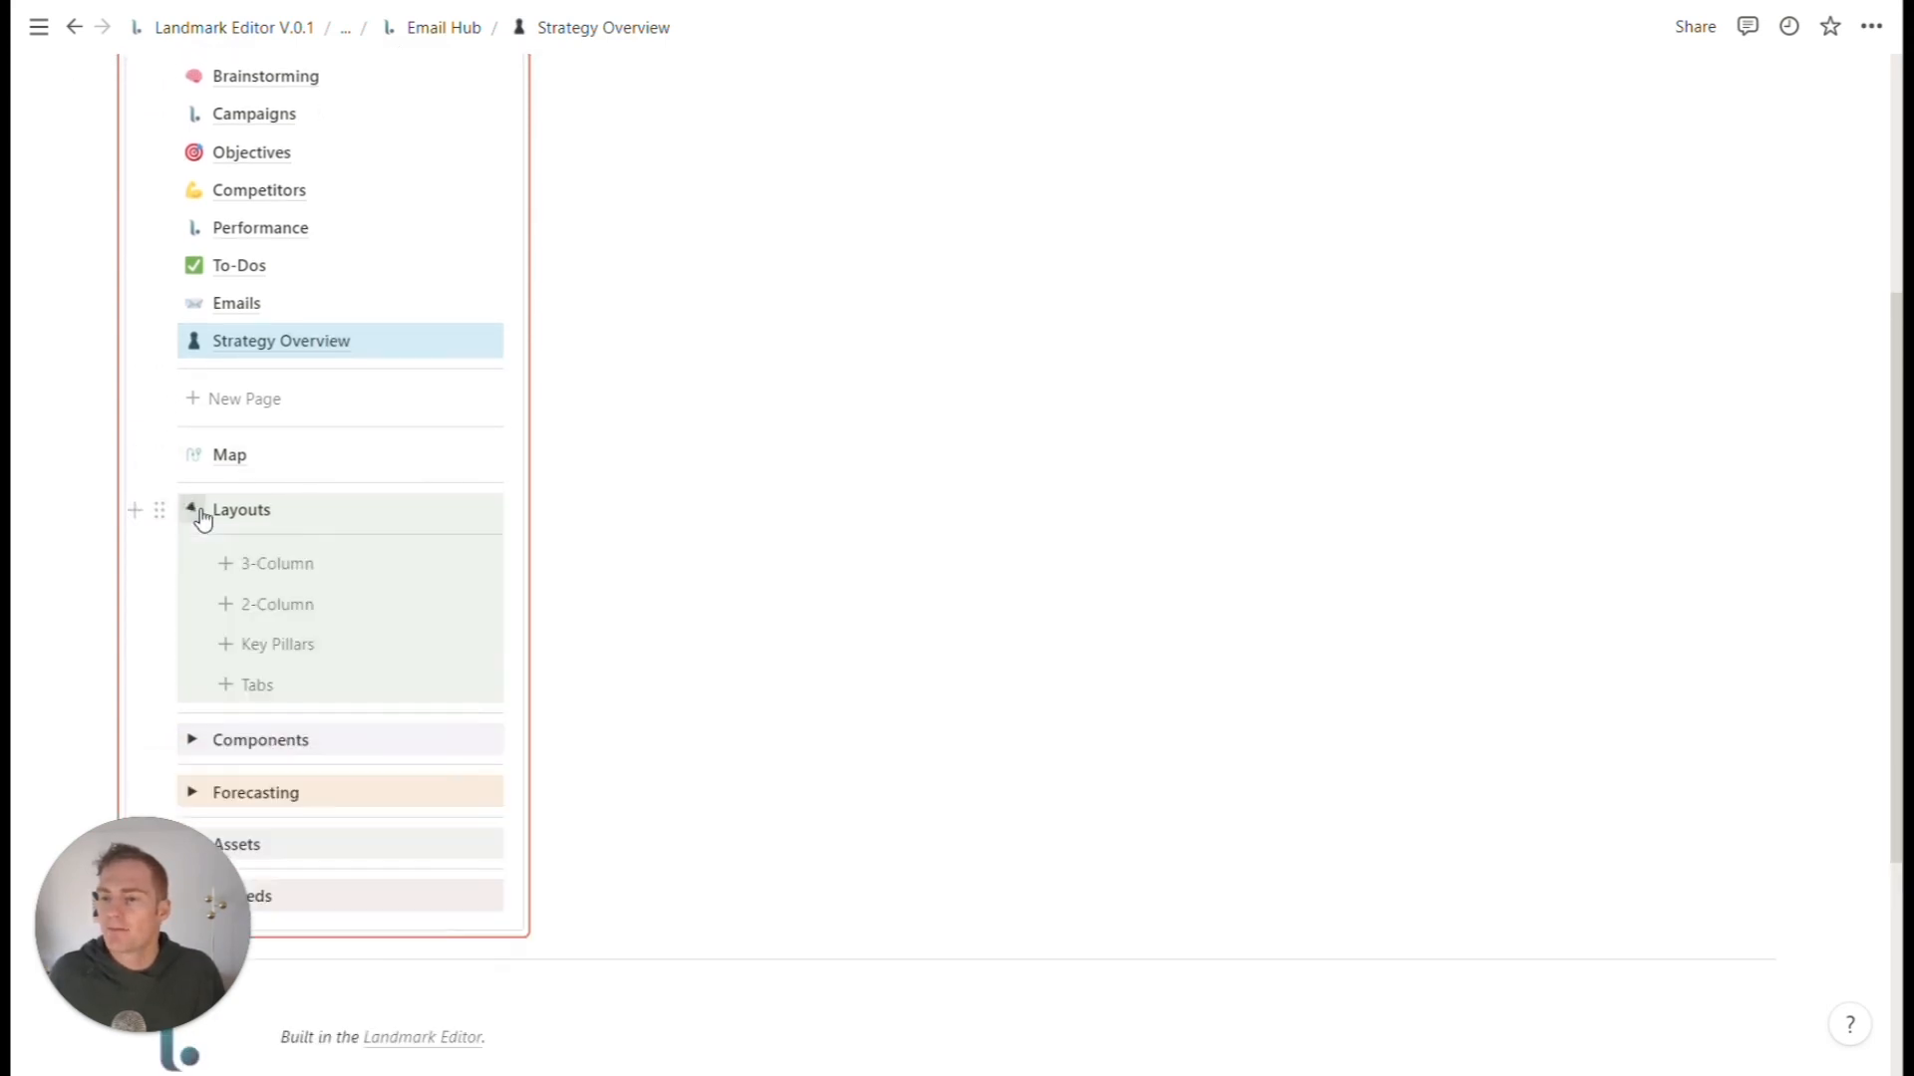
{"action": "left_click", "coordinate": [277, 655]}
{"action": "left_click_drag", "start_coordinate": [195, 688], "coordinate": [723, 418]}
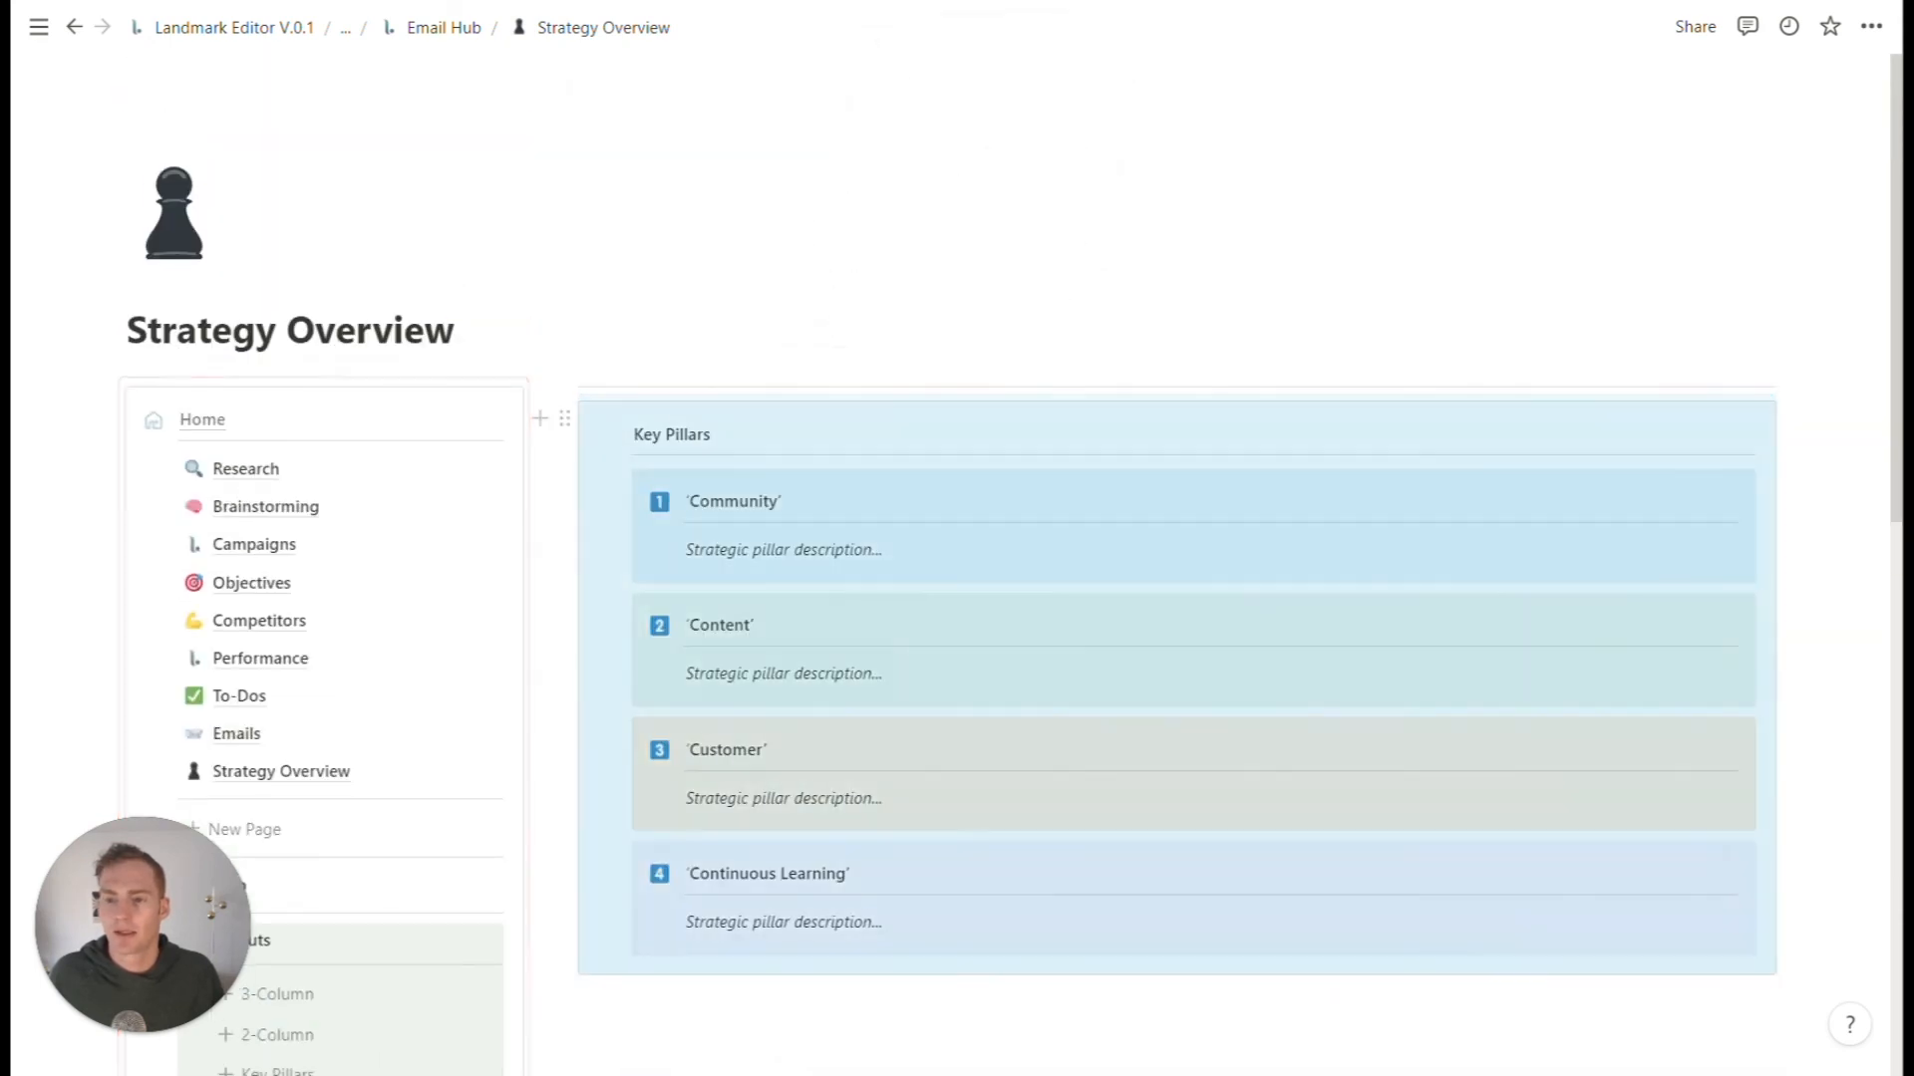
{"action": "left_click", "coordinate": [712, 999]}
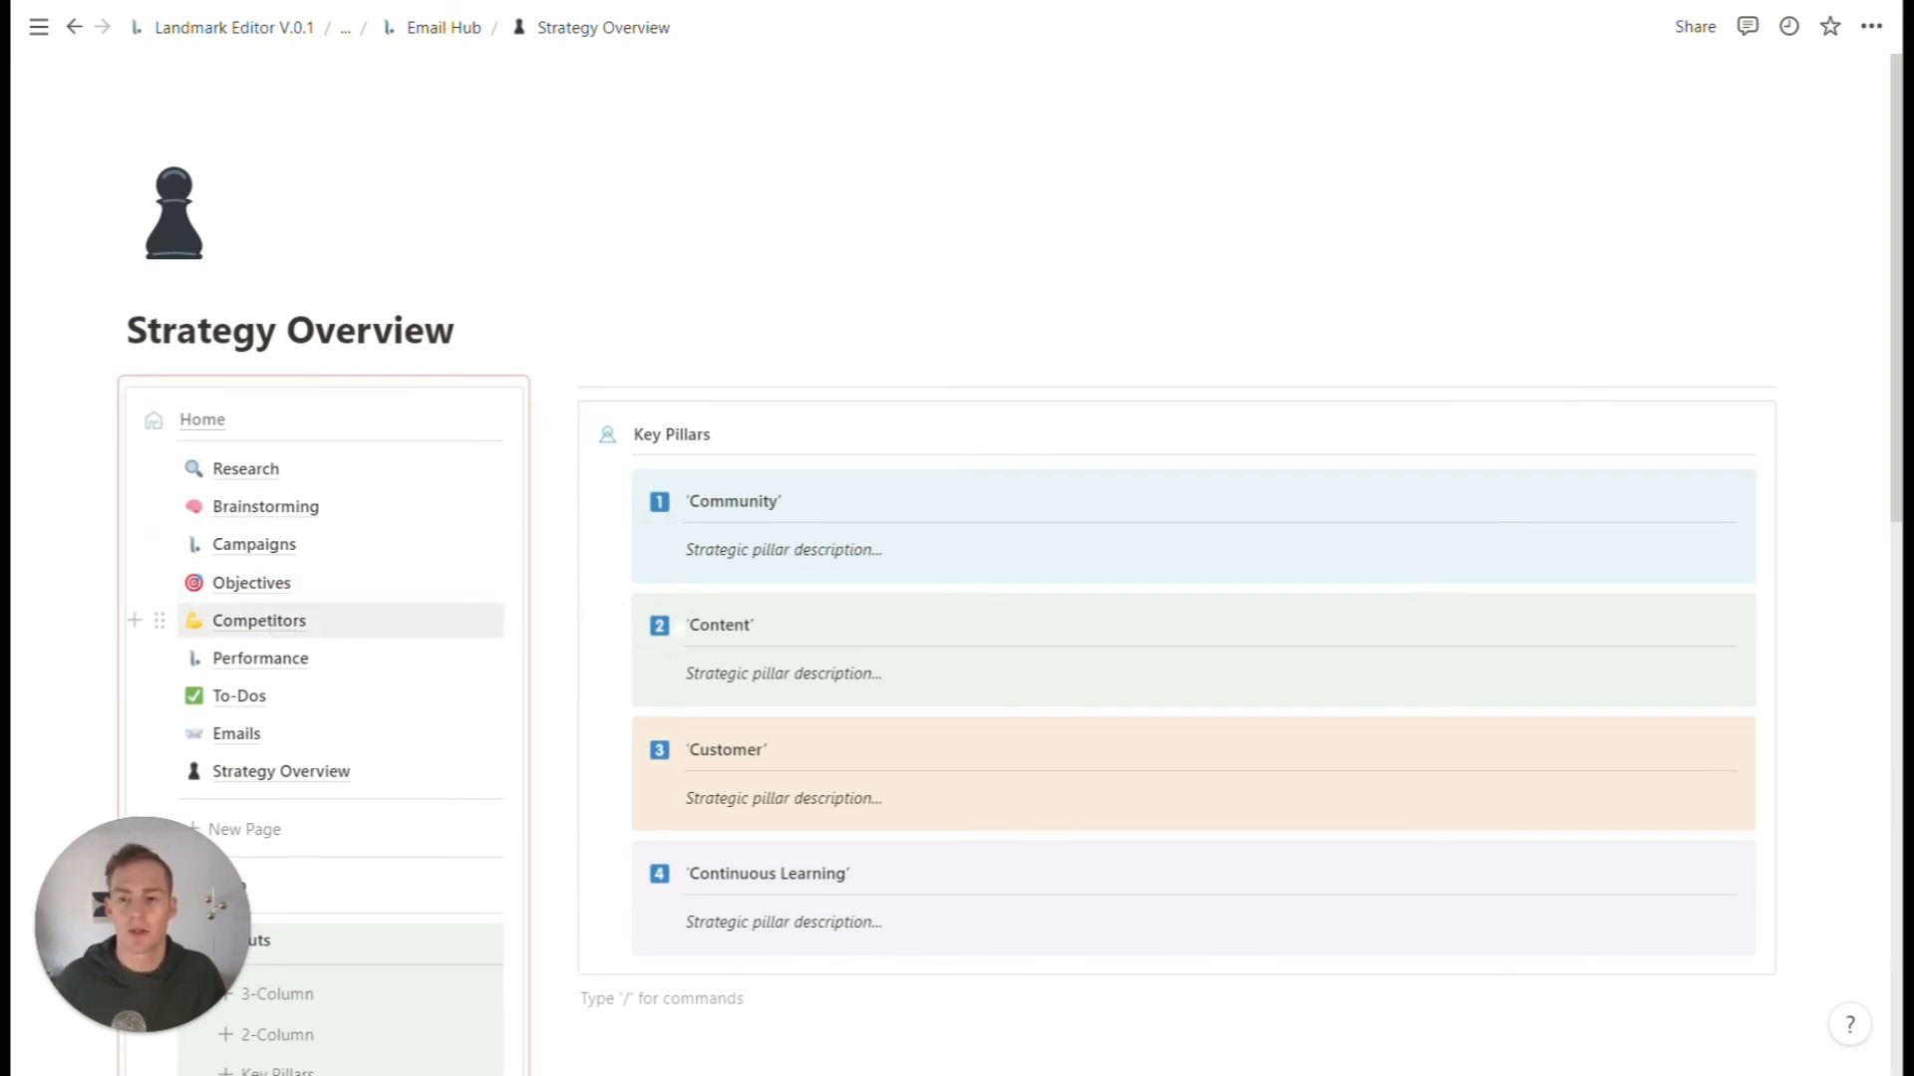
- Add a New Notebook component from the Components collection to the main content area, directly below the Key Pillars layout
{"action": "scroll", "coordinate": [787, 538], "scroll_direction": "down", "scroll_amount": 1}
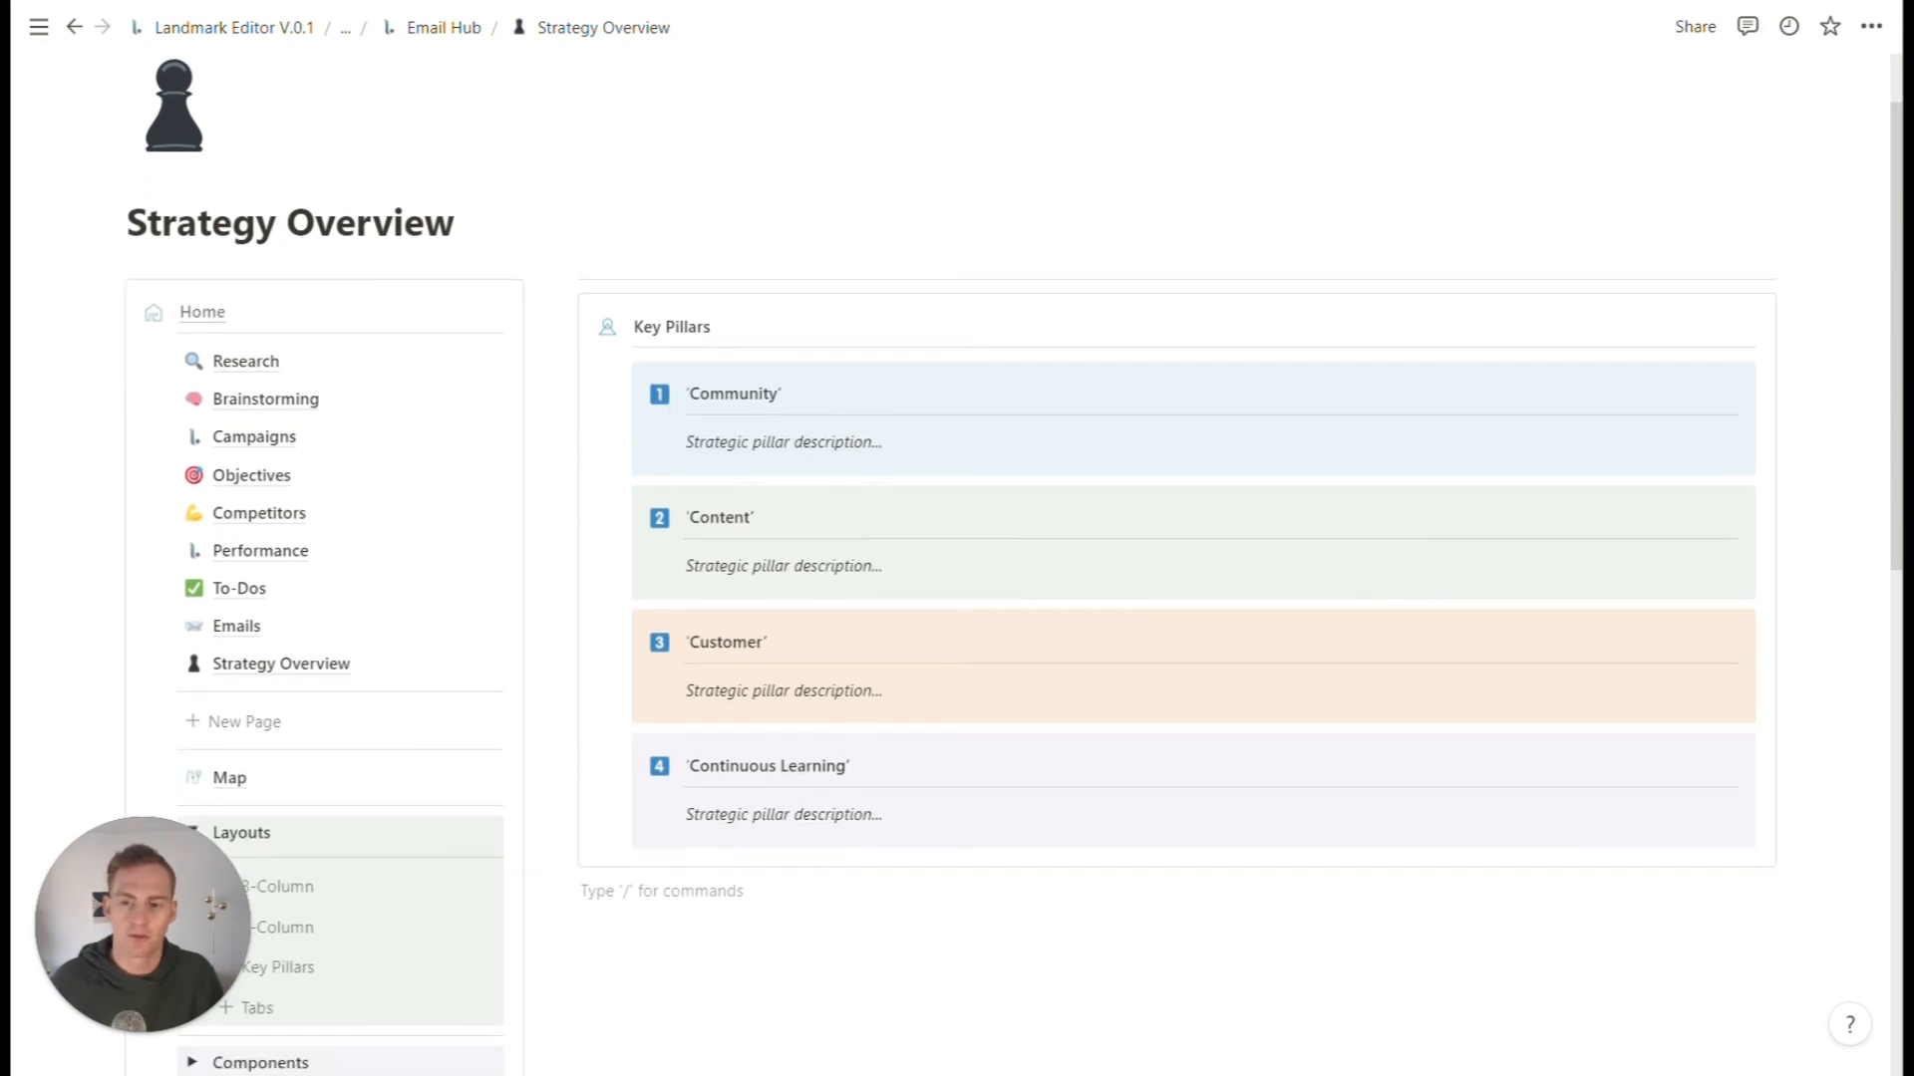
{"action": "scroll", "coordinate": [957, 538], "scroll_direction": "down", "scroll_amount": 3}
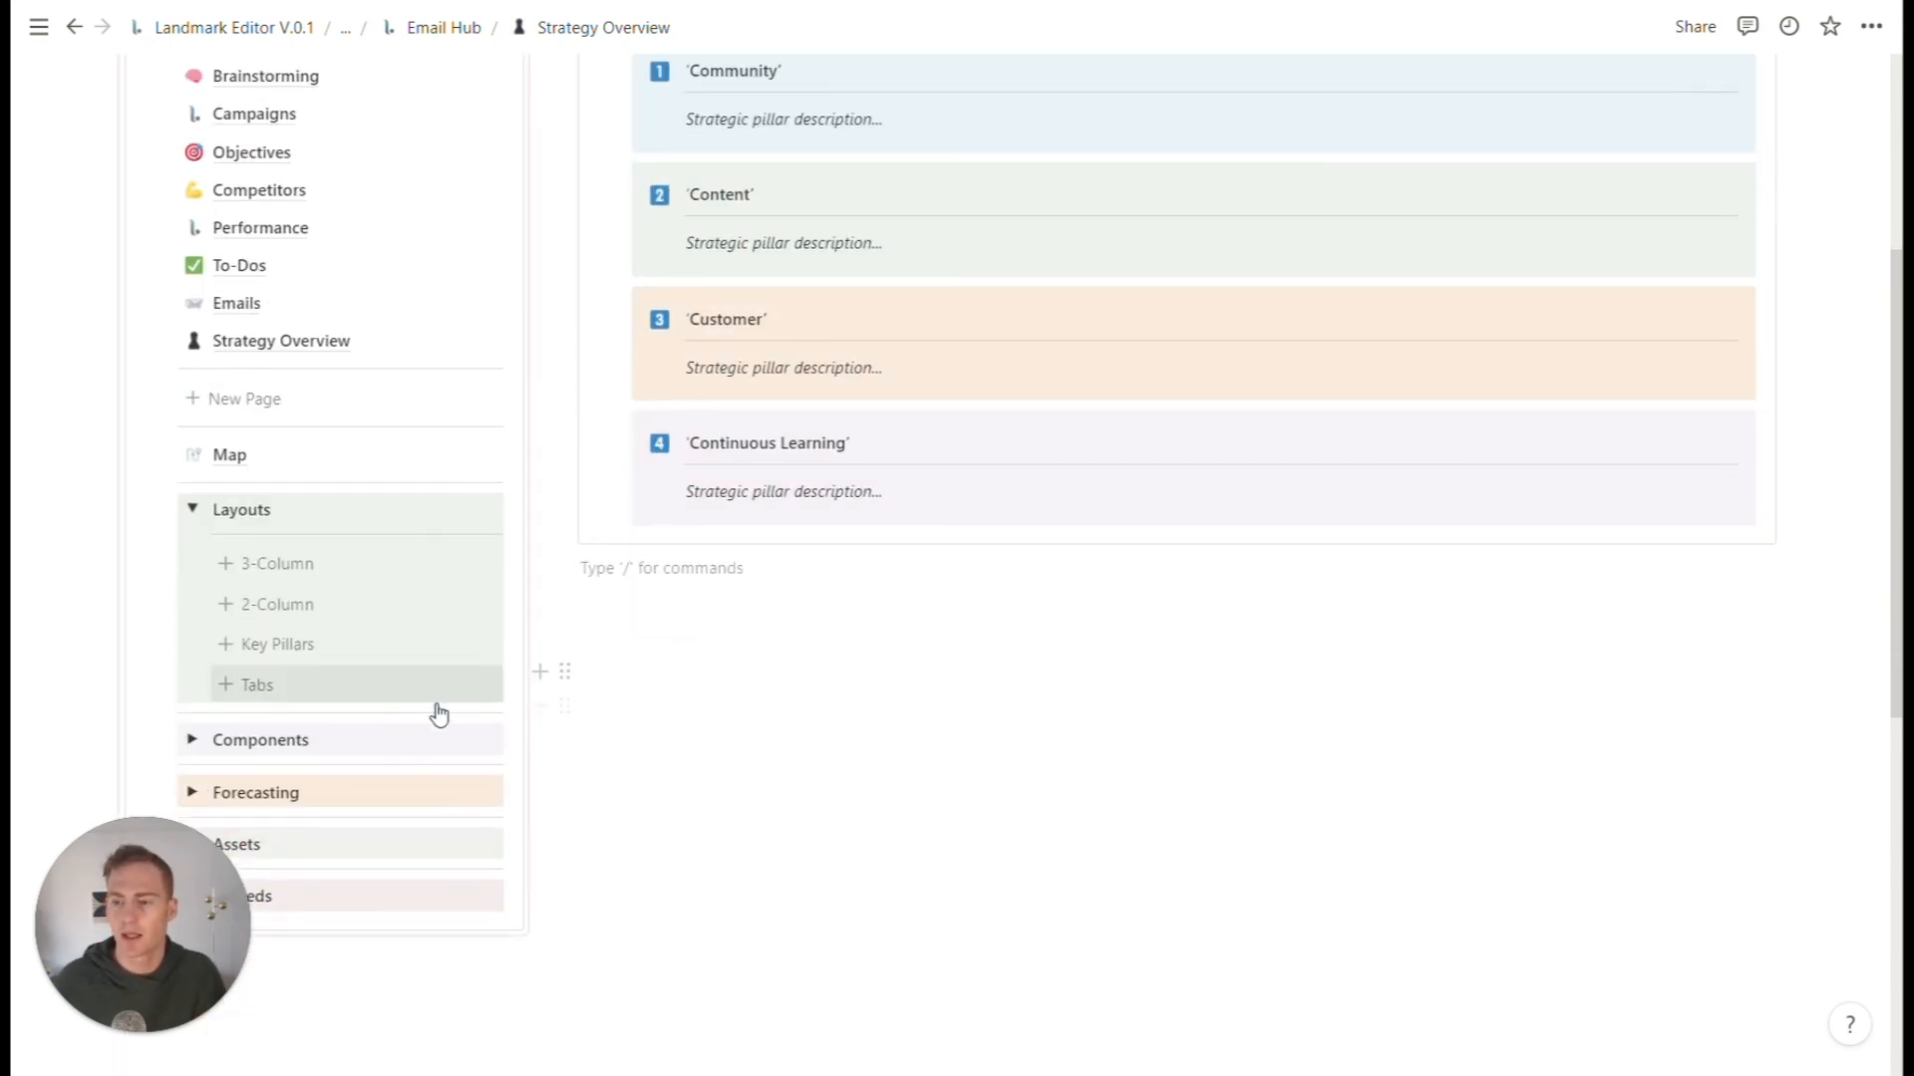
{"action": "left_click", "coordinate": [191, 509]}
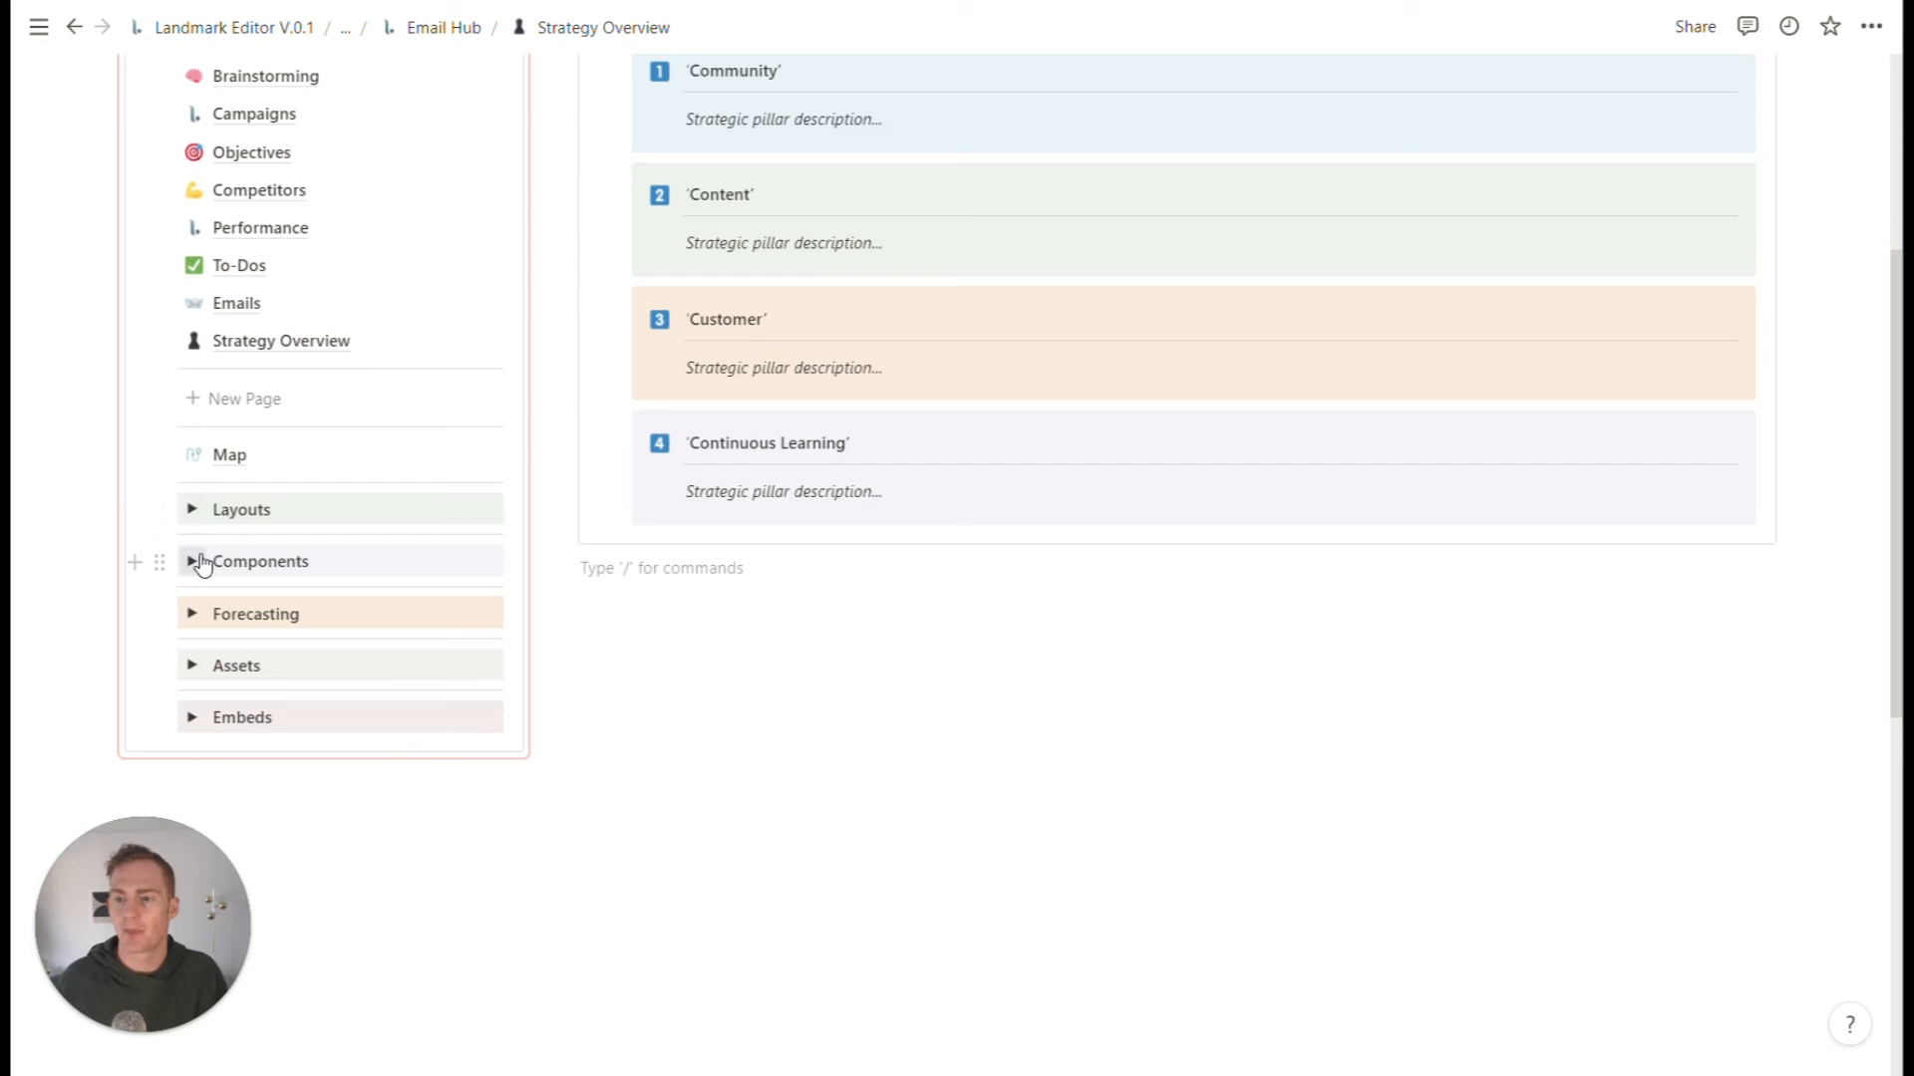
{"action": "left_click", "coordinate": [200, 563]}
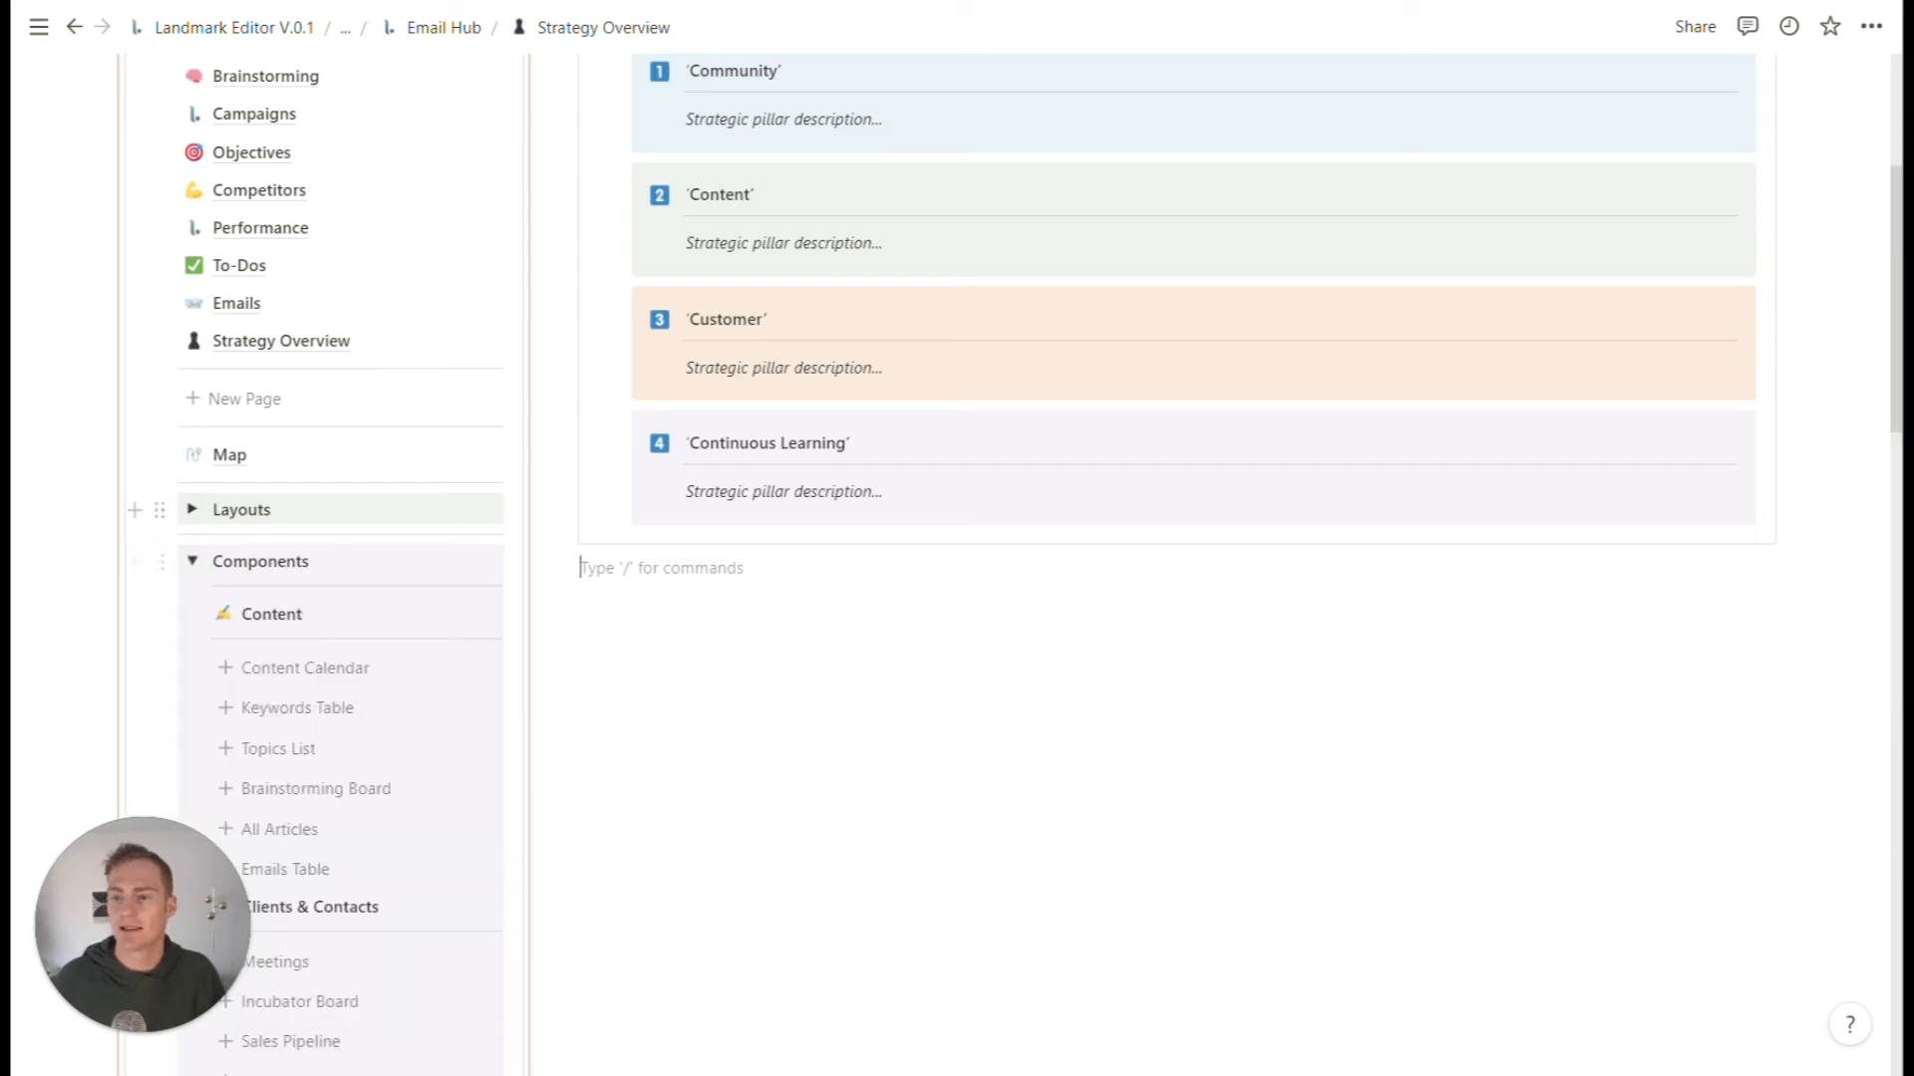
{"action": "scroll", "coordinate": [315, 525], "scroll_direction": "down", "scroll_amount": 10}
{"action": "scroll", "coordinate": [315, 526], "scroll_direction": "down", "scroll_amount": 8}
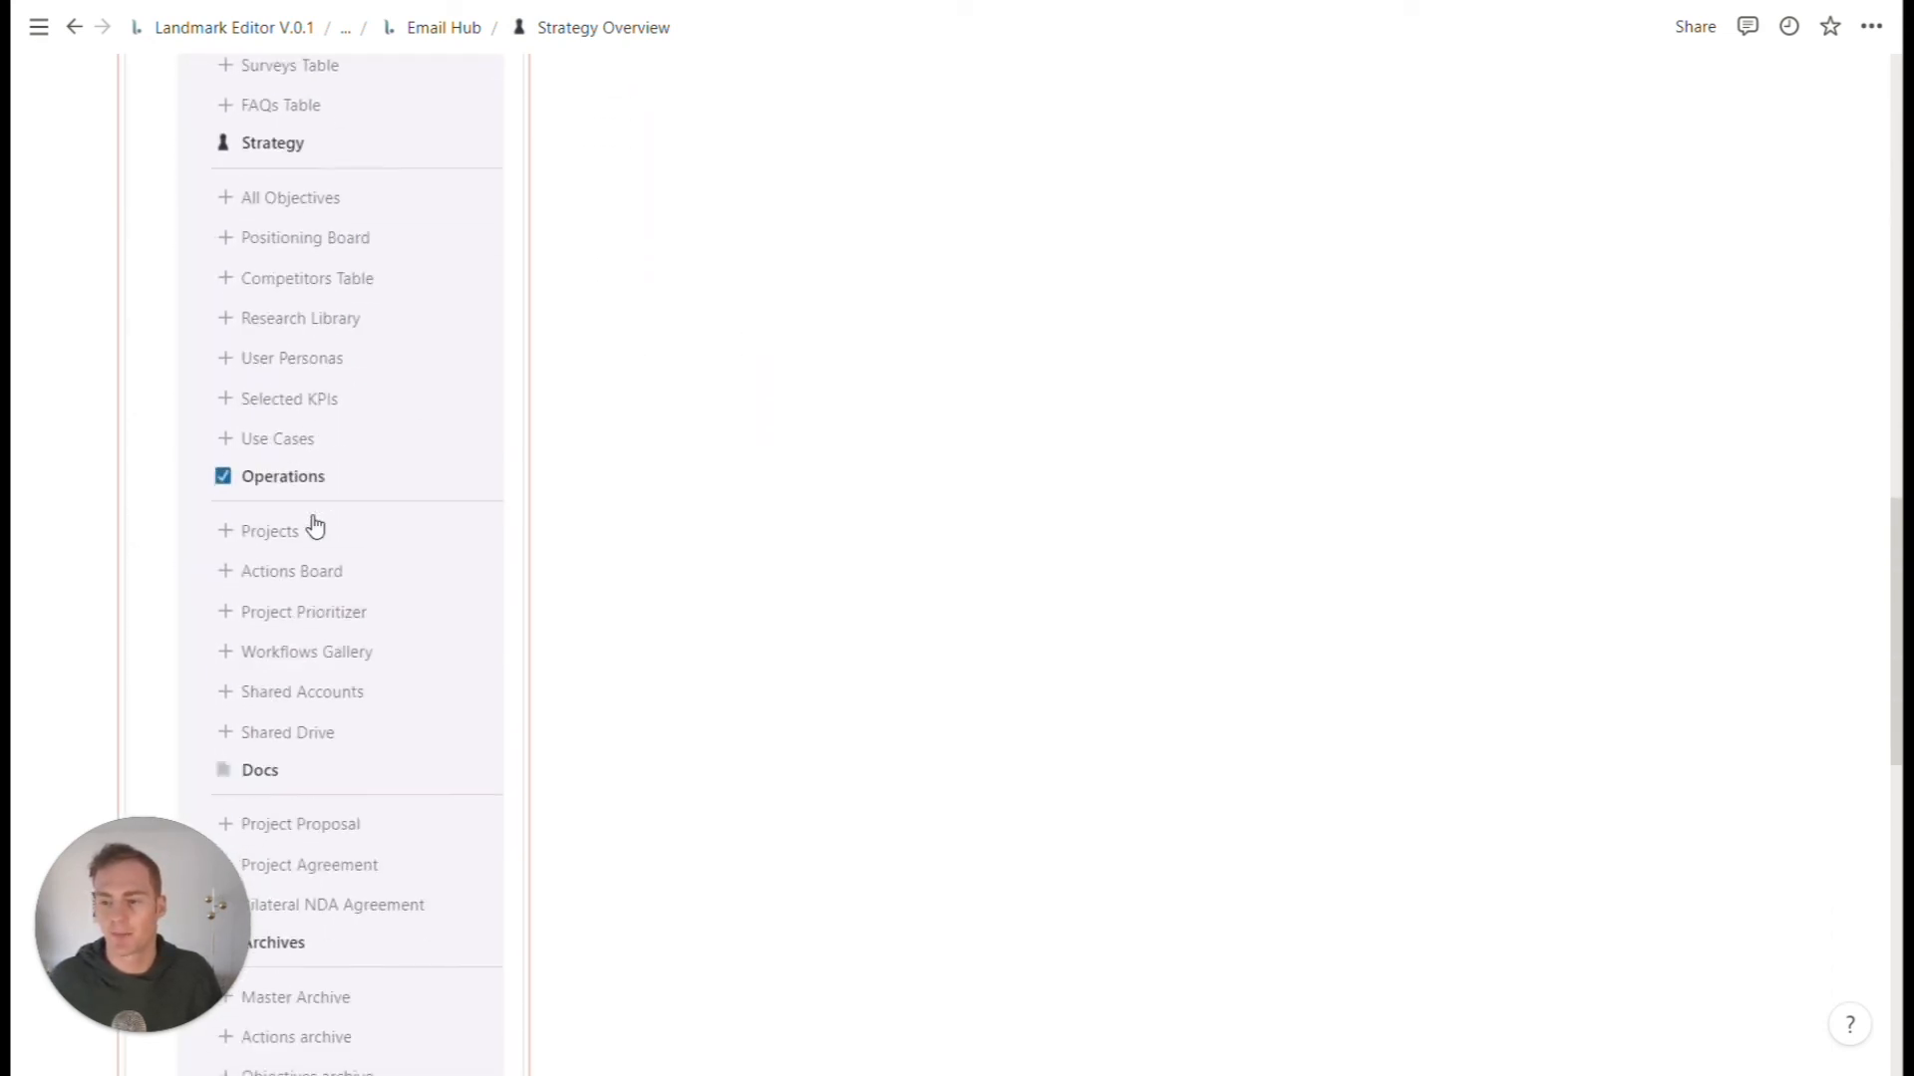
{"action": "scroll", "coordinate": [337, 489], "scroll_direction": "down", "scroll_amount": 1}
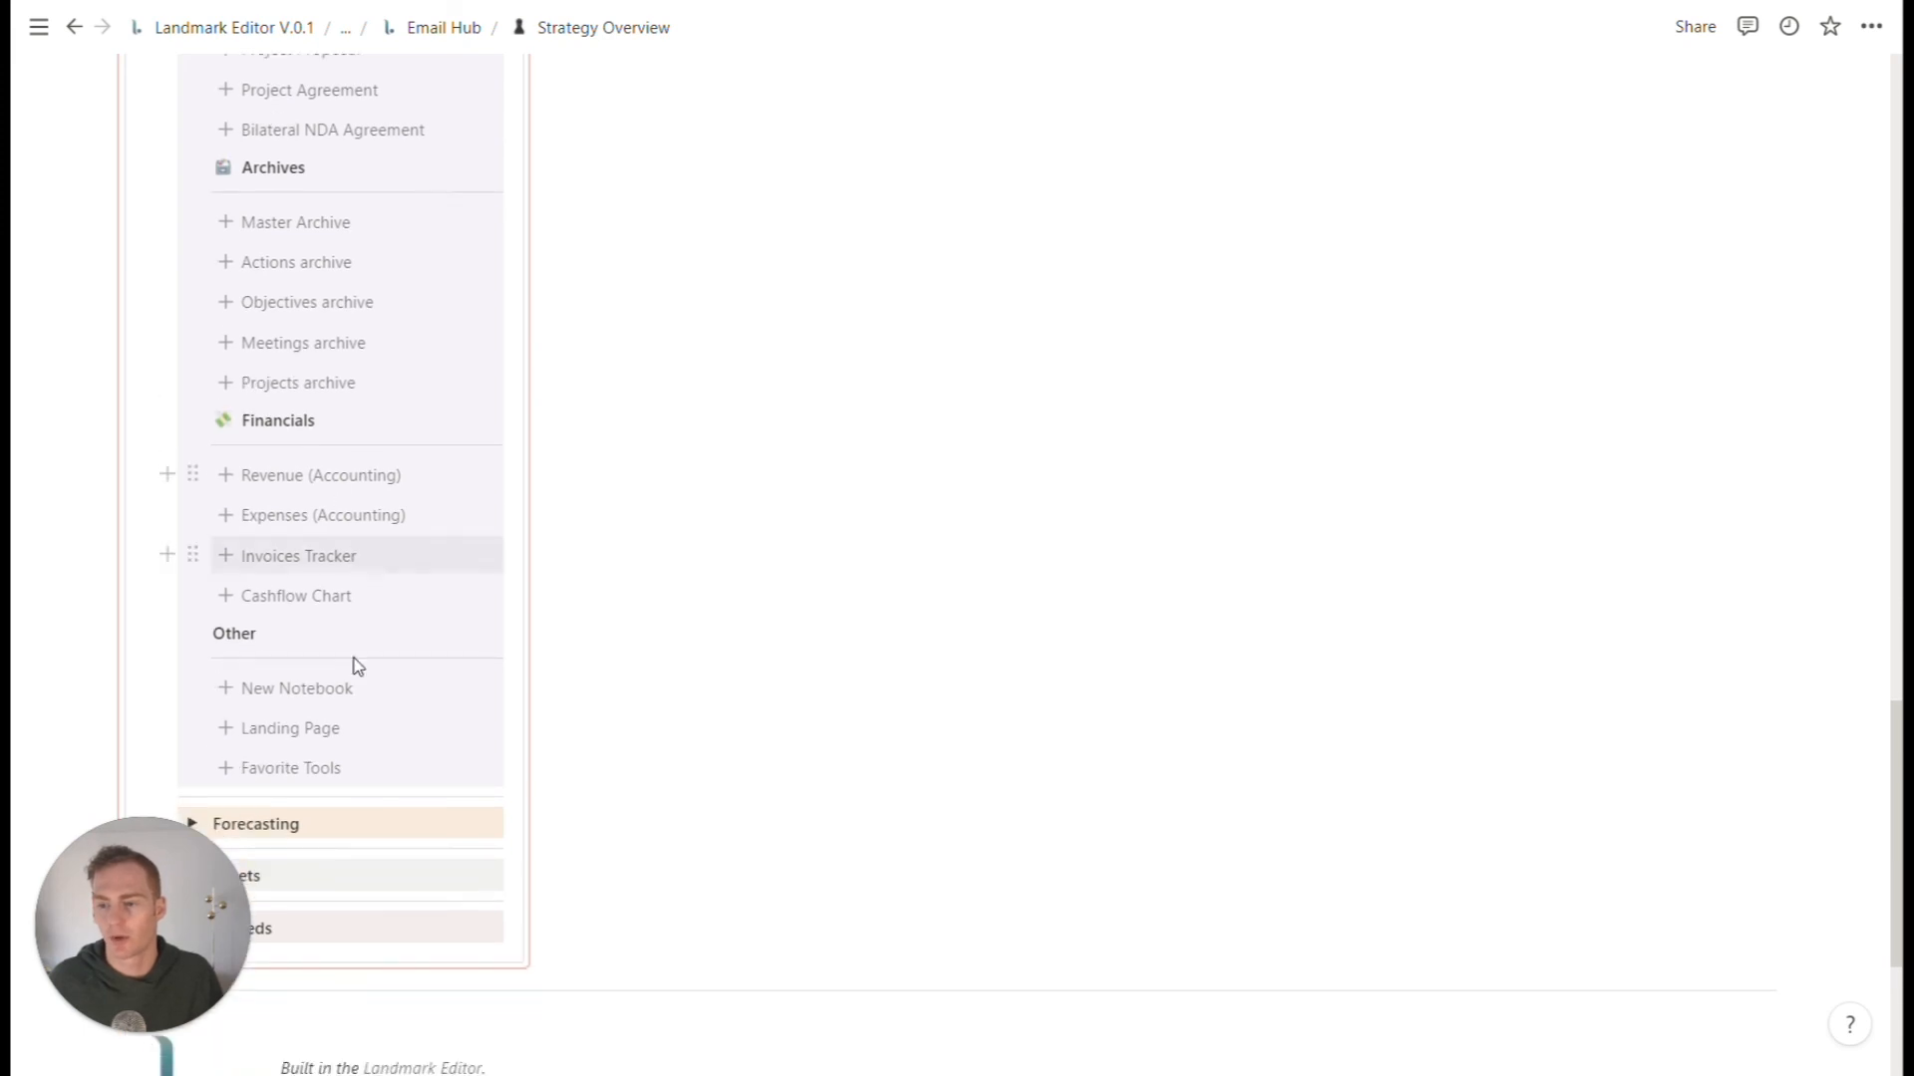
{"action": "left_click", "coordinate": [325, 700]}
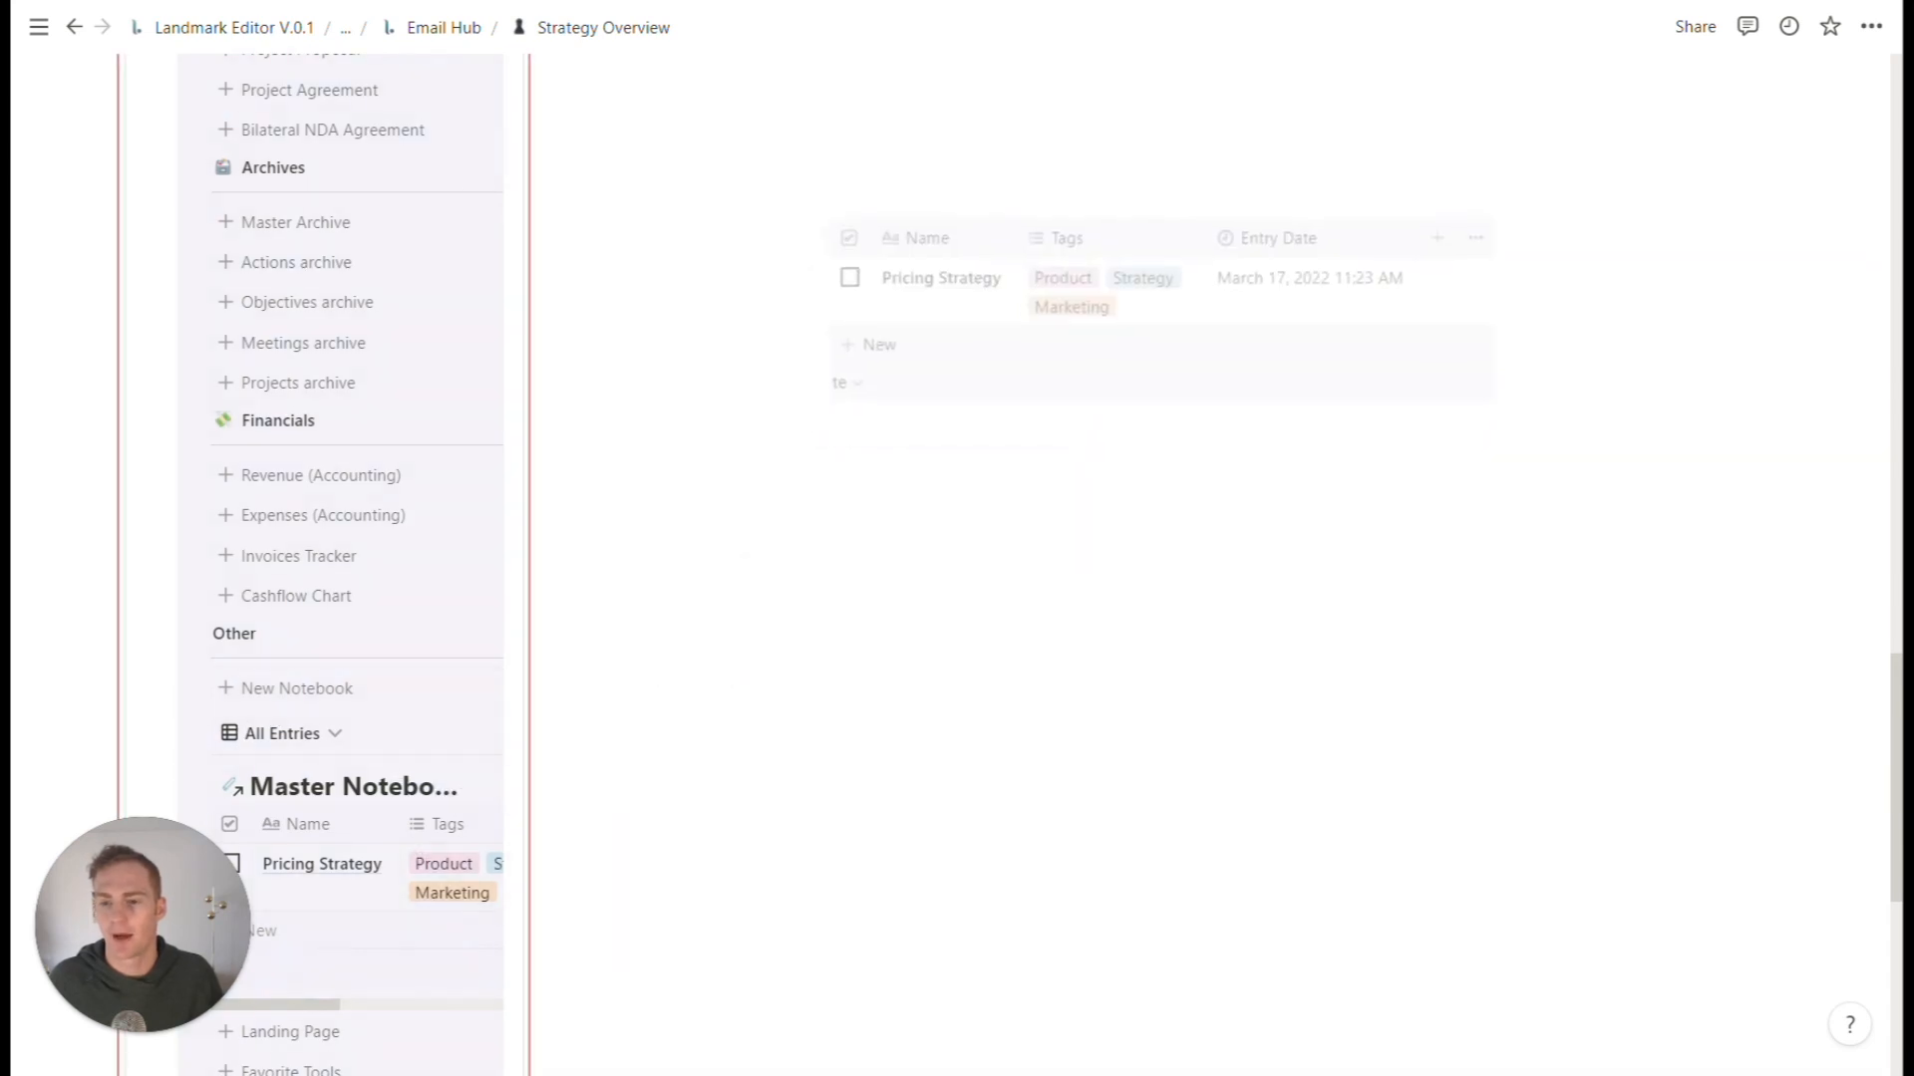
{"action": "left_click_drag", "start_coordinate": [818, 147], "coordinate": [782, 459]}
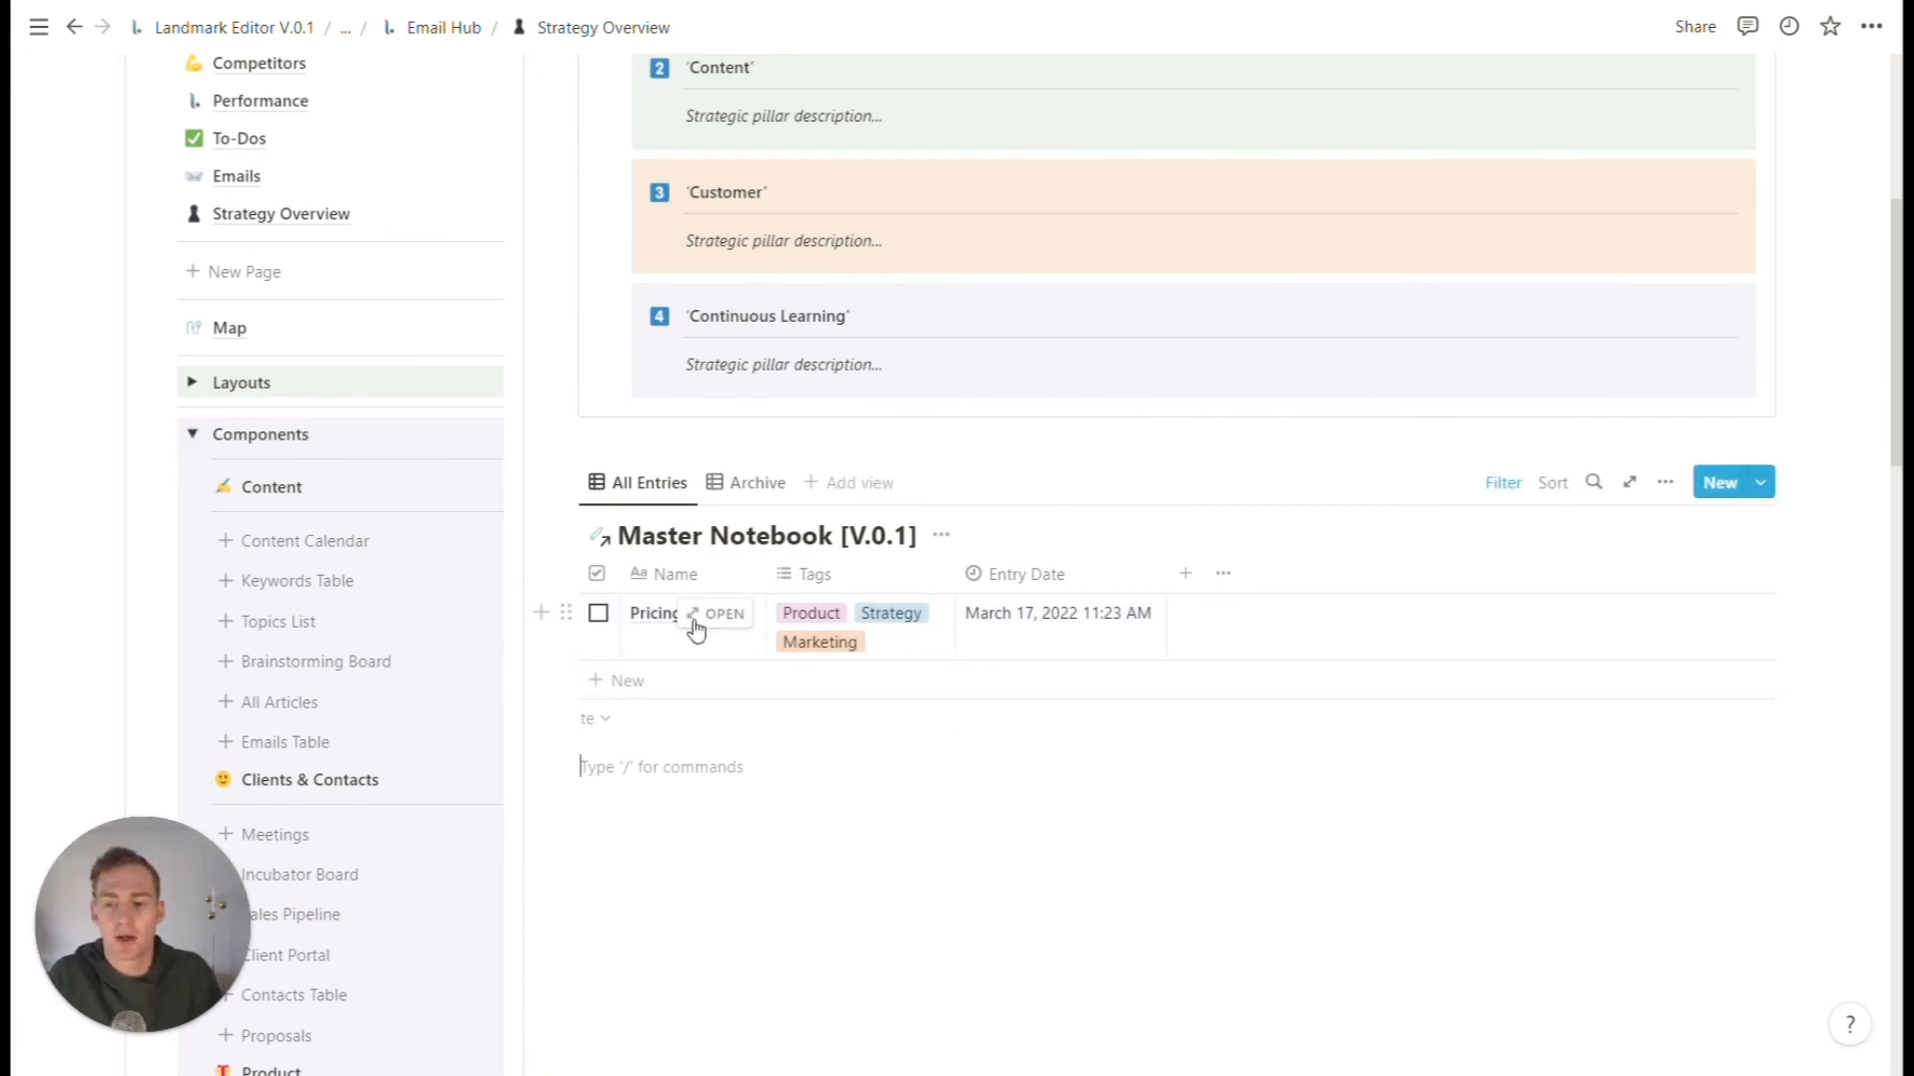
{"action": "scroll", "coordinate": [897, 668], "scroll_direction": "up", "scroll_amount": 1}
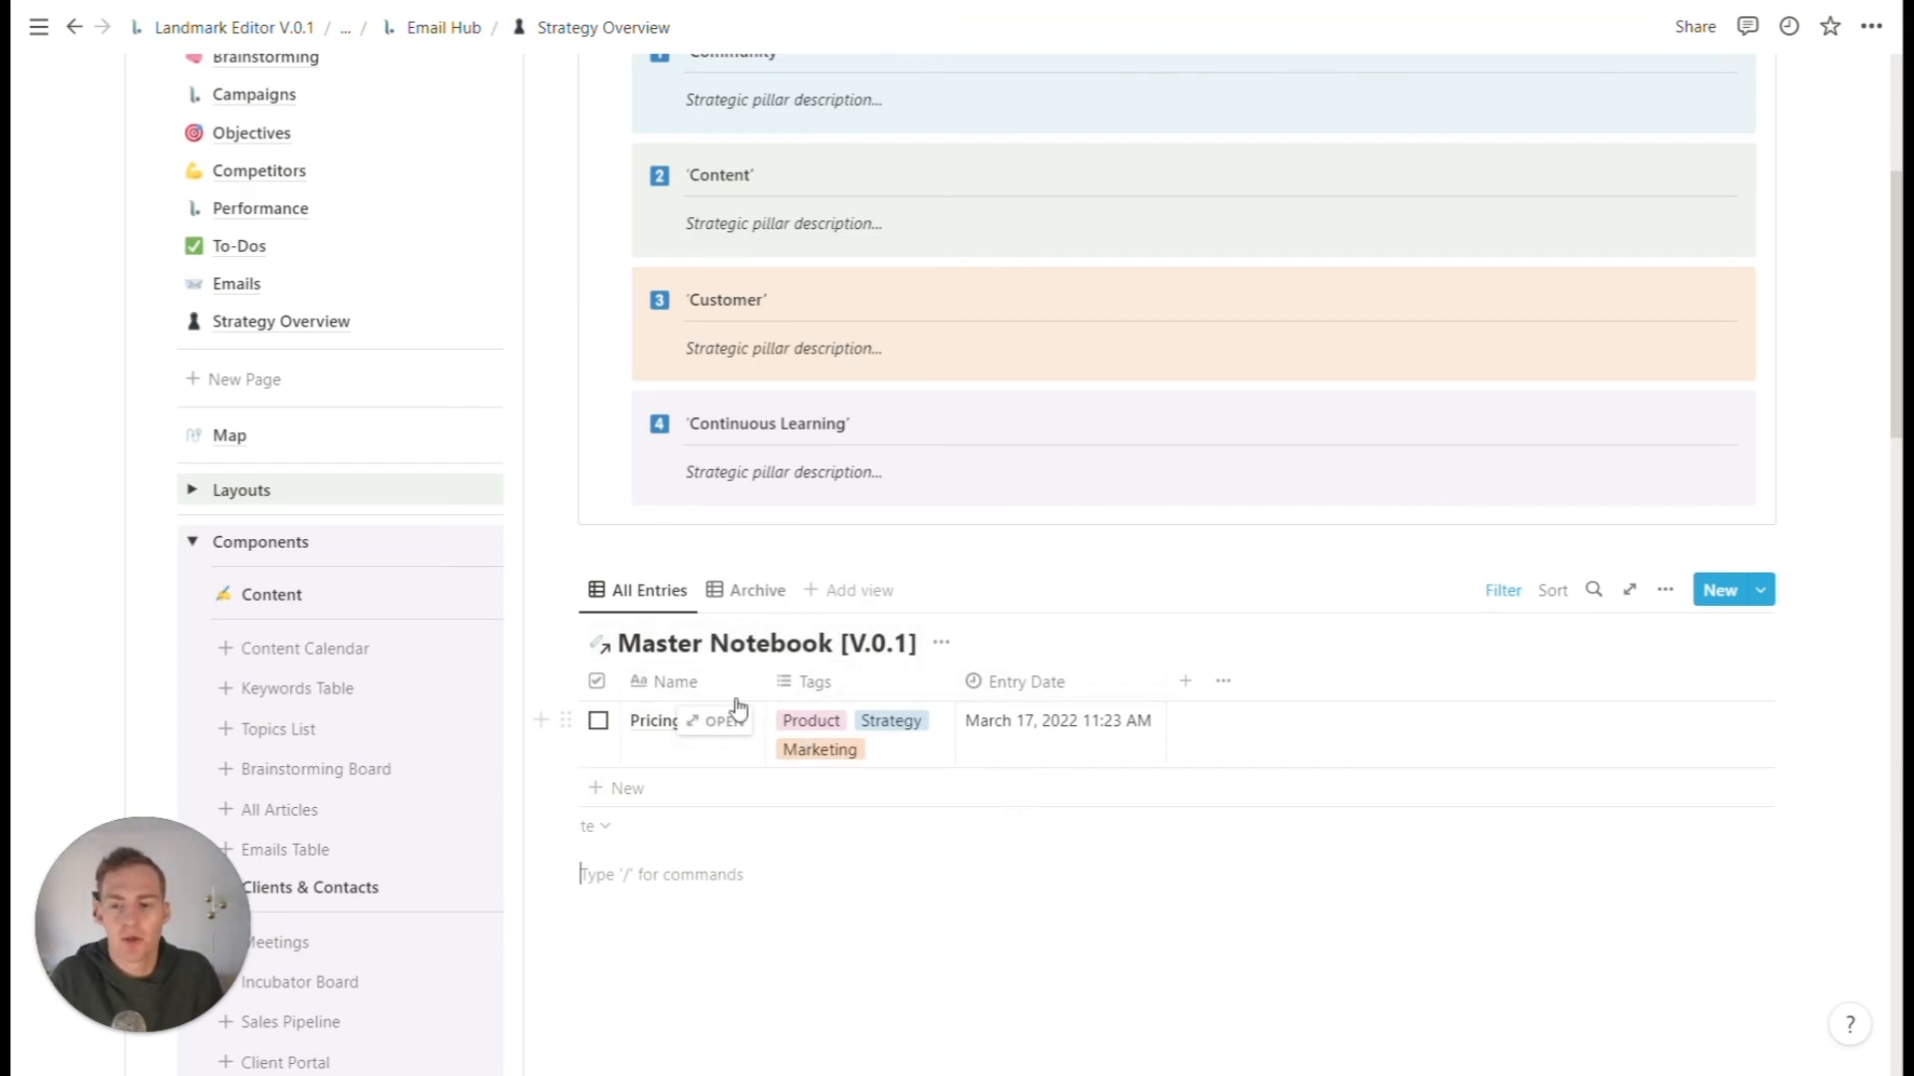
{"action": "scroll", "coordinate": [809, 783], "scroll_direction": "up", "scroll_amount": 2}
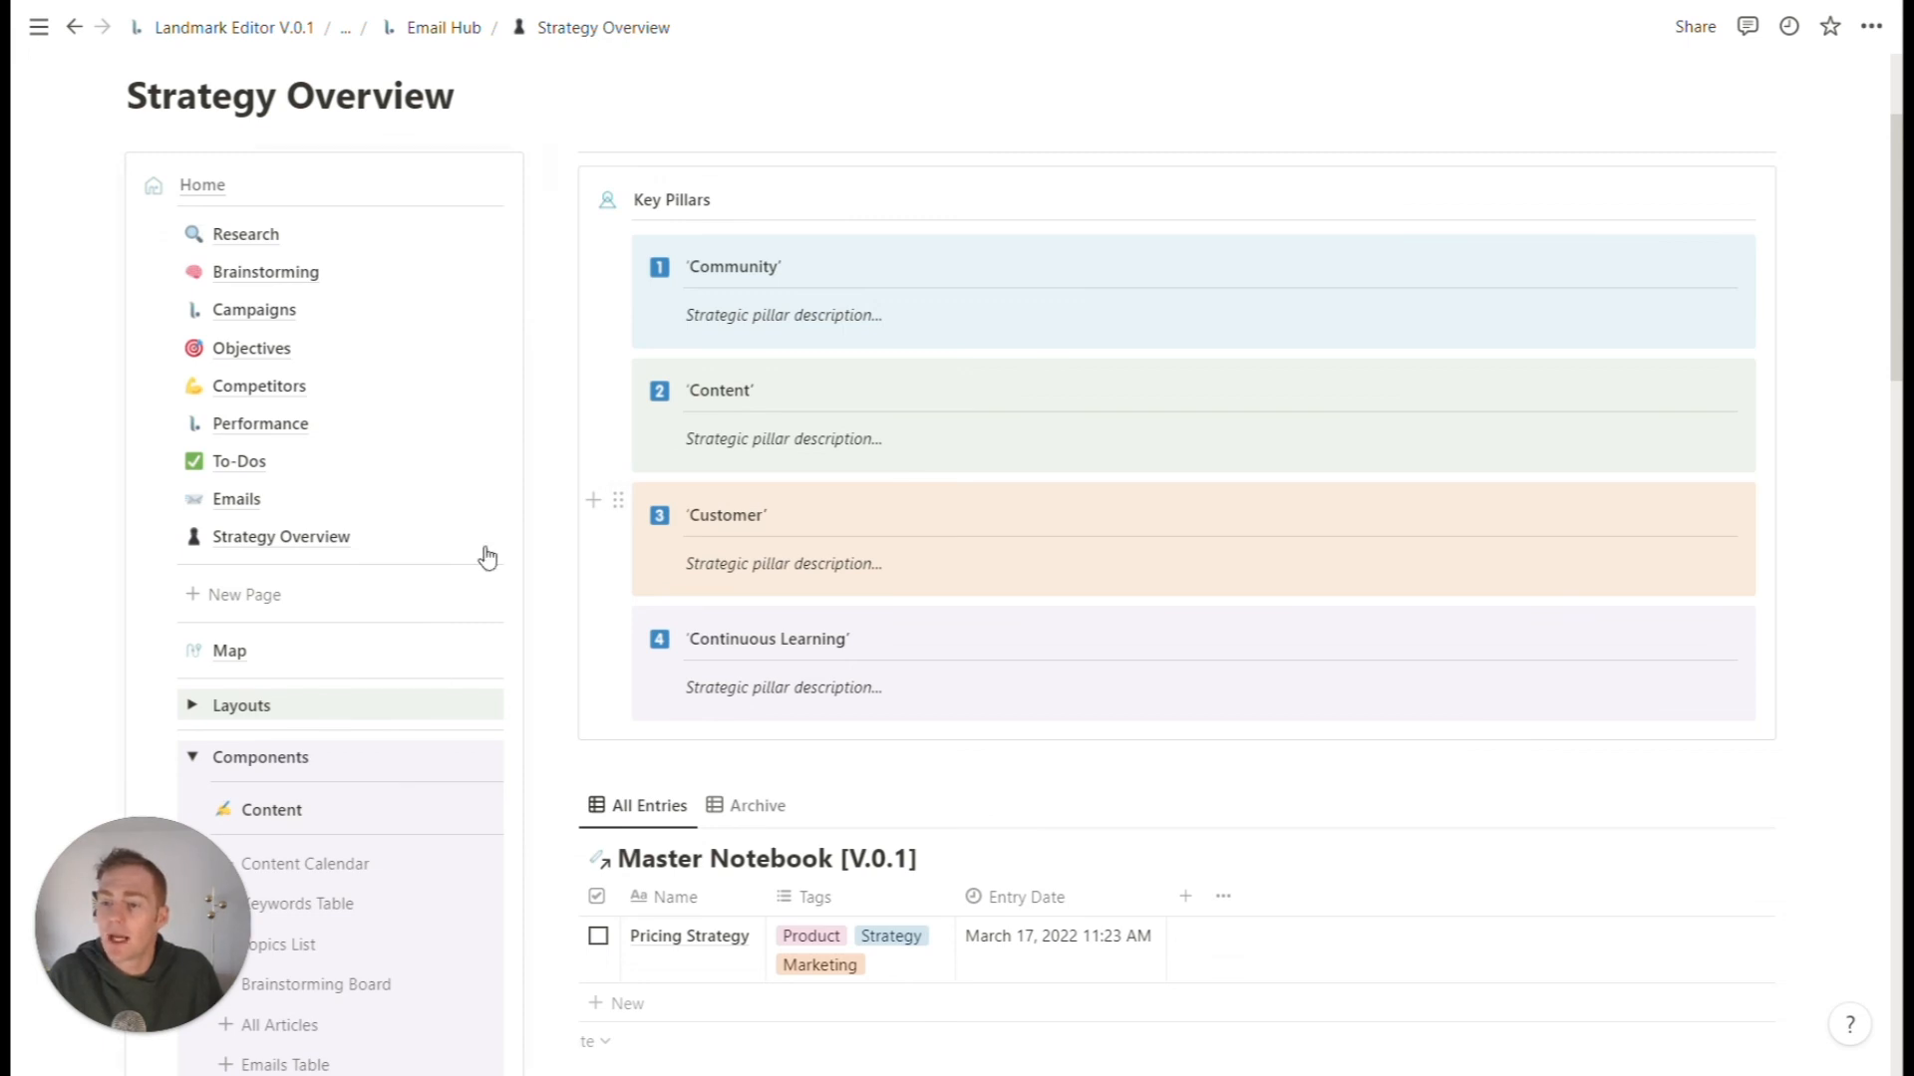
- Add the Positioning Board component from the Strategy group to the main content area, below the Master Notebook
{"action": "scroll", "coordinate": [406, 735], "scroll_direction": "down", "scroll_amount": 12}
{"action": "scroll", "coordinate": [342, 401], "scroll_direction": "down", "scroll_amount": 2}
{"action": "scroll", "coordinate": [428, 432], "scroll_direction": "up", "scroll_amount": 15}
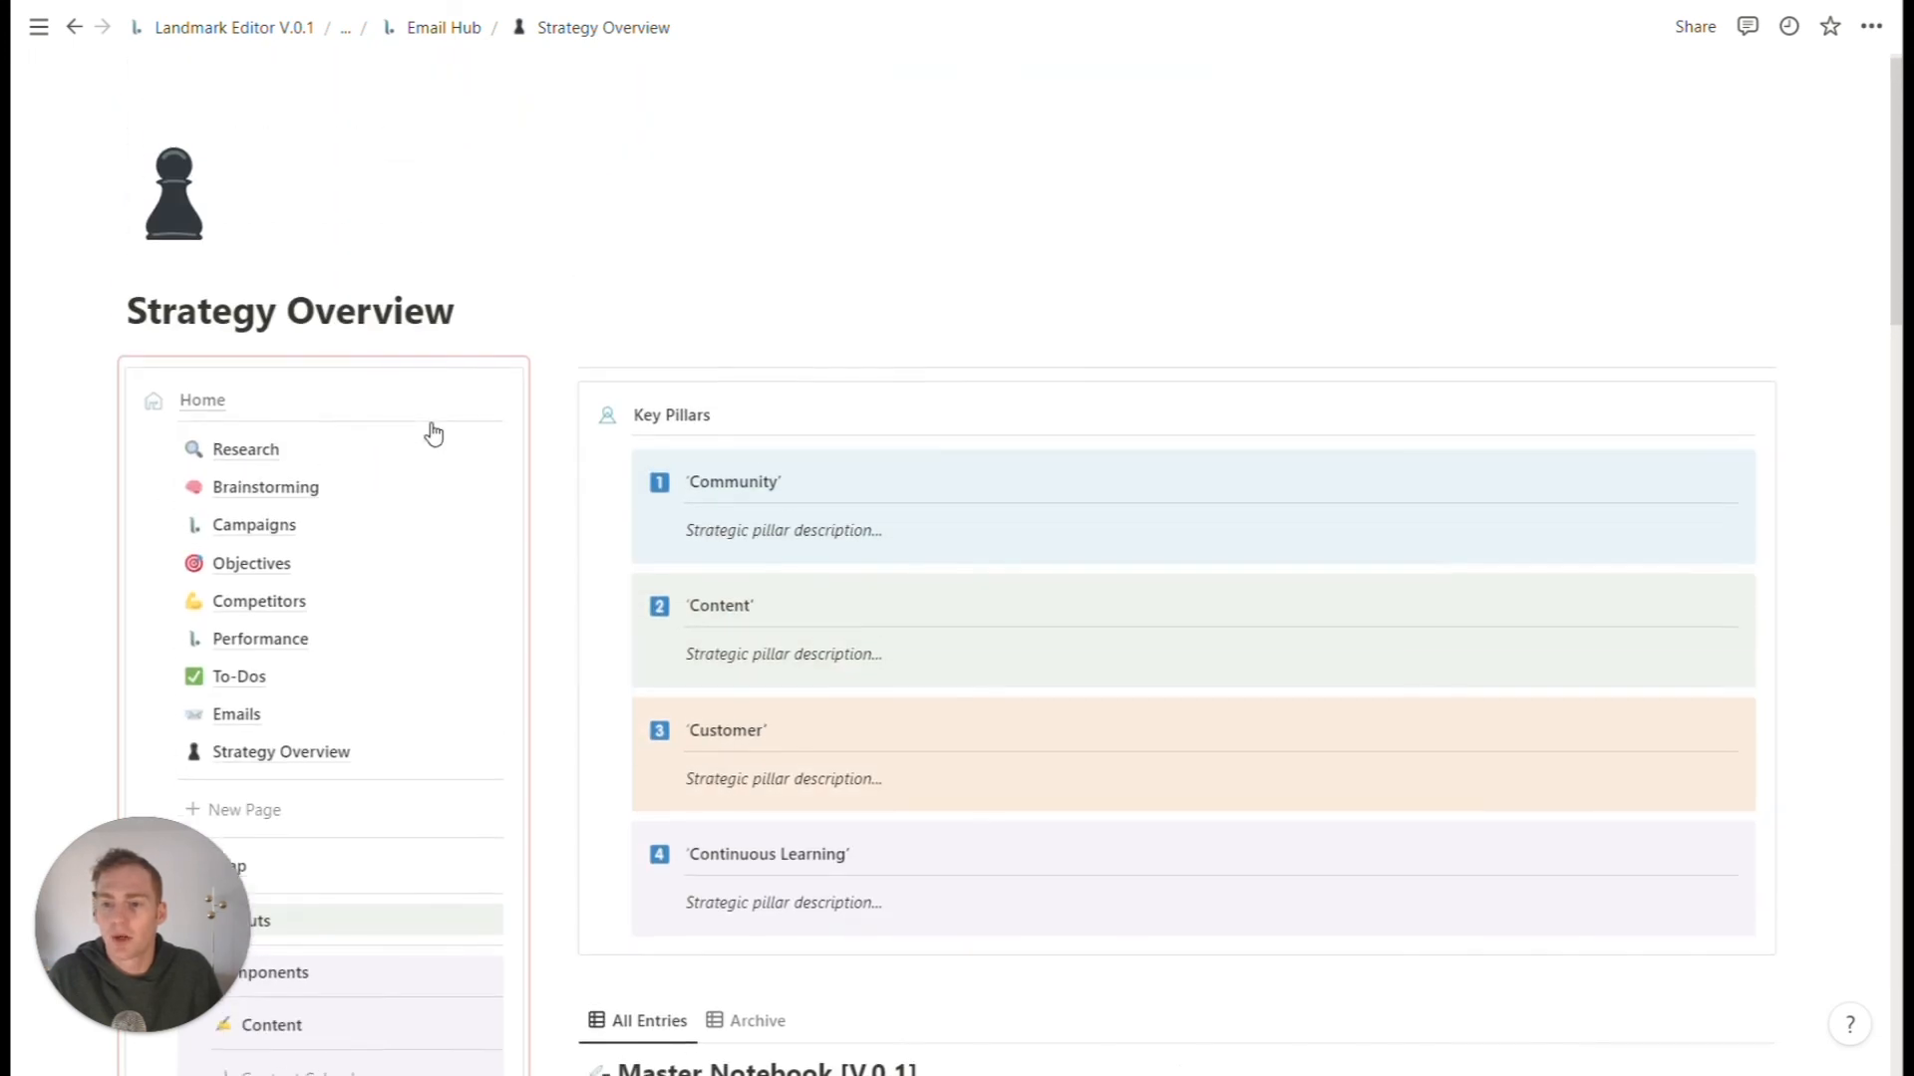
{"action": "scroll", "coordinate": [428, 431], "scroll_direction": "down", "scroll_amount": 18}
{"action": "scroll", "coordinate": [393, 435], "scroll_direction": "down", "scroll_amount": 4}
{"action": "scroll", "coordinate": [390, 487], "scroll_direction": "up", "scroll_amount": 5}
{"action": "scroll", "coordinate": [393, 487], "scroll_direction": "up", "scroll_amount": 3}
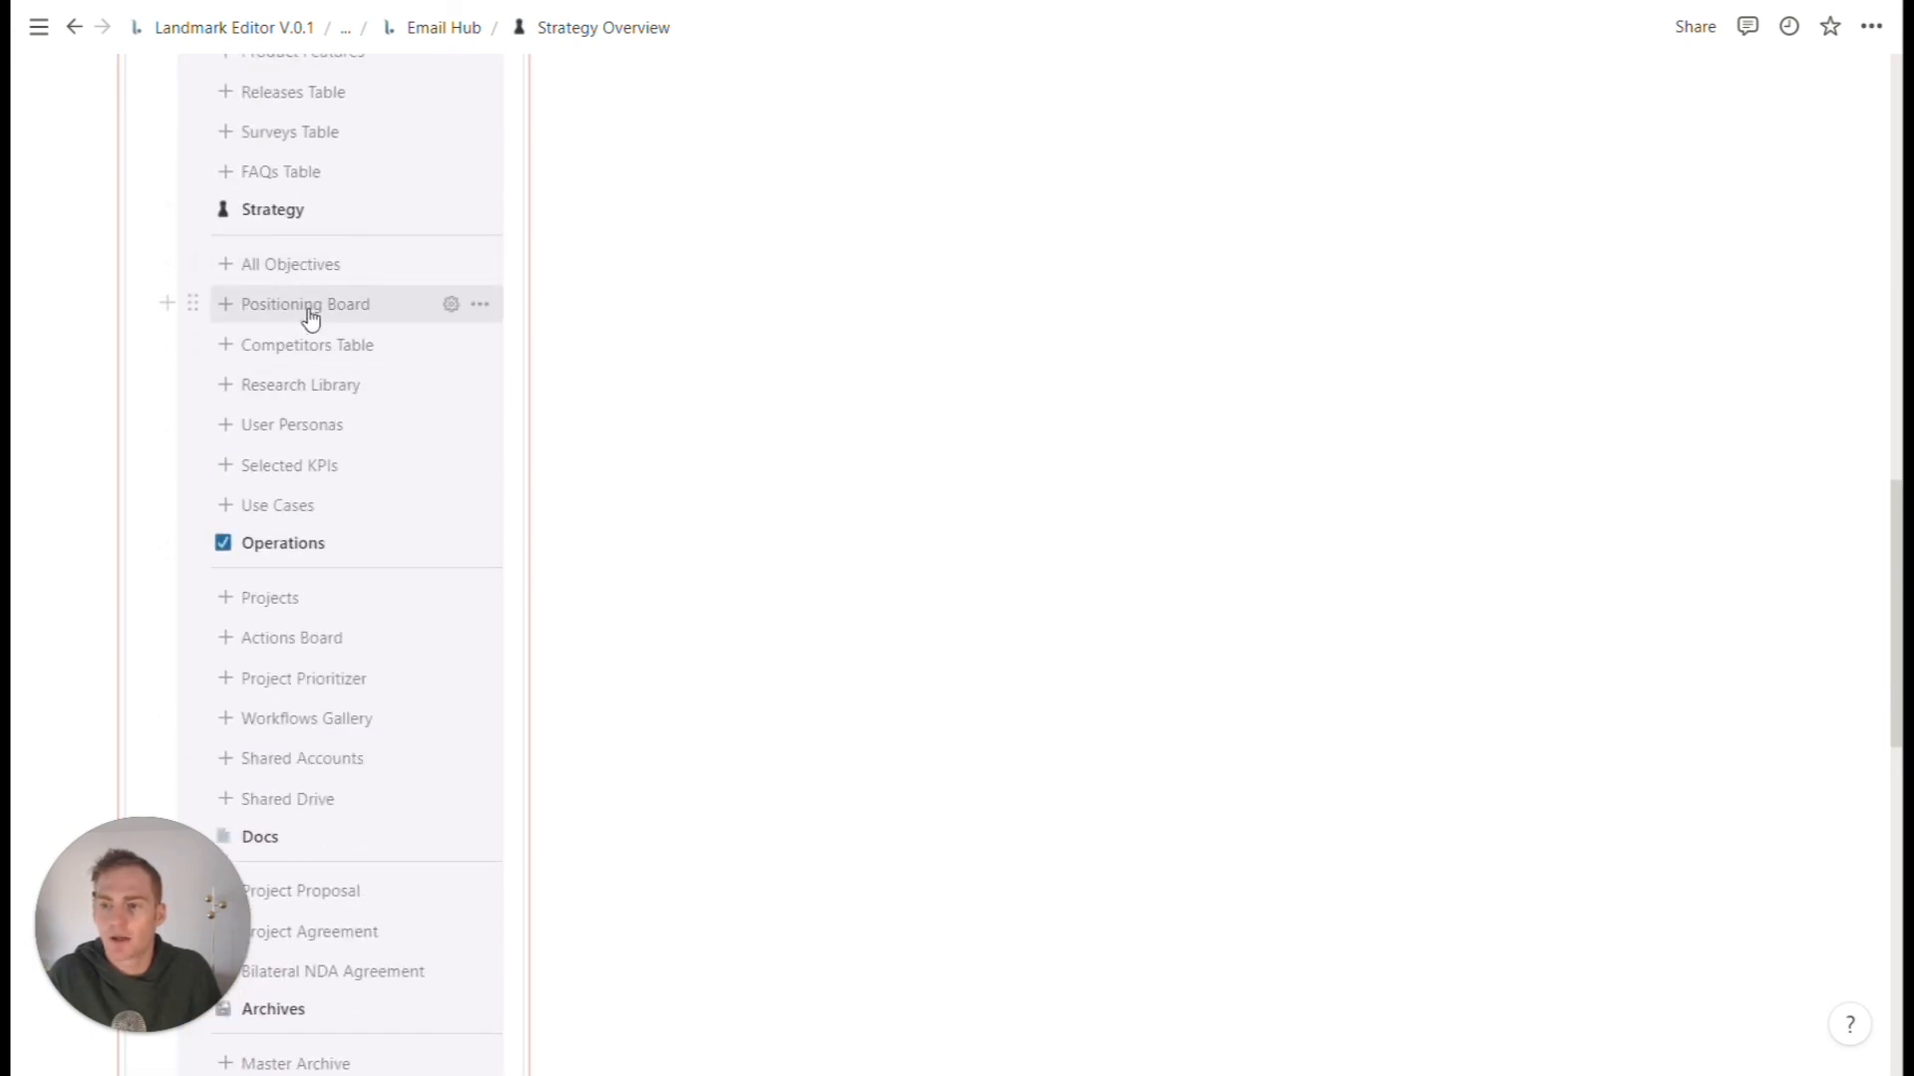
{"action": "left_click", "coordinate": [310, 315]}
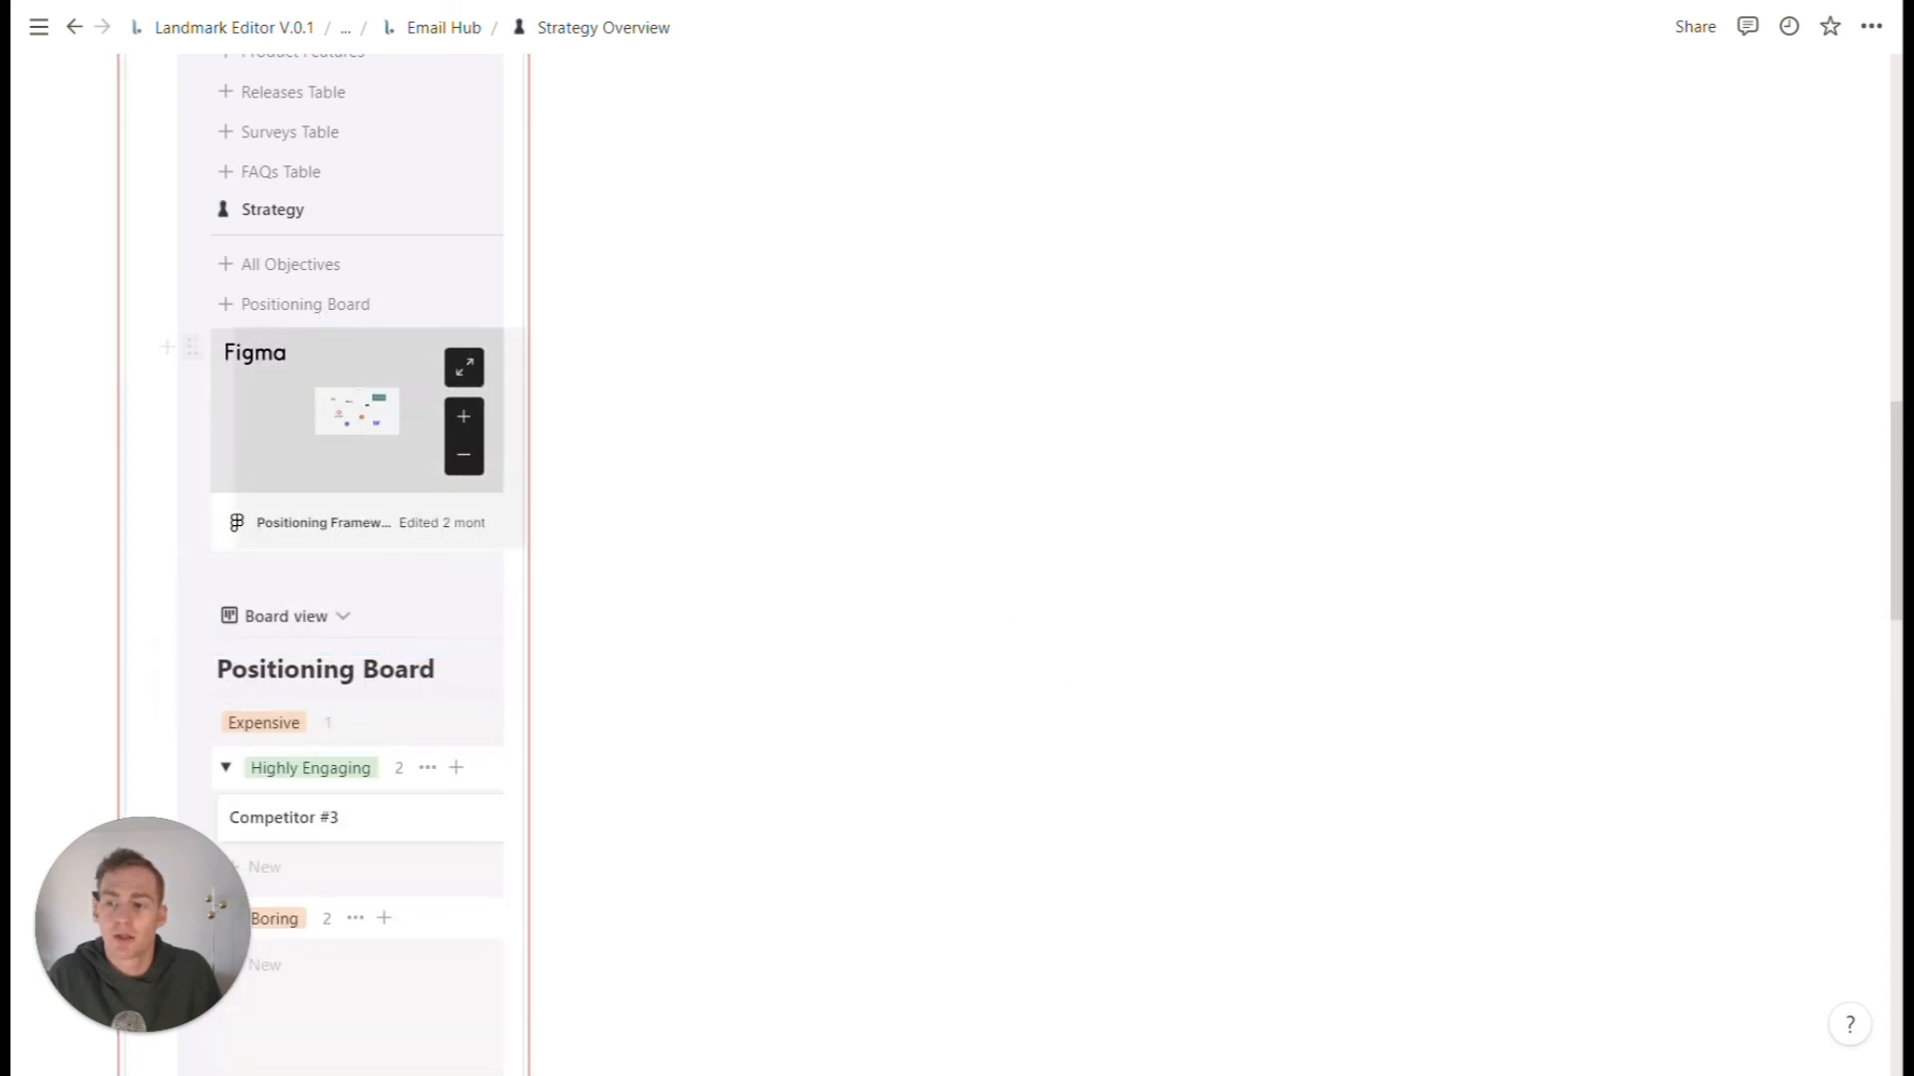
{"action": "scroll", "coordinate": [957, 559], "scroll_direction": "up", "scroll_amount": 6}
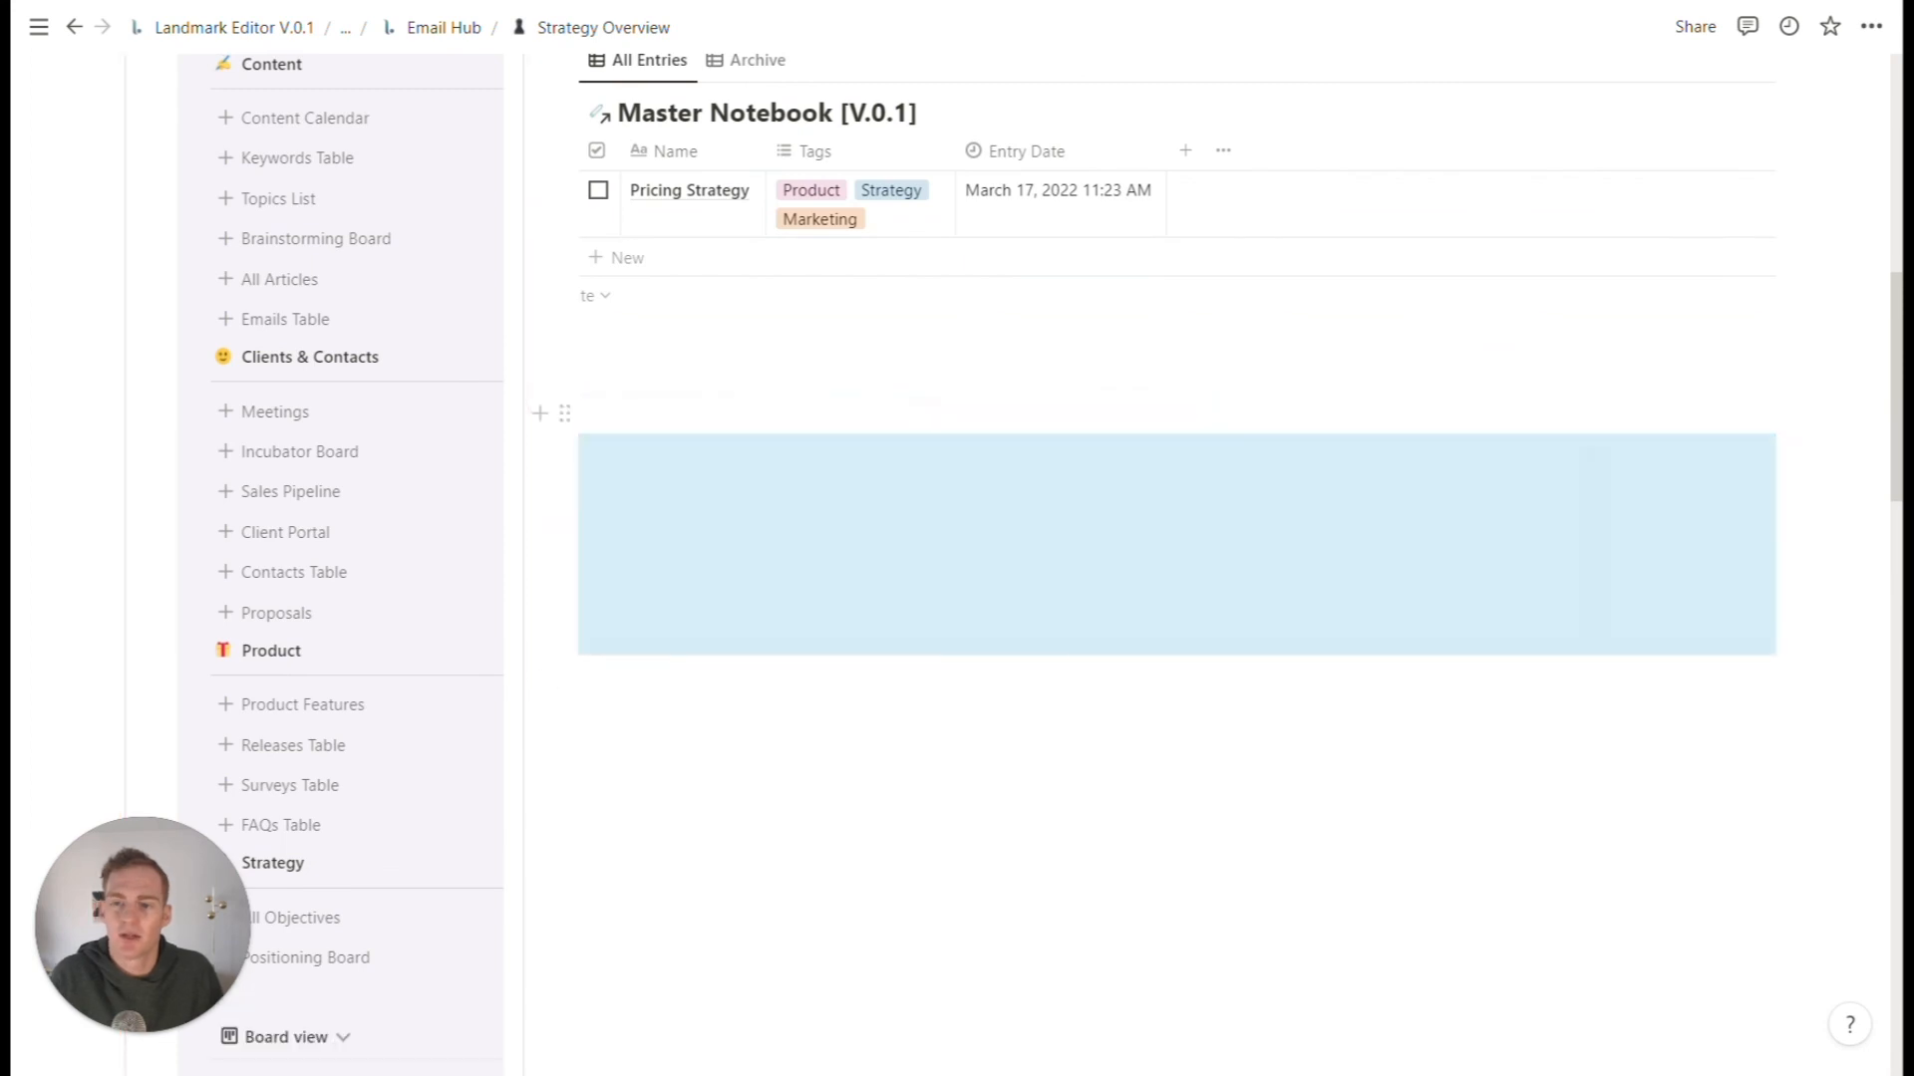
{"action": "scroll", "coordinate": [488, 624], "scroll_direction": "down", "scroll_amount": 4}
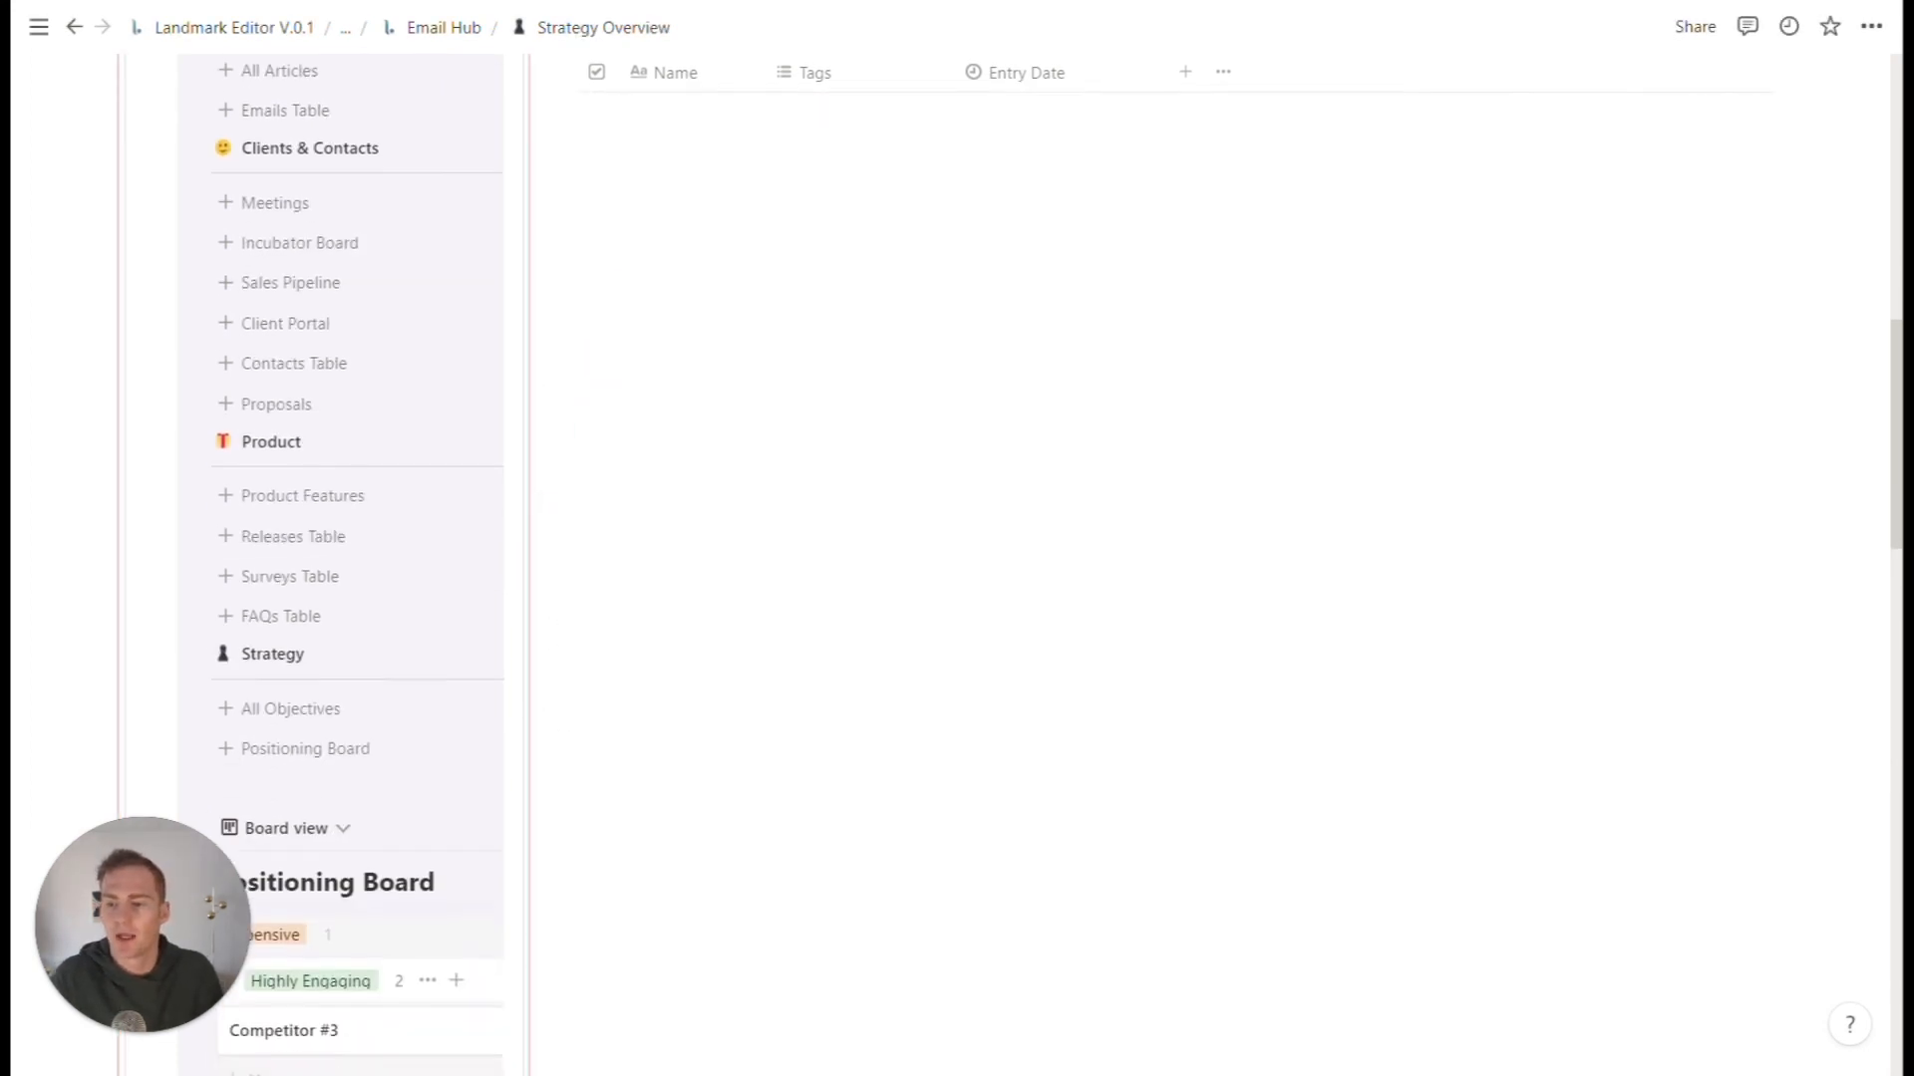
{"action": "left_click_drag", "start_coordinate": [194, 714], "coordinate": [812, 816]}
{"action": "scroll", "coordinate": [1166, 824], "scroll_direction": "down", "scroll_amount": 3}
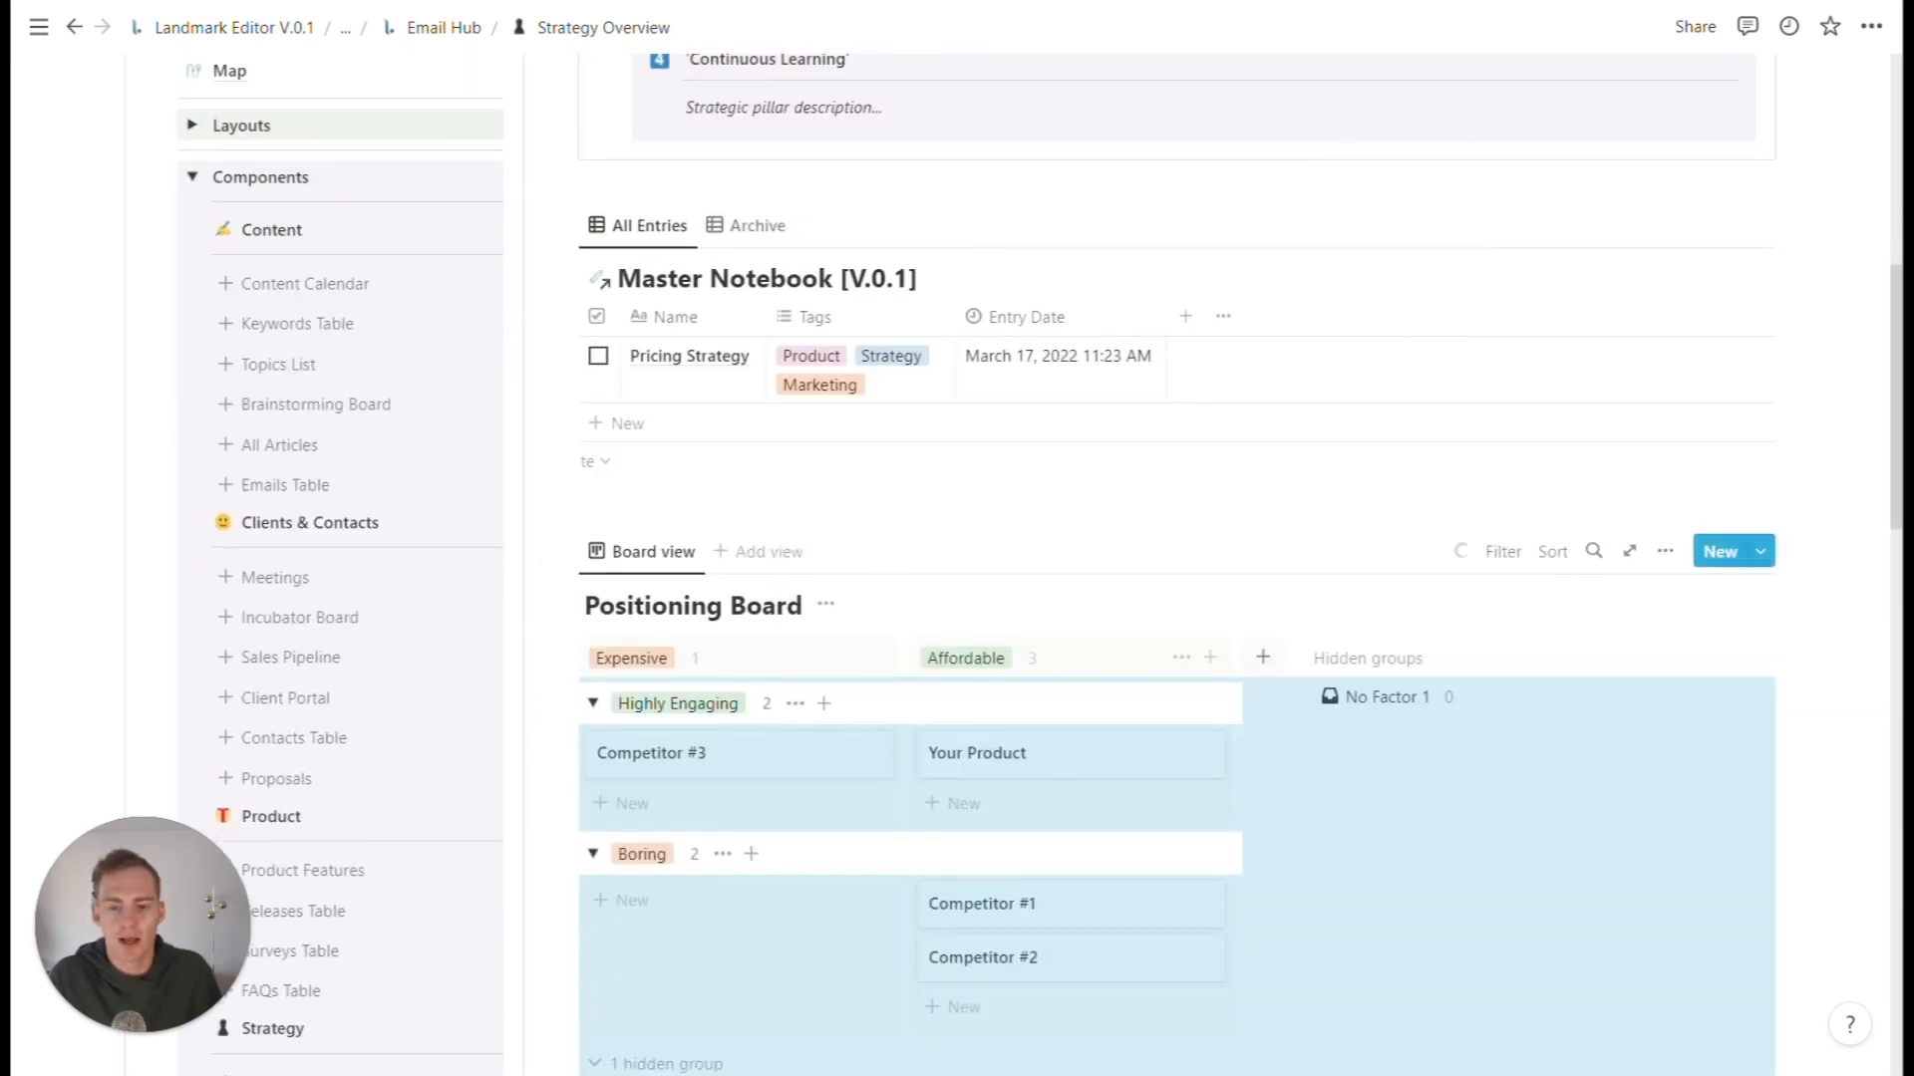
{"action": "scroll", "coordinate": [995, 726], "scroll_direction": "down", "scroll_amount": 2}
{"action": "scroll", "coordinate": [632, 637], "scroll_direction": "down", "scroll_amount": 3}
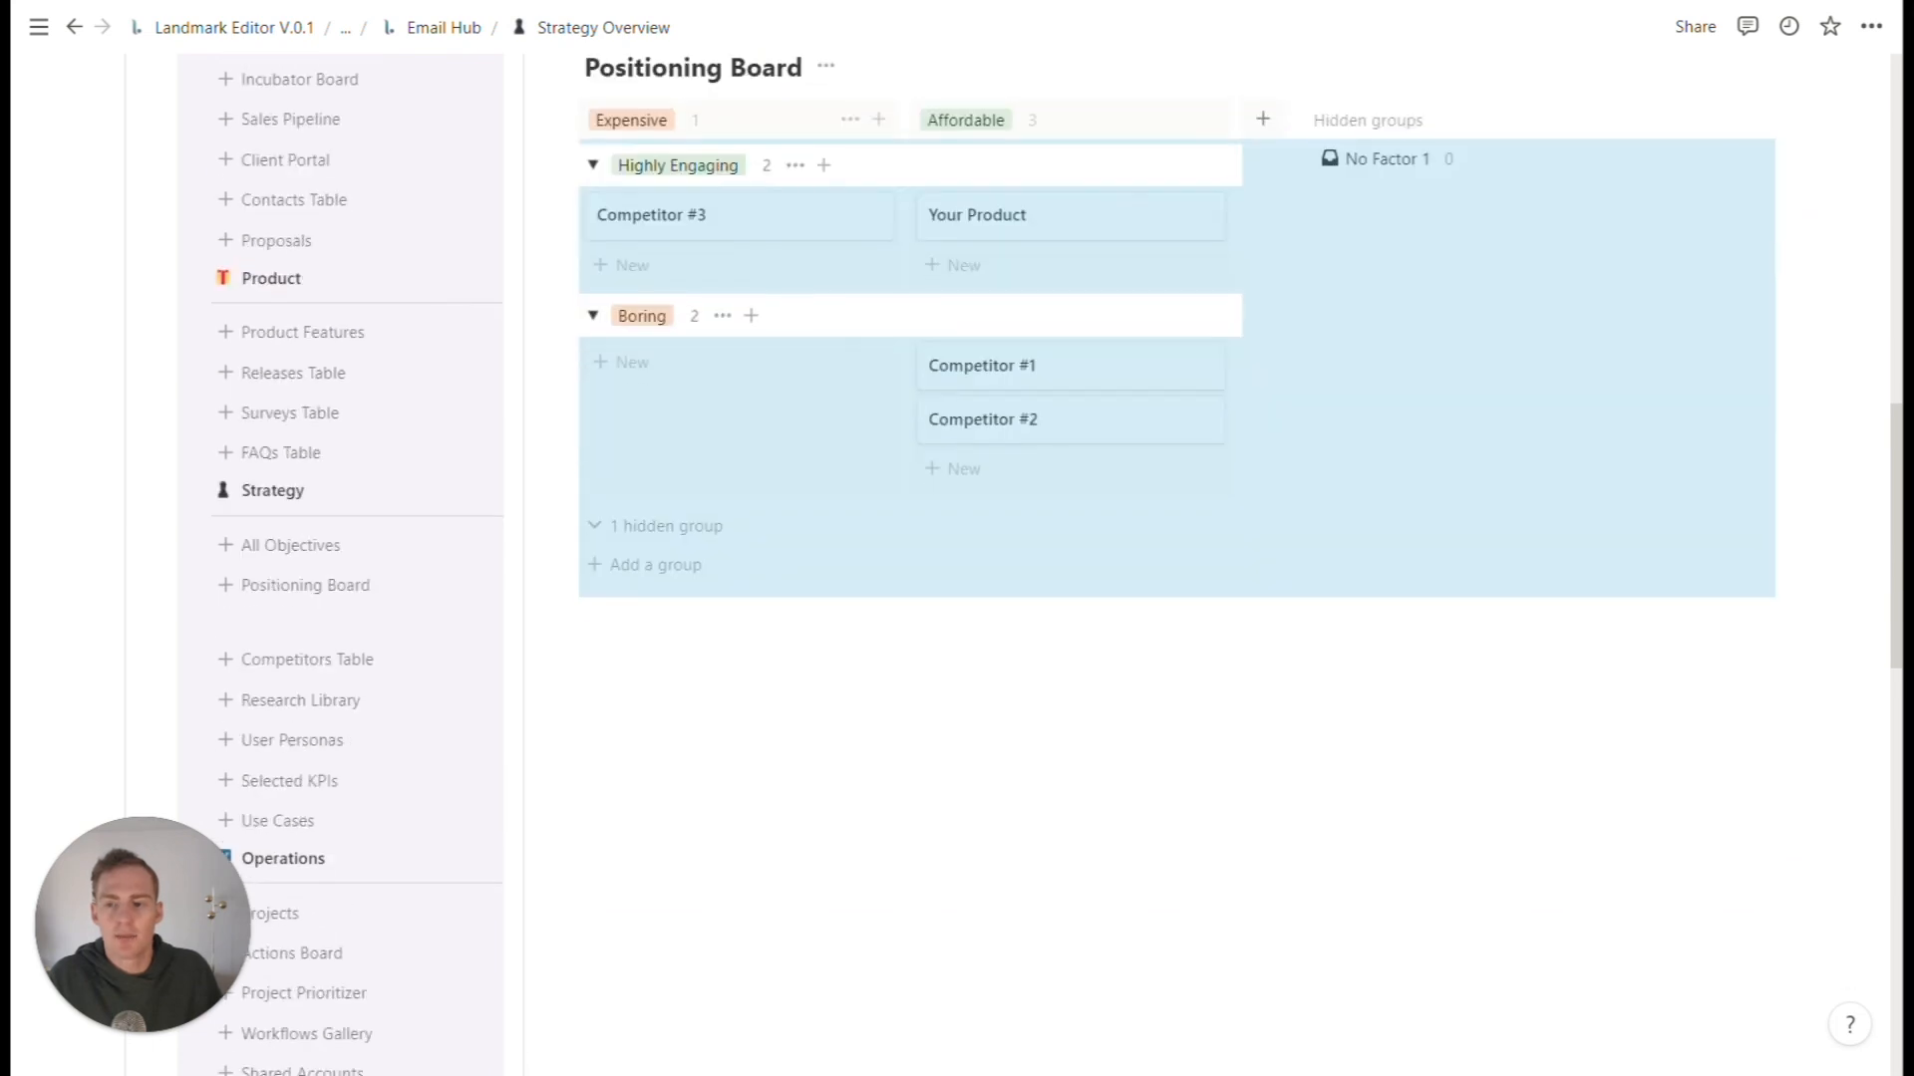
{"action": "scroll", "coordinate": [960, 406], "scroll_direction": "up", "scroll_amount": 3}
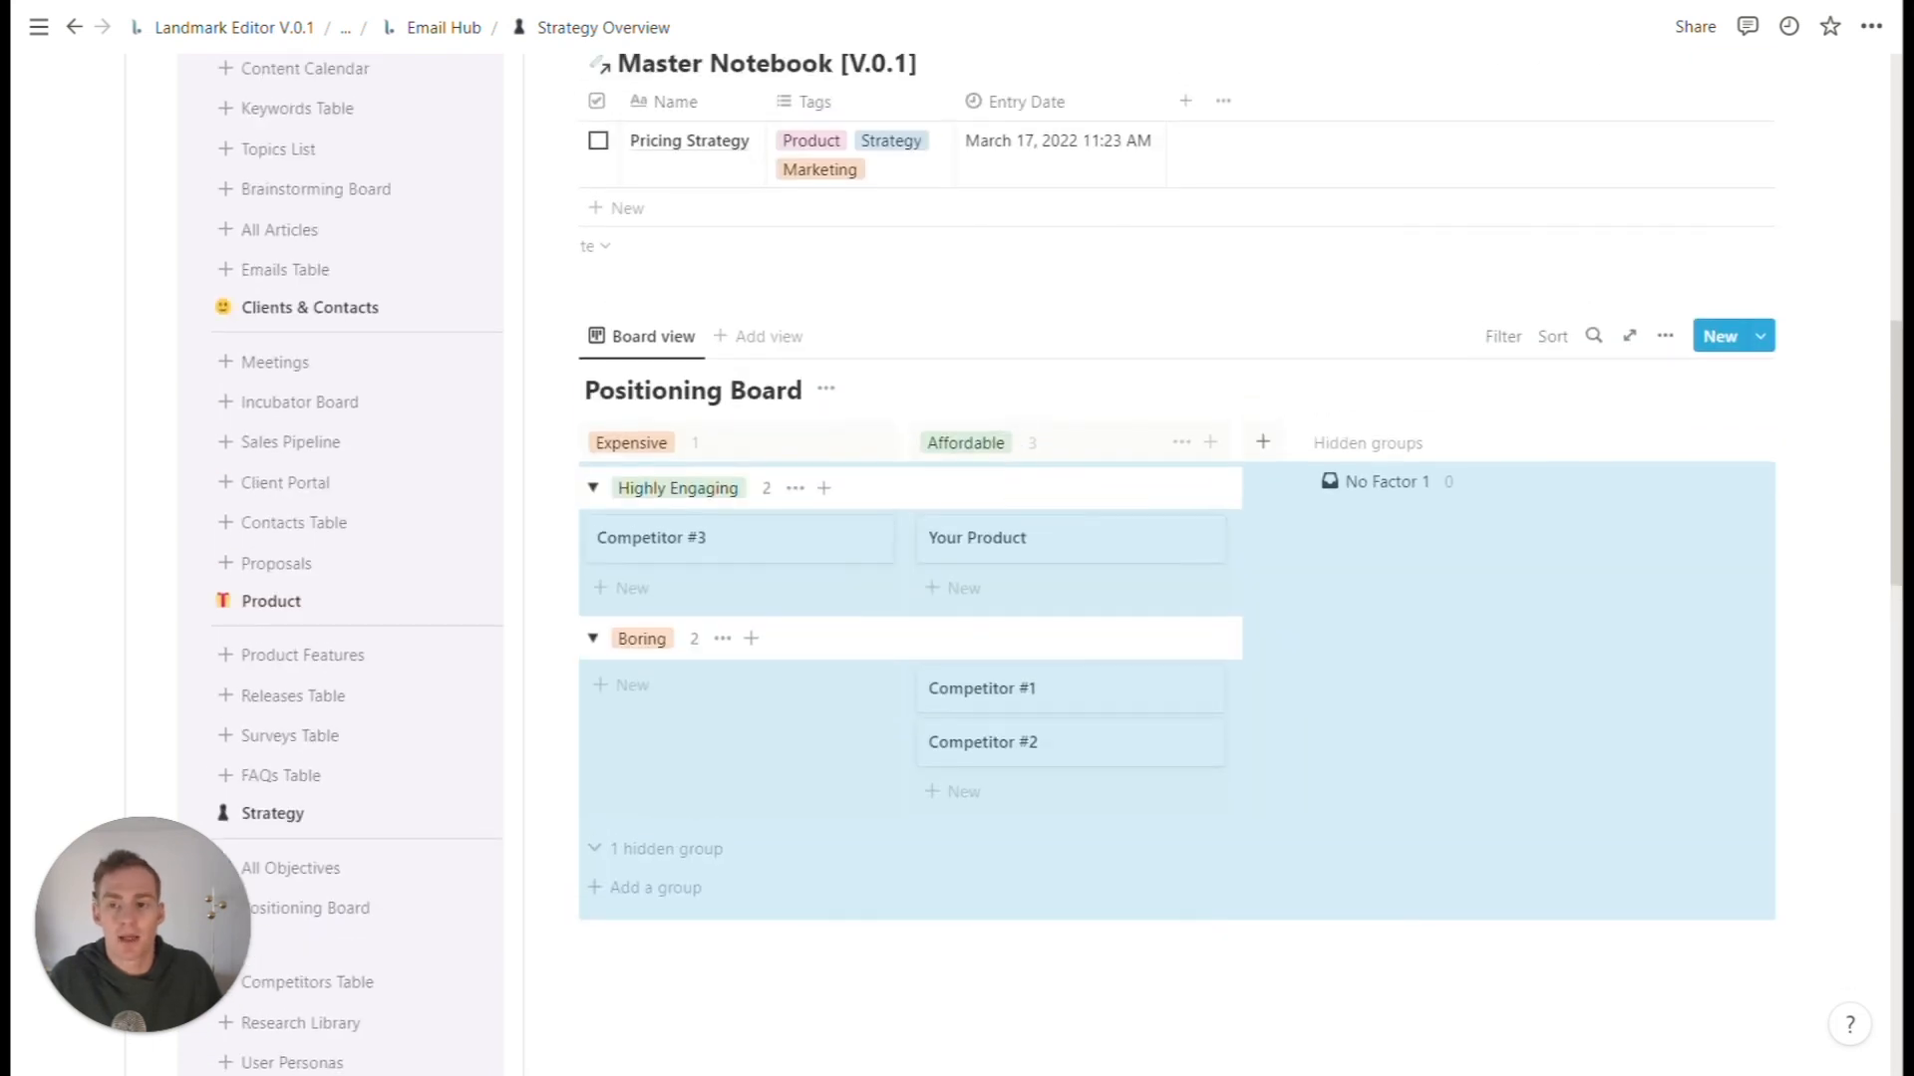
- Remove the empty line between Positioning Board and Competitors Table in the Components list
{"action": "scroll", "coordinate": [960, 559], "scroll_direction": "down", "scroll_amount": 4}
{"action": "left_click", "coordinate": [294, 516]}
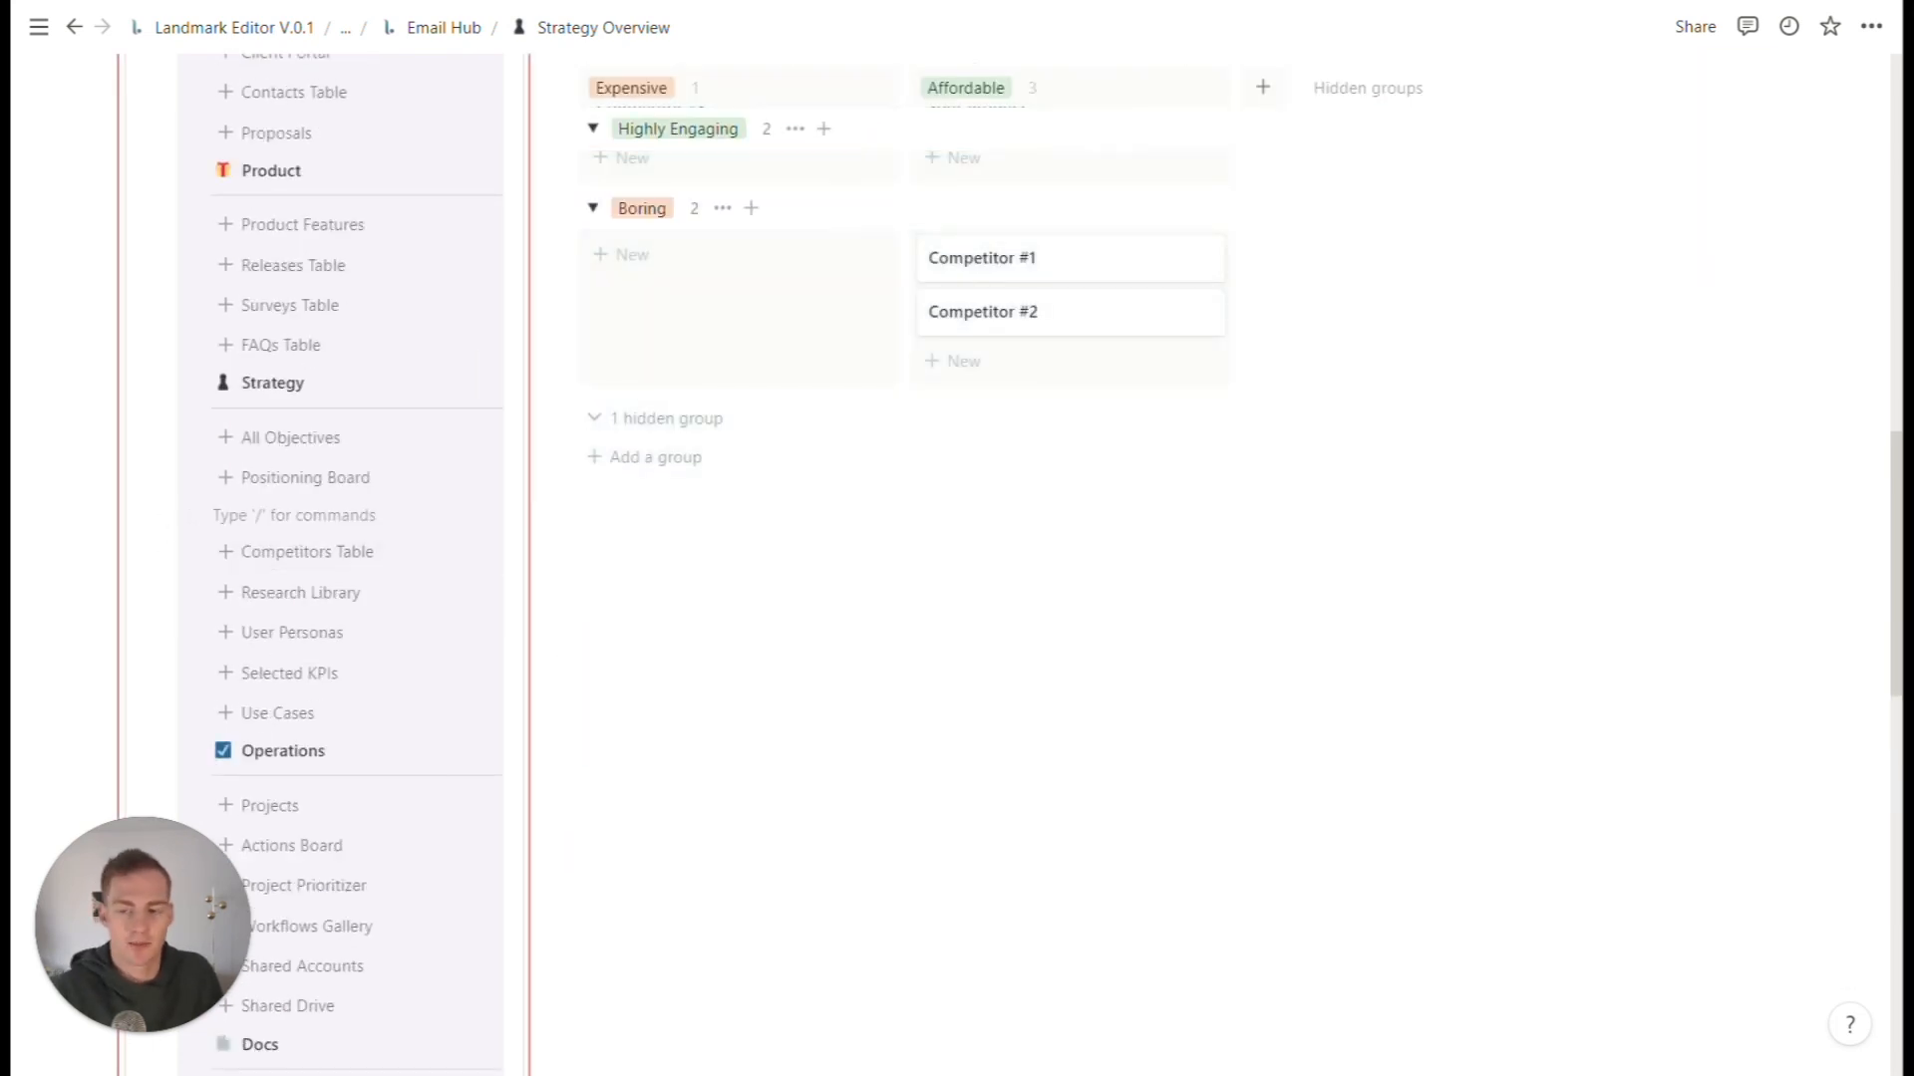
{"action": "key", "text": "BackSpace"}
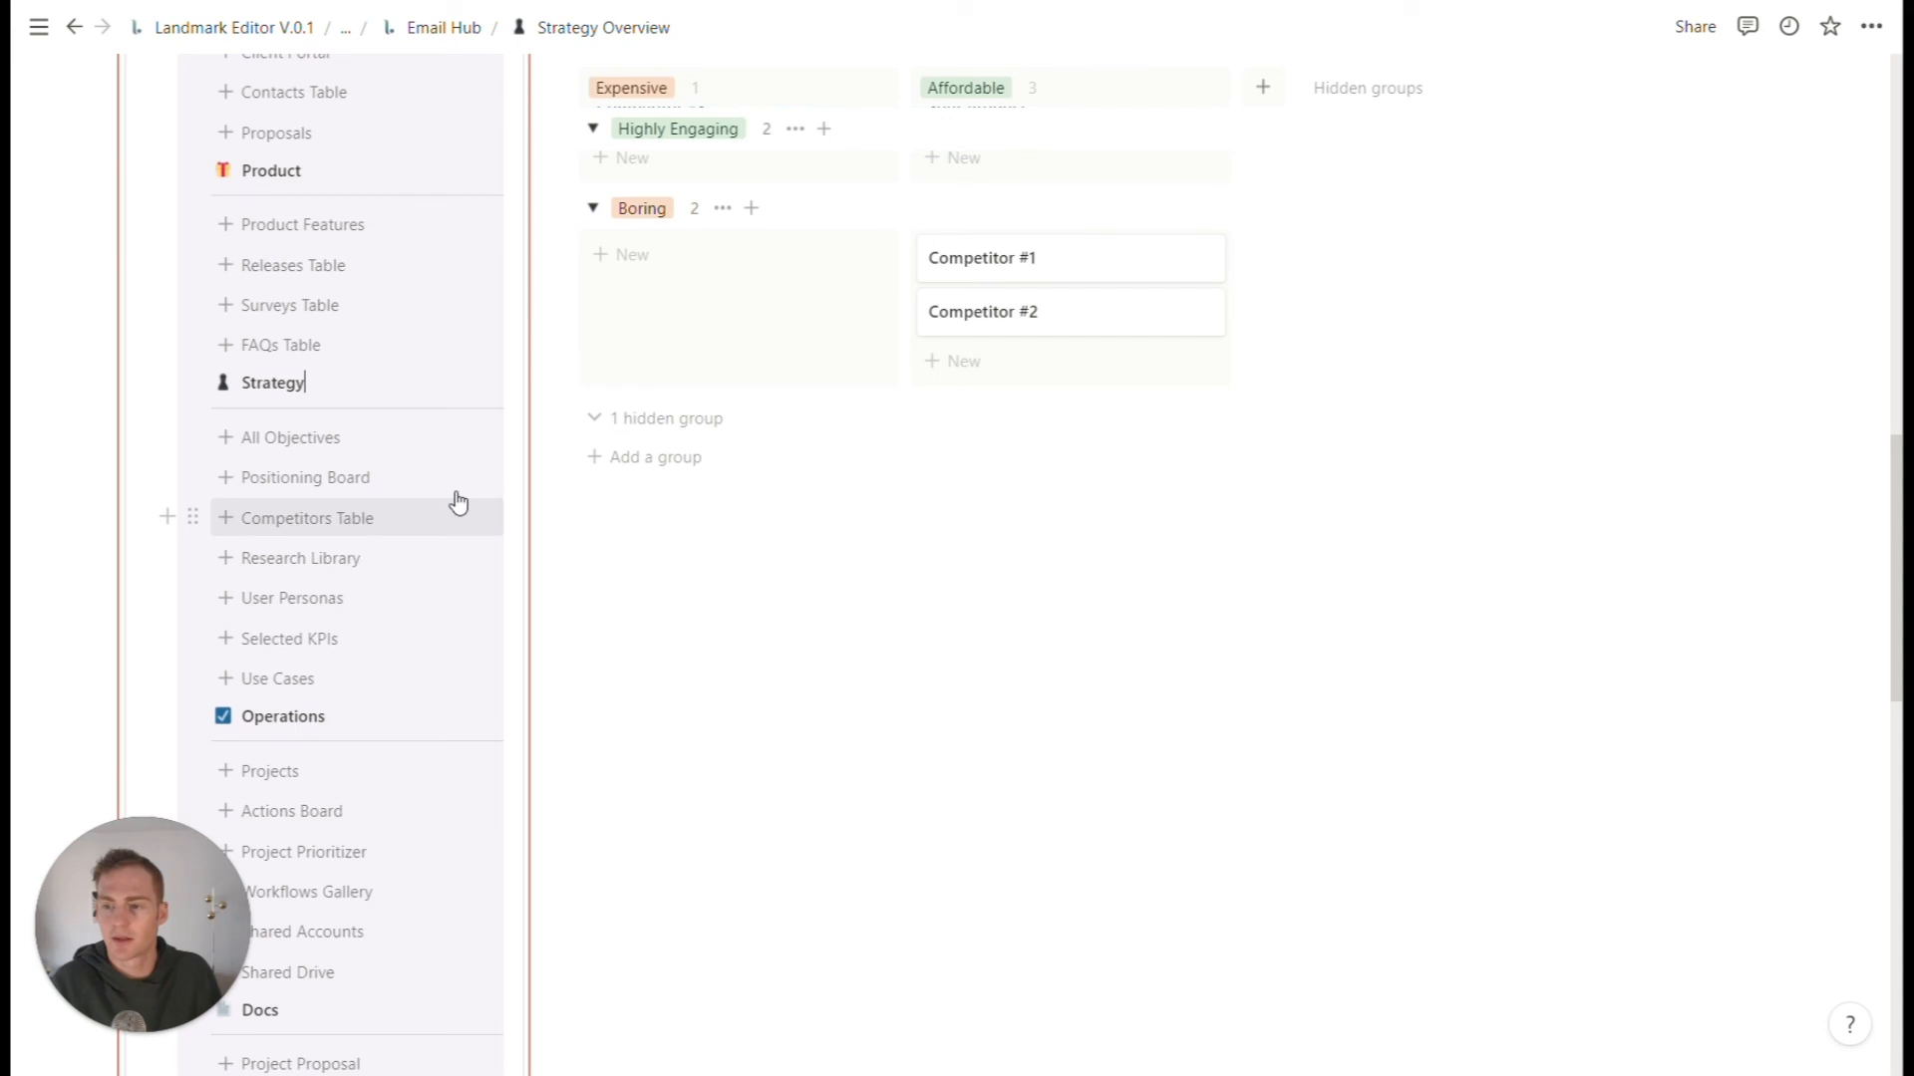
- Add the User Personas gallery component to the main content area, below the Positioning Board
{"action": "left_click", "coordinate": [299, 601]}
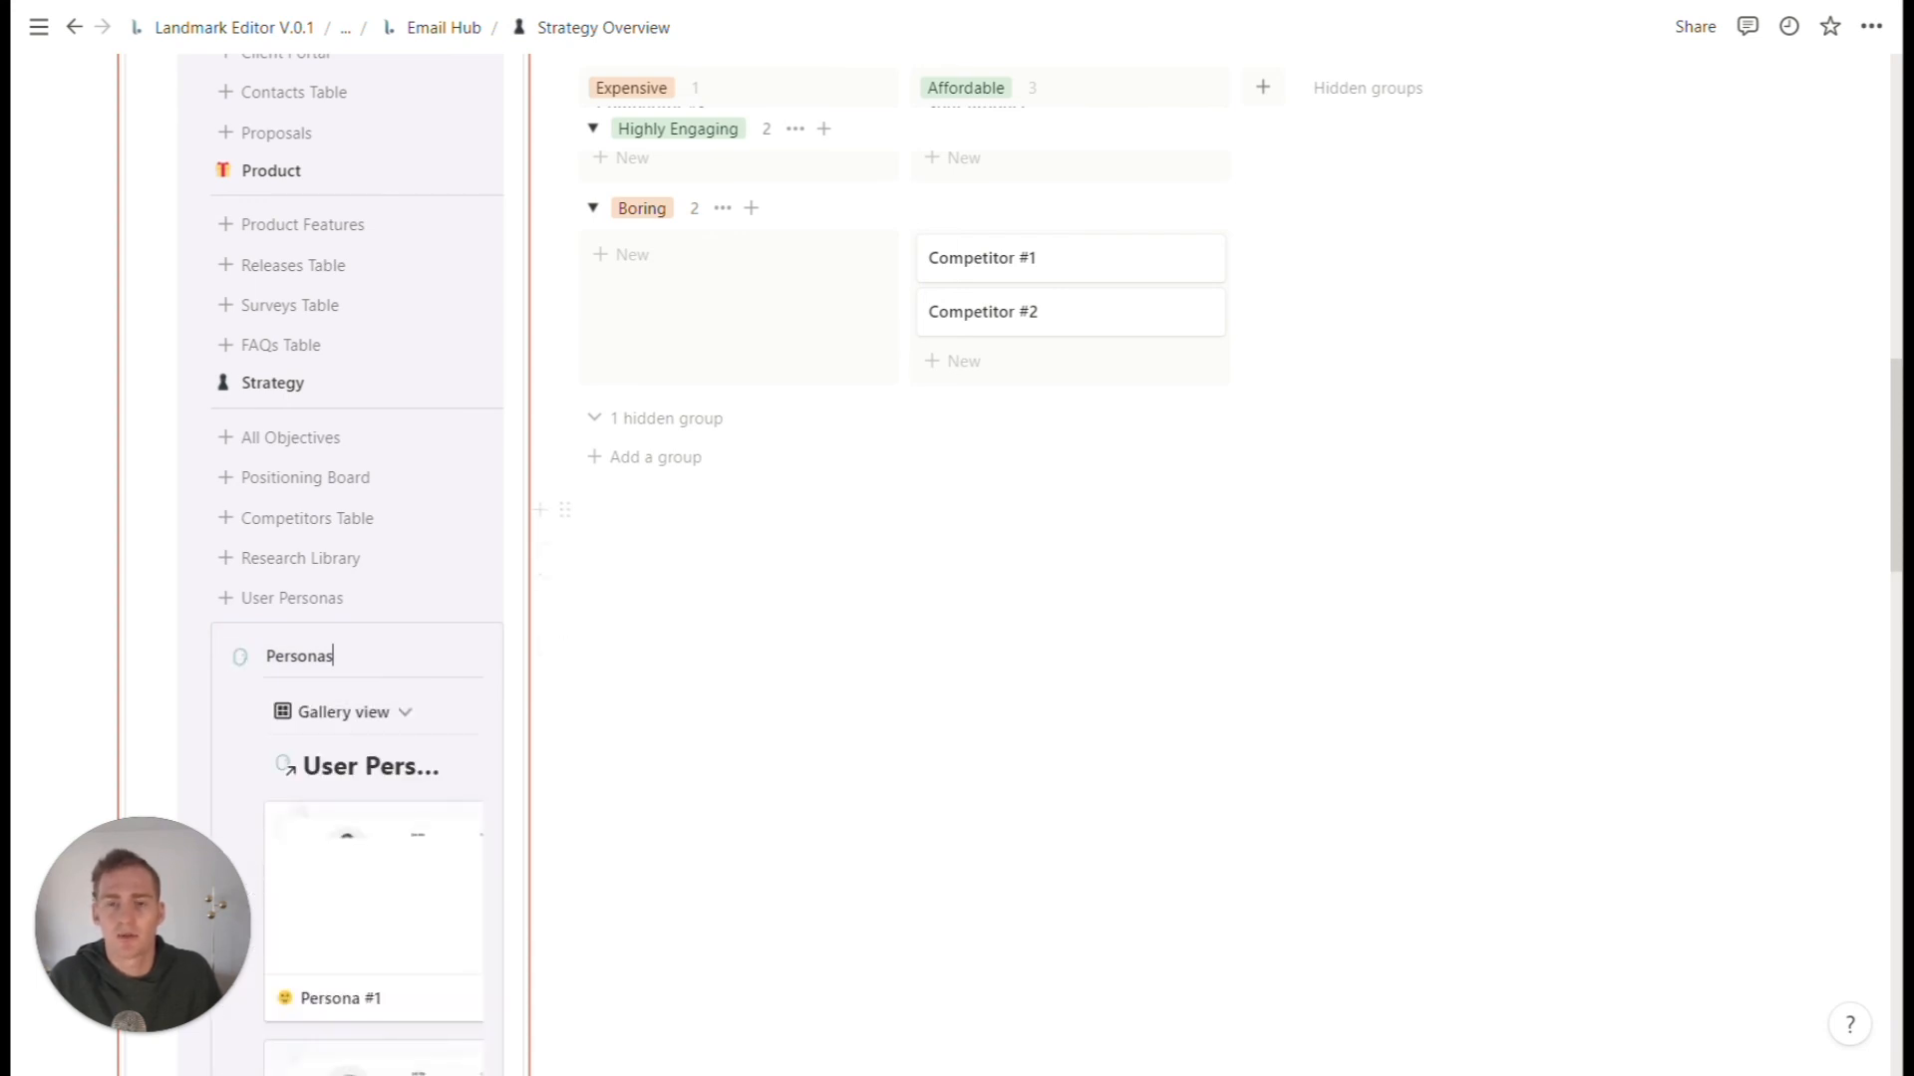
{"action": "left_click_drag", "start_coordinate": [194, 639], "coordinate": [768, 503]}
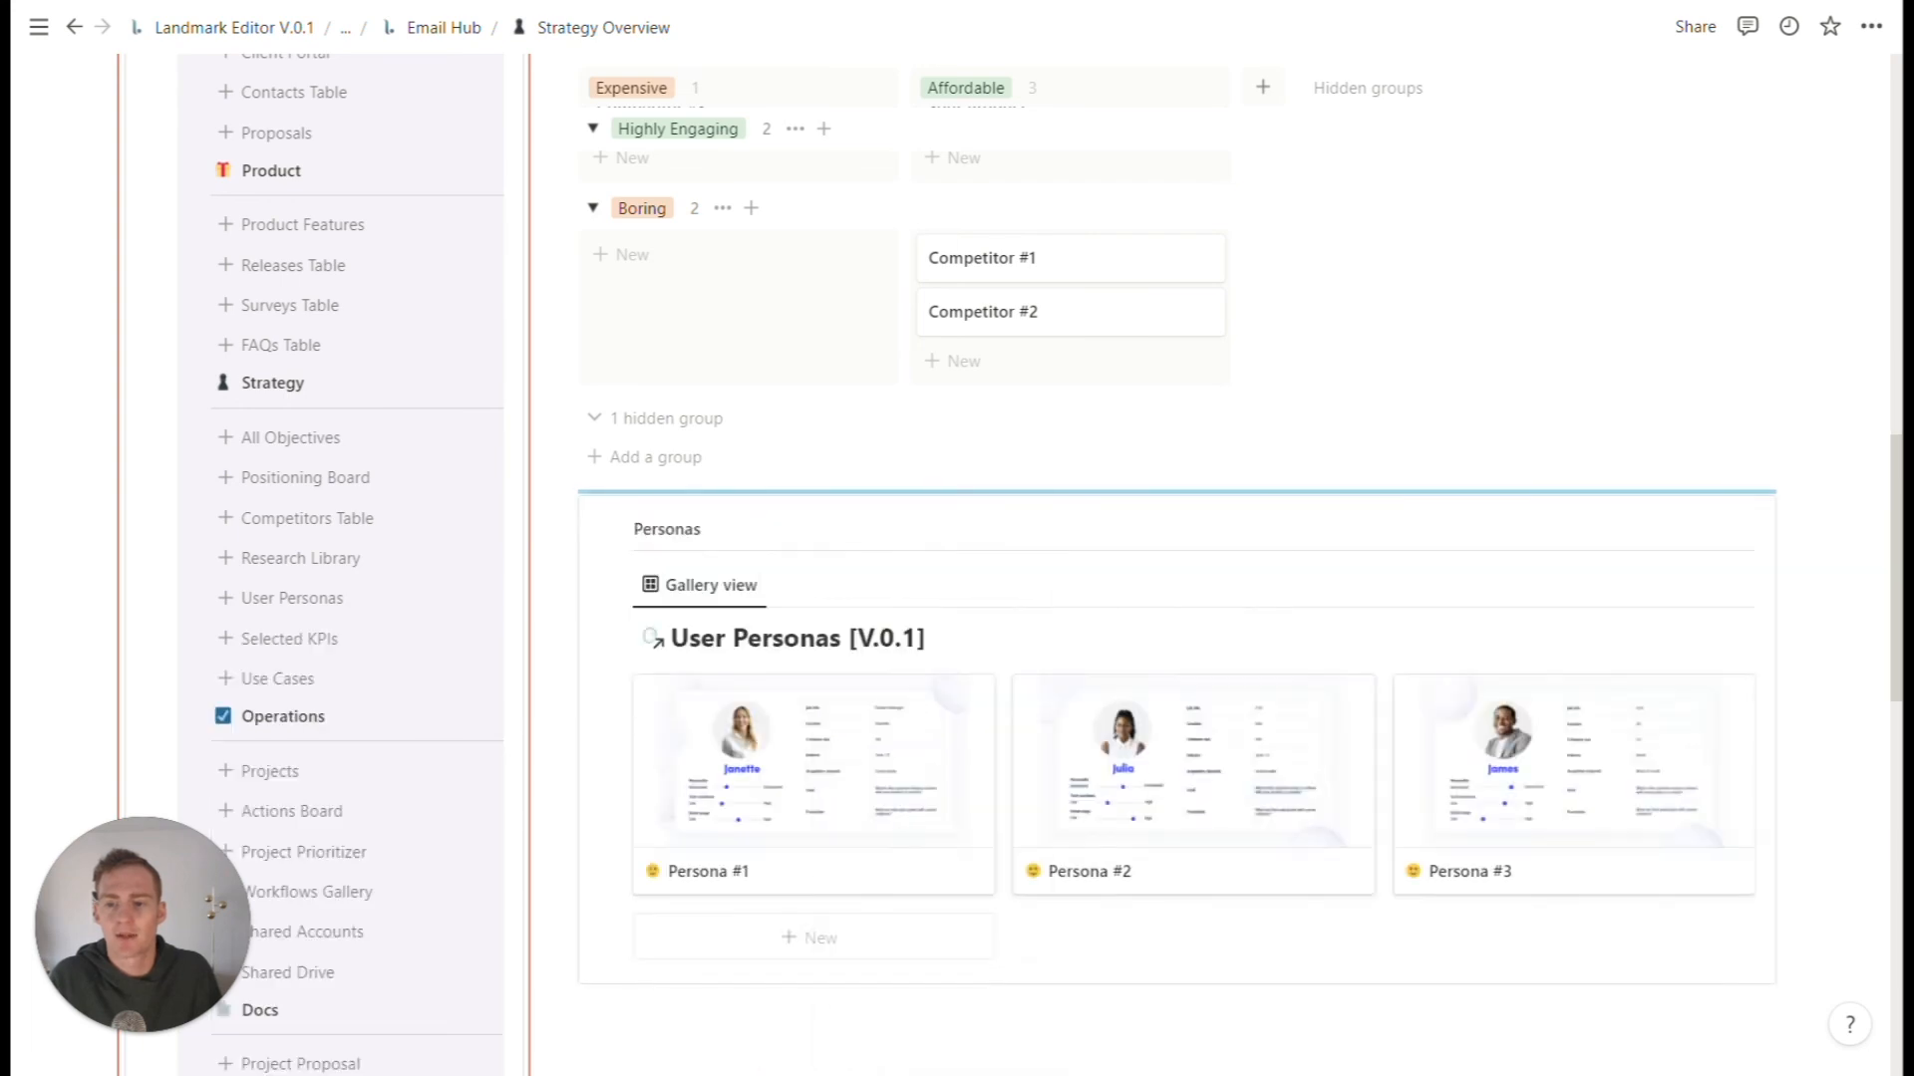
{"action": "scroll", "coordinate": [1258, 461], "scroll_direction": "up", "scroll_amount": 7}
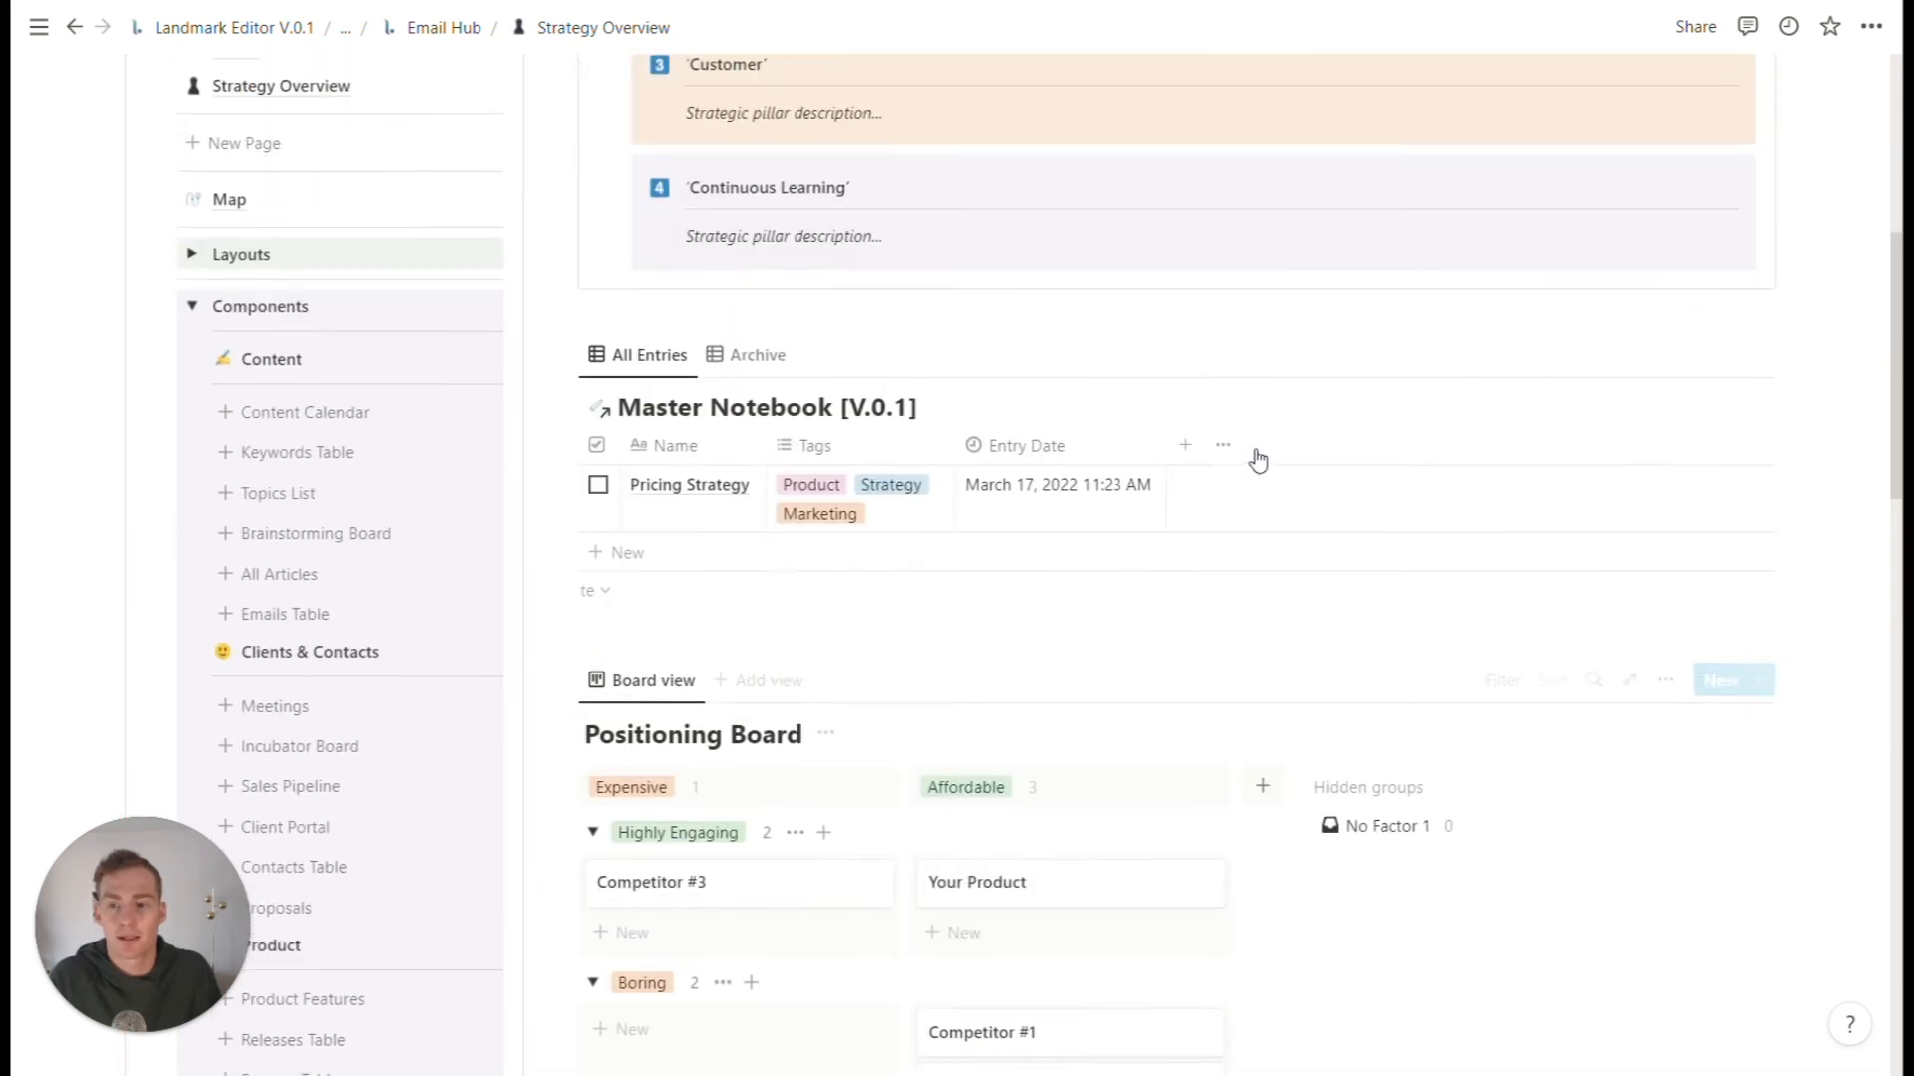
- Collapse the Components list, expand Layouts, and generate a Tabs layout
{"action": "scroll", "coordinate": [1258, 460], "scroll_direction": "up", "scroll_amount": 7}
{"action": "scroll", "coordinate": [1258, 461], "scroll_direction": "down", "scroll_amount": 4}
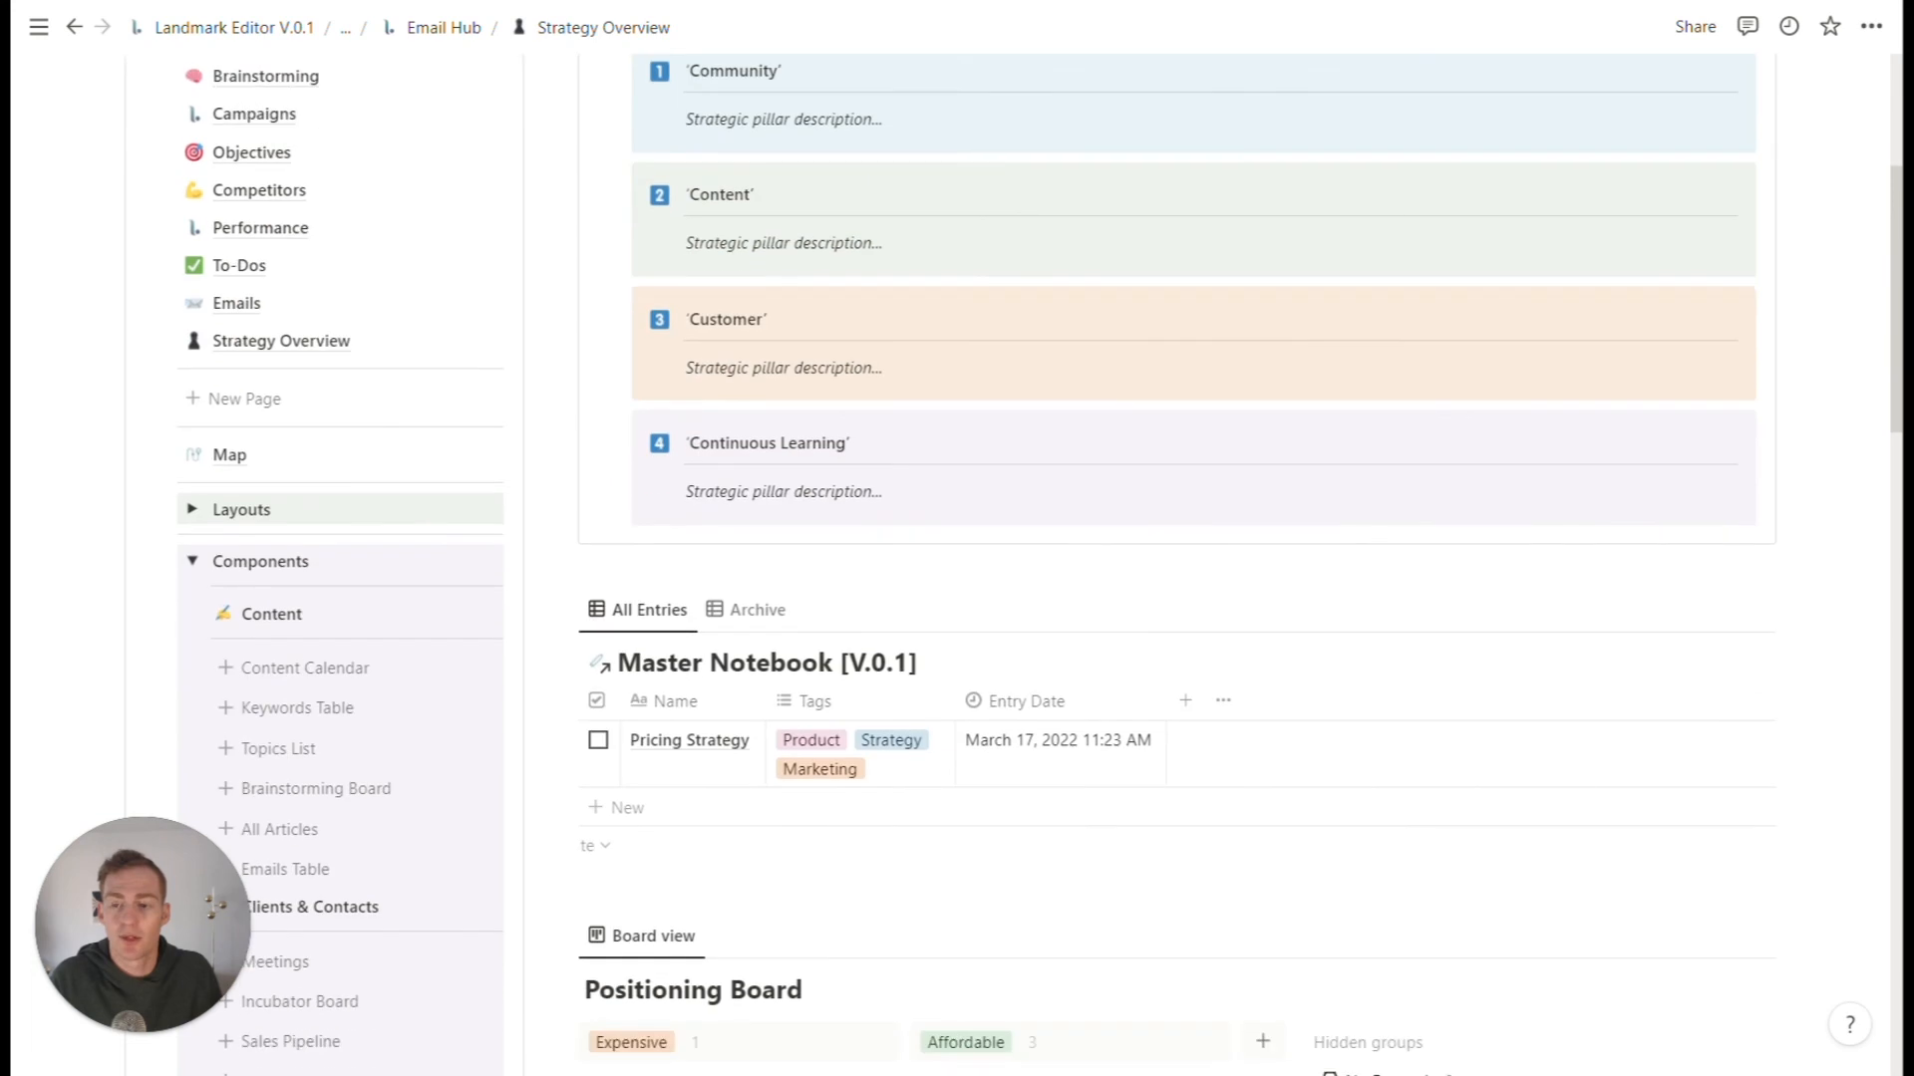
{"action": "left_click", "coordinate": [193, 564]}
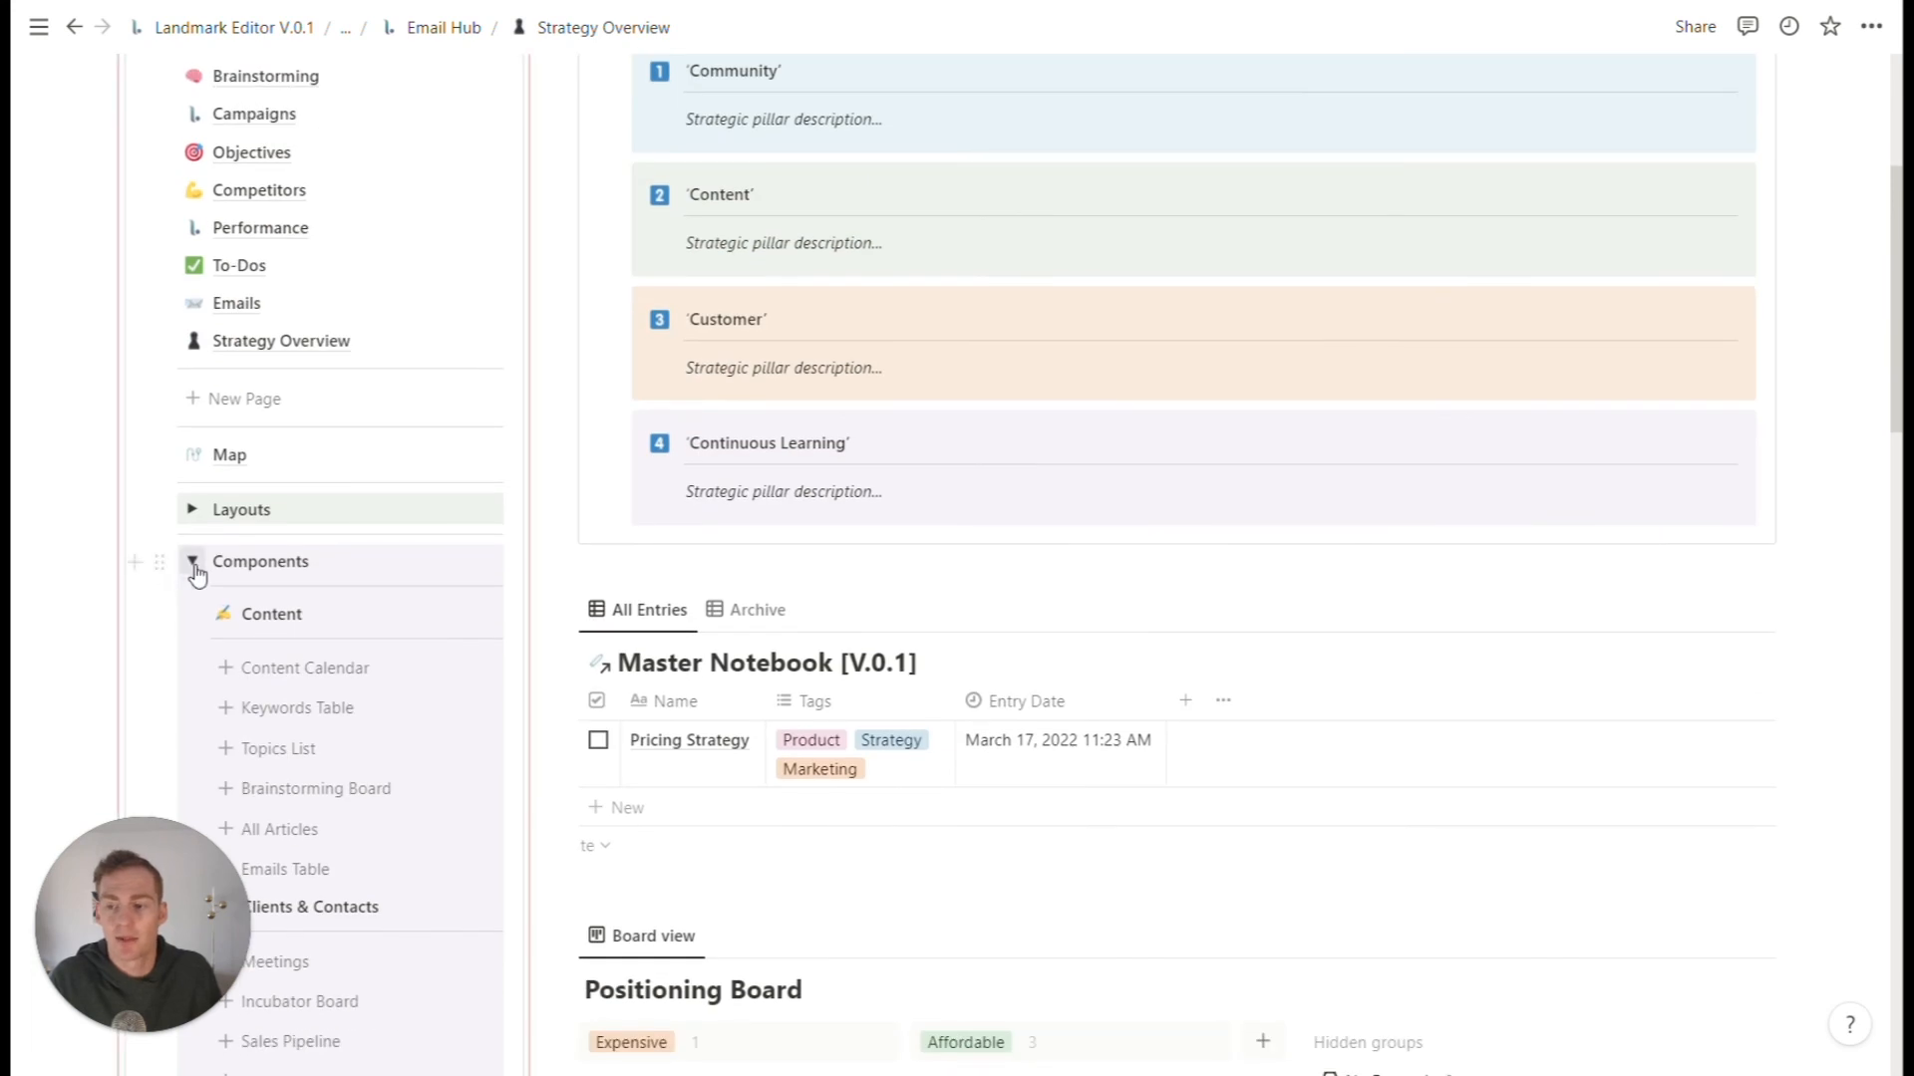
{"action": "left_click", "coordinate": [192, 510]}
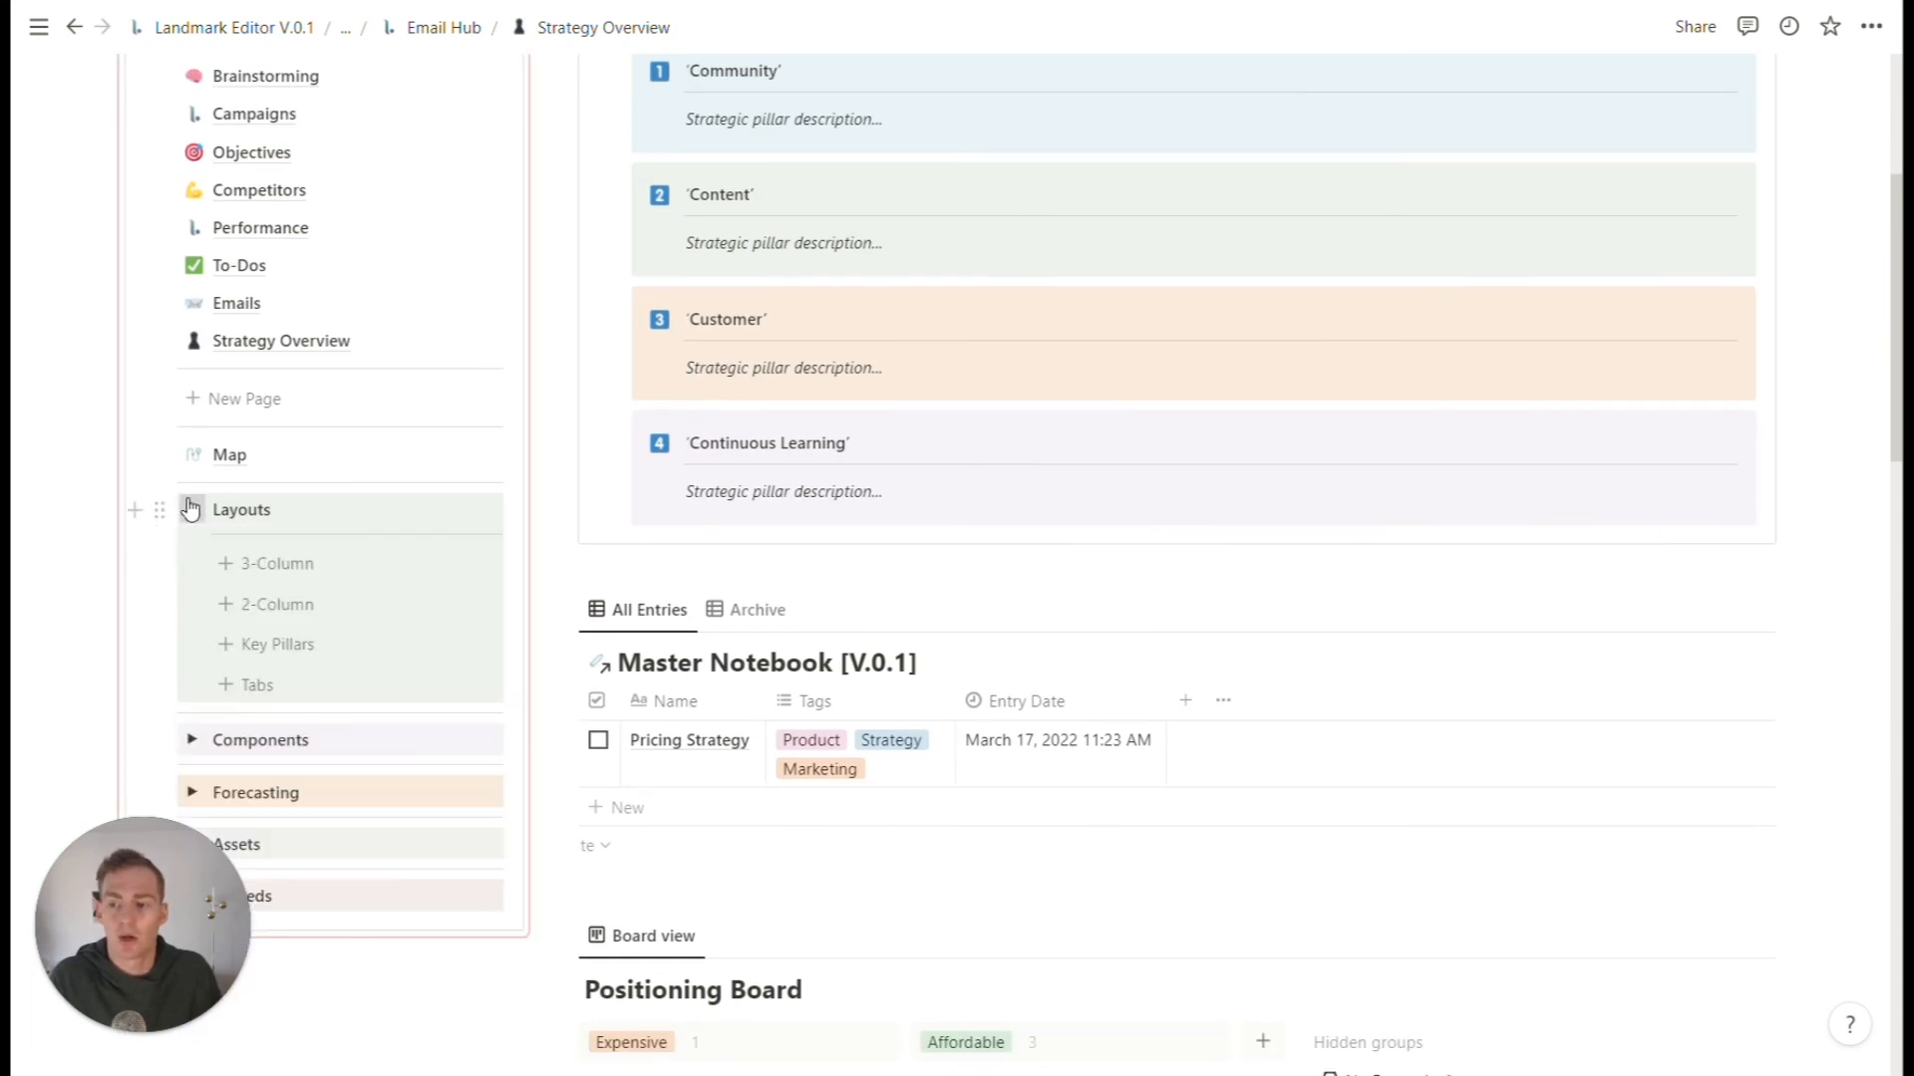
{"action": "left_click", "coordinate": [261, 684]}
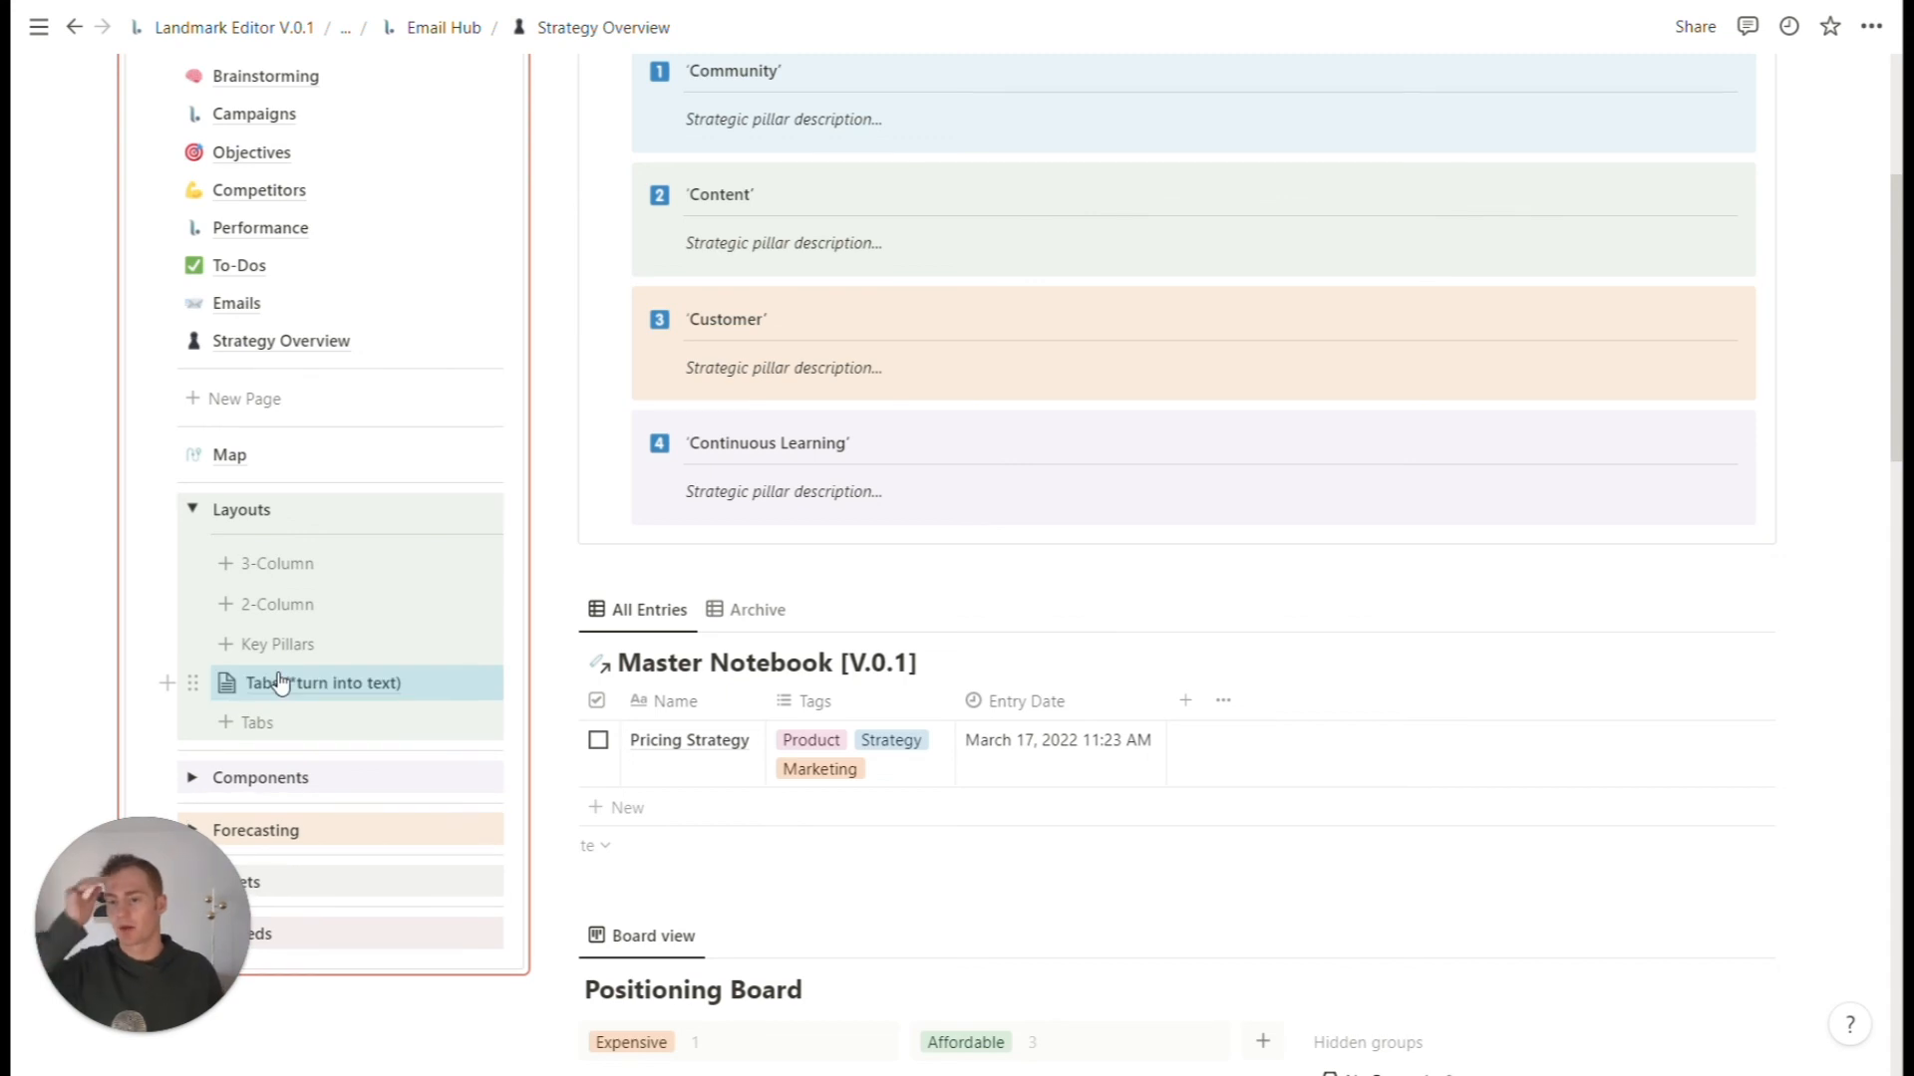
- Open the generated Tabs page to examine its contents, and return to the Strategy Overview page through Email Hub
{"action": "left_click", "coordinate": [280, 684]}
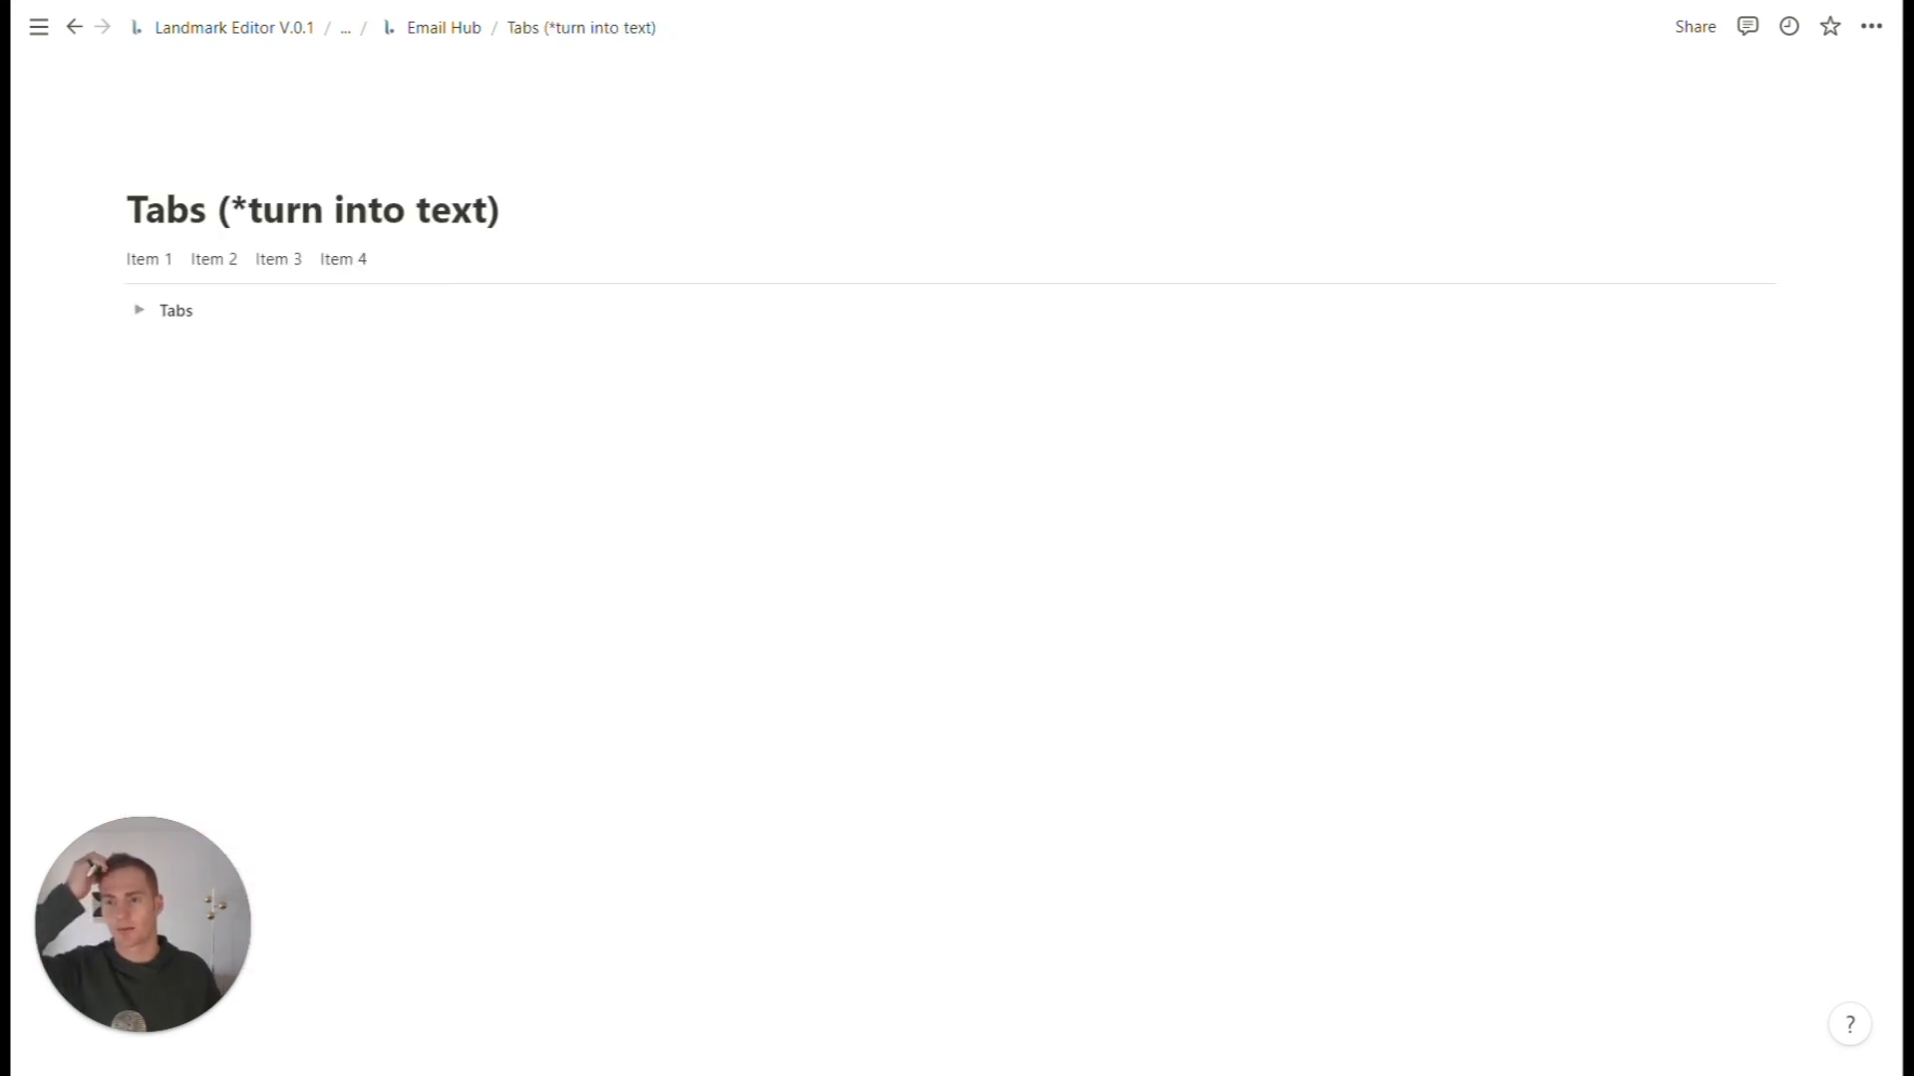
{"action": "left_click", "coordinate": [462, 29]}
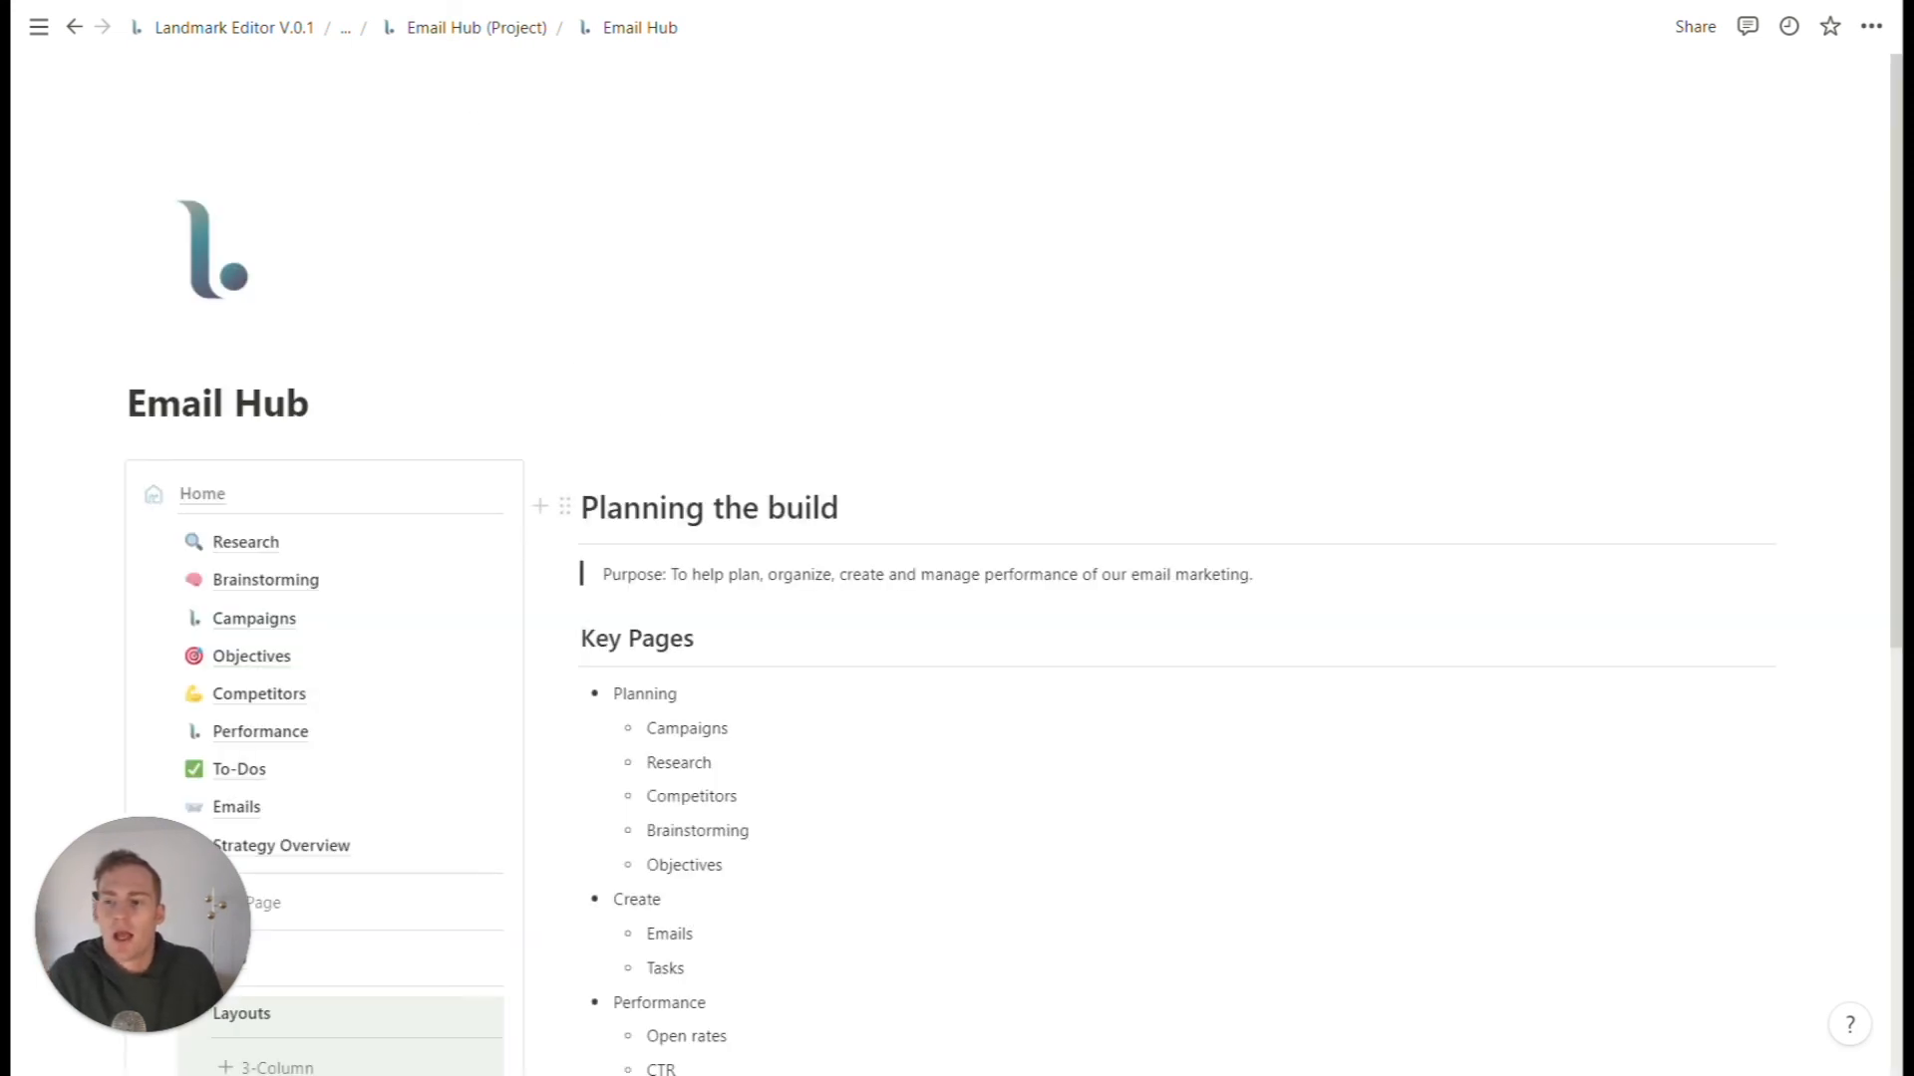
{"action": "scroll", "coordinate": [251, 588], "scroll_direction": "down", "scroll_amount": 2}
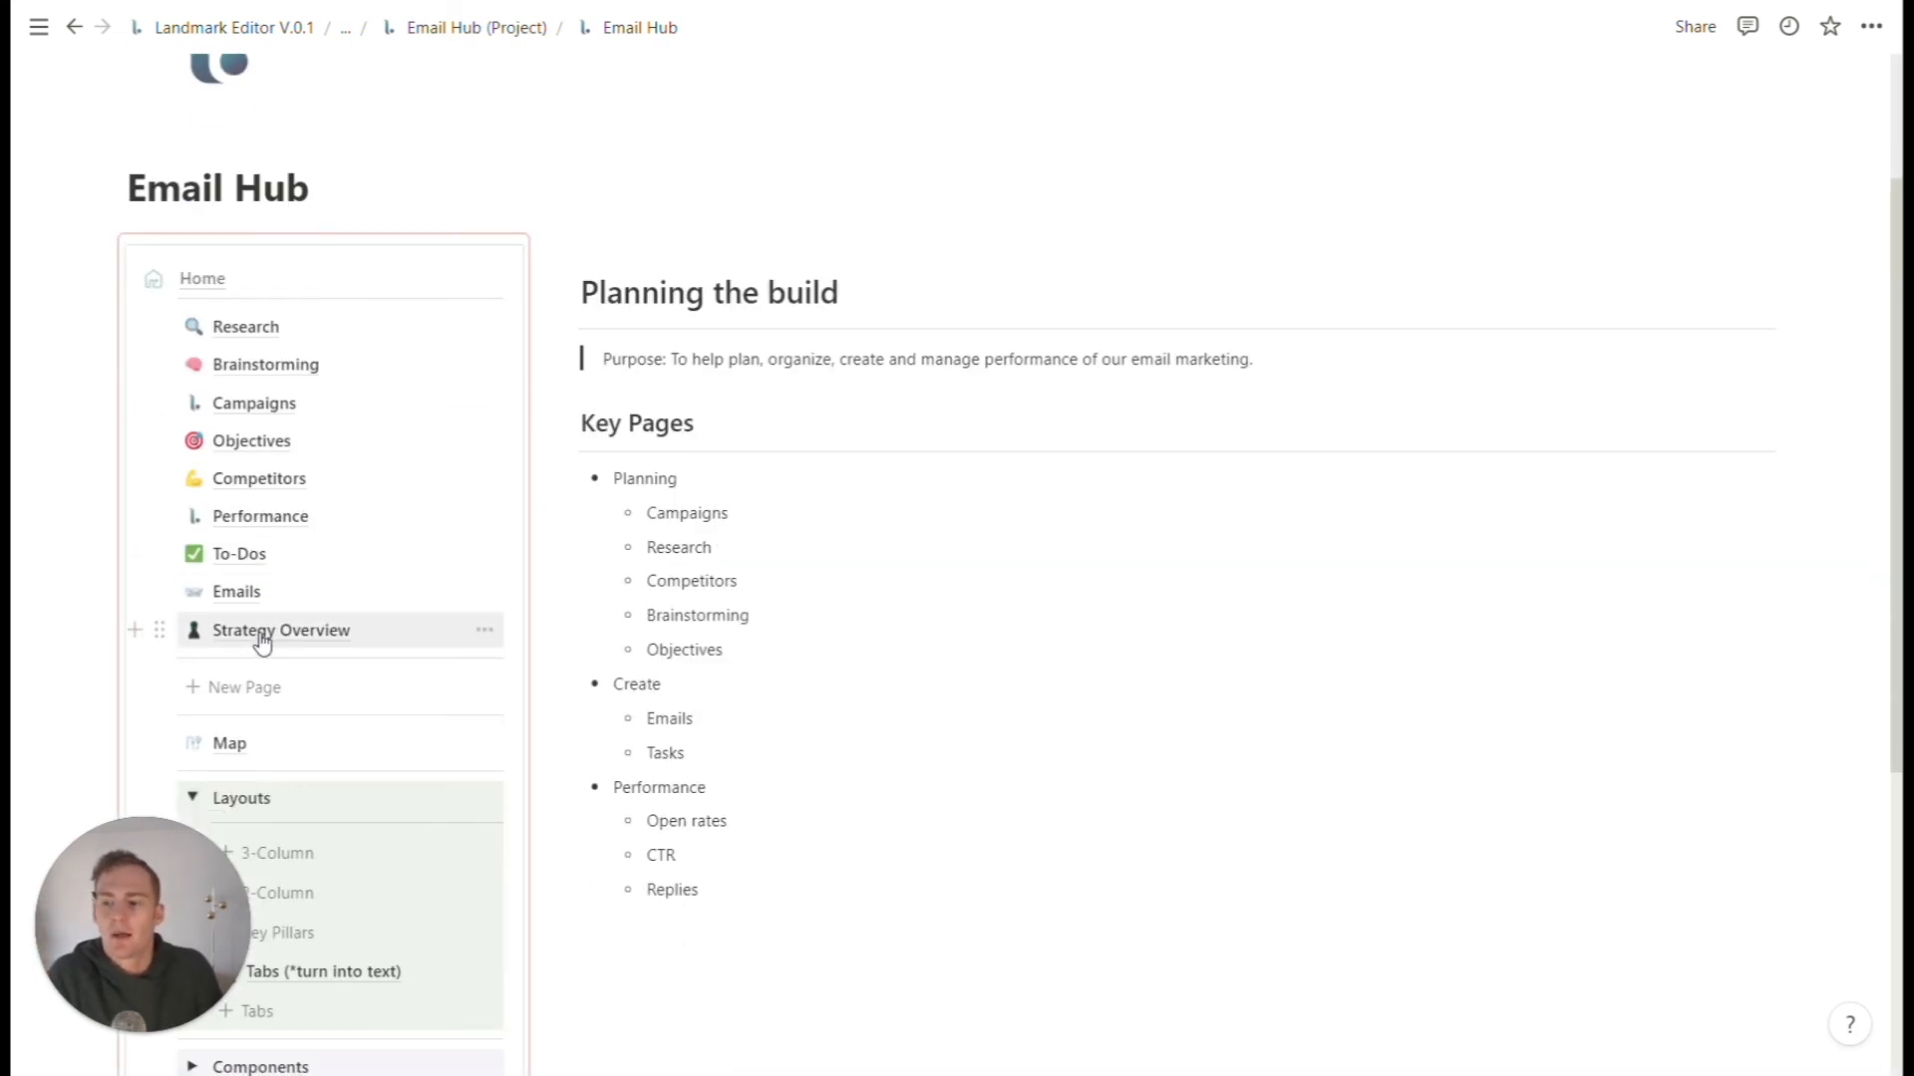
{"action": "left_click", "coordinate": [262, 636]}
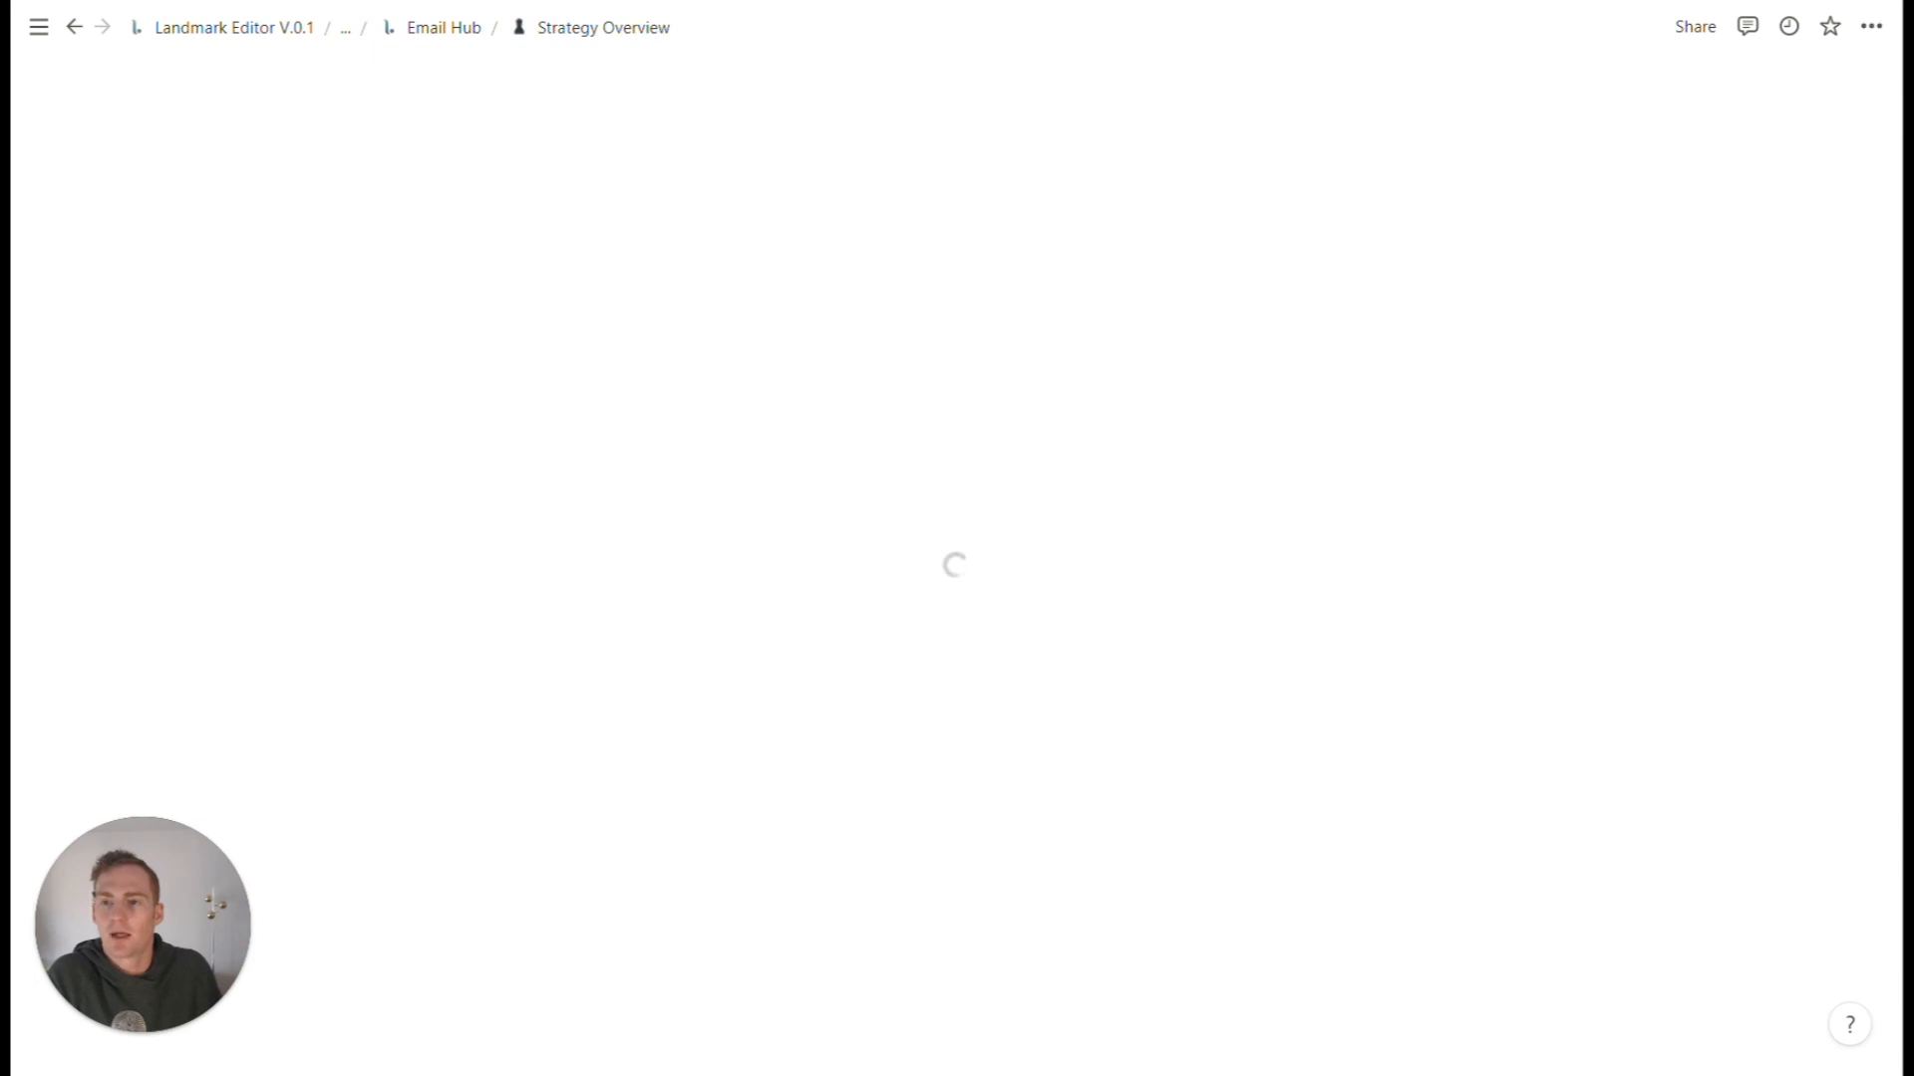
{"action": "scroll", "coordinate": [376, 641], "scroll_direction": "down", "scroll_amount": 3}
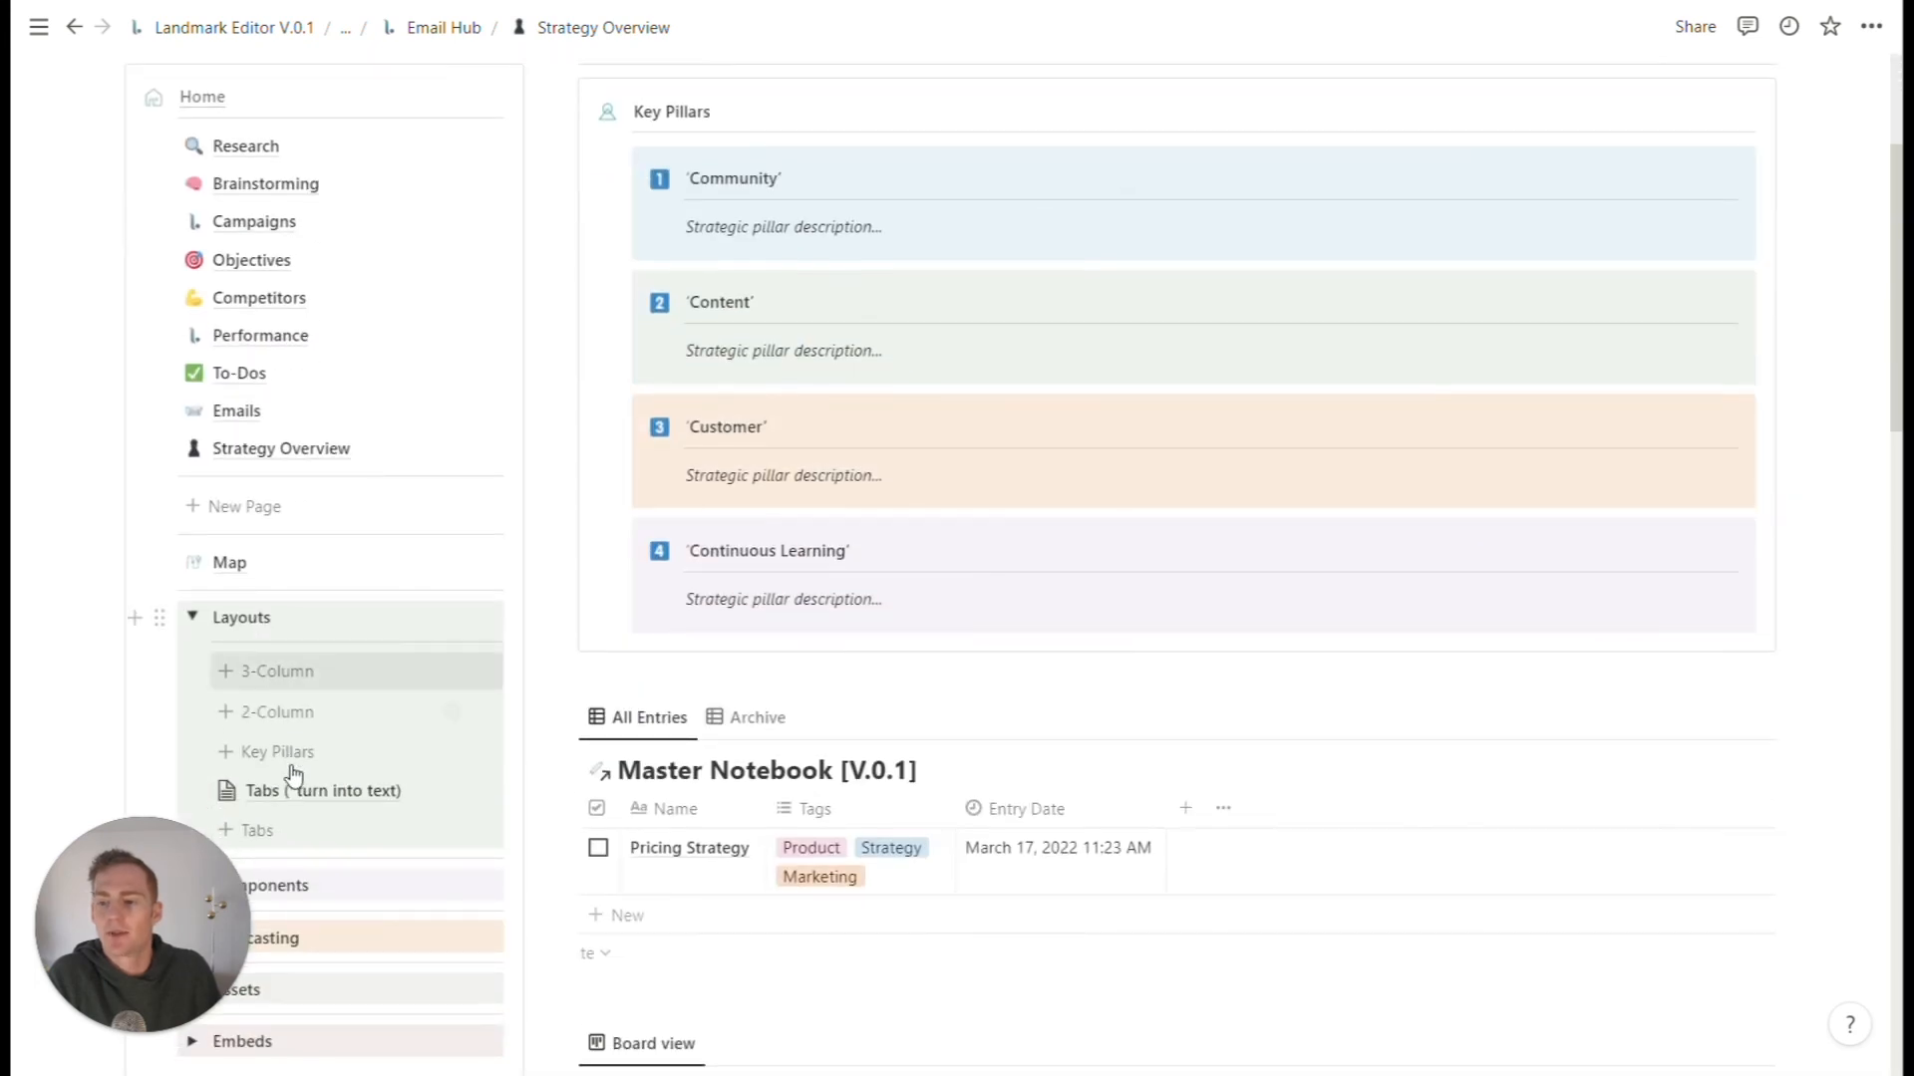
- Place the generated Tabs page above Key Pillars, turn it into text, and delete its "Tabs (*turn into text)" line
{"action": "left_click_drag", "start_coordinate": [309, 782], "coordinate": [748, 187]}
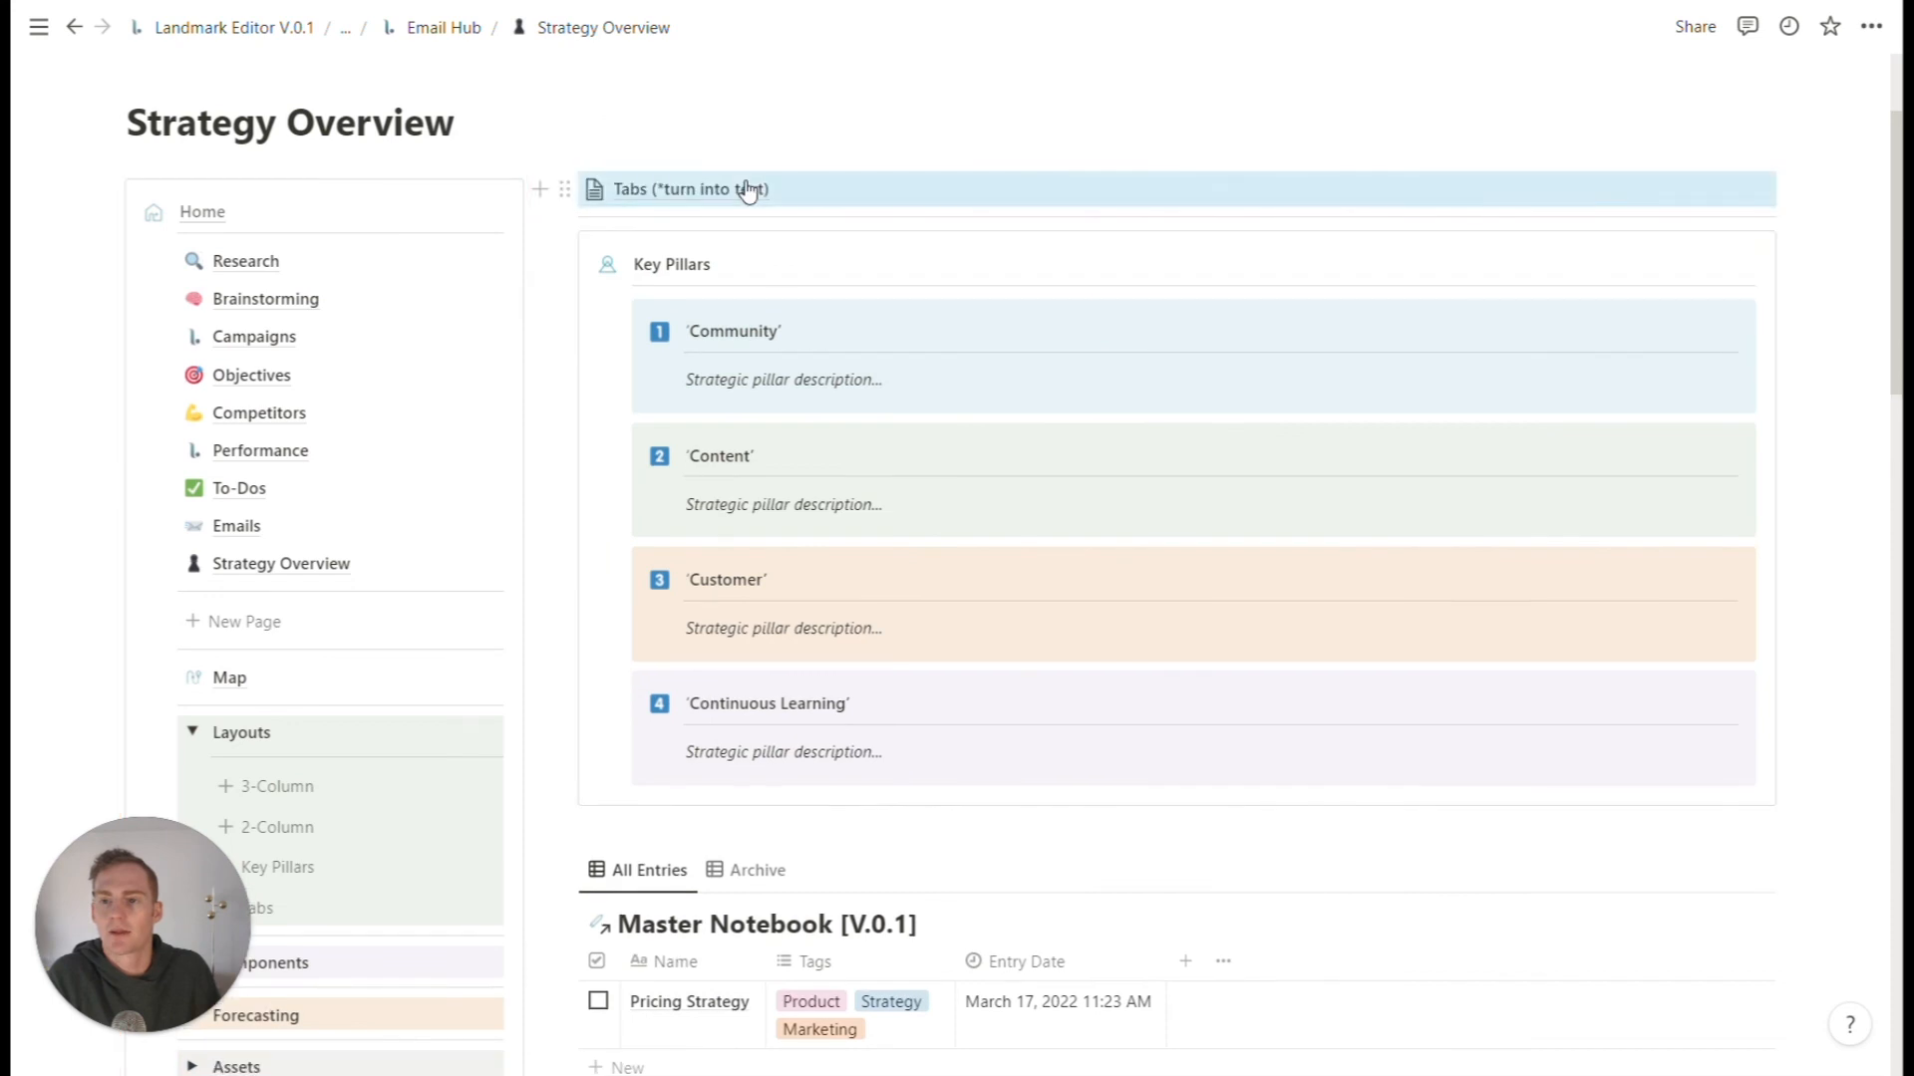
{"action": "right_click", "coordinate": [671, 200]}
{"action": "mouse_move", "coordinate": [793, 341]}
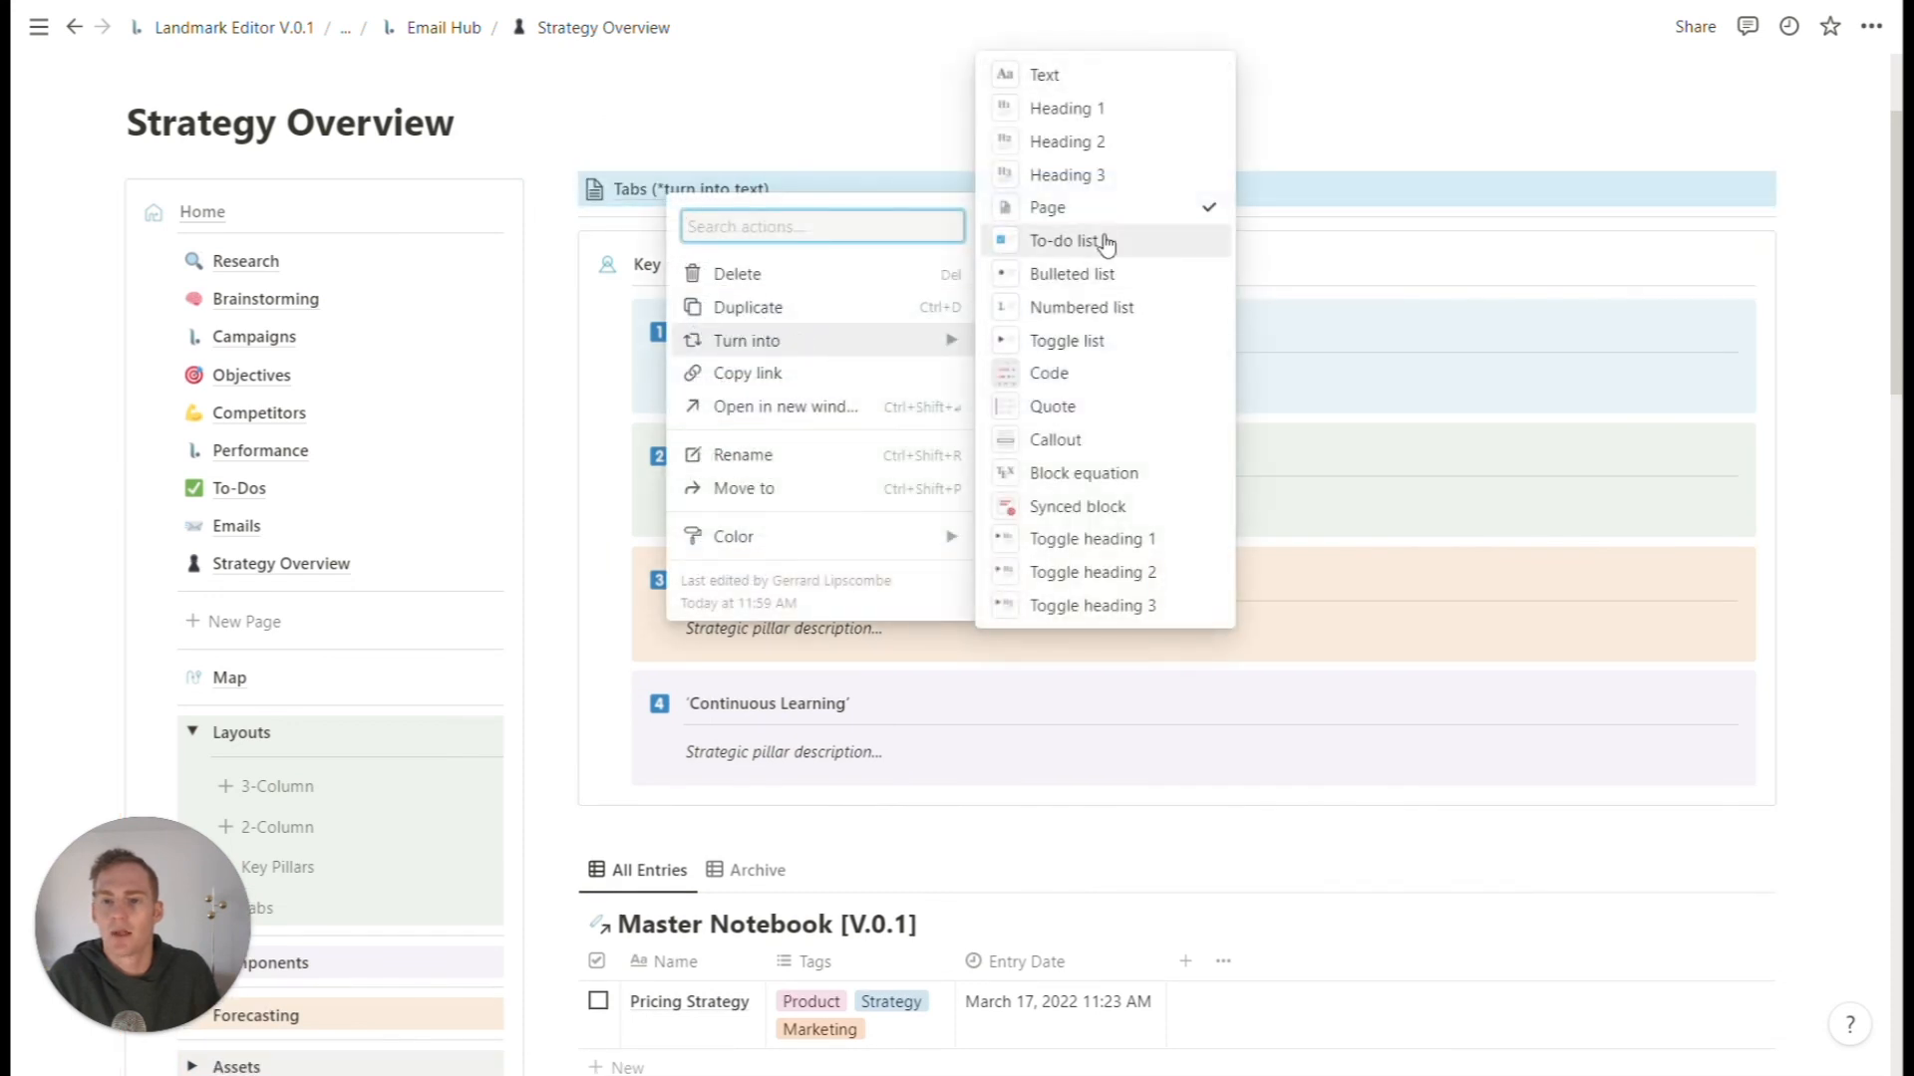
{"action": "left_click", "coordinate": [1044, 76]}
{"action": "triple_click", "coordinate": [671, 188]}
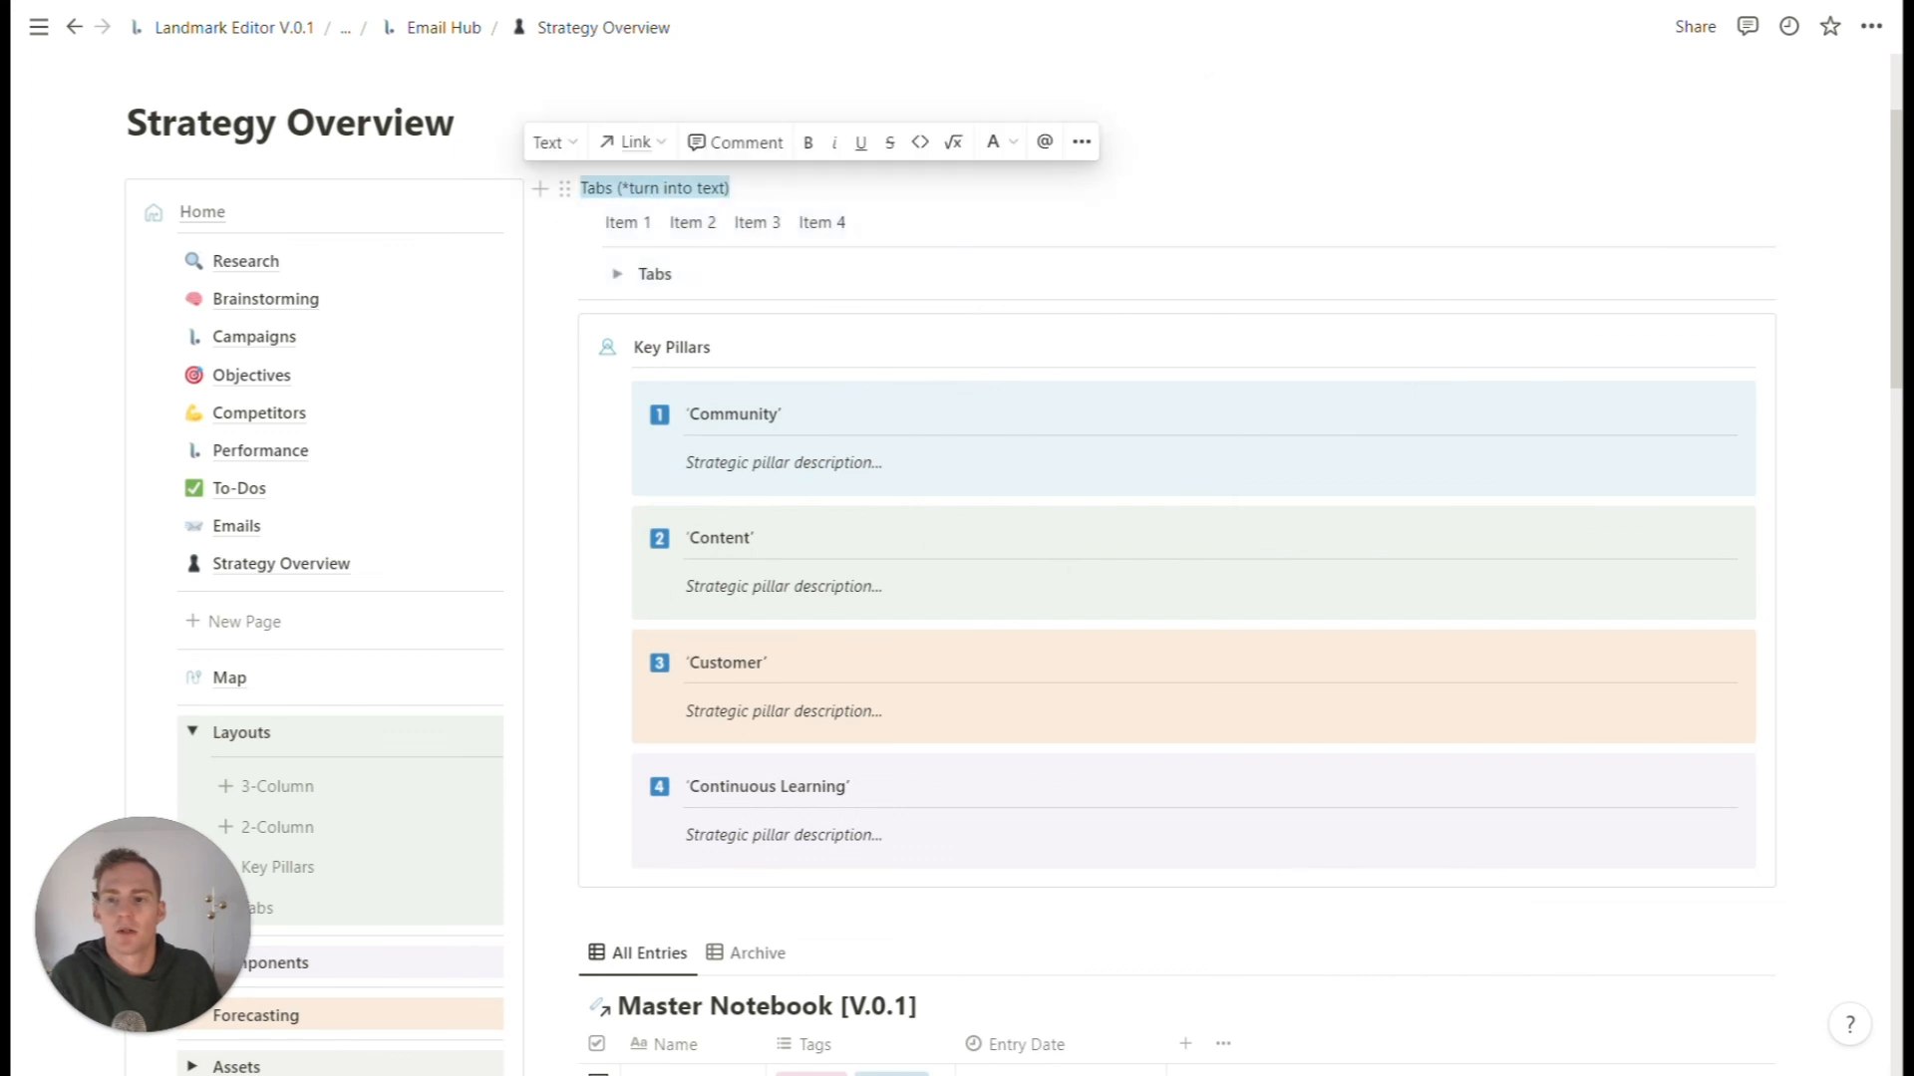
{"action": "key", "text": "BackSpace"}
{"action": "key", "text": "BackSpace"}
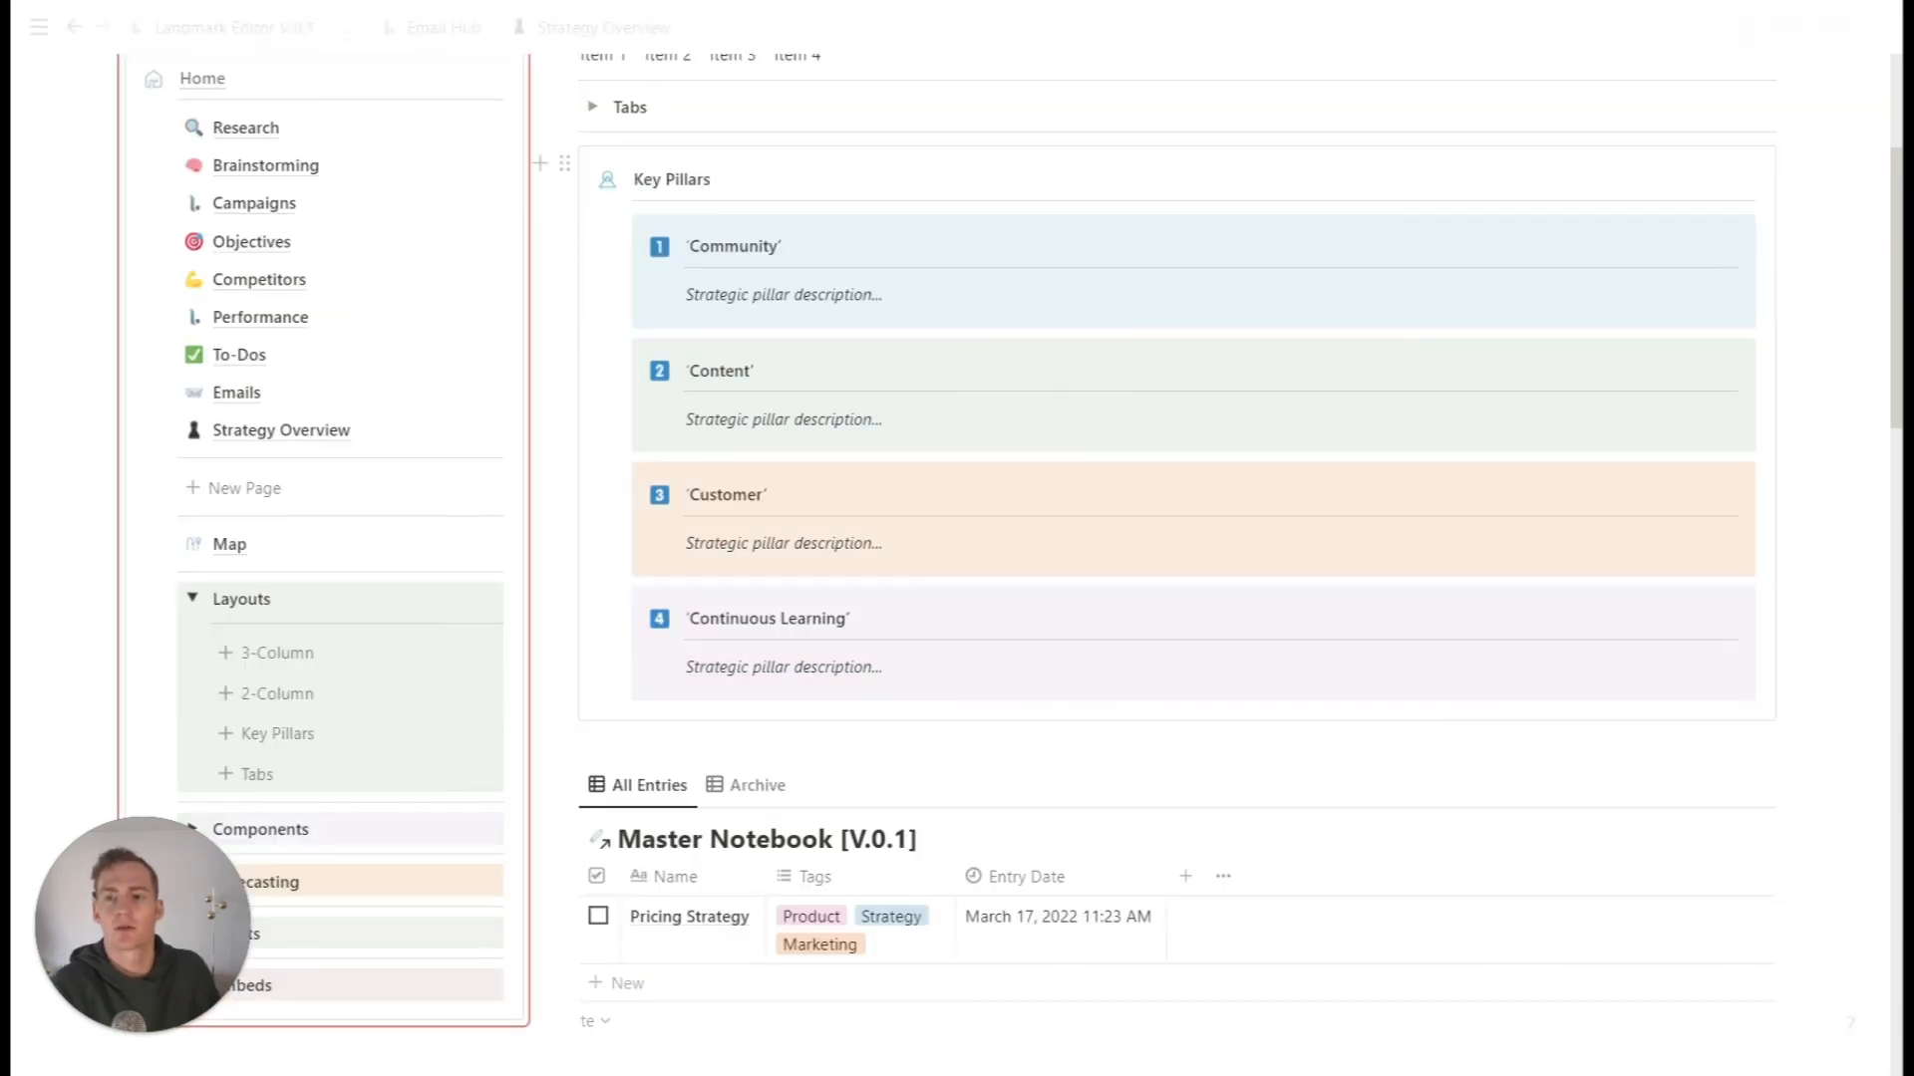
- Review the Strategy Overview layout from the tabs row through Key Pillars and Master Notebook to the Positioning Board
{"action": "scroll", "coordinate": [867, 421], "scroll_direction": "down", "scroll_amount": 2}
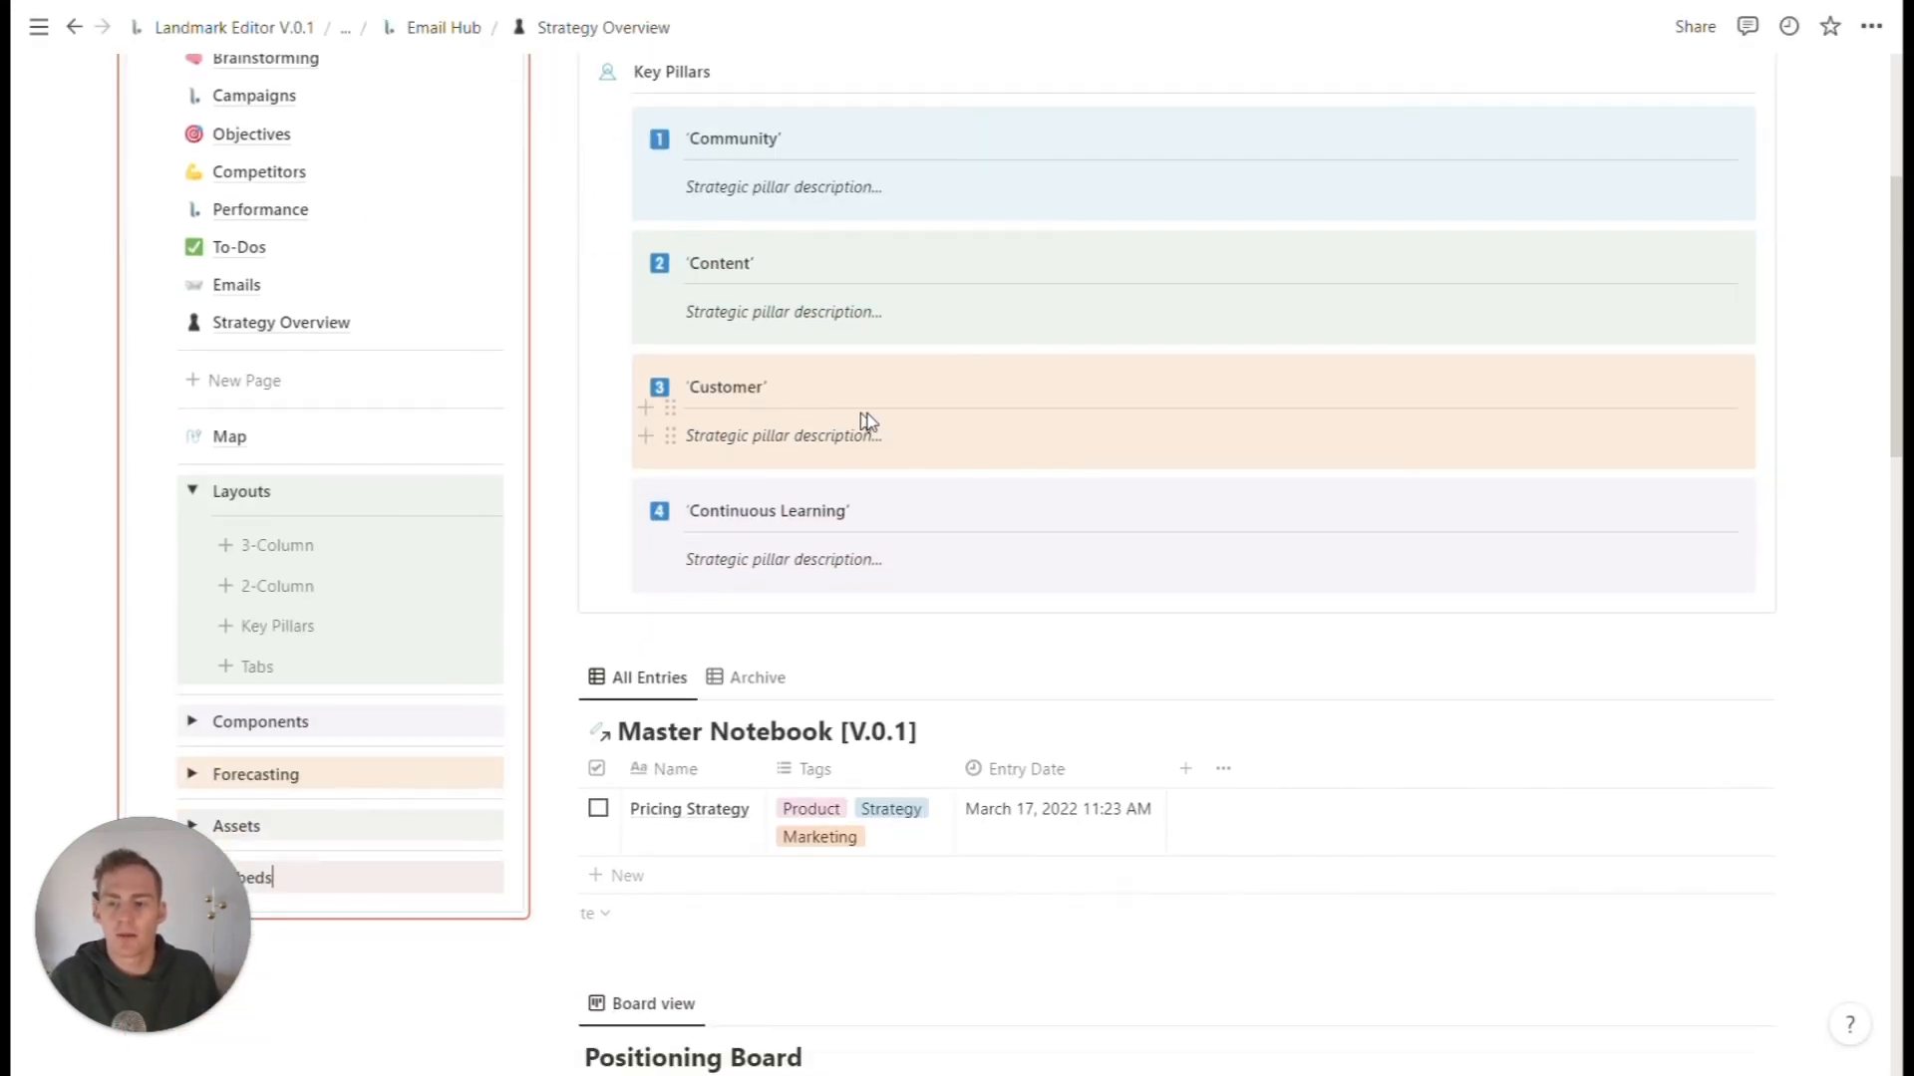
{"action": "scroll", "coordinate": [1166, 539], "scroll_direction": "up", "scroll_amount": 3}
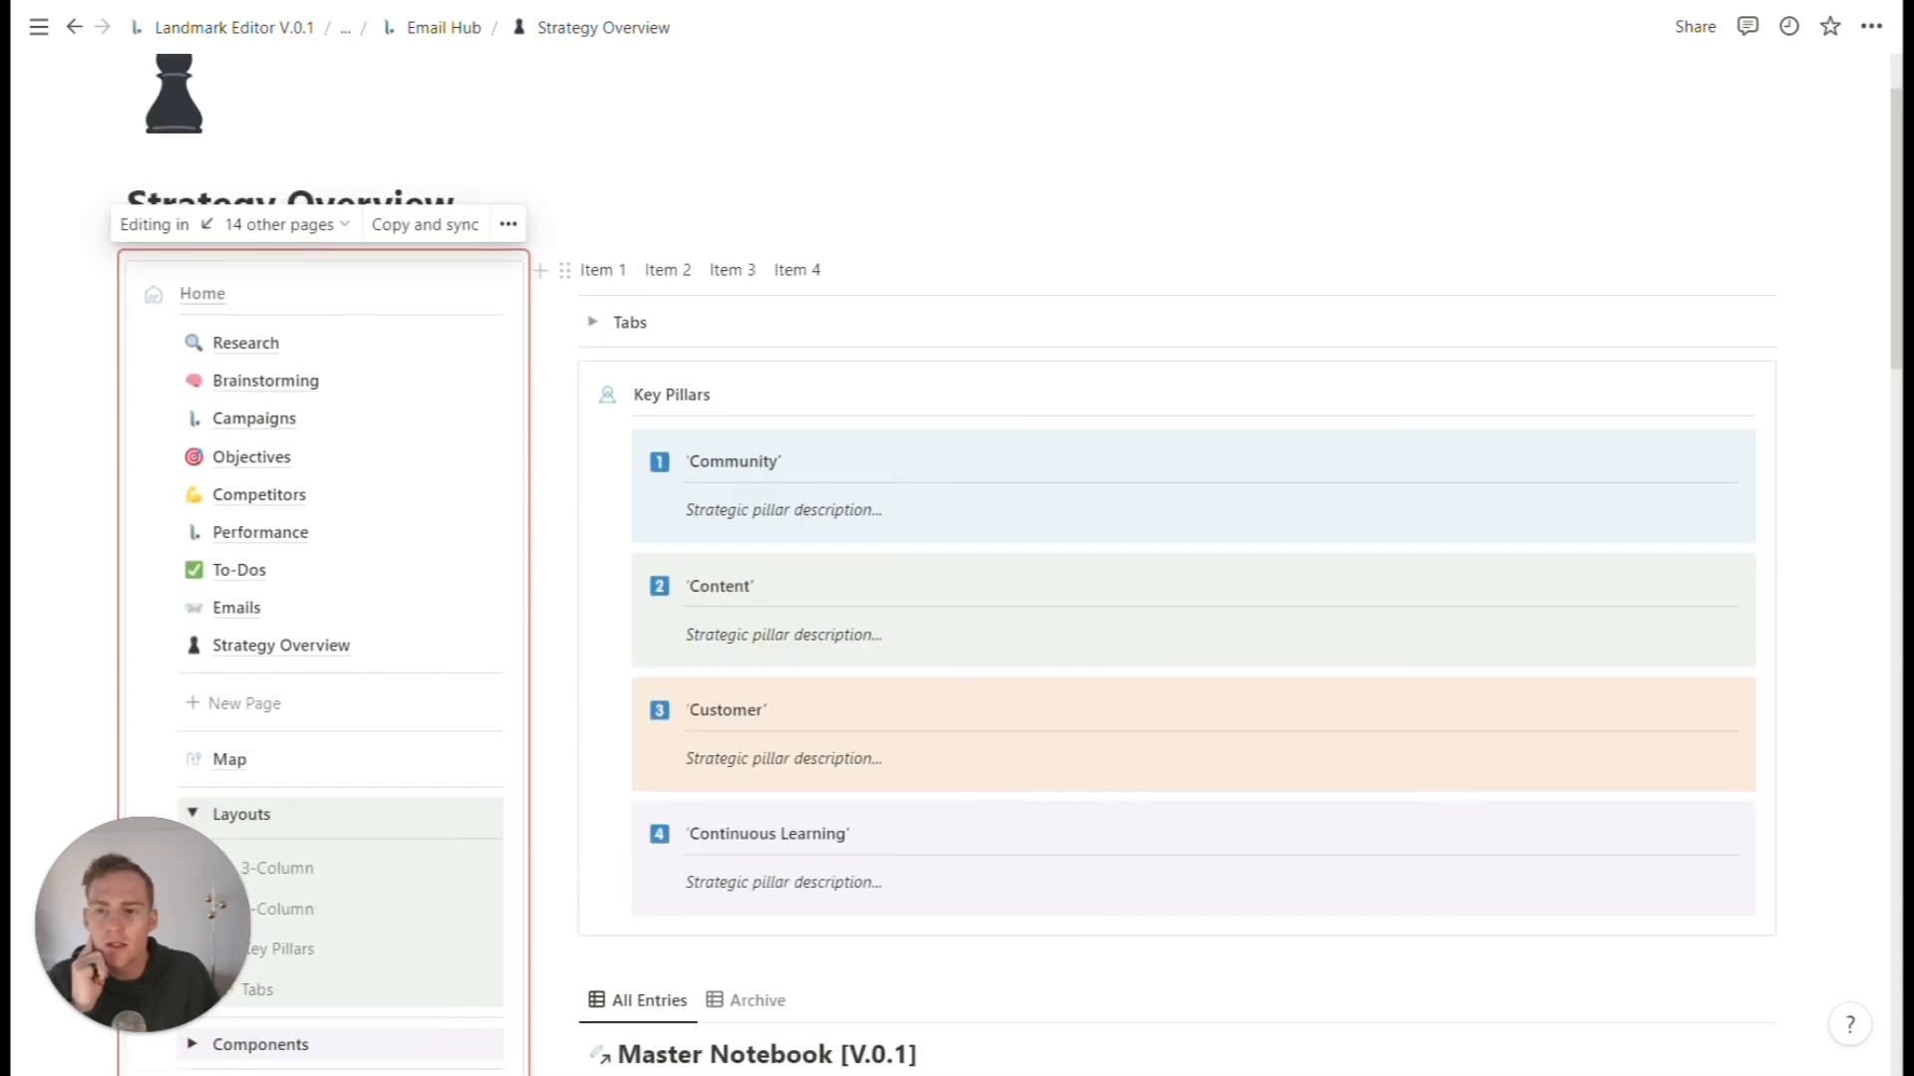
{"action": "scroll", "coordinate": [1166, 538], "scroll_direction": "down", "scroll_amount": 2}
{"action": "scroll", "coordinate": [653, 206], "scroll_direction": "up", "scroll_amount": 1}
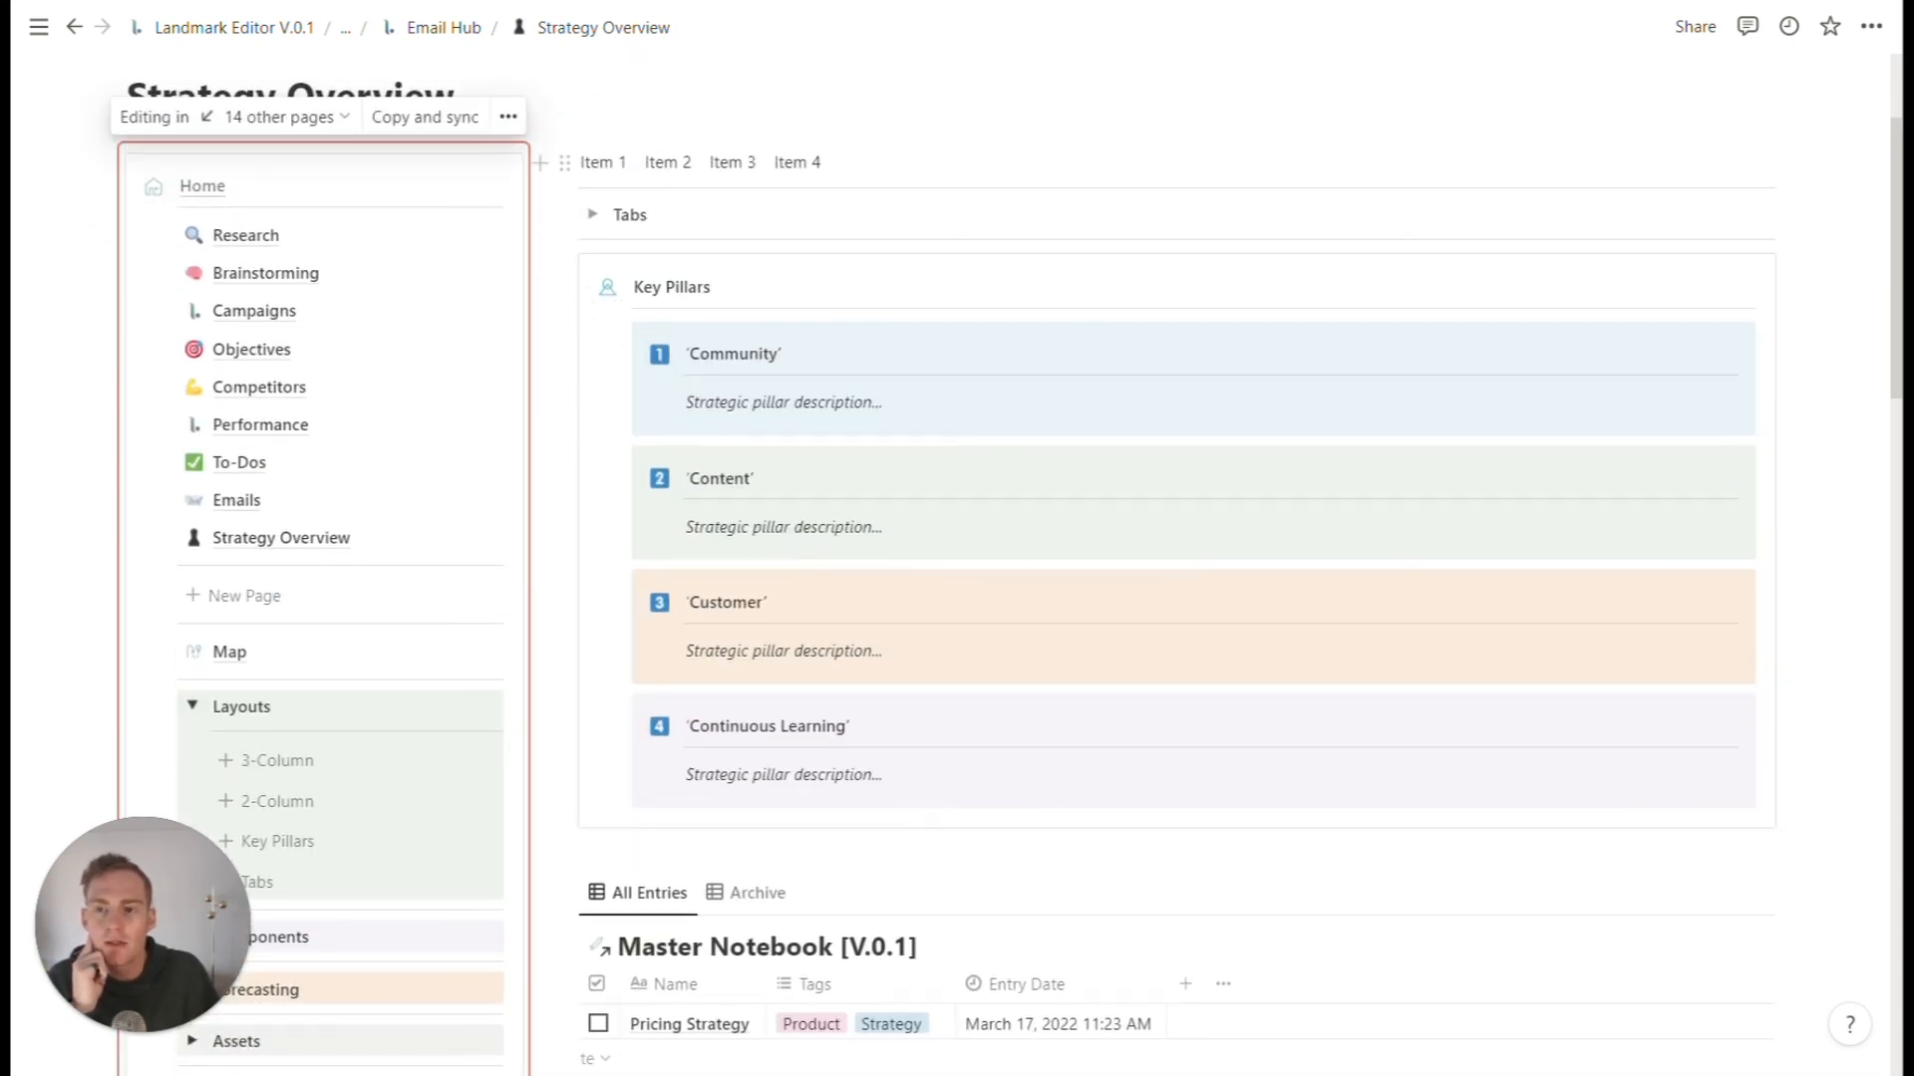
{"action": "scroll", "coordinate": [1166, 538], "scroll_direction": "down", "scroll_amount": 6}
{"action": "scroll", "coordinate": [1166, 538], "scroll_direction": "up", "scroll_amount": 2}
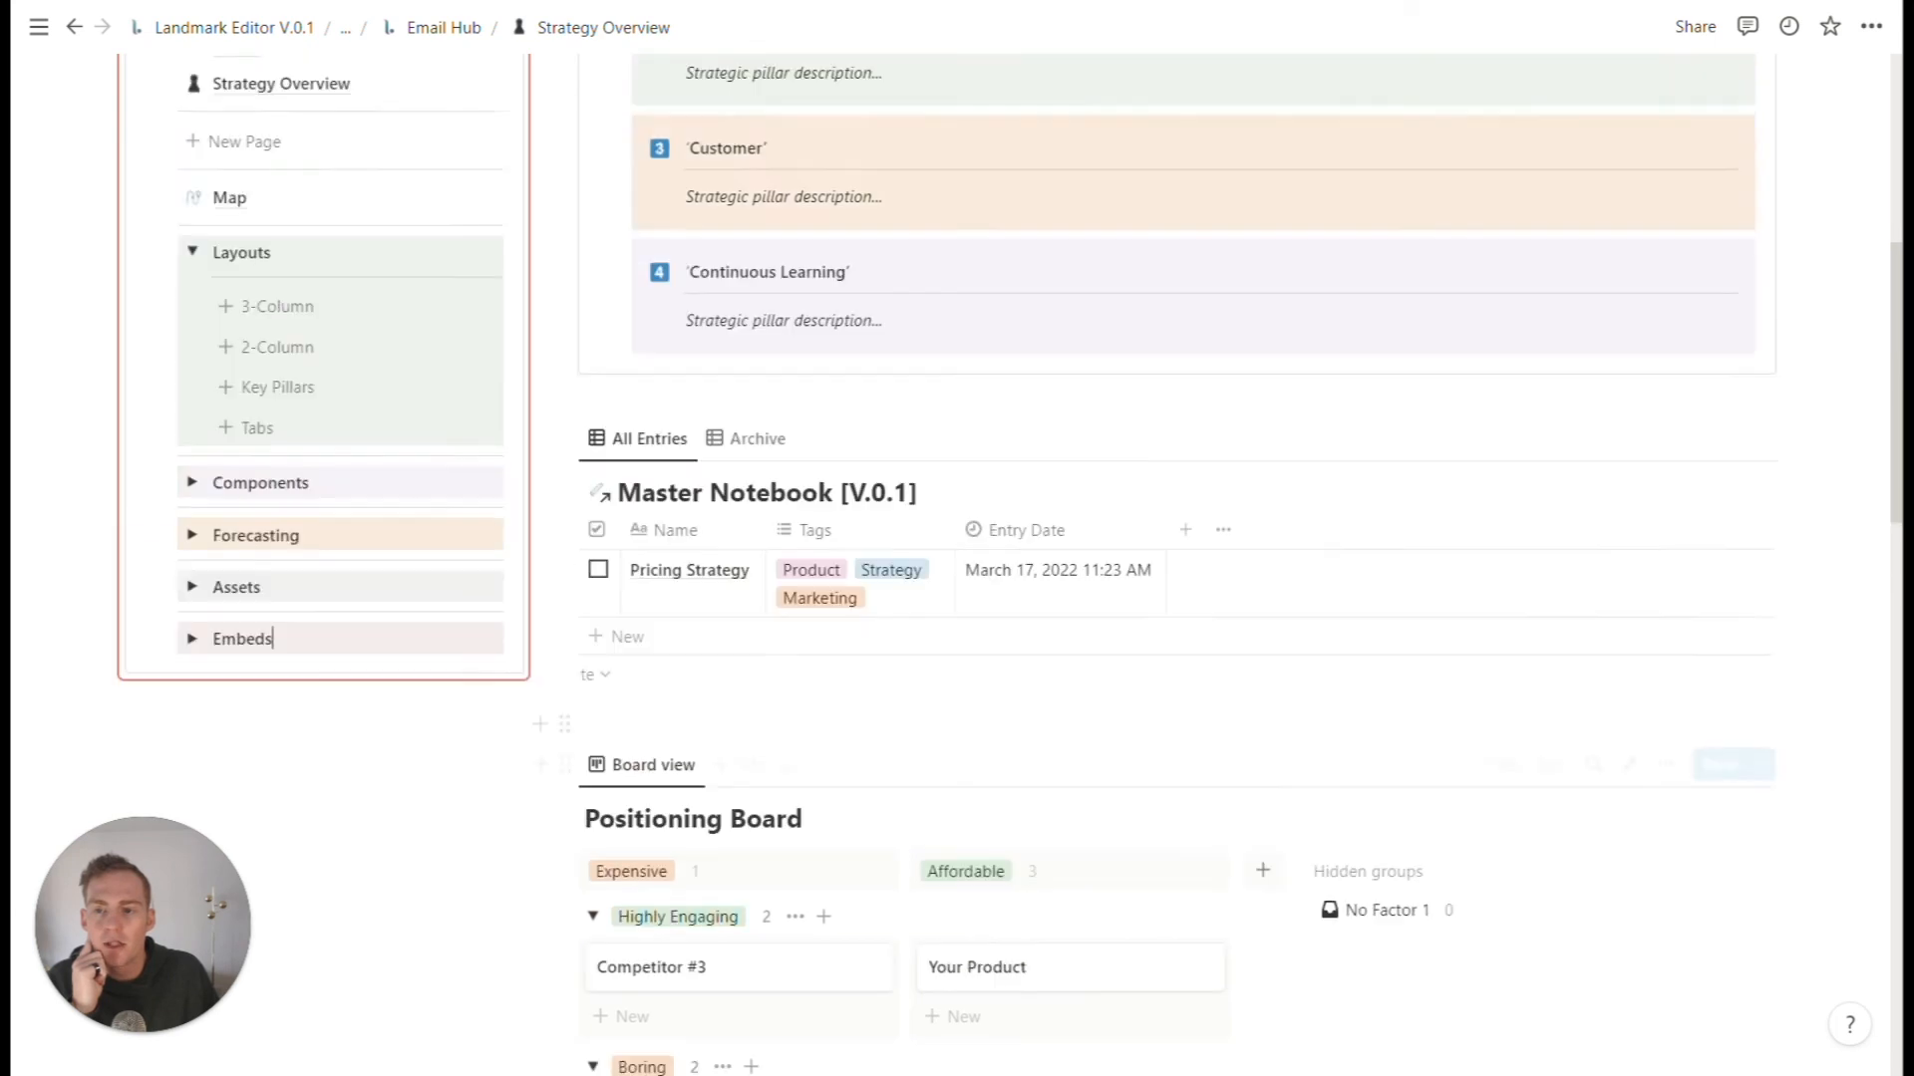
{"action": "scroll", "coordinate": [1166, 538], "scroll_direction": "up", "scroll_amount": 6}
{"action": "scroll", "coordinate": [774, 734], "scroll_direction": "down", "scroll_amount": 12}
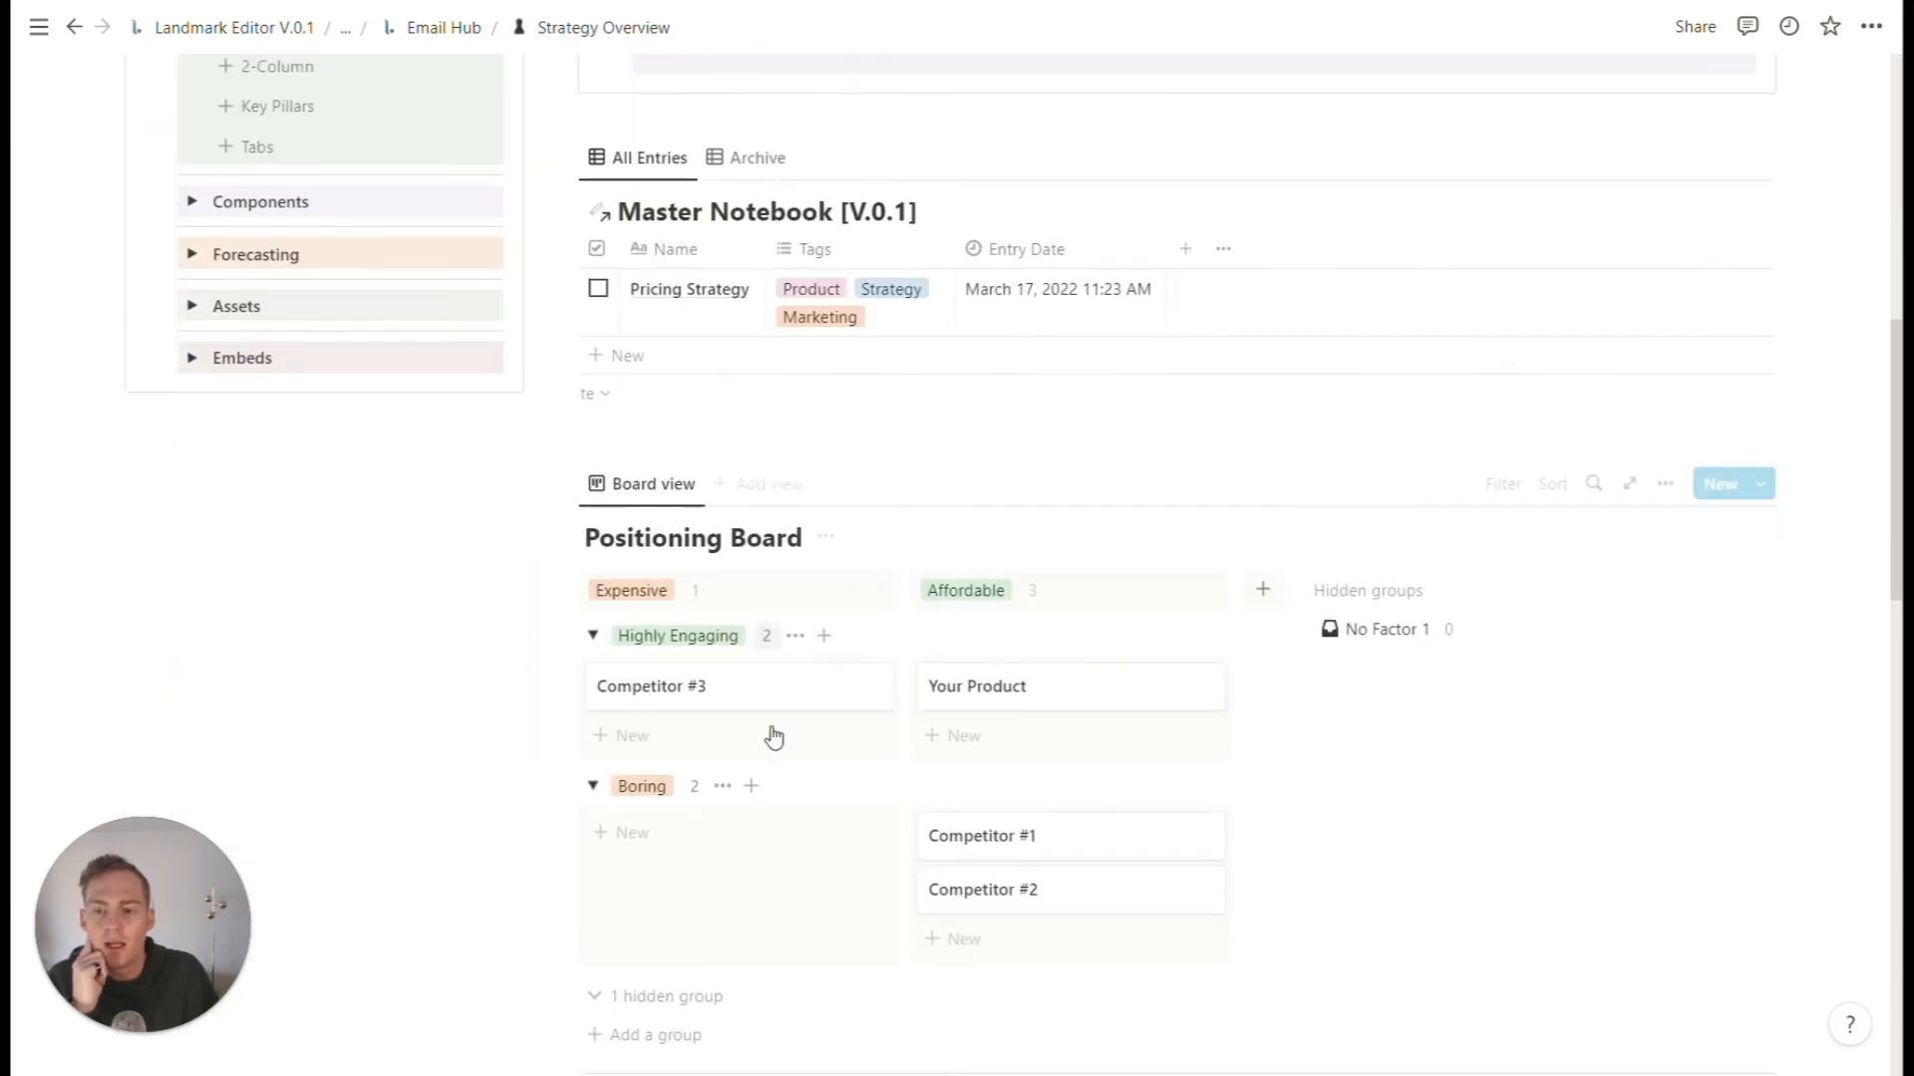
{"action": "scroll", "coordinate": [742, 396], "scroll_direction": "up", "scroll_amount": 14}
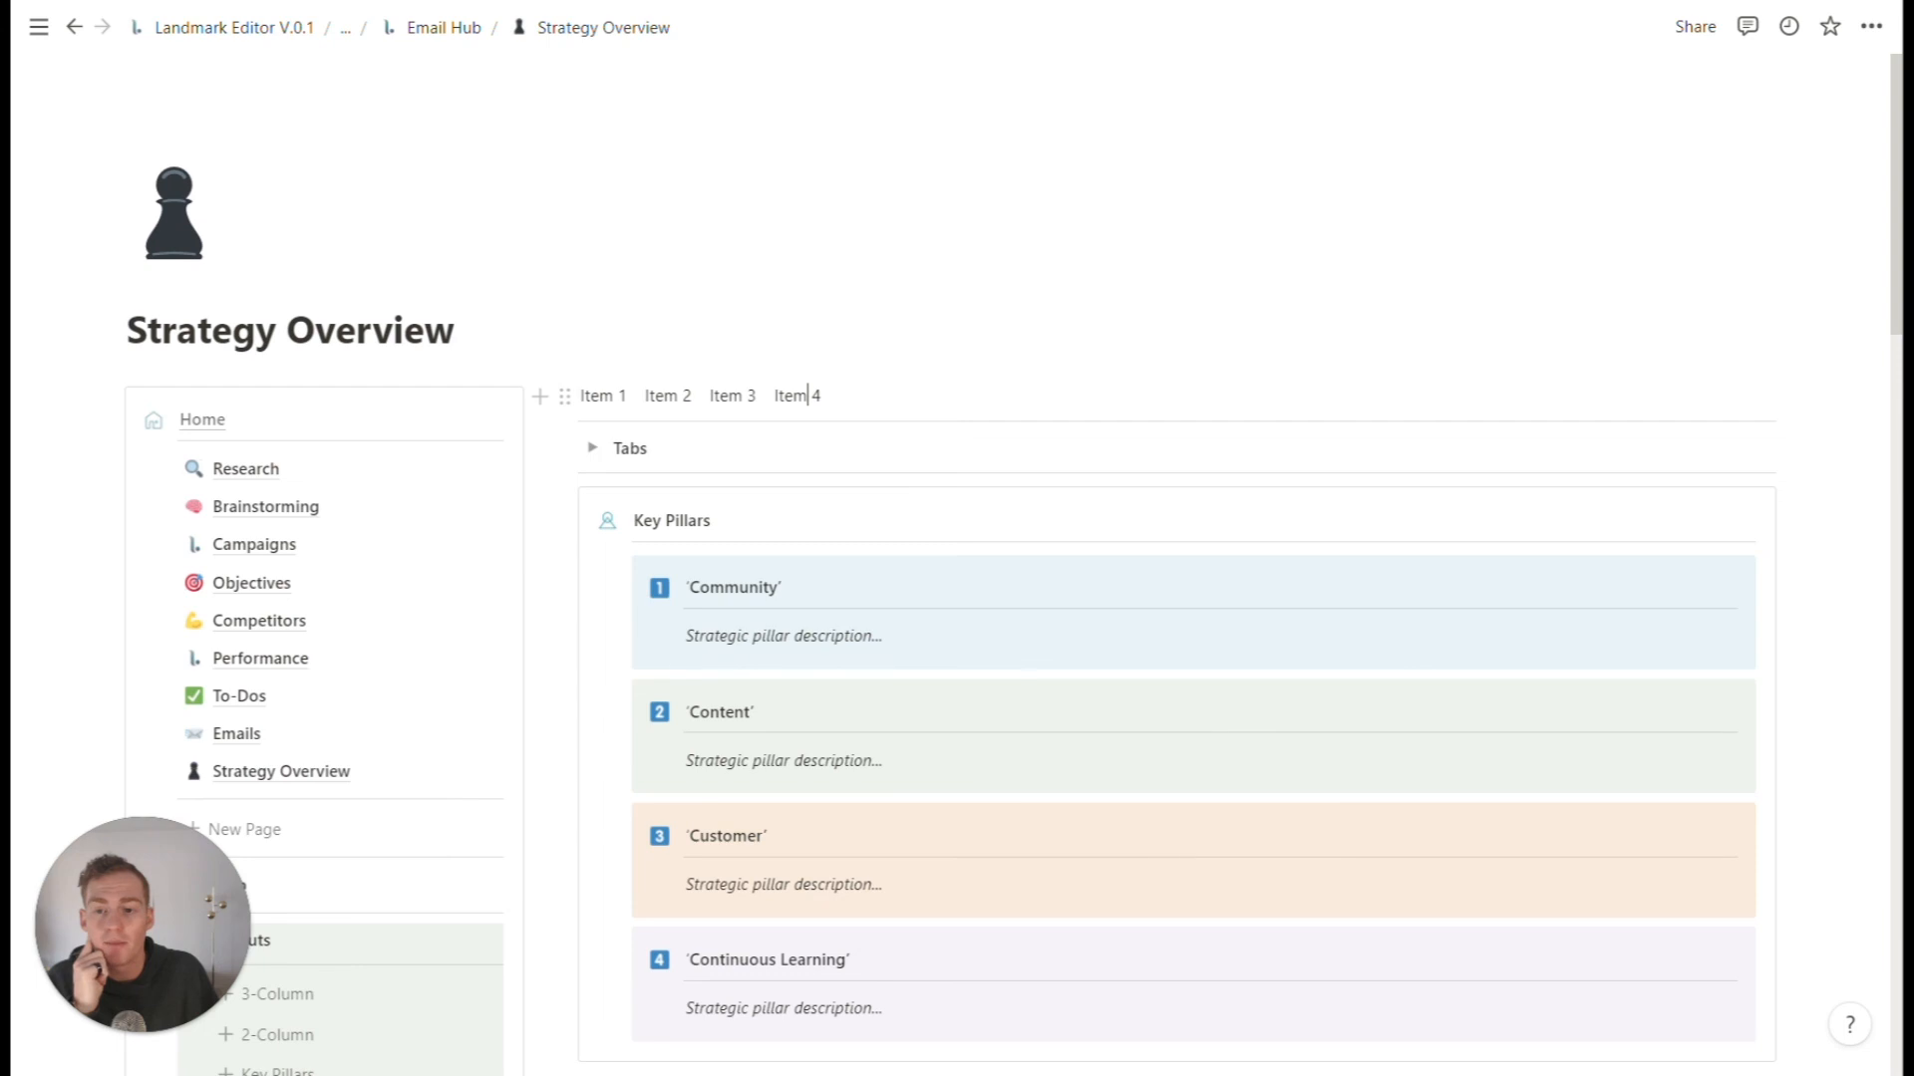
- From the Brainstorming page, move Strategy Overview above To-Dos in the shared navigation list and collapse the Layouts list
{"action": "left_click", "coordinate": [270, 510]}
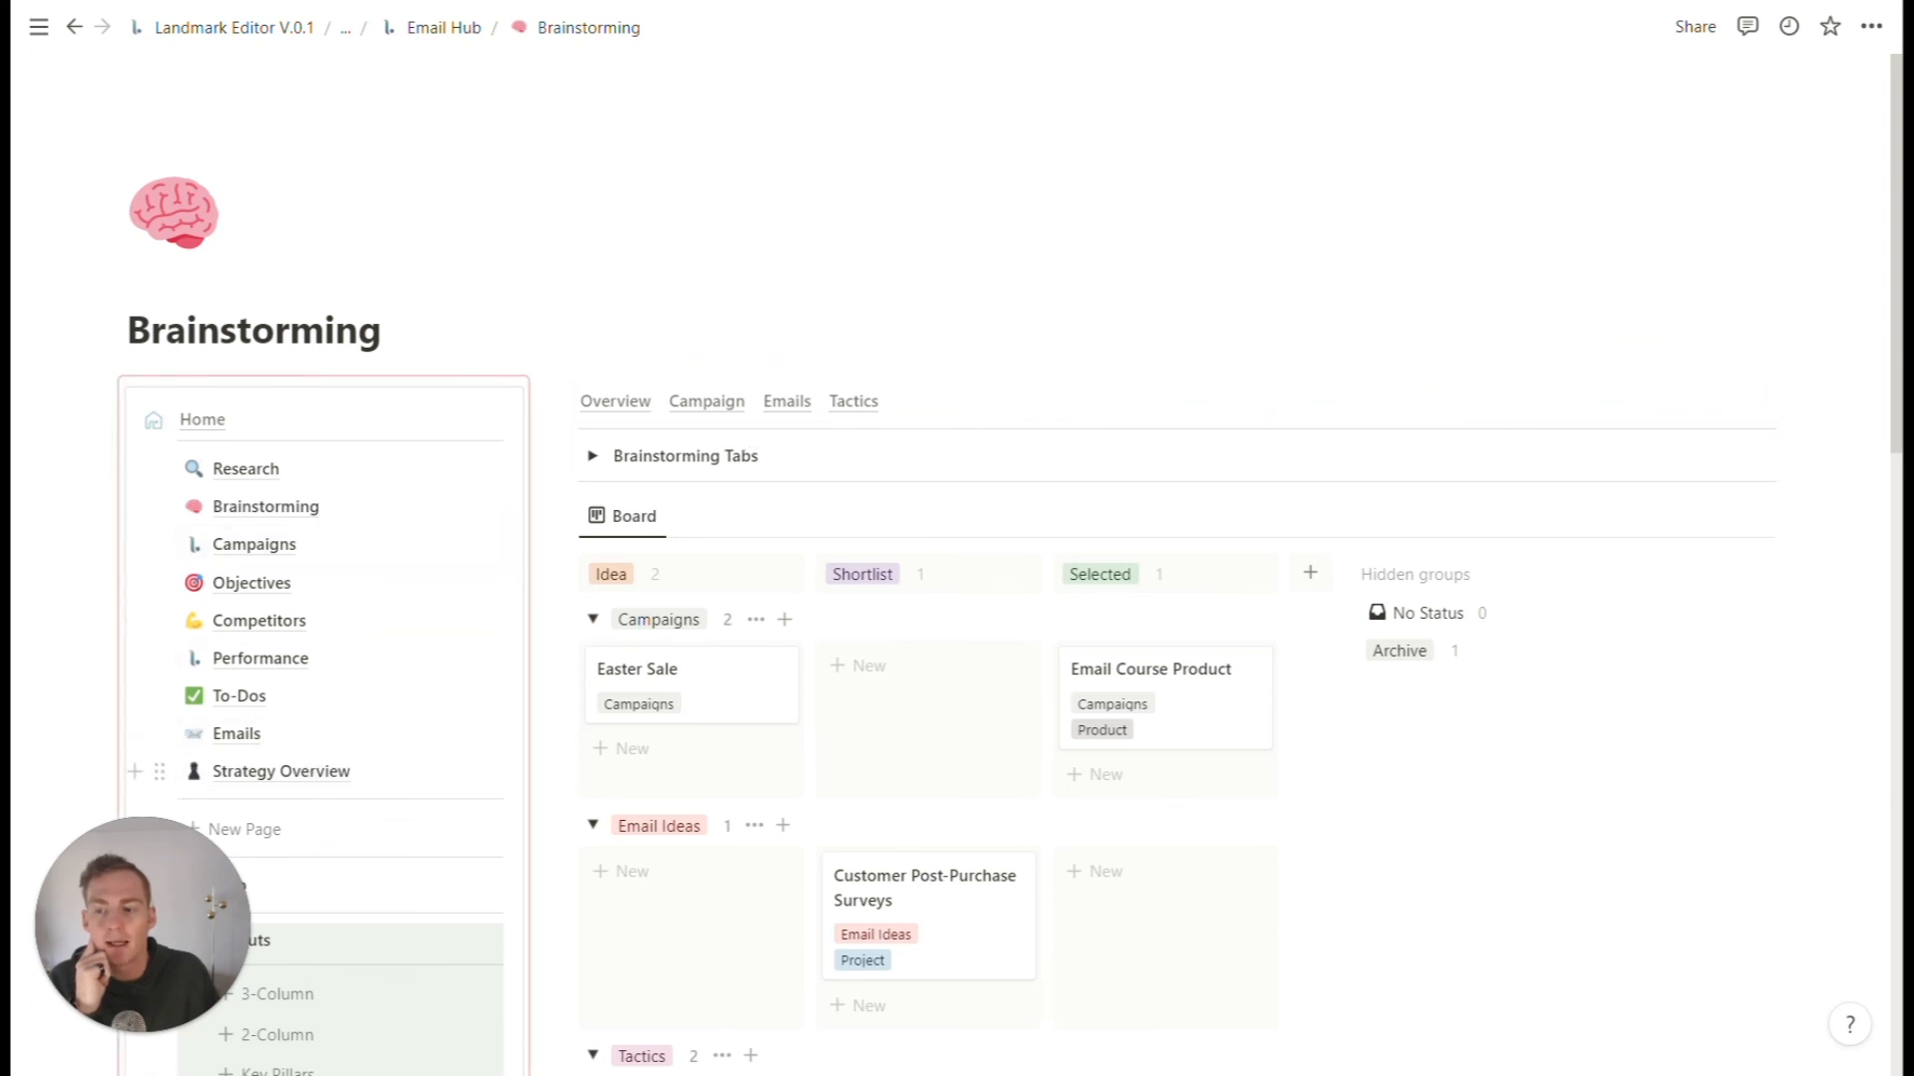
{"action": "left_click_drag", "start_coordinate": [160, 771], "coordinate": [192, 692]}
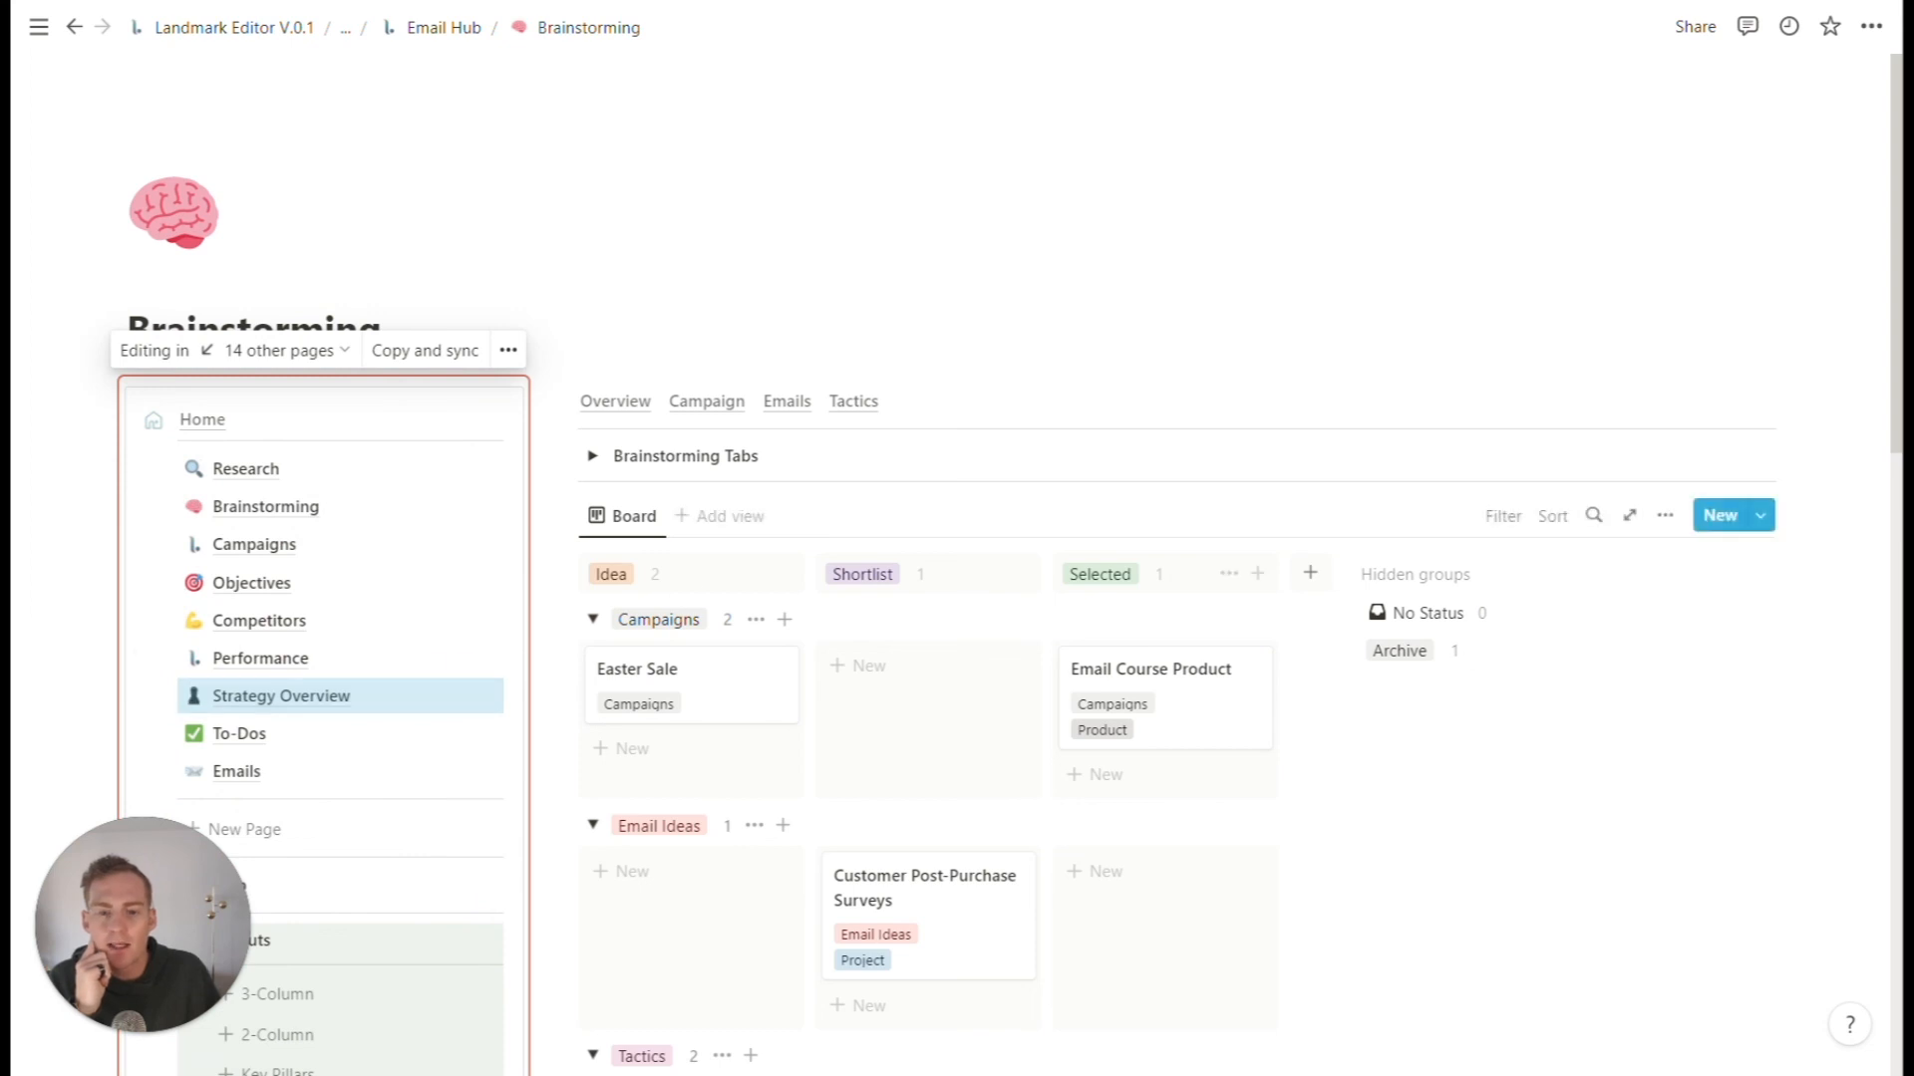
{"action": "left_click", "coordinate": [1176, 617]}
{"action": "scroll", "coordinate": [453, 575], "scroll_direction": "down", "scroll_amount": 1}
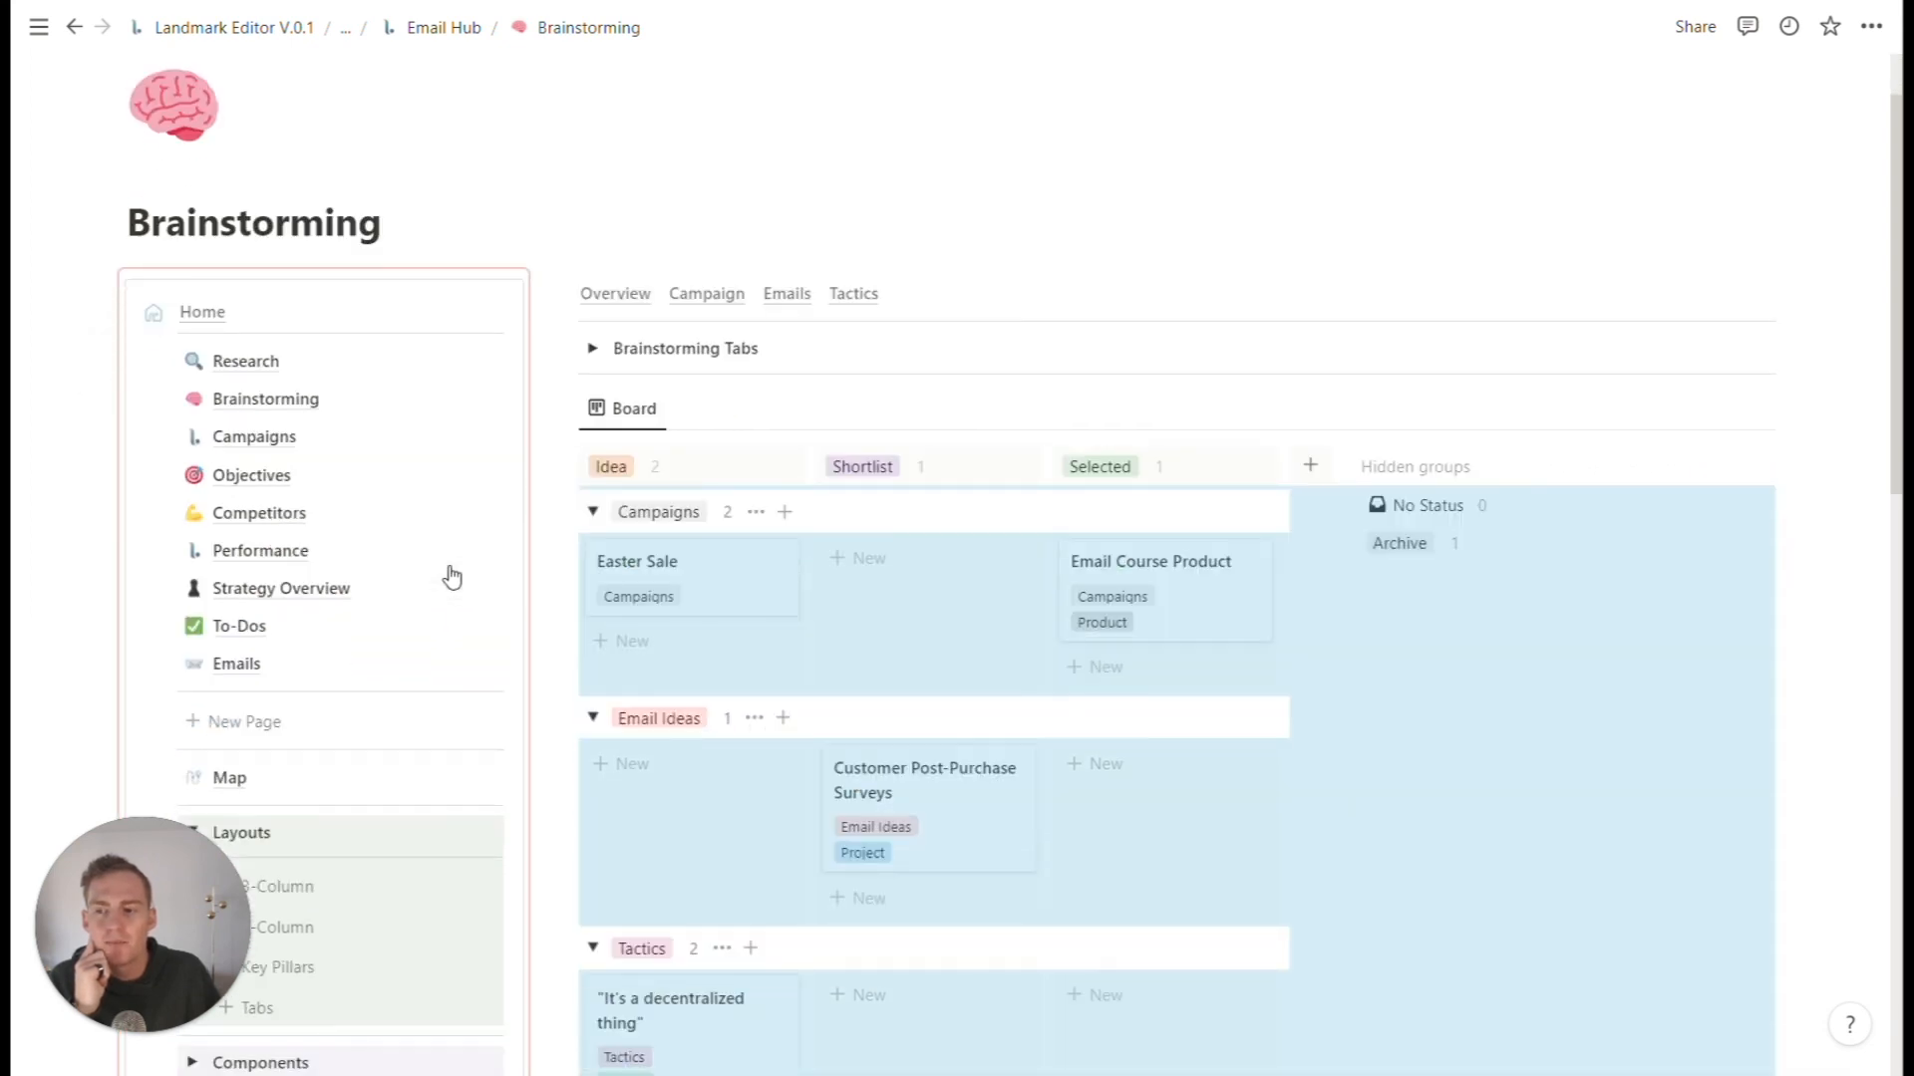
{"action": "scroll", "coordinate": [453, 575], "scroll_direction": "down", "scroll_amount": 1}
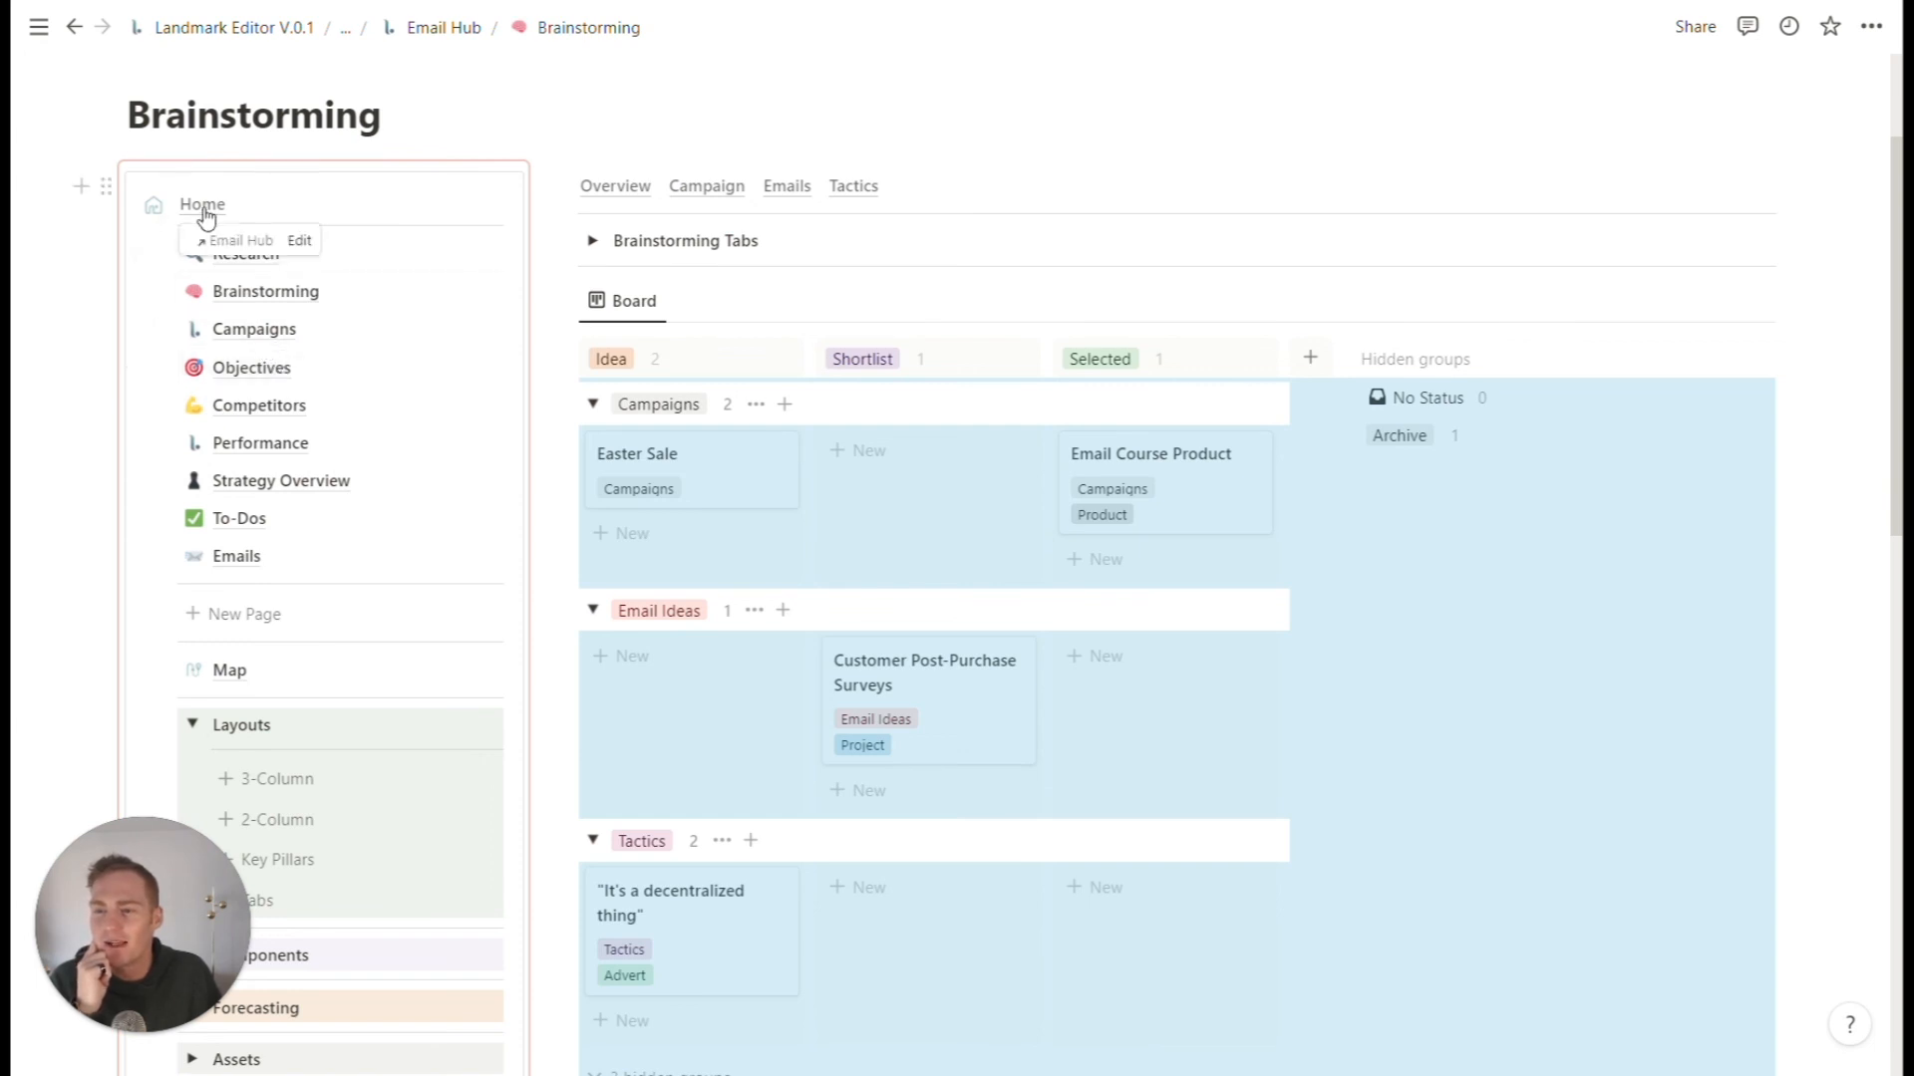
{"action": "left_click", "coordinate": [194, 725]}
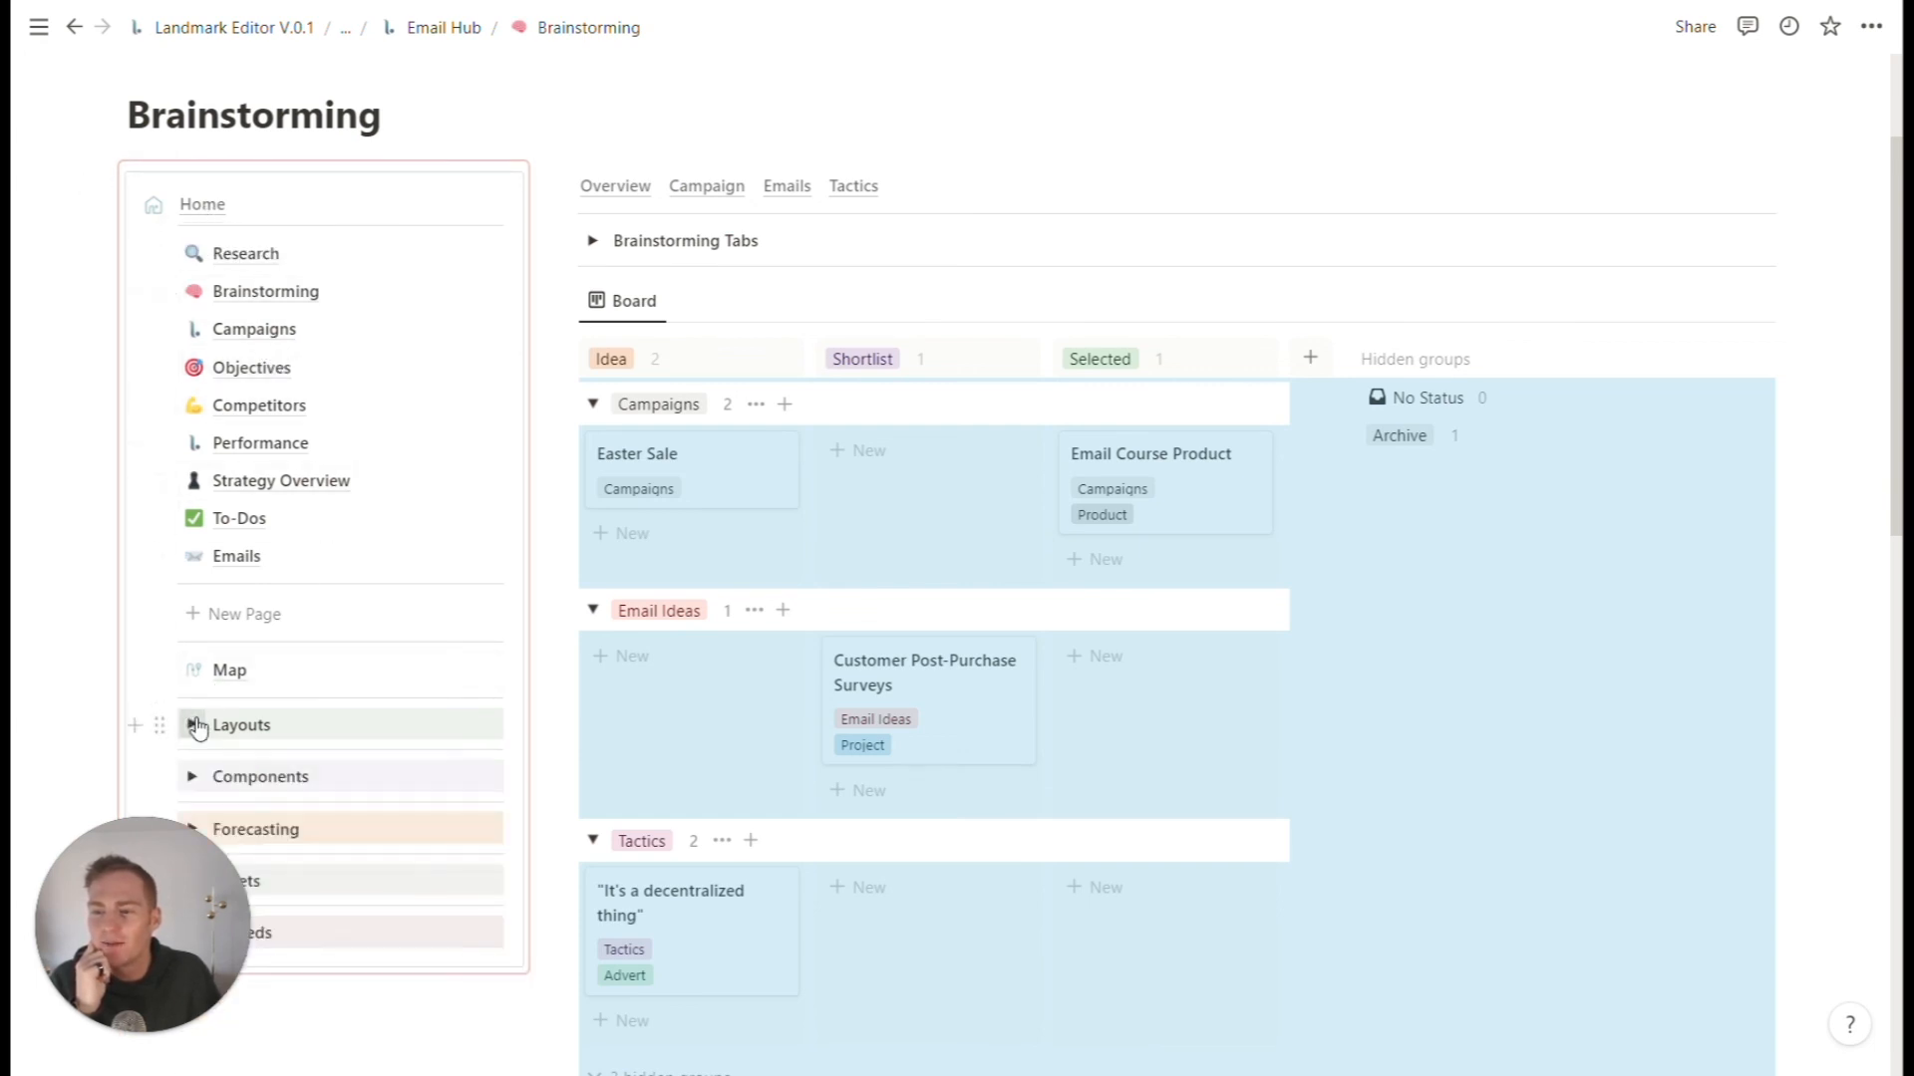
{"action": "scroll", "coordinate": [224, 361], "scroll_direction": "up", "scroll_amount": 1}
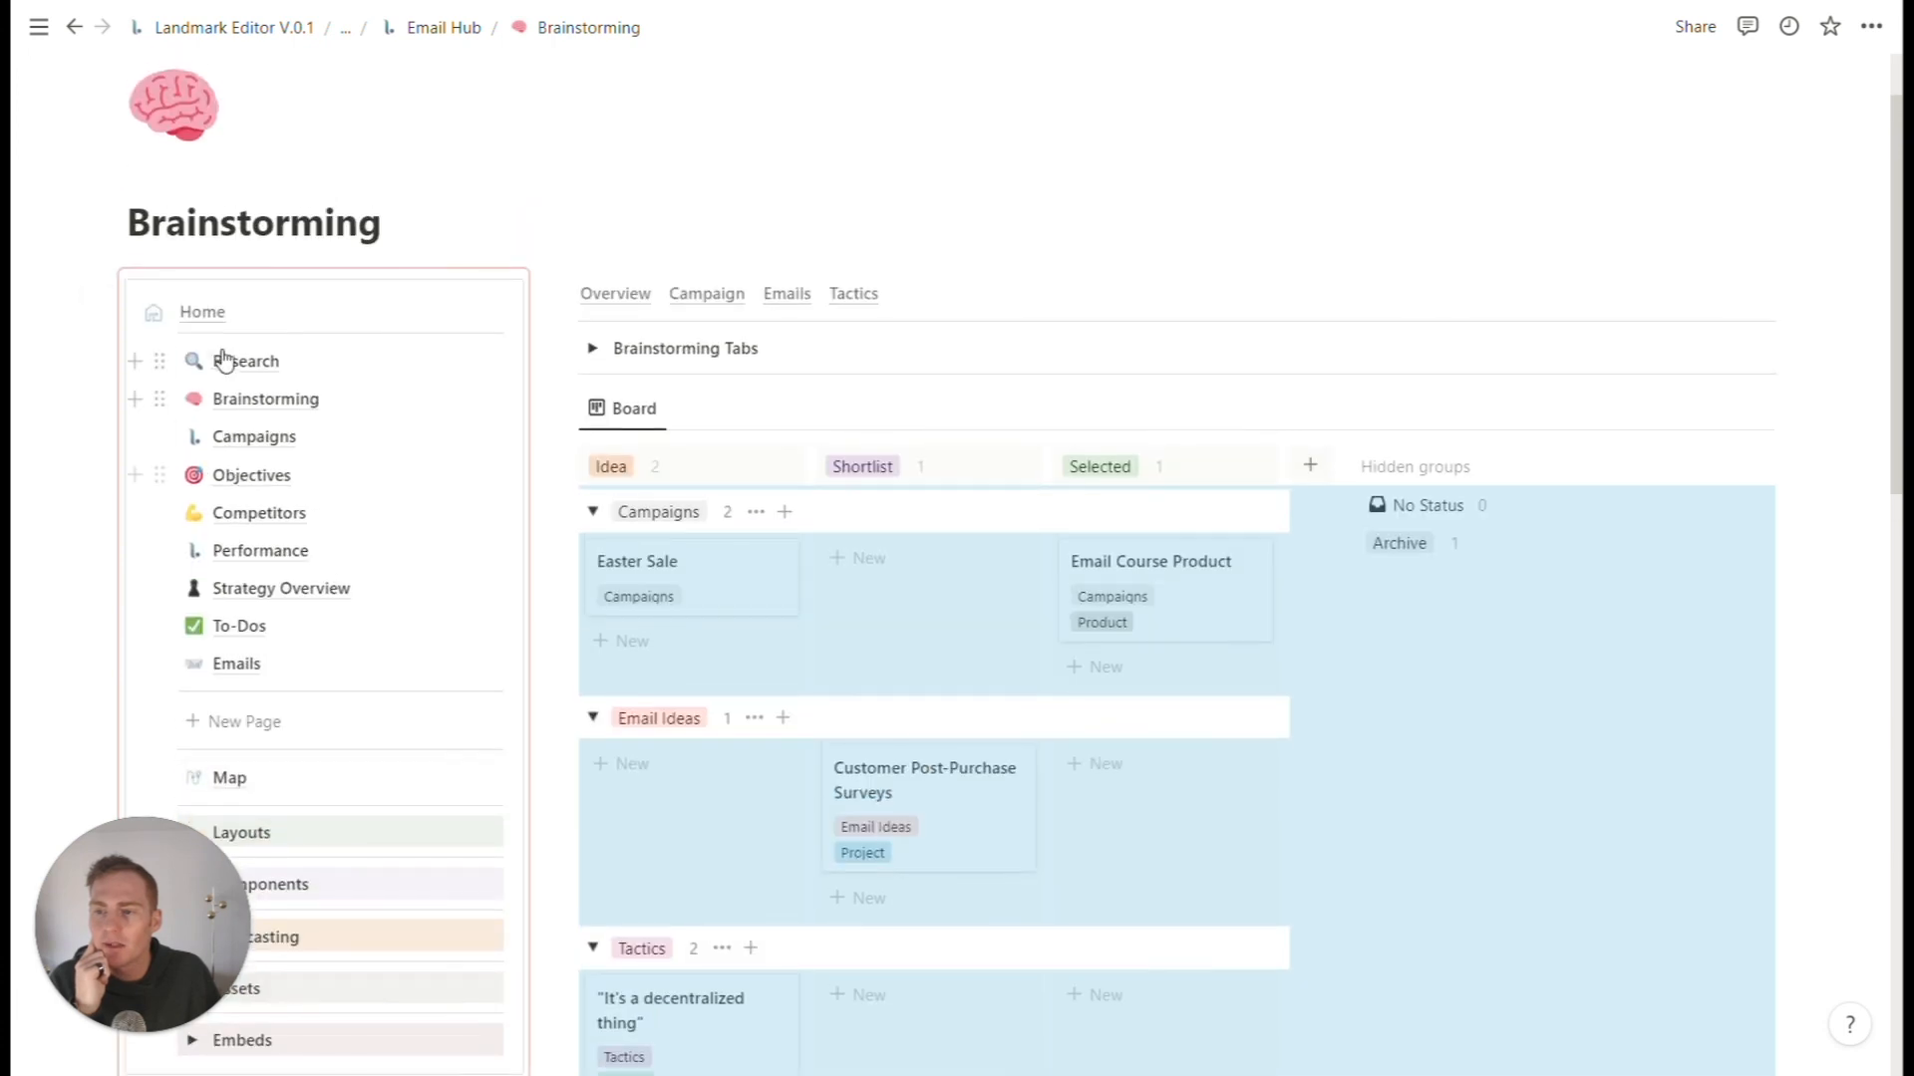
- Review the Key Pages plan on the Email Hub home page, and examine the Research and Brainstorming pages
{"action": "left_click", "coordinate": [218, 315]}
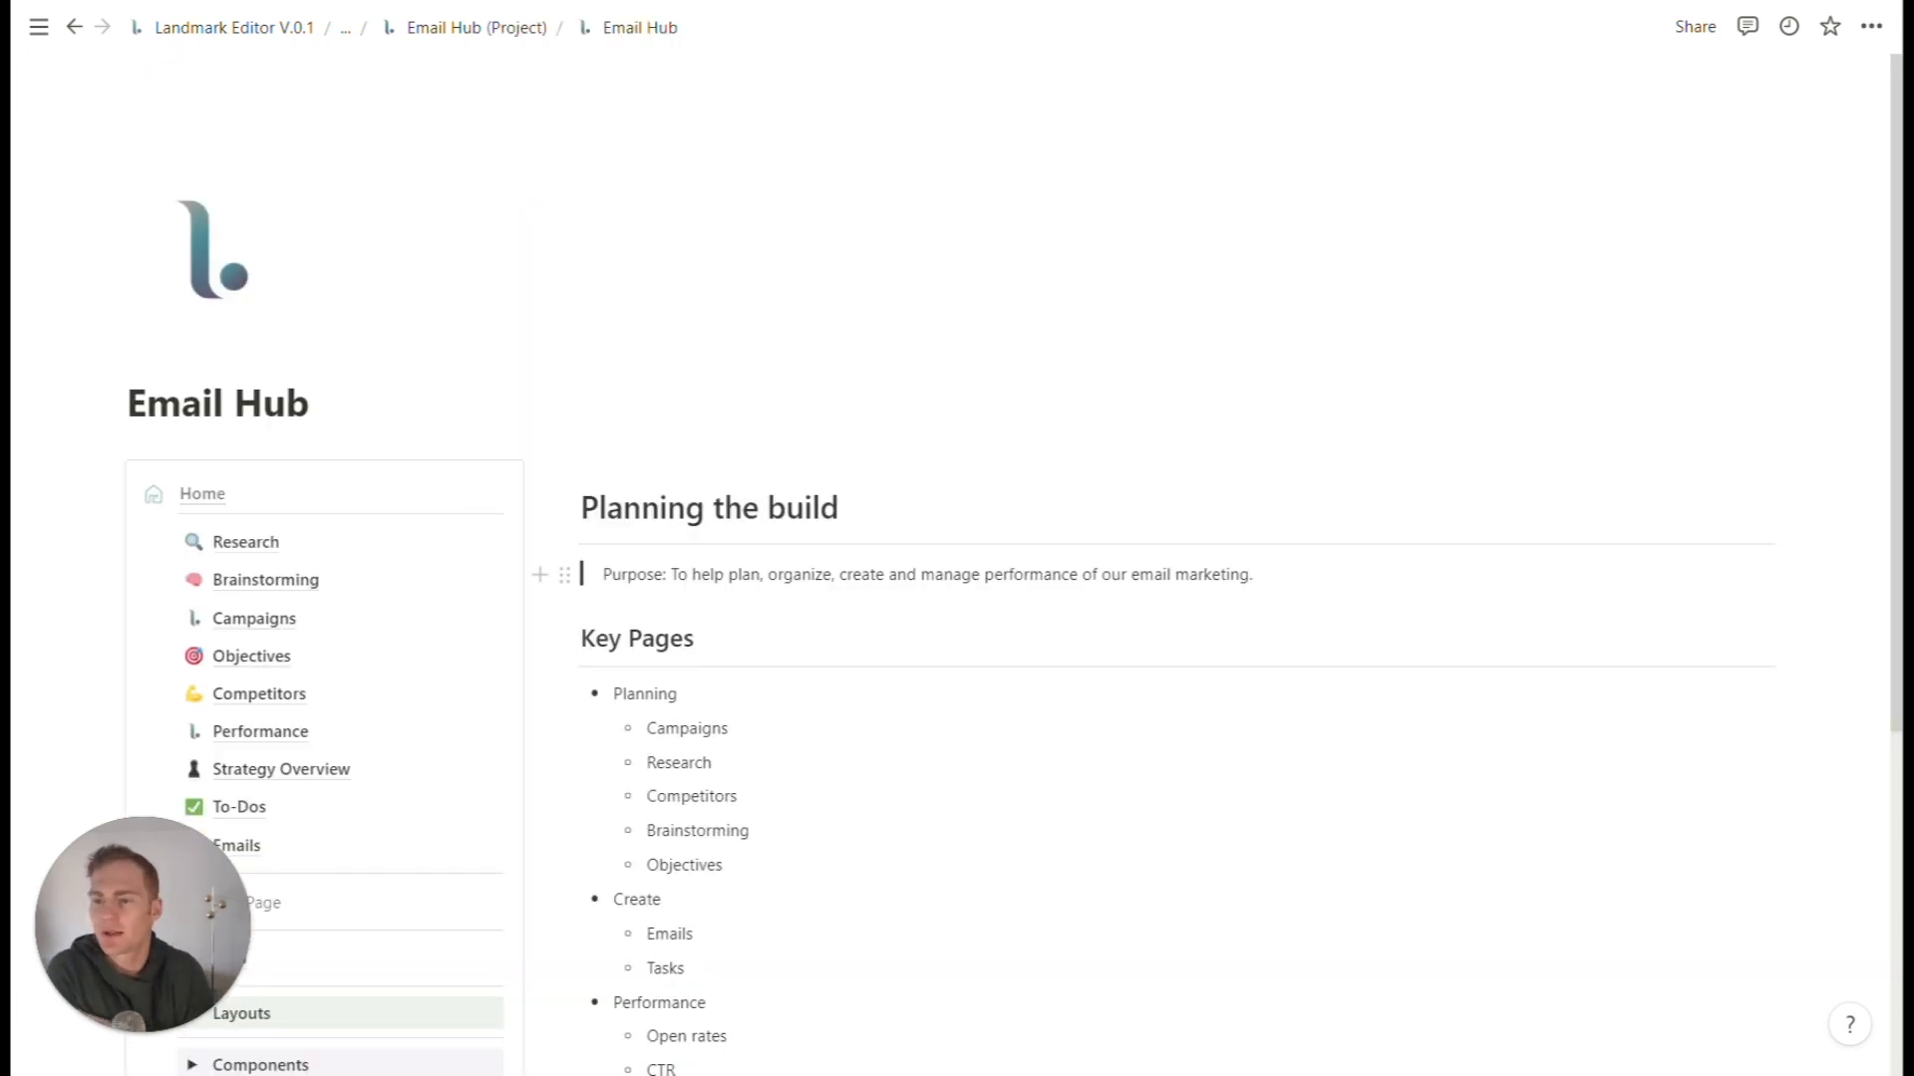
{"action": "scroll", "coordinate": [1014, 565], "scroll_direction": "down", "scroll_amount": 3}
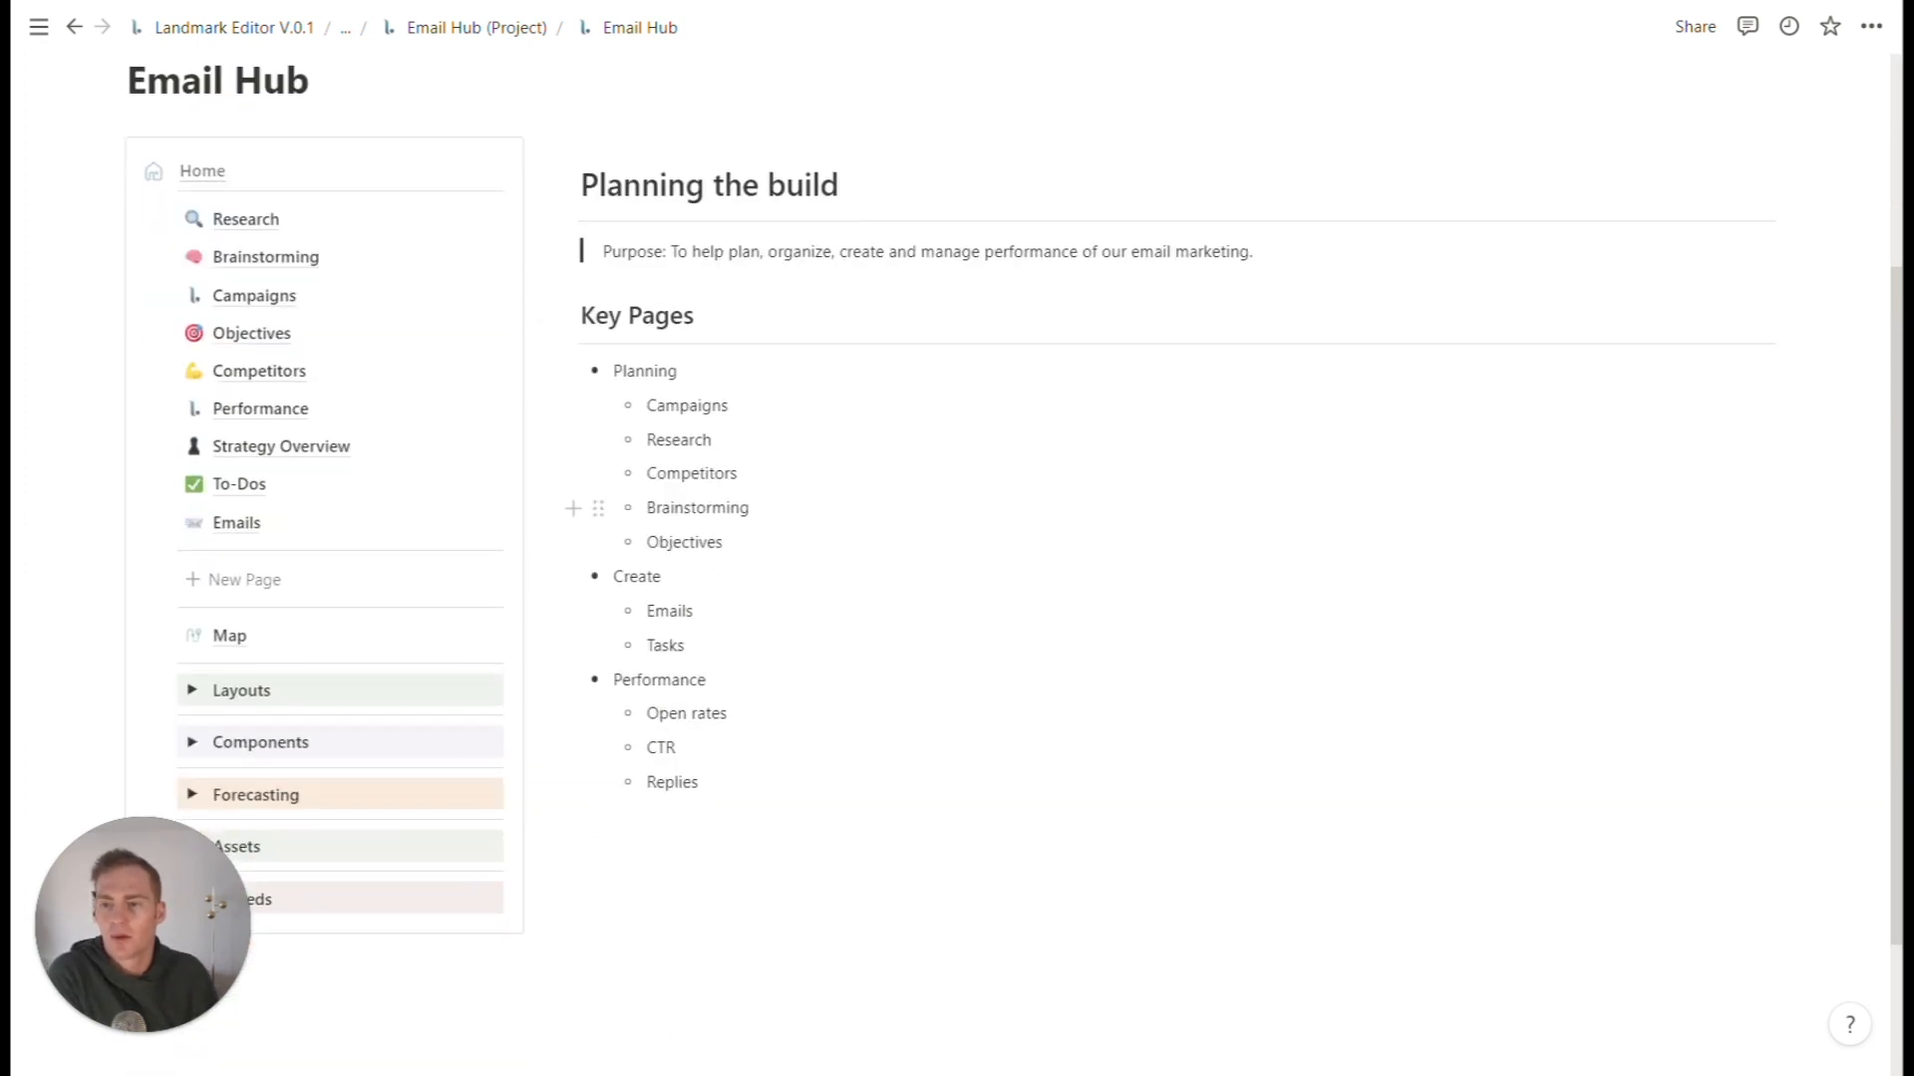
{"action": "scroll", "coordinate": [926, 453], "scroll_direction": "up", "scroll_amount": 1}
{"action": "left_click", "coordinate": [274, 332]}
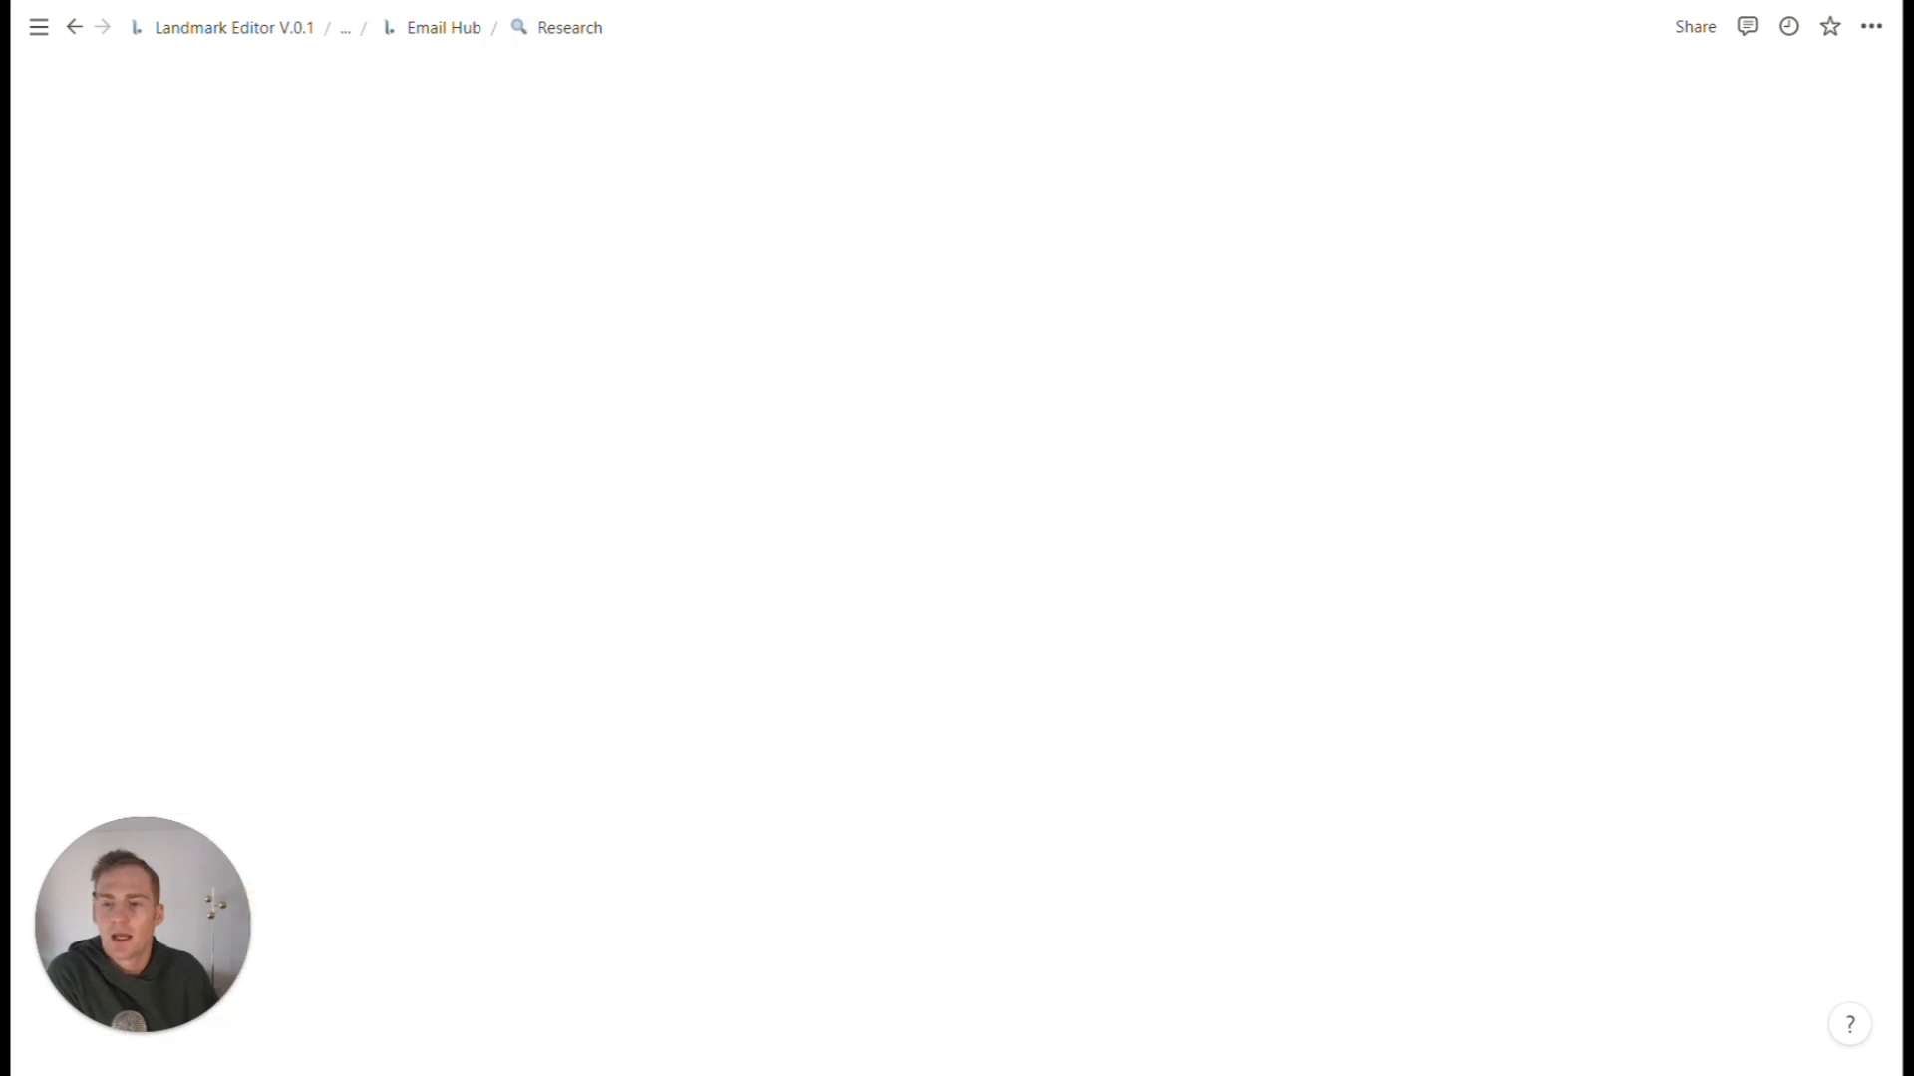
{"action": "scroll", "coordinate": [881, 546], "scroll_direction": "down", "scroll_amount": 1}
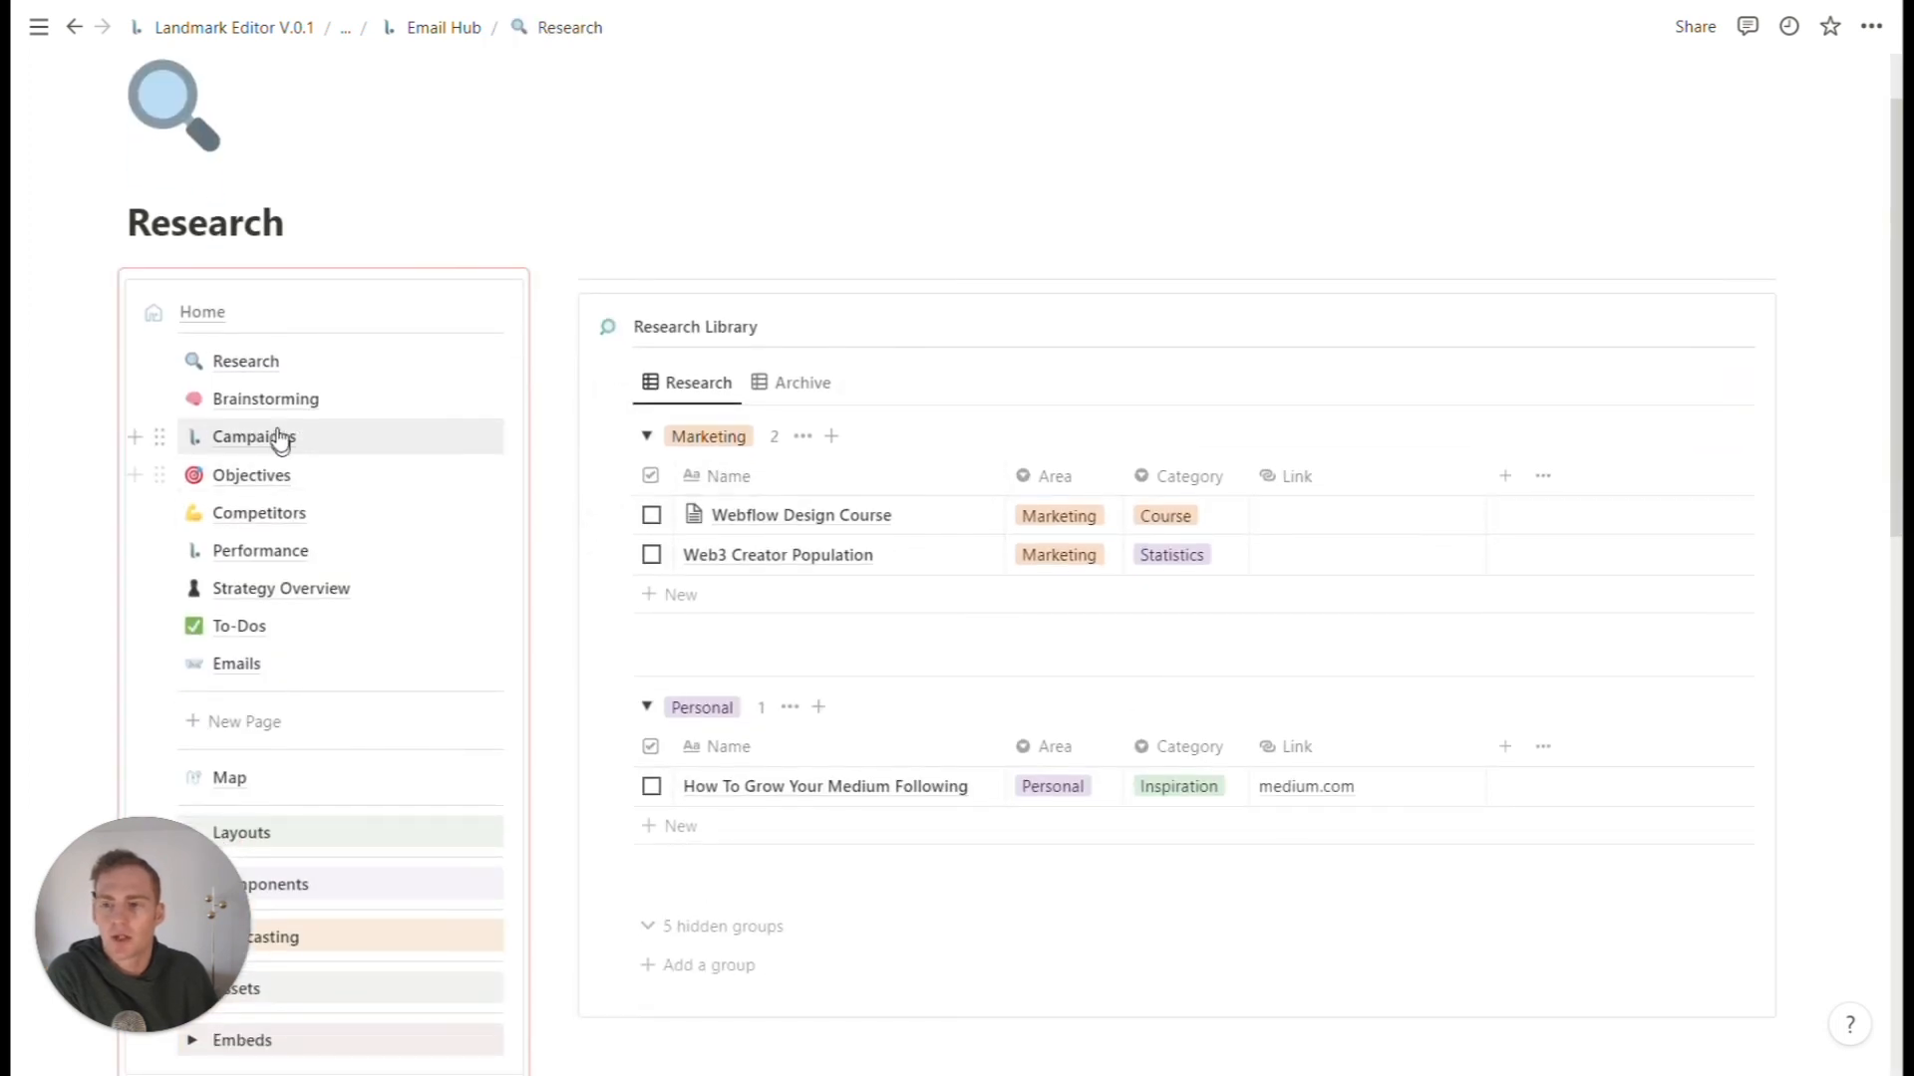
{"action": "left_click", "coordinate": [290, 397]}
{"action": "scroll", "coordinate": [290, 398], "scroll_direction": "down", "scroll_amount": 2}
{"action": "scroll", "coordinate": [877, 479], "scroll_direction": "up", "scroll_amount": 2}
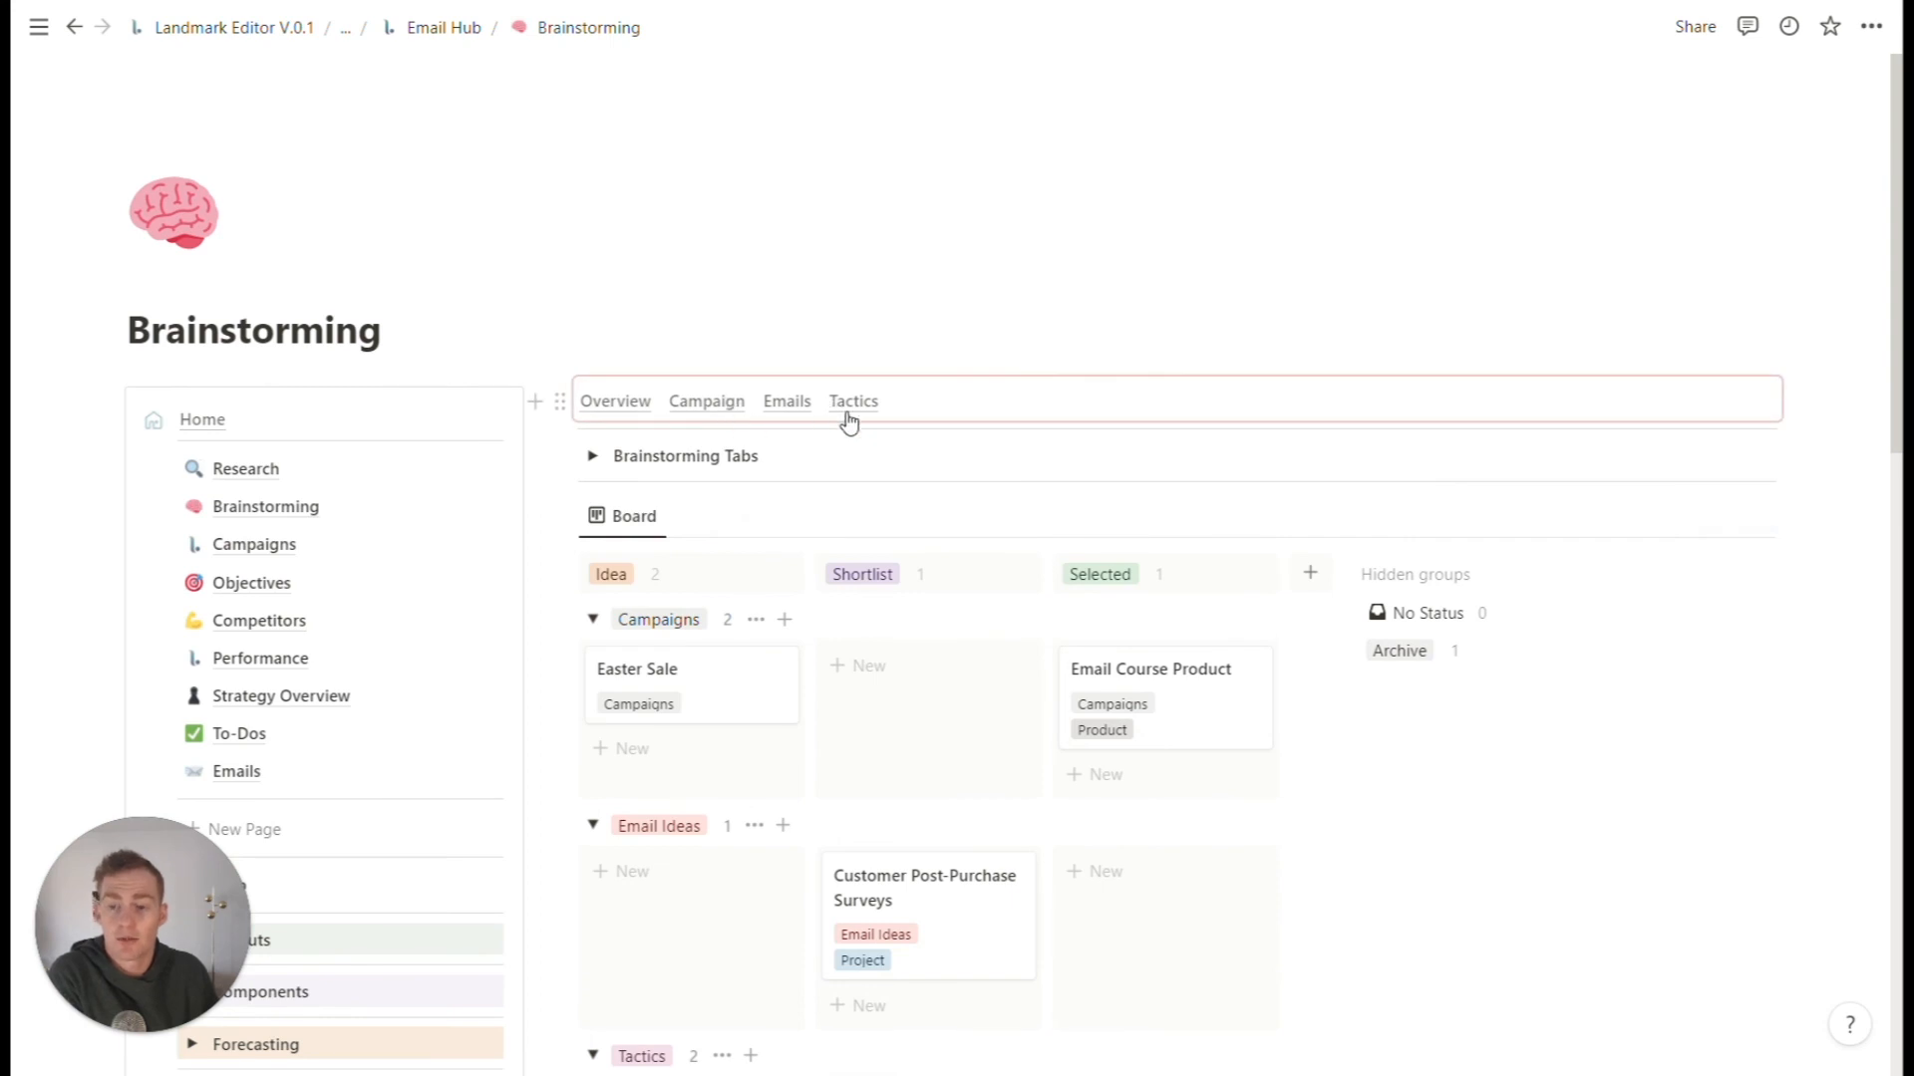
- Examine the Campaigns timeline, the Emails table and the Objectives table on their respective pages
{"action": "left_click", "coordinate": [254, 545]}
{"action": "scroll", "coordinate": [940, 697], "scroll_direction": "down", "scroll_amount": 1}
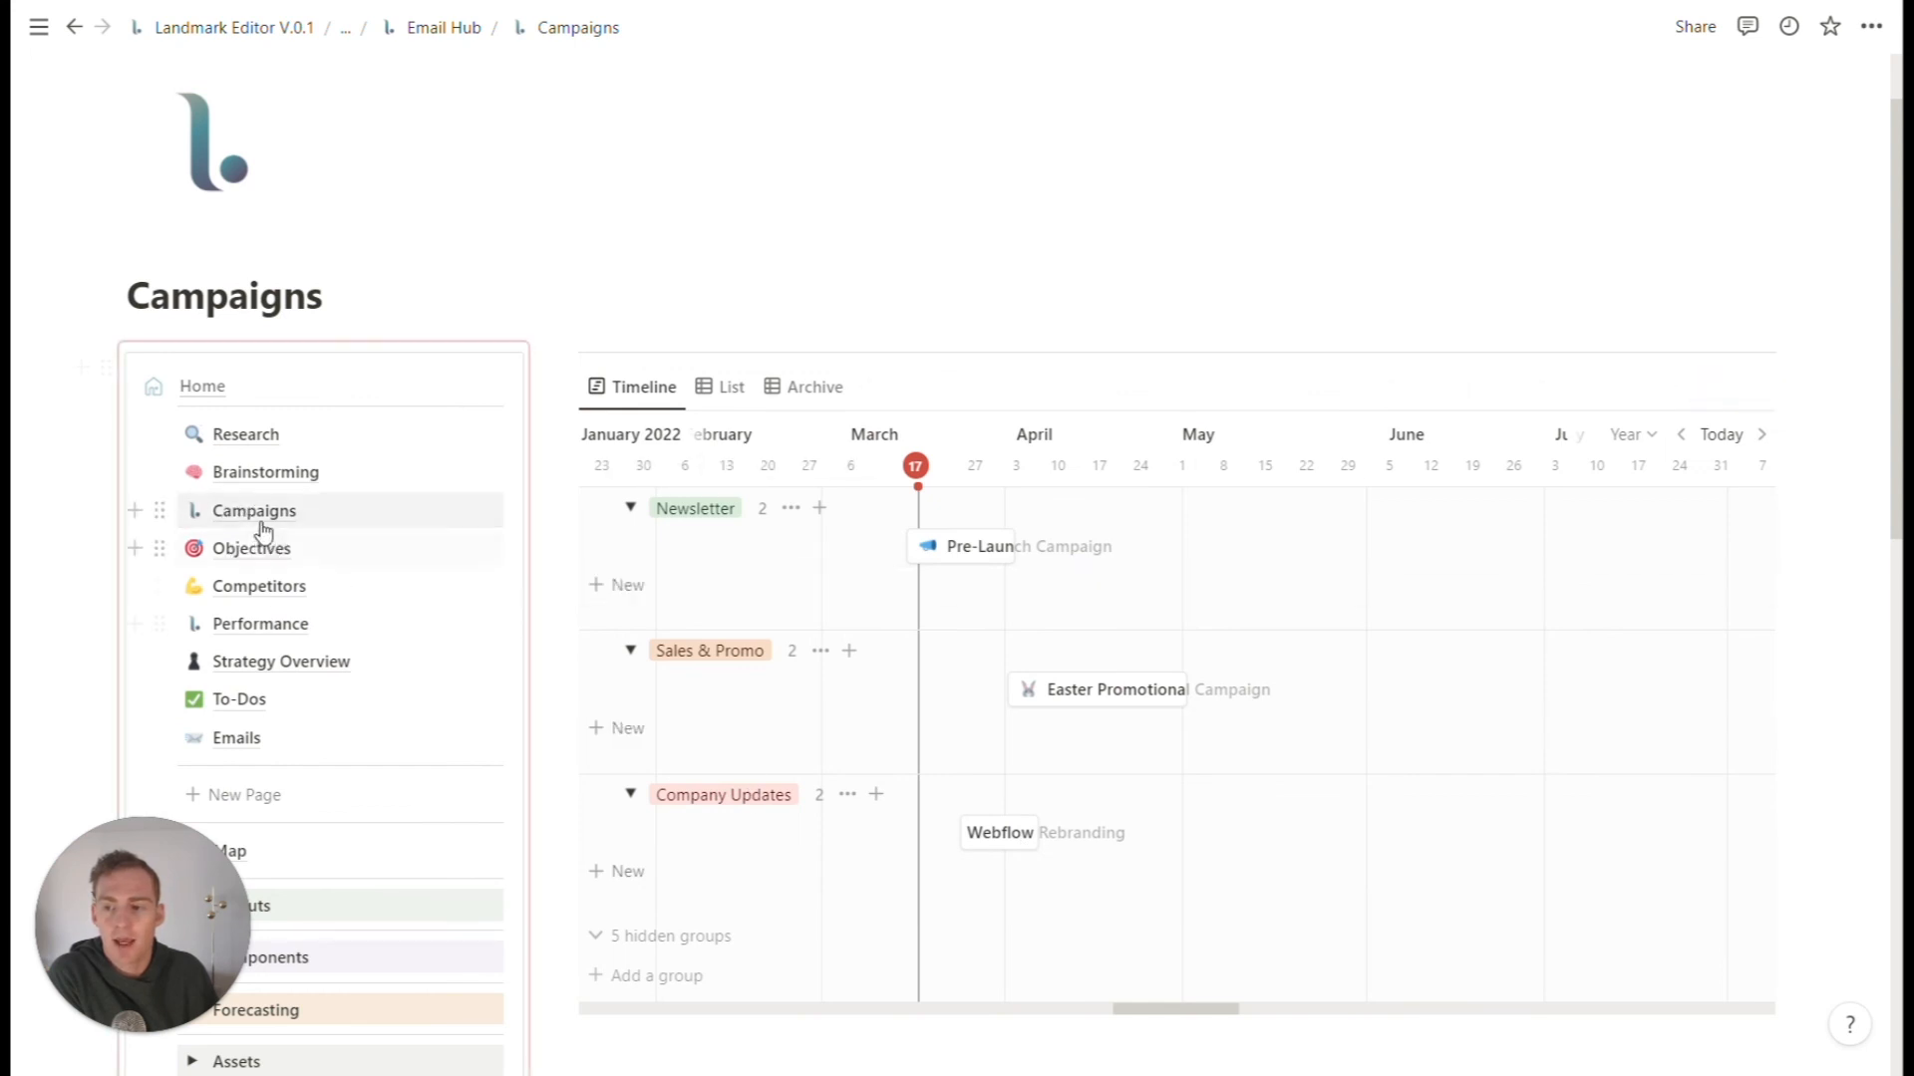
{"action": "left_click", "coordinate": [252, 739]}
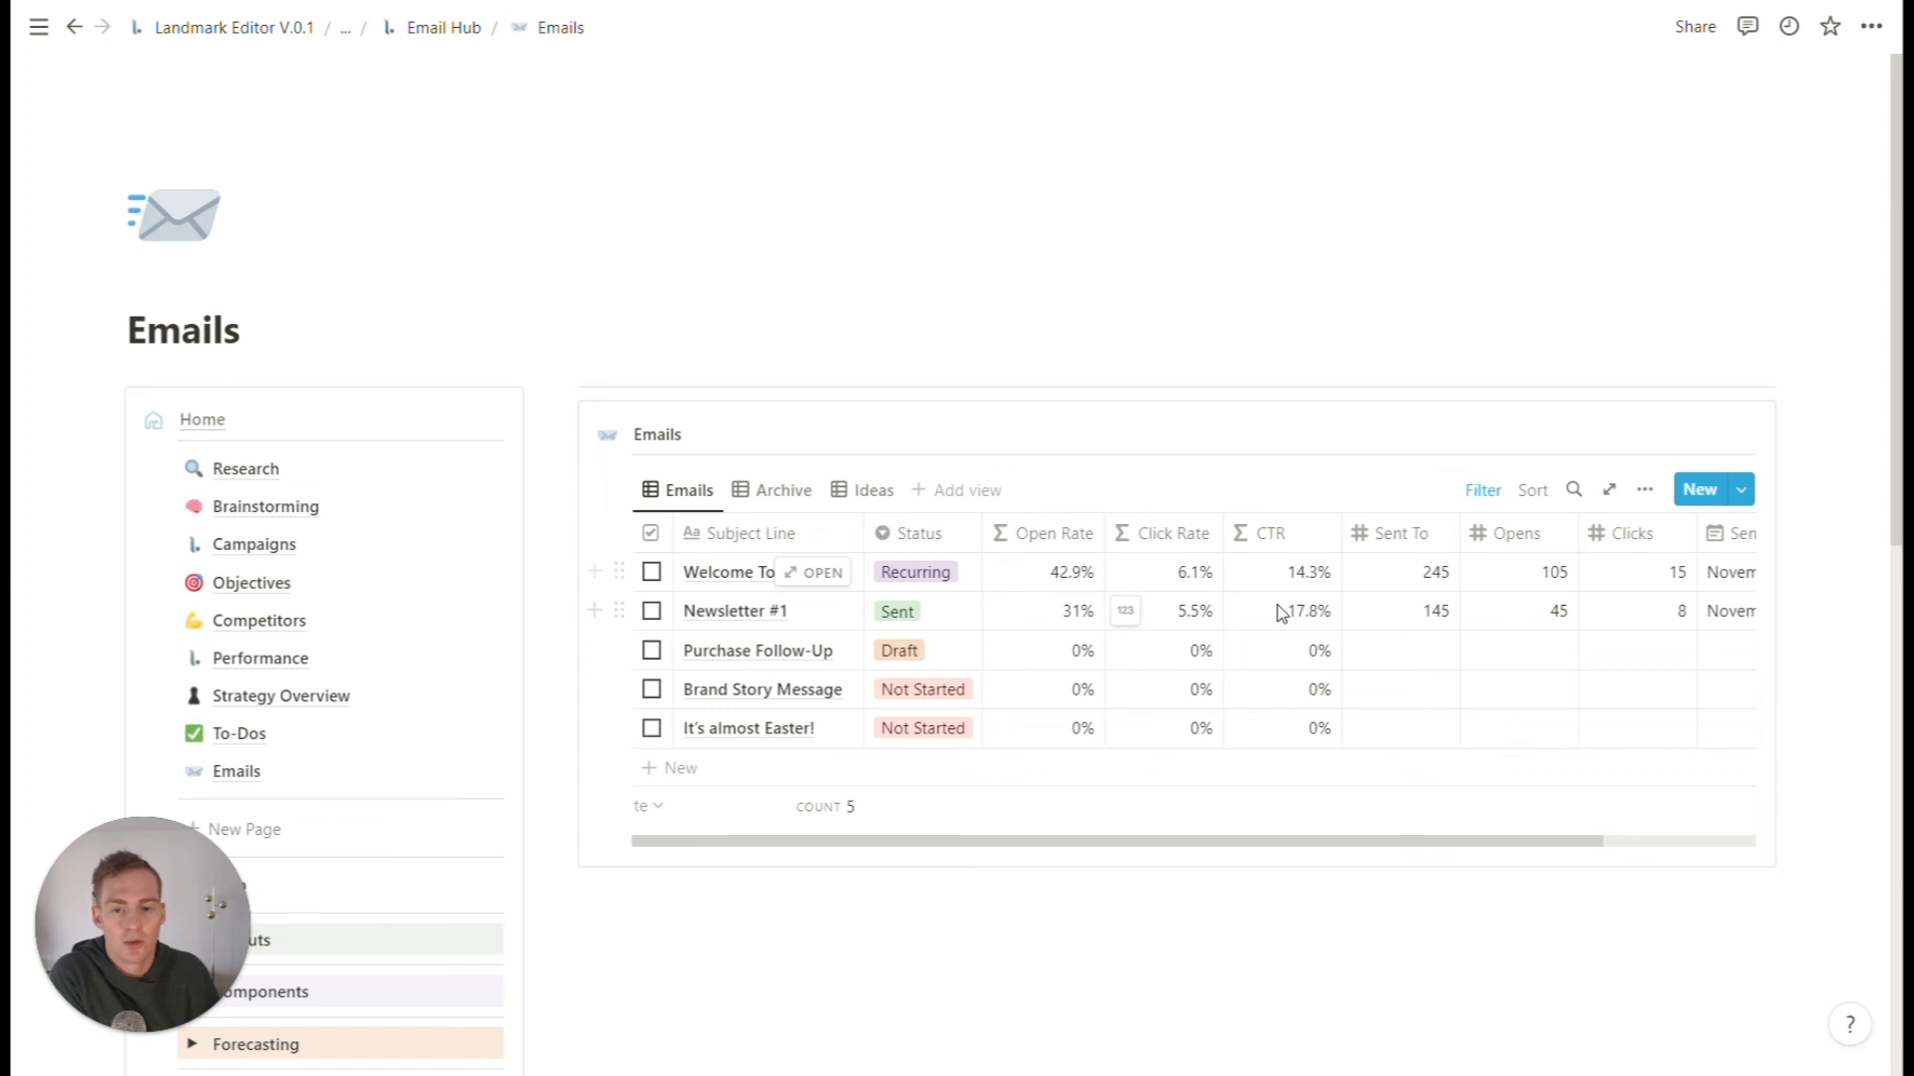
{"action": "left_click", "coordinate": [261, 583]}
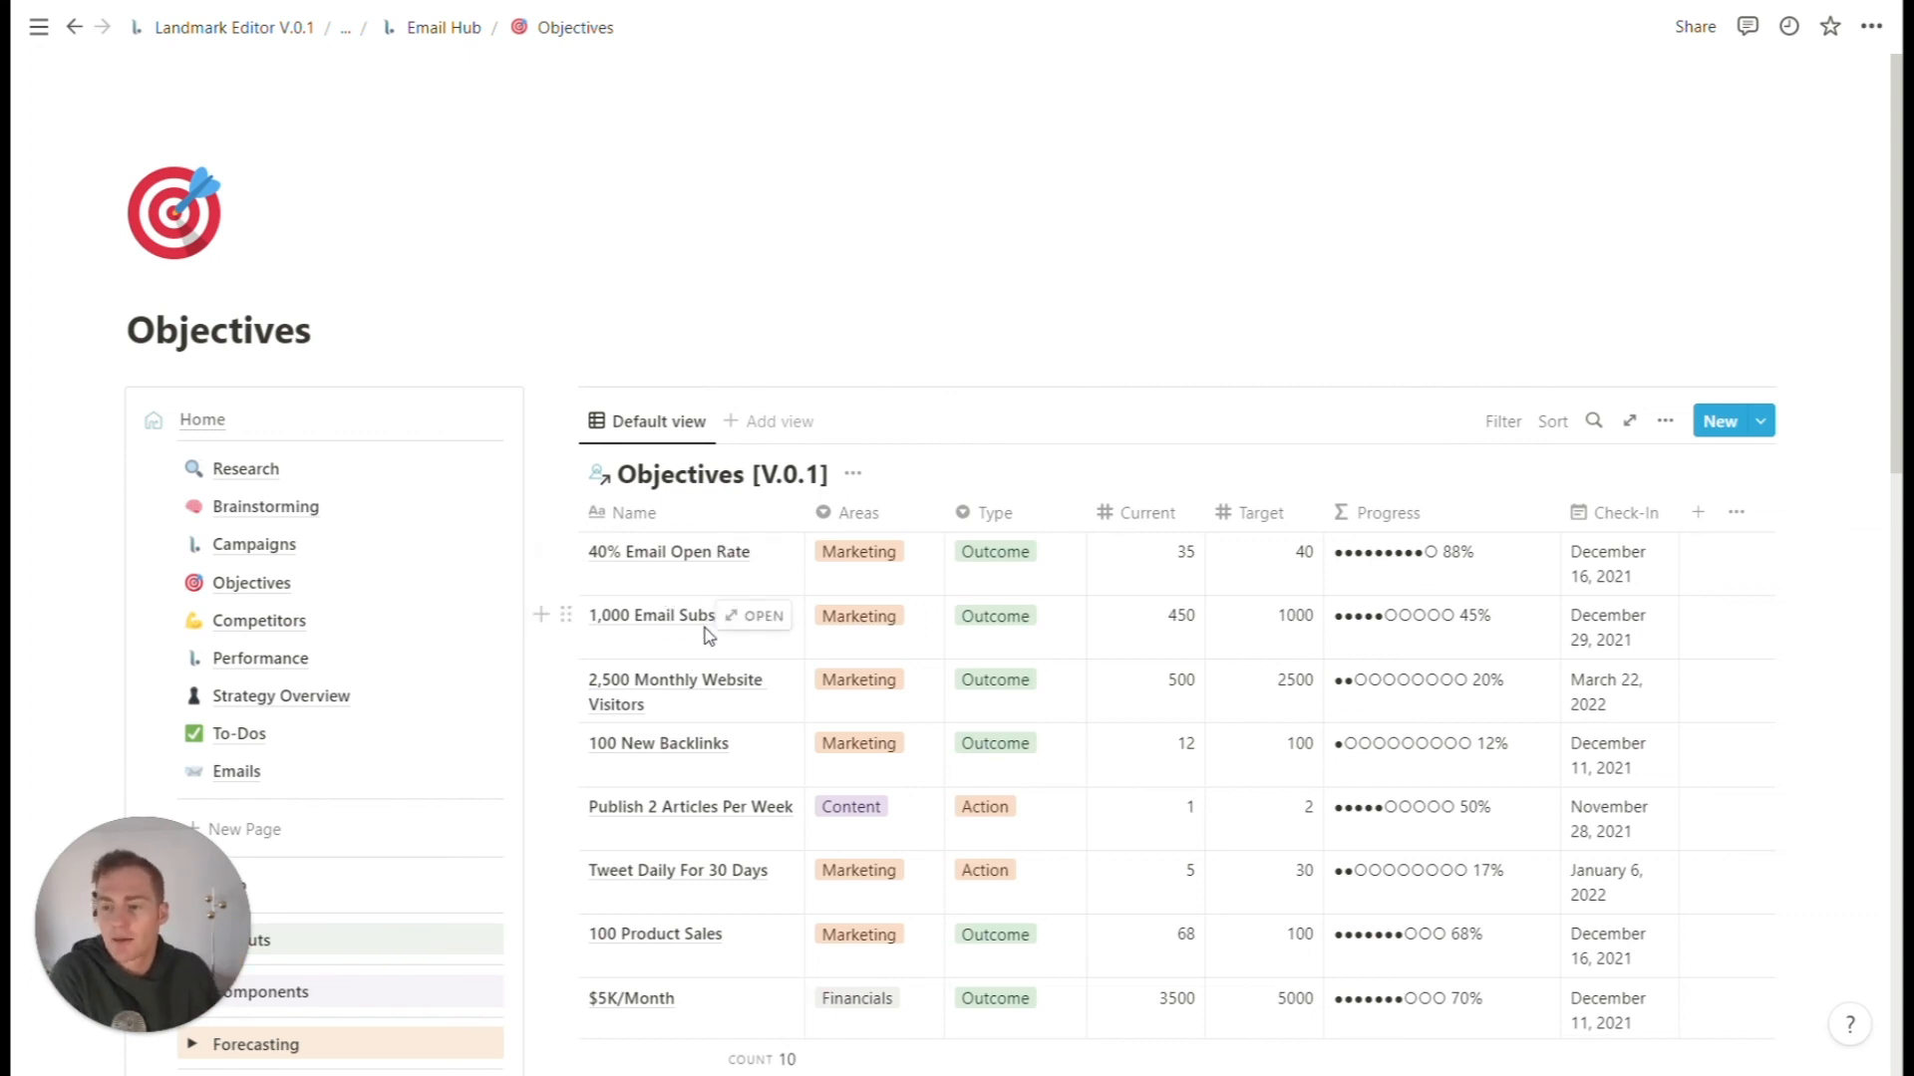
- Open the Competitors page and rename the table's Market Share property to Mailing List
{"action": "left_click", "coordinate": [278, 625]}
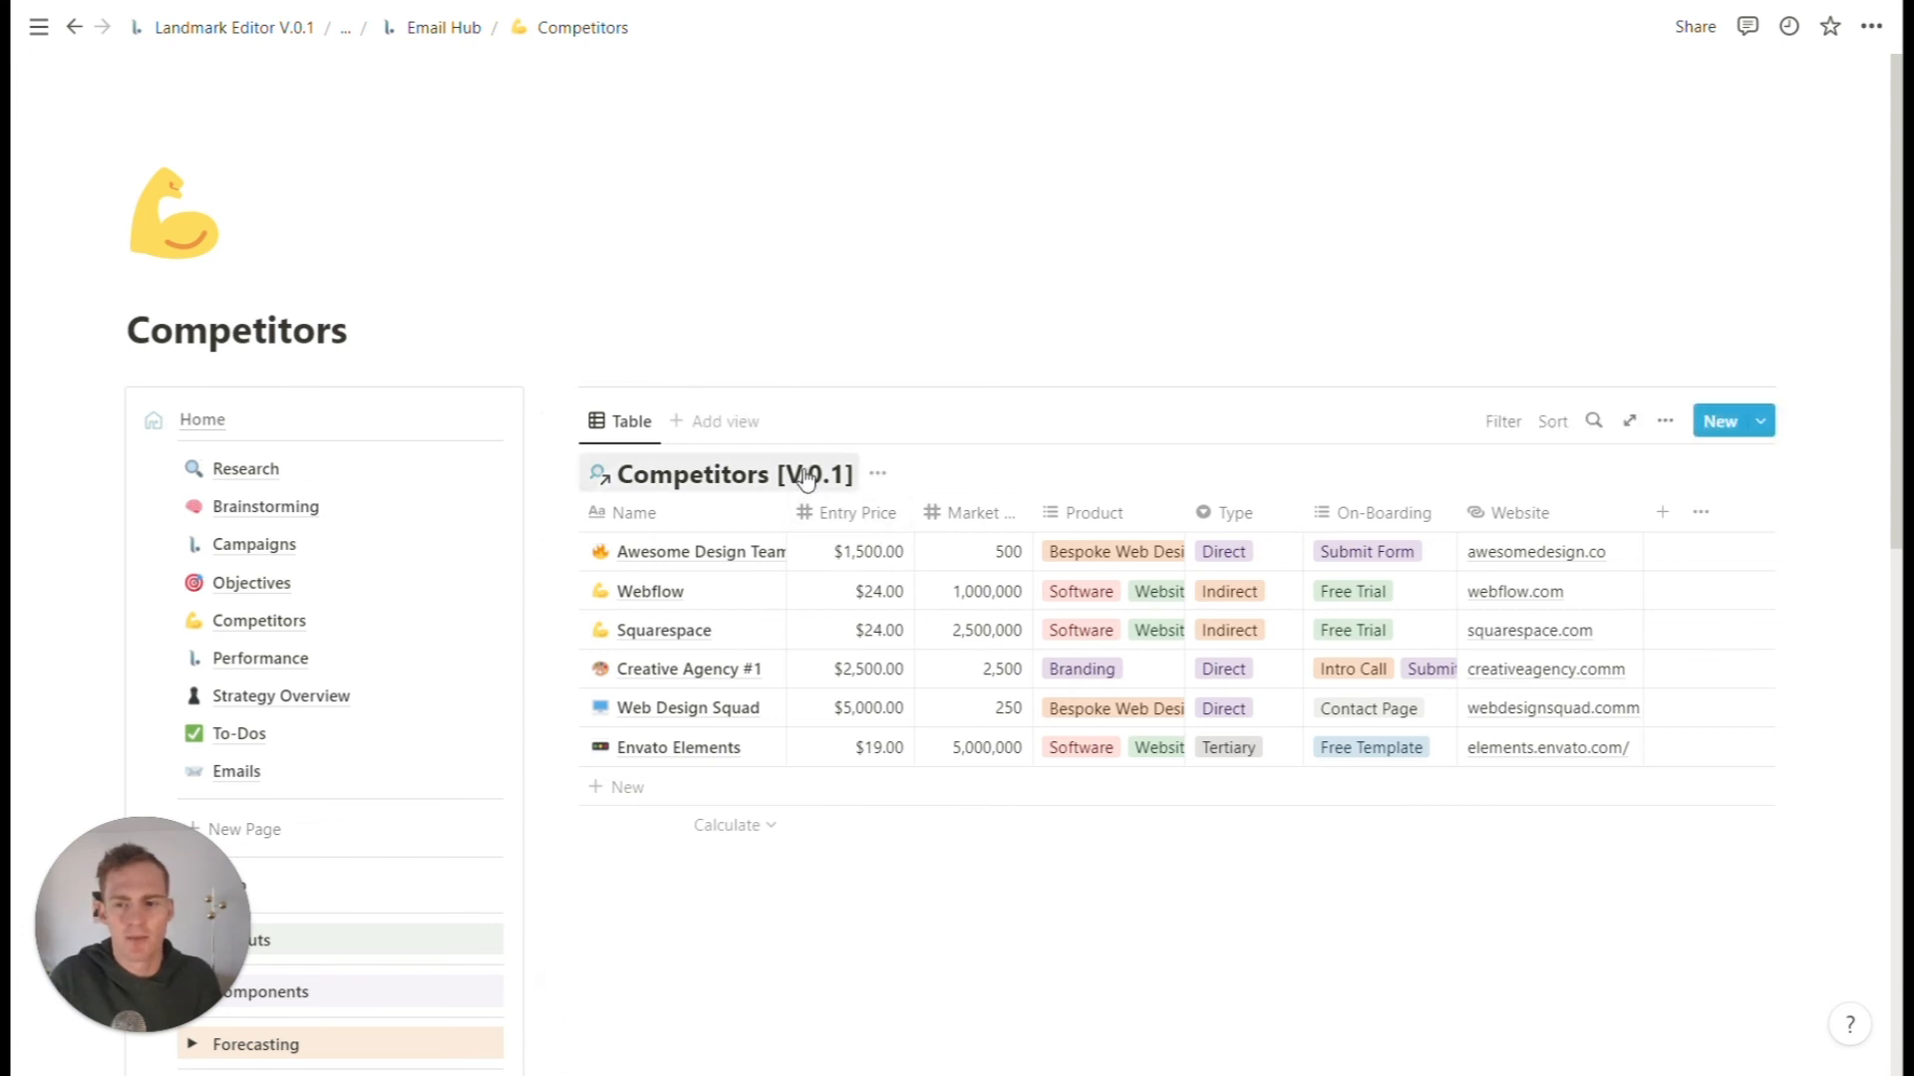
{"action": "left_click", "coordinate": [890, 514]}
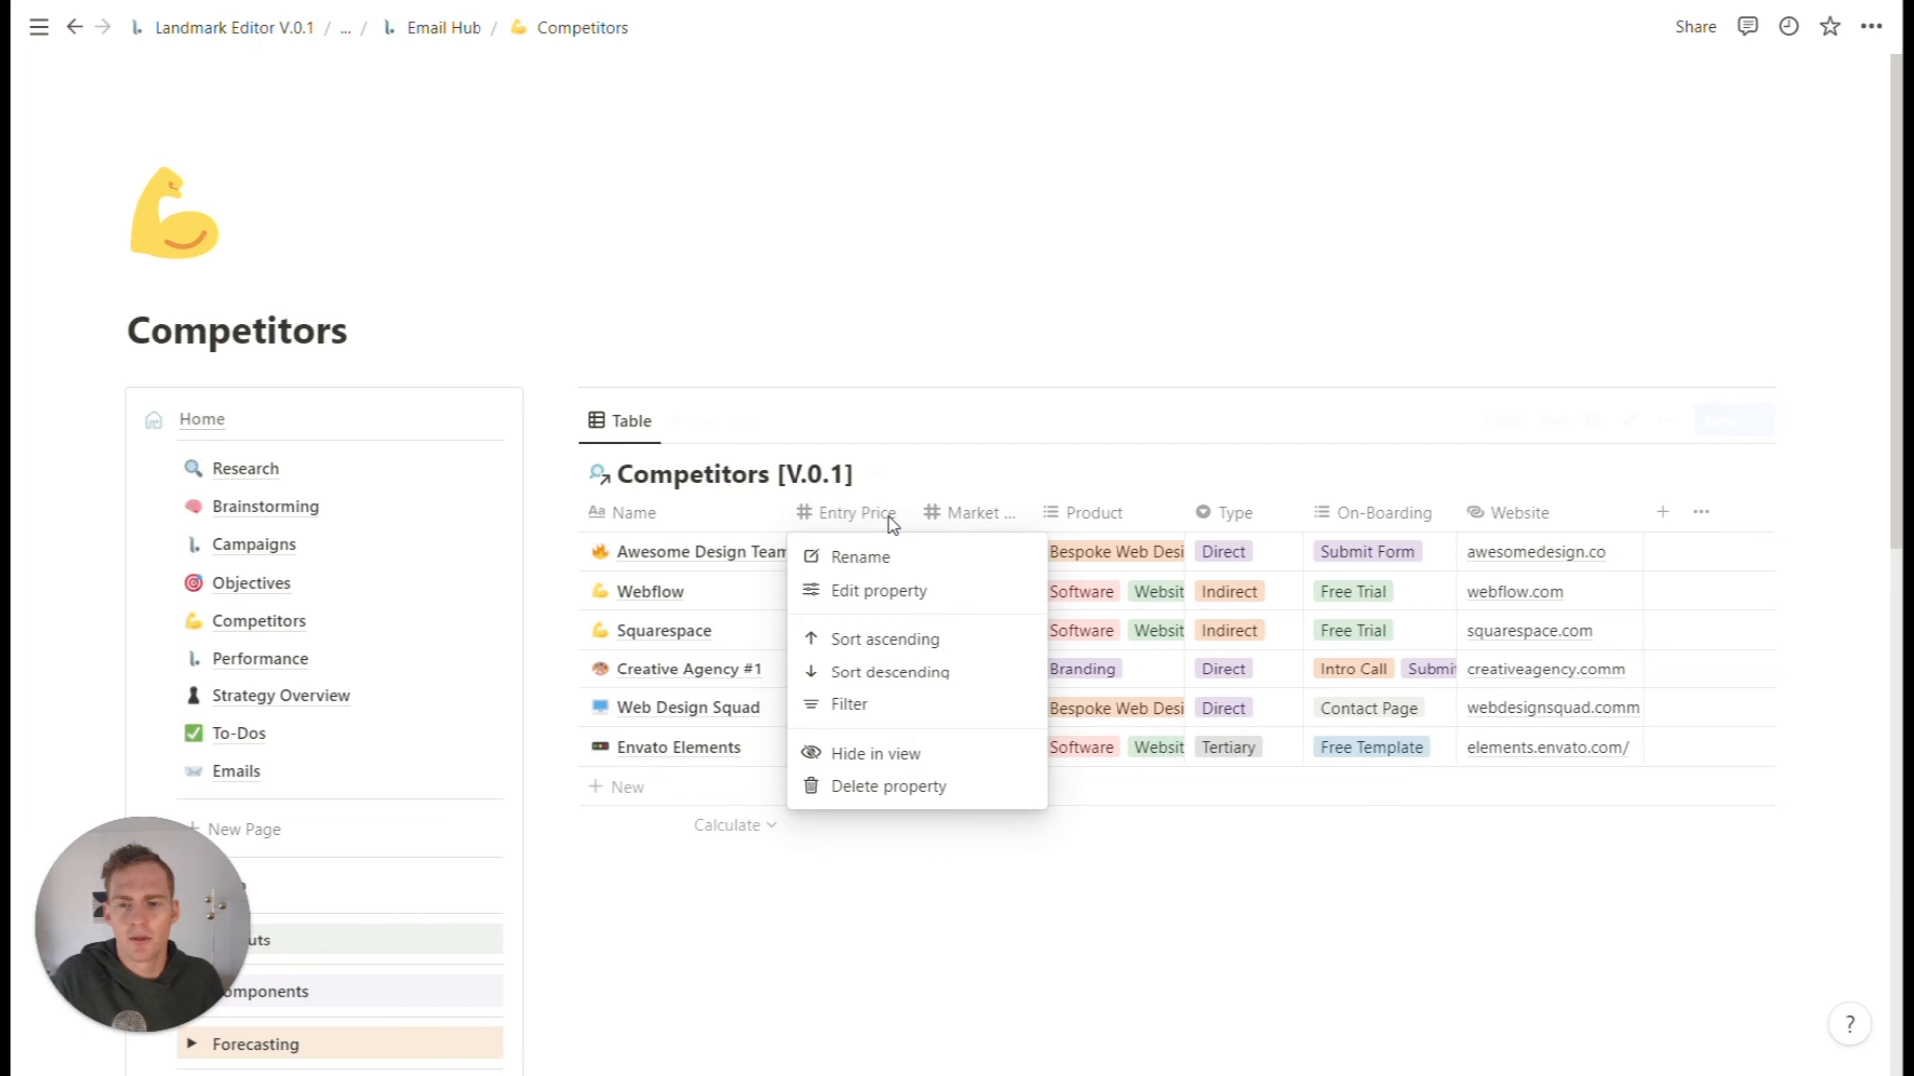
{"action": "key", "text": "Escape"}
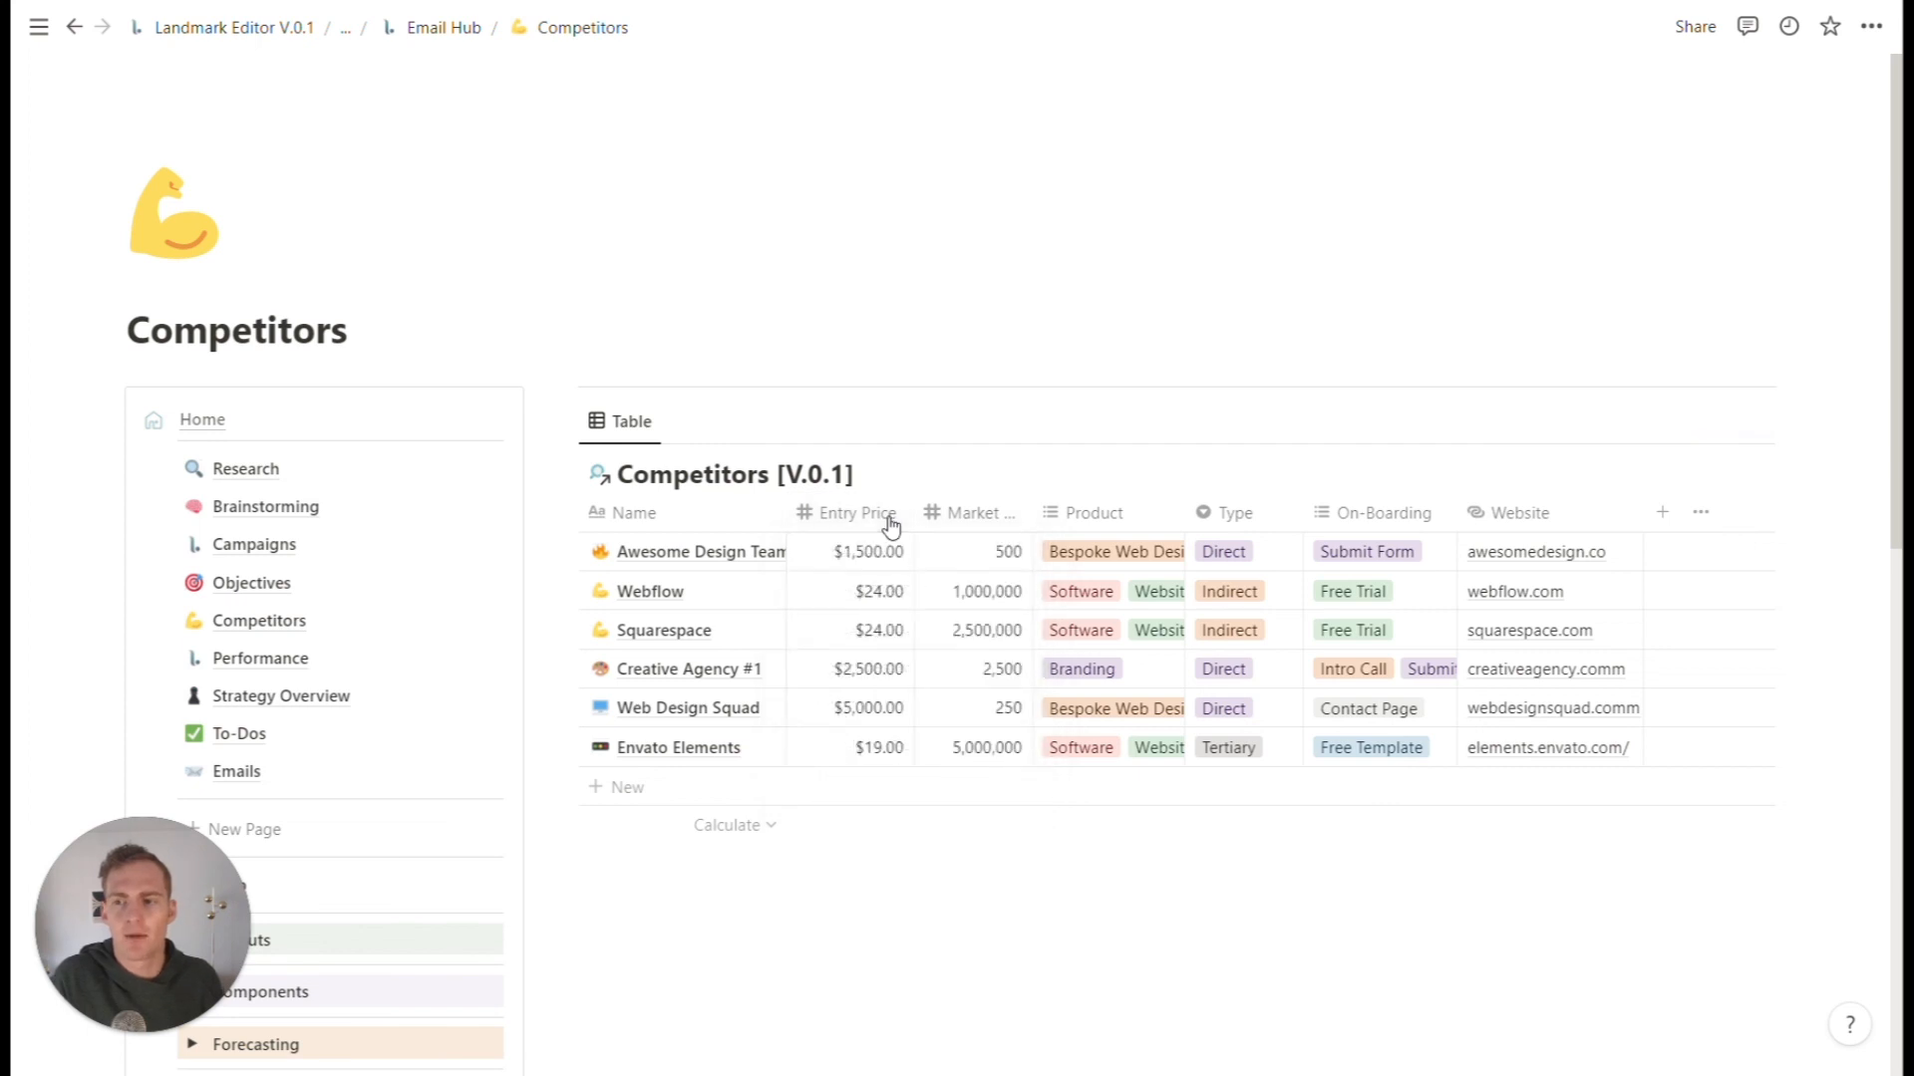
{"action": "left_click", "coordinate": [972, 513]}
{"action": "left_click", "coordinate": [1002, 588]}
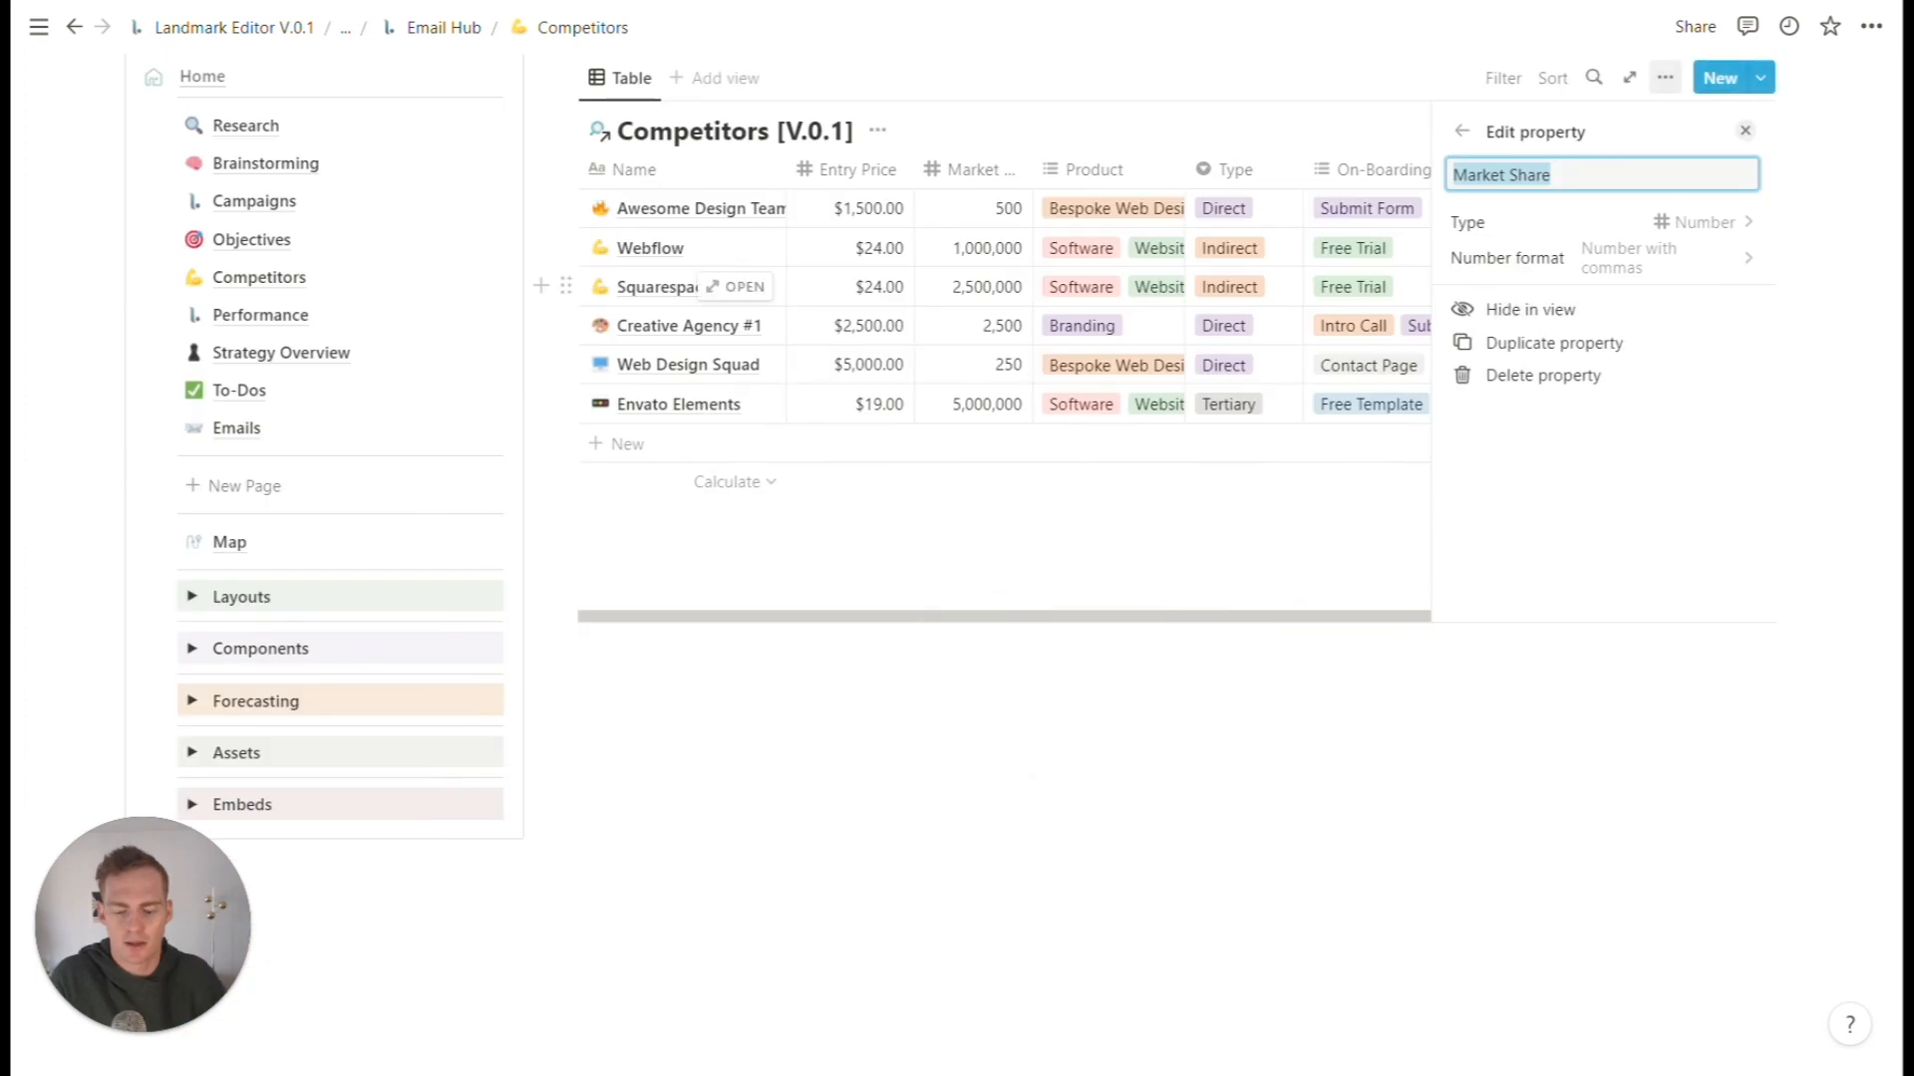
{"action": "type", "text": "Mailing List"}
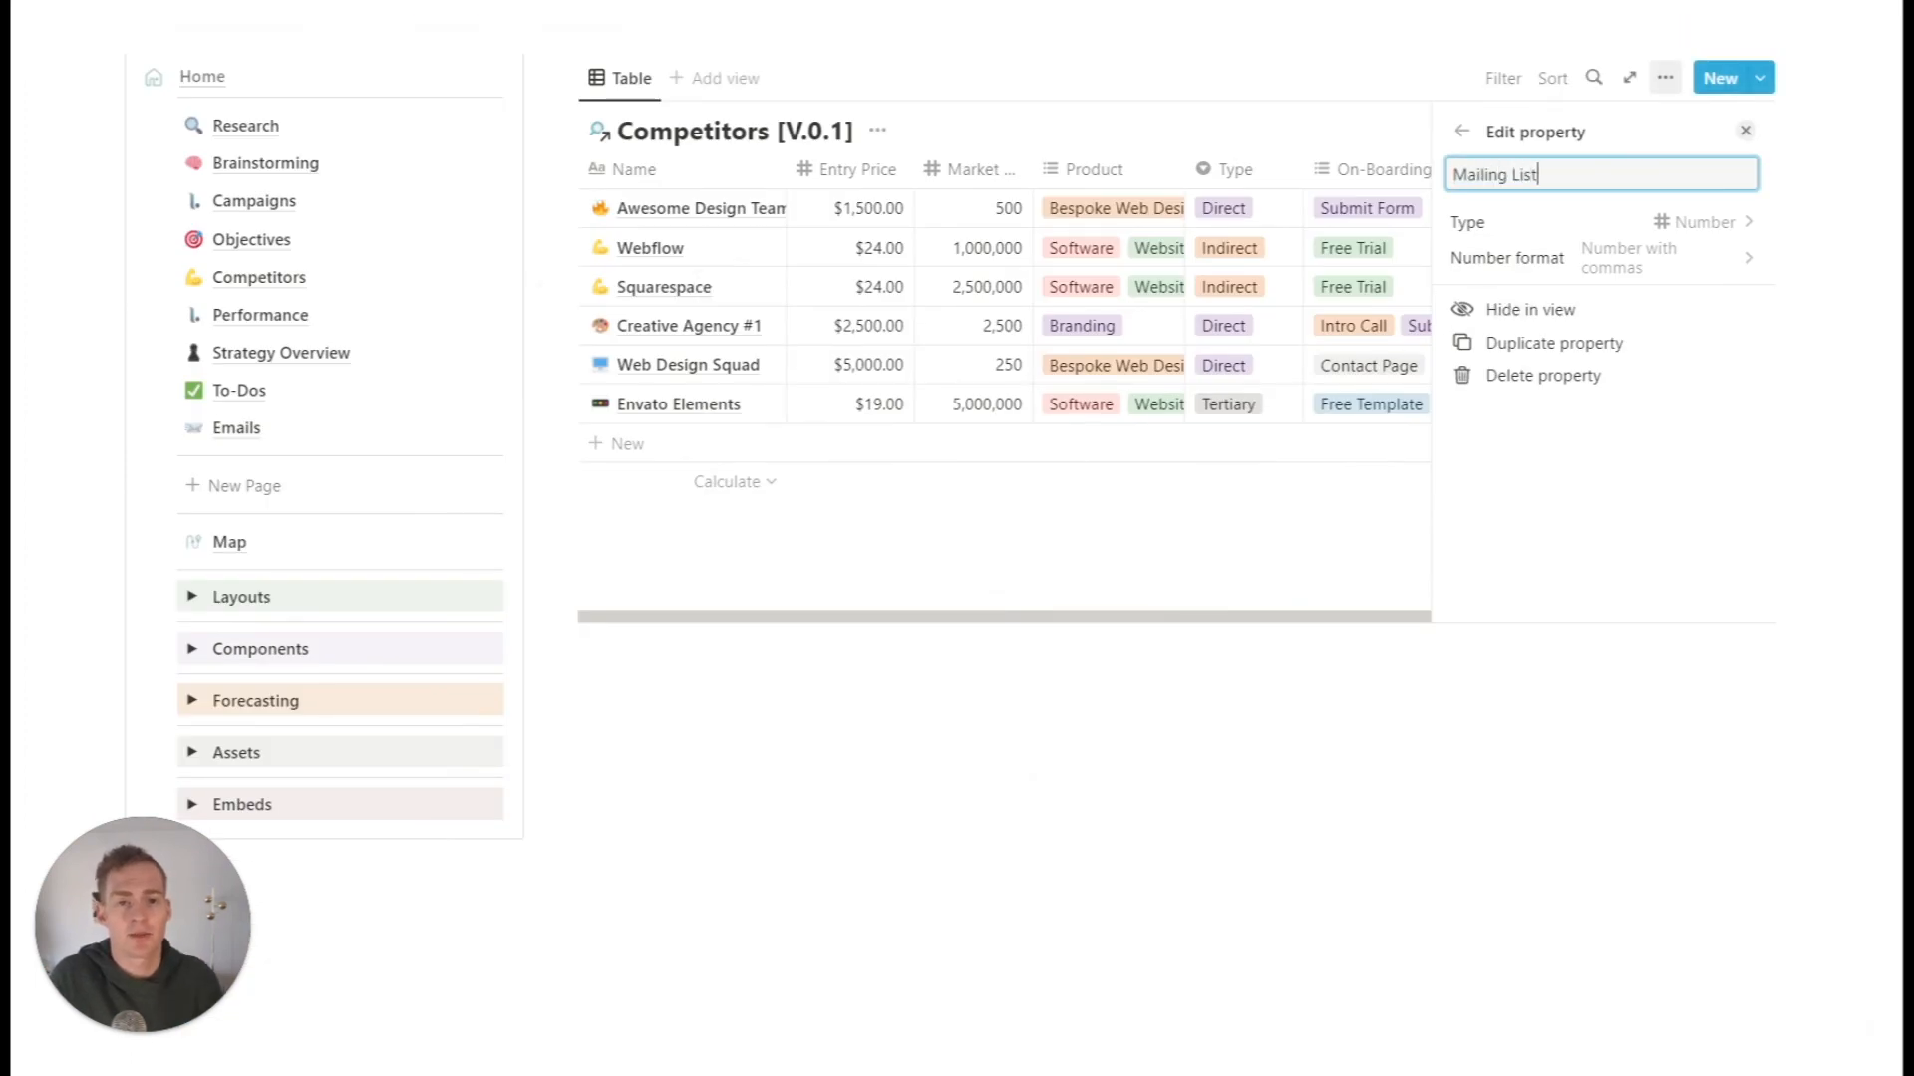
{"action": "left_click", "coordinate": [1462, 131]}
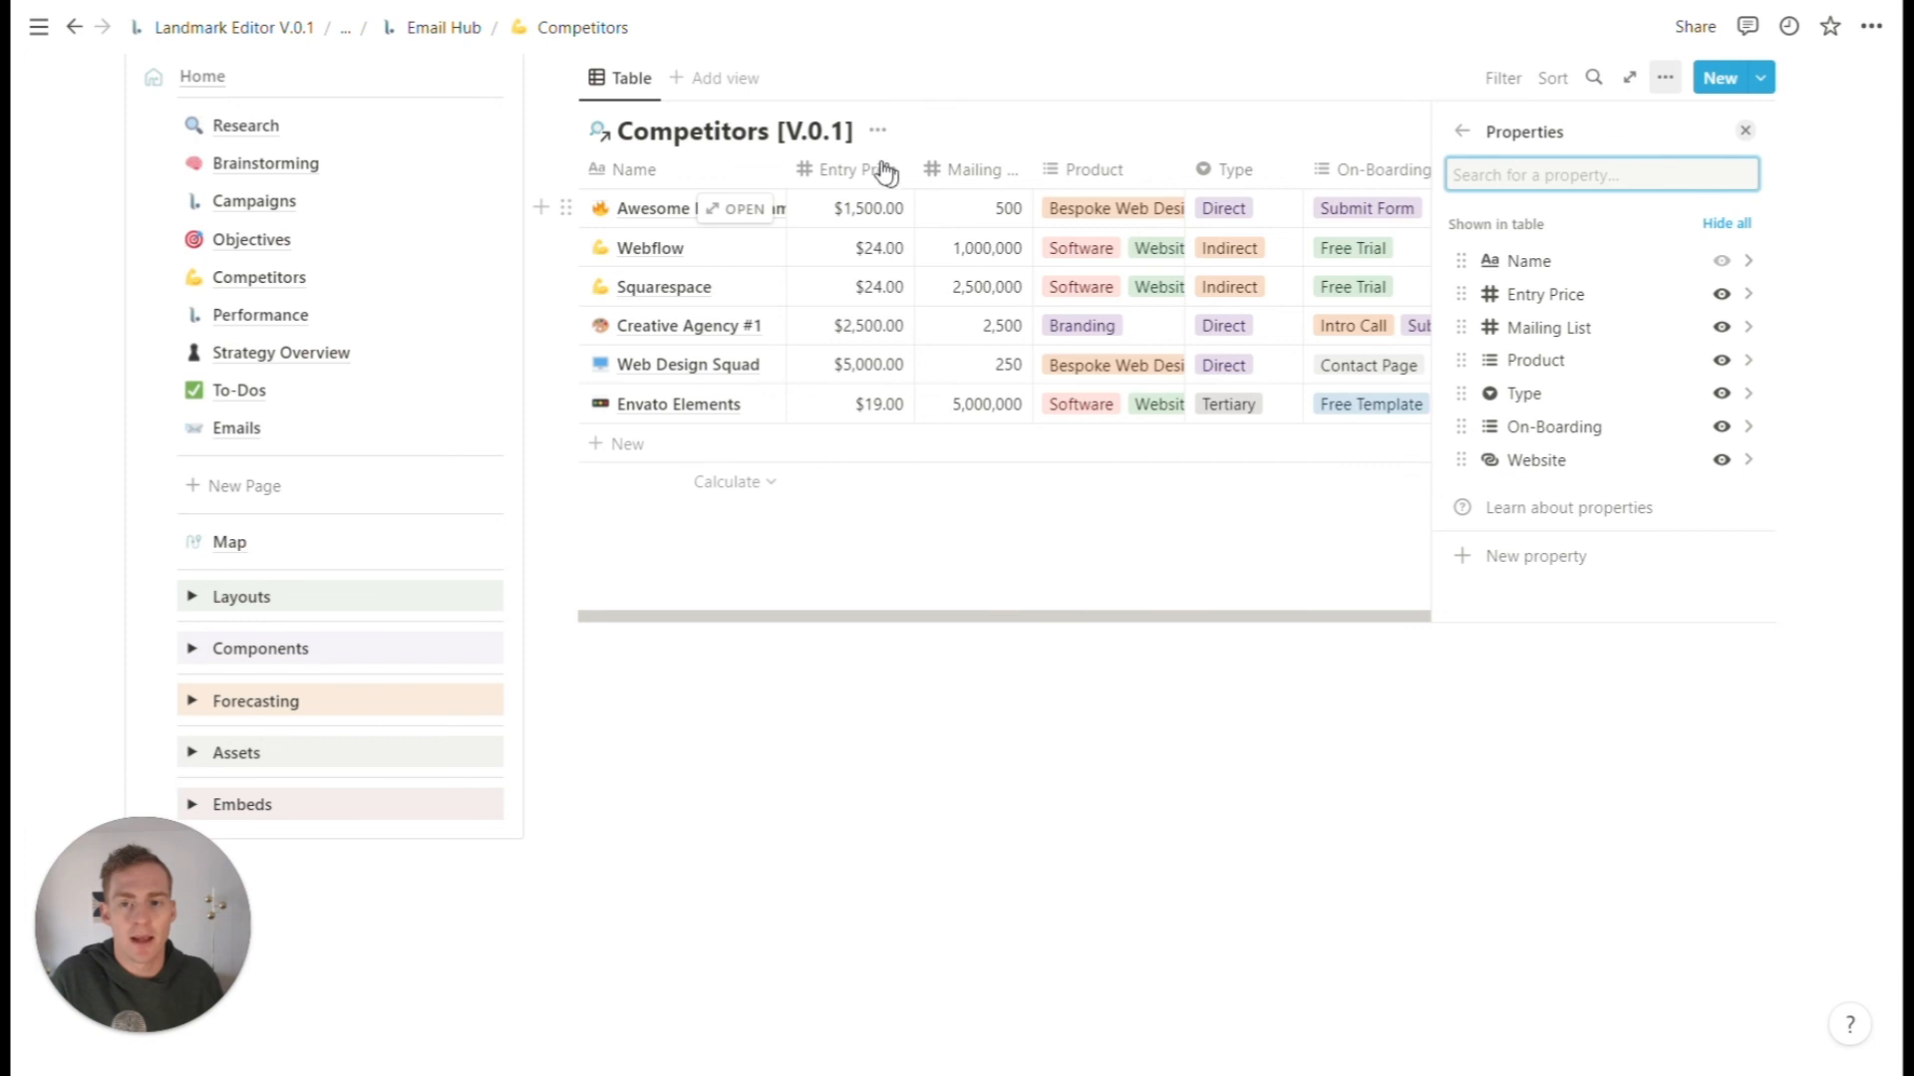
- Rename the Entry Price property of the Competitors table to Frequency
{"action": "left_click", "coordinate": [884, 171]}
{"action": "left_click", "coordinate": [884, 213]}
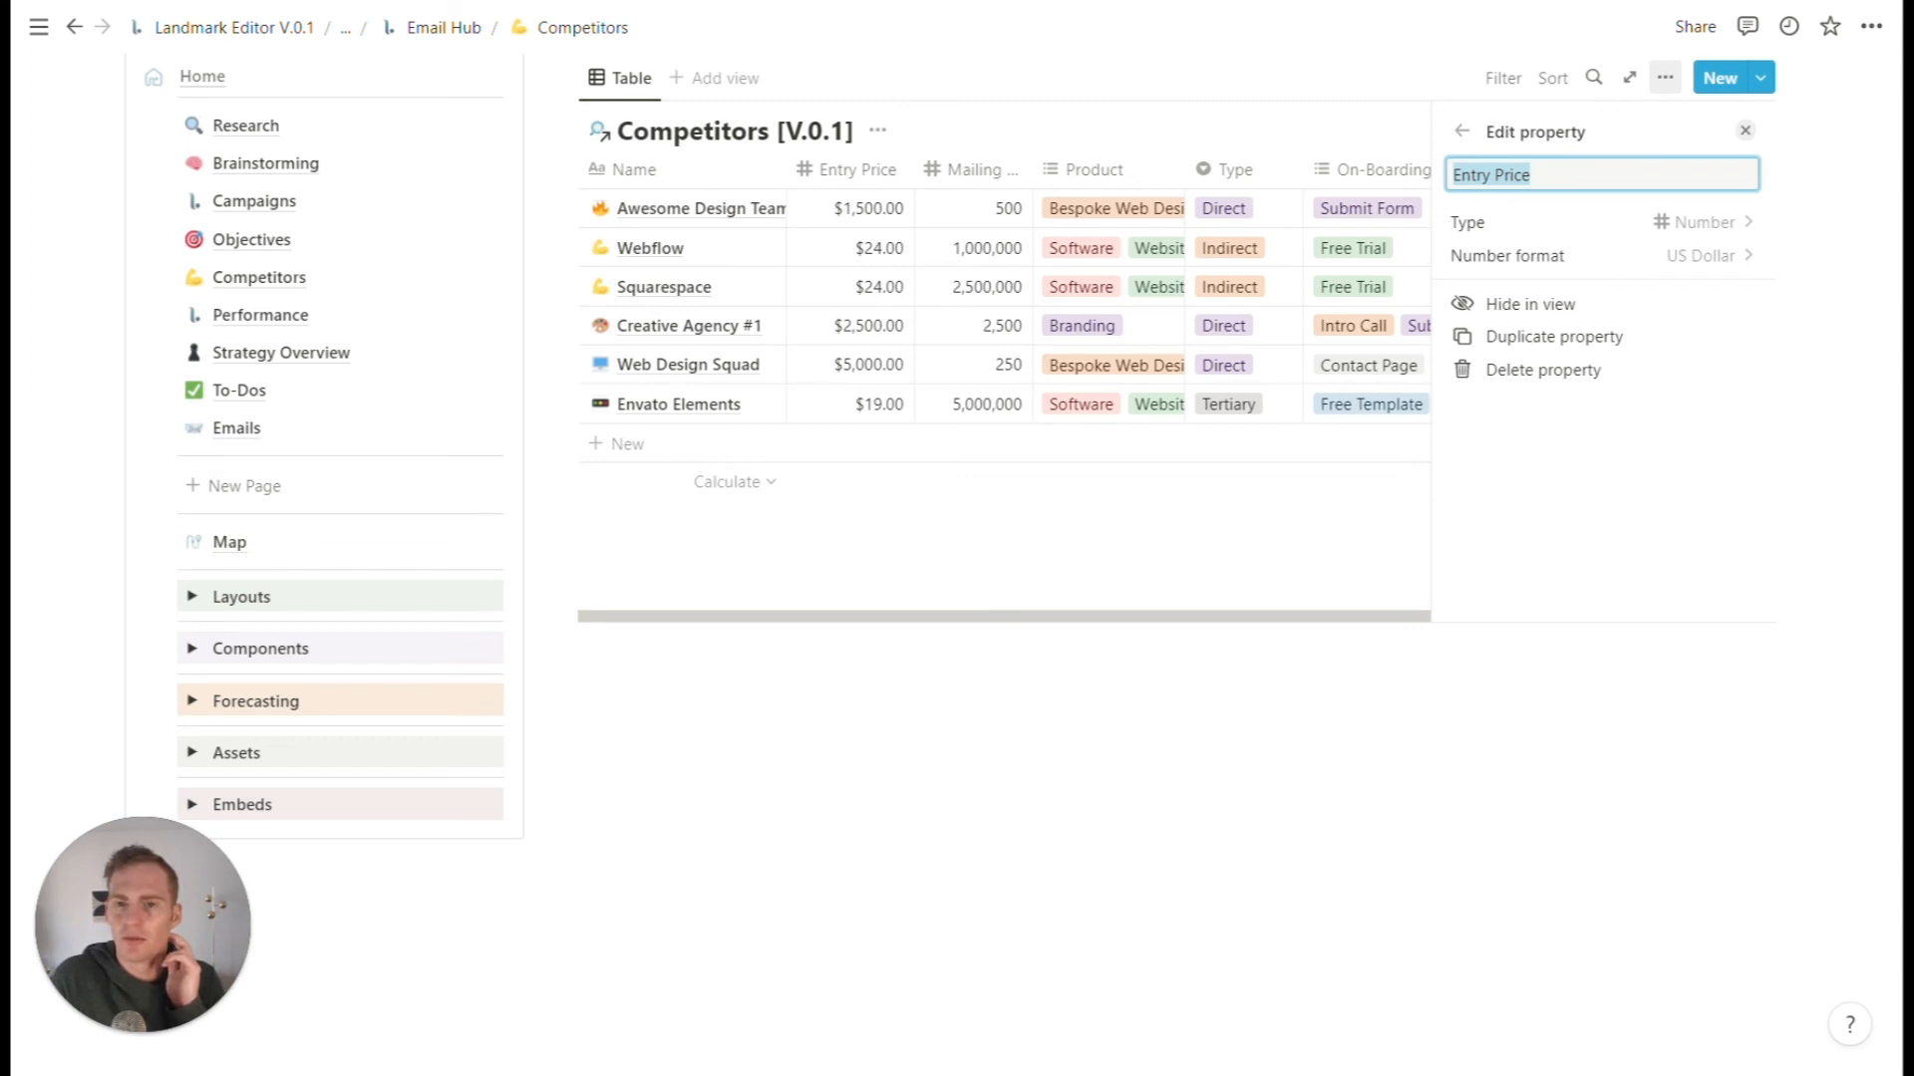
{"action": "type", "text": "Frequency"}
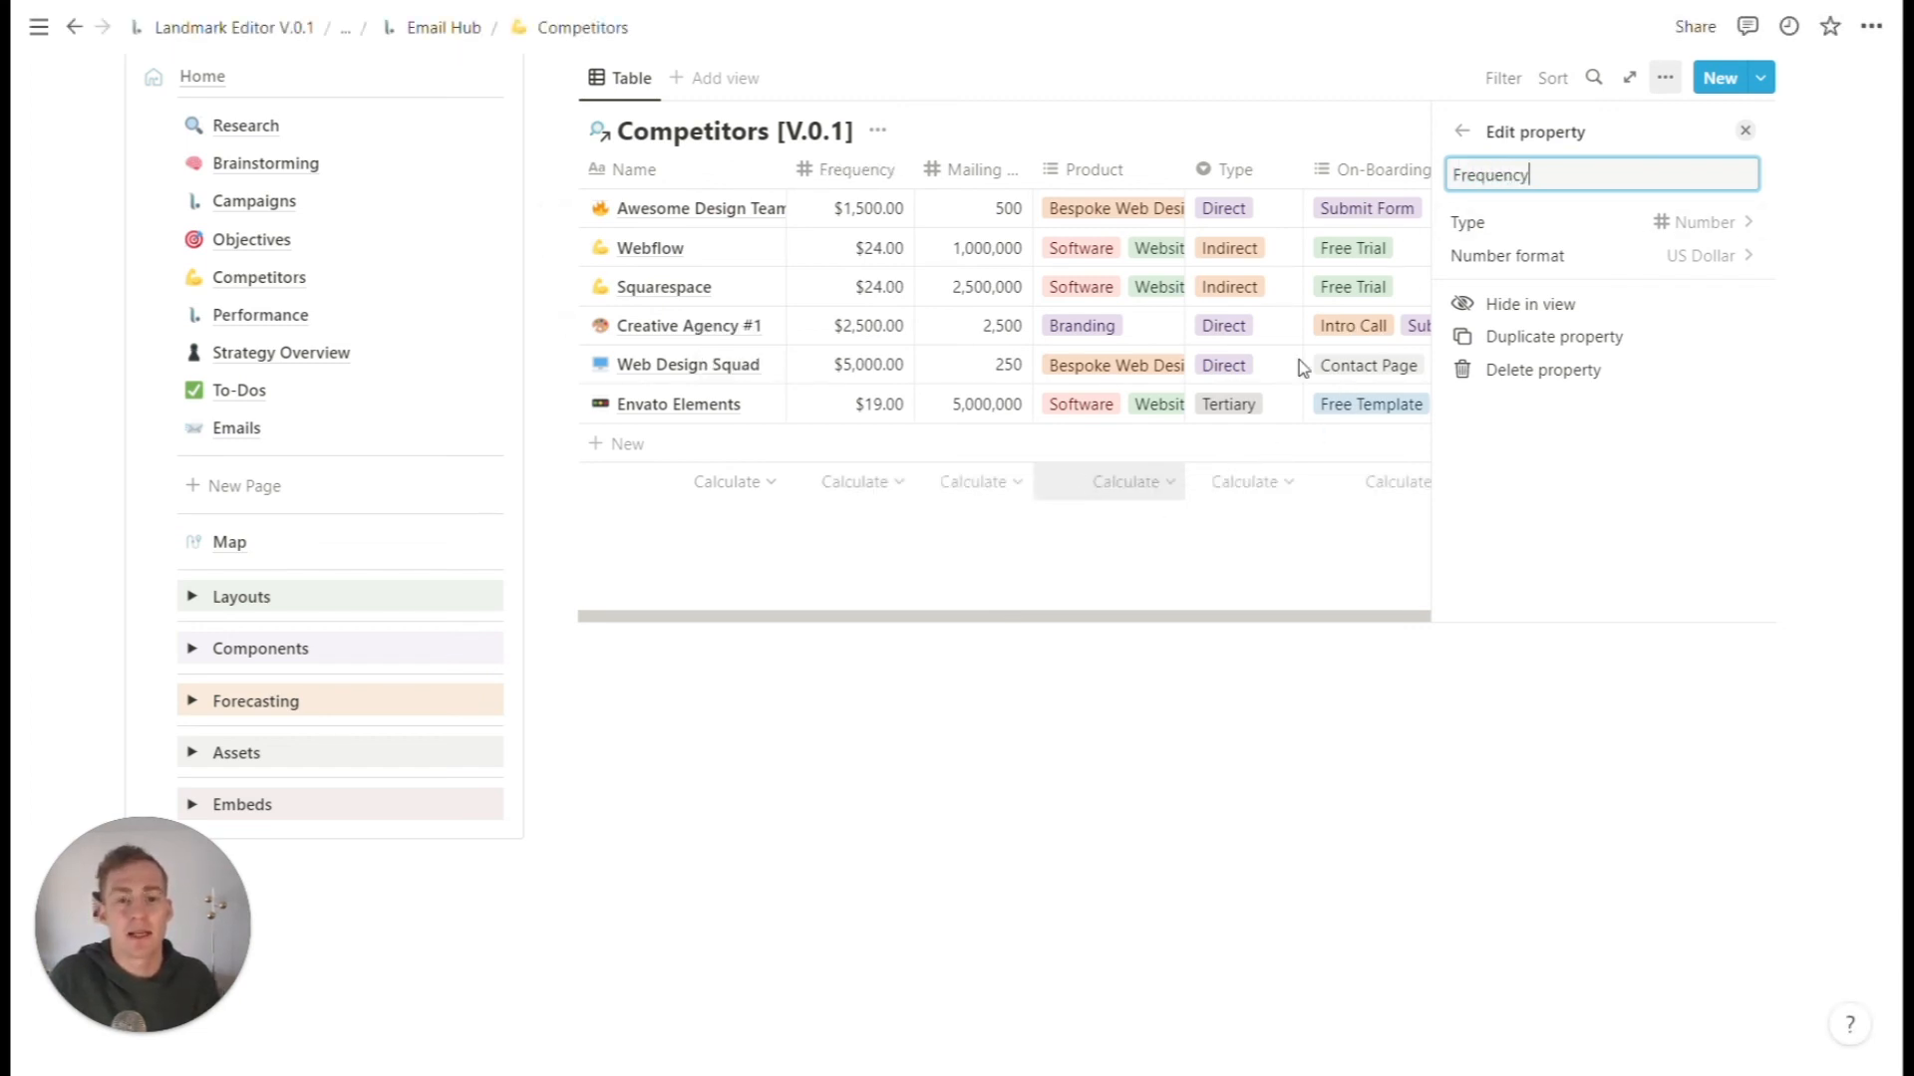
{"action": "left_click", "coordinate": [1462, 137]}
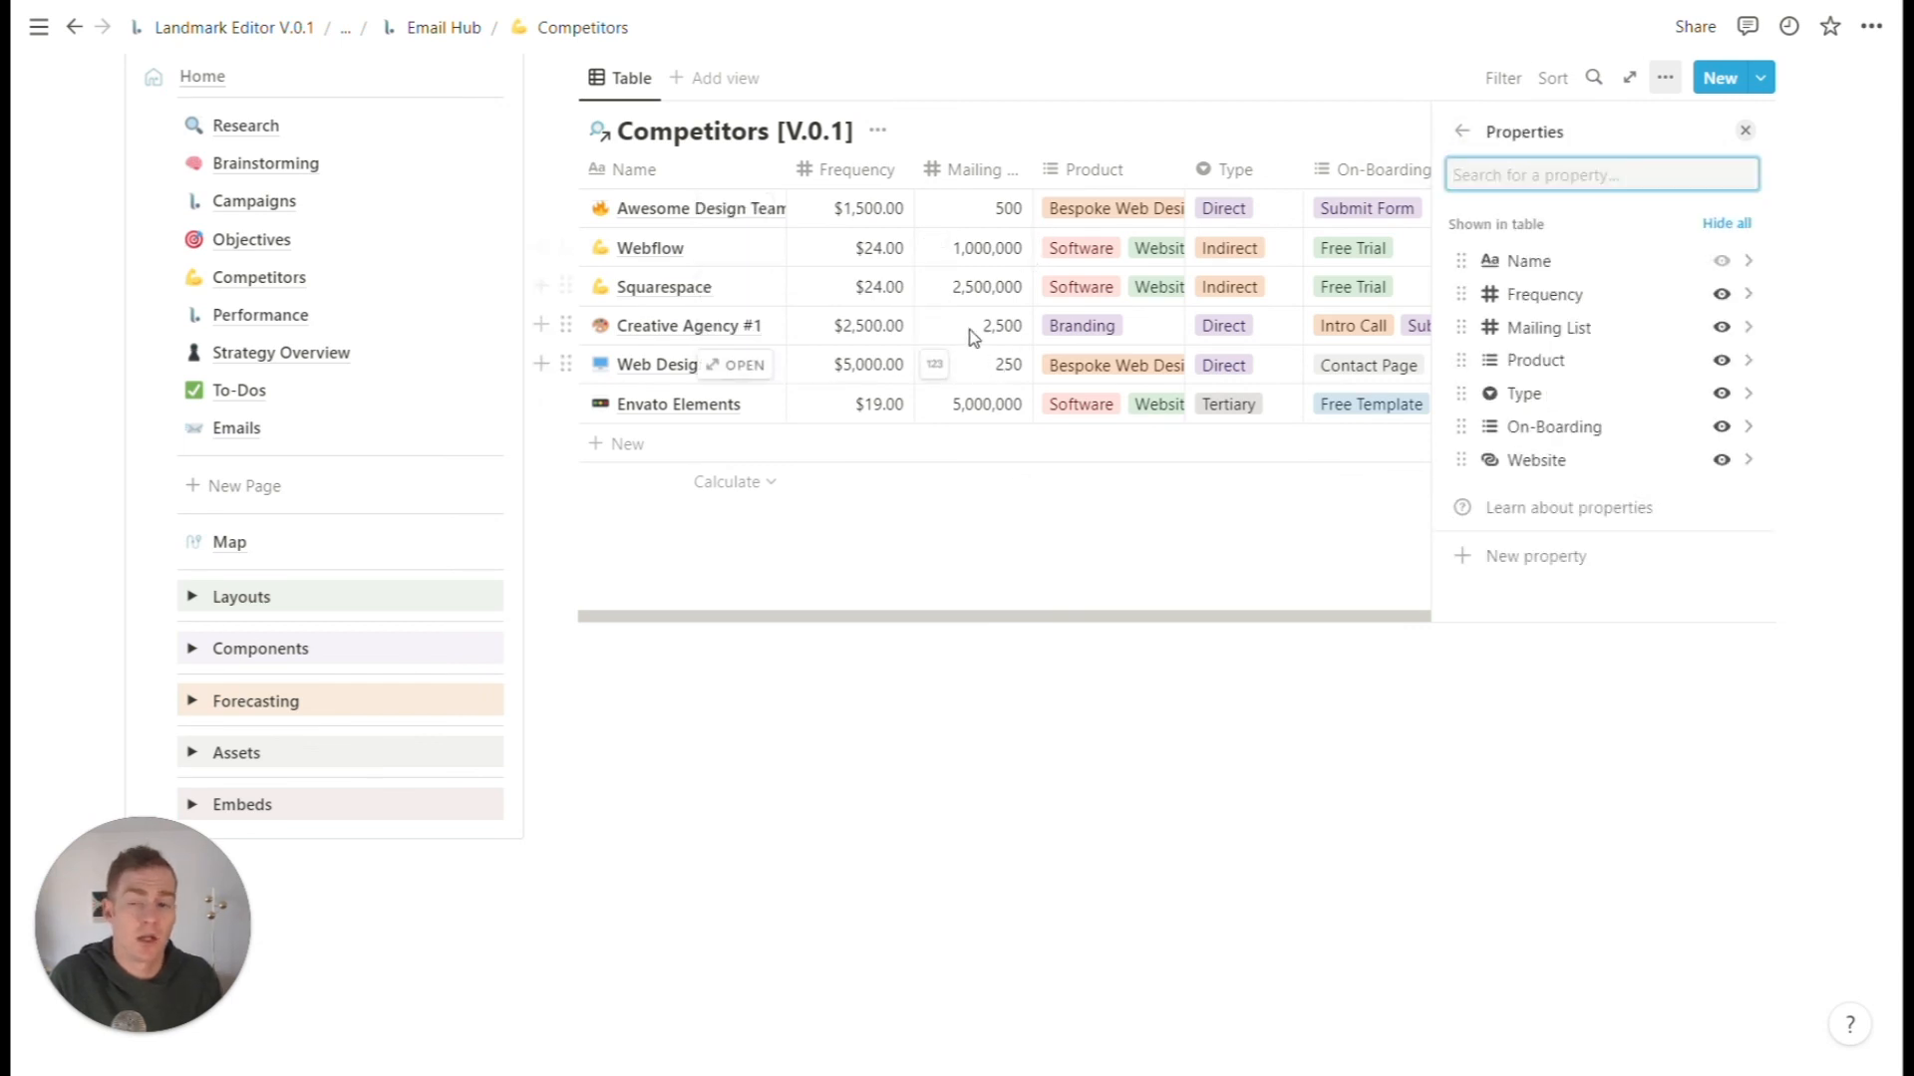
- Change the number format of the Competitors table's Frequency property to Number
{"action": "left_click", "coordinate": [847, 221]}
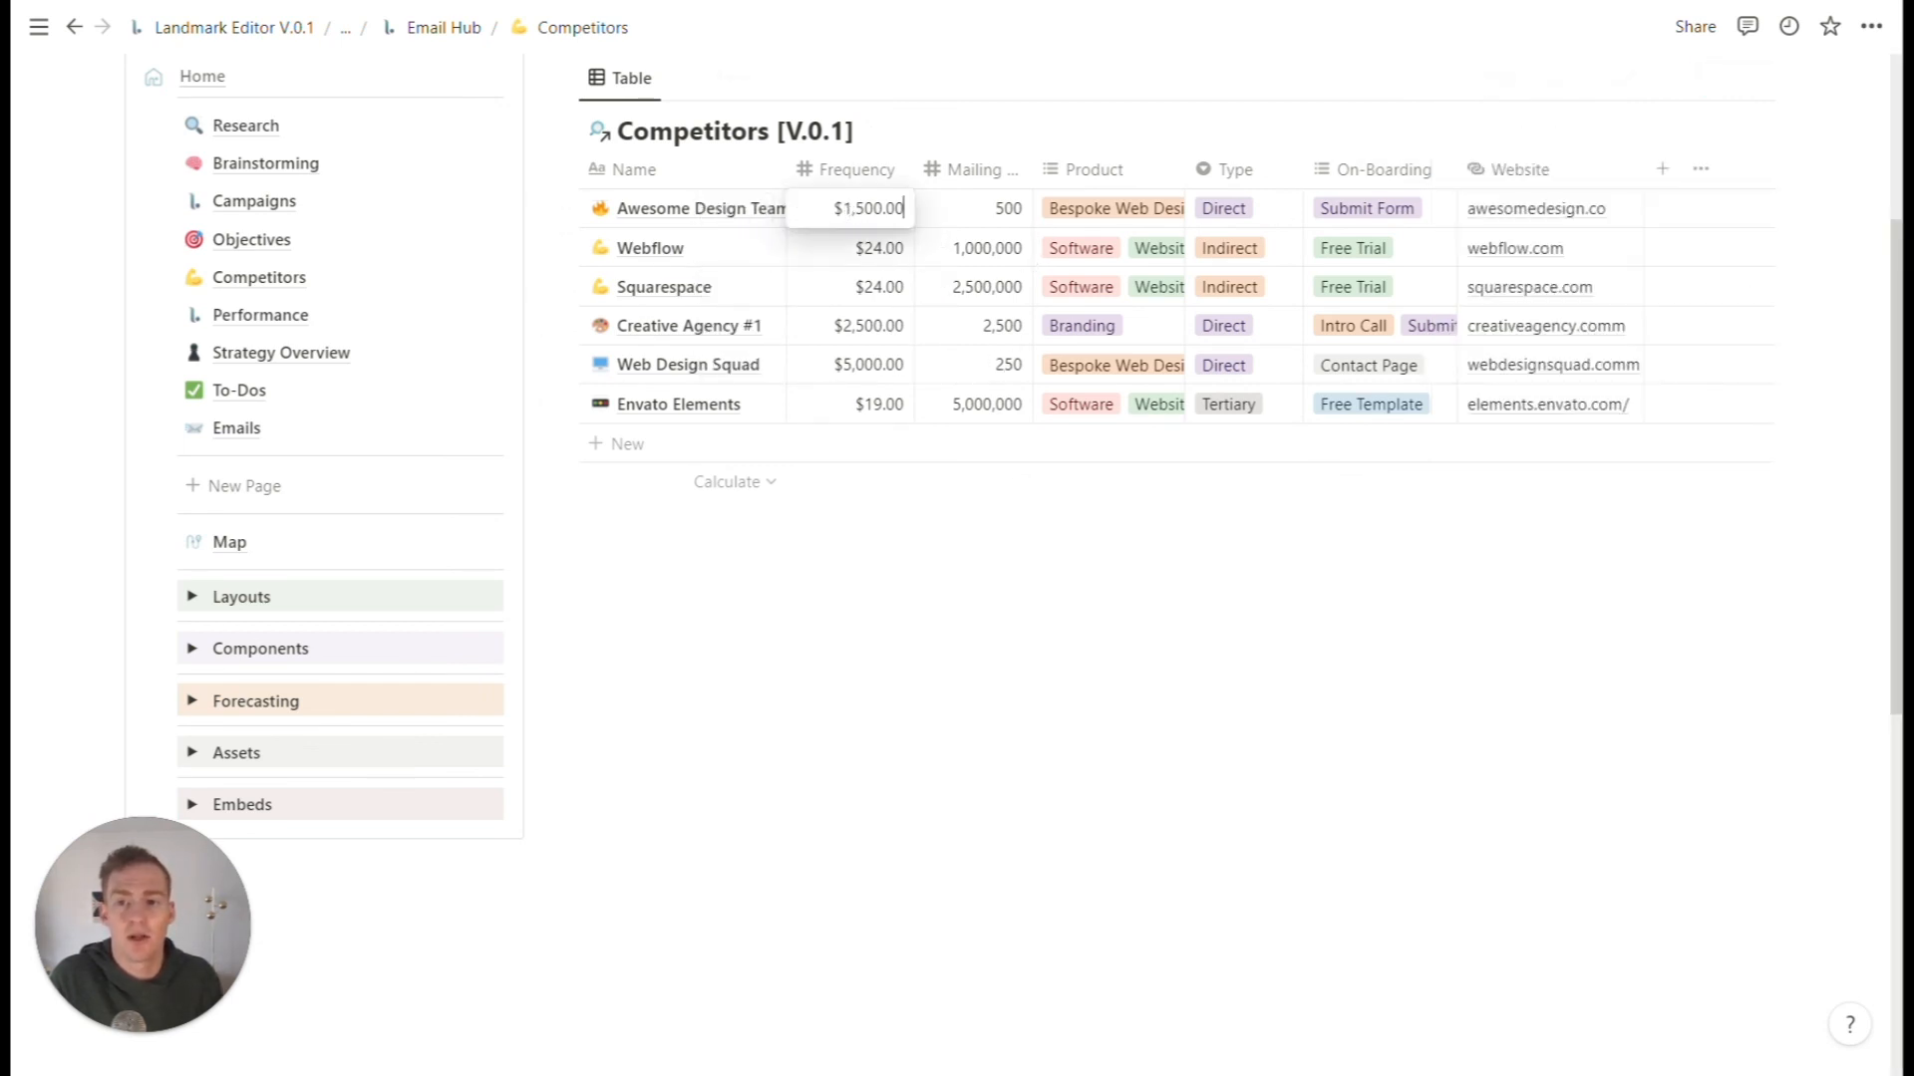
{"action": "left_click", "coordinate": [807, 207]}
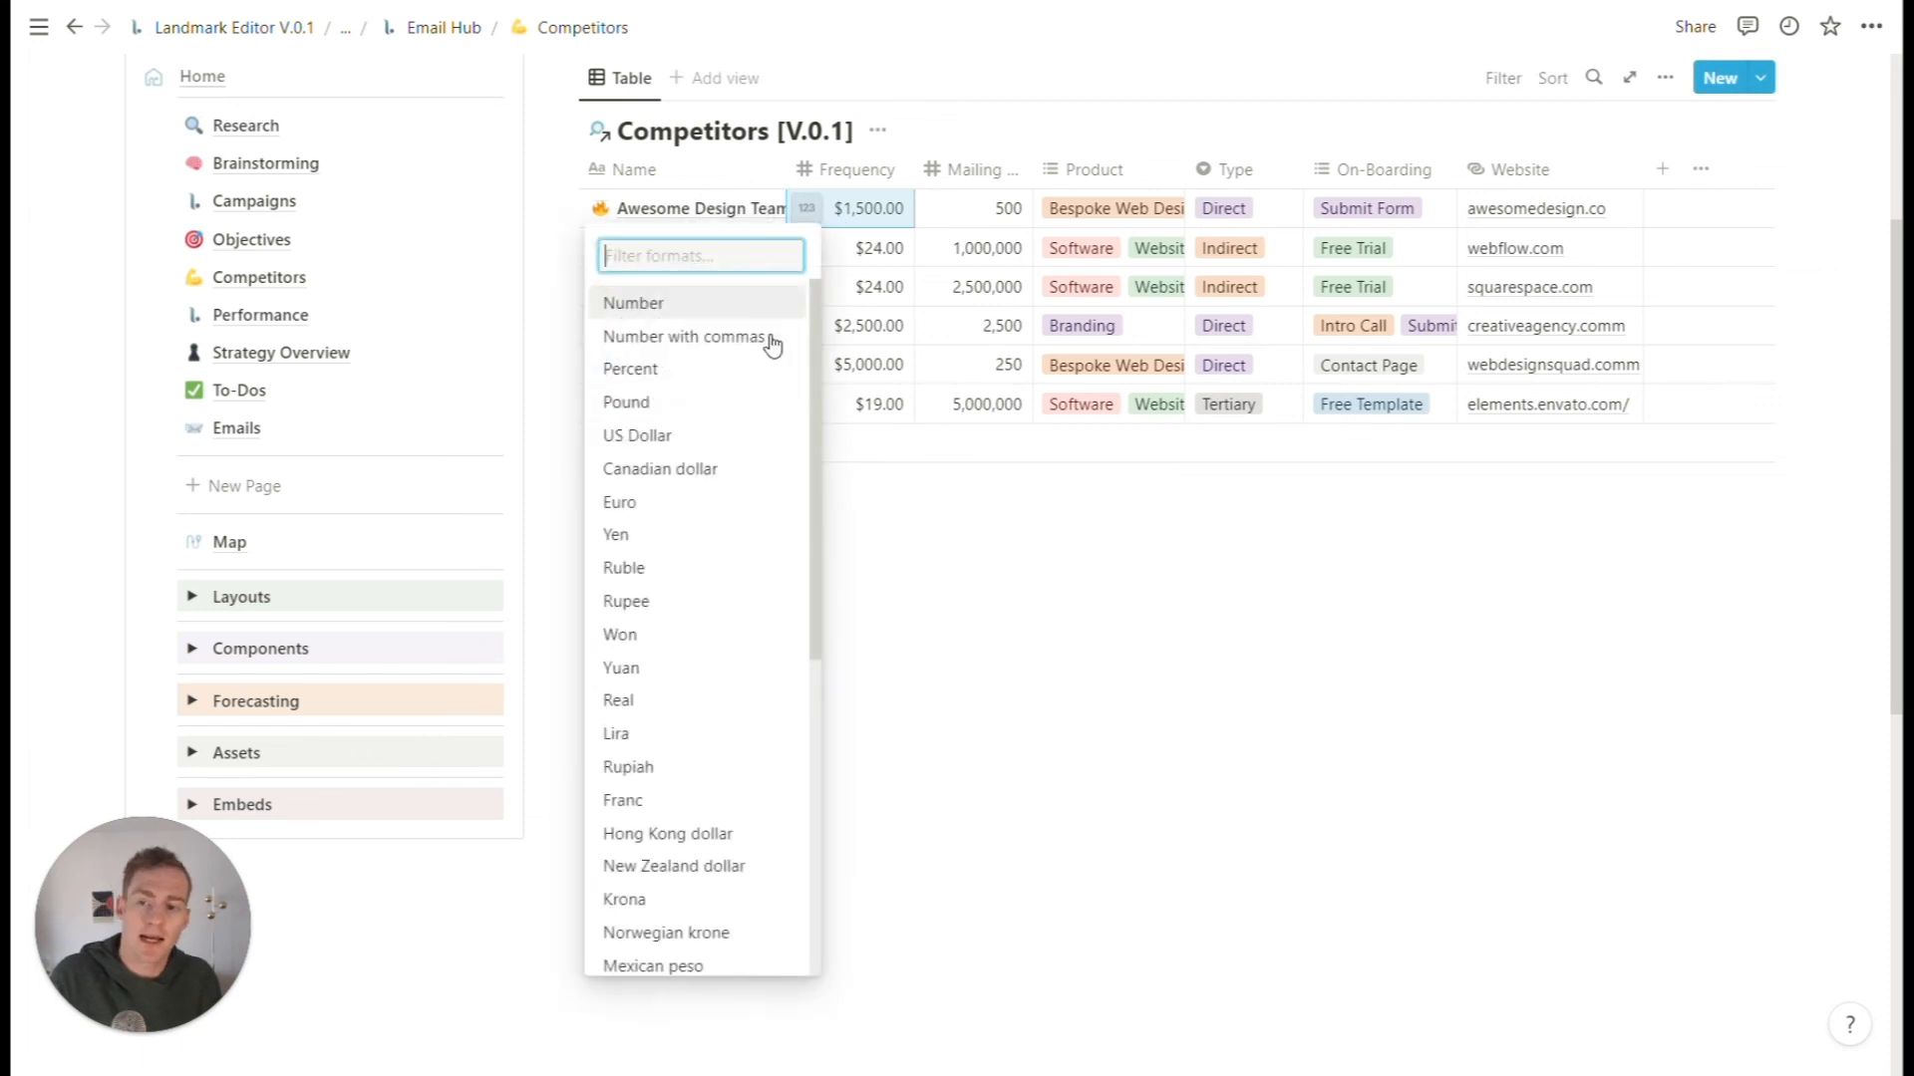
{"action": "left_click", "coordinate": [684, 304]}
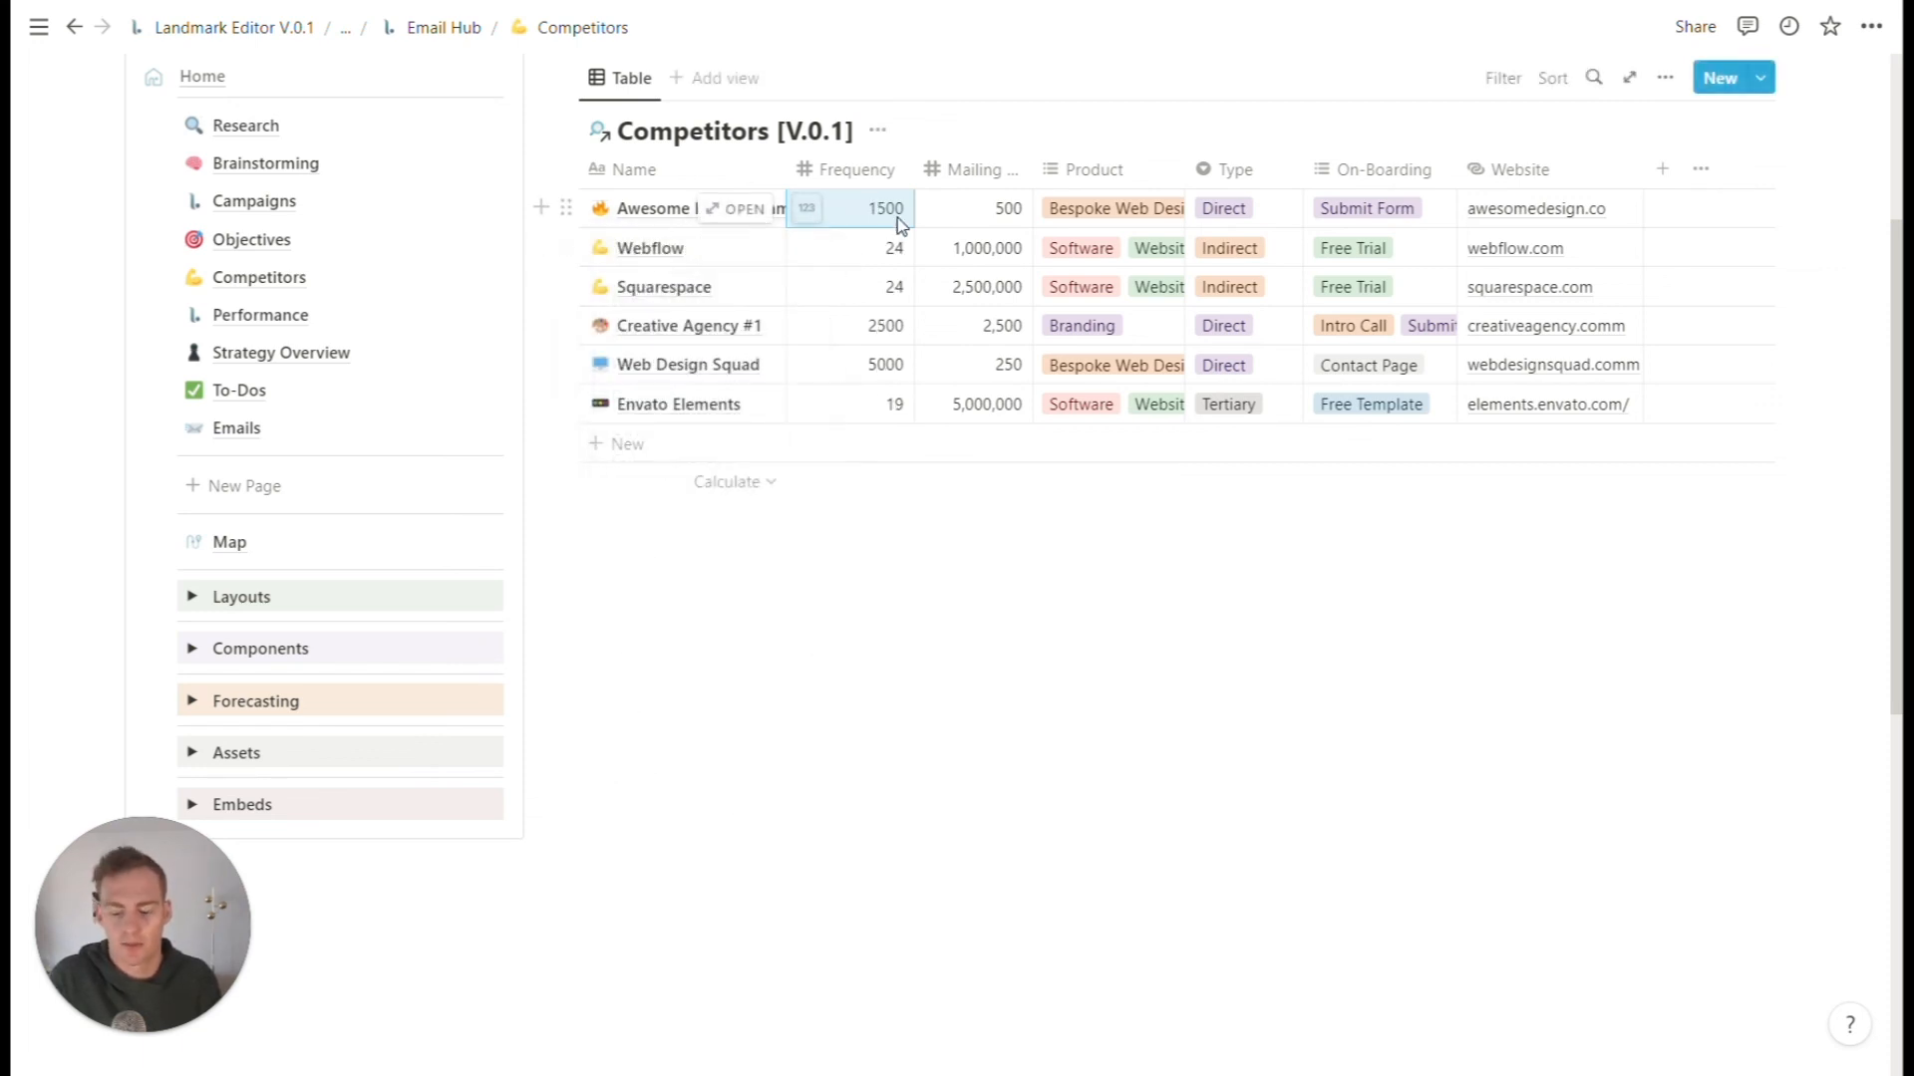
- Fill the Frequency column of the Competitors table with 1, 2, 3, 2, 1 and 1, and slightly widen the Product column
{"action": "type", "text": "1"}
{"action": "key", "text": "Return"}
{"action": "type", "text": "2"}
{"action": "key", "text": "Return"}
{"action": "type", "text": "3"}
{"action": "key", "text": "Return"}
{"action": "type", "text": "2"}
{"action": "key", "text": "Return"}
{"action": "type", "text": "1"}
{"action": "key", "text": "Return"}
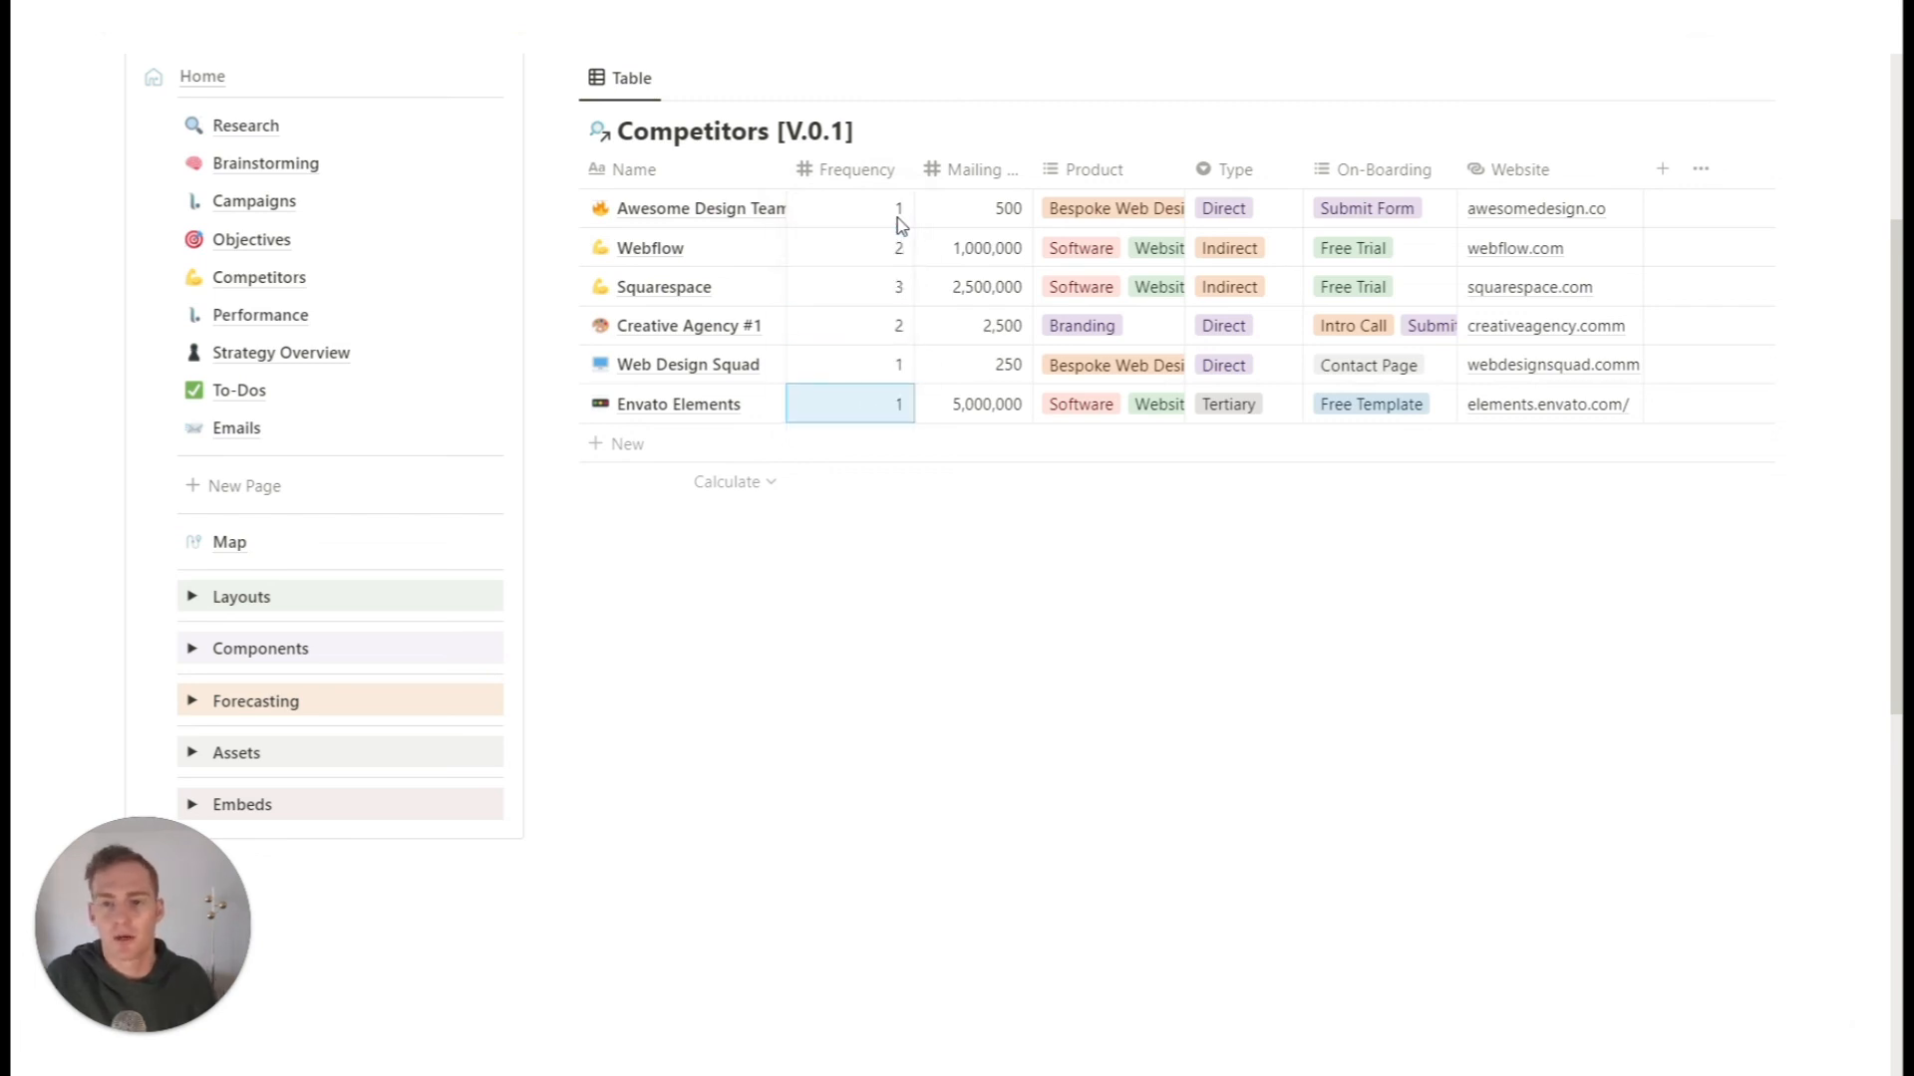
{"action": "left_click_drag", "start_coordinate": [1187, 169], "coordinate": [1214, 170]}
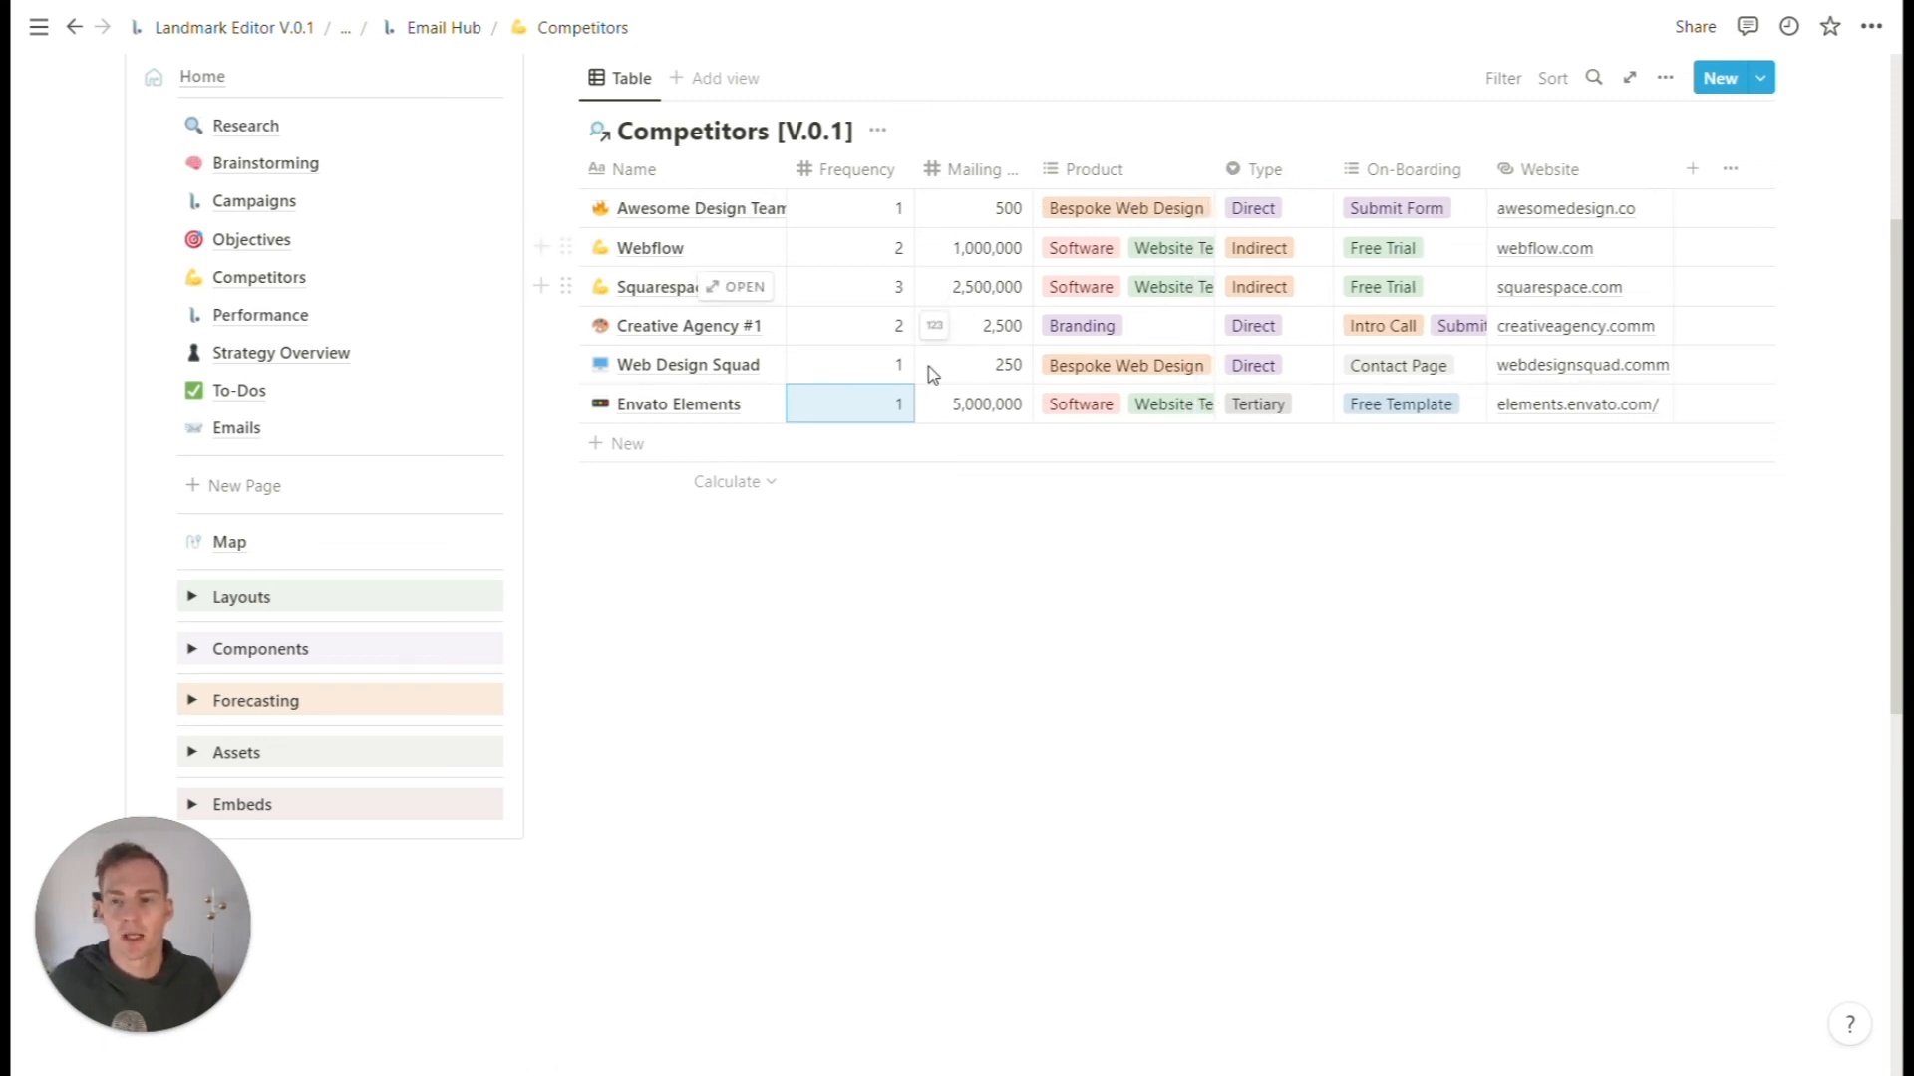
- Open the Performance page and move its link below Emails in the navigation list
{"action": "scroll", "coordinate": [997, 339], "scroll_direction": "up", "scroll_amount": 1}
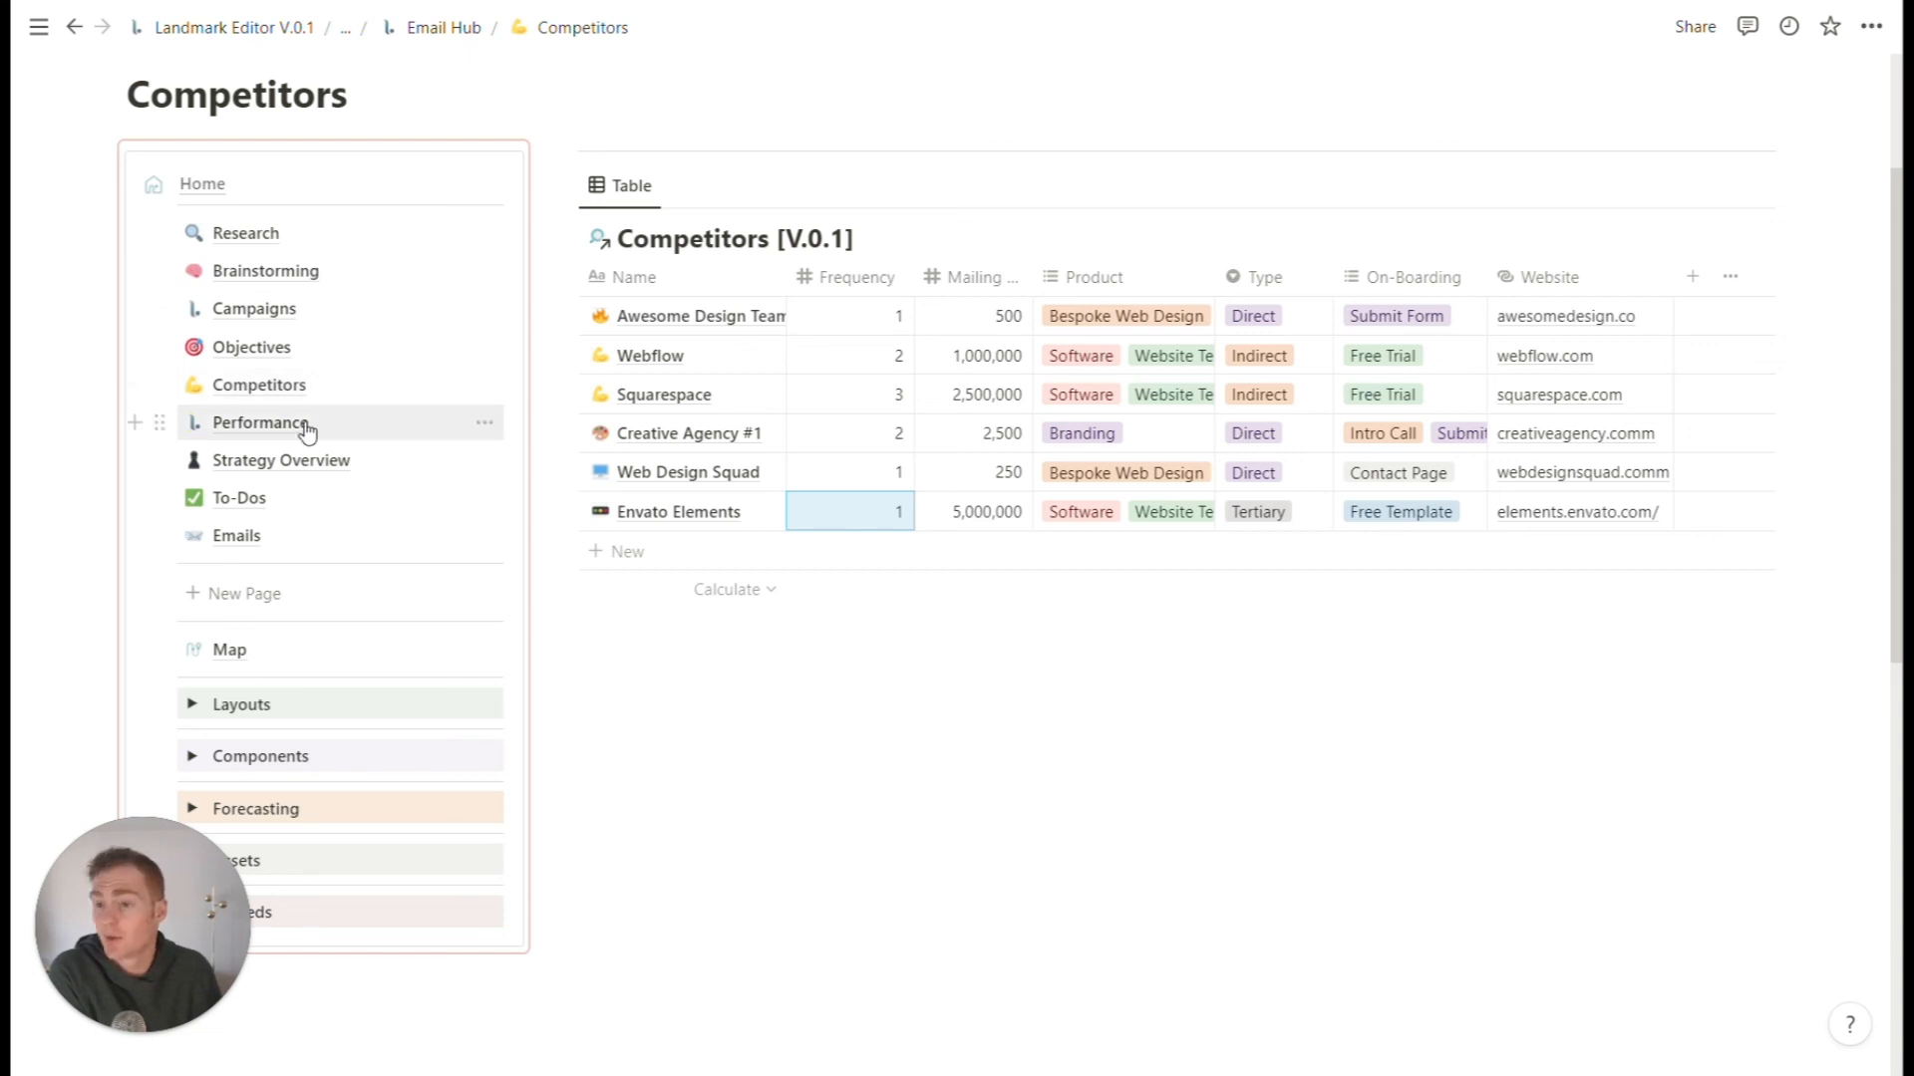
{"action": "left_click", "coordinate": [261, 423]}
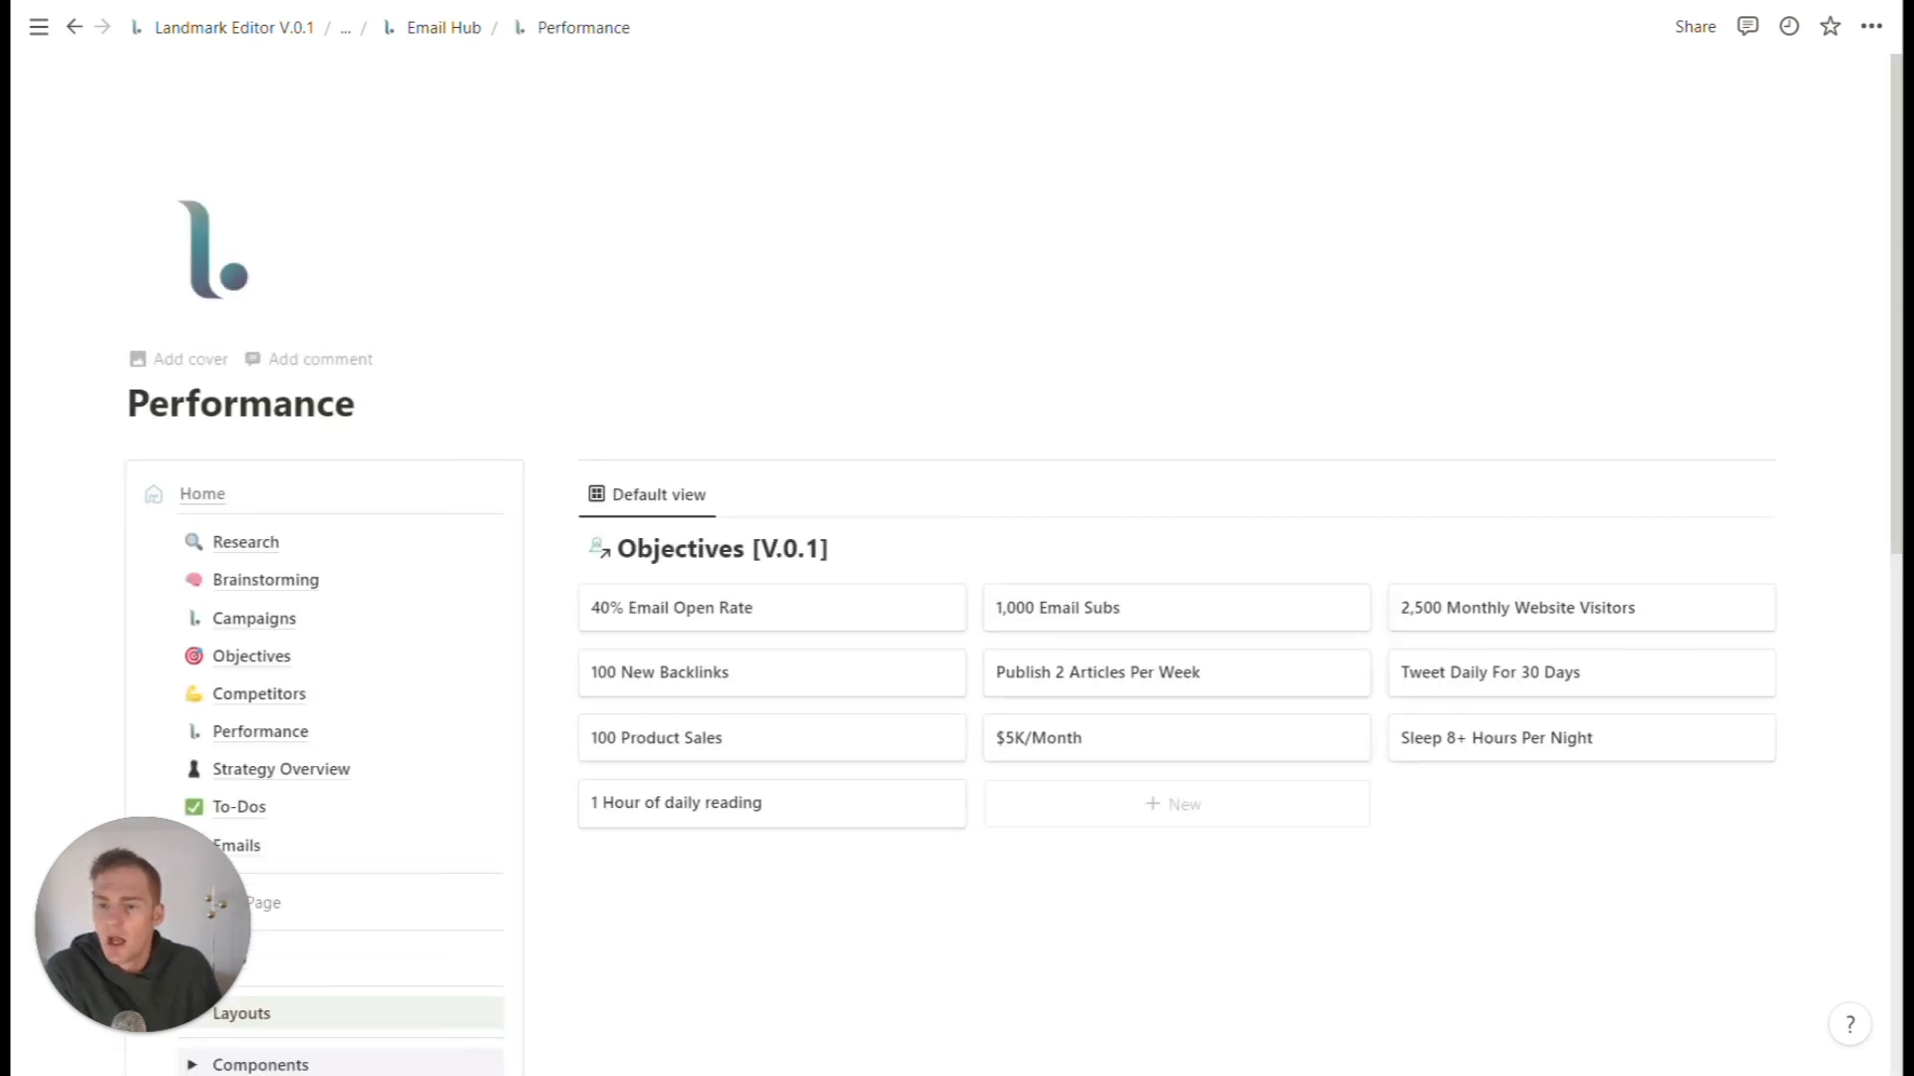
{"action": "scroll", "coordinate": [249, 479], "scroll_direction": "down", "scroll_amount": 1}
{"action": "left_click_drag", "start_coordinate": [159, 515], "coordinate": [218, 654]}
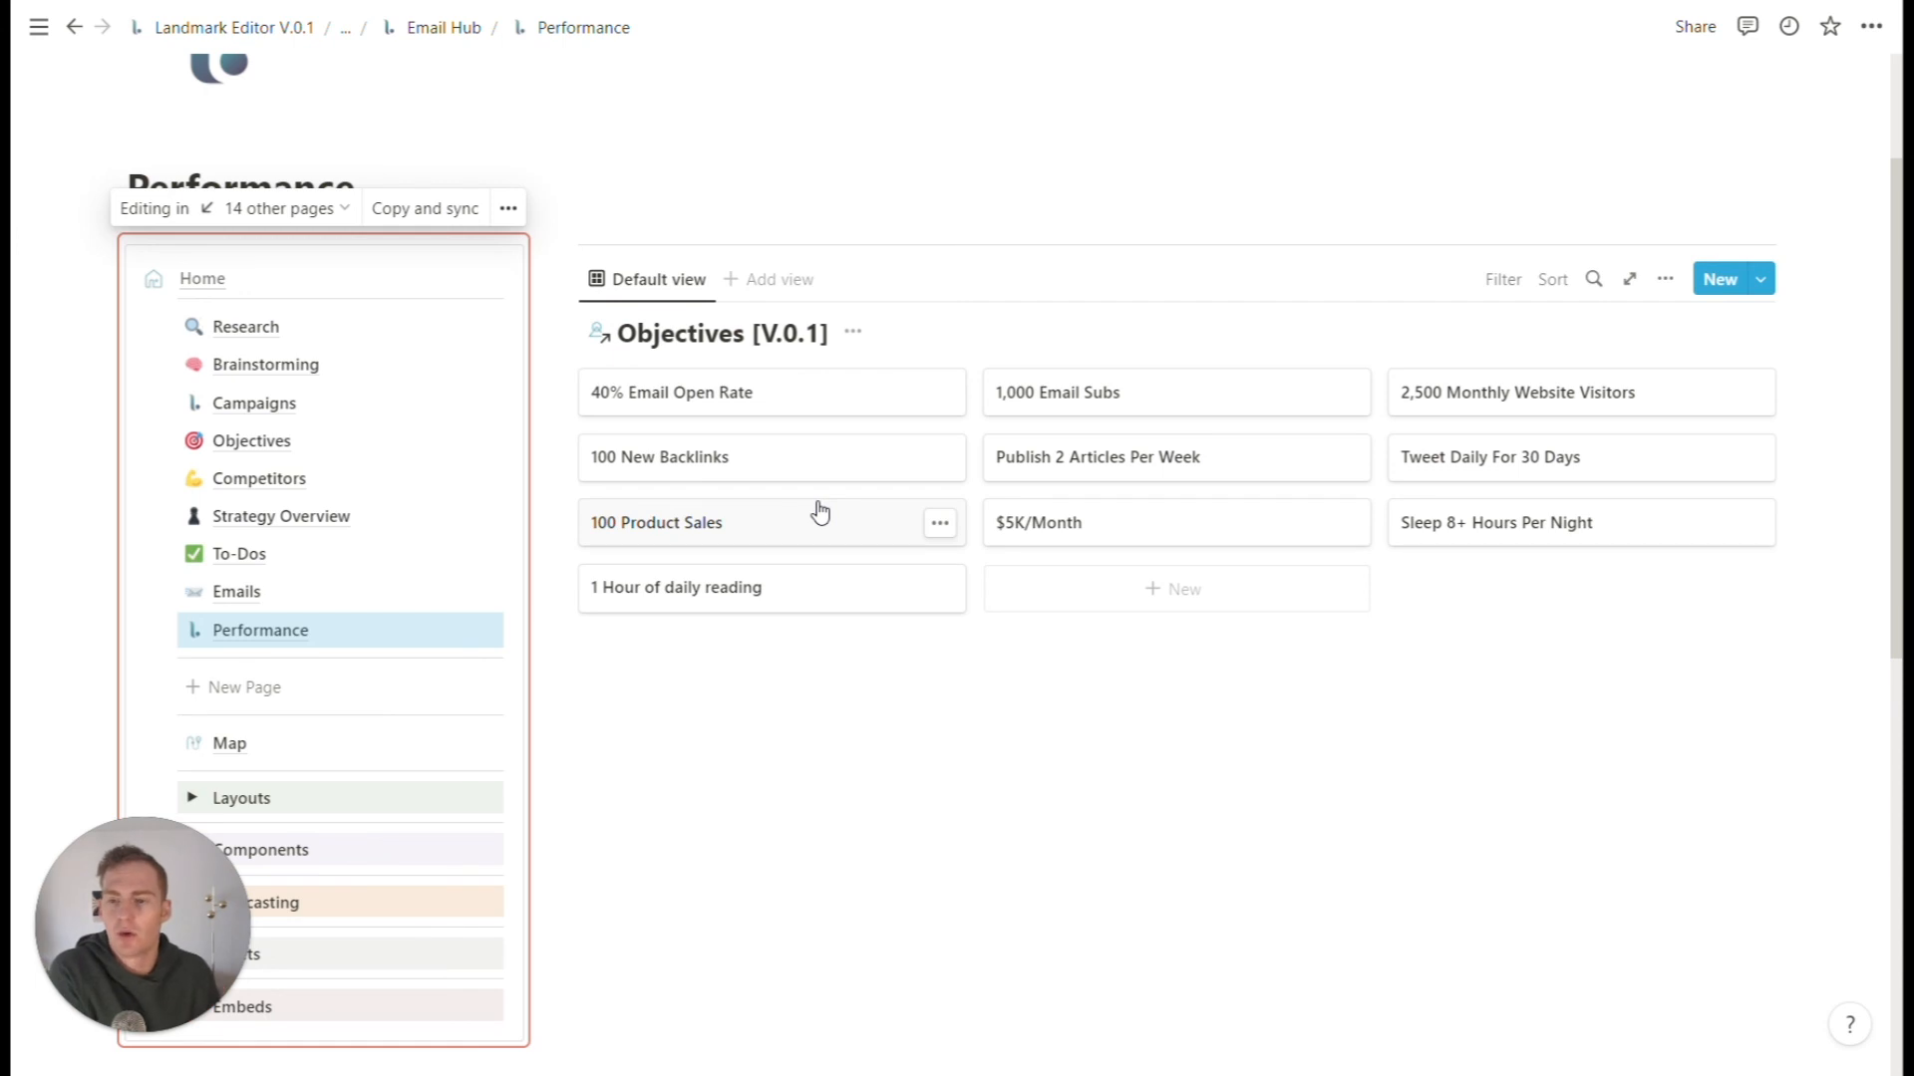
- Look over the Emails page, and examine the Actions priority board on the To-Dos page
{"action": "left_click", "coordinate": [250, 595]}
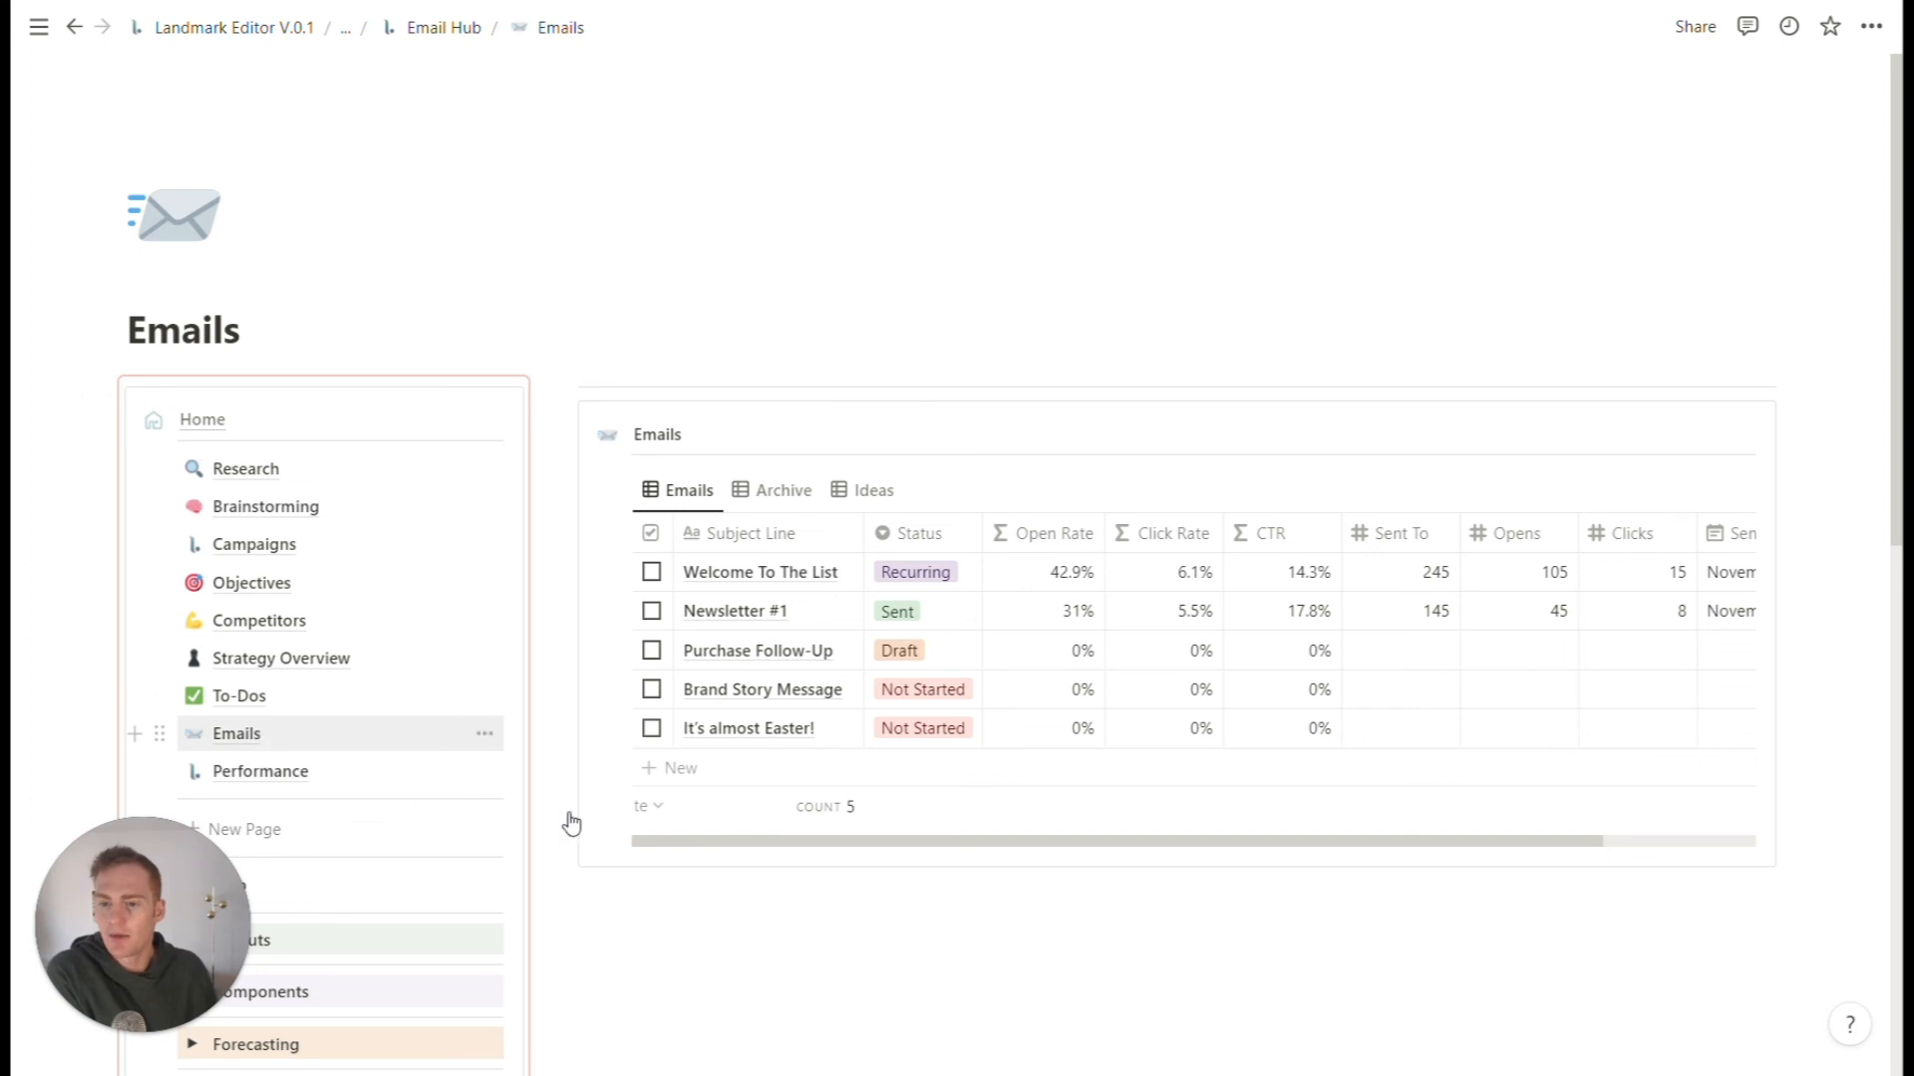
{"action": "left_click", "coordinate": [244, 696]}
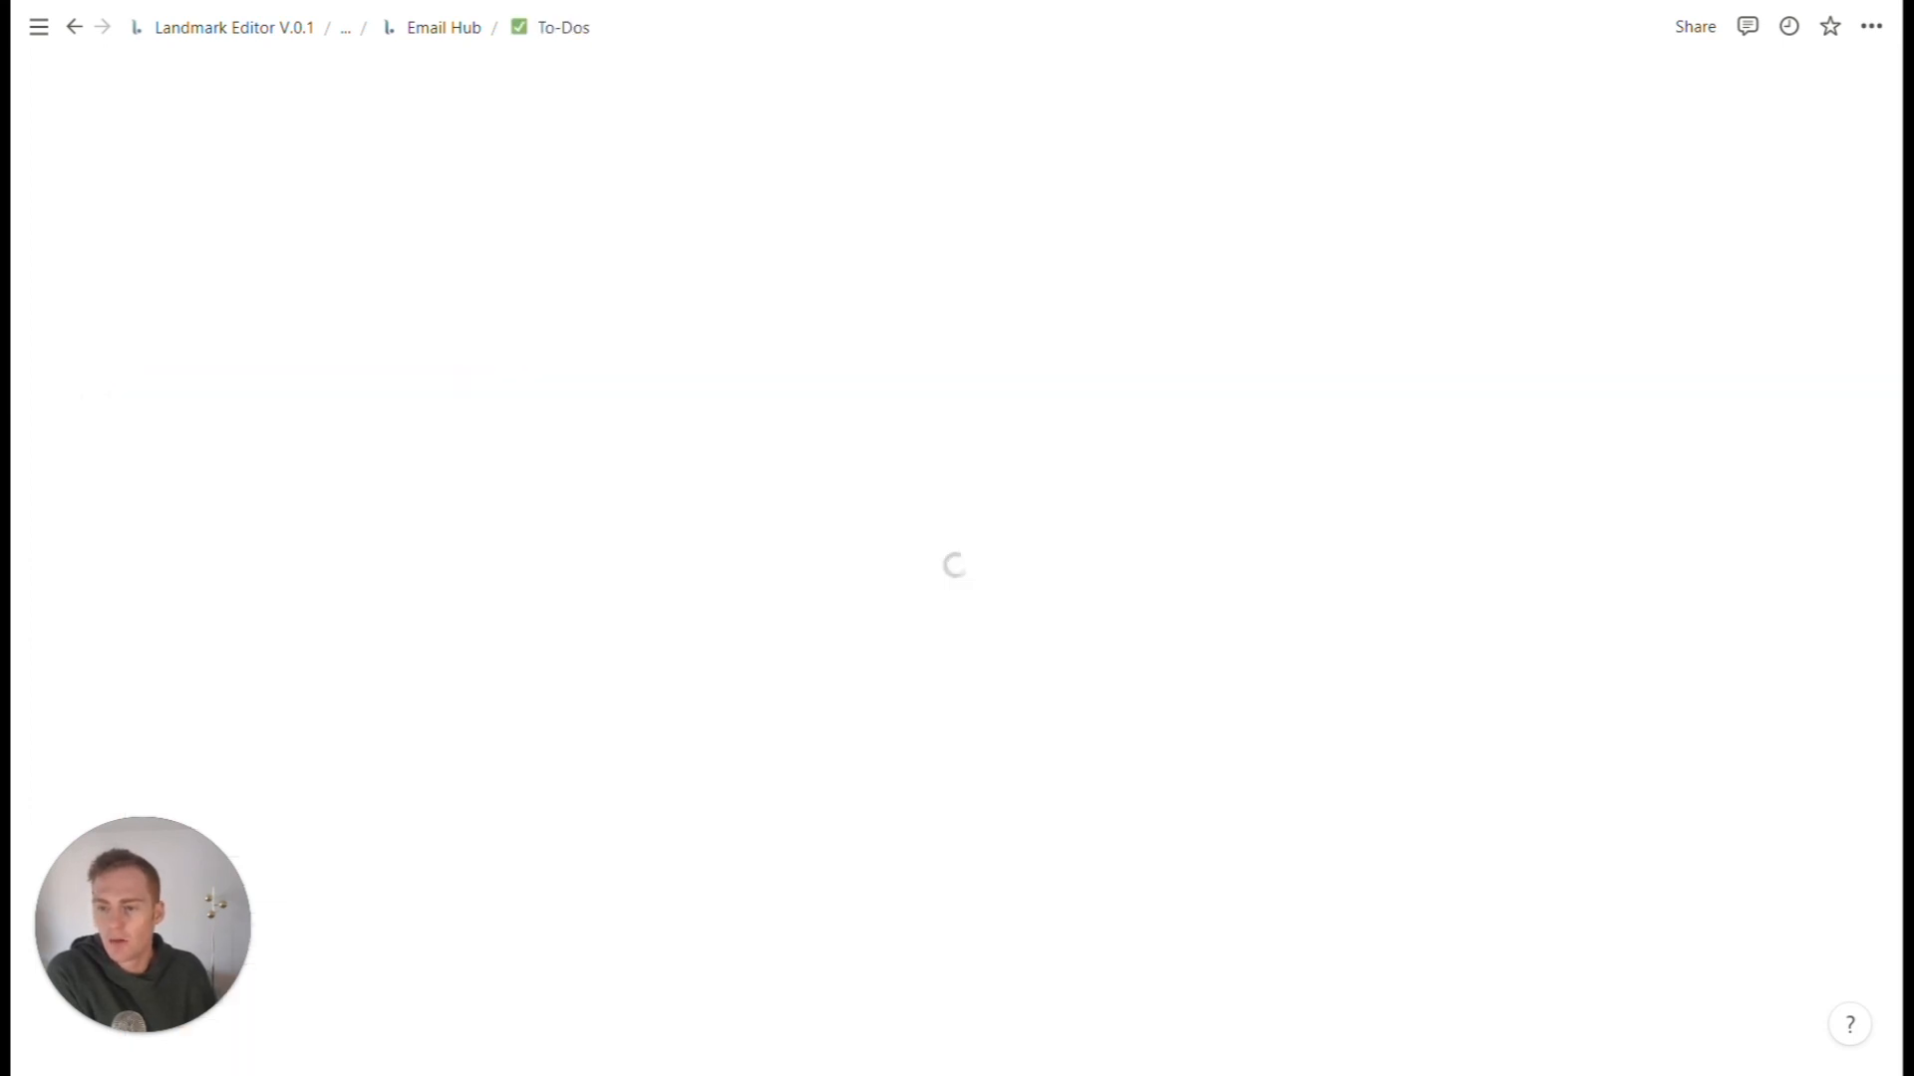
{"action": "scroll", "coordinate": [957, 559], "scroll_direction": "down", "scroll_amount": 5}
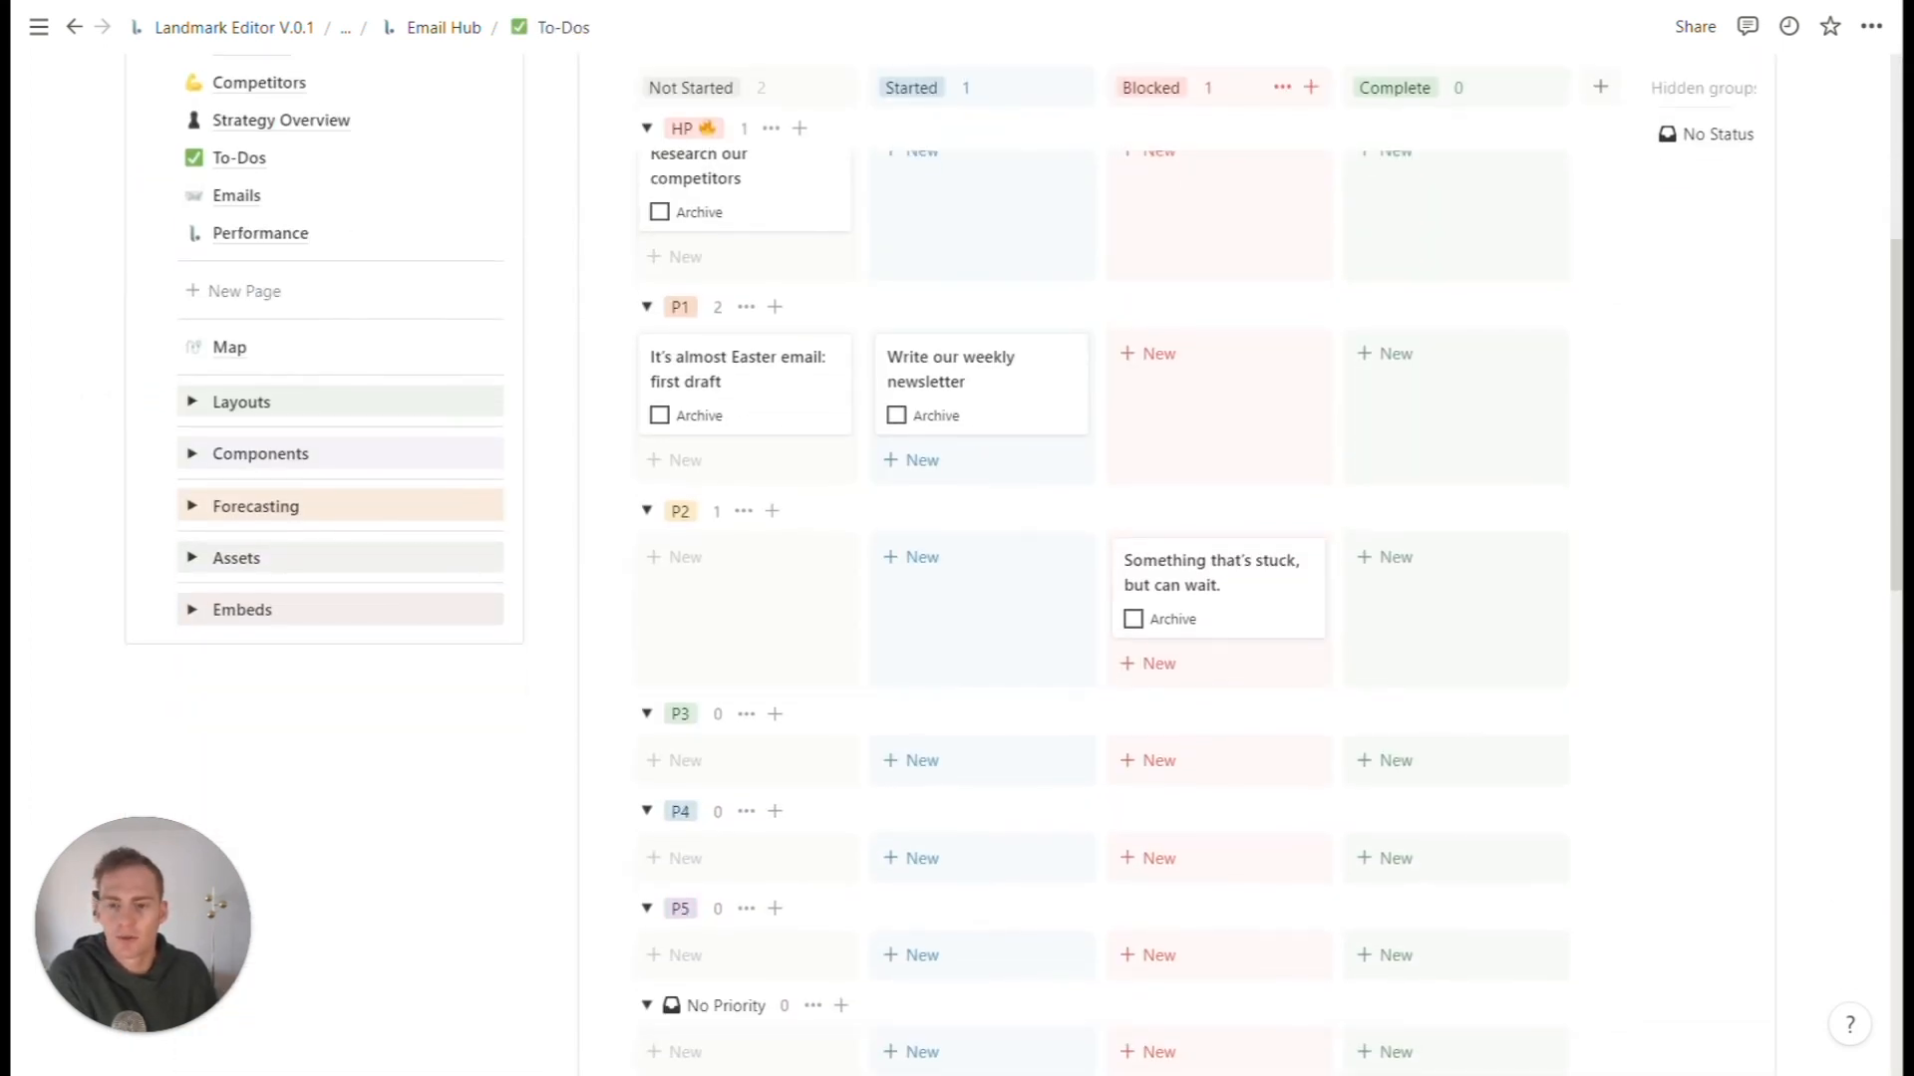
{"action": "scroll", "coordinate": [957, 558], "scroll_direction": "up", "scroll_amount": 2}
{"action": "scroll", "coordinate": [329, 598], "scroll_direction": "up", "scroll_amount": 1}
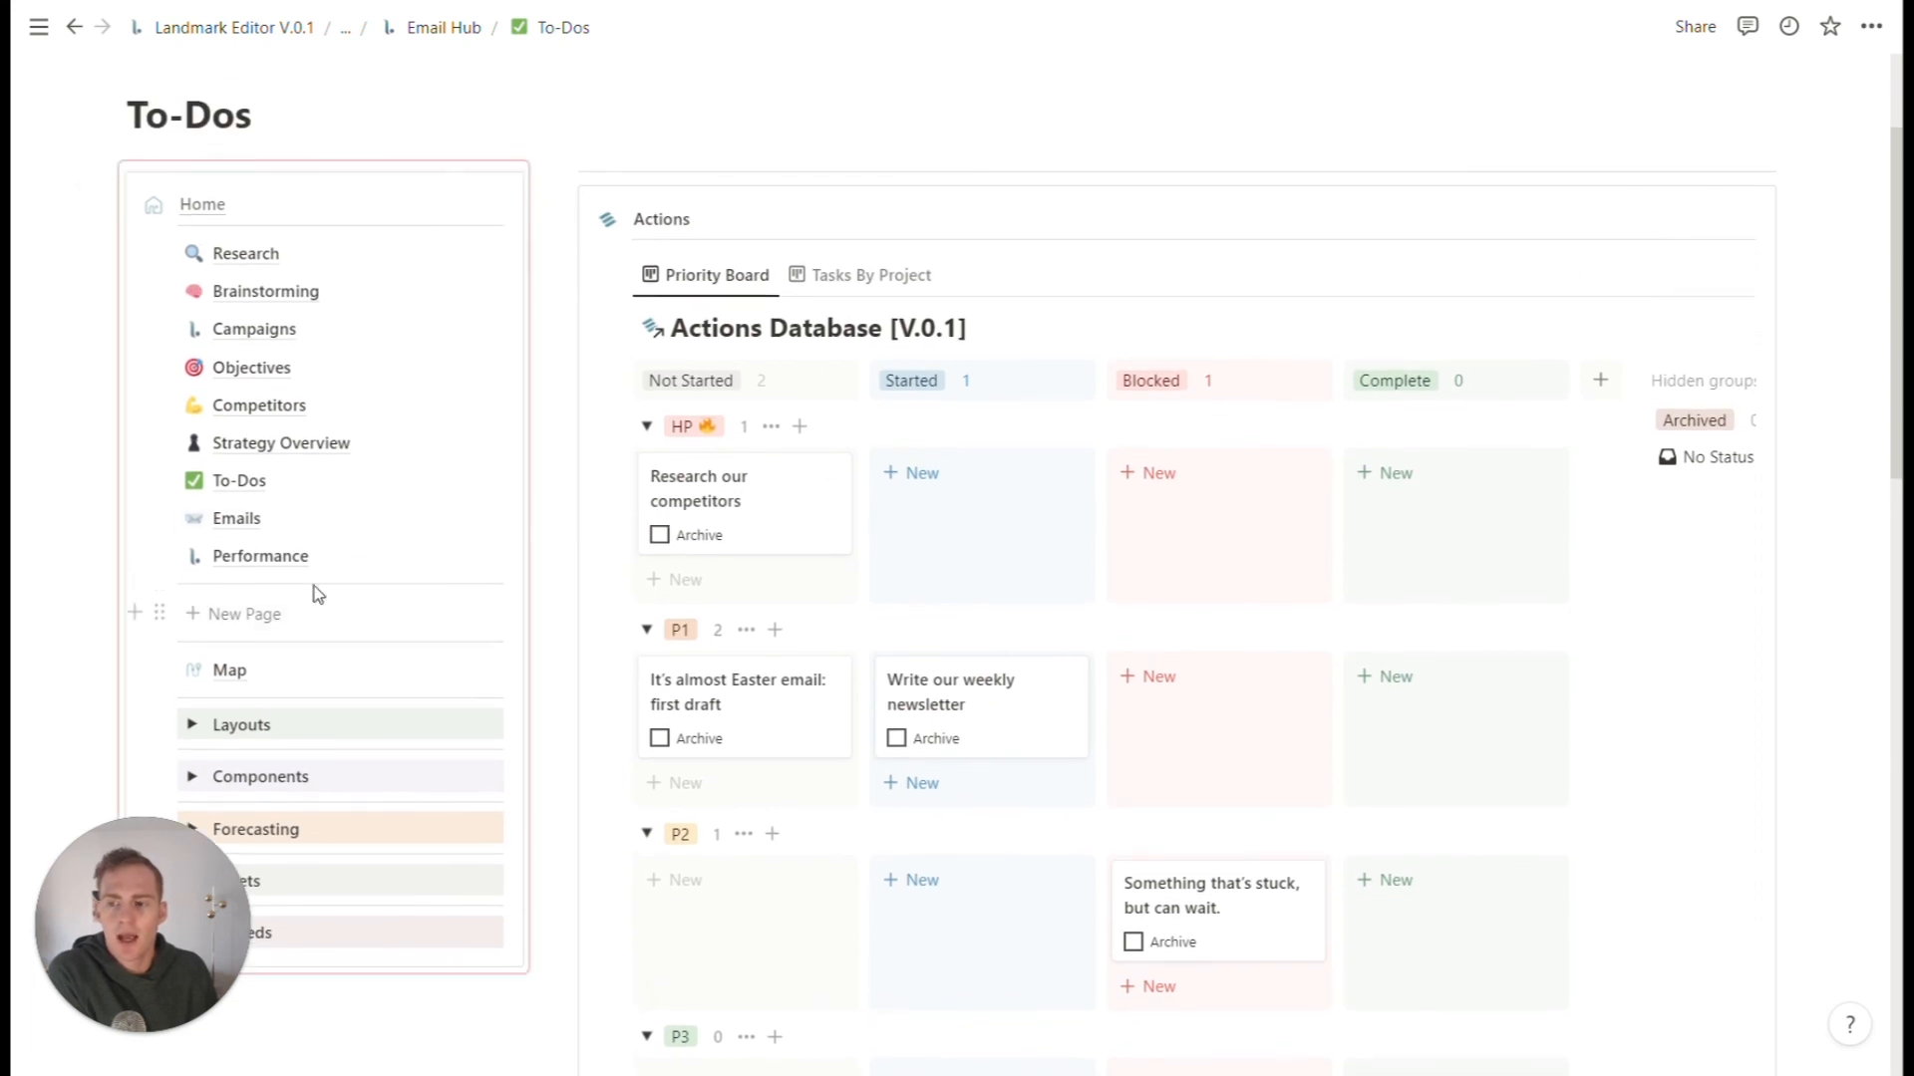
{"action": "scroll", "coordinate": [324, 654], "scroll_direction": "up", "scroll_amount": 1}
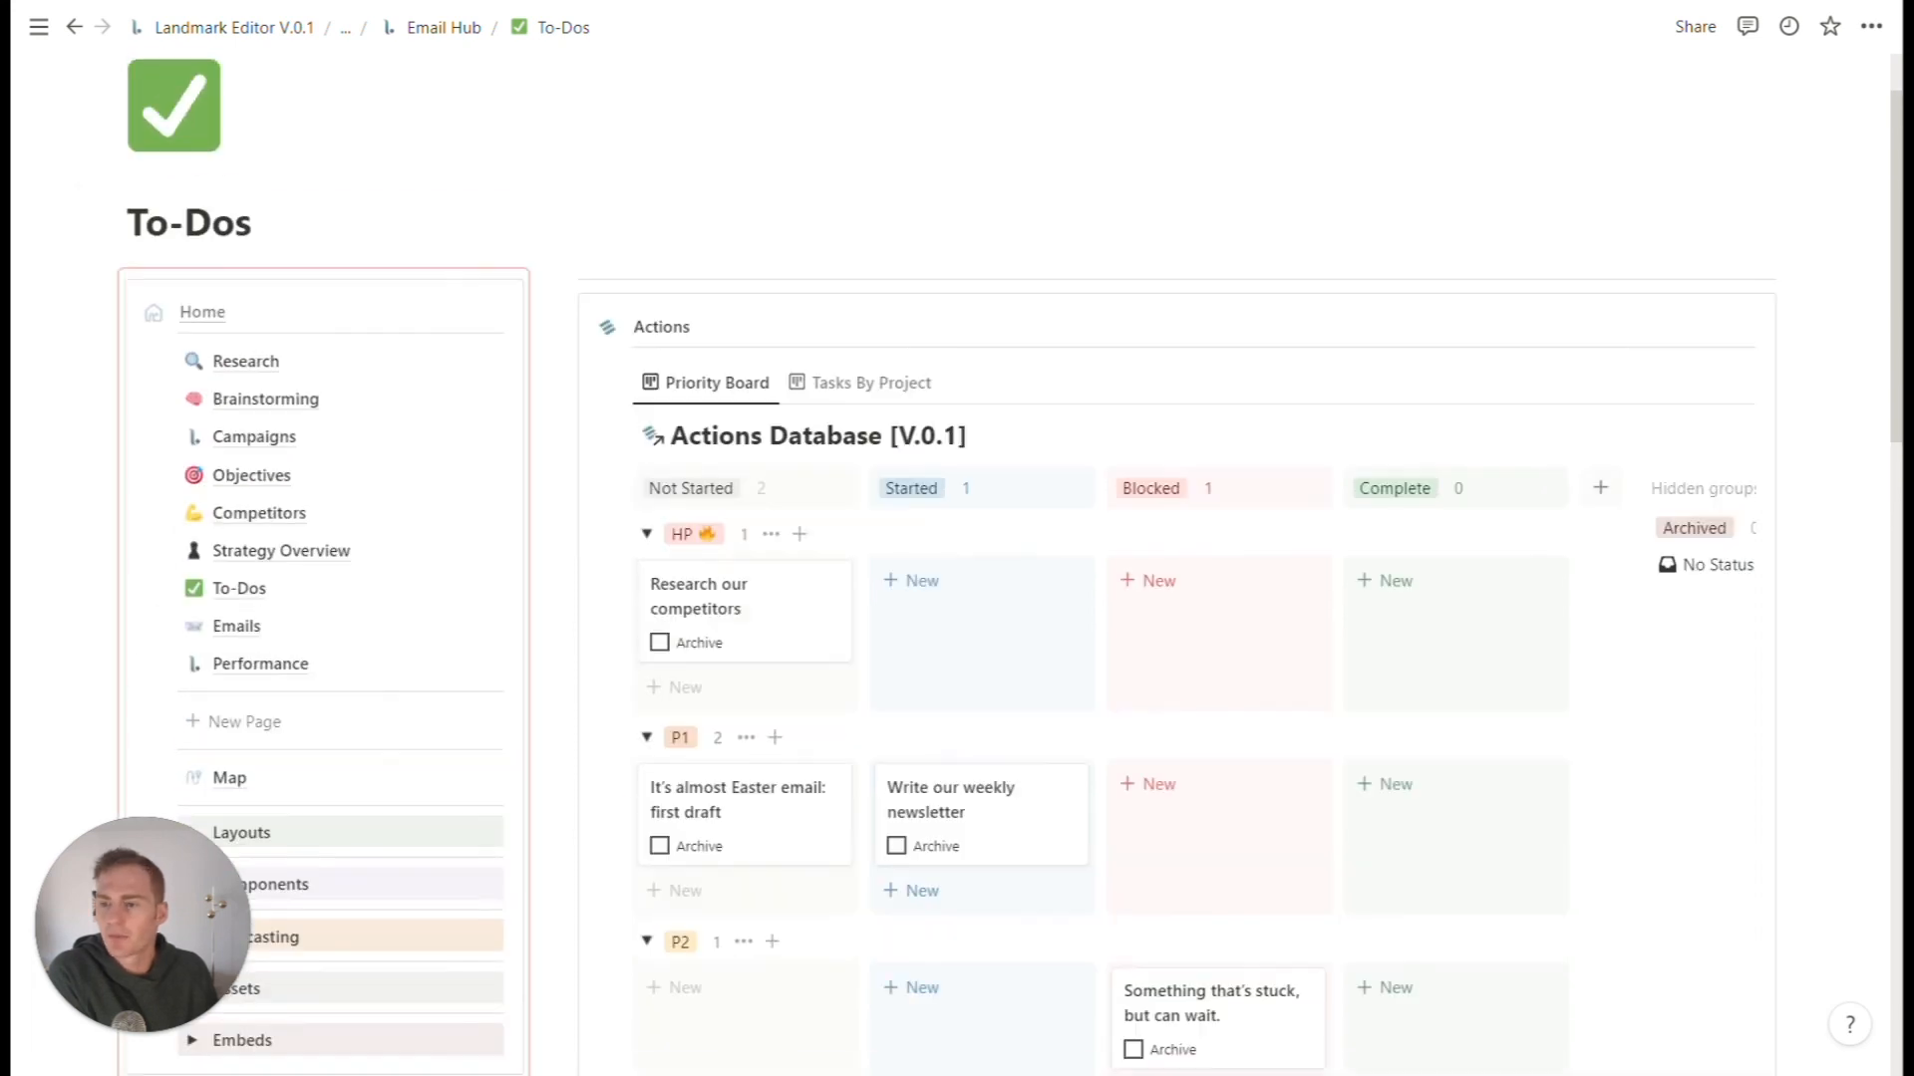
- Return to the Email Hub home page and compare the Key Pages plan with the navigation list
{"action": "left_click", "coordinate": [202, 312]}
{"action": "scroll", "coordinate": [957, 558], "scroll_direction": "down", "scroll_amount": 5}
{"action": "scroll", "coordinate": [956, 558], "scroll_direction": "up", "scroll_amount": 1}
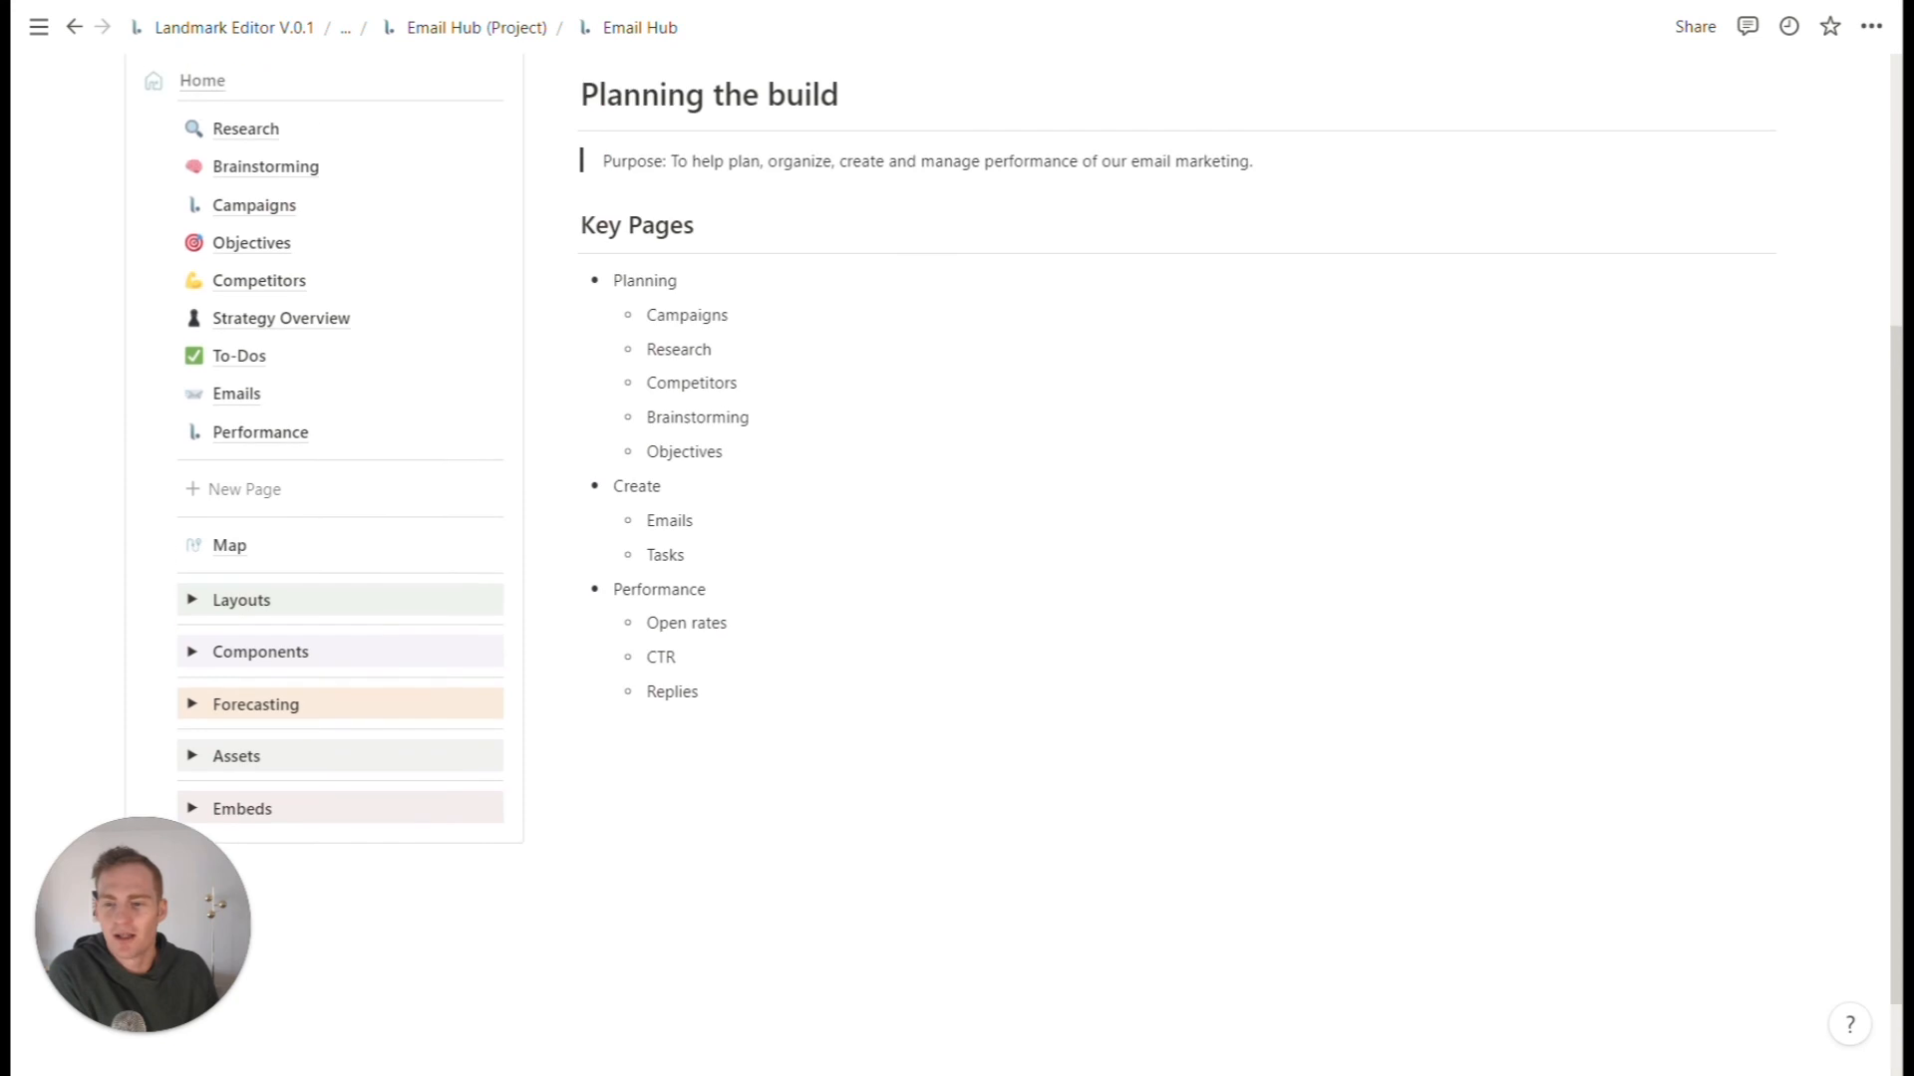
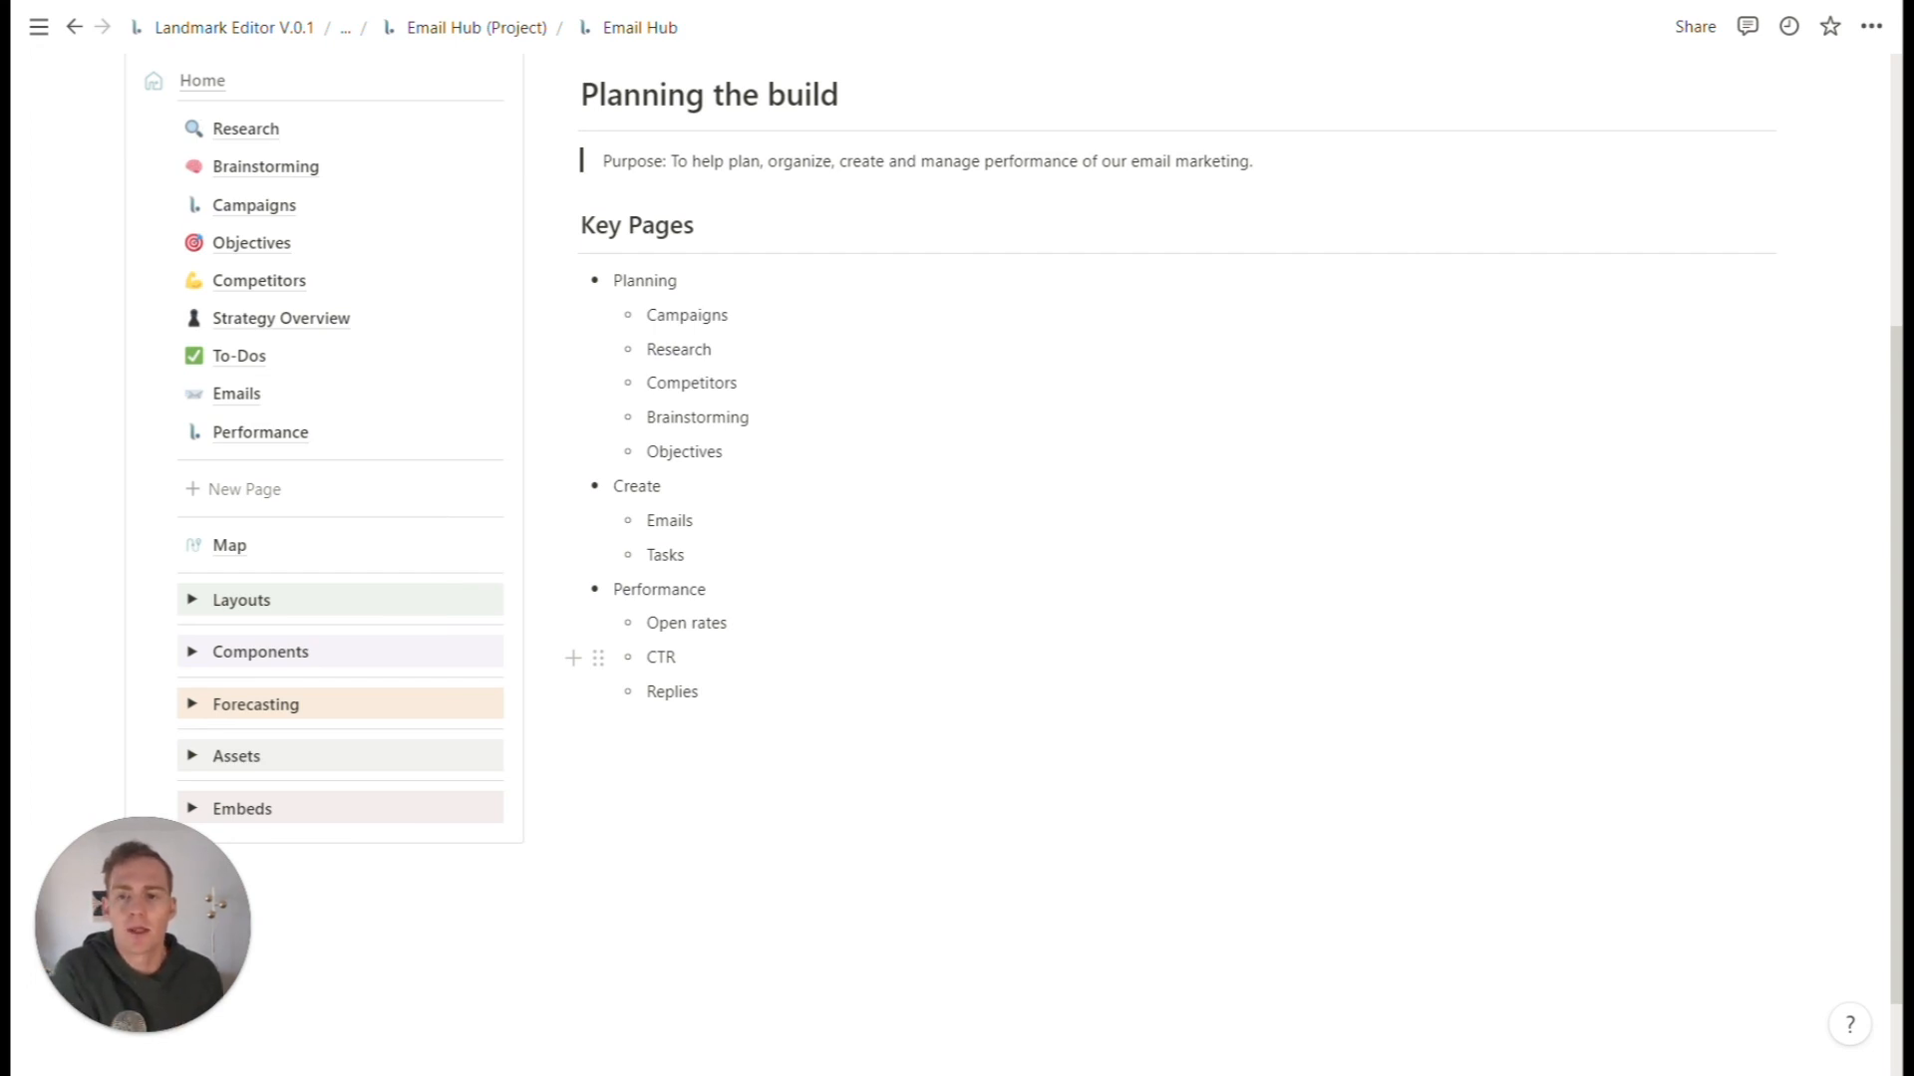
{"action": "scroll", "coordinate": [657, 555], "scroll_direction": "up", "scroll_amount": 2}
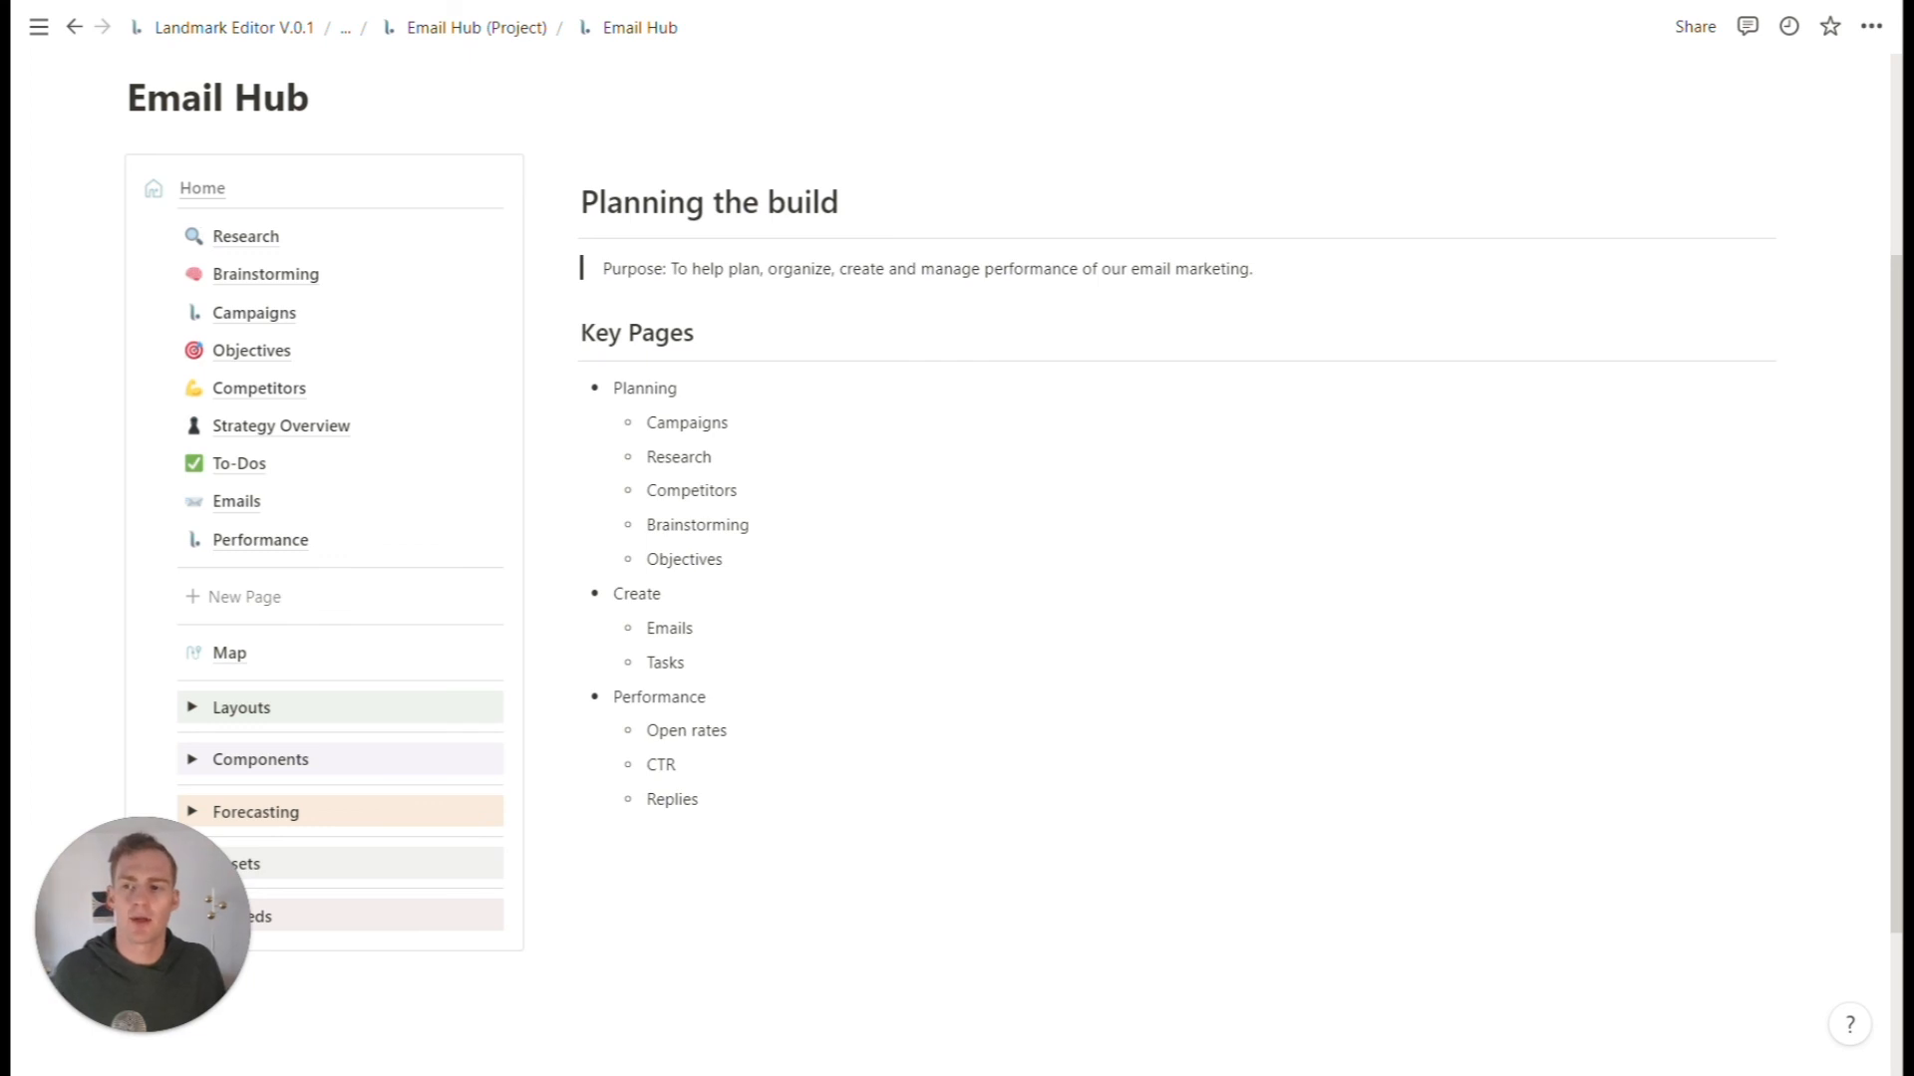
- Examine the Research, Brainstorming, Objectives and To-Dos pages one after another
{"action": "left_click", "coordinate": [256, 243]}
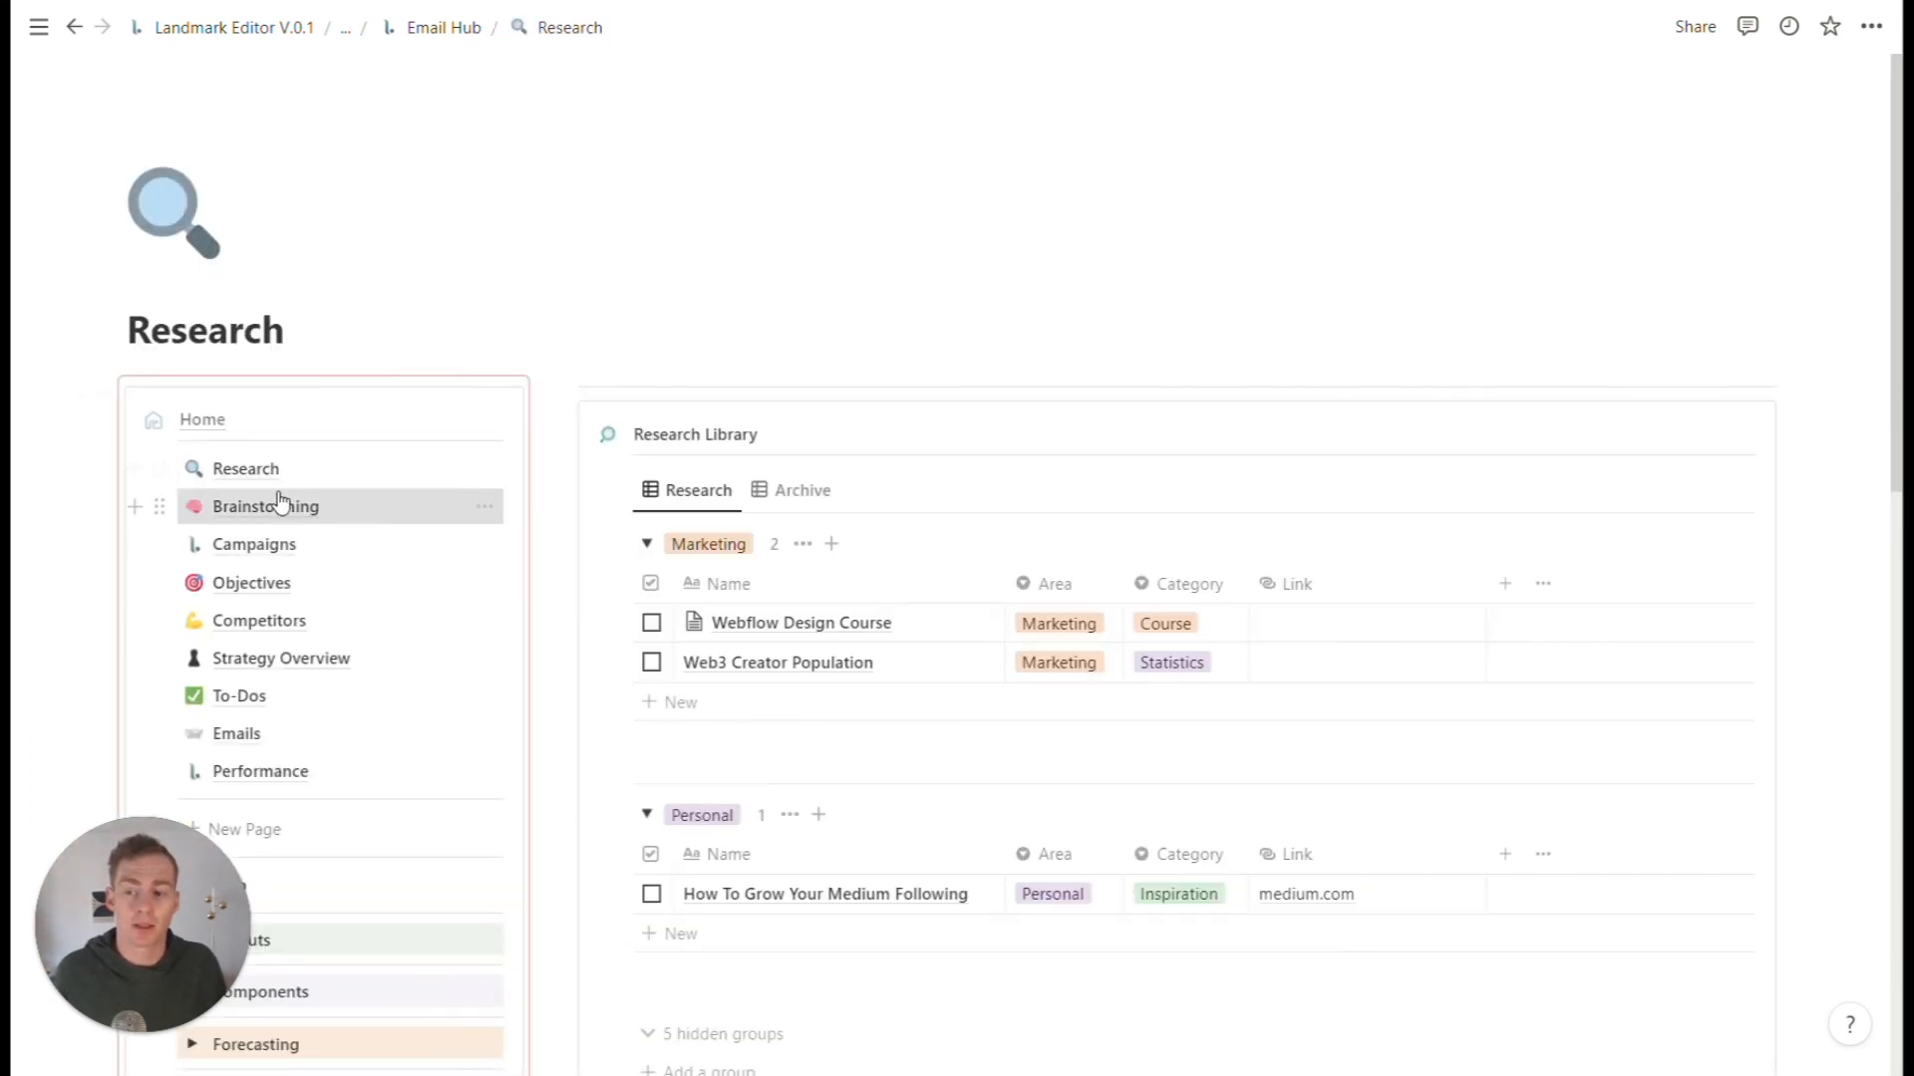
{"action": "left_click", "coordinate": [281, 503]}
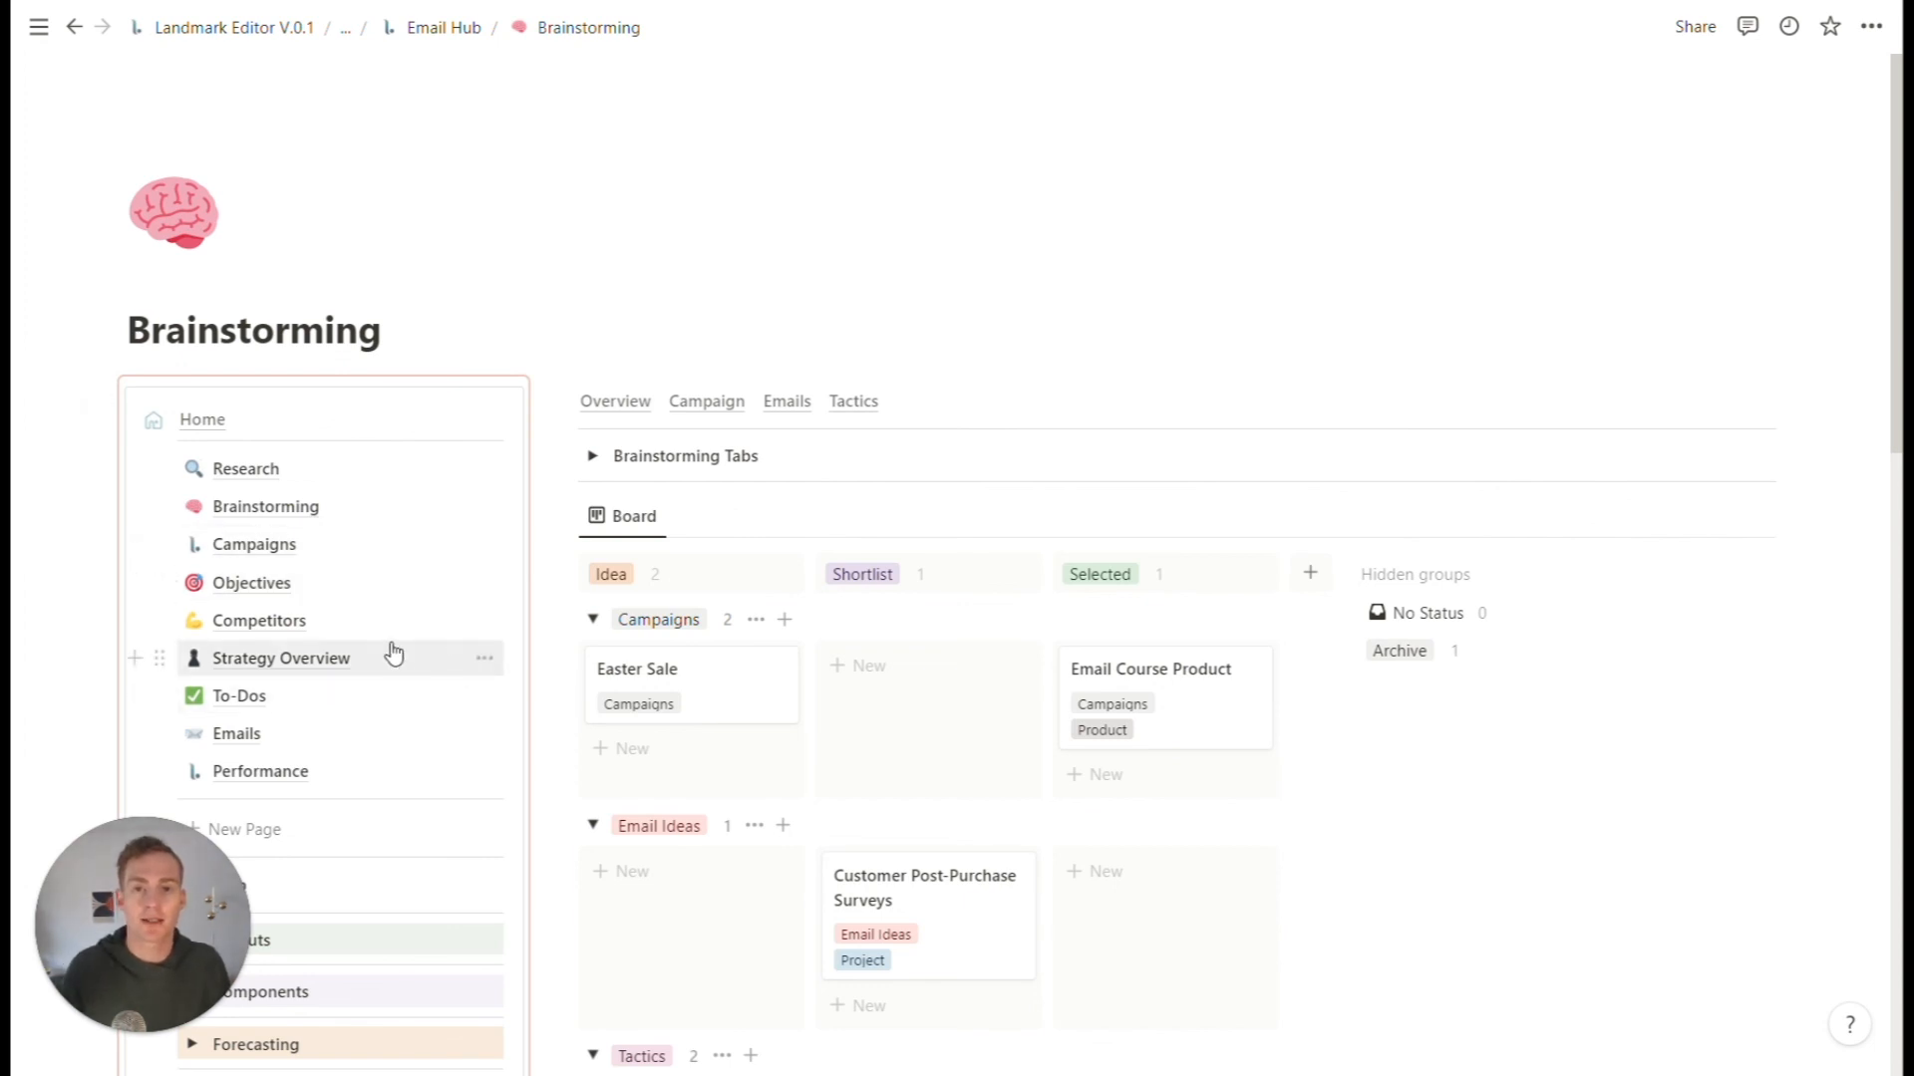
{"action": "left_click", "coordinate": [255, 582]}
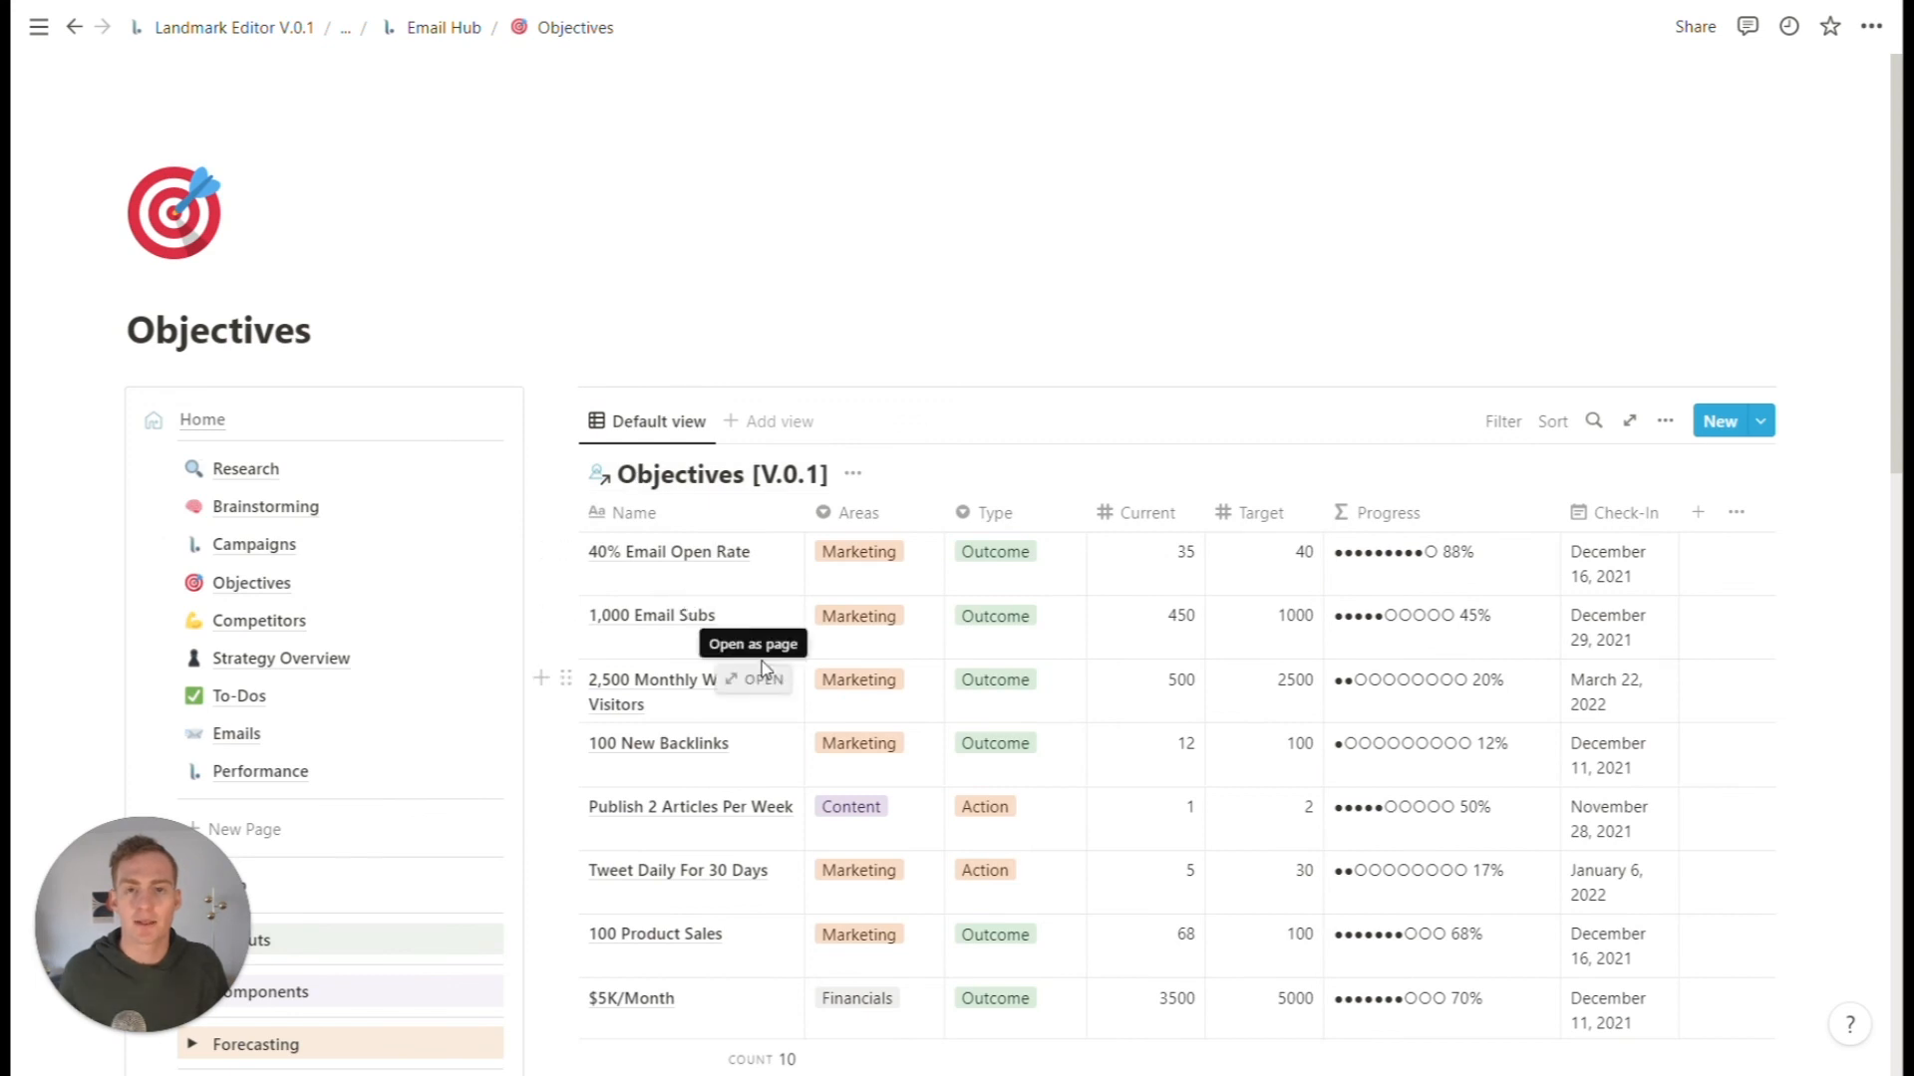
{"action": "scroll", "coordinate": [767, 678], "scroll_direction": "down", "scroll_amount": 3}
{"action": "scroll", "coordinate": [767, 676], "scroll_direction": "up", "scroll_amount": 1}
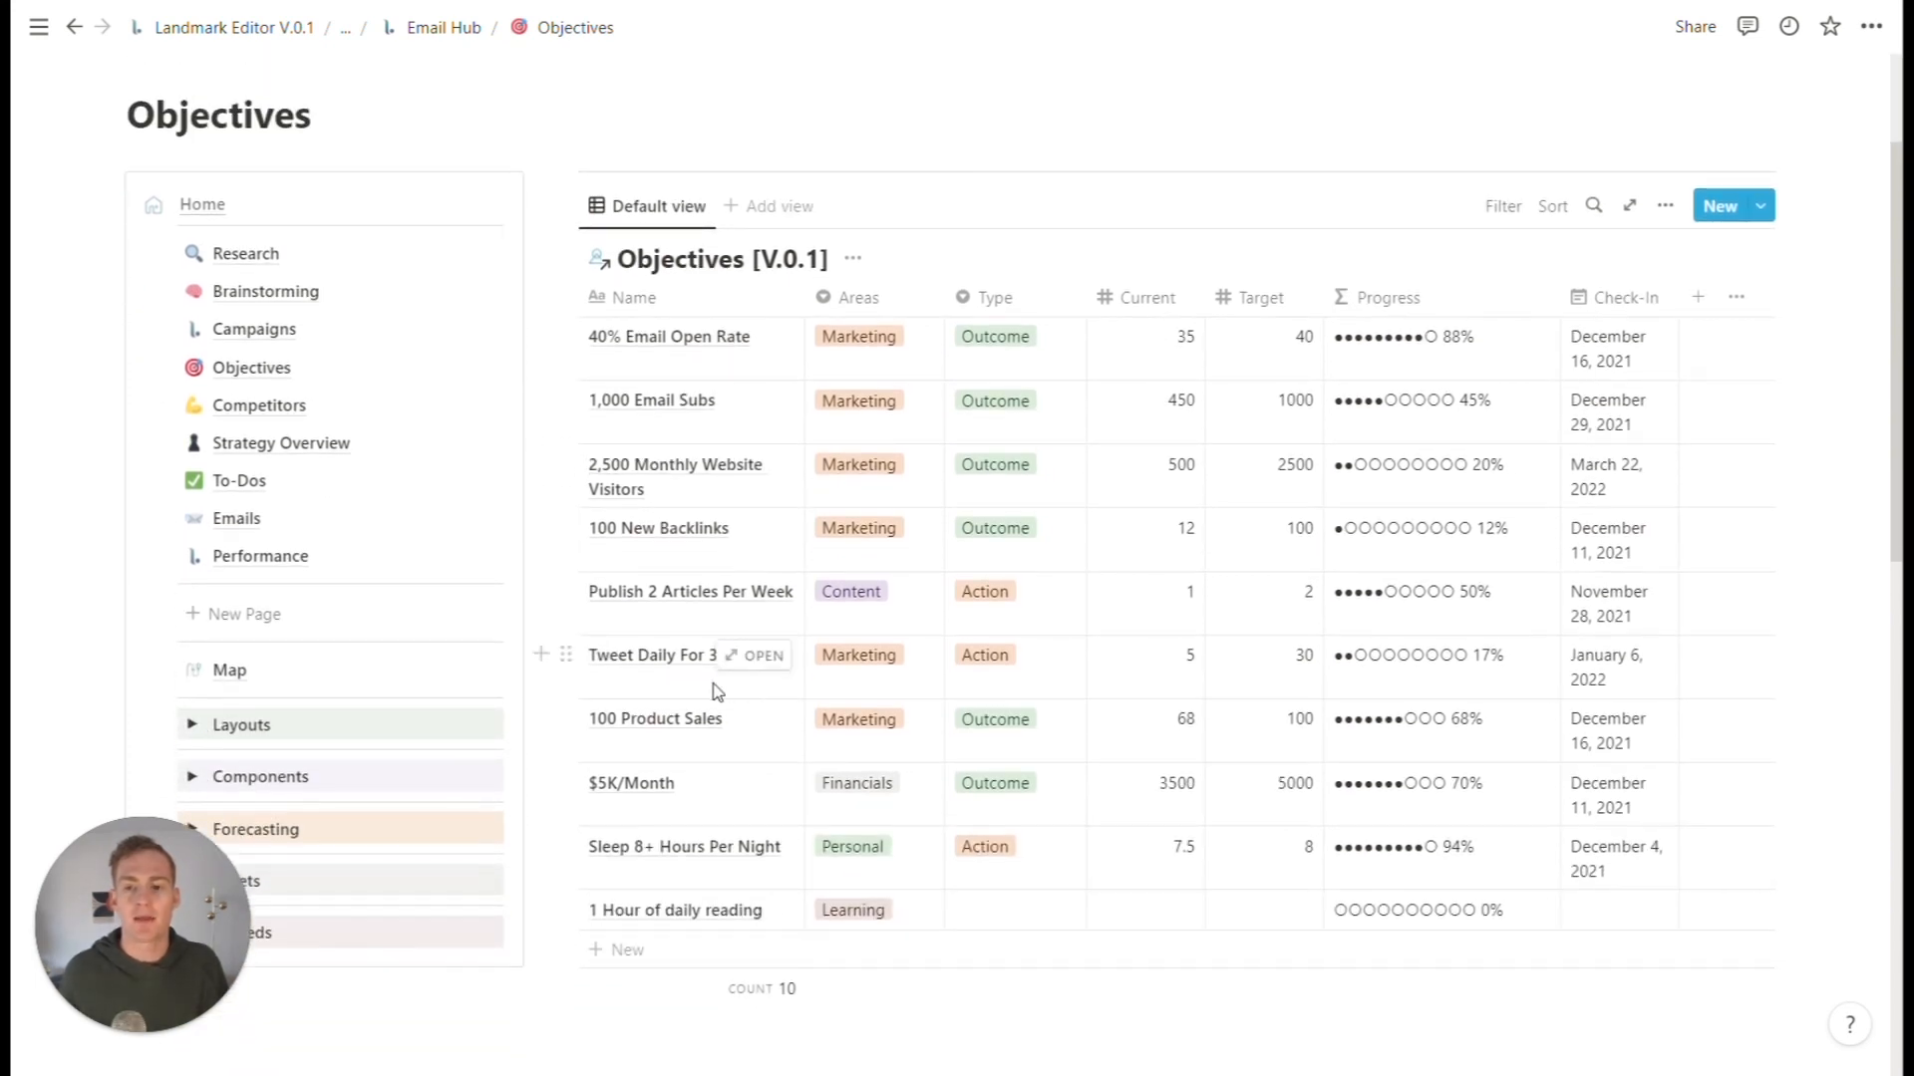
{"action": "left_click", "coordinate": [255, 483]}
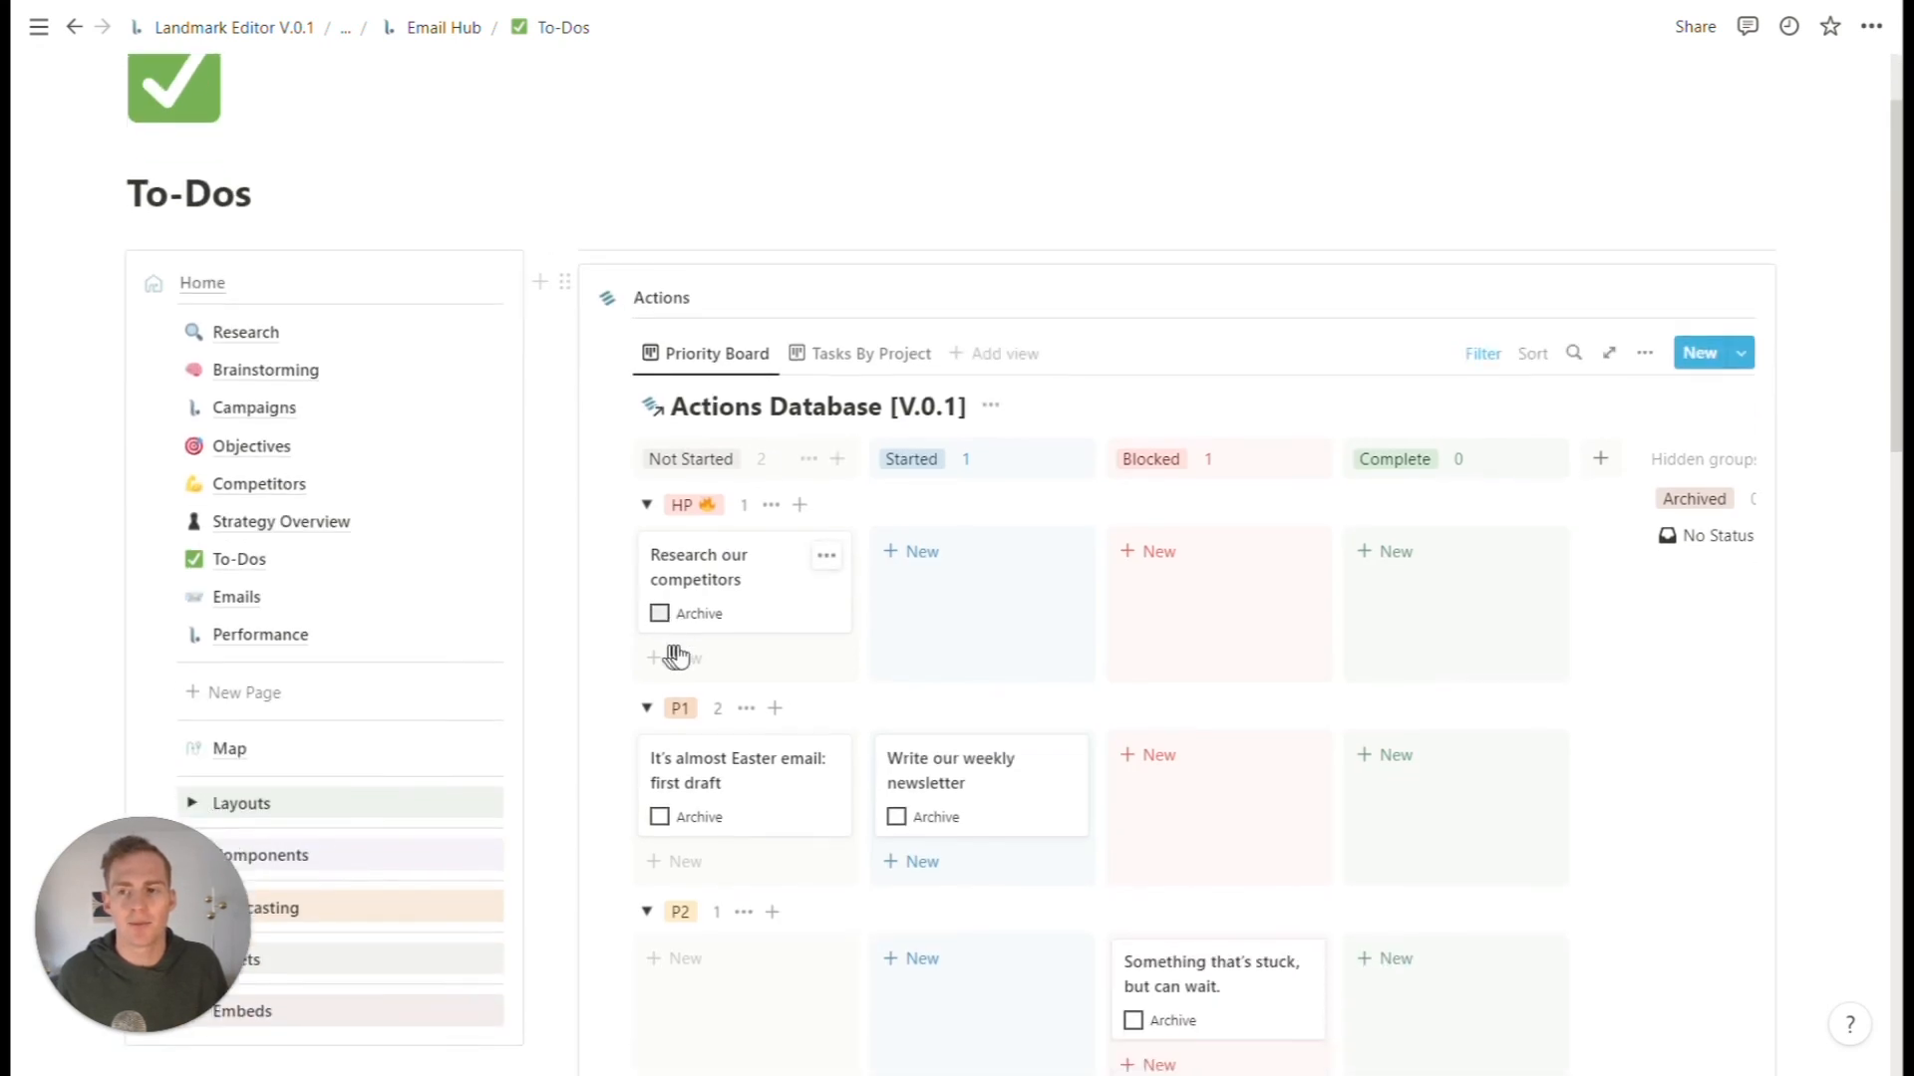
{"action": "scroll", "coordinate": [997, 598], "scroll_direction": "down", "scroll_amount": 2}
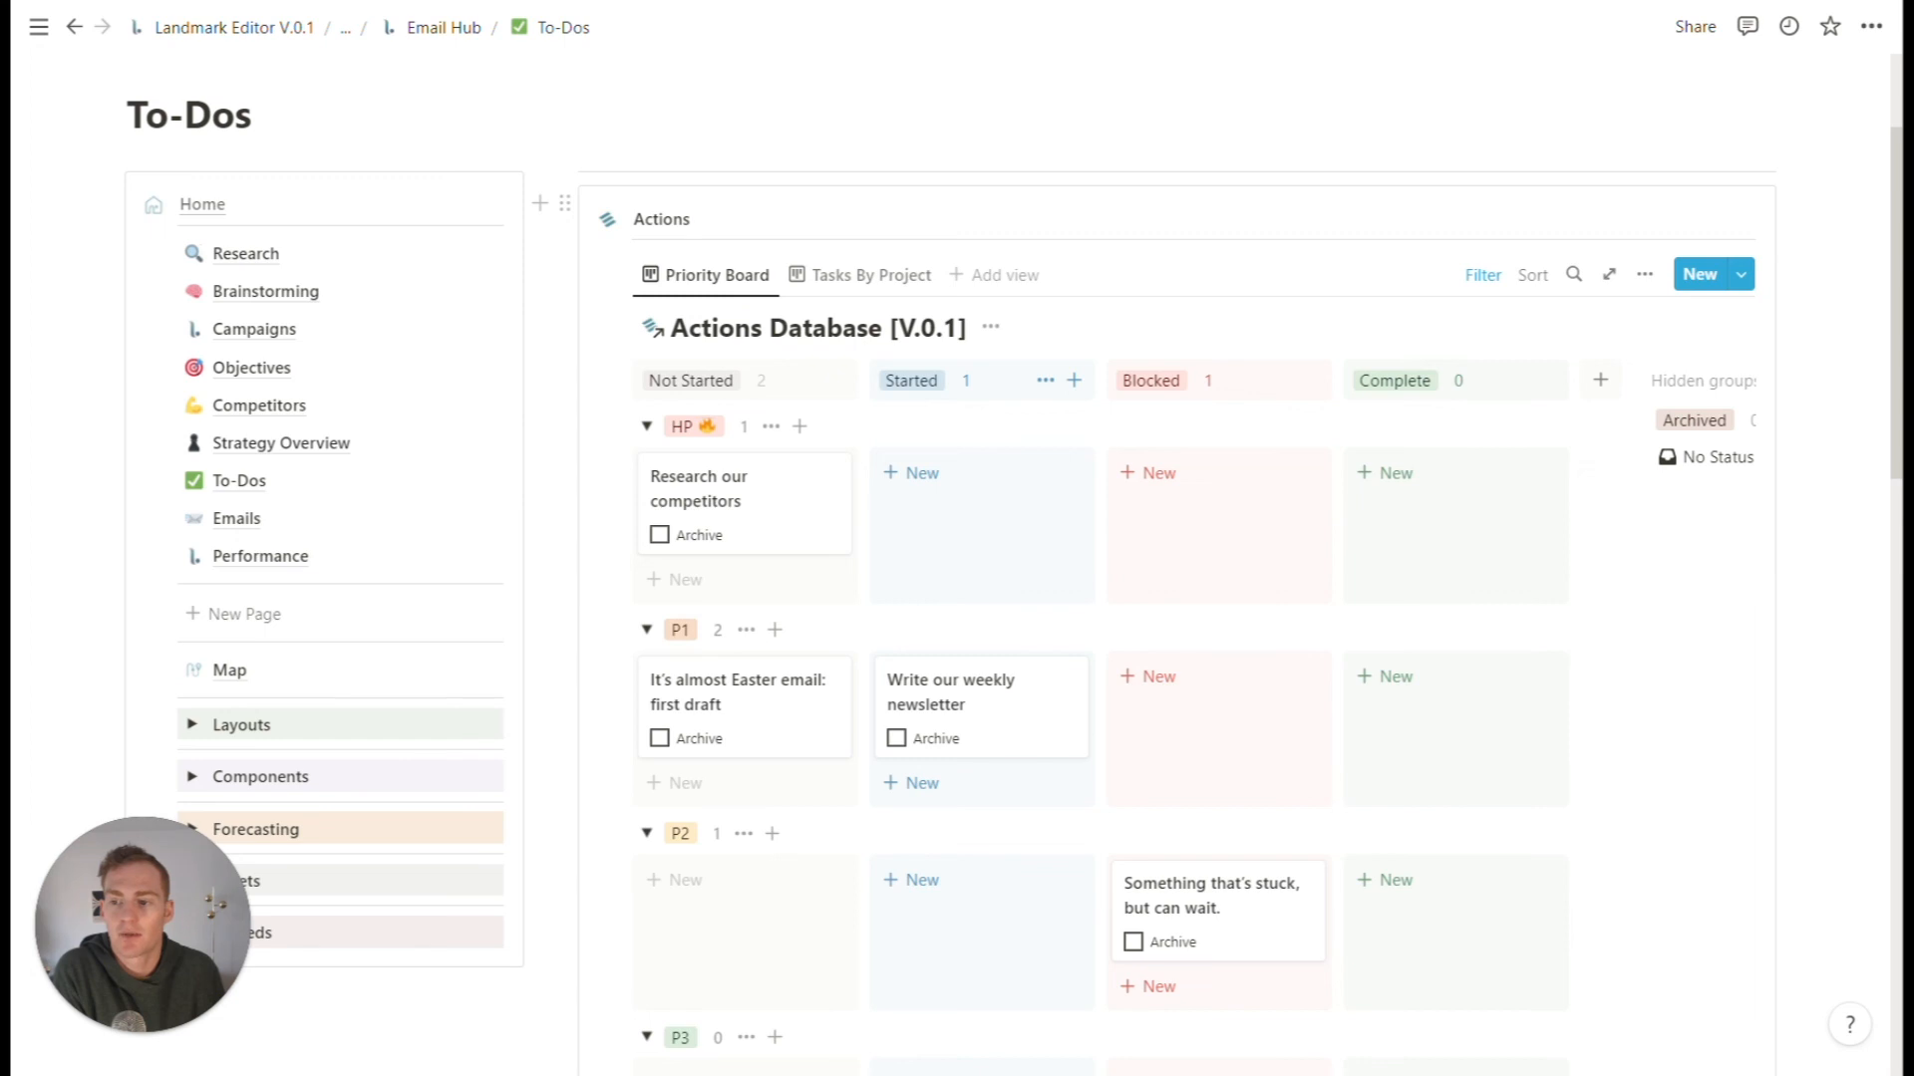
- Go back to the Email Hub home page and review the build purpose and Key Pages outline
{"action": "left_click", "coordinate": [199, 204]}
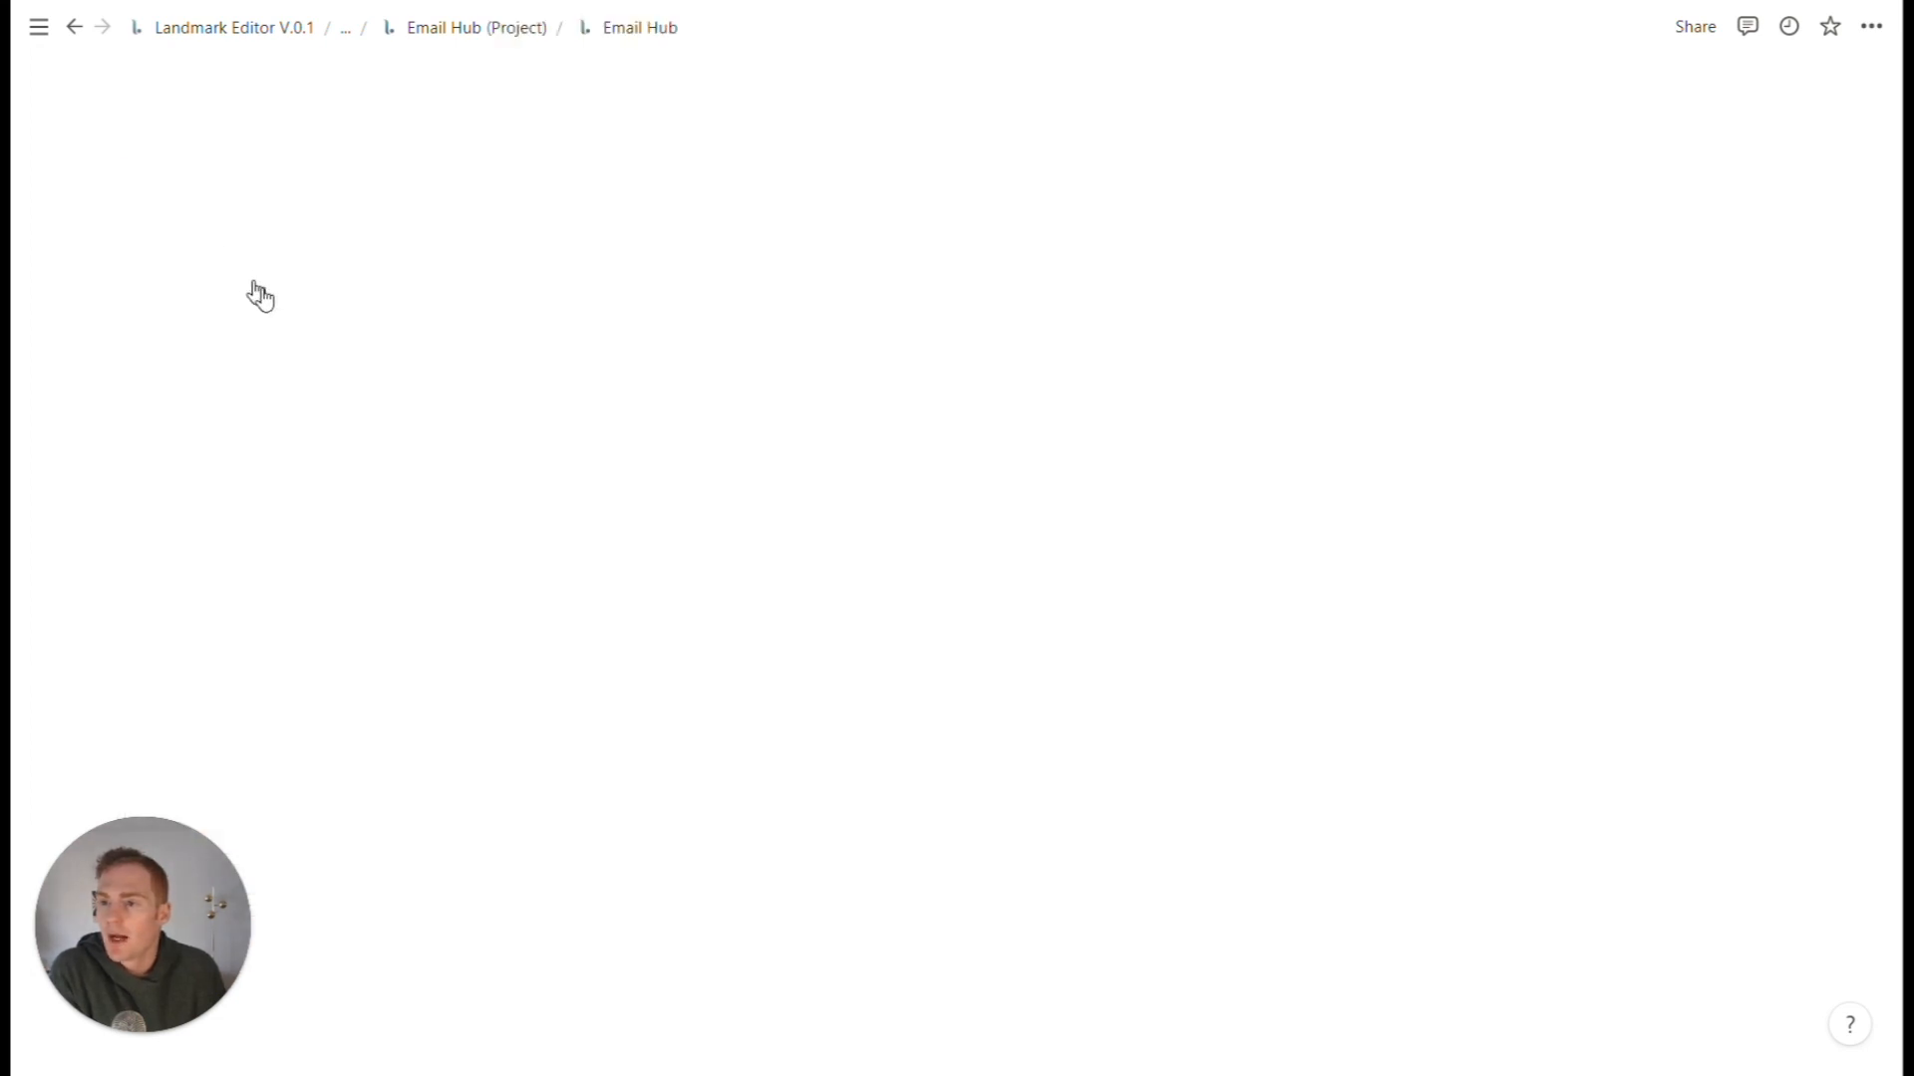
{"action": "scroll", "coordinate": [957, 558], "scroll_direction": "down", "scroll_amount": 2}
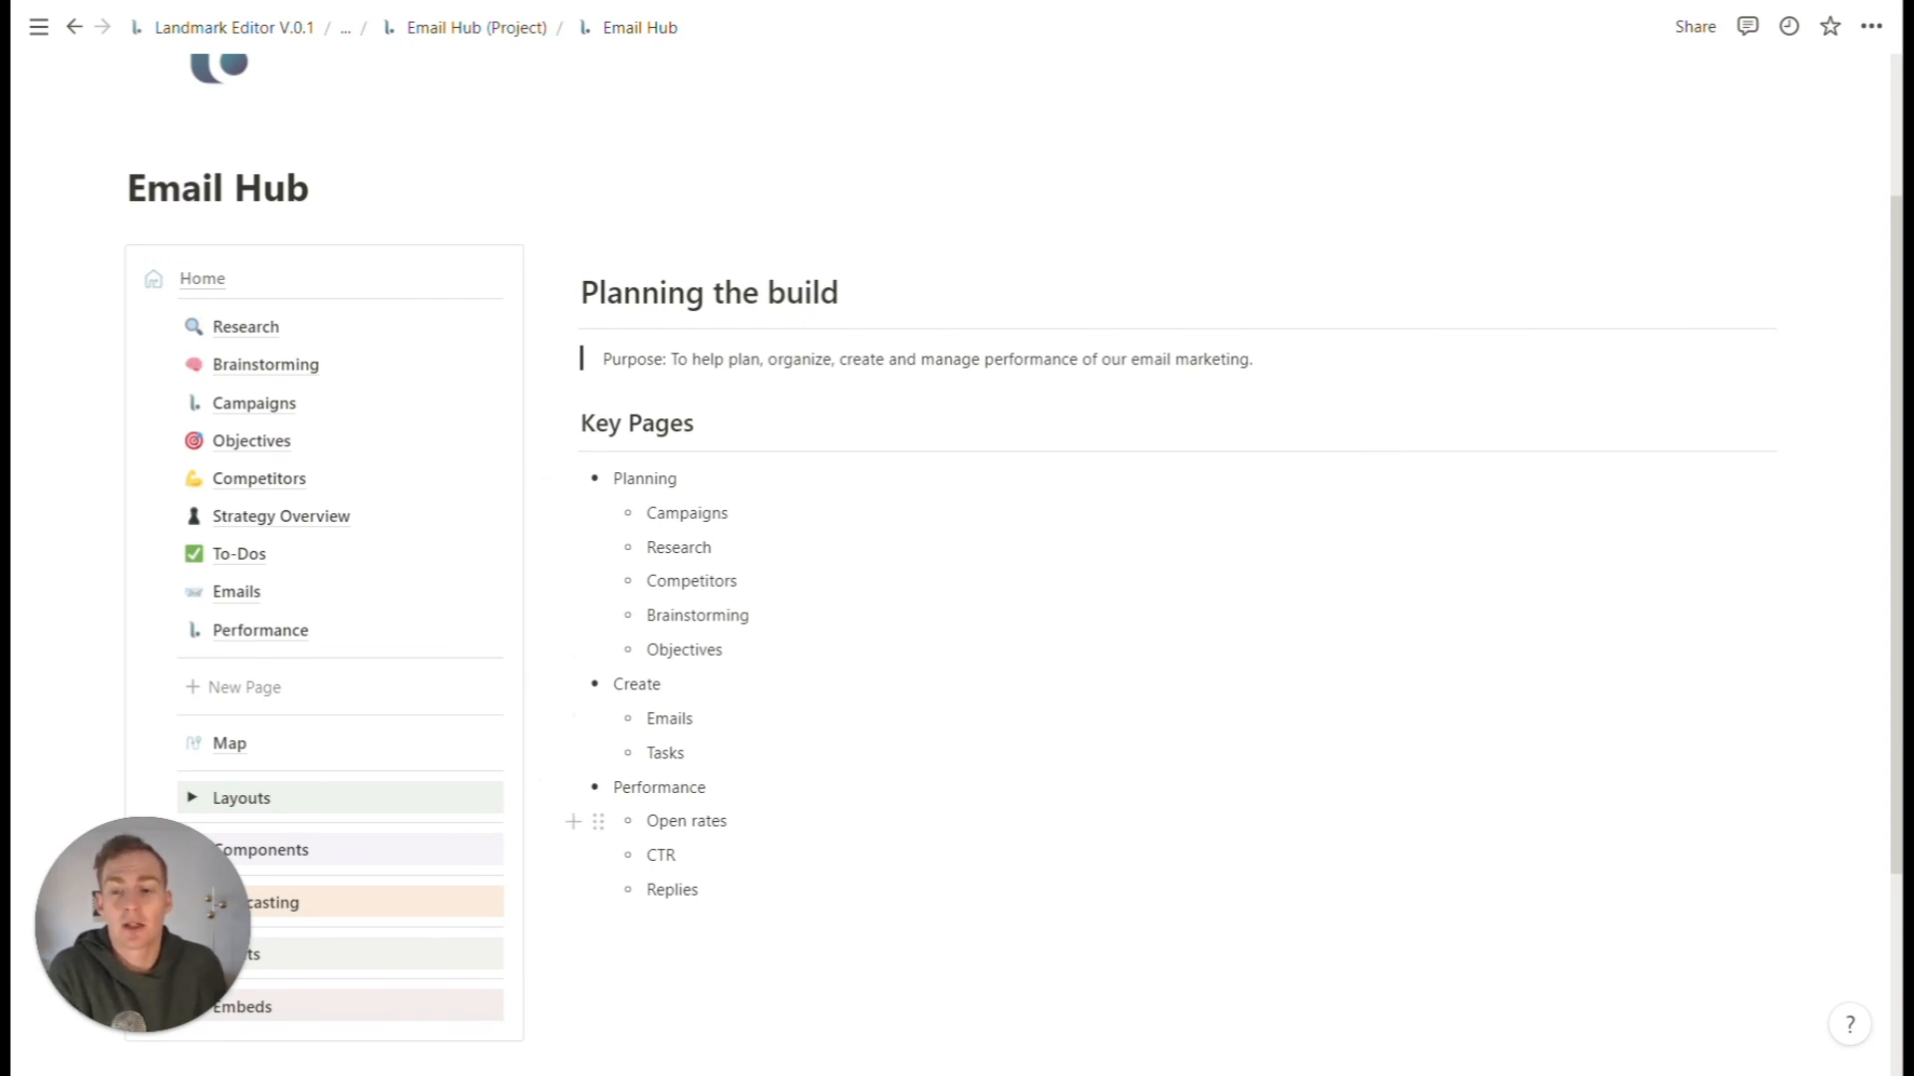
{"action": "scroll", "coordinate": [658, 890], "scroll_direction": "down", "scroll_amount": 1}
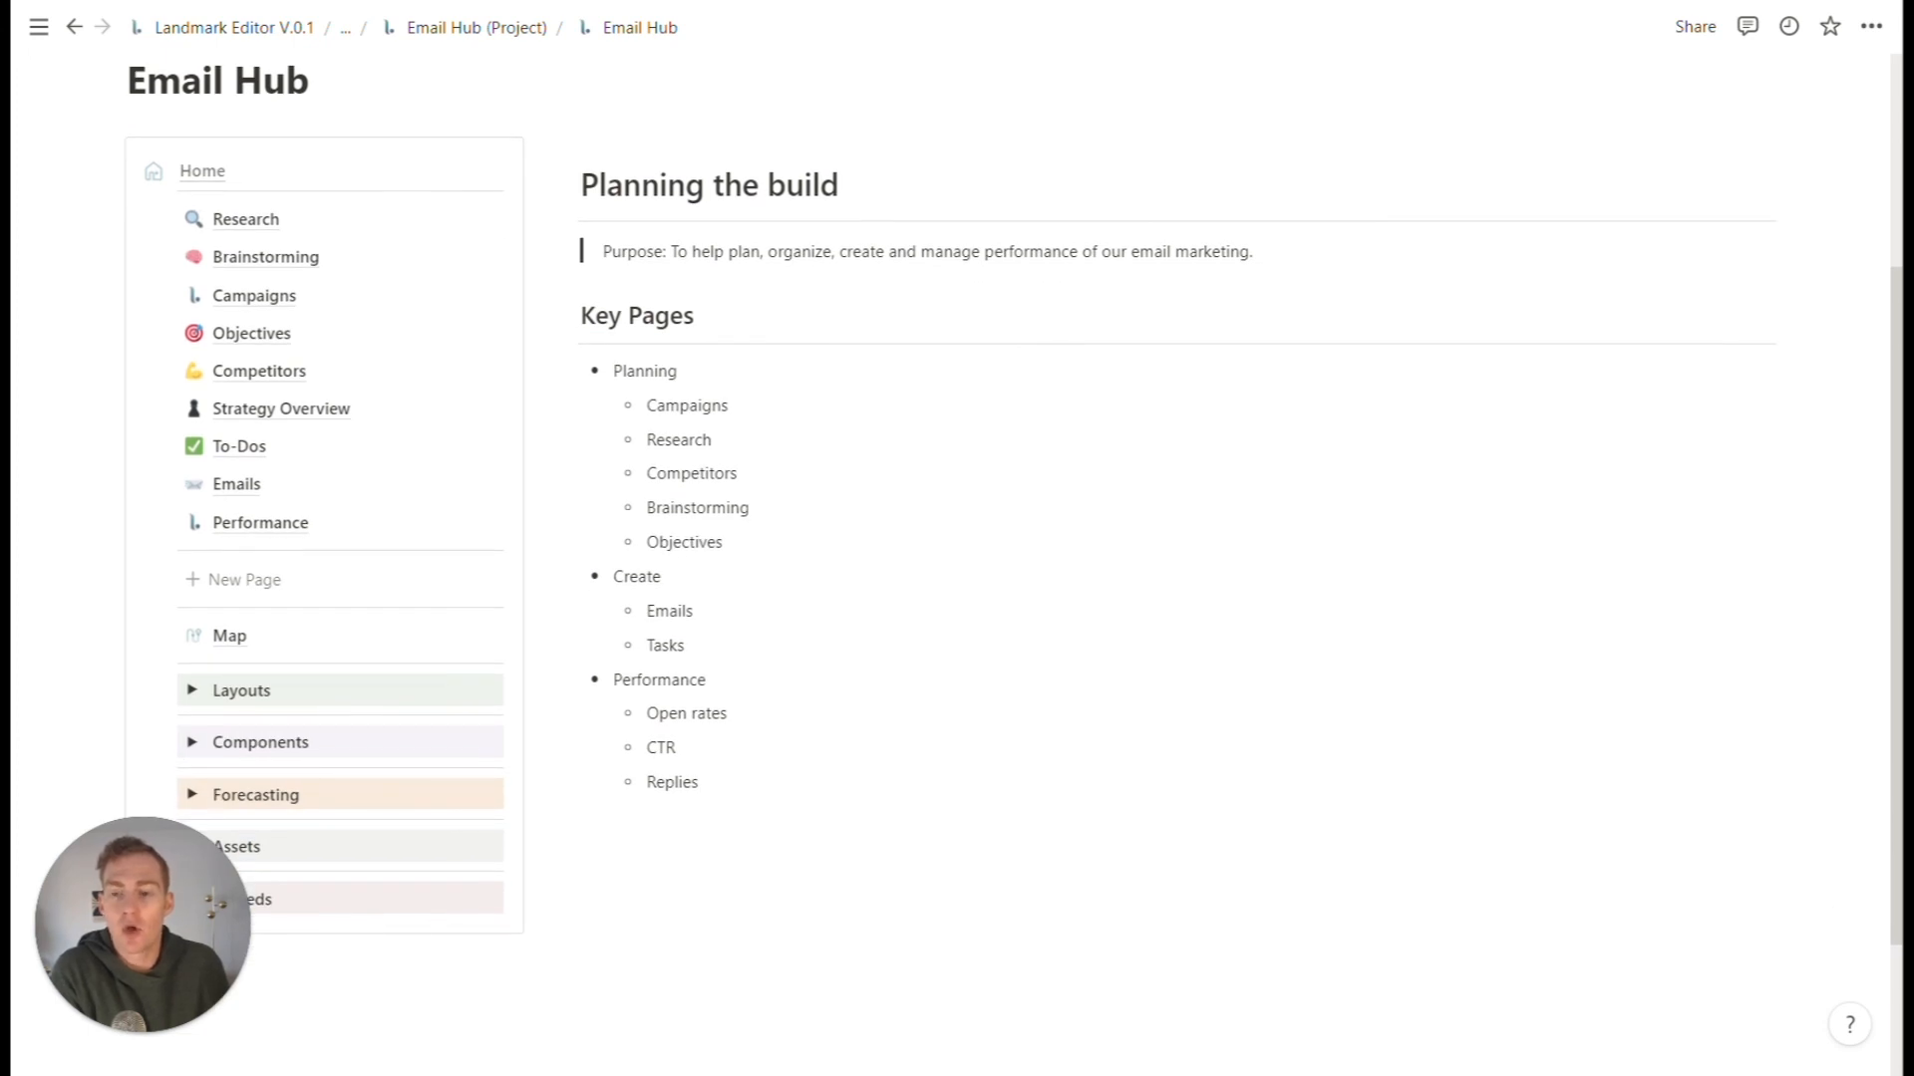
- Inspect the ready-made items in the navigation's Components, Layouts and Forecasting toggles, leaving the toggles collapsed
{"action": "scroll", "coordinate": [328, 718], "scroll_direction": "down", "scroll_amount": 1}
{"action": "left_click", "coordinate": [184, 646]}
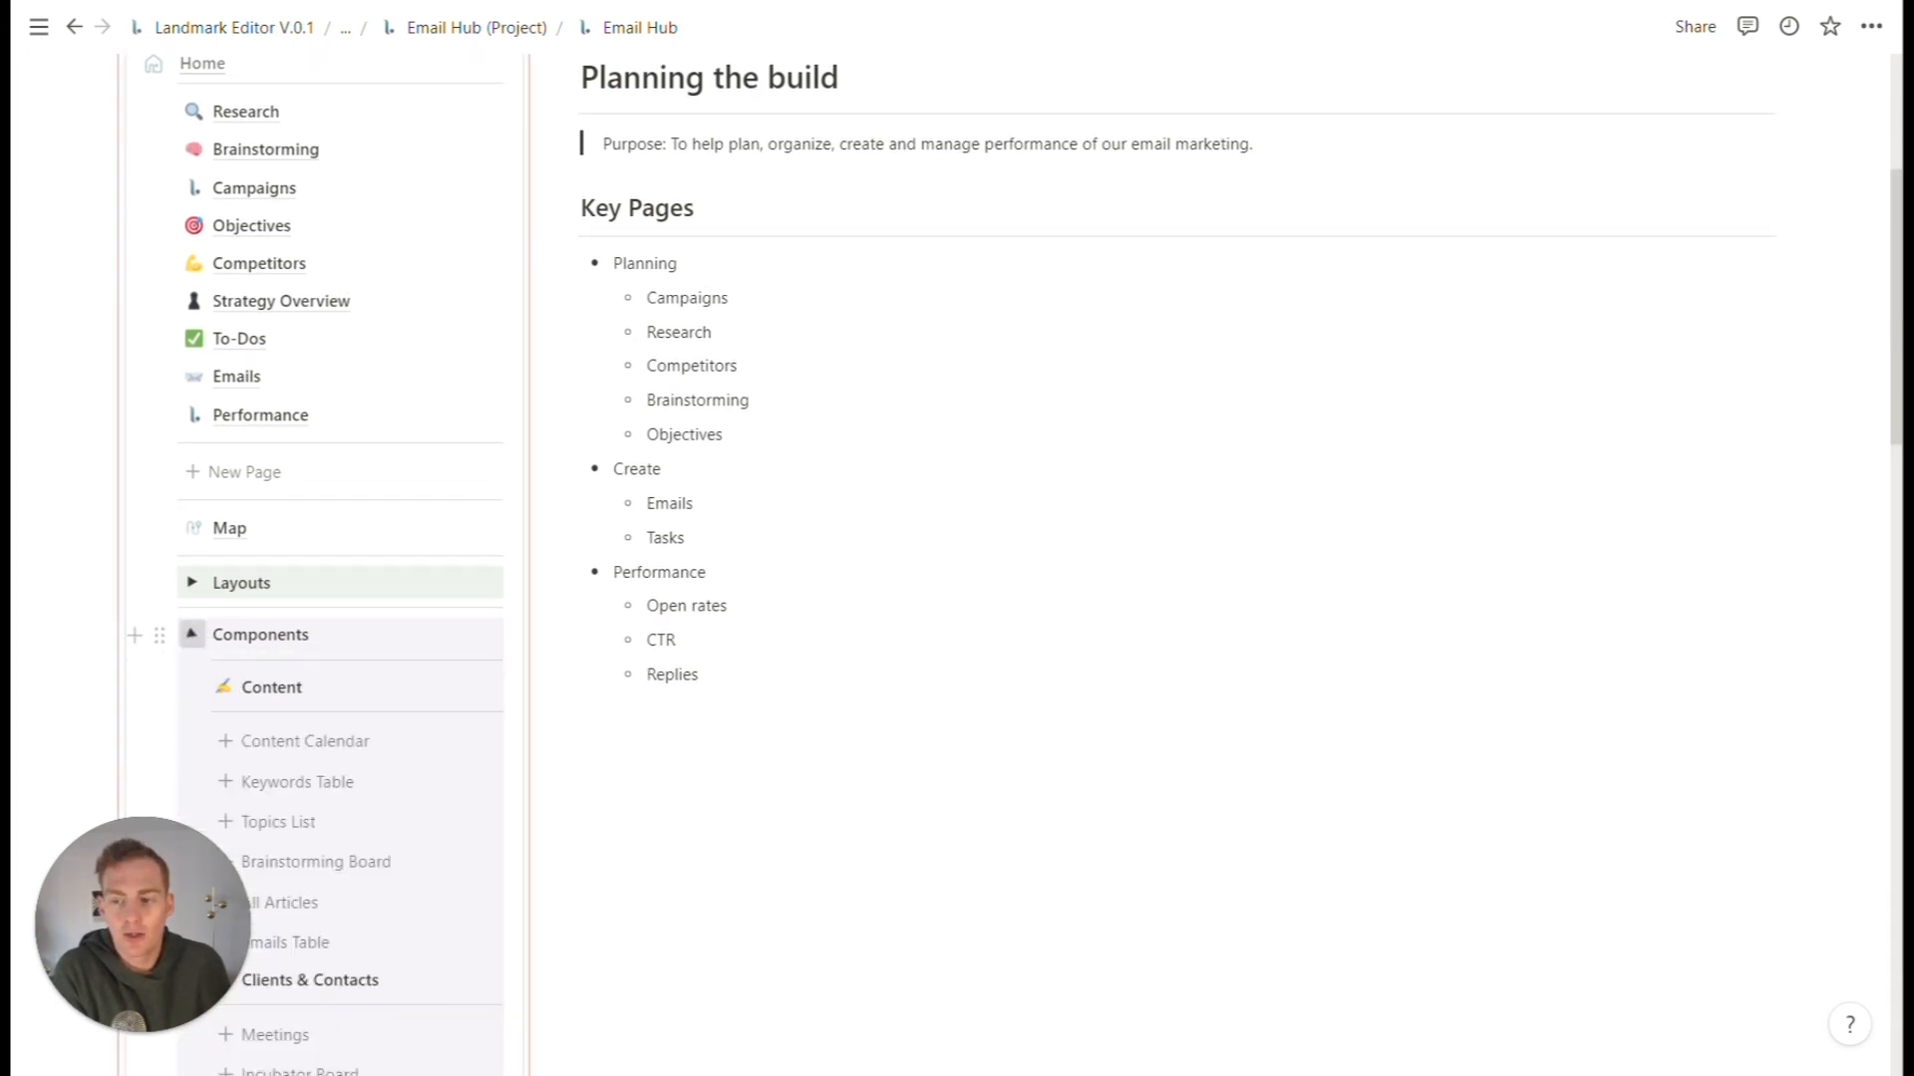
{"action": "scroll", "coordinate": [262, 678], "scroll_direction": "down", "scroll_amount": 2}
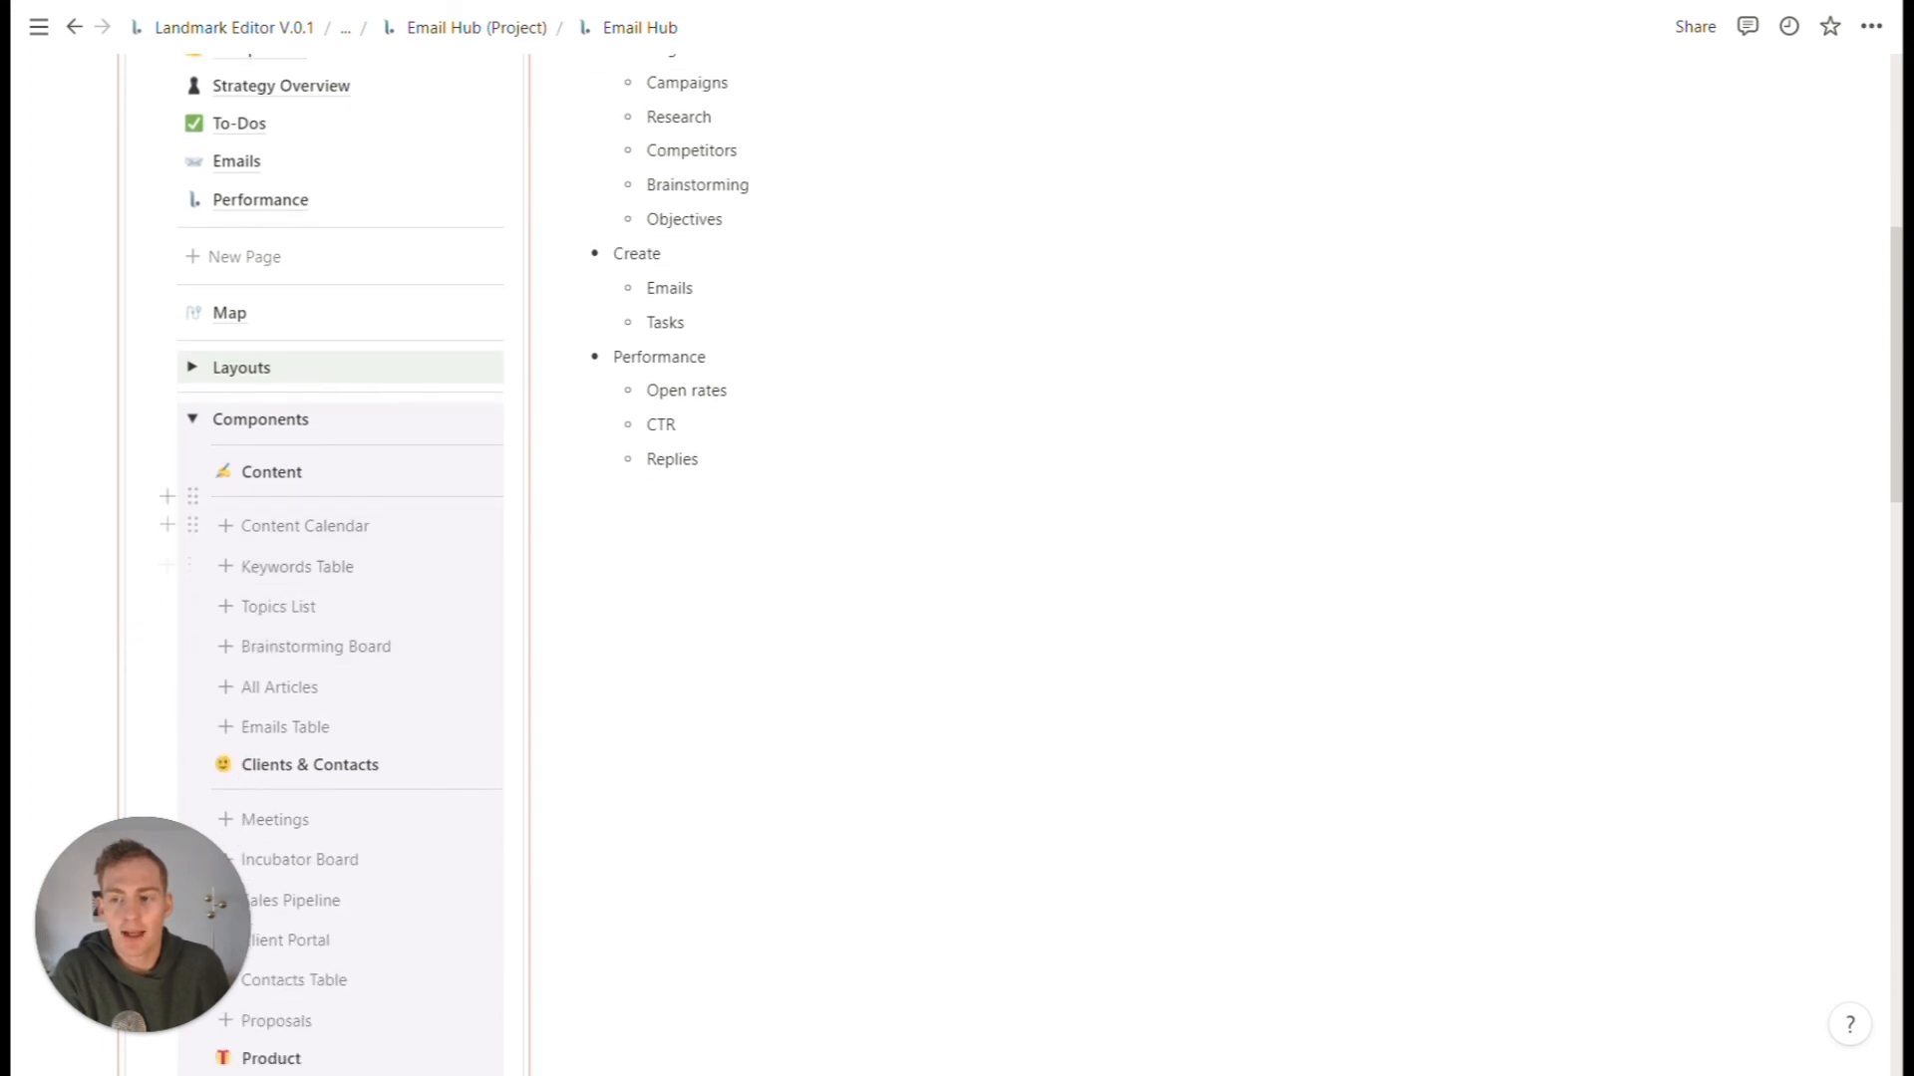
{"action": "left_click", "coordinate": [190, 421]}
{"action": "left_click", "coordinate": [192, 491]}
{"action": "left_click", "coordinate": [191, 491]}
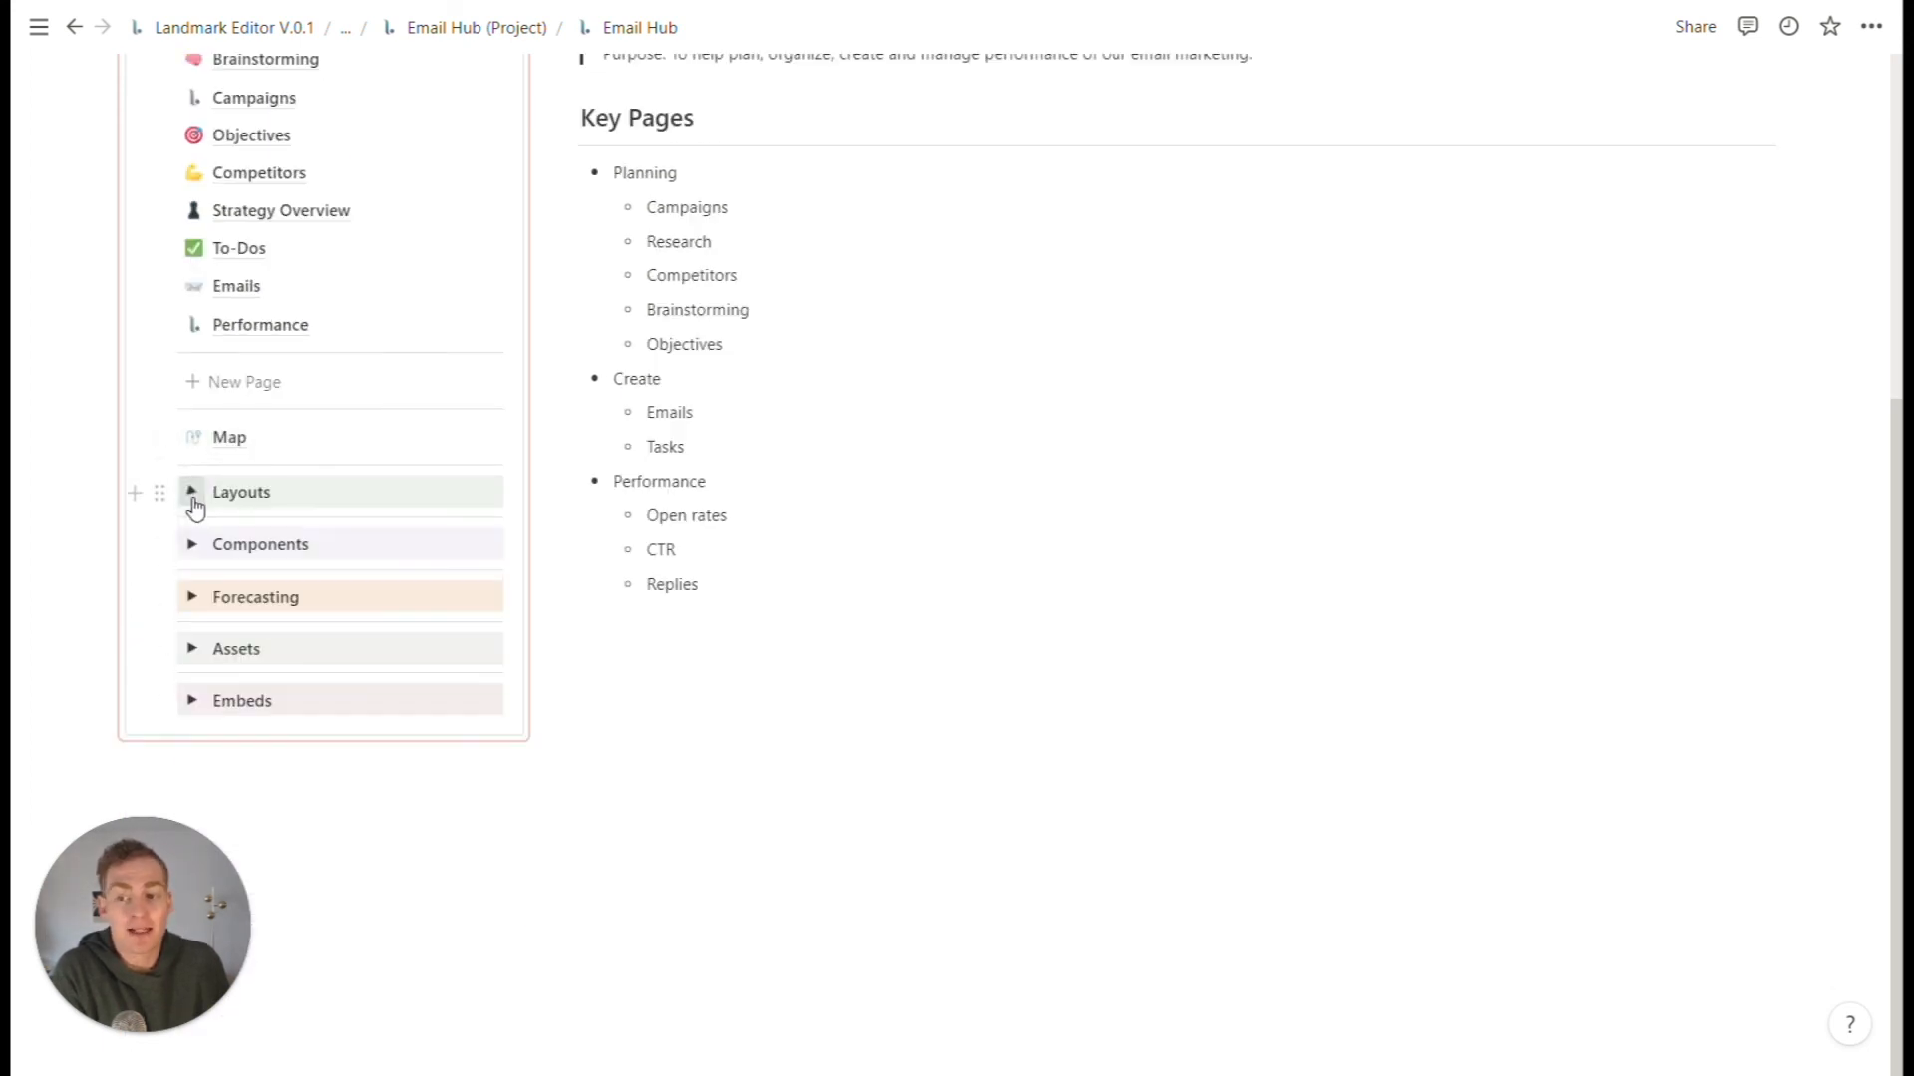
{"action": "left_click", "coordinate": [193, 600]}
{"action": "left_click", "coordinate": [194, 598]}
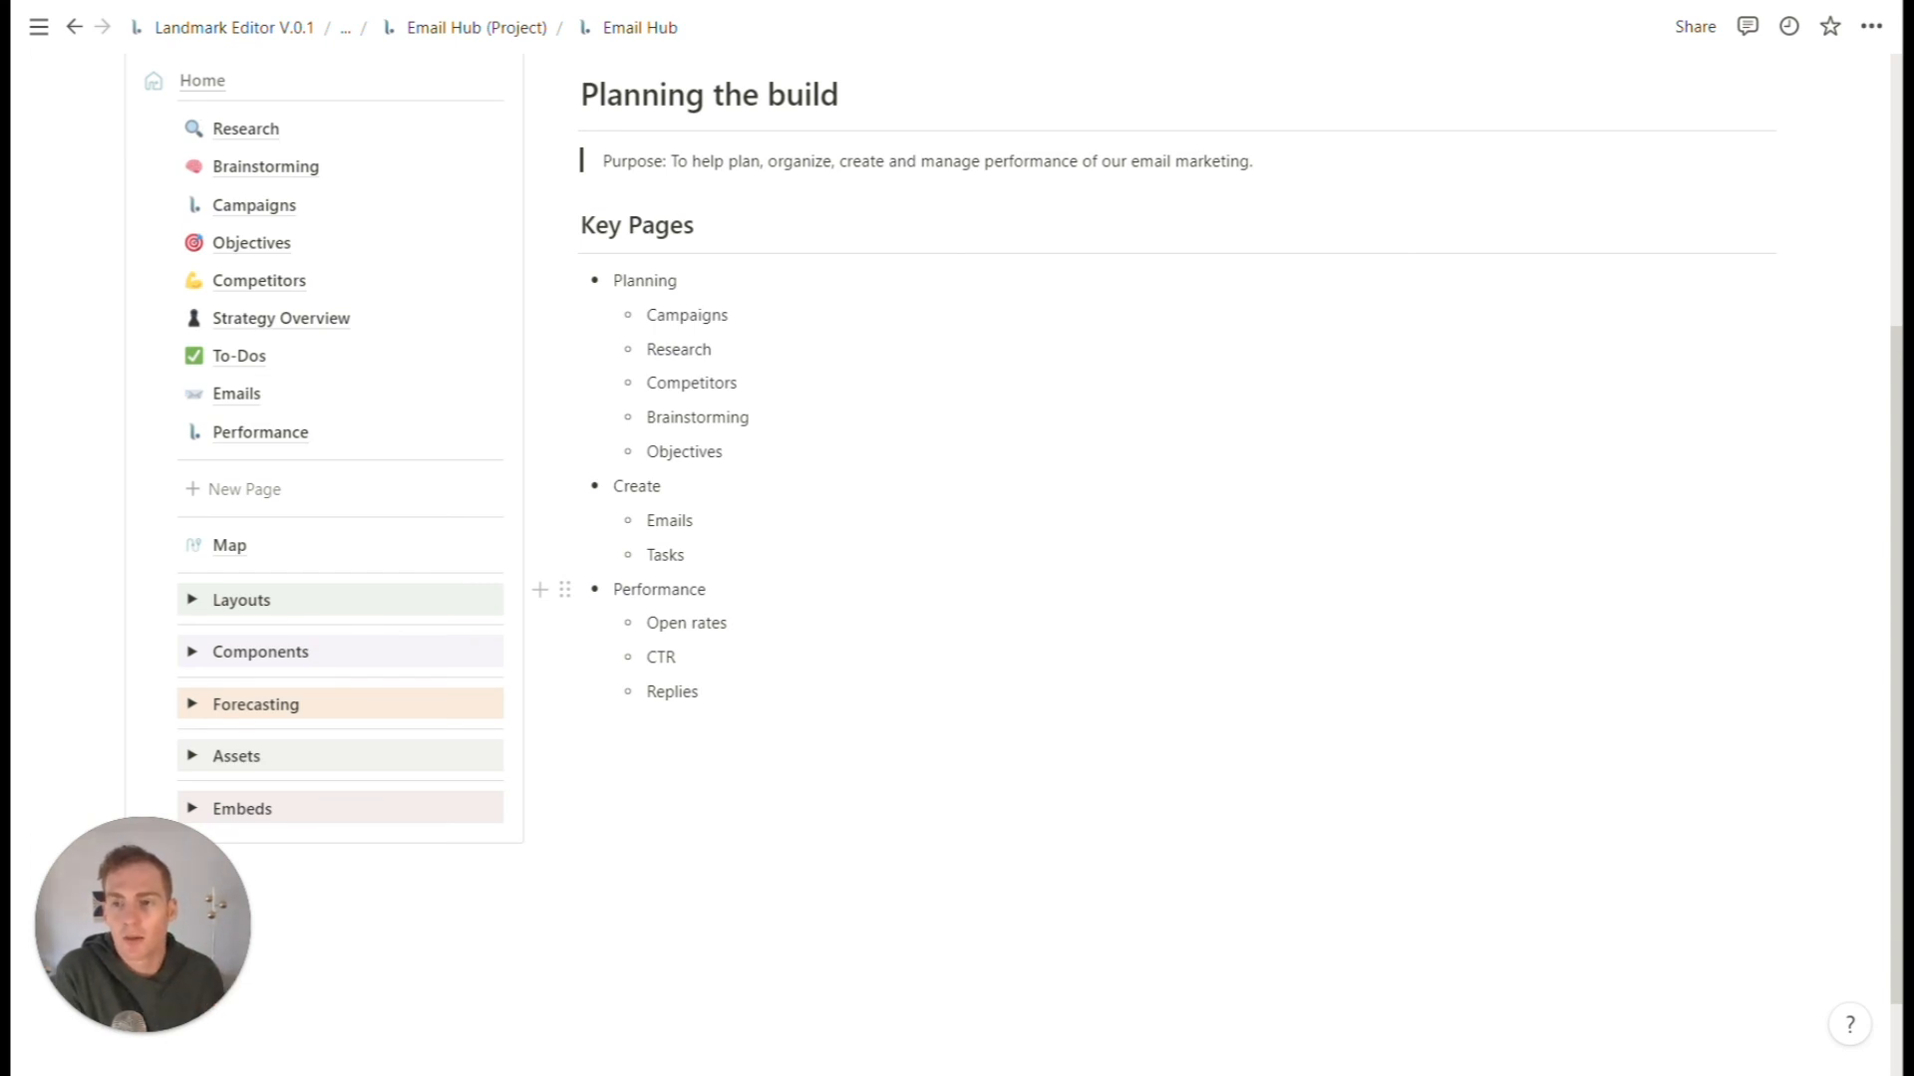
{"action": "scroll", "coordinate": [598, 698], "scroll_direction": "up", "scroll_amount": 1}
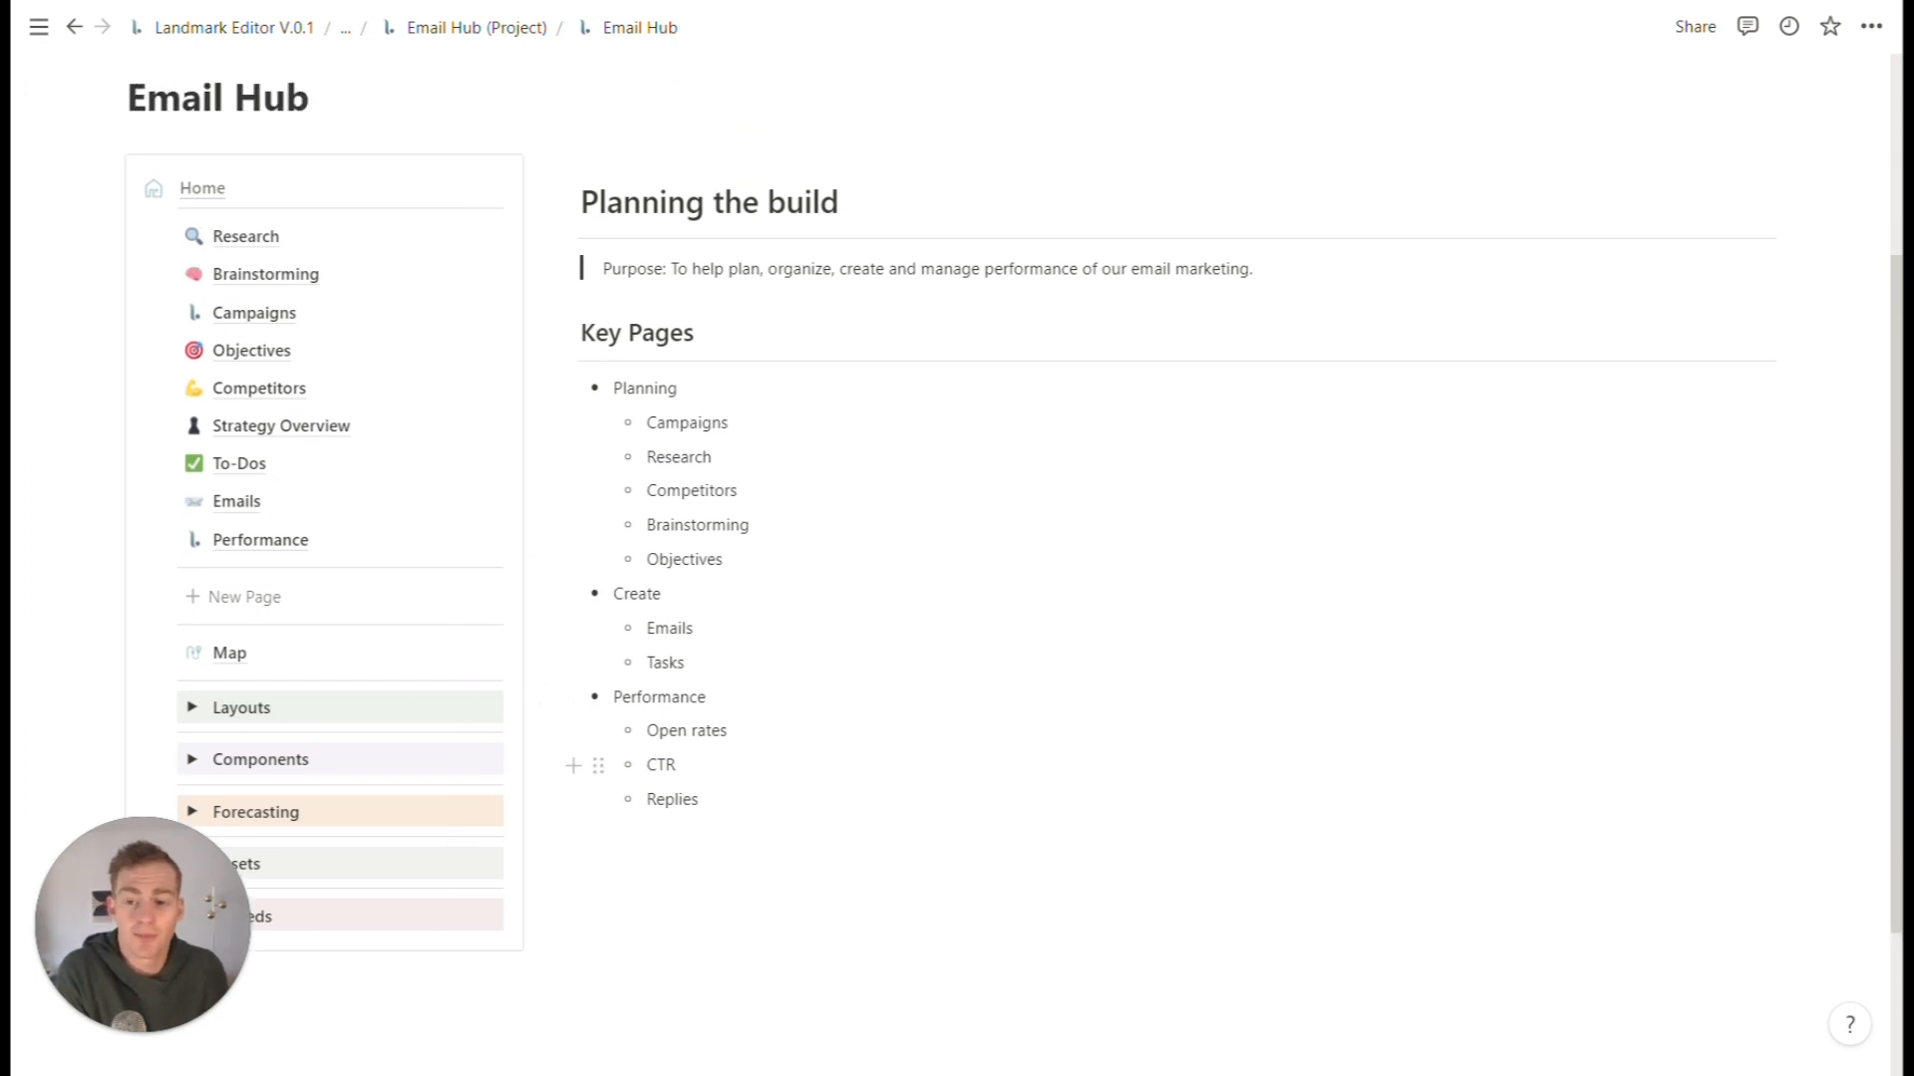
{"action": "scroll", "coordinate": [598, 698], "scroll_direction": "up", "scroll_amount": 1}
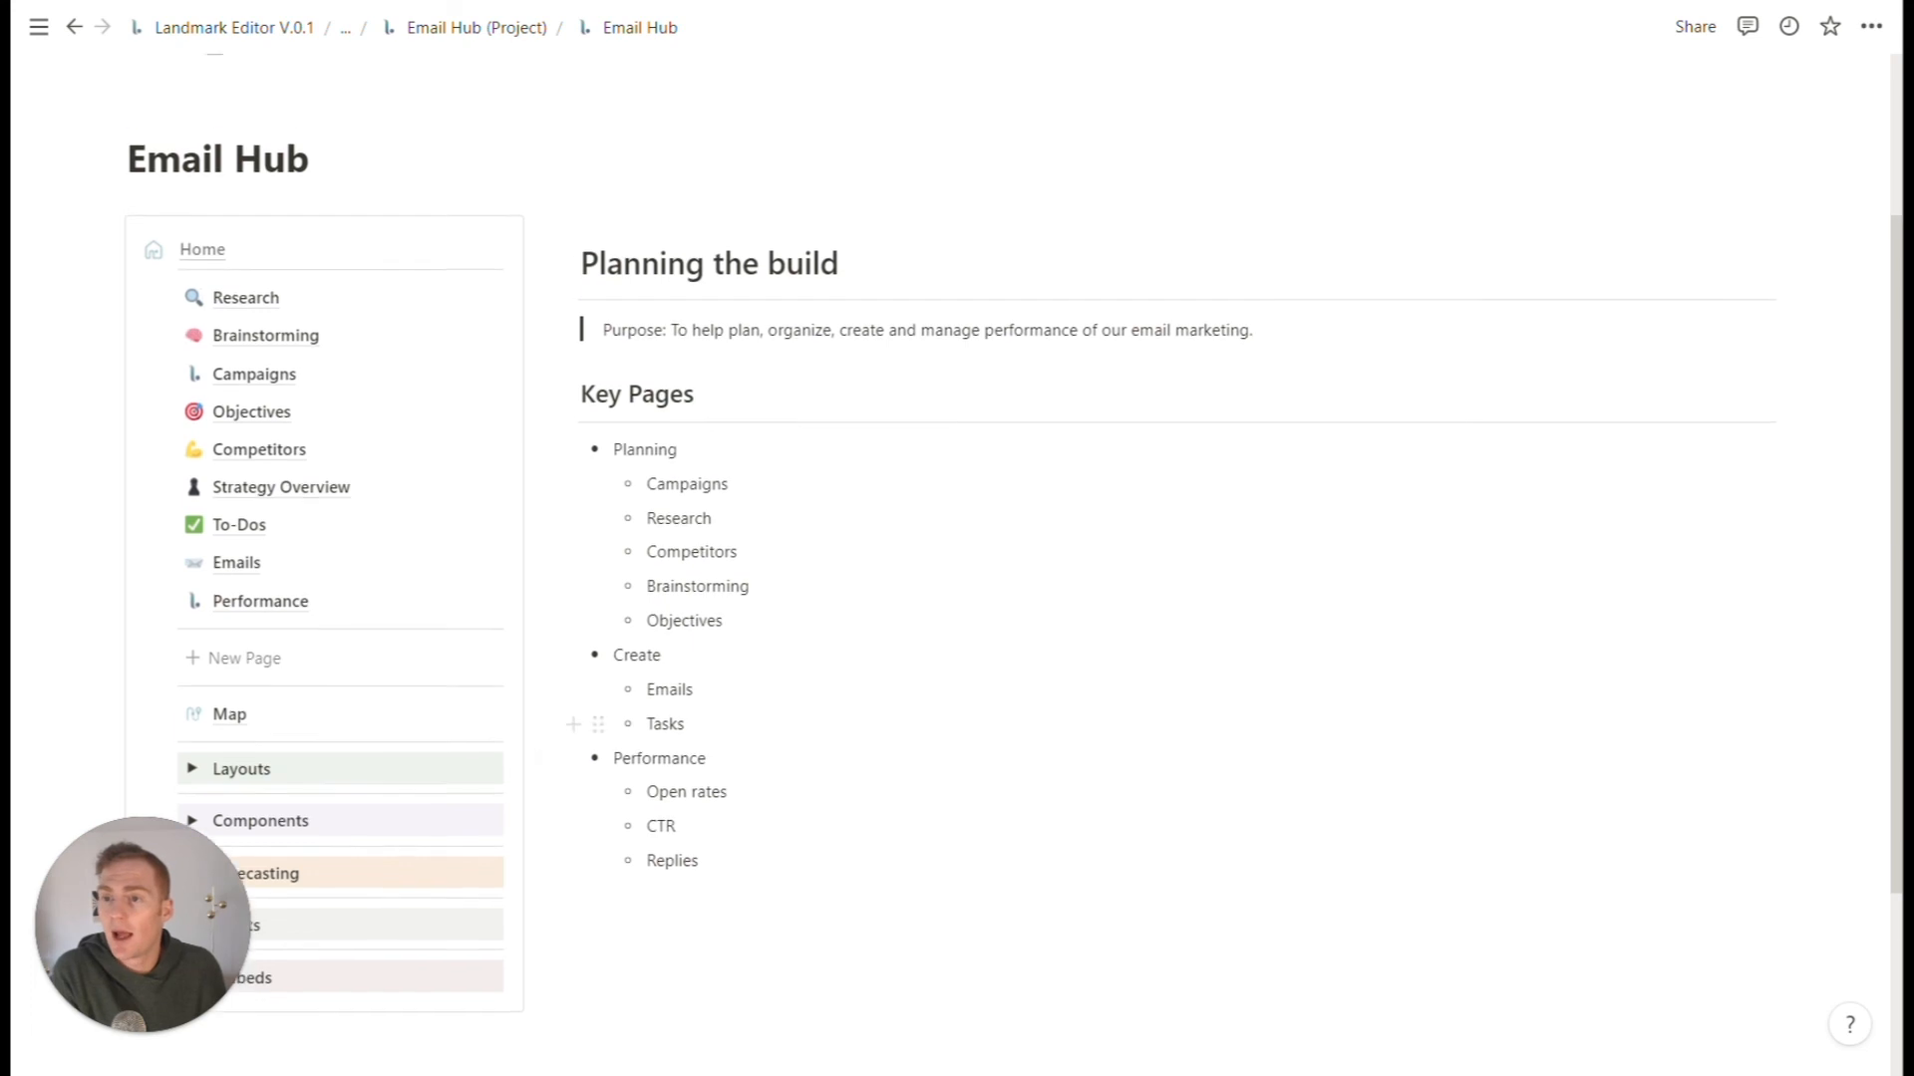